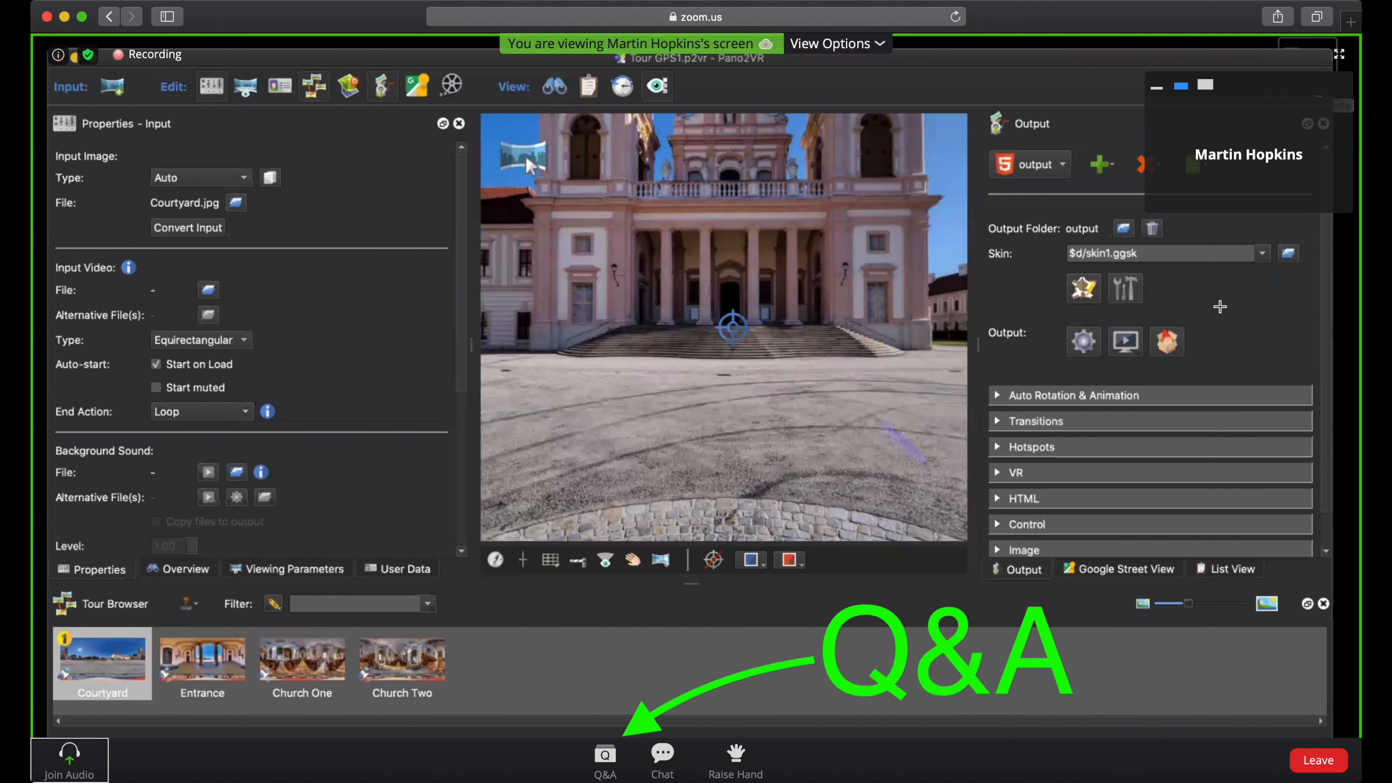
Step: Switch to the desktop and open the project file Pano2VR_Professional_Skin_Building.p2vr in Pano2VR
key(ctrl+Right)
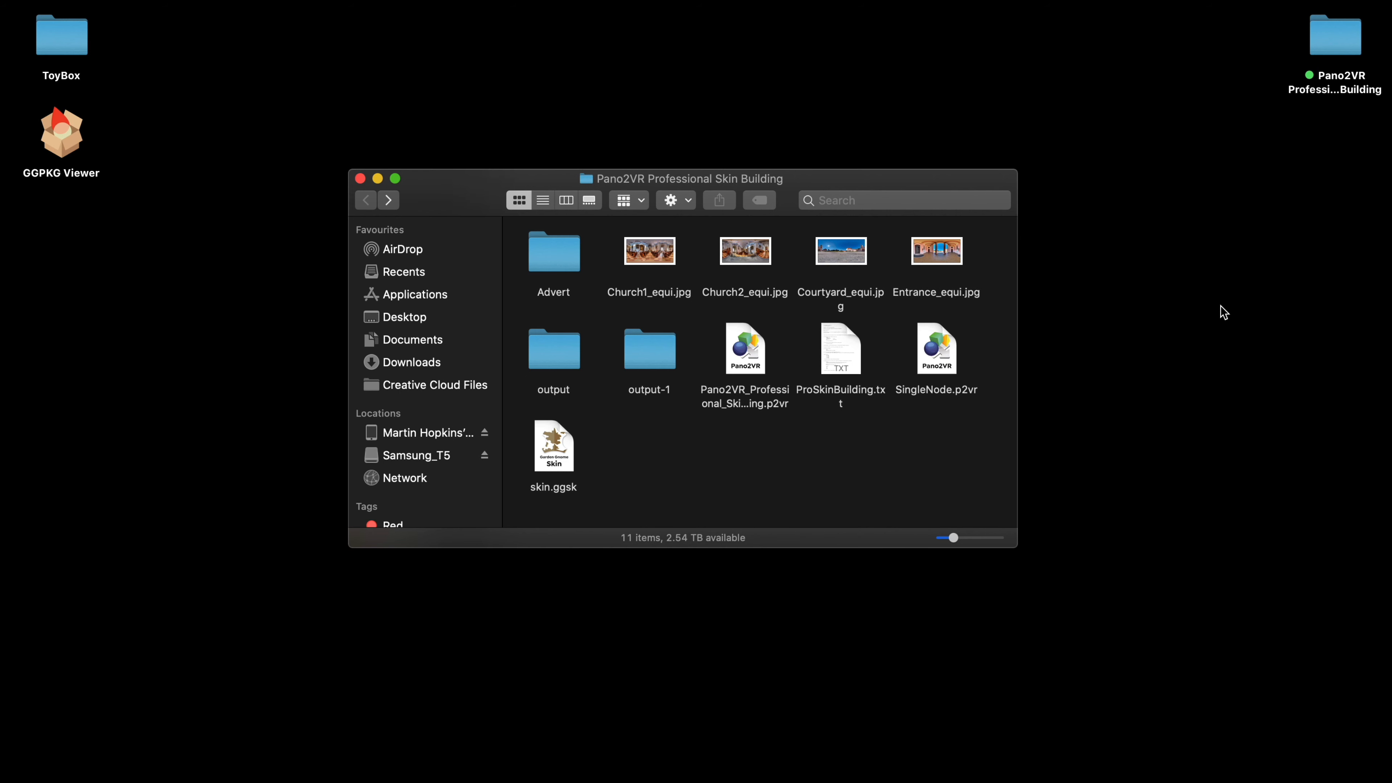
click(747, 363)
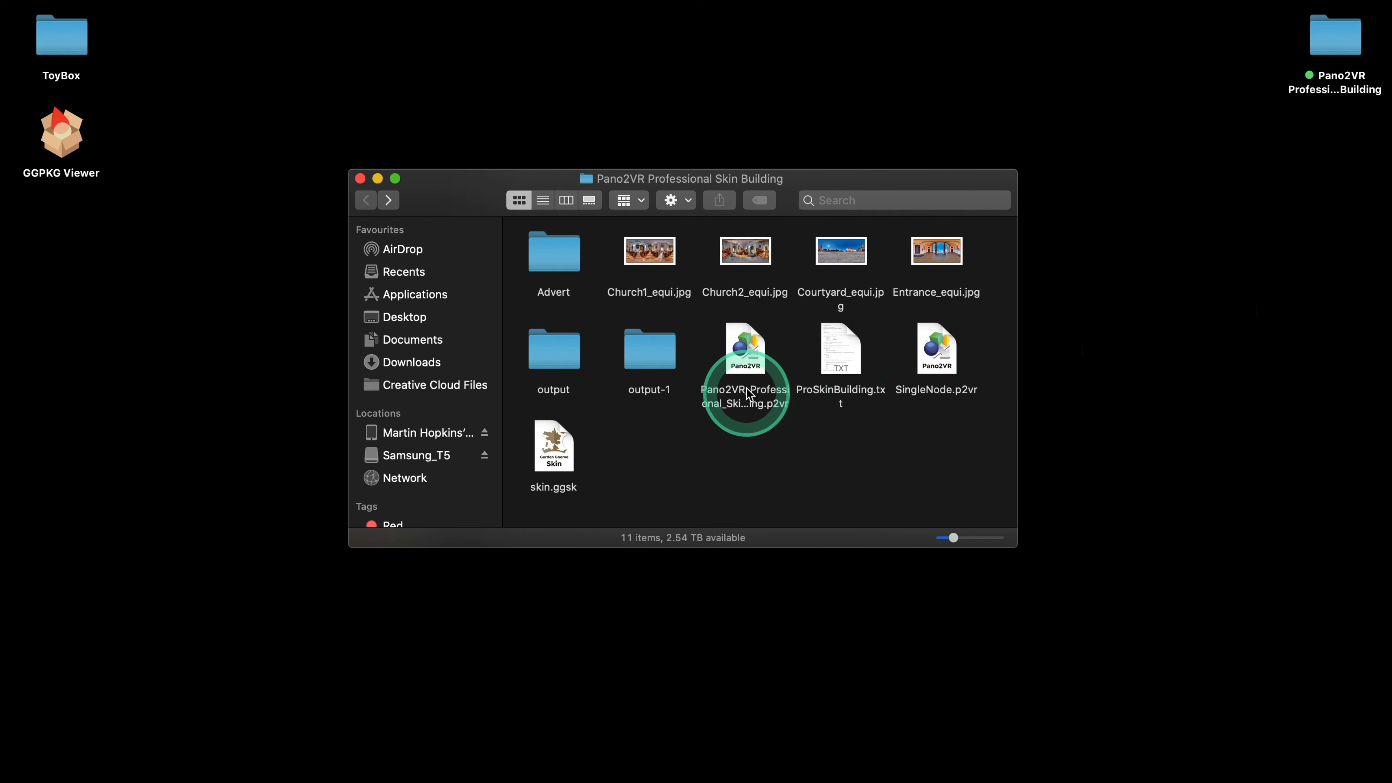
double_click(747, 361)
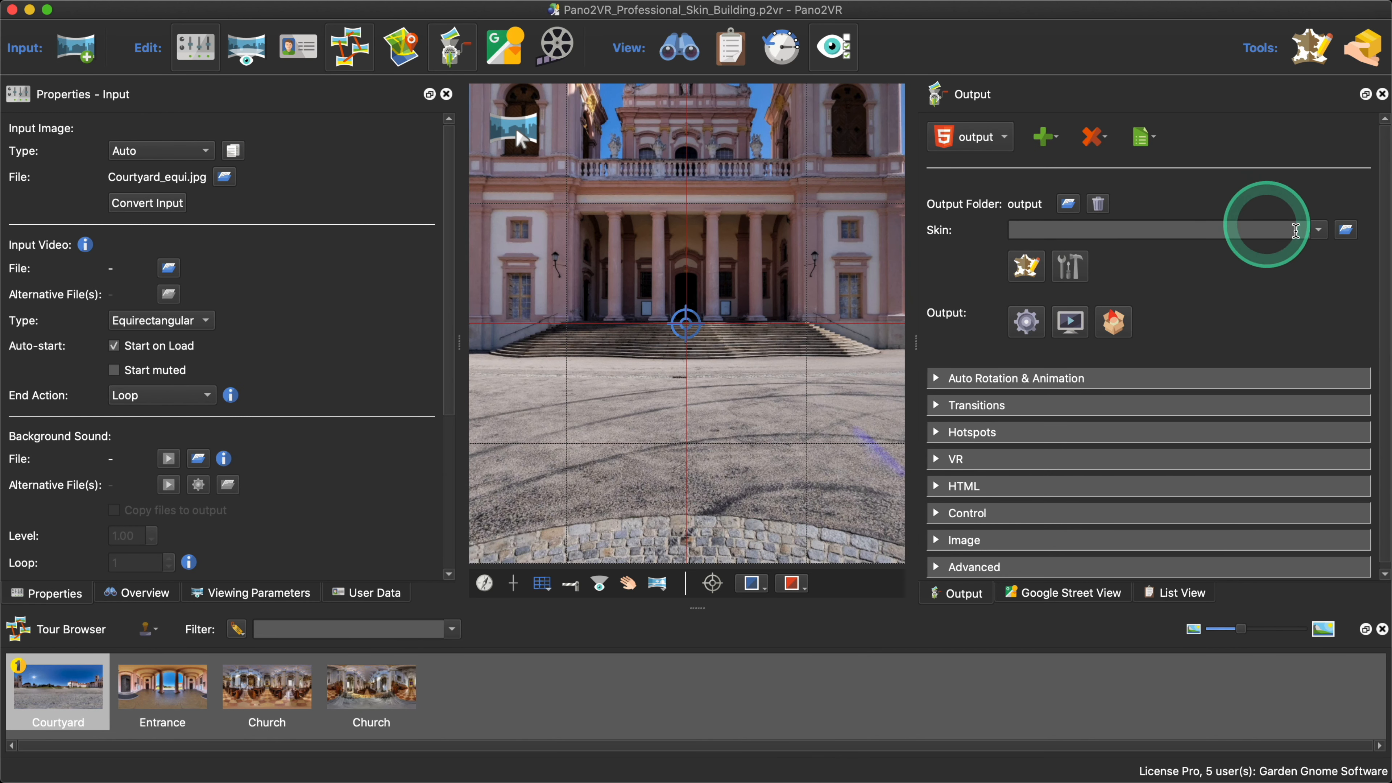
Step: Set the output skin to silhouette_v6.ggsk and review its skin configuration without changing any options
click(1319, 230)
scroll(1134, 322, down, 1)
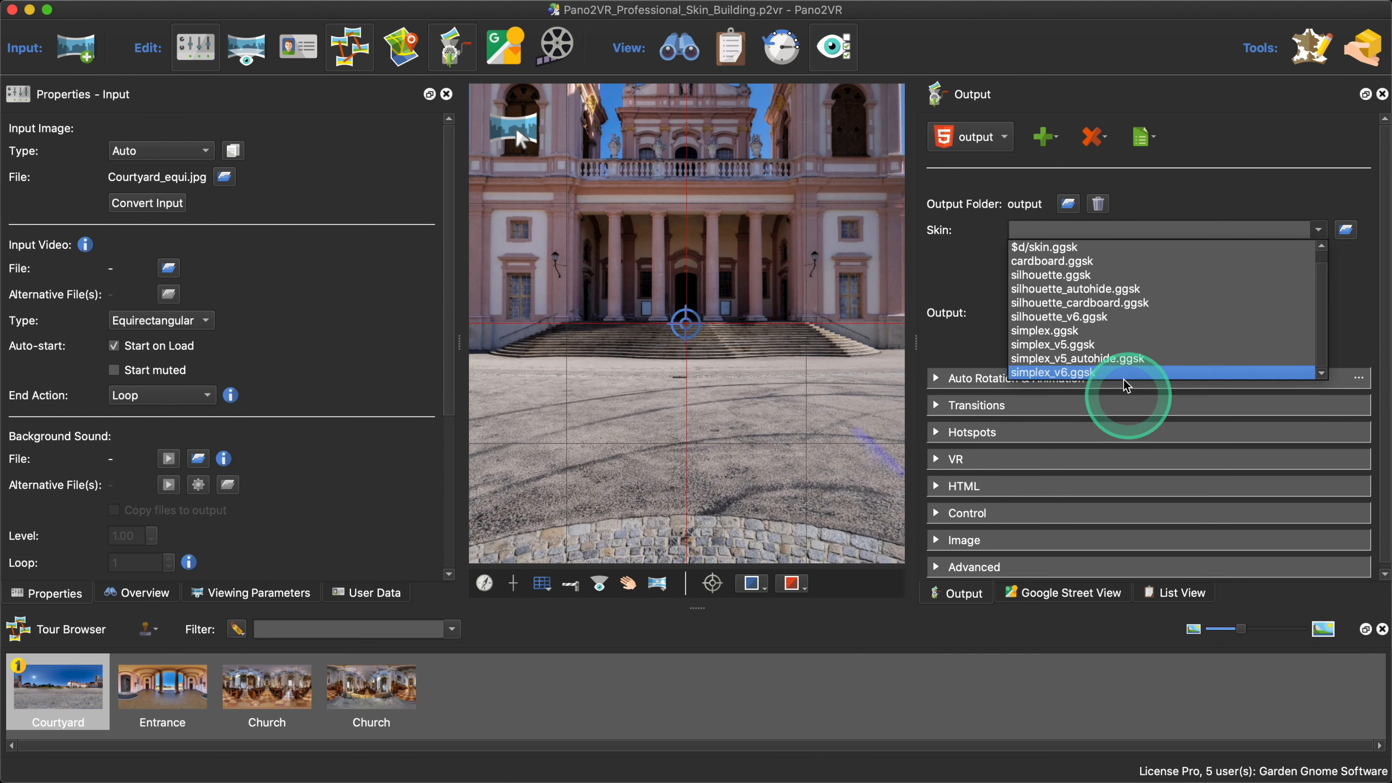
click(1100, 317)
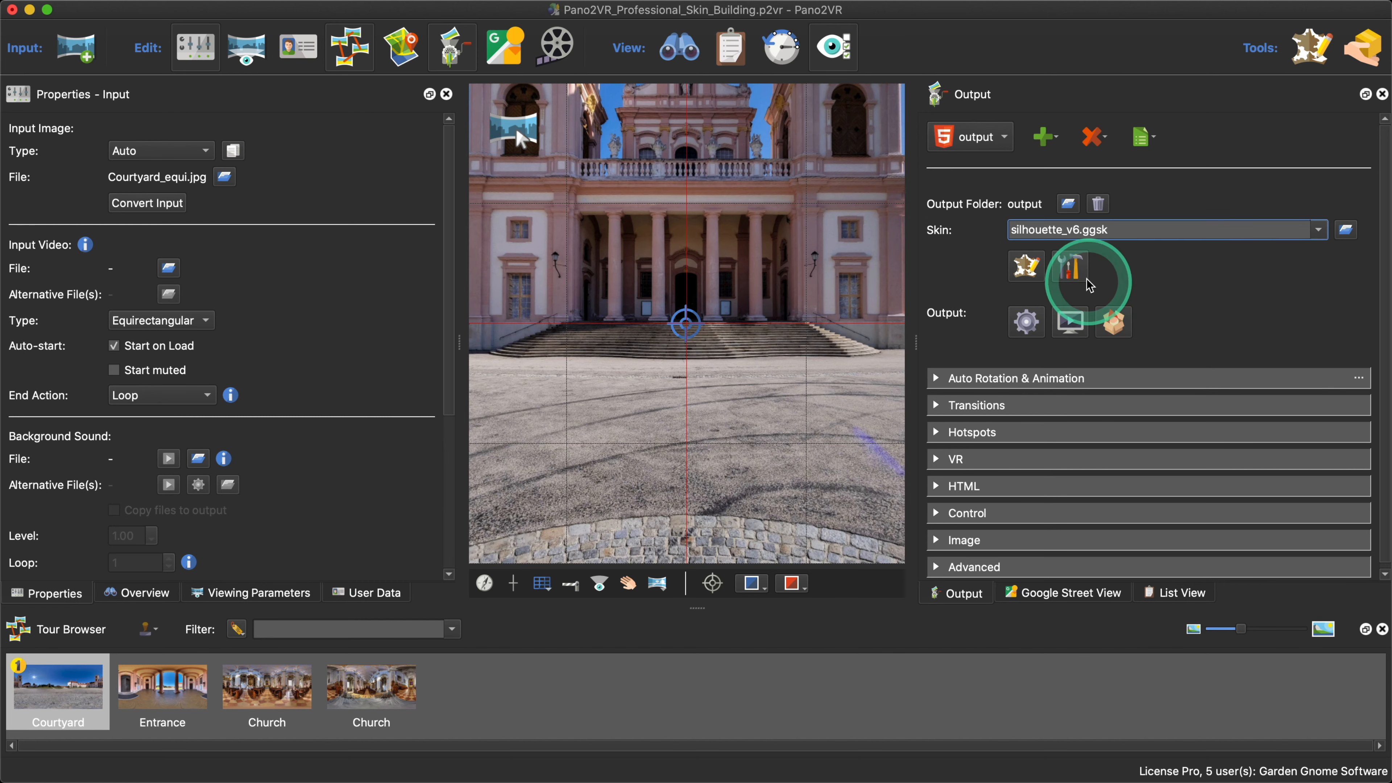
click(1072, 269)
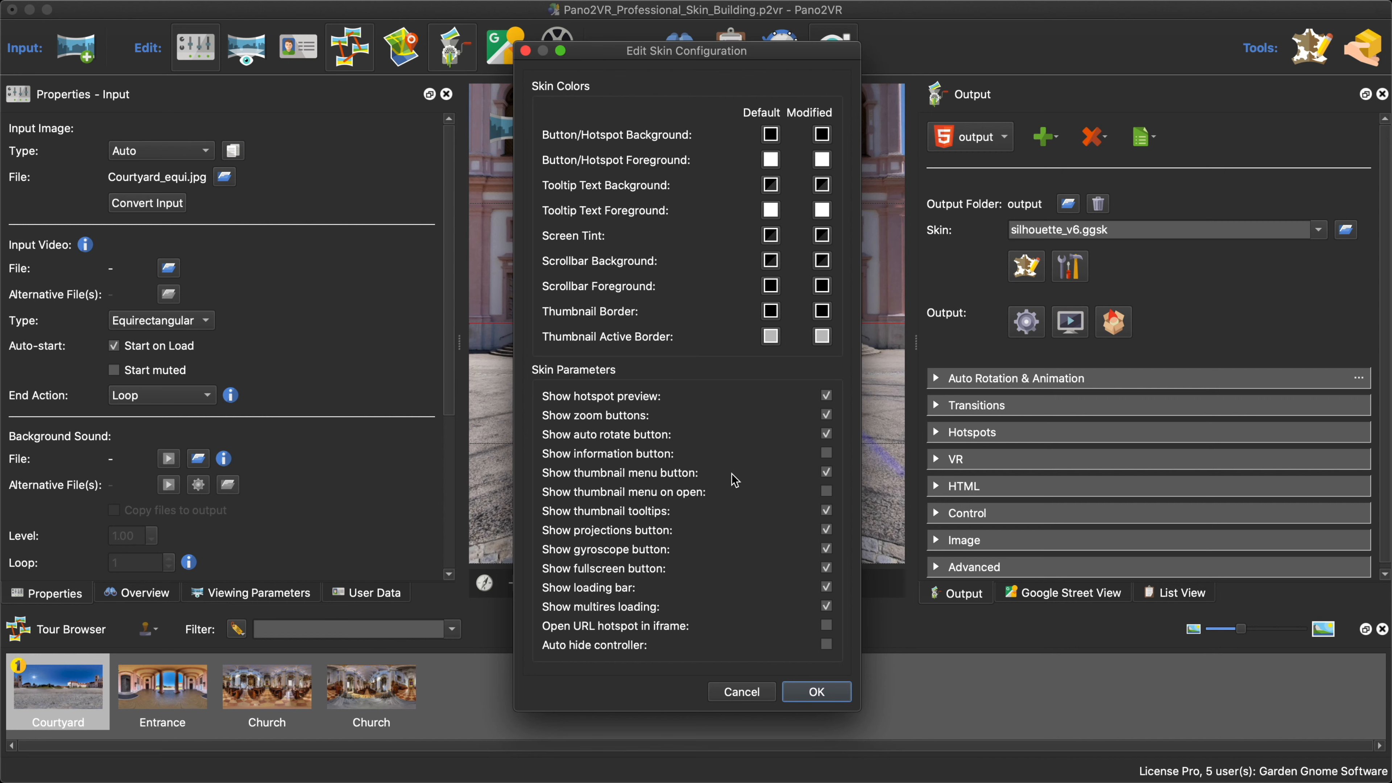
click(751, 693)
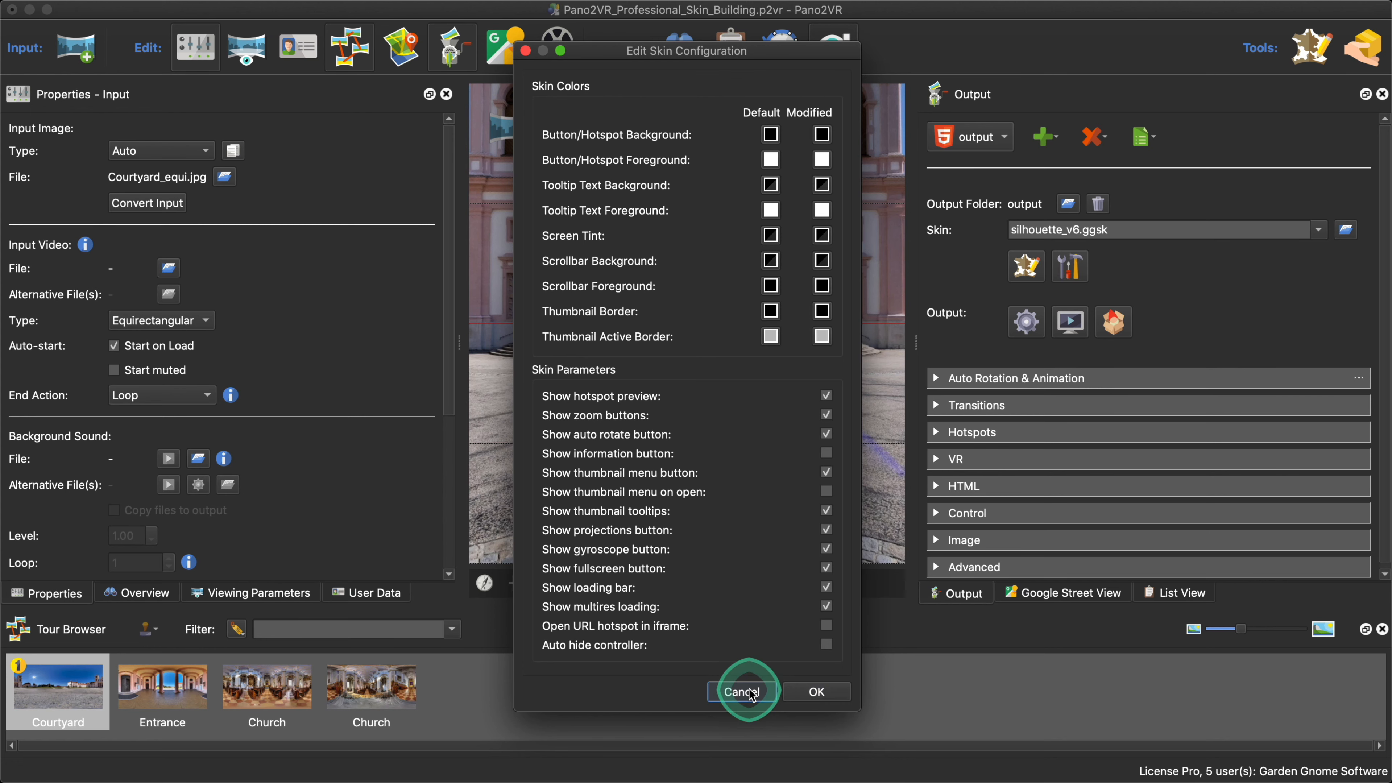
click(1236, 328)
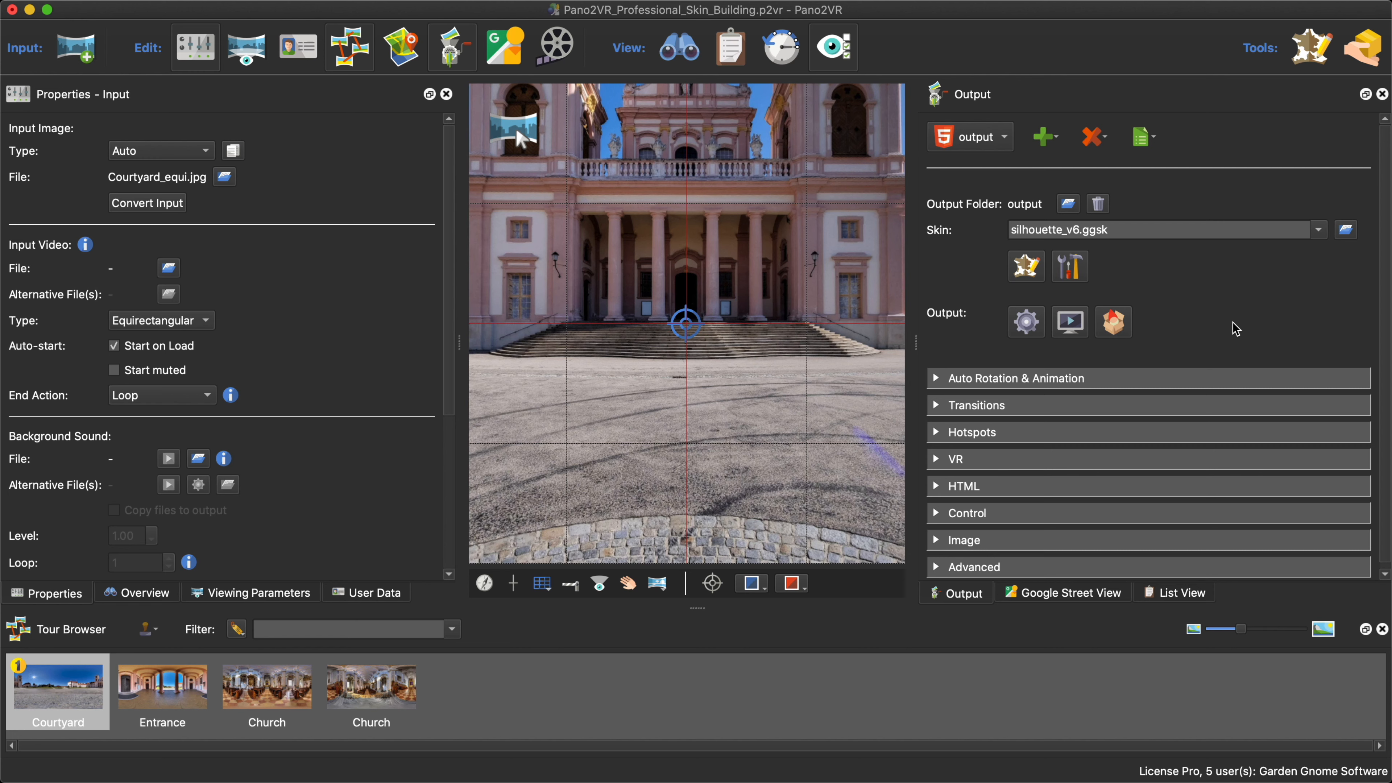
Step: Reset the output skin to the blank entry and open an empty skin in the Skin Editor
click(1320, 229)
scroll(1236, 266, up, 1)
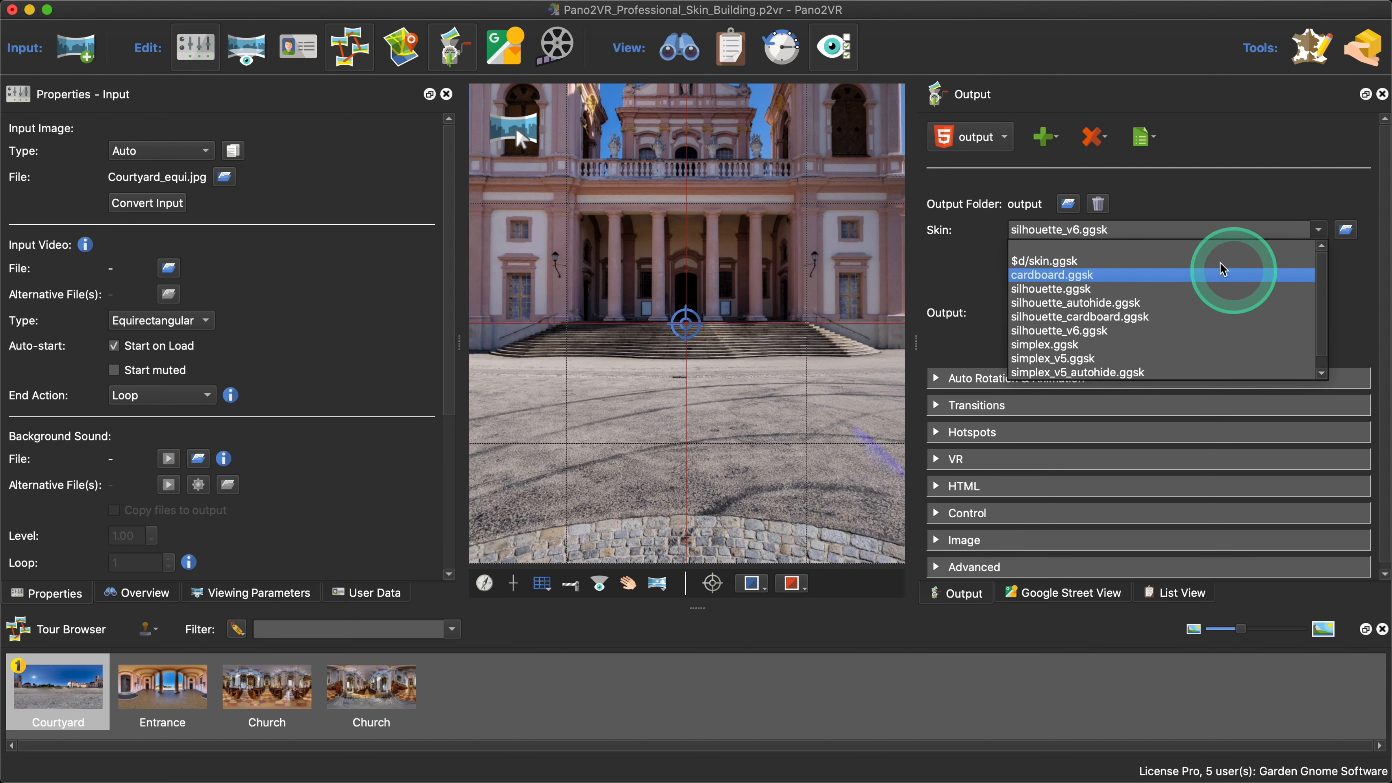
click(1199, 251)
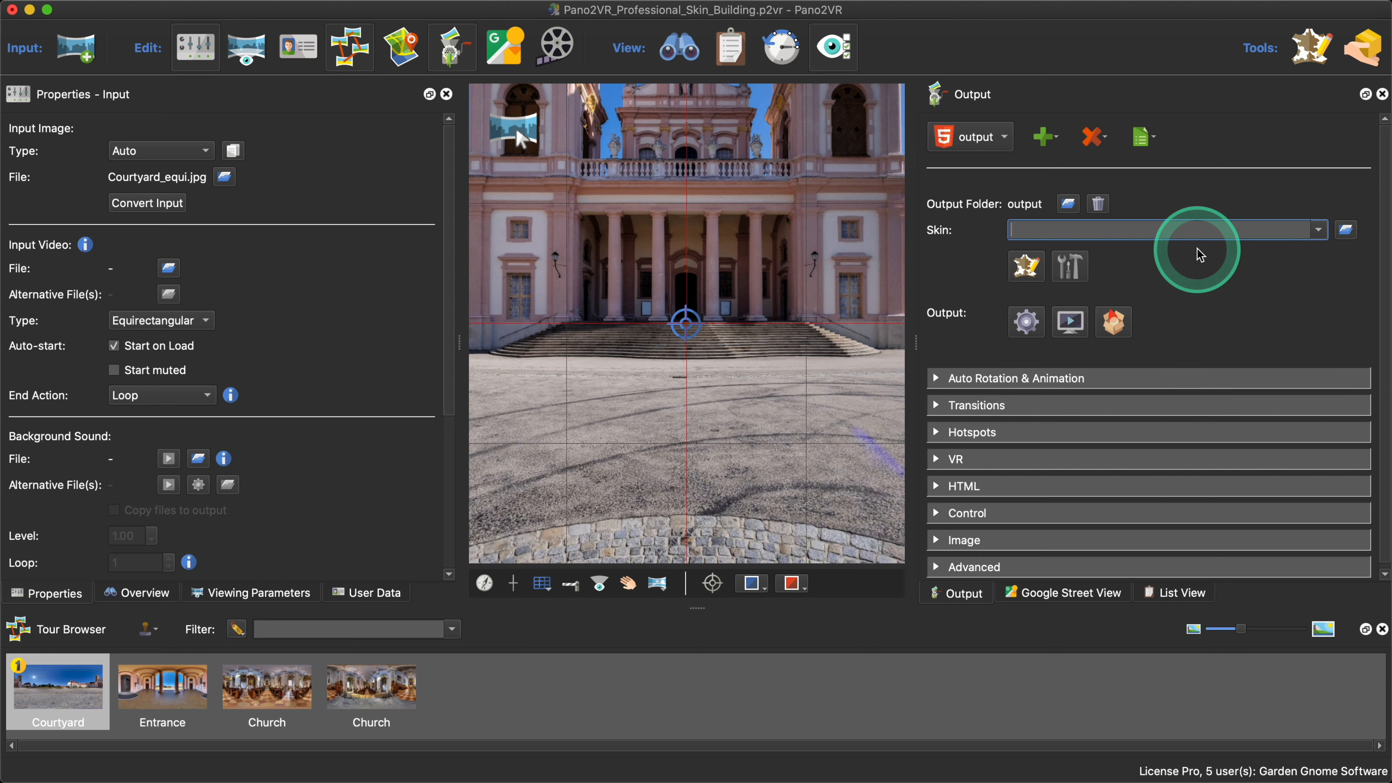
click(1025, 271)
drag(640, 80, 614, 73)
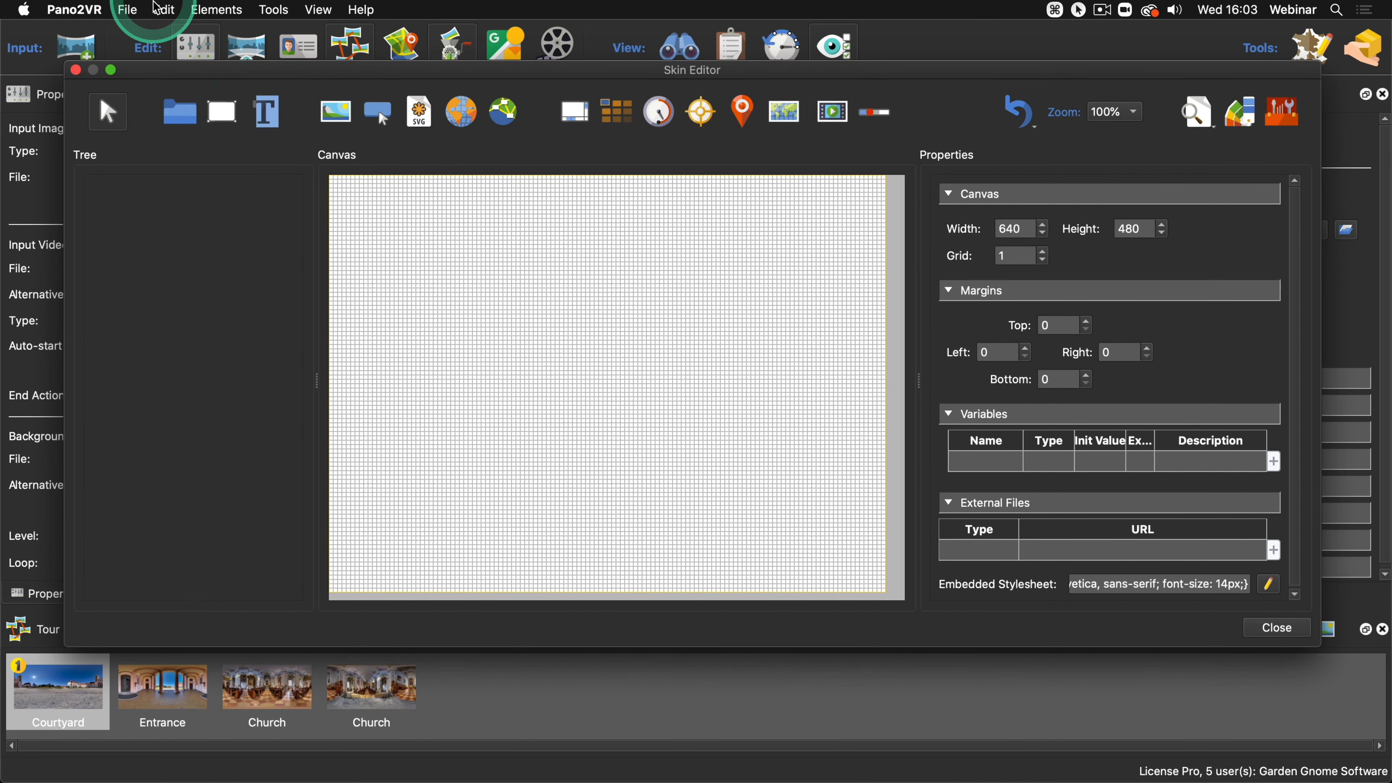
Step: Save the empty skin as "skin 2" in the Pano2VR Professional Skin Building folder on the Desktop
click(137, 16)
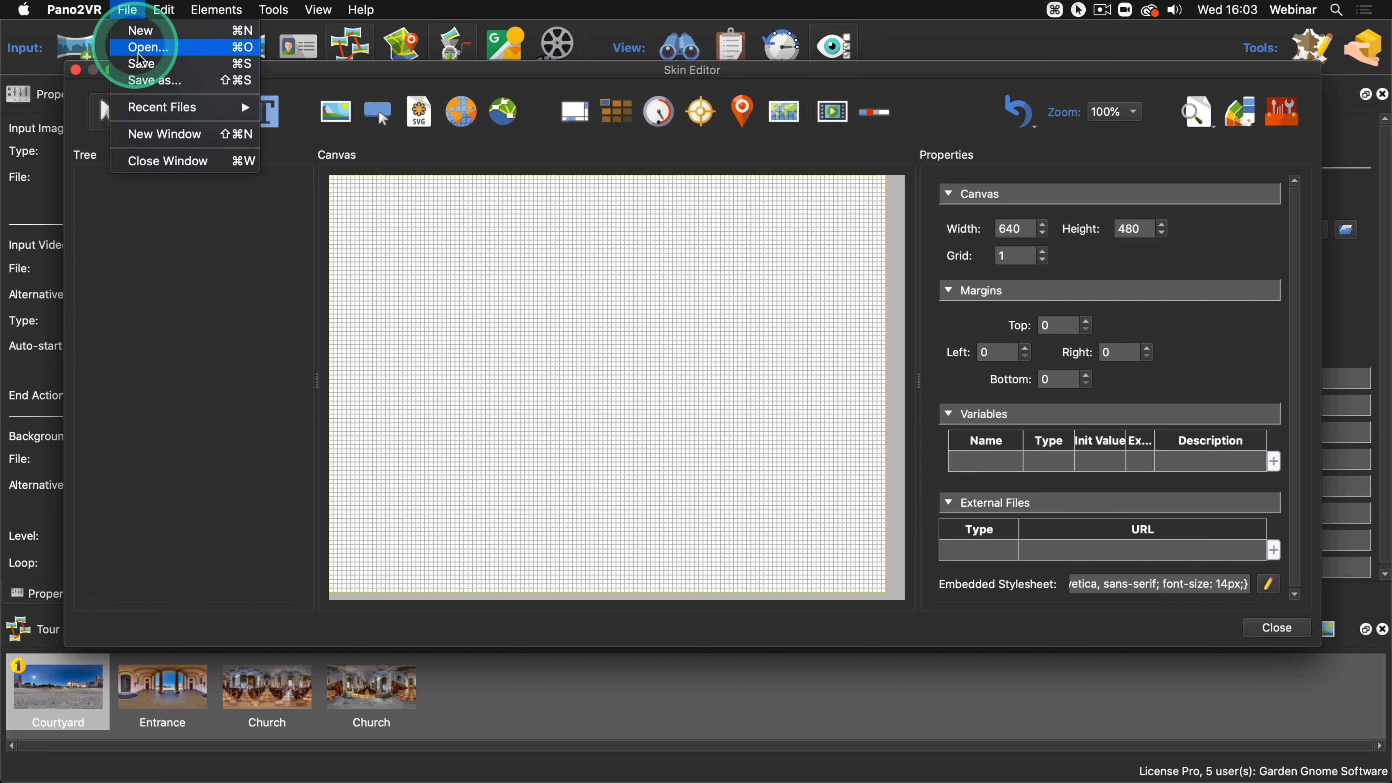
click(158, 81)
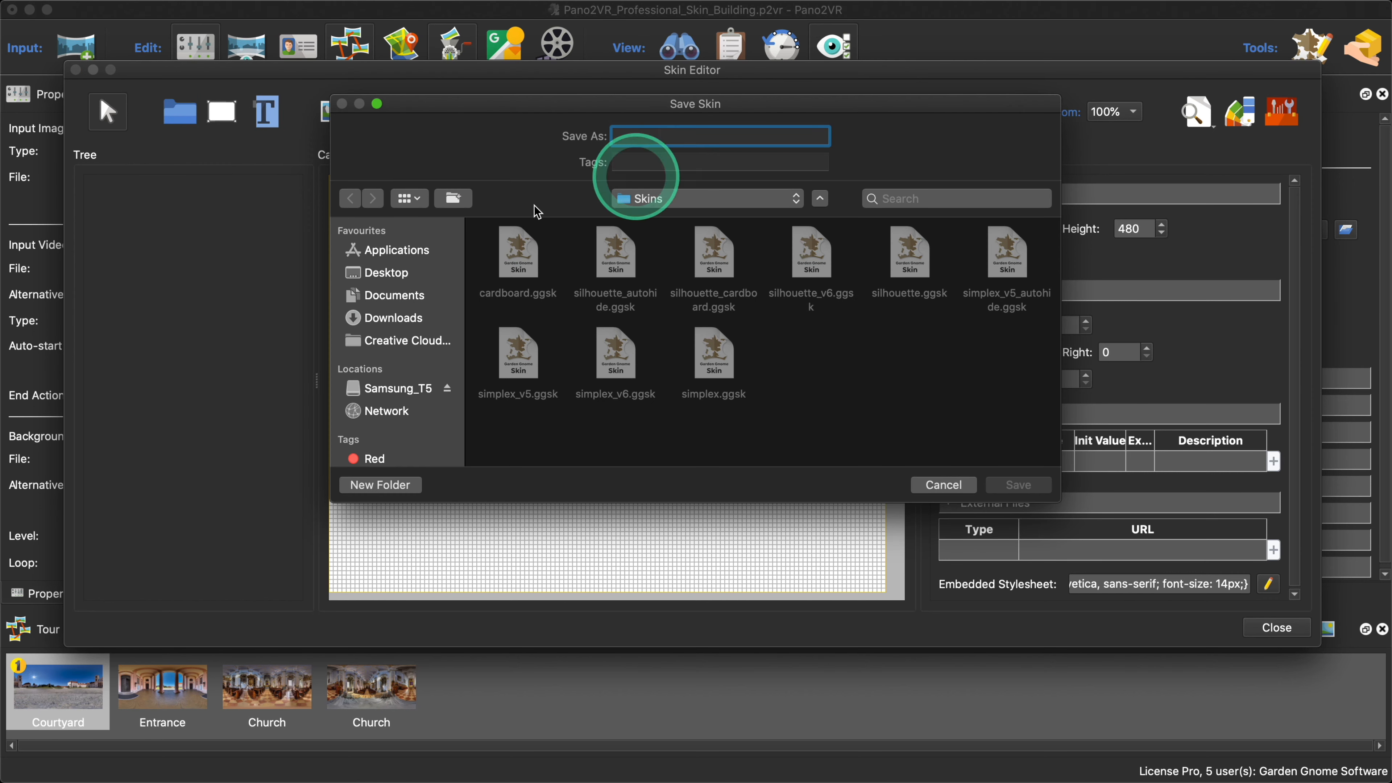
click(381, 281)
double_click(619, 266)
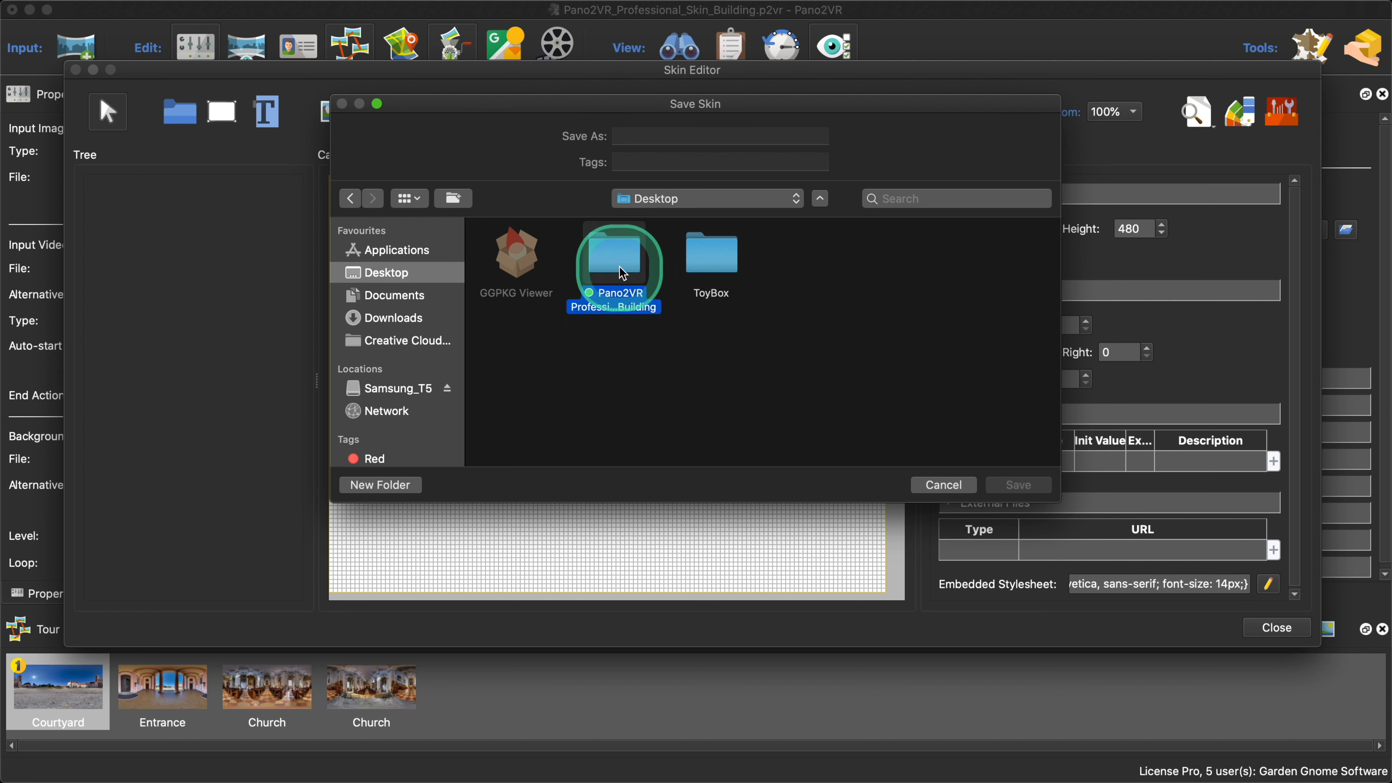
click(680, 141)
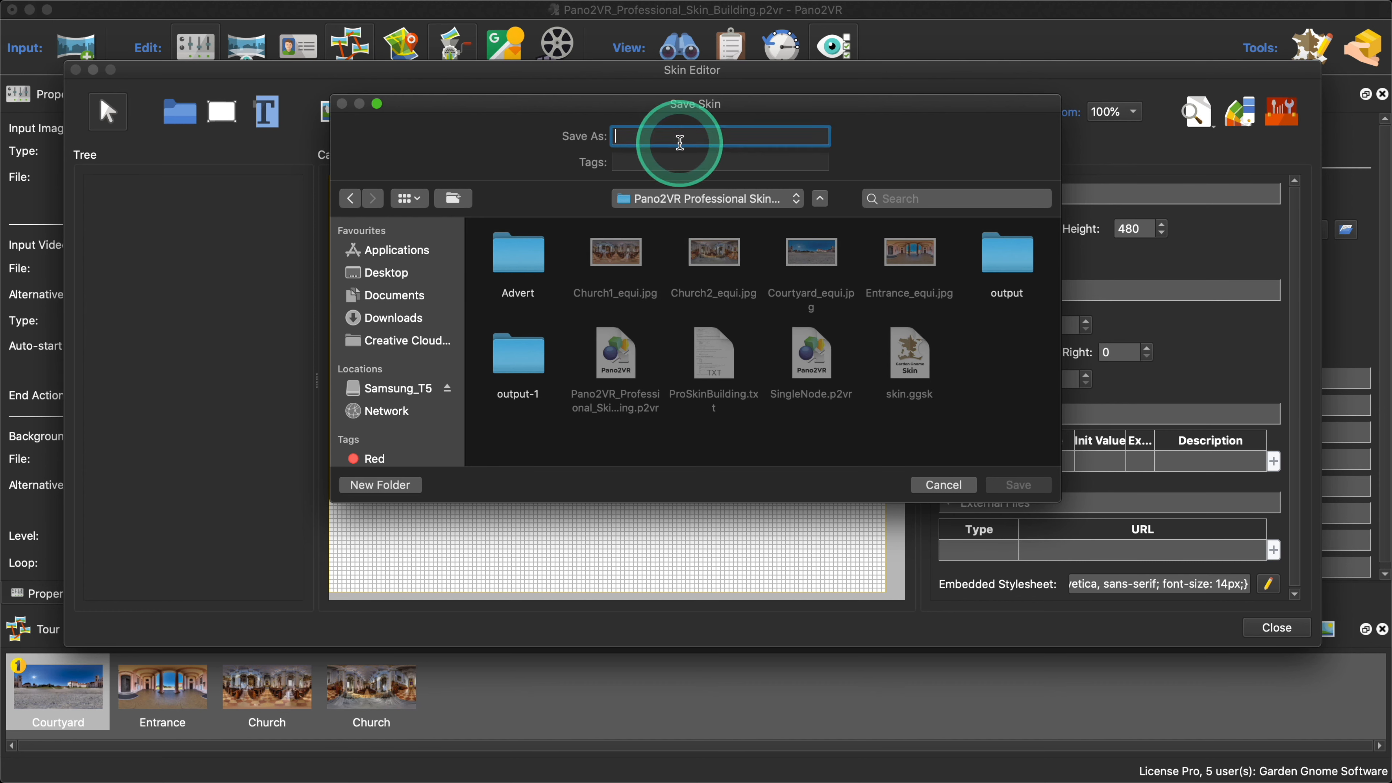
text(sk)
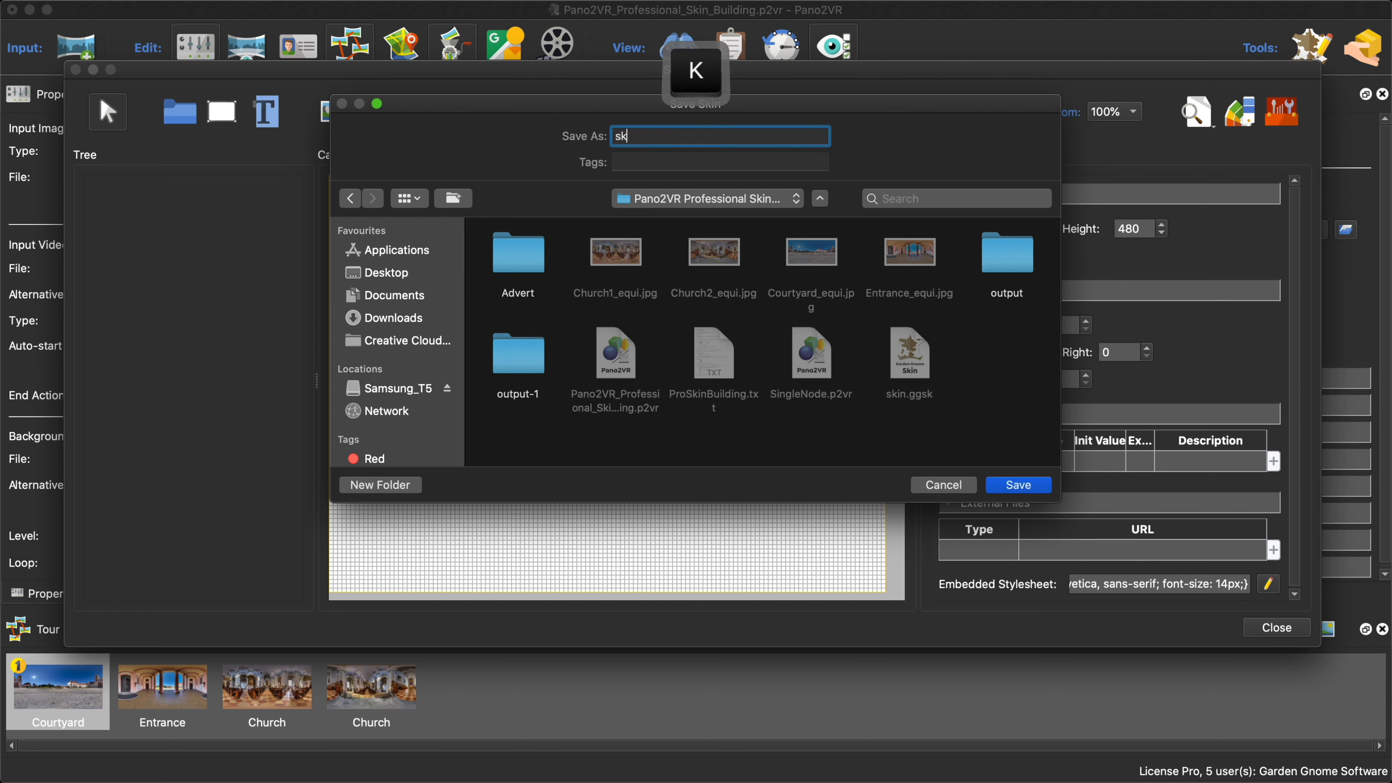
text(in 2)
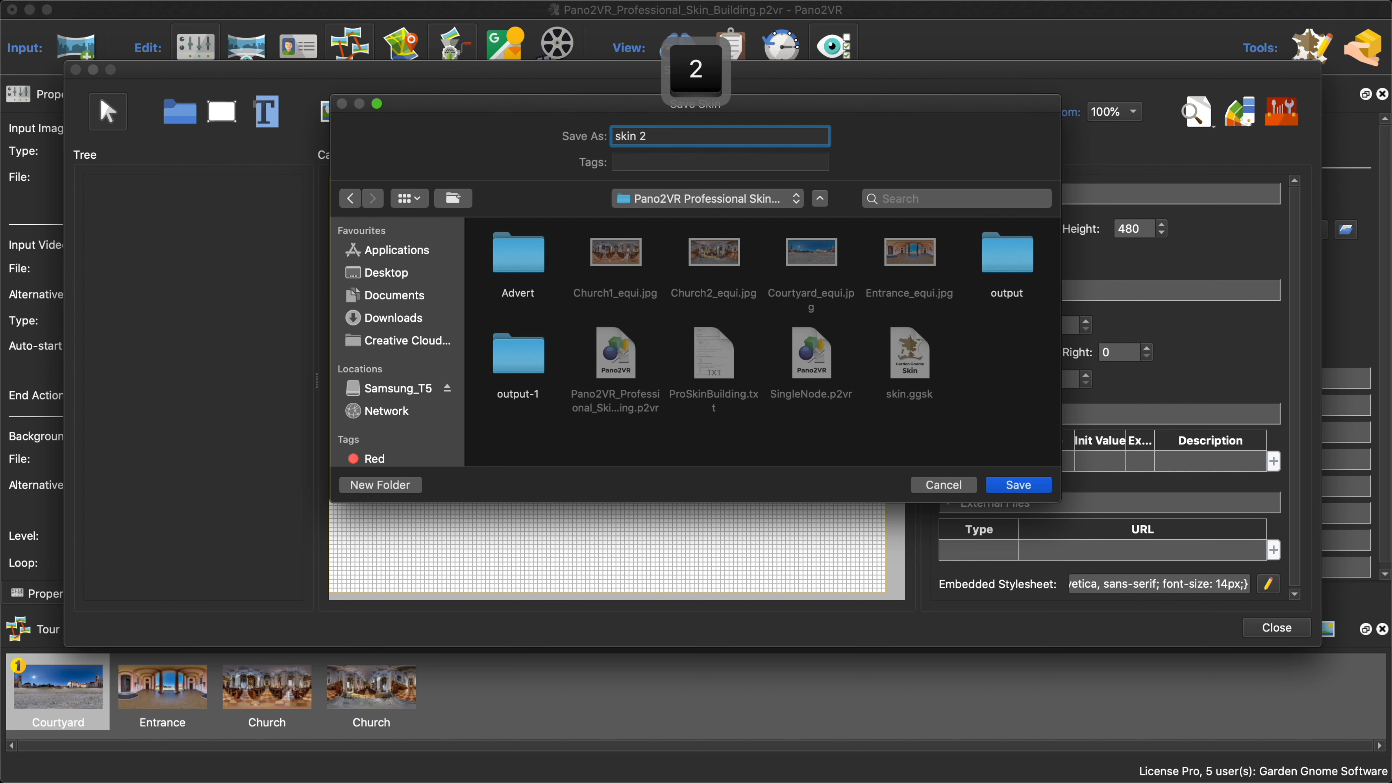
click(1019, 484)
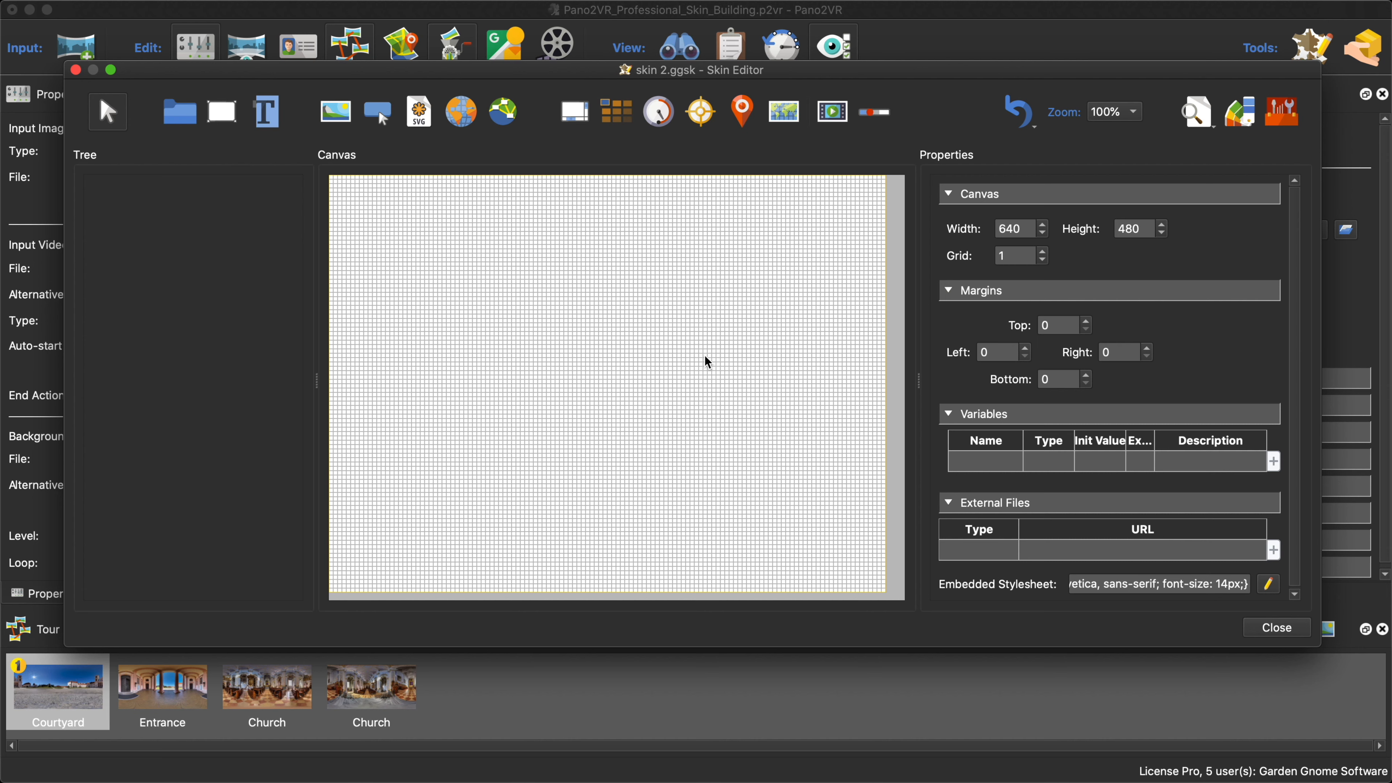
Step: Add the Node Hotspot Silhouette component to the skin from the Components Toolbox, and close the toolbox
click(1281, 112)
mouse_move(528, 34)
mouse_down()
mouse_move(511, 57)
mouse_move(519, 44)
mouse_up()
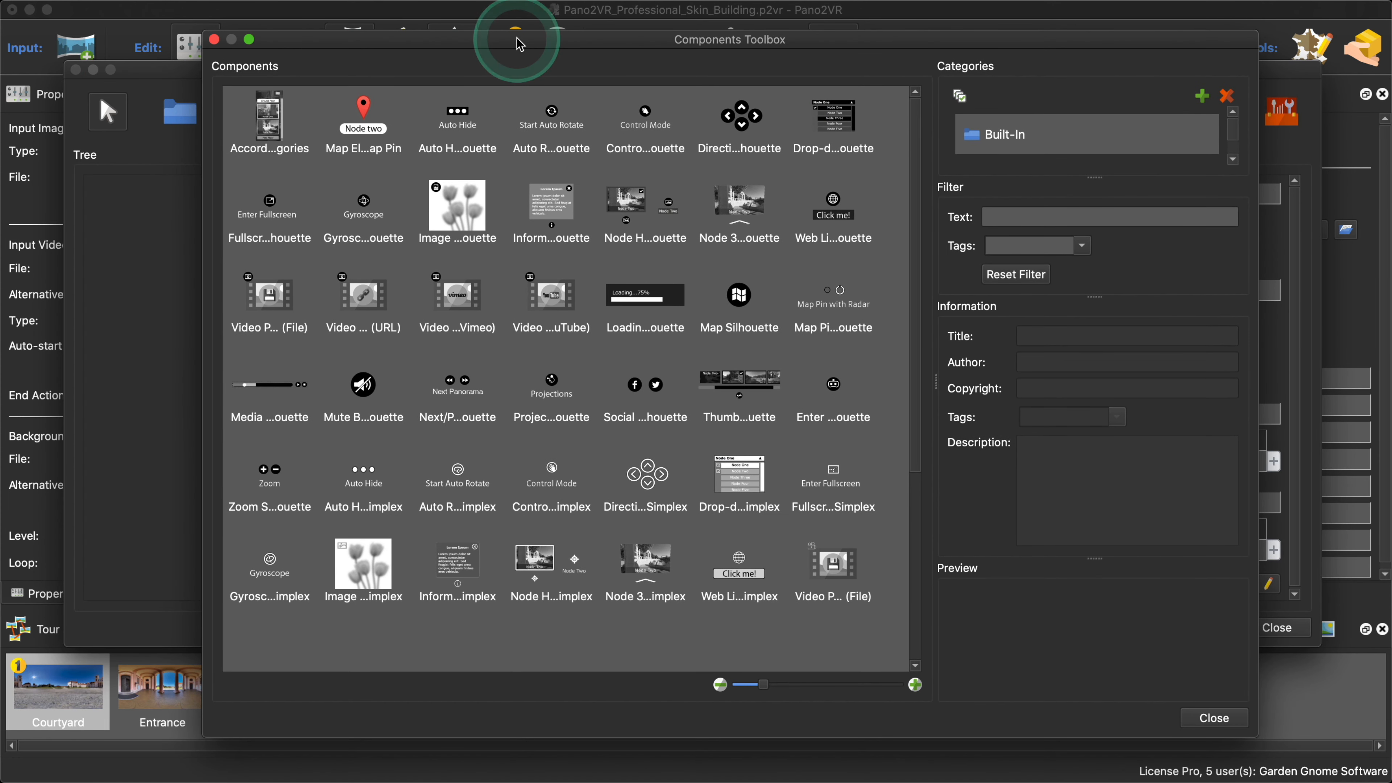
double_click(627, 215)
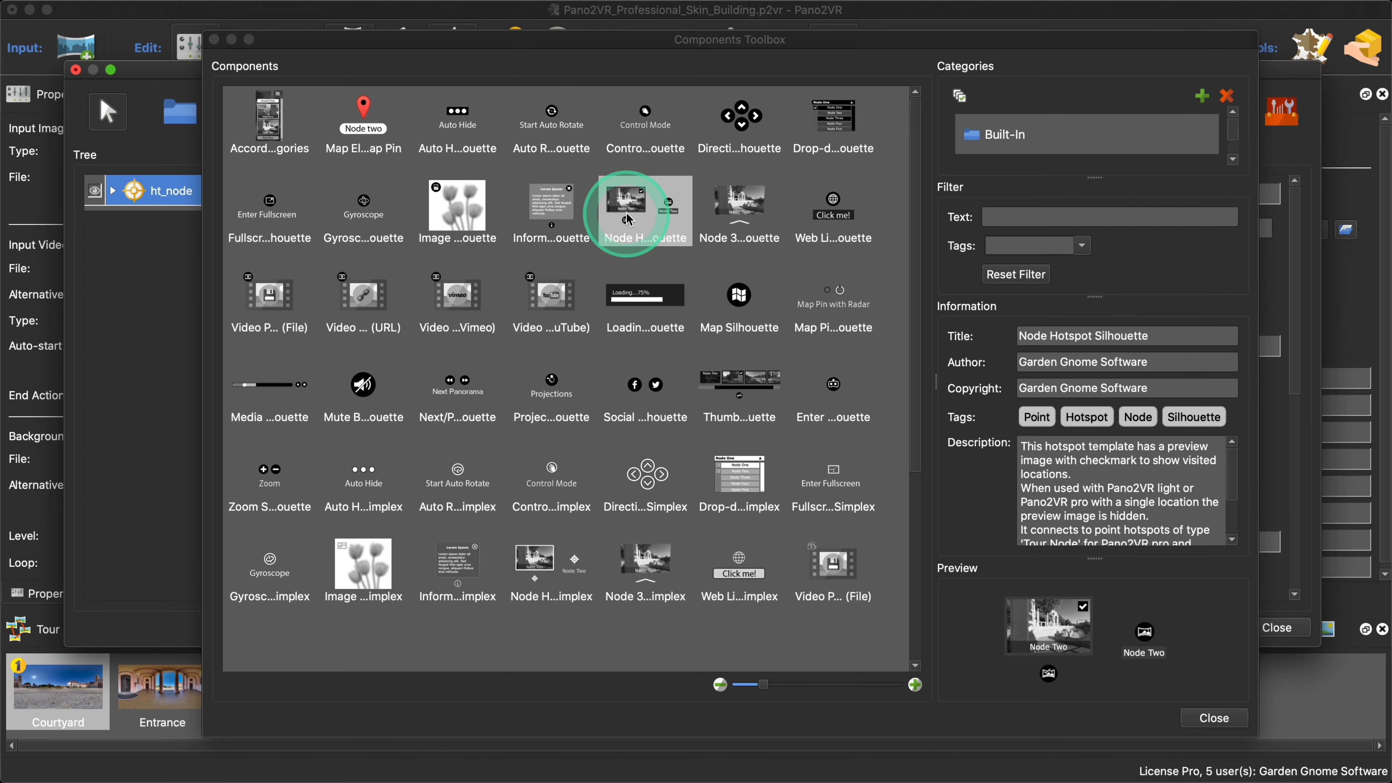
click(1215, 718)
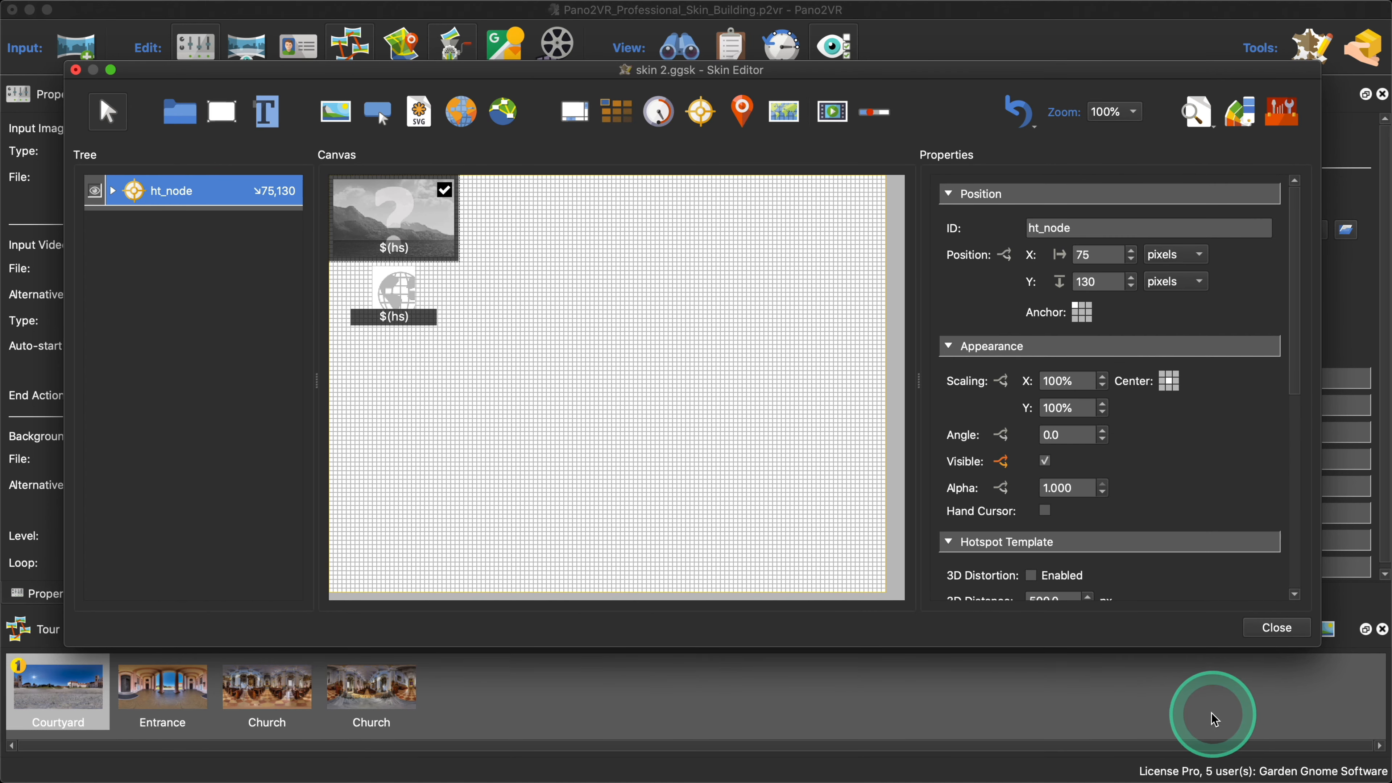
Step: Reopen the Components Toolbox, filter the components by "zoom" and add Zoom Silhouette to the skin
click(1276, 125)
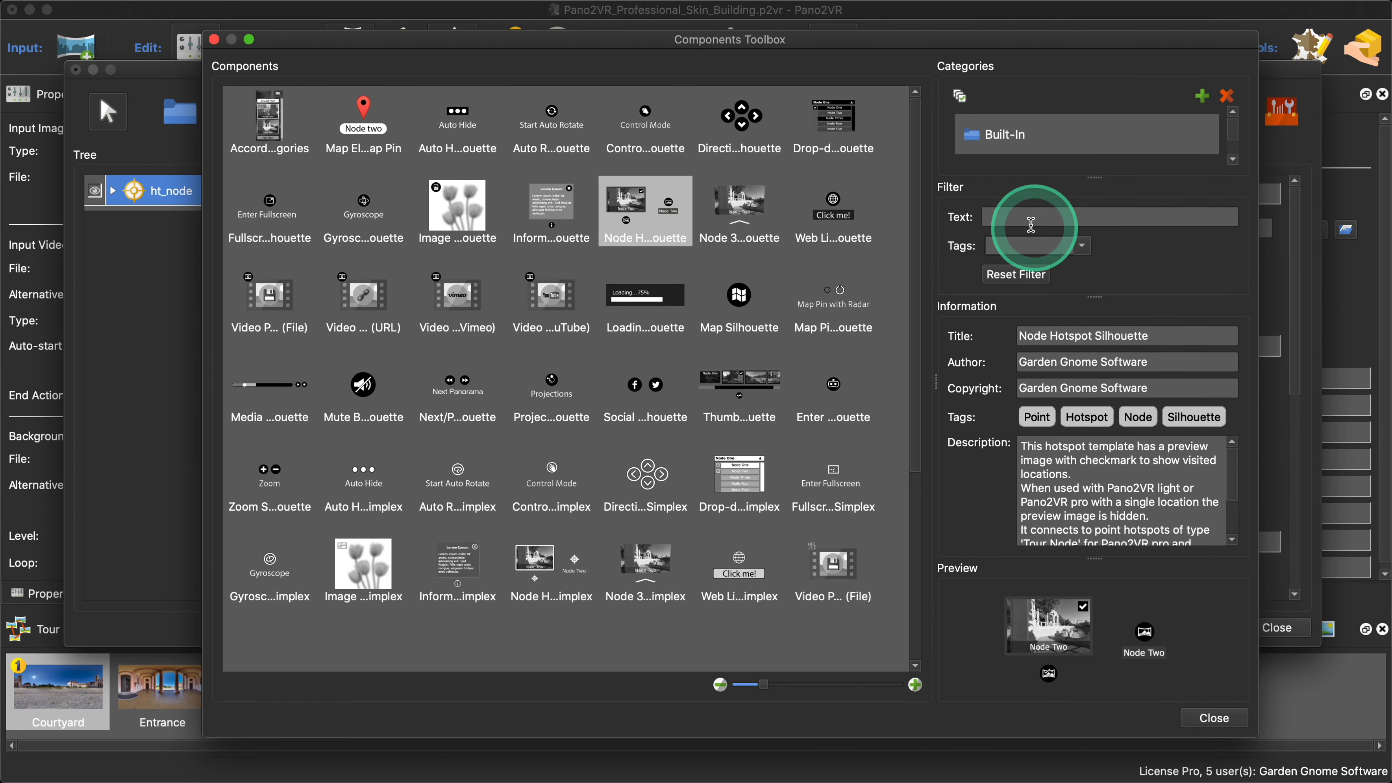
click(1022, 218)
text(zoom)
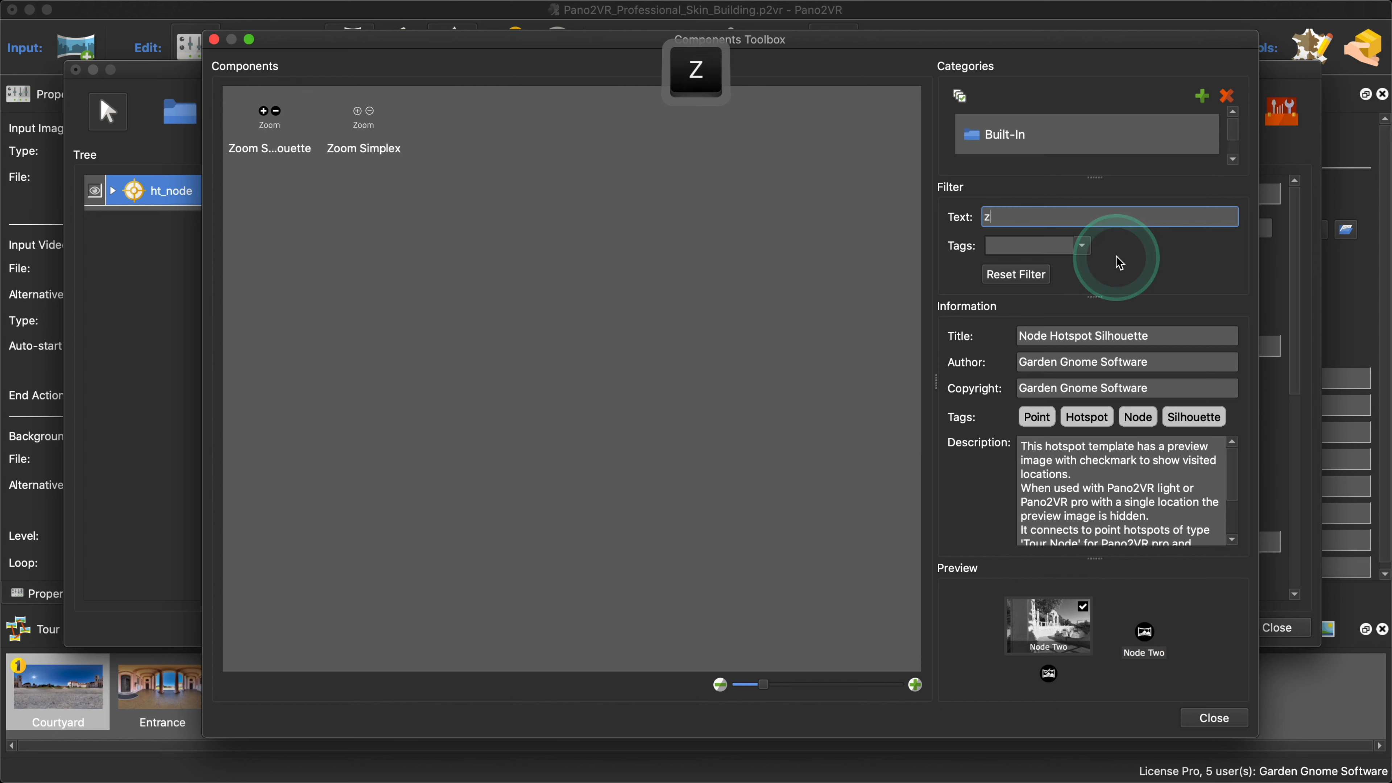
double_click(269, 118)
Step: Add the Projections Silhouette and Thumbnail Menu Silhouette components to the skin, filtering by "proj" and "thumb" respectively
drag(1037, 223, 966, 217)
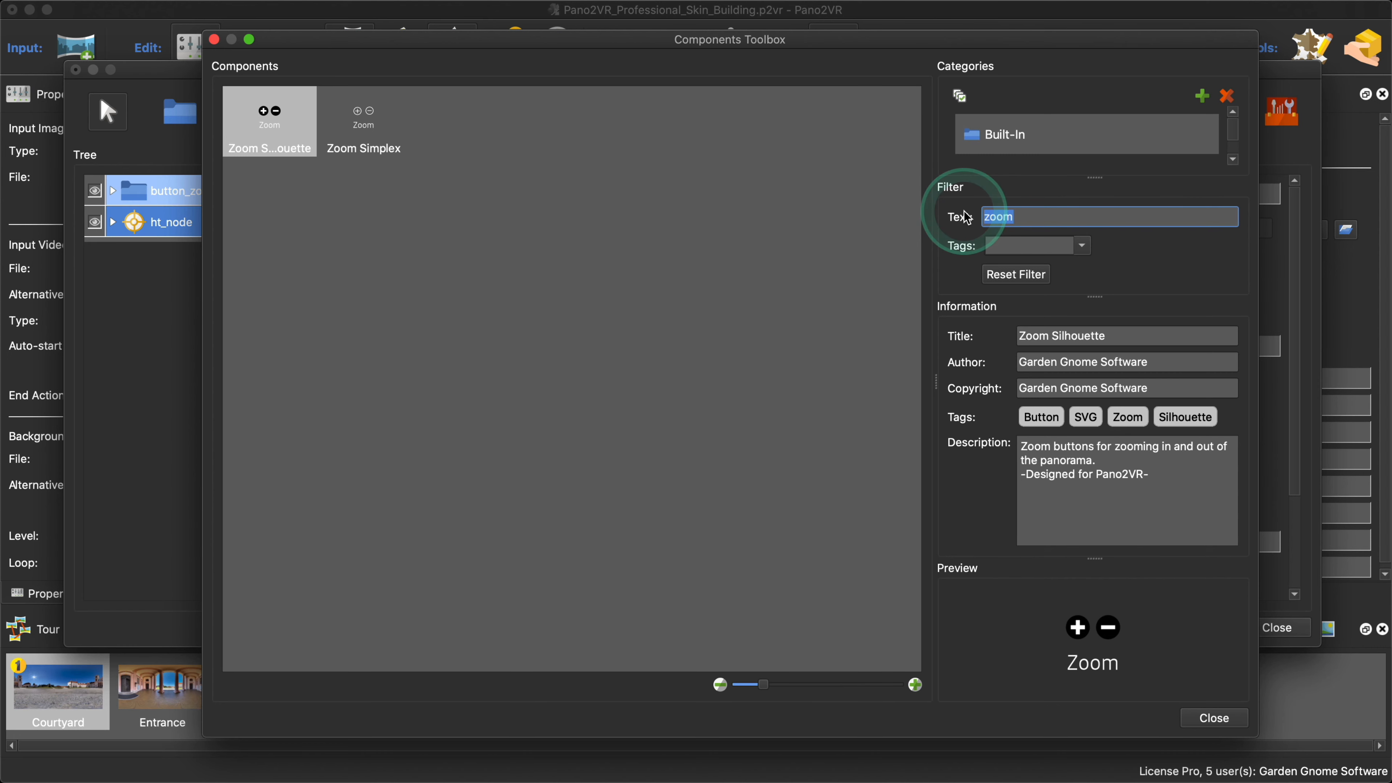
text(proj)
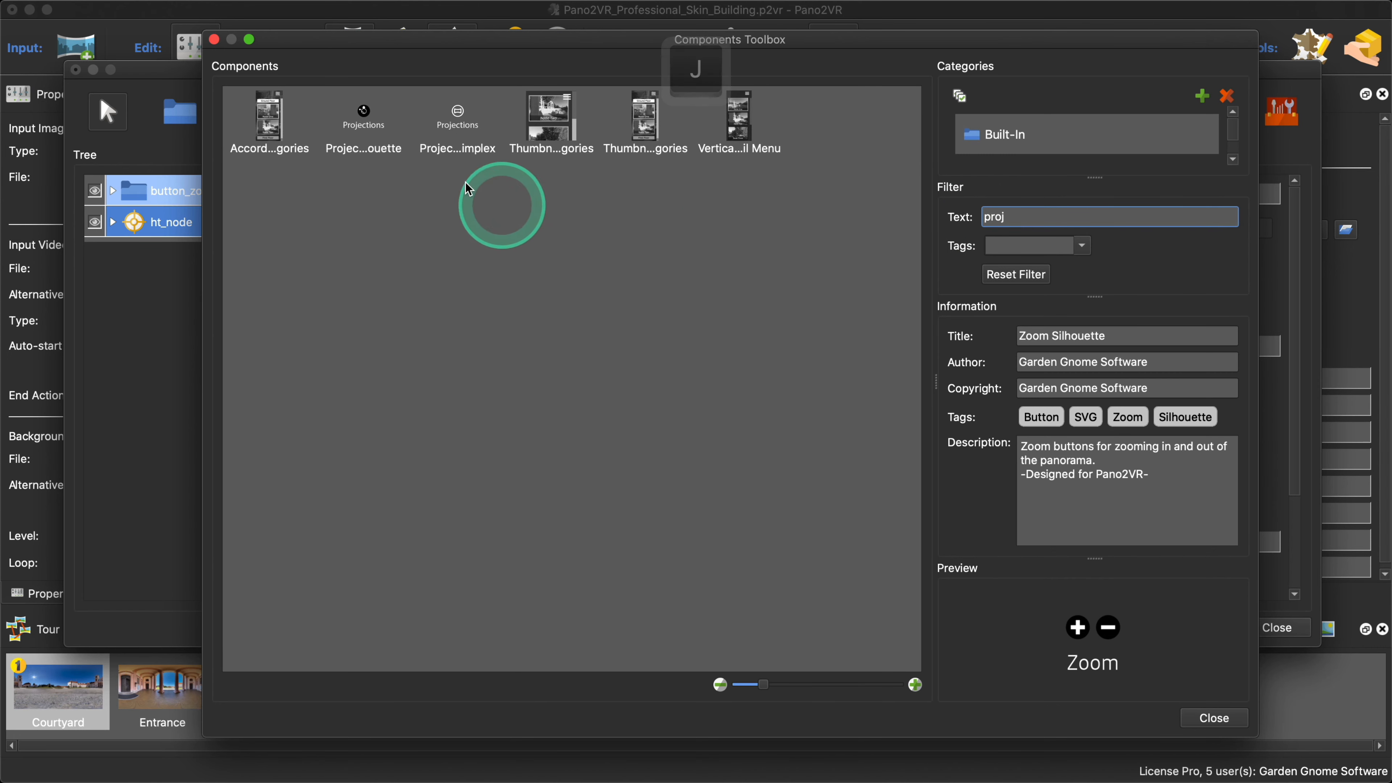
double_click(366, 114)
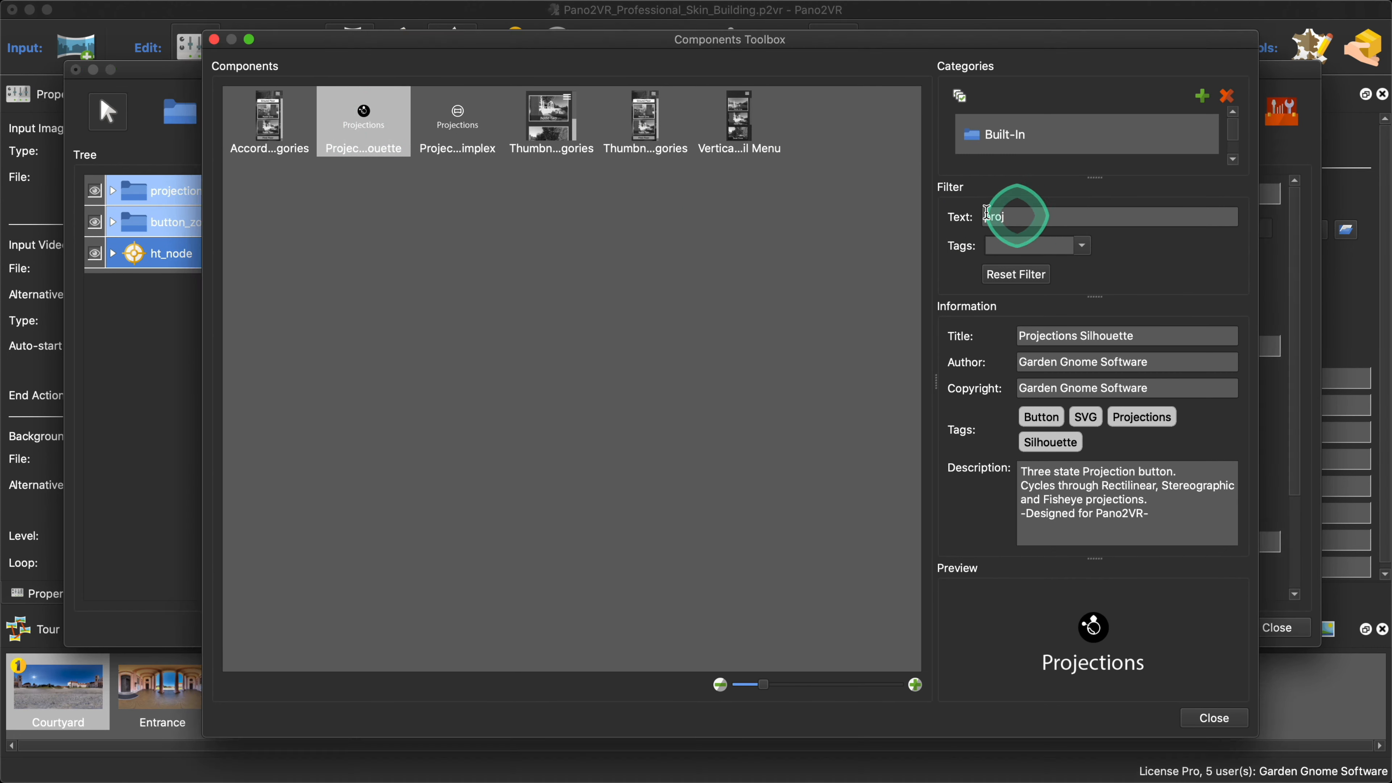
drag(1014, 217, 964, 218)
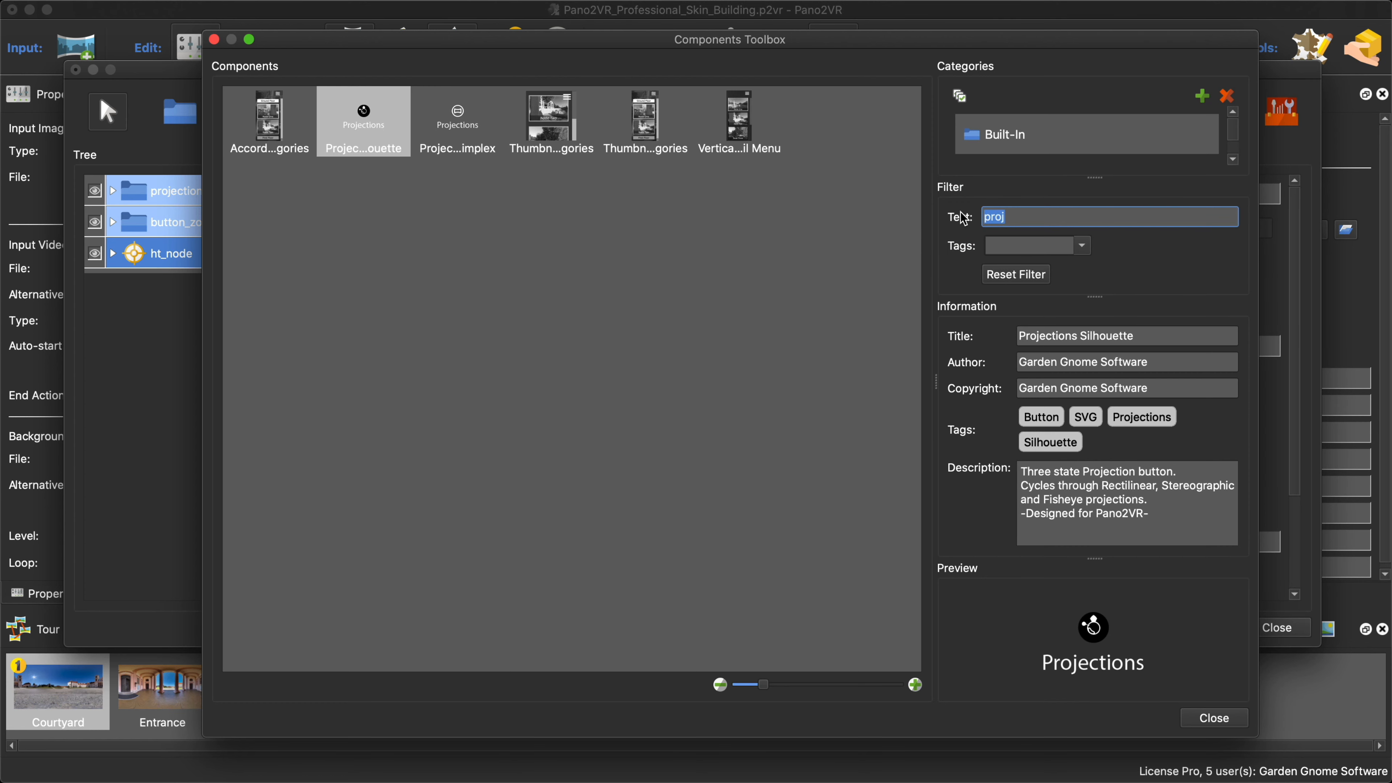
text(thumb)
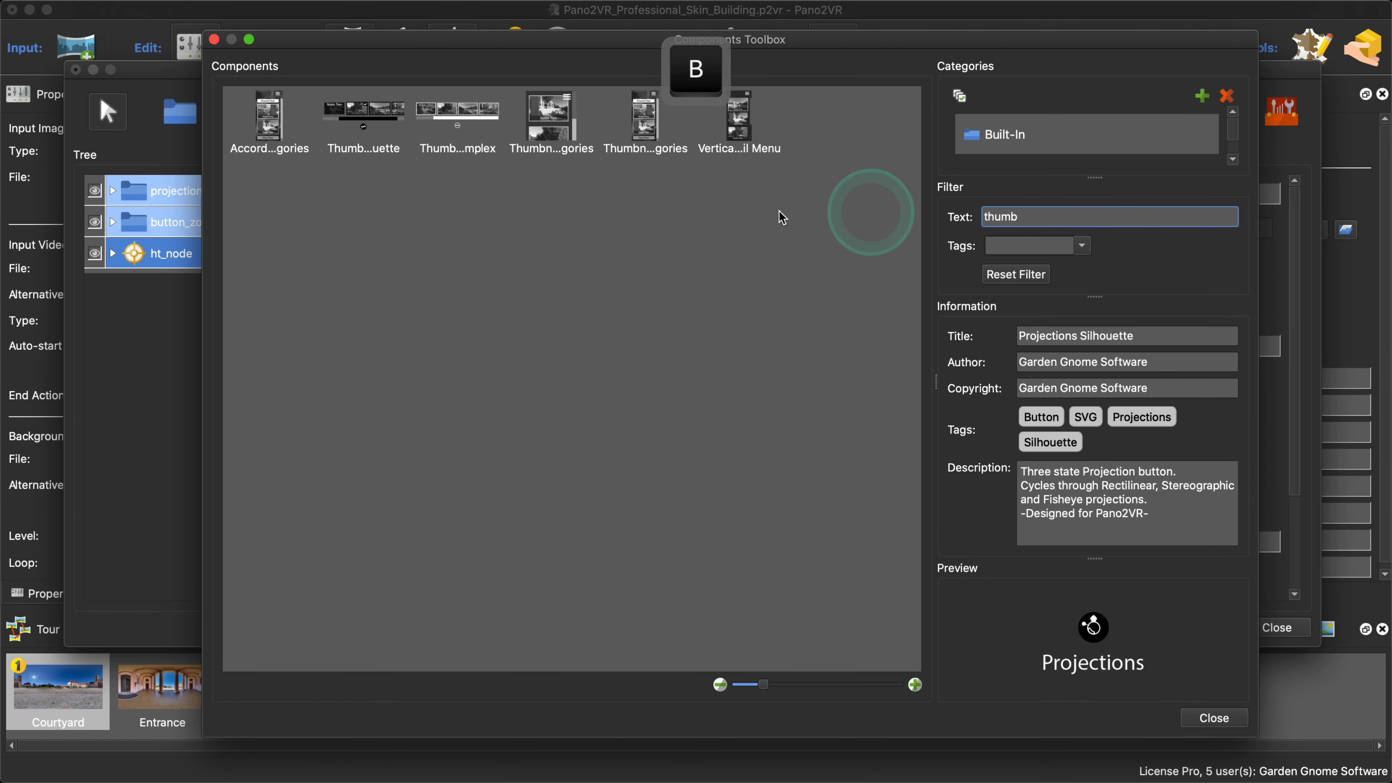
double_click(361, 116)
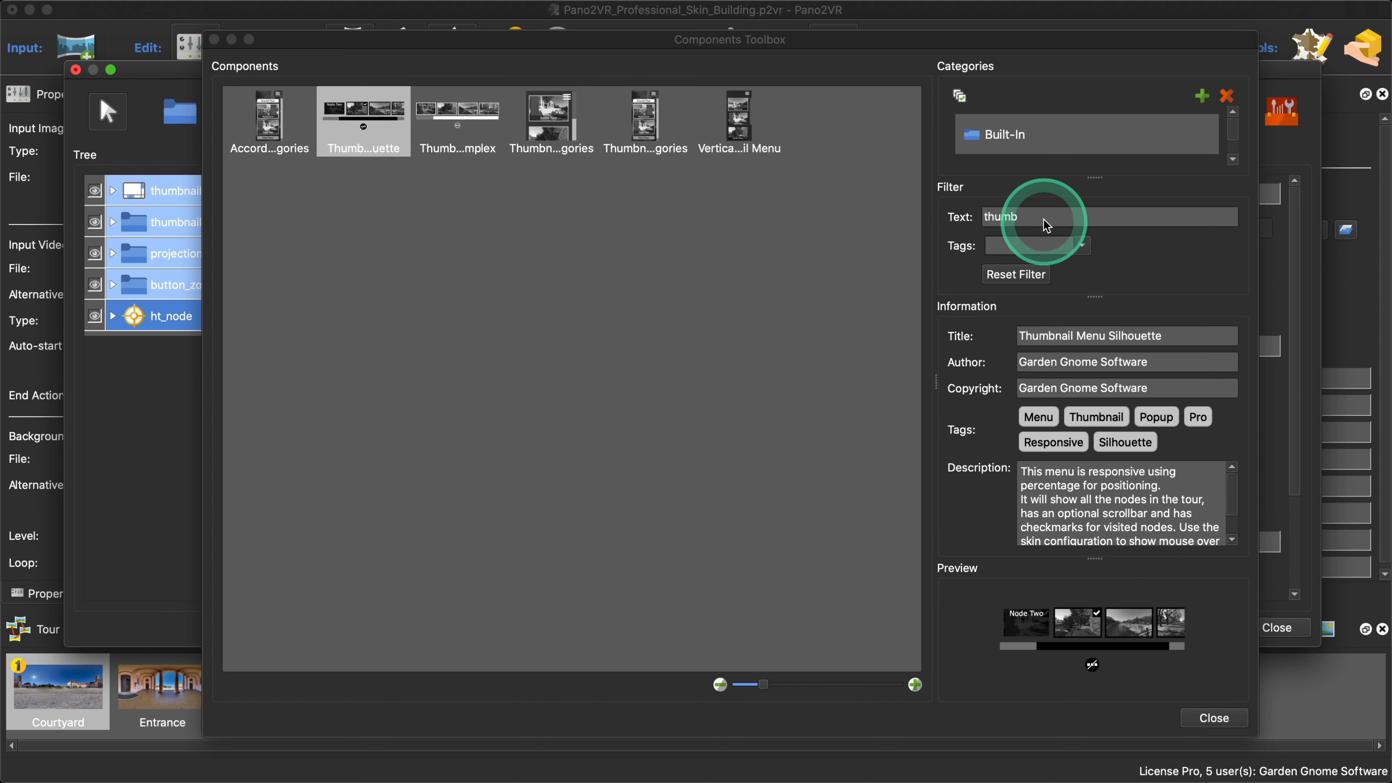
Step: Add the Fullscreen Silhouette and Enter VR Silhouette components to the skin, filtering by "full" and "Enter" respectively
drag(1044, 217, 958, 218)
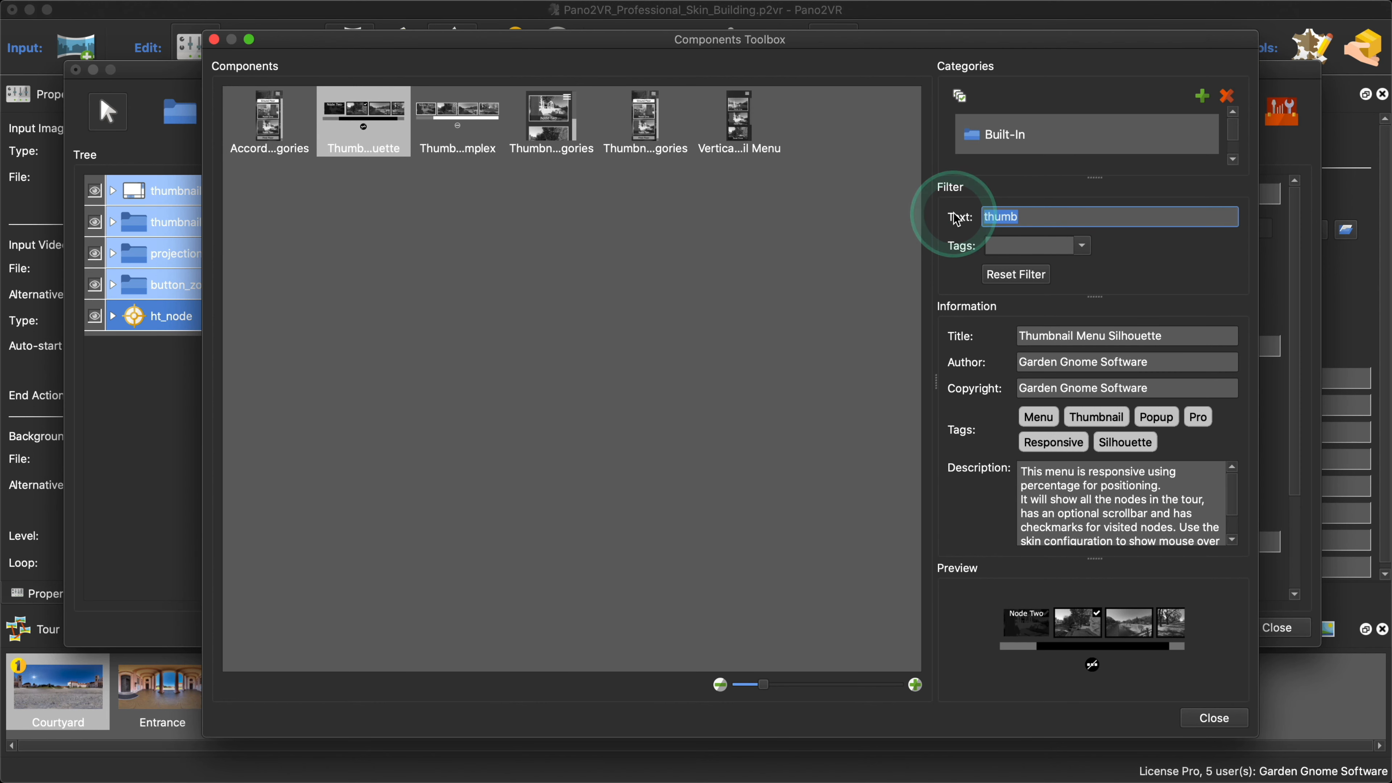
text(full)
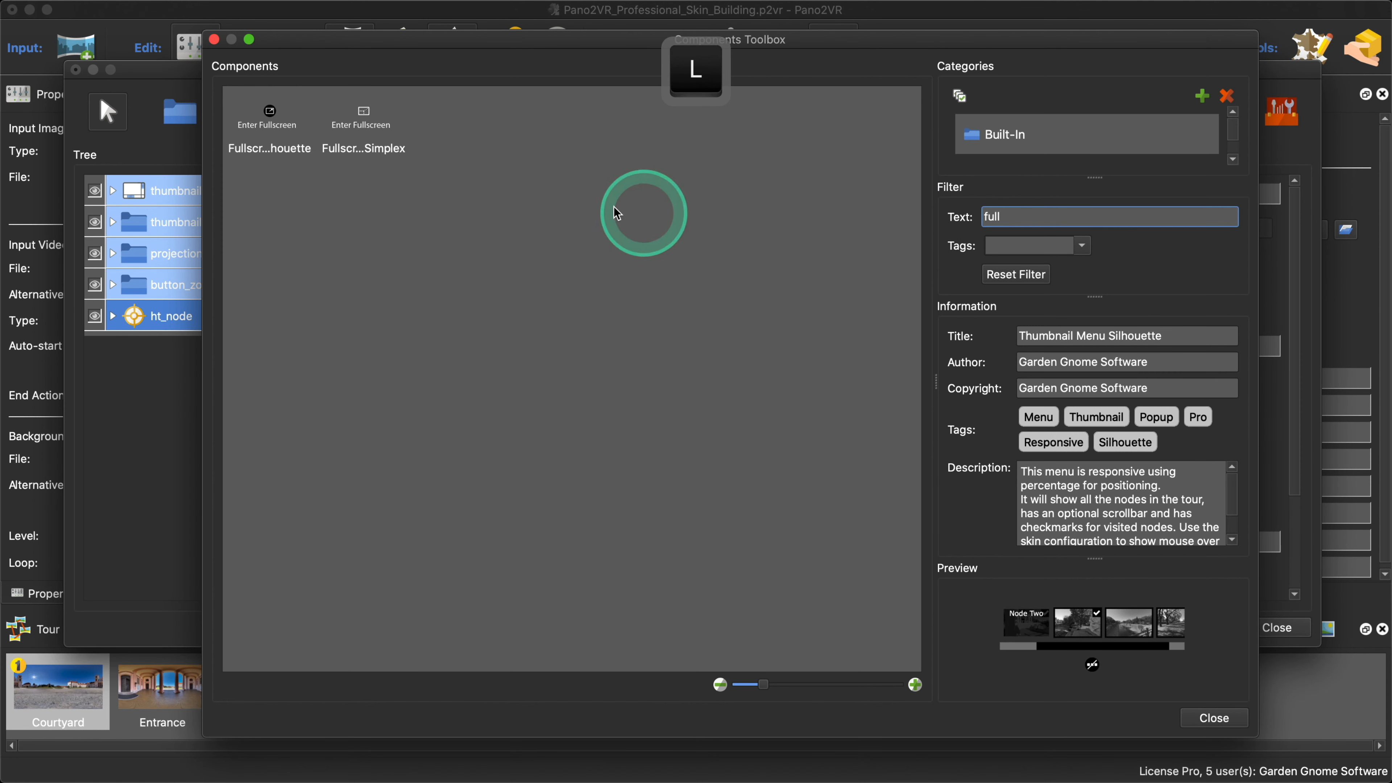
double_click(273, 116)
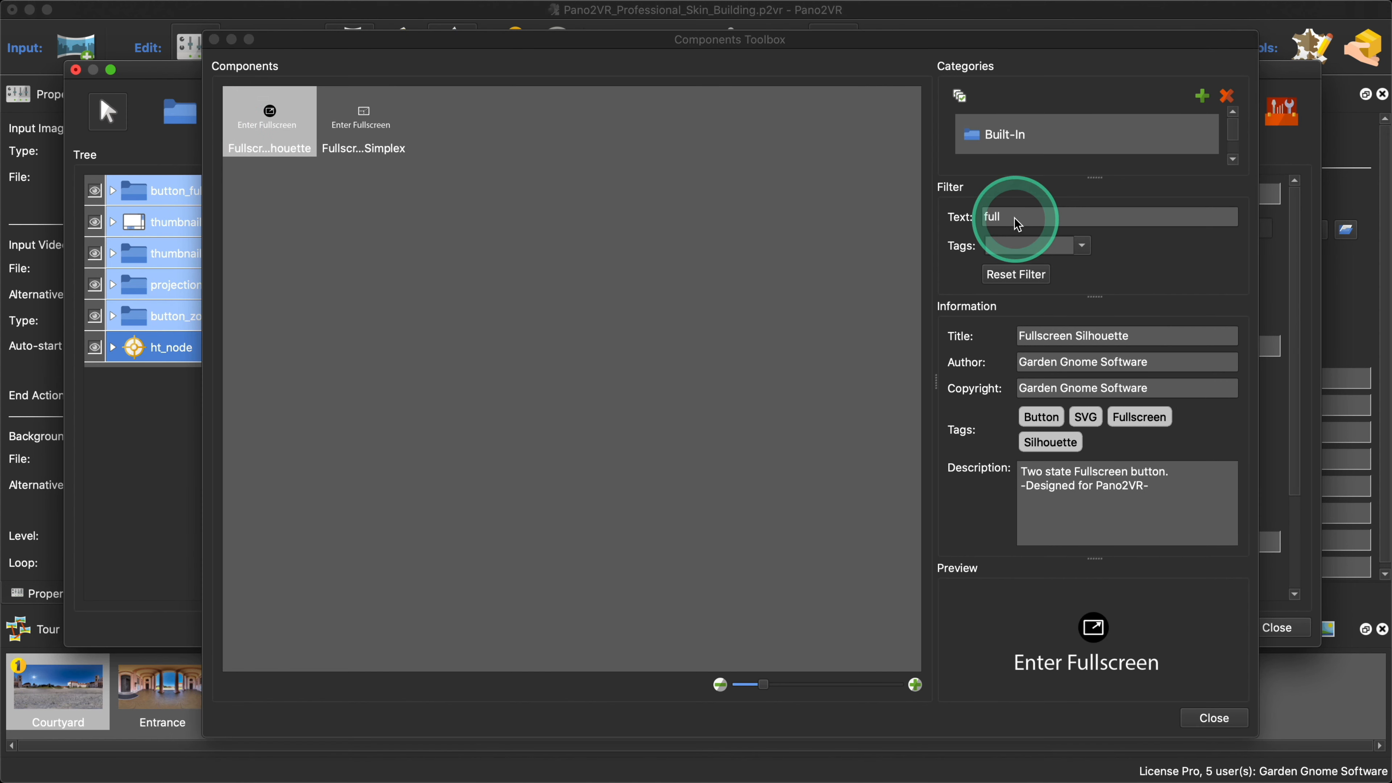
drag(1010, 215, 965, 222)
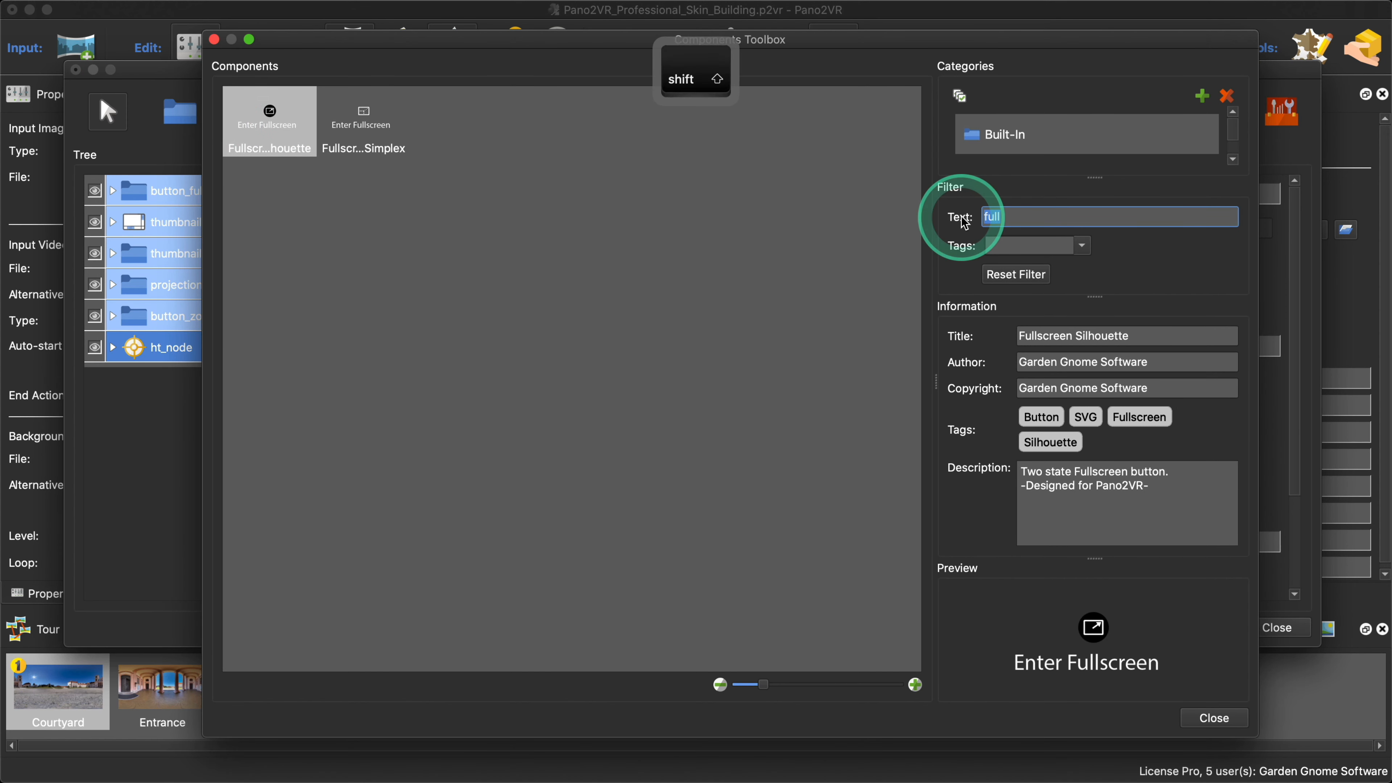
text(Enter)
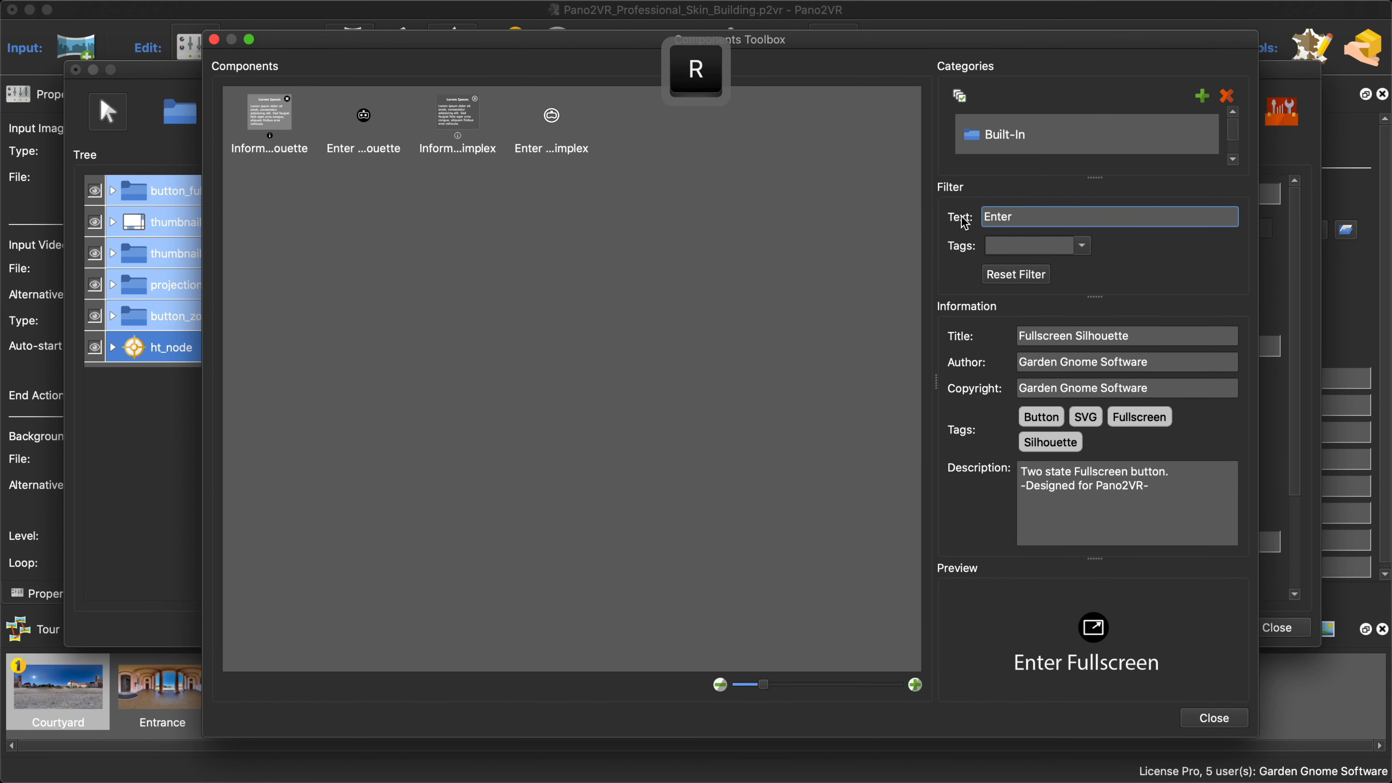
double_click(363, 117)
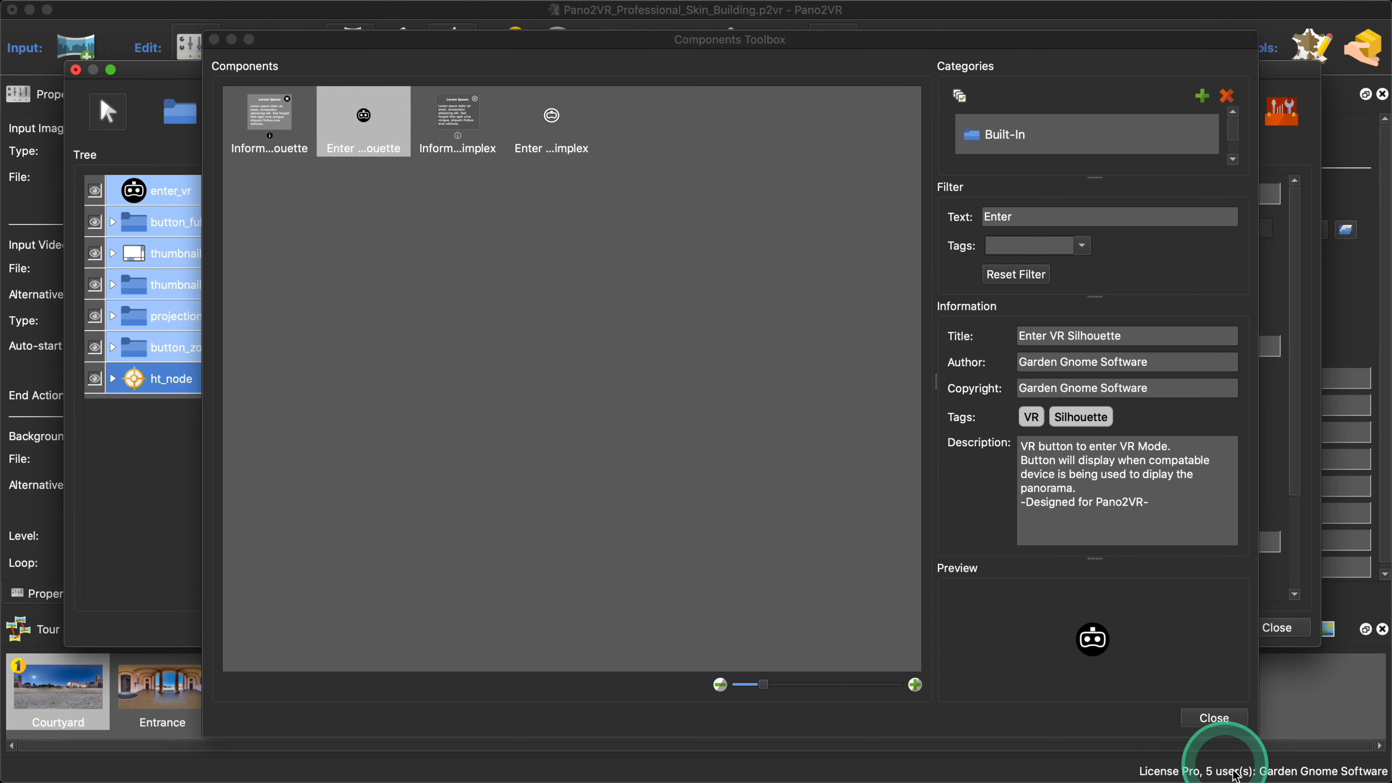
Step: Close the Components Toolbox, hide ht_node and the thumbnail menu, and move both elements to the top of the skin tree
click(1215, 717)
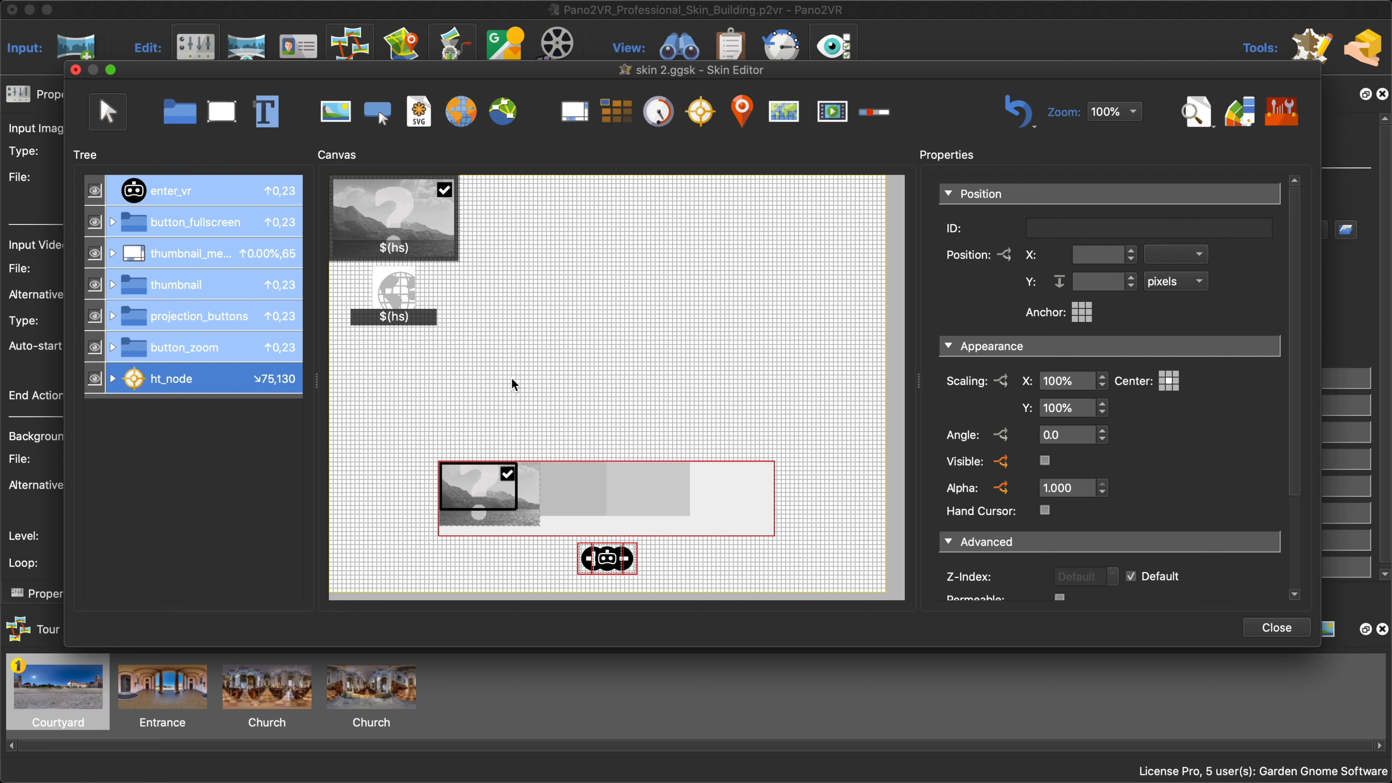
click(247, 428)
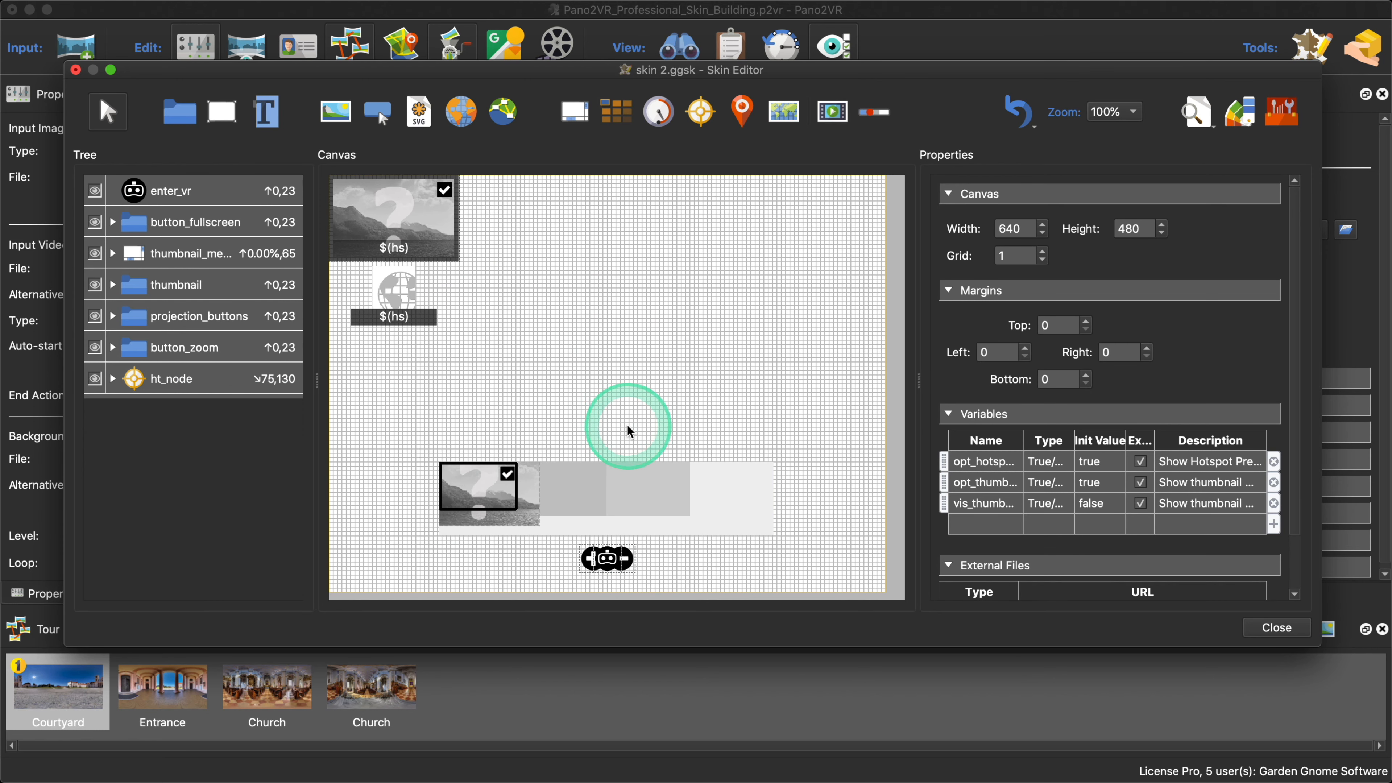
click(95, 380)
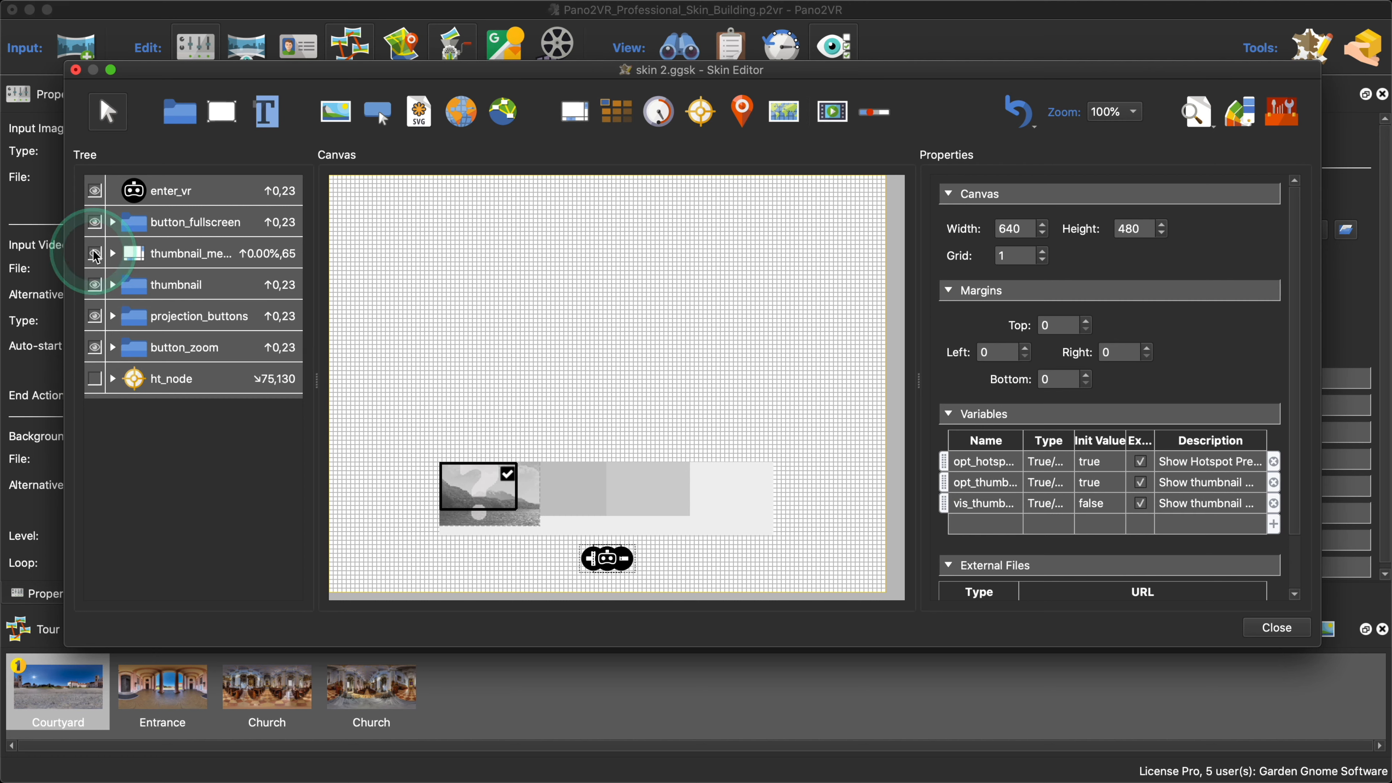
click(95, 254)
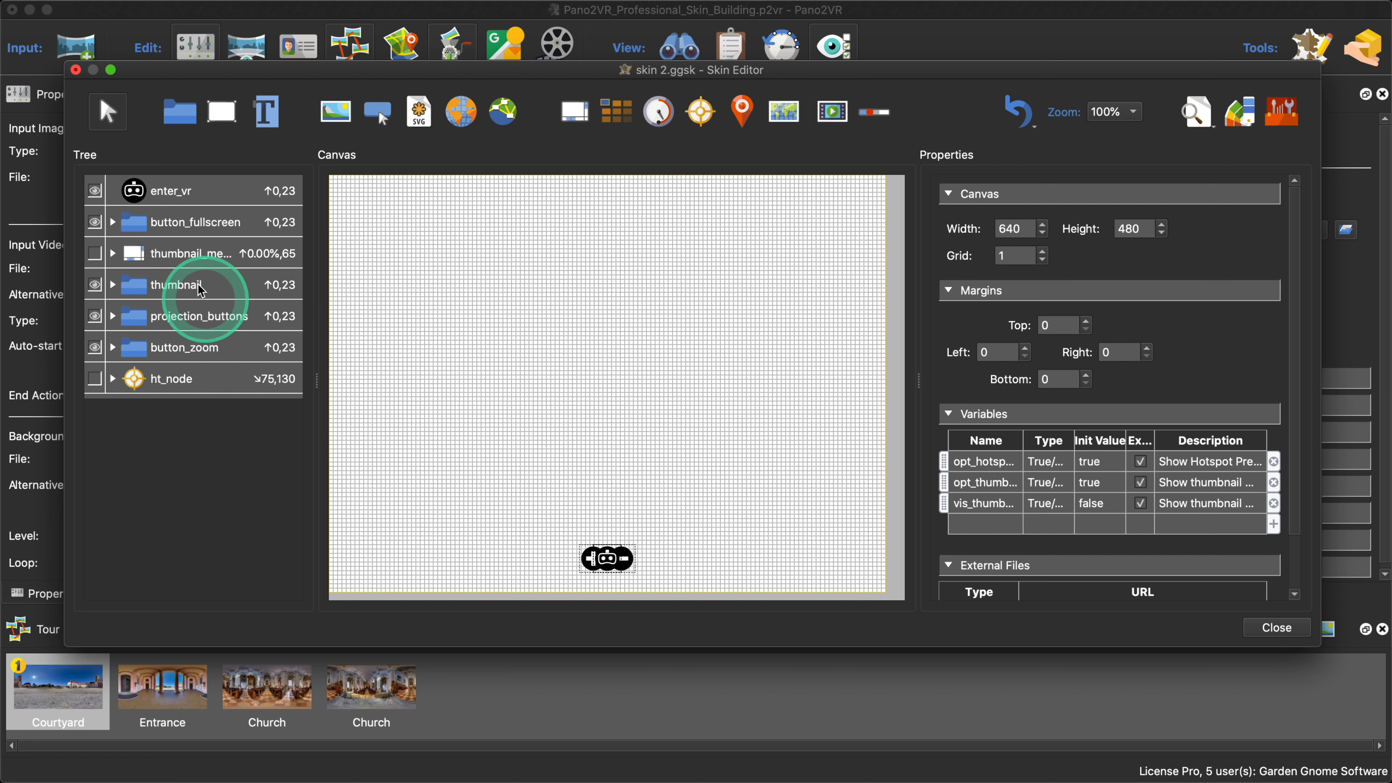
drag(174, 242, 180, 176)
drag(169, 379, 176, 224)
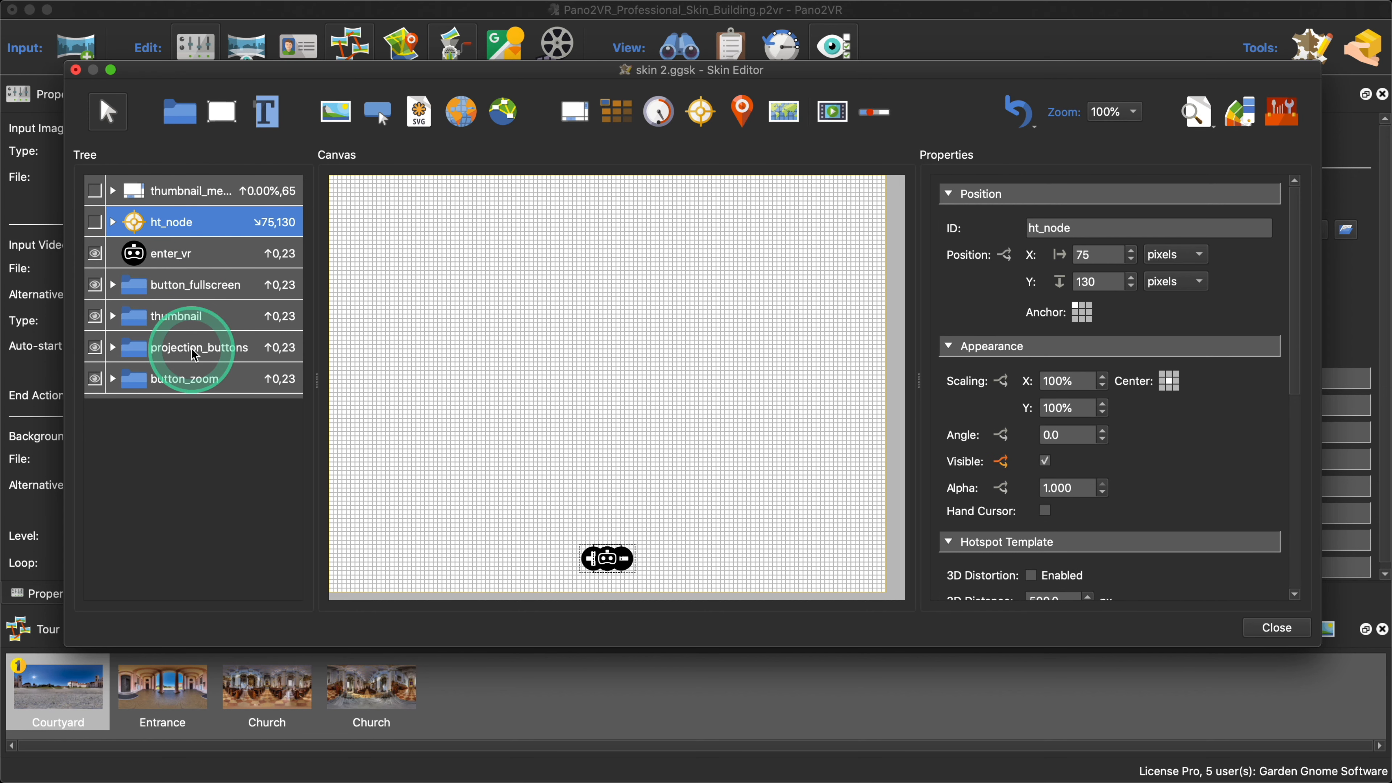
Step: Anchor enter_vr, button_fullscreen, thumbnail, projection_buttons and button_zoom together at the top-left and set their X and Y positions to 0
click(191, 256)
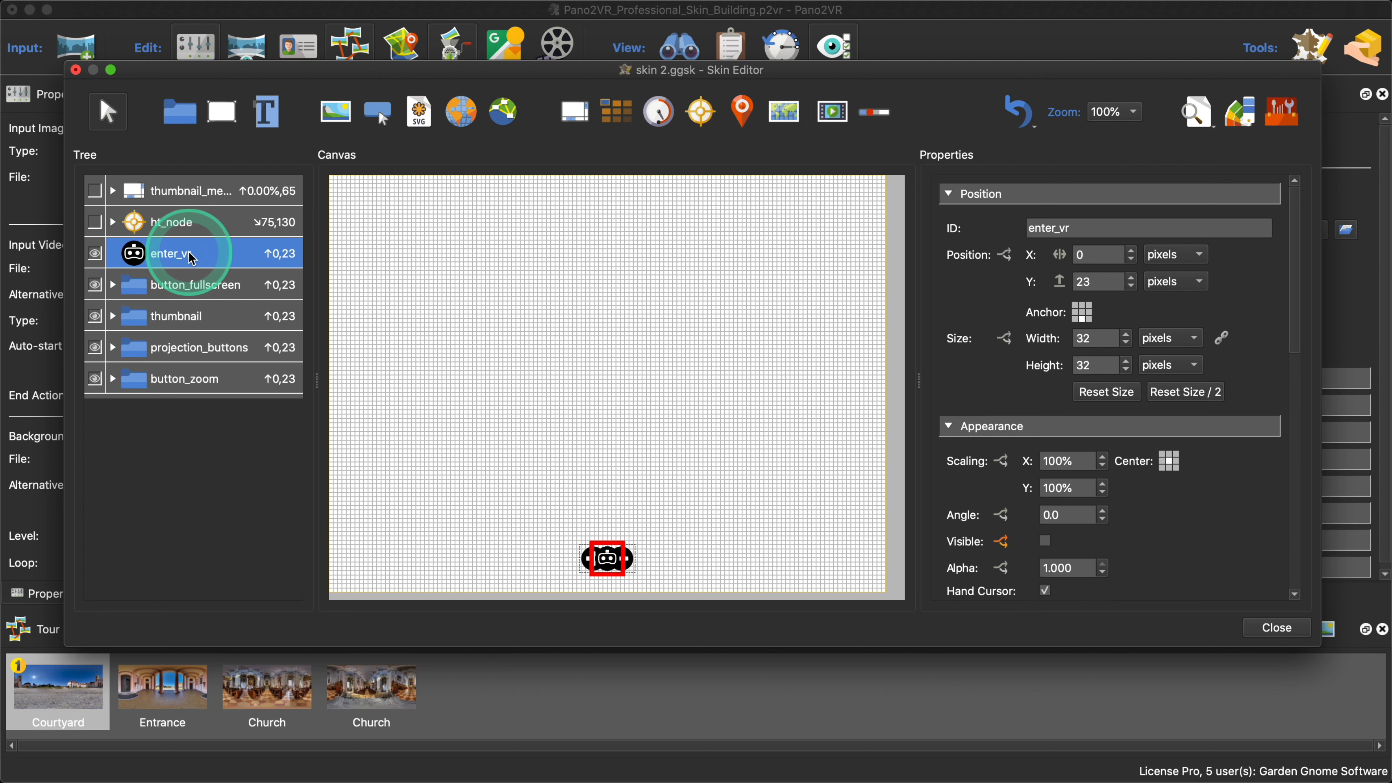
shift+click(201, 379)
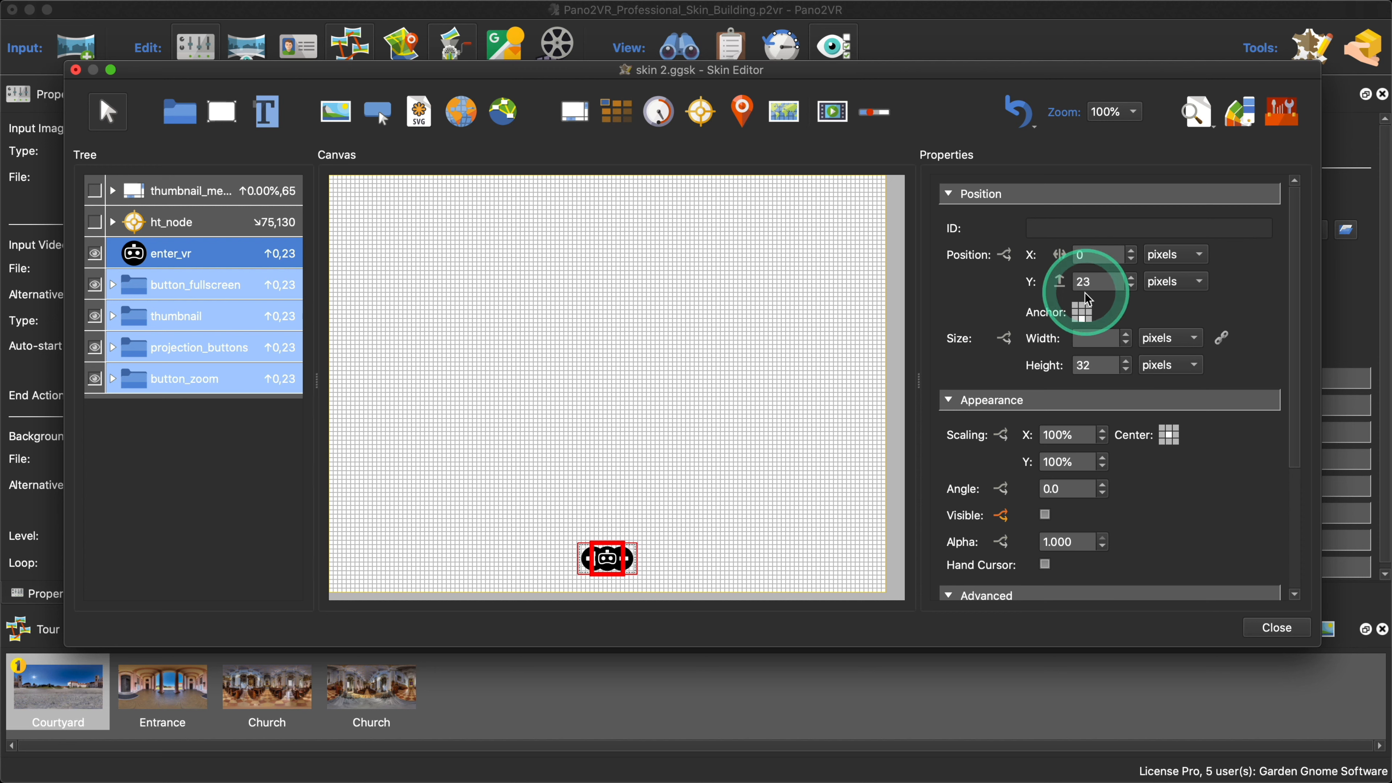
double_click(1091, 260)
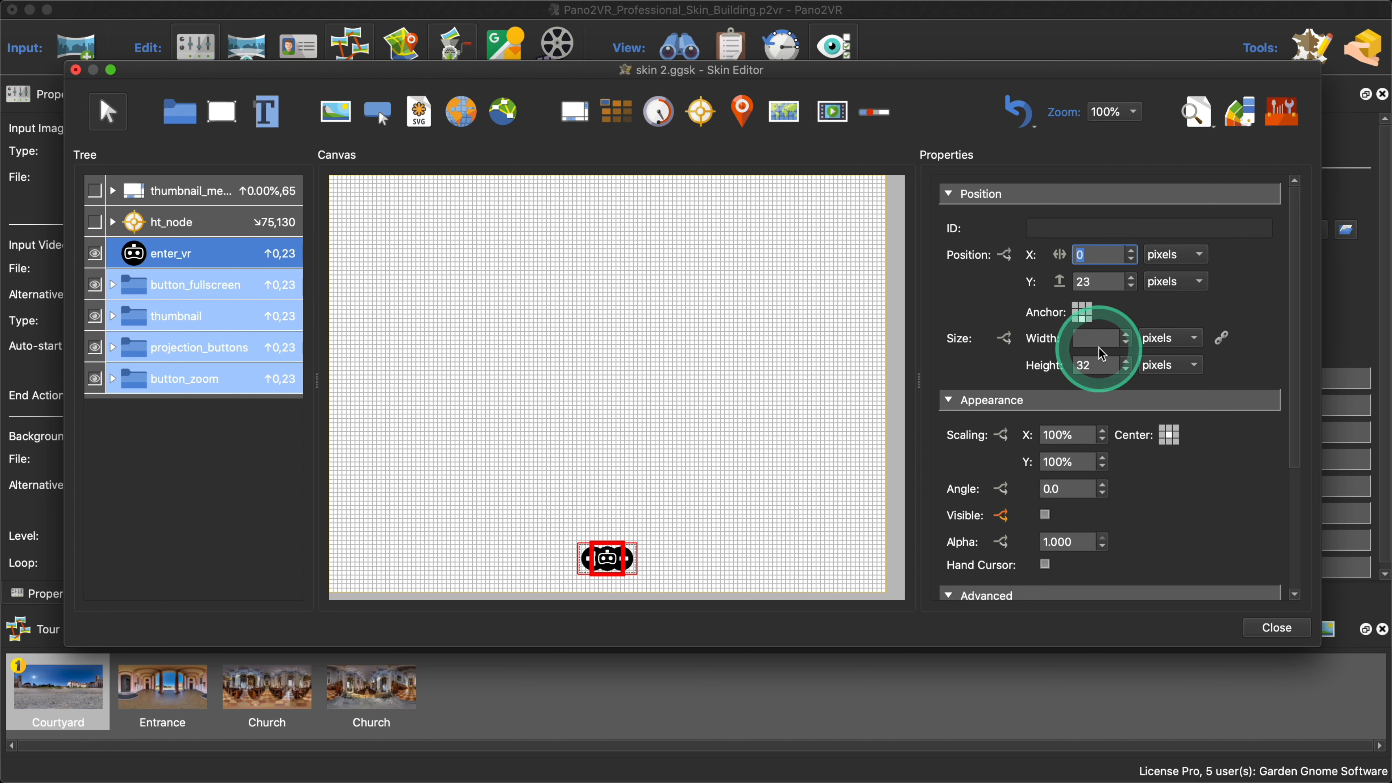
click(1083, 311)
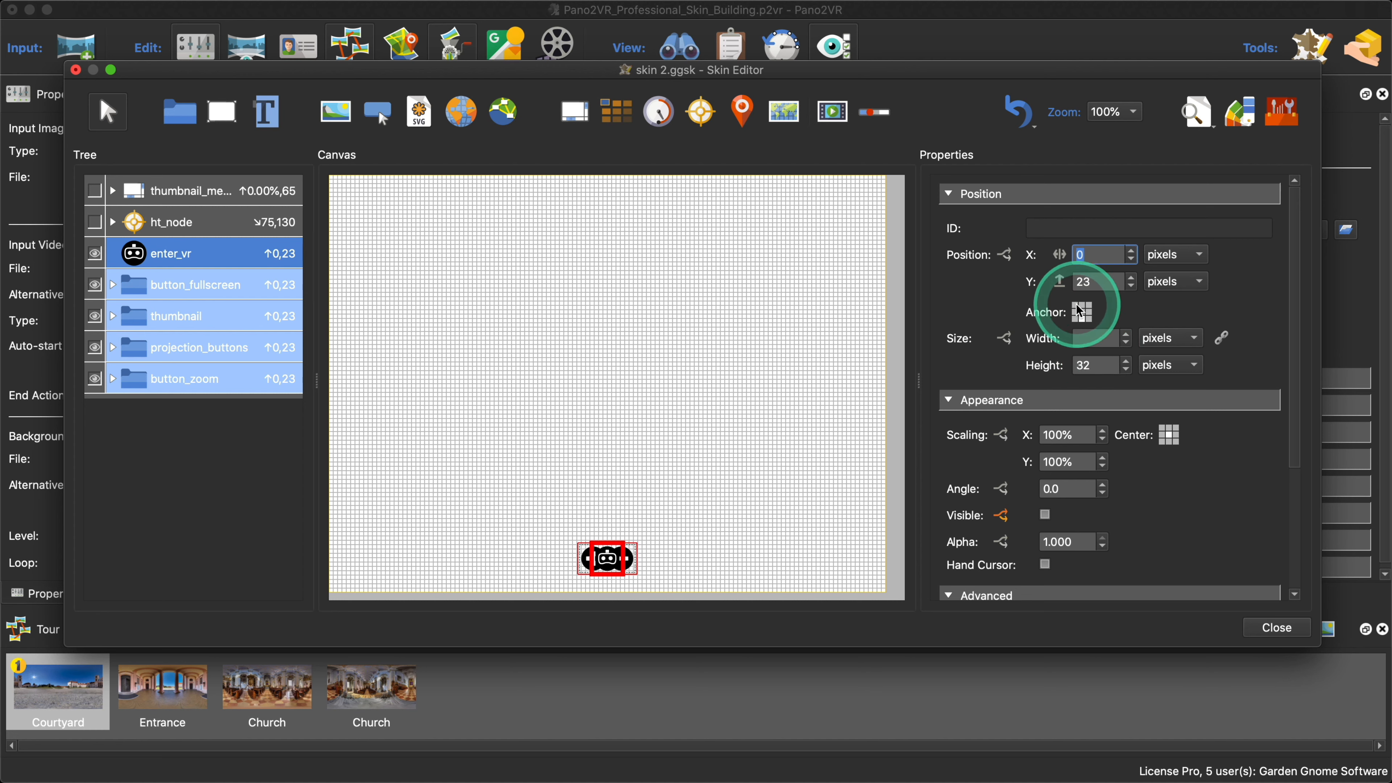
click(1096, 324)
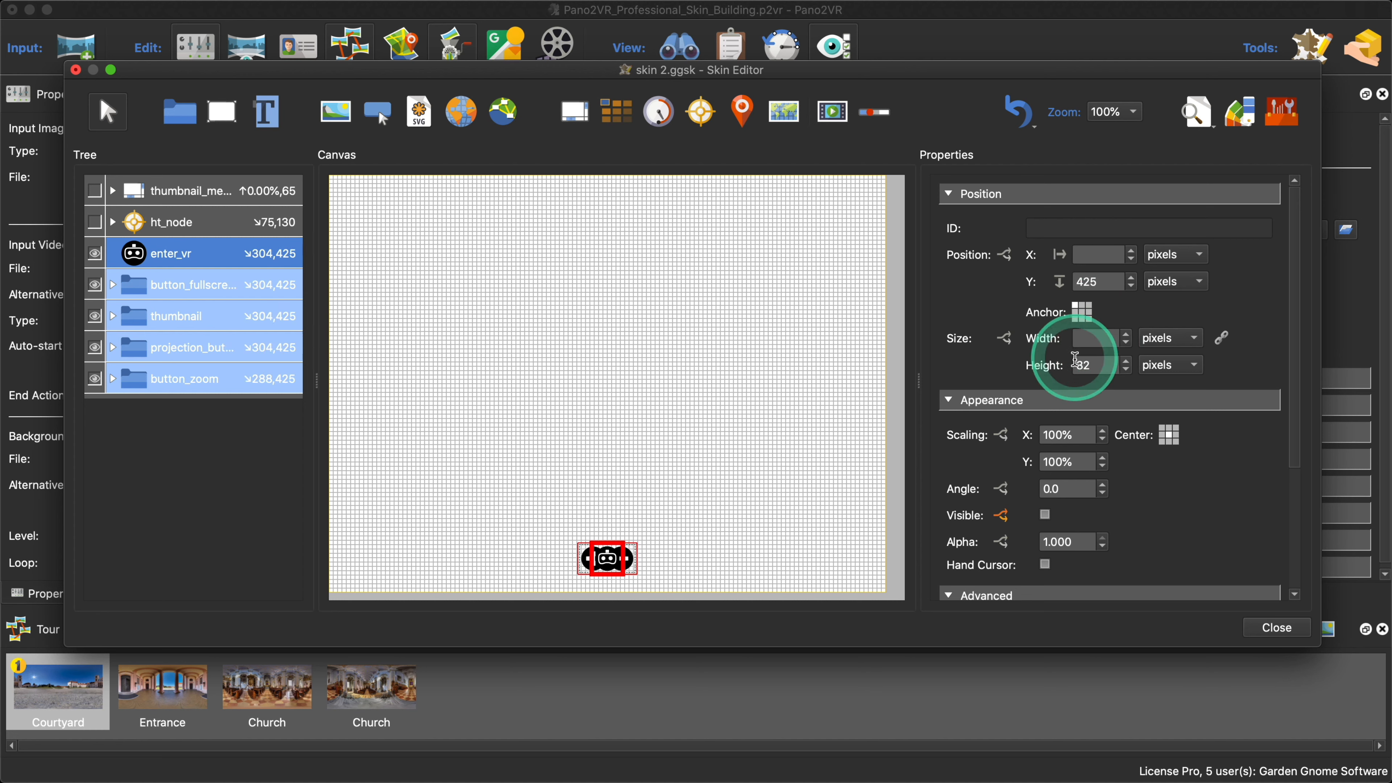
click(1087, 253)
text(0)
double_click(1069, 288)
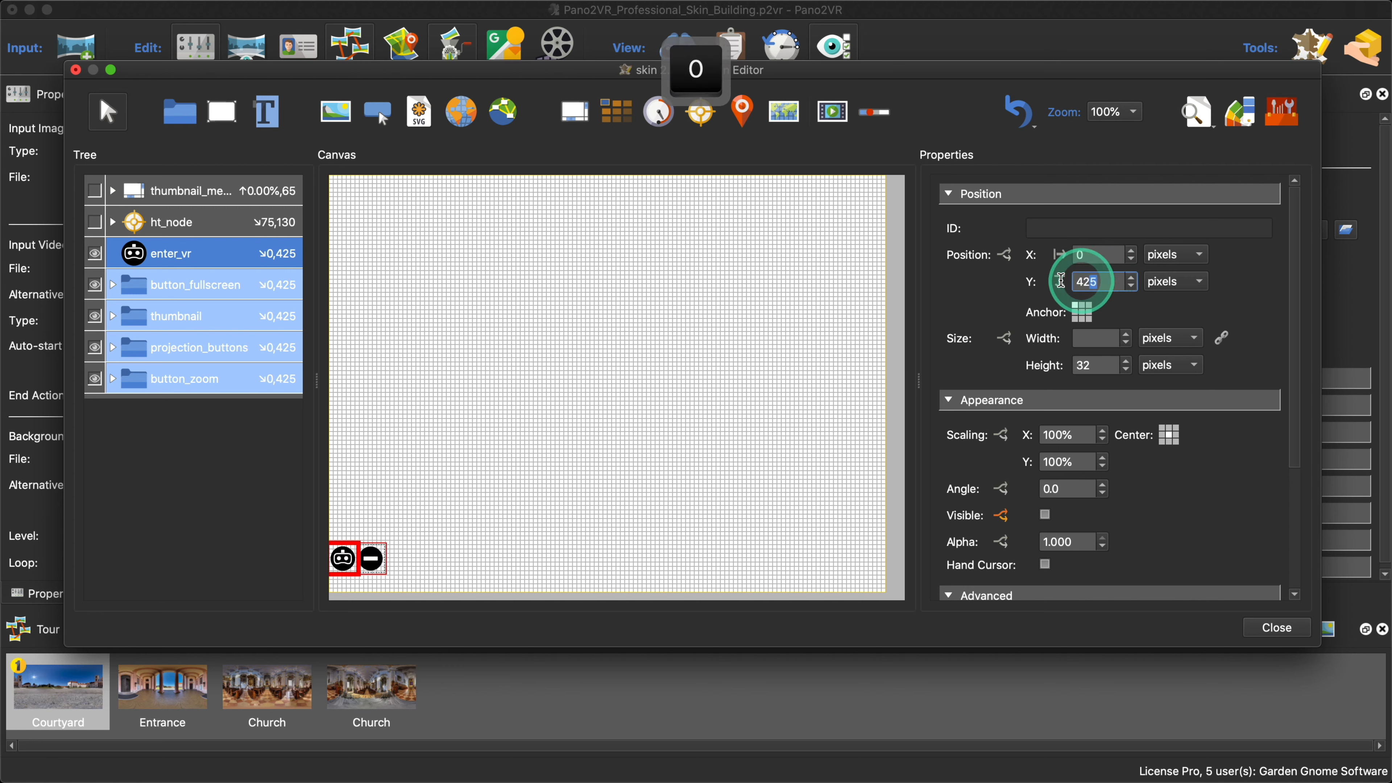
text(0)
click(480, 350)
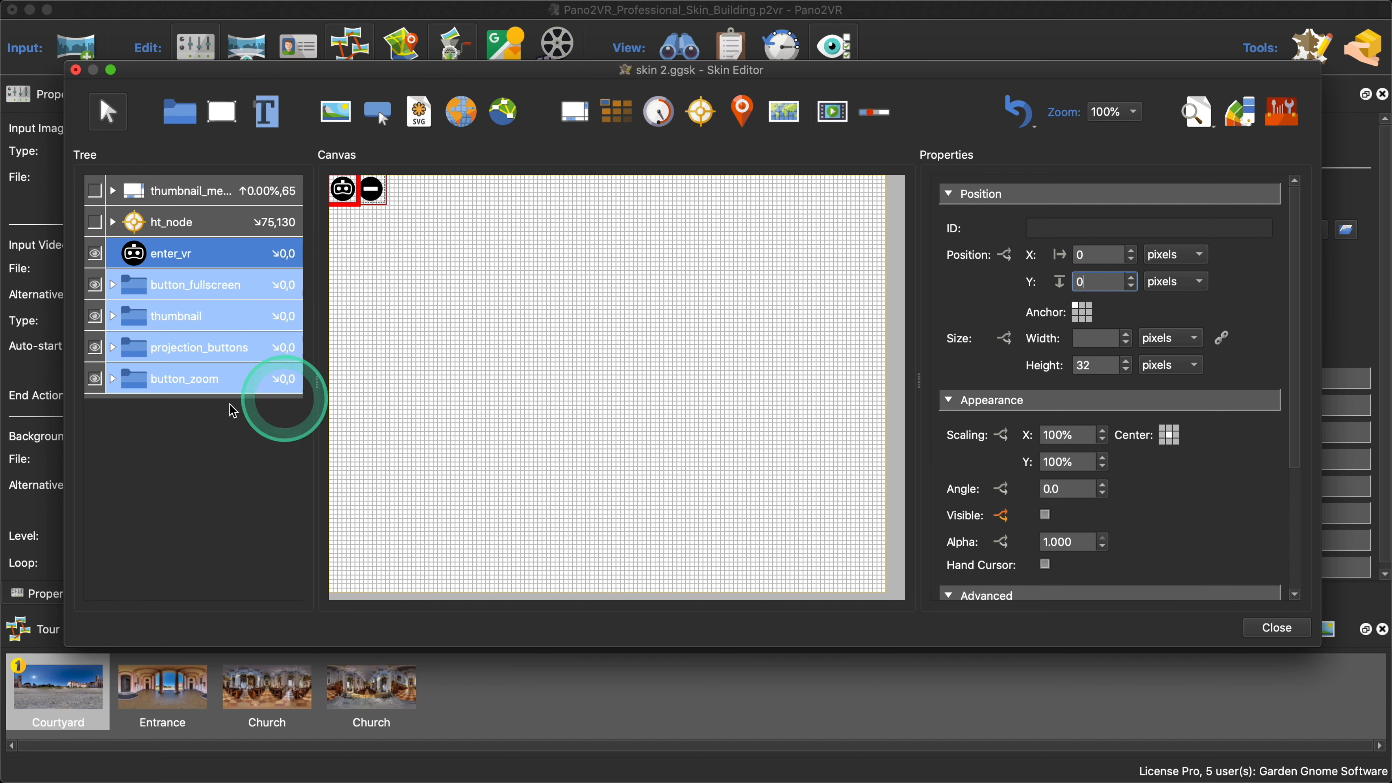
Step: Place projection_buttons directly beside the zoom buttons by setting its X position to 64 pixels
click(195, 379)
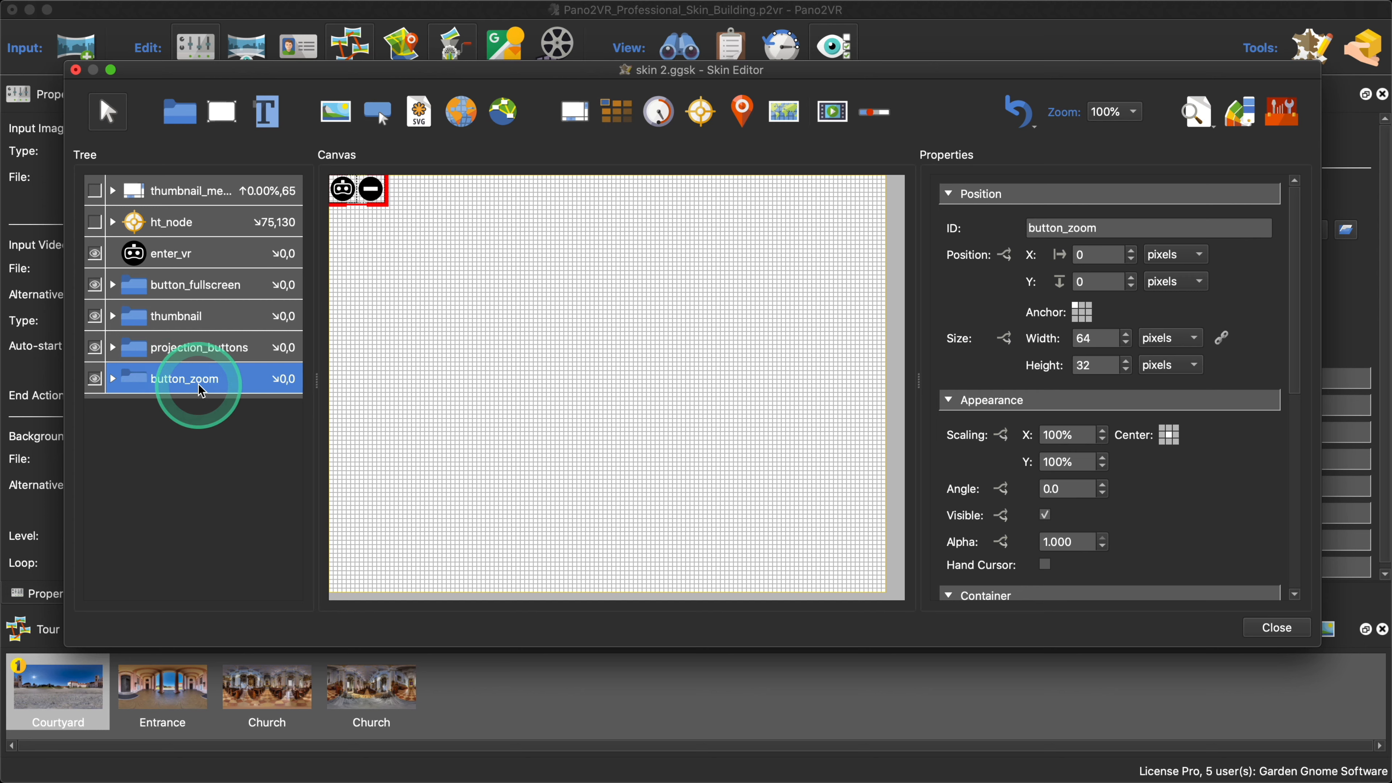
click(350, 203)
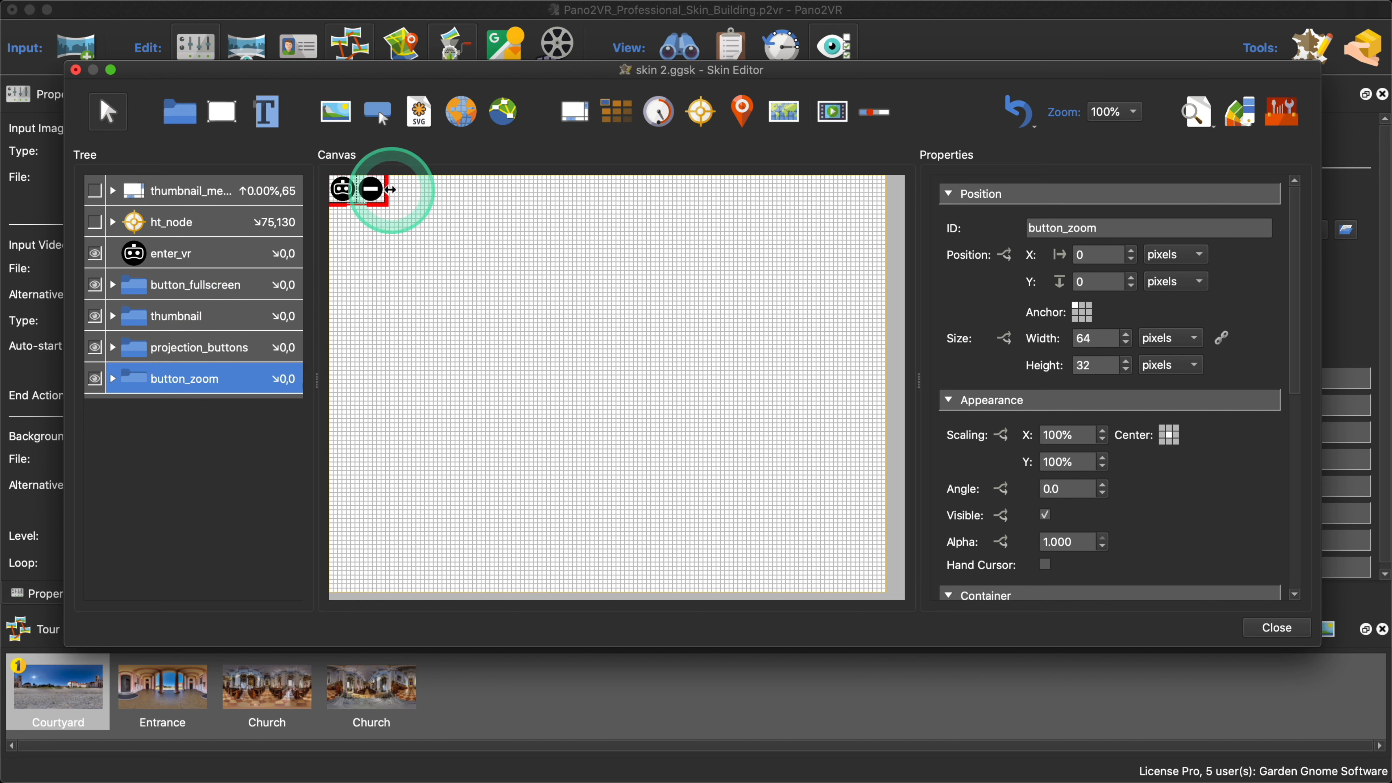
click(215, 347)
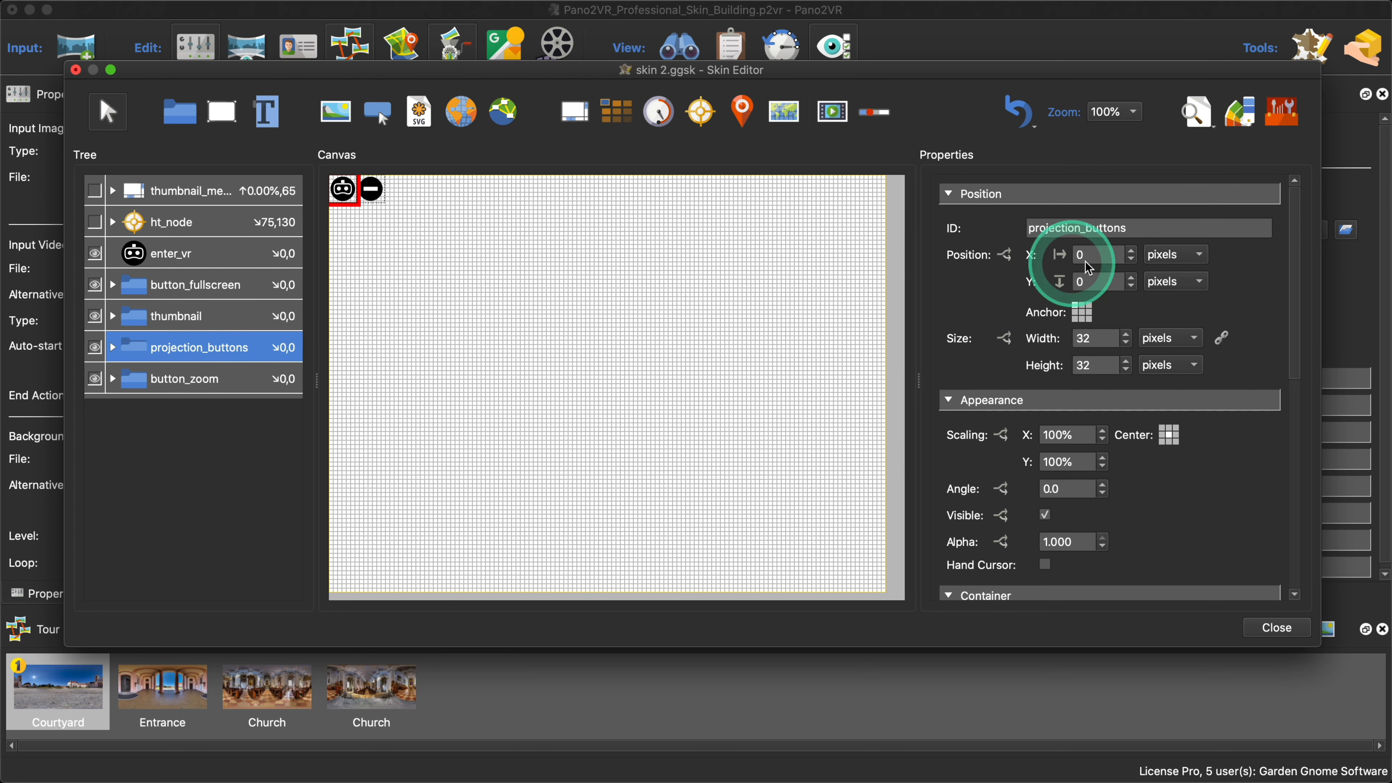
click(1061, 255)
text(64)
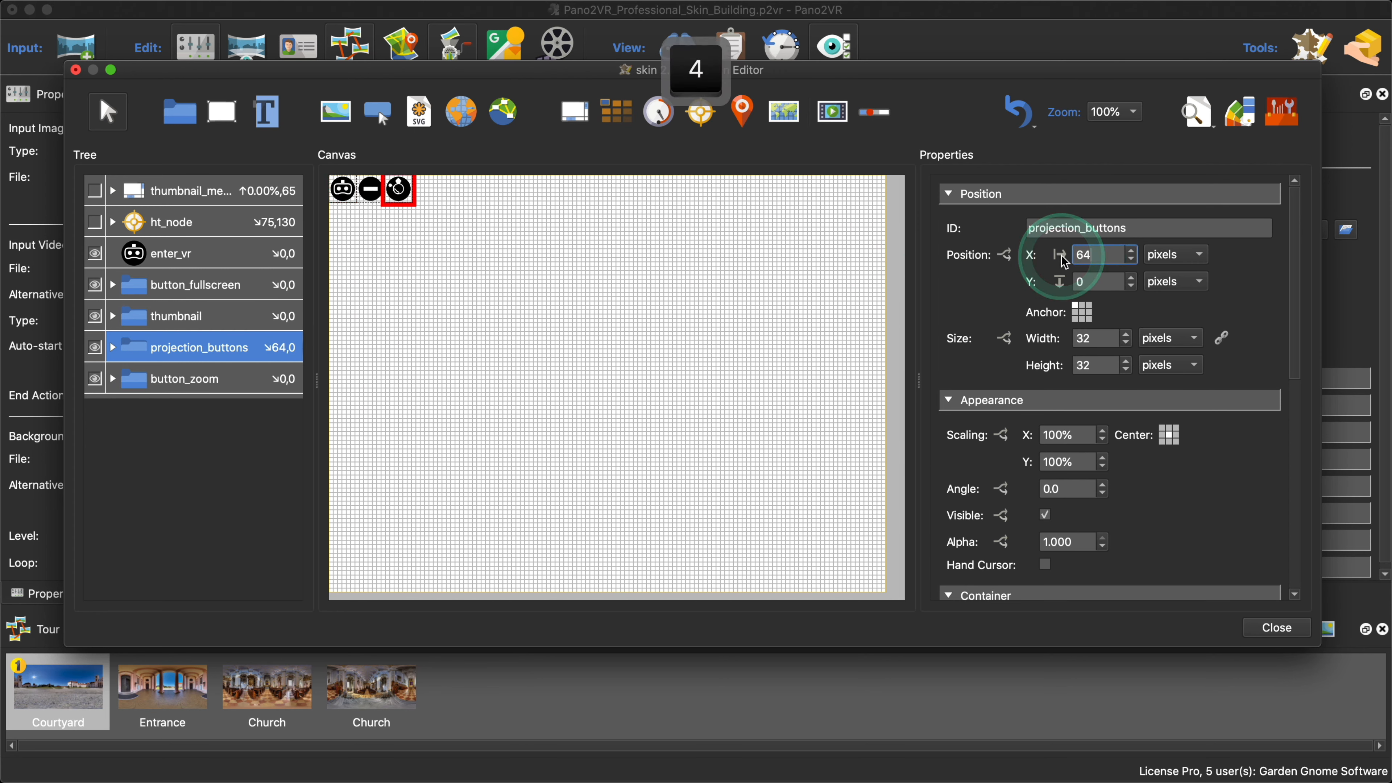
Step: Continue the button row by setting the X position of thumbnail to 96 pixels and of button_fullscreen to 128 pixels
click(201, 325)
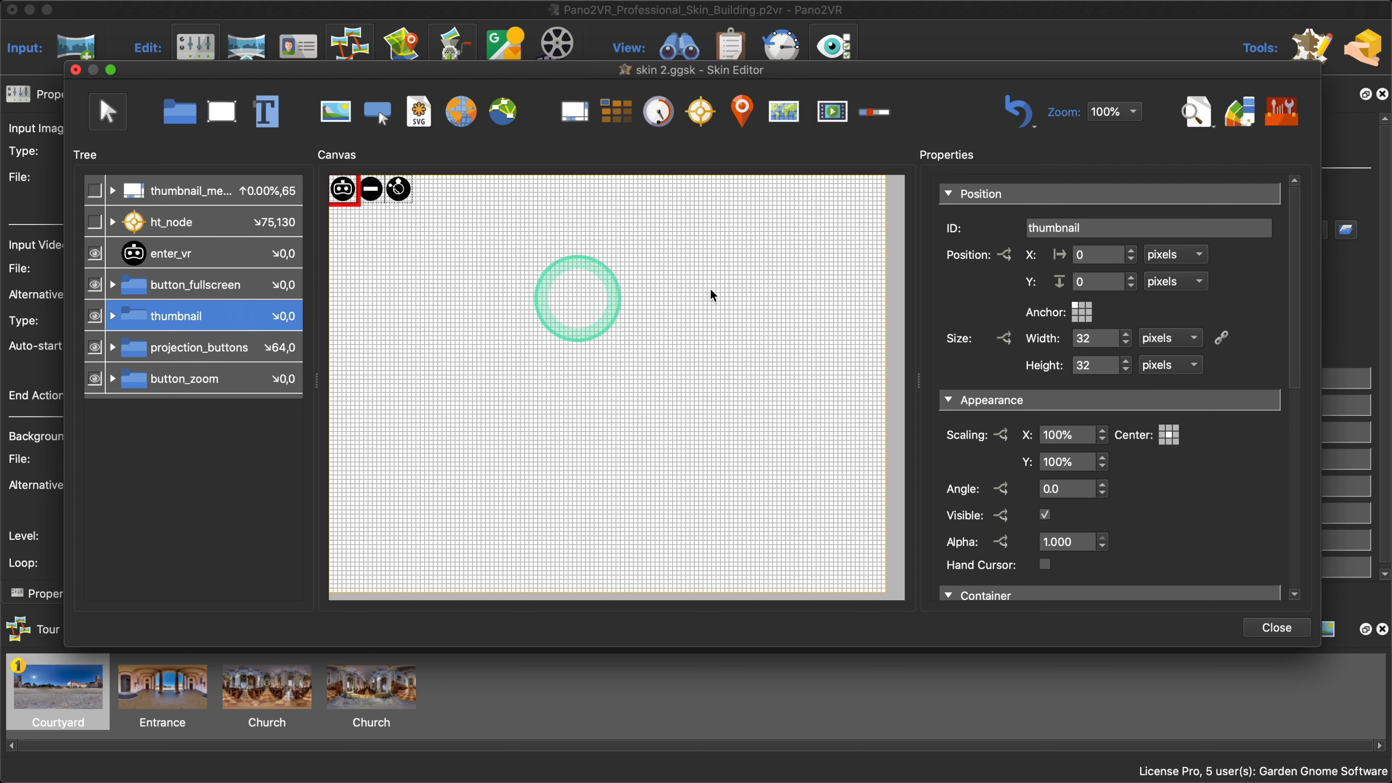
click(1059, 254)
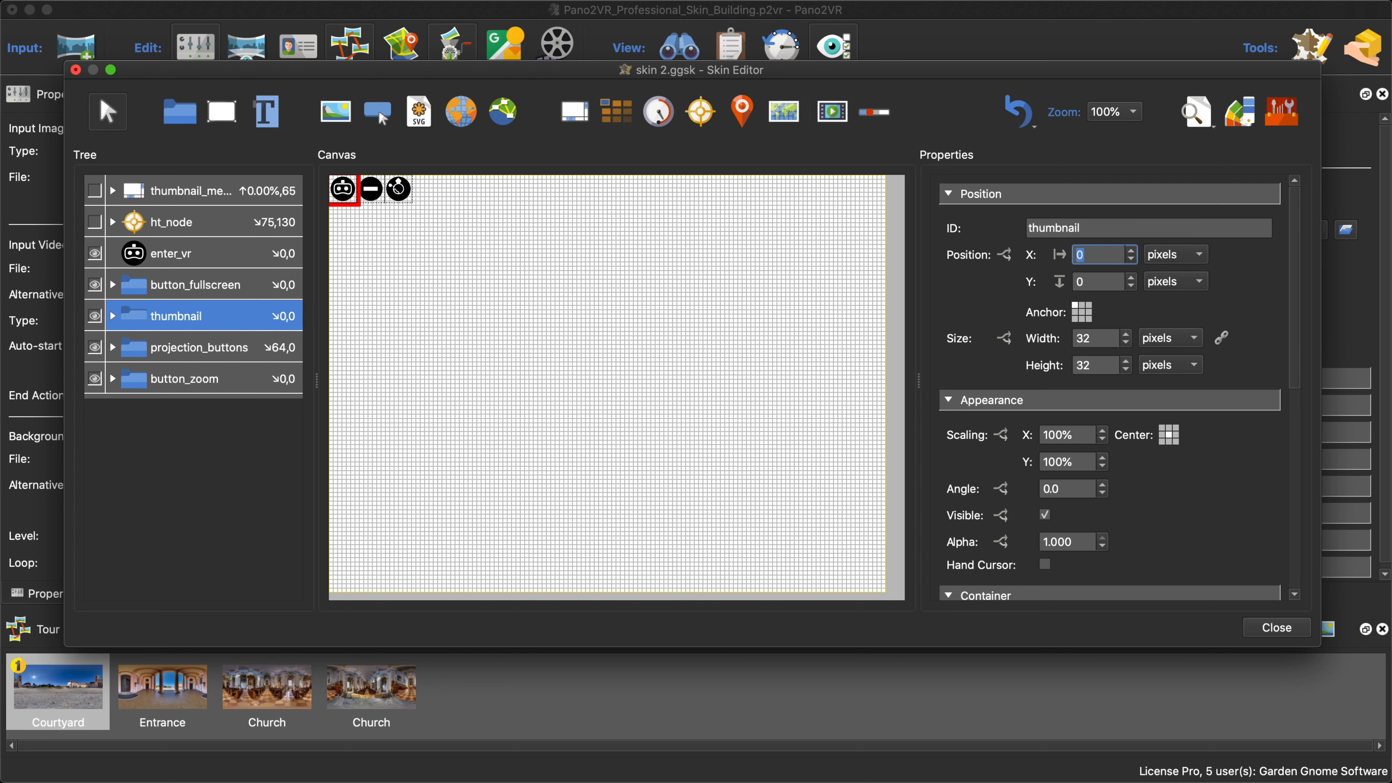
text(96)
click(208, 285)
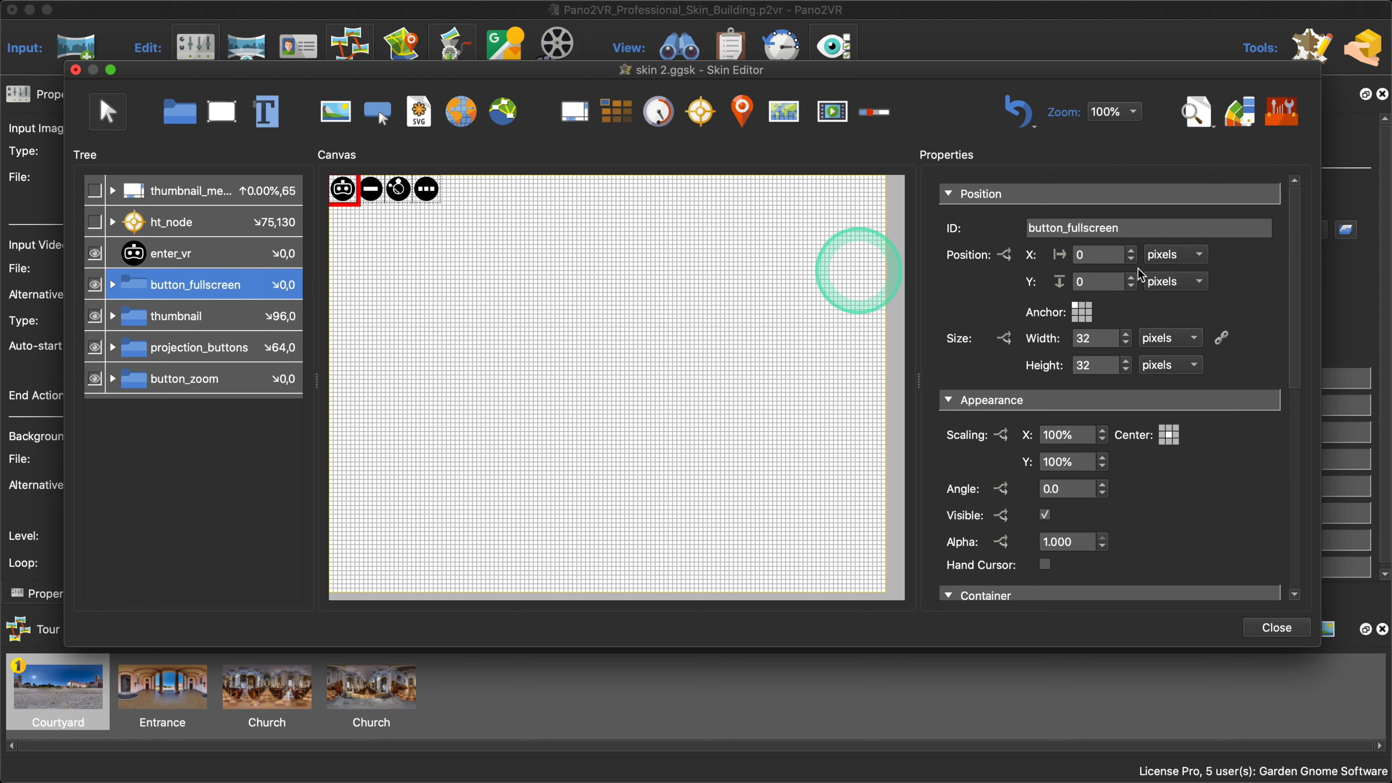
click(1058, 255)
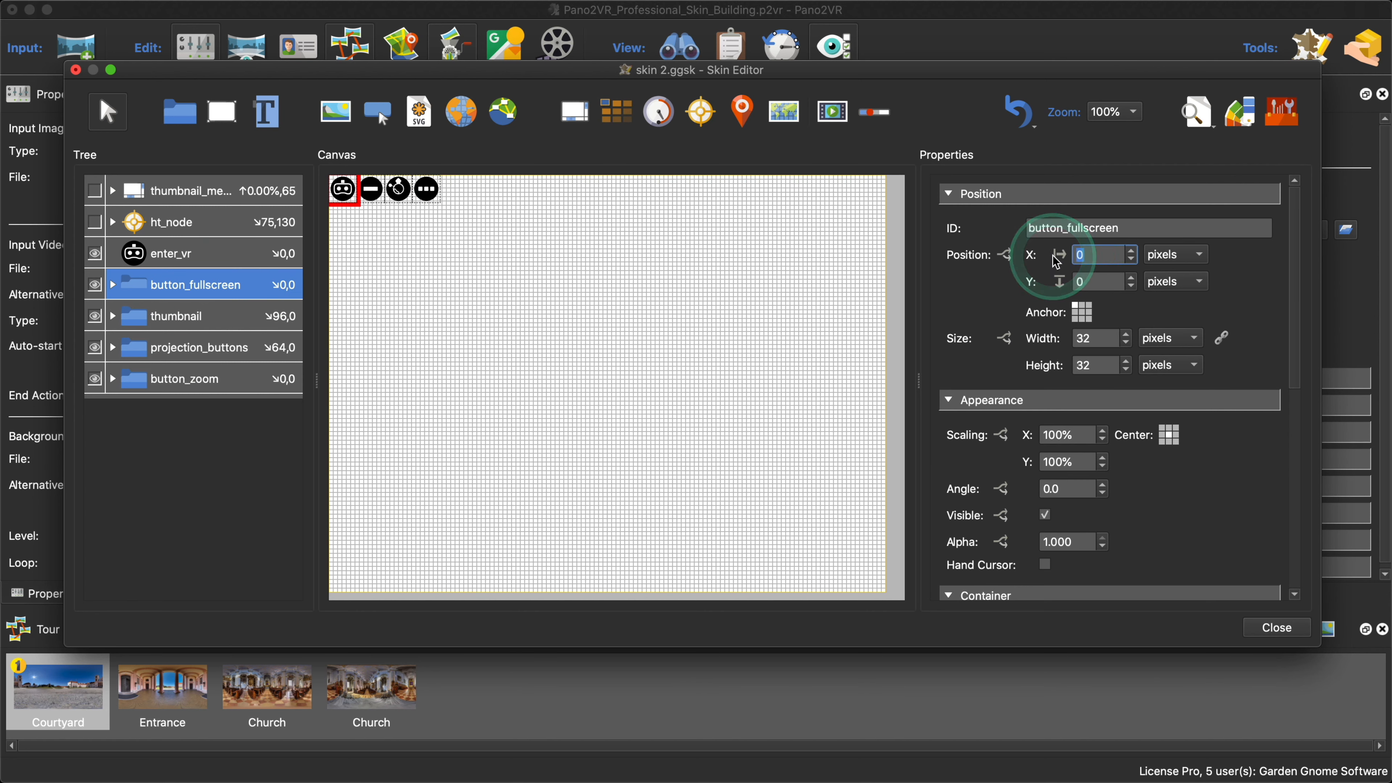
text(128)
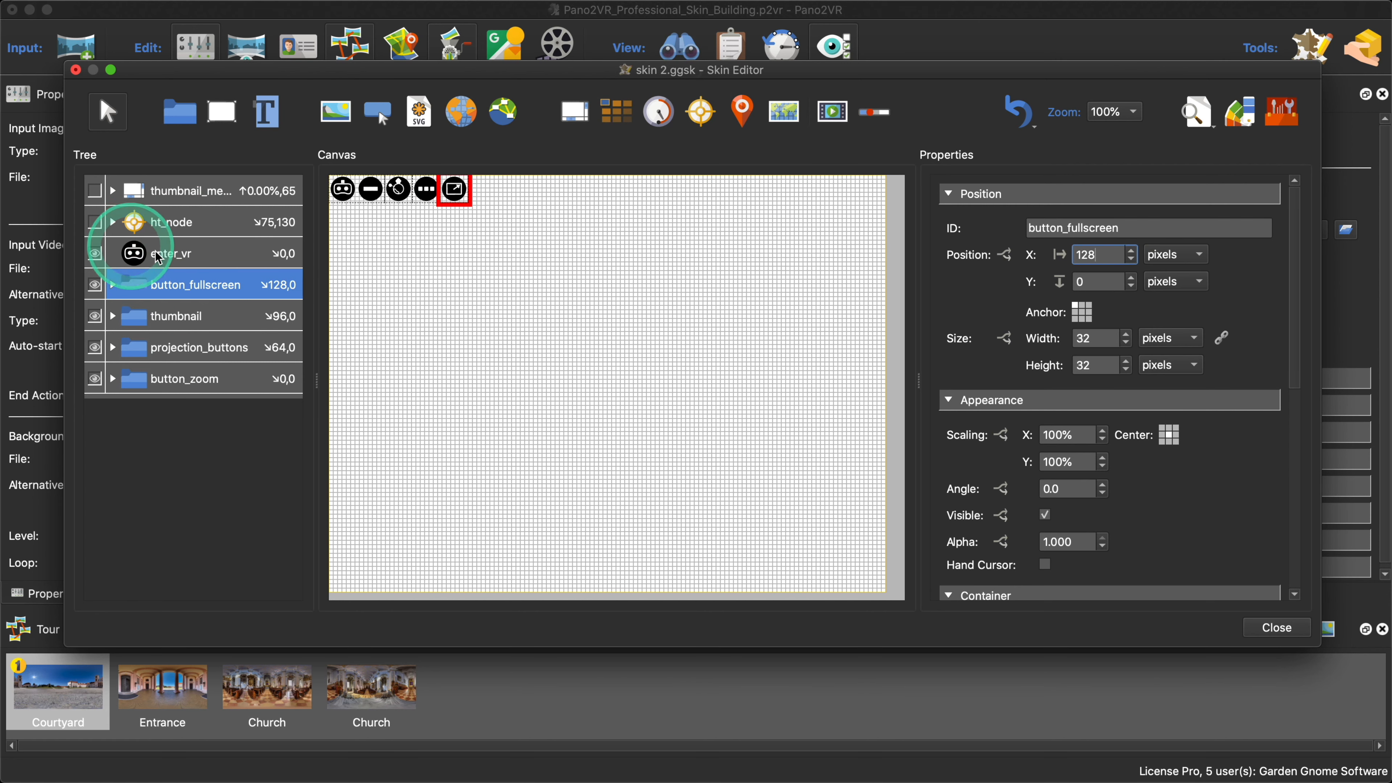
Step: Set the X position of enter_vr to 160 pixels so it ends the button row, and deselect it
click(170, 254)
drag(1087, 227, 1045, 227)
click(1103, 252)
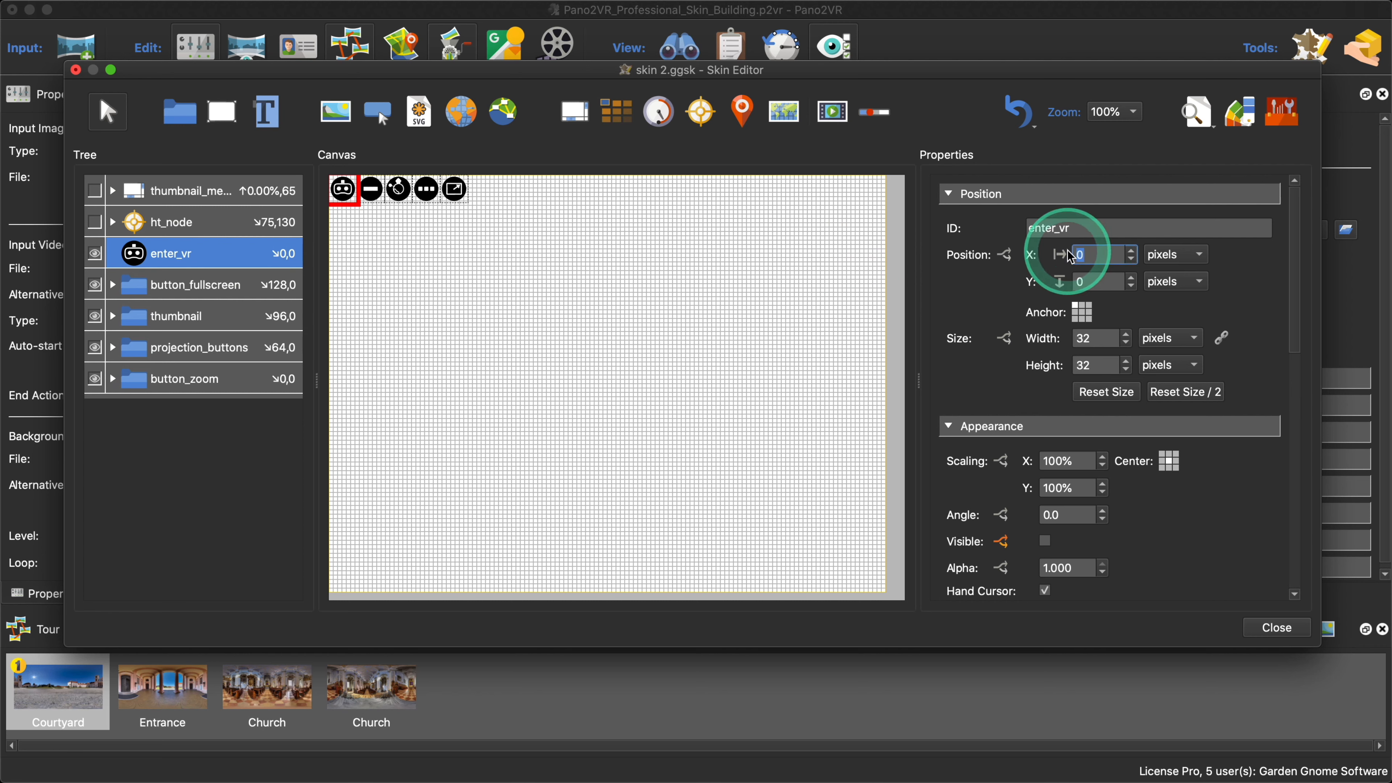
text(160)
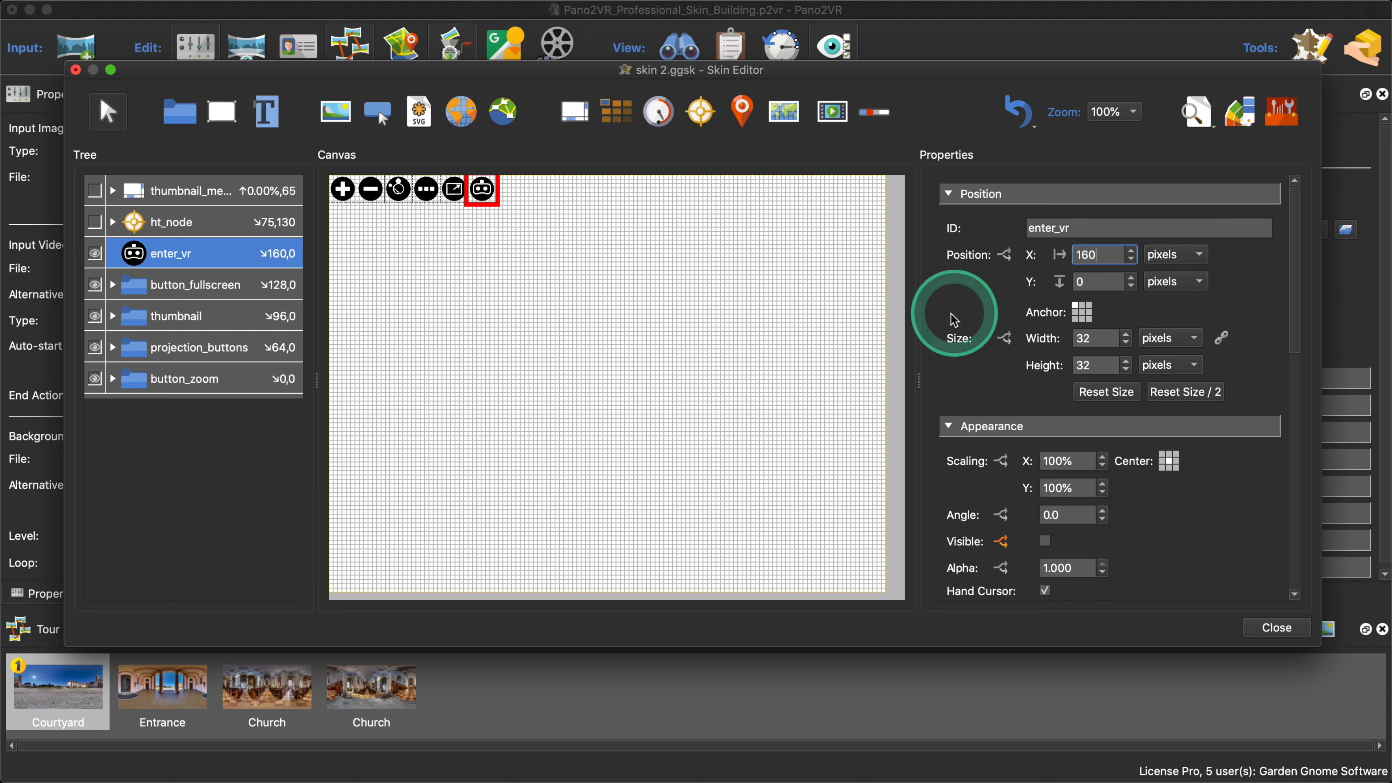
click(533, 259)
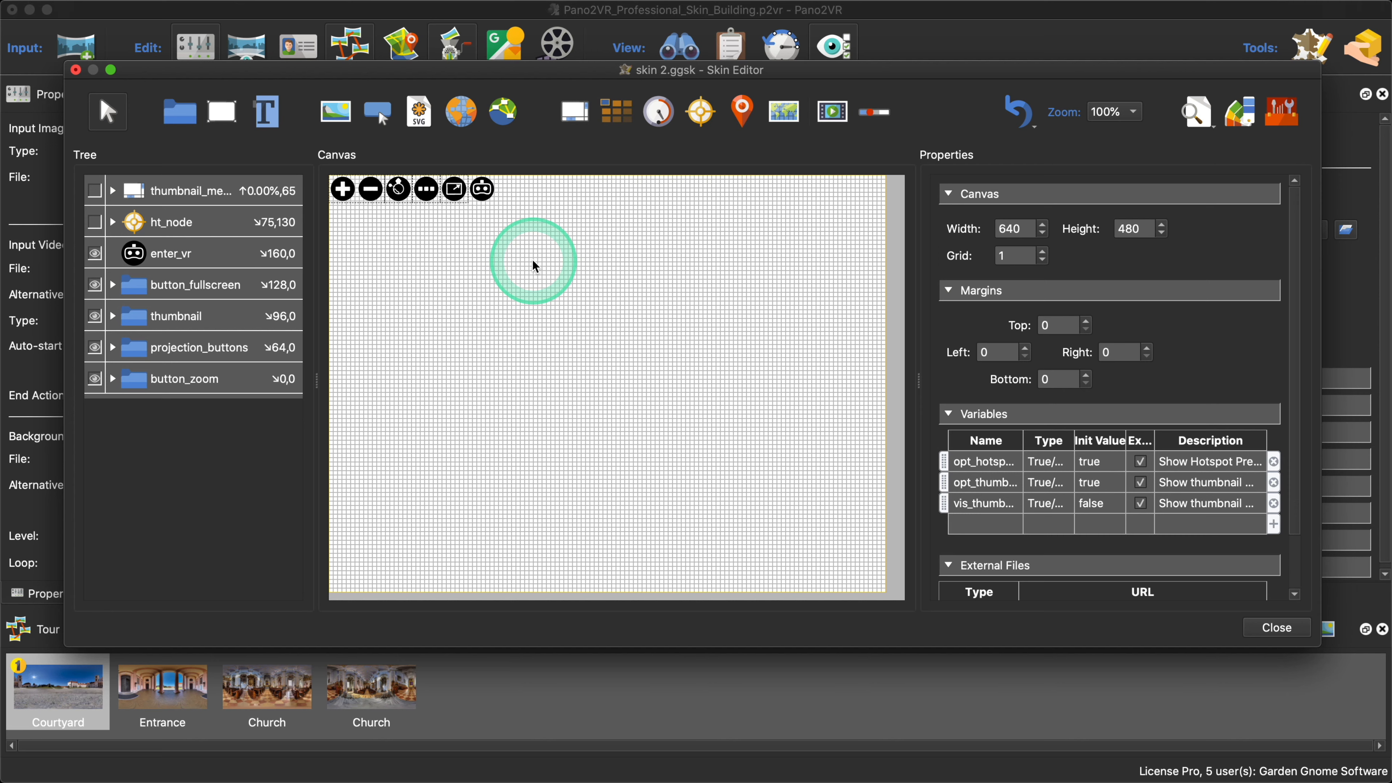
Step: Enclose the whole row of buttons in a new container and give it the ID "slider"
click(181, 112)
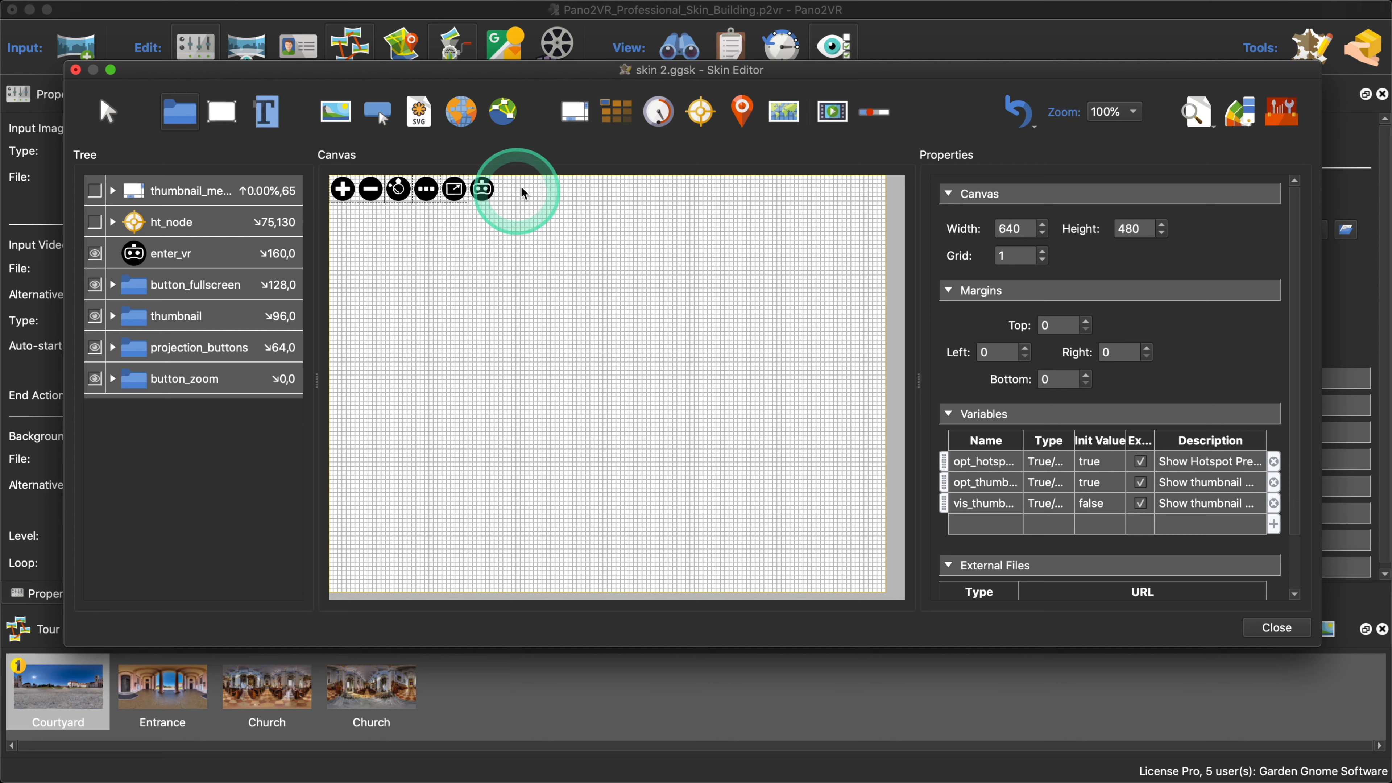
drag(517, 191, 351, 195)
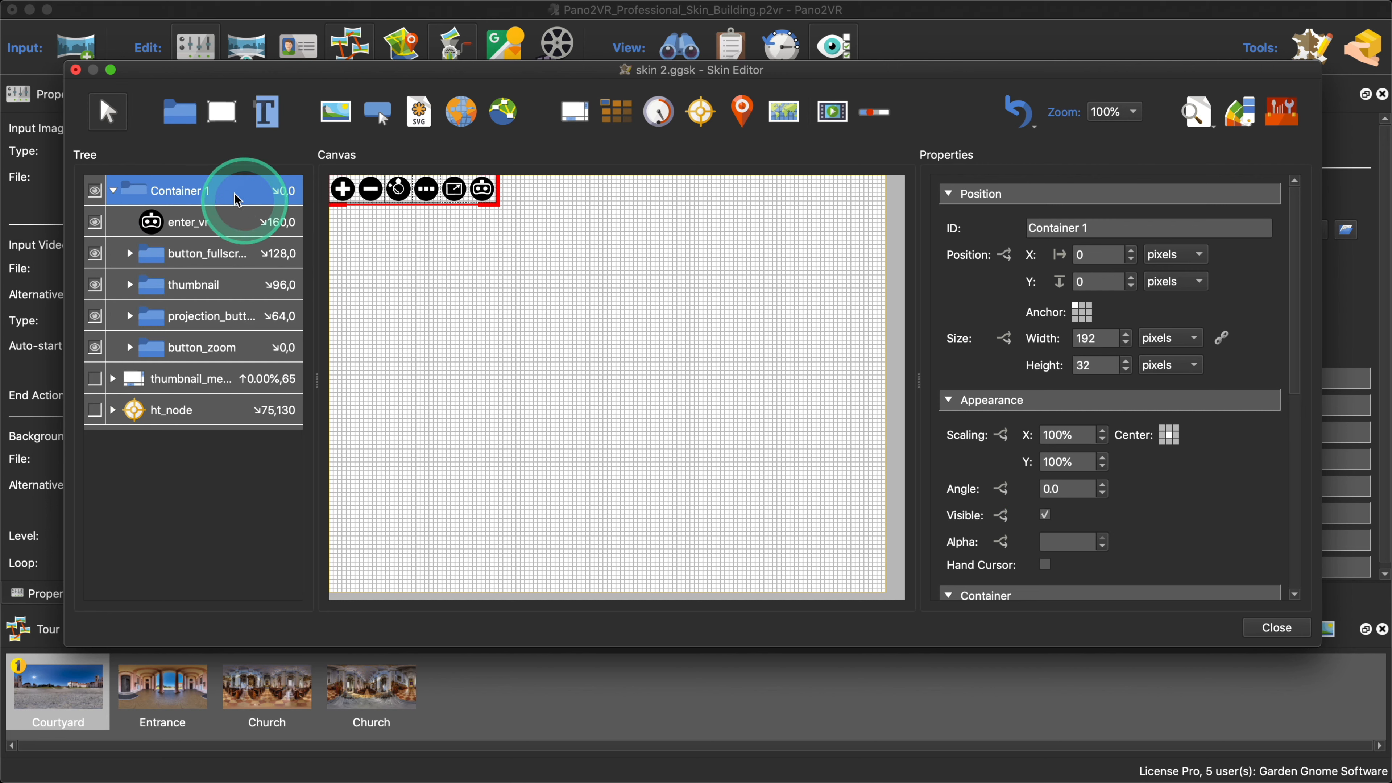
click(1117, 229)
drag(1117, 229, 1011, 233)
text(slider)
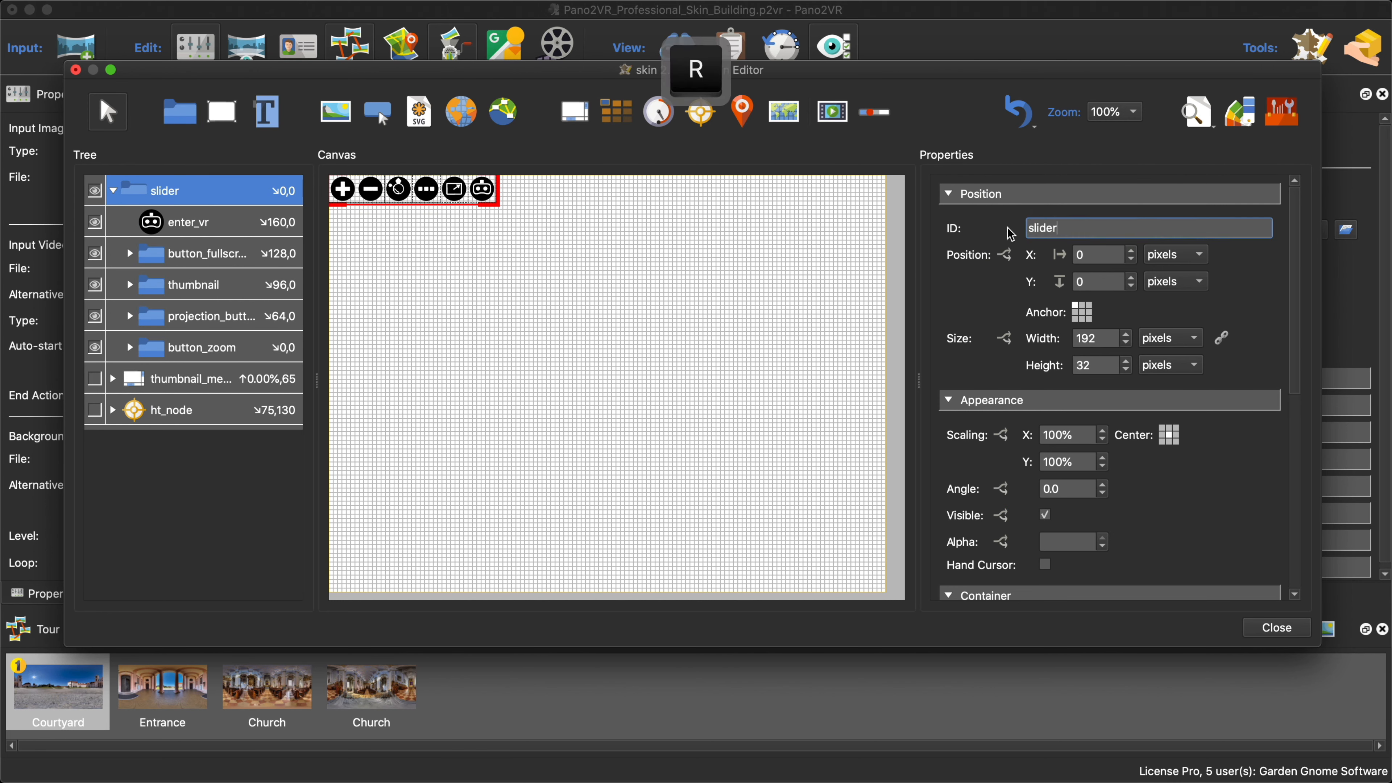
click(702, 271)
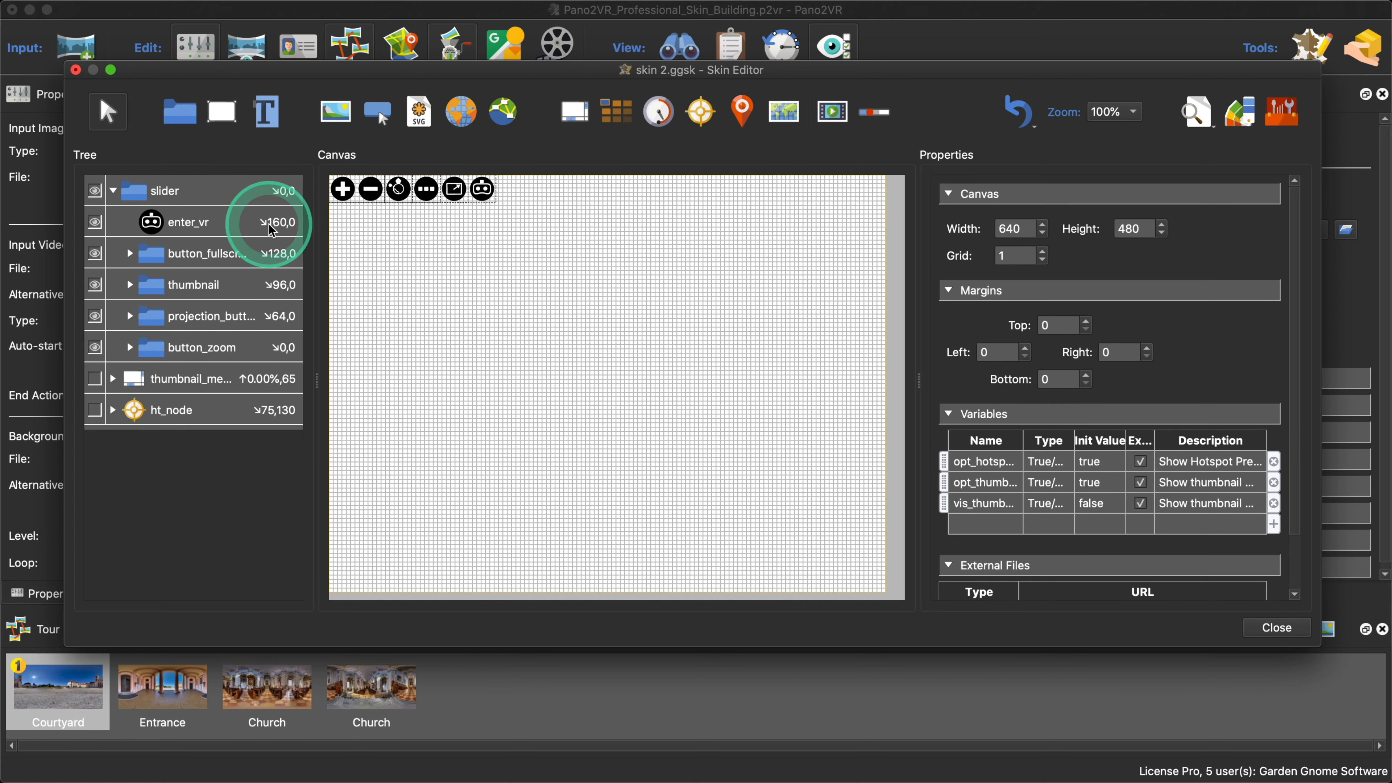
Step: Enclose the slider container in a second container and give it the ID "controller"
click(180, 111)
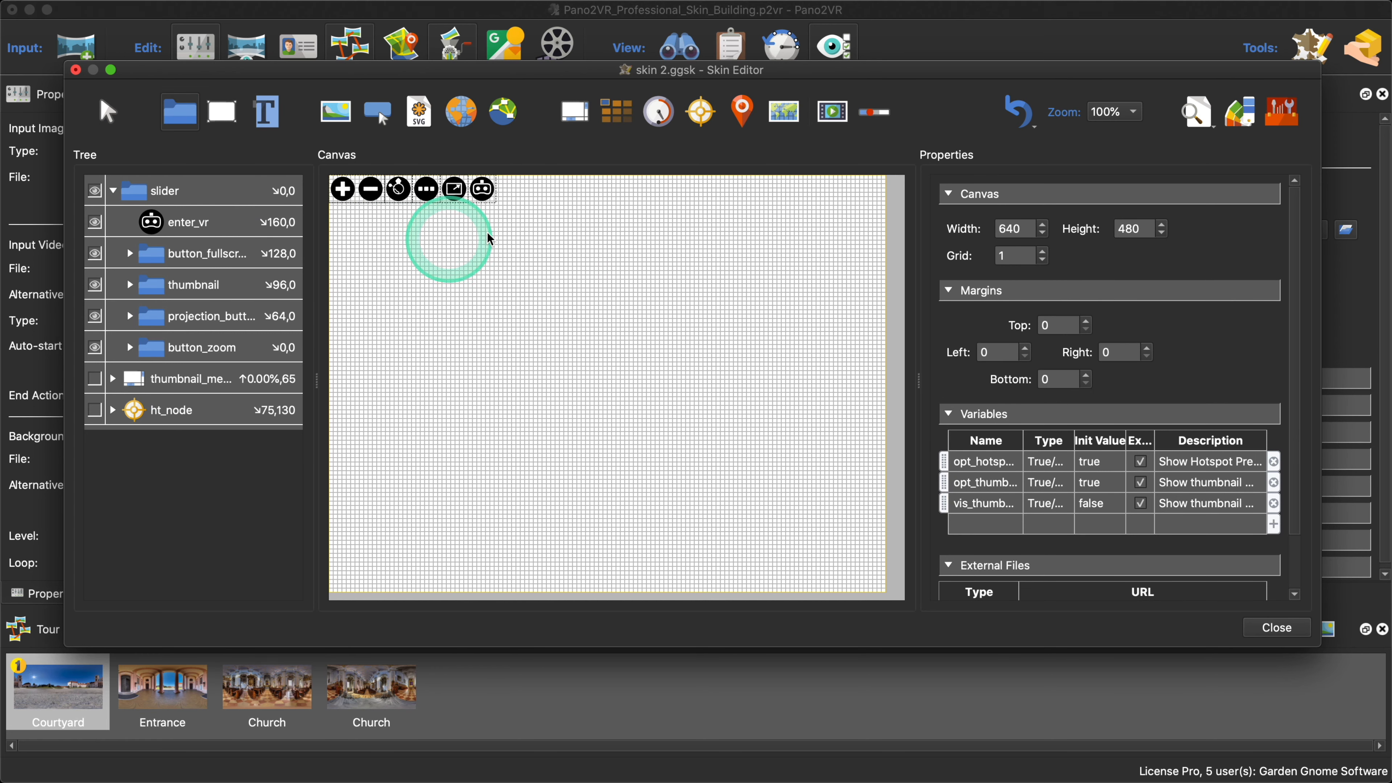
drag(547, 190, 346, 209)
drag(1097, 228, 971, 230)
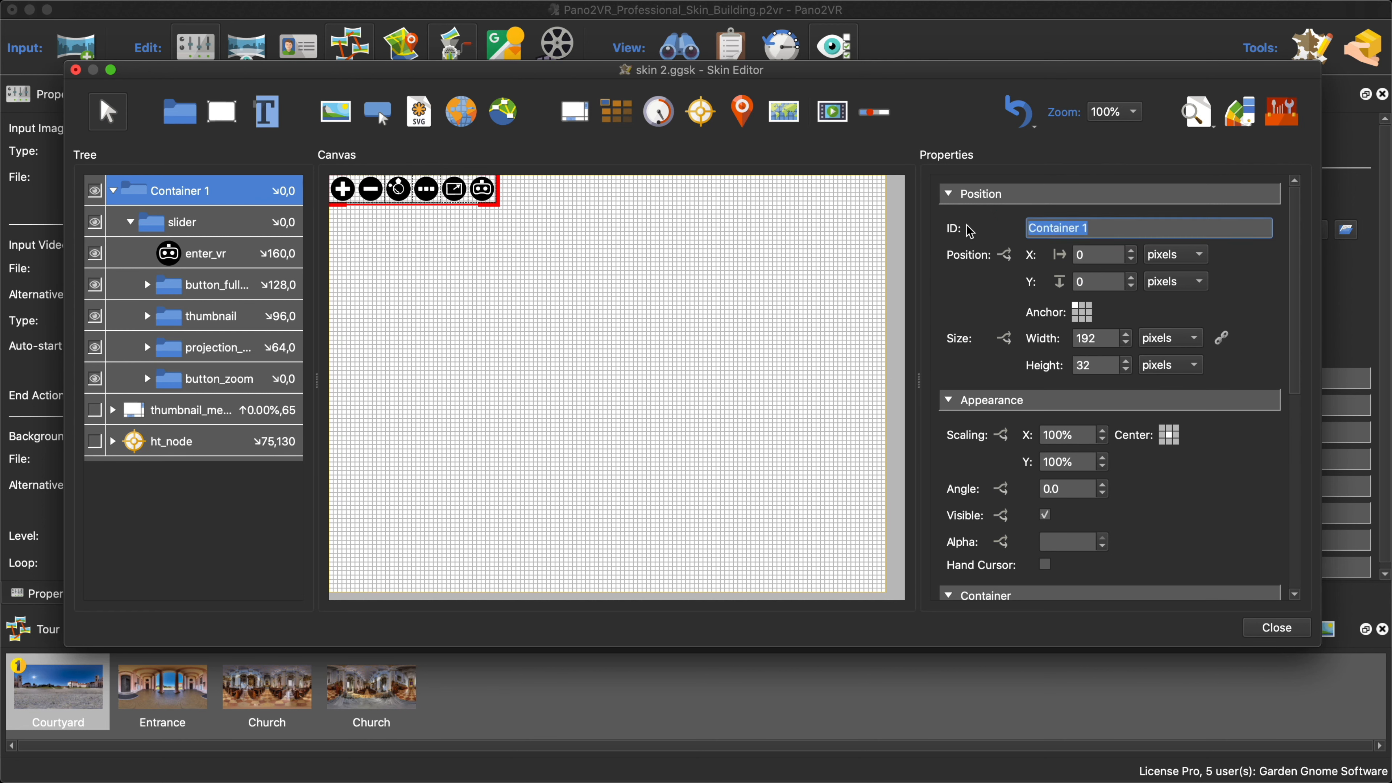
text(controller)
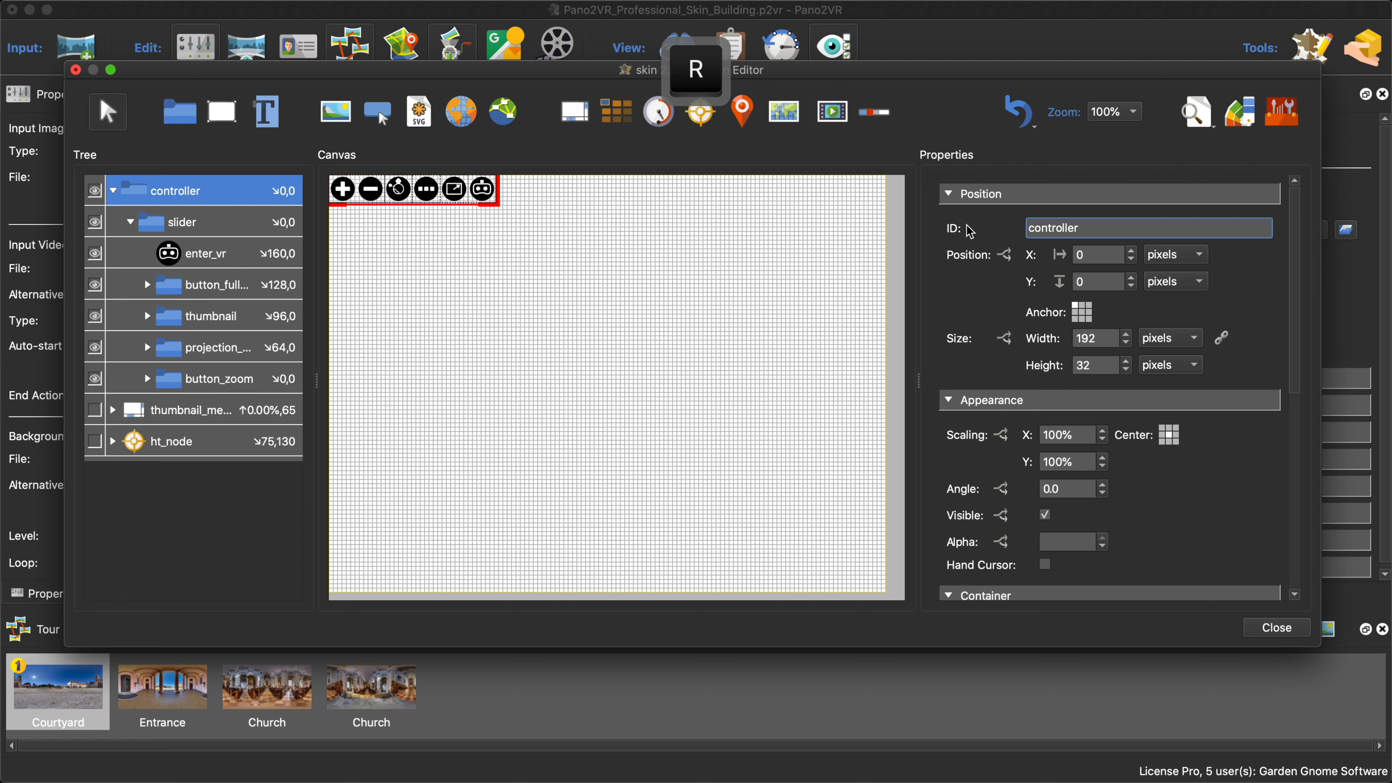
Step: Anchor the controller container at the canvas's bottom centre with X 0 and Y 23 pixels, and deselect it
click(193, 191)
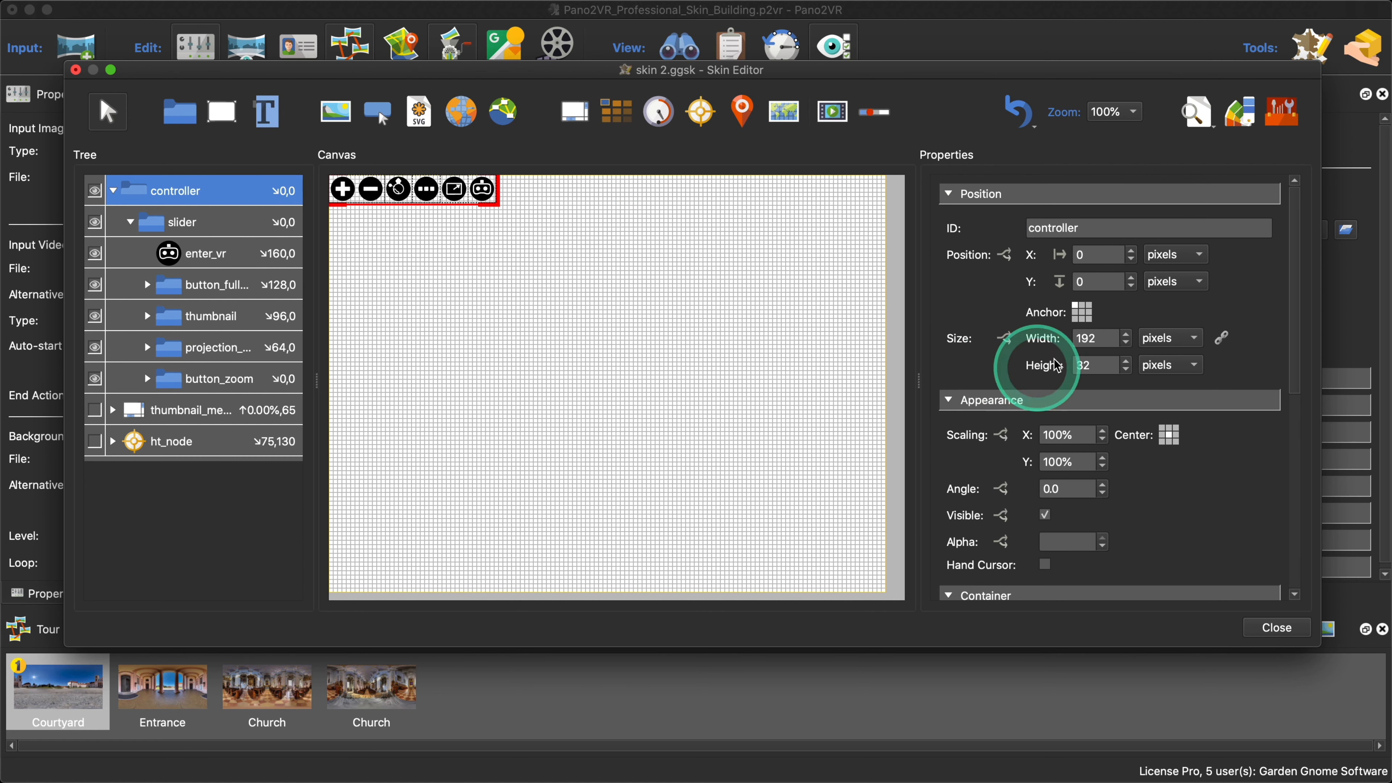
click(1083, 323)
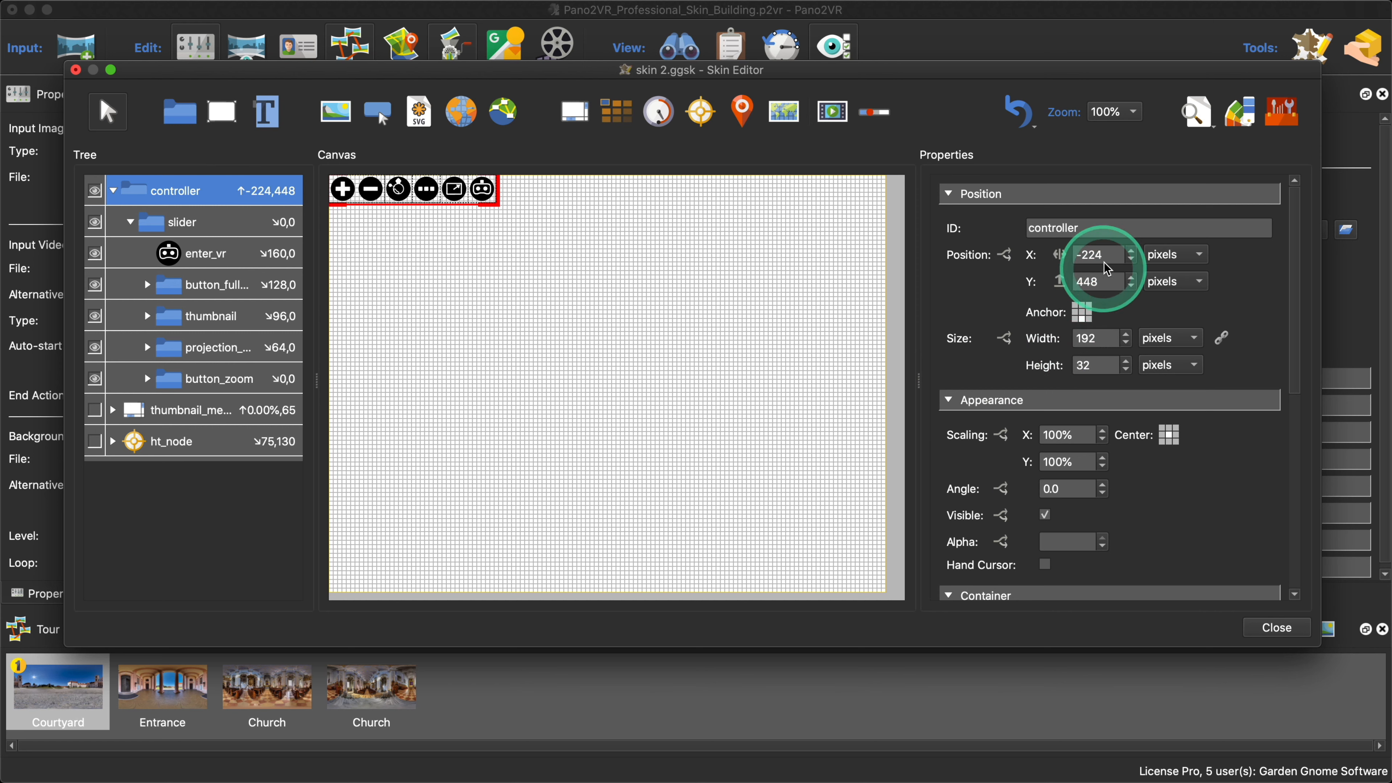
double_click(1092, 255)
text(0)
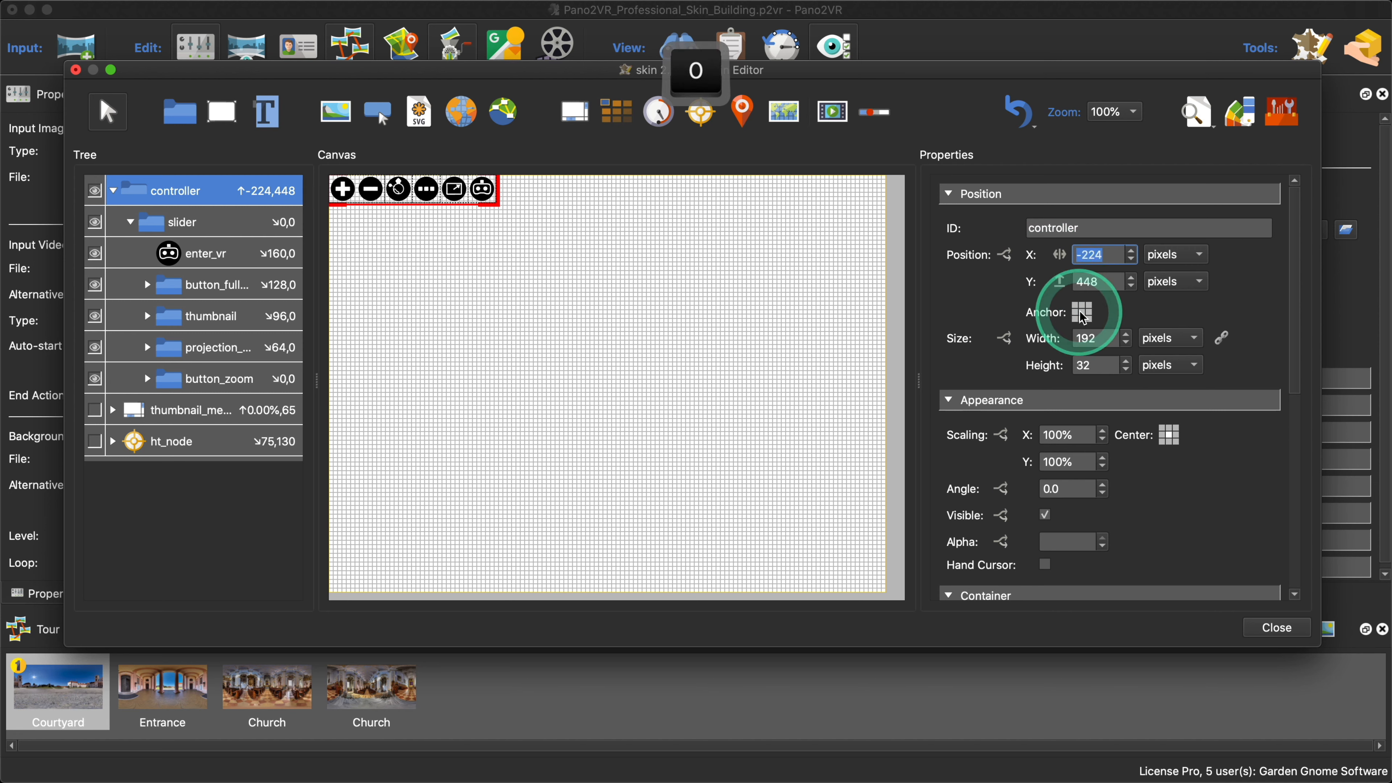
key(Tab)
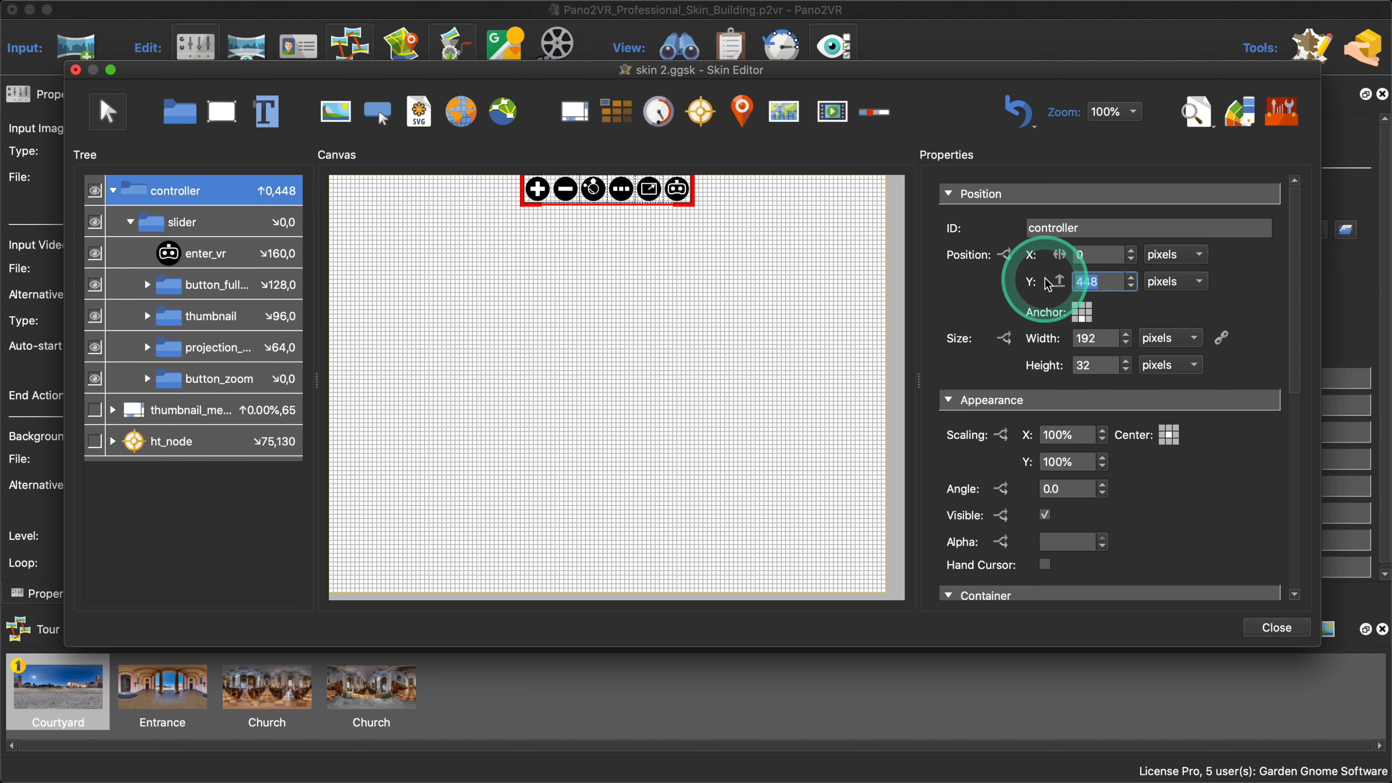
text(23)
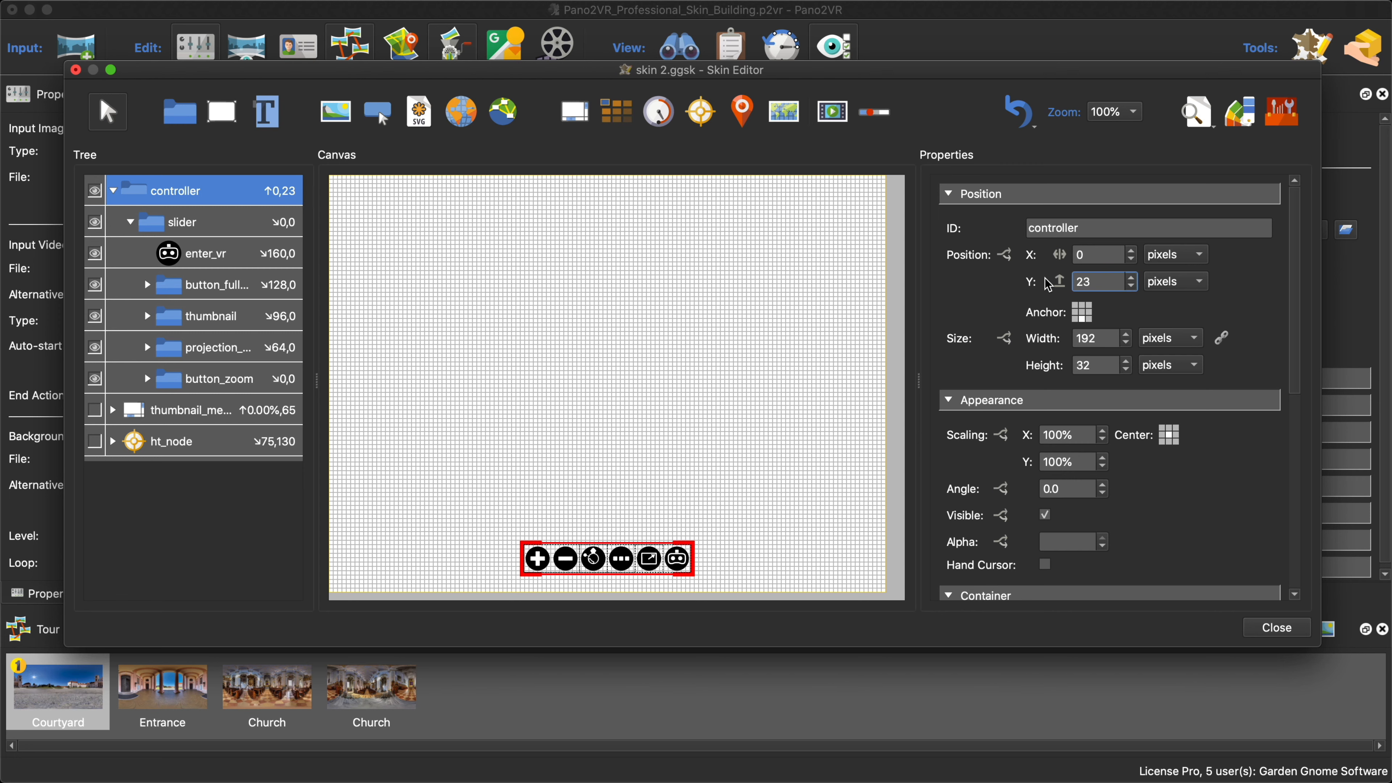
click(676, 388)
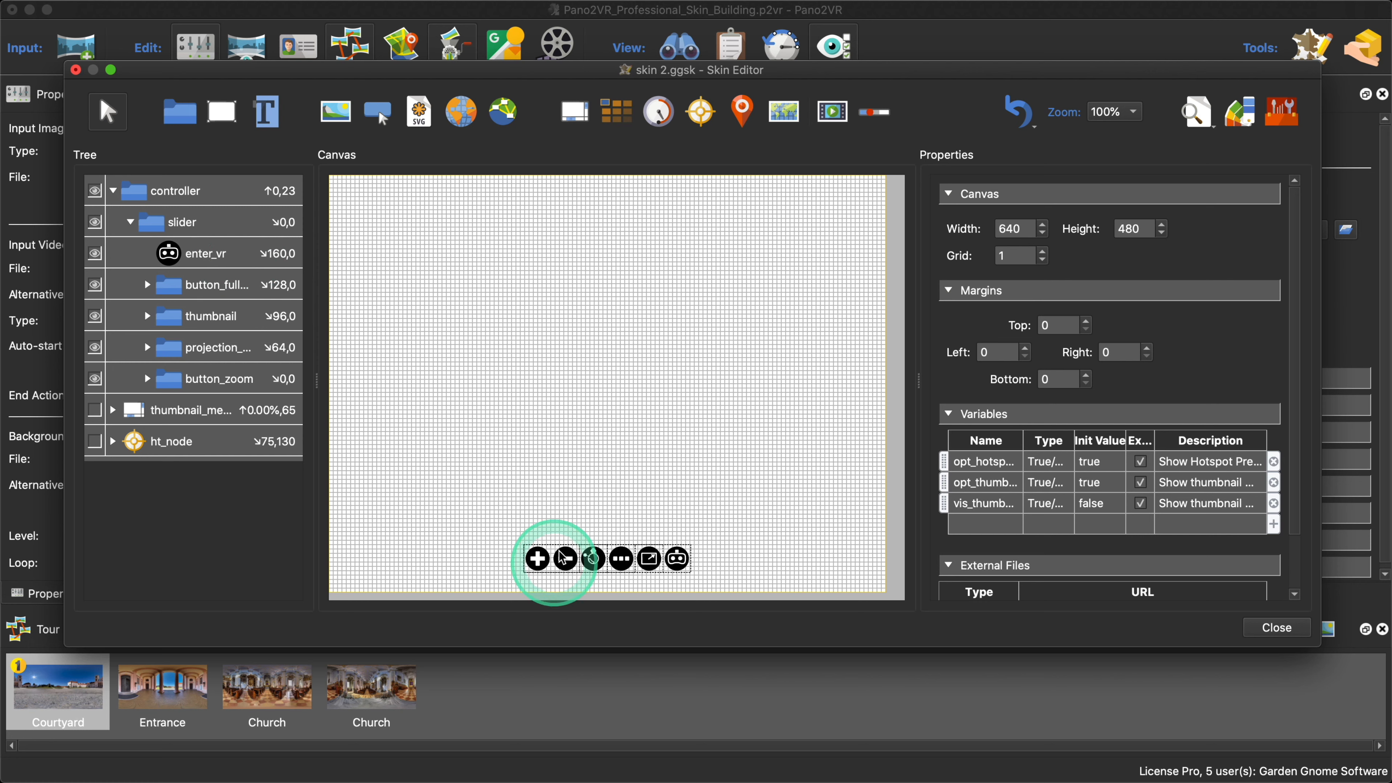
Step: Reorder the slider container's contents in the tree as button_zoom, the projection button, thumbnail, button_fullscreen and enter_vr, and deselect everything
drag(618, 555, 223, 268)
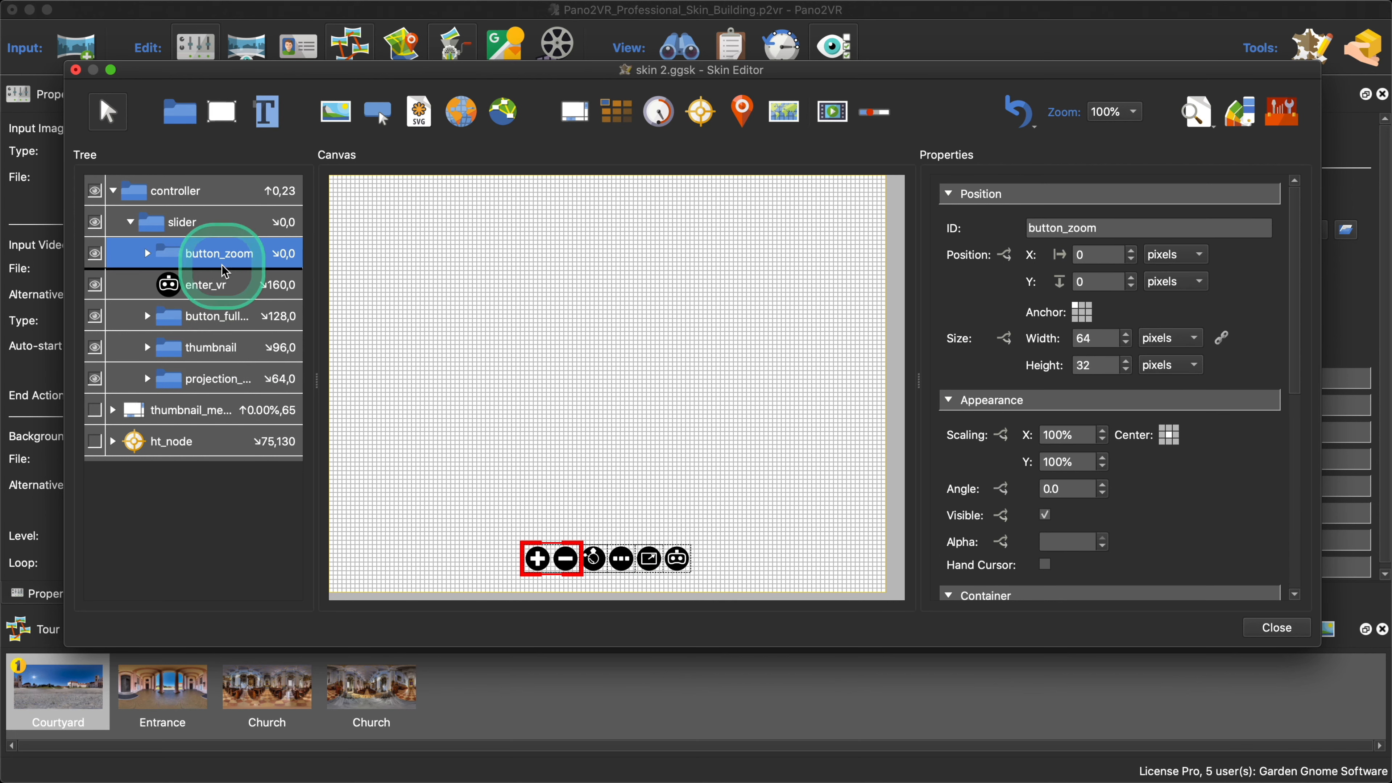
drag(217, 375, 223, 343)
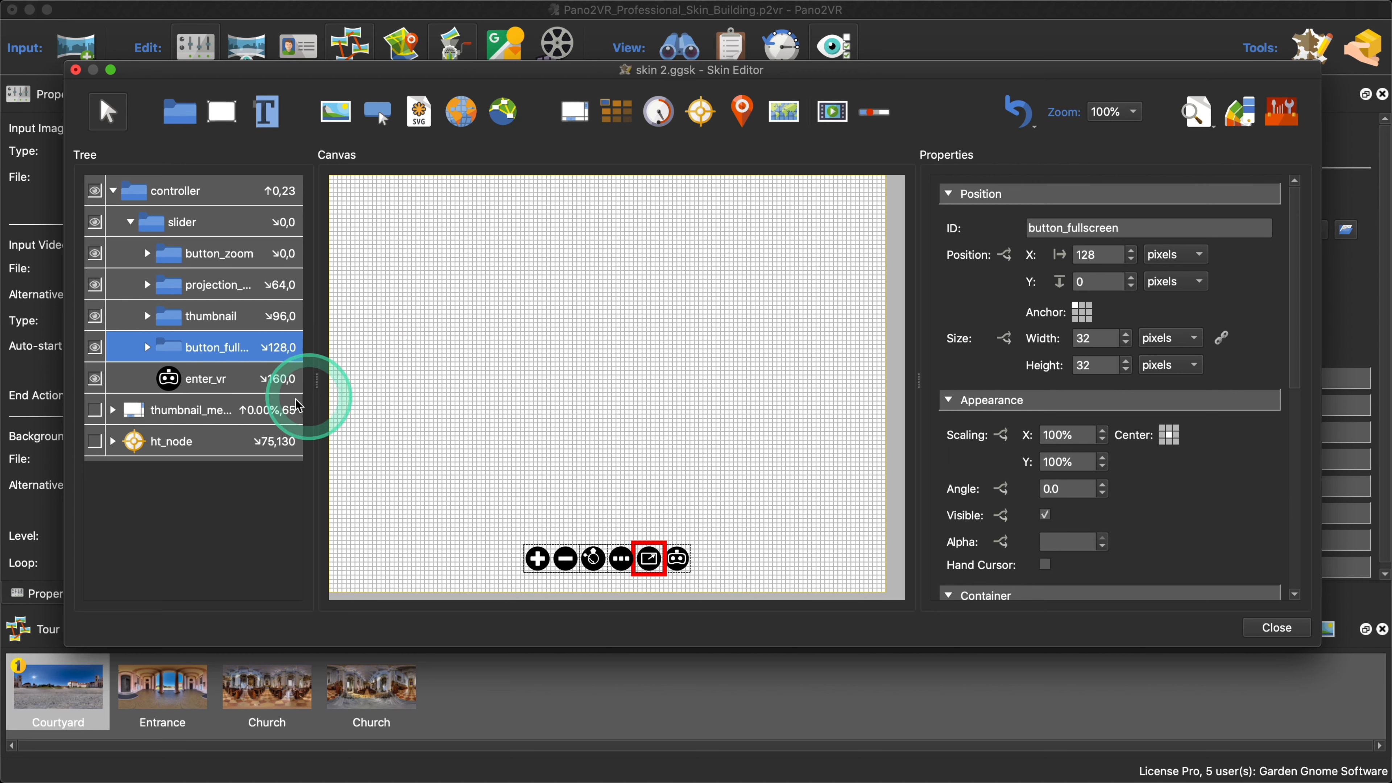
click(496, 391)
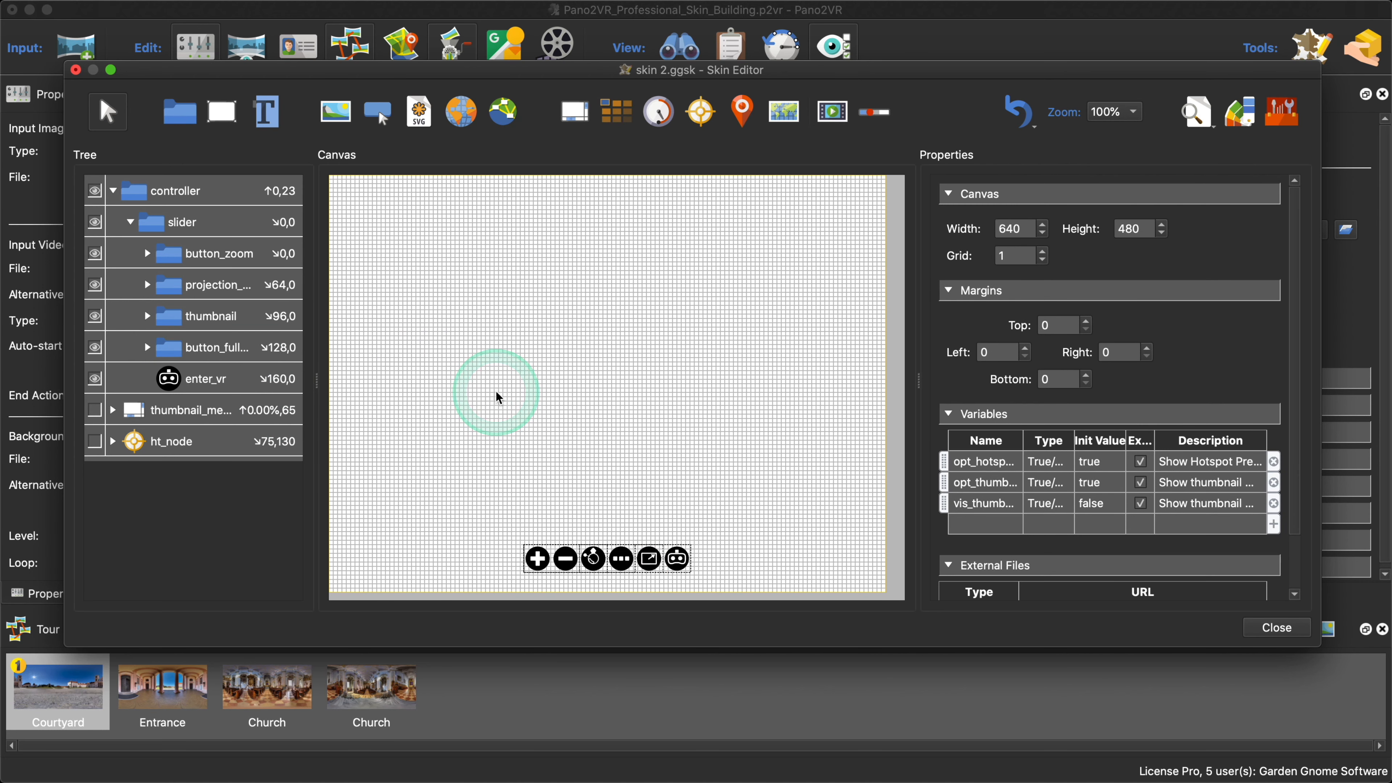
click(224, 262)
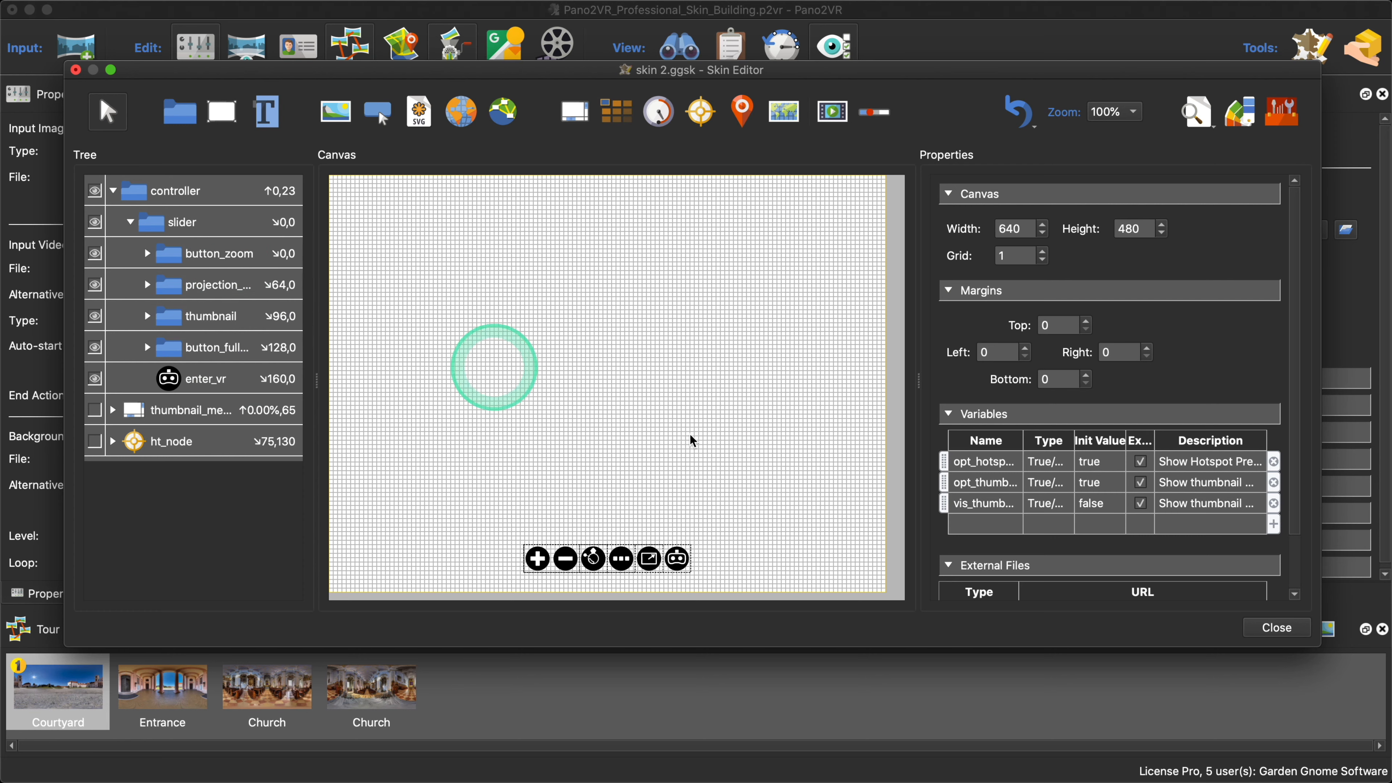
Step: Add a new skin variable to the canvas's variable list and name it "opt_zoom"
click(980, 531)
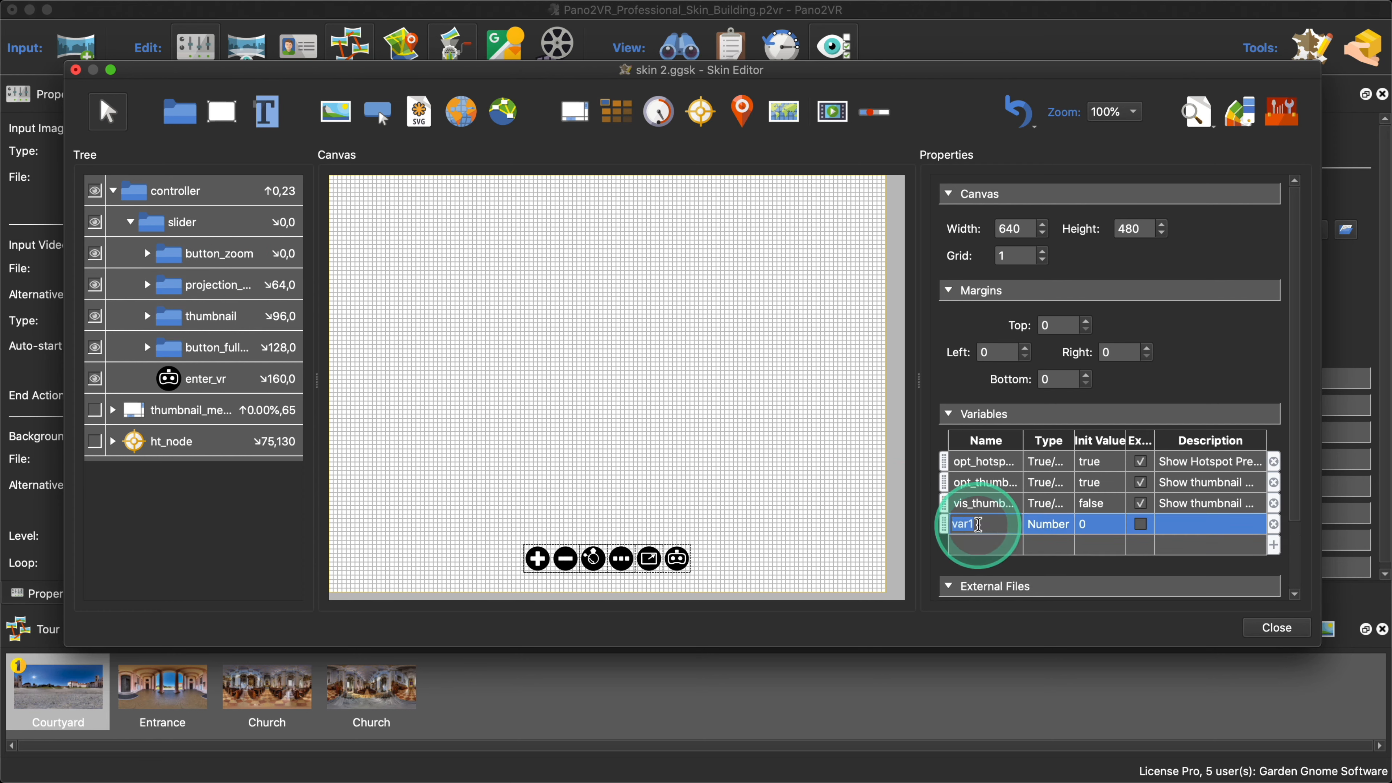
scroll(1014, 384, down, 3)
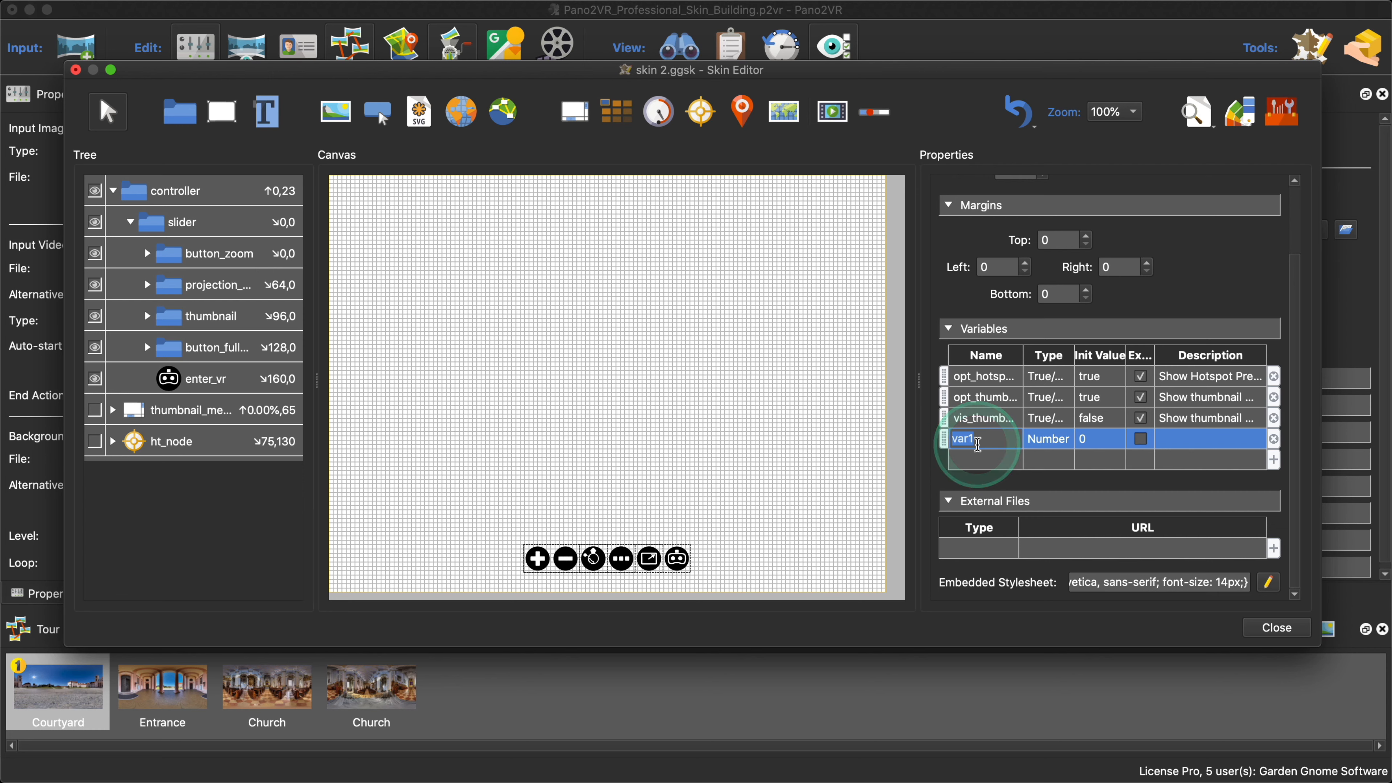
text(opt_)
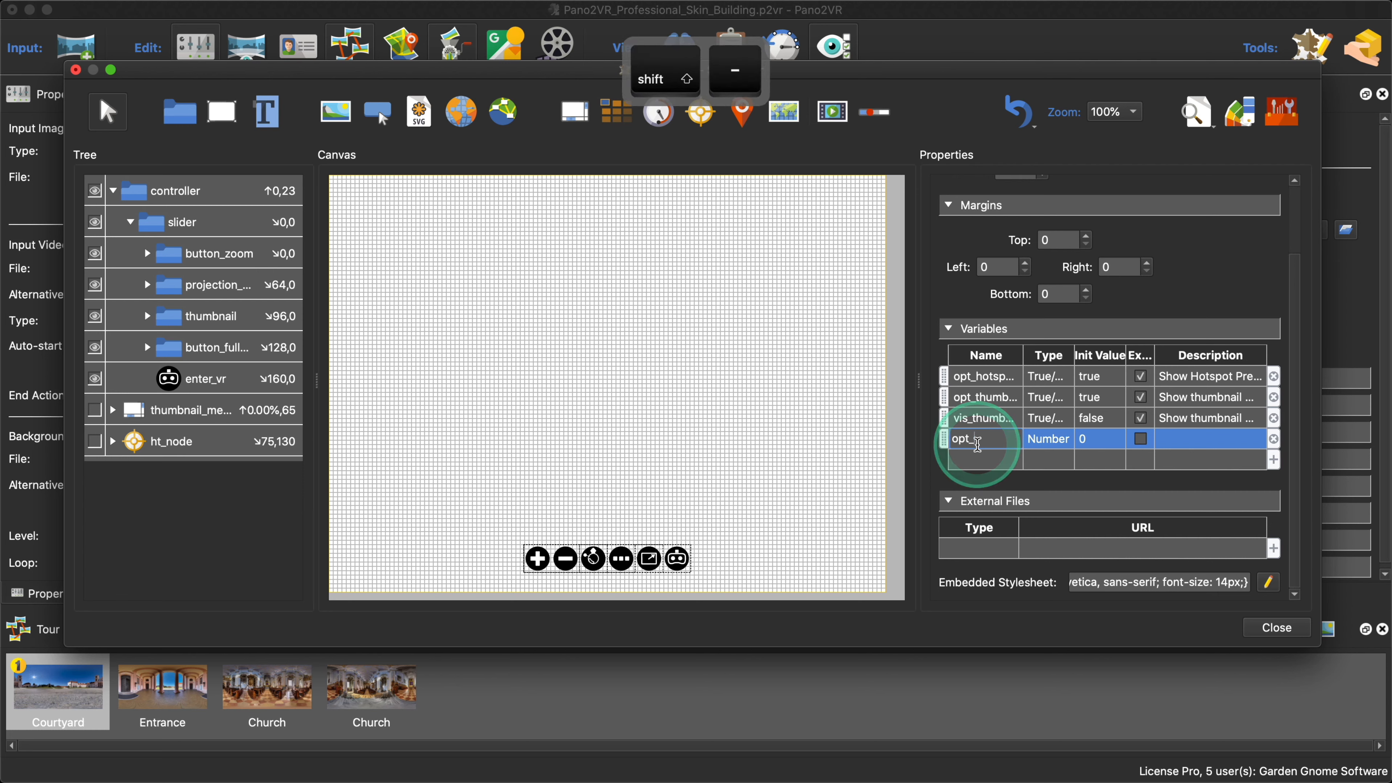
text(slin)
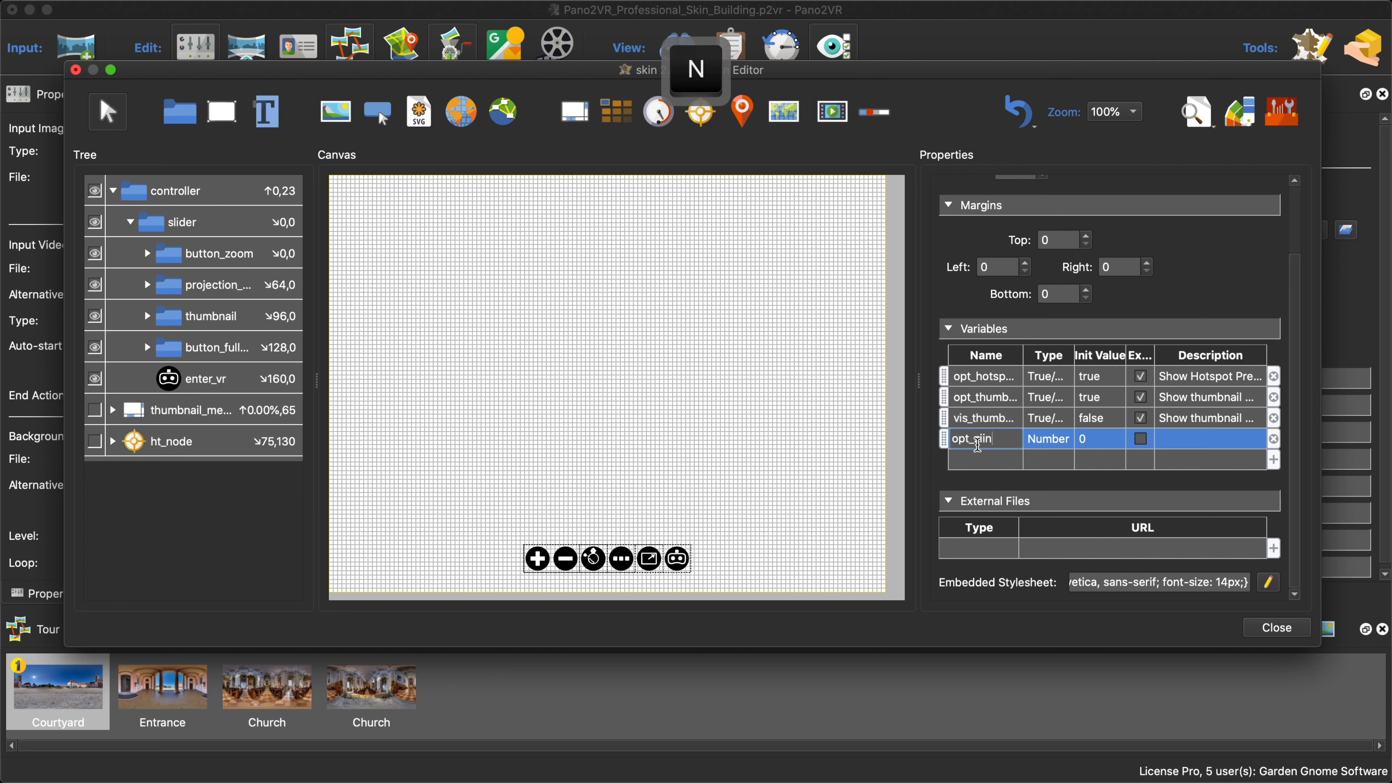
key(BackSpace)
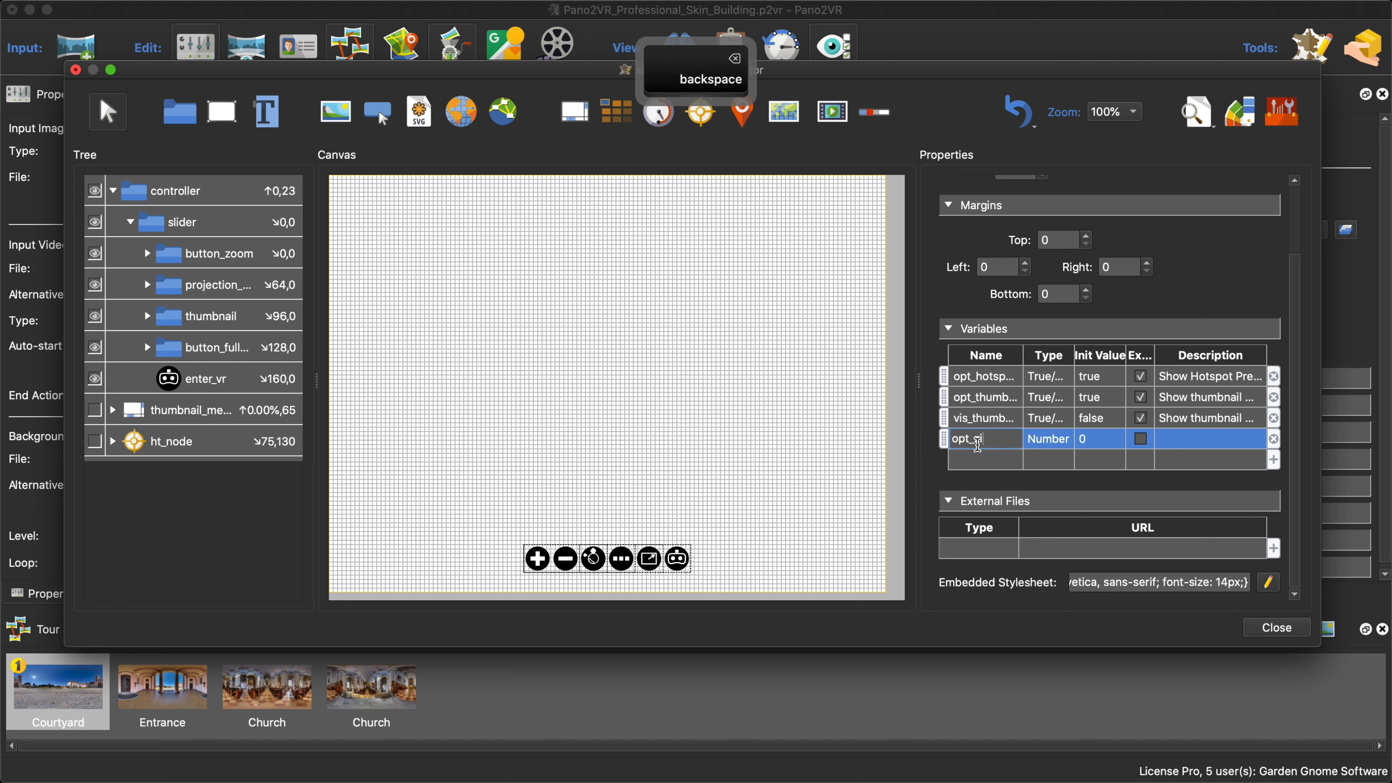
click(971, 474)
key(BackSpace)
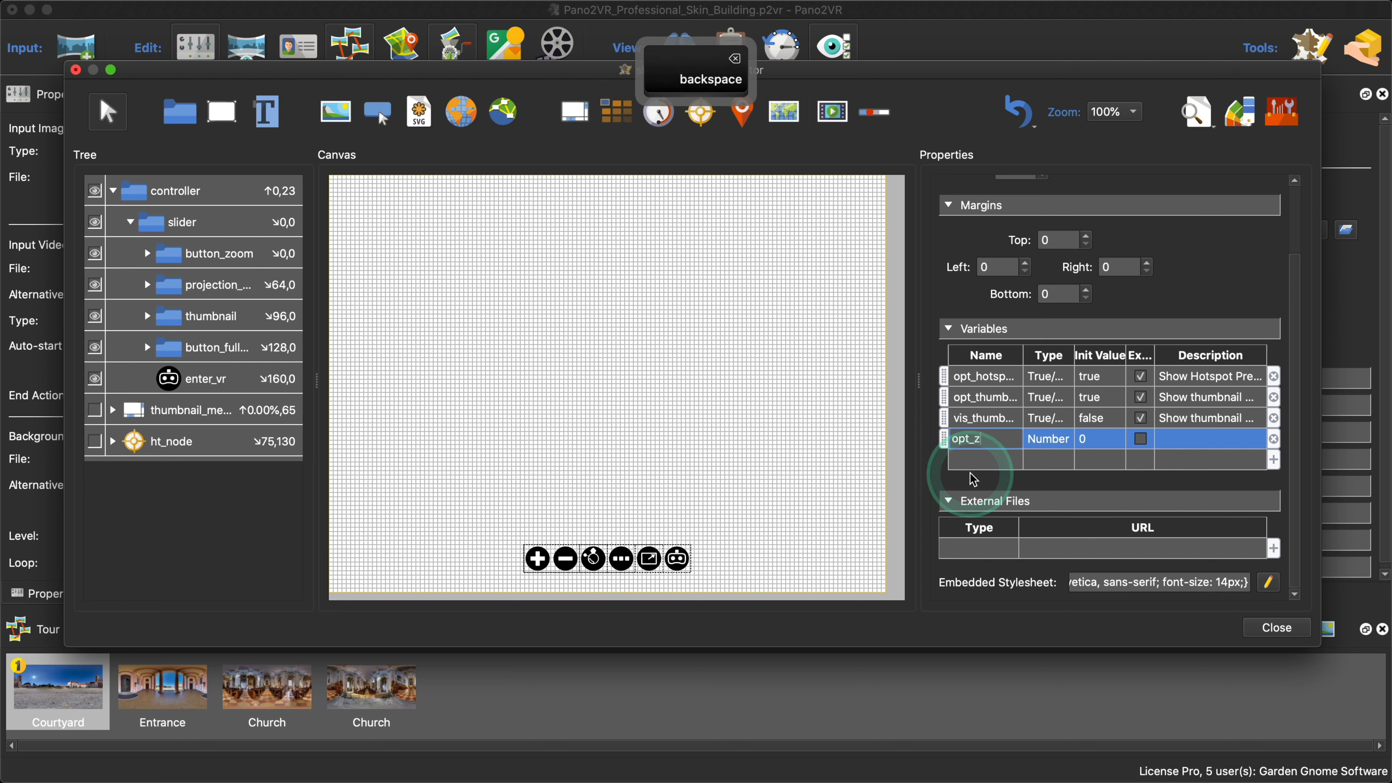
text(oom)
click(971, 472)
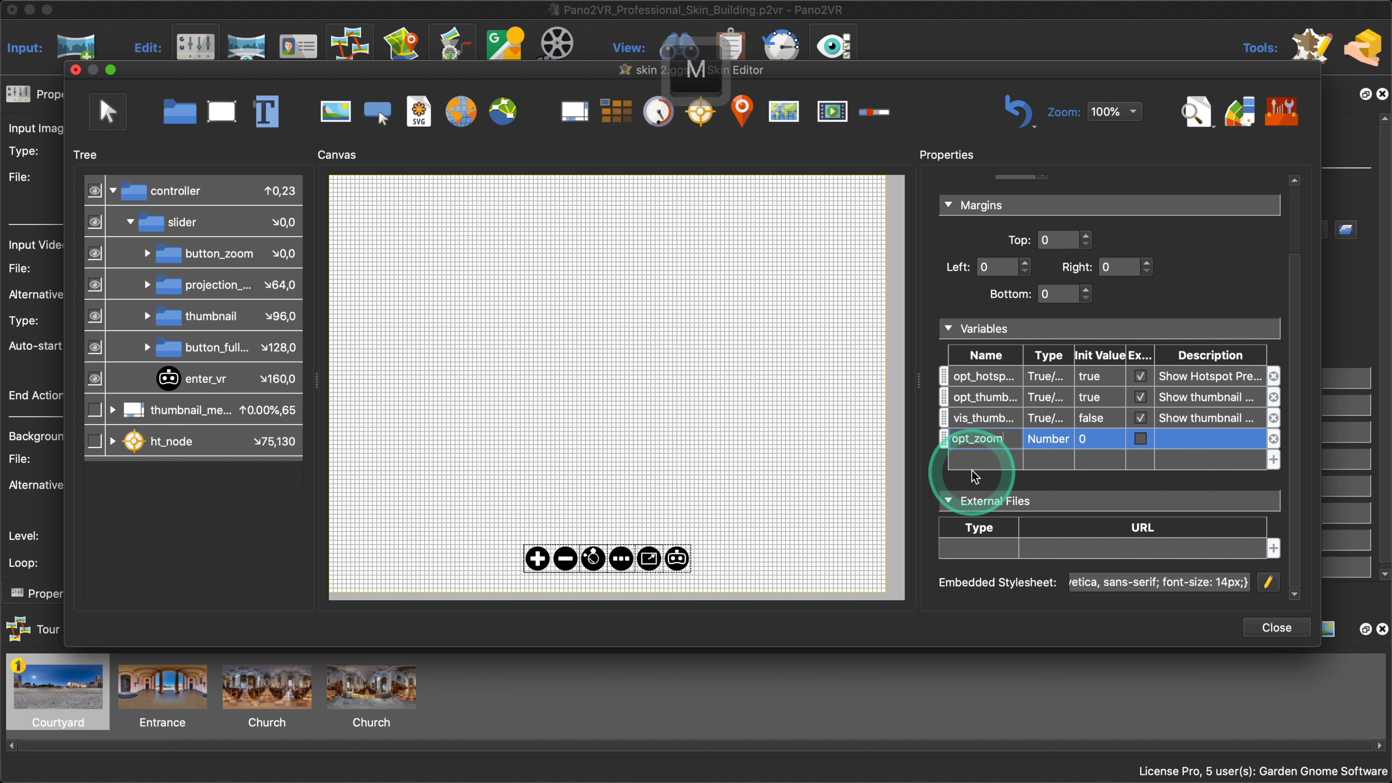
Step: Set the opt_zoom variable's type to True/False and tick its checkbox in the "Ex..." column
double_click(1050, 442)
click(1049, 443)
click(1049, 442)
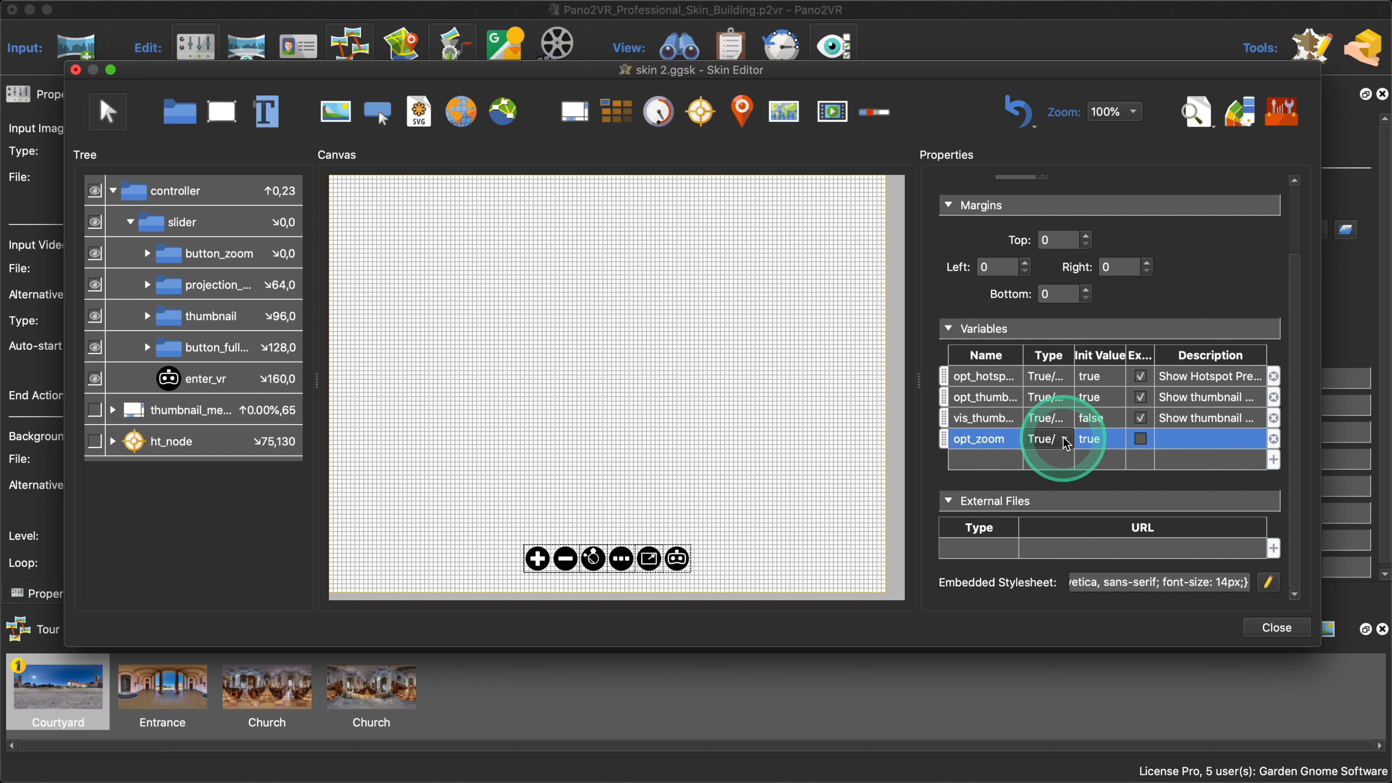
click(1144, 439)
Step: Give the opt_zoom variable the description "Zoom Buttons"
double_click(1179, 439)
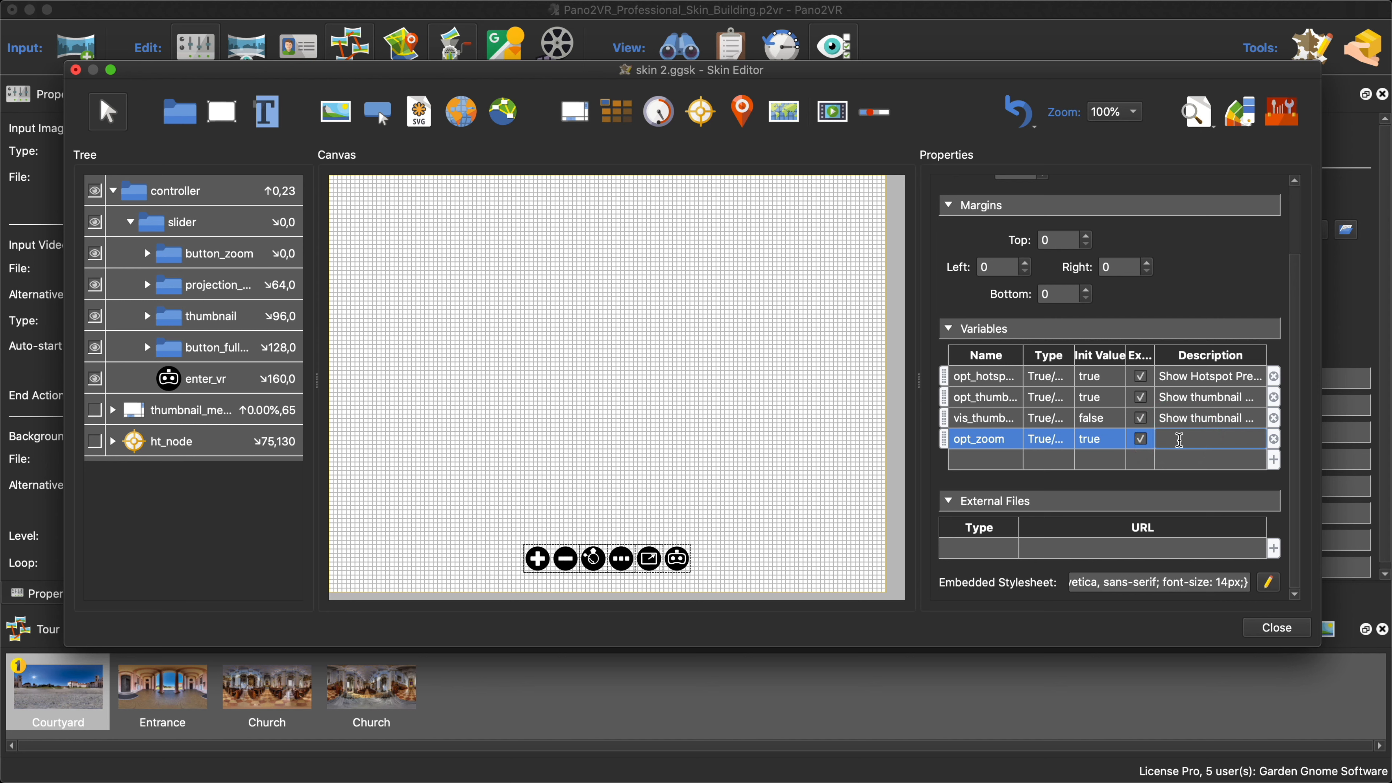
key(shift)
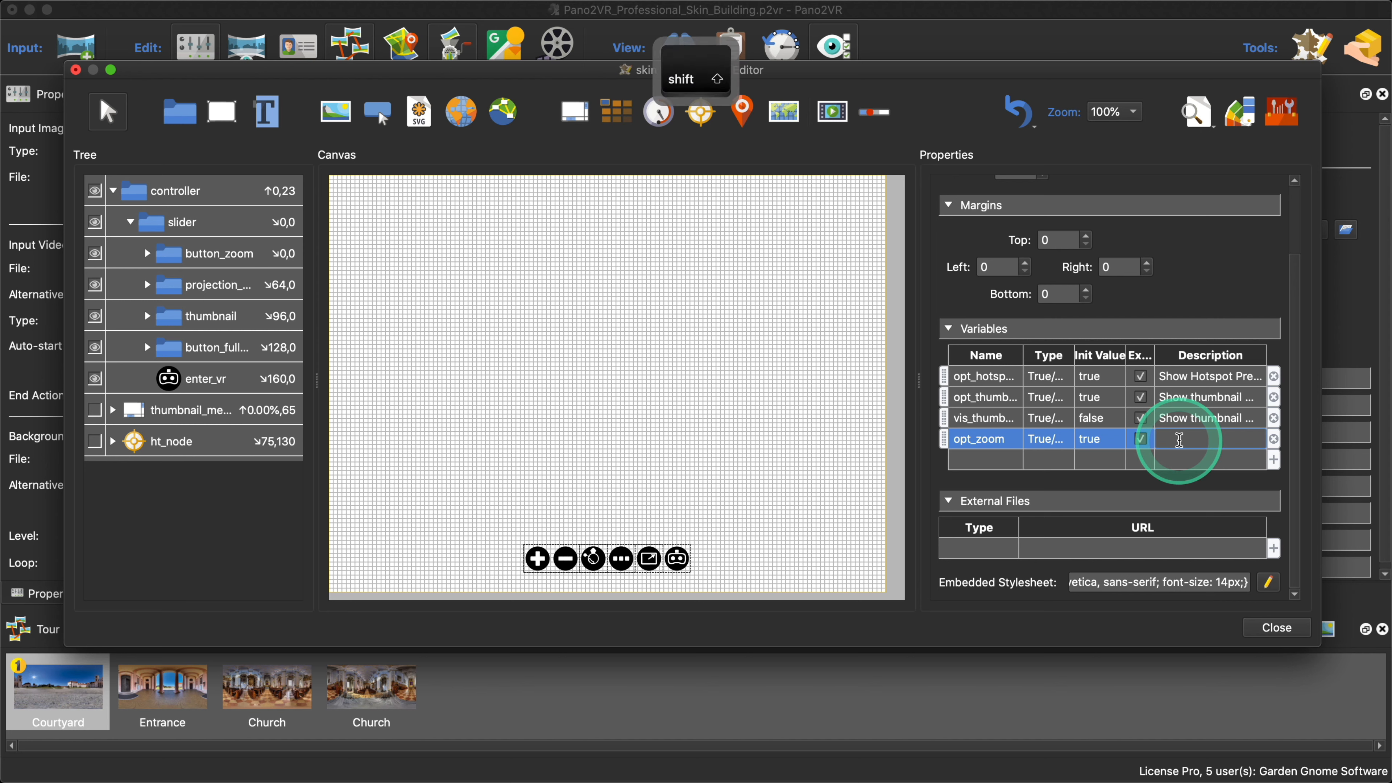
text(Zoom )
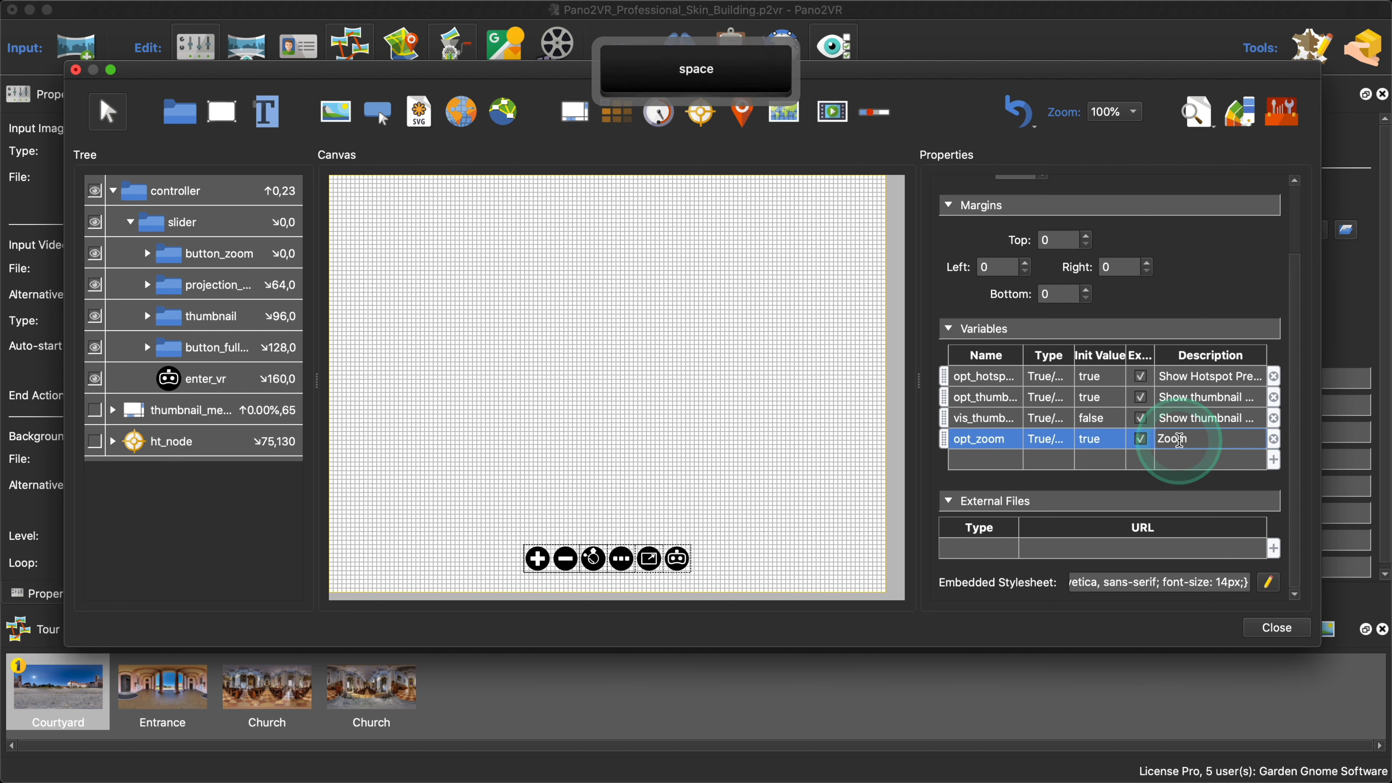
text(Buttio)
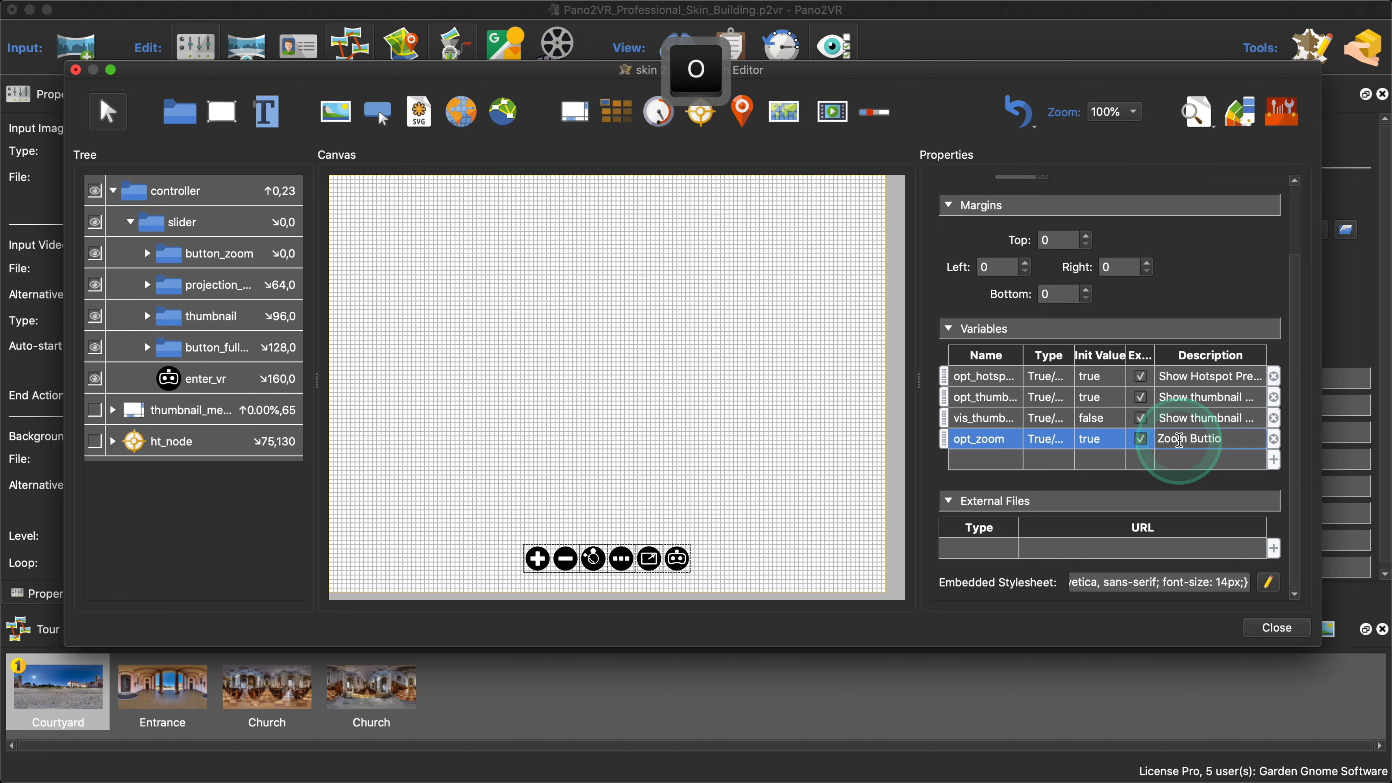
key(BackSpace)
key(BackSpace)
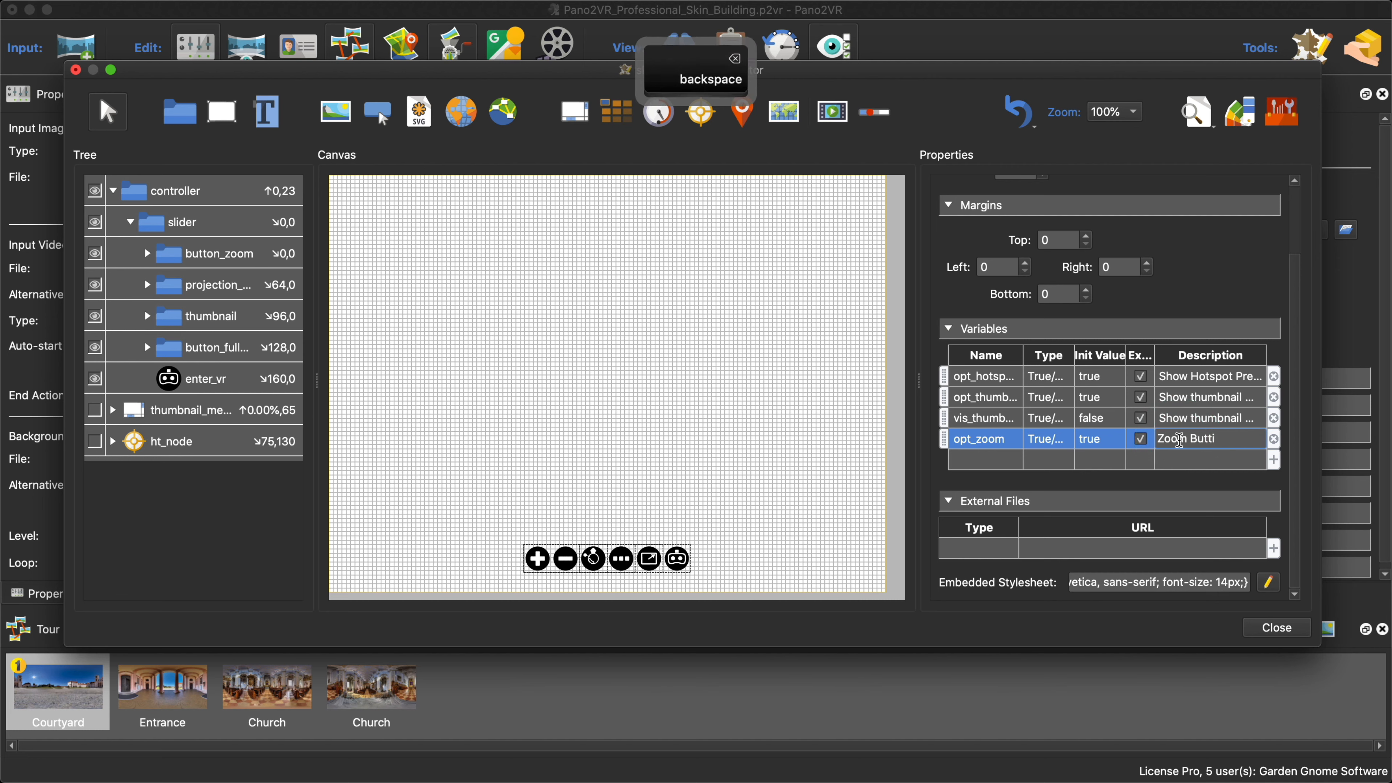
text(ons)
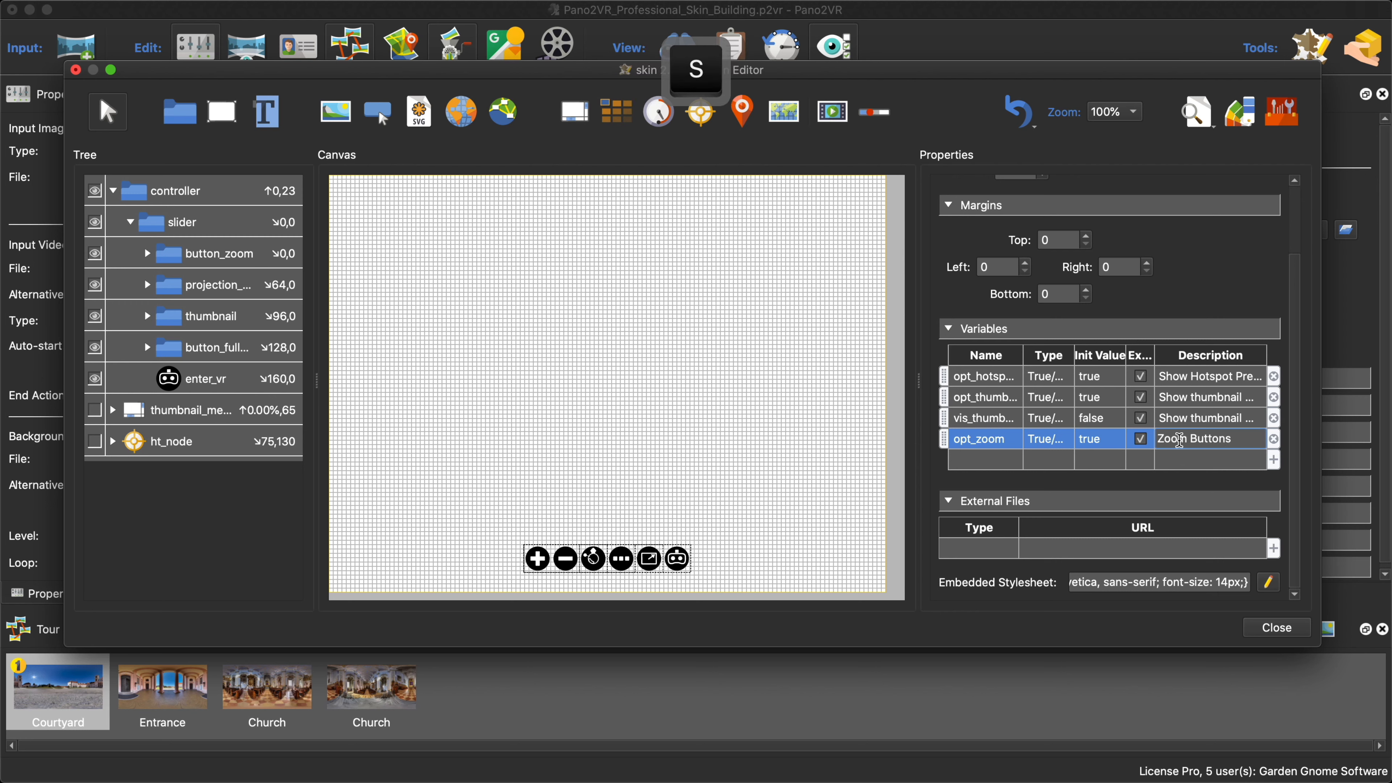
Step: Add another skin variable below opt_zoom and name it "opt_orijection"
double_click(987, 459)
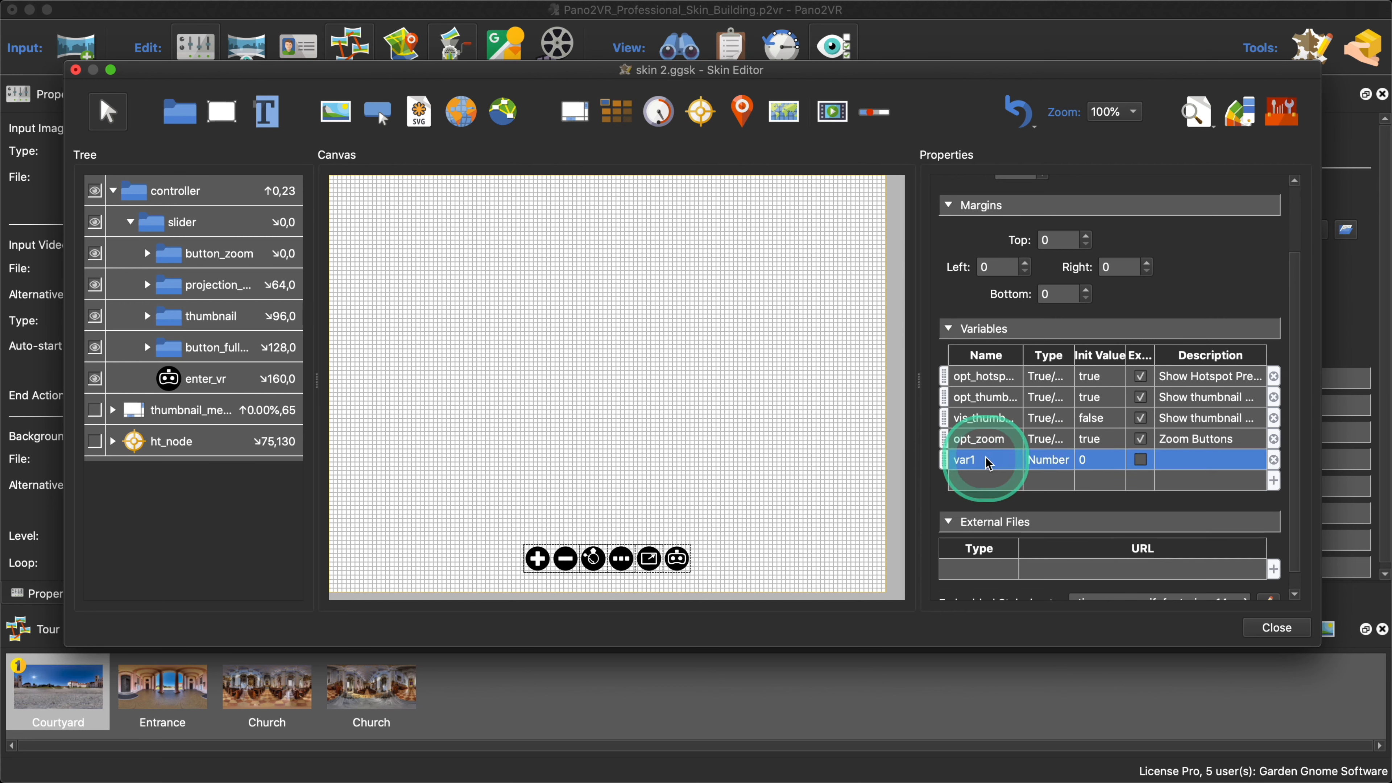
text(opt)
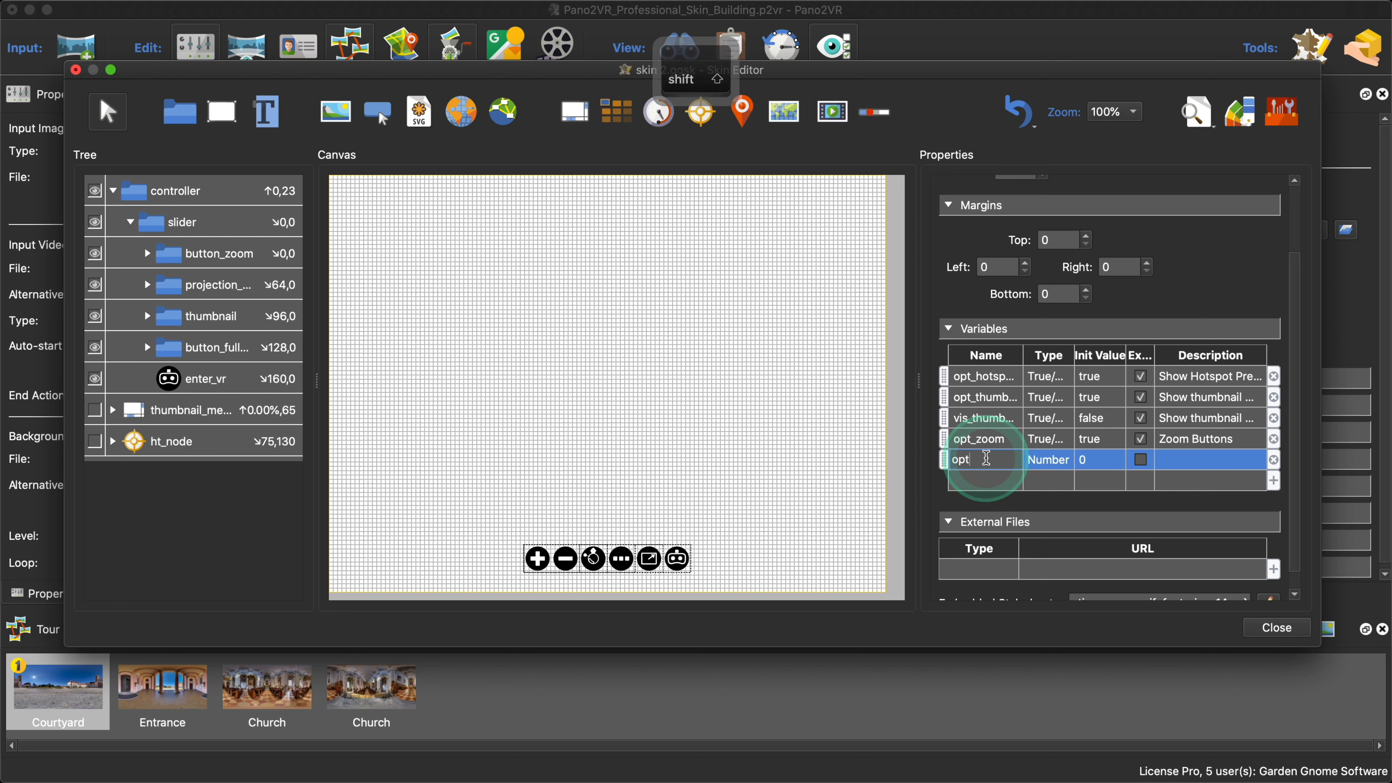
text(_)
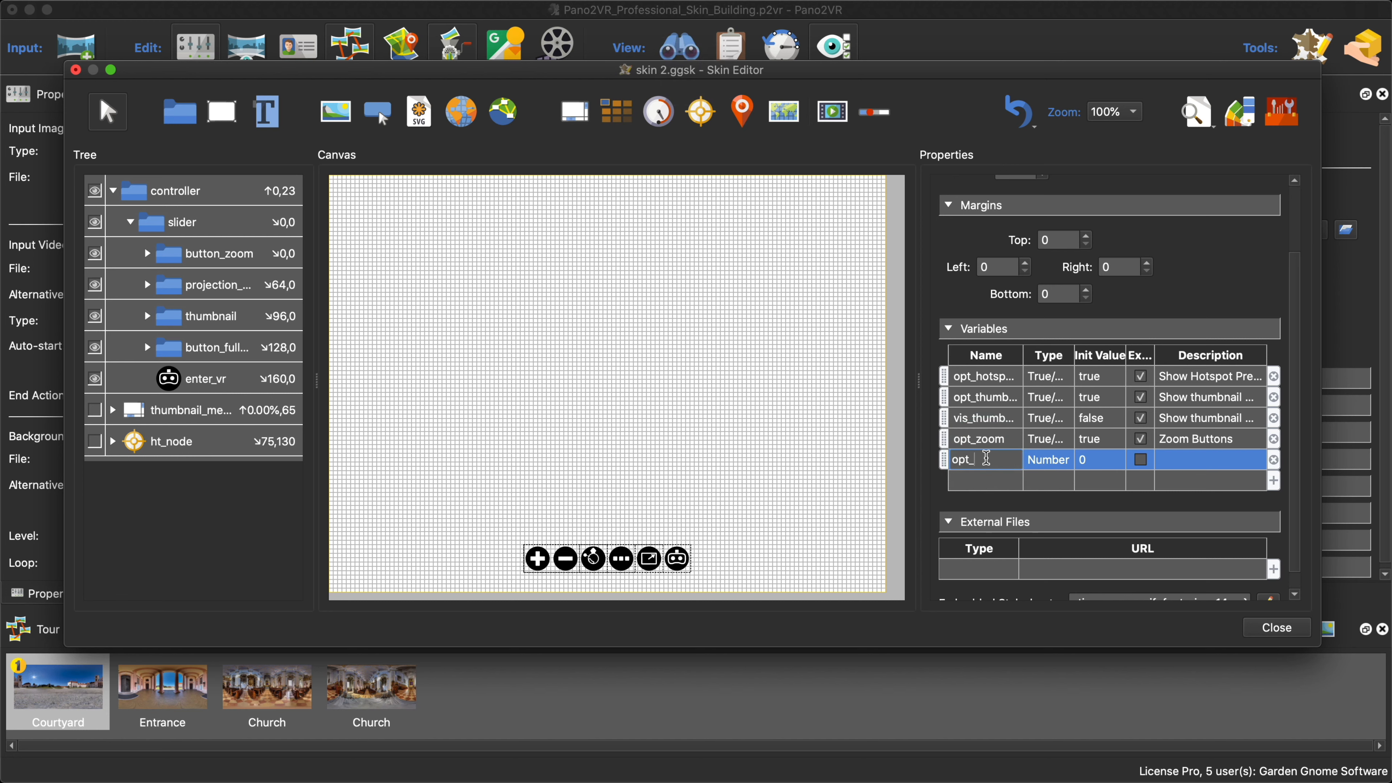
text(oljecti)
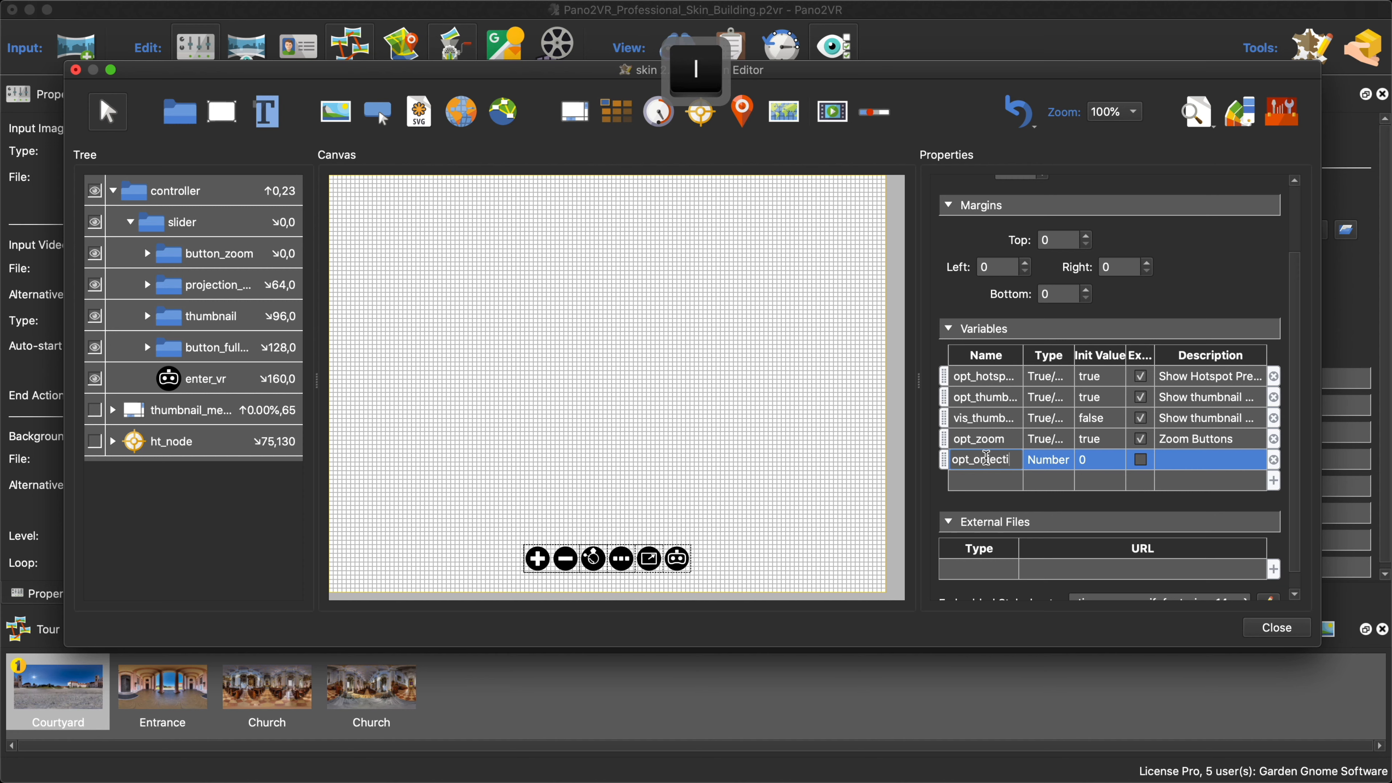
text(on)
Step: Set the opt_orijection variable's type to True/False and tick its checkbox in the "Ex..." column
double_click(1056, 462)
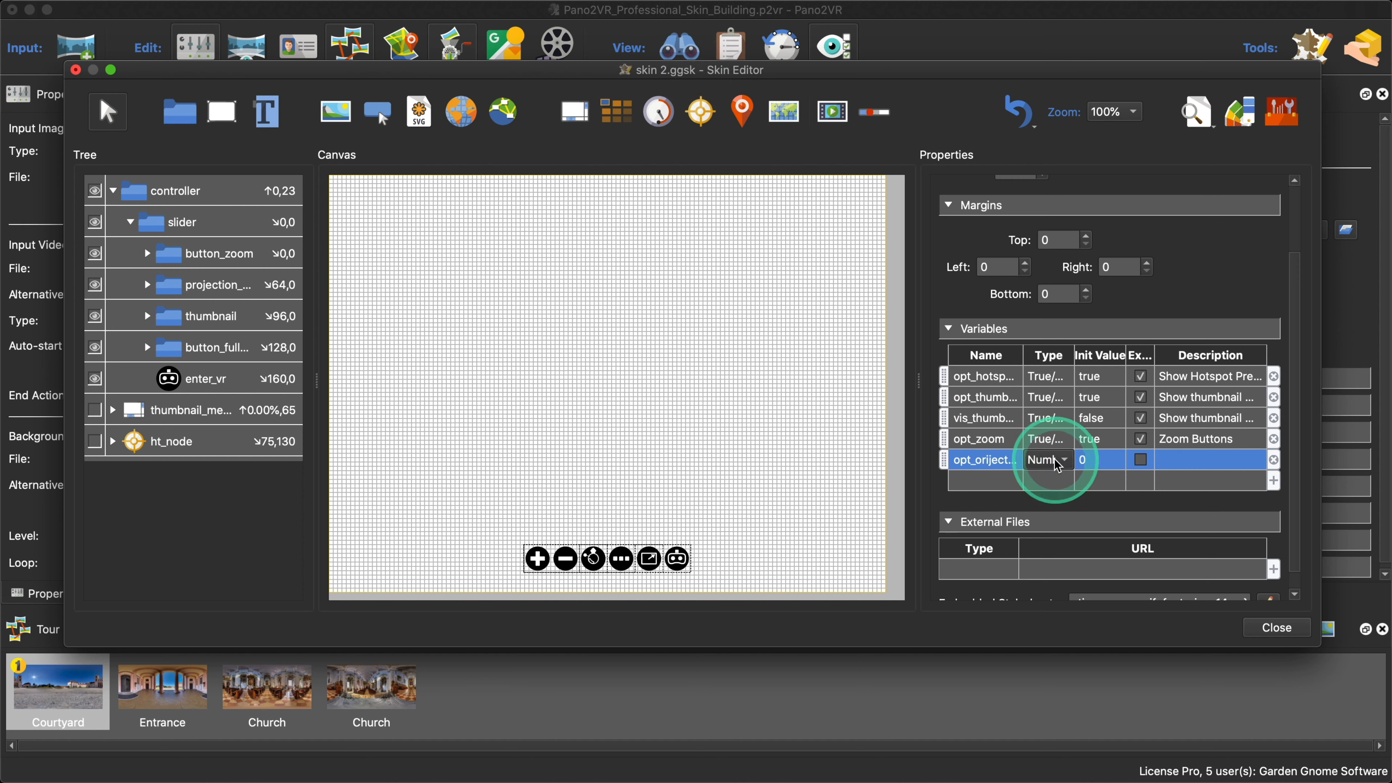
click(1055, 461)
click(1053, 499)
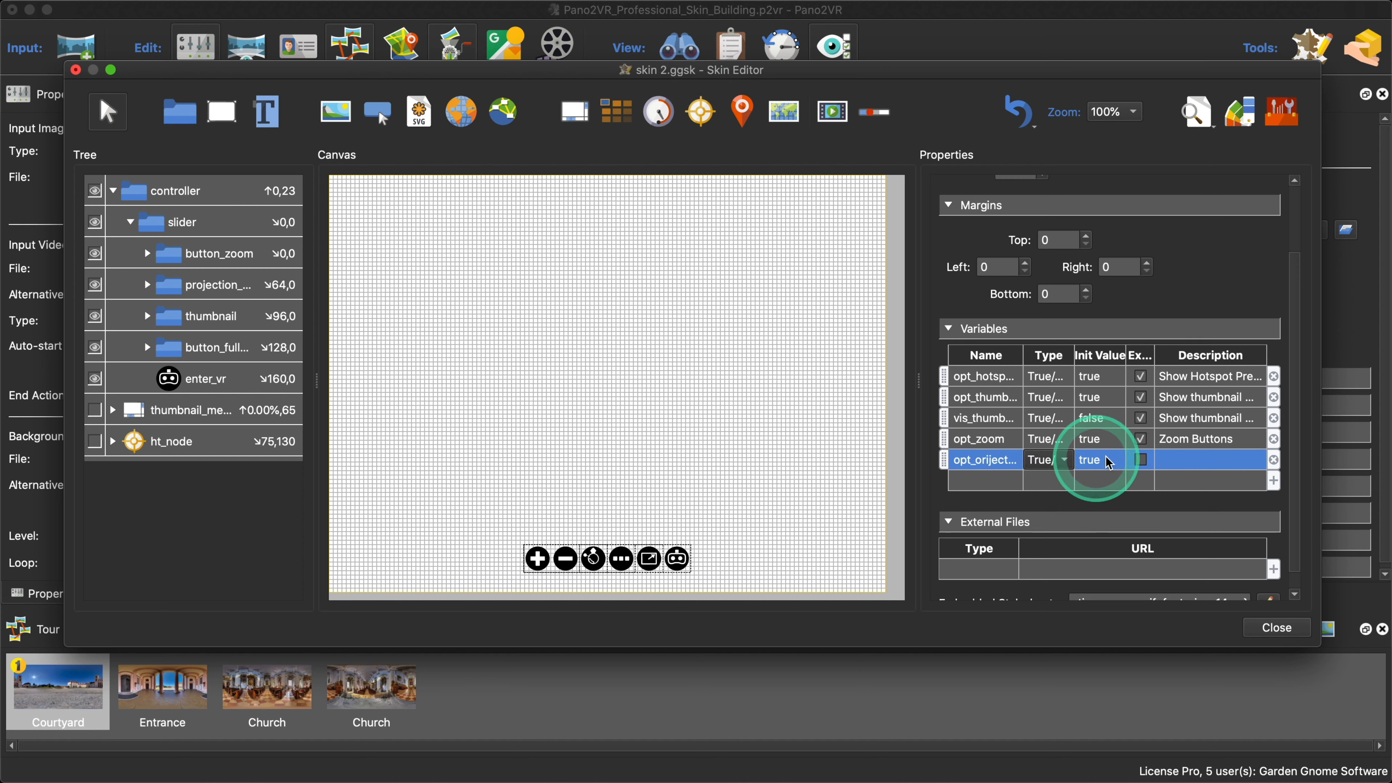
click(1141, 462)
Step: Give the opt_orijection variable the description "Projection Buttons"
double_click(1181, 460)
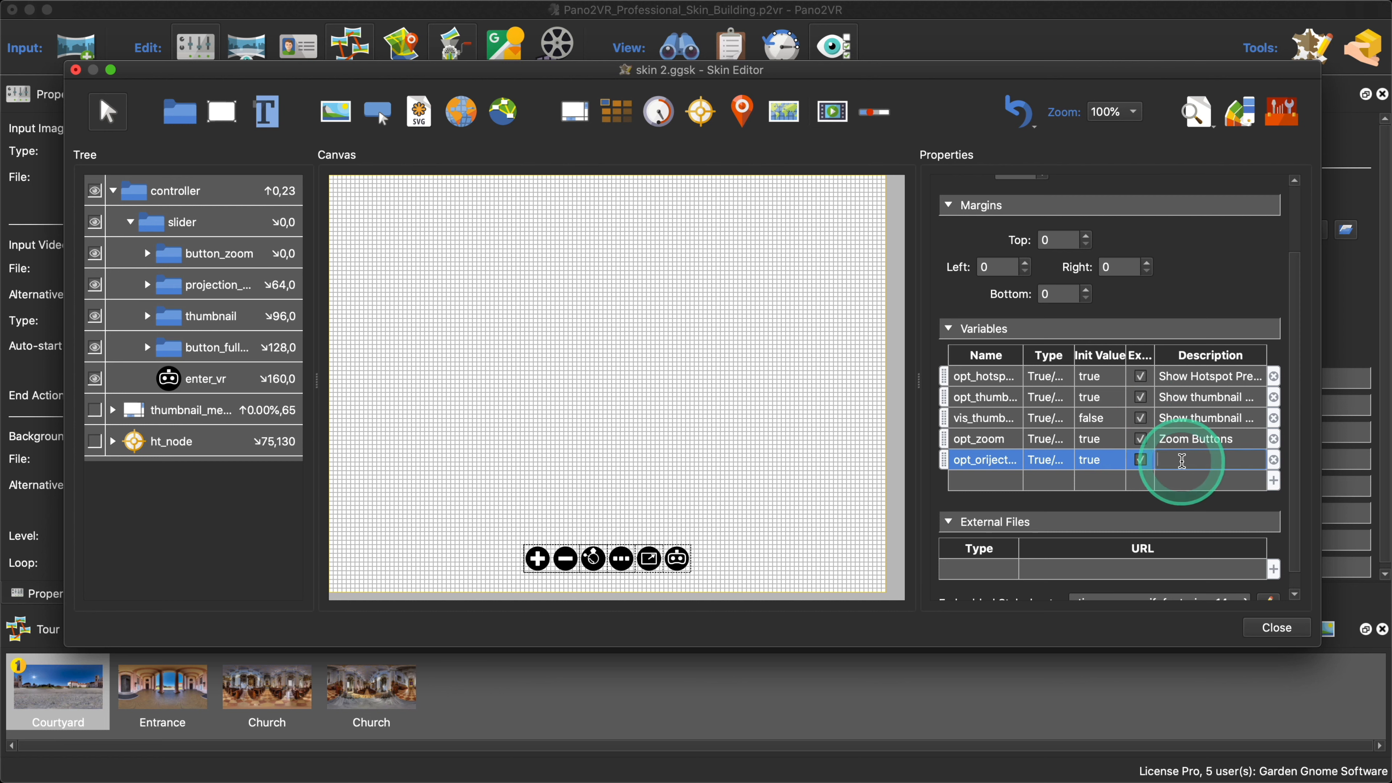
key(shift)
text(P)
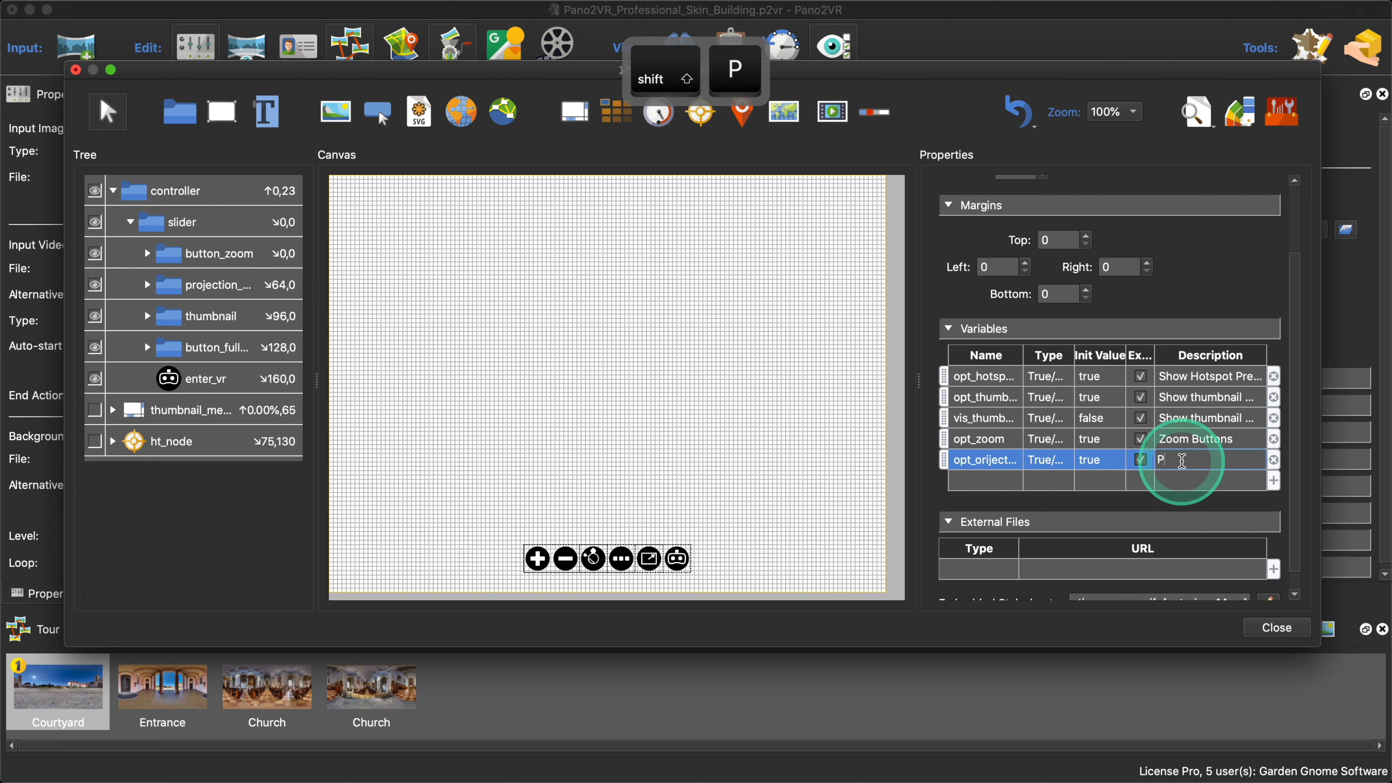
text(rojection )
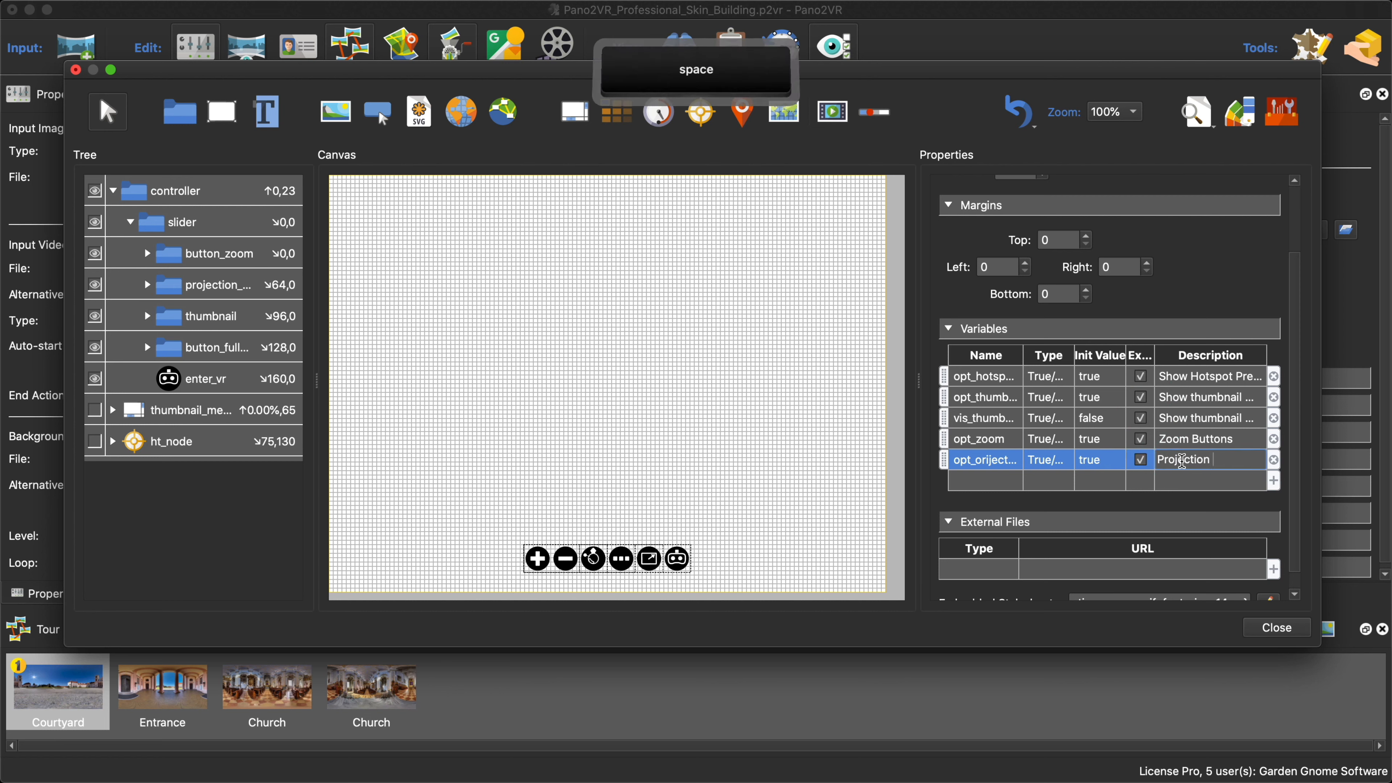
text(Butto)
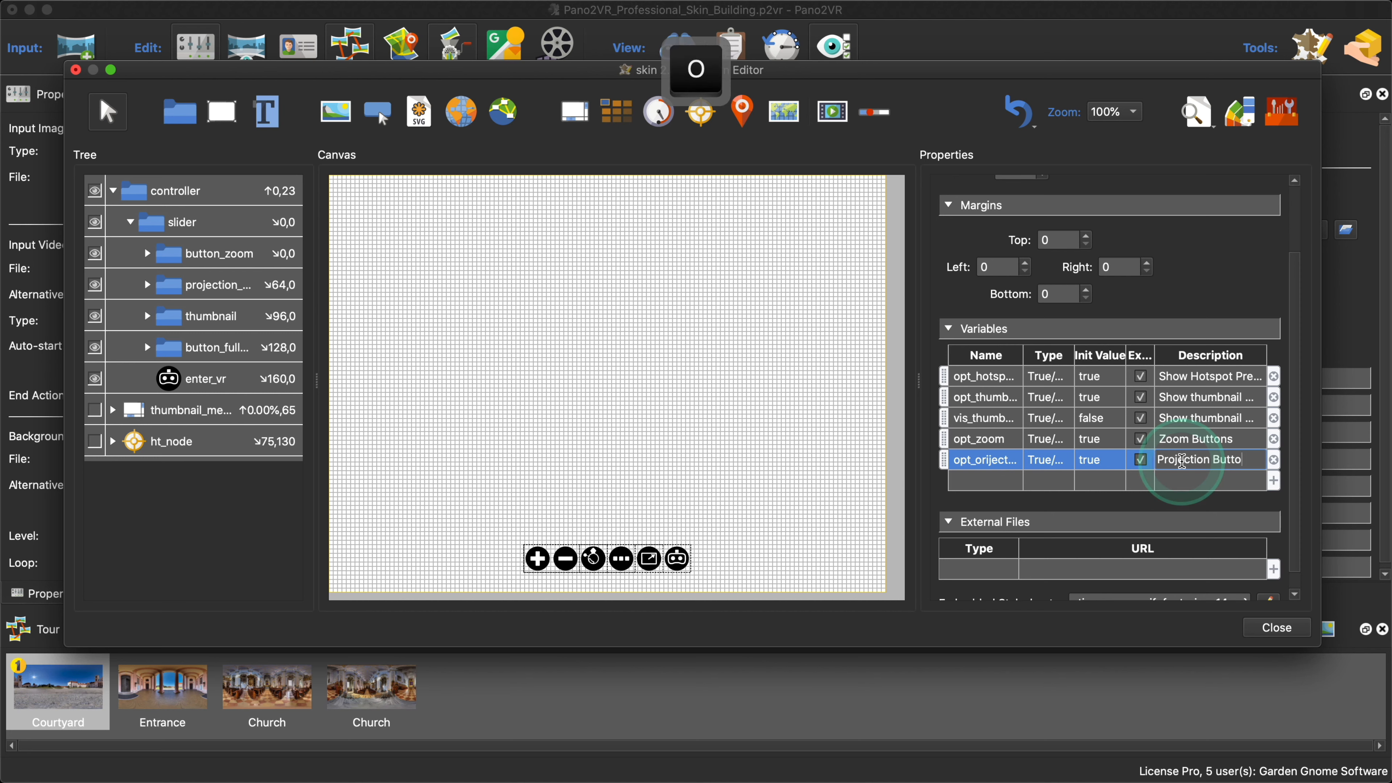
text(ns)
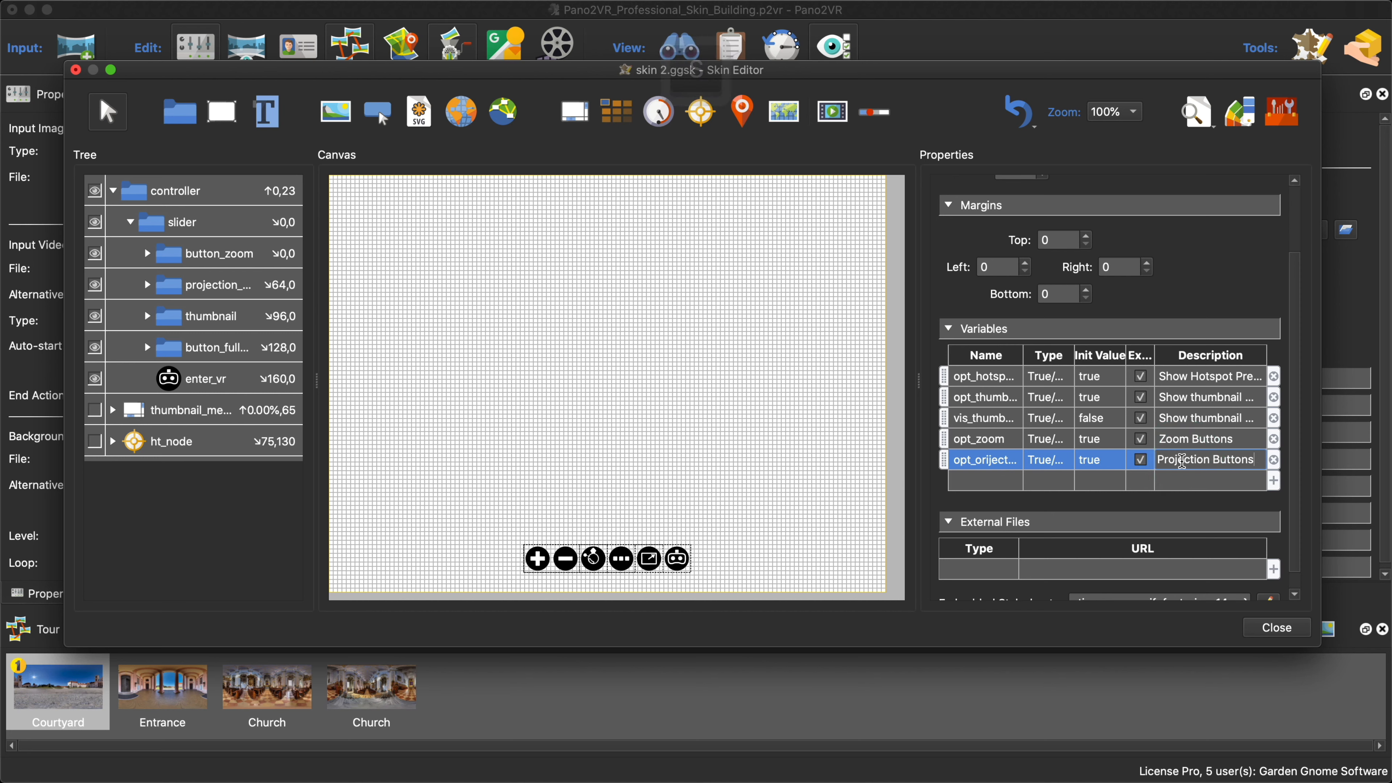
Step: Shorten the projection variable's description to "Projection Button" and add another skin variable below it named "opt_"
key(BackSpace)
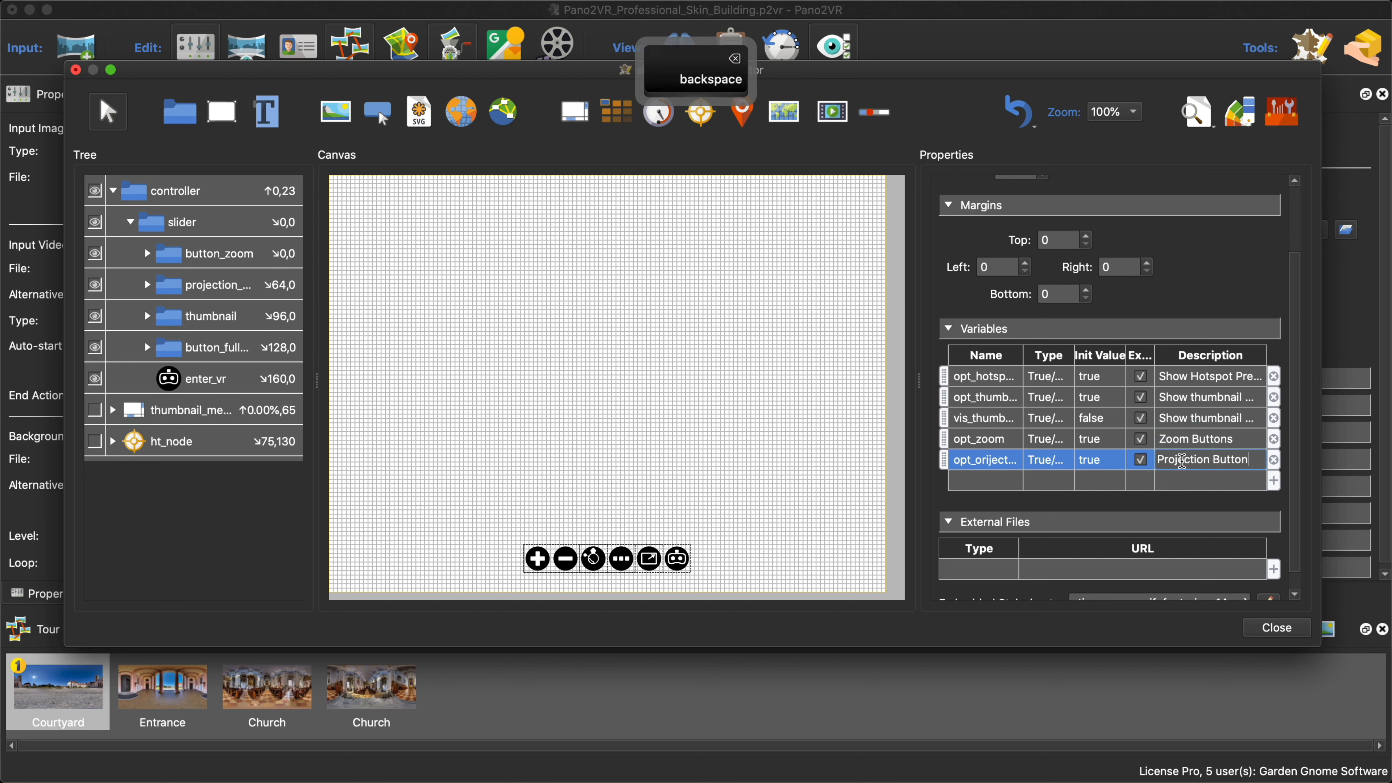
double_click(985, 480)
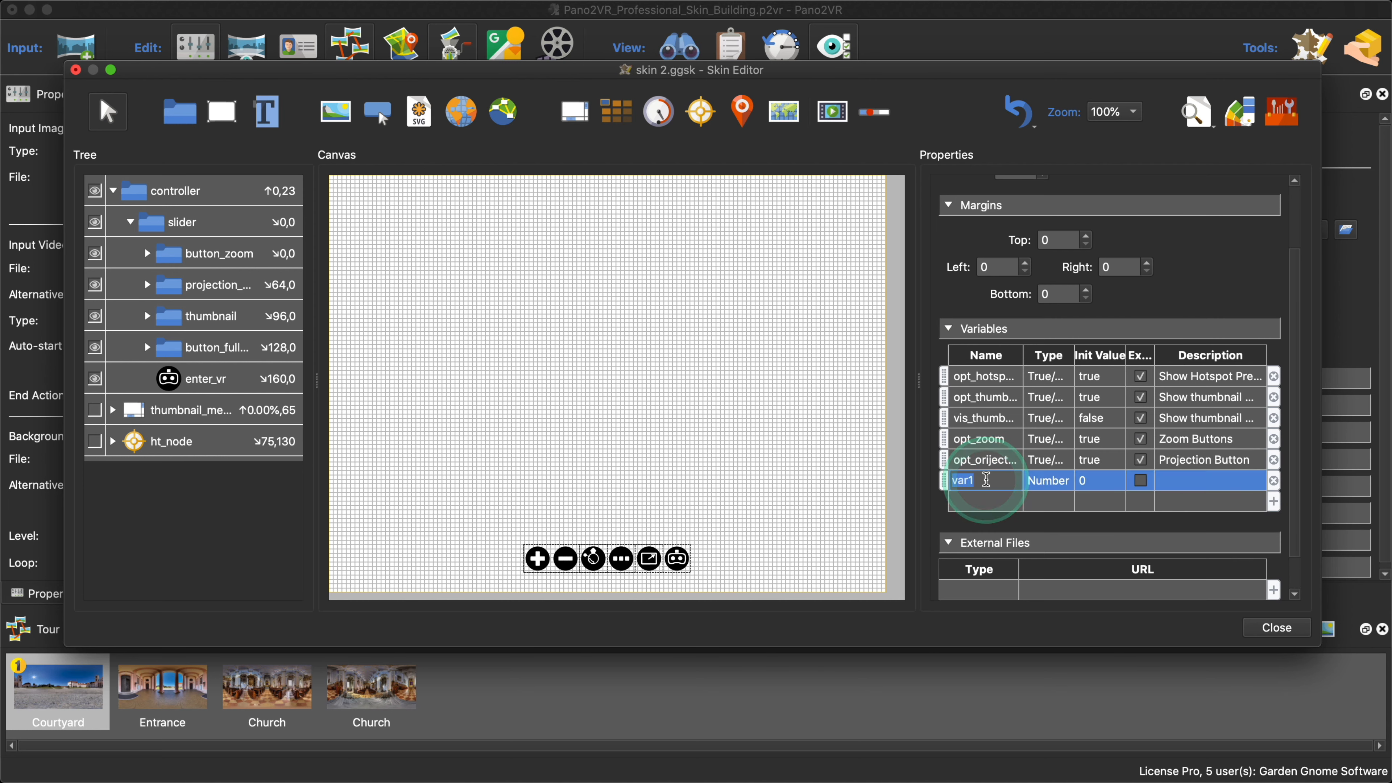
text(opt)
key(shift)
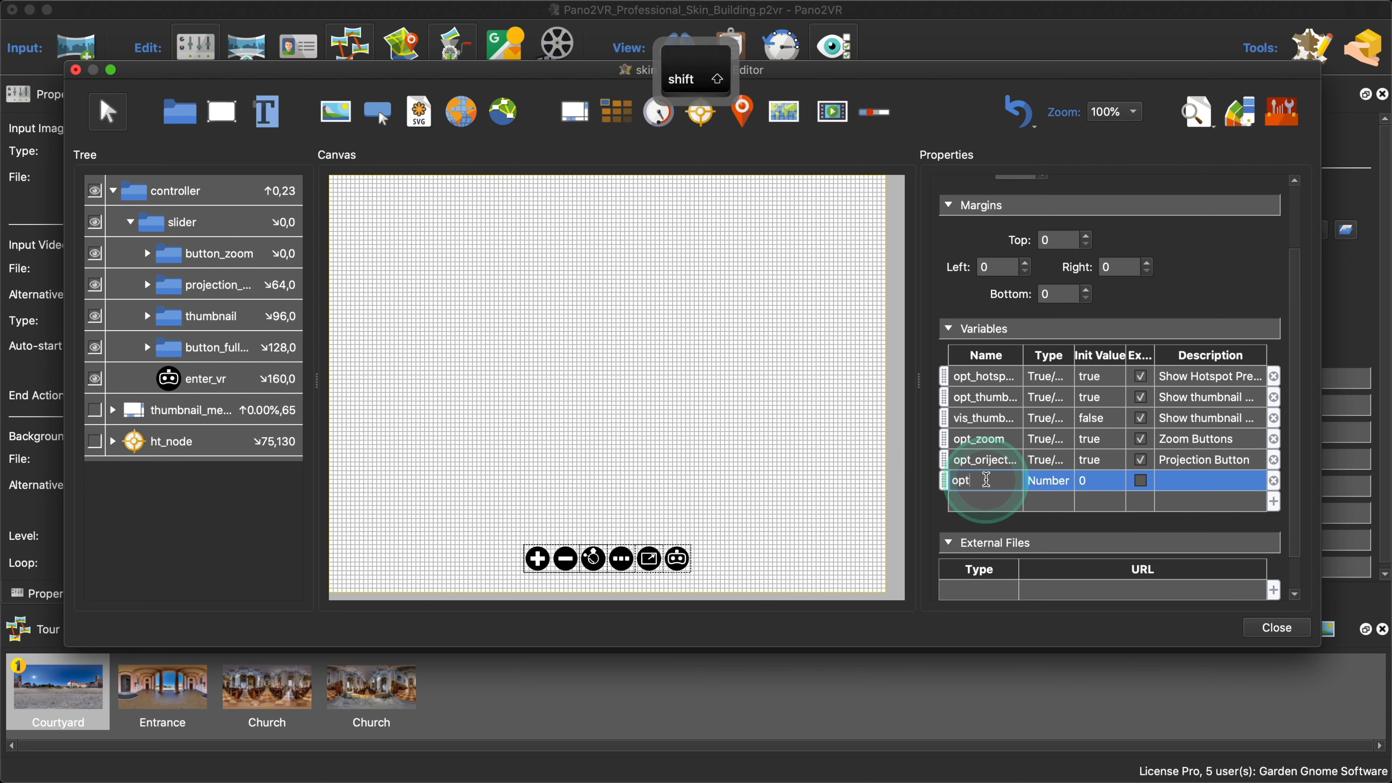
text(_)
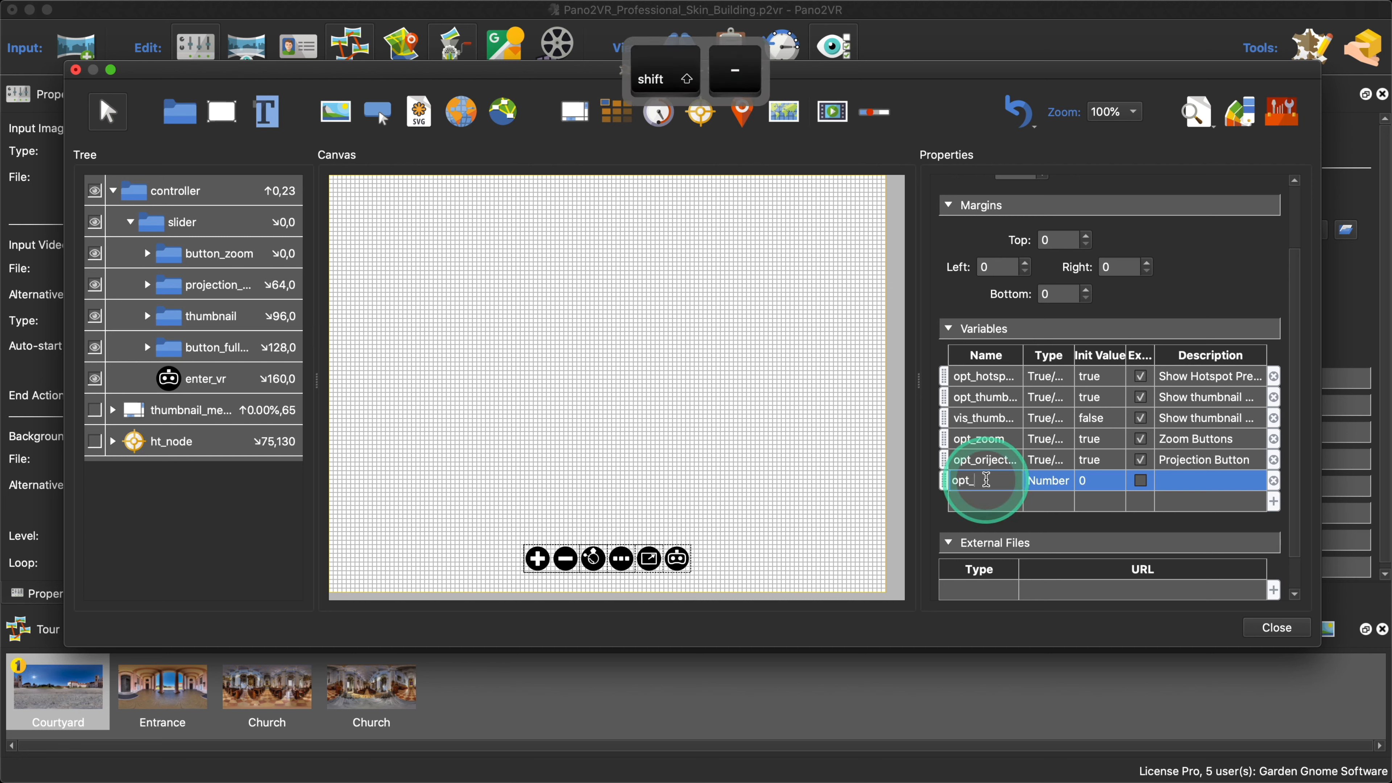
Step: Correct the misspelled opt_orijection variable's name to "opt_projection"
double_click(986, 461)
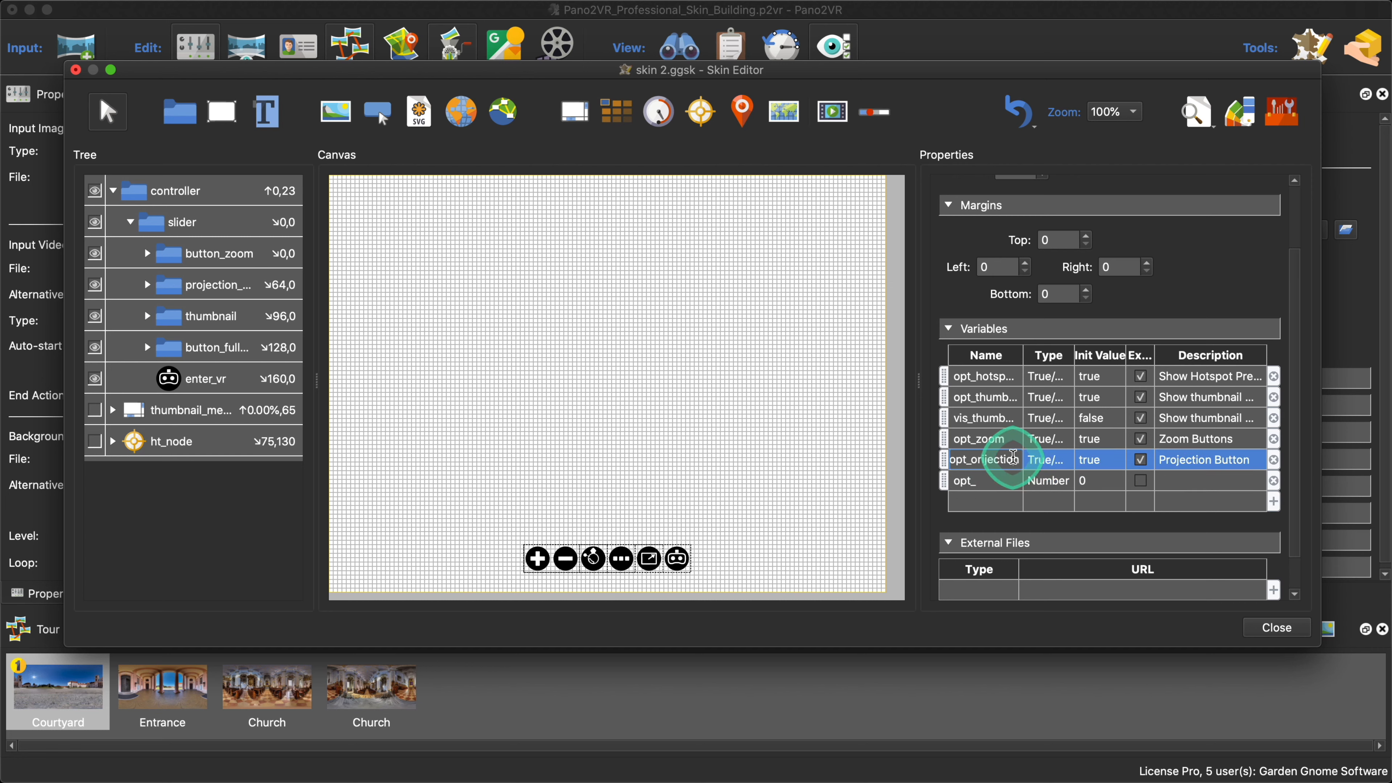
double_click(1005, 459)
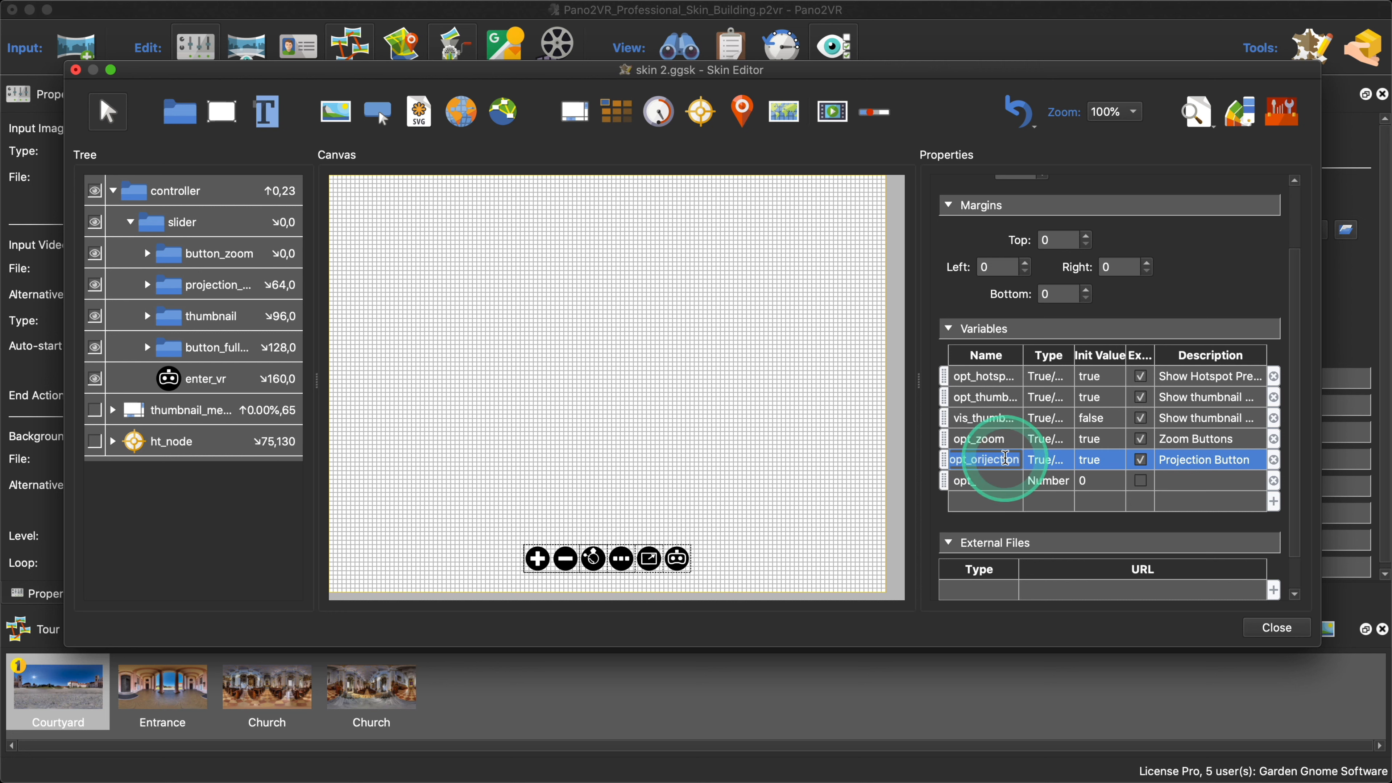
text(opt)
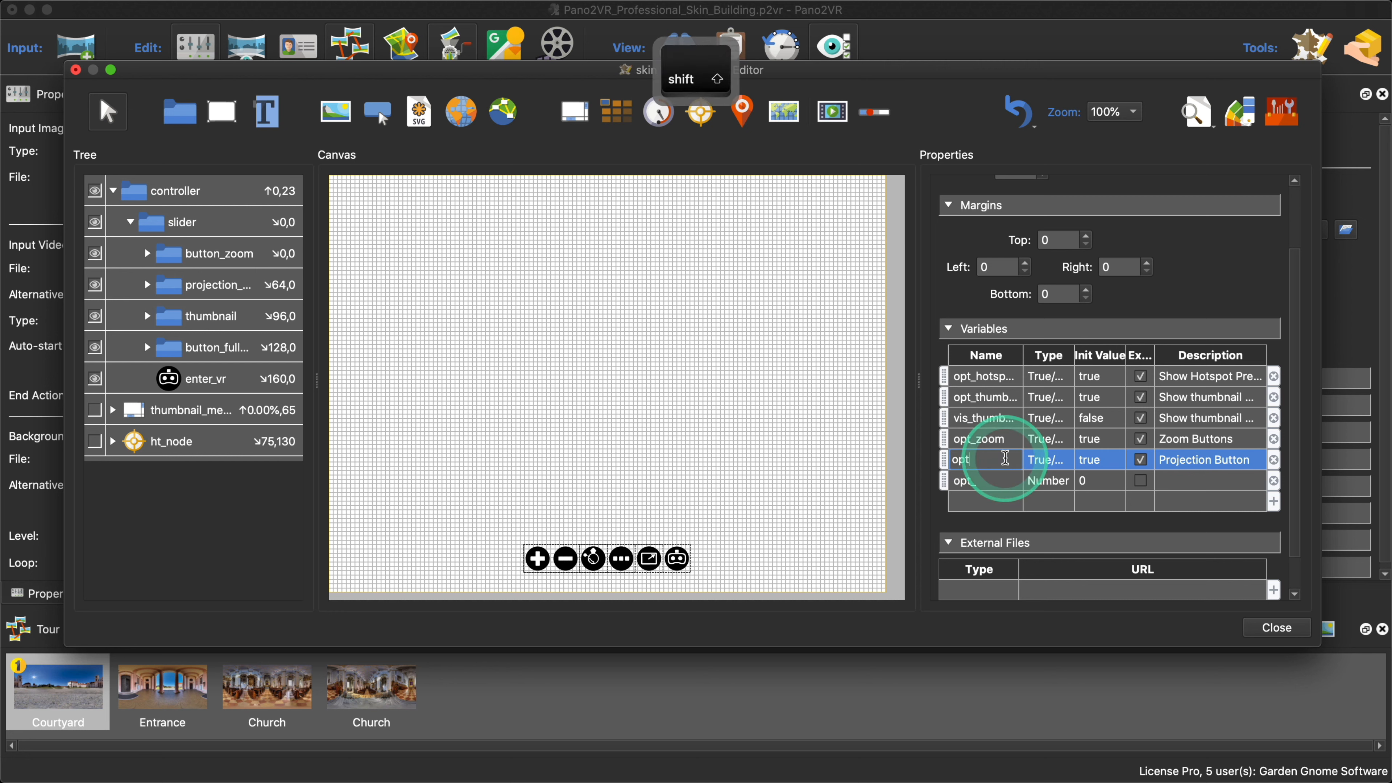
text(_proje)
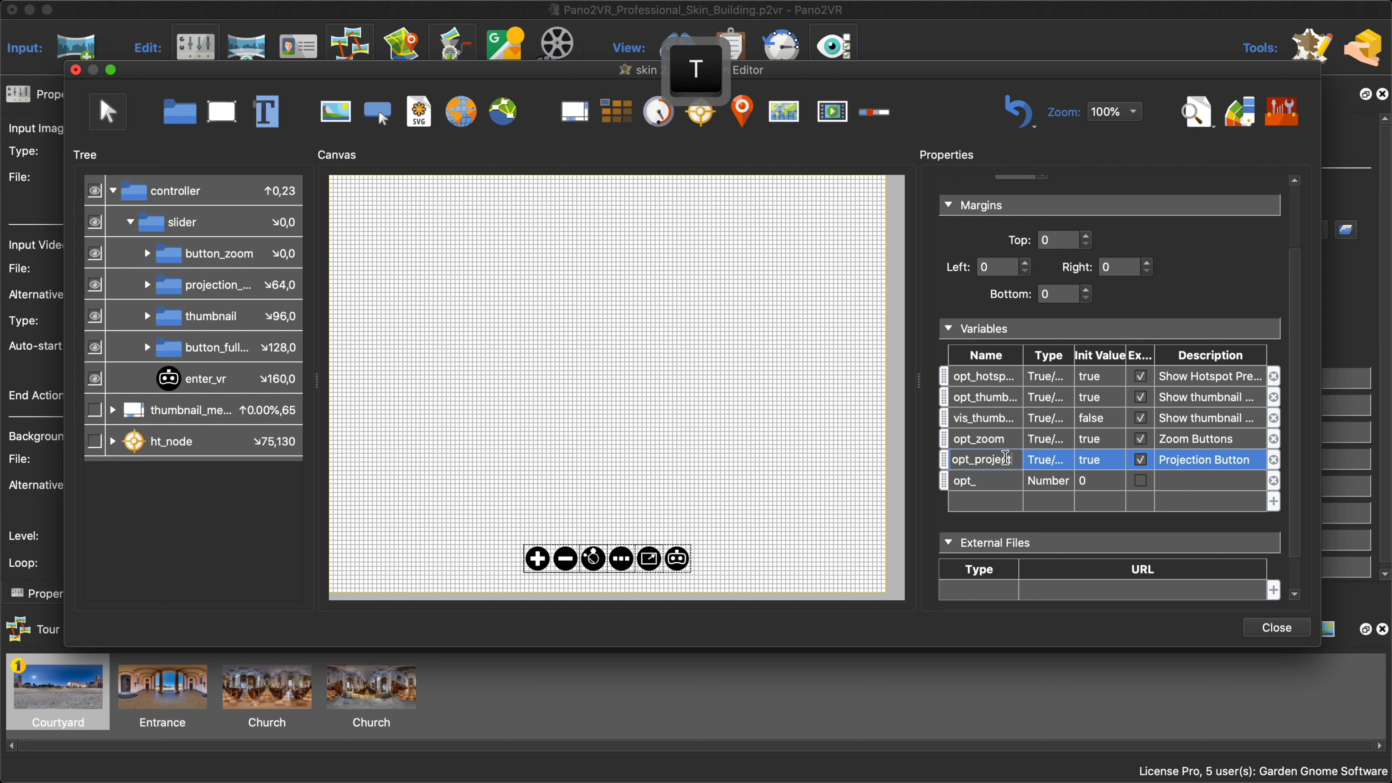
text(ction)
Step: Complete the name of the unfinished opt_ variable below opt_projection as "opt_thumbanil"
click(987, 482)
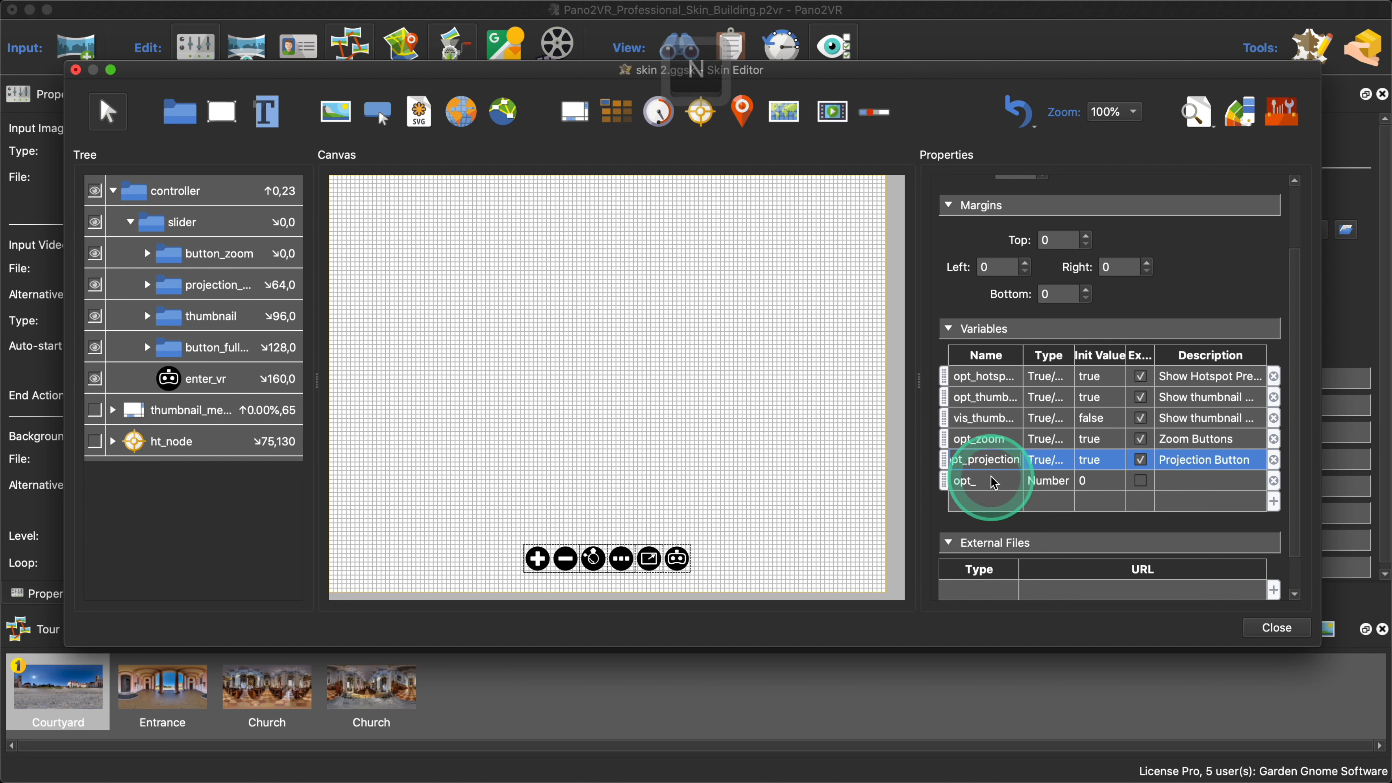
click(987, 481)
click(987, 481)
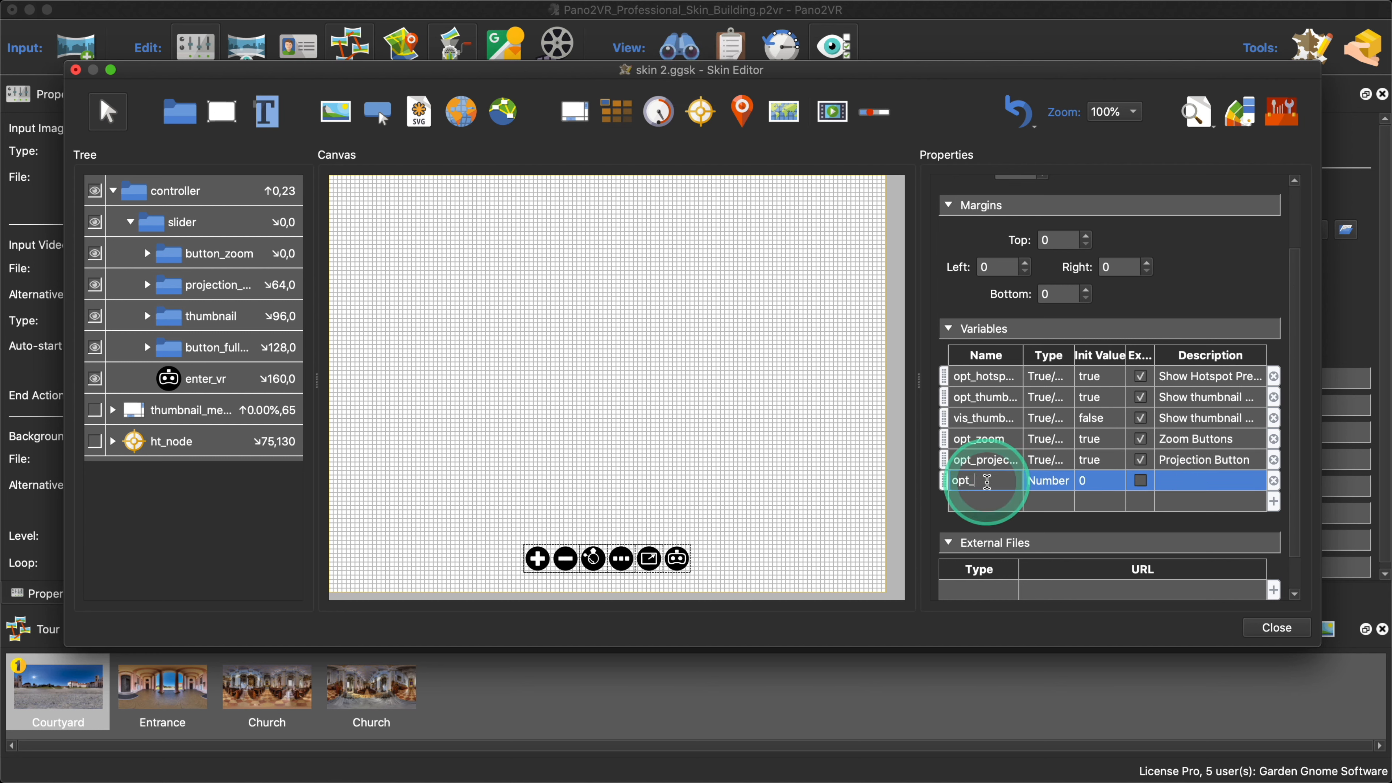
text(th)
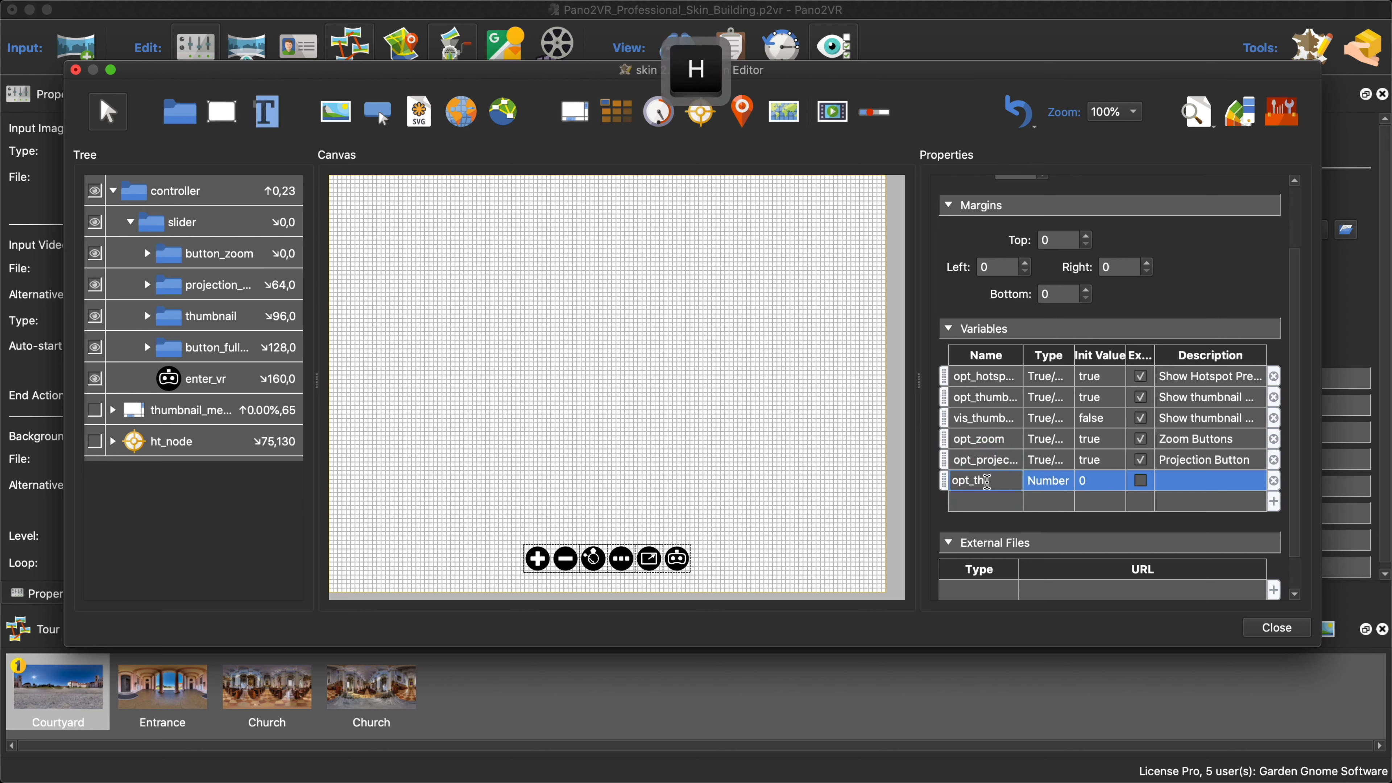
text(umbanil)
Step: Set the opt_thumbanil variable's type to True/False and tick its checkbox in the "Ex..." column
double_click(1056, 481)
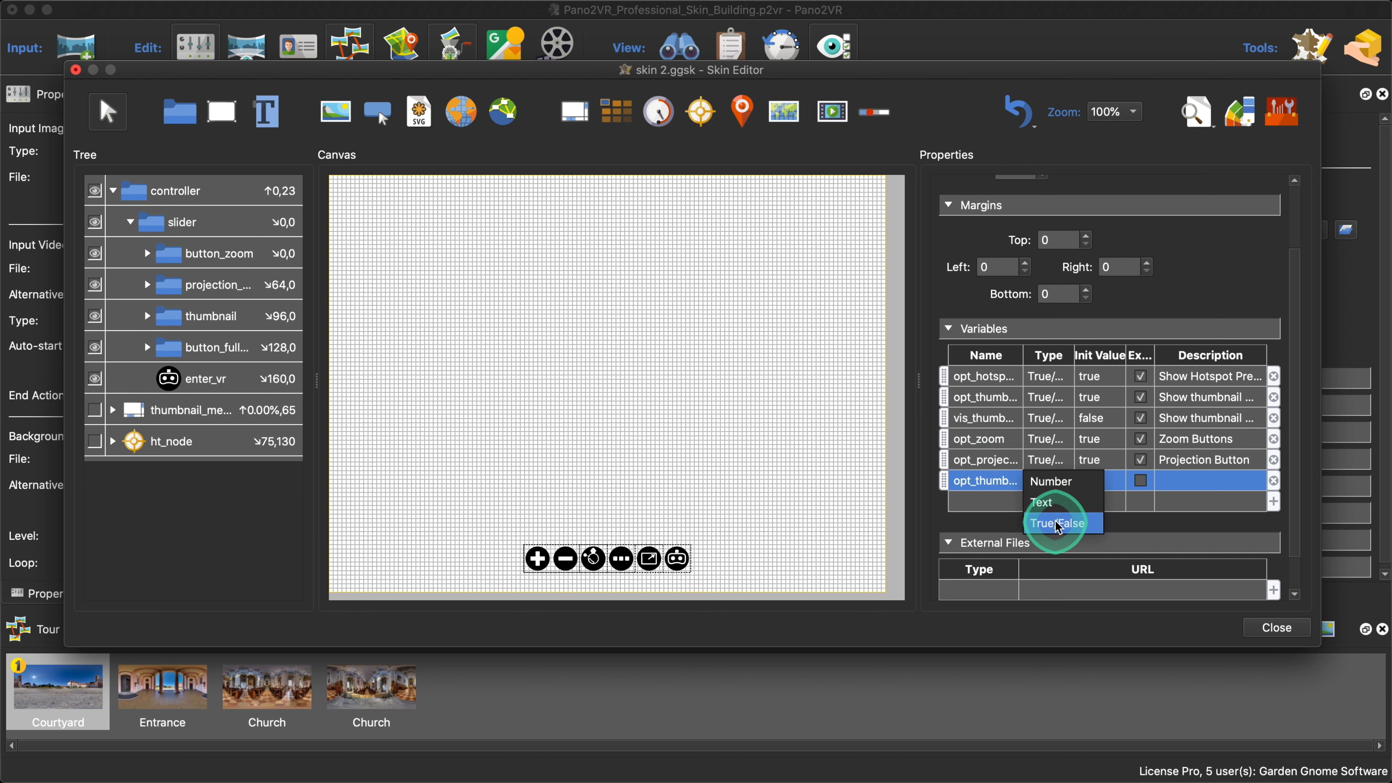
click(1058, 524)
click(1141, 481)
Step: Give the opt_thumbanil variable the description "Thumbnail Menu"
double_click(1166, 479)
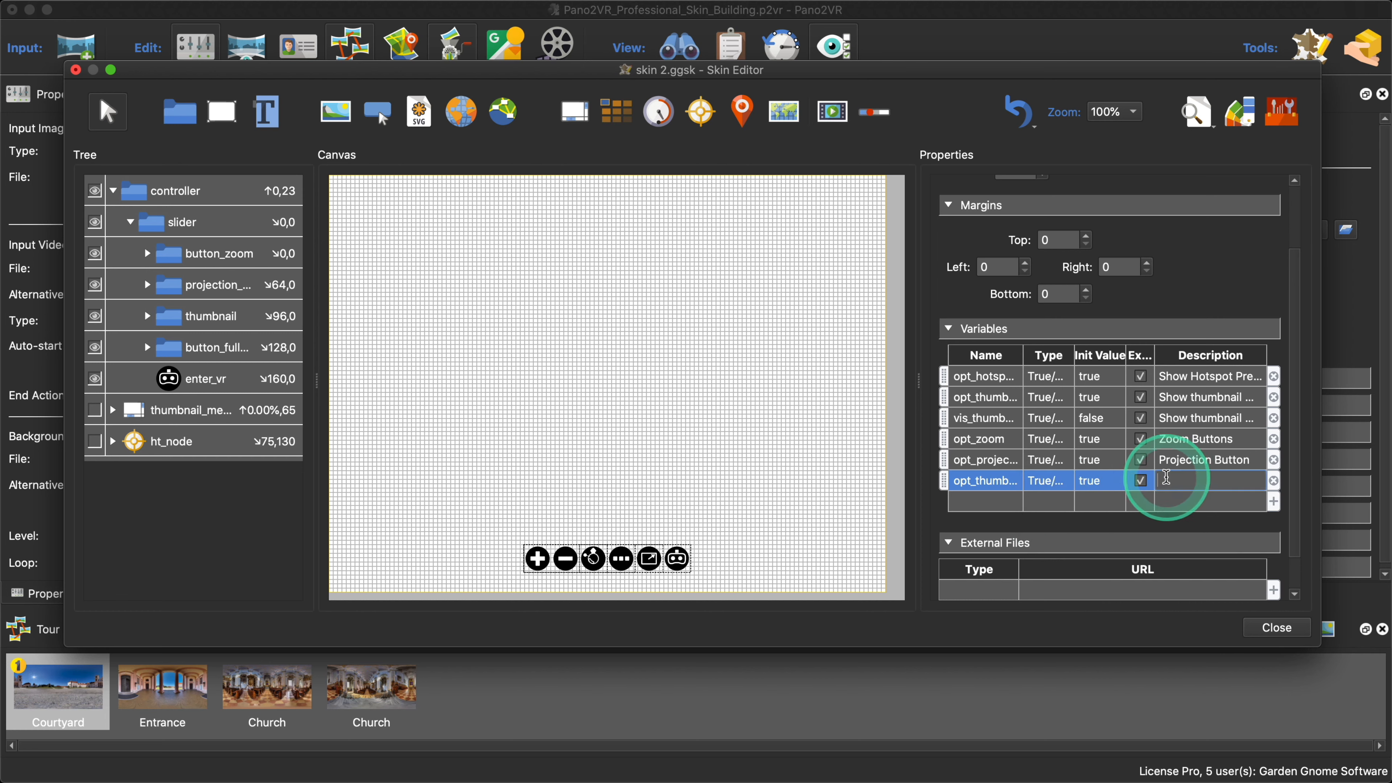
text(Thum)
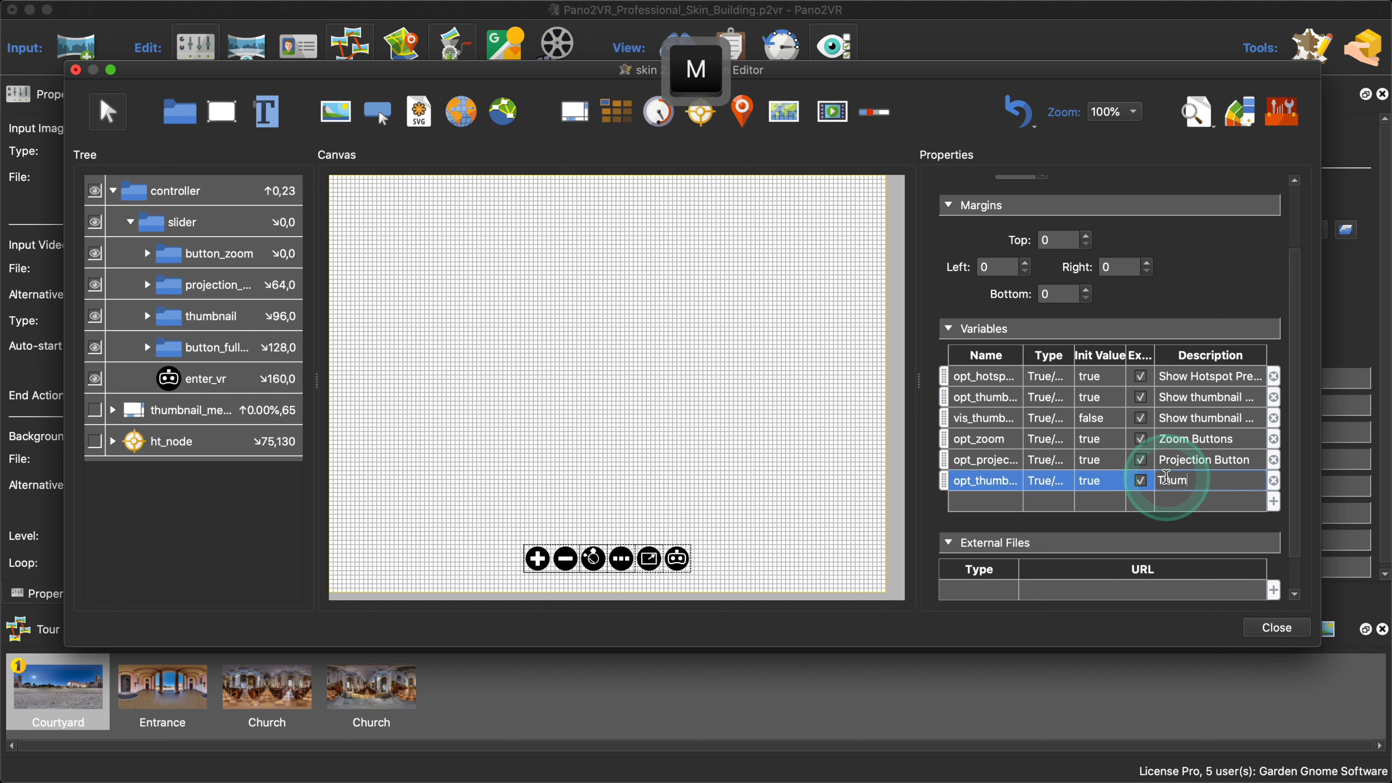
text(bnail )
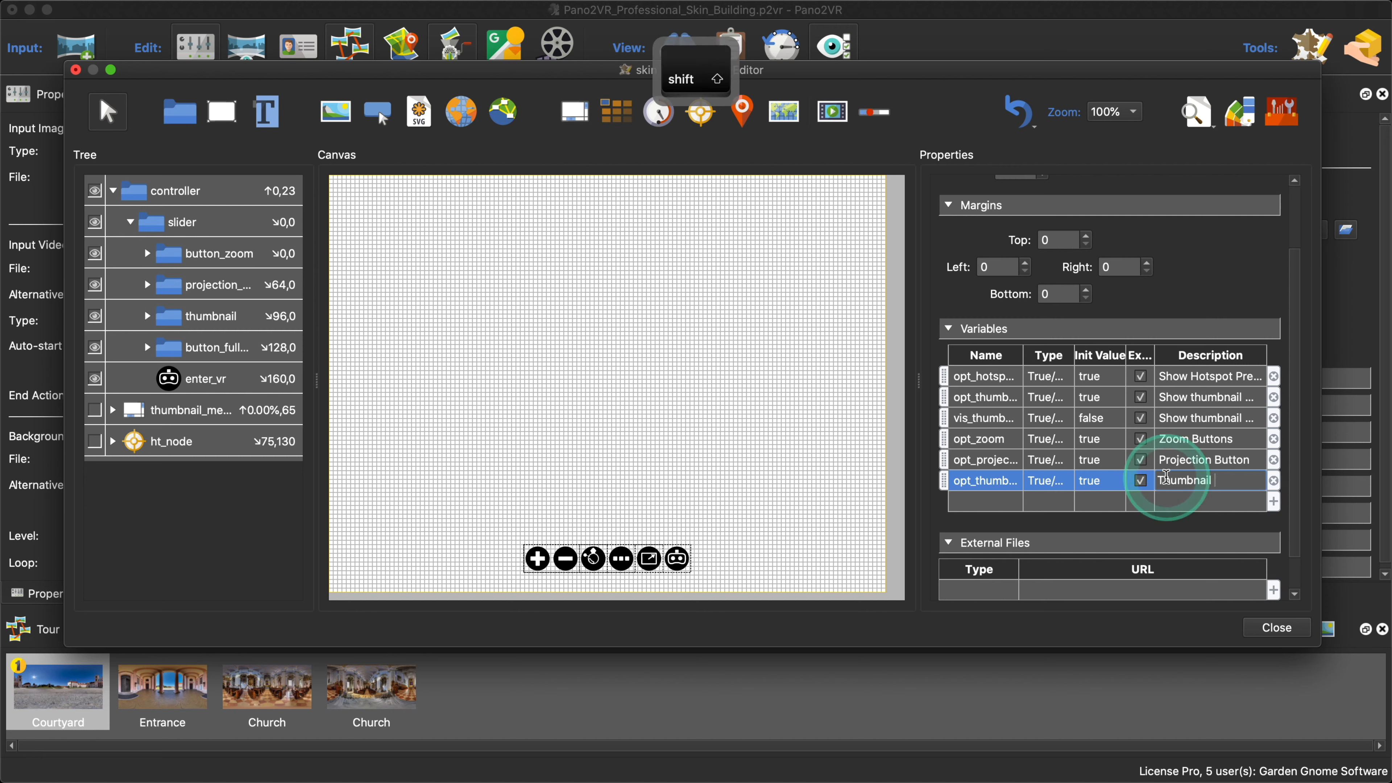
text(Menu)
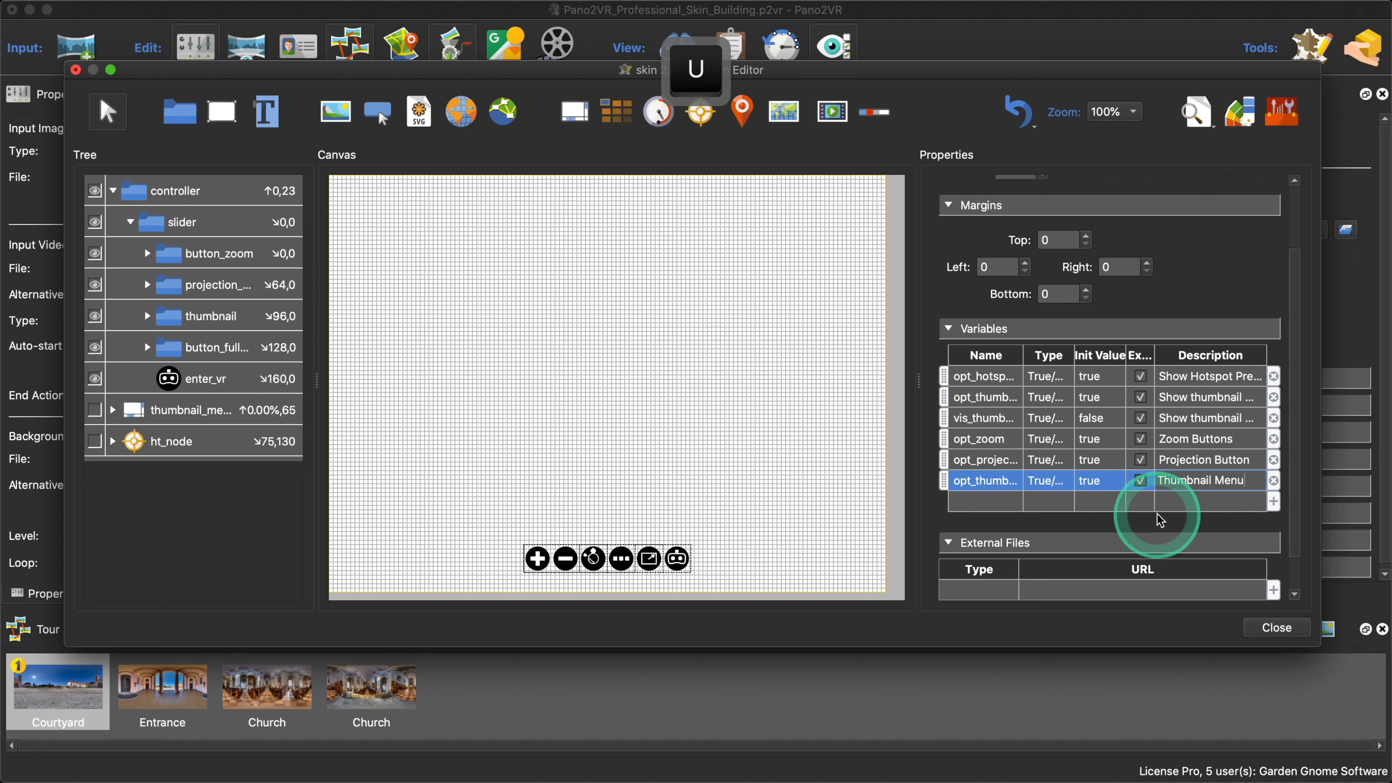
Step: Add another skin variable below the Thumbnail Menu variable and name it "opt_fullscreen"
click(998, 506)
double_click(993, 501)
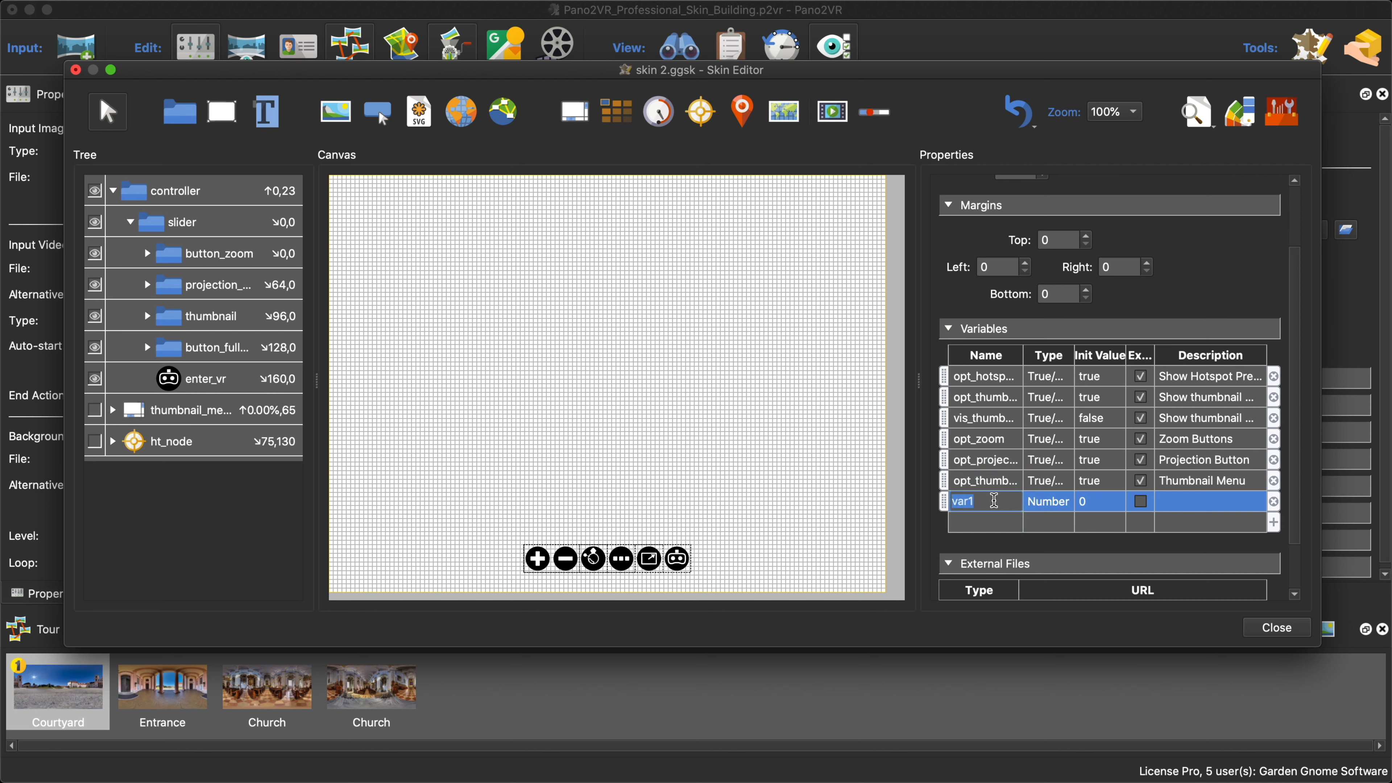
text(opt)
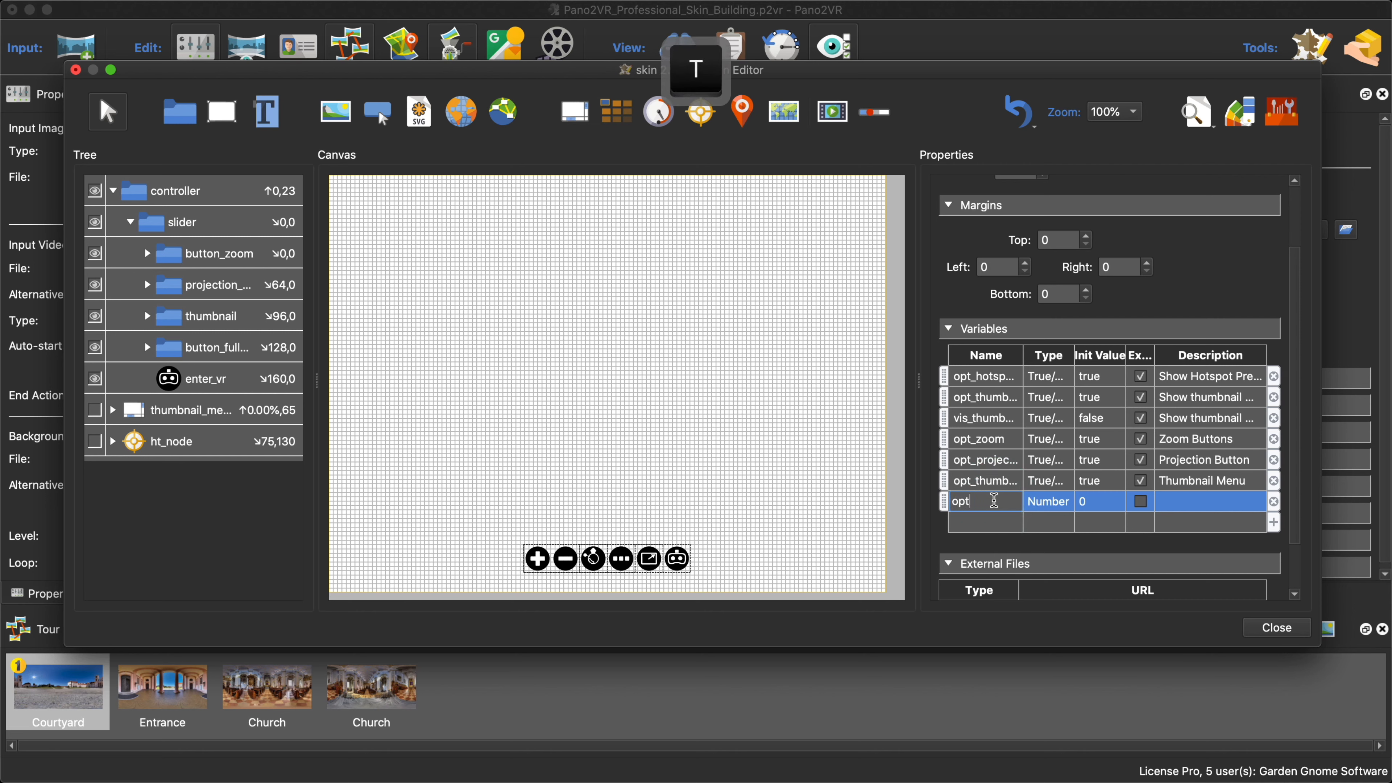
click(994, 502)
text(_)
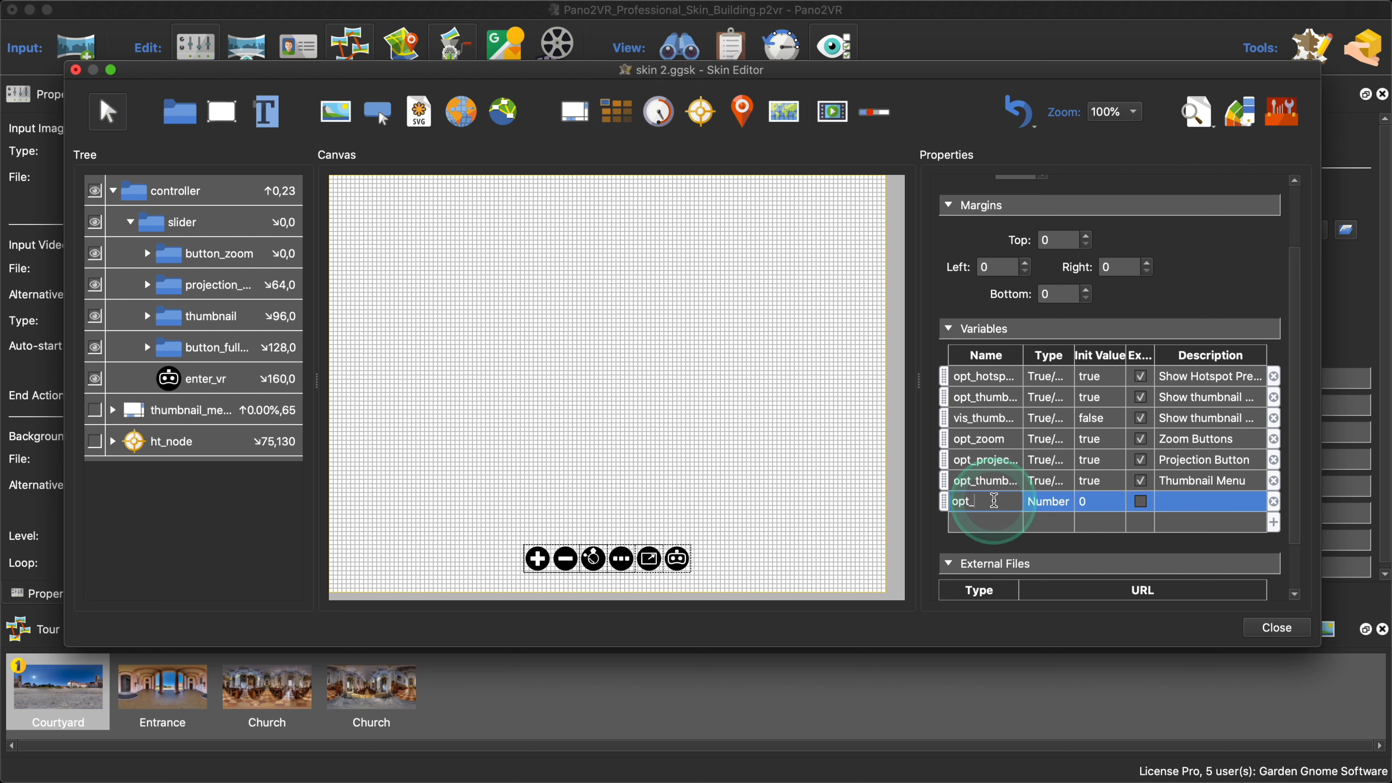
text(ful)
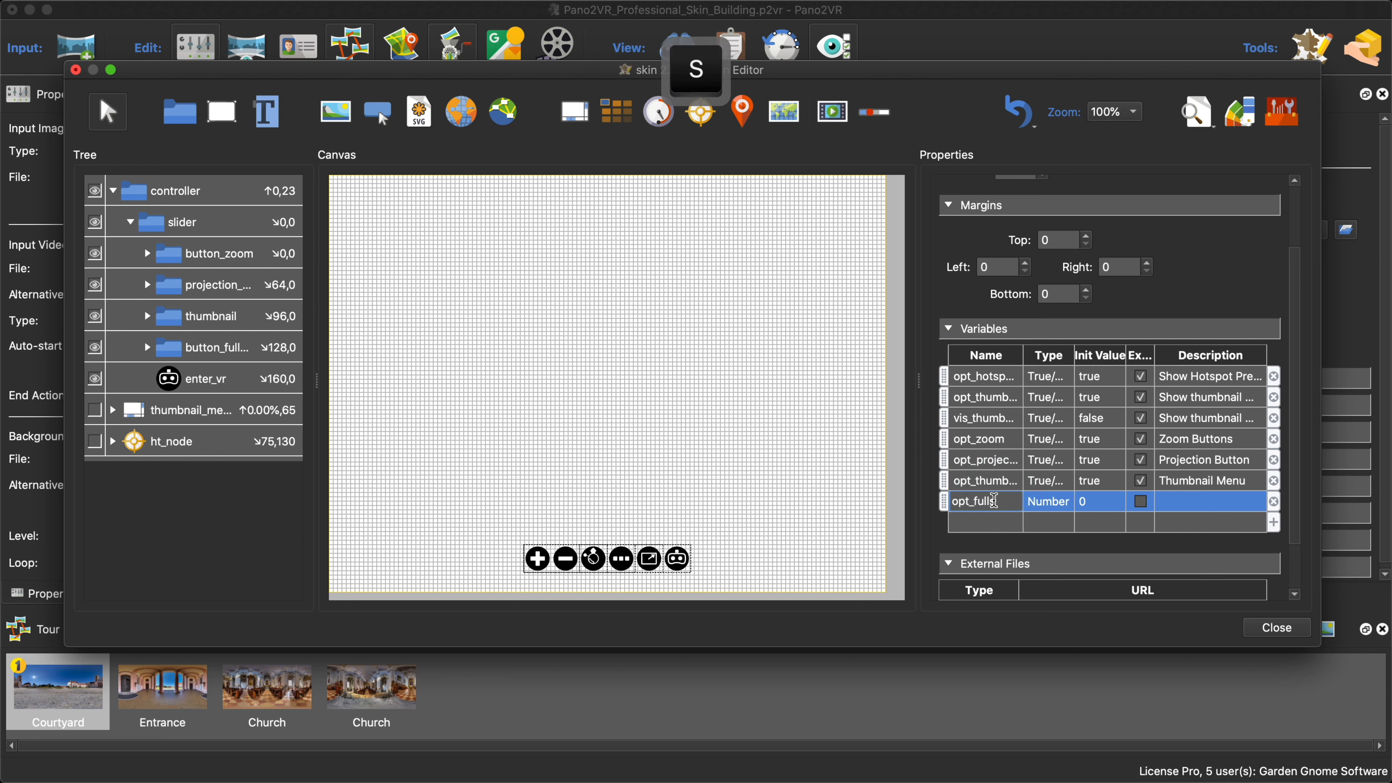
text(lscreen)
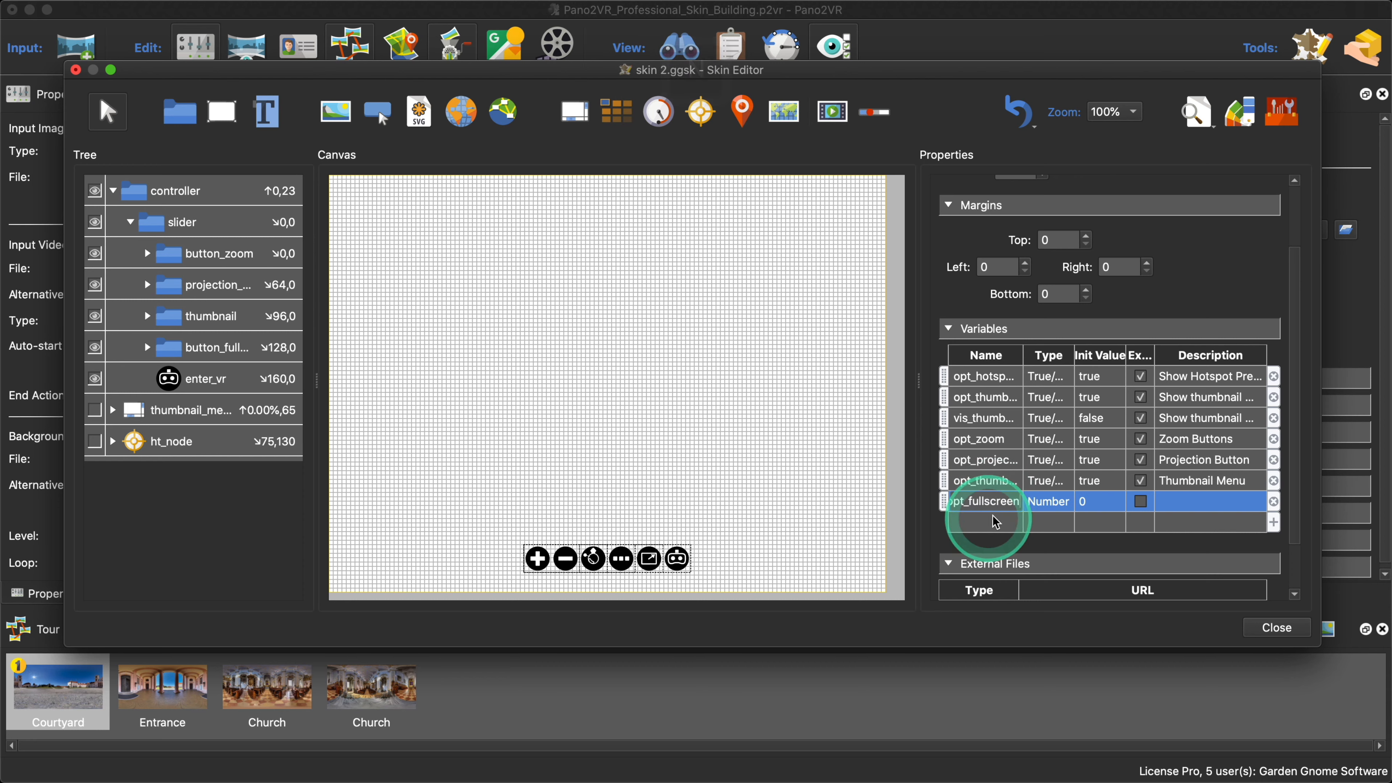
Step: Set the opt_fullscreen variable's type to True/False and tick its checkbox in the "Ex..." column
click(1048, 501)
click(1050, 502)
click(1058, 545)
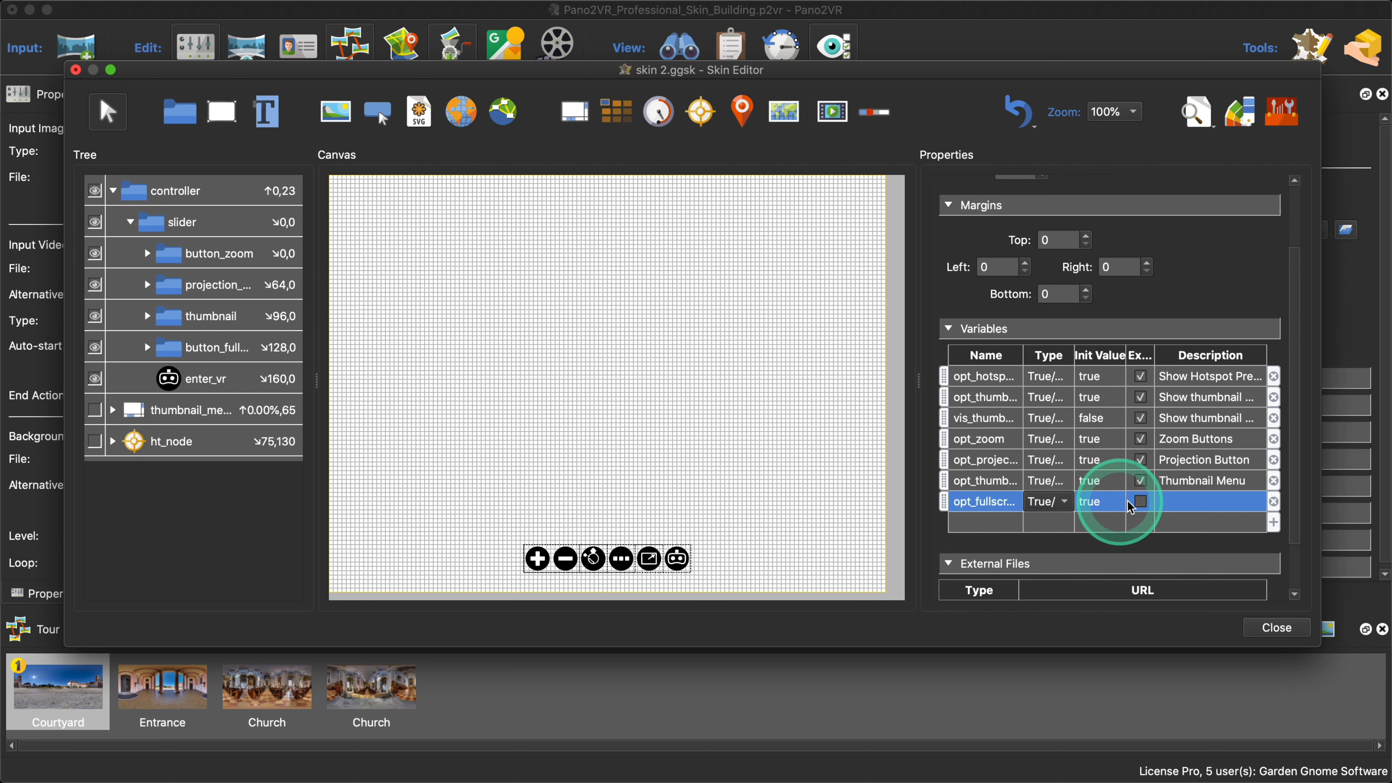
click(1141, 502)
Step: Give the opt_fullscreen variable the description "Fullscreen Button"
click(1172, 499)
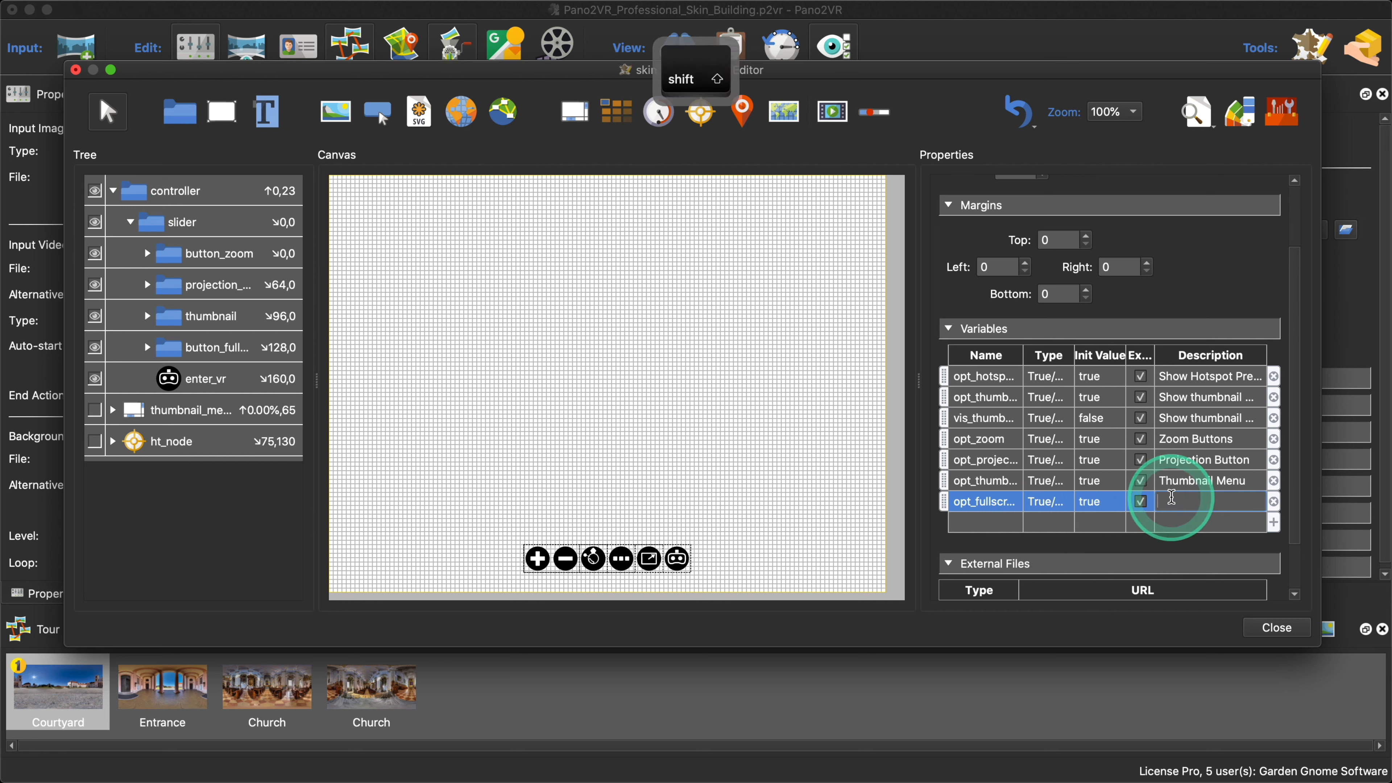
text(Fulls)
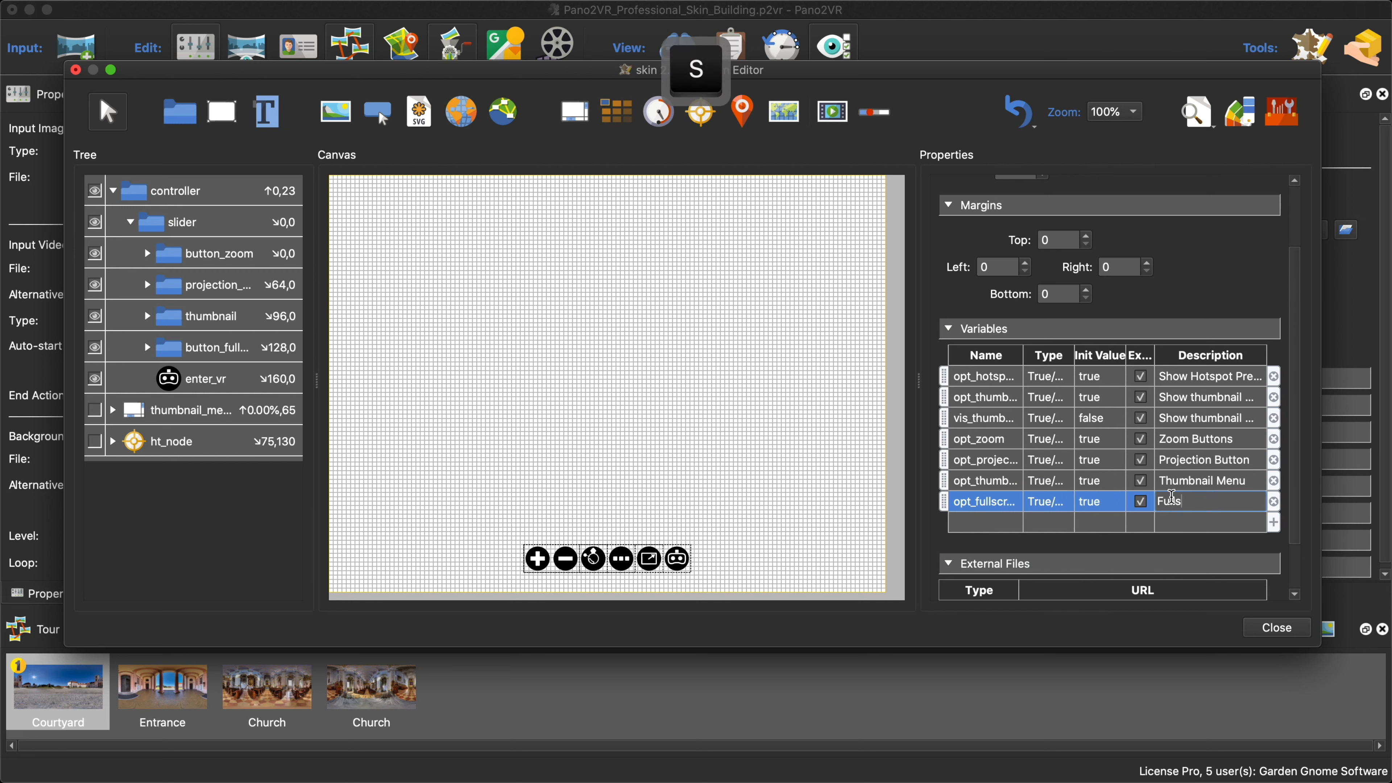
text(creen B)
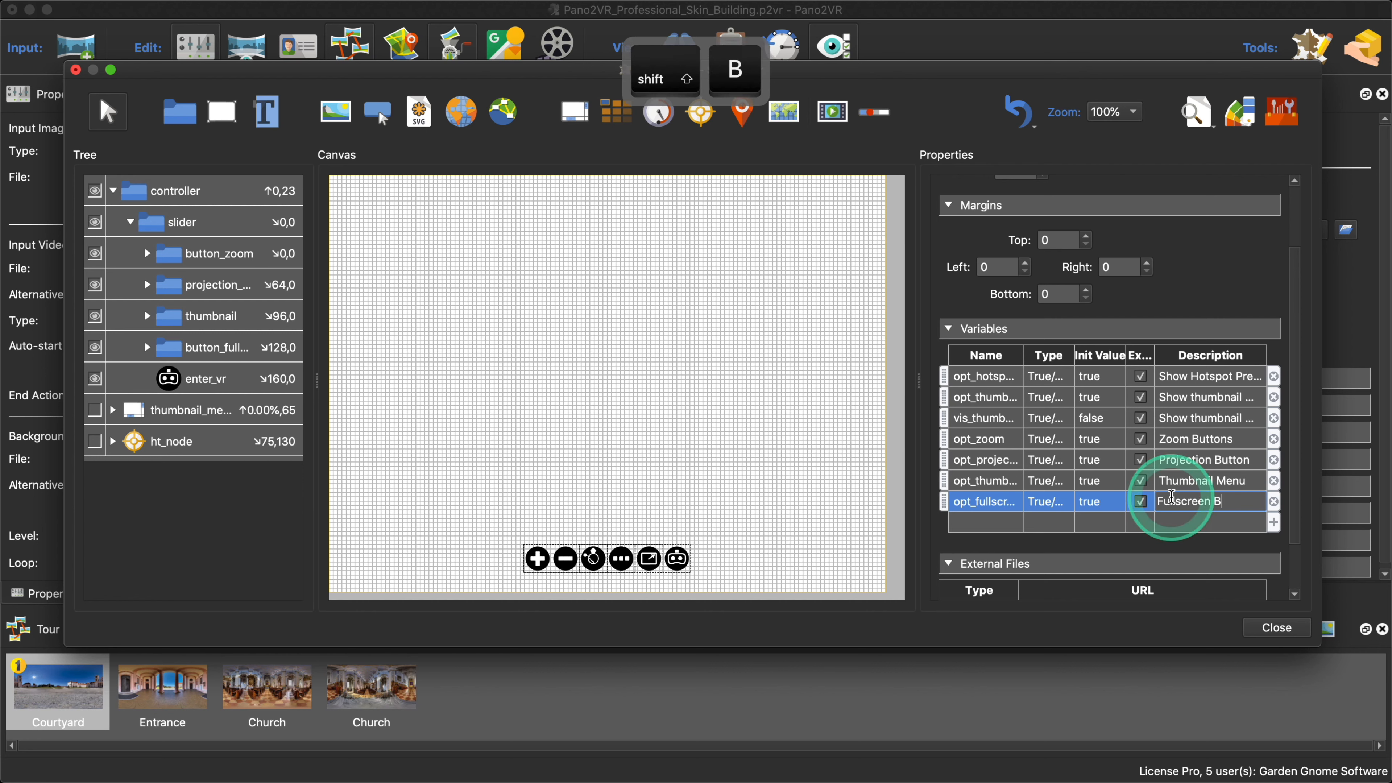
text(utton)
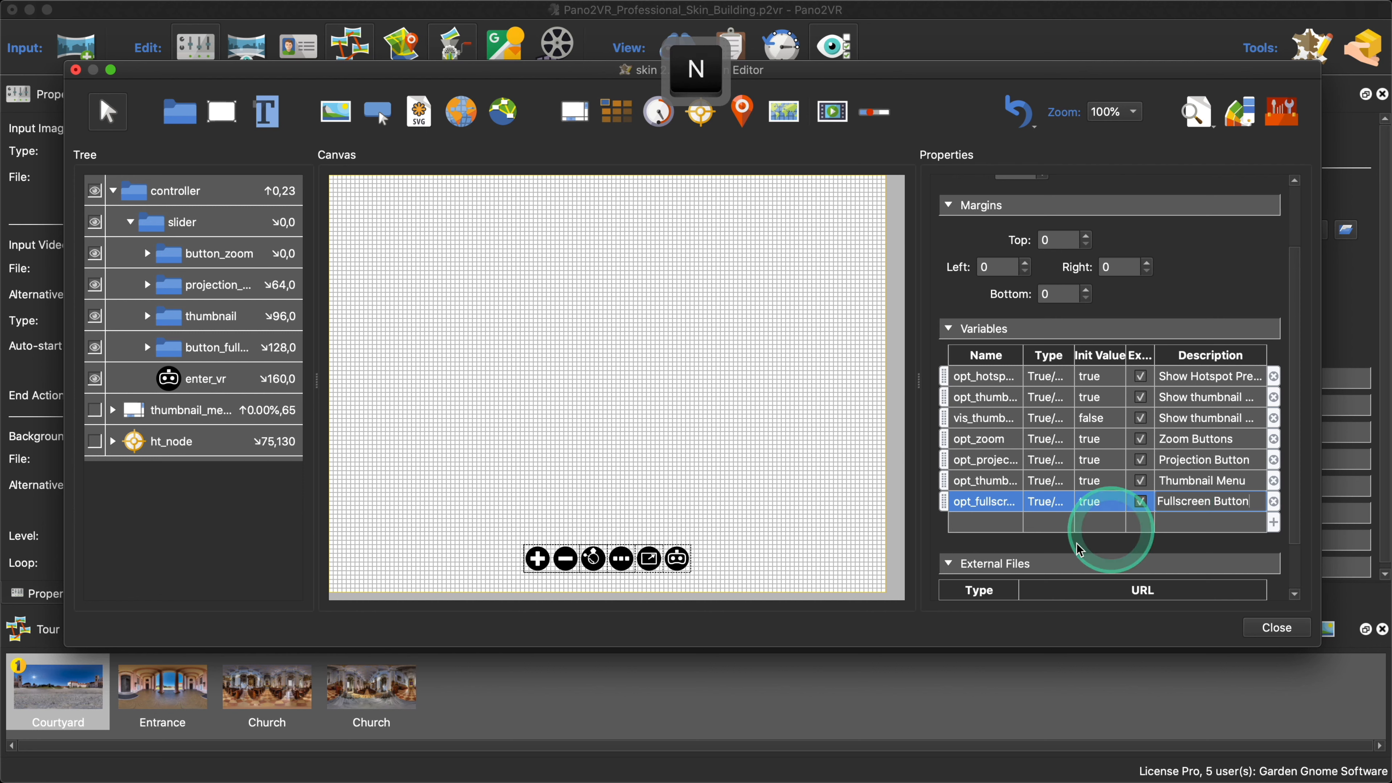
Step: Add another skin variable below opt_fullscreen and name it "opt_vr"
double_click(987, 521)
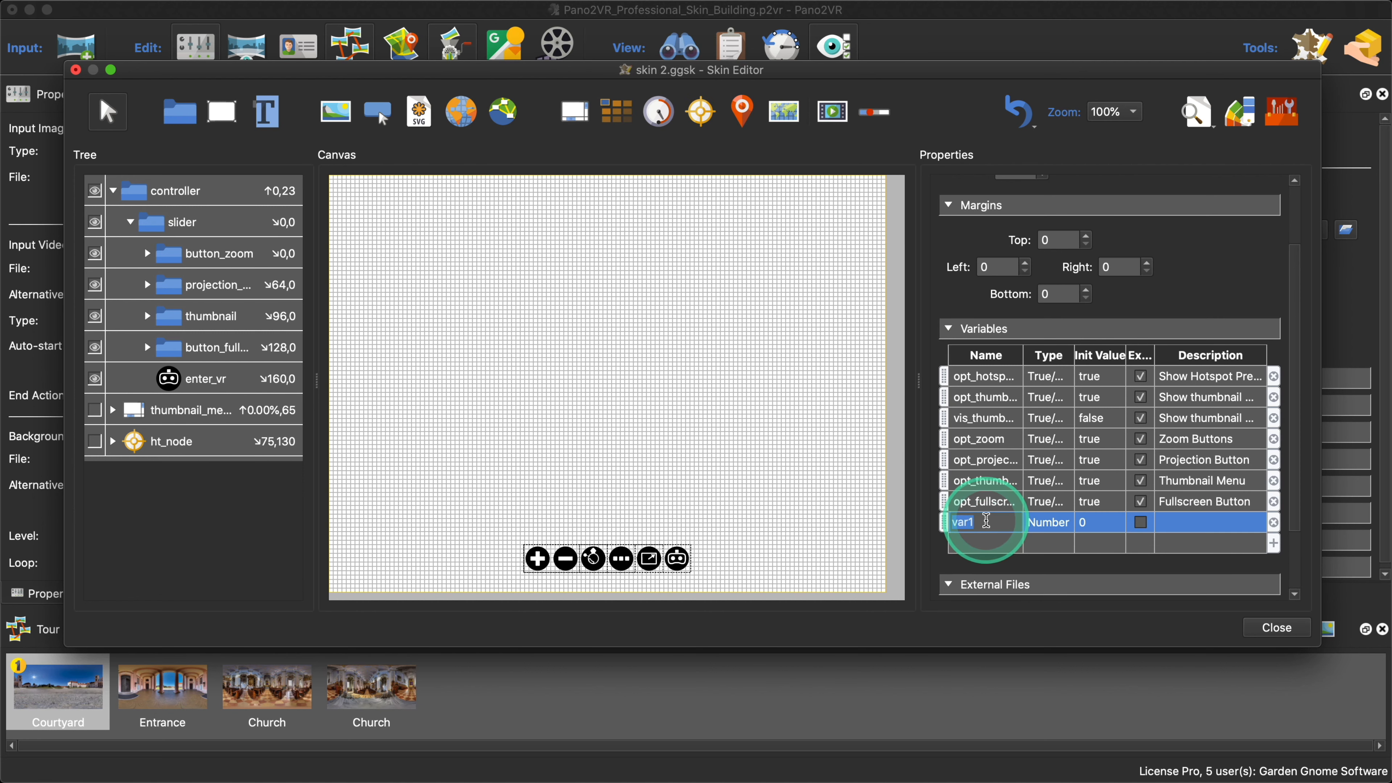
text(opt_)
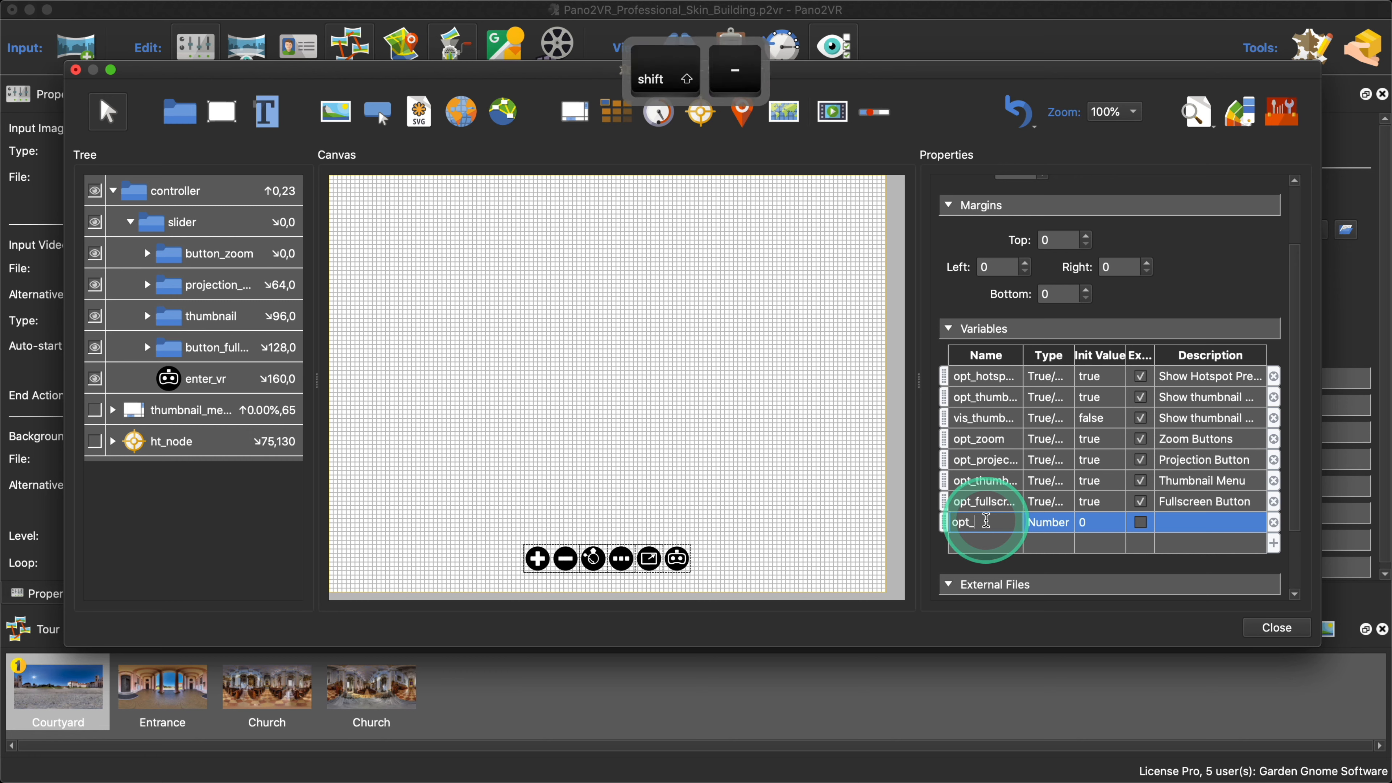
text(vr)
Step: Set the opt_vr variable's type to True/False and tick its checkbox in the "Ex..." column
double_click(1048, 522)
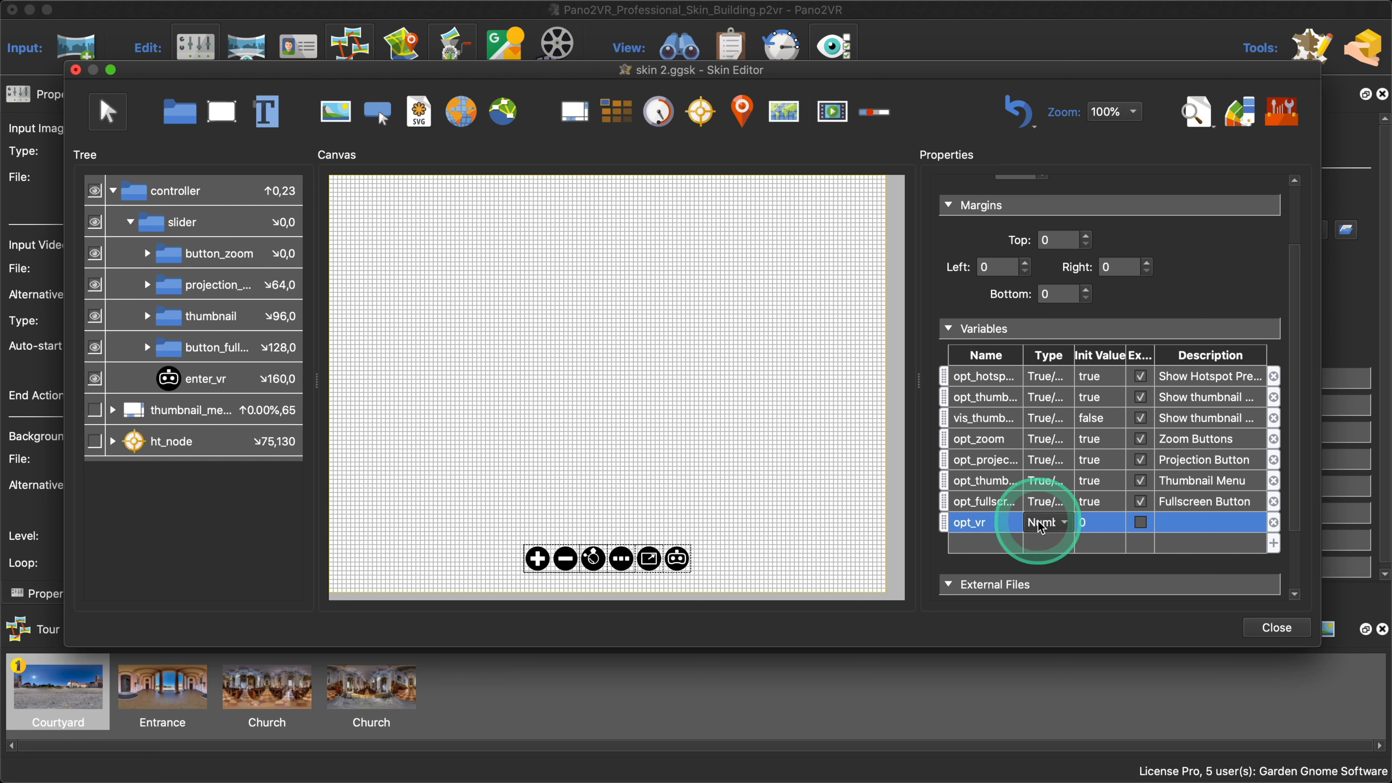
click(1048, 522)
click(1056, 565)
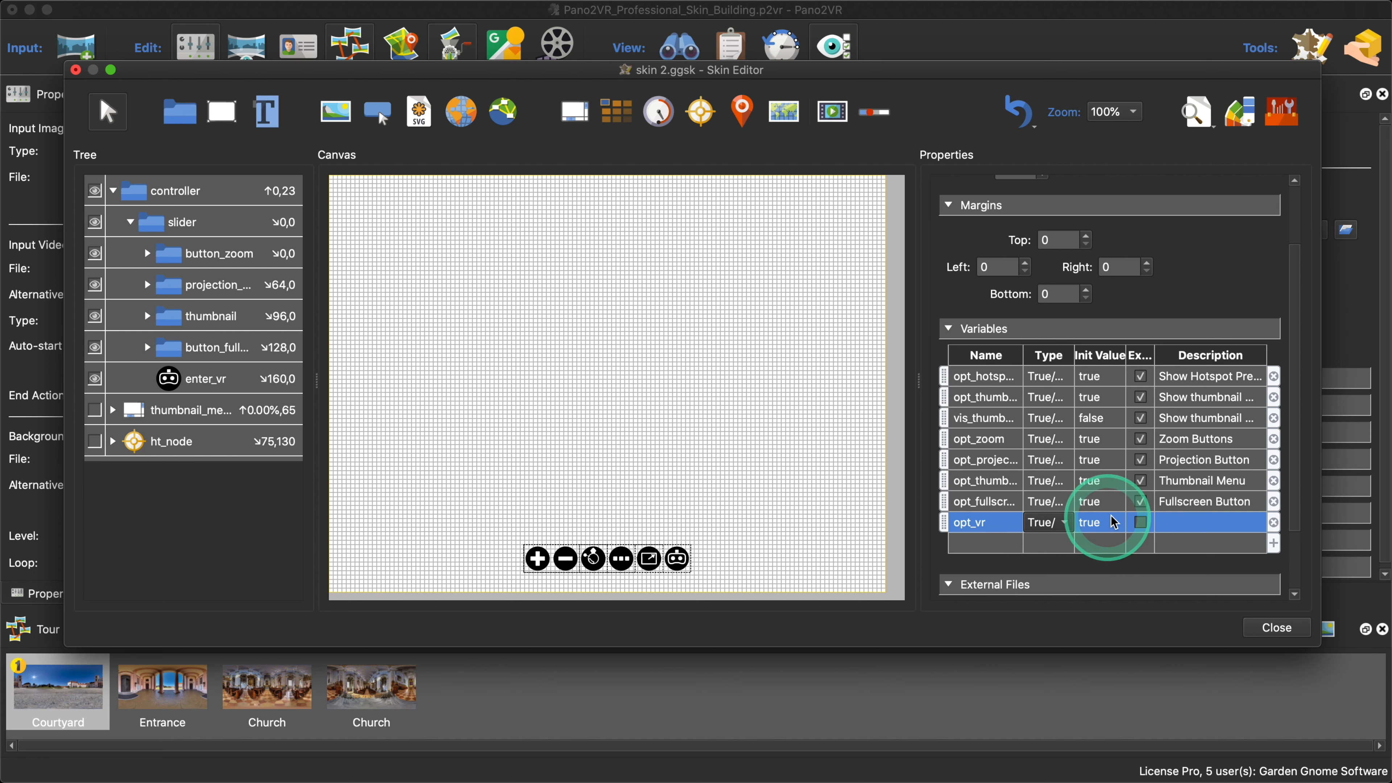
click(1141, 522)
Step: Give the opt_vr variable the description "VR Button" and commit the entry
double_click(1193, 526)
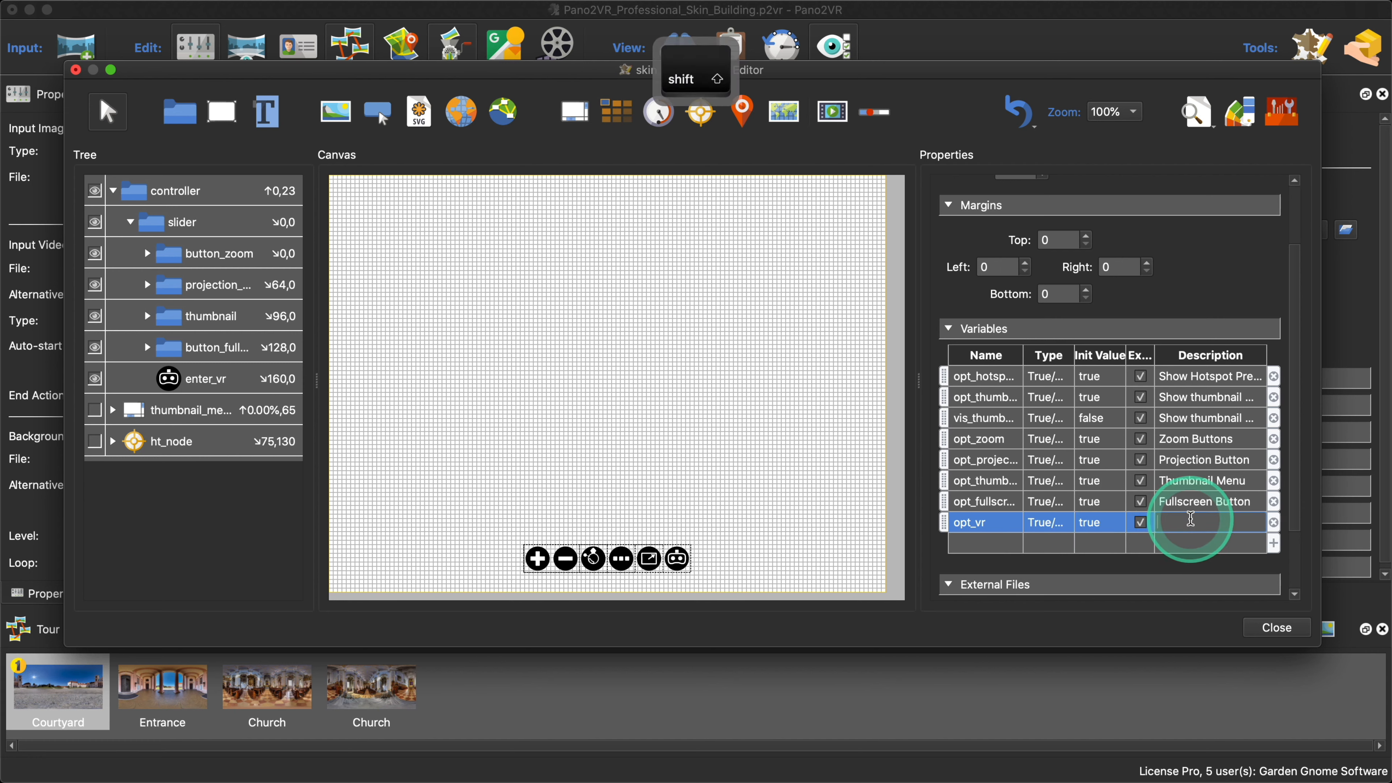
text(VR Butt)
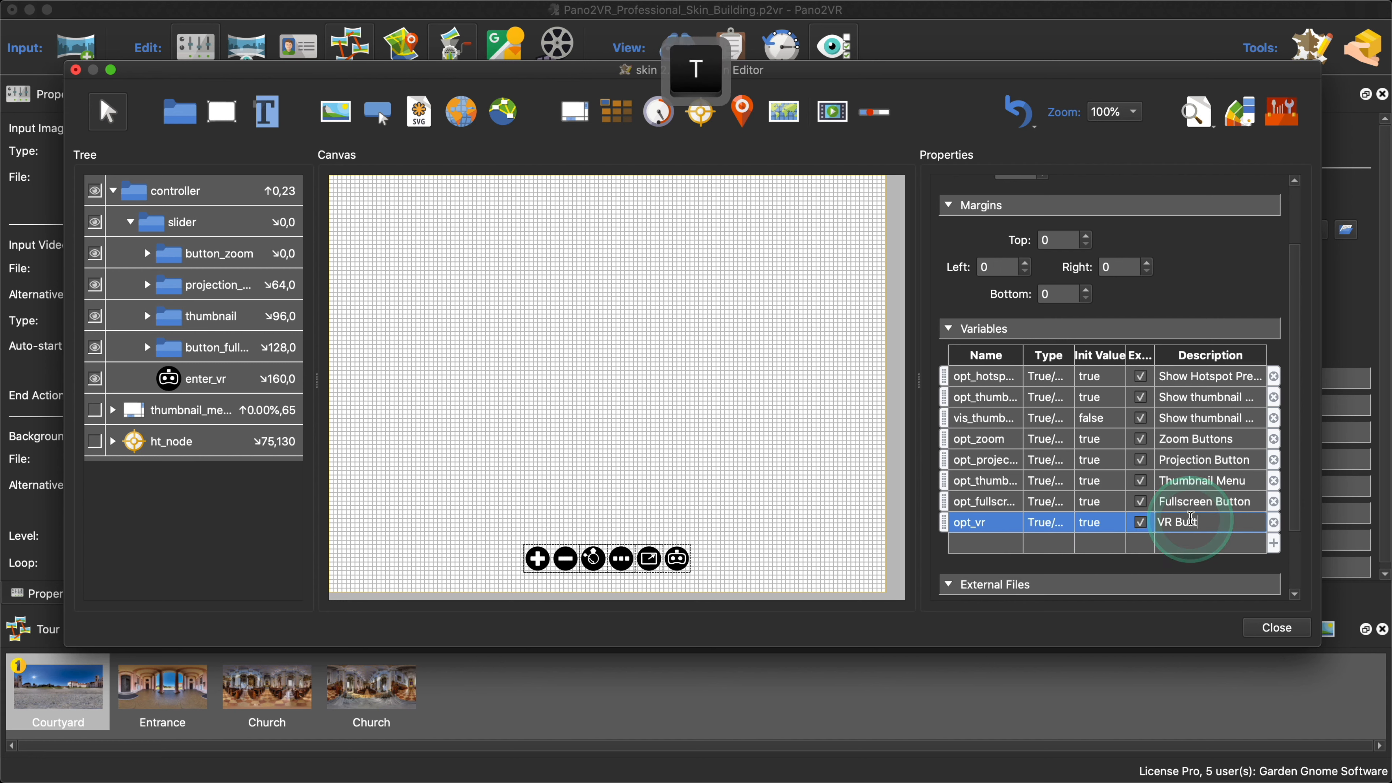
text(on)
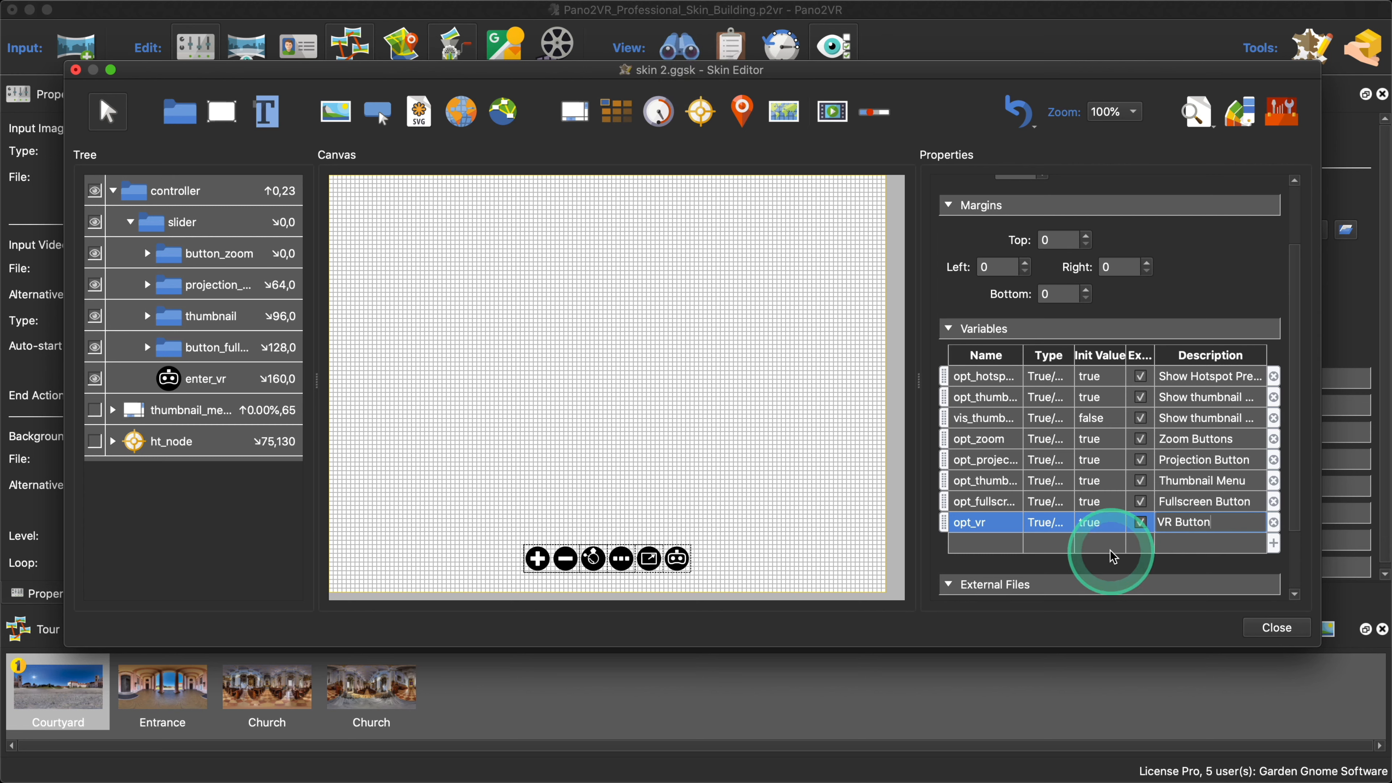
click(1111, 550)
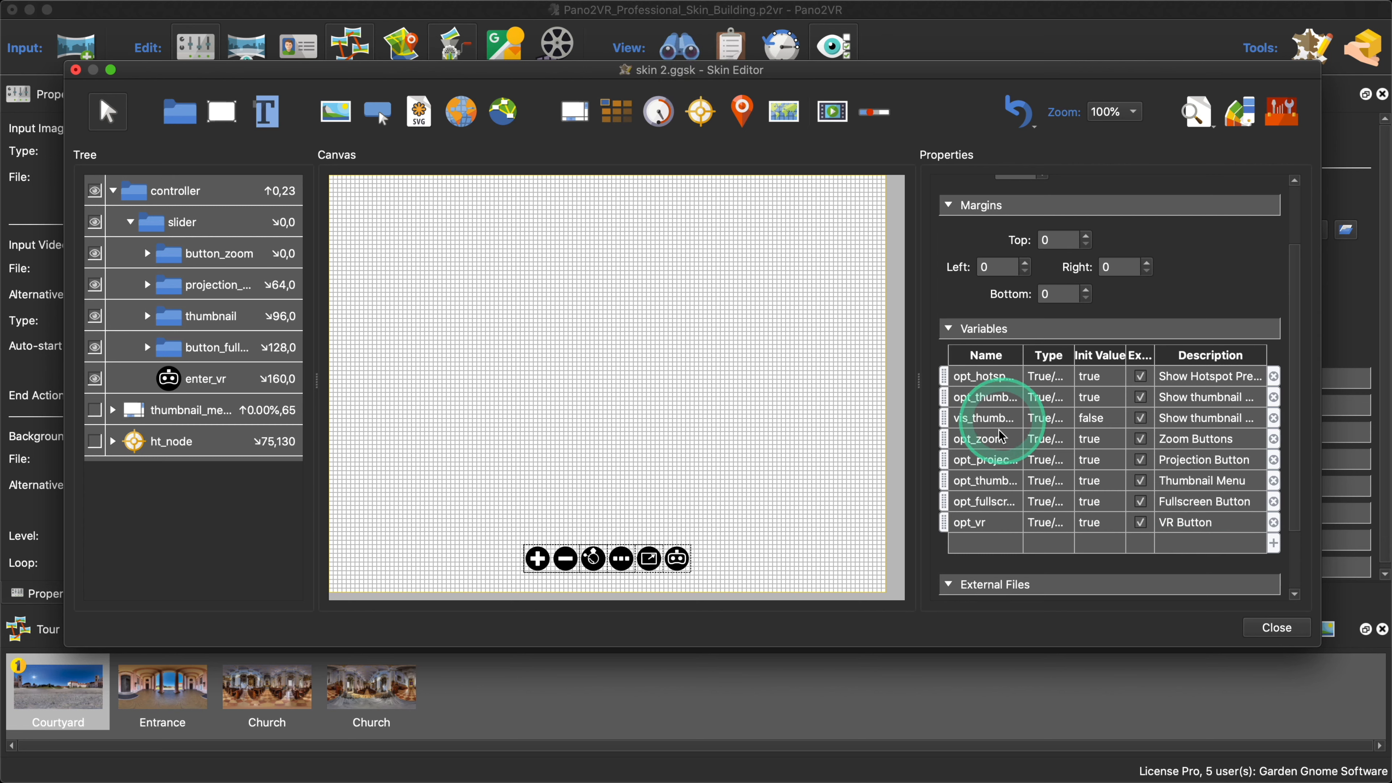
scroll(1029, 505, up, 1)
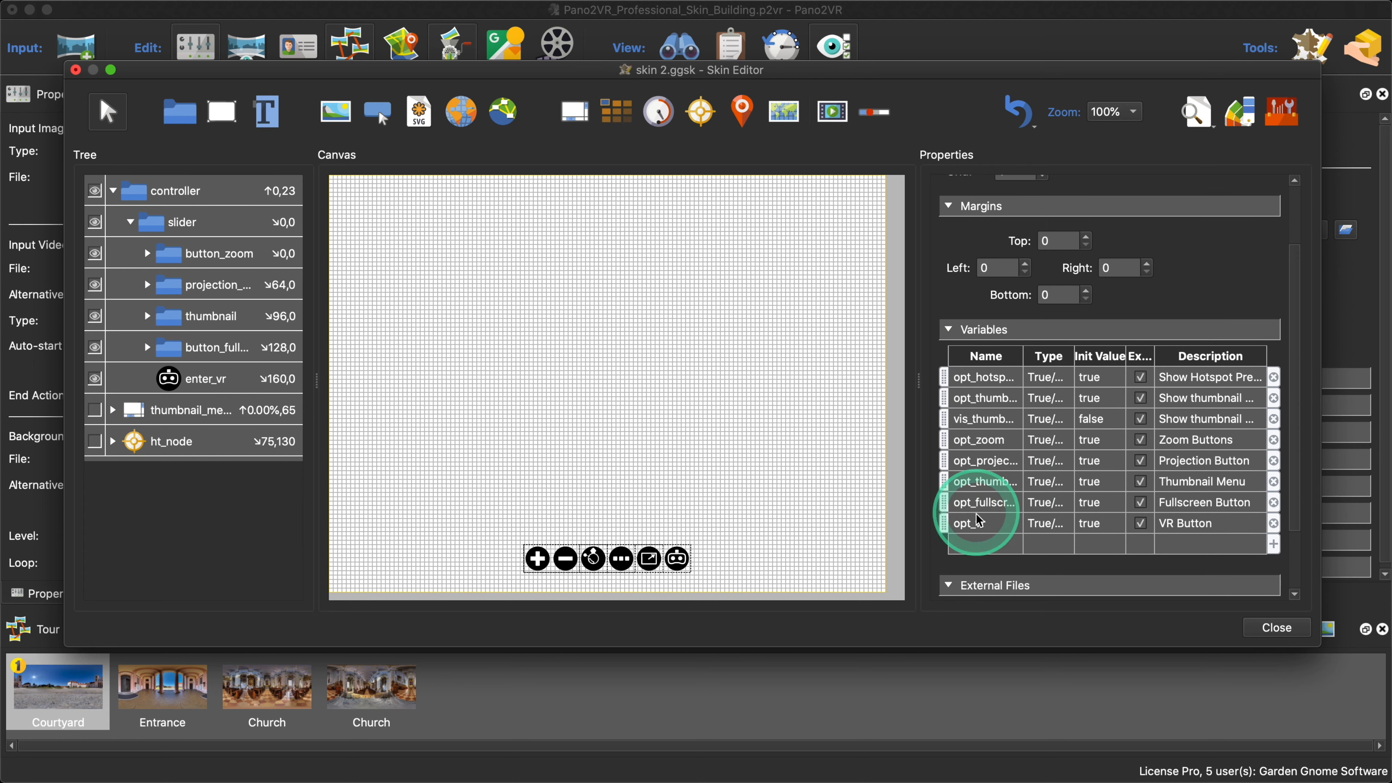
Step: Close the skin editor and check the new button options in the skin configuration of skin 2
click(1278, 628)
click(792, 373)
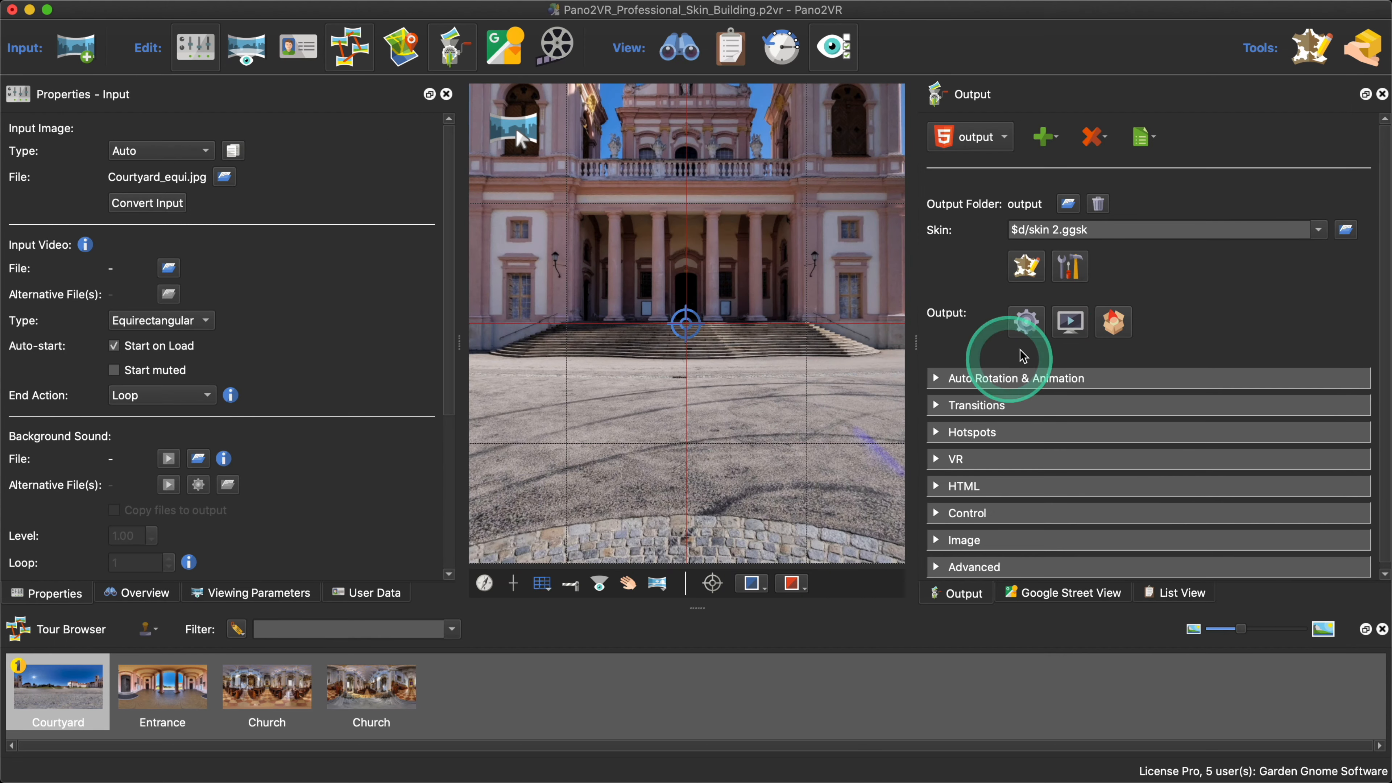
click(1074, 267)
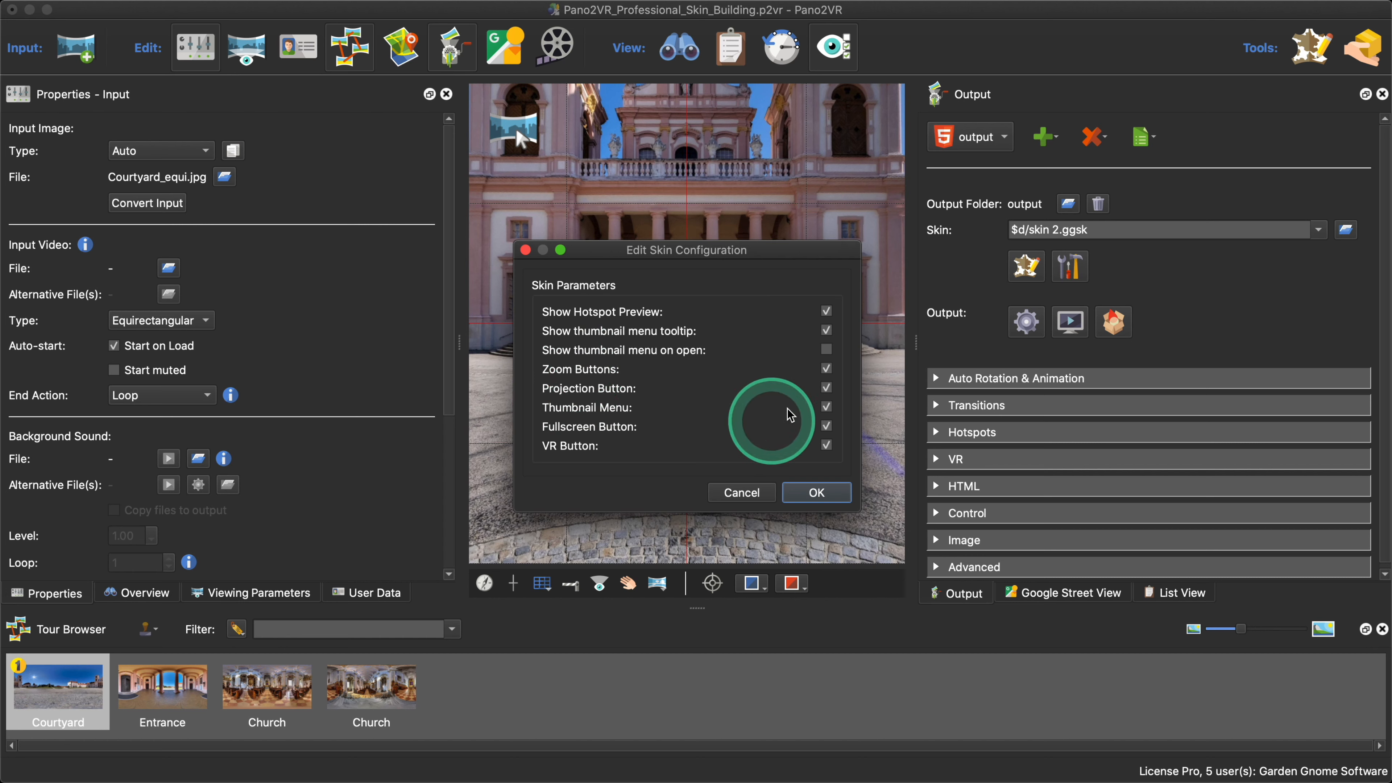
click(826, 445)
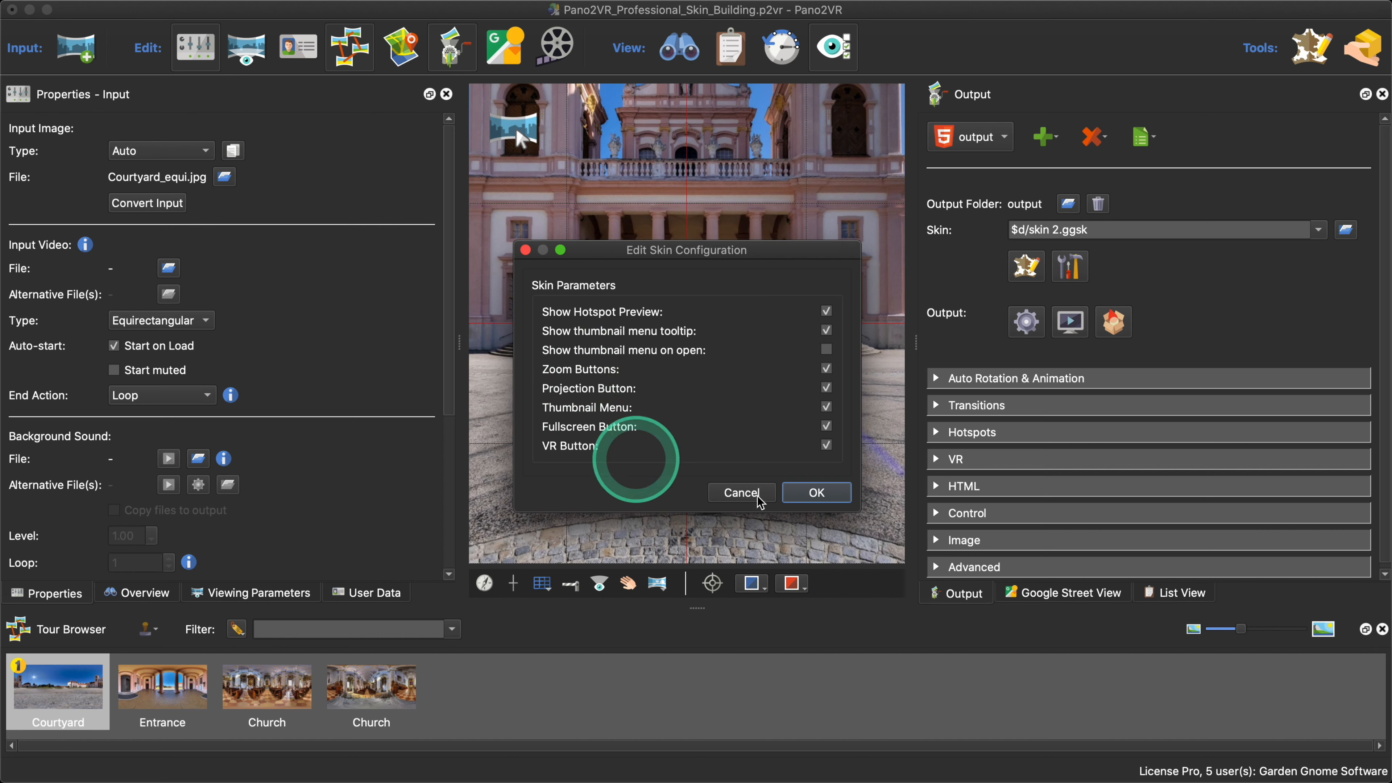
click(817, 492)
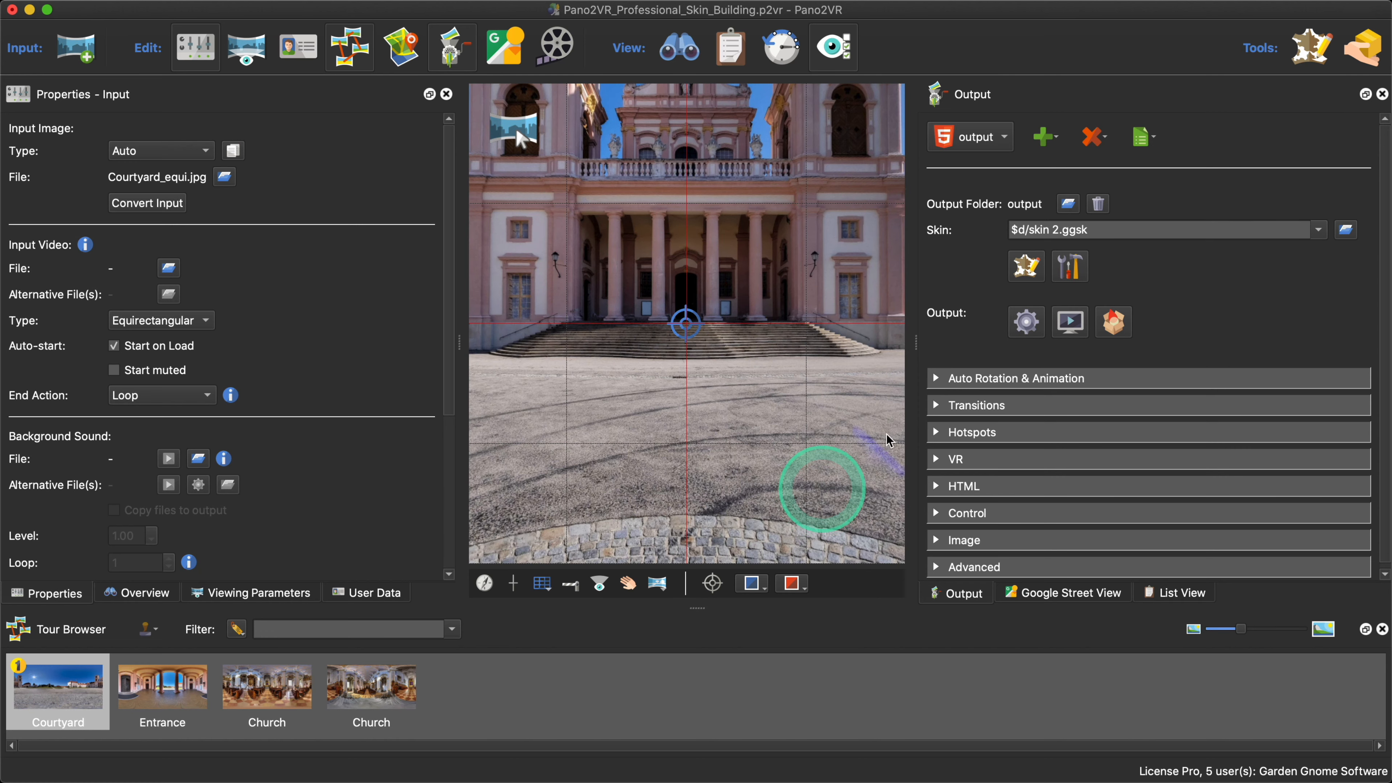
Step: In the skin editor, extend the enter_vr button's visibility logic so it also requires *opt_vr = true, combined with And
click(1027, 267)
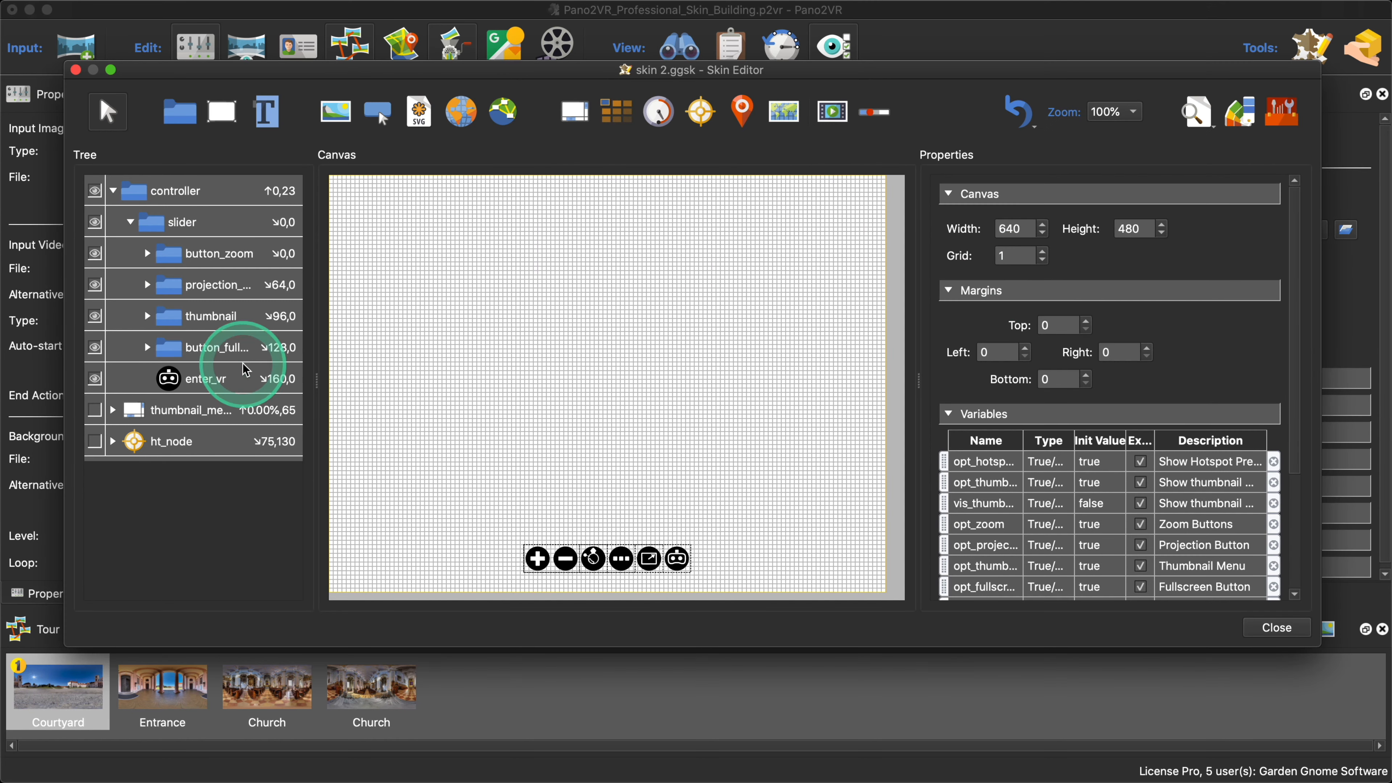
click(224, 386)
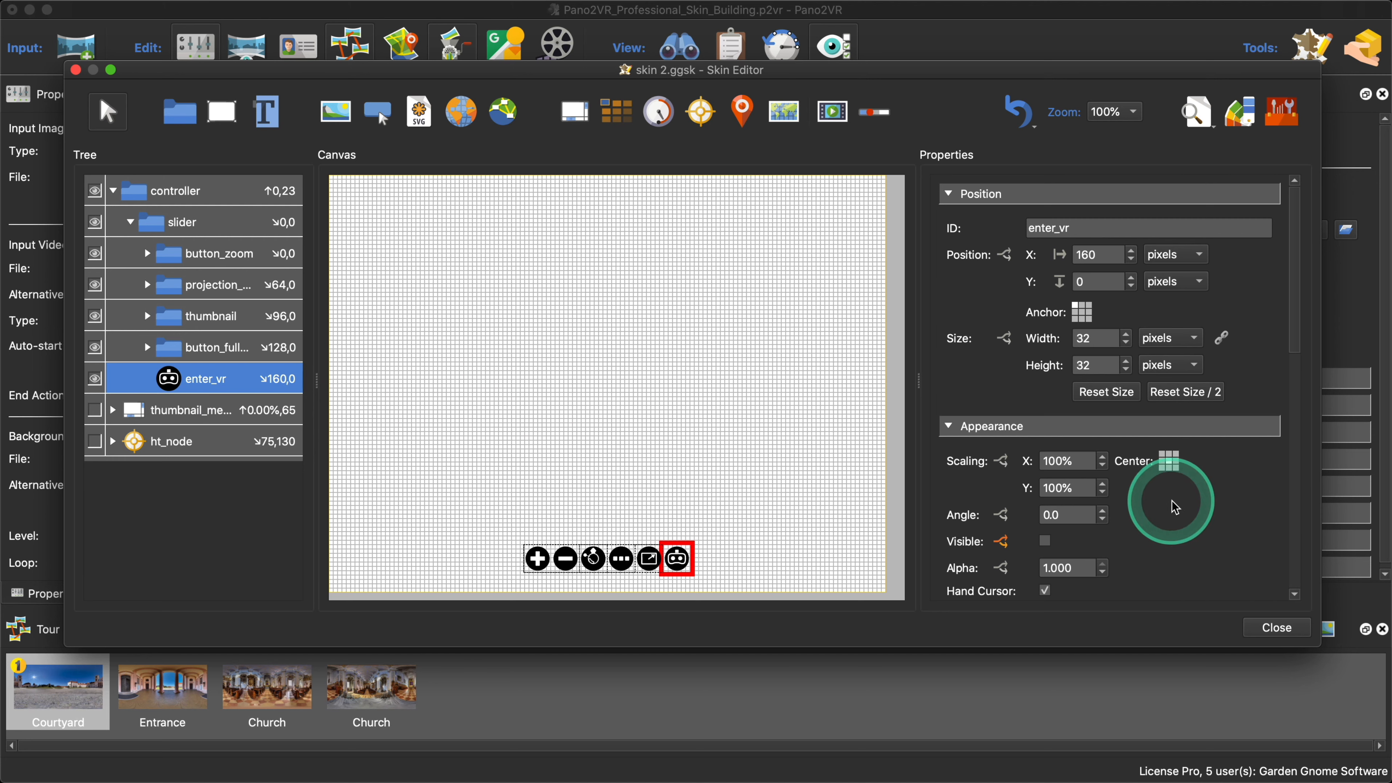
scroll(1163, 482, down, 5)
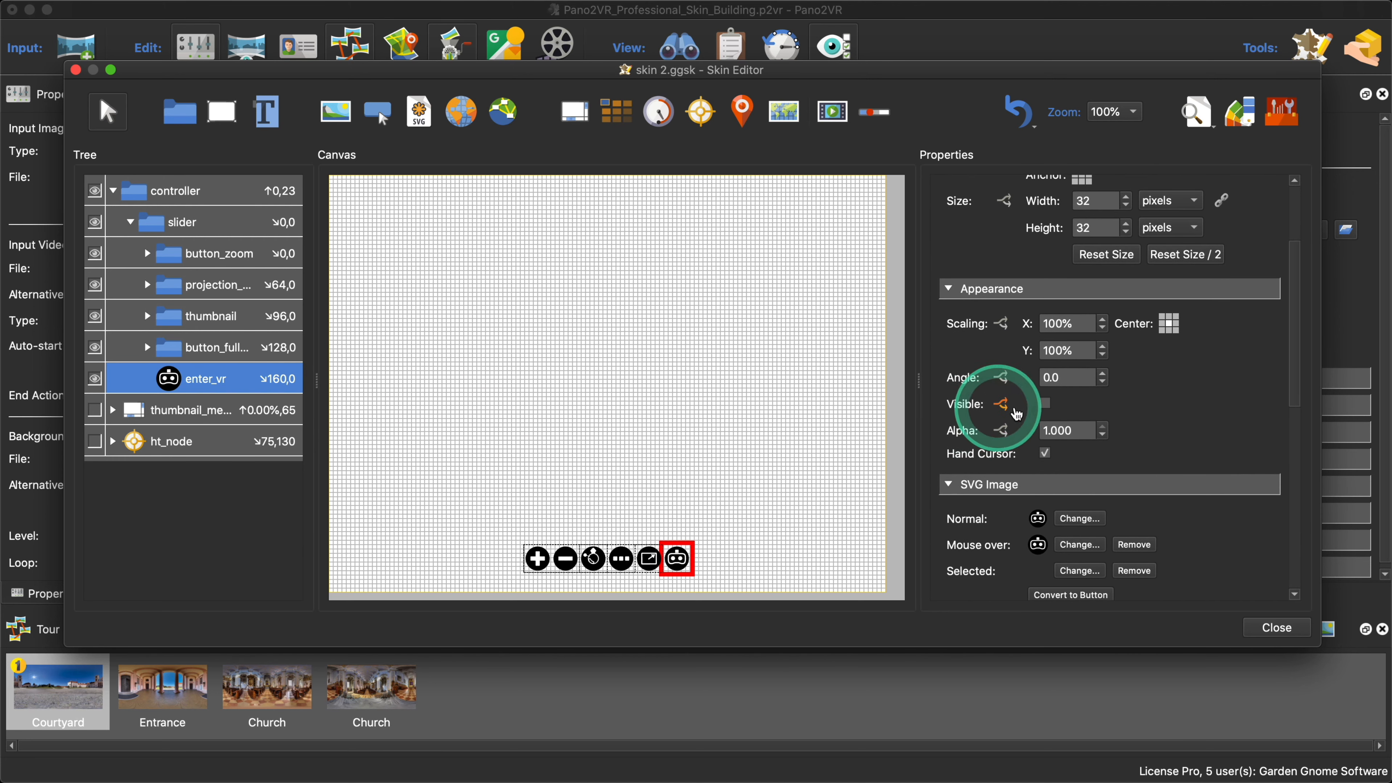
click(1003, 408)
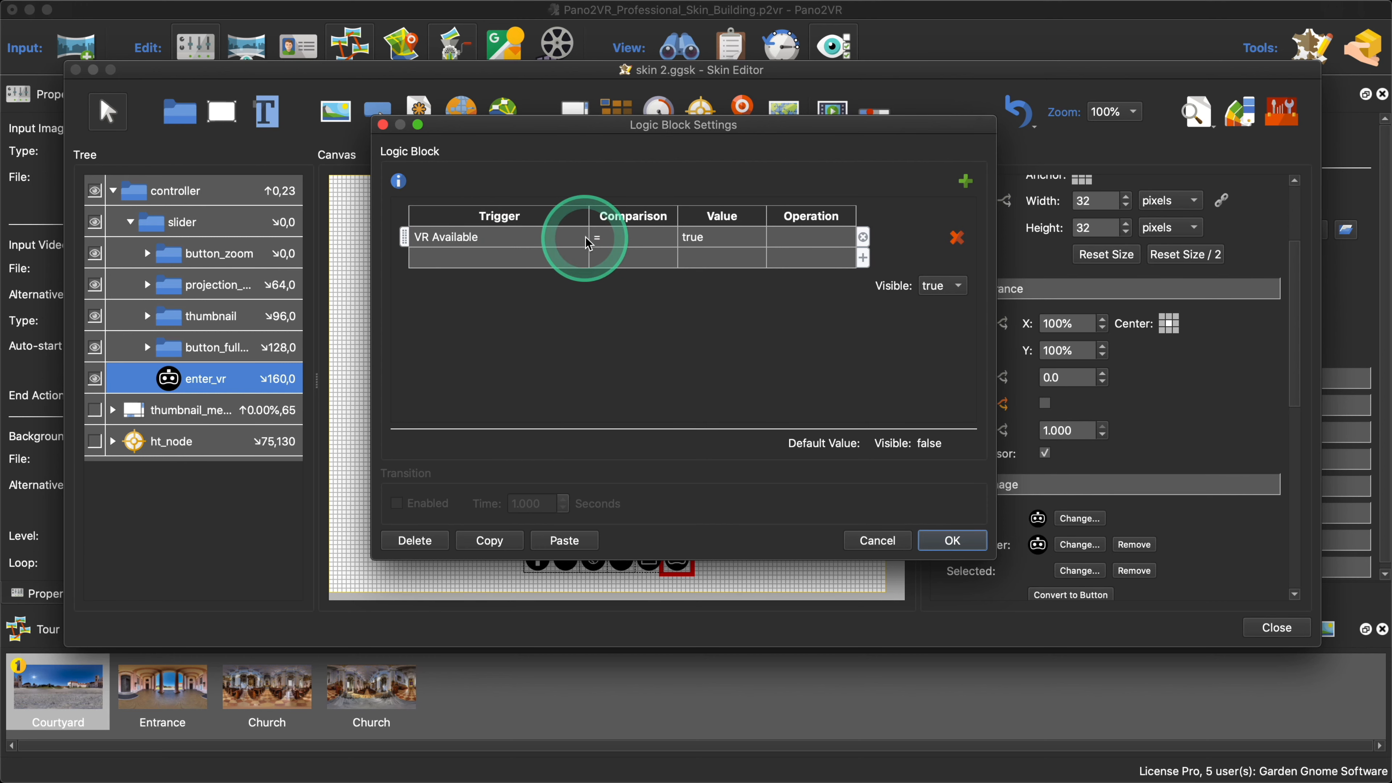
click(435, 258)
mouse_move(493, 410)
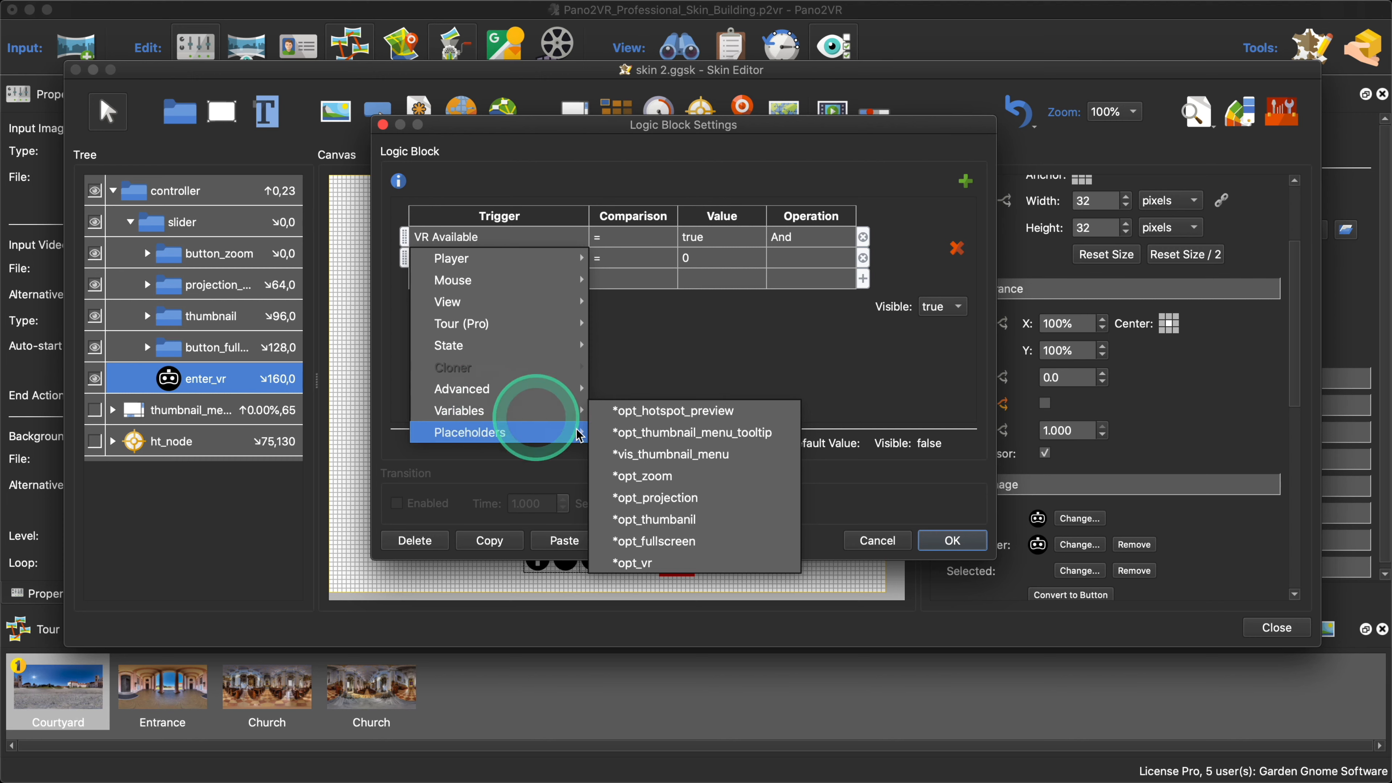
click(647, 560)
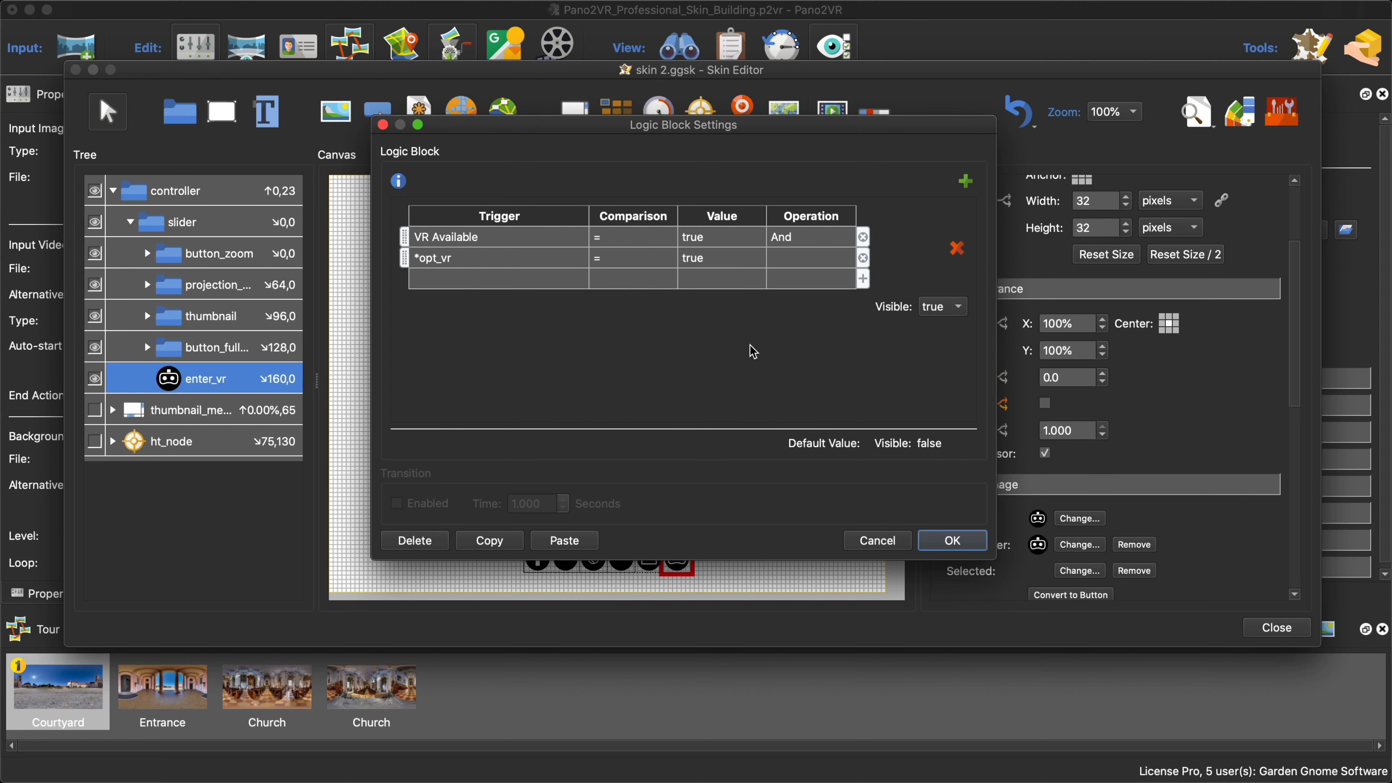
click(952, 540)
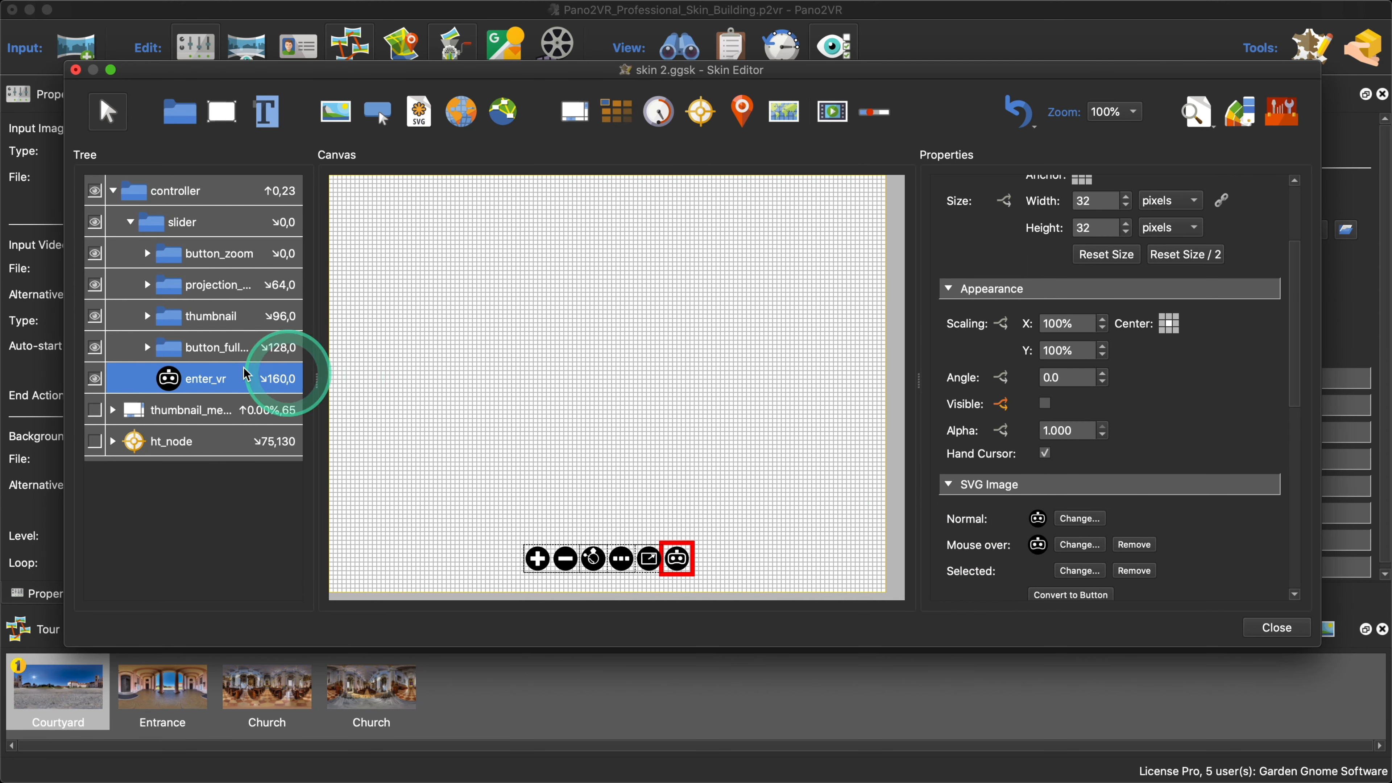
Step: Hide the fullscreen button container by default and add a logic block making it visible when *opt_fullscreen = true
click(245, 347)
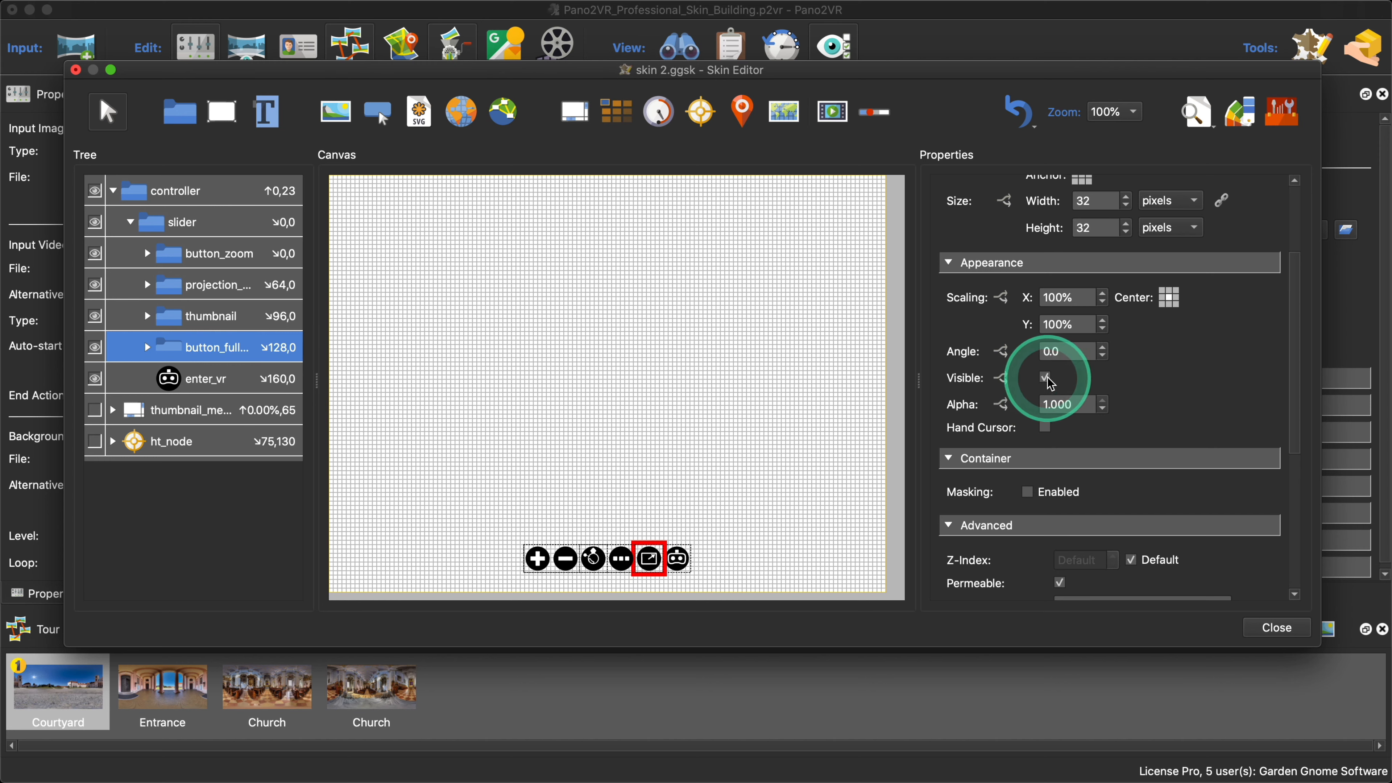
click(1046, 379)
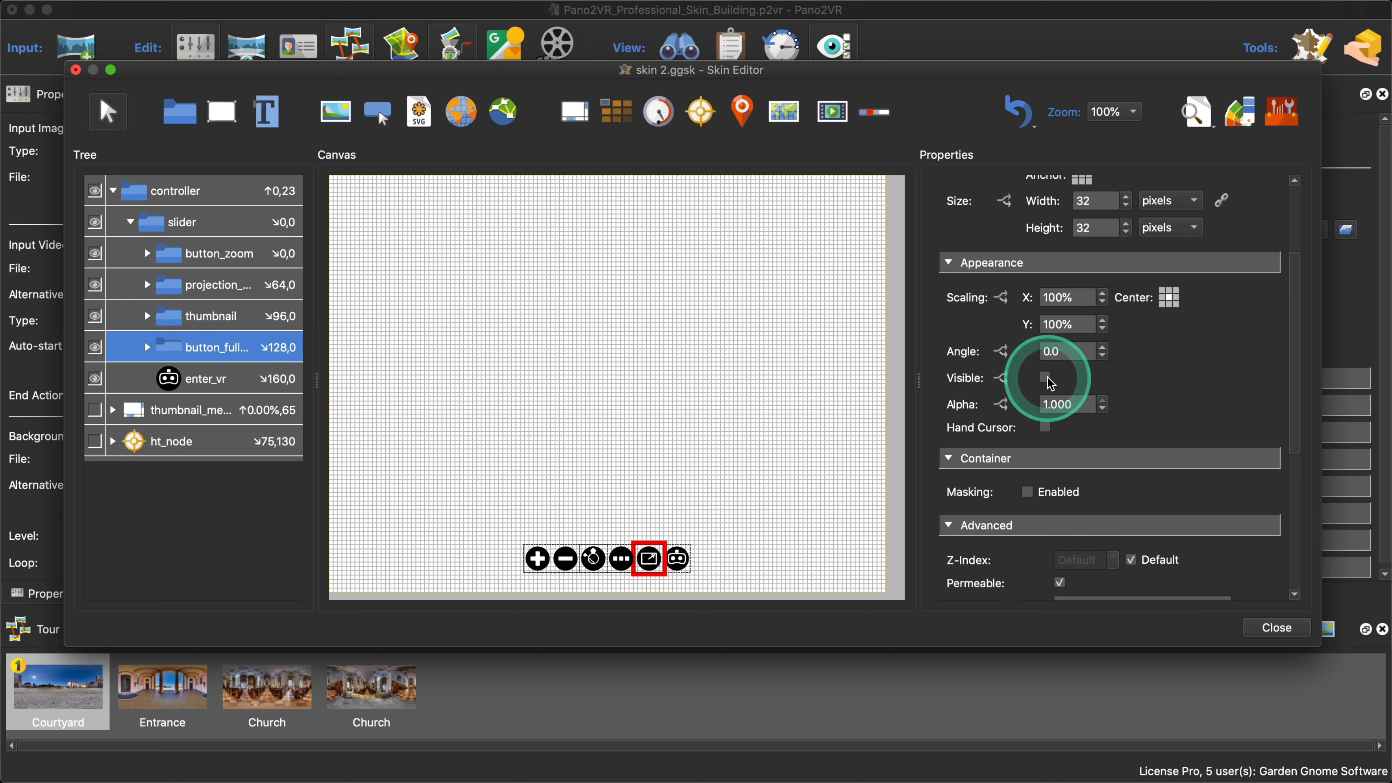
click(1002, 382)
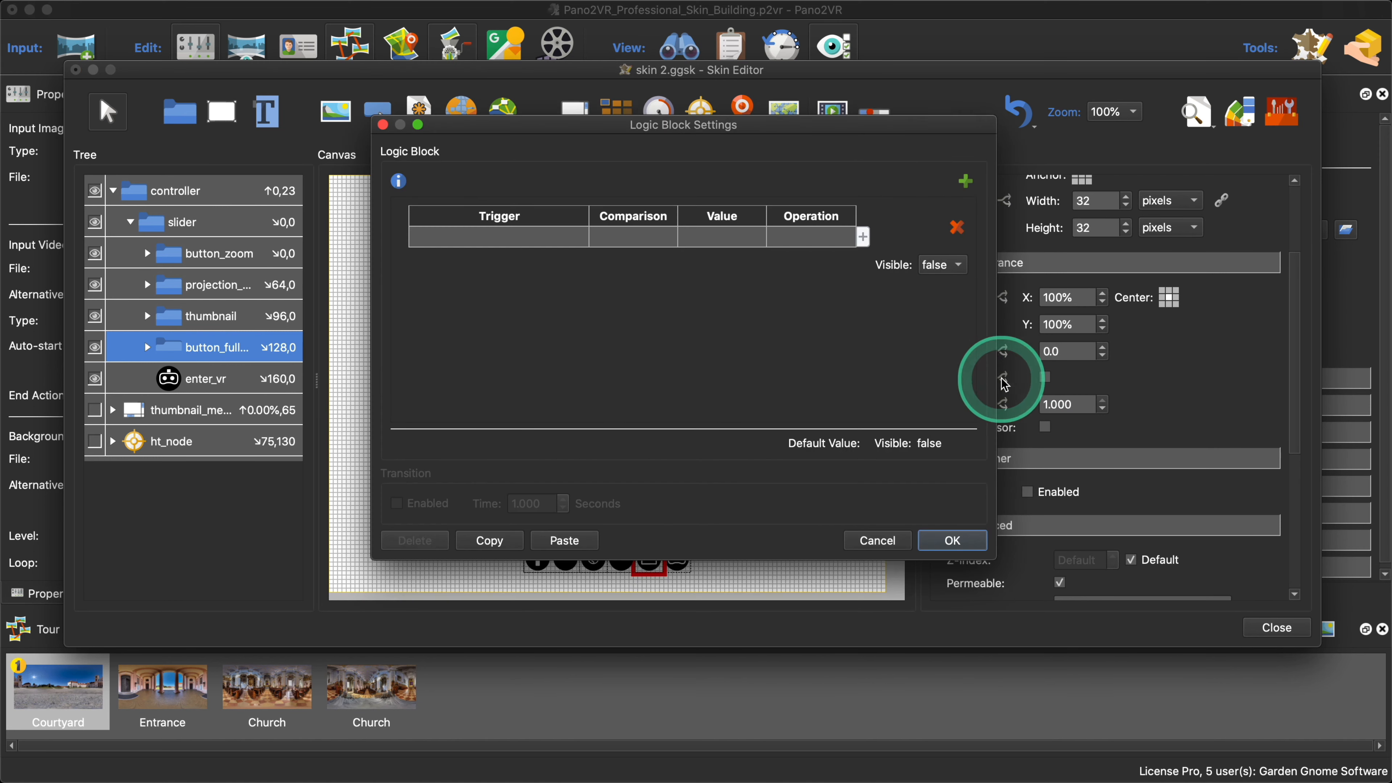
click(531, 245)
click(534, 390)
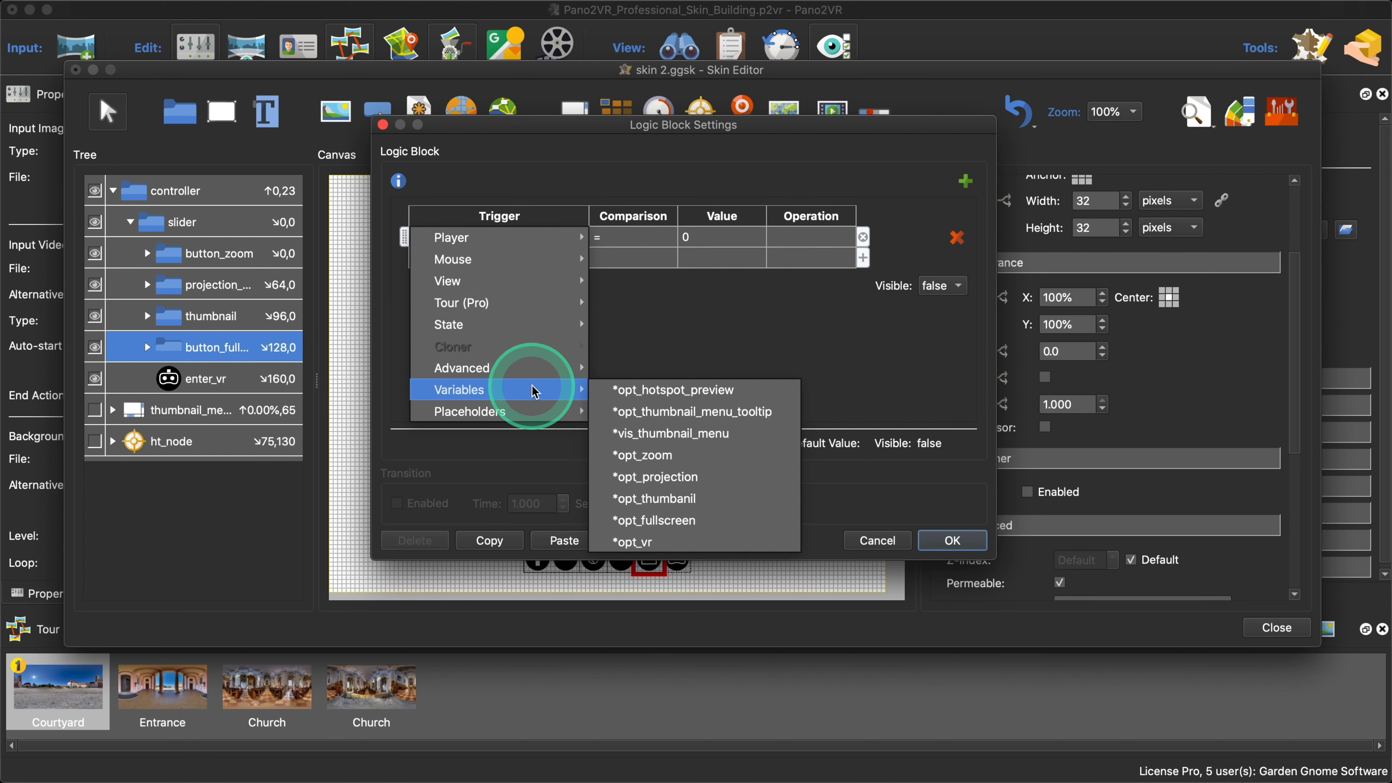
click(654, 520)
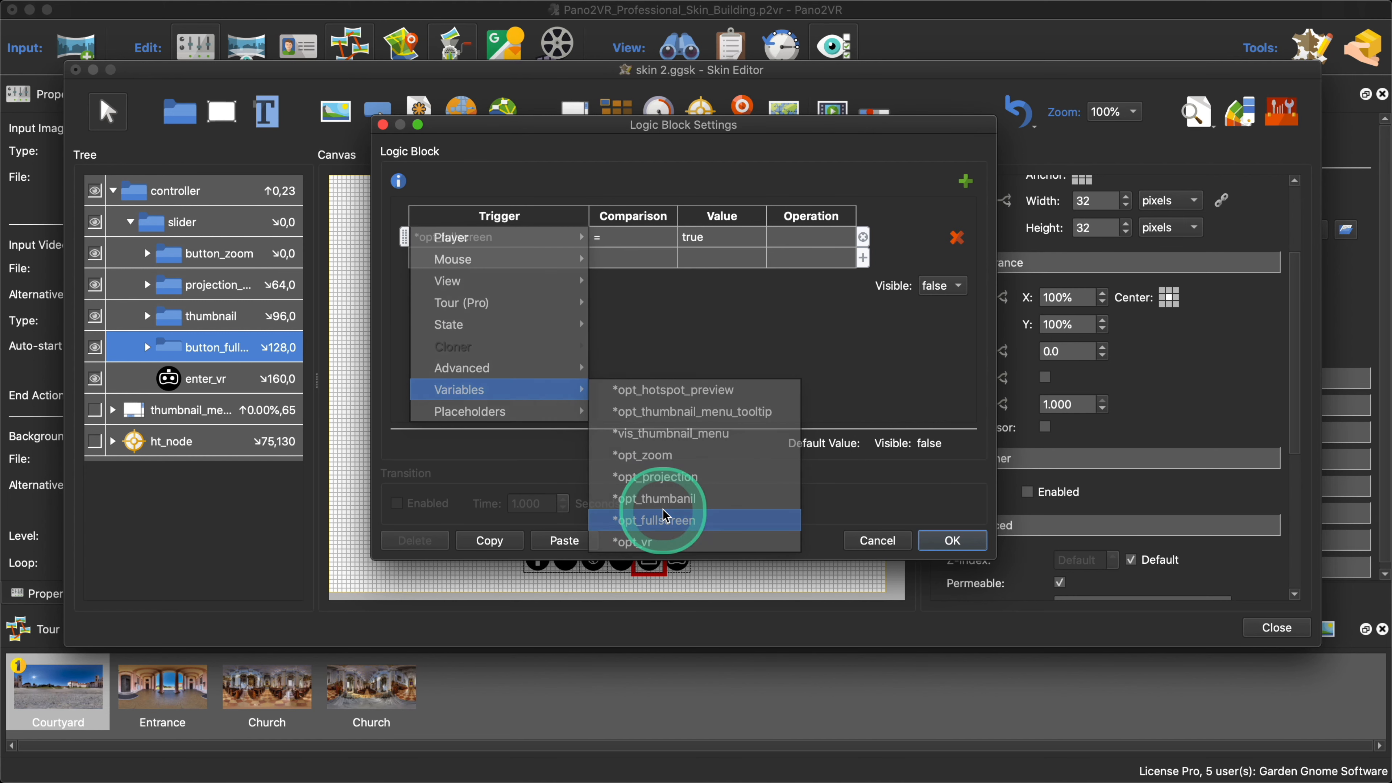
click(937, 286)
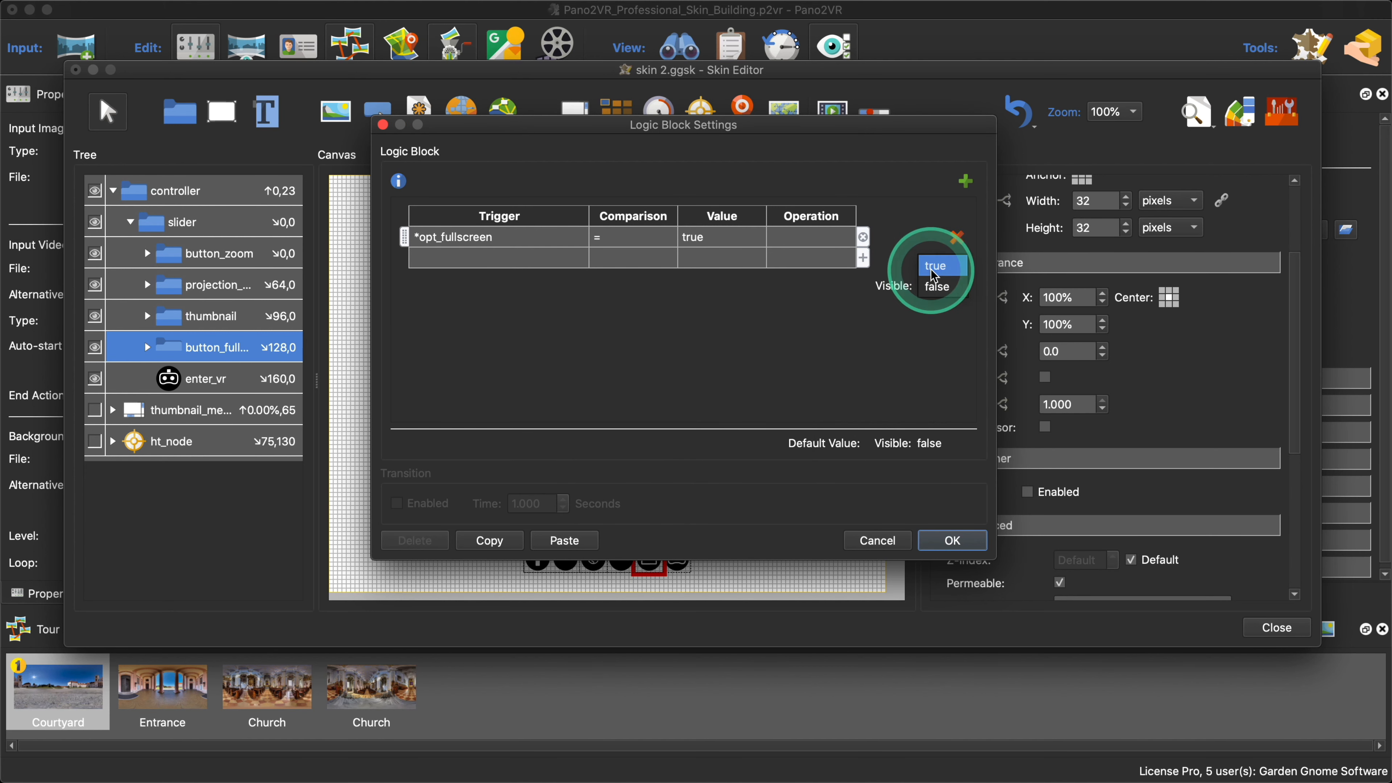
click(951, 538)
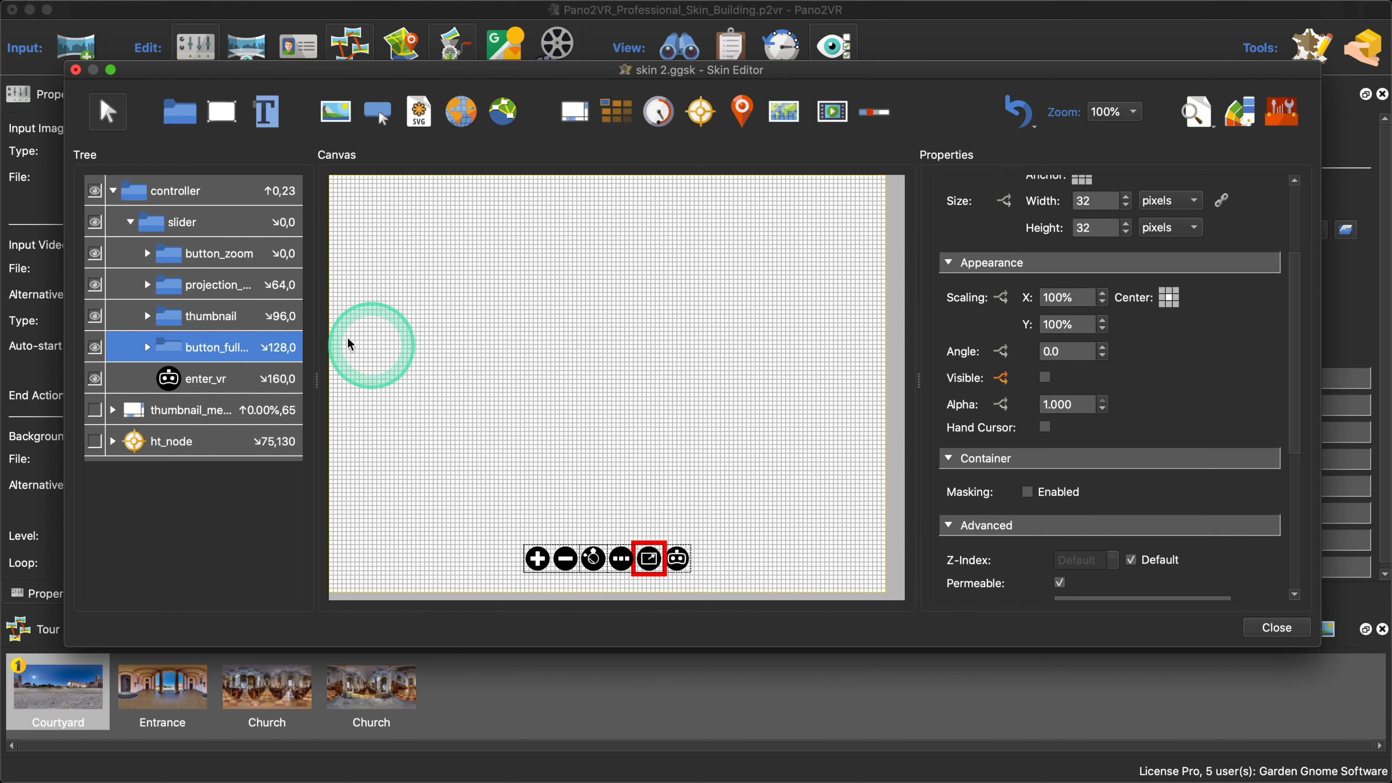
Step: Hide the thumbnail container by default and add a logic block making it visible when *opt_thumbanil = true
click(214, 322)
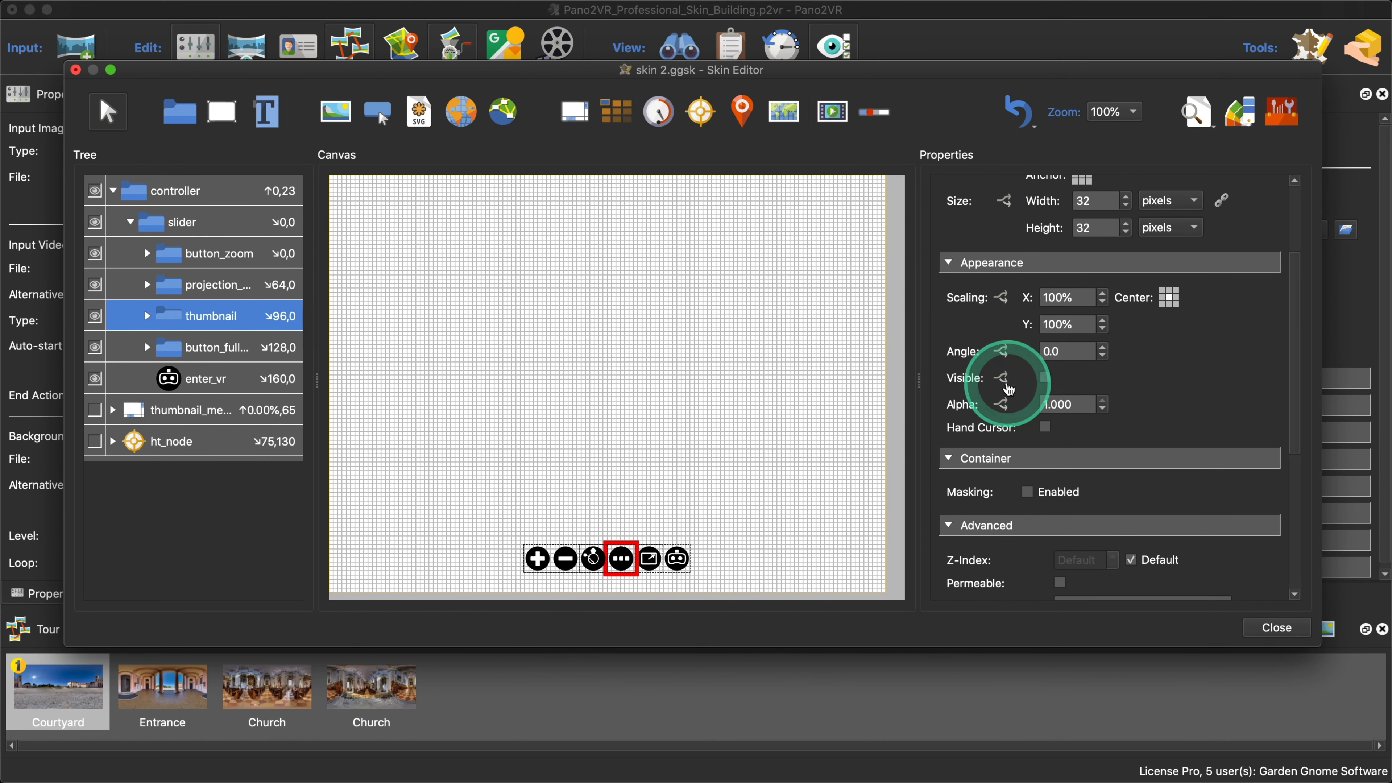
click(1001, 378)
click(450, 236)
click(459, 237)
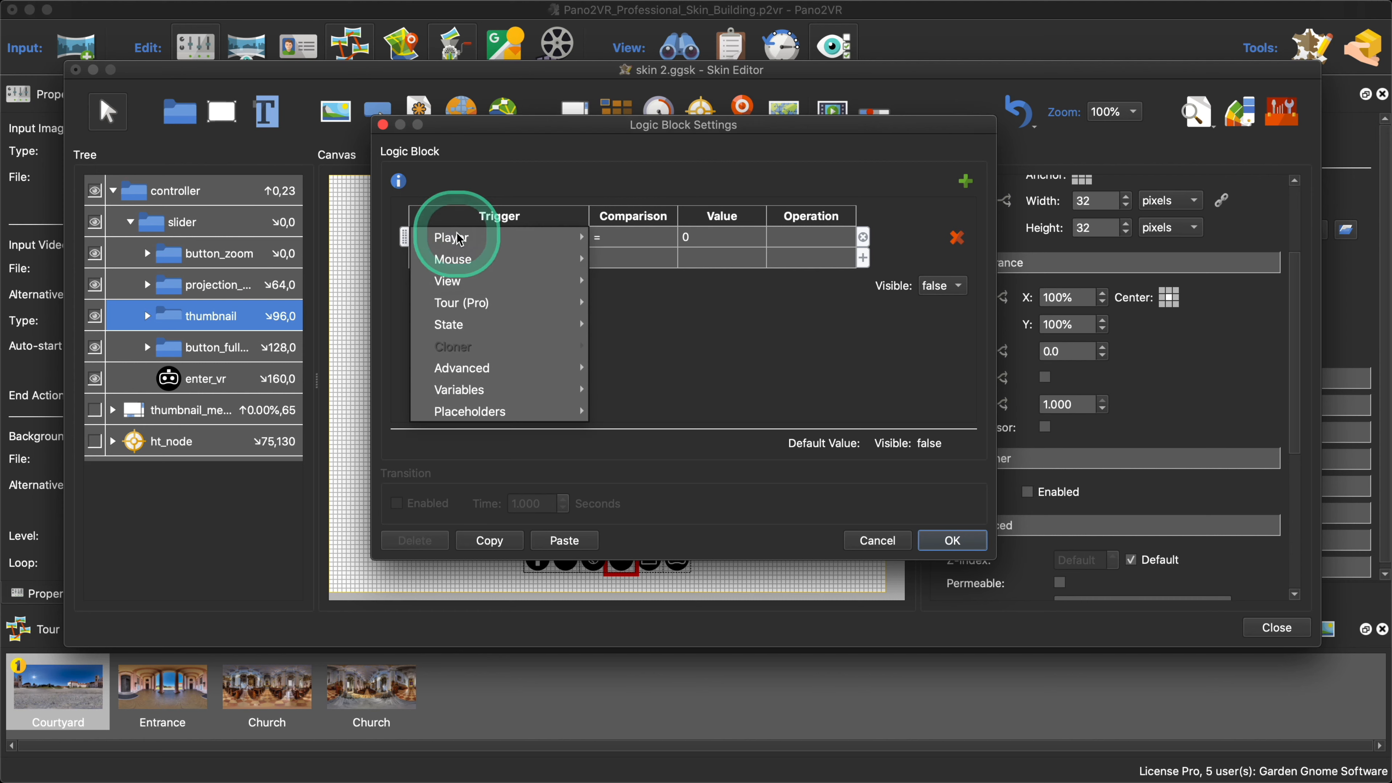
mouse_move(507, 390)
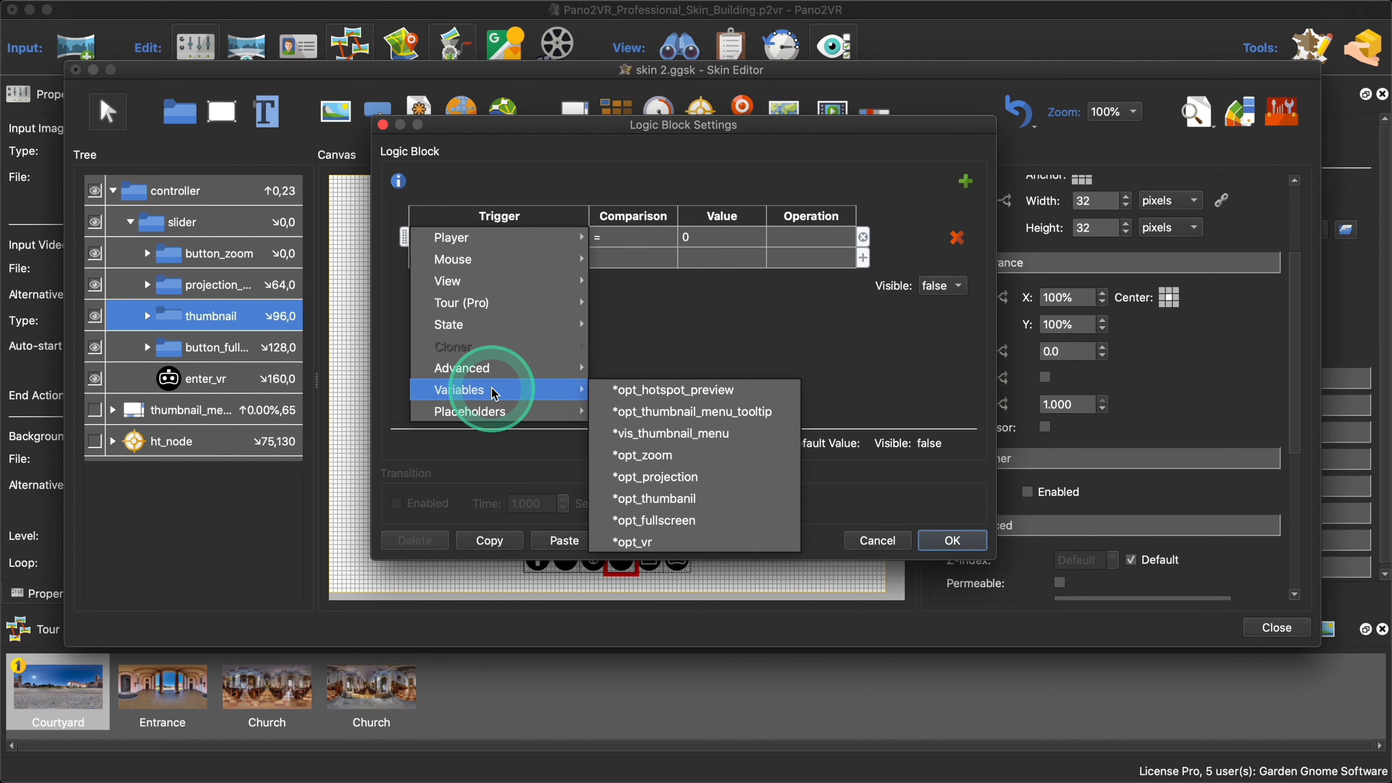
click(656, 499)
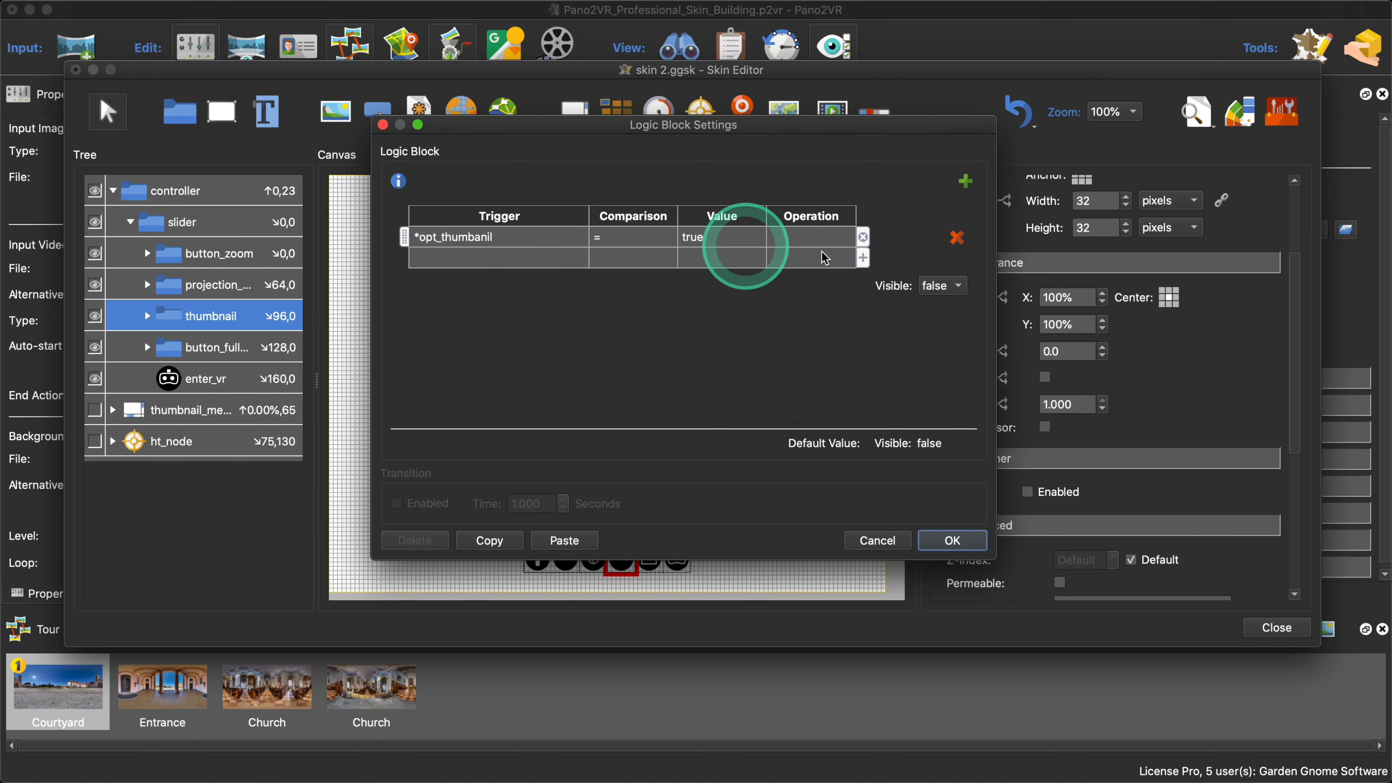
click(935, 265)
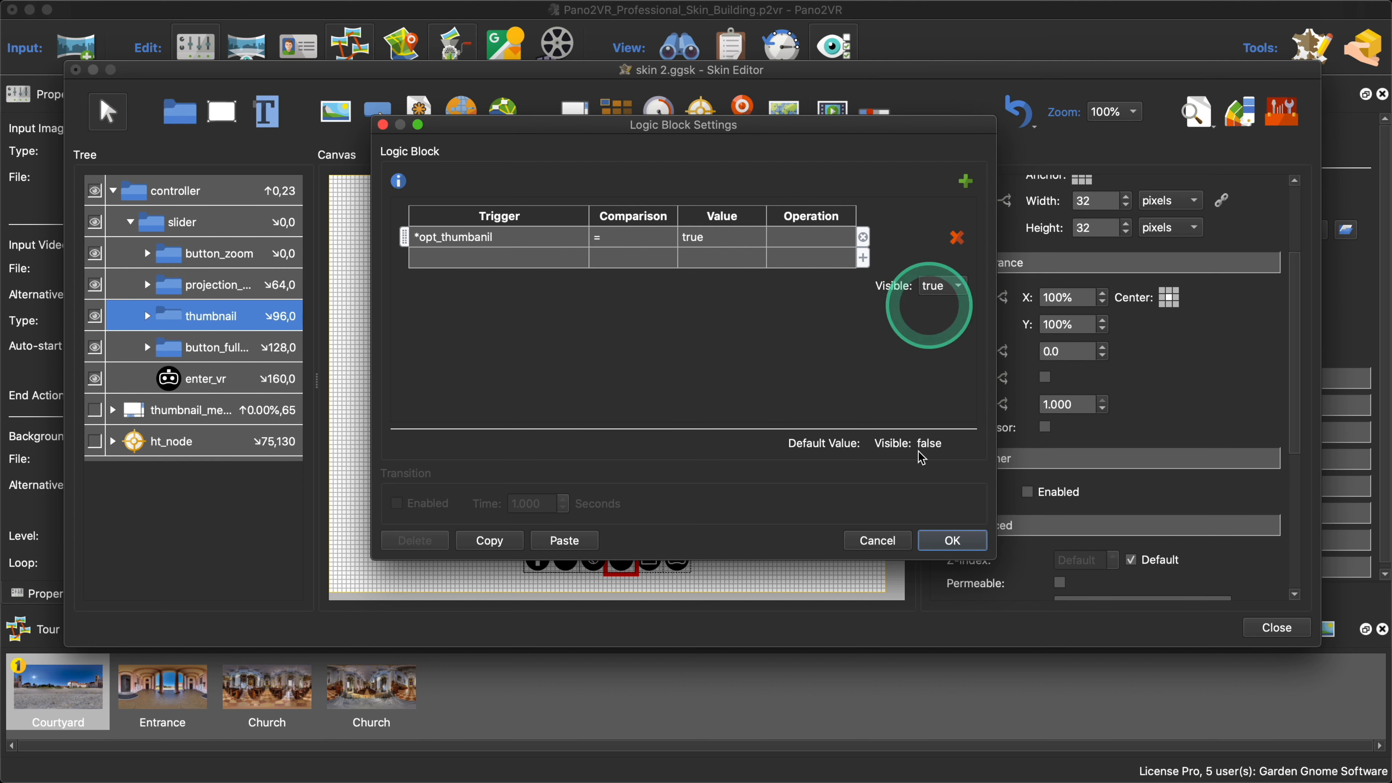
click(952, 540)
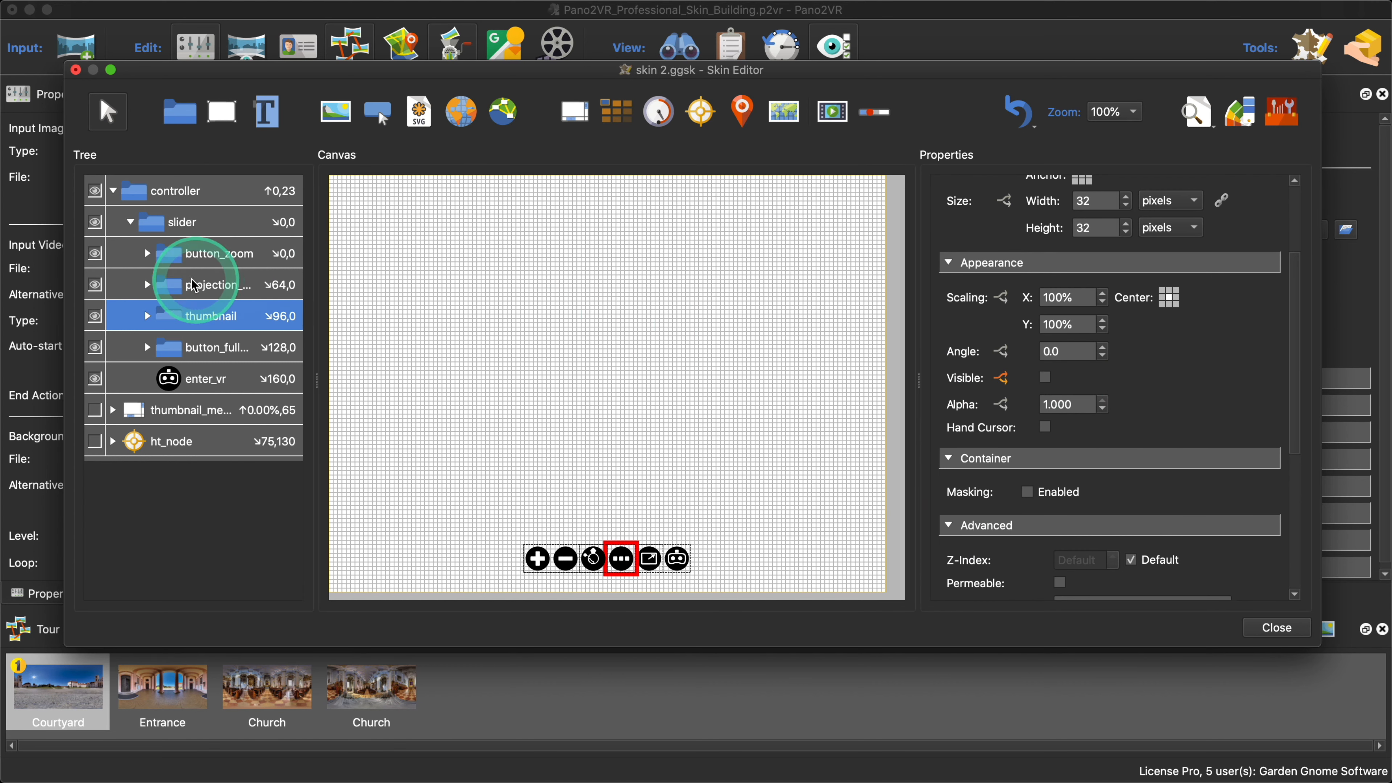
Step: Hide the projection button container by default and add a logic block making it visible when *opt_projection = true
click(204, 285)
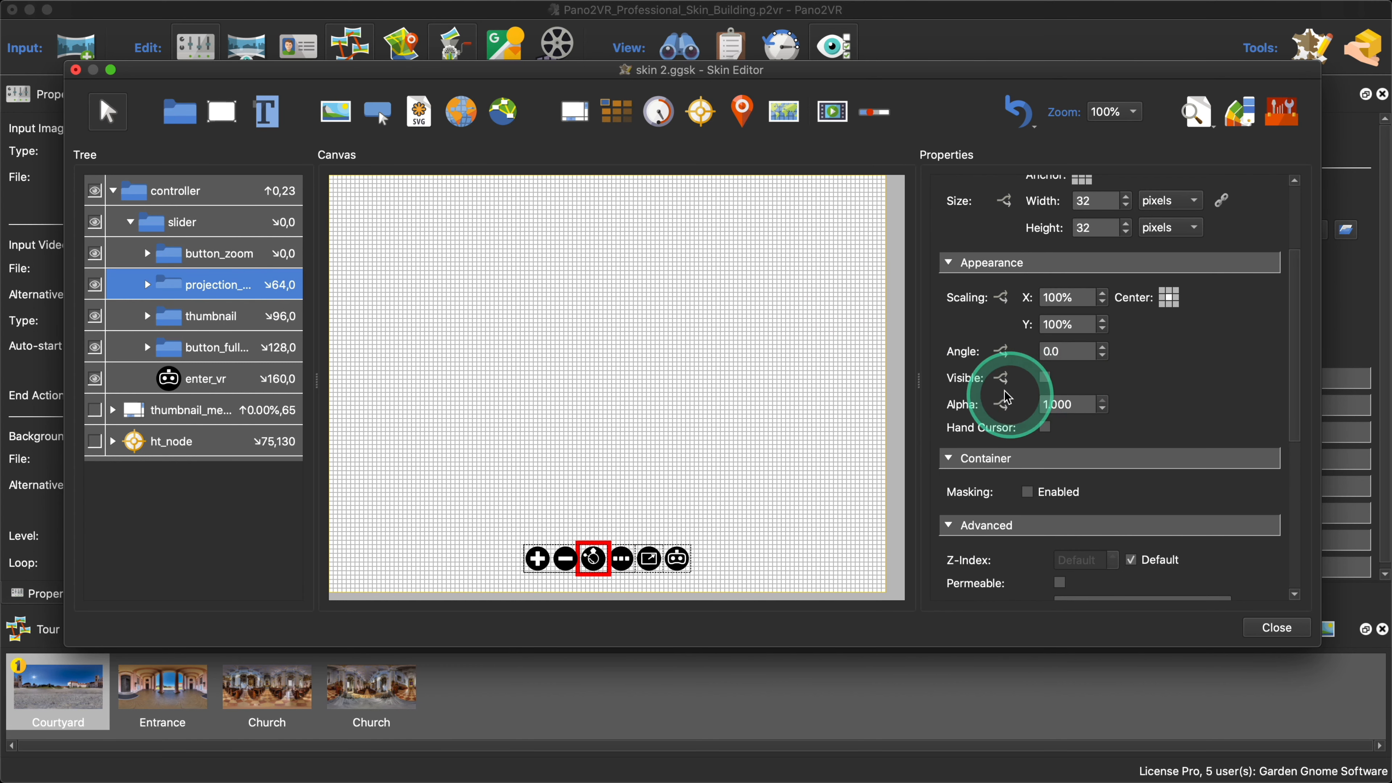
click(1001, 380)
click(478, 242)
click(480, 237)
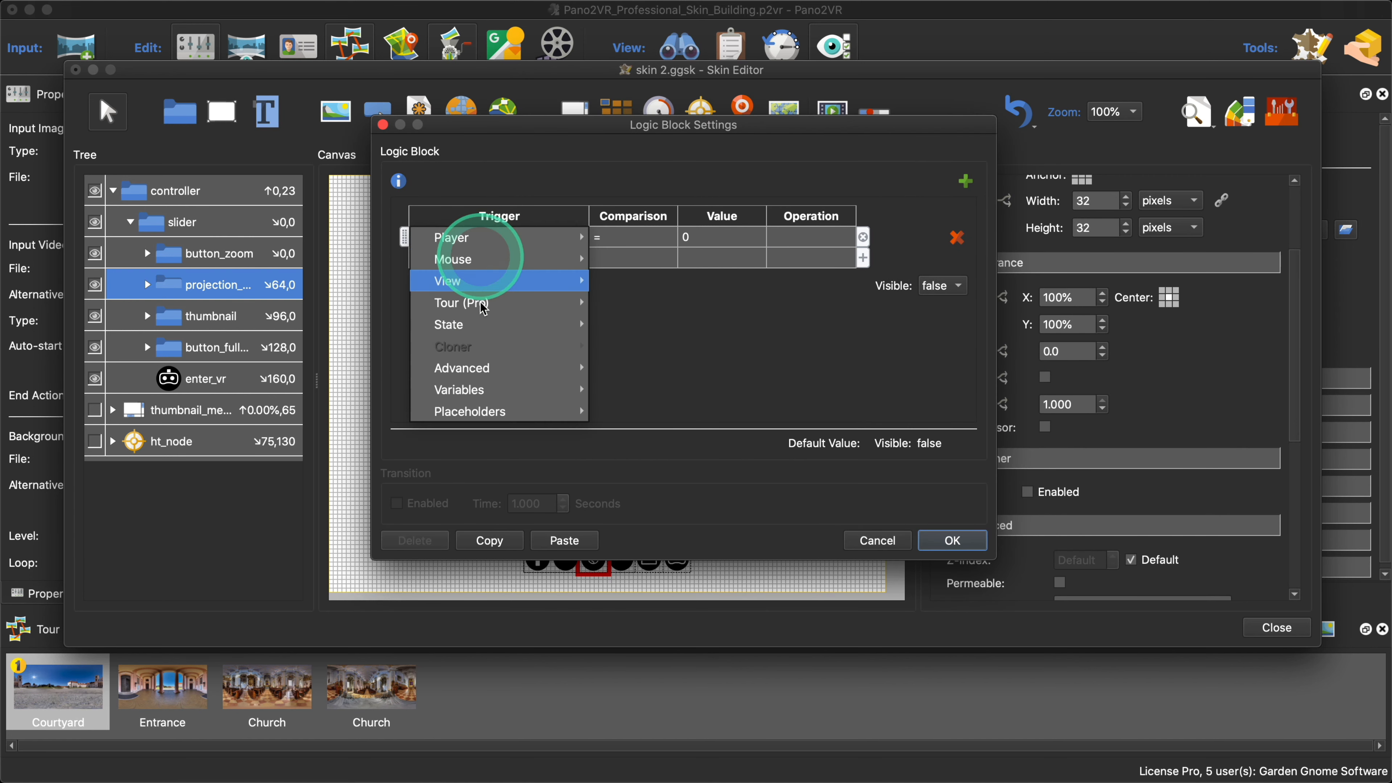
mouse_move(496, 389)
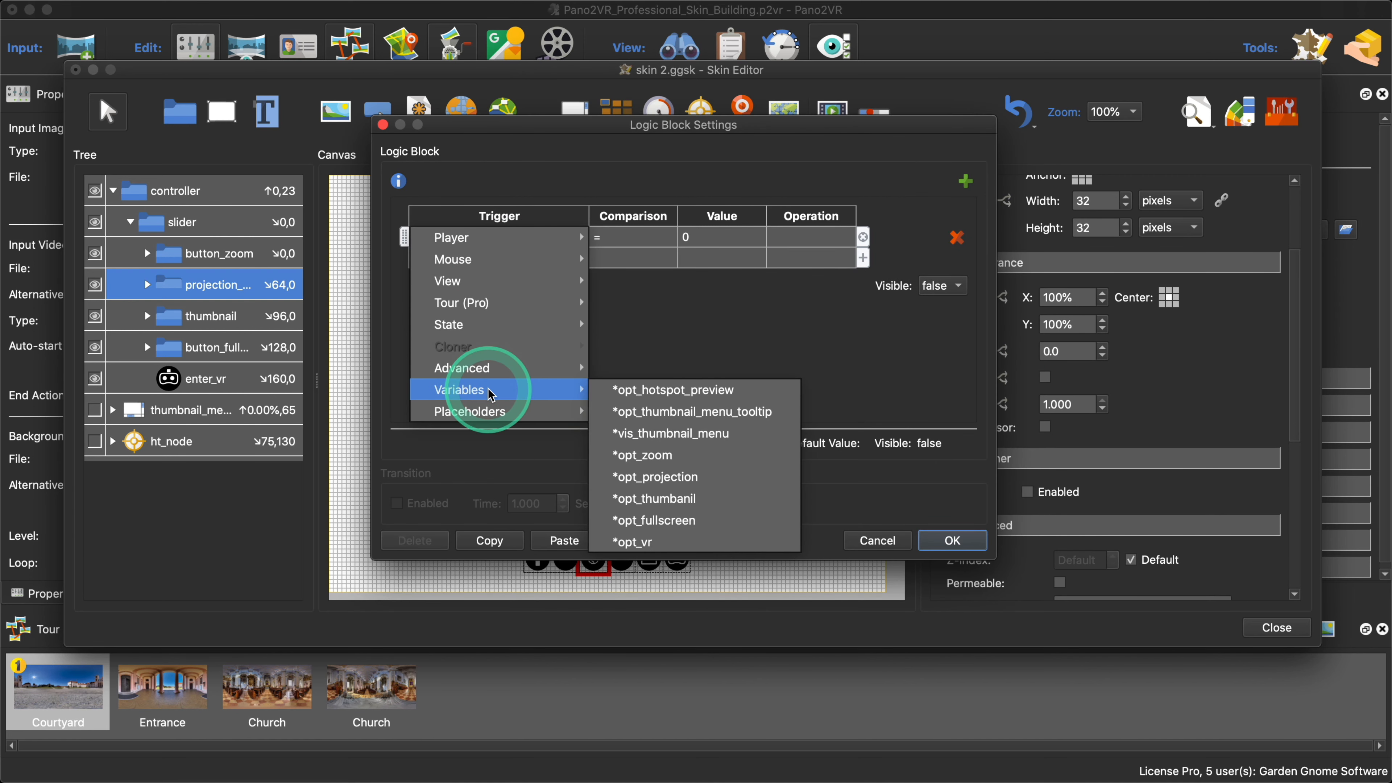
click(700, 478)
click(941, 285)
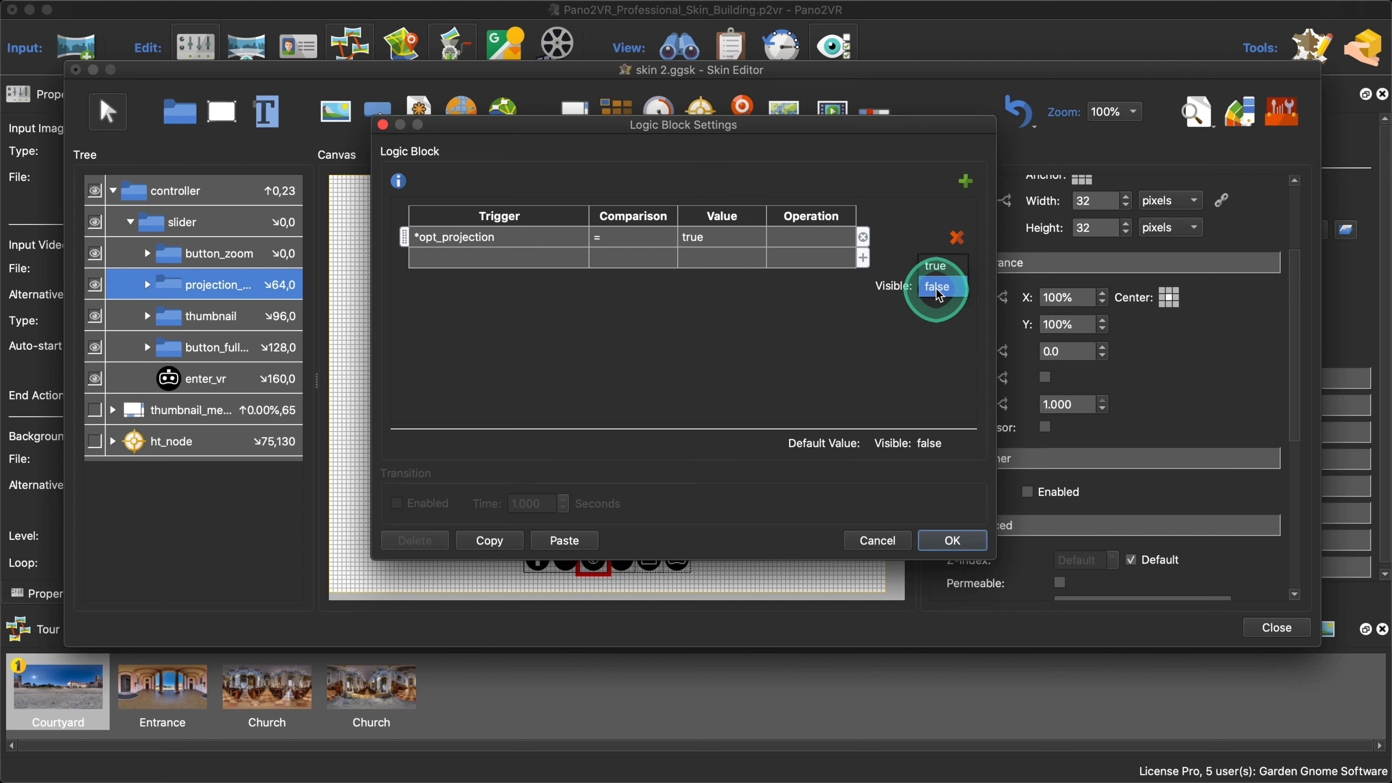
click(938, 271)
click(953, 540)
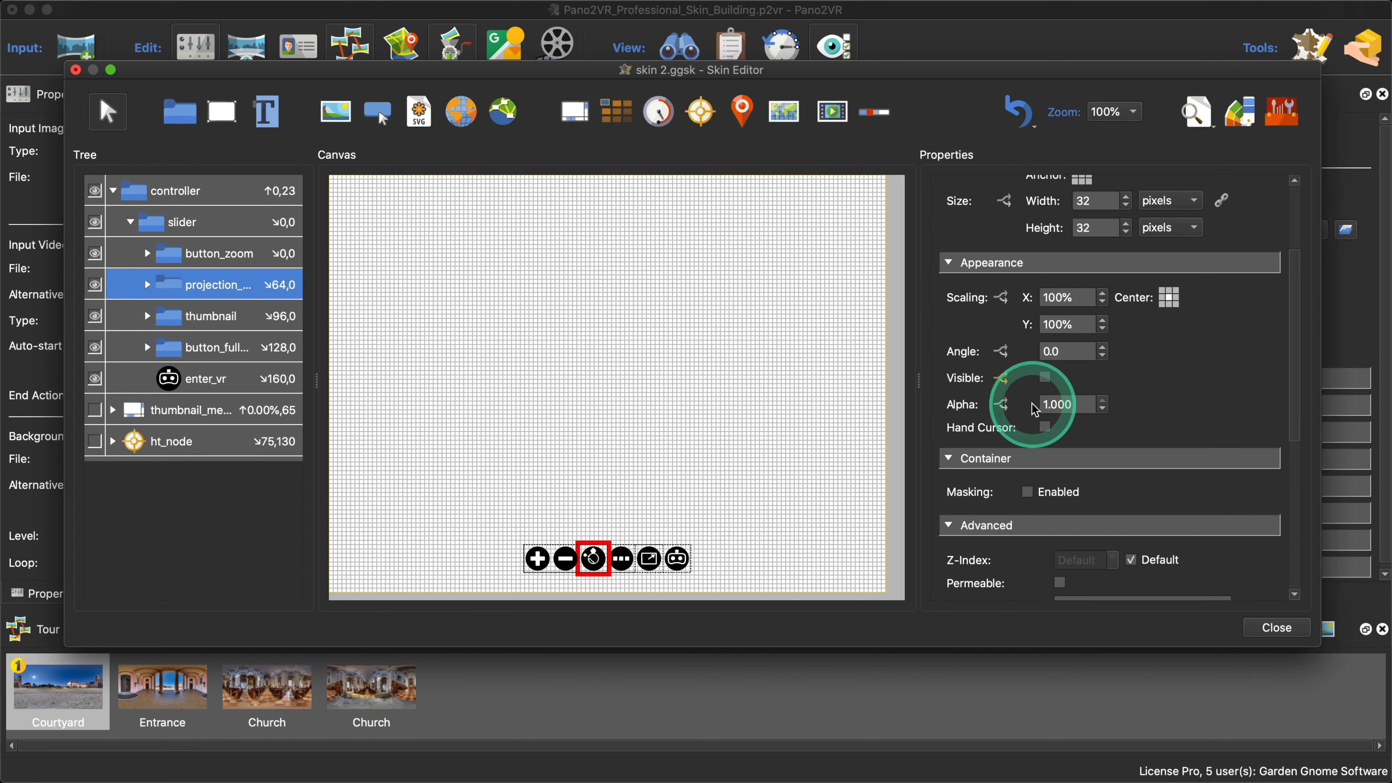
Step: Hide the button_zoom container by default and add a logic block making it visible when *opt_zoom = true
click(203, 253)
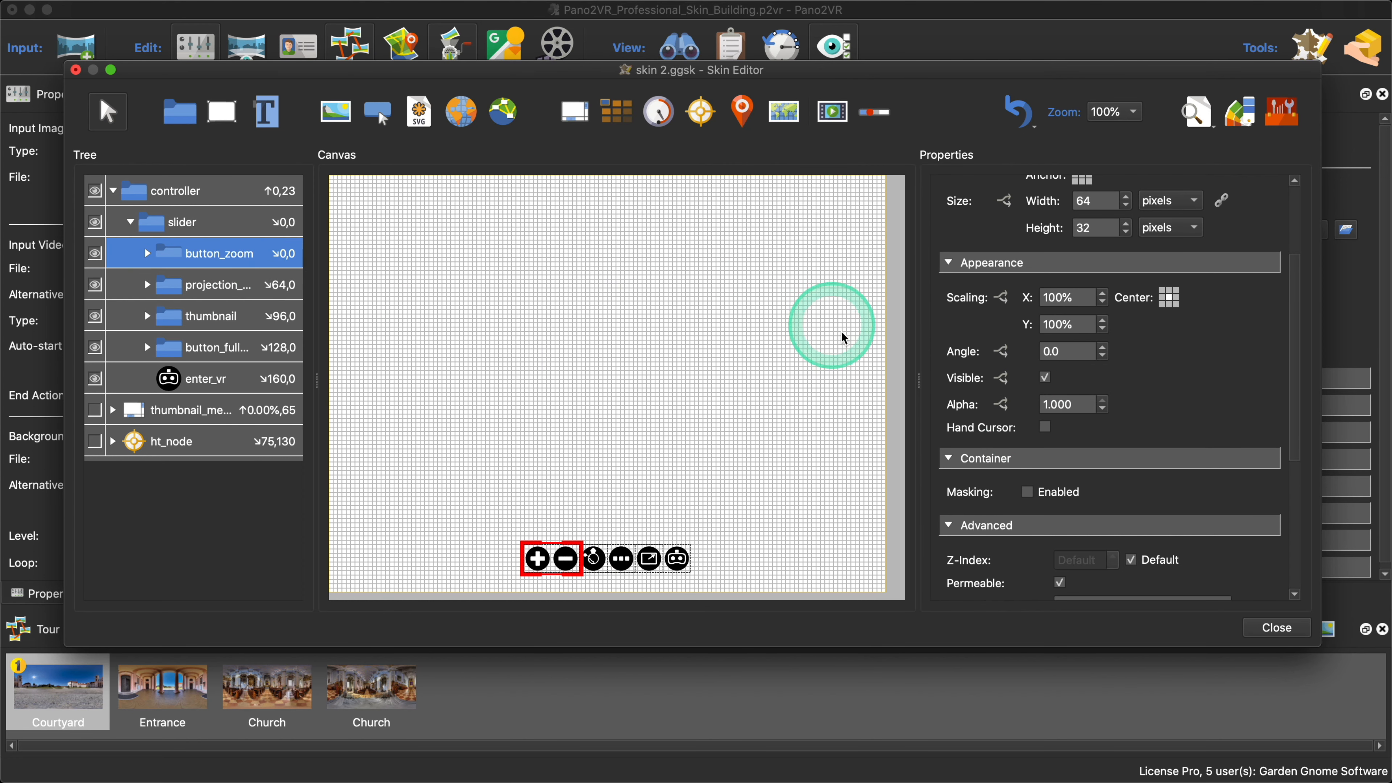
click(1030, 380)
click(1046, 379)
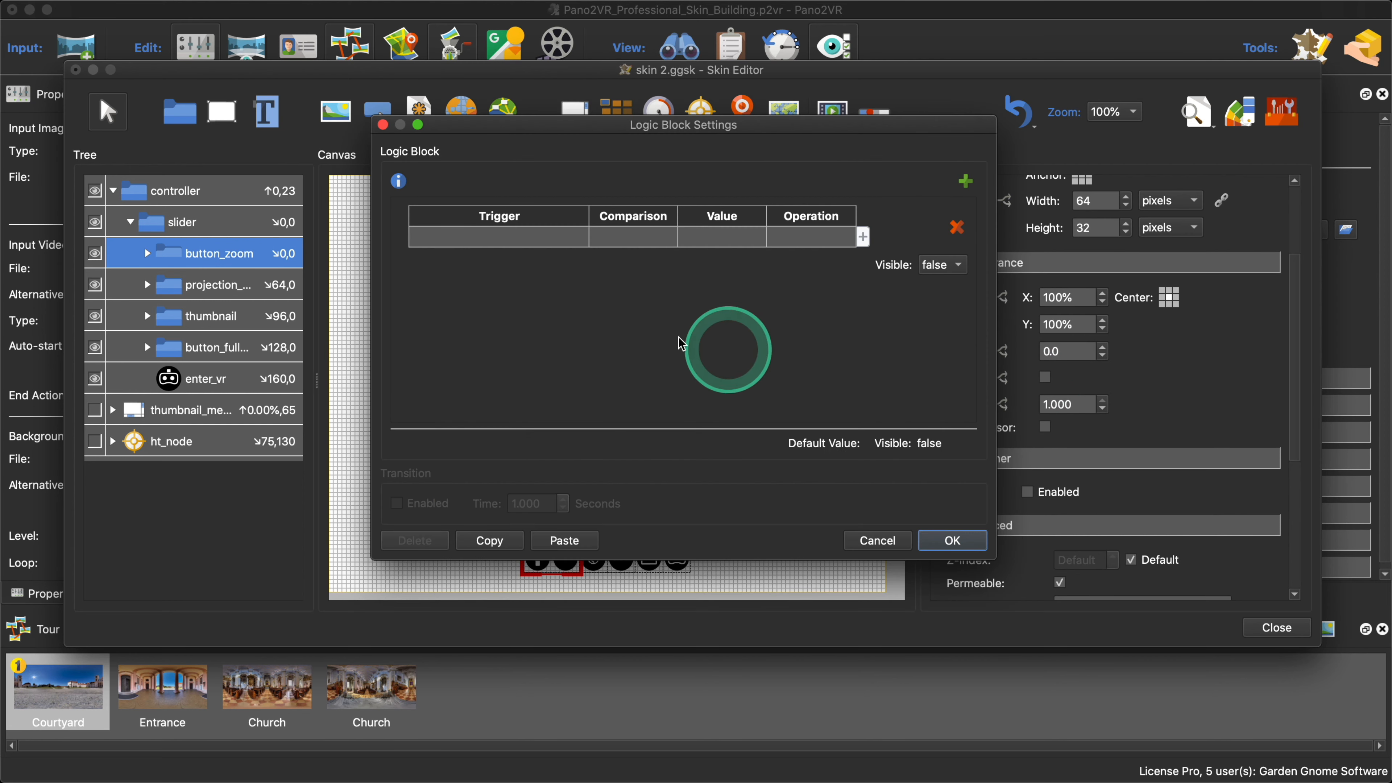
click(515, 244)
click(515, 241)
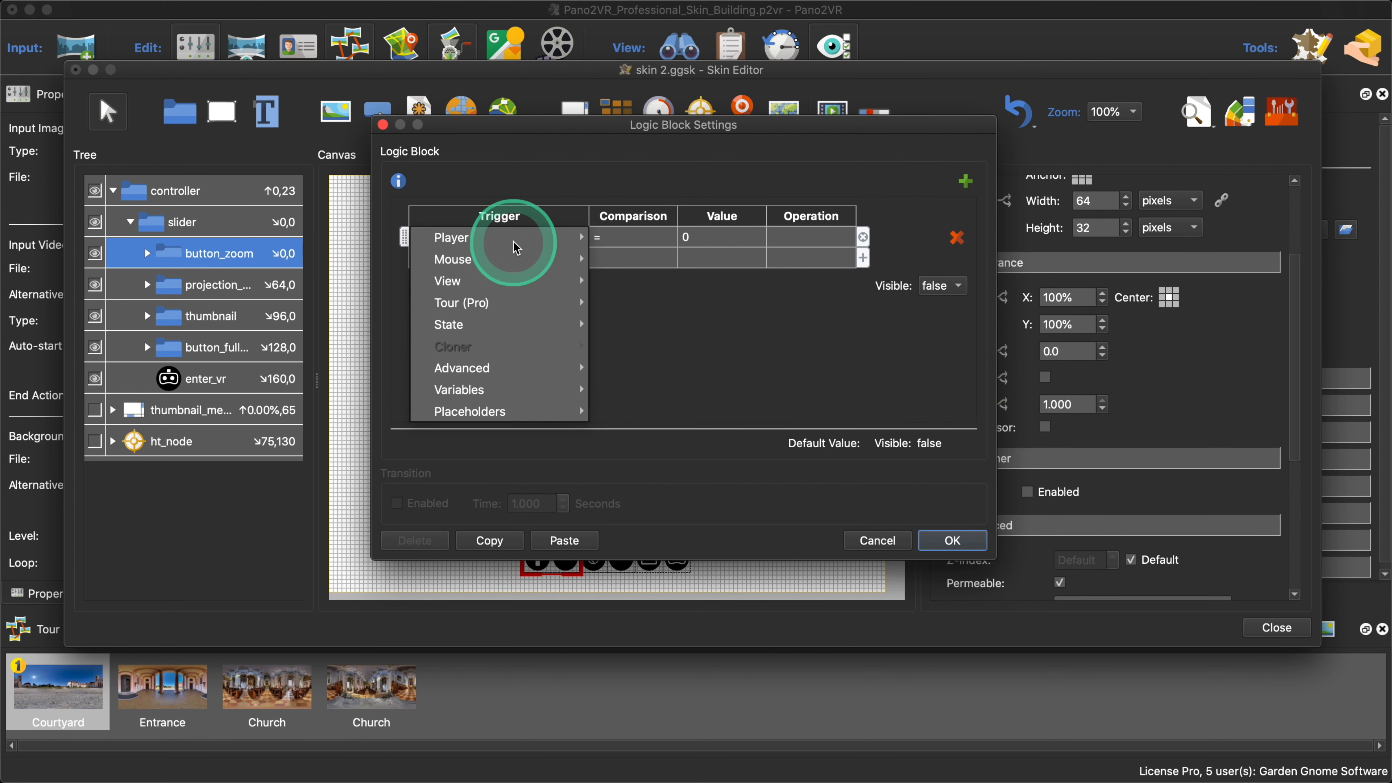
click(513, 389)
click(682, 458)
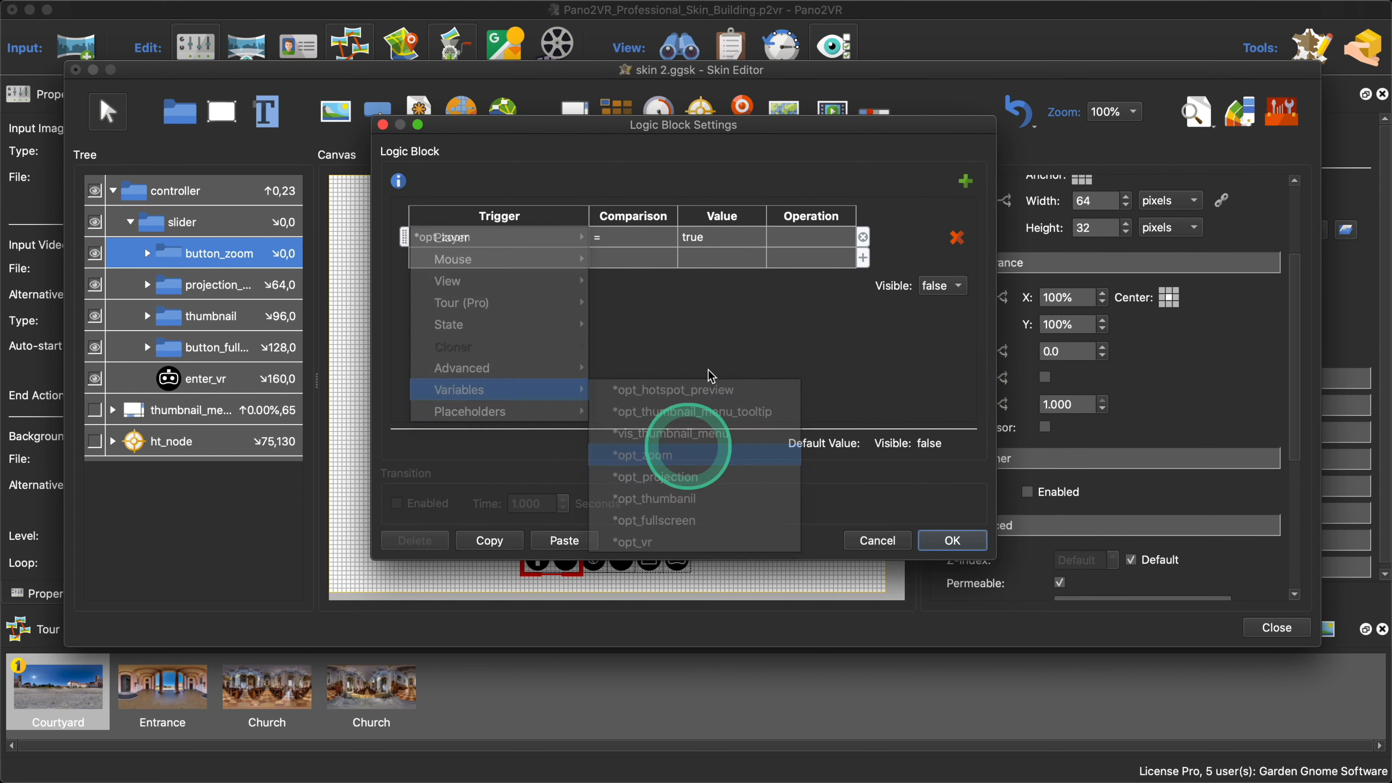
click(954, 279)
click(944, 272)
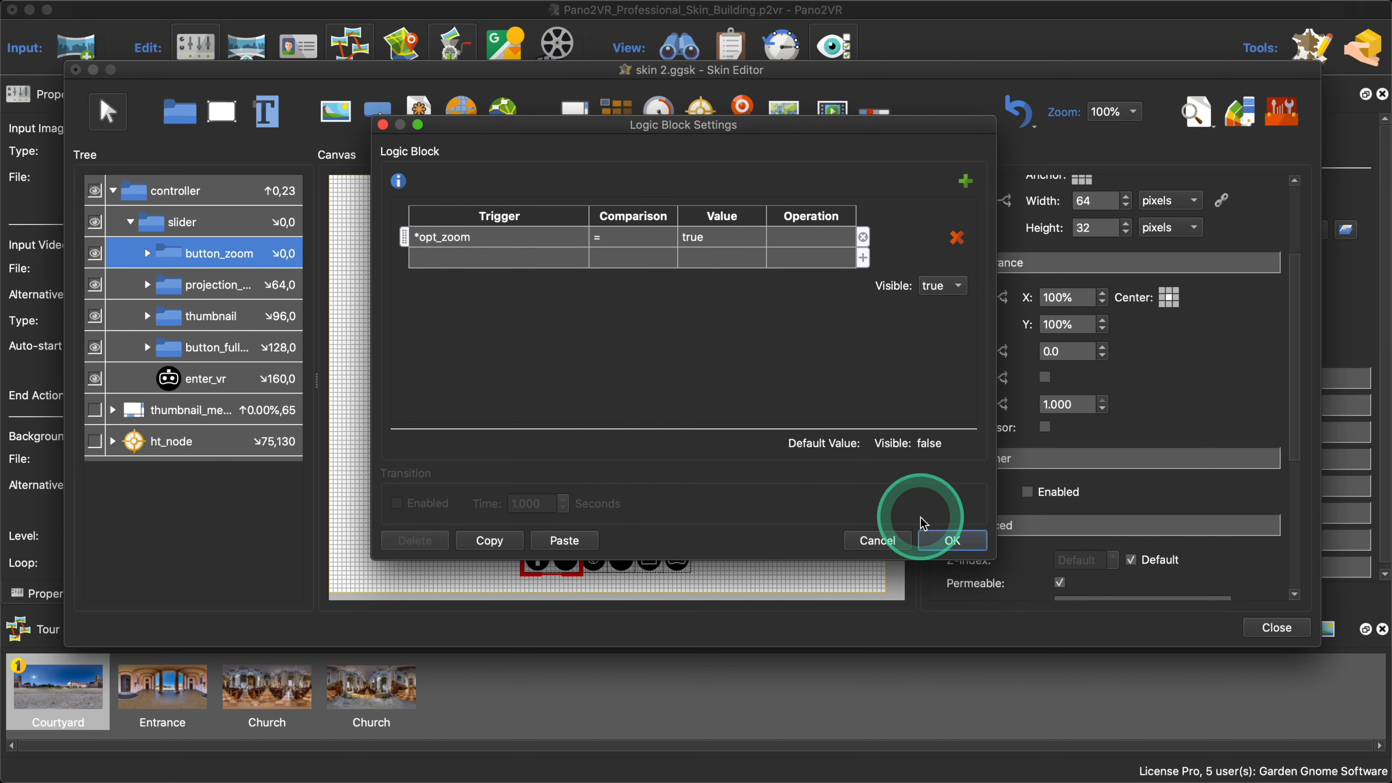
click(952, 541)
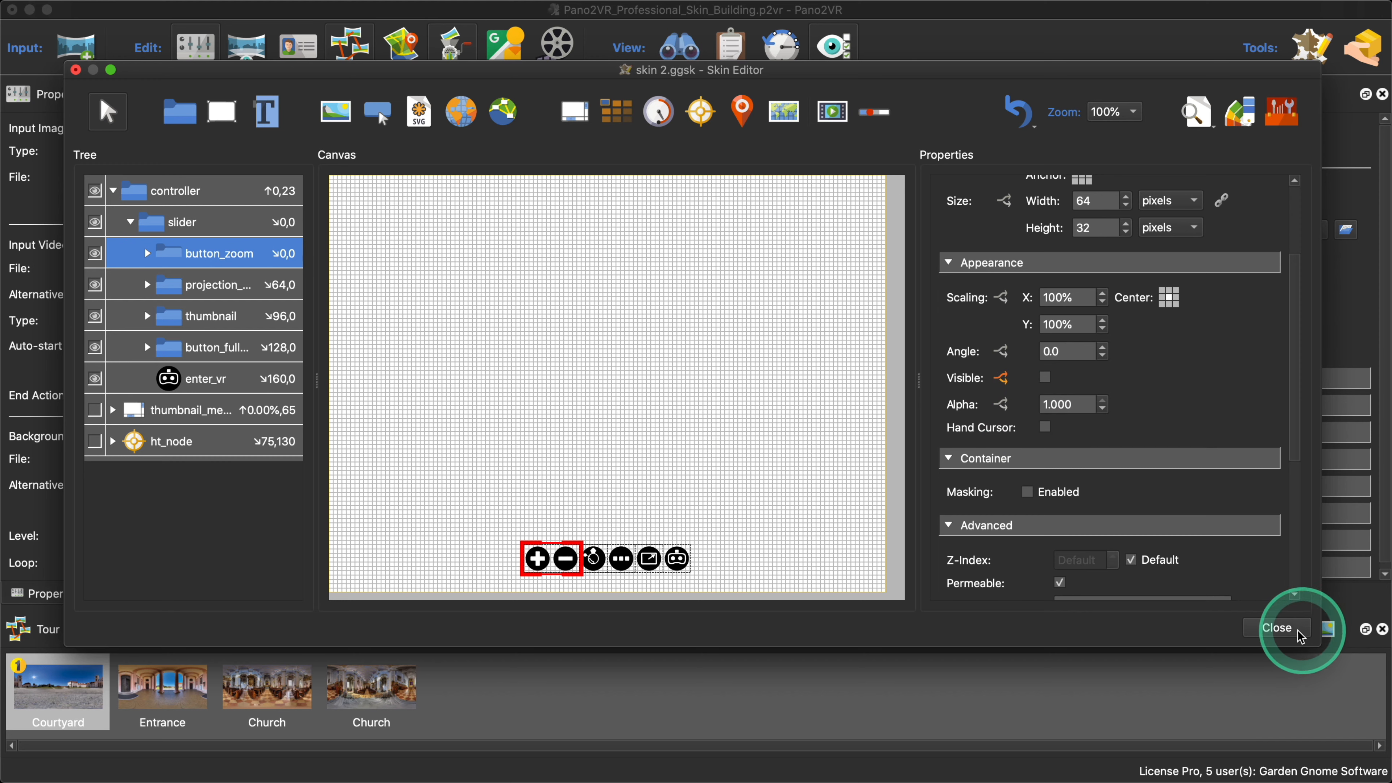
Step: Save and close skin 2.ggsk, and regenerate the HTML5 output, overwriting pano.xml
click(1278, 628)
click(795, 367)
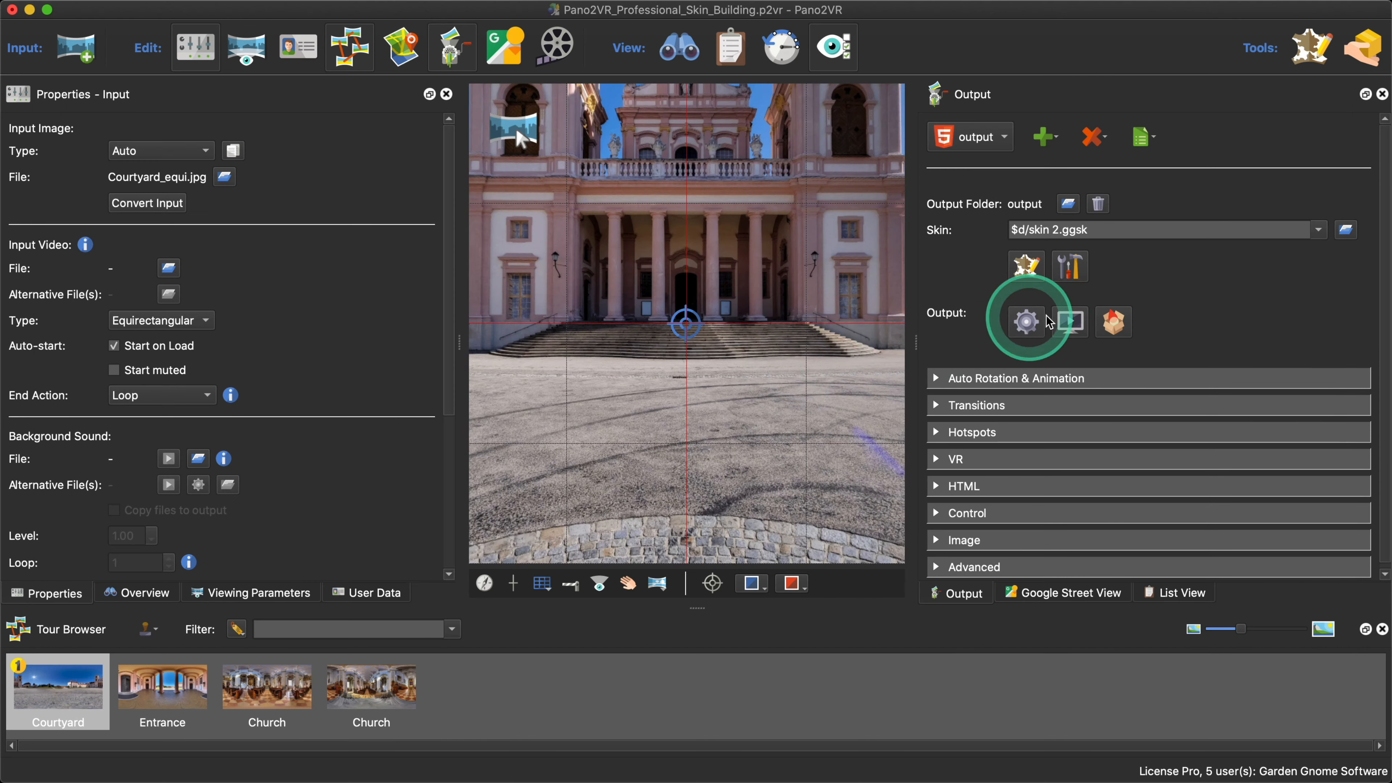
click(1031, 324)
click(811, 403)
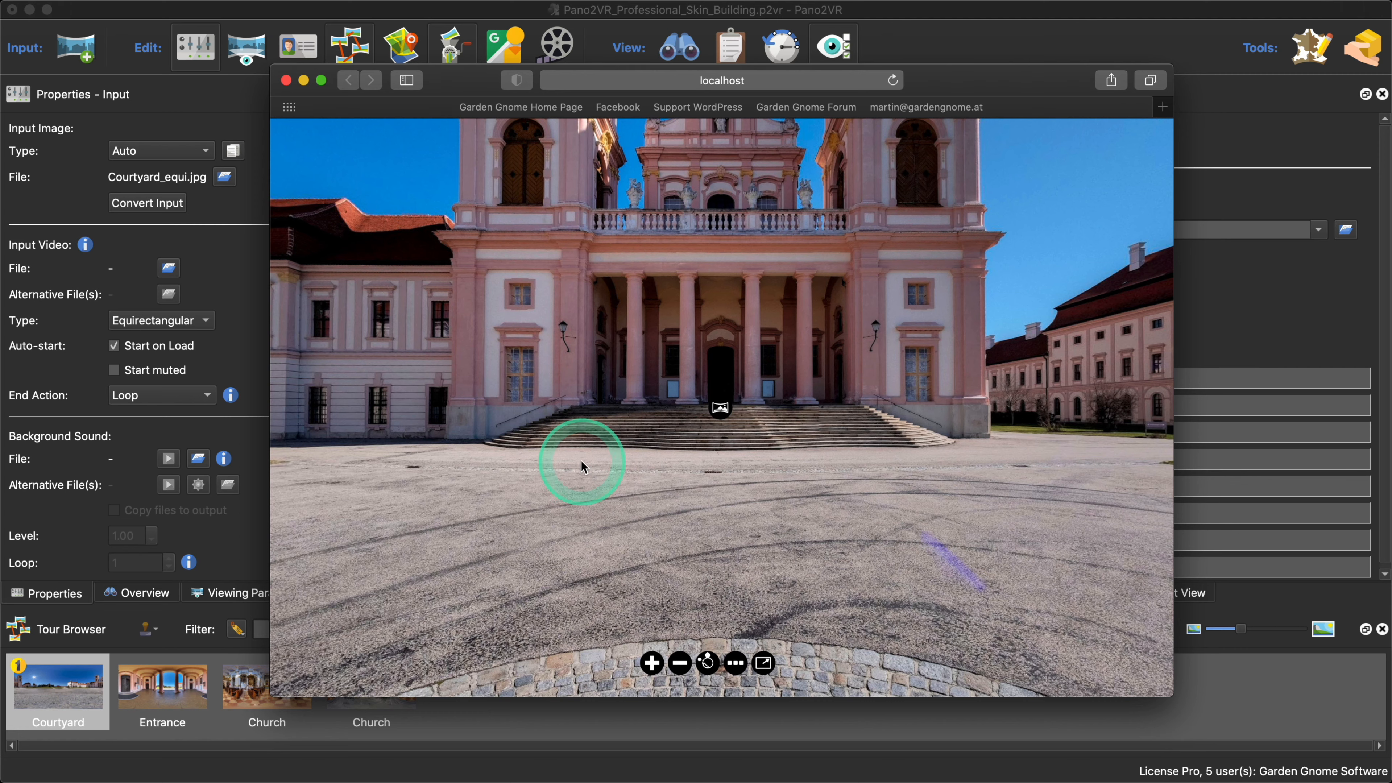
Step: Set the browser's user agent to Safari iOS 13.1.3 iPhone, inspect the controller bar in the panorama, and close the preview
mouse_move(442, 14)
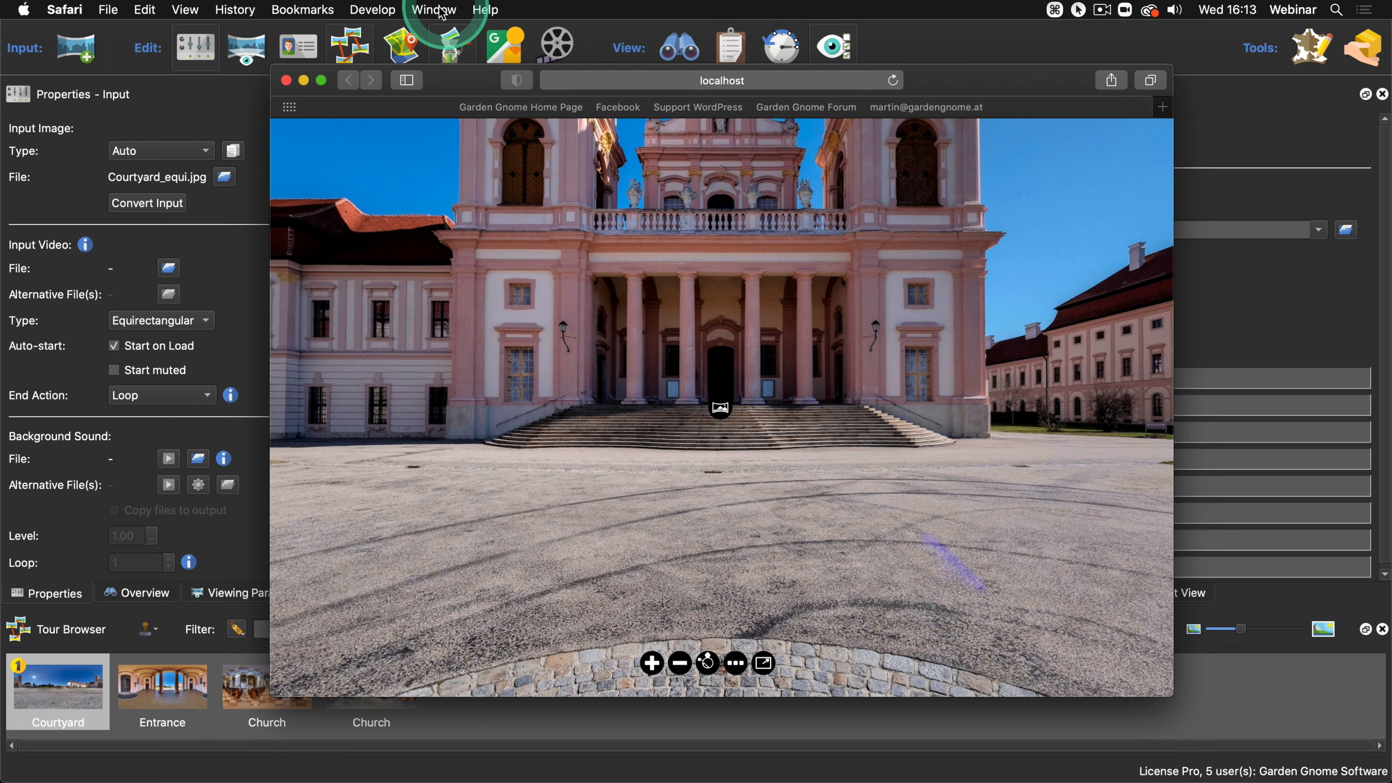
click(384, 11)
mouse_move(438, 47)
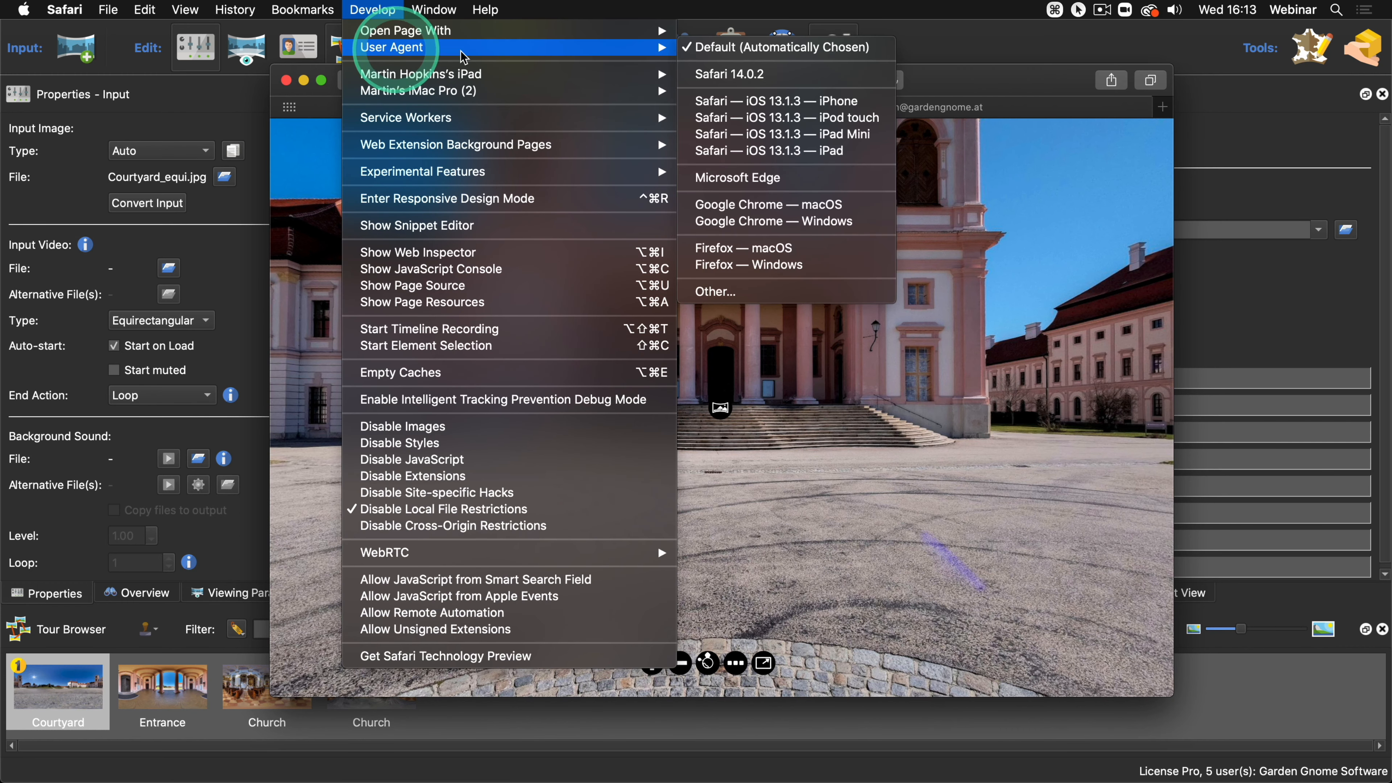
click(801, 102)
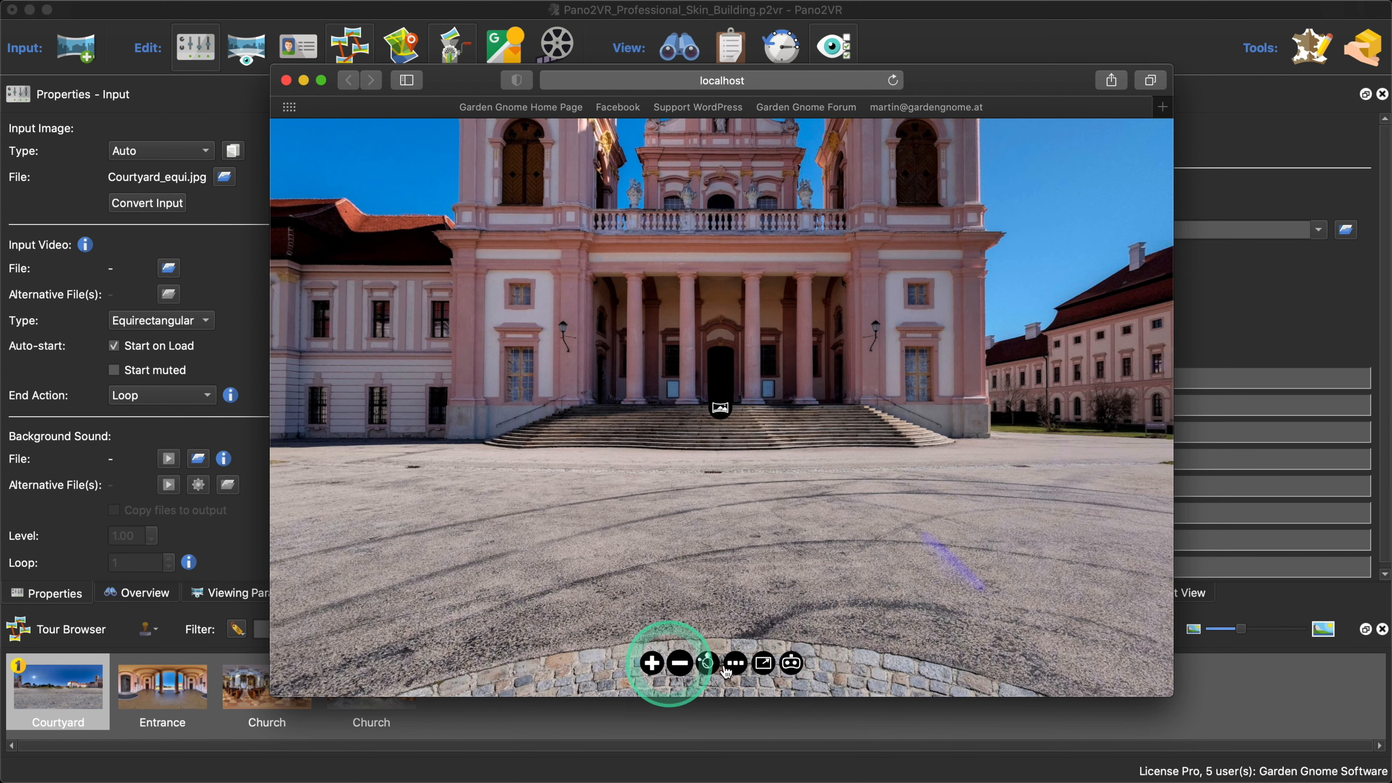
drag(845, 484, 779, 614)
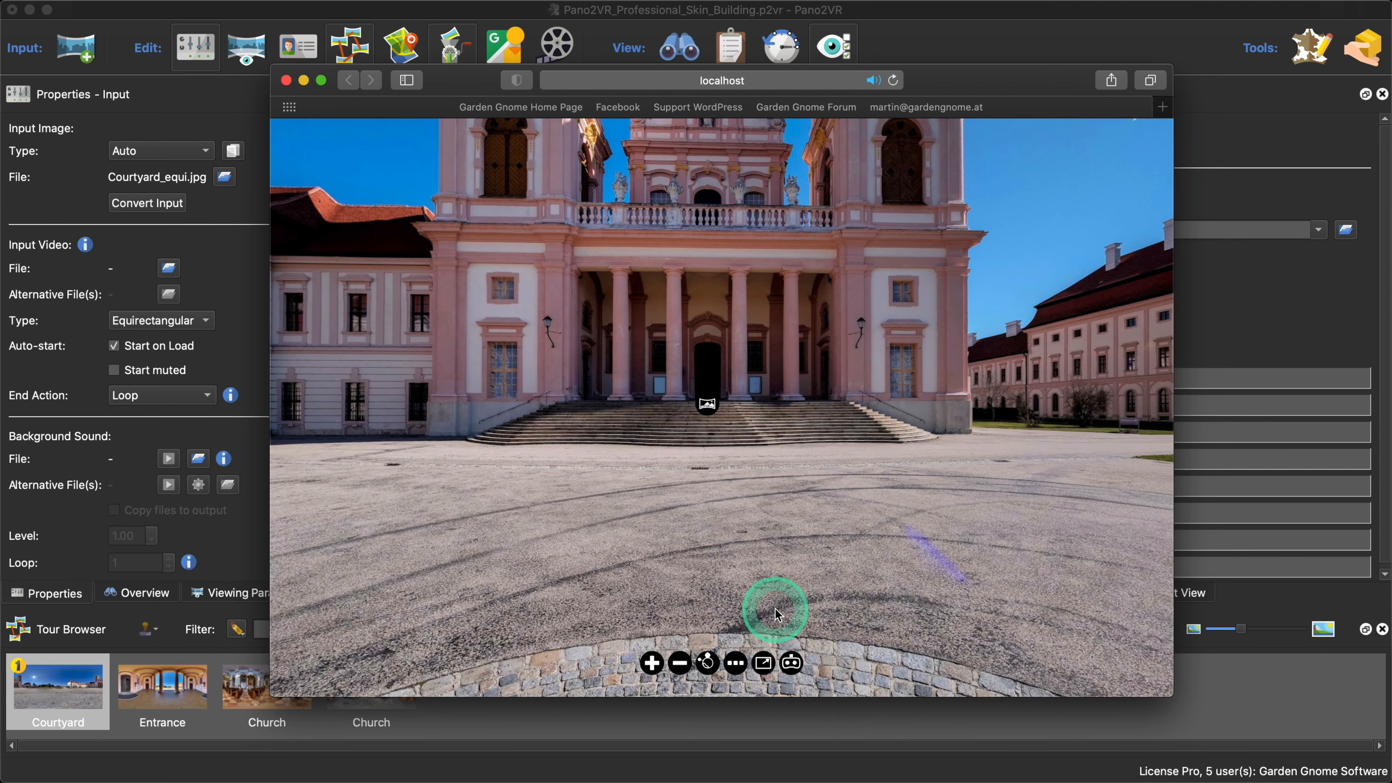
scroll(775, 610, up, 3)
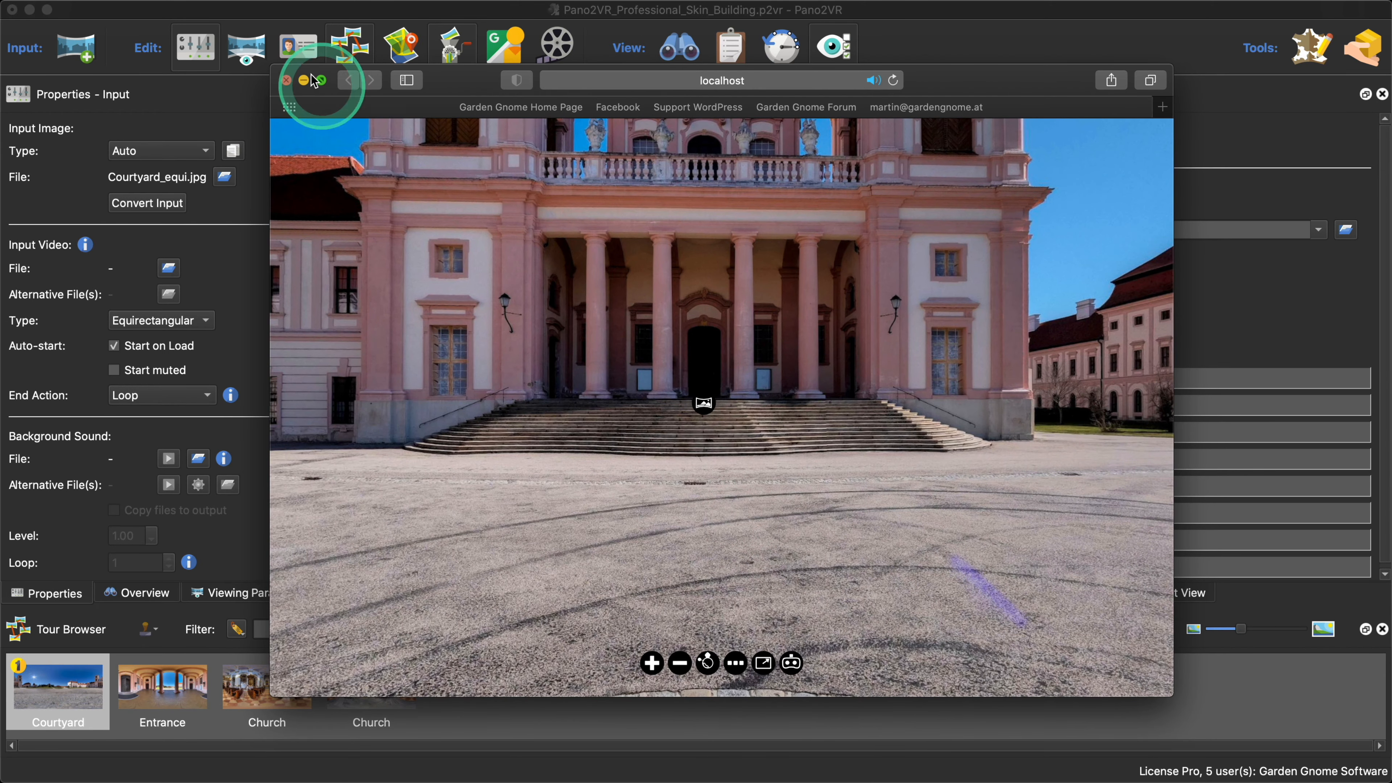
click(287, 80)
Step: Reopen the skin for editing, add a rectangle to the canvas, and give it the ID helper1
click(1025, 266)
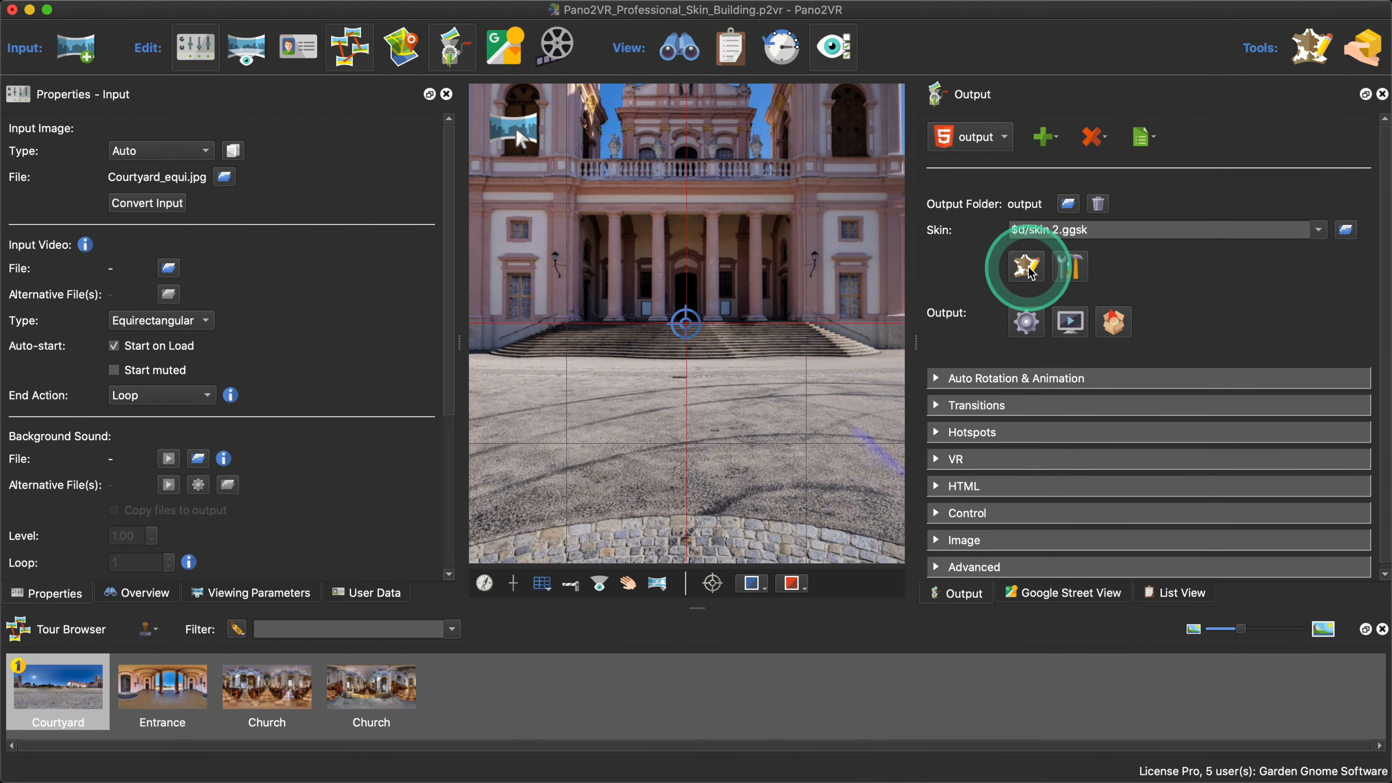
click(221, 112)
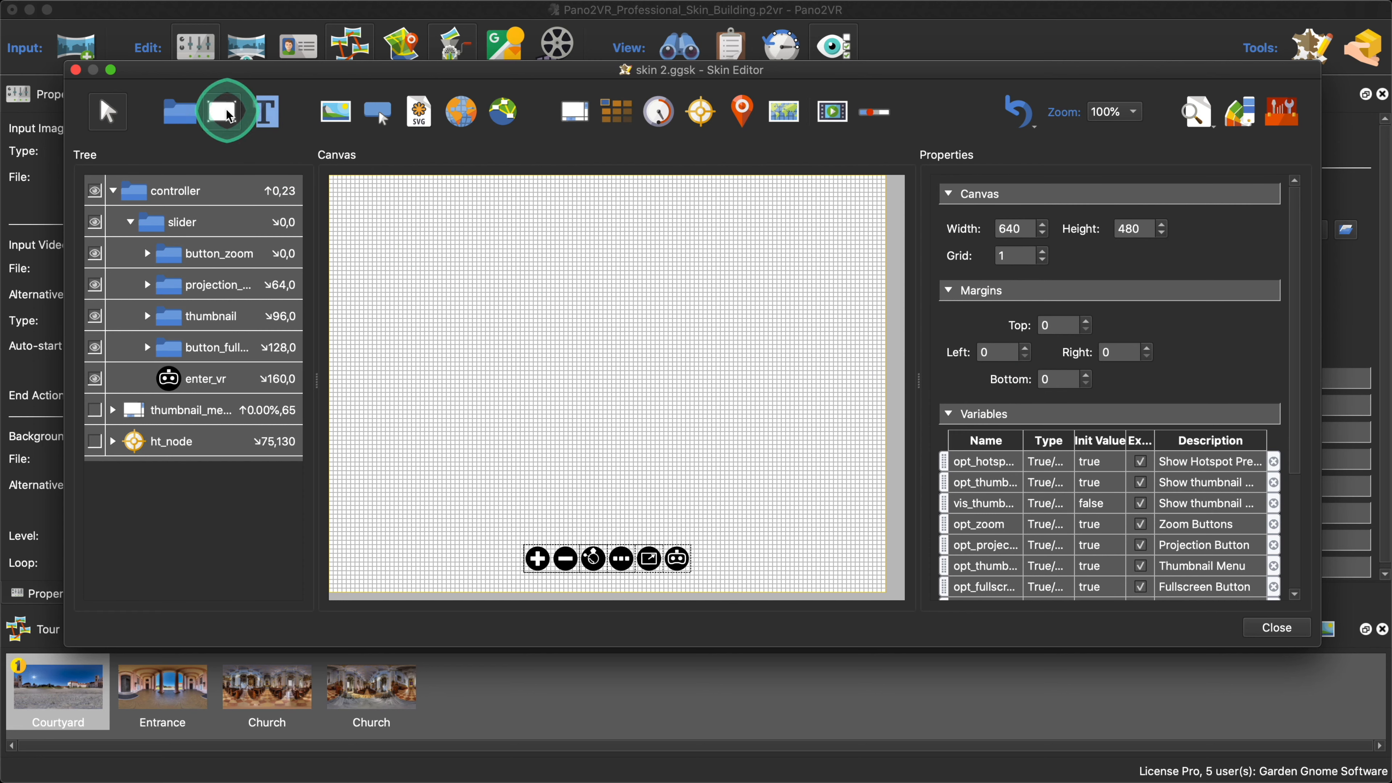
click(546, 285)
drag(551, 294, 599, 288)
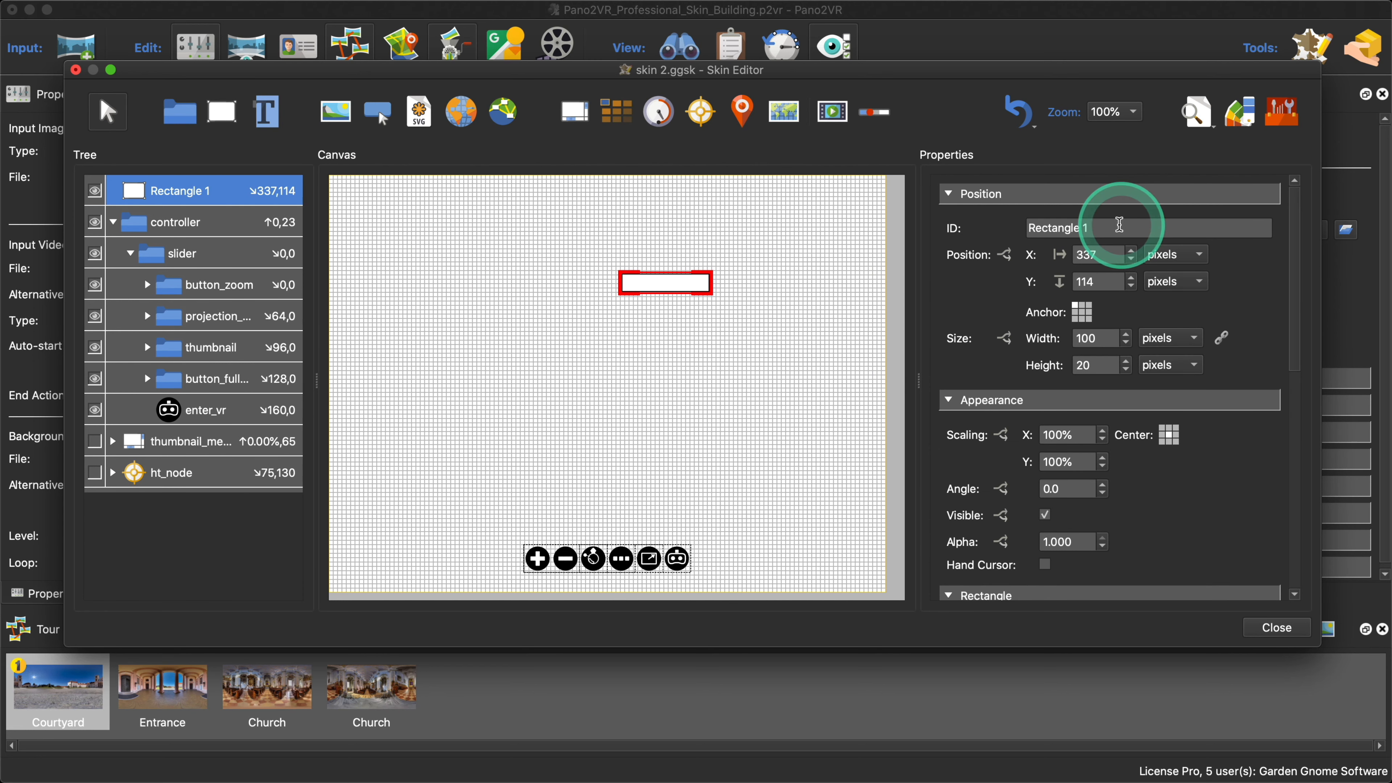
drag(1119, 226, 987, 221)
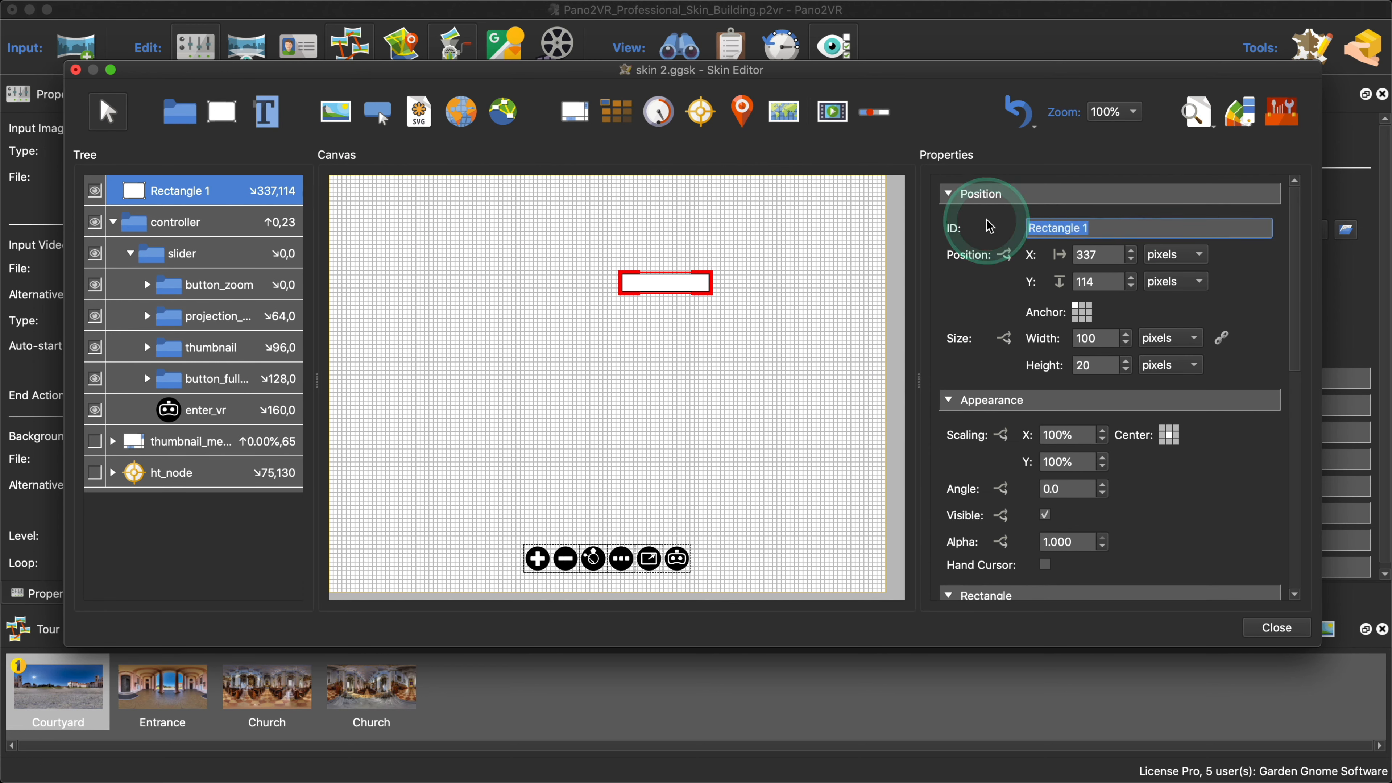
text(helper1)
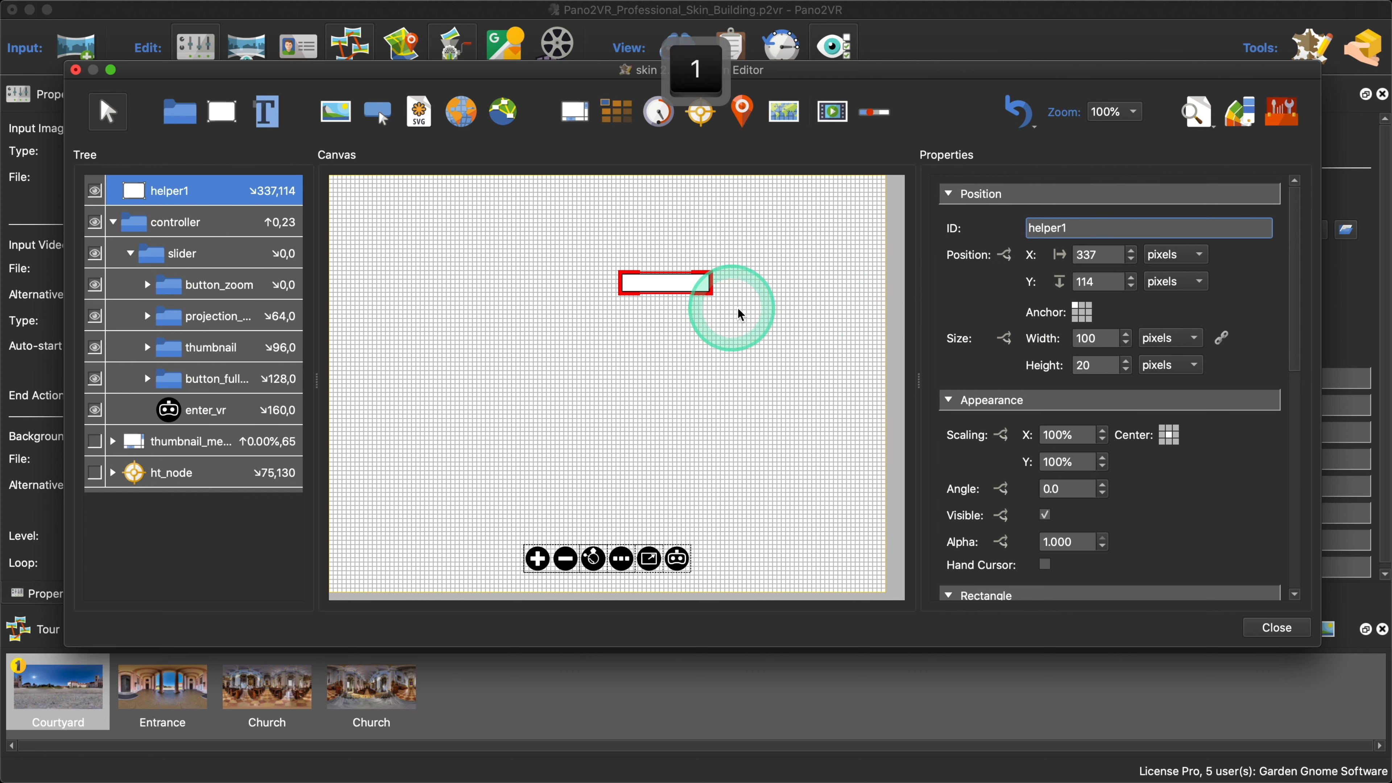
Step: Anchor the helper1 rectangle at top center and set its position to X 0 and Y 0 pixels
click(1082, 306)
click(1047, 256)
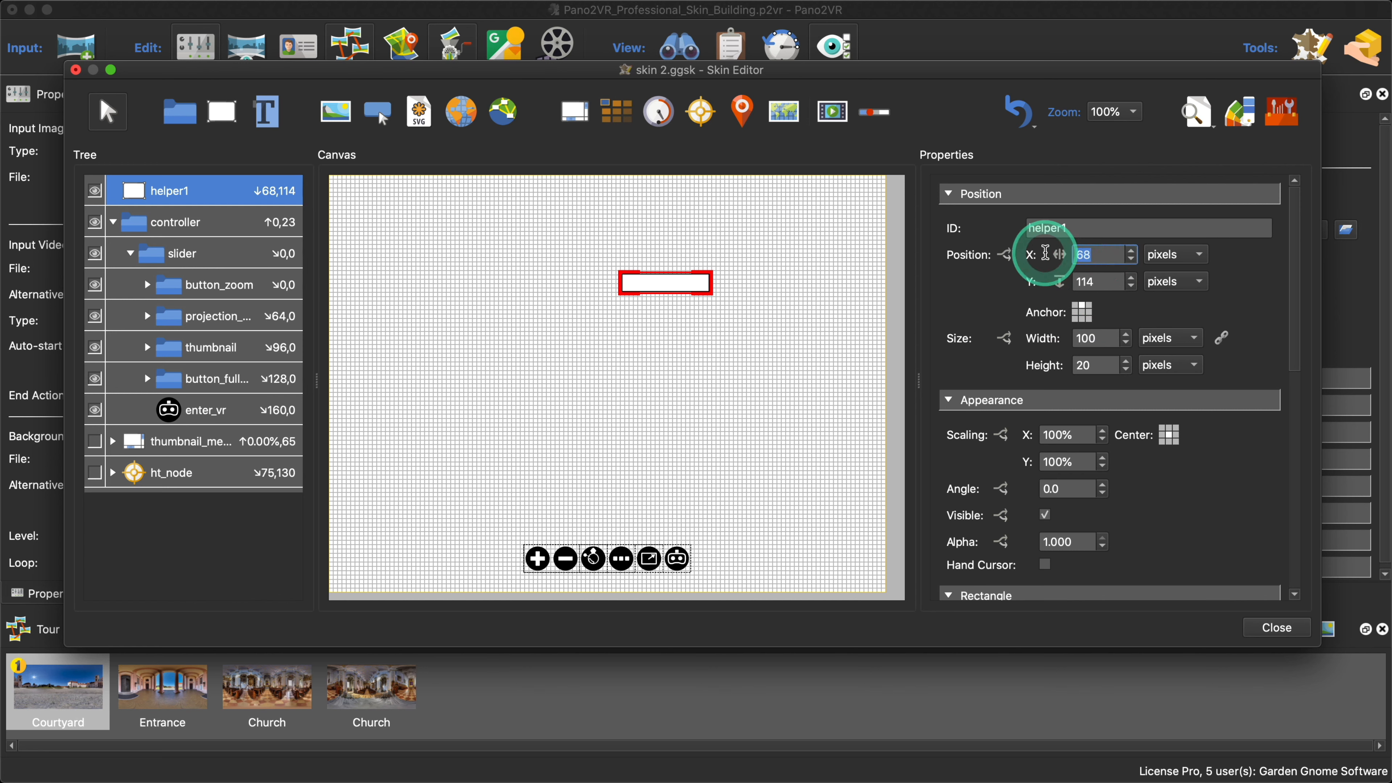
text(0)
double_click(1077, 281)
text(0)
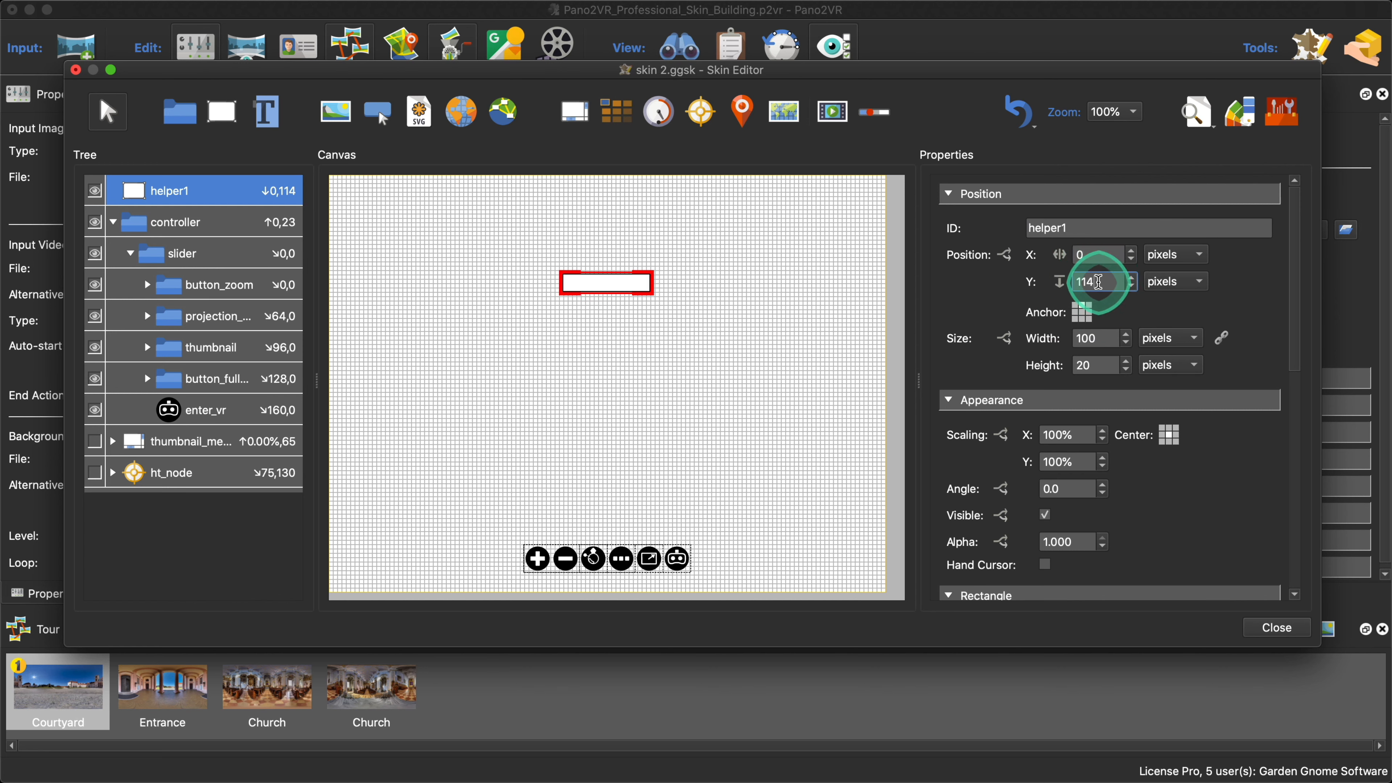
click(1040, 283)
click(1083, 354)
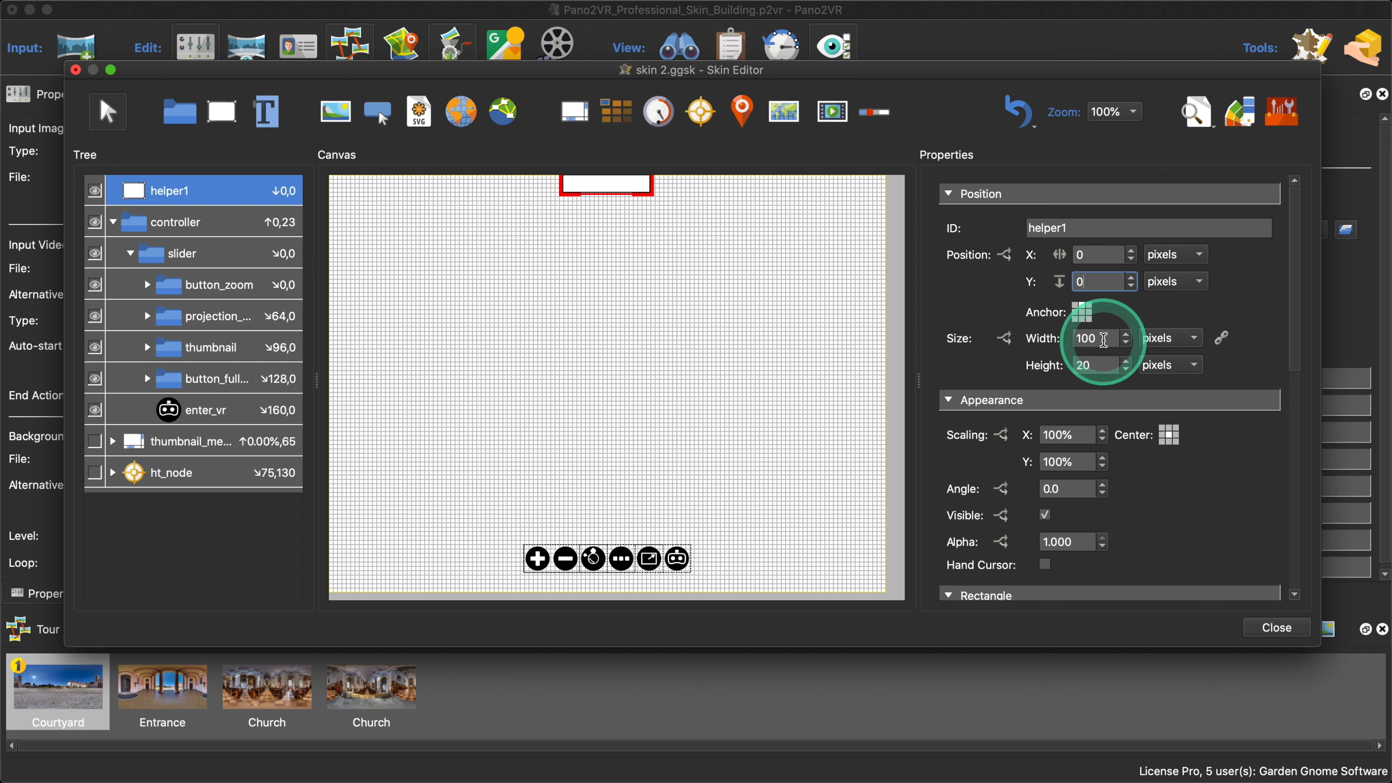
Step: Size the helper1 rectangle to 3 pixels wide and 100 percent high
drag(1103, 340, 1047, 344)
text(3)
click(1171, 366)
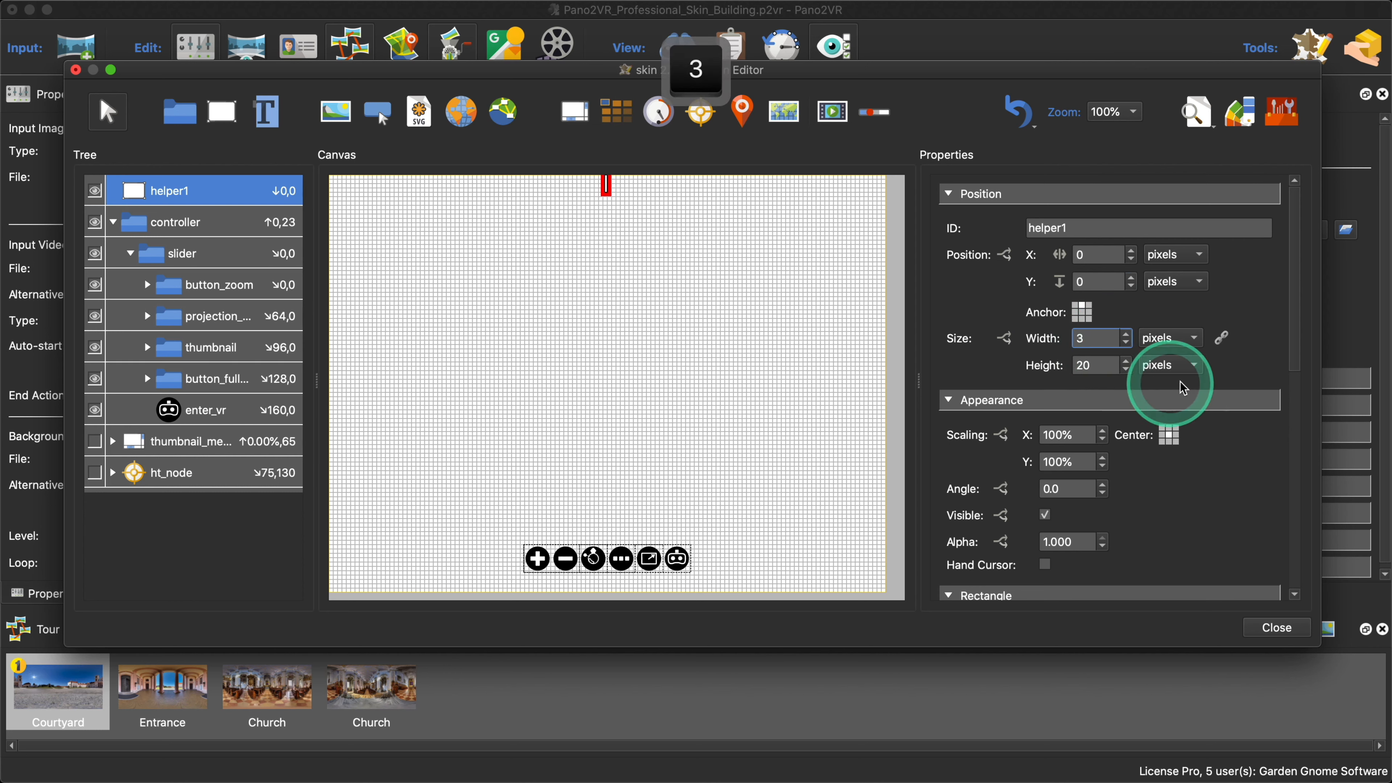
click(1171, 387)
drag(1113, 366, 1075, 369)
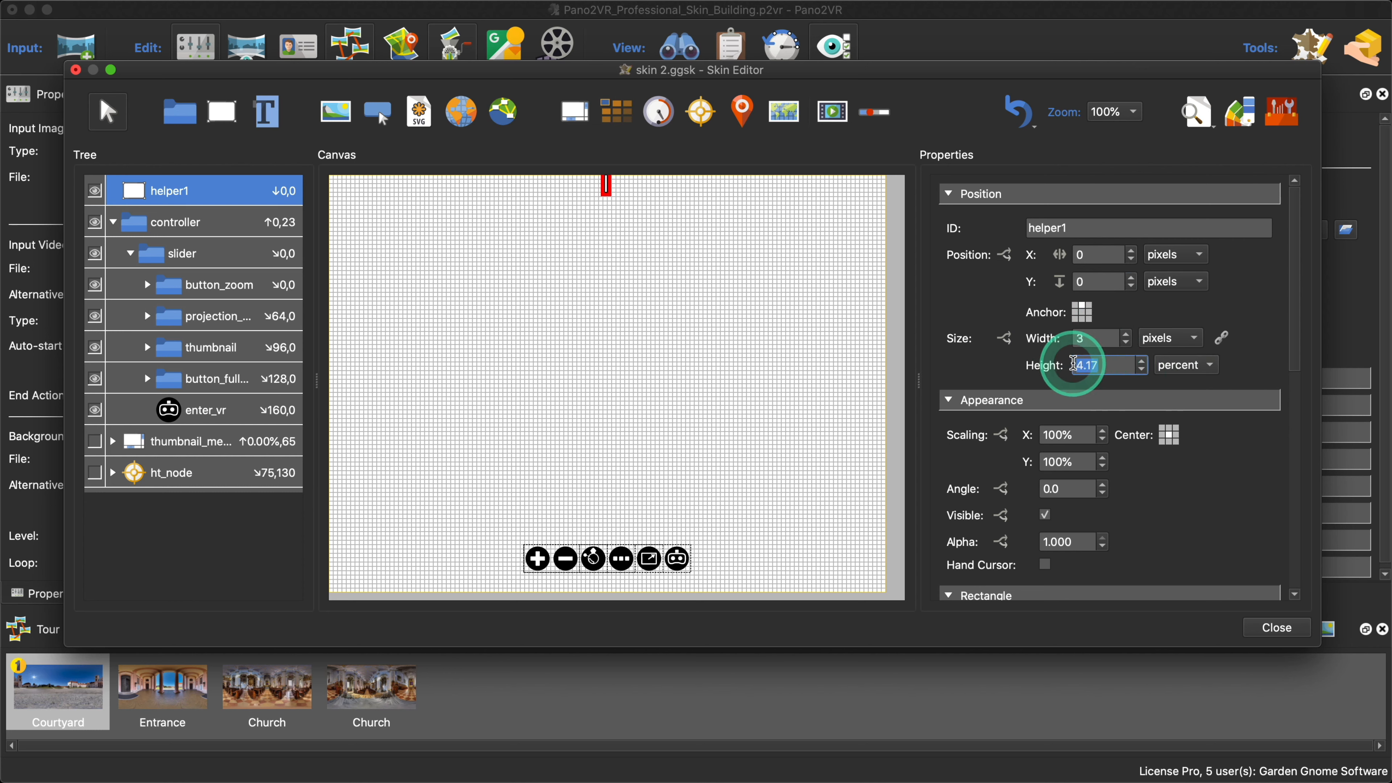
text(100)
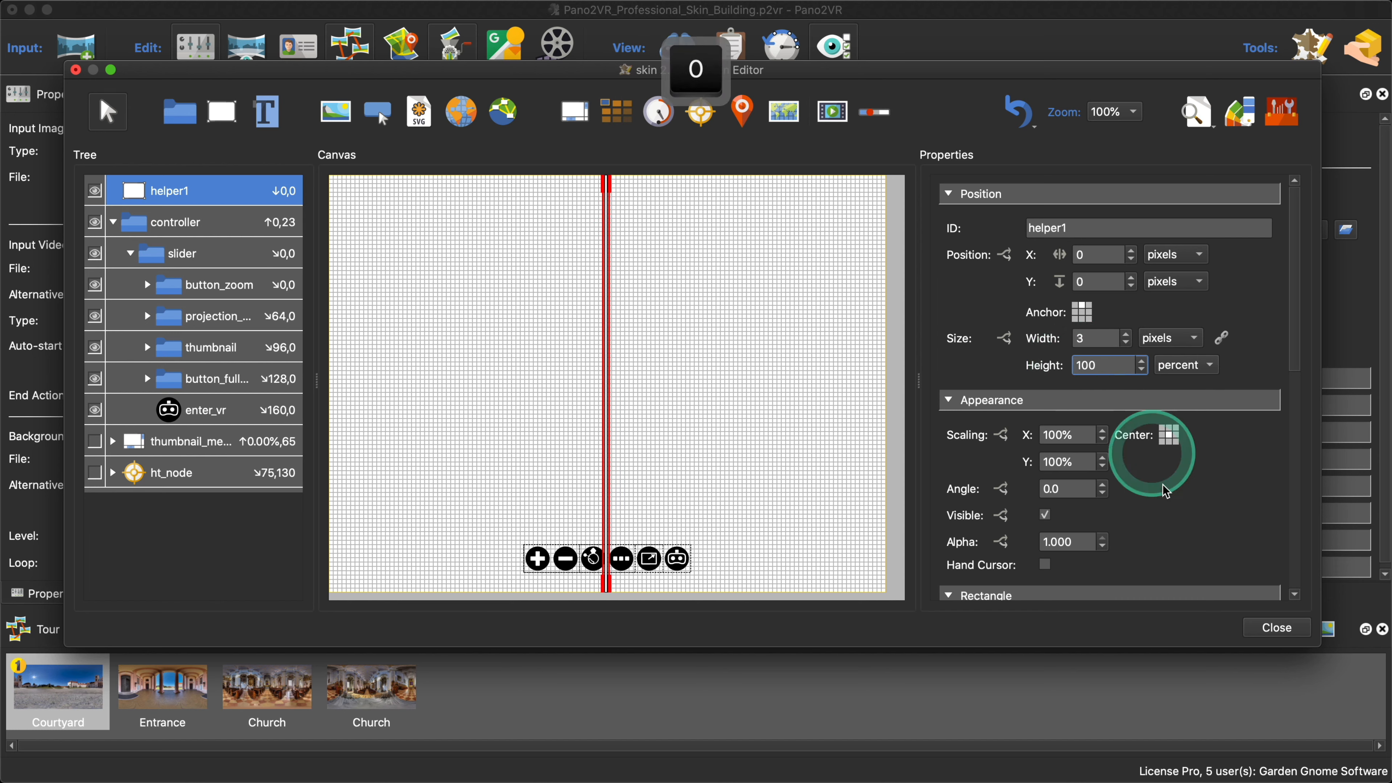
Step: Give the helper1 rectangle a red background and set its border width to 0
scroll(1166, 491, down, 8)
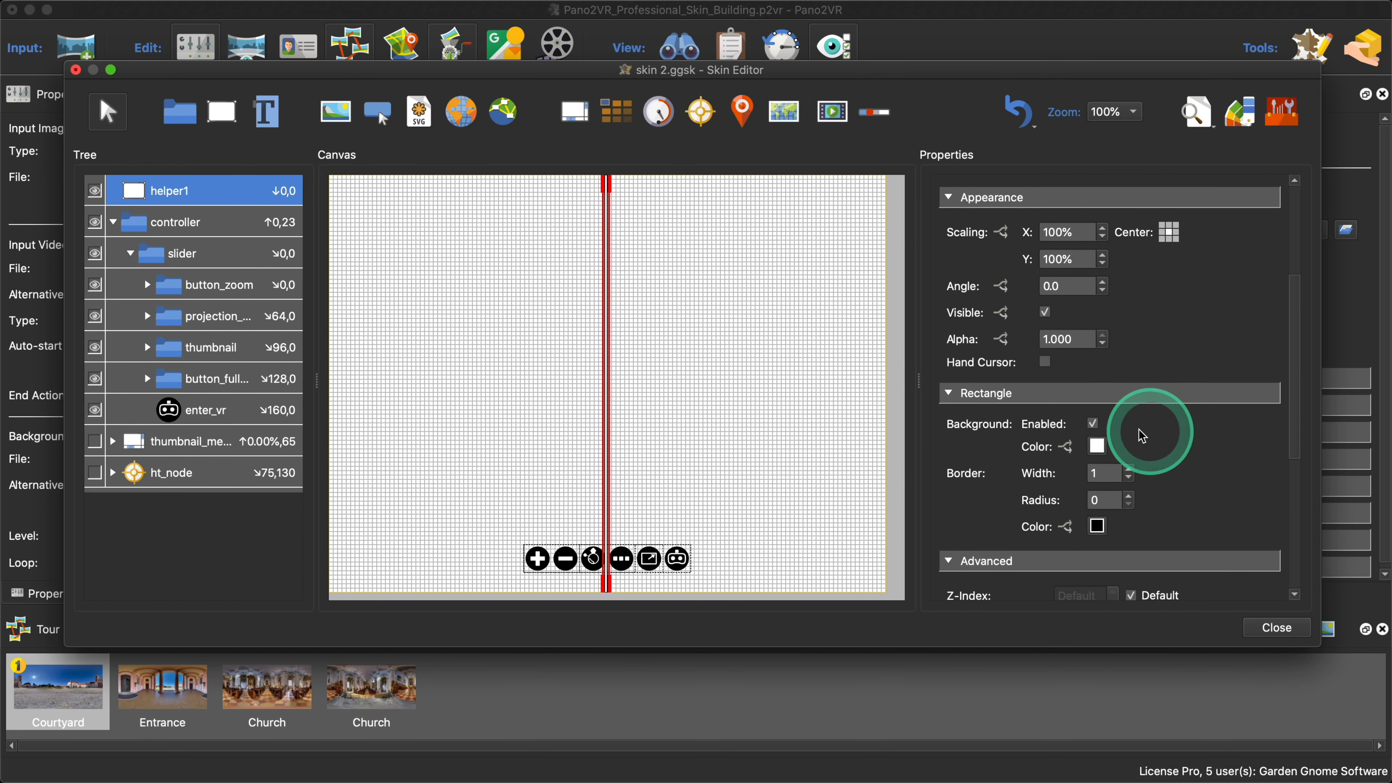
click(1097, 446)
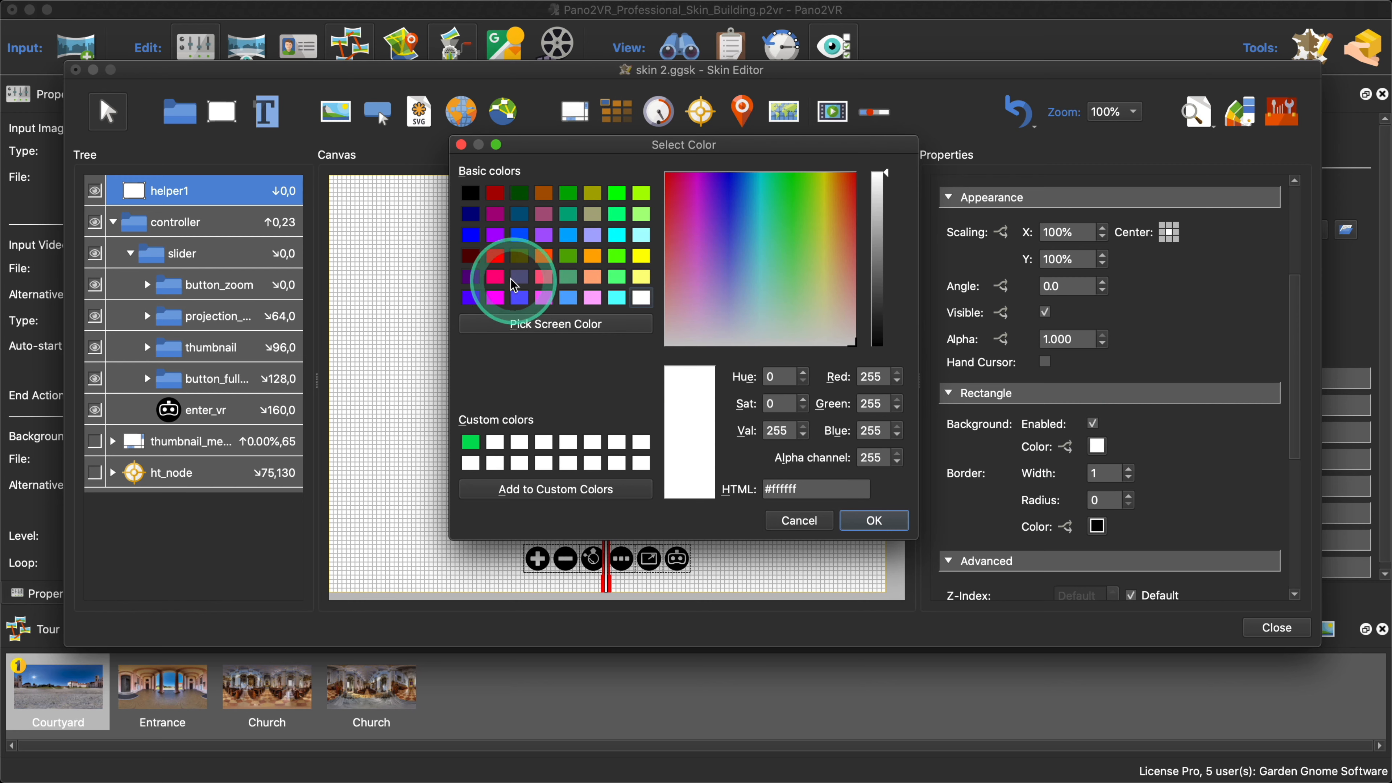
click(495, 256)
click(874, 520)
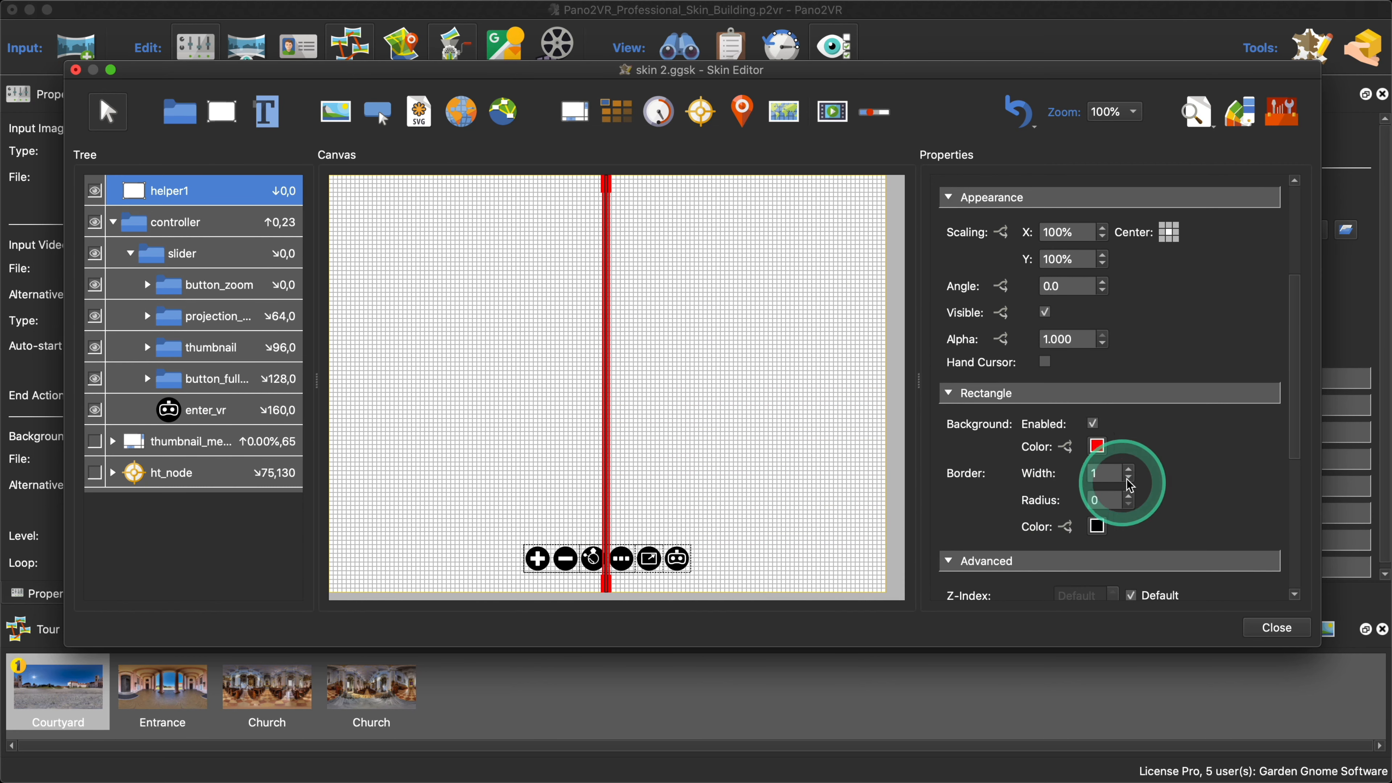
click(1130, 482)
Step: Save the skin with the helper line and regenerate the output, overwriting pano.xml again
click(1266, 628)
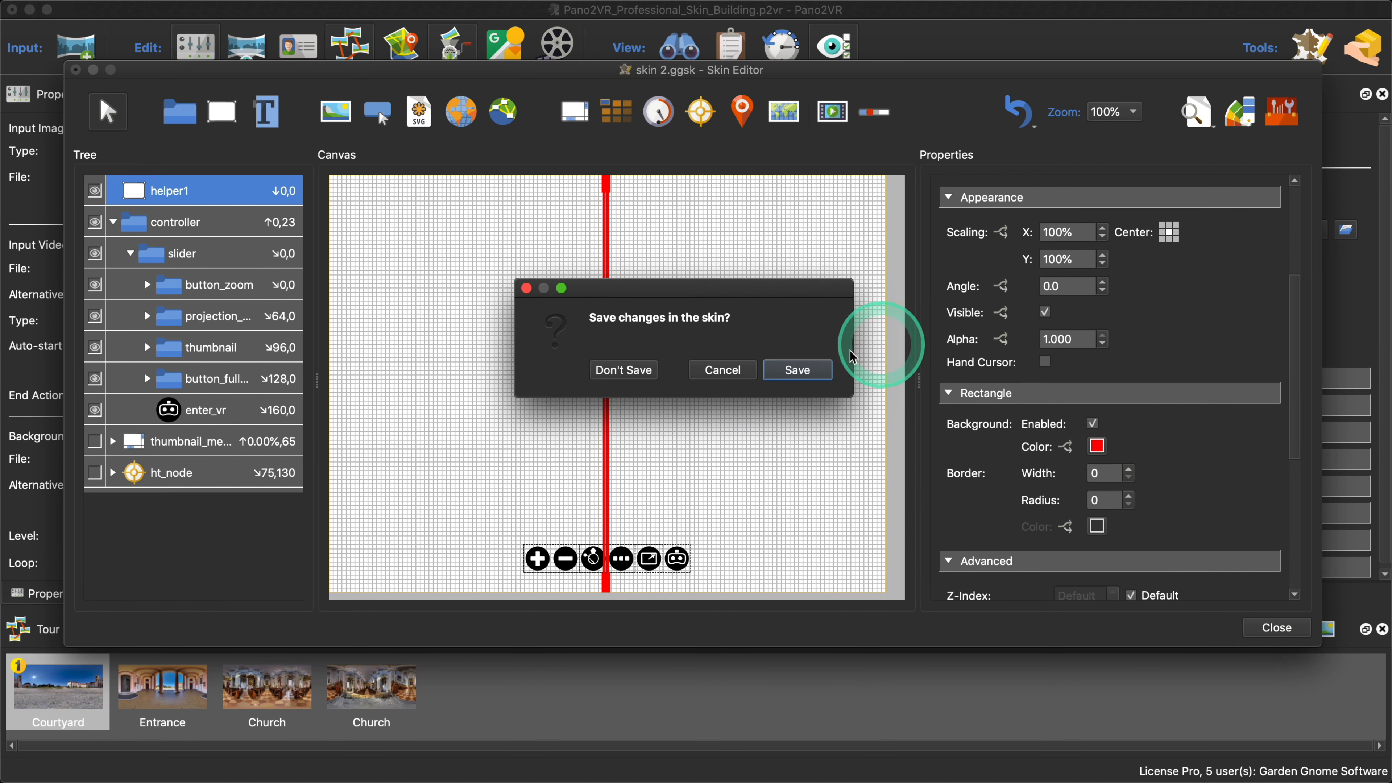
click(797, 370)
click(1026, 322)
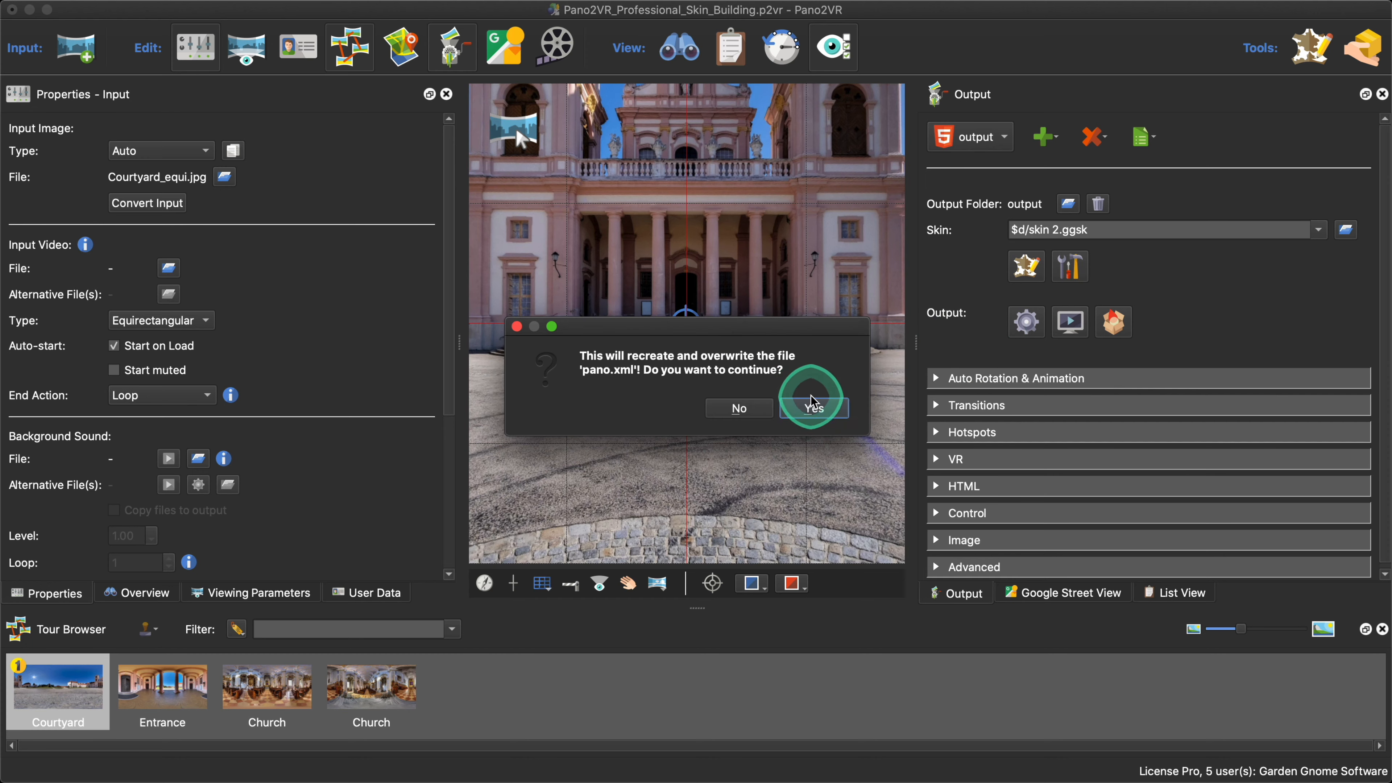
click(813, 406)
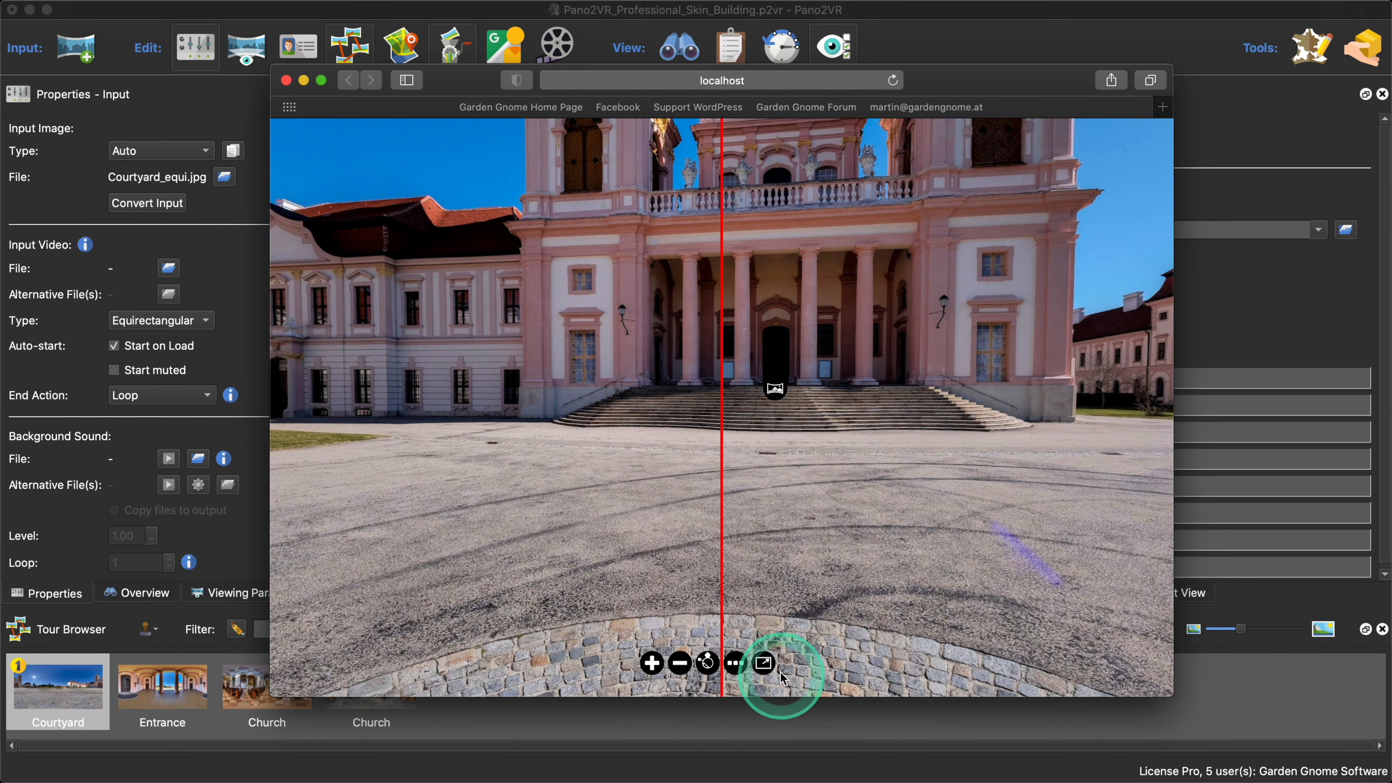
Step: Switch the preview to a mobile user agent, check the controller bar's centering against the red helper line, and close the preview
drag(447, 79, 446, 79)
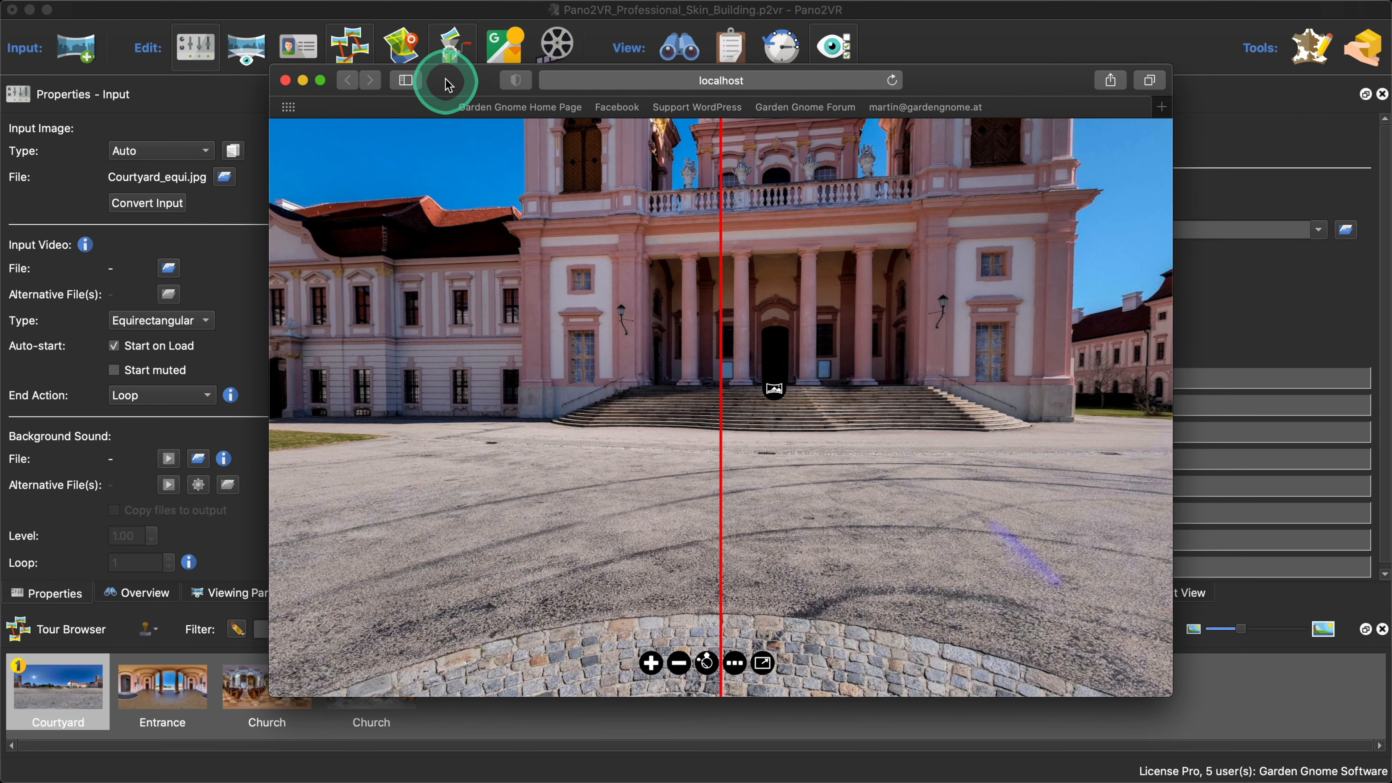
click(373, 9)
mouse_move(382, 41)
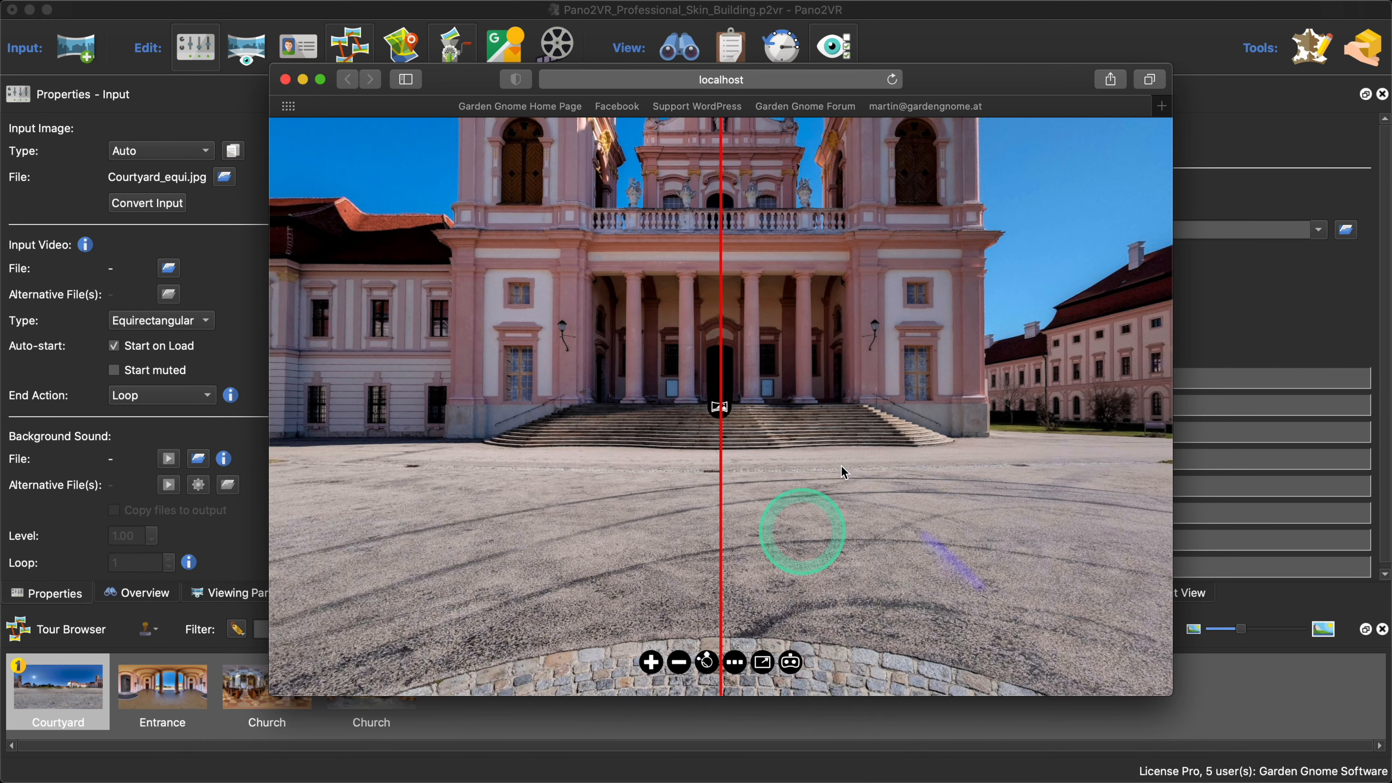
drag(890, 405, 880, 366)
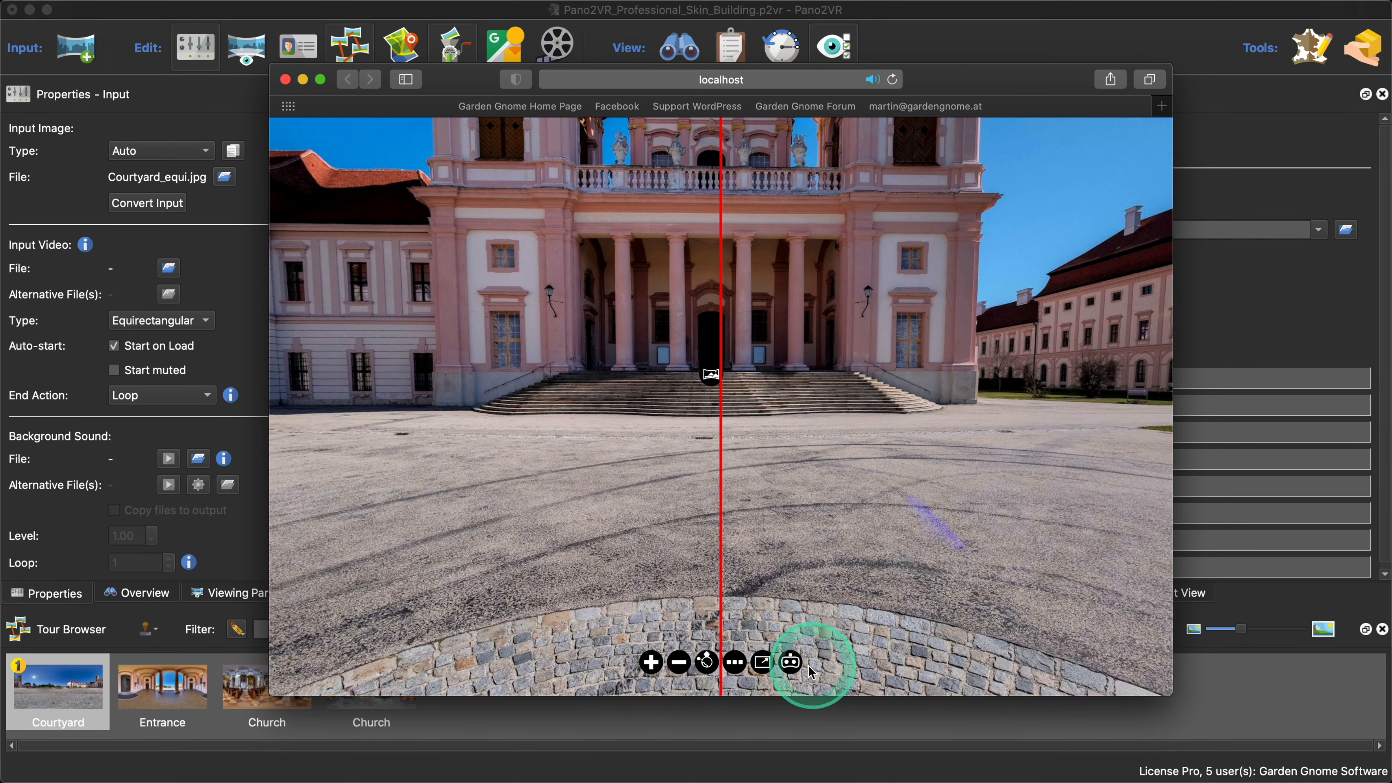
click(285, 79)
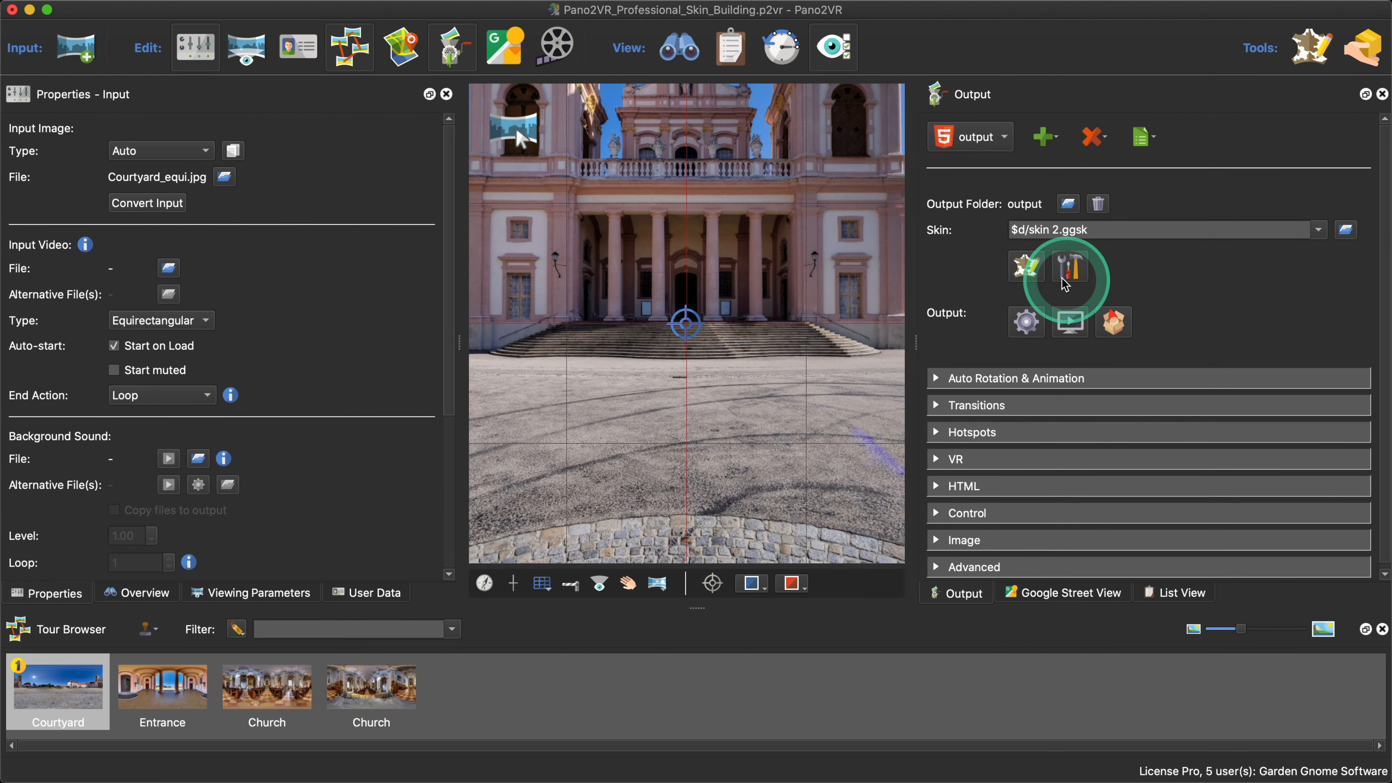
Step: Reopen the skin in the Skin Editor, review its list of option variables, and close the editor
click(1036, 274)
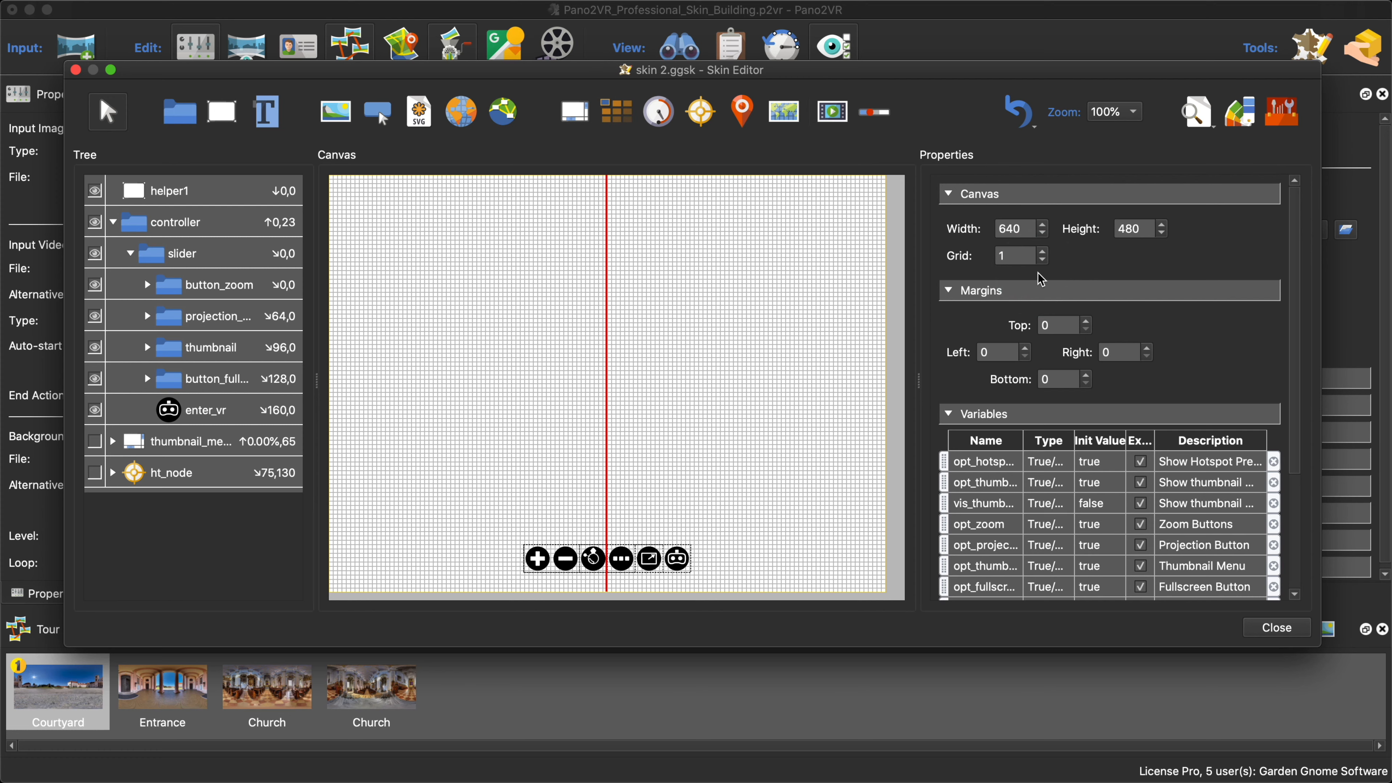
scroll(1099, 528, down, 5)
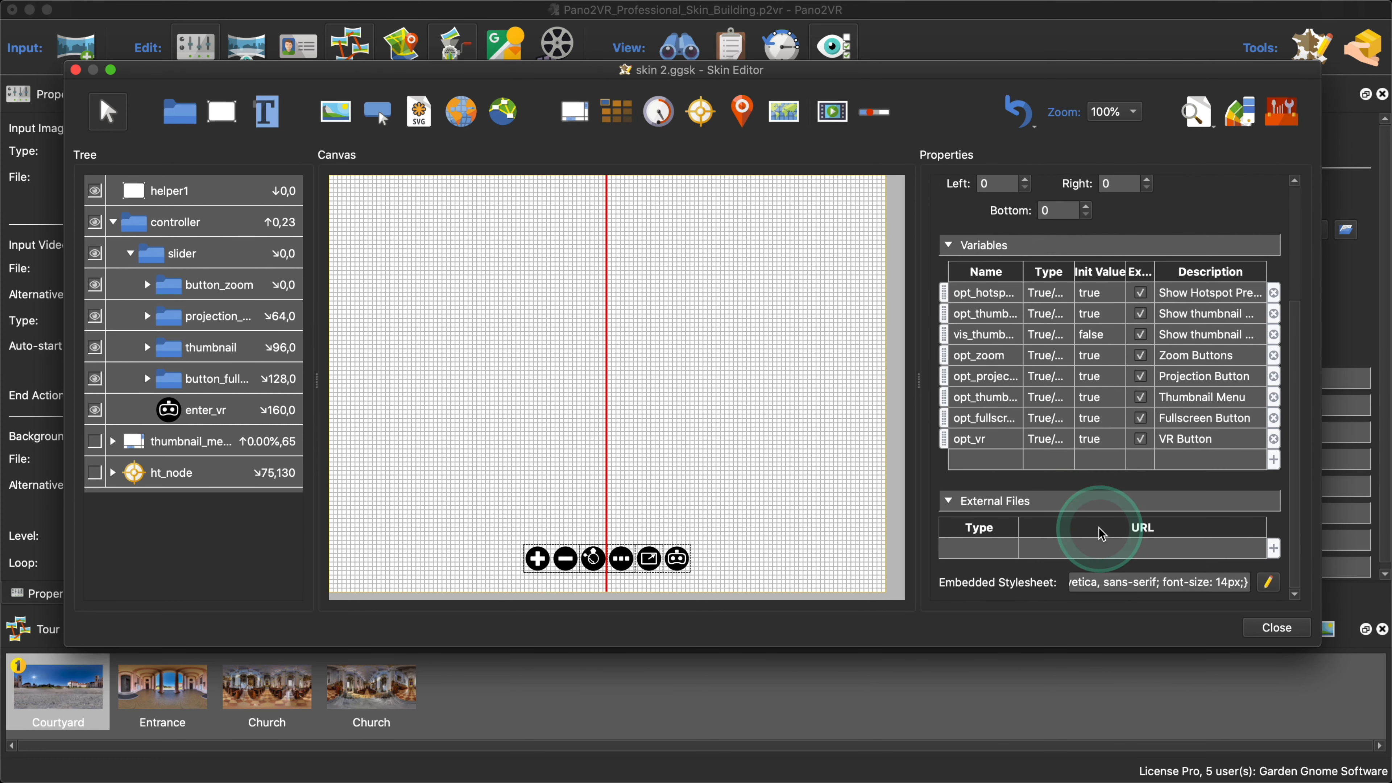
scroll(1036, 355, up, 1)
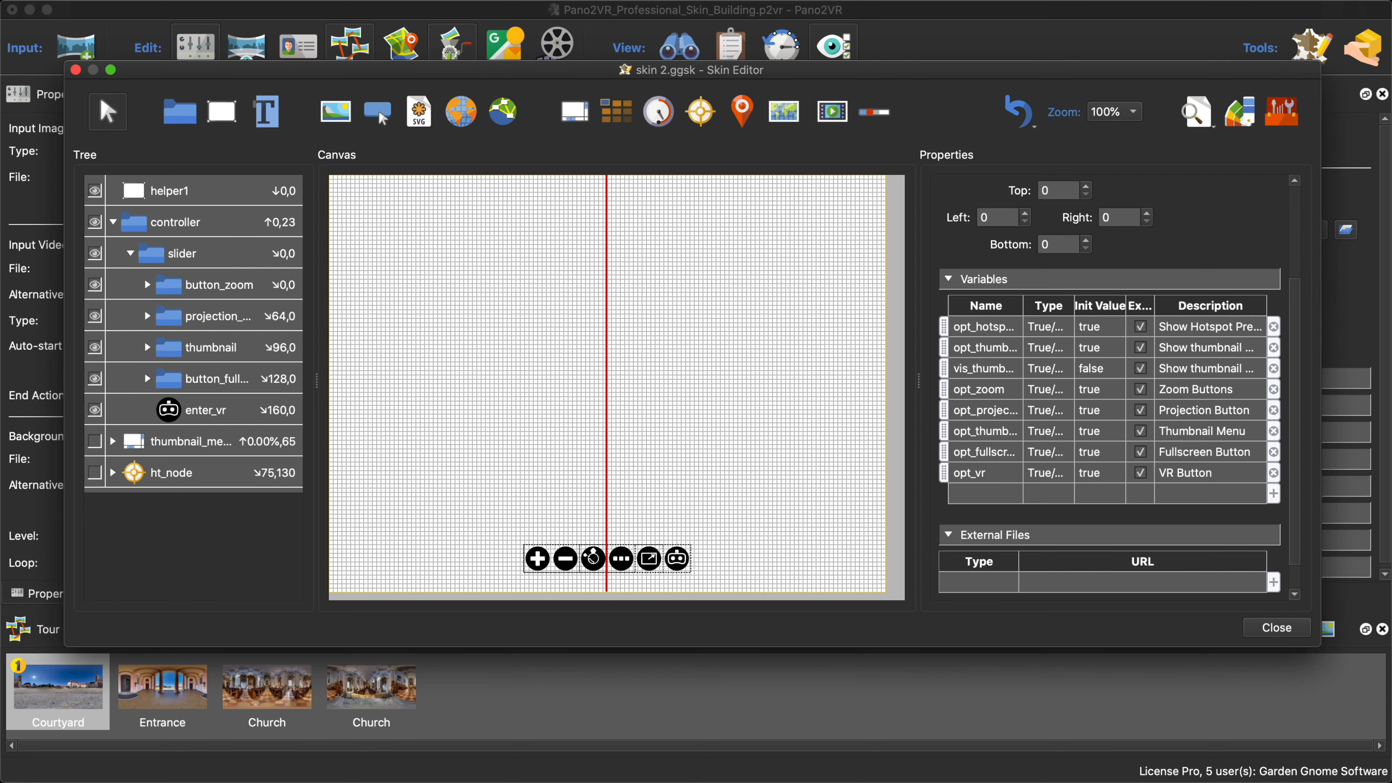
click(1276, 628)
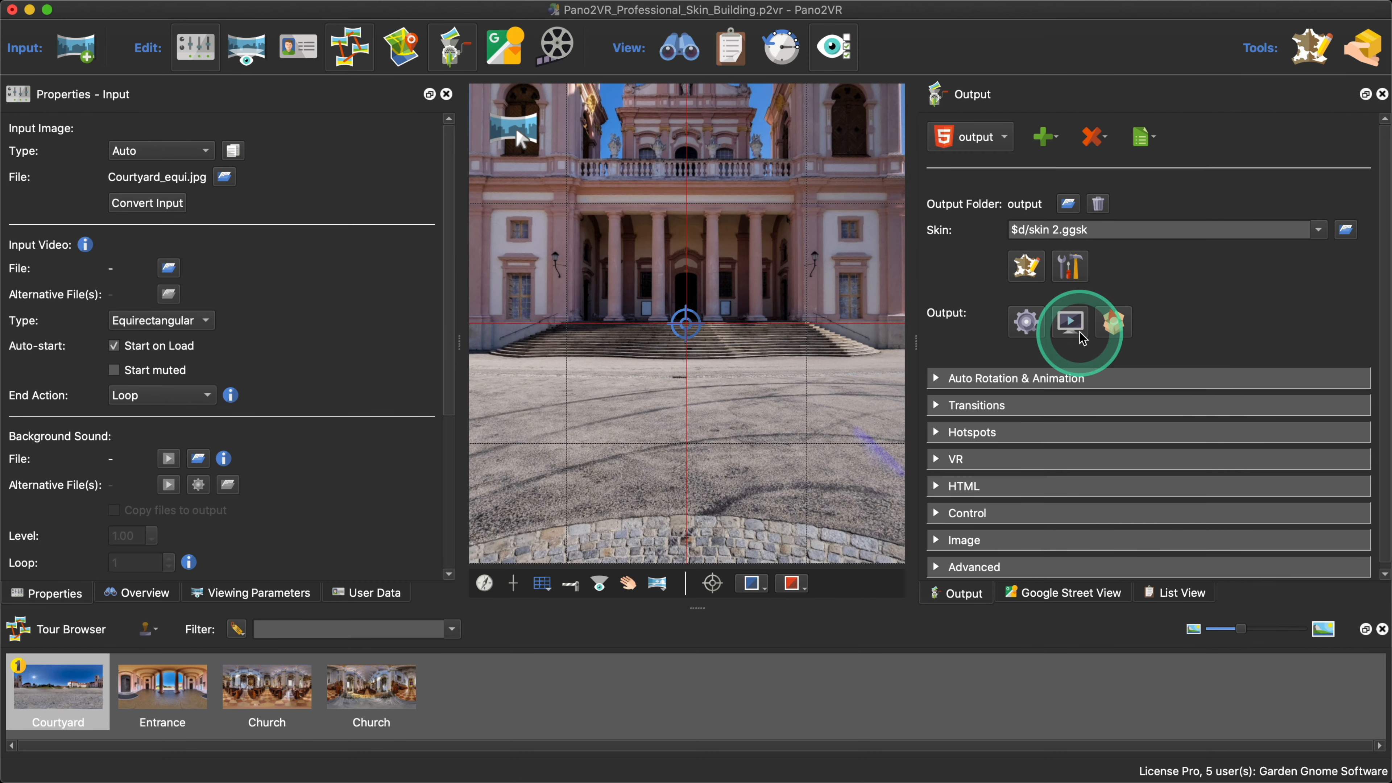
Step: Preview the controller bar against the red helper line, and turn off the Fullscreen Button option in the skin configuration
click(1071, 325)
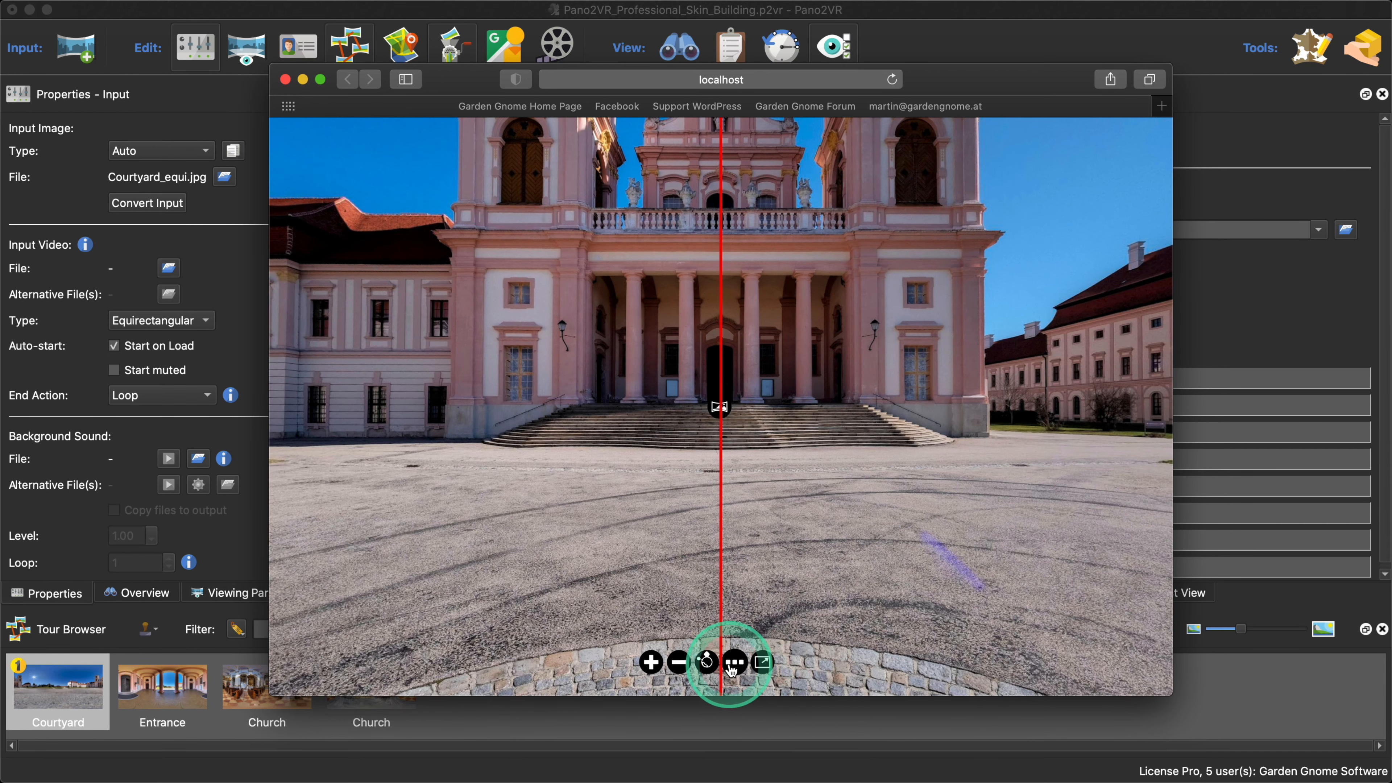
click(1252, 340)
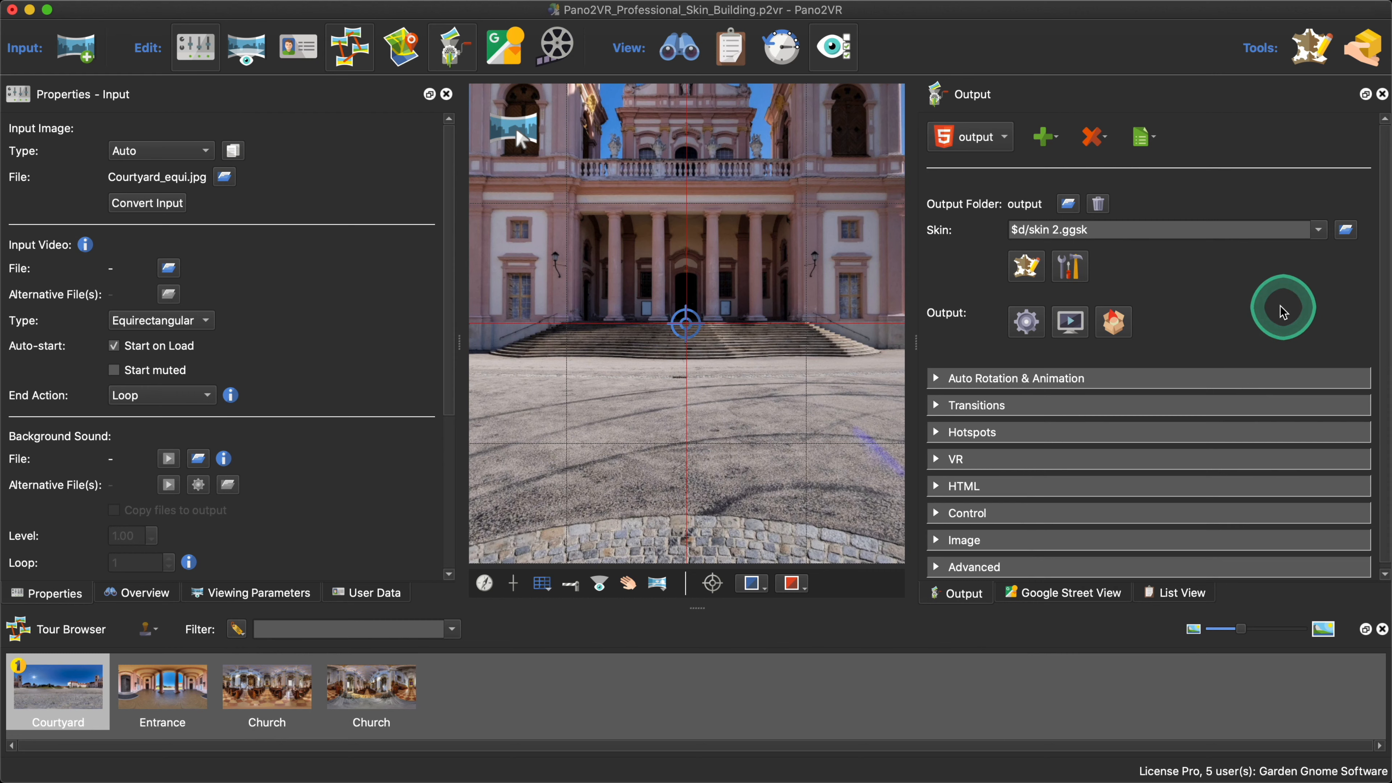
click(1082, 274)
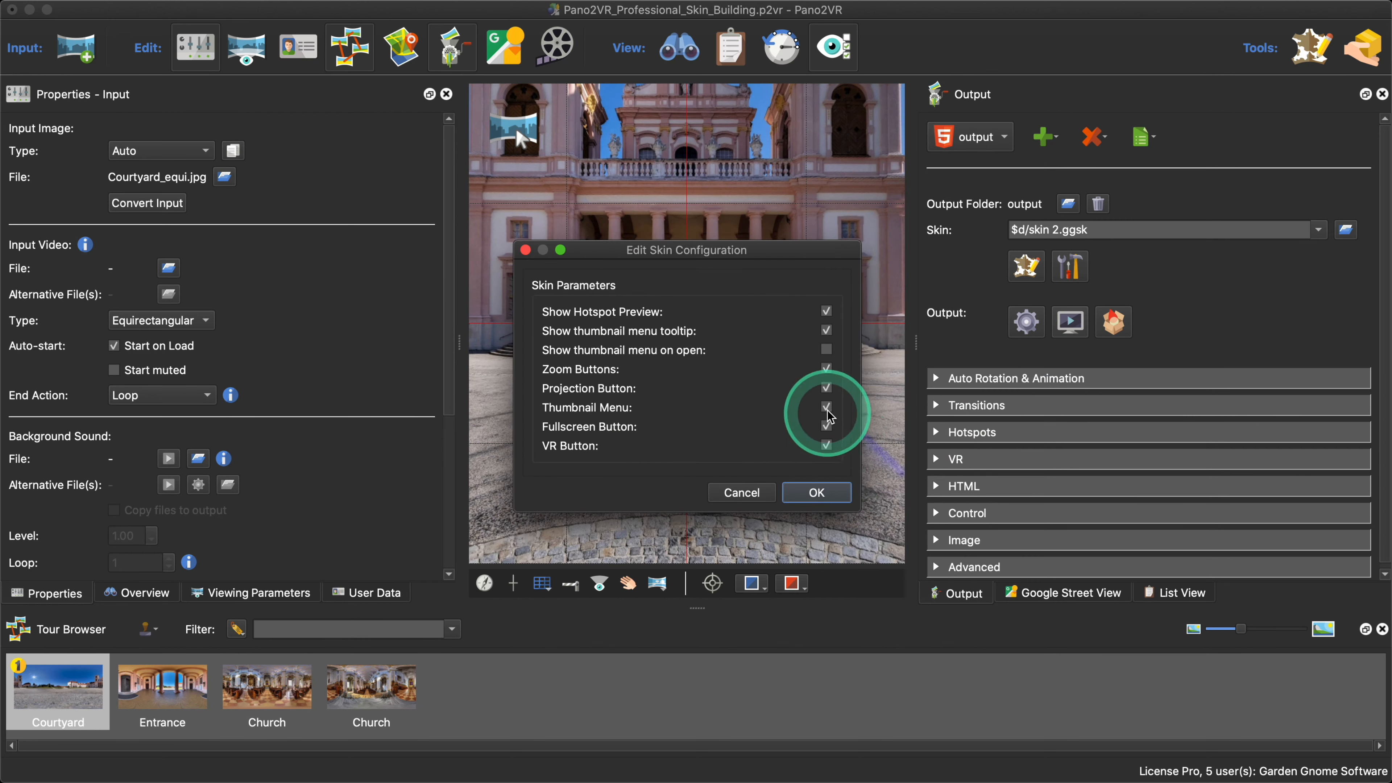
click(817, 493)
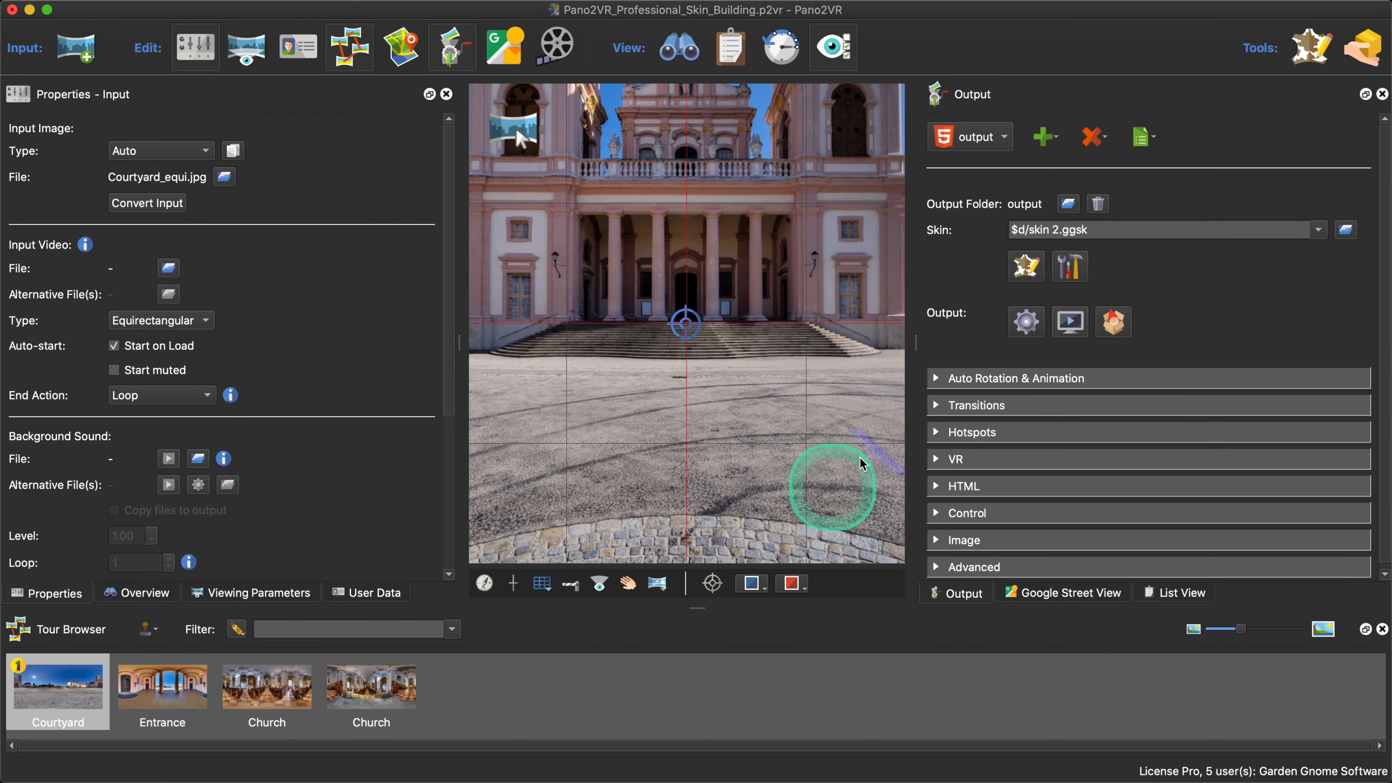
Step: Regenerate the output over the existing files, check the controller bar's centering in the preview, and close the preview
click(1013, 328)
click(816, 408)
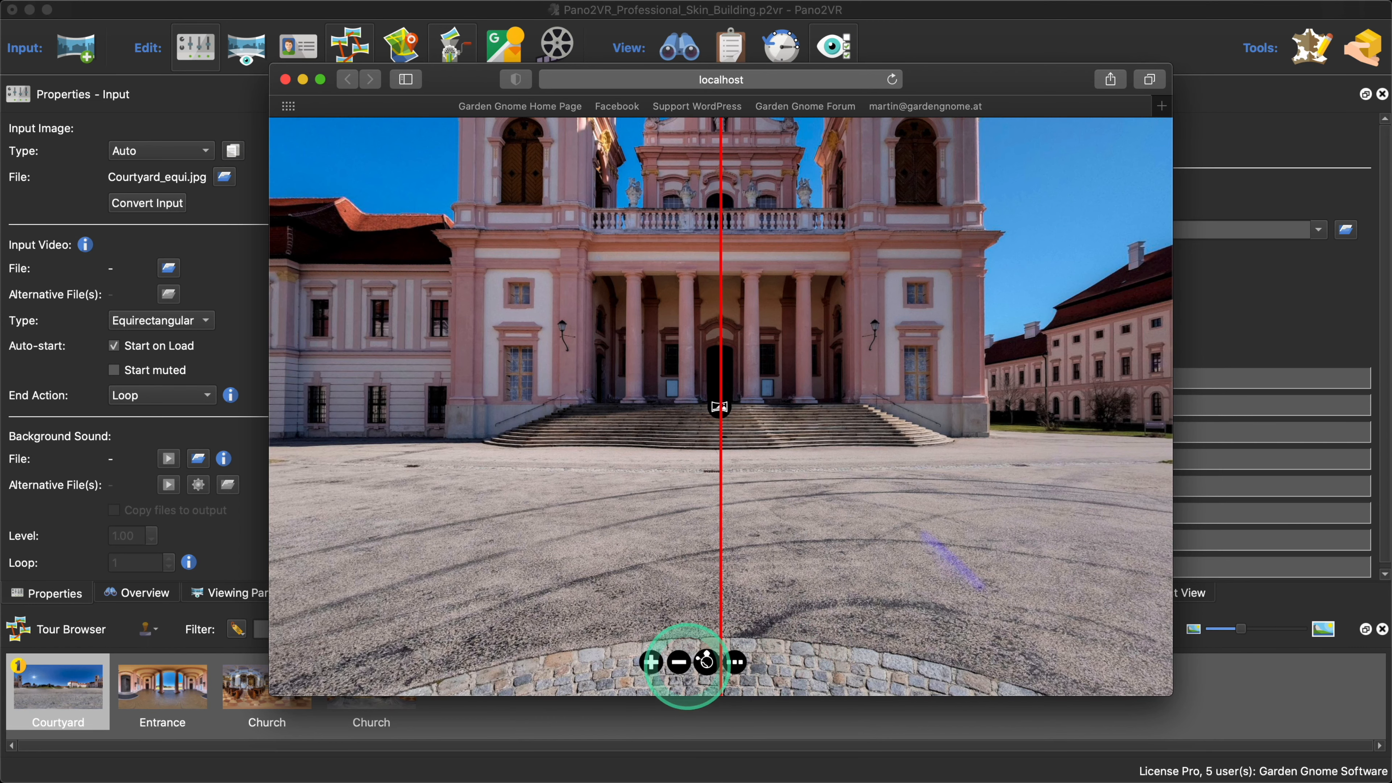
click(285, 80)
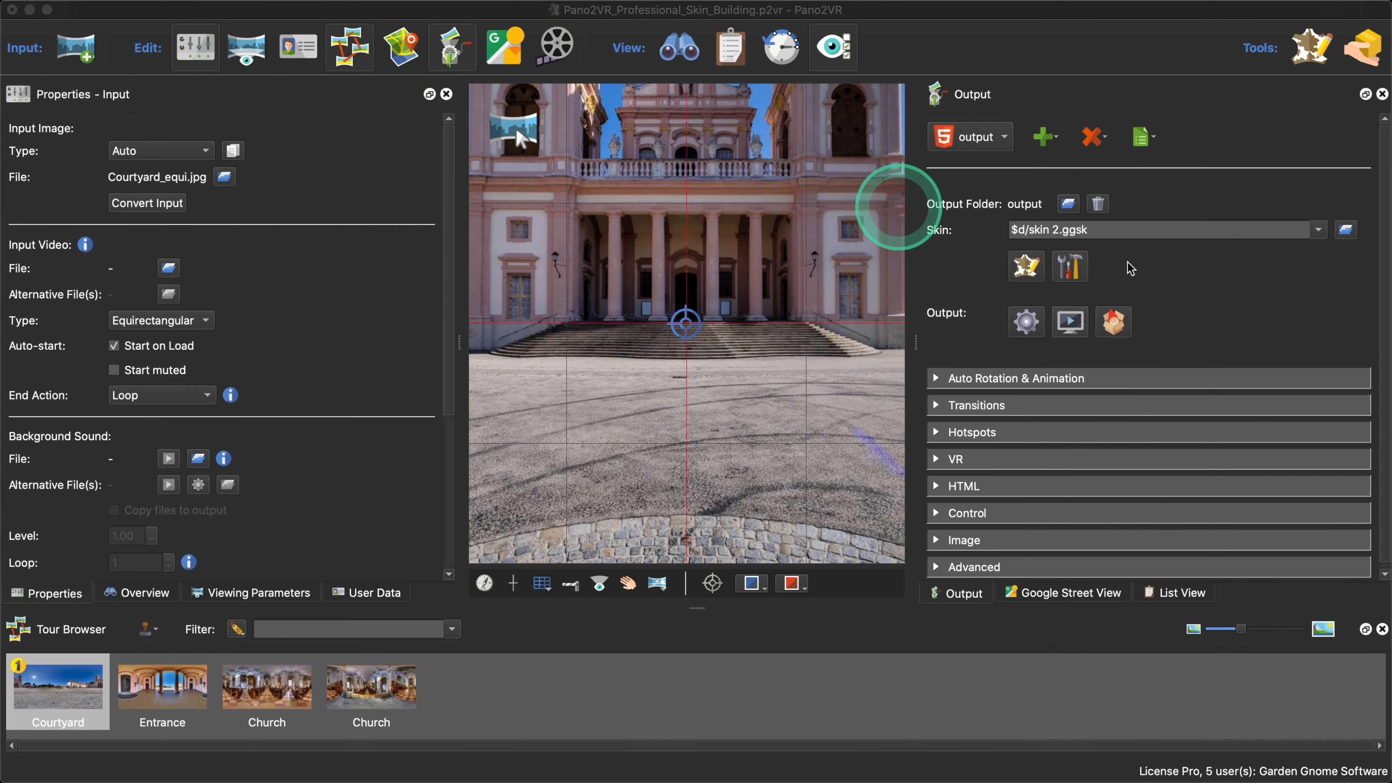
Step: Turn the Fullscreen Button option back on in the skin configuration and open the skin in the Skin Editor
click(1068, 274)
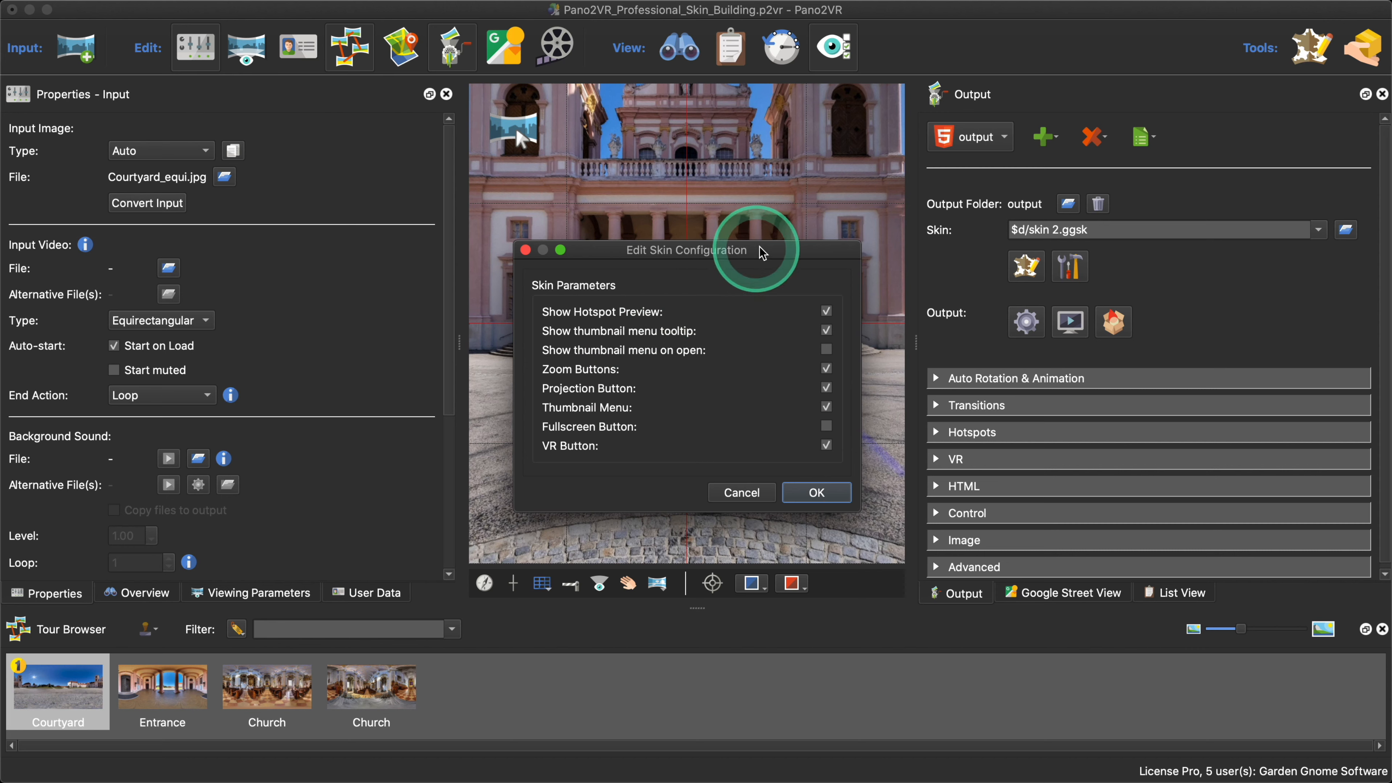
drag(762, 253, 765, 214)
click(826, 387)
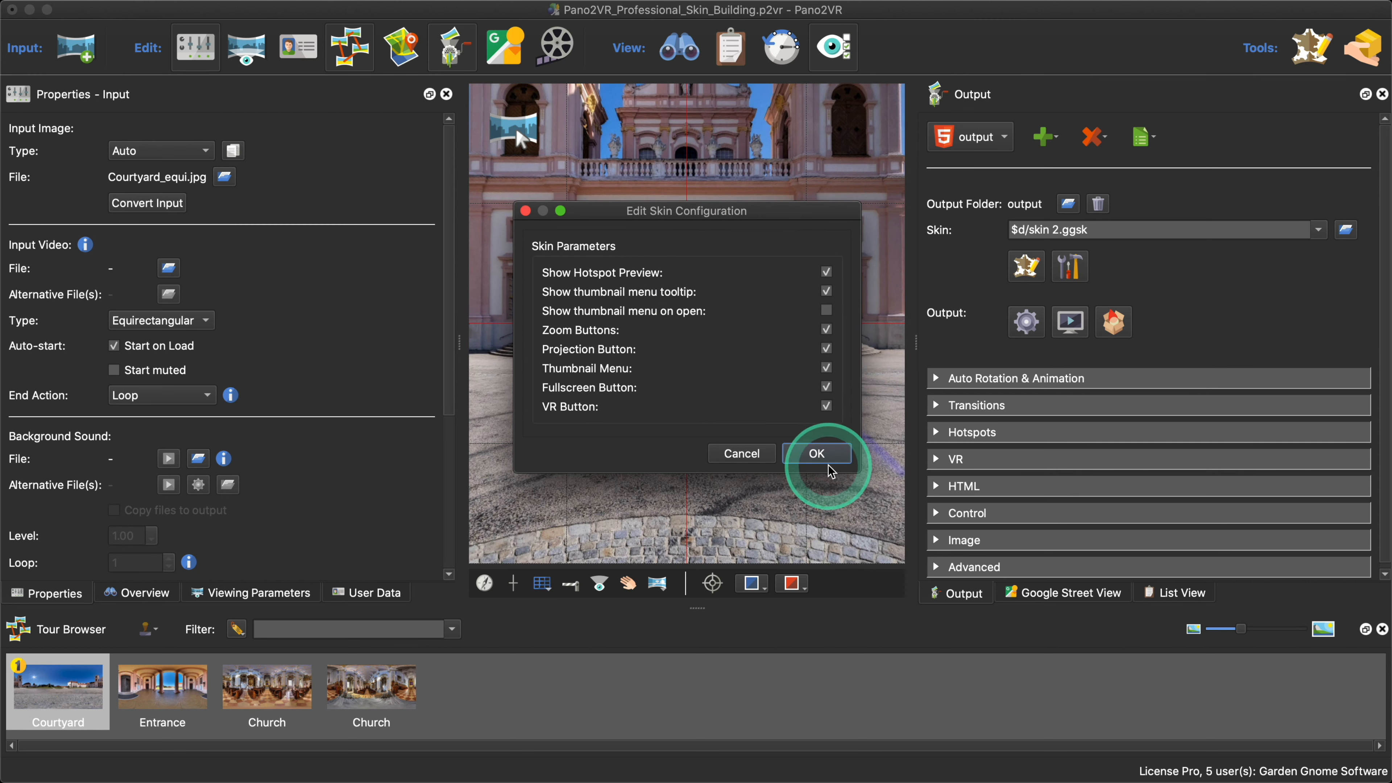
click(817, 454)
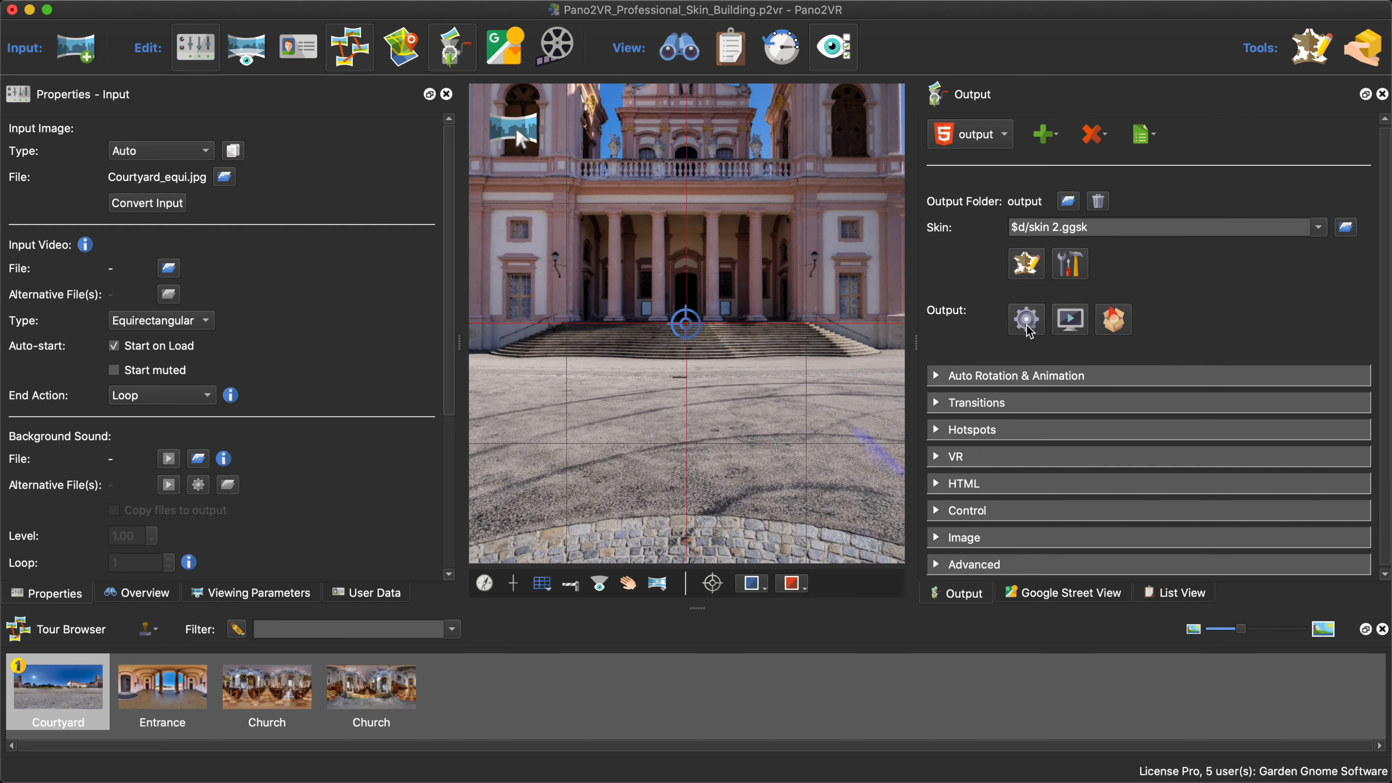
click(1026, 264)
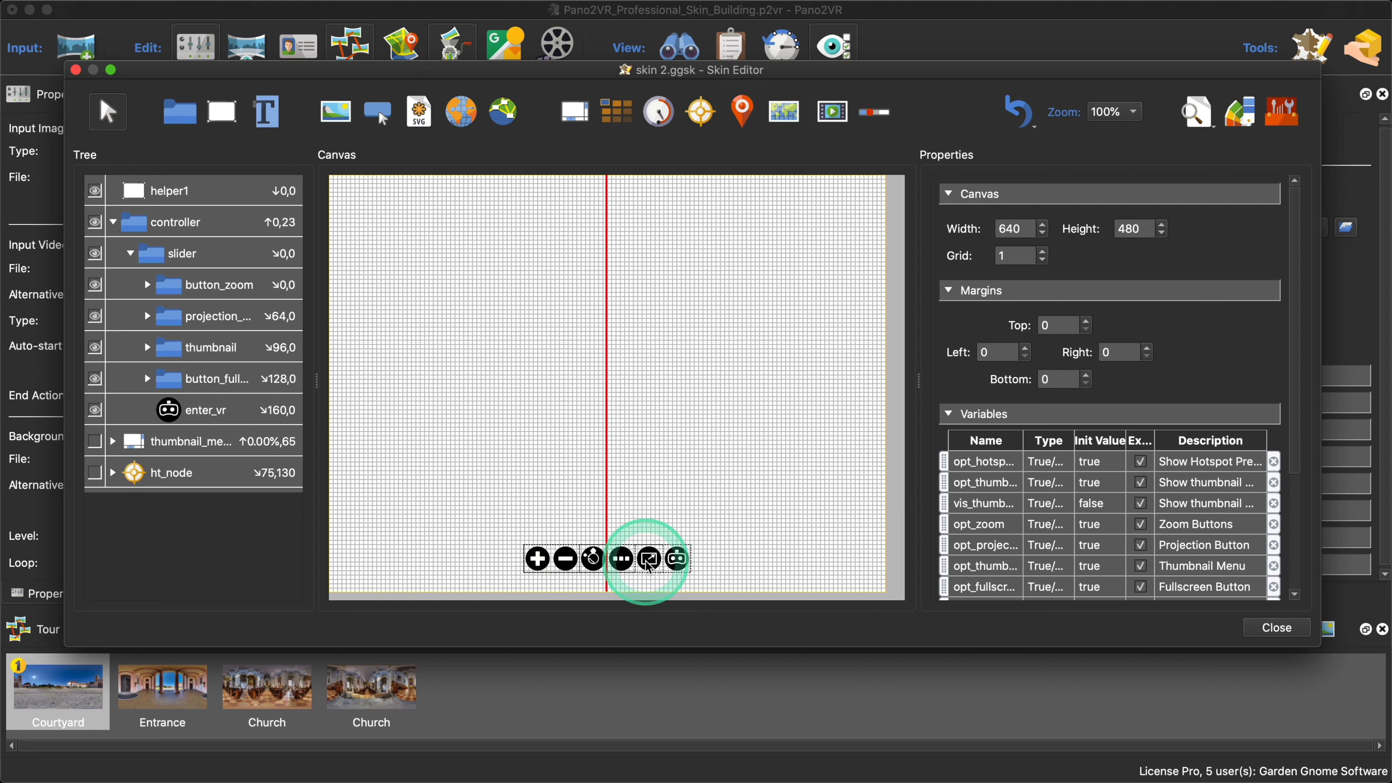
Step: Examine the sources, including Player State Changed, and the action types available for a new slider container action, and cancel it
click(177, 252)
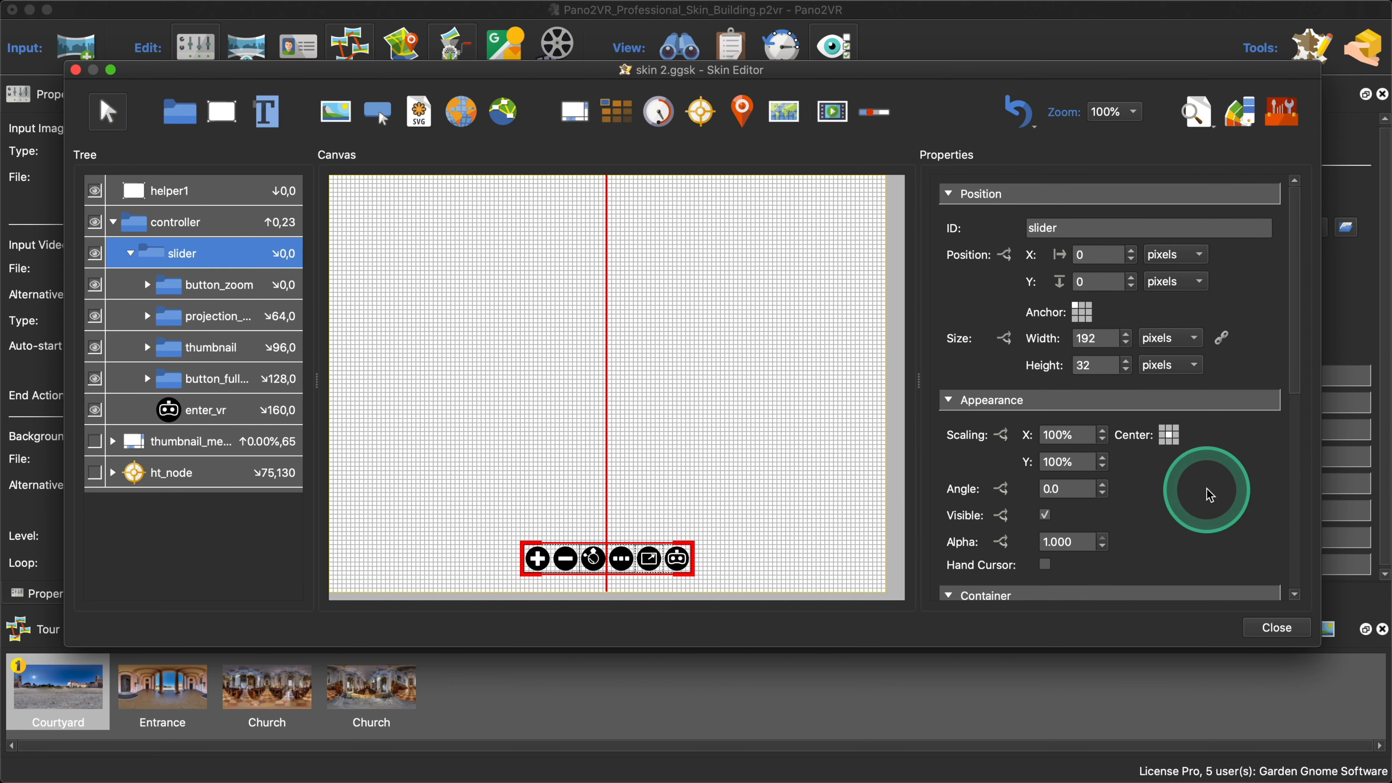
scroll(1210, 495, down, 10)
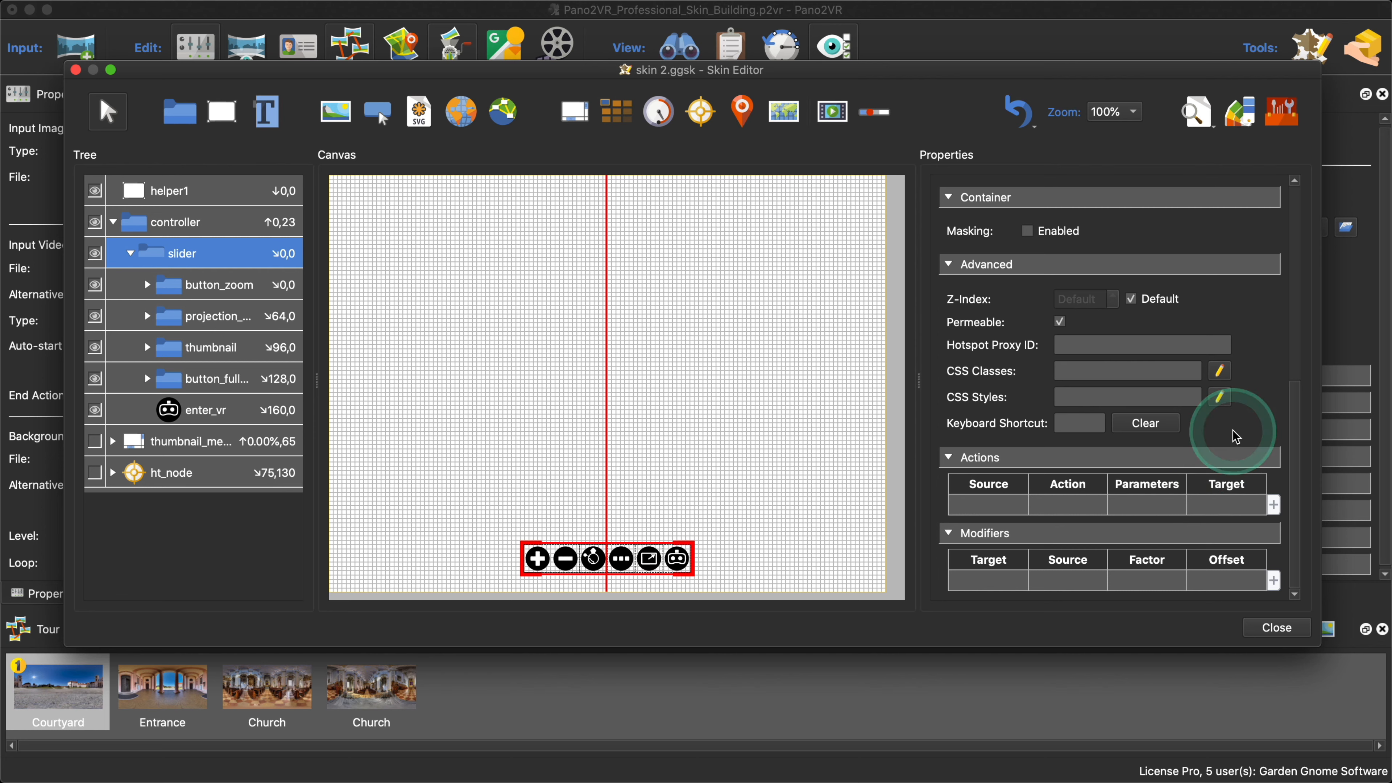
double_click(993, 505)
click(707, 333)
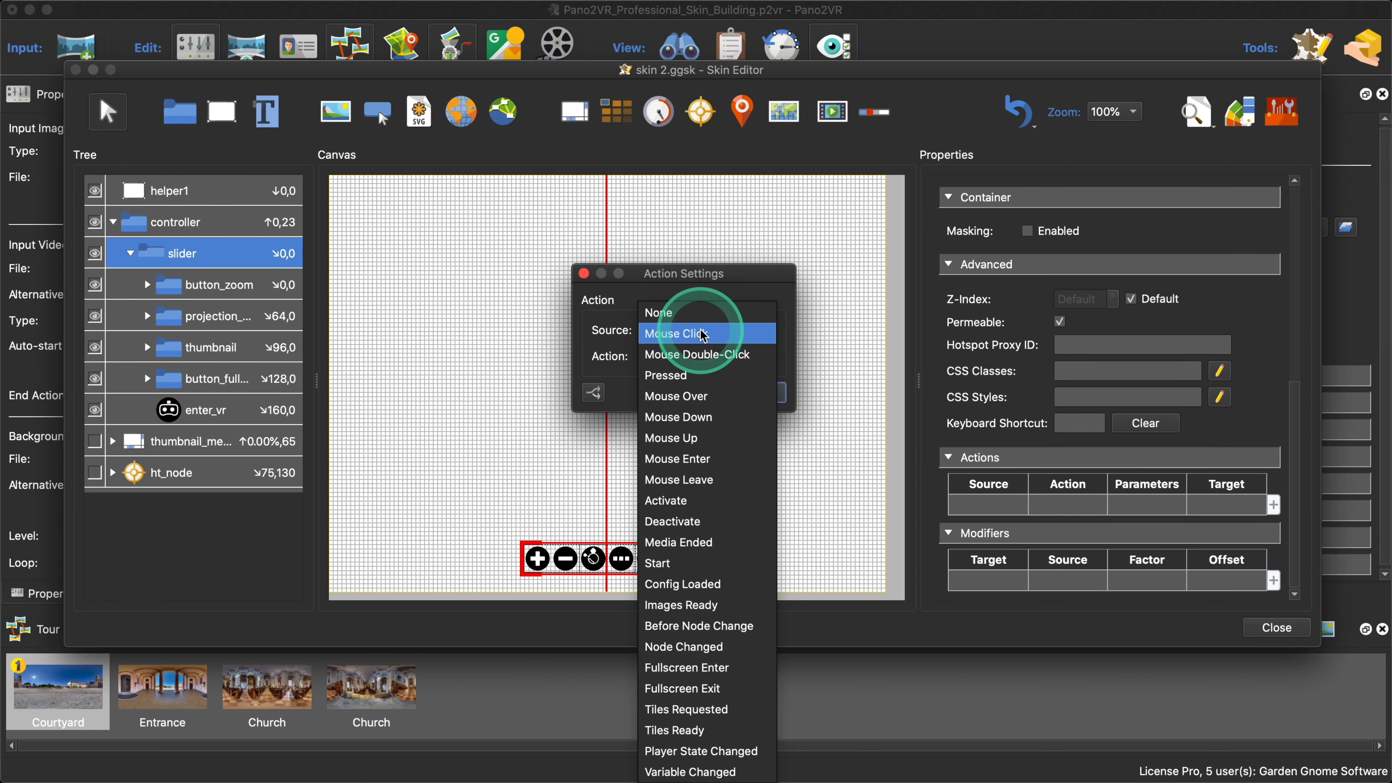
click(755, 752)
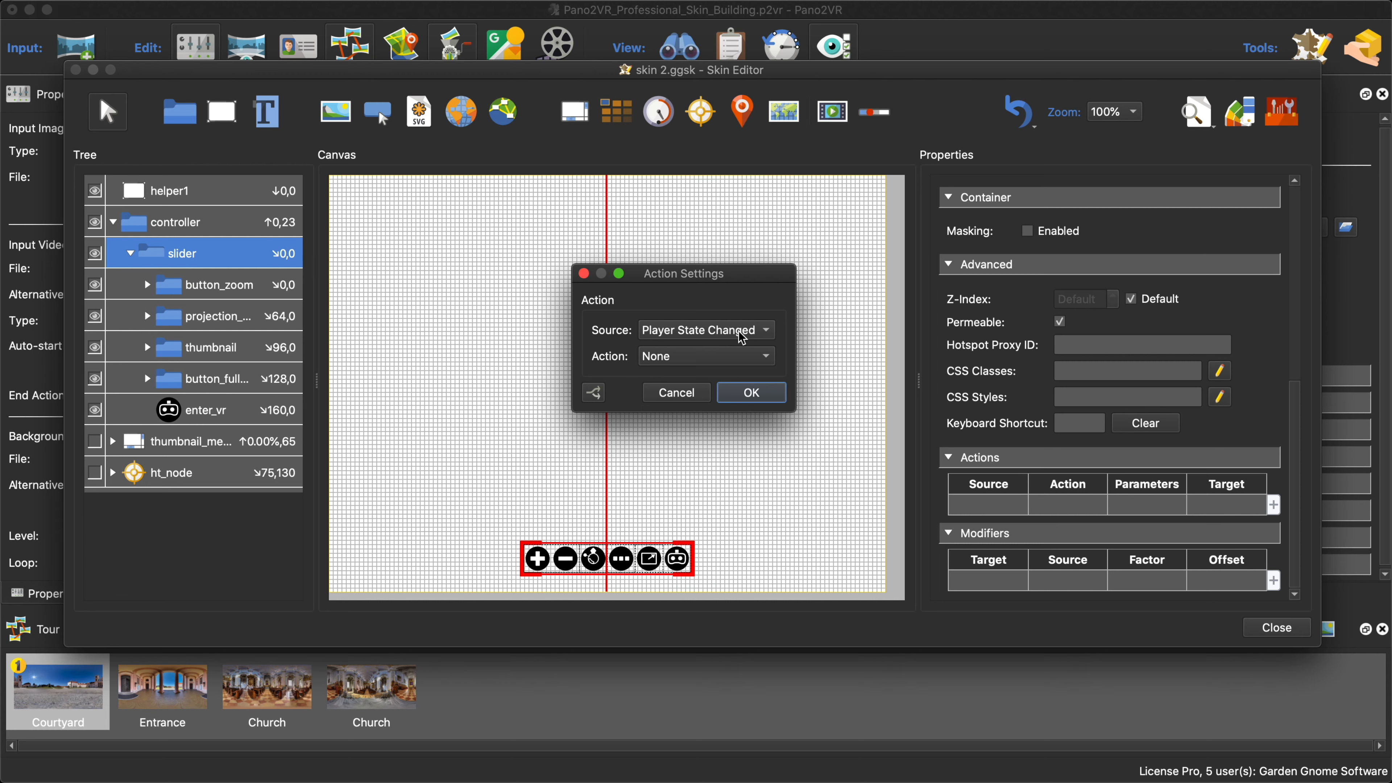
click(740, 357)
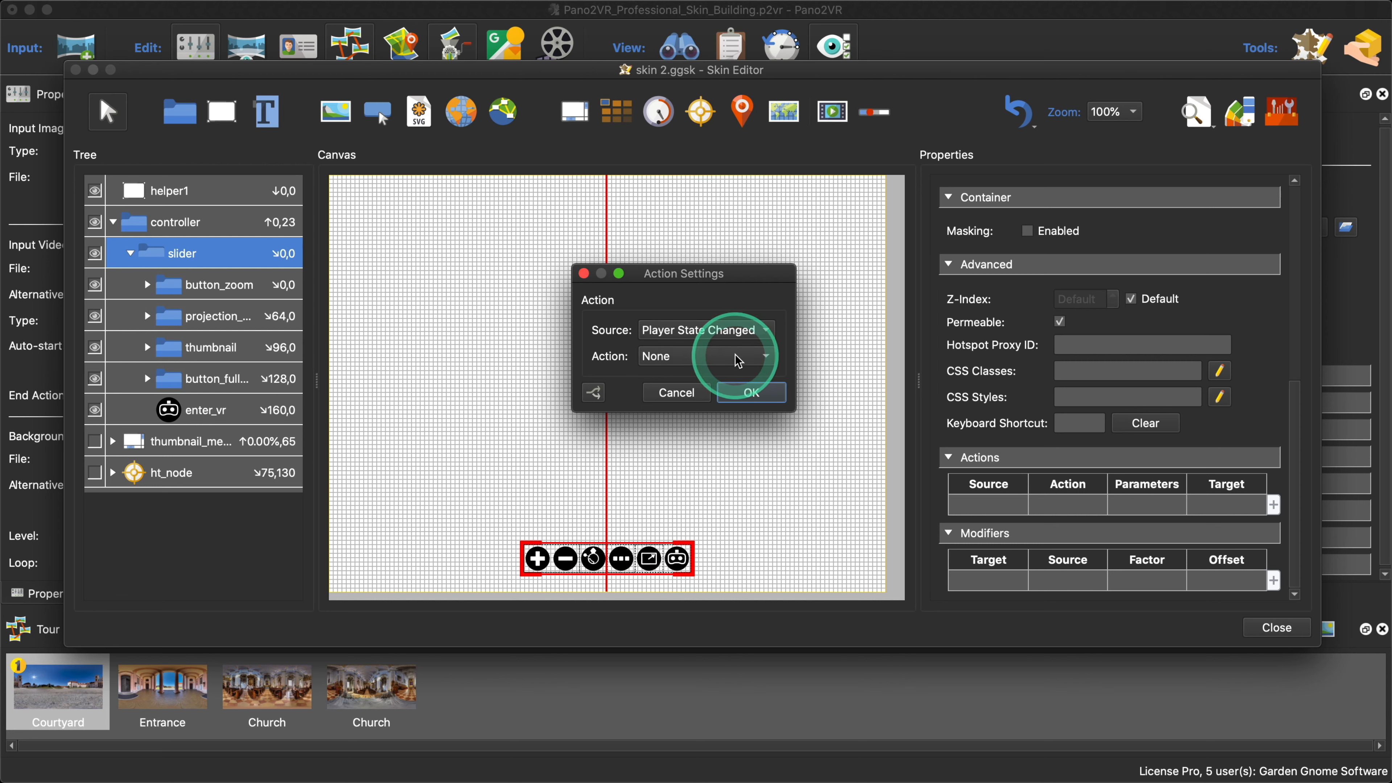
click(738, 360)
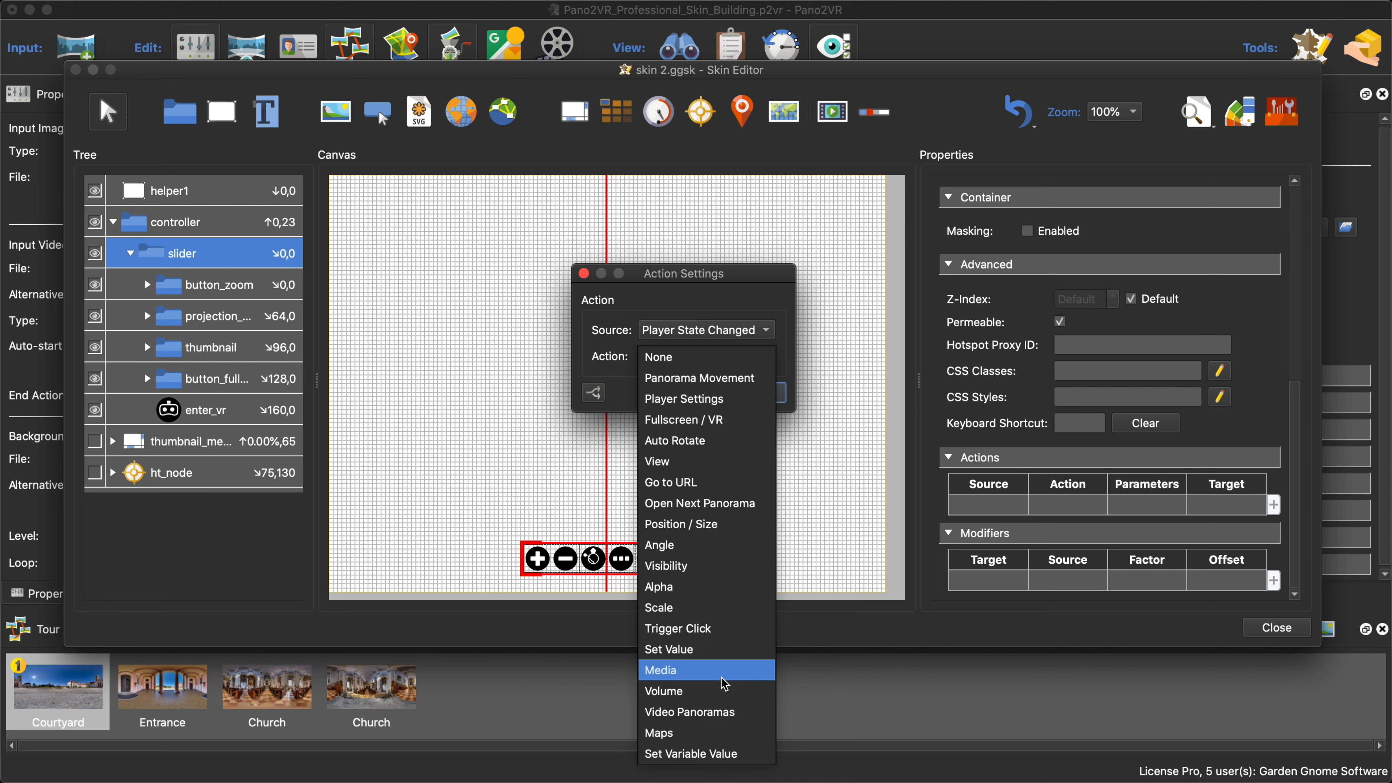
click(522, 422)
click(660, 404)
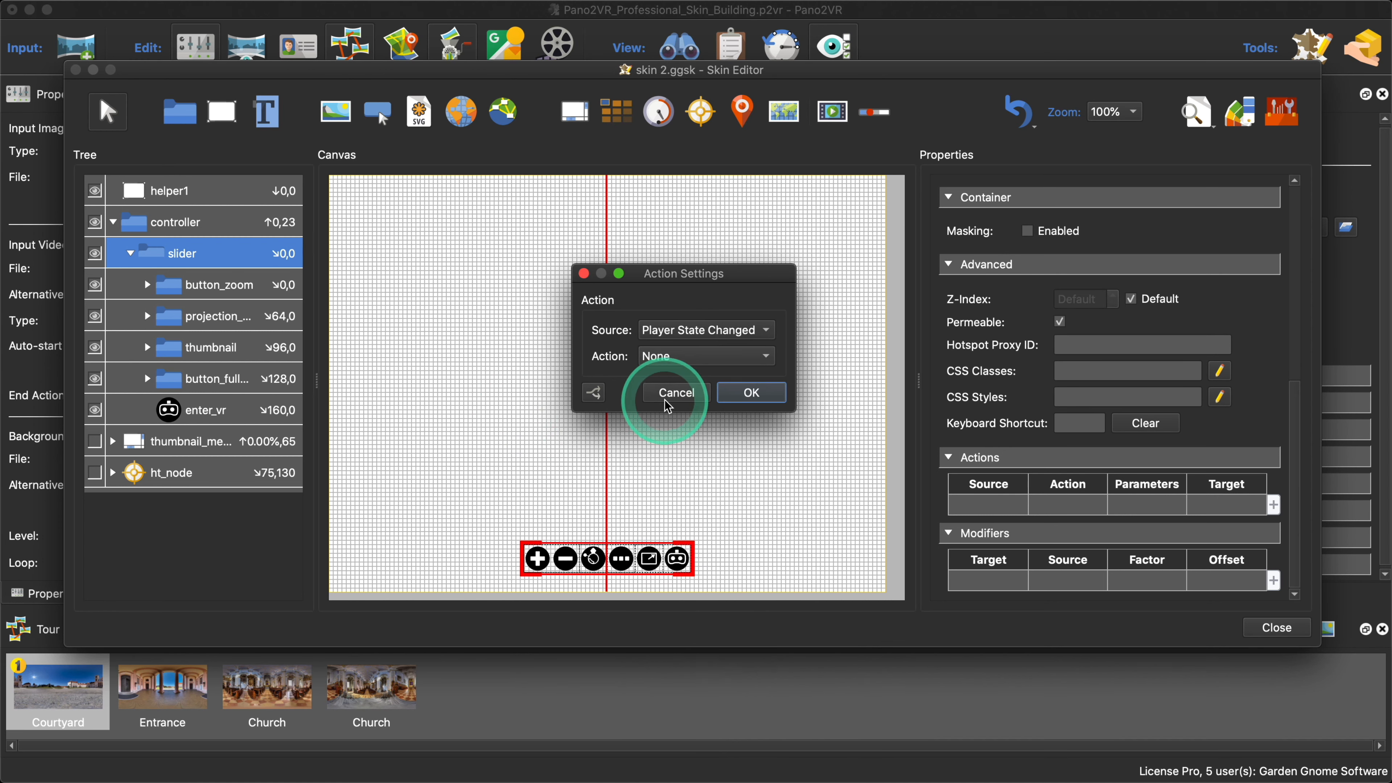
click(735, 461)
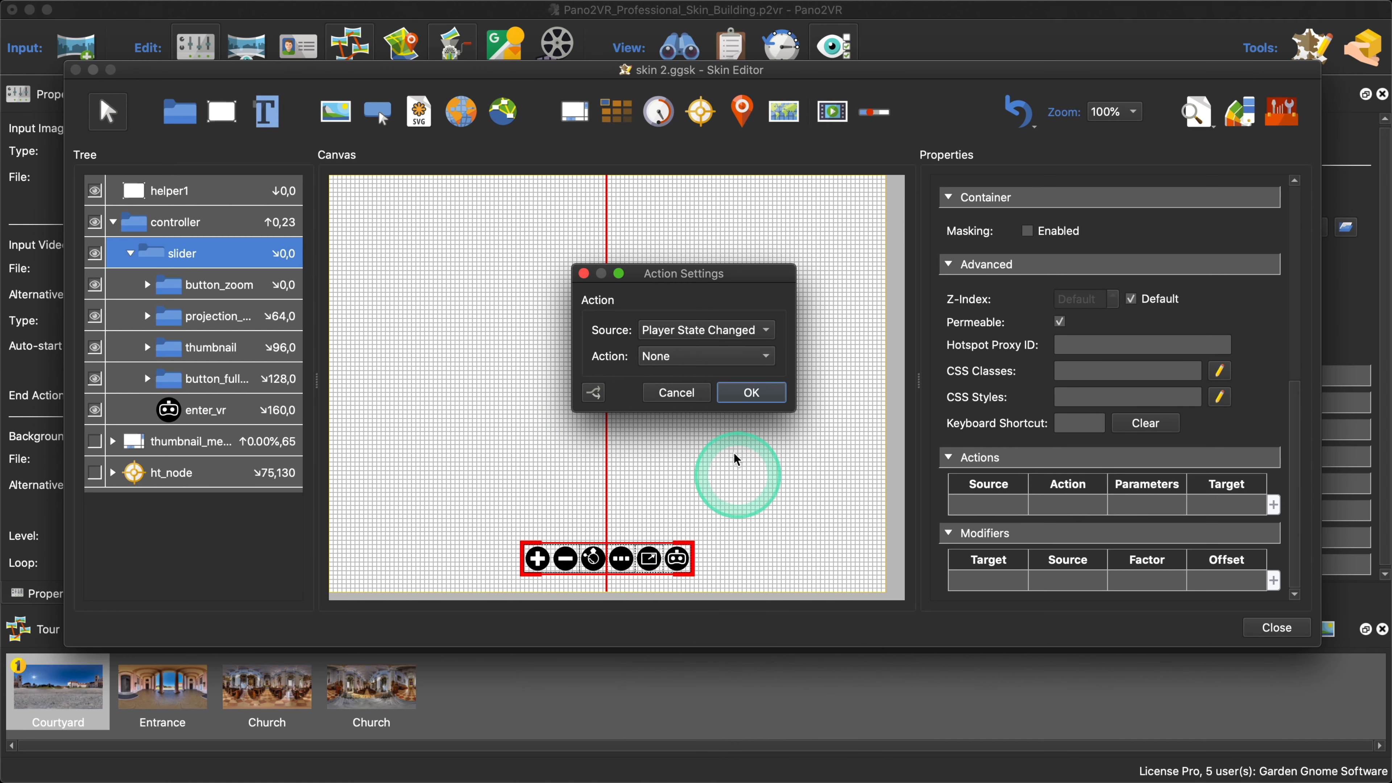
click(688, 394)
Step: Add a Number variable named pos_zoom to the skin's canvas variables
click(688, 394)
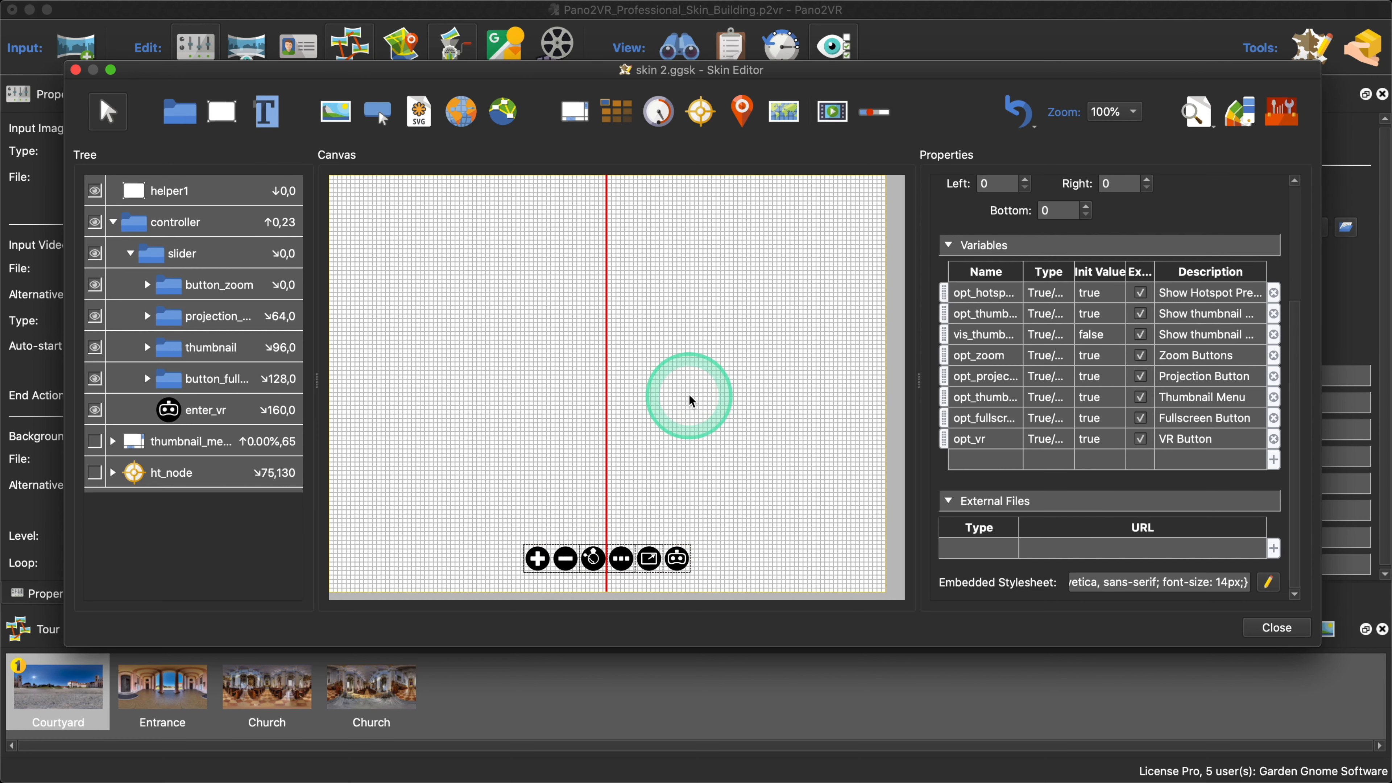
click(979, 465)
click(975, 459)
click(975, 459)
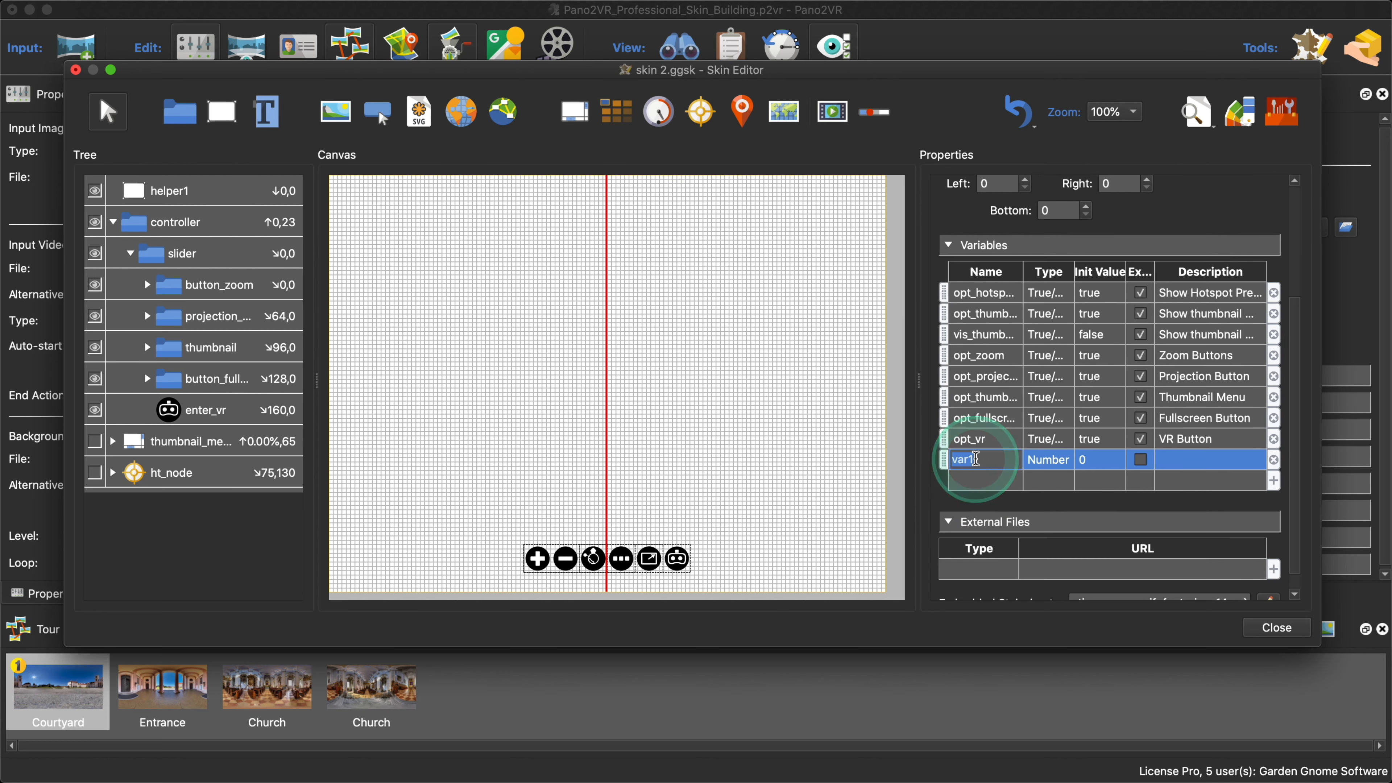
text(pos_)
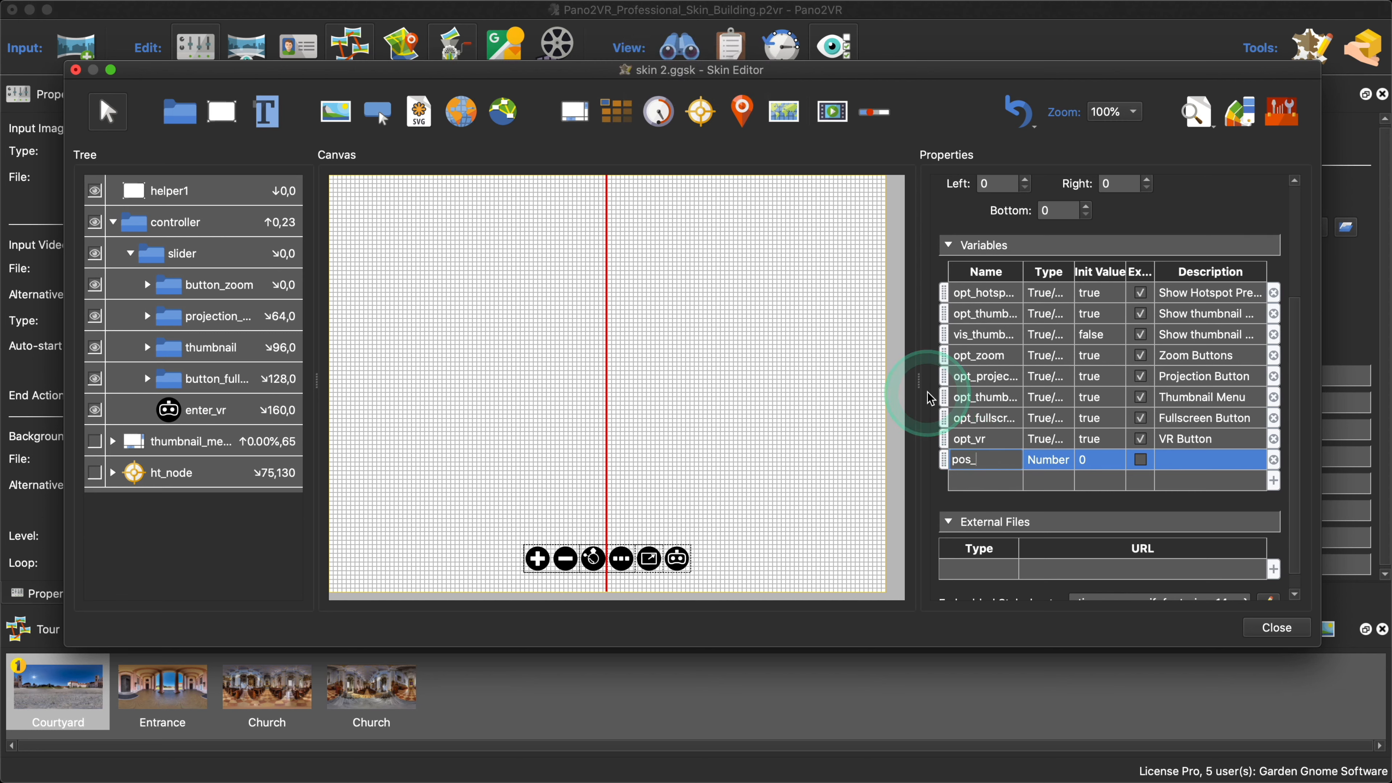
text(zoom)
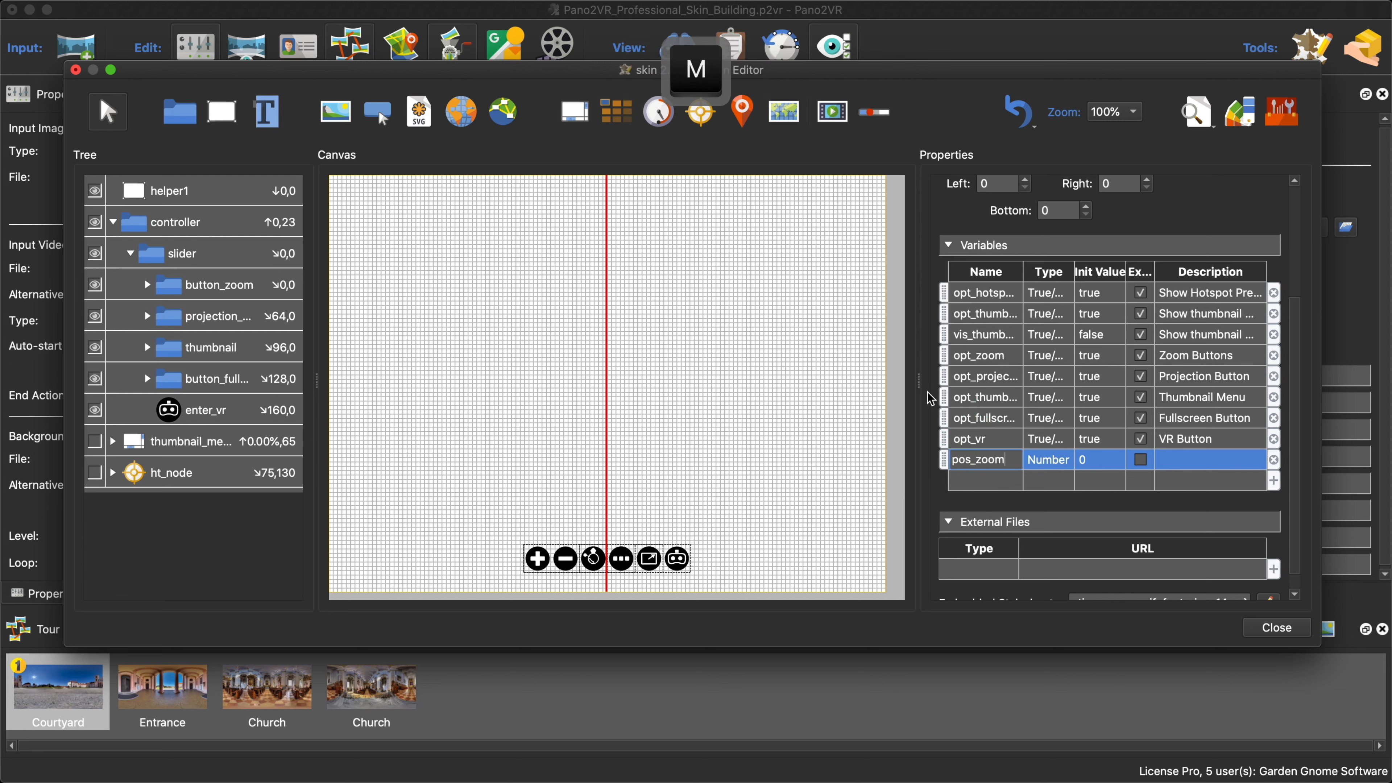
Step: Add another Number variable below pos_zoom and name it pos_projection
double_click(970, 473)
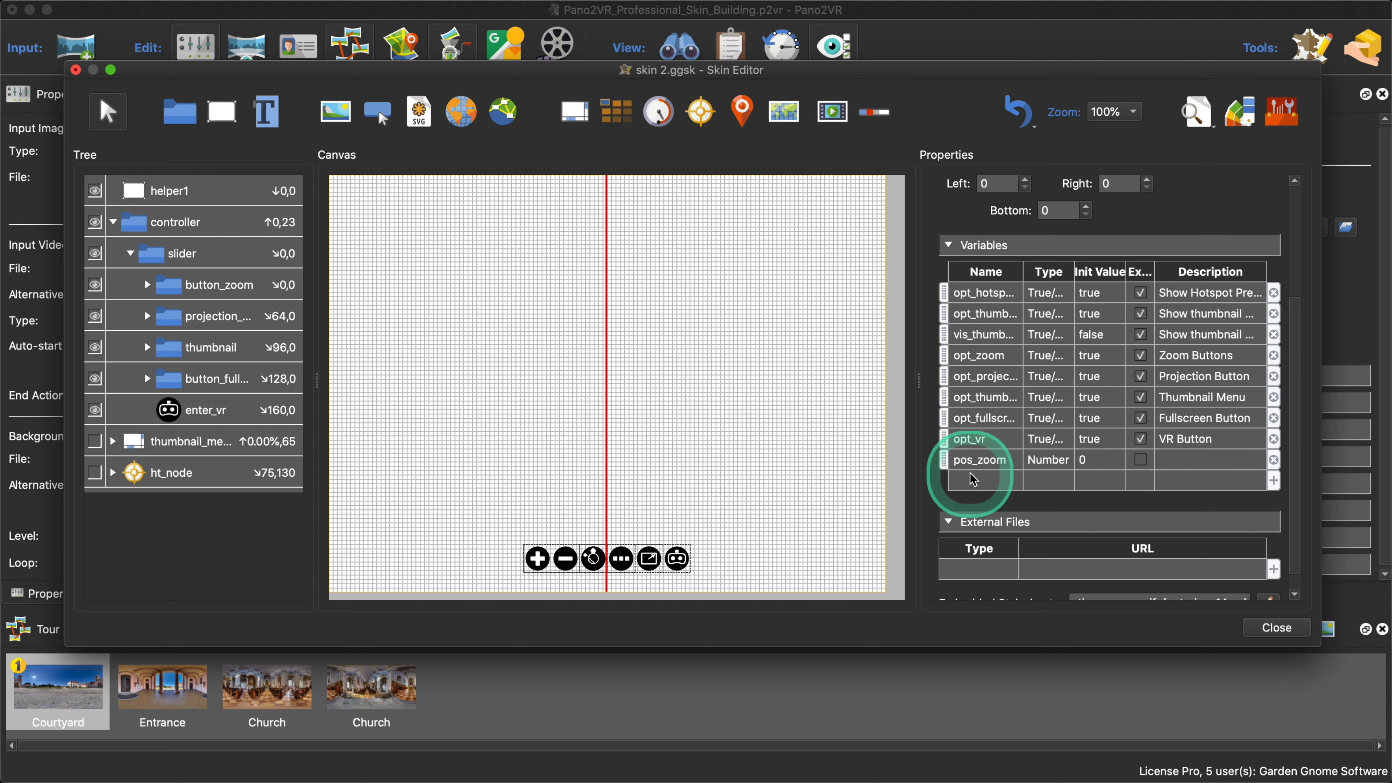
text(pos)
double_click(970, 474)
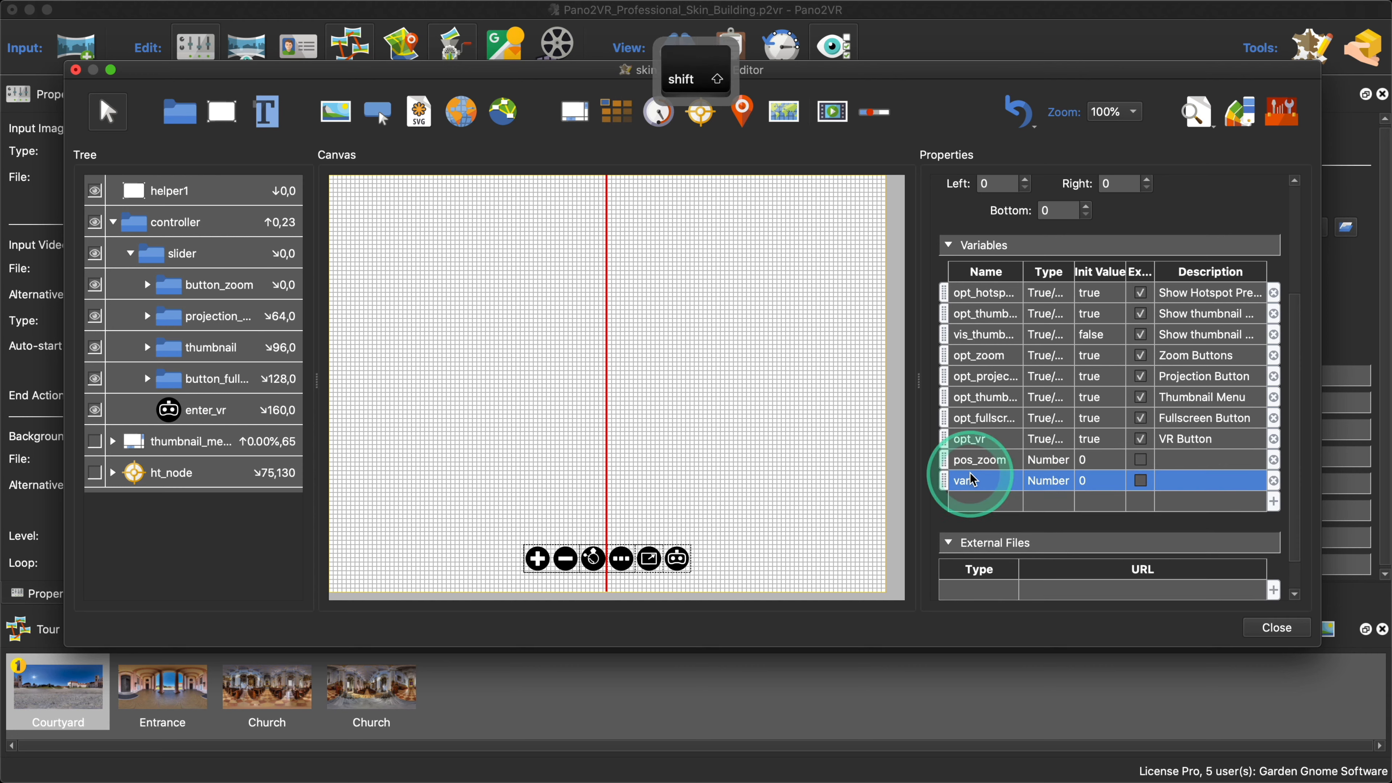
text(_proje)
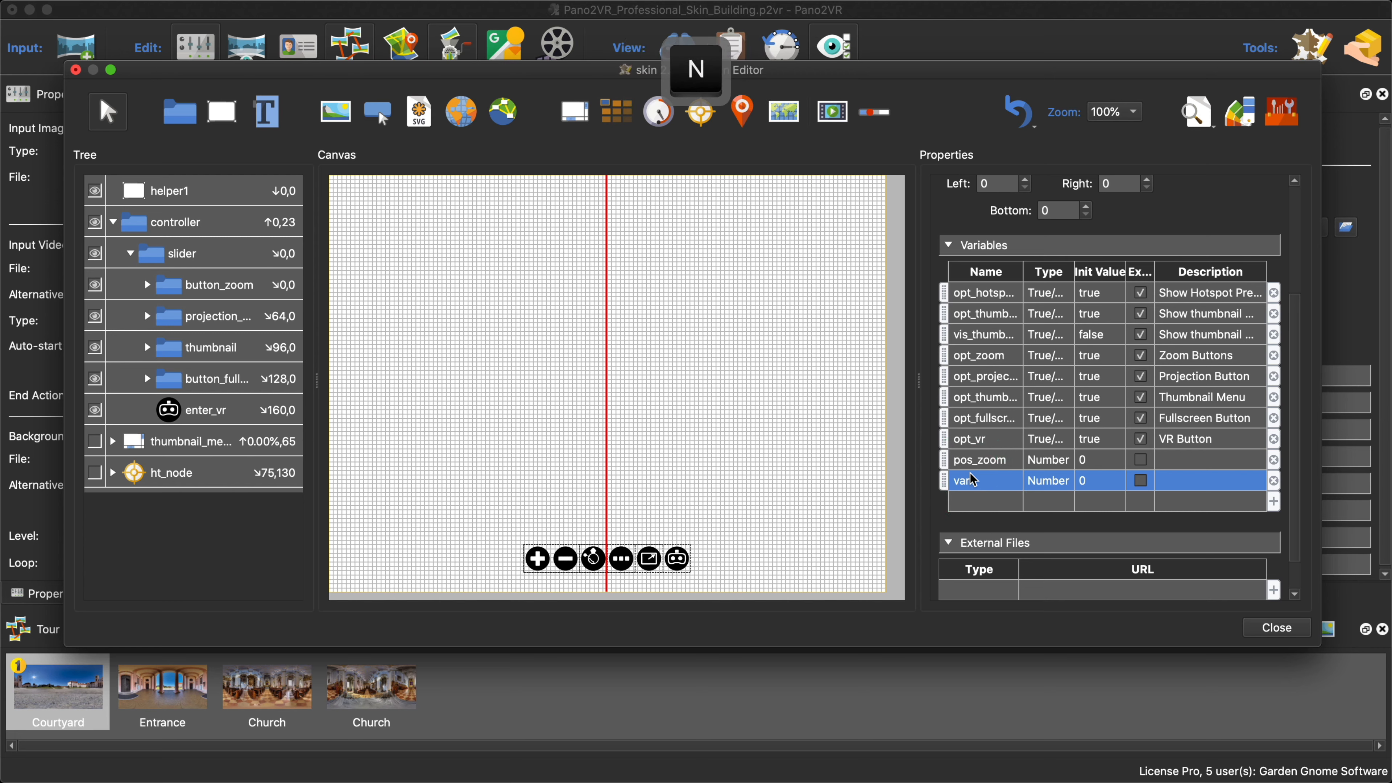
double_click(973, 480)
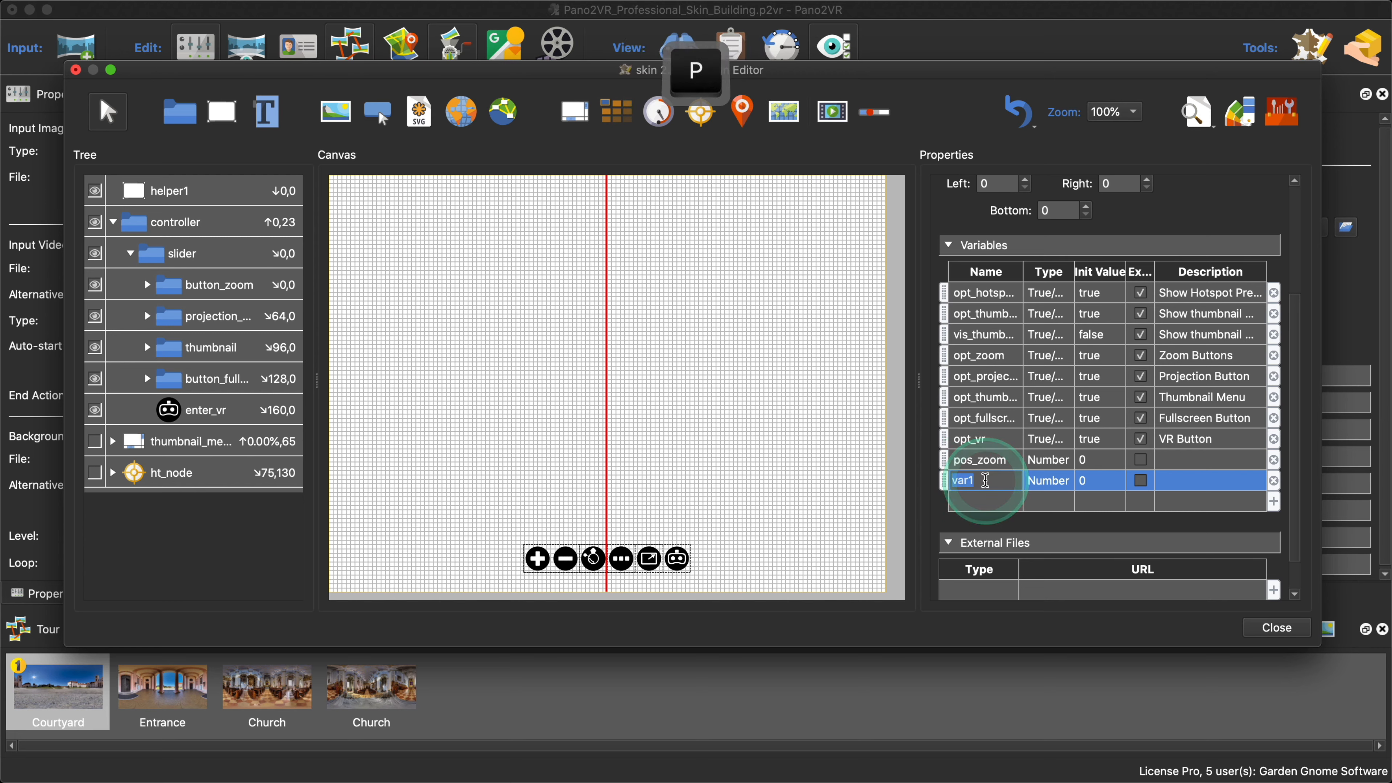
text(pos_pr)
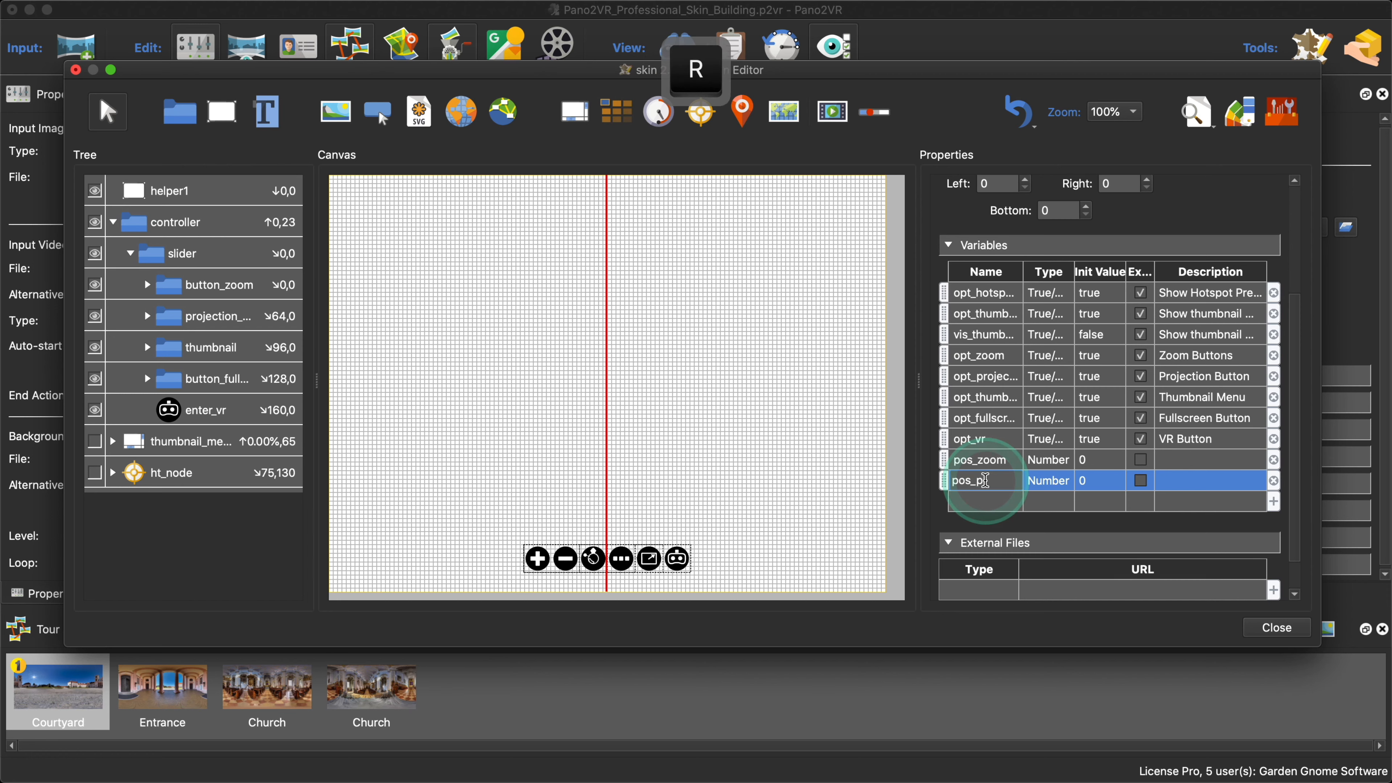
text(ojection)
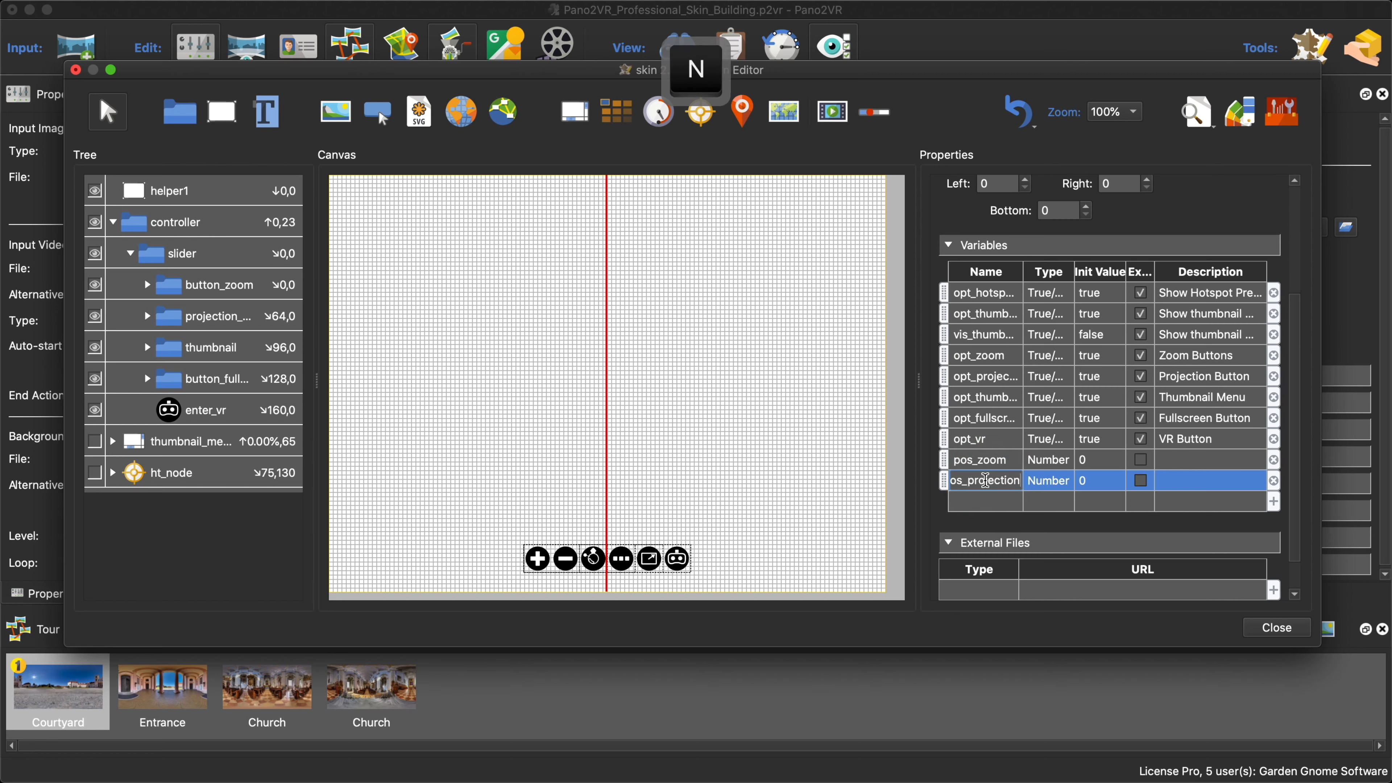
Step: Add a Number variable named pos_thumbnail below pos_projection in the variable list
double_click(959, 501)
double_click(956, 499)
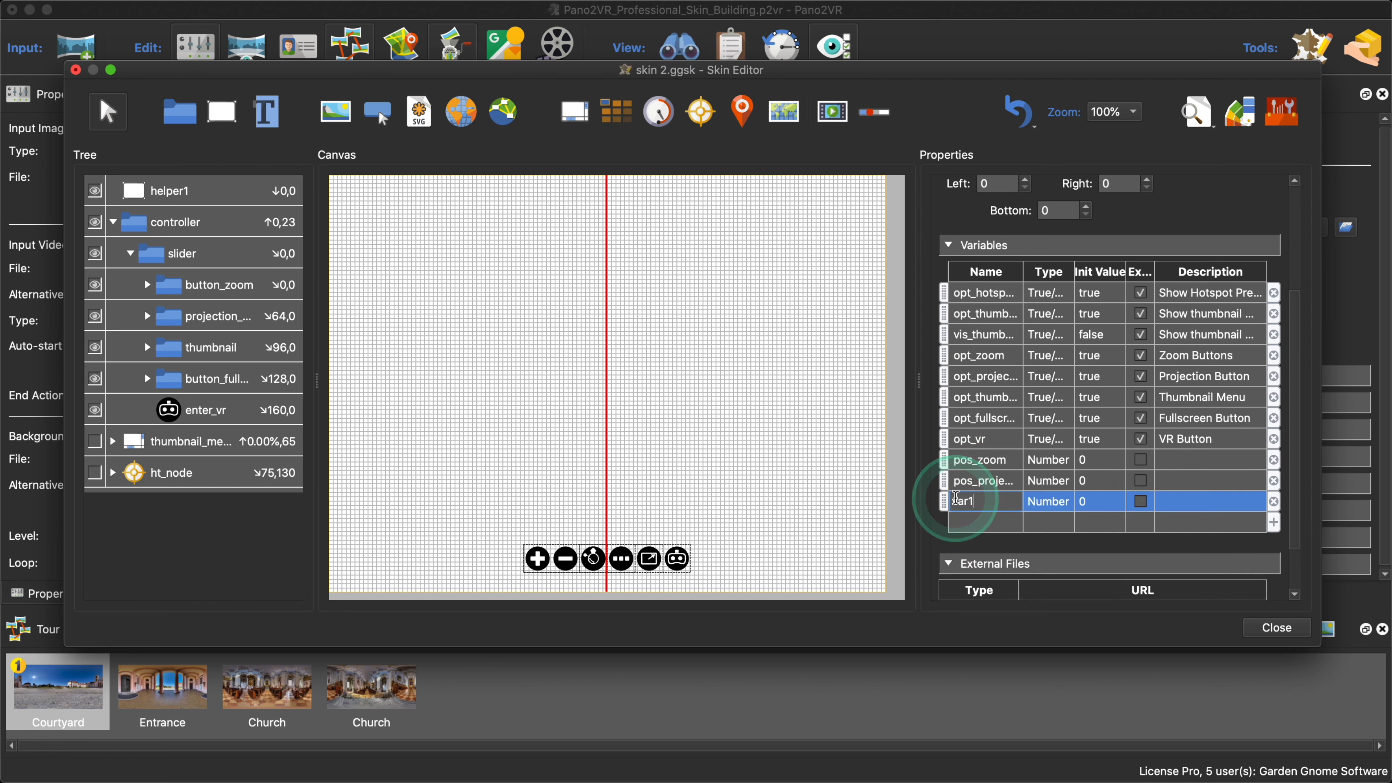
double_click(950, 502)
text(po)
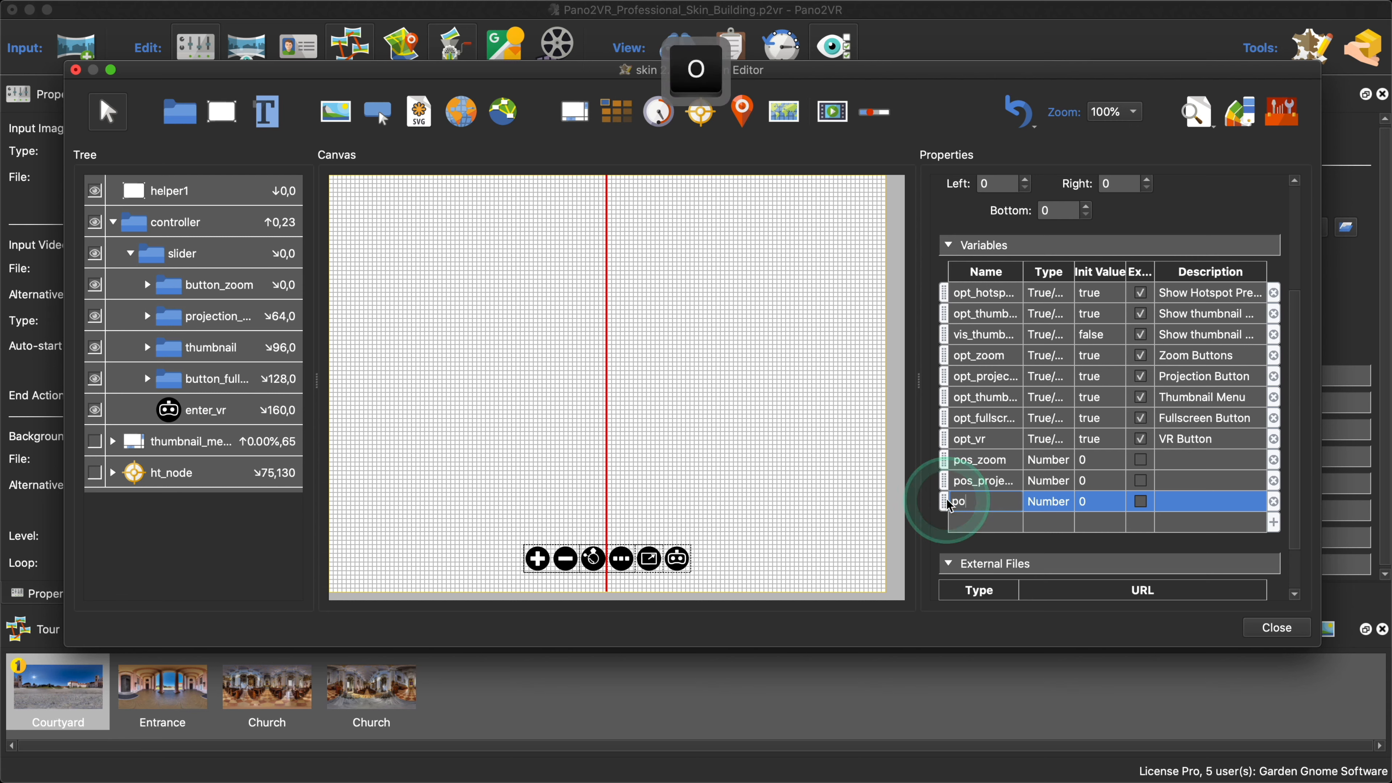
text(s_)
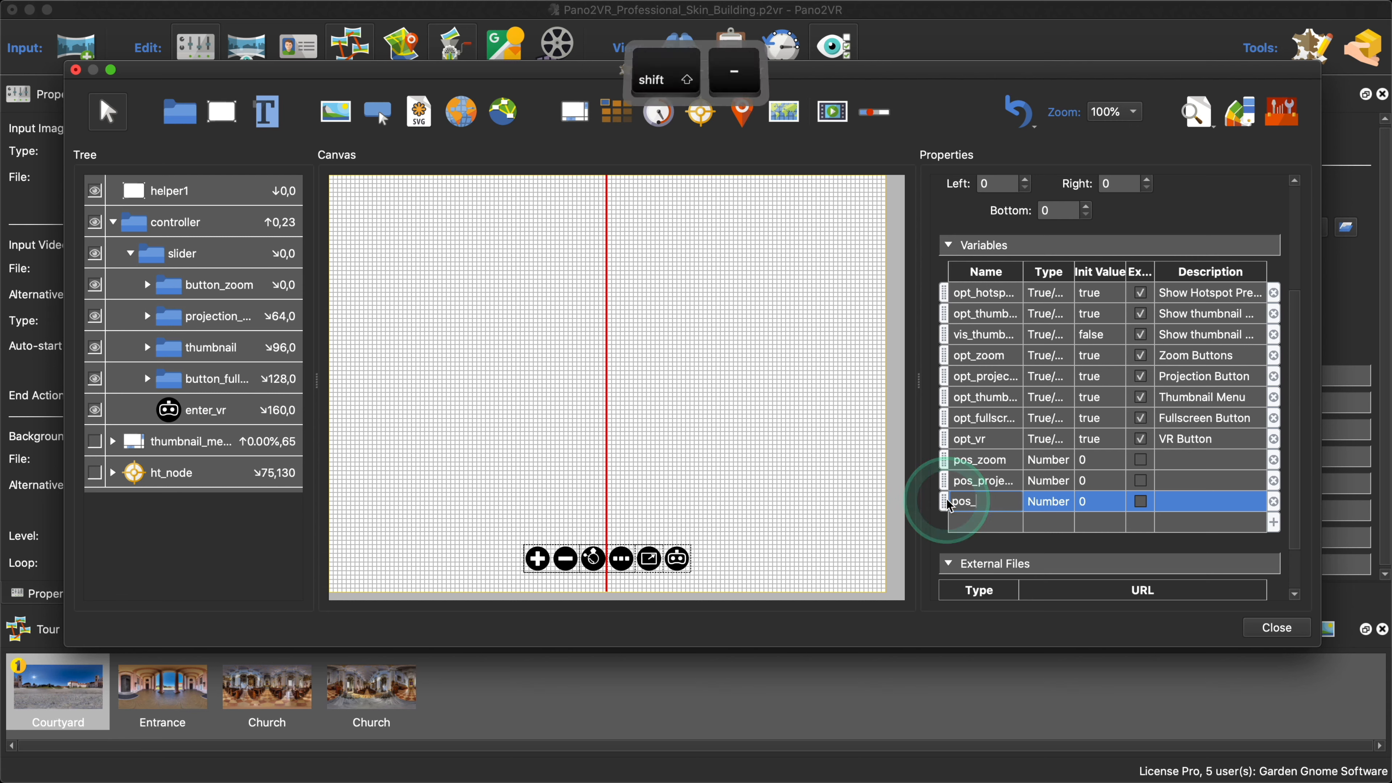
text(thum)
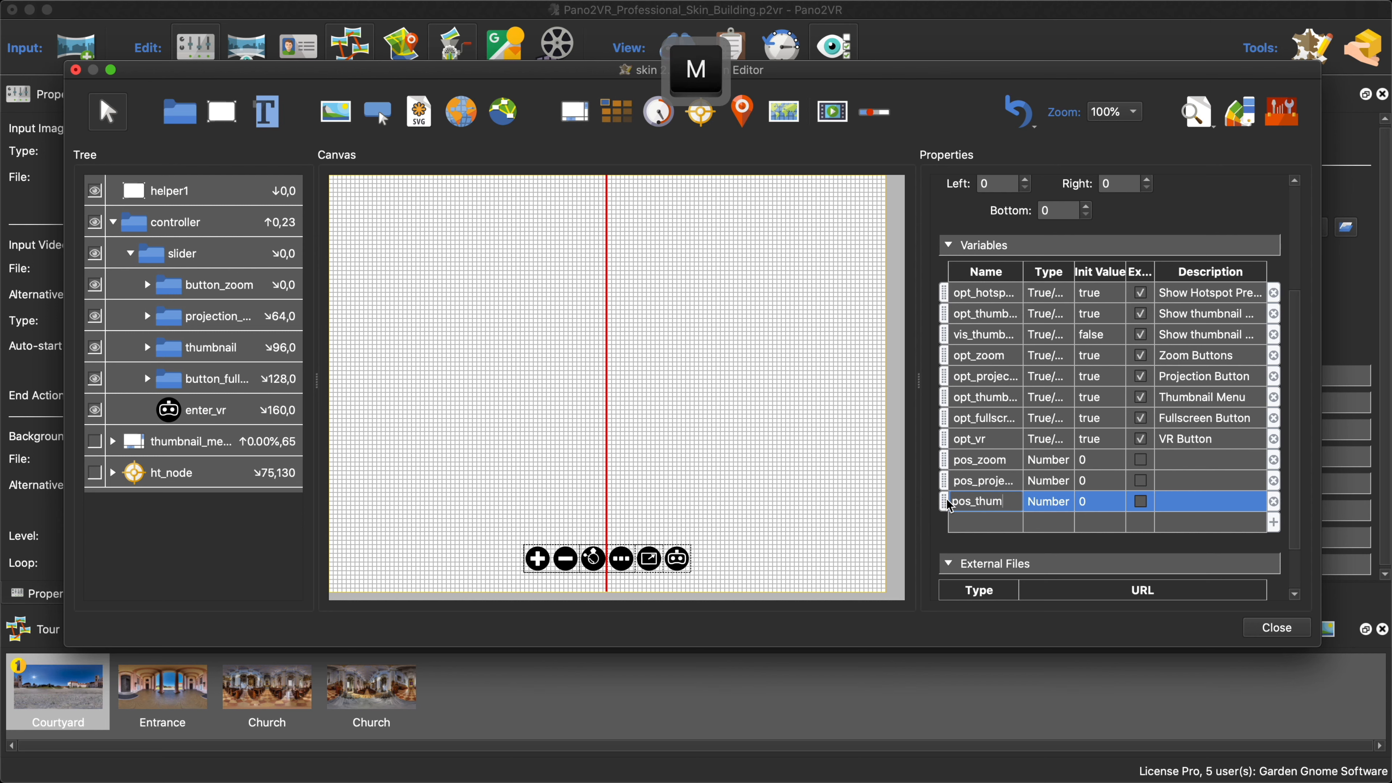
text(bnail)
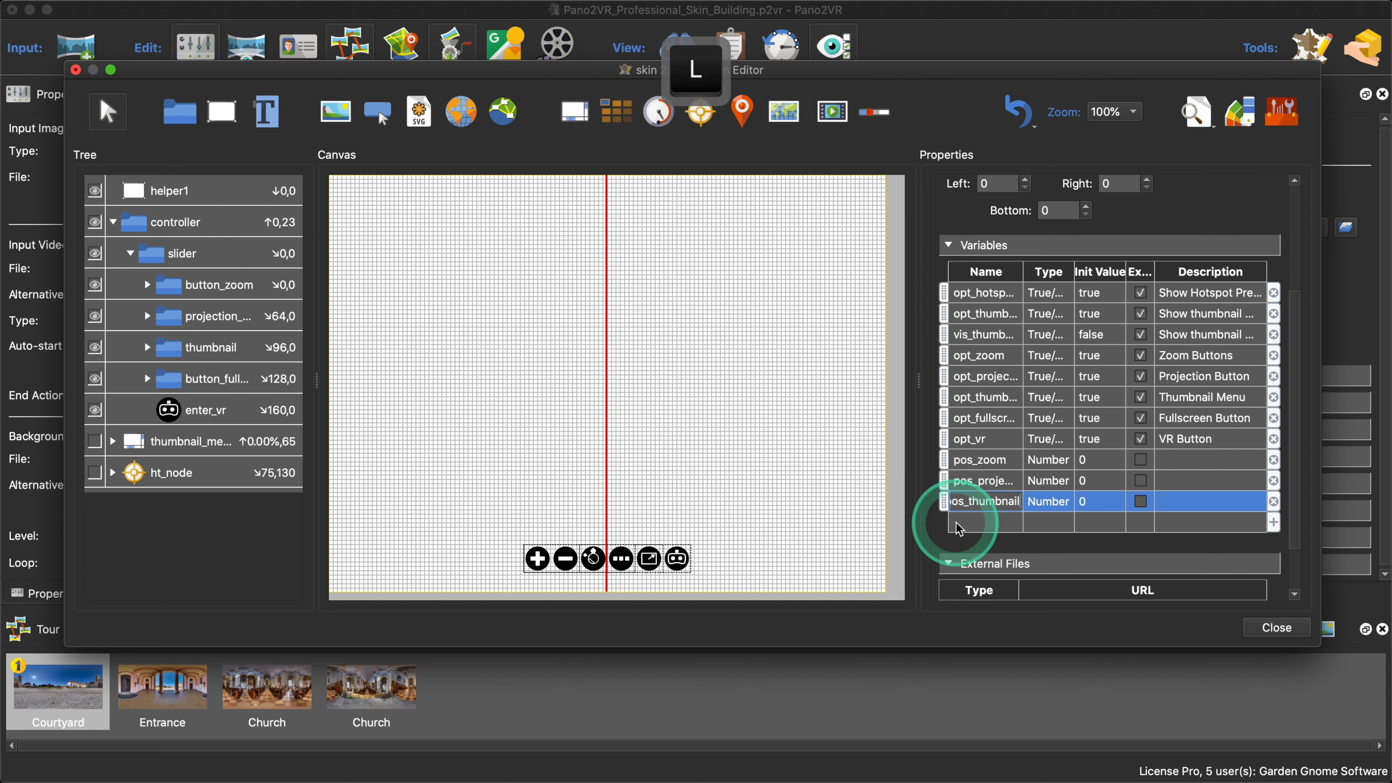
Step: Add a Number variable named pos_fullscreen below pos_thumbnail in the skin's canvas variables
double_click(956, 522)
text(pos)
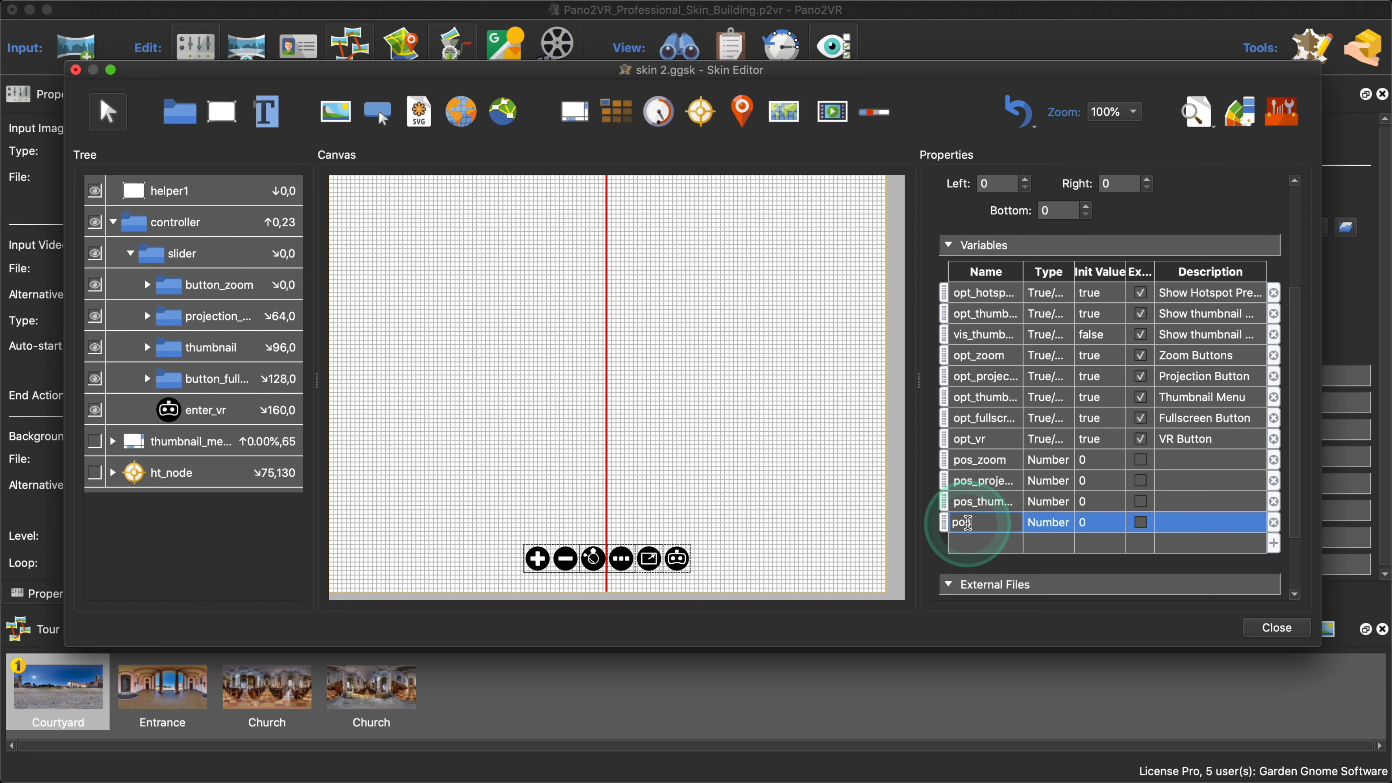
text(_full)
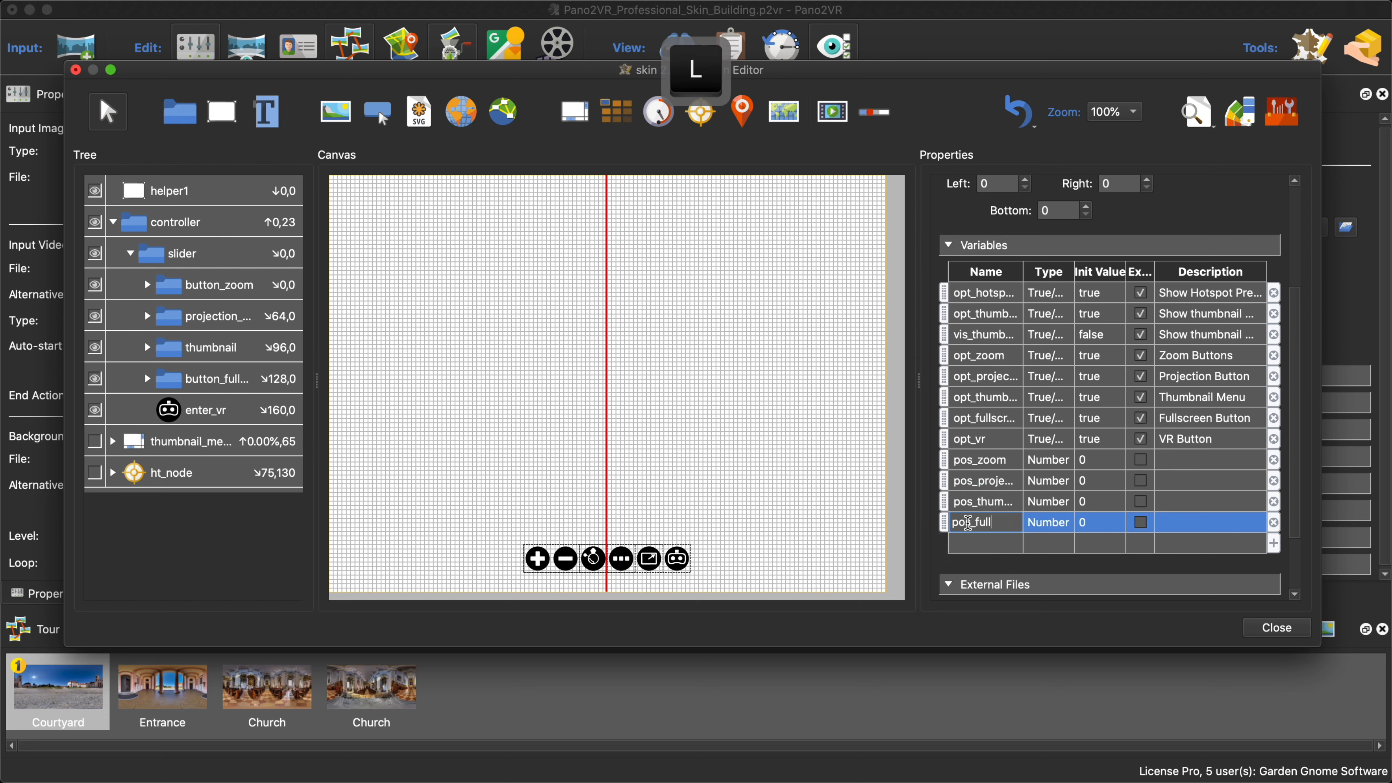
click(986, 544)
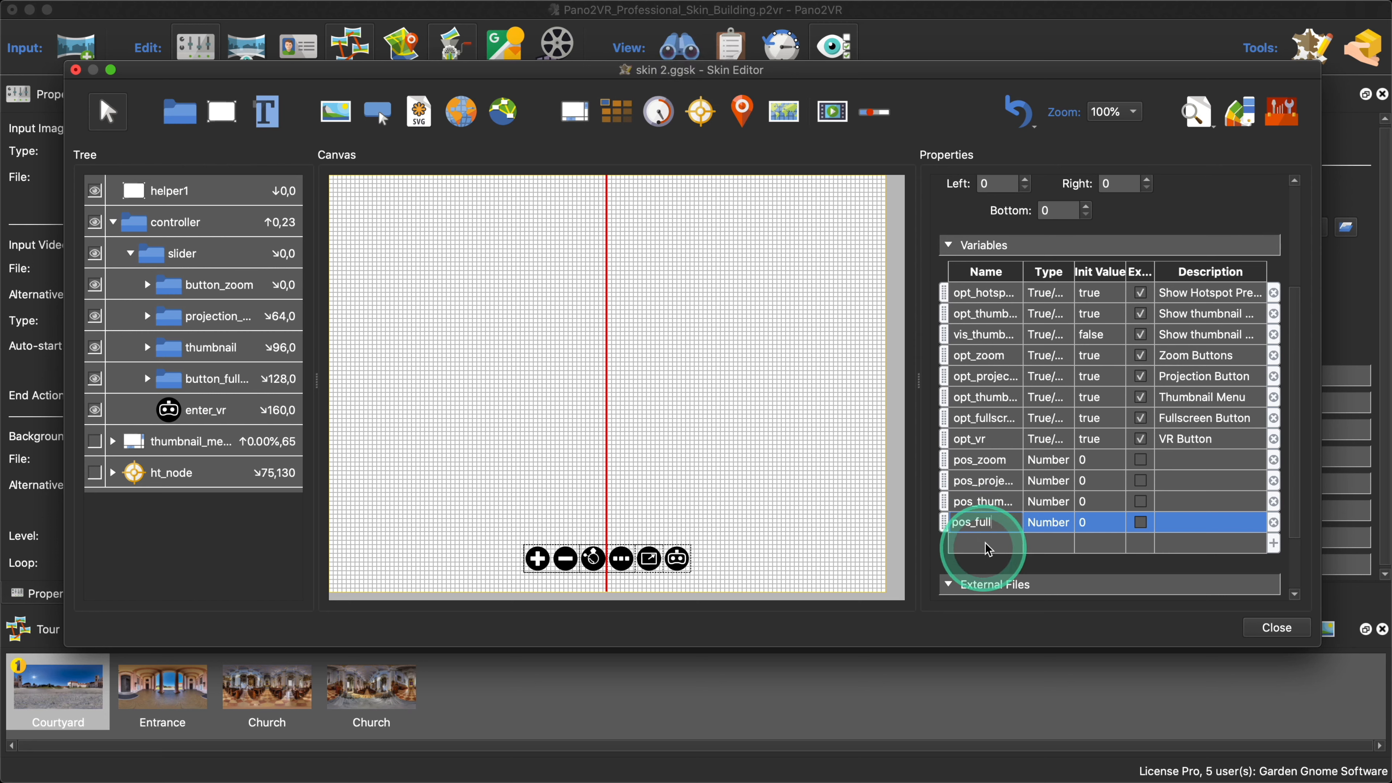
text(screen)
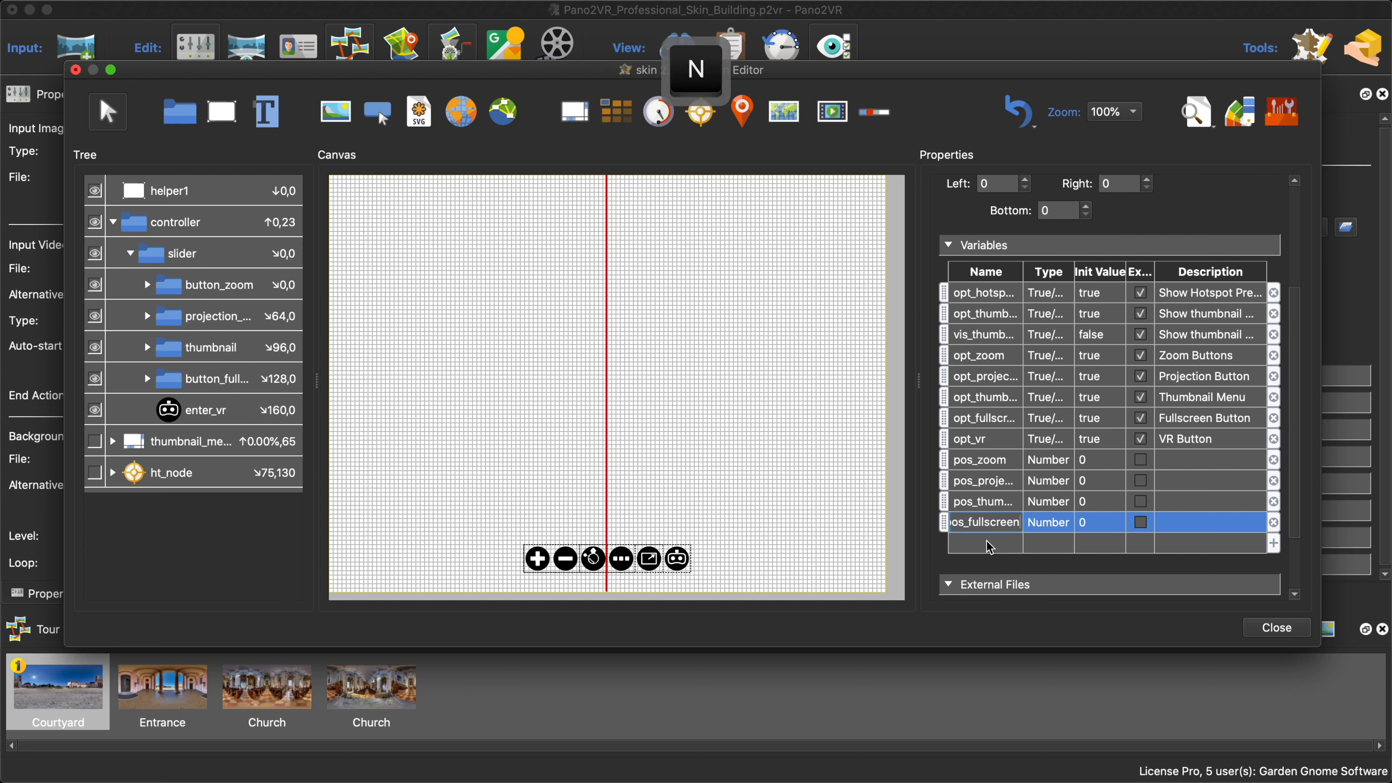
Step: Add a Number variable named pos_vr below pos_fullscreen in the variable list
click(989, 546)
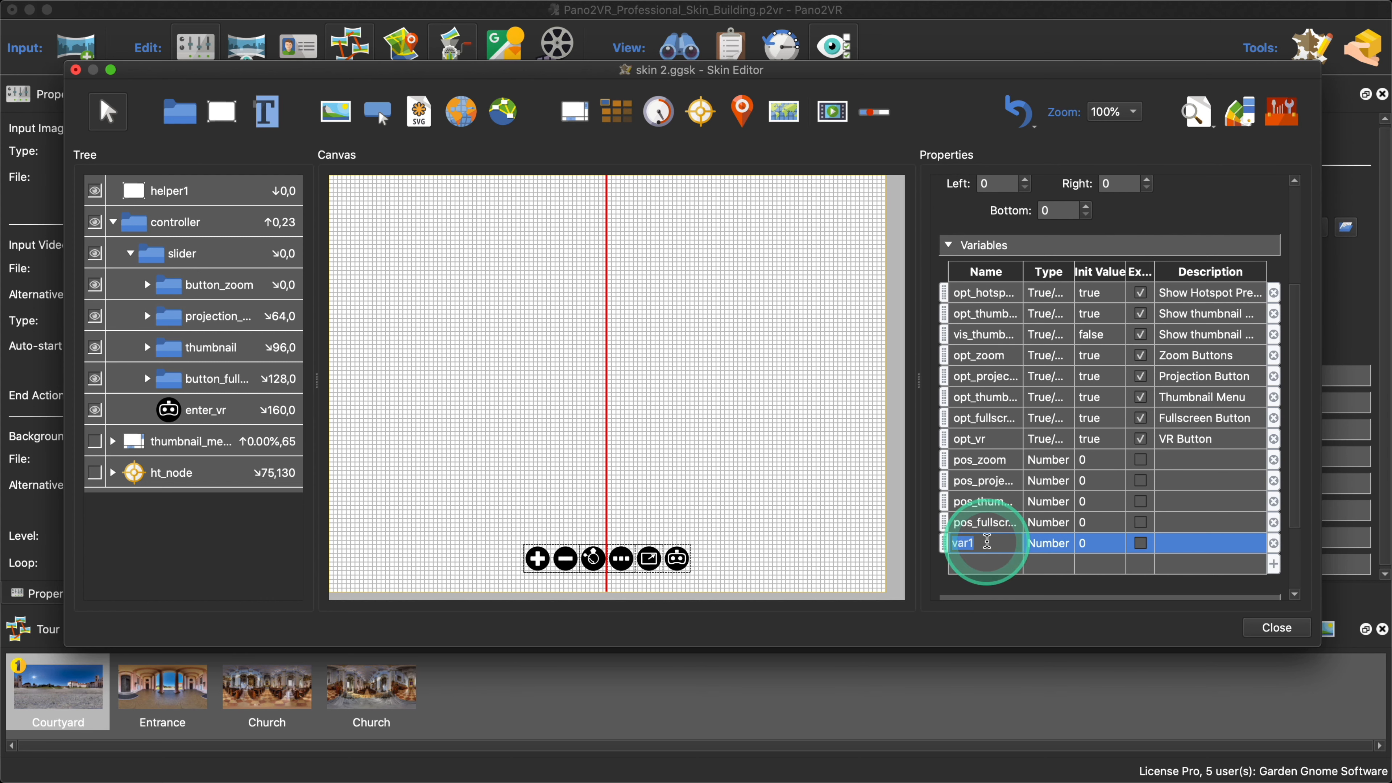
text(pos_)
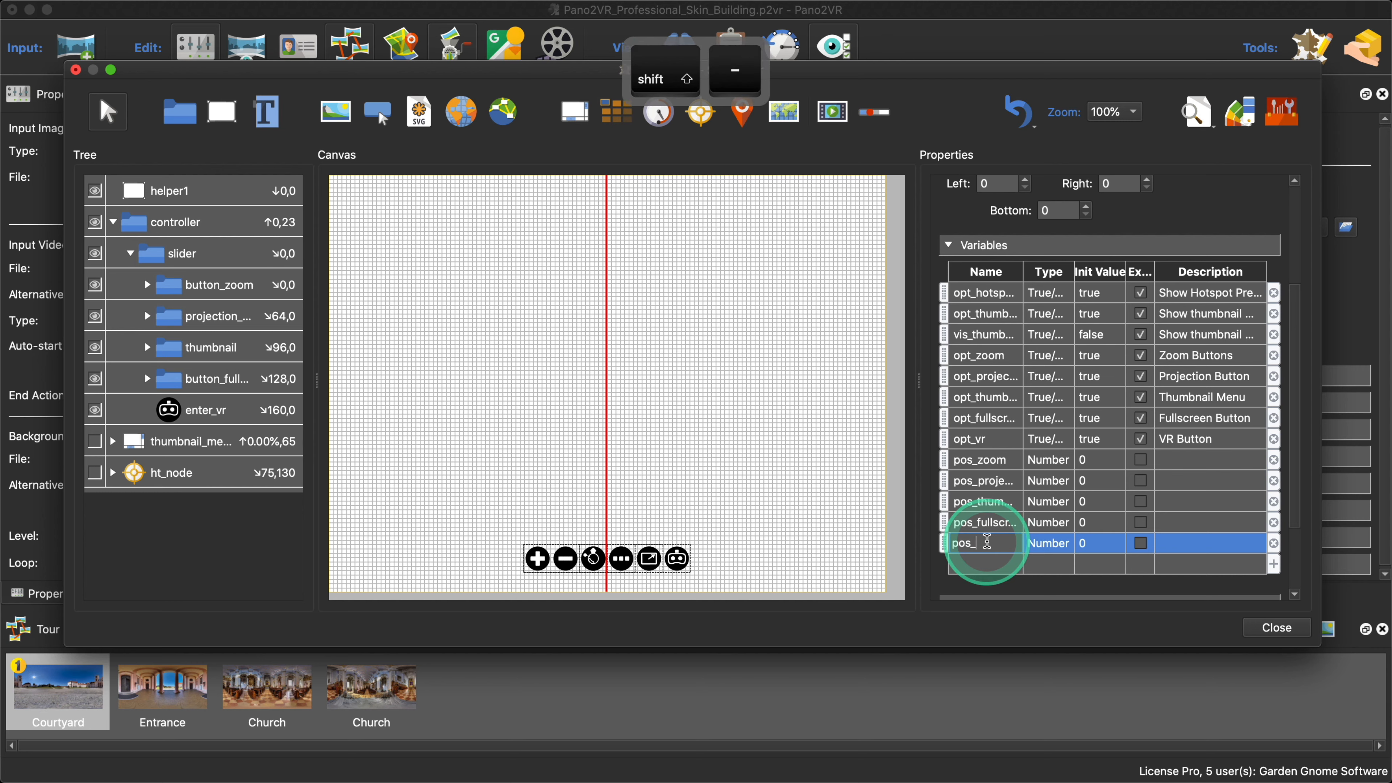
text(vr)
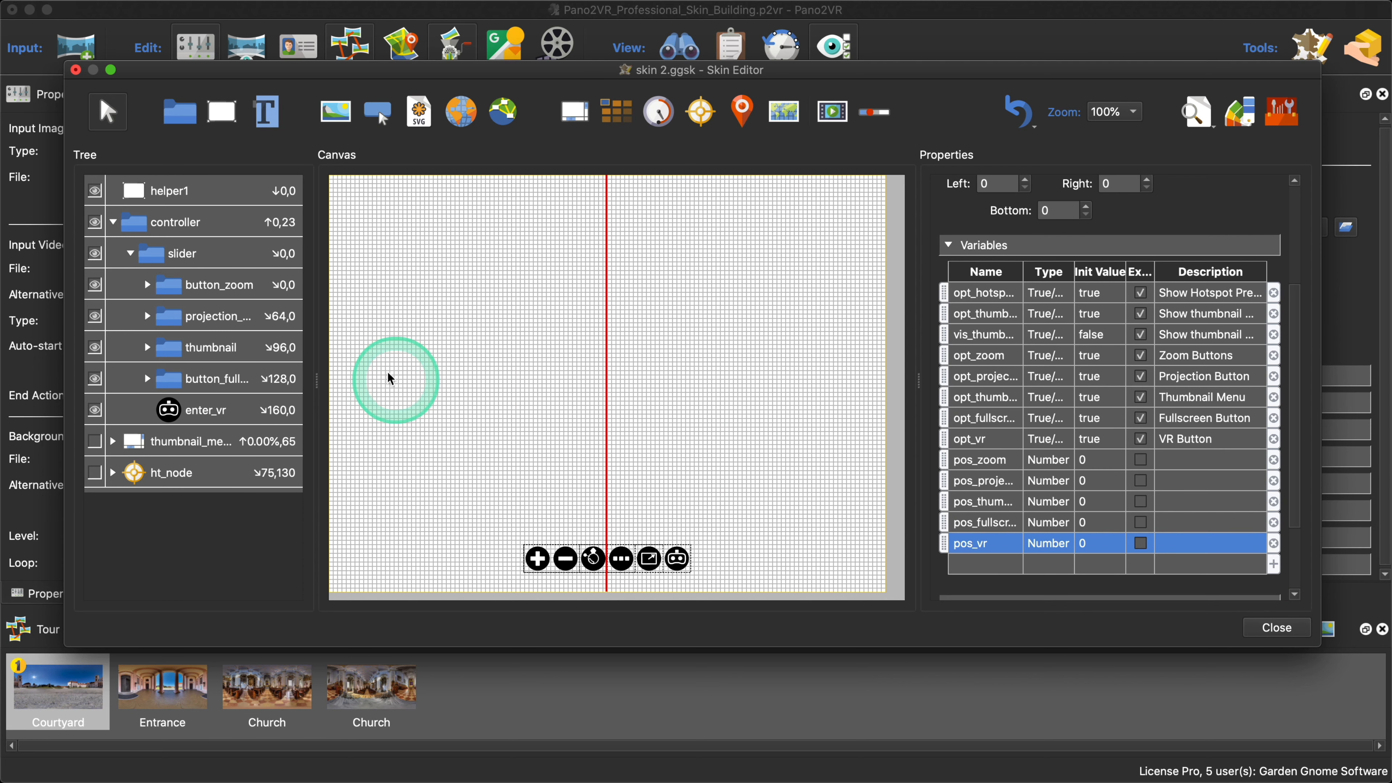
click(181, 253)
scroll(1229, 438, down, 5)
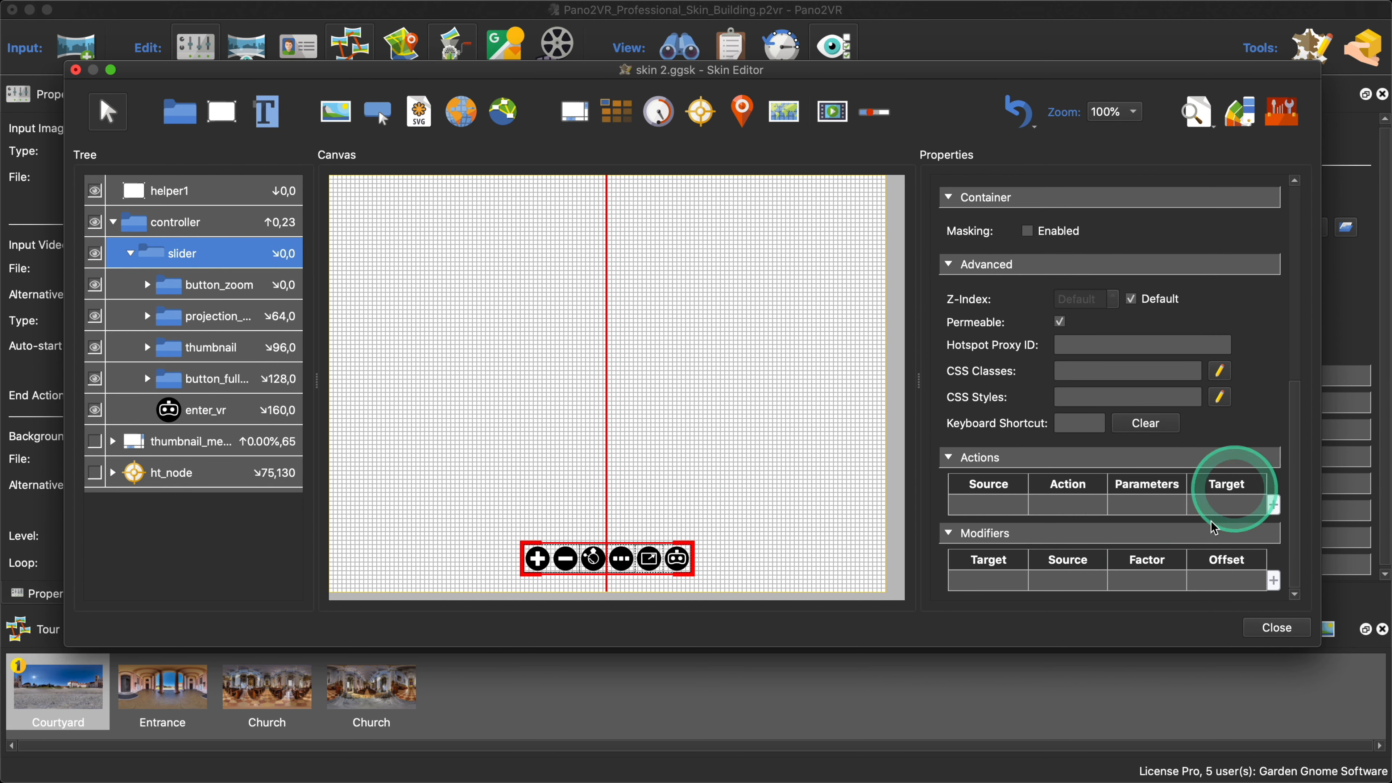
double_click(998, 506)
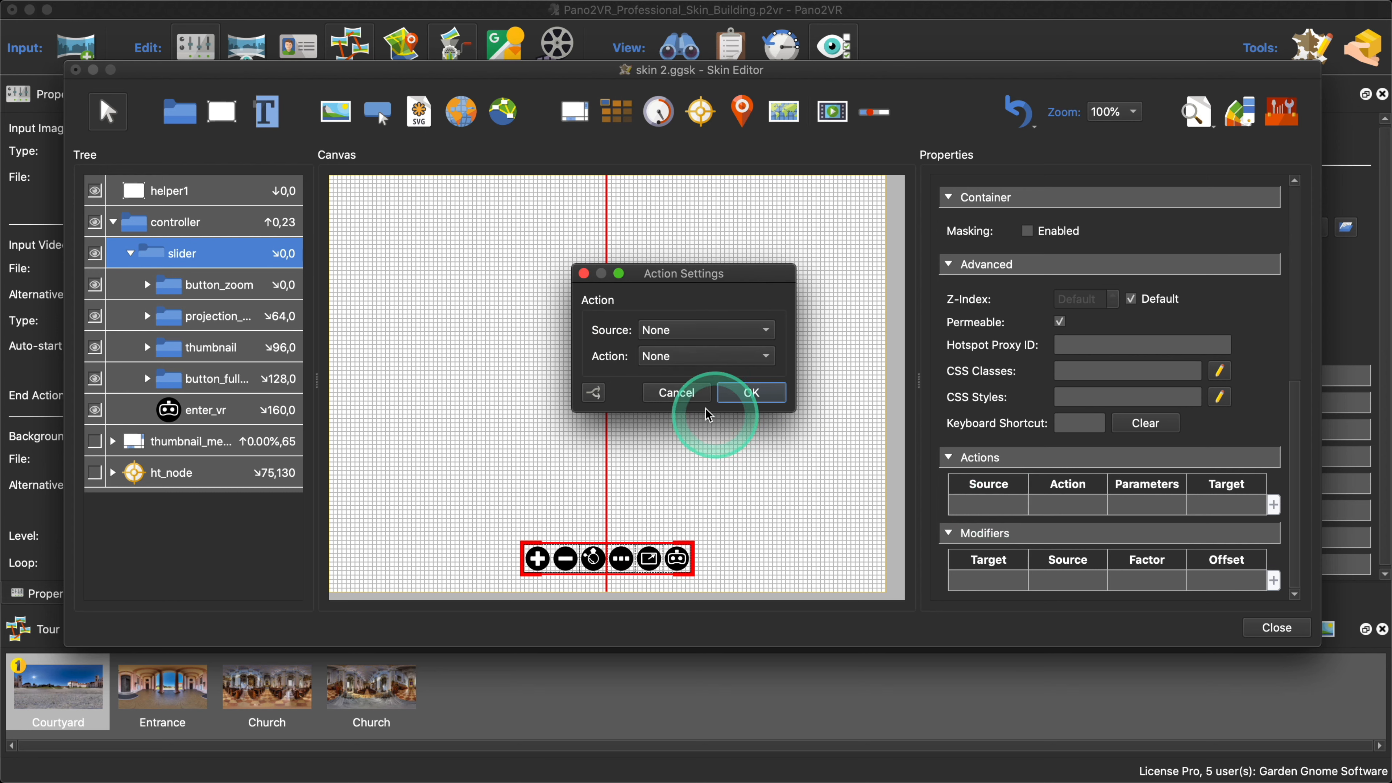
click(681, 390)
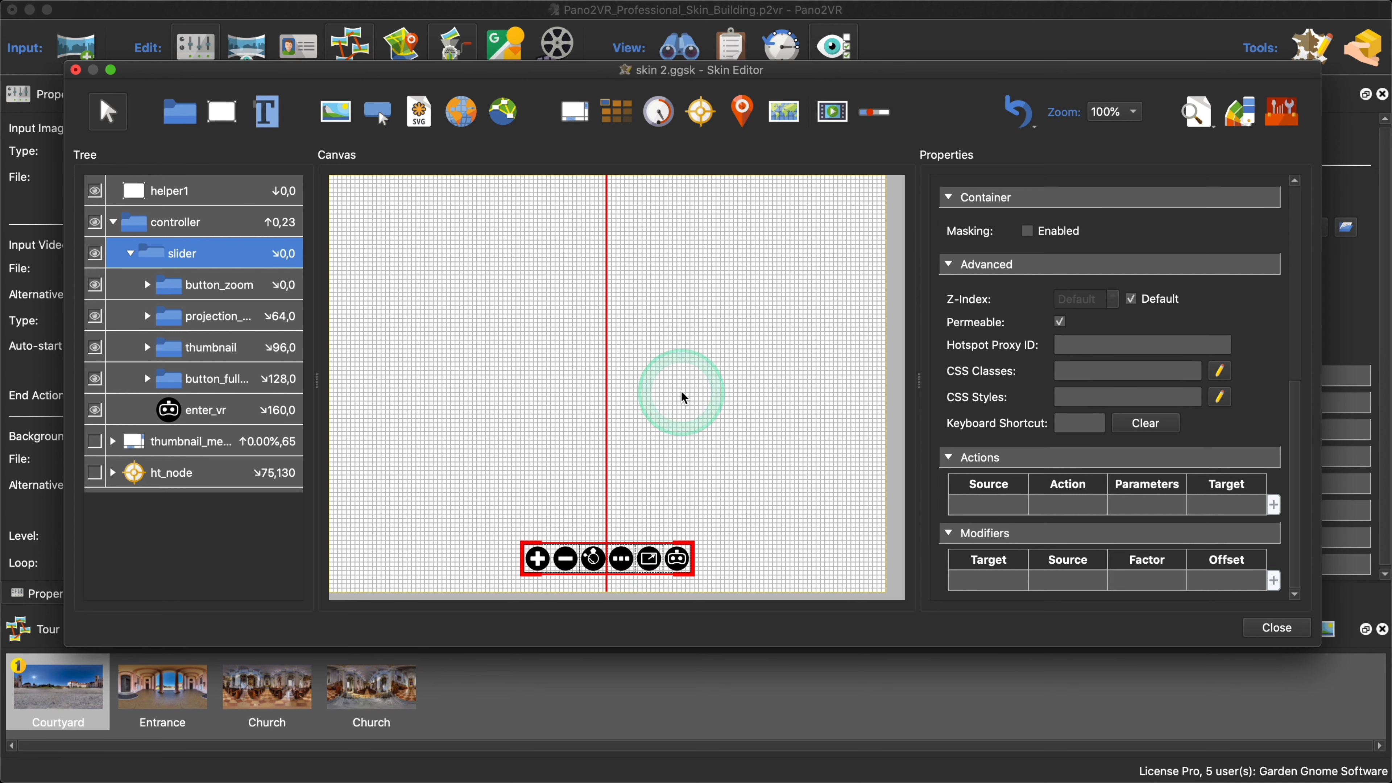
Step: Add a Number variable named pos_slider below pos_vr in the skin's canvas variables
click(681, 391)
click(979, 464)
click(979, 463)
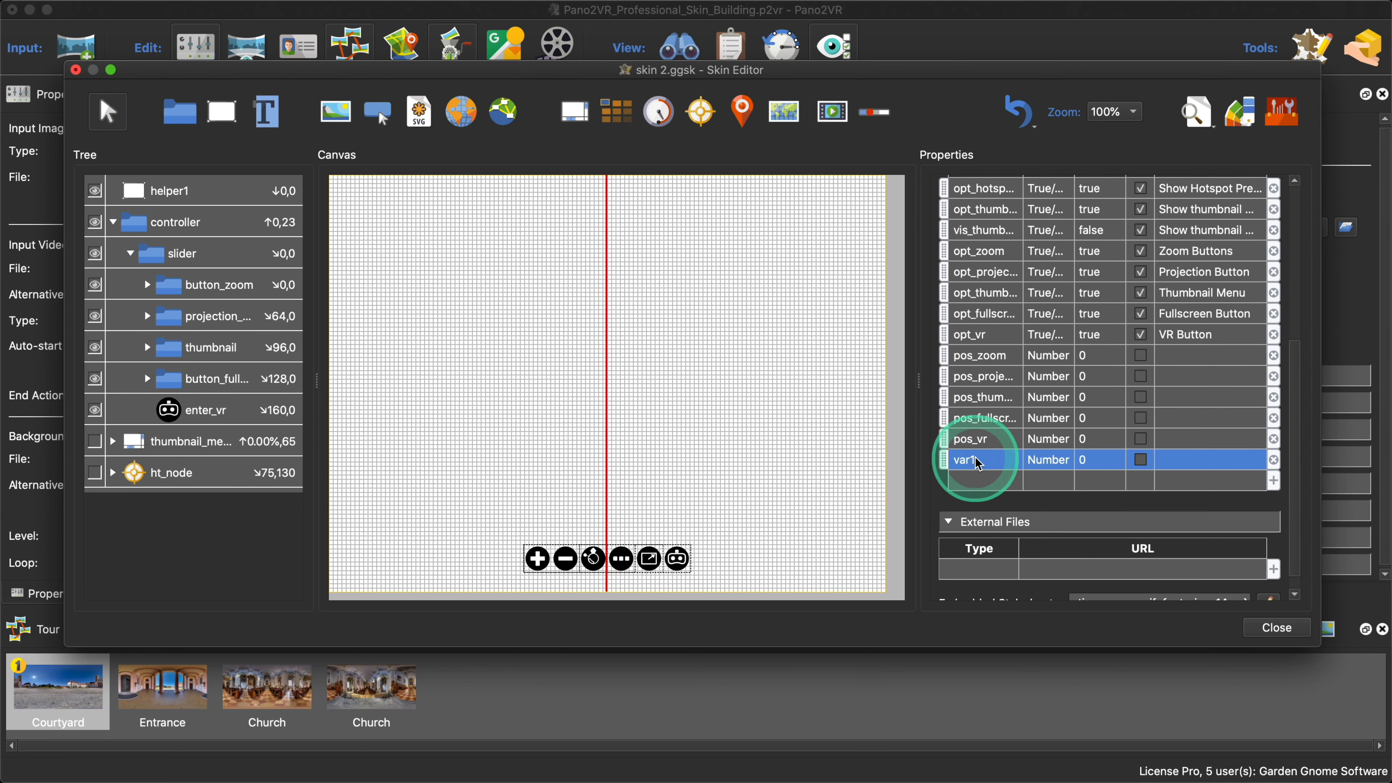
text(pos)
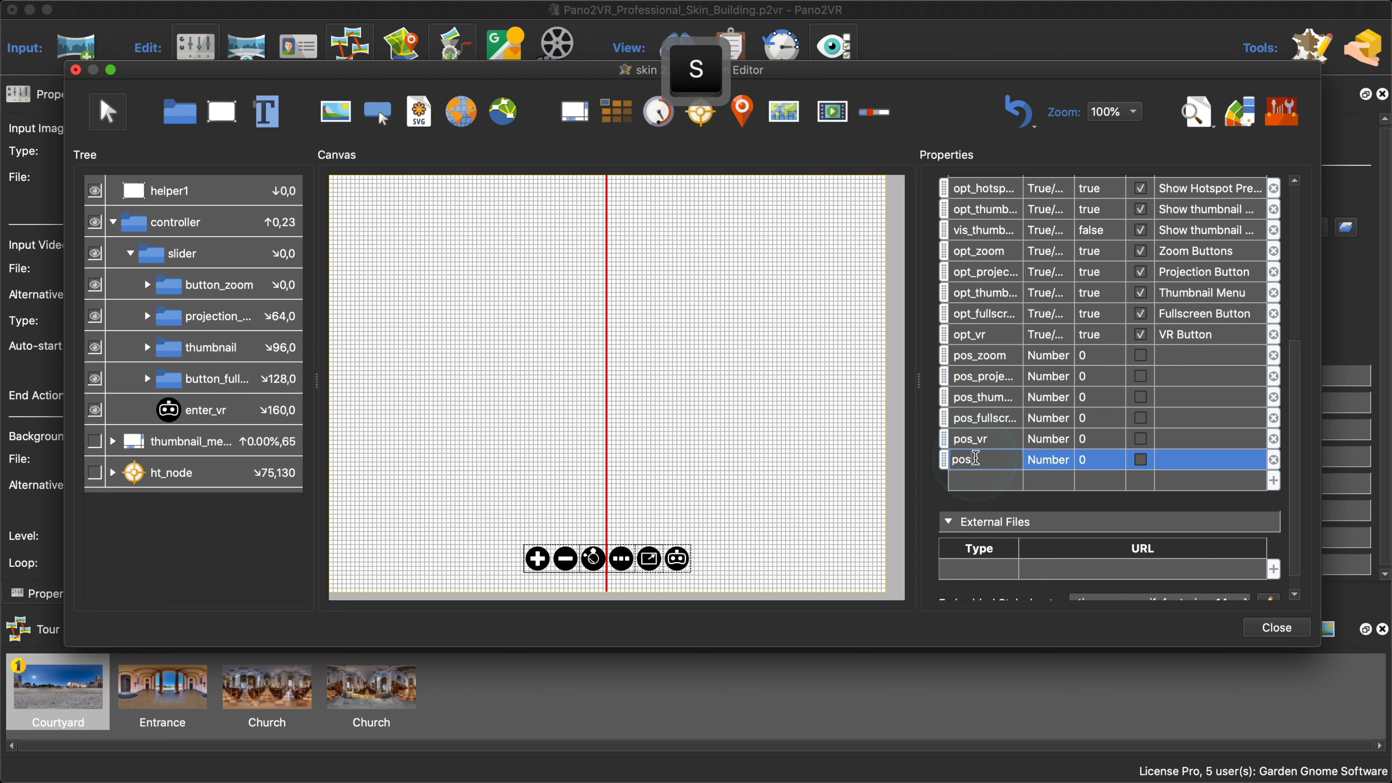
text(_slider)
click(978, 485)
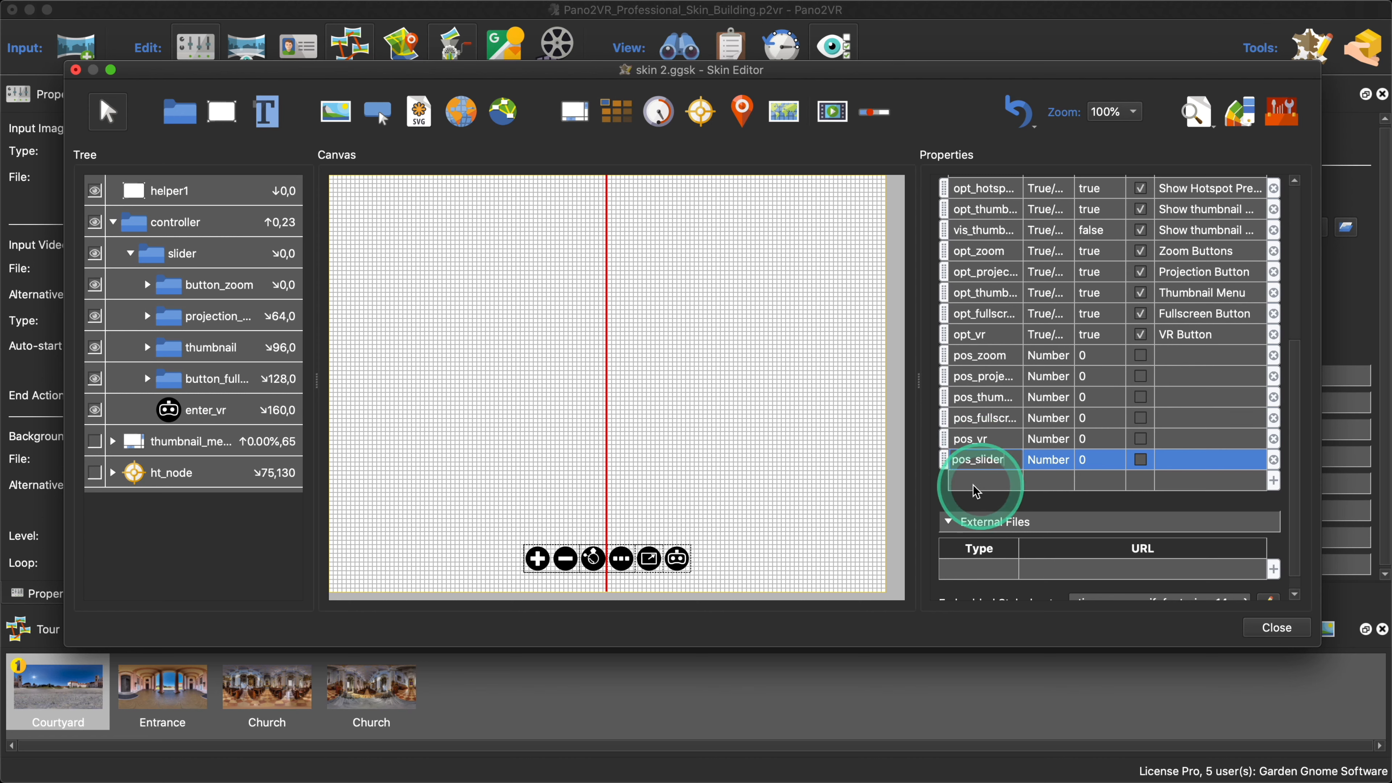
click(754, 420)
Step: Give the slider container a Player State Changed action that sets the variable pos_slider to 0 with Set Variable Value
click(181, 253)
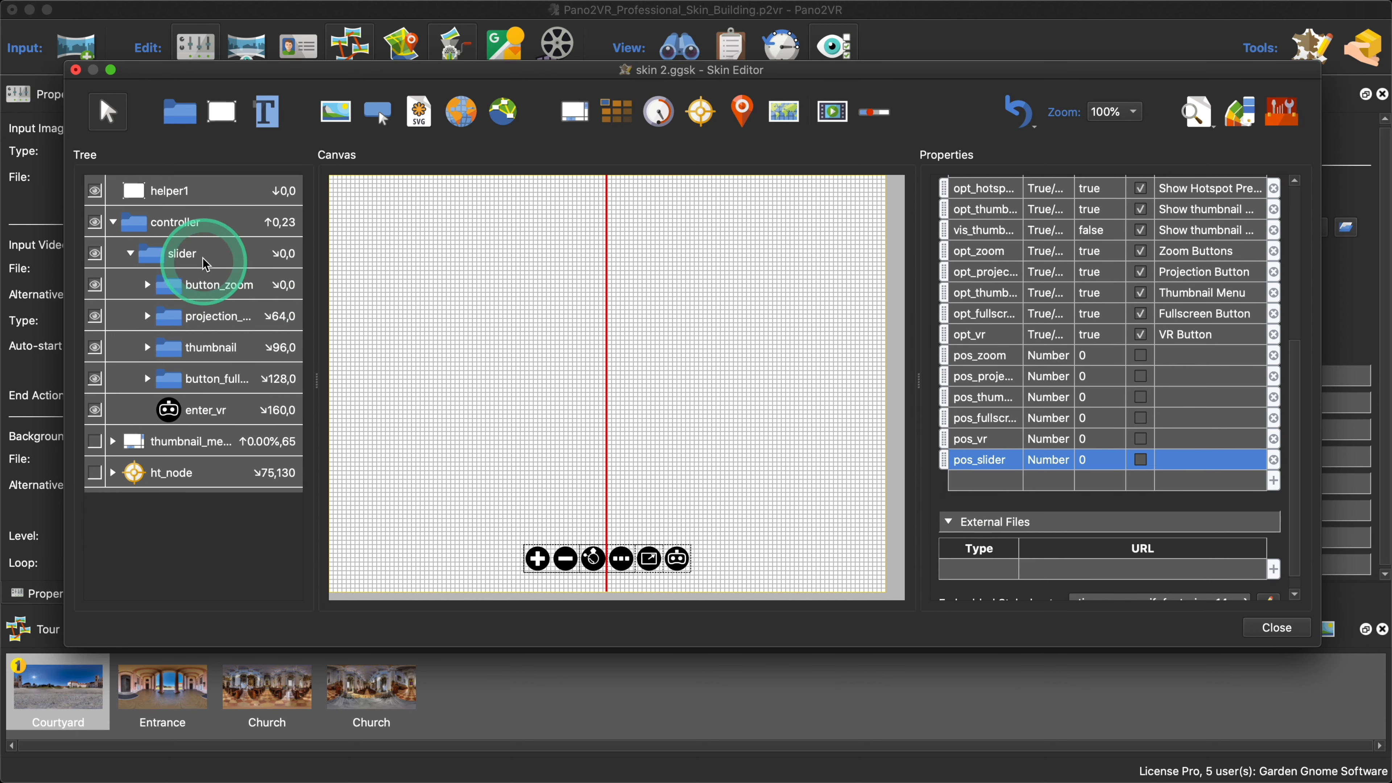
scroll(1215, 439, down, 5)
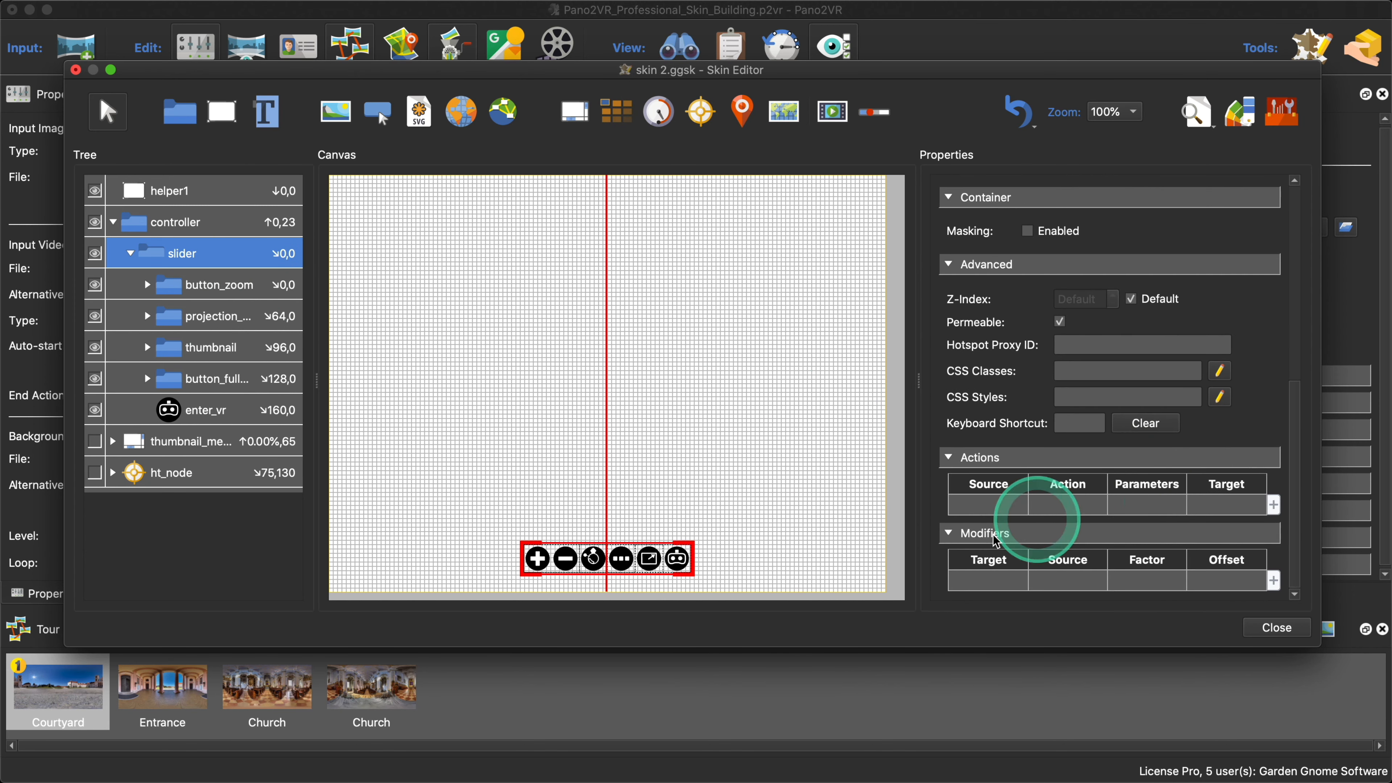
double_click(980, 504)
click(705, 331)
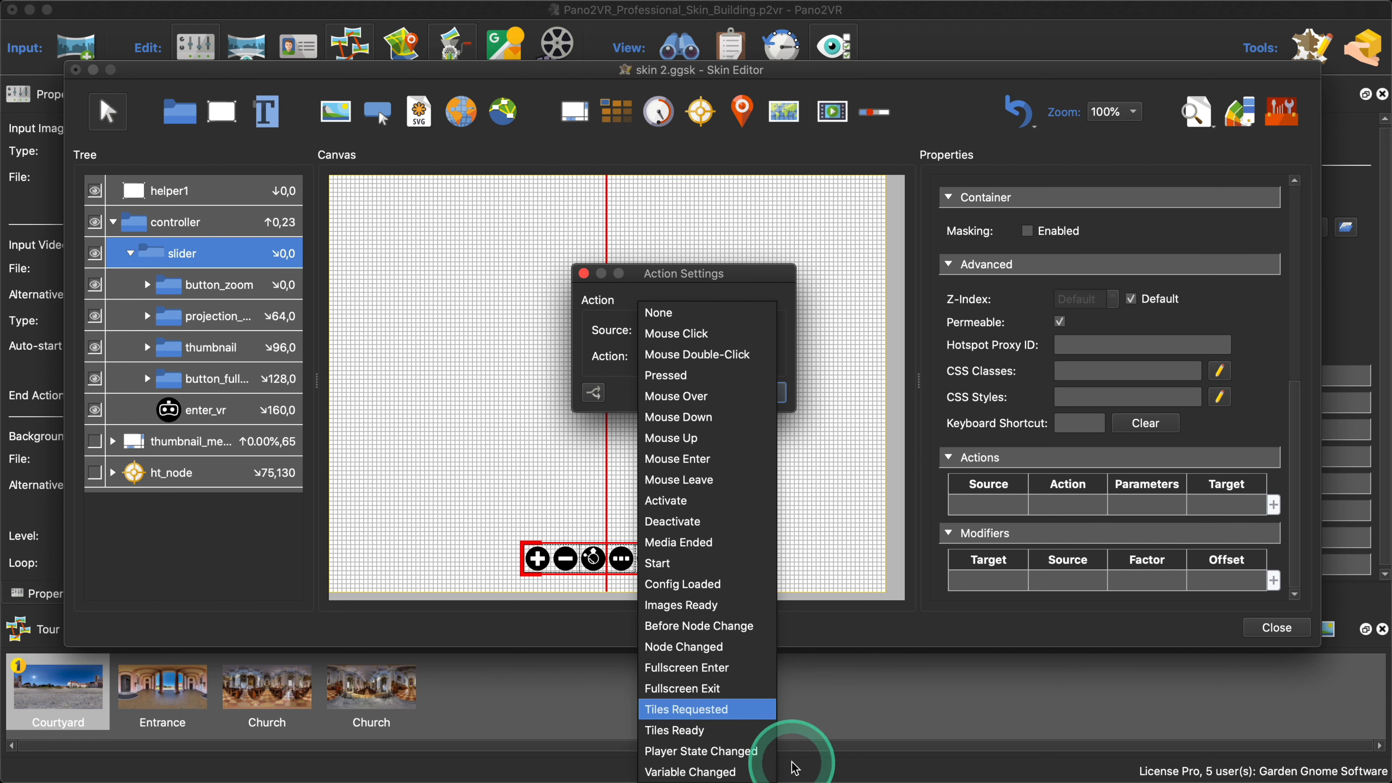
click(780, 750)
click(729, 357)
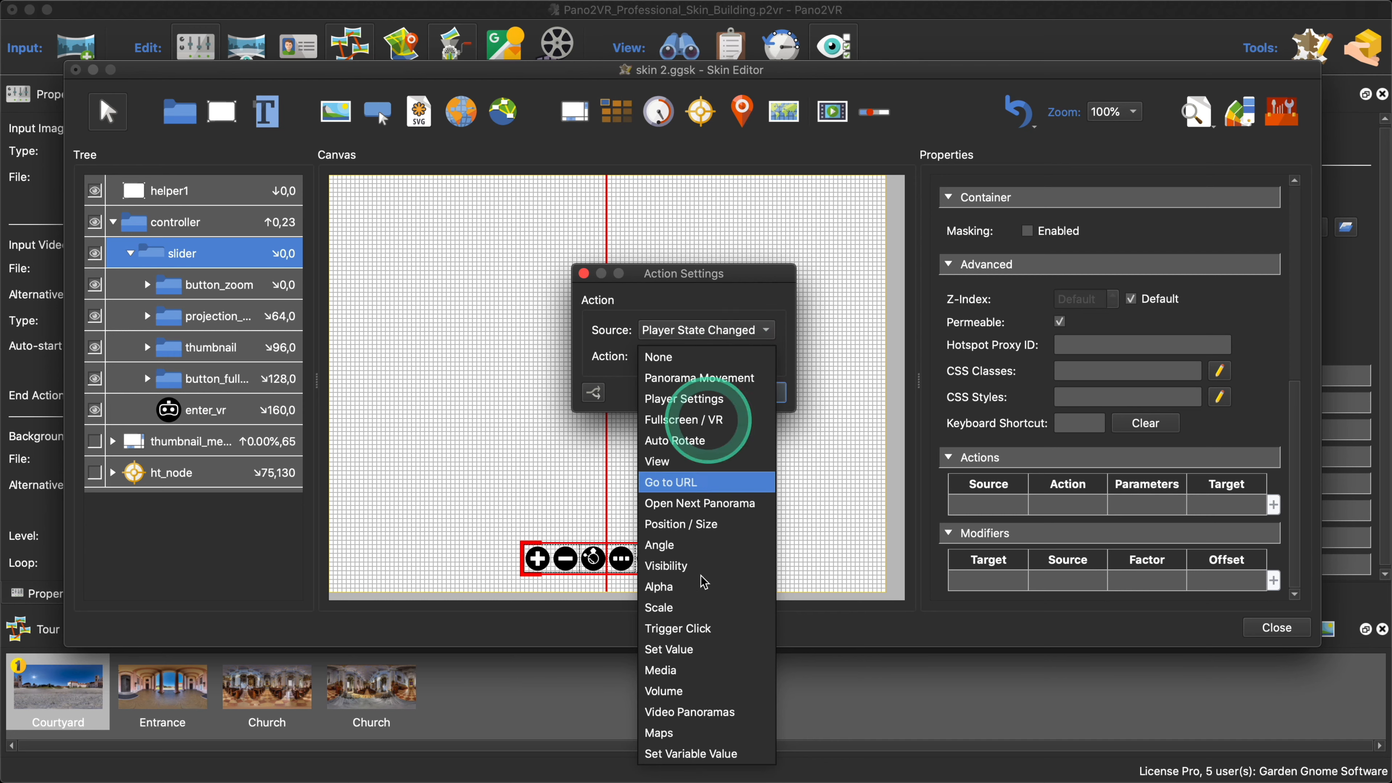
click(764, 752)
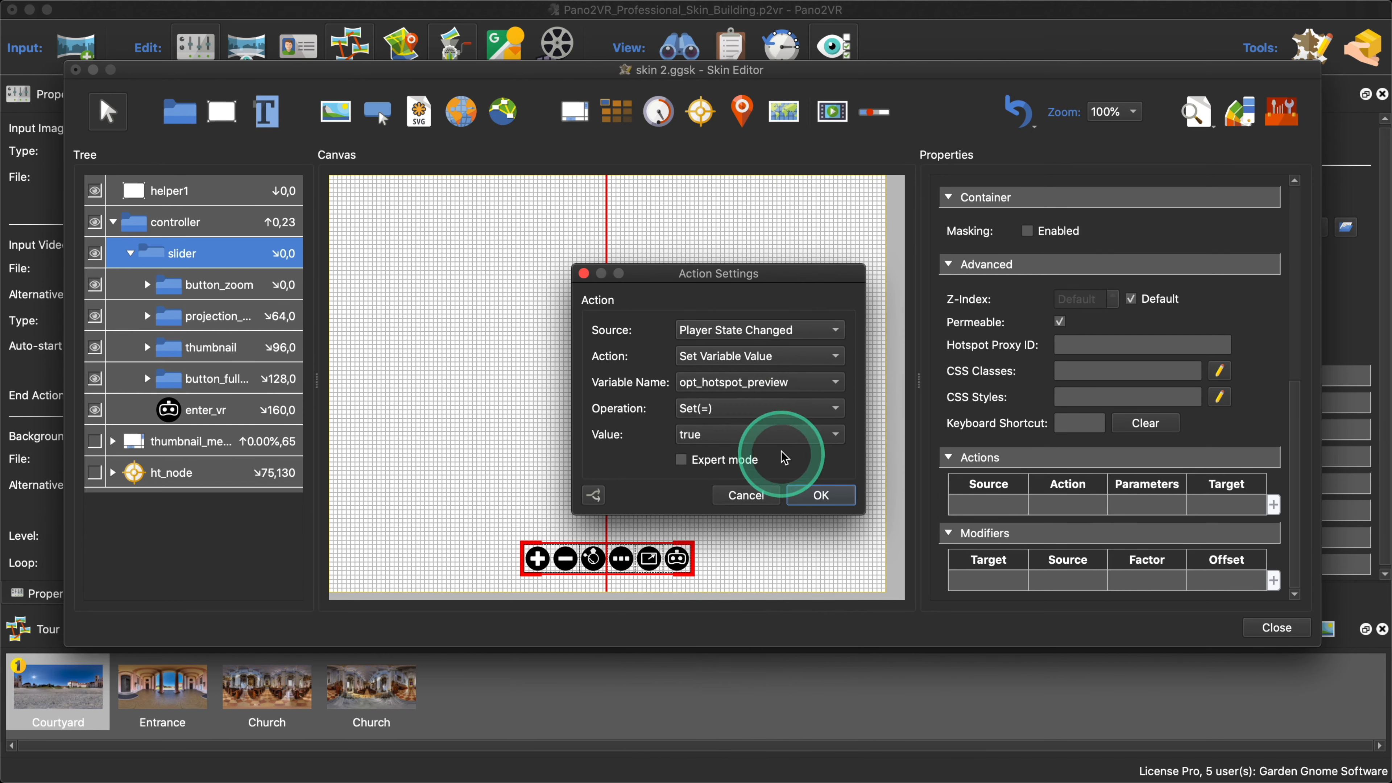
click(761, 382)
click(753, 648)
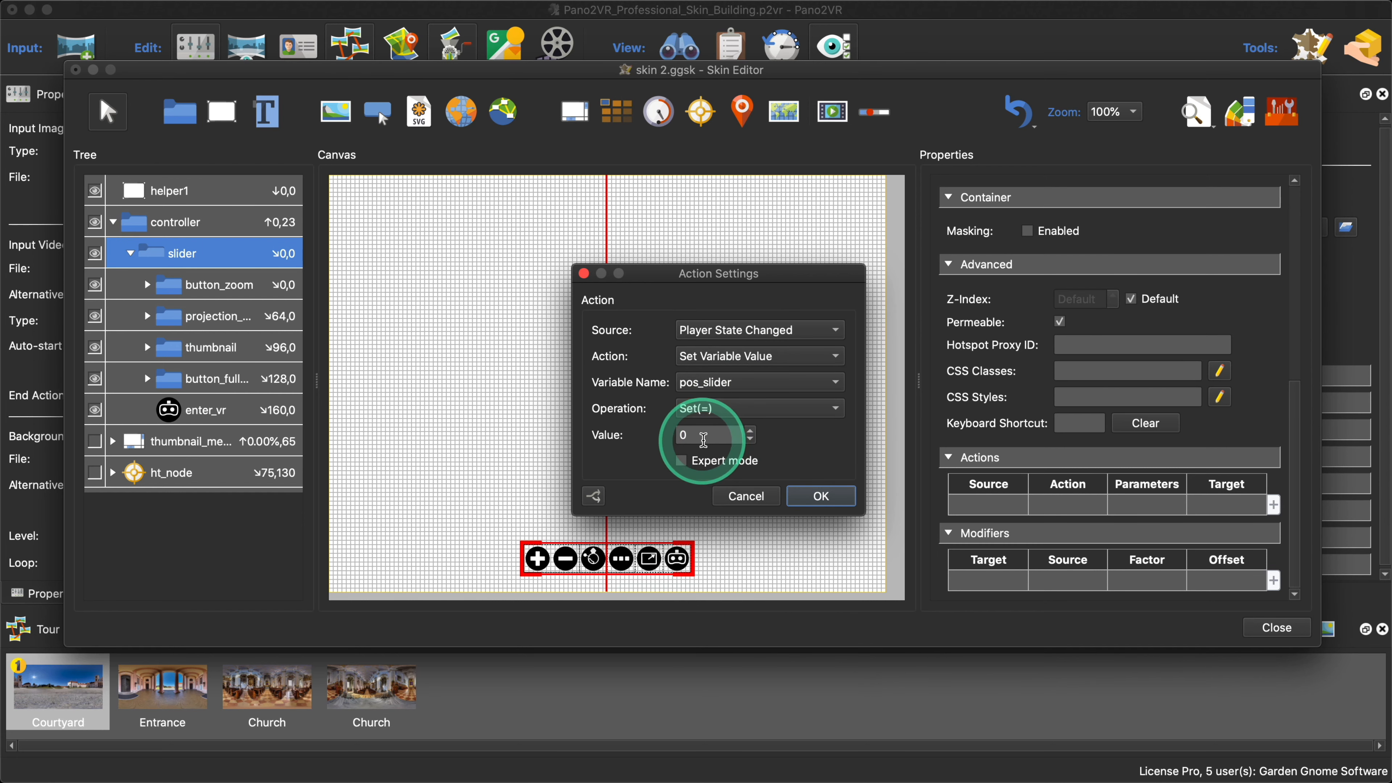
click(805, 497)
Step: Duplicate the slider's pos_slider action and change the copy's operation to Add(+) with a value of 2
click(981, 510)
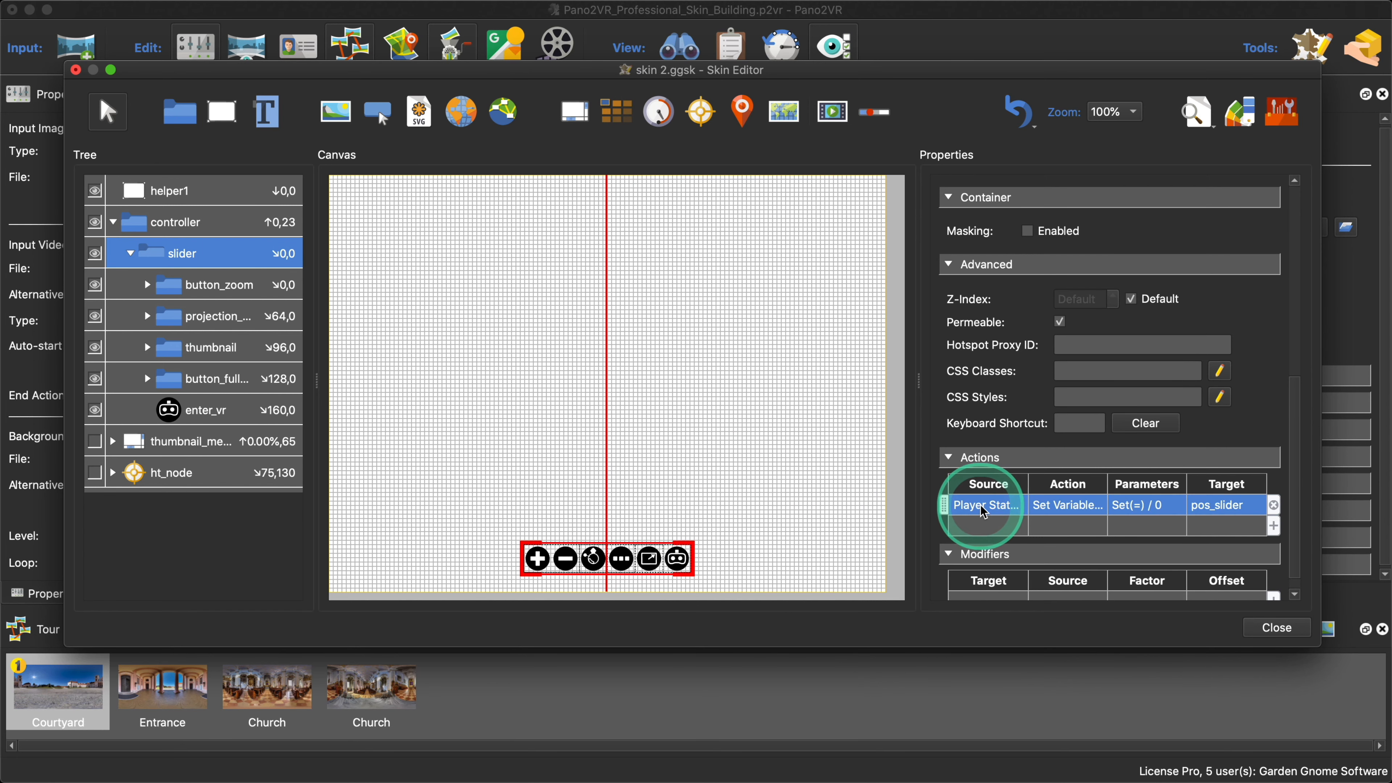
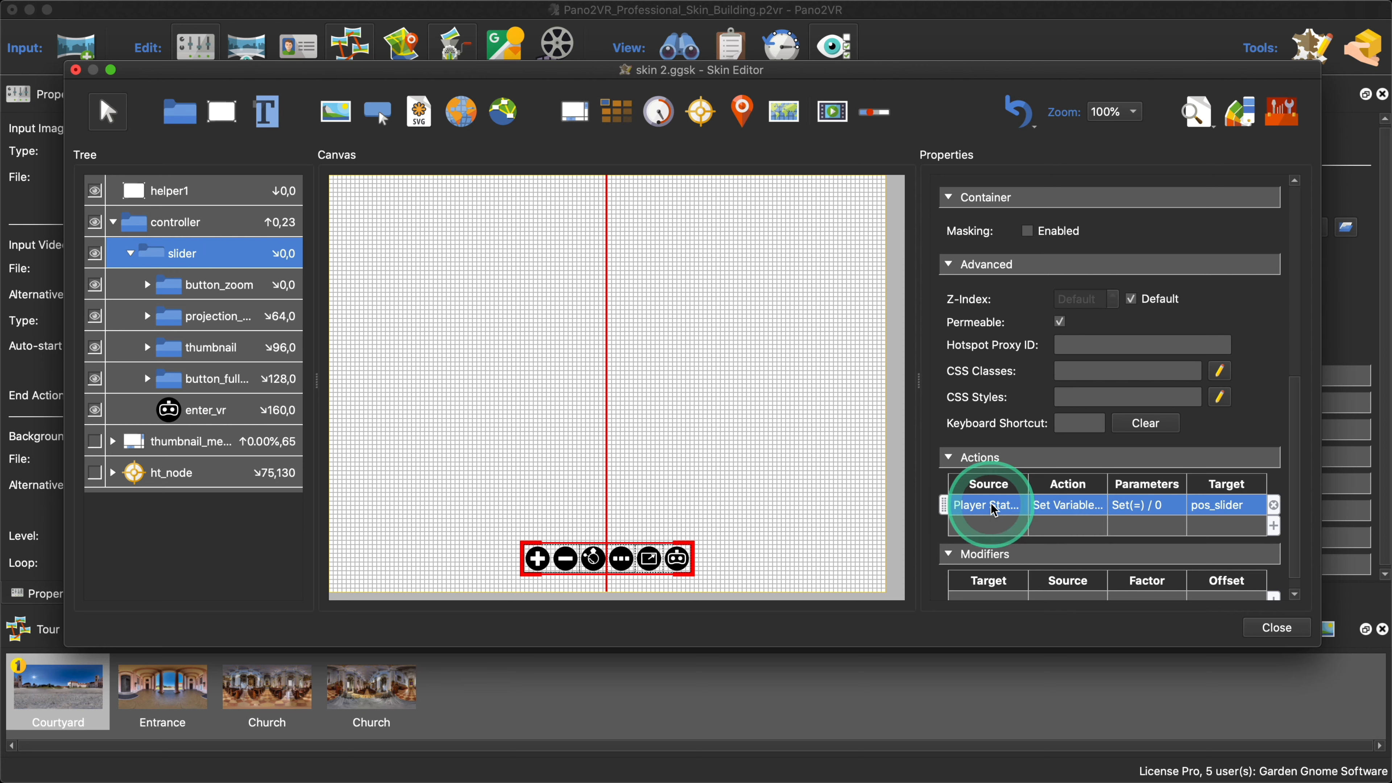
key(super+v)
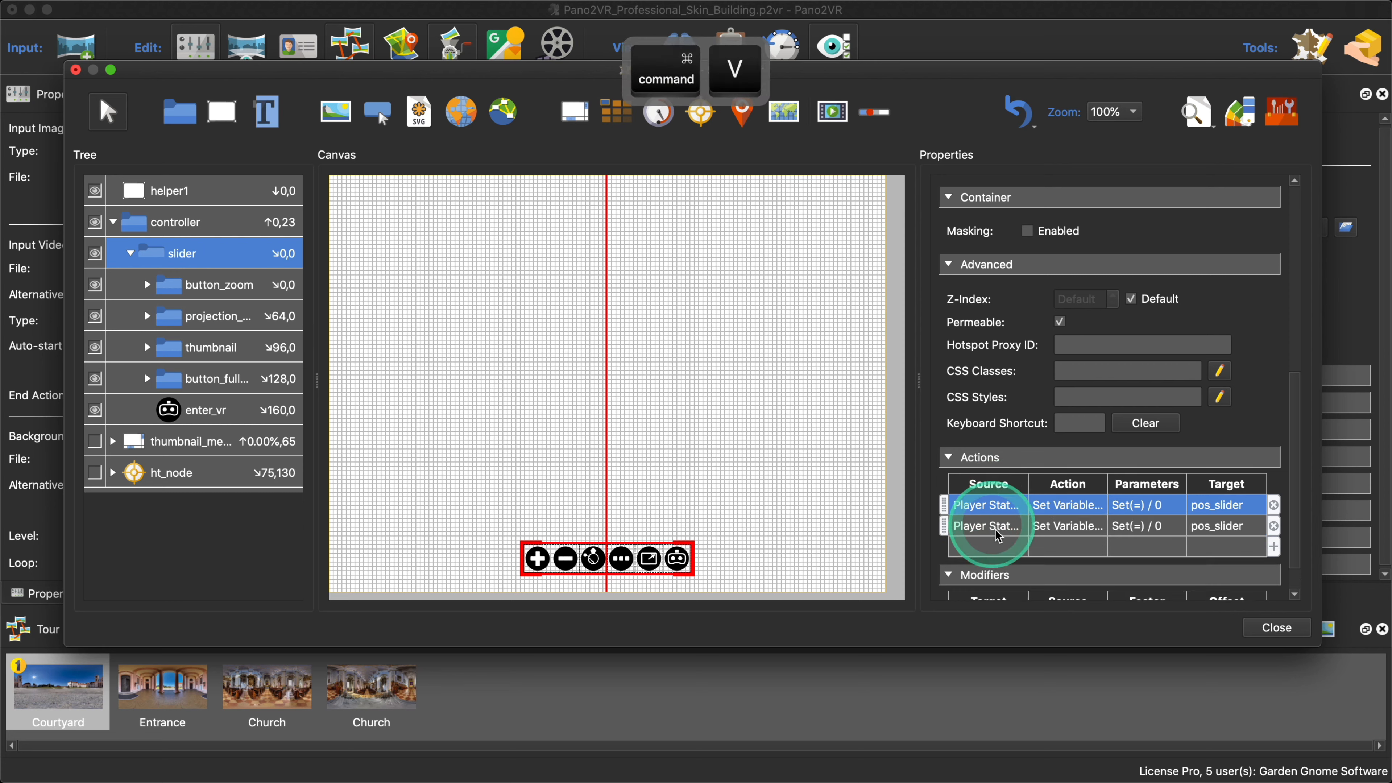
double_click(997, 529)
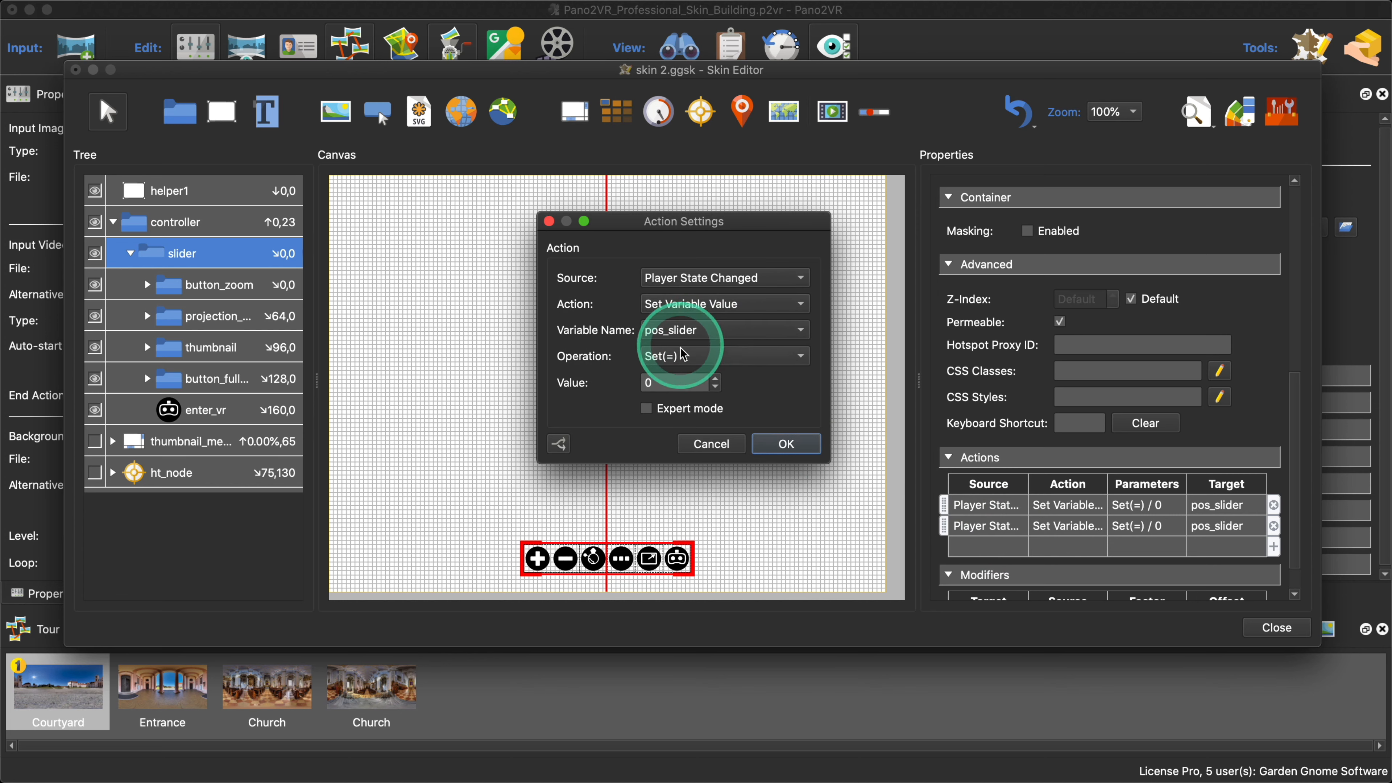
click(683, 359)
click(684, 373)
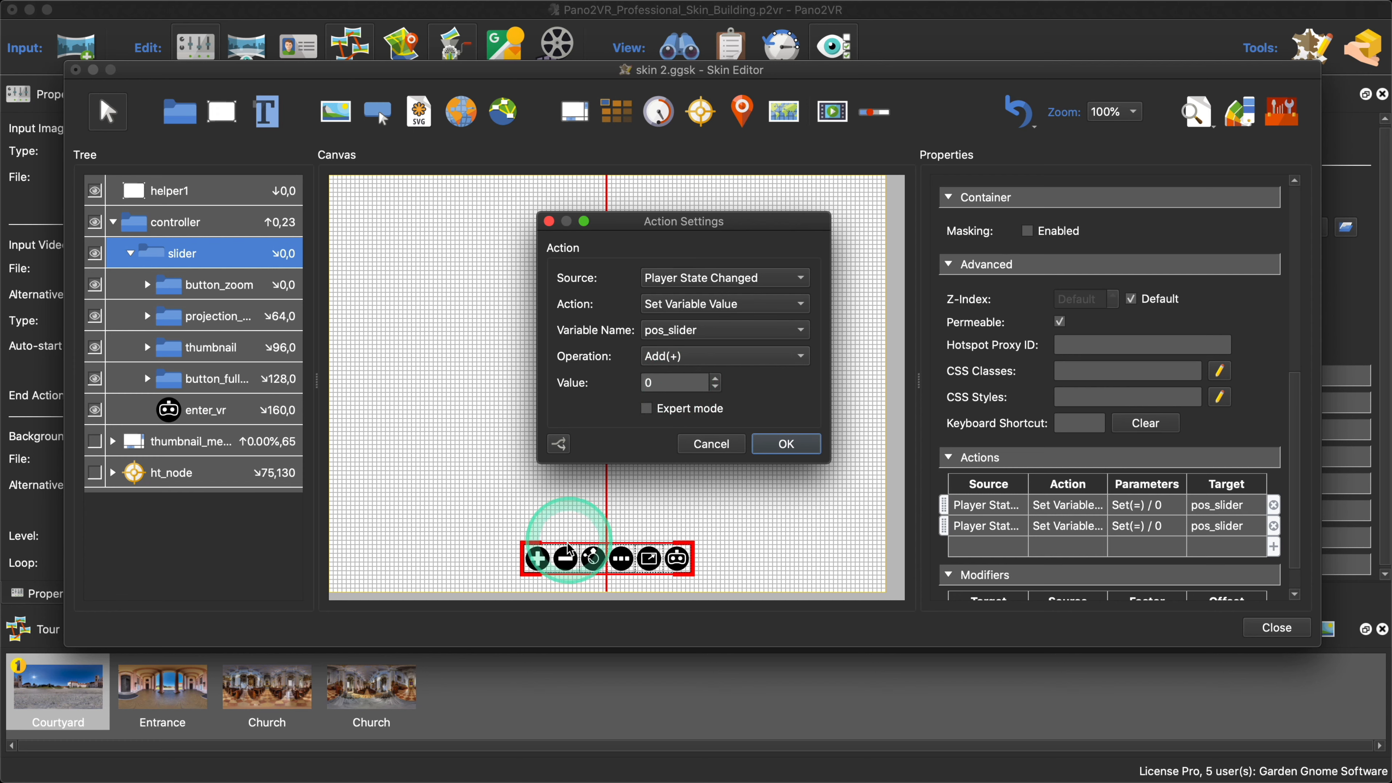
drag(665, 382, 630, 384)
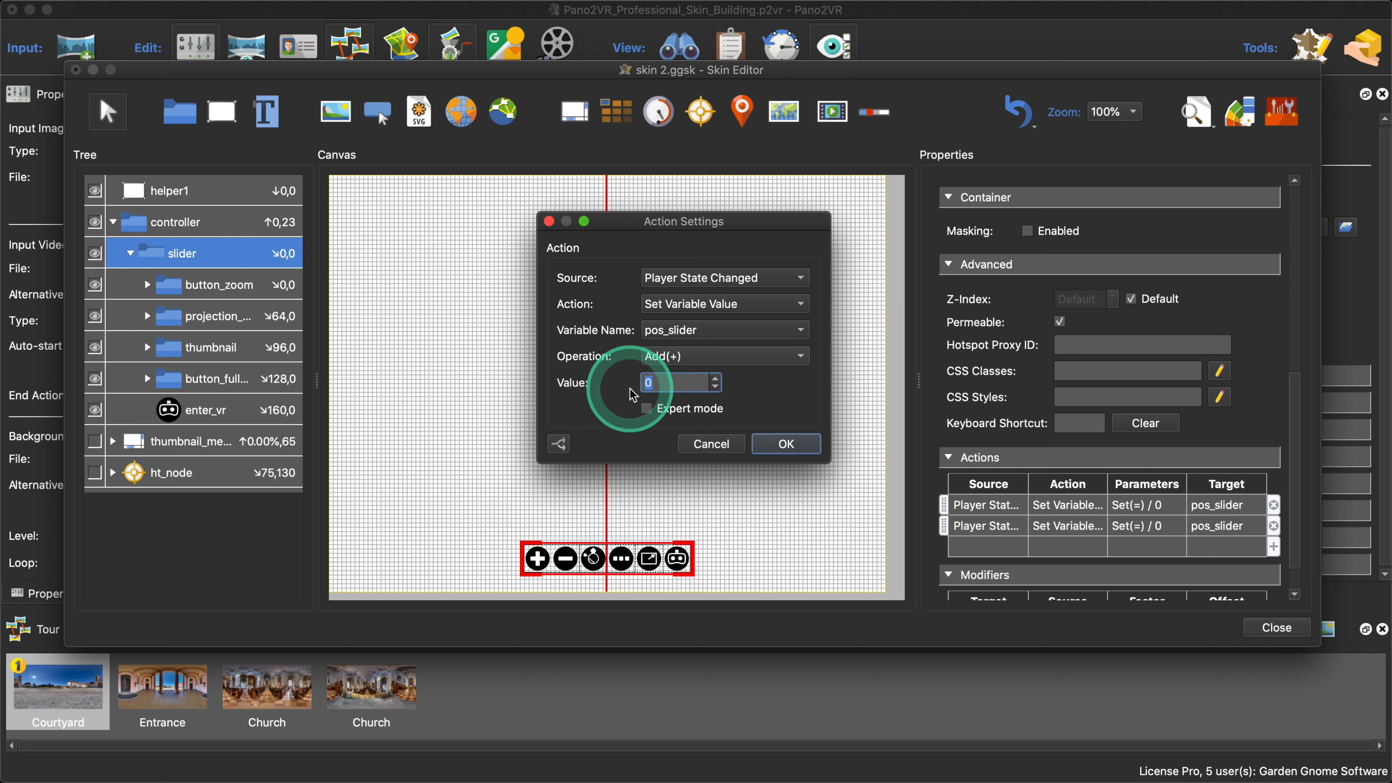
text(2)
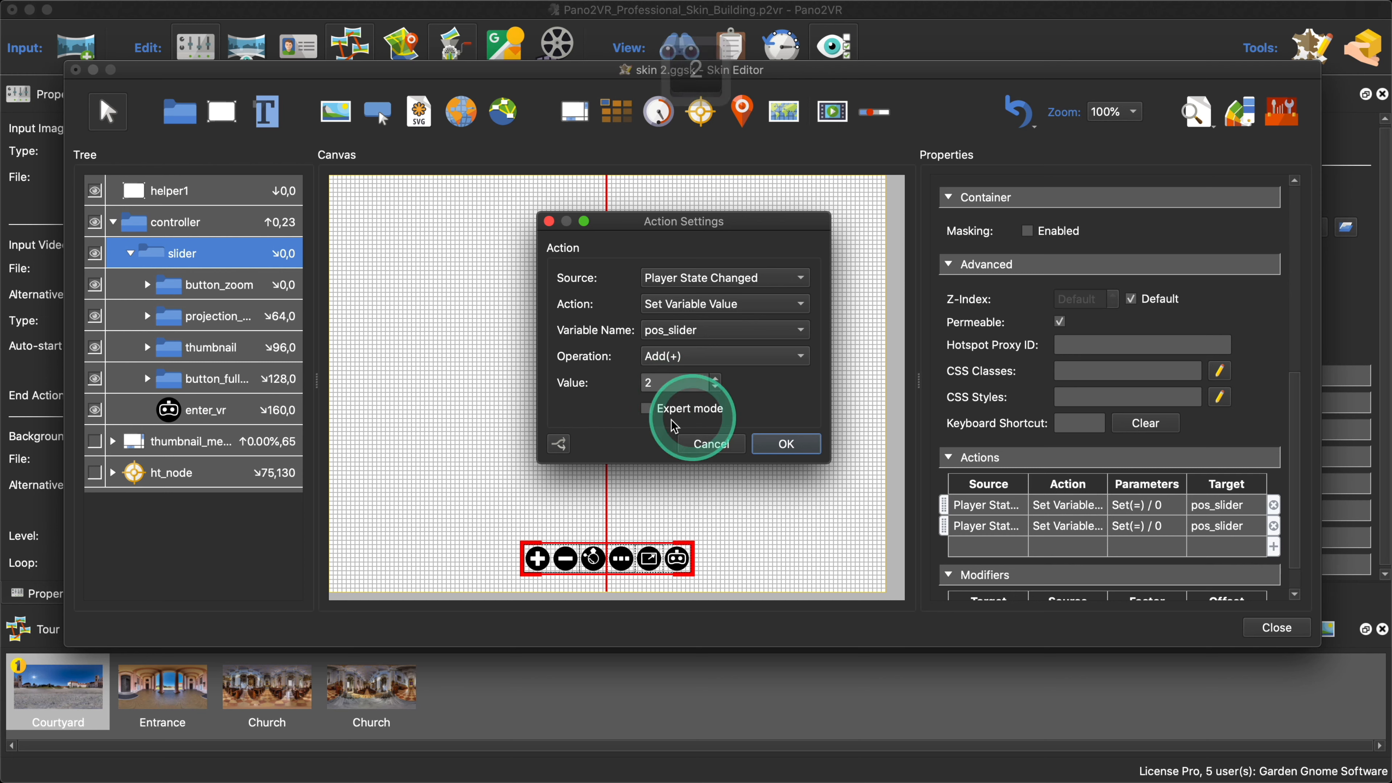
Step: Filter the Add(+) action so it executes only if *opt_zoom = true, and accept the action settings
click(559, 444)
click(482, 351)
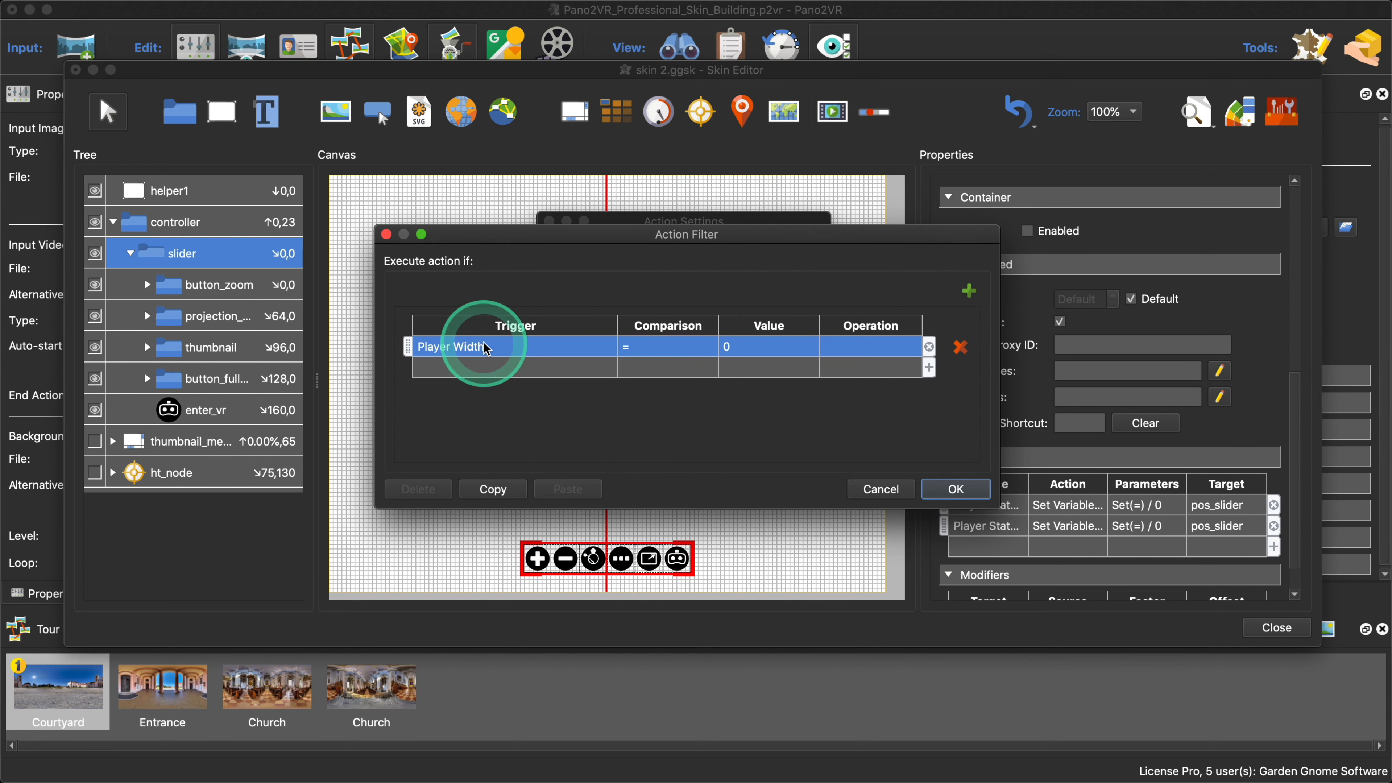
click(486, 350)
click(488, 497)
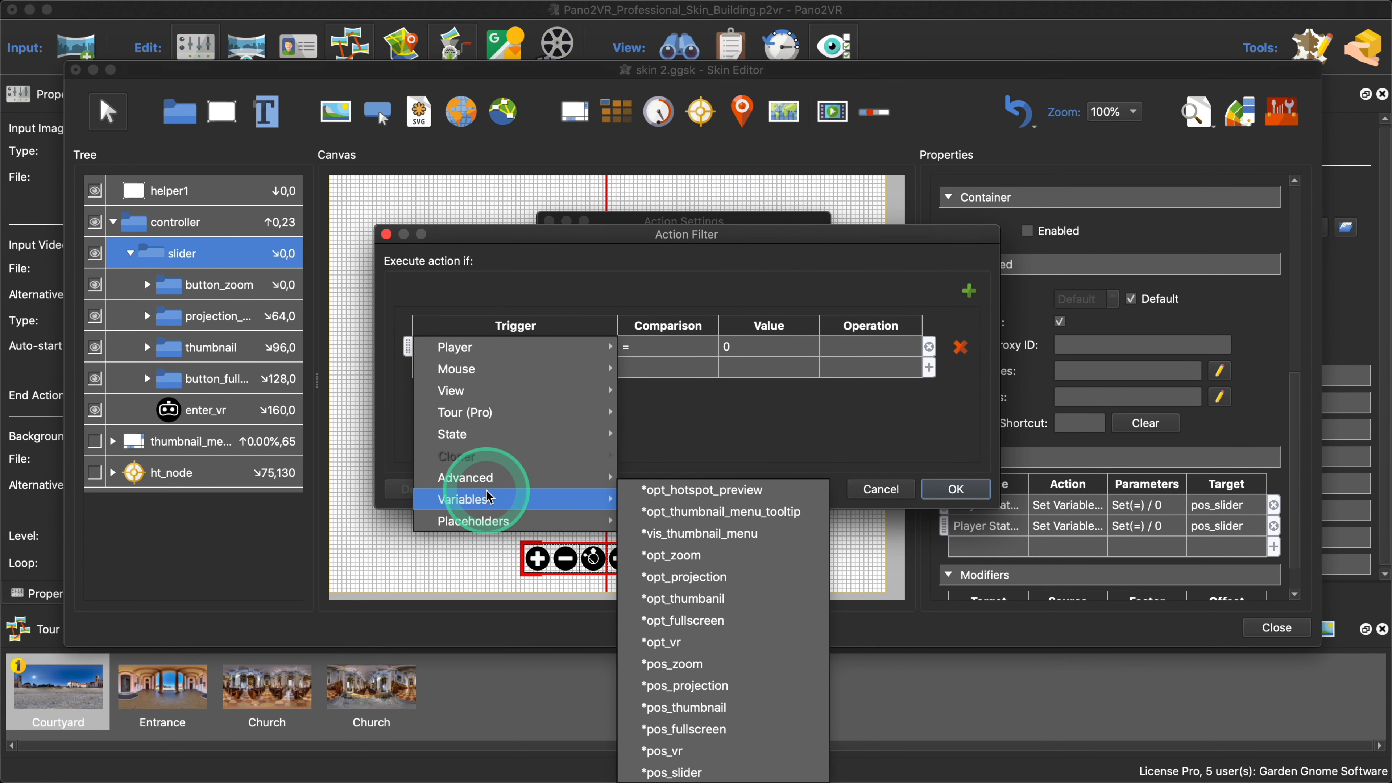
click(678, 560)
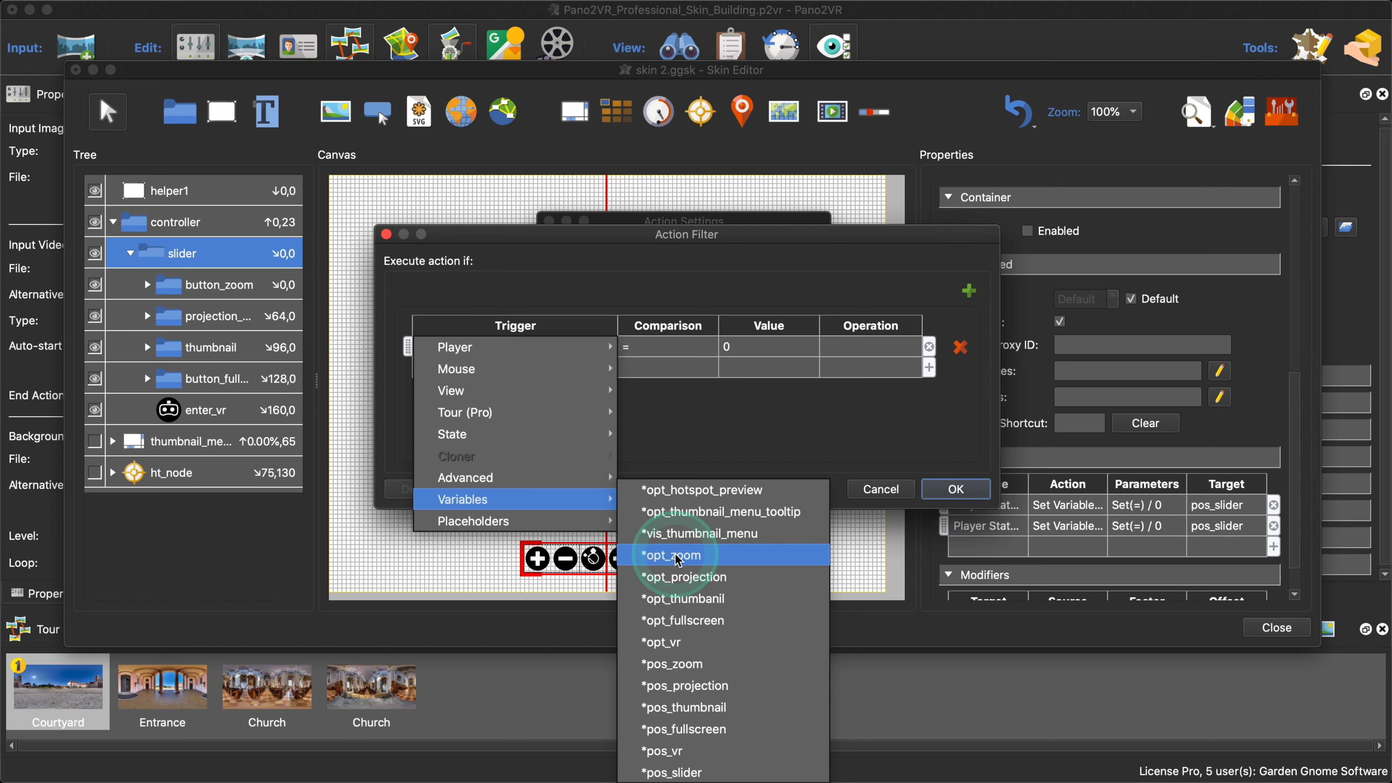
click(704, 647)
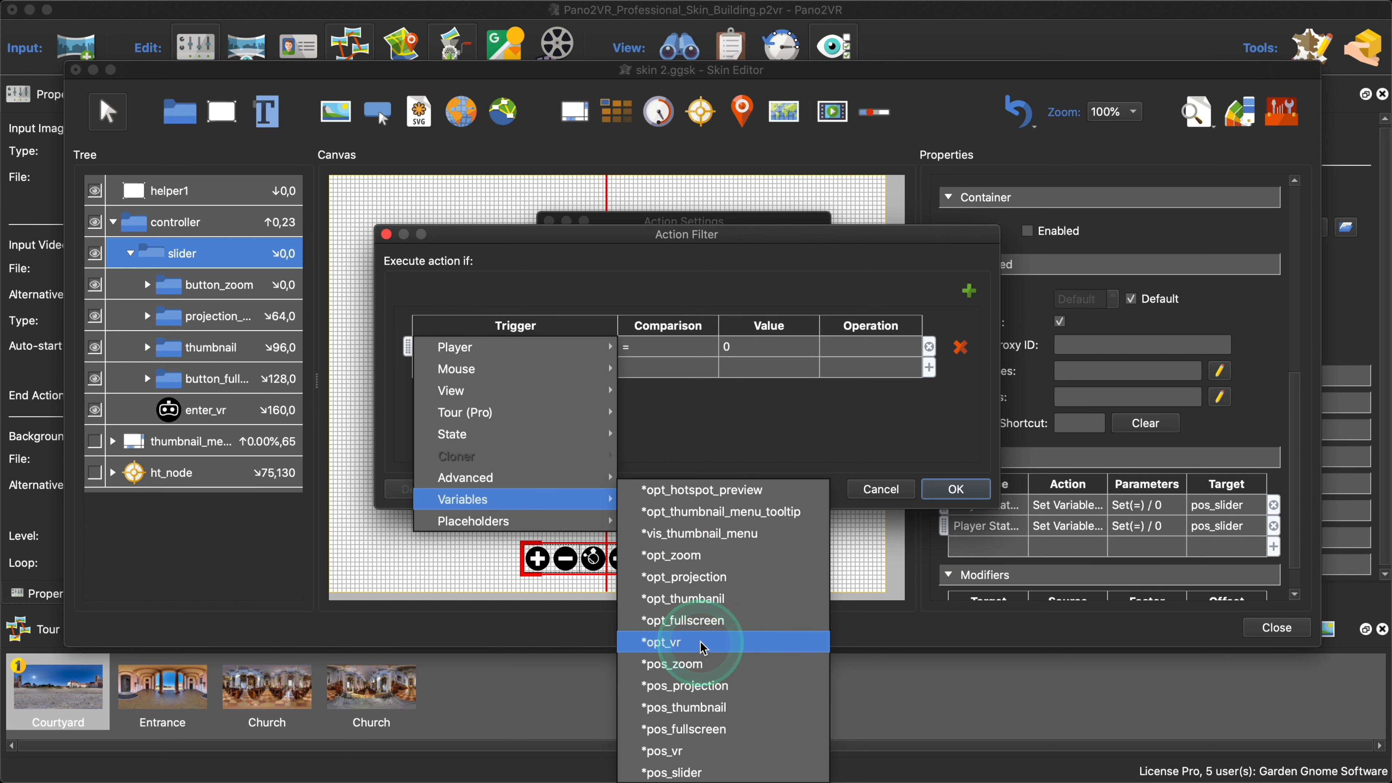
click(675, 555)
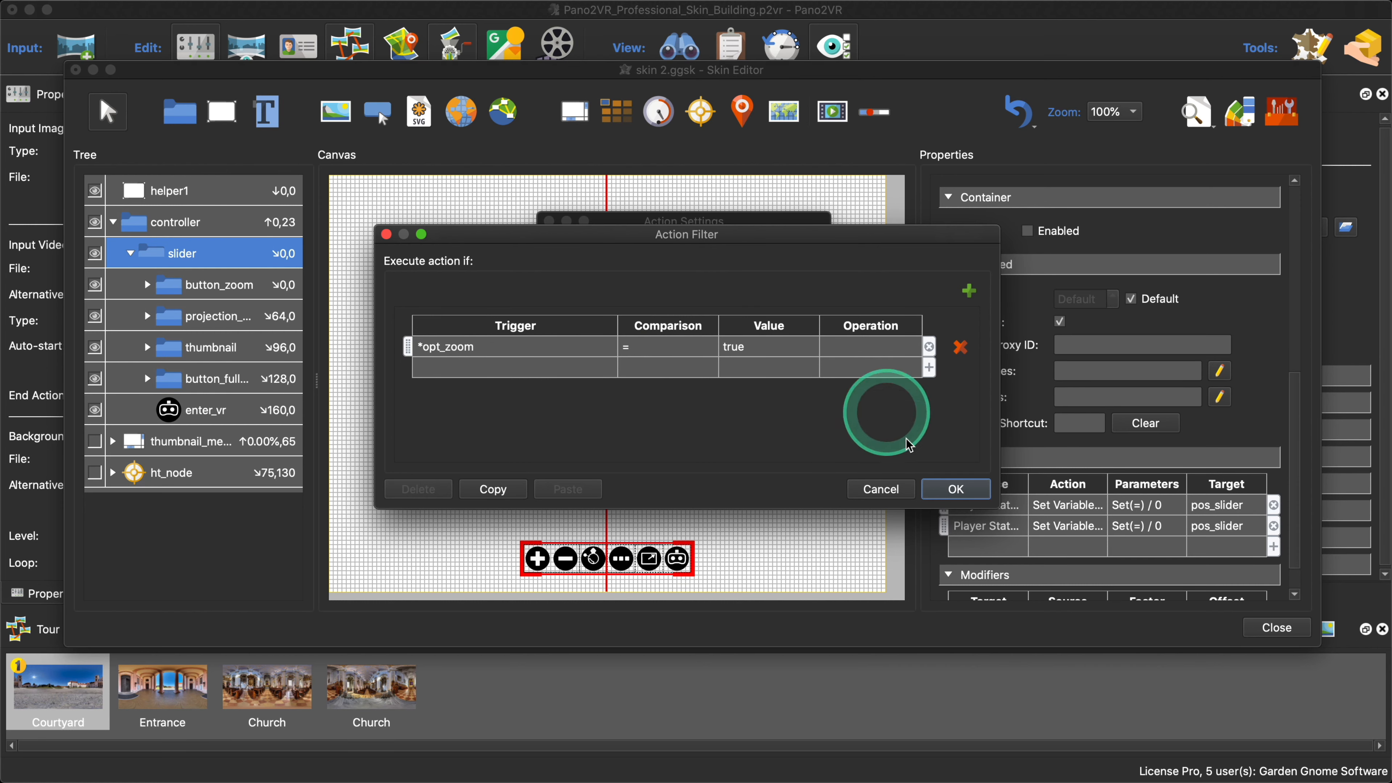
click(953, 490)
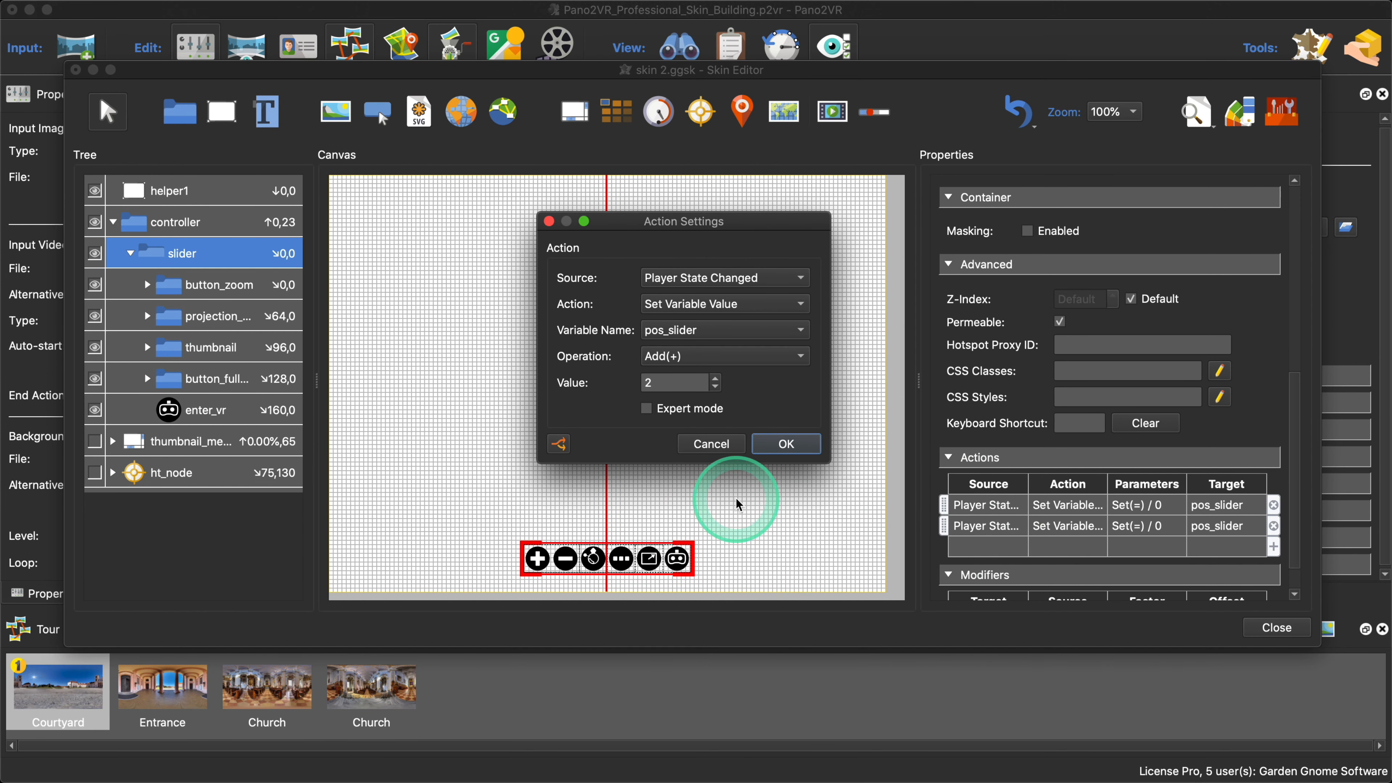
click(787, 446)
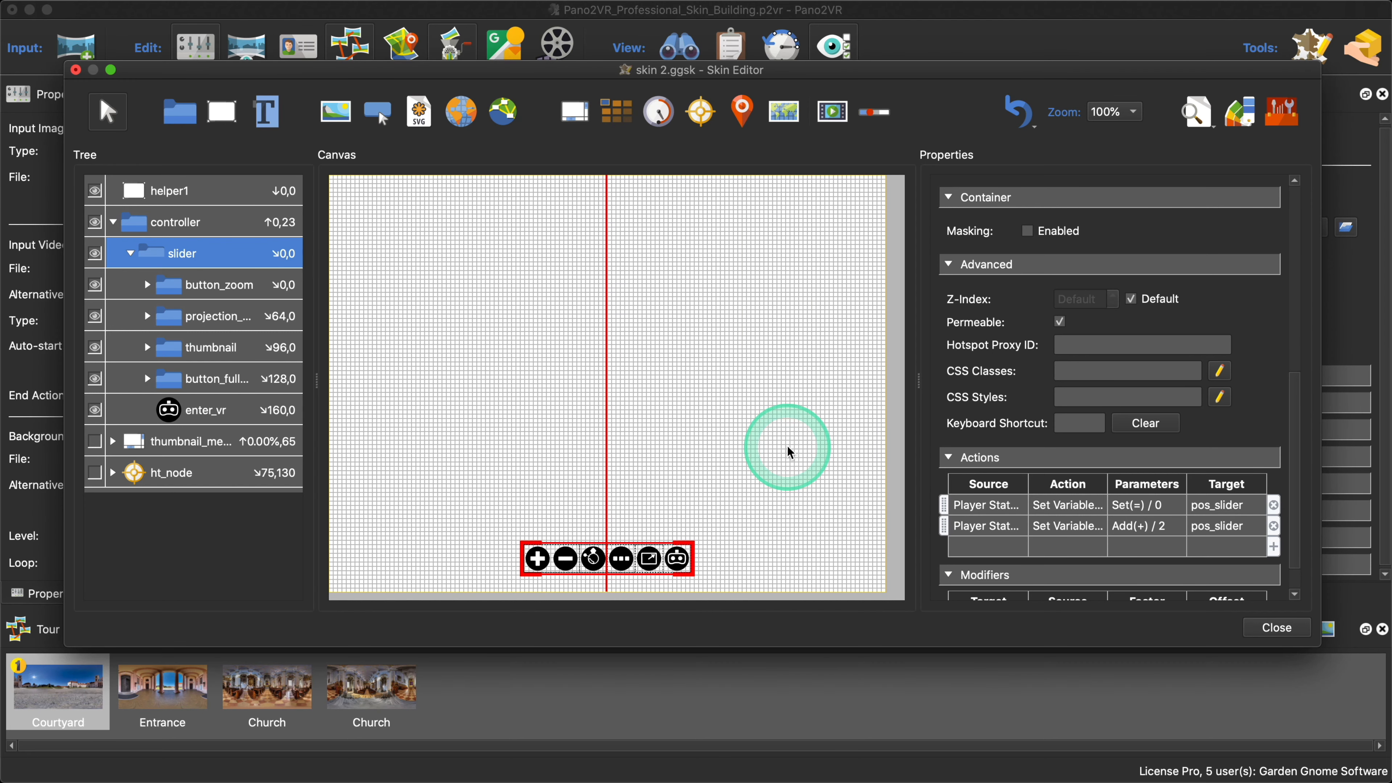
Step: Duplicate the slider's Add(+) / 2 action for pos_slider in the action list
click(970, 530)
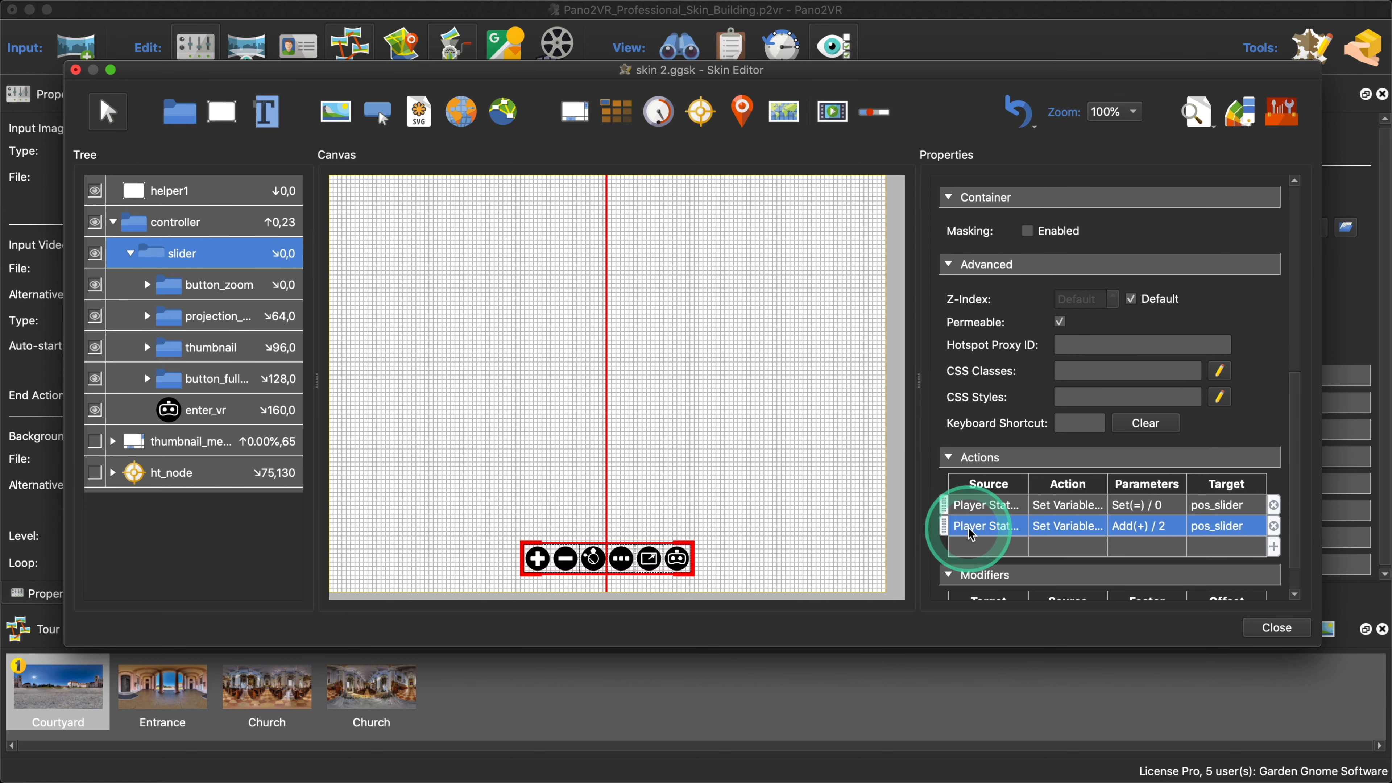
key(super+c)
key(super+v)
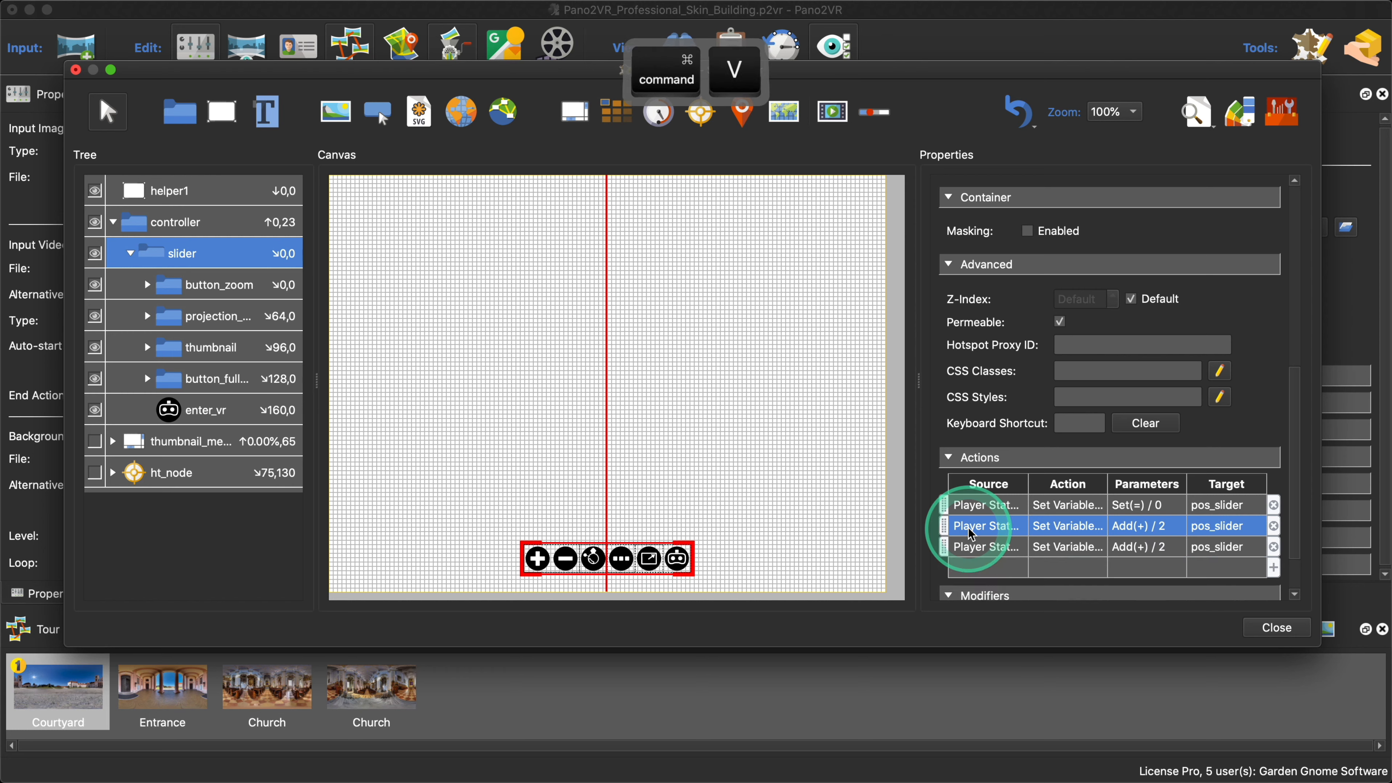
Step: Set the copied Add(+) action's value to 1 and change its filter condition to *opt_projection = true
double_click(981, 549)
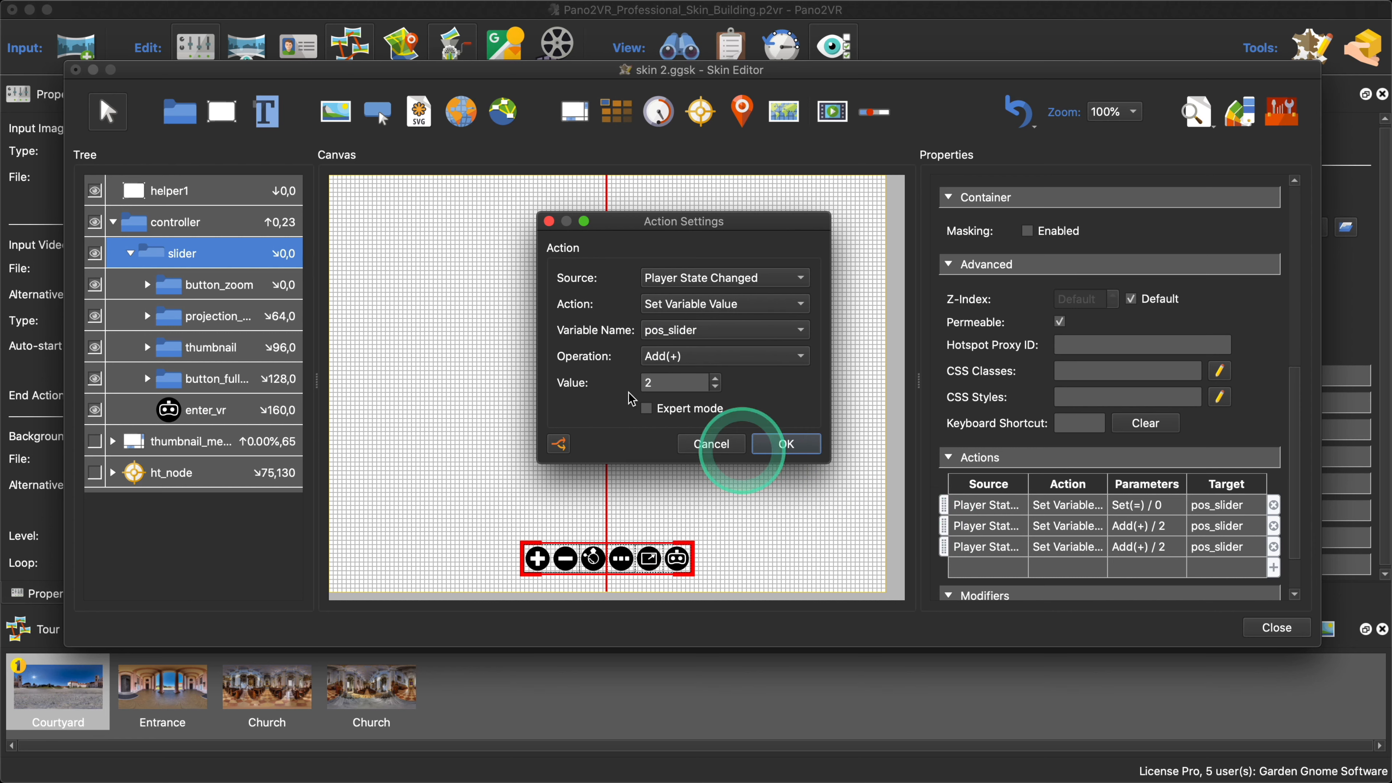
double_click(655, 382)
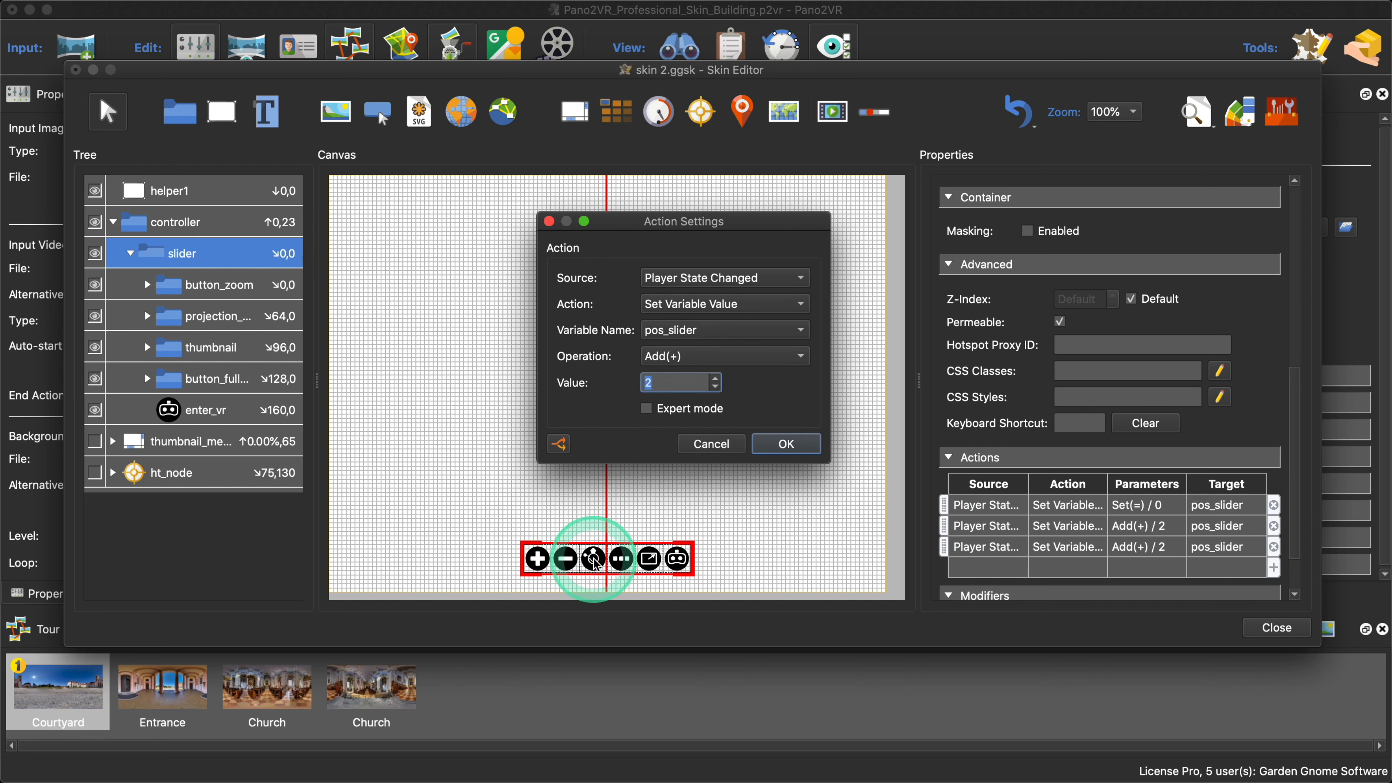
click(559, 444)
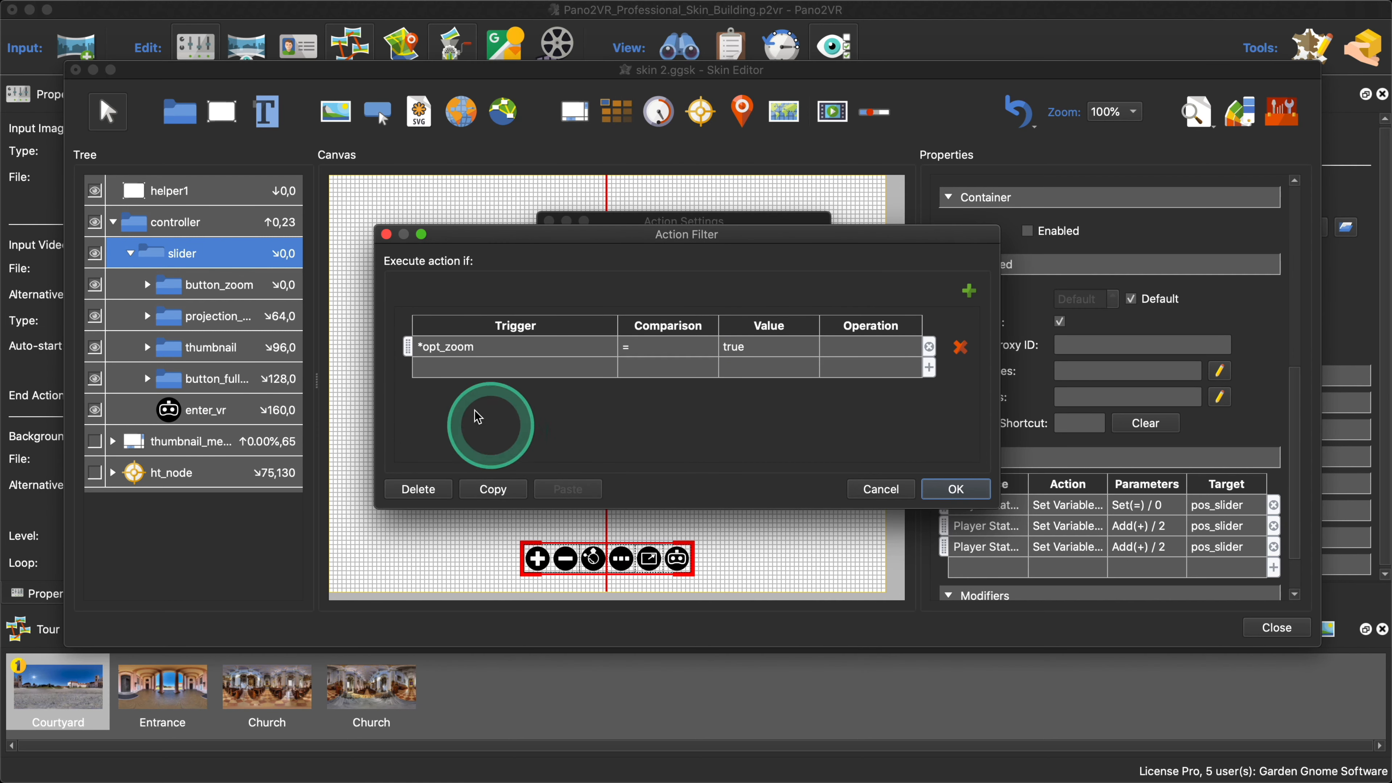
click(475, 346)
mouse_move(507, 488)
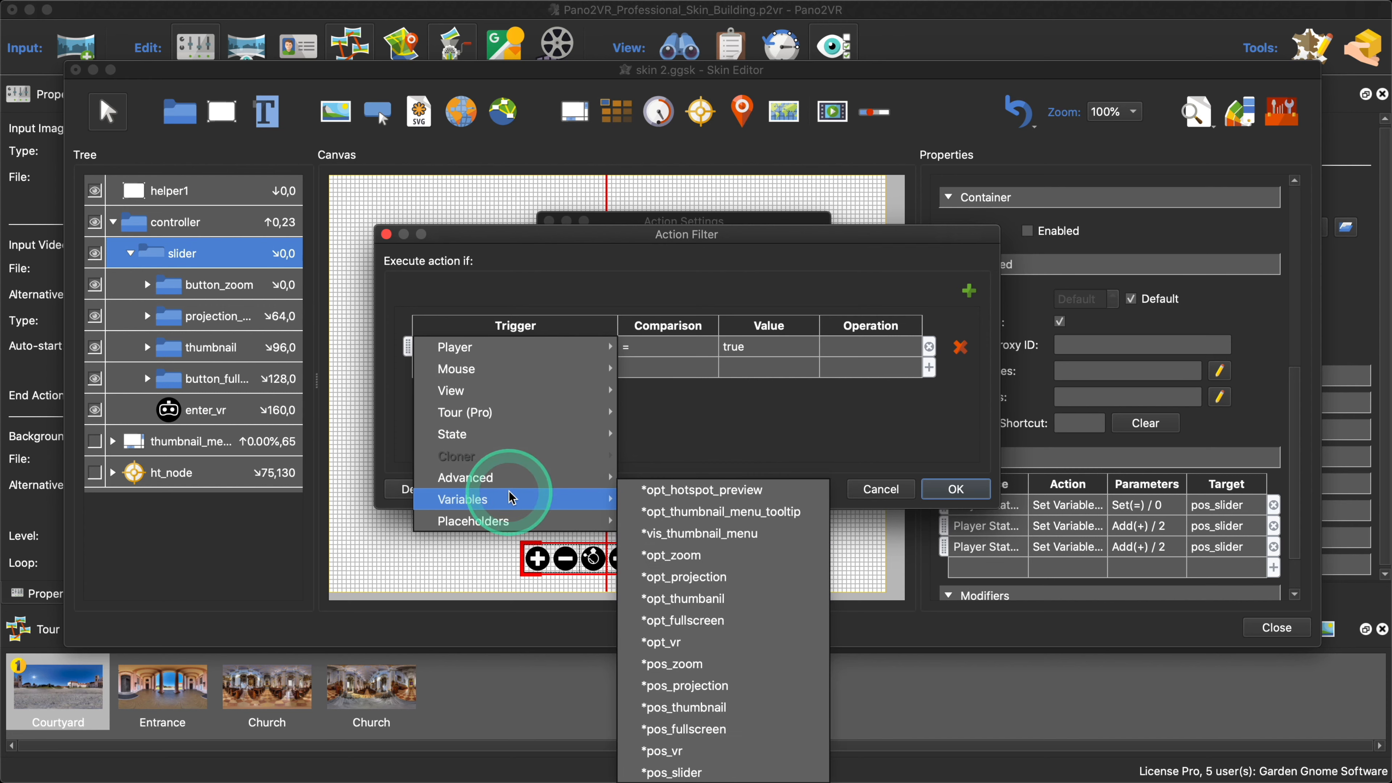
click(762, 575)
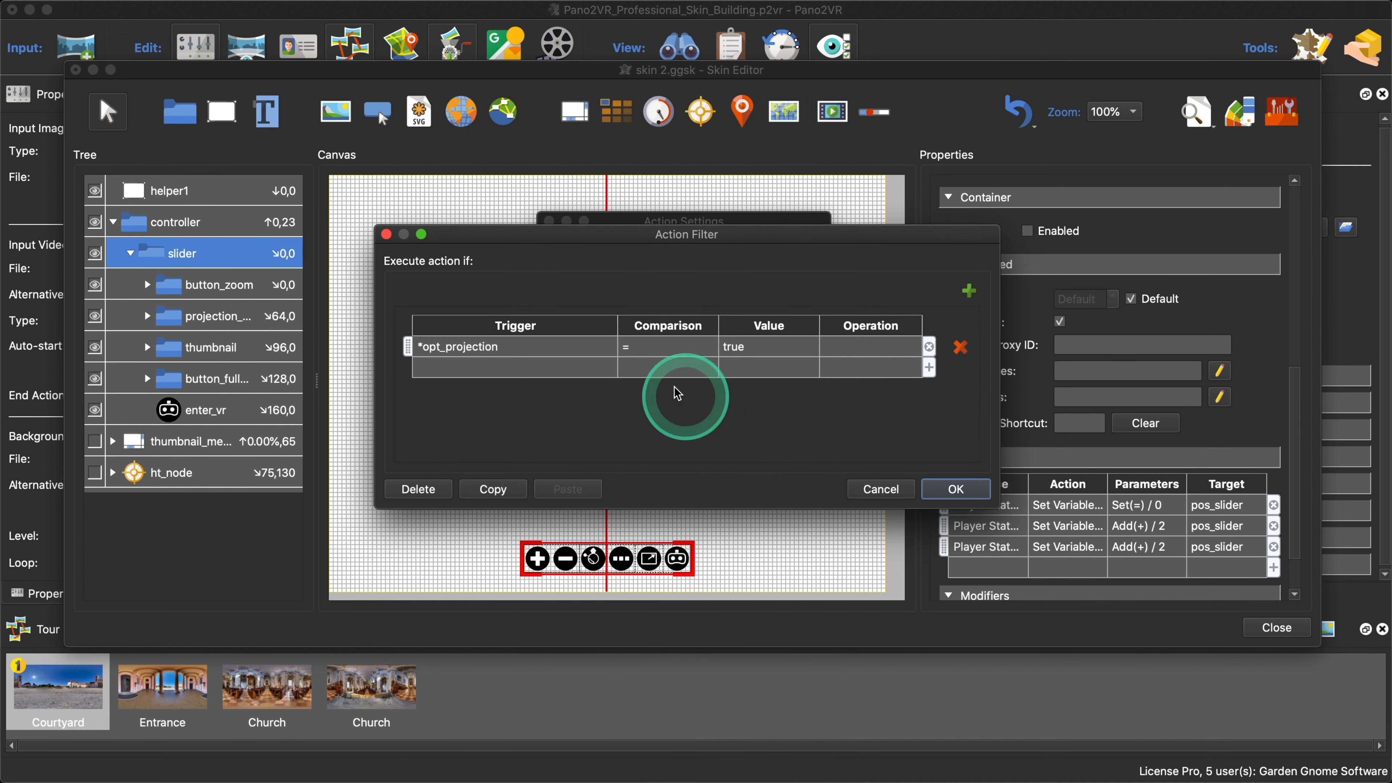
click(956, 489)
click(784, 444)
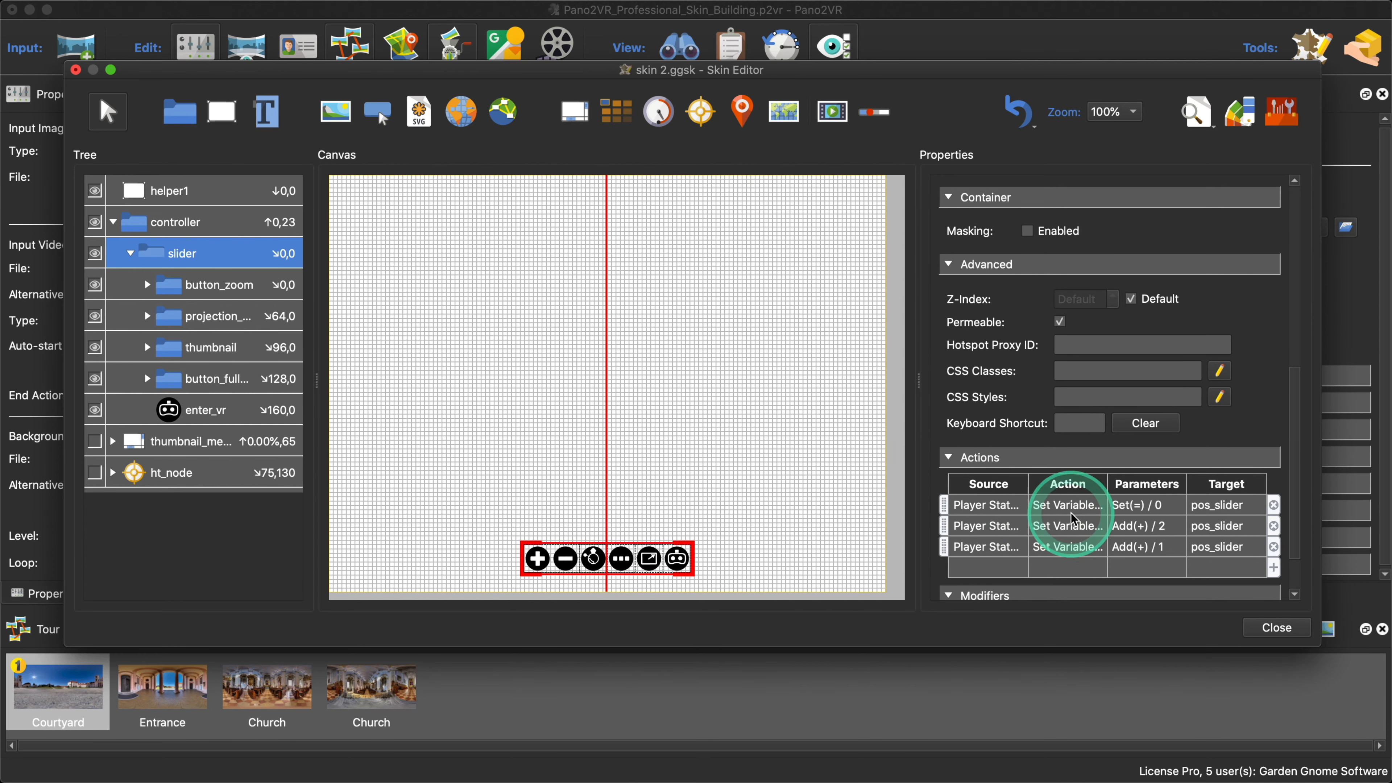
Step: Duplicate the slider's Add(+) / 1 action for pos_slider in the action list
scroll(1072, 513, down, 3)
click(995, 486)
key(super+c)
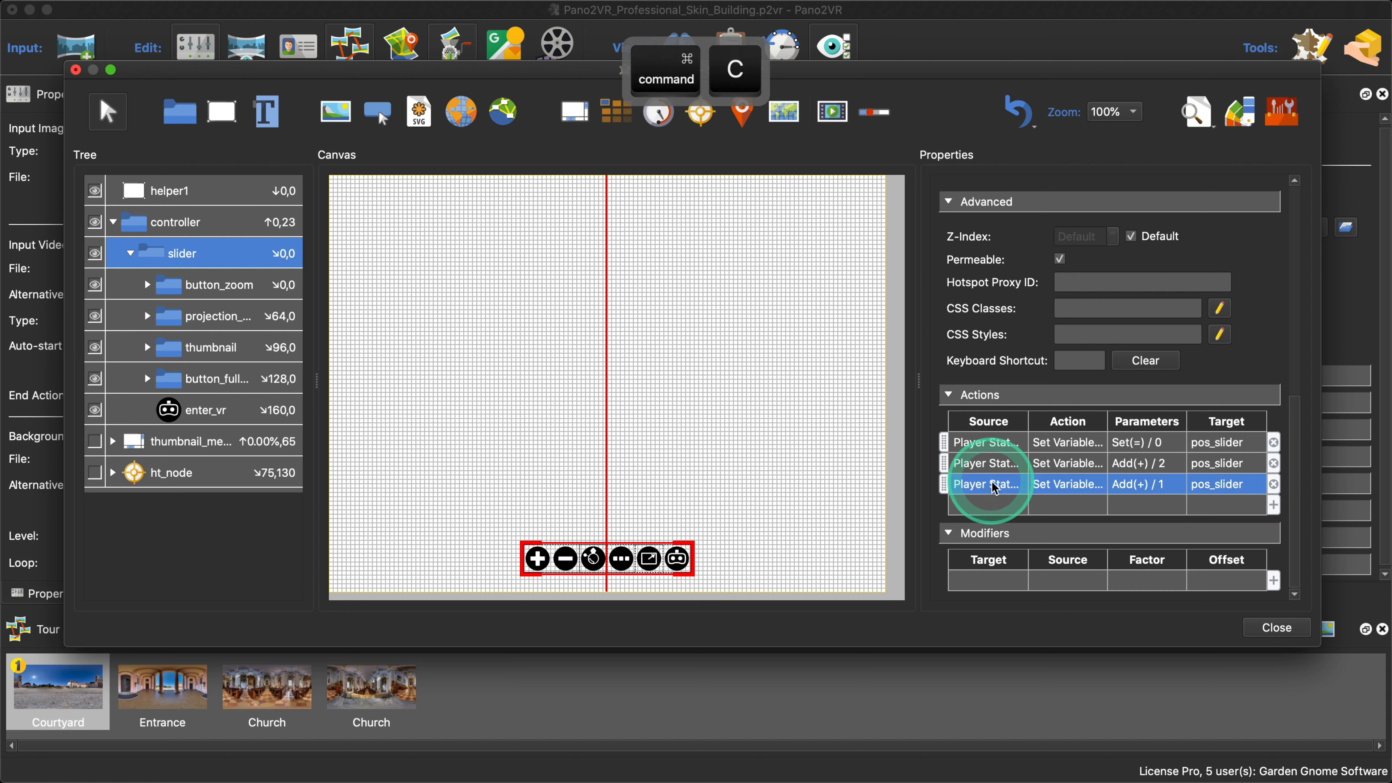
key(super+v)
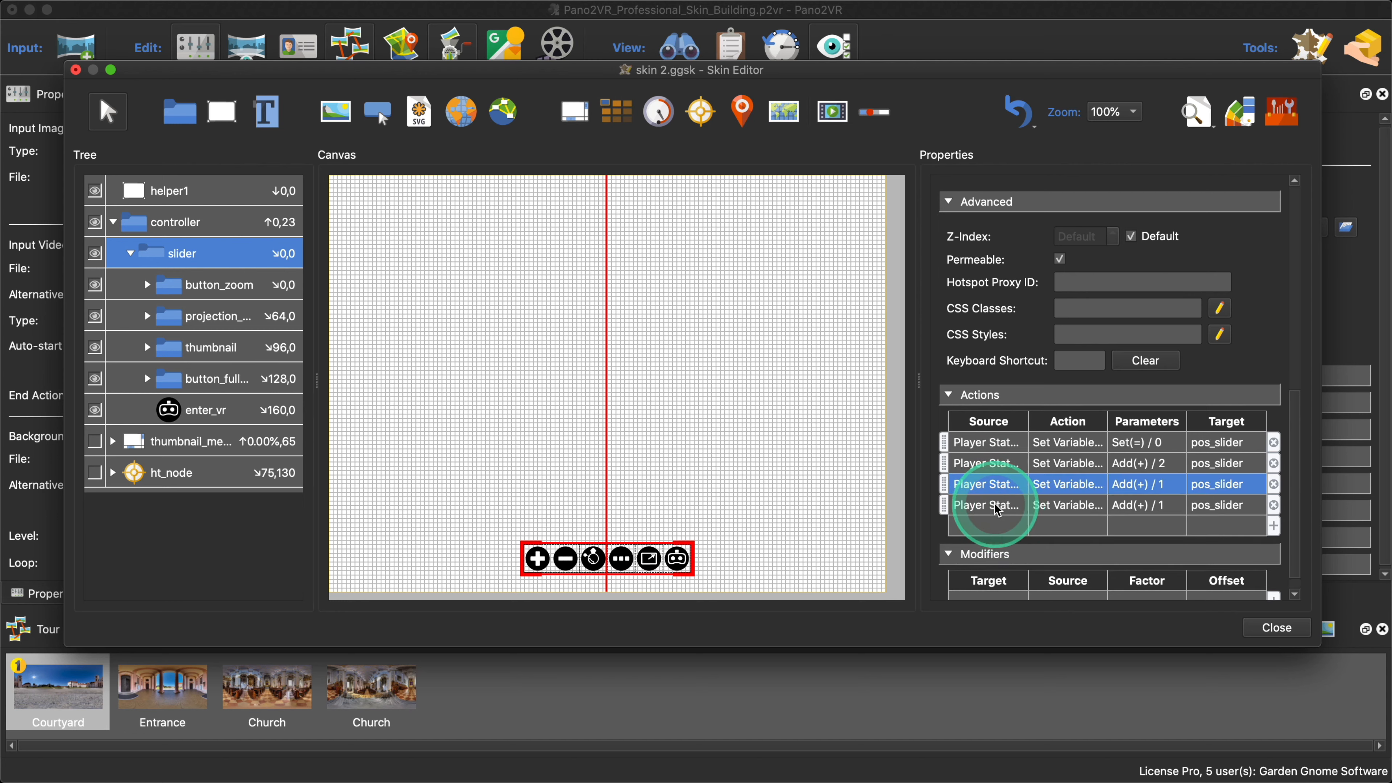
Step: Change the filter of the second Add(+) / 1 action so it executes only if *opt_thumbanil = true
double_click(986, 505)
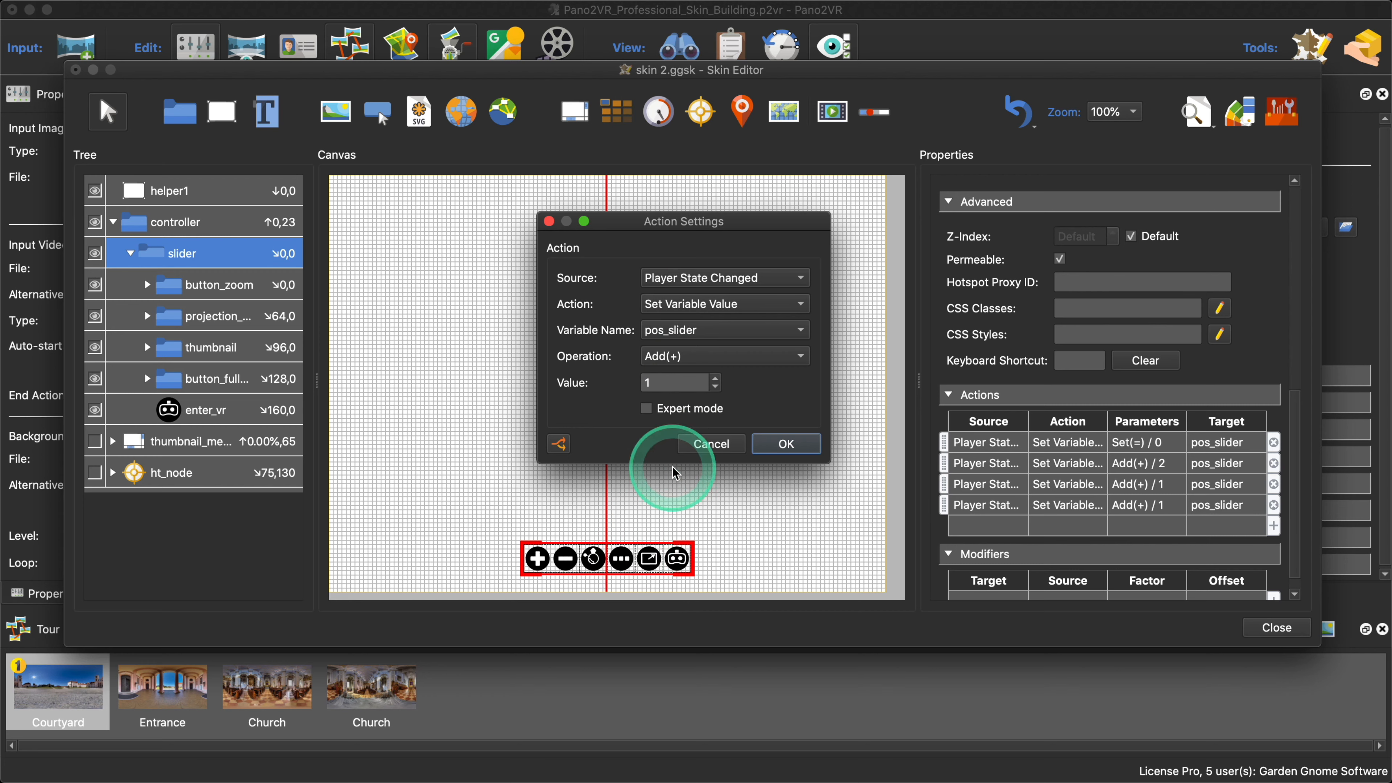
click(559, 443)
click(490, 353)
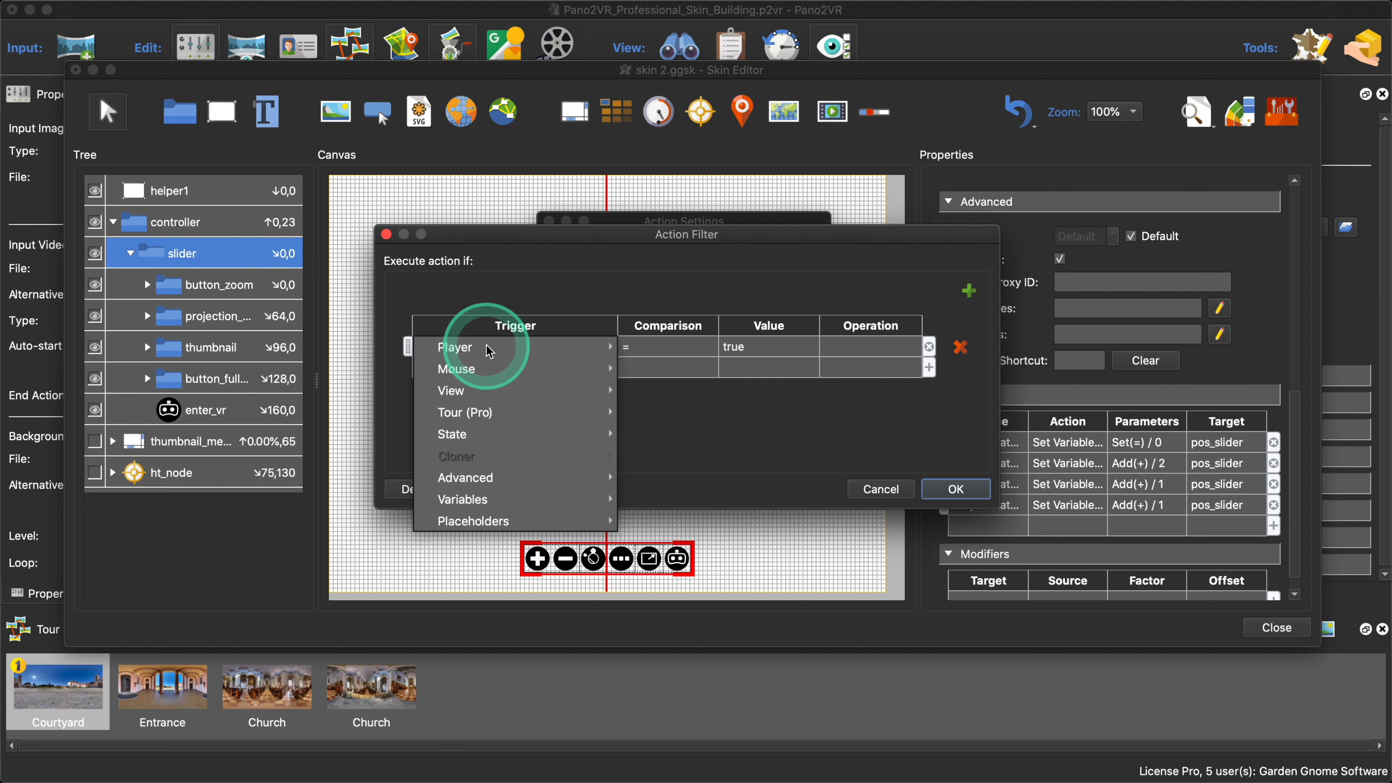
mouse_move(547, 507)
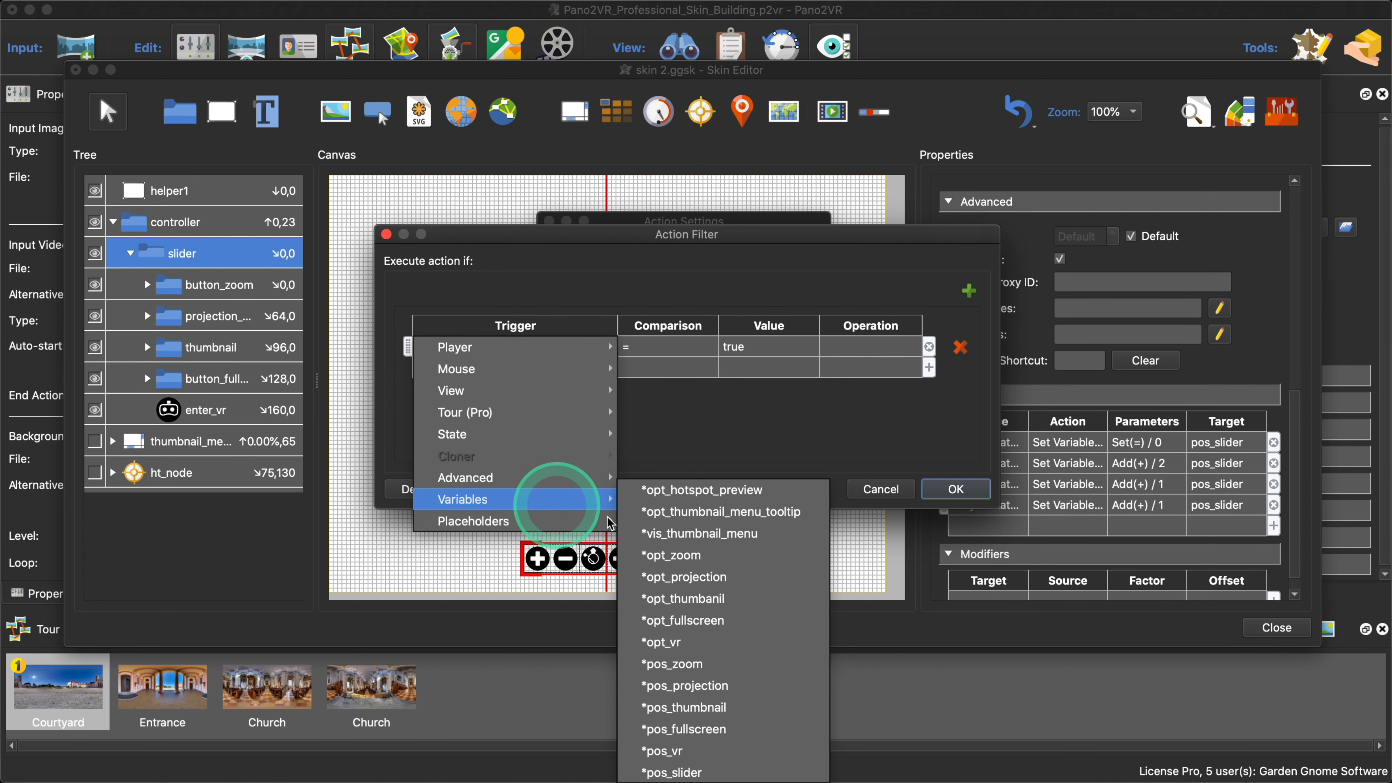
click(740, 597)
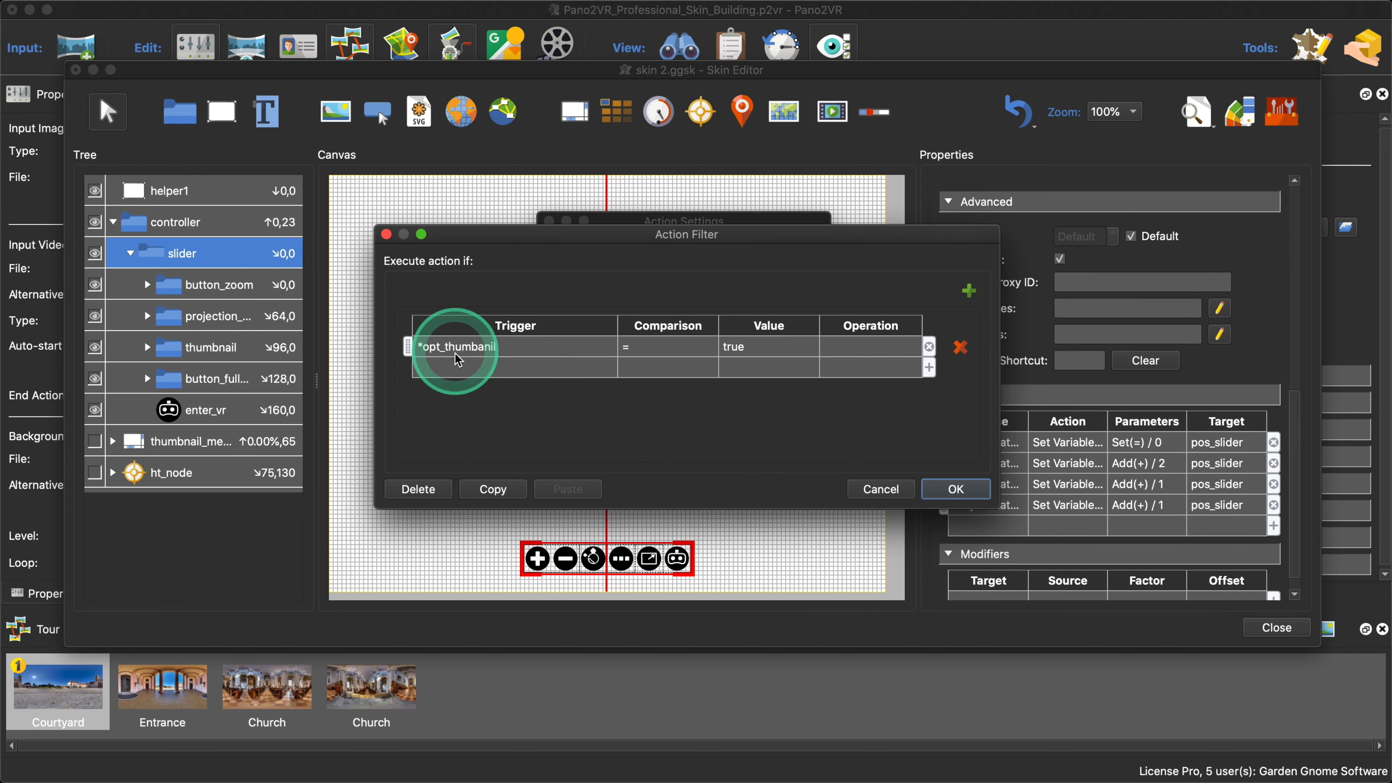
click(956, 489)
click(790, 444)
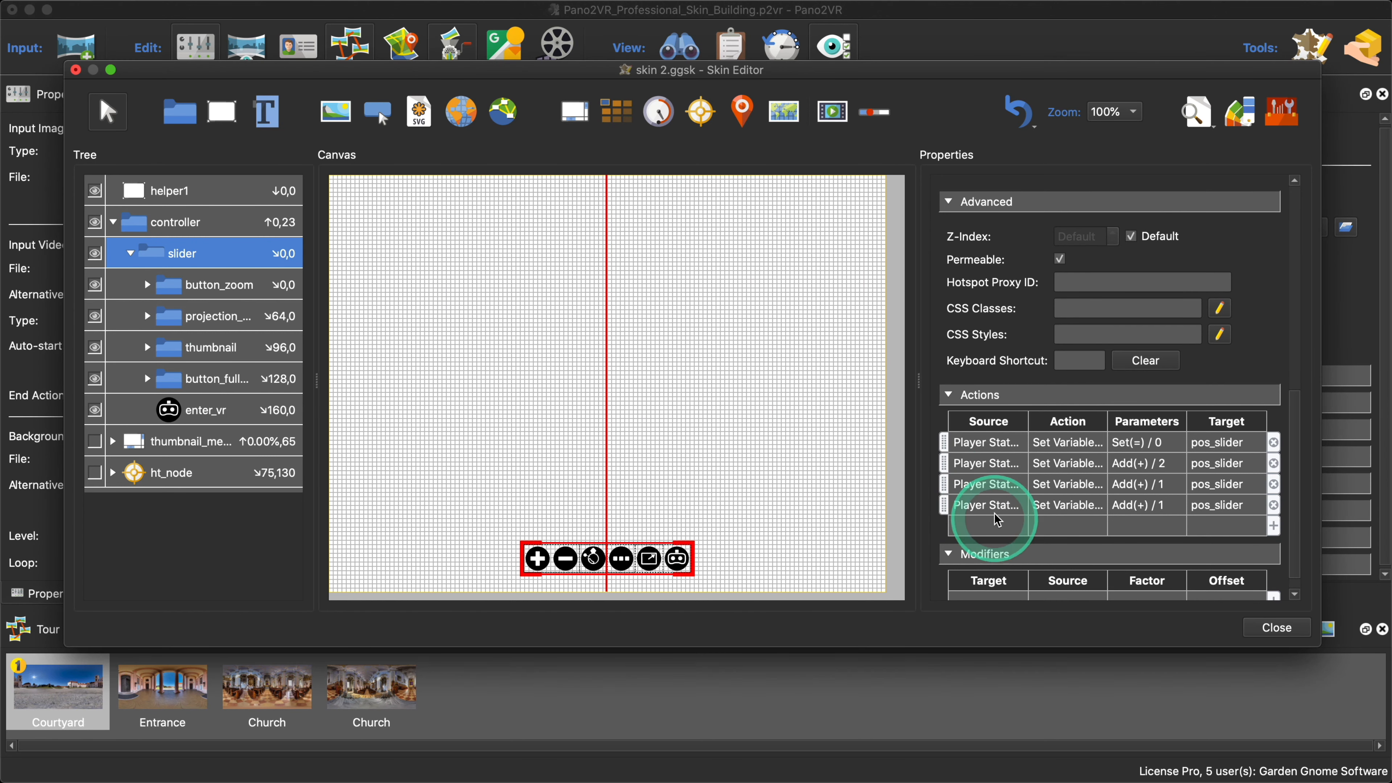
Step: Duplicate the last Add(+) / 1 action of the slider and open the new copy's action settings
click(993, 505)
key(super+c)
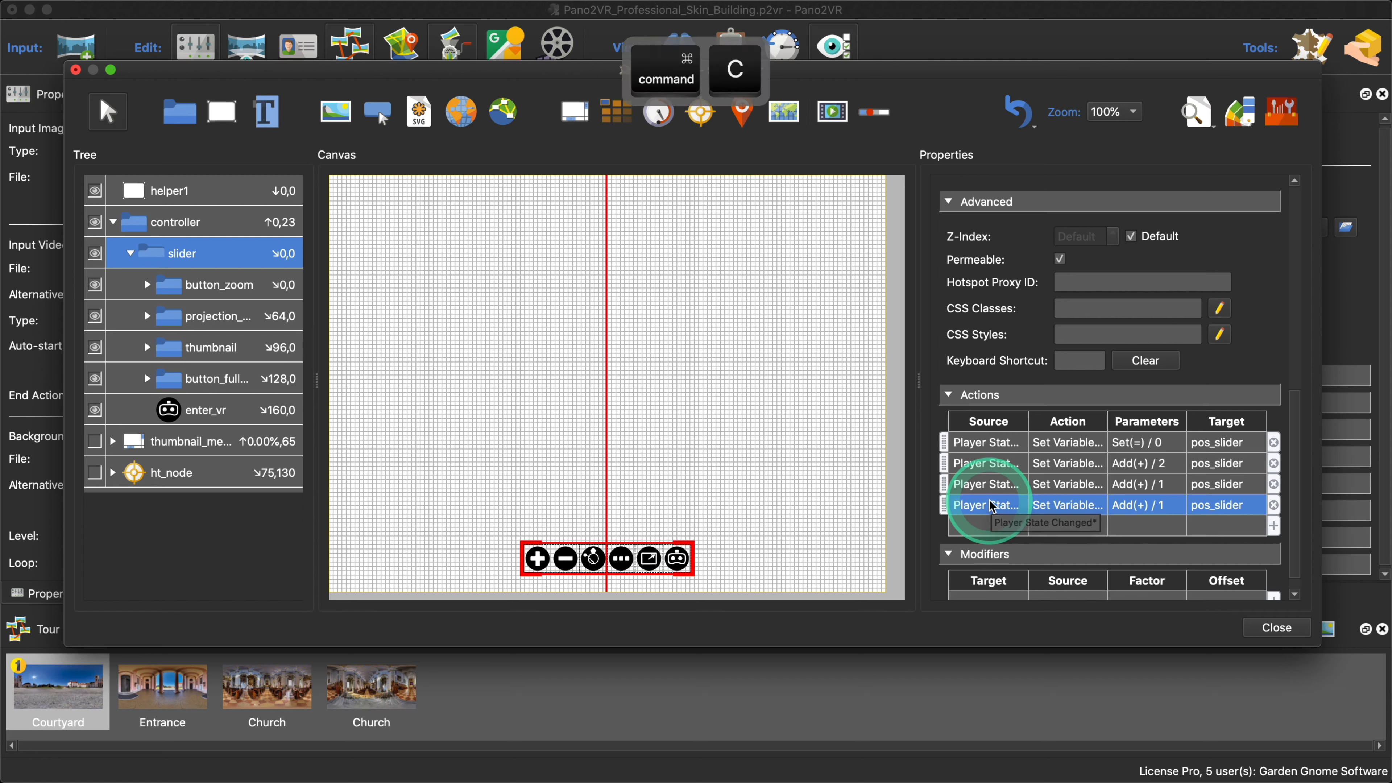
key(super+v)
double_click(986, 526)
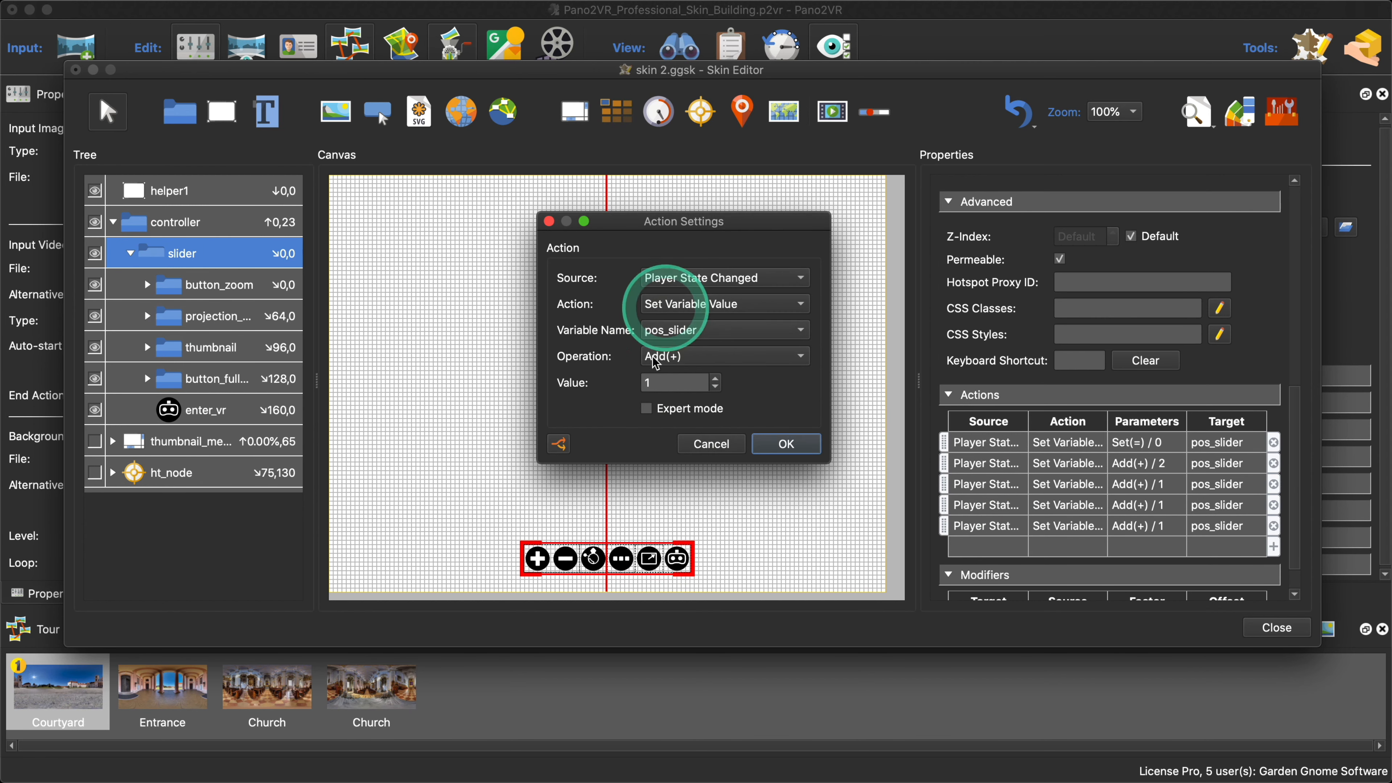
Step: Change the filter trigger of the slider's fifth pos_slider action to *opt_fullscreen, keeping the condition = true
click(563, 450)
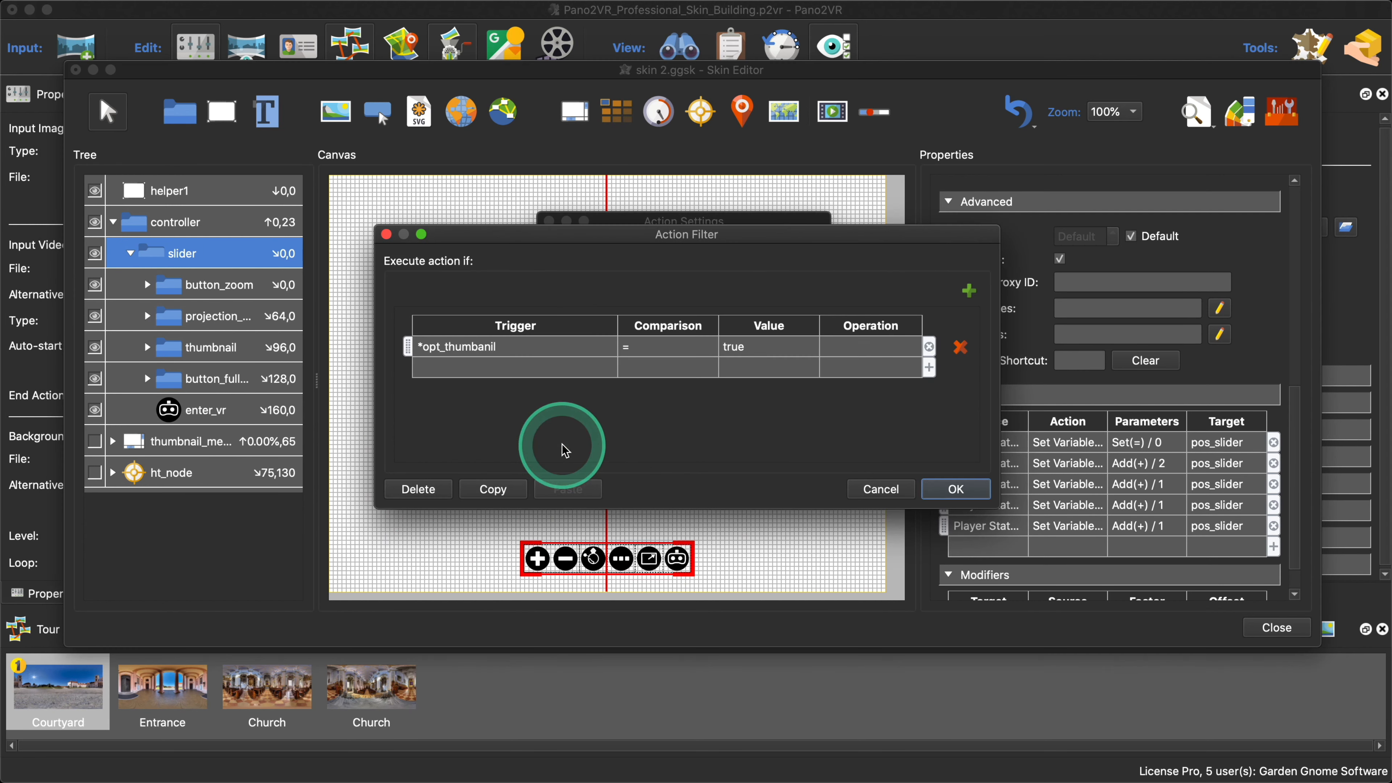
click(490, 345)
mouse_move(543, 499)
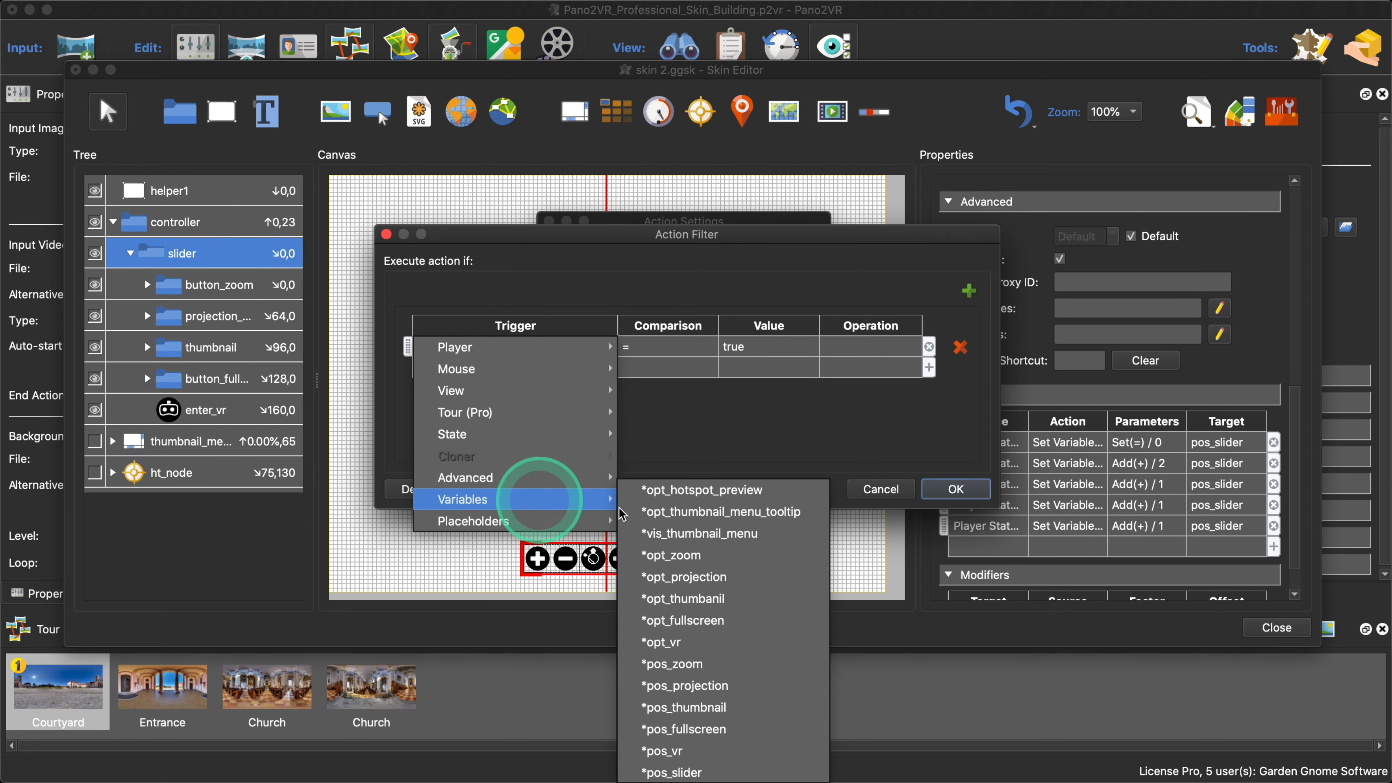
click(746, 620)
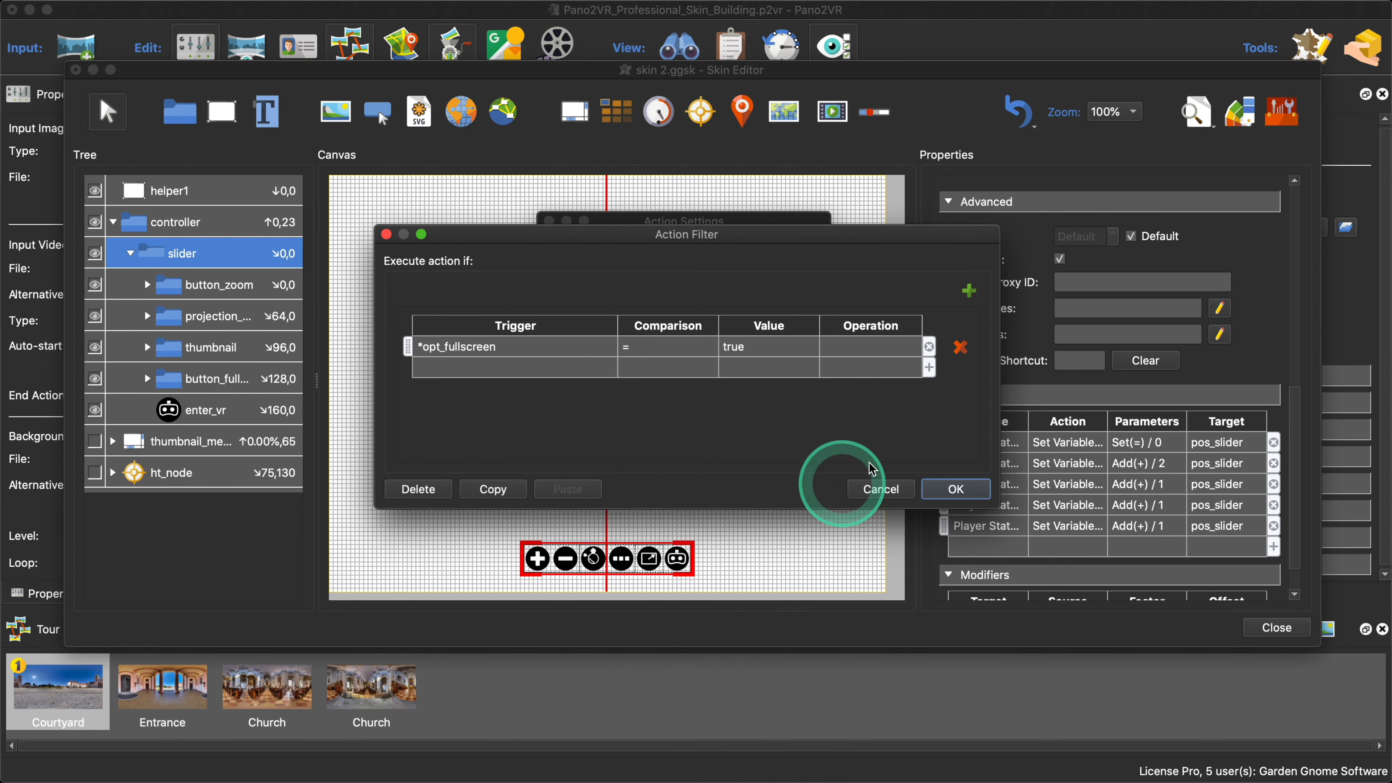
click(956, 489)
click(806, 450)
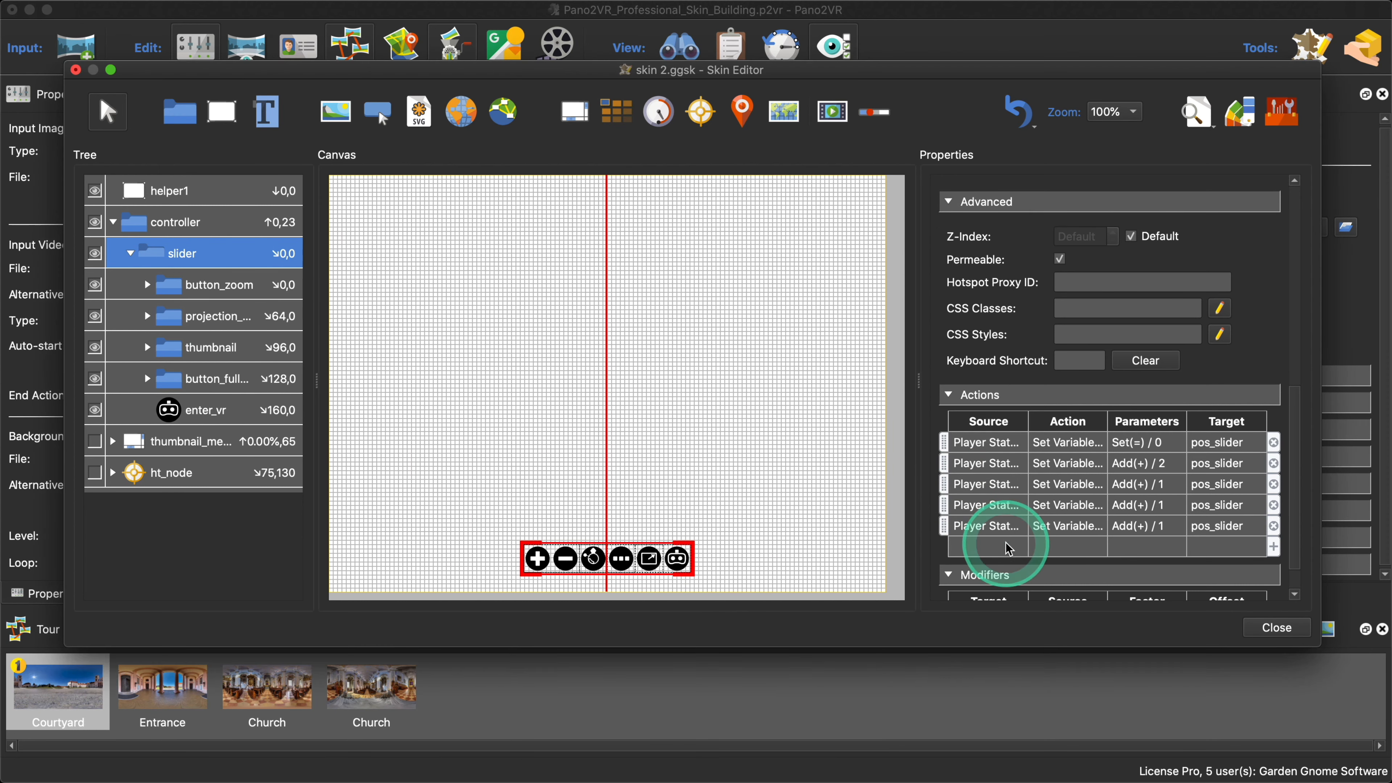
Step: Duplicate the slider's last pos_slider action and set the copy's filter trigger to *opt_vr
click(982, 527)
key(super+c)
key(super+v)
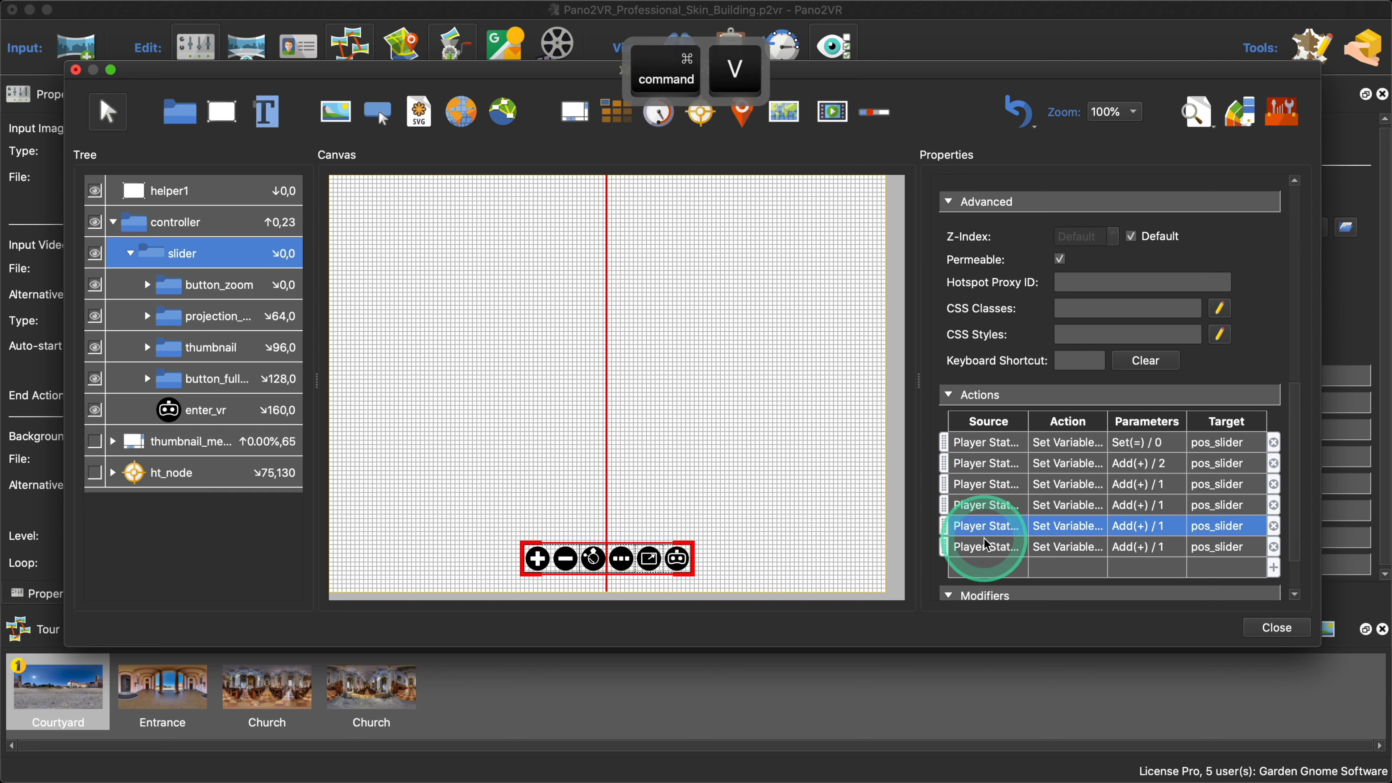
double_click(985, 546)
click(560, 444)
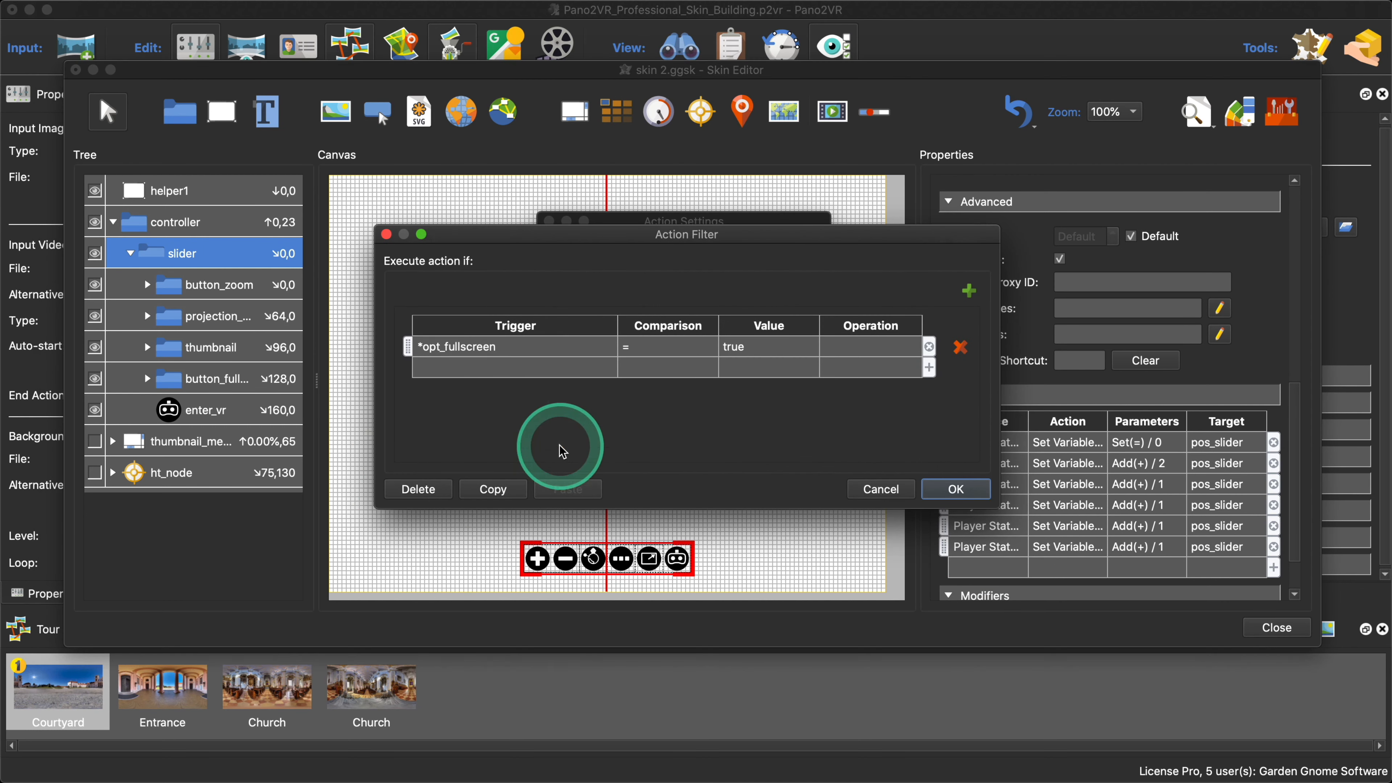
click(476, 352)
mouse_move(502, 496)
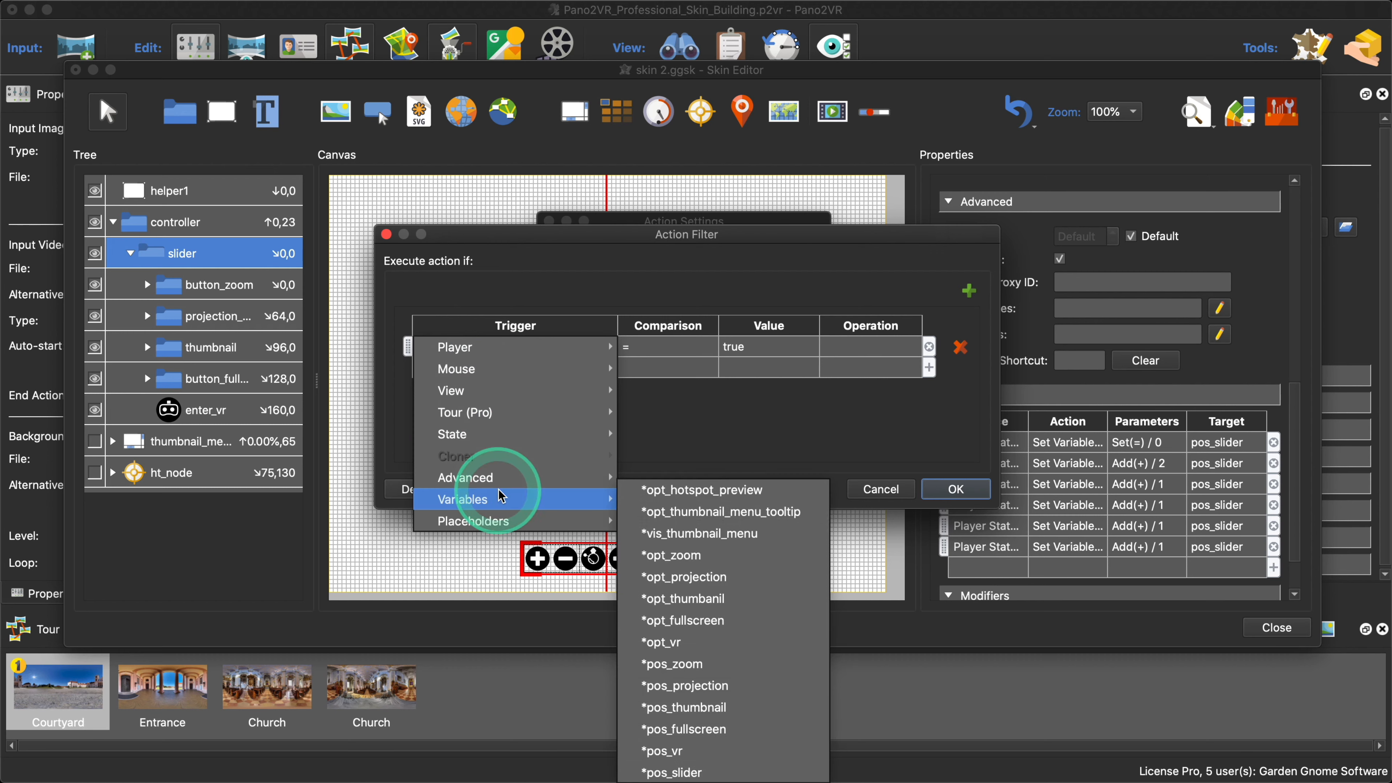
click(729, 642)
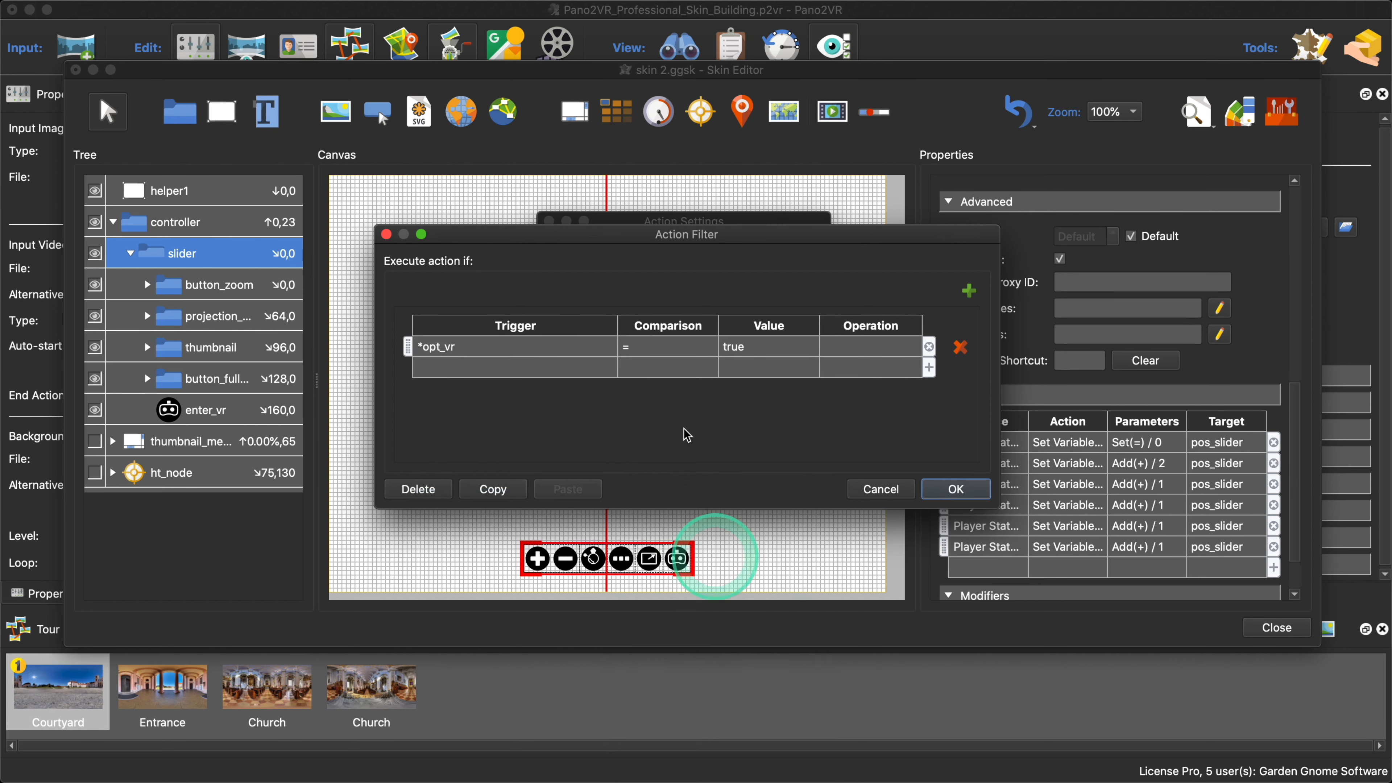
click(955, 490)
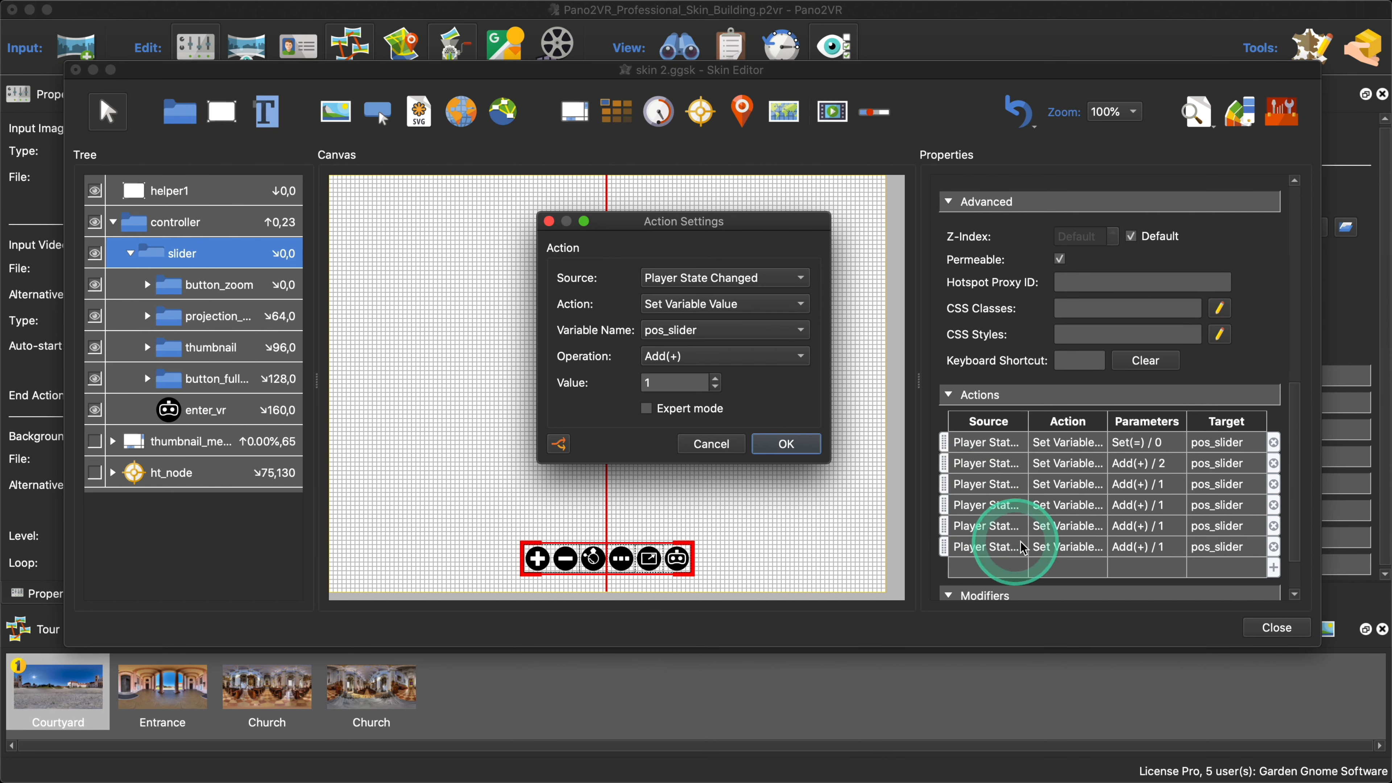
click(823, 451)
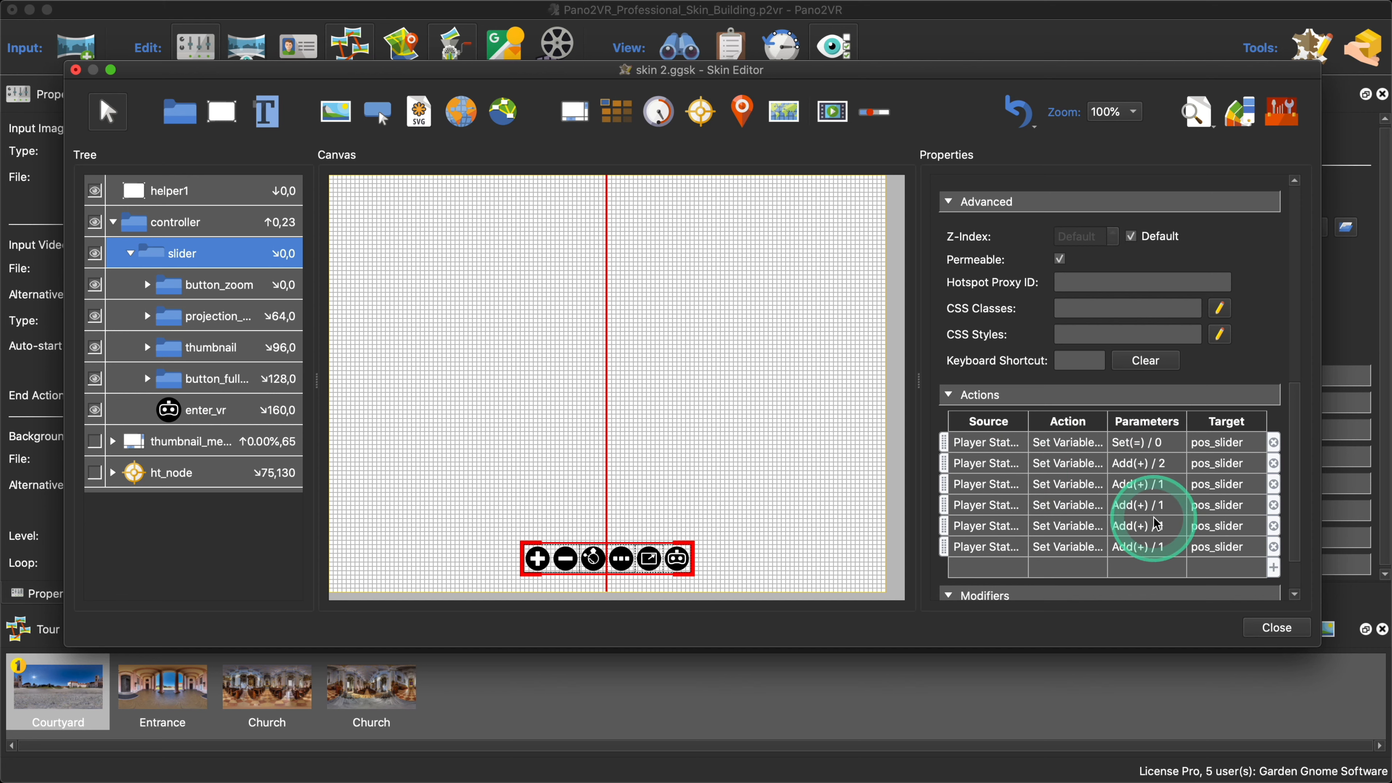
Step: Add a text element near the canvas's upper-left corner and set its text to the variable placeholder $(*pos_slider)
click(269, 117)
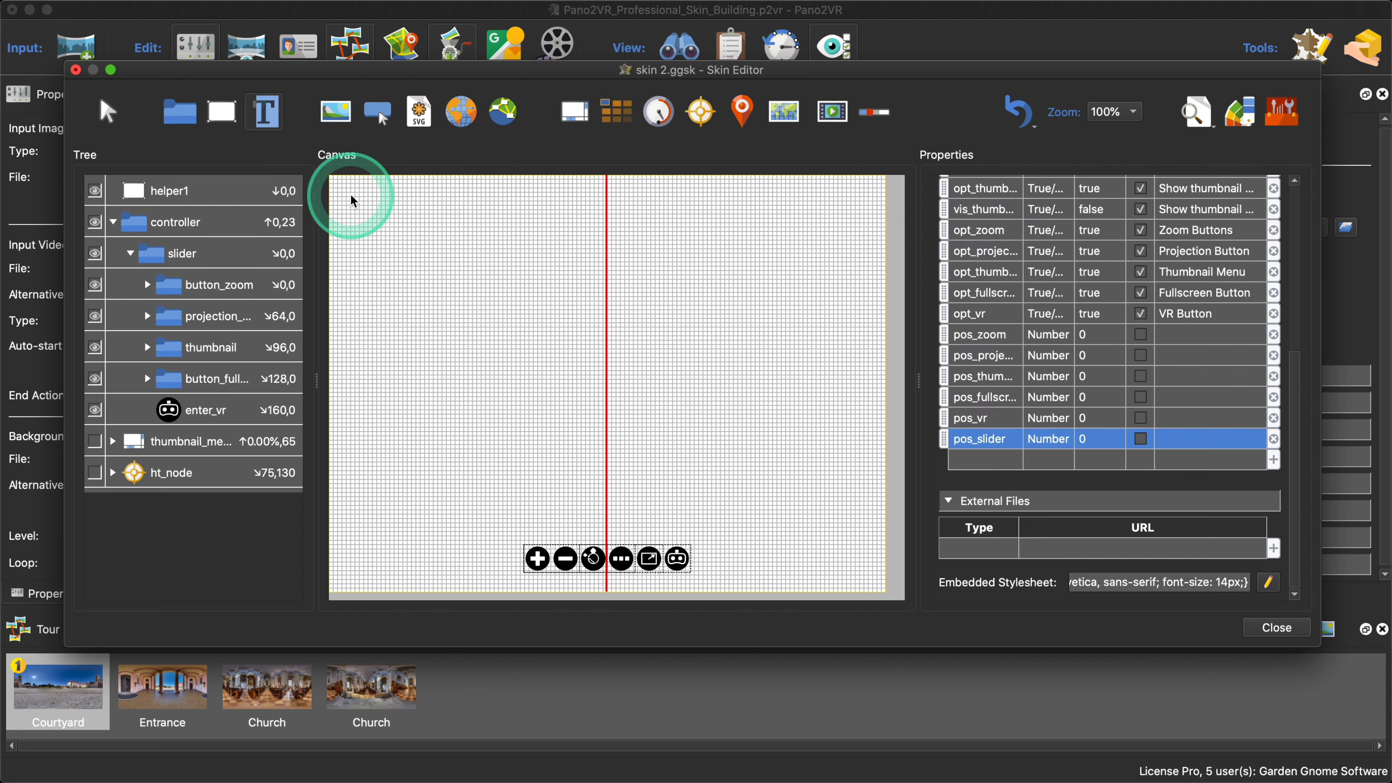
click(352, 201)
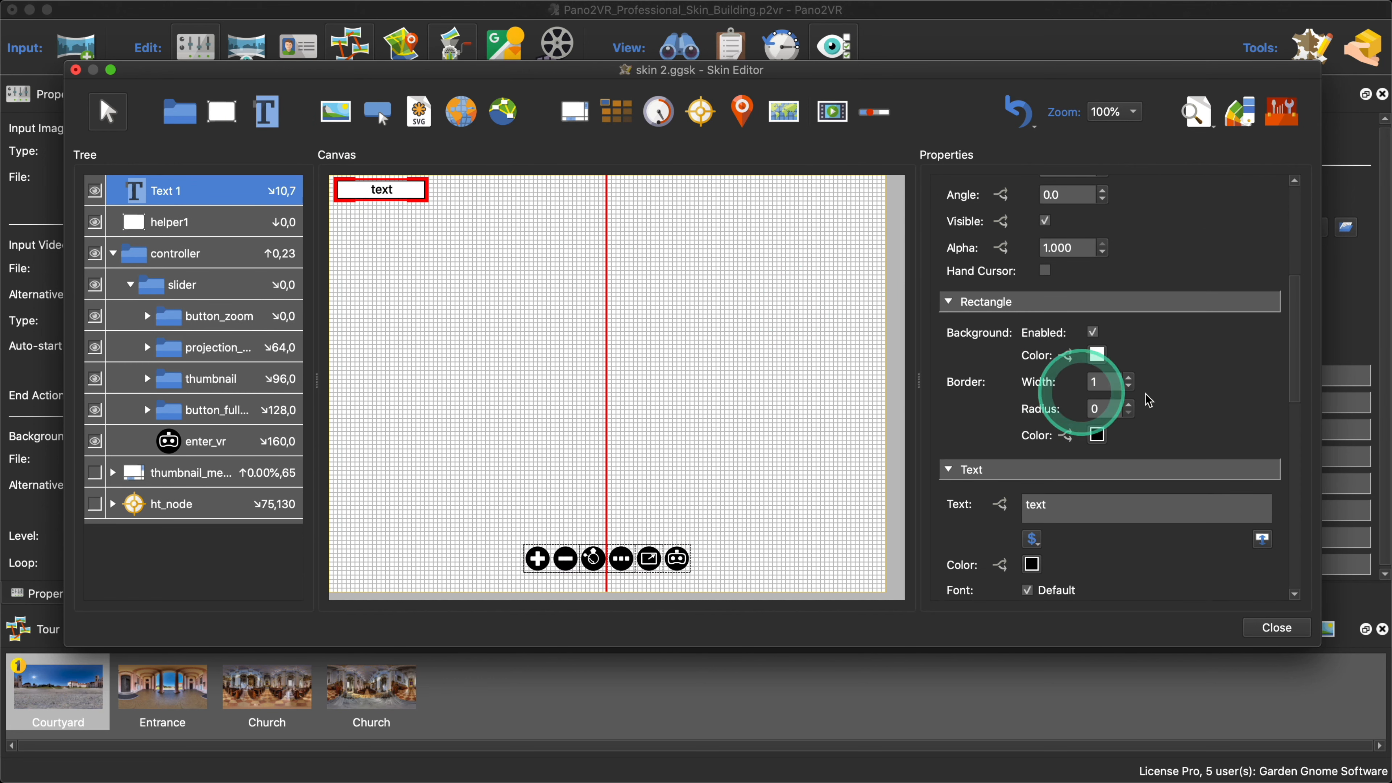
scroll(1206, 389, down, 5)
double_click(1036, 358)
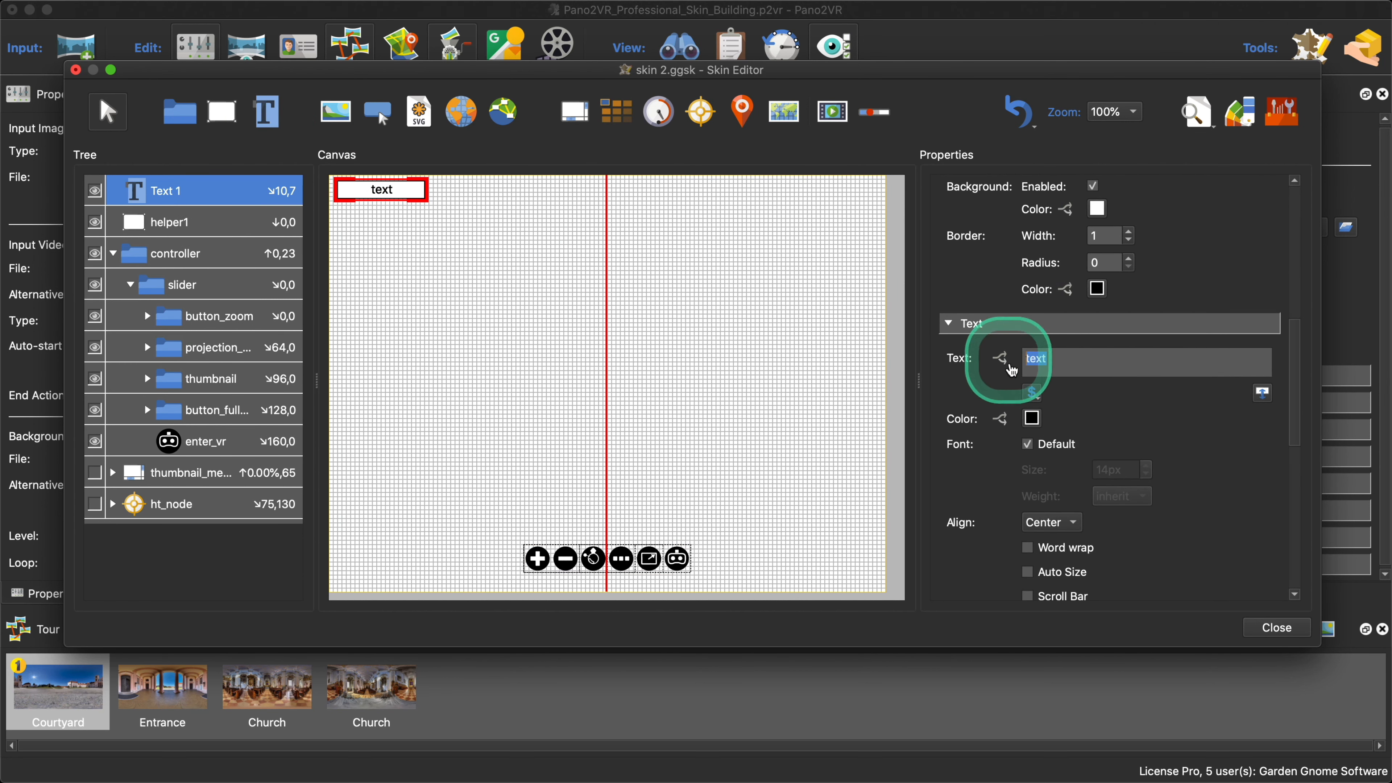
click(1033, 393)
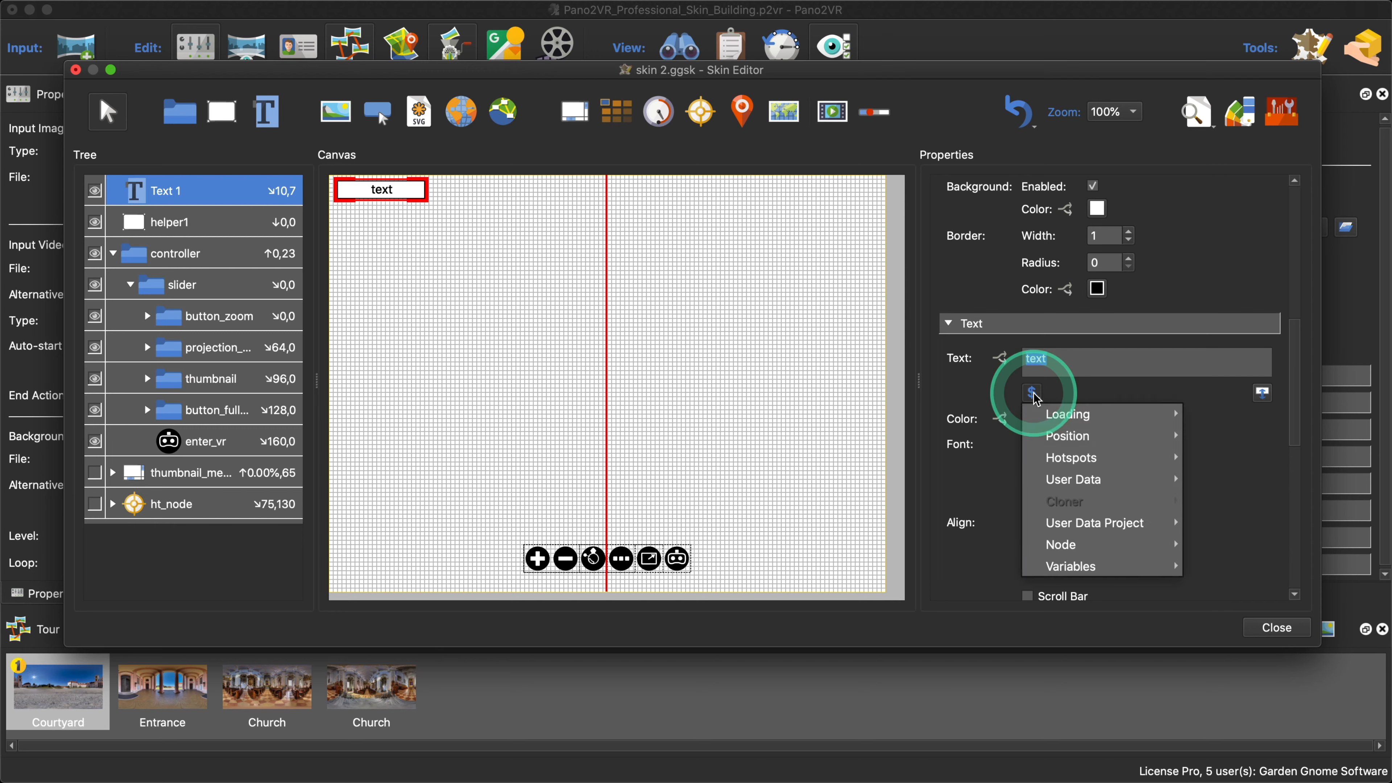
click(1060, 523)
click(1077, 565)
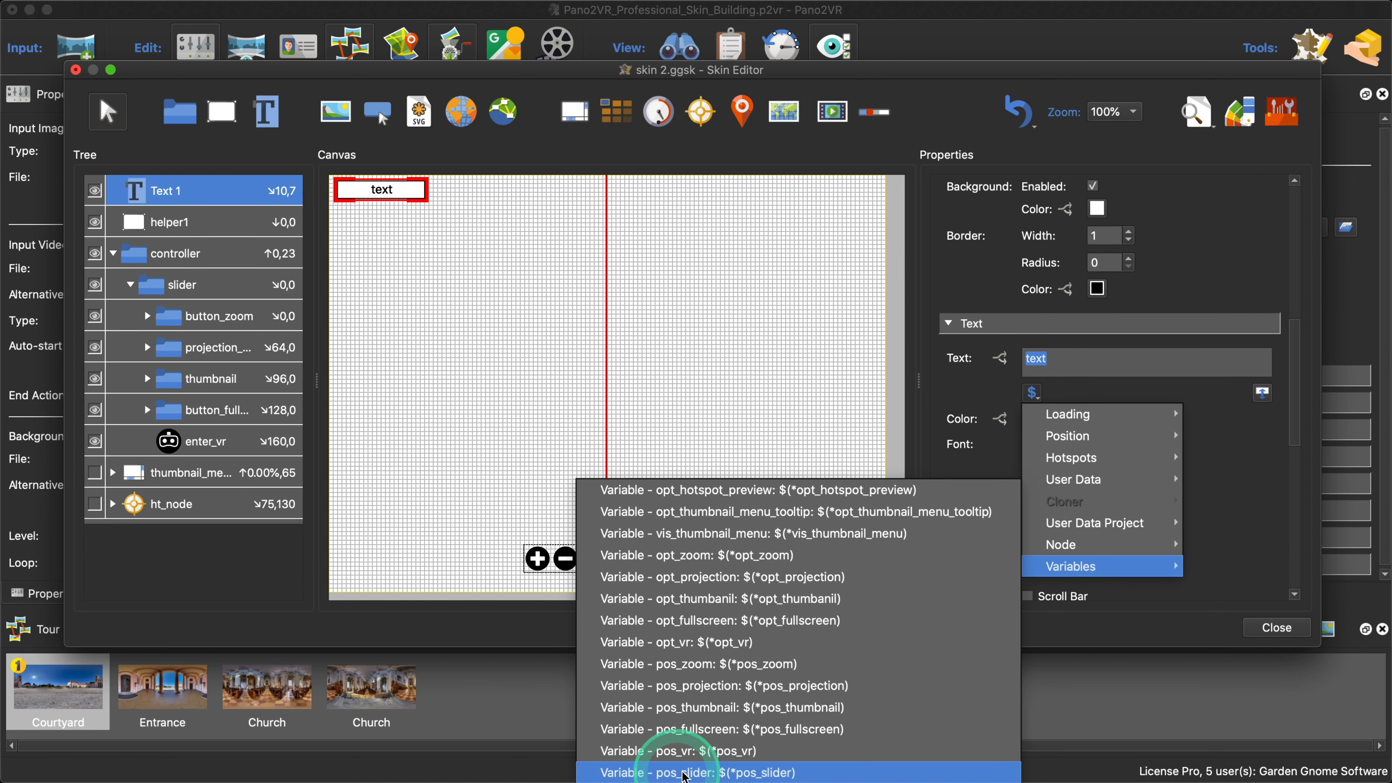
click(741, 773)
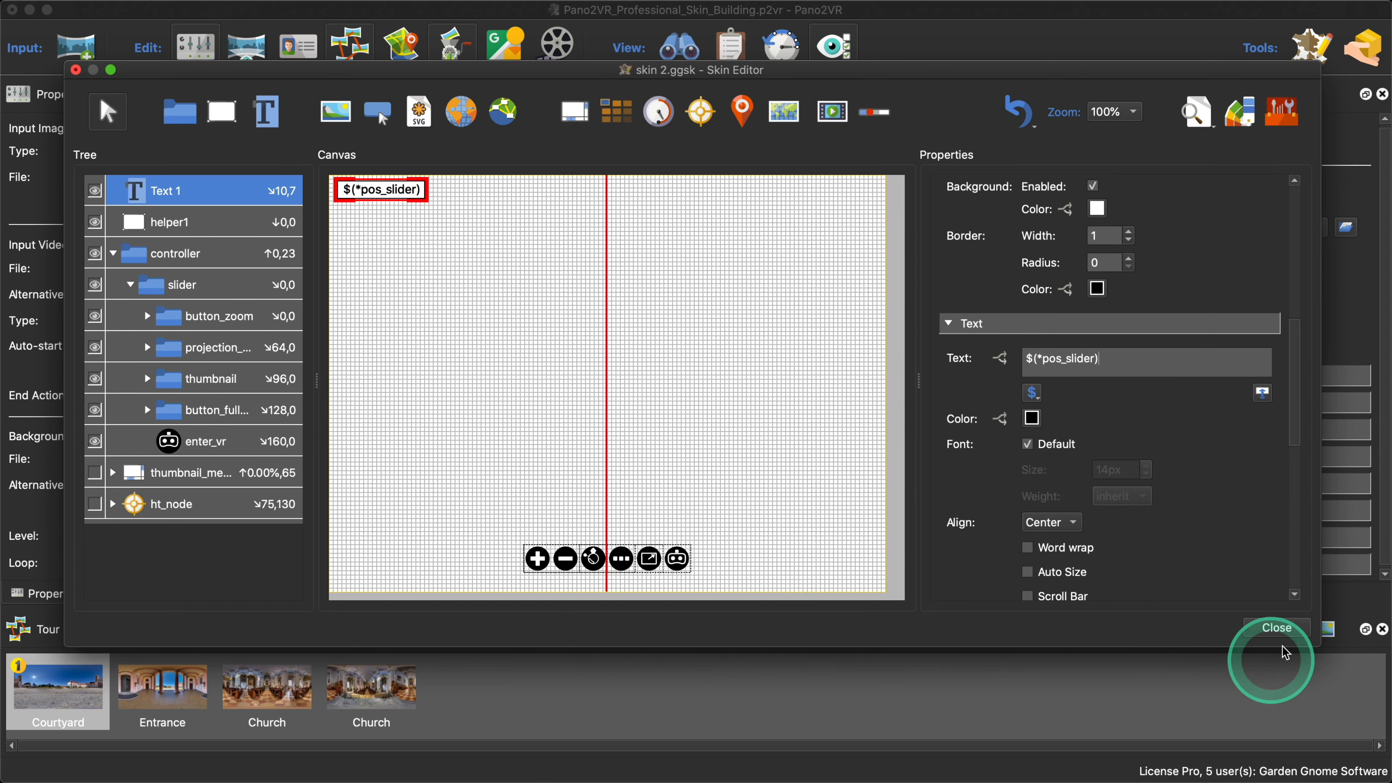
Step: Close the Skin Editor, saving the skin, and generate the output for a browser preview
click(1277, 627)
click(798, 371)
click(1025, 320)
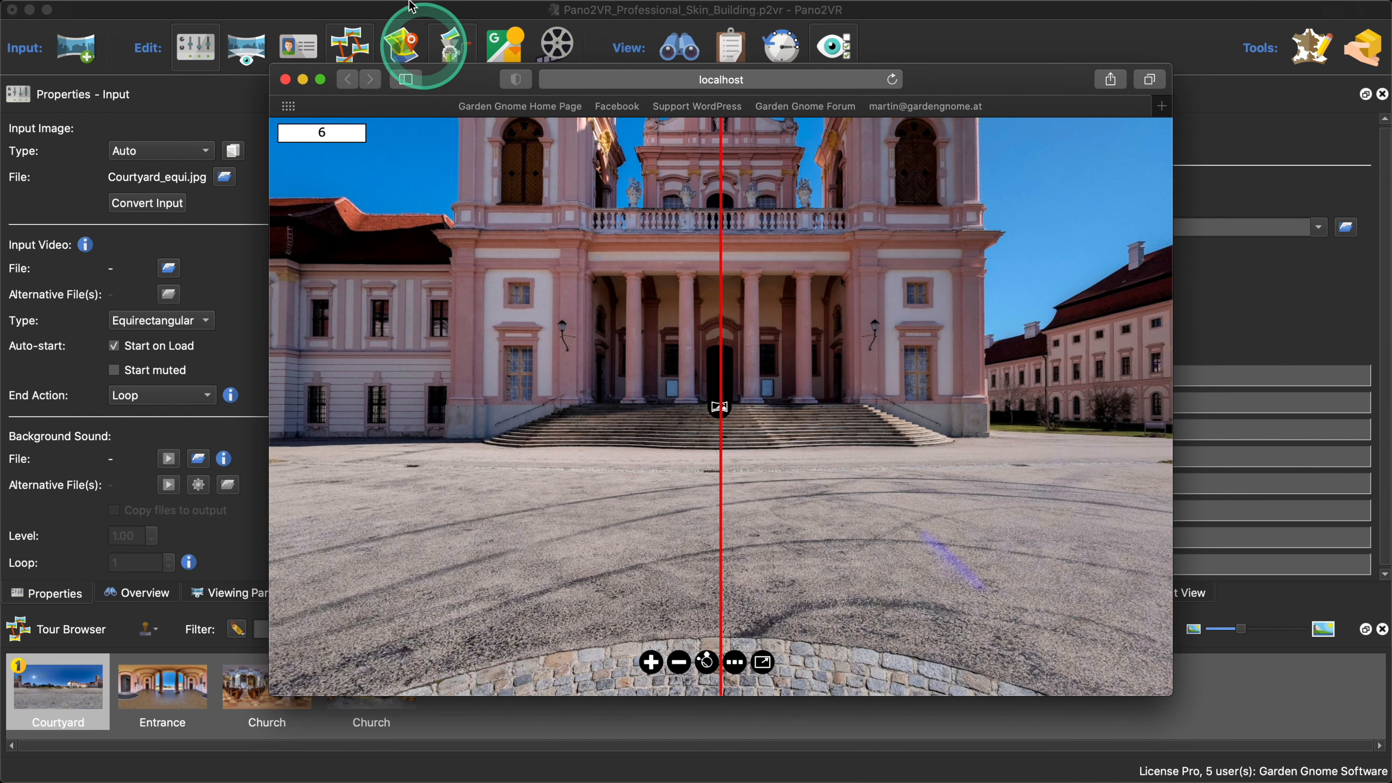
Step: Switch the browser preview to a different user agent to check the controller's VR button
click(373, 10)
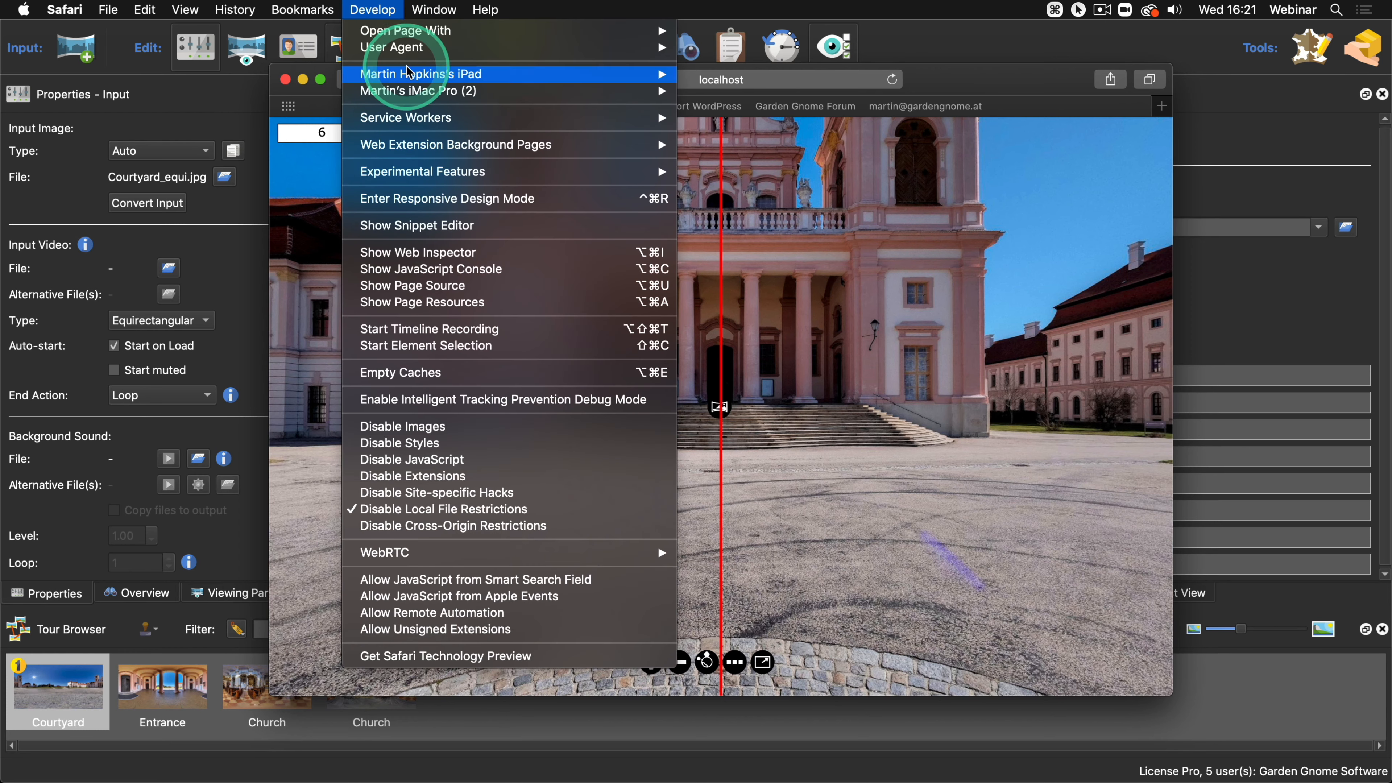
mouse_move(644, 47)
click(749, 101)
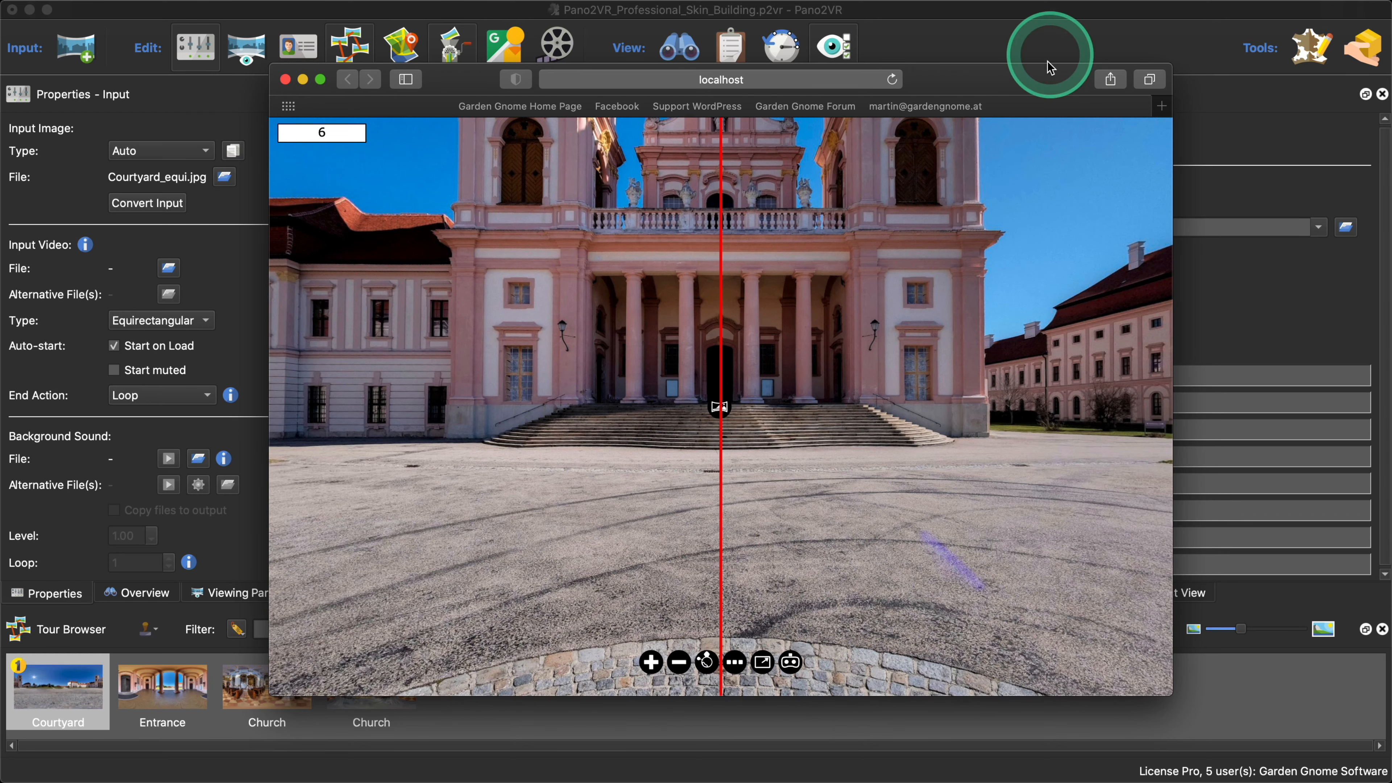
Step: Turn off the VR Button parameter in the skin configuration and regenerate the output
drag(1046, 75, 848, 61)
click(1065, 265)
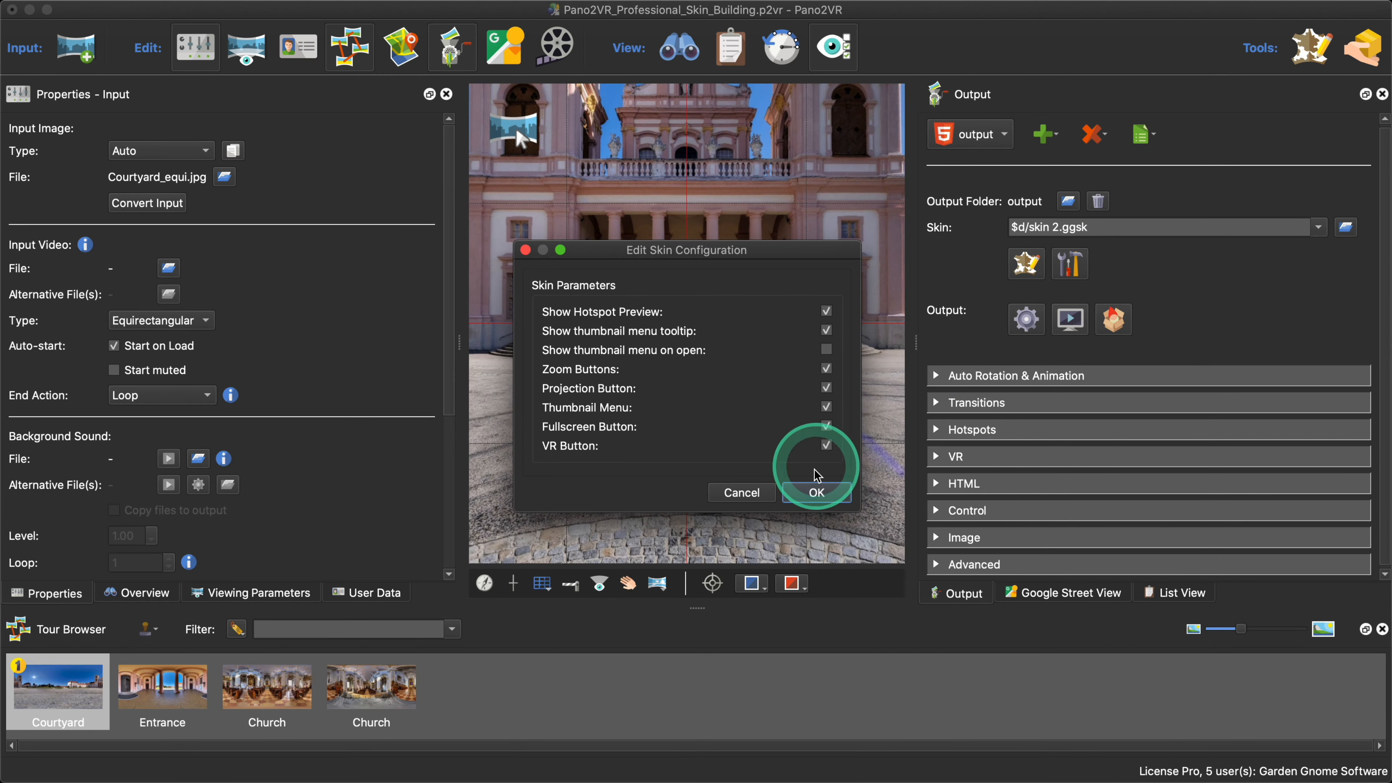
click(816, 492)
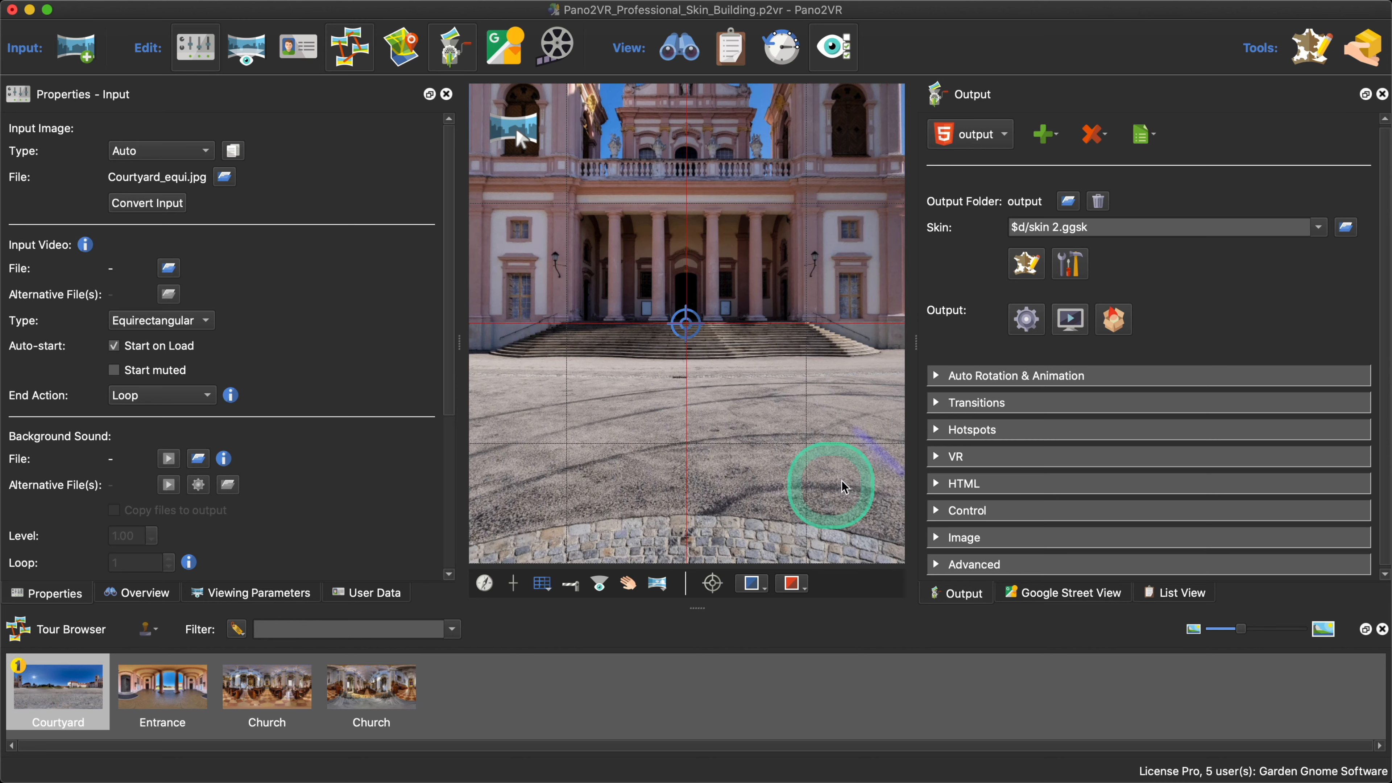
click(1025, 320)
click(782, 400)
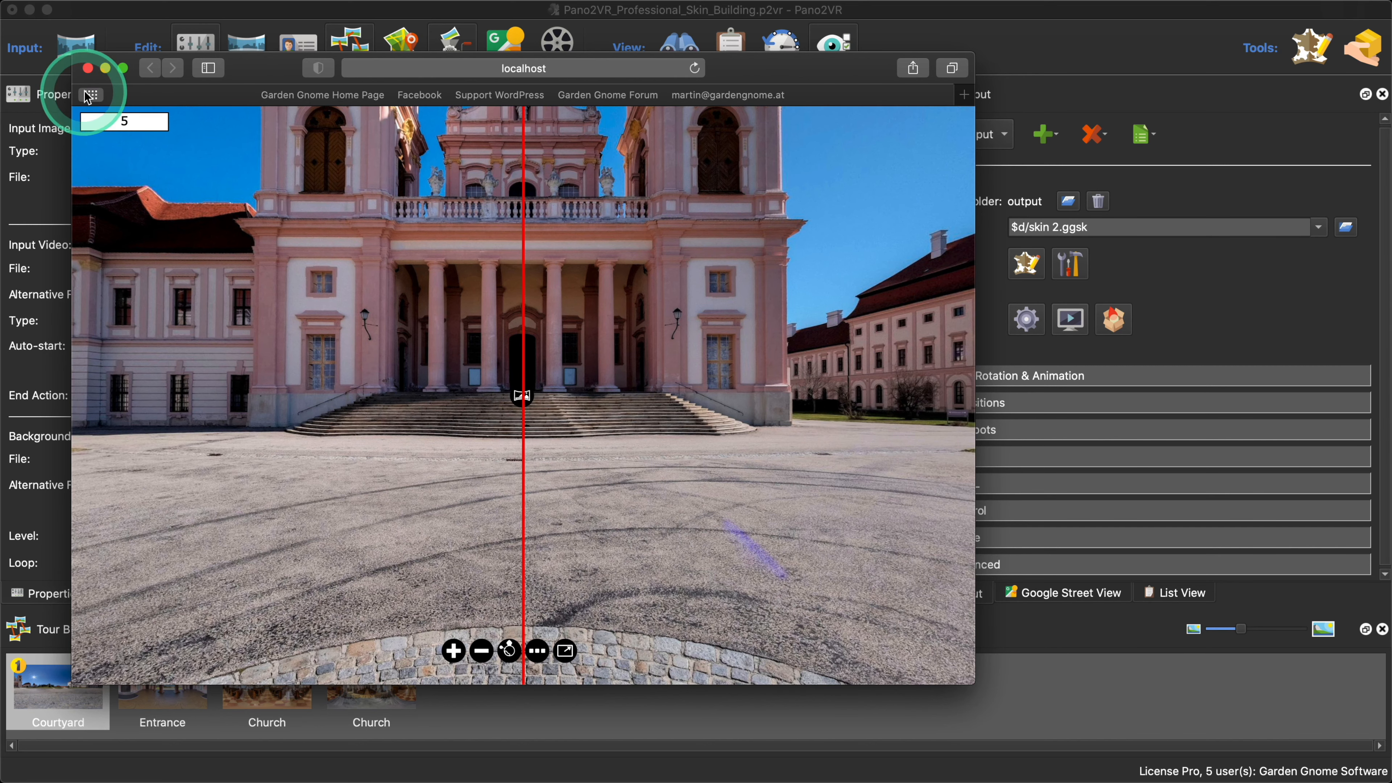
Step: Close the preview and, in the Skin Editor, add a position logic block to the slider container with the condition *pos_slider = 6
click(87, 68)
click(1024, 267)
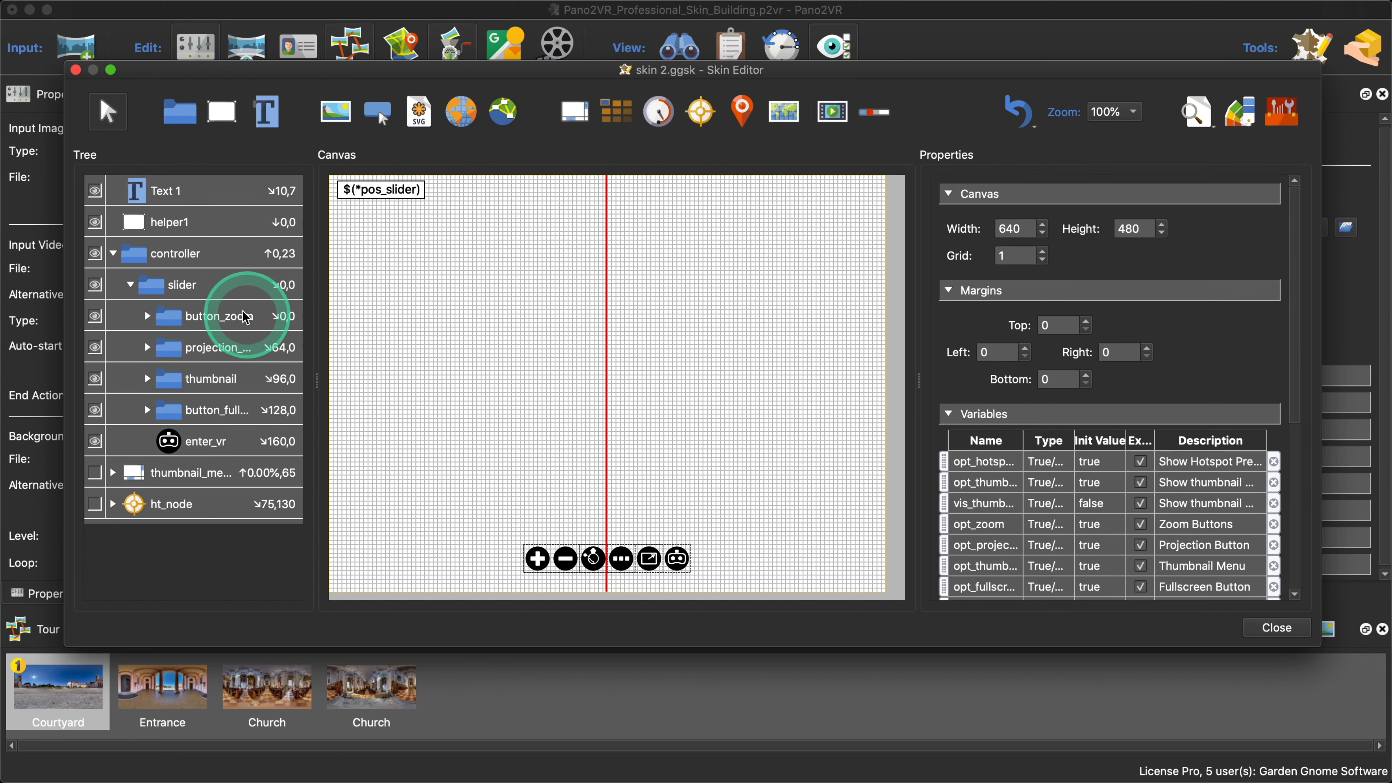
click(233, 285)
scroll(1194, 516, down, 4)
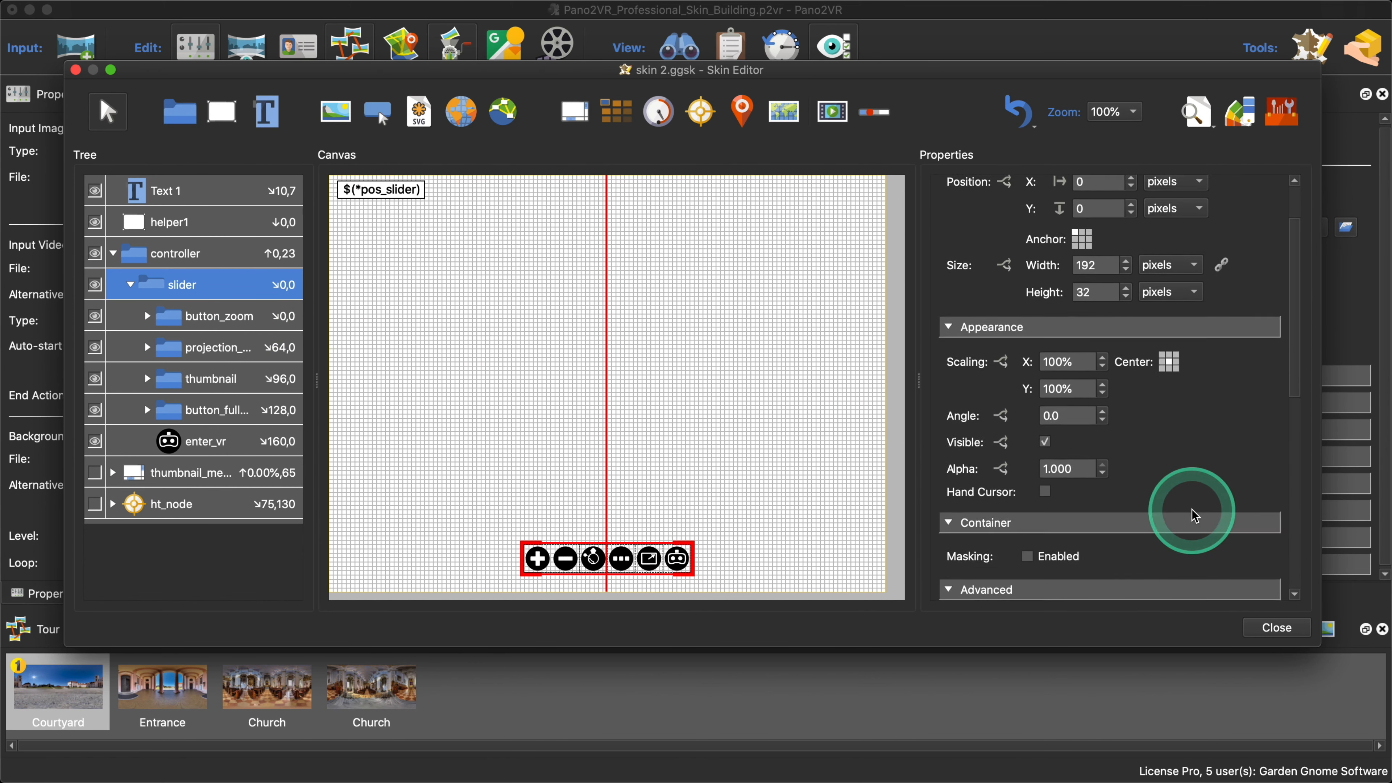
scroll(1190, 507, up, 4)
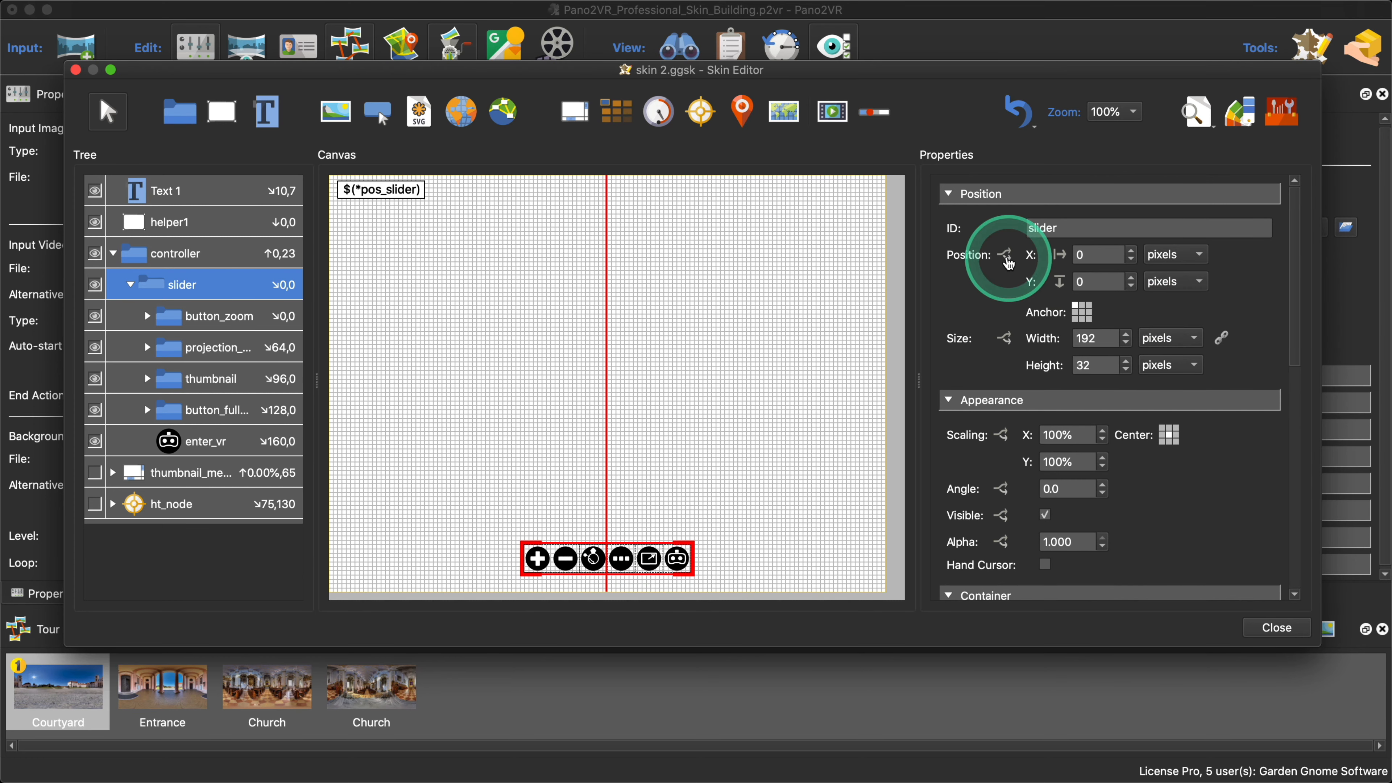
click(1005, 254)
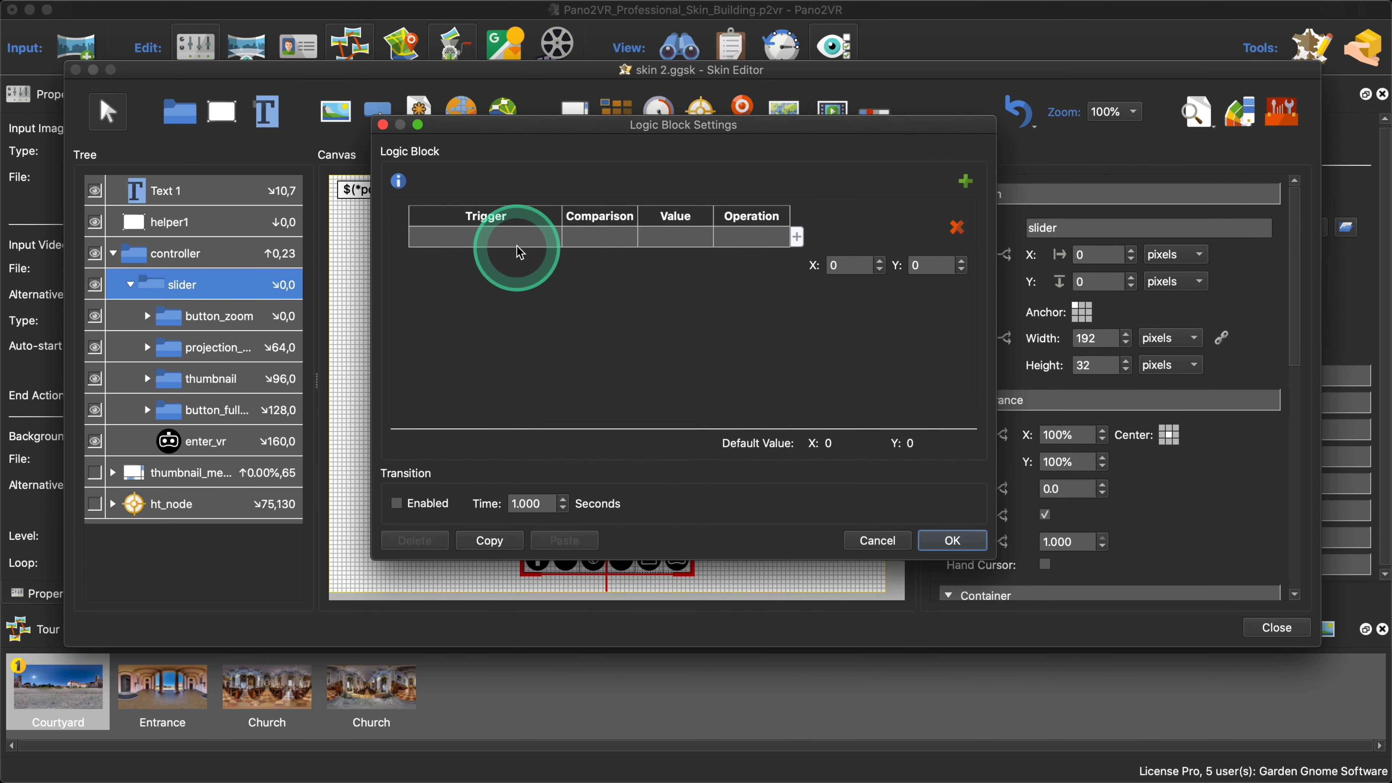
click(512, 243)
mouse_move(510, 389)
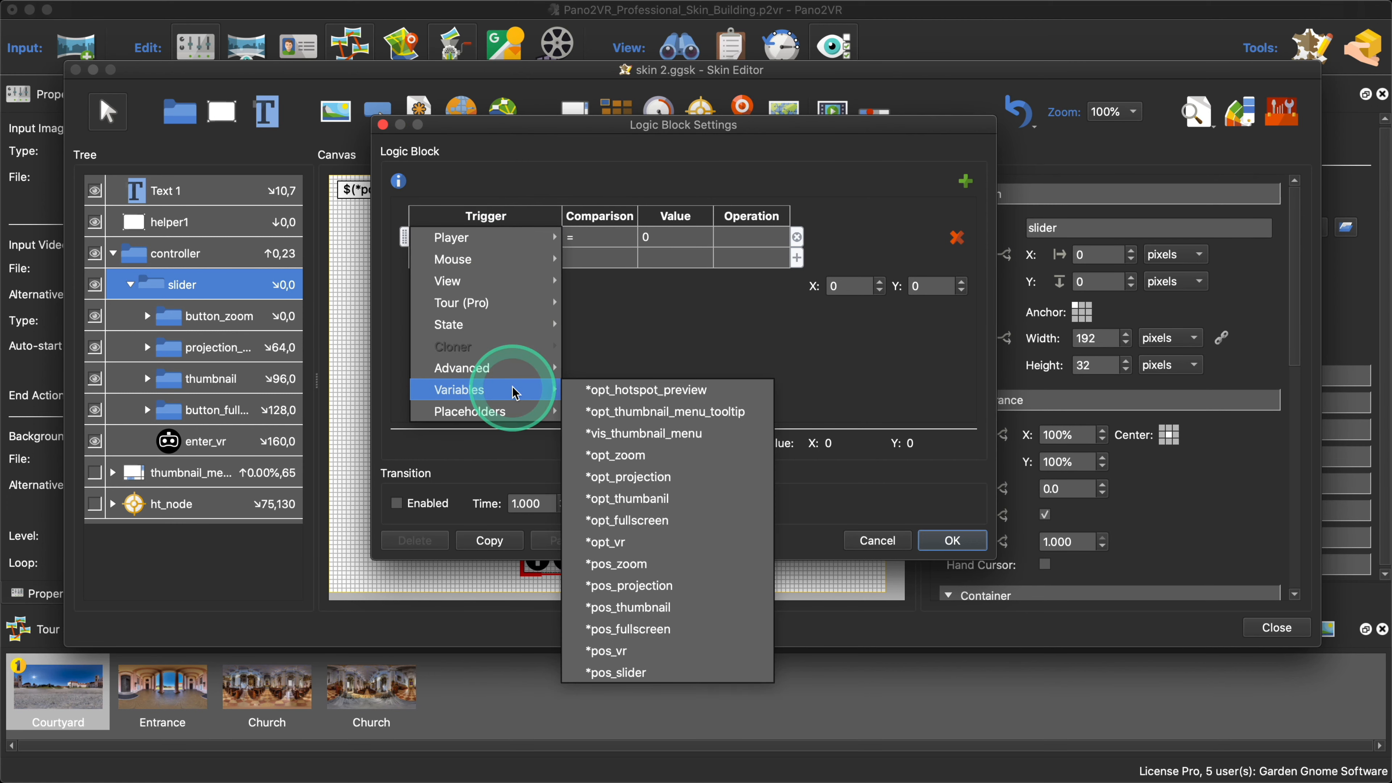
click(667, 672)
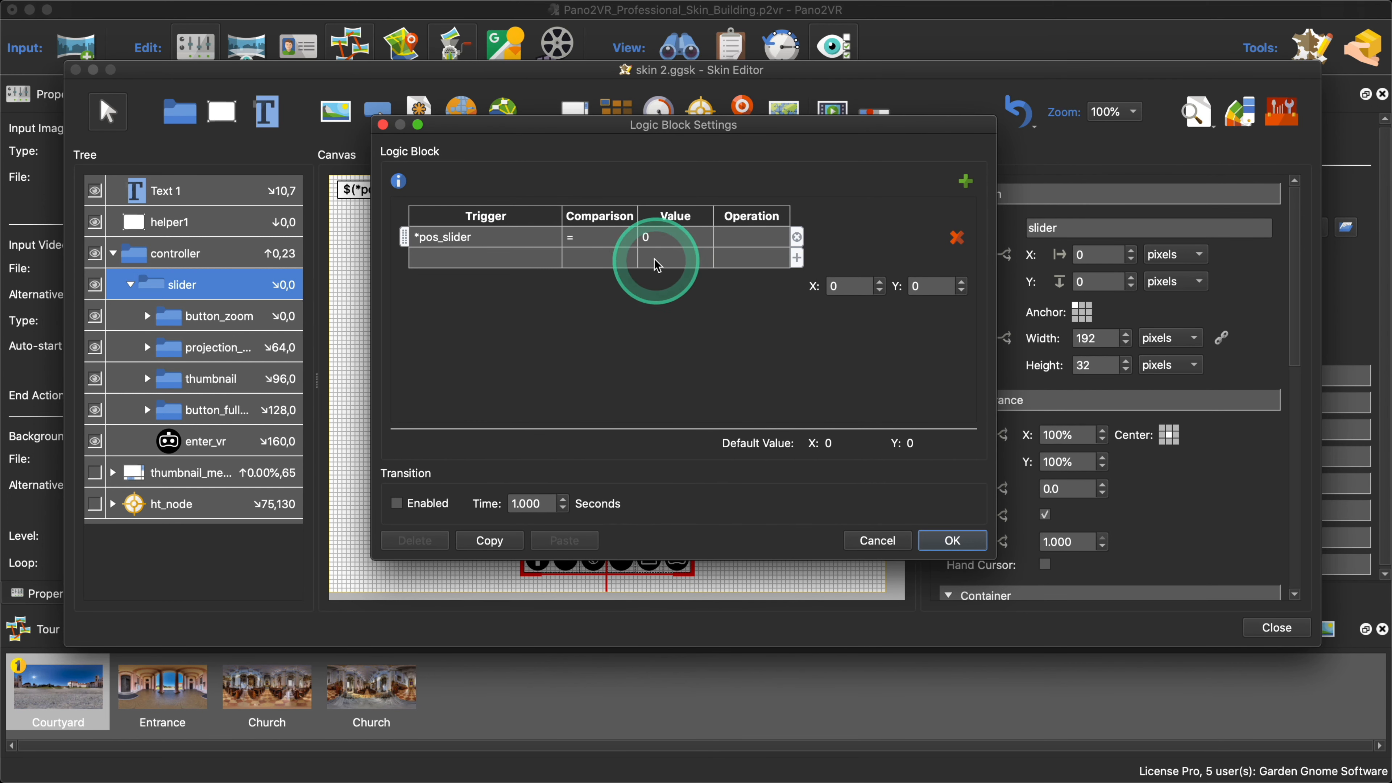
click(639, 242)
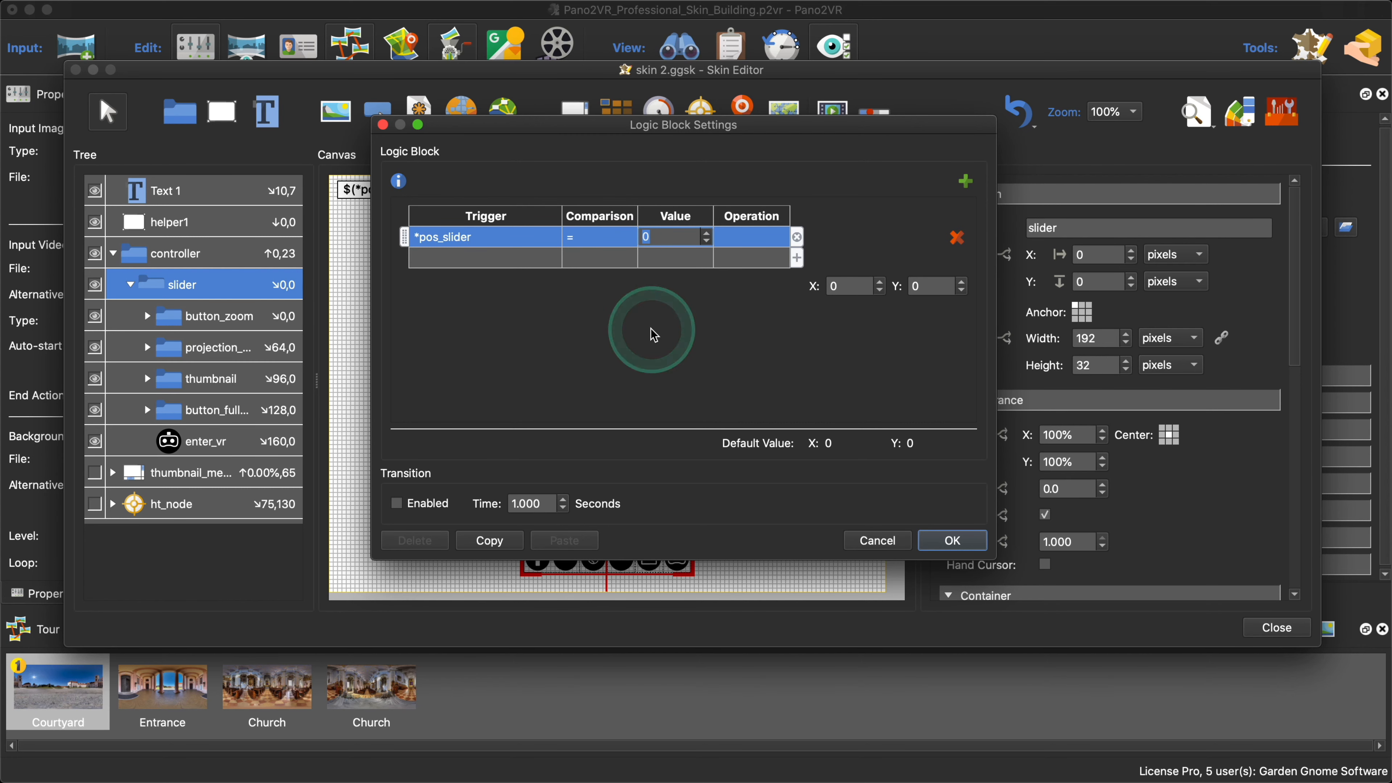
text(6)
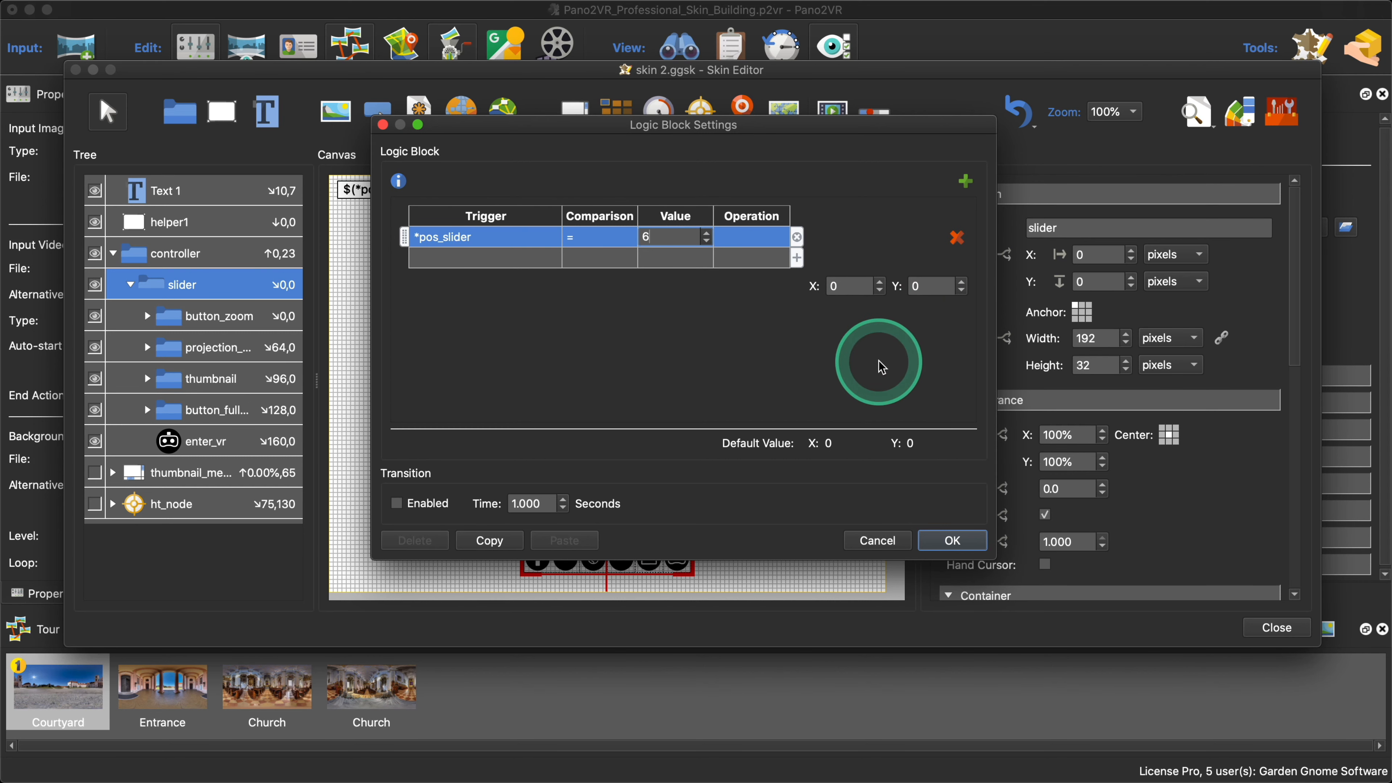
Step: Add a second logic block to the slider's position by copying the *pos_slider condition, with value 5 and X set to 16
right_click(469, 240)
key(Escape)
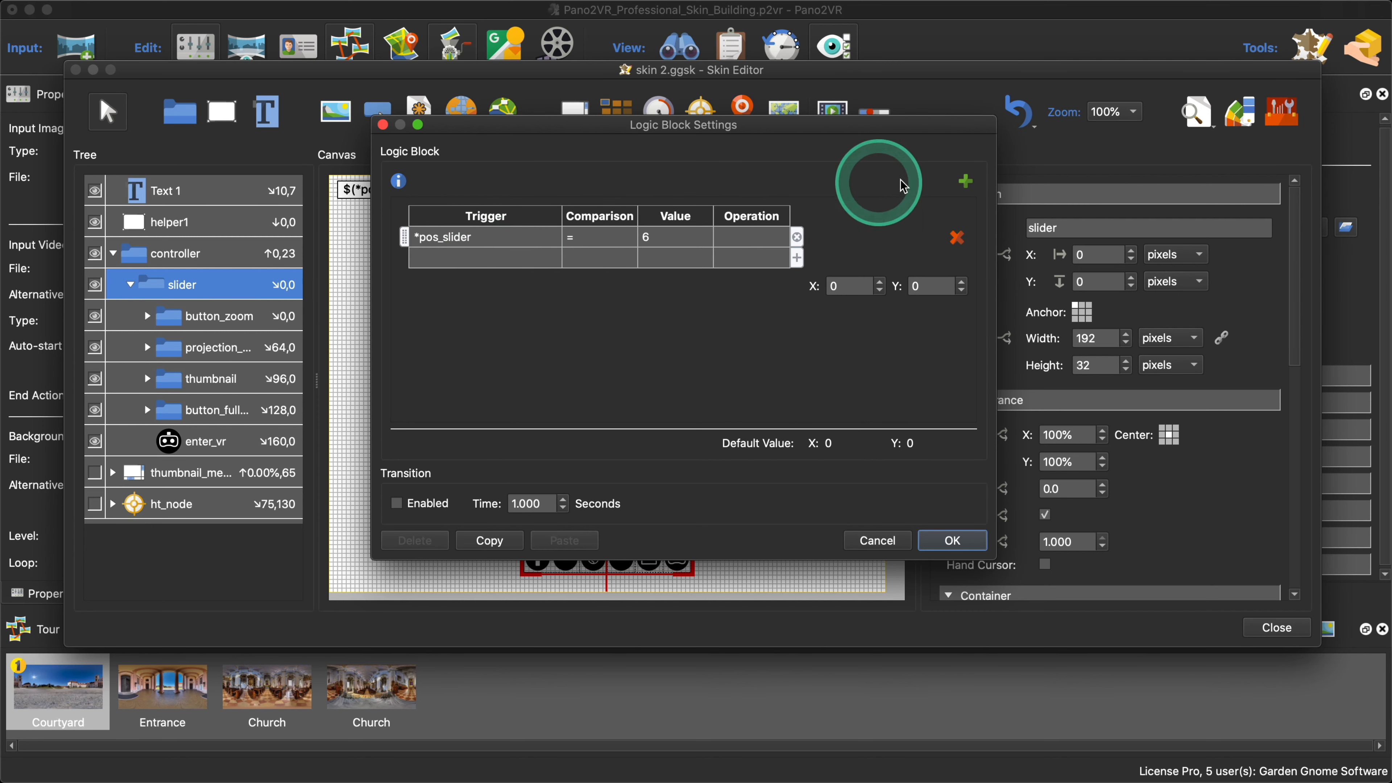
click(965, 182)
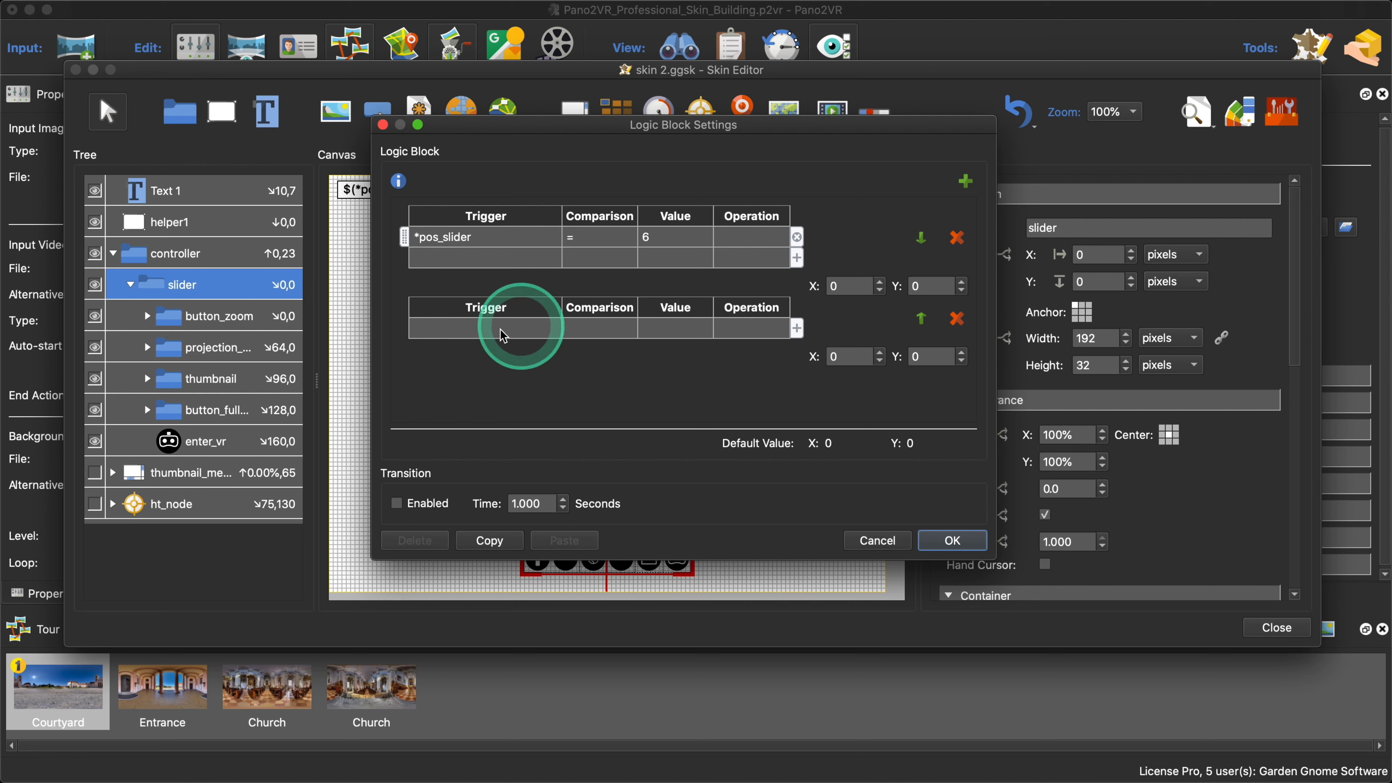
right_click(482, 330)
click(548, 343)
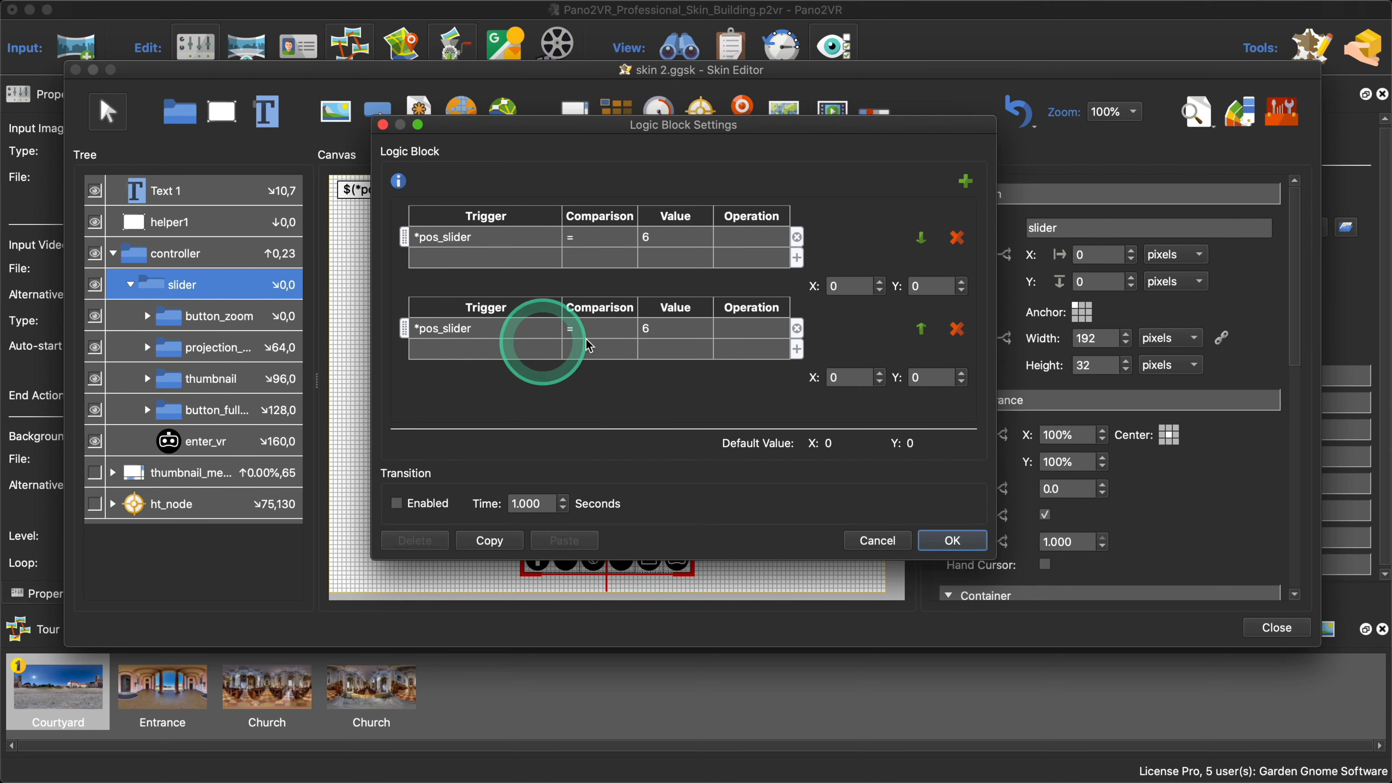
double_click(658, 329)
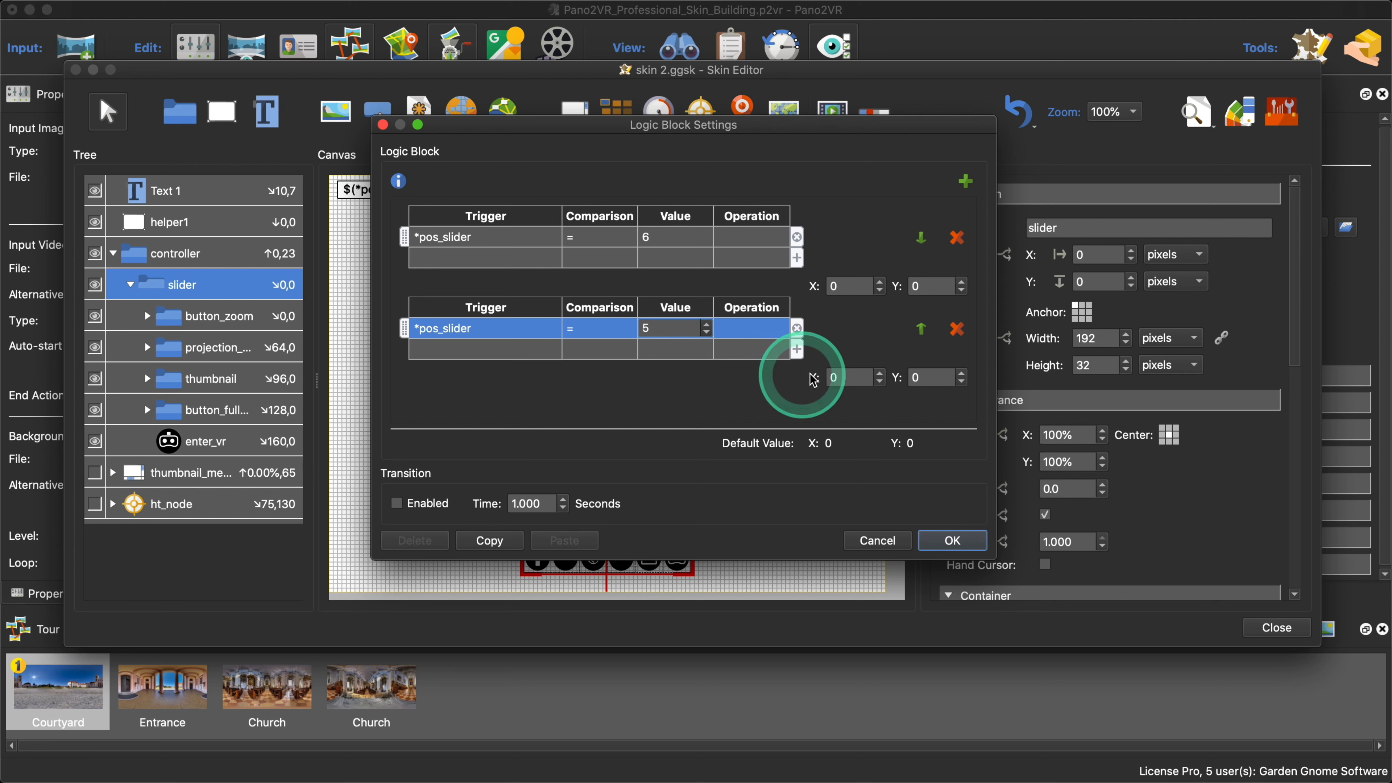
click(827, 379)
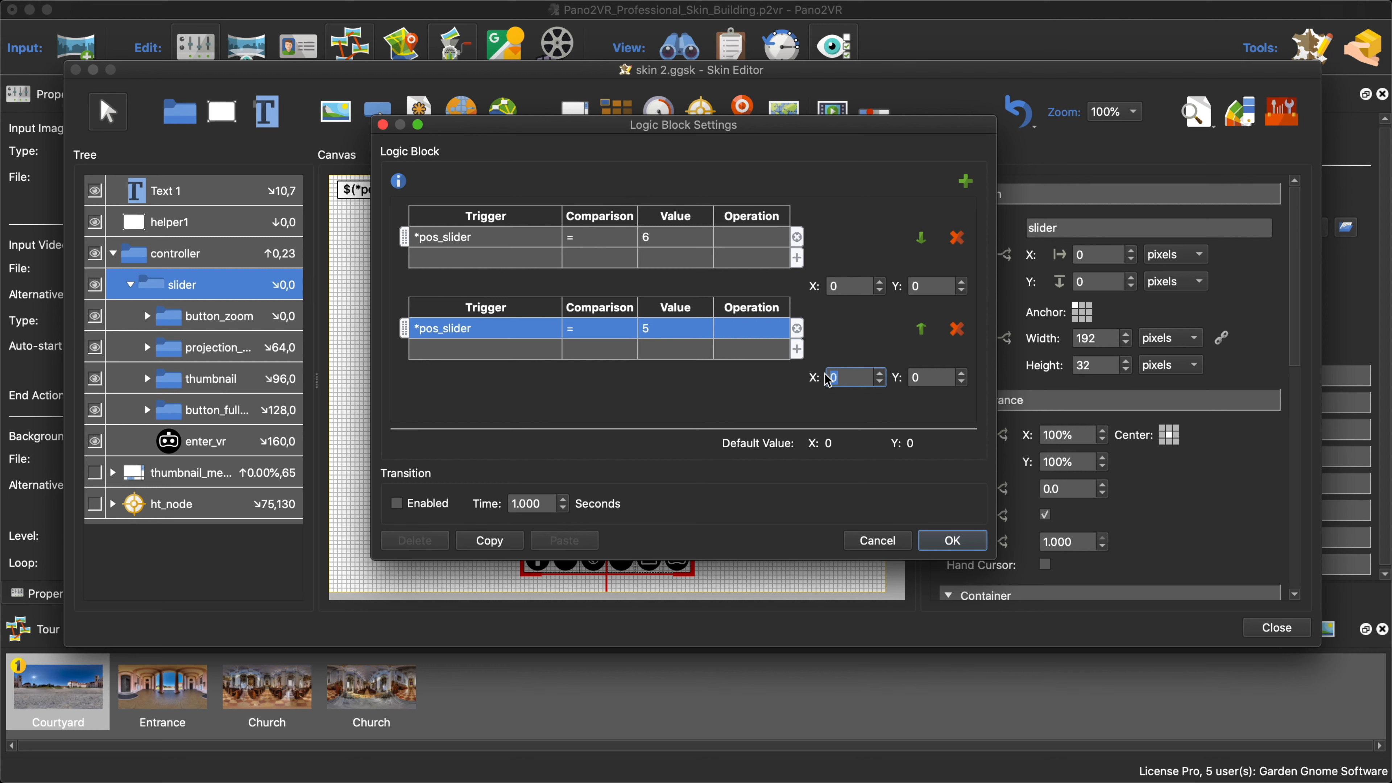
text(16)
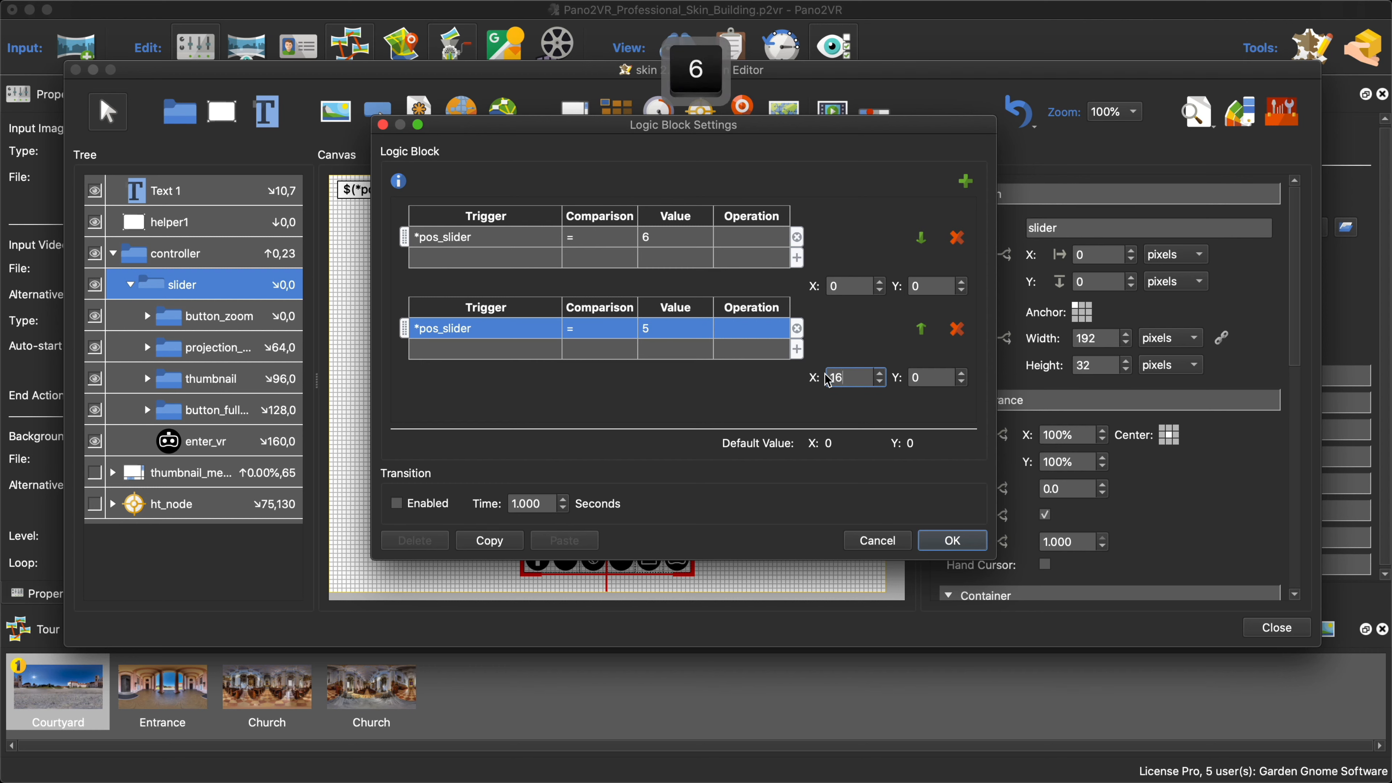
Step: Add a third logic block with the copied condition changed to *pos_slider = 4 and X set to 32
click(966, 181)
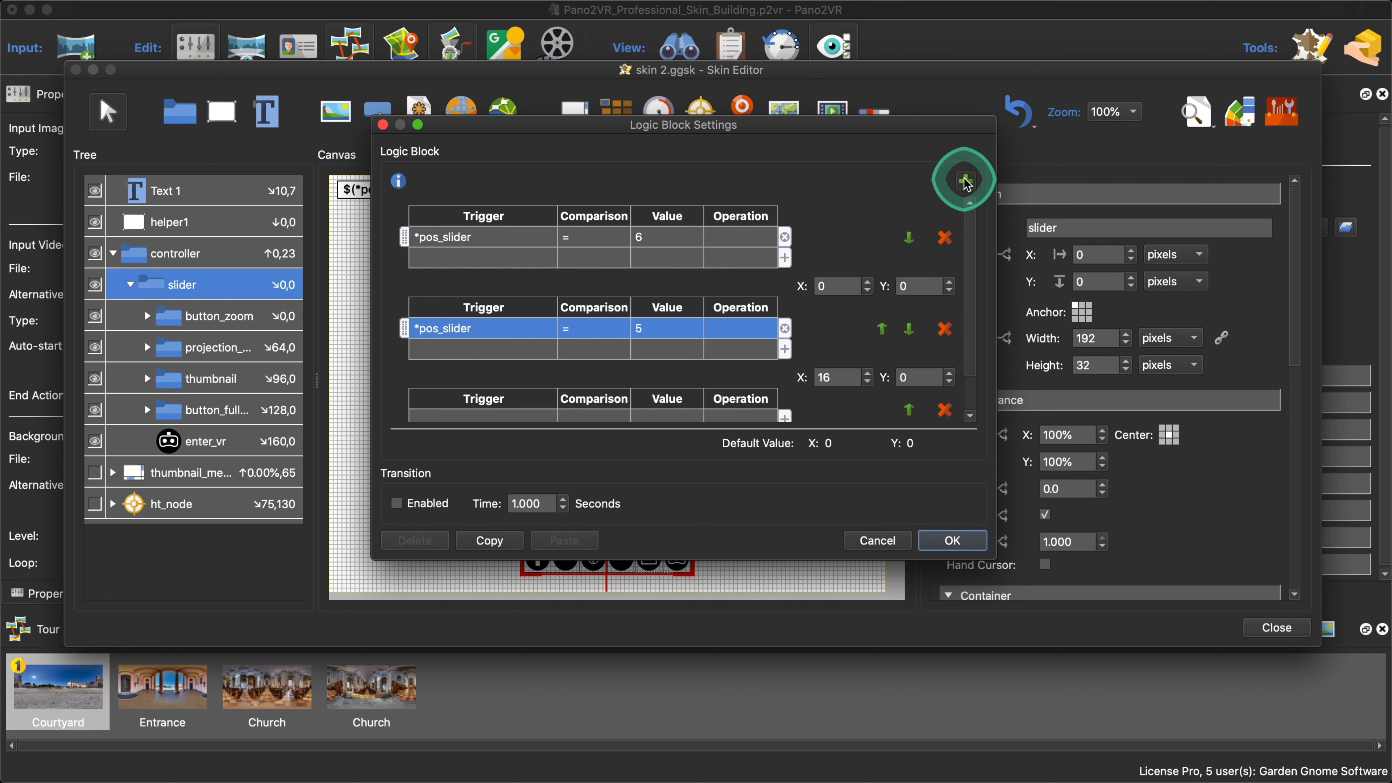
scroll(525, 369, down, 3)
right_click(513, 370)
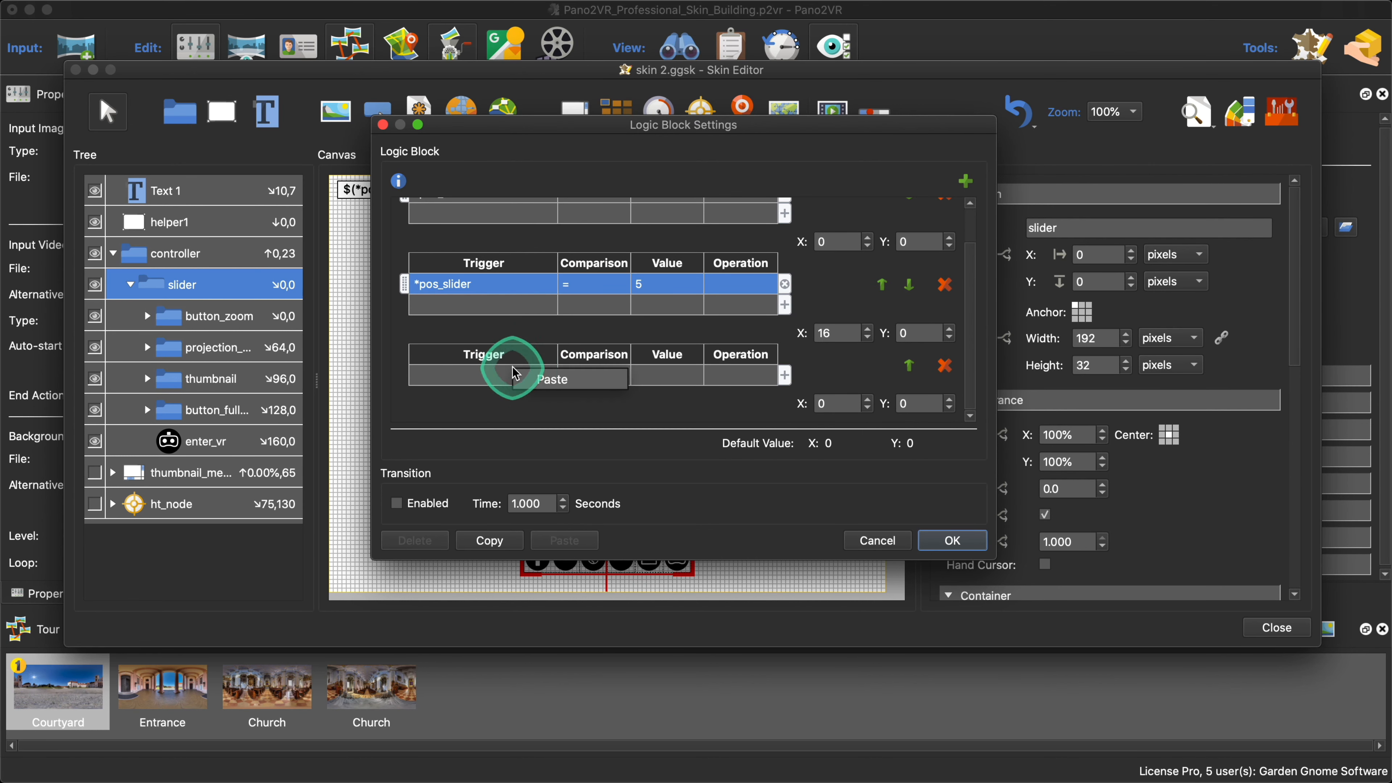
click(531, 378)
double_click(659, 373)
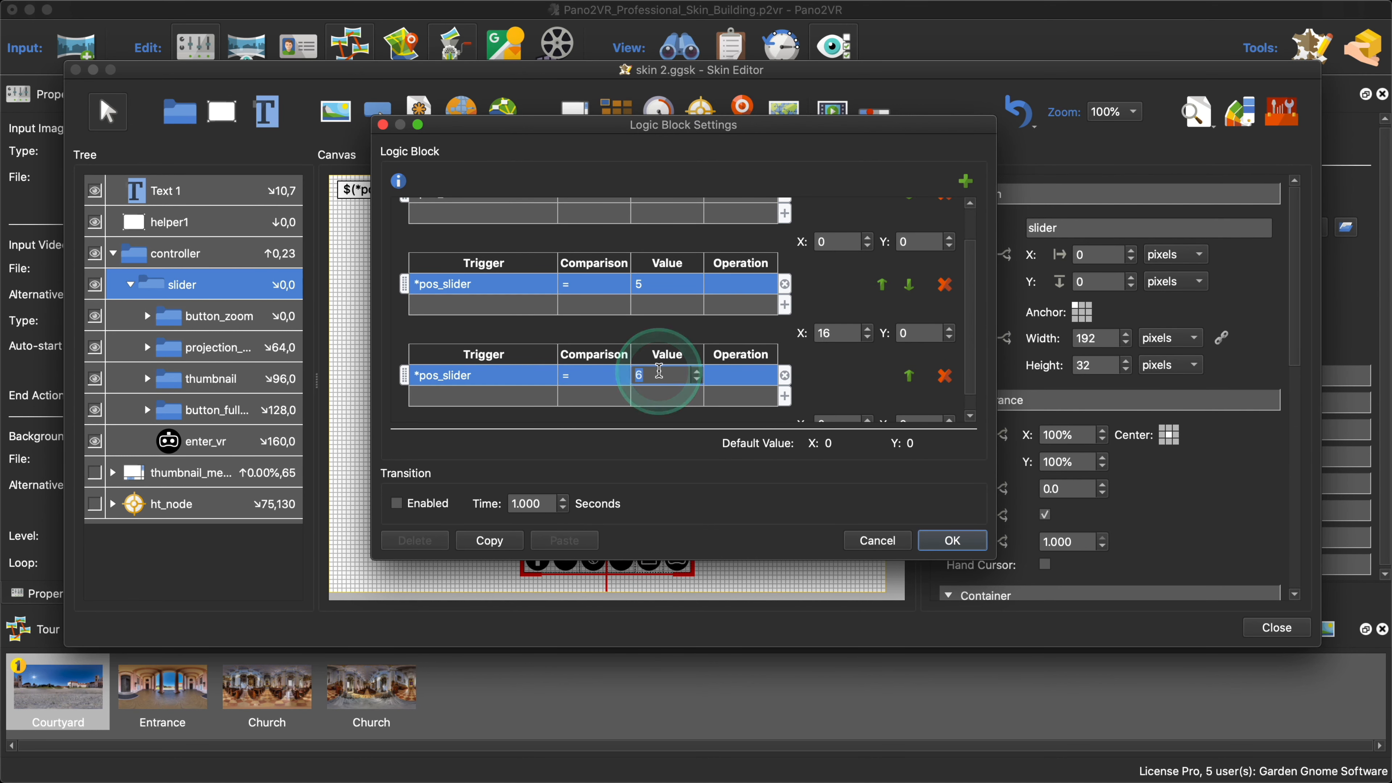
text(4)
click(848, 386)
scroll(844, 387, down, 2)
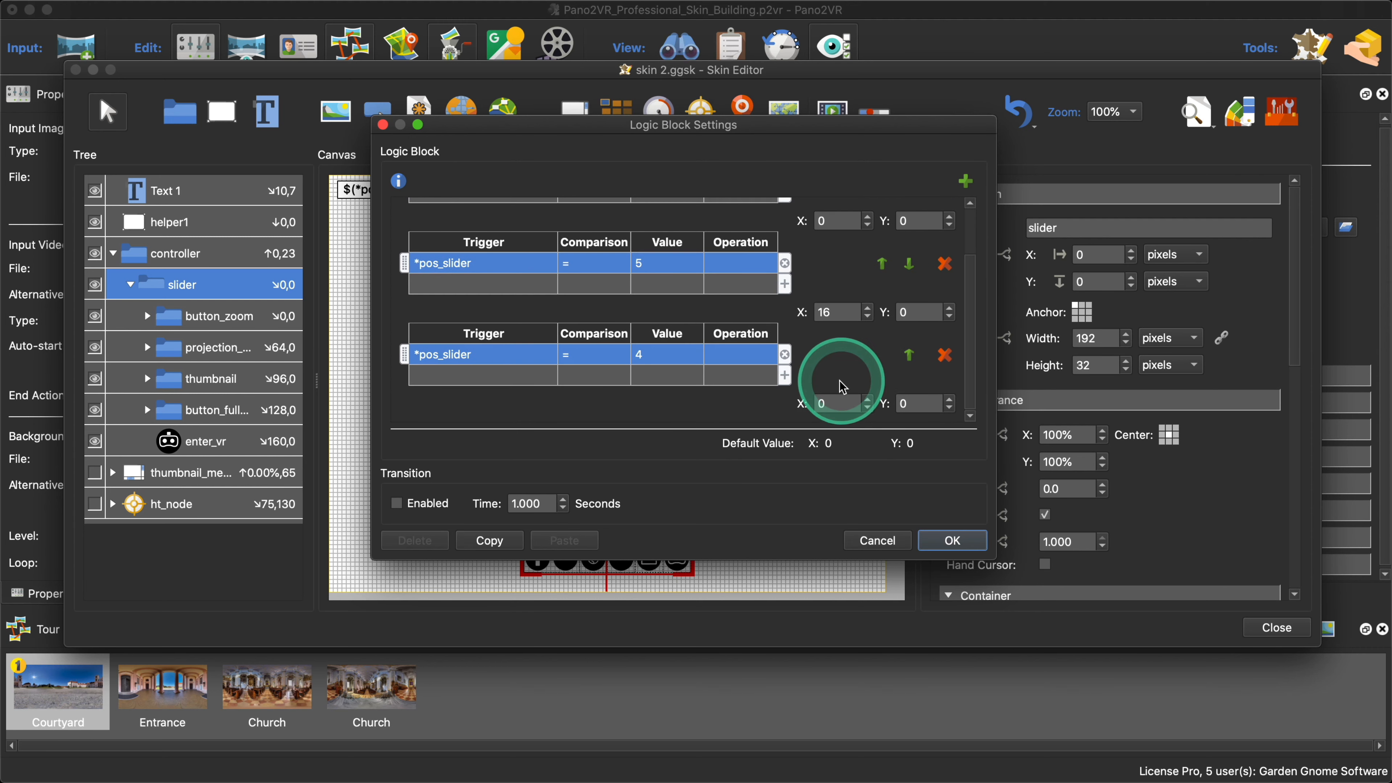
drag(838, 400, 804, 399)
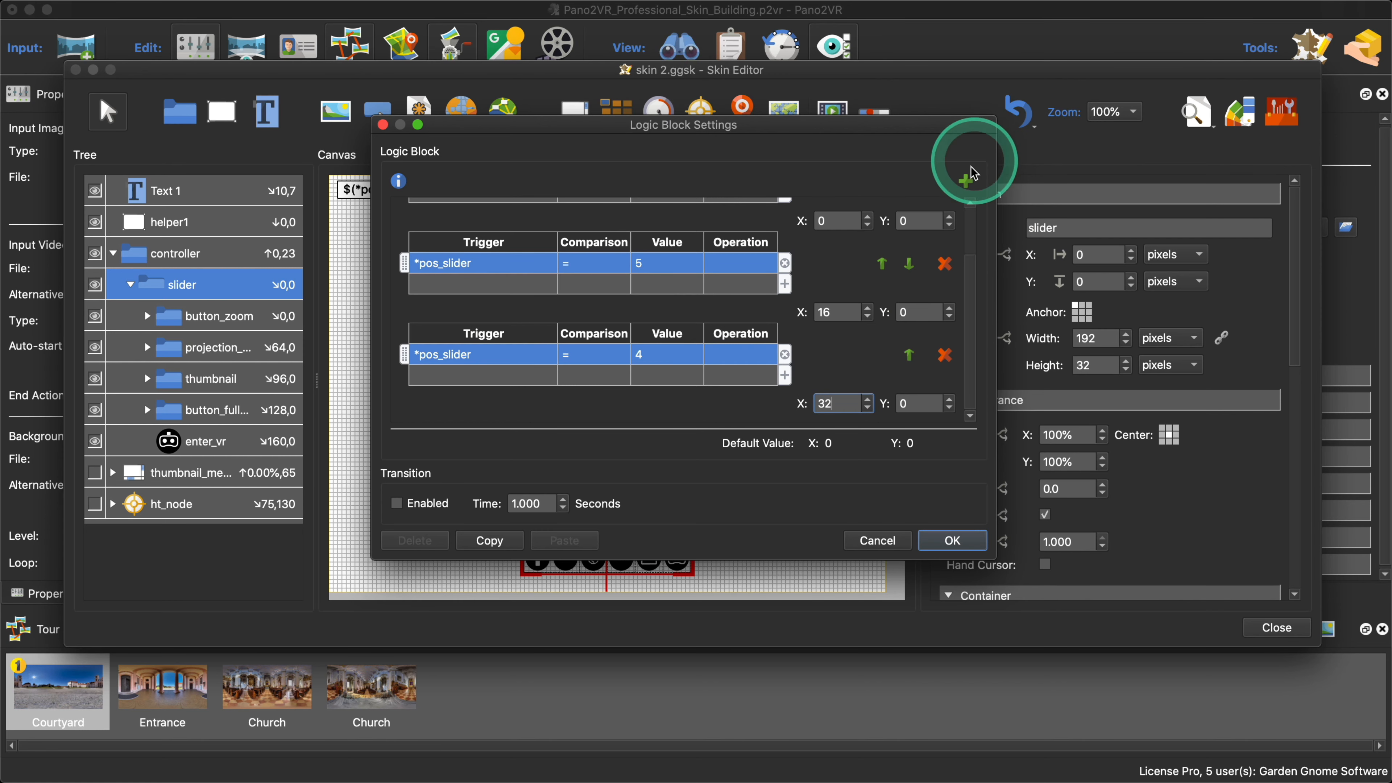
Step: Add a fourth logic block with the copied condition changed to *pos_slider = 3 and X set to 48
click(966, 181)
scroll(695, 288, up, 4)
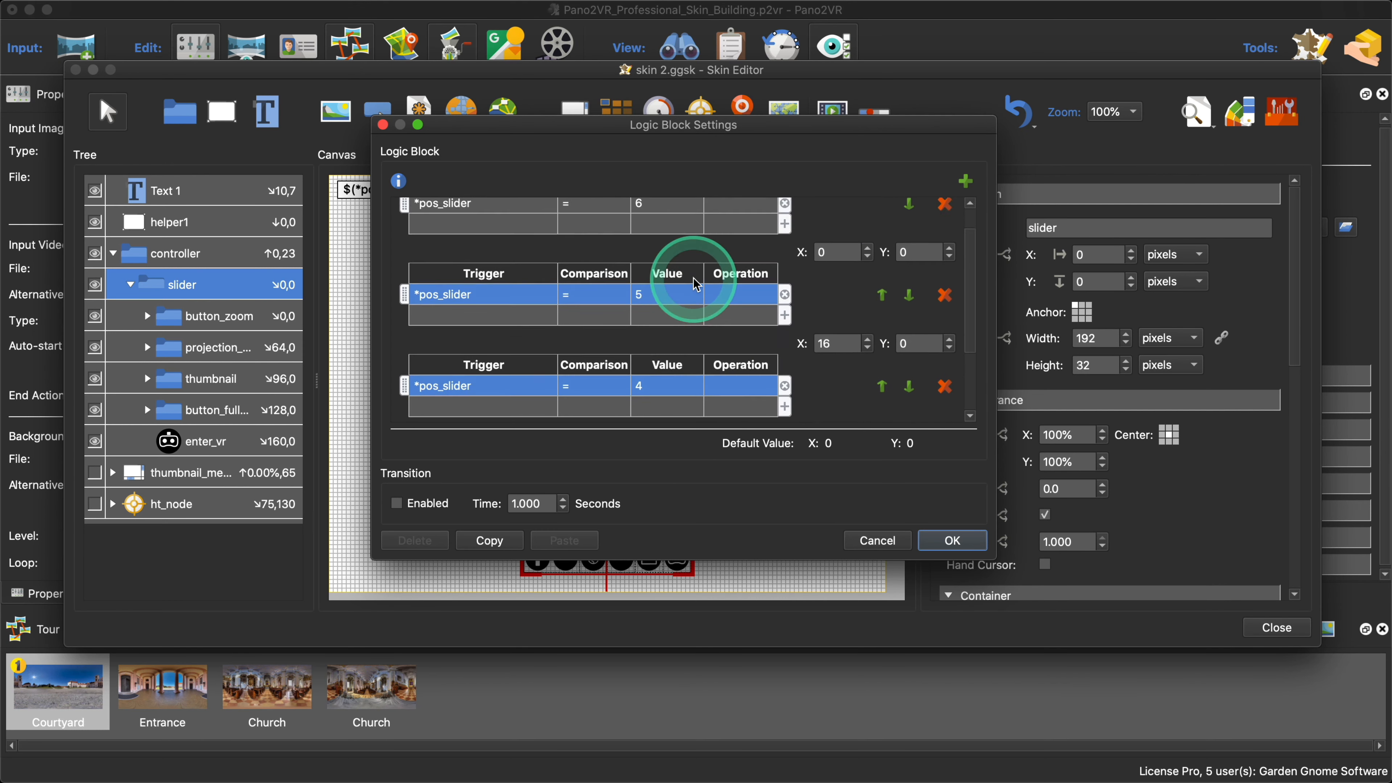
scroll(695, 285, down, 4)
right_click(474, 375)
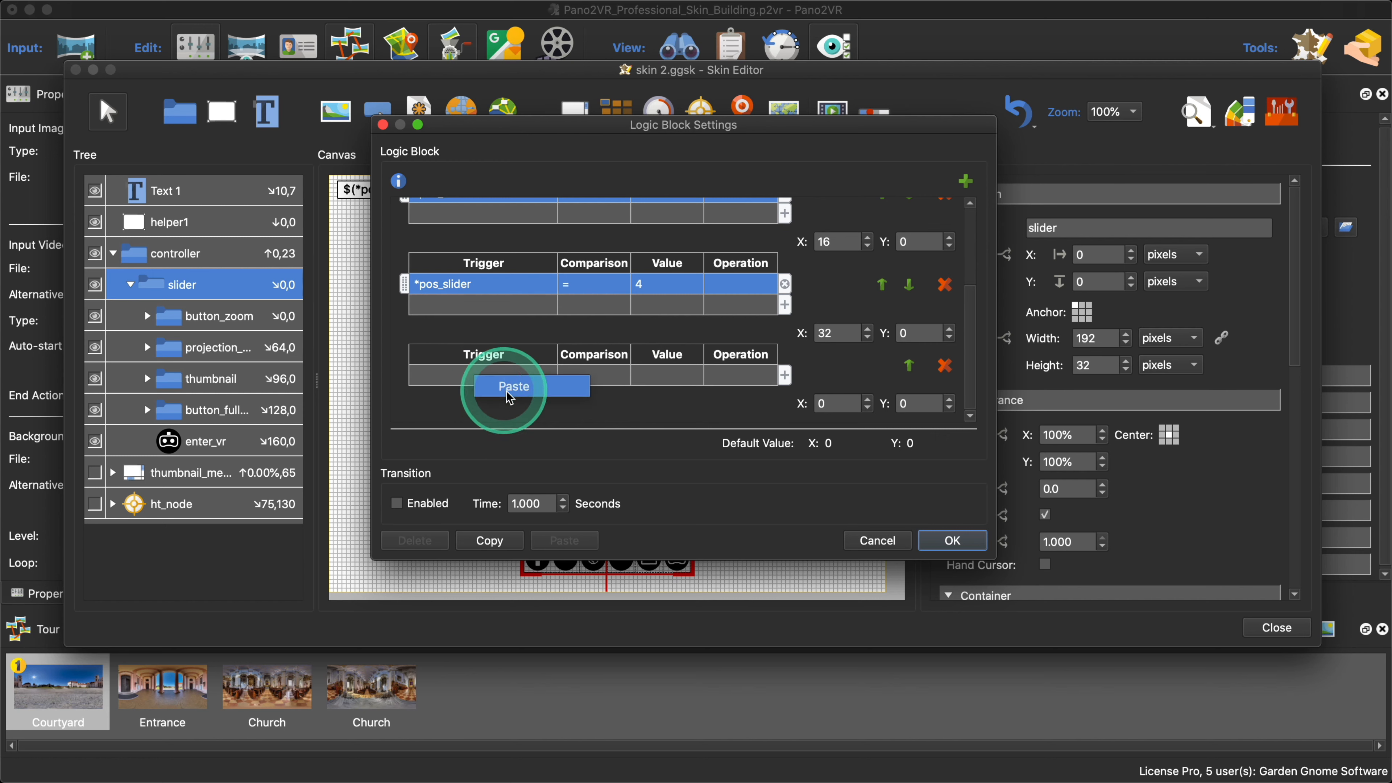
click(509, 390)
double_click(652, 375)
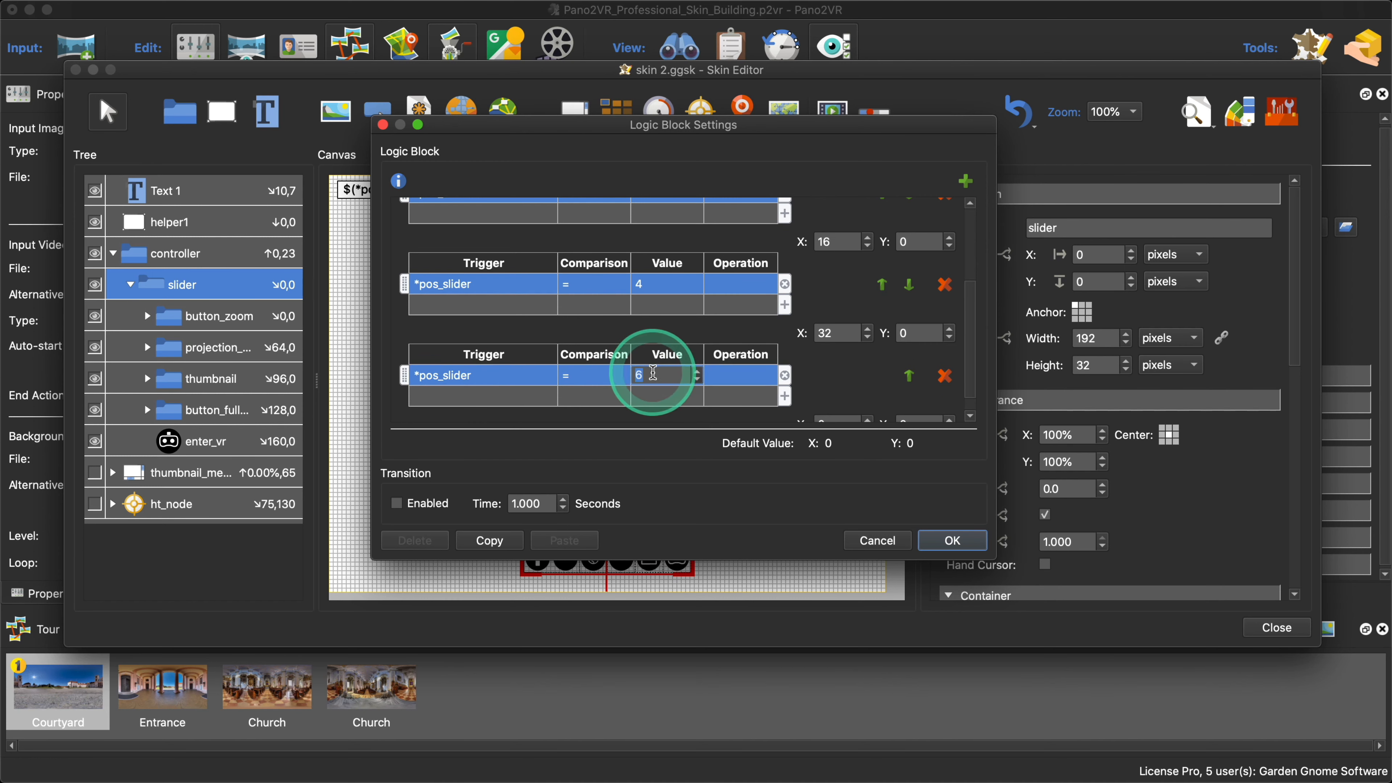
text(3)
click(814, 387)
scroll(838, 382, down, 2)
drag(832, 399, 812, 400)
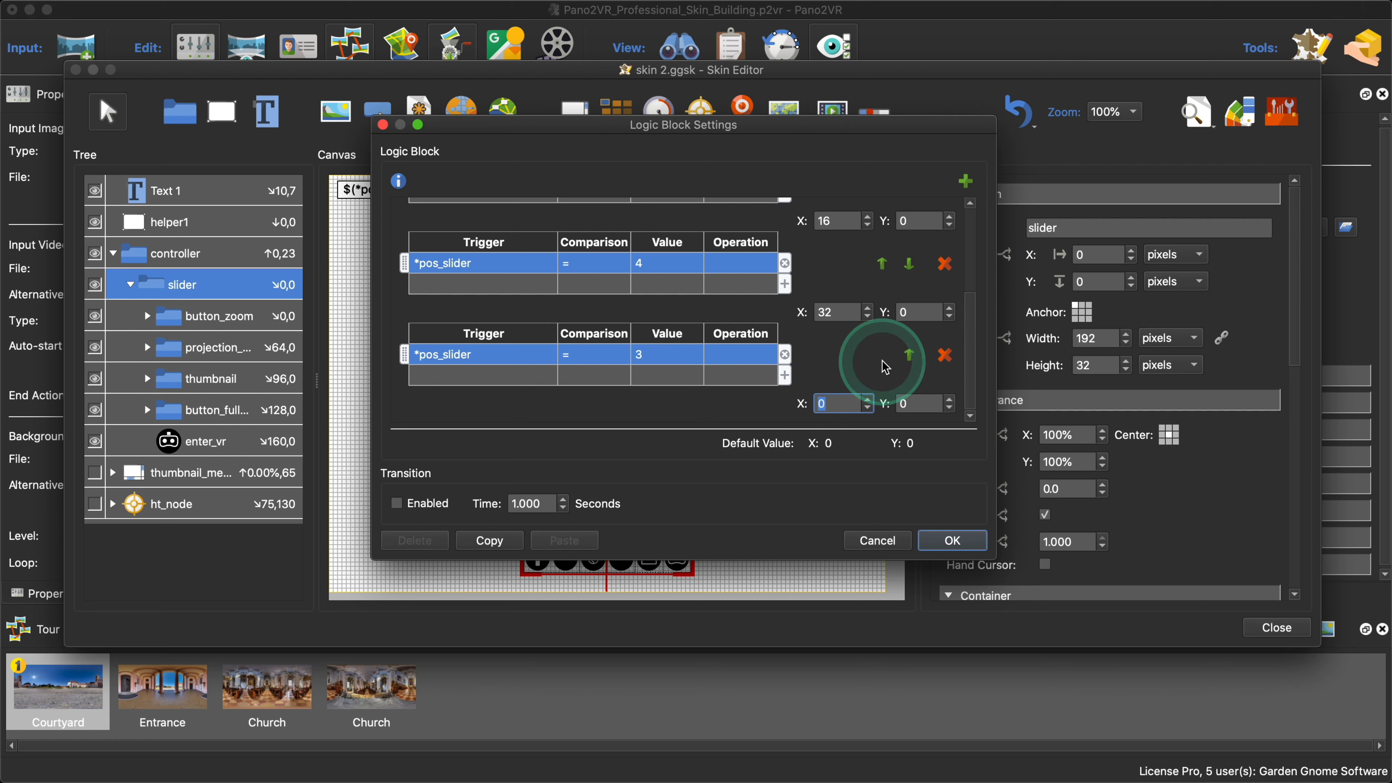
text(48)
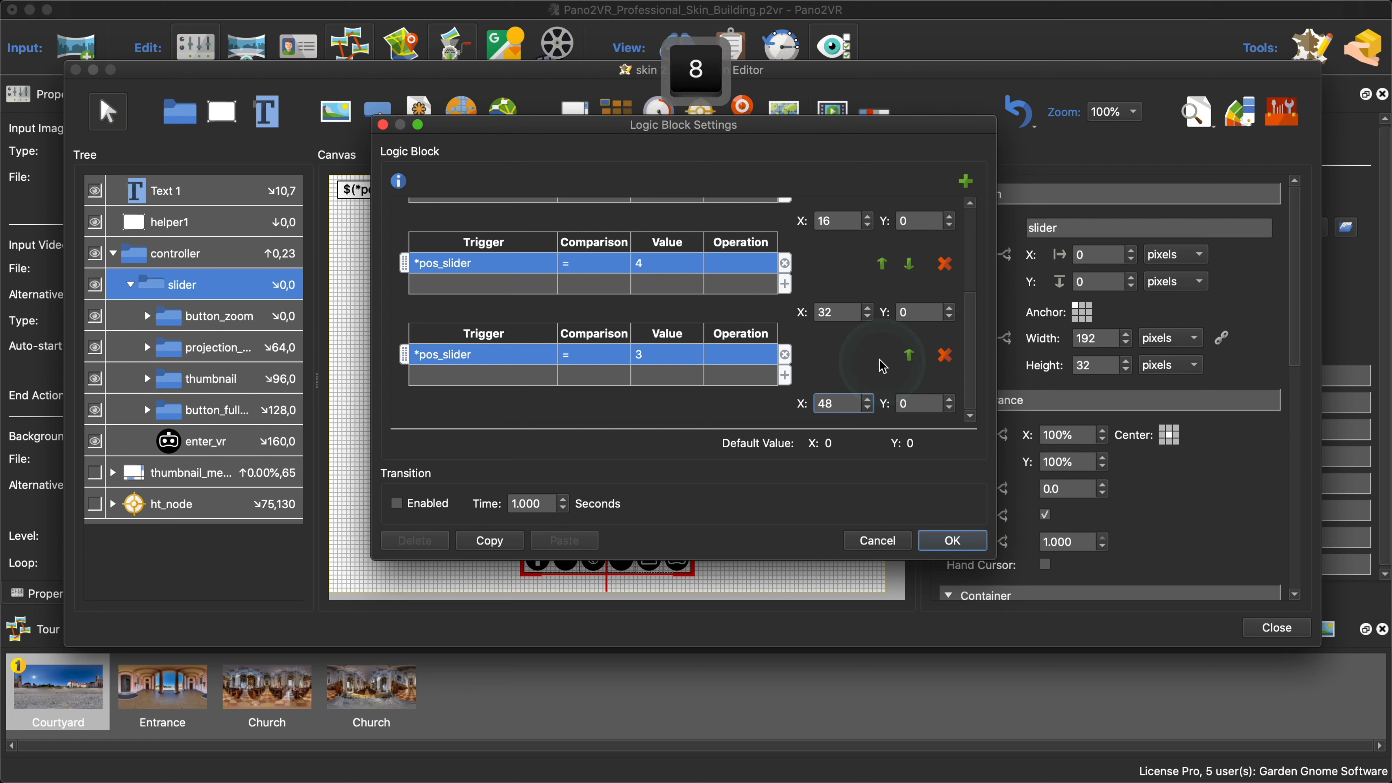
Step: Add a fifth logic block with the copied condition changed to *pos_slider = 2 and X set to 64
click(966, 181)
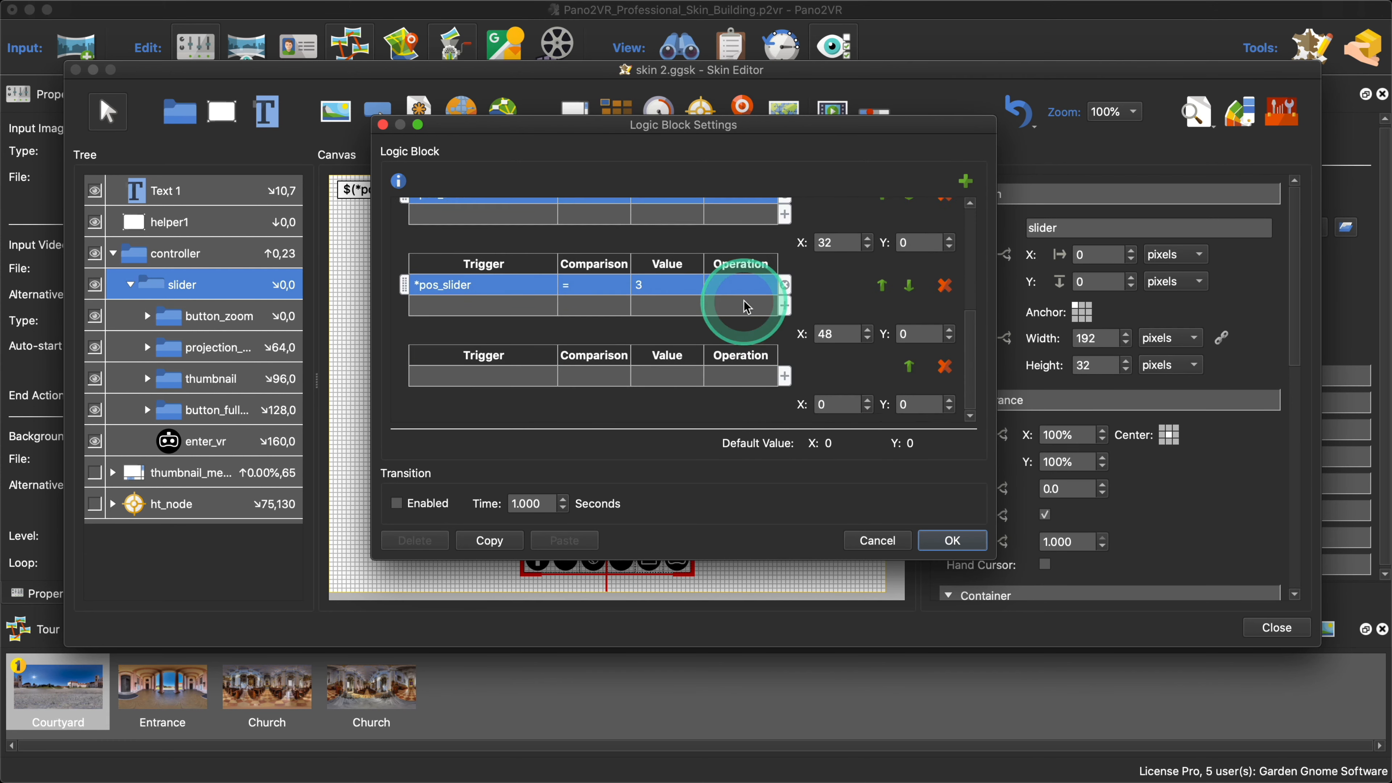
right_click(510, 376)
click(527, 386)
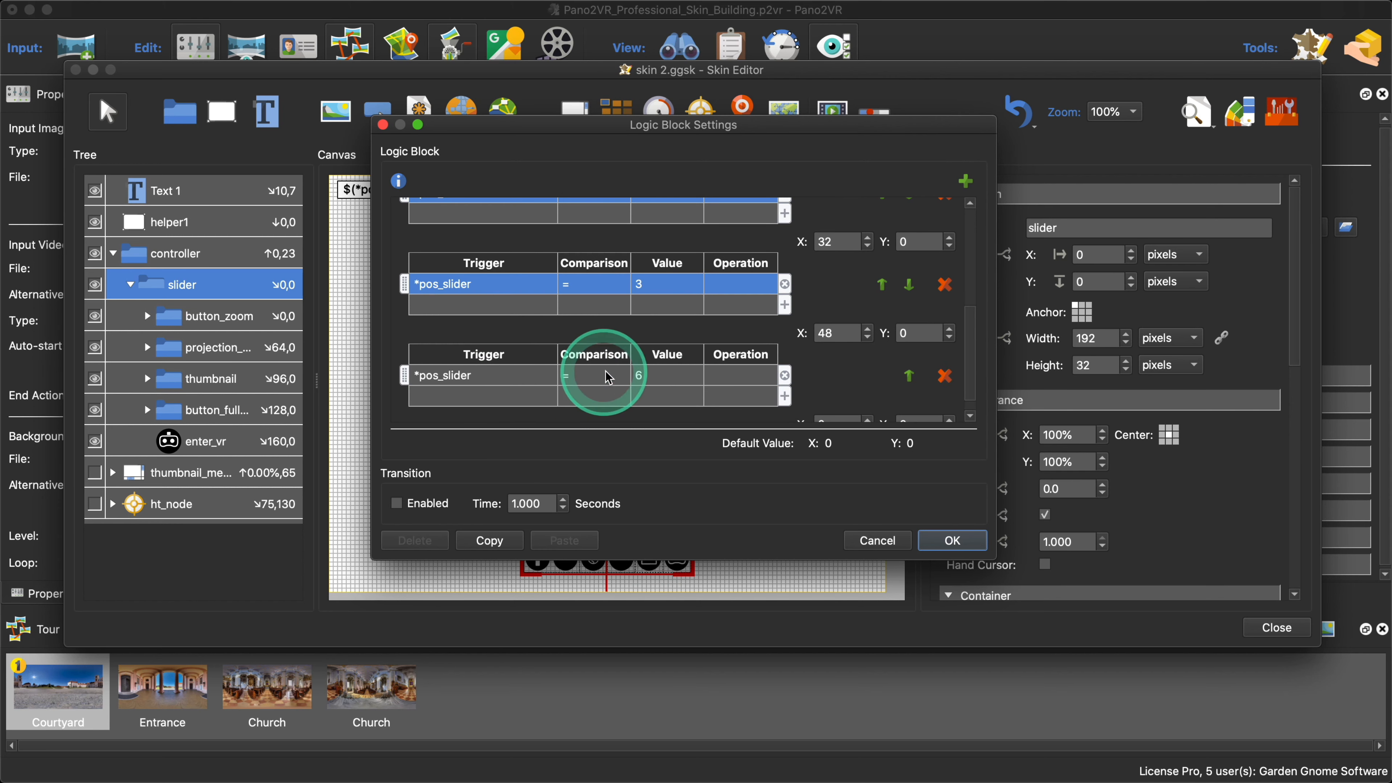
double_click(660, 377)
text(2)
click(839, 386)
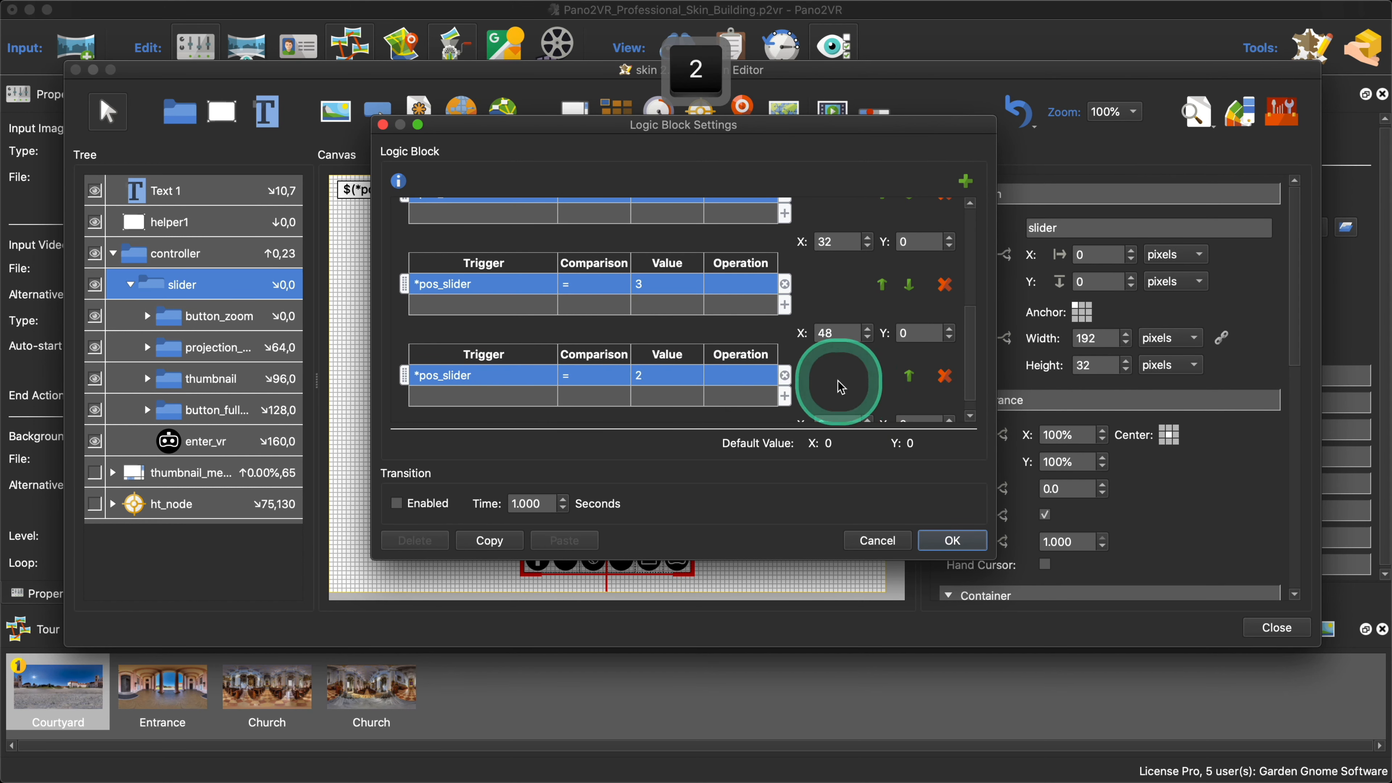
scroll(839, 386, down, 1)
drag(836, 405, 807, 404)
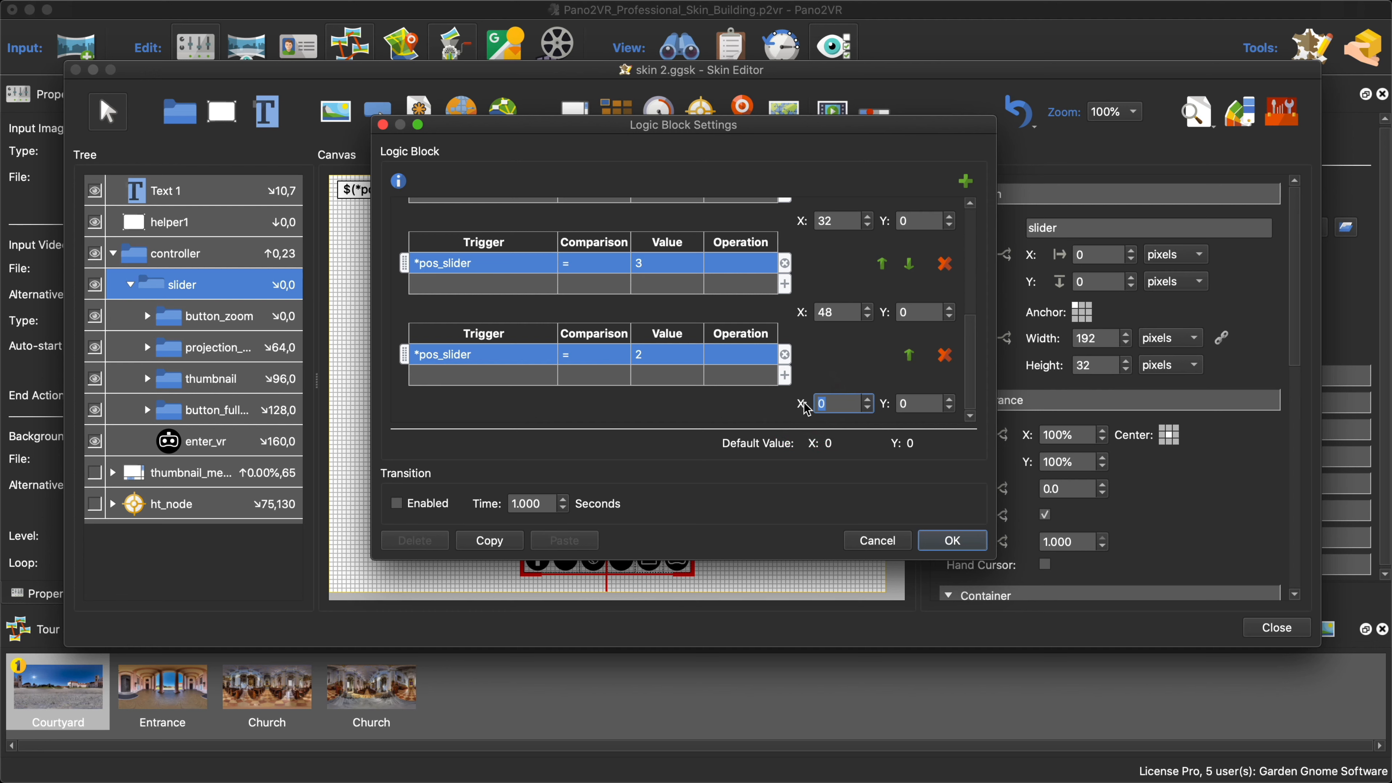
text(64)
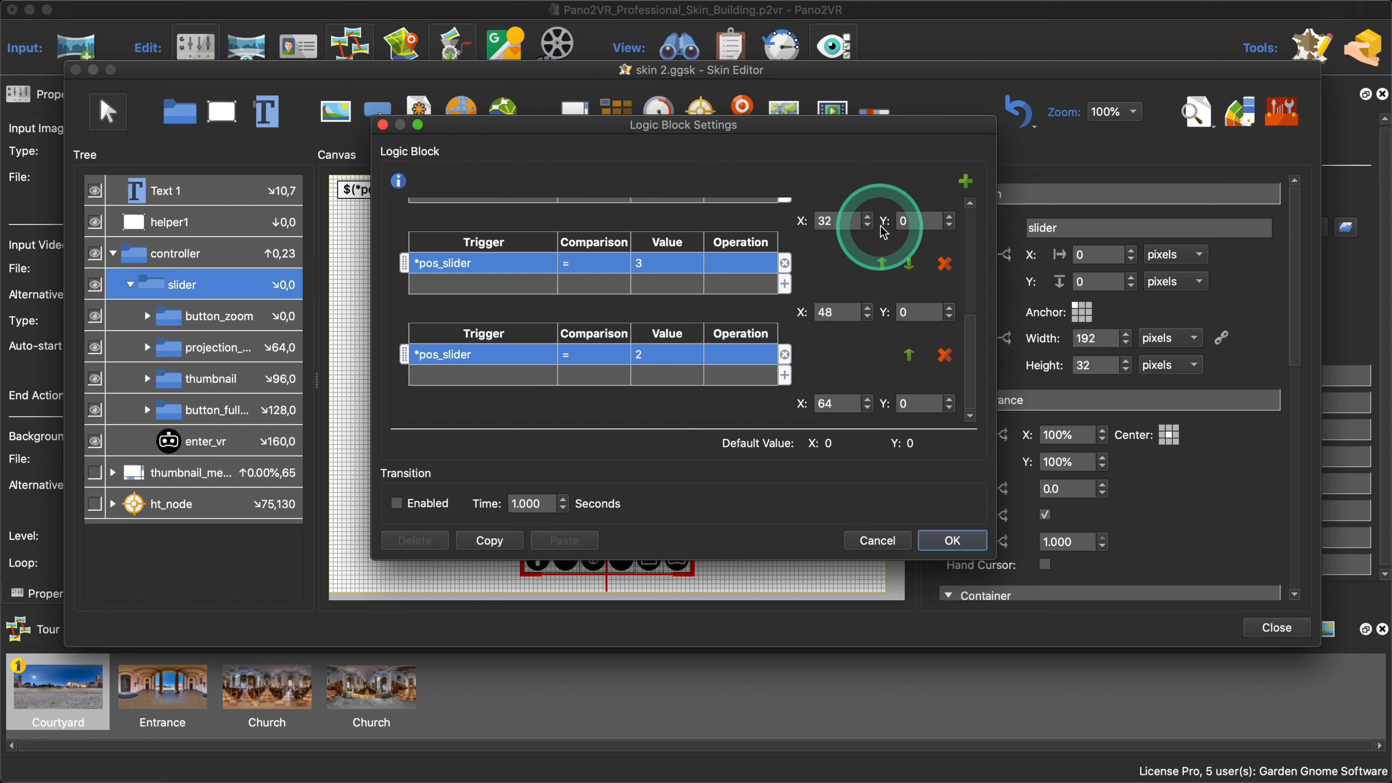
Step: Add a sixth logic block with the copied condition changed to *pos_slider = 1 and X set to 80
click(966, 181)
scroll(419, 365, down, 3)
right_click(439, 376)
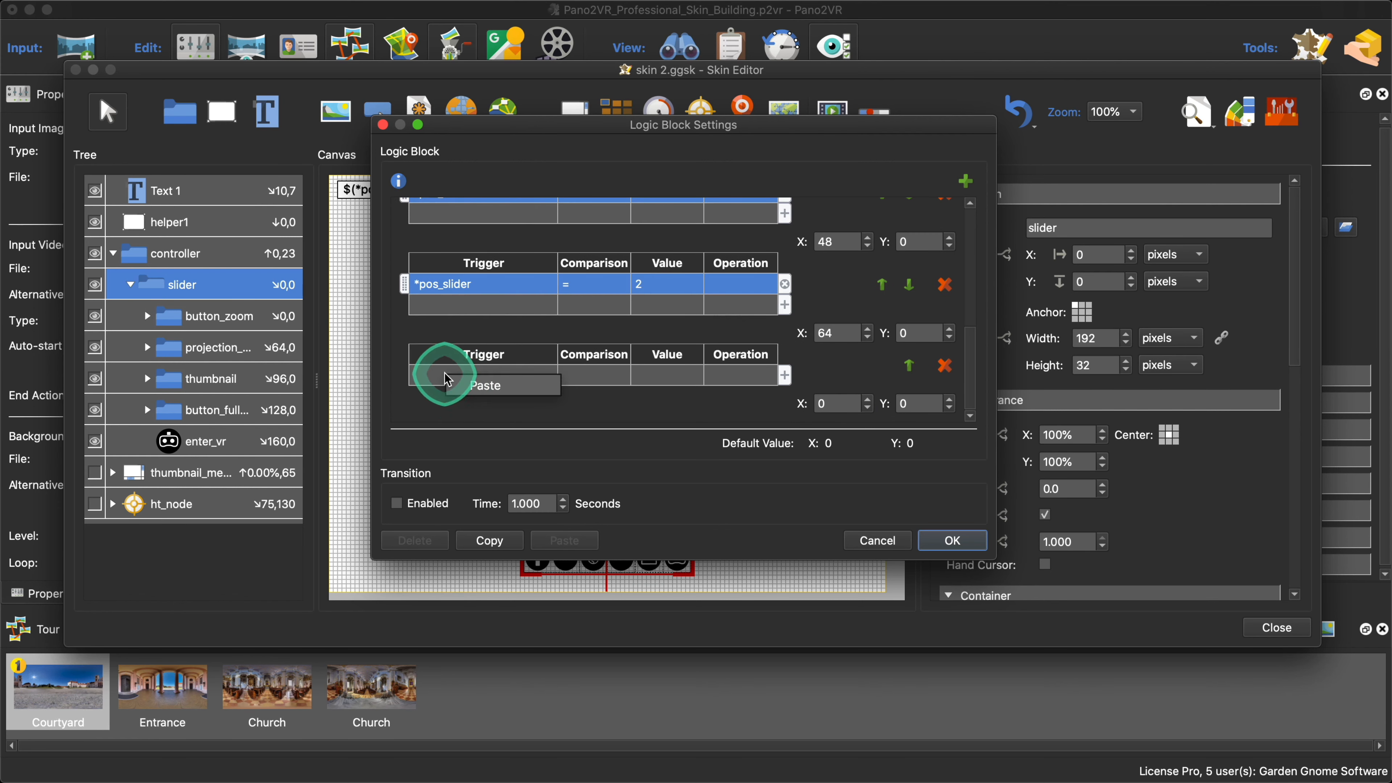
click(471, 382)
double_click(646, 379)
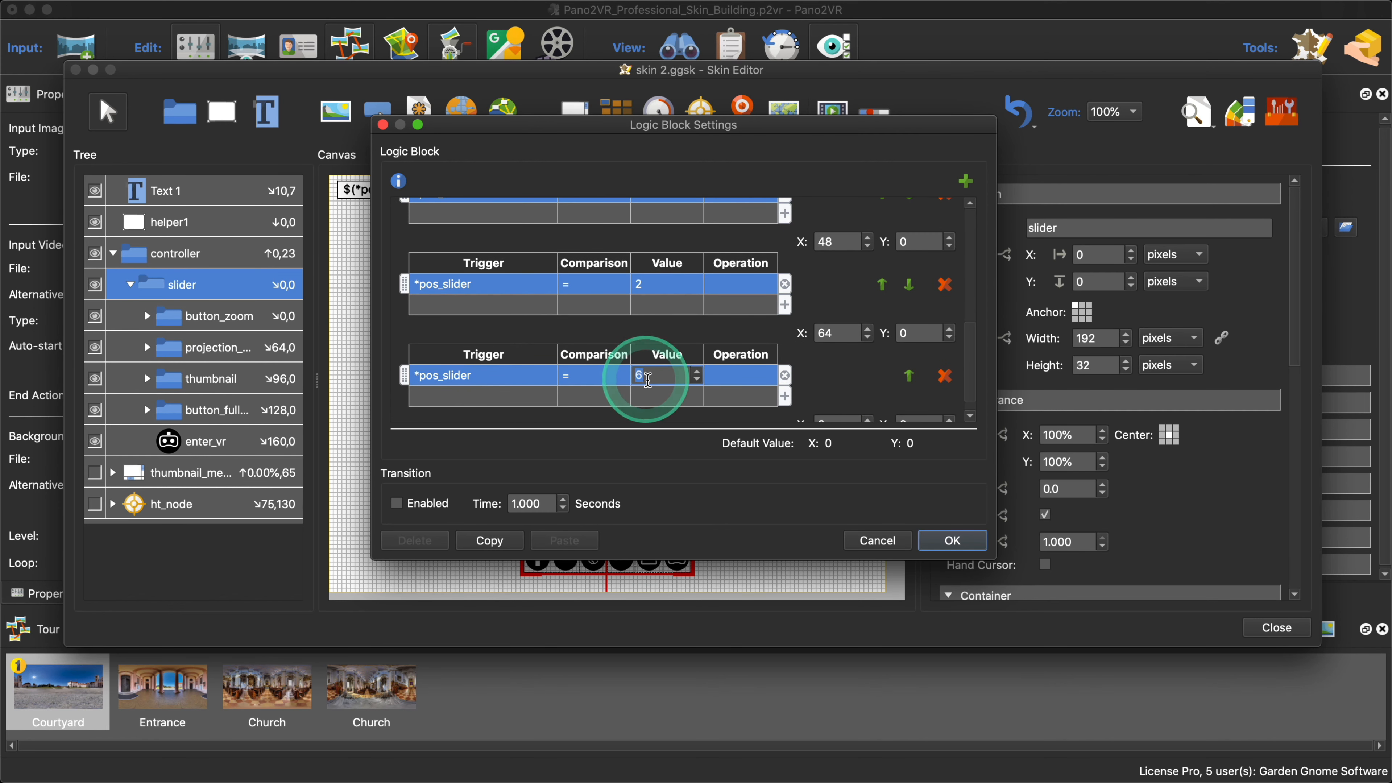
text(1)
scroll(864, 389, down, 1)
click(833, 404)
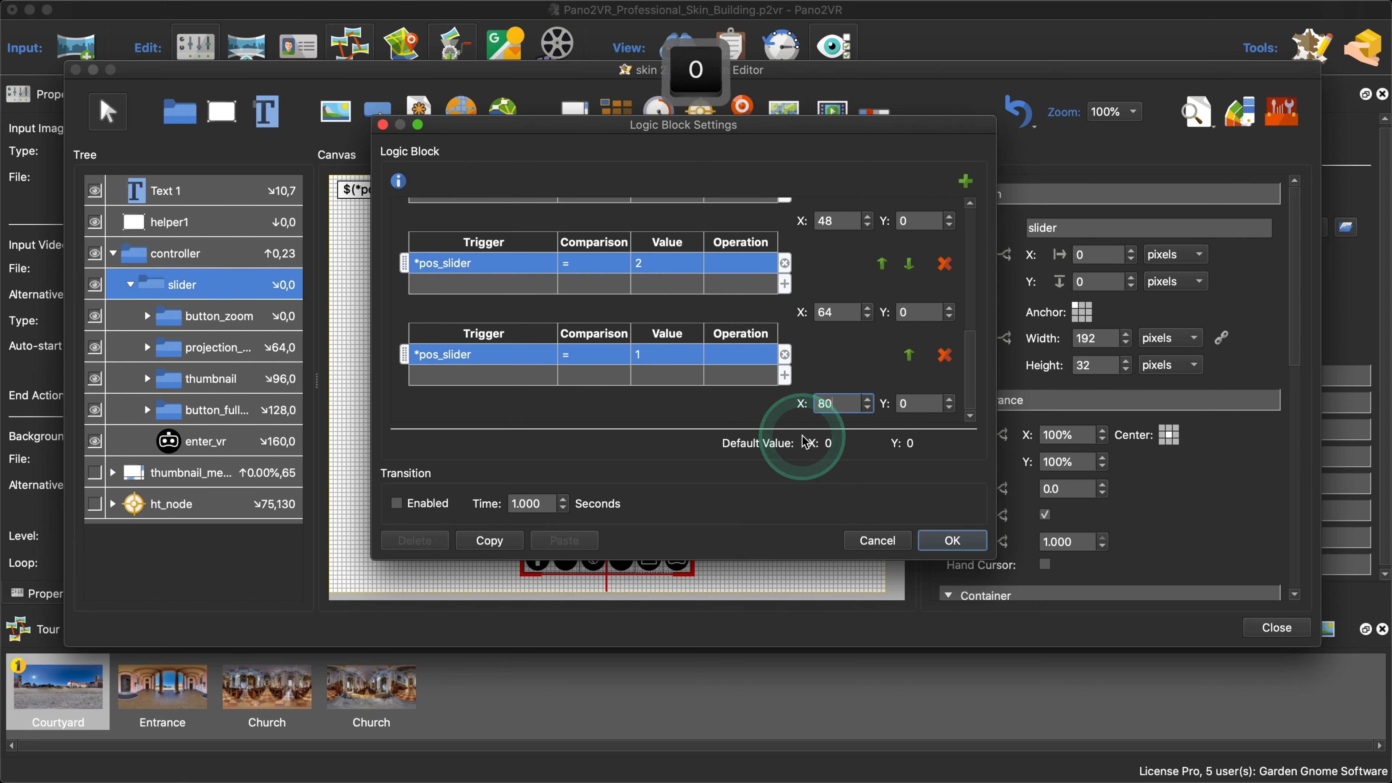
Step: Close the Skin Editor with the slider's logic blocks applied and the skin saved, and regenerate the output, overwriting pano.xml
drag(836, 127, 1016, 84)
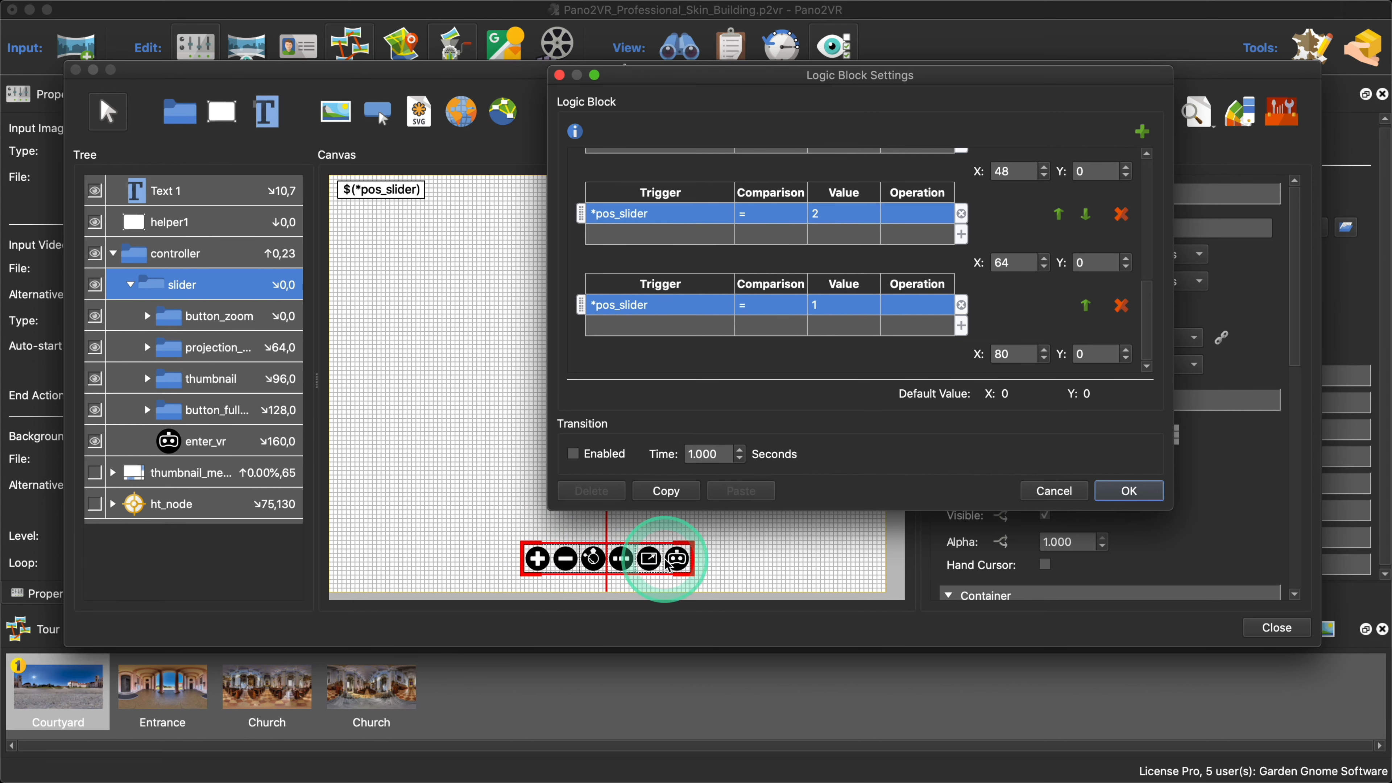
click(1128, 490)
click(1278, 627)
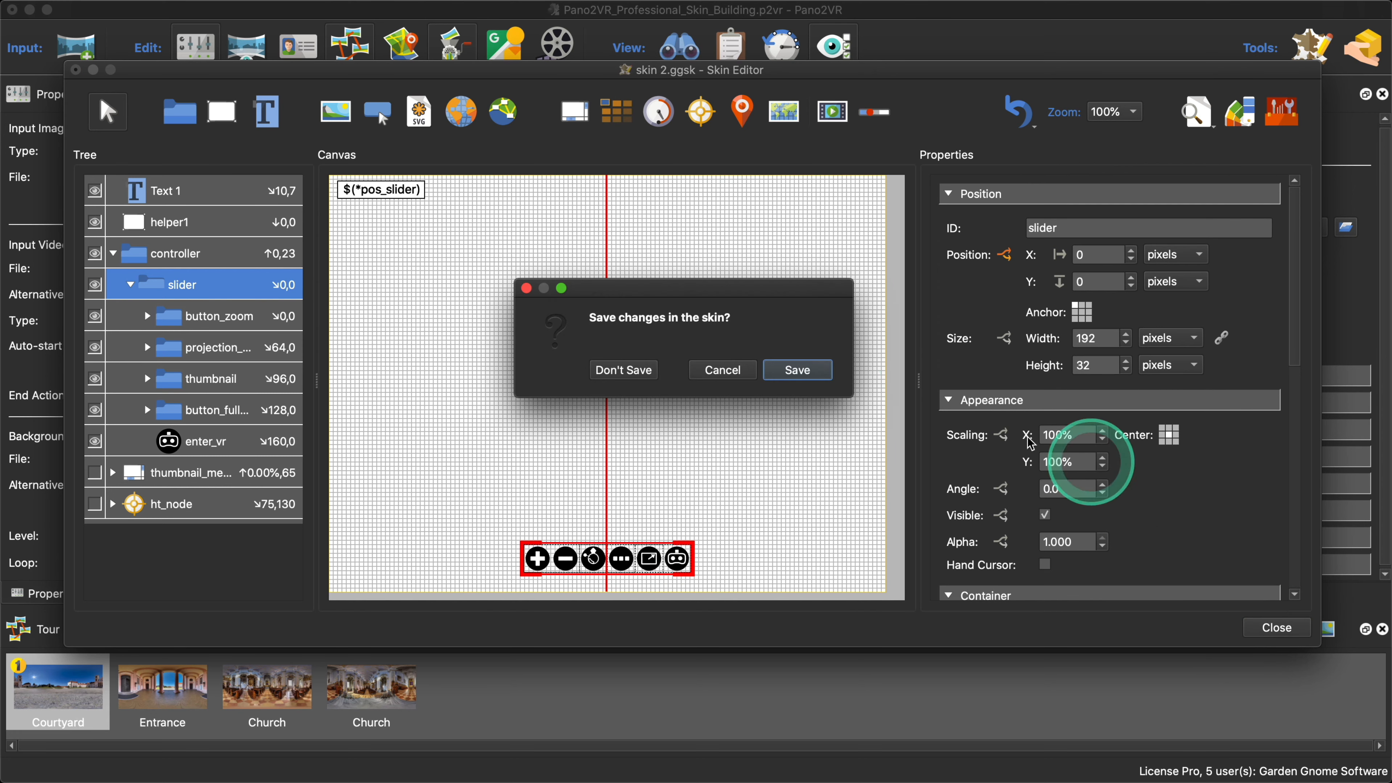
click(796, 367)
click(1025, 319)
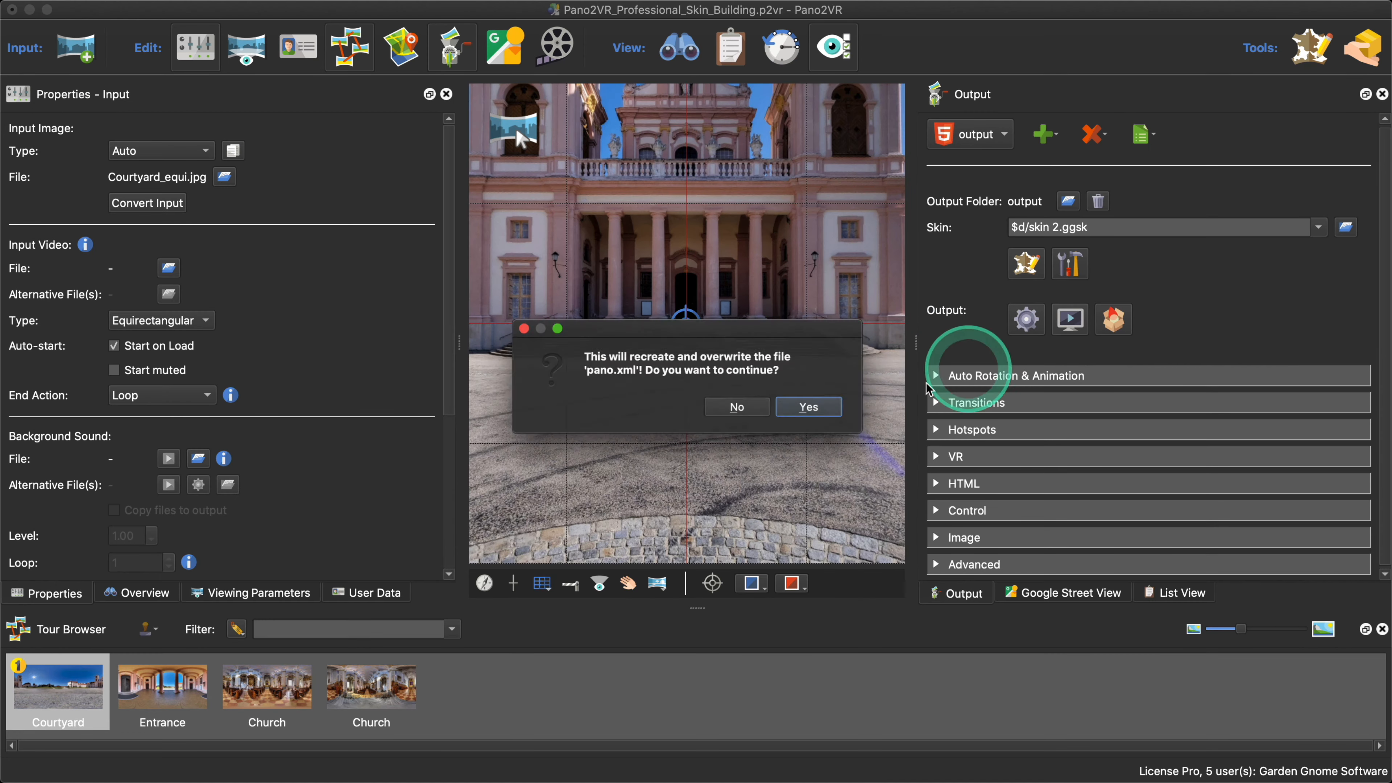
click(811, 405)
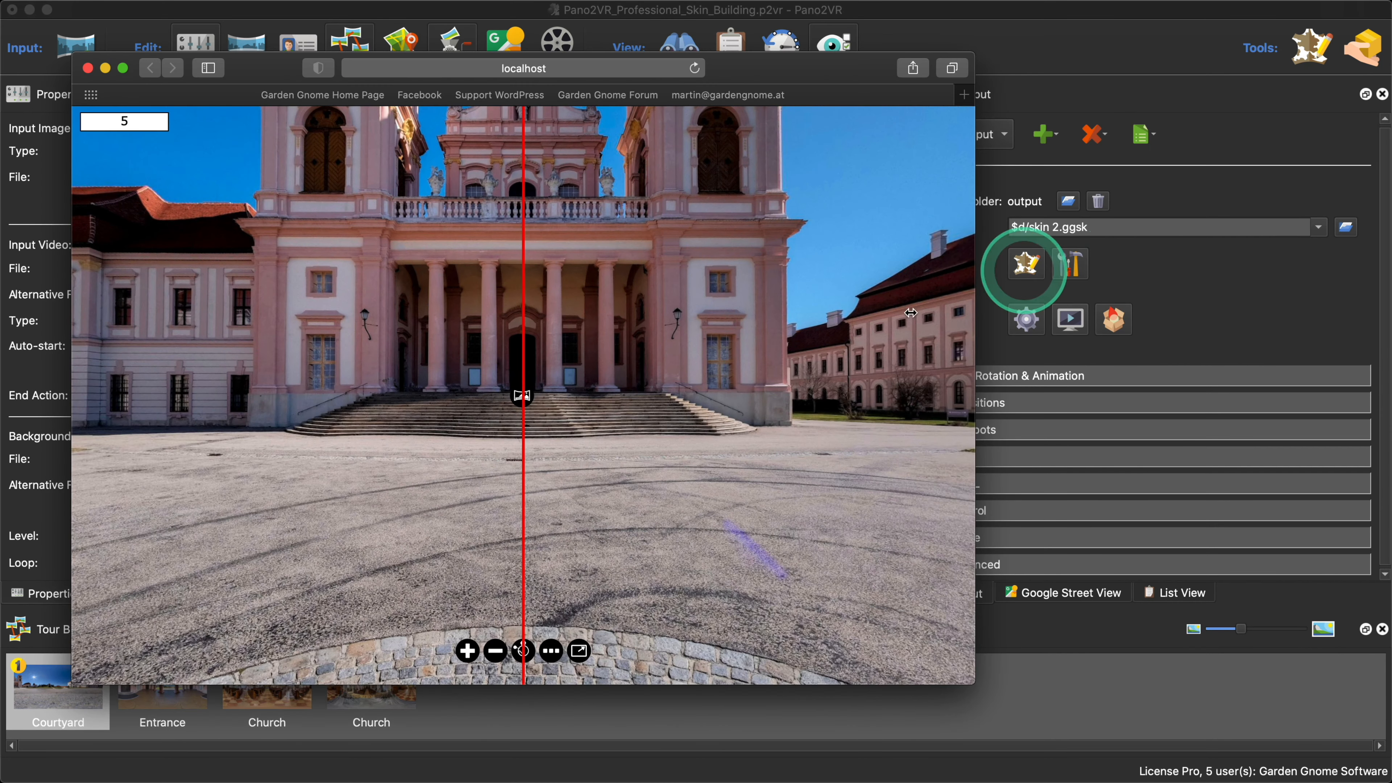
Step: Turn on the VR Button parameter in the skin configuration and regenerate the output for a browser preview
click(1072, 266)
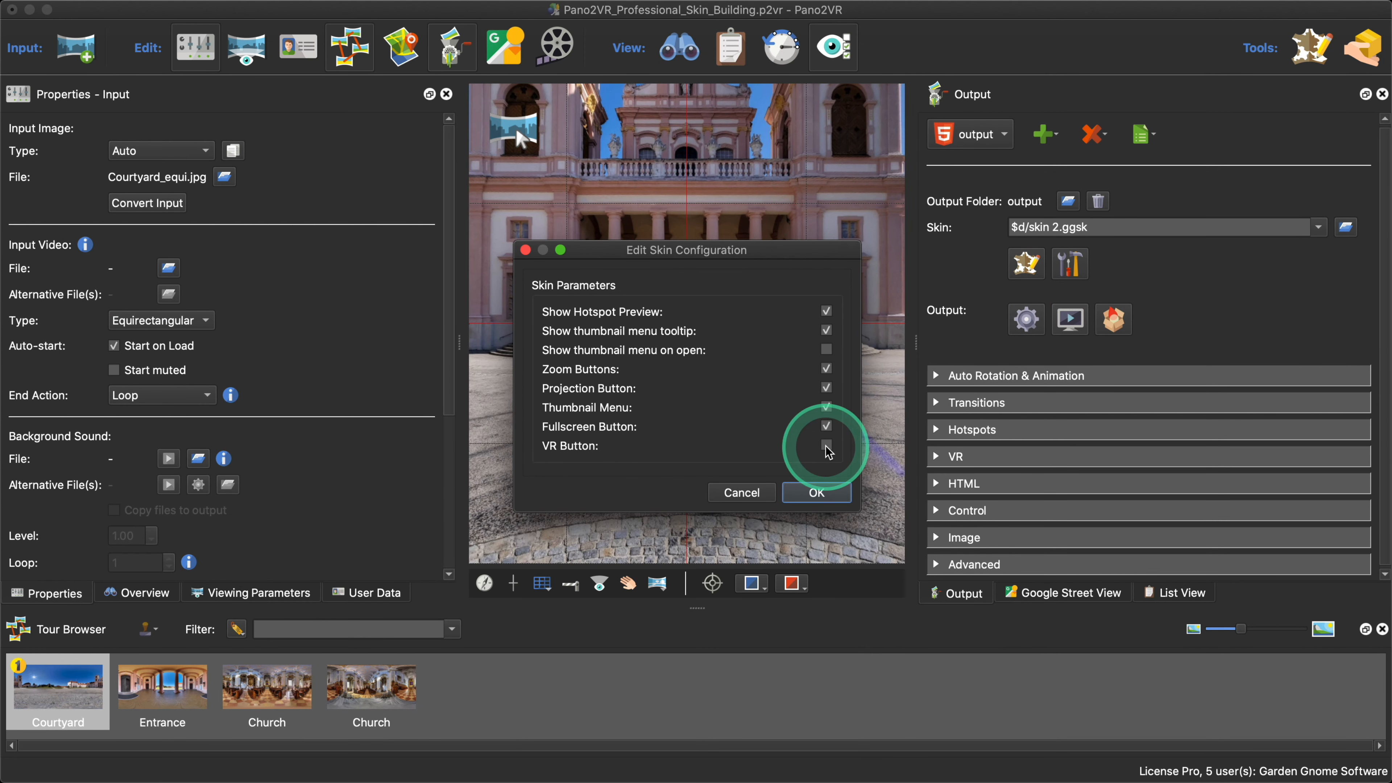
click(817, 493)
click(1026, 318)
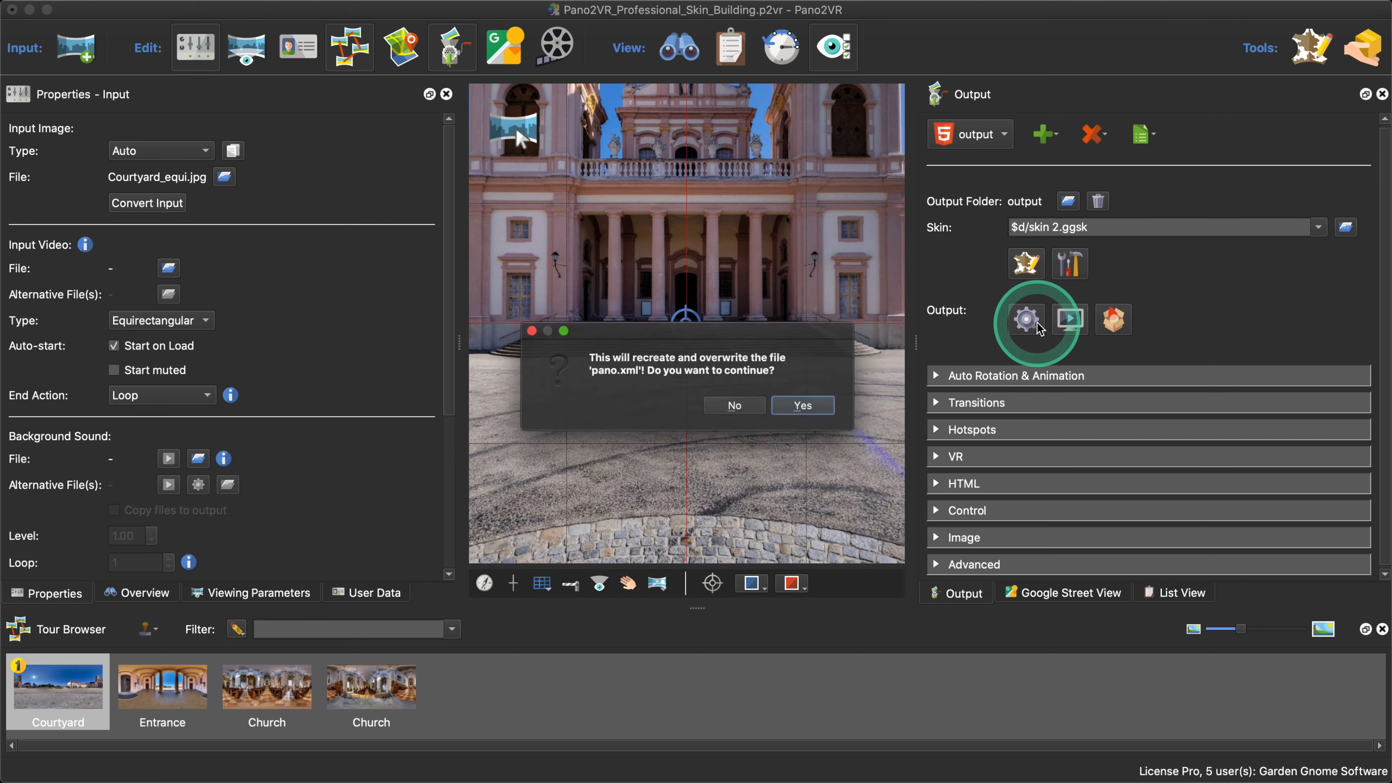
click(815, 407)
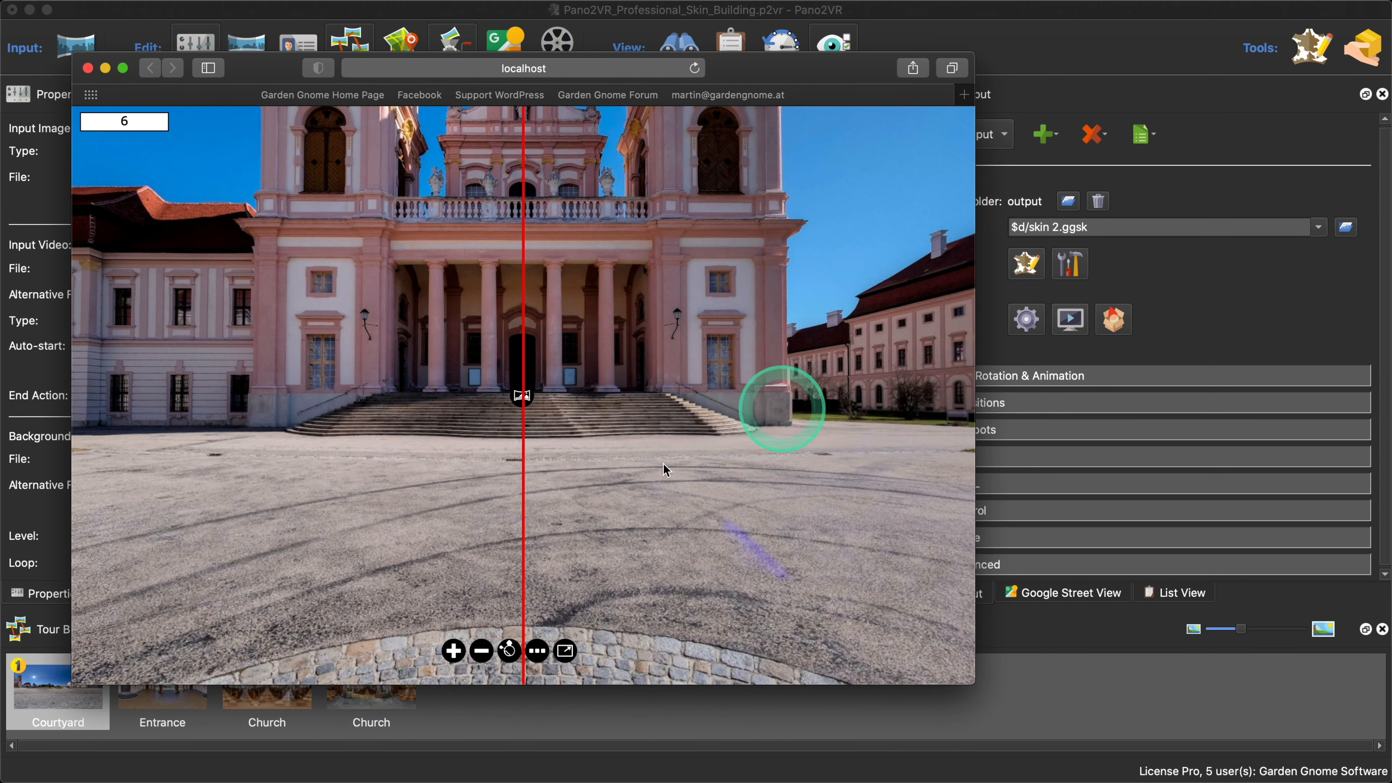
Step: Switch the Safari preview's user agent to Safari — iOS 13.1.3 — iPhone to check the controller with its VR button
mouse_move(305, 19)
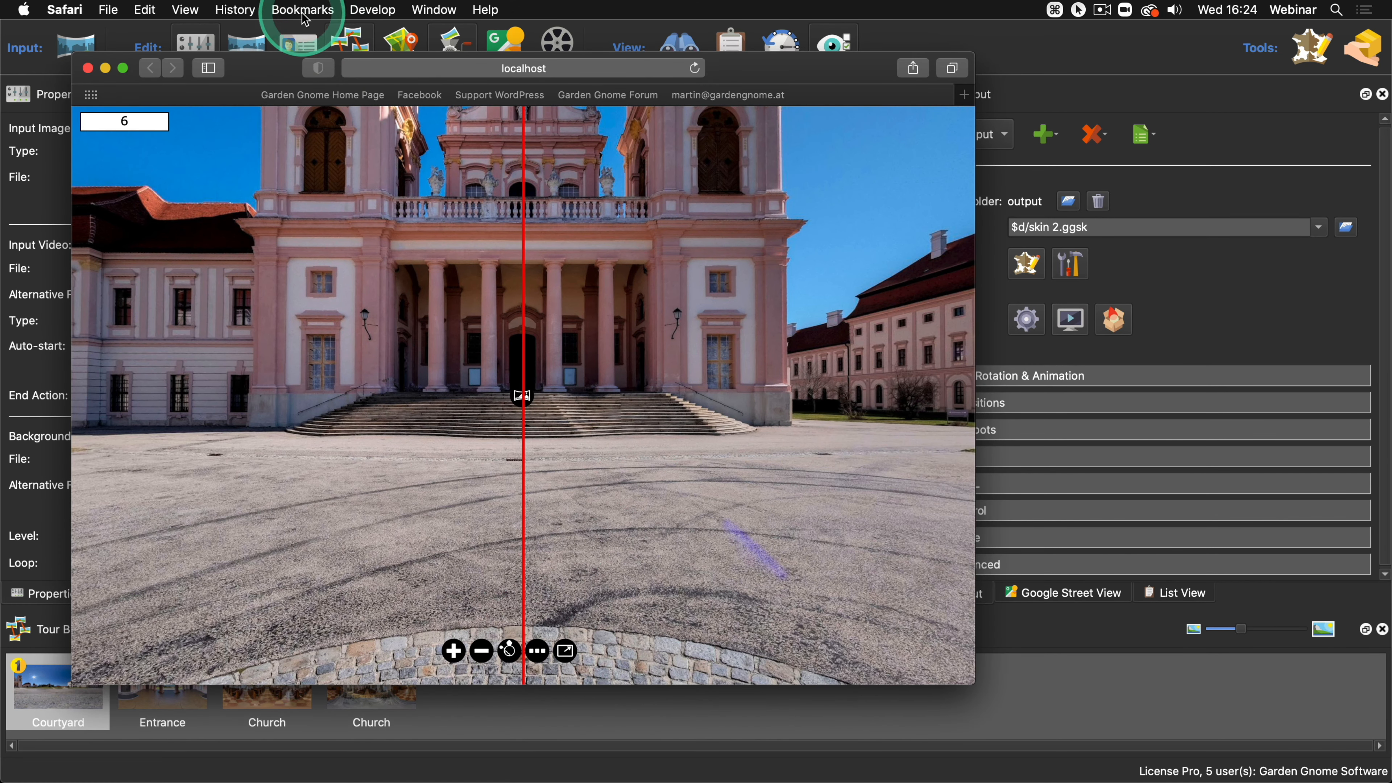
click(386, 10)
click(609, 43)
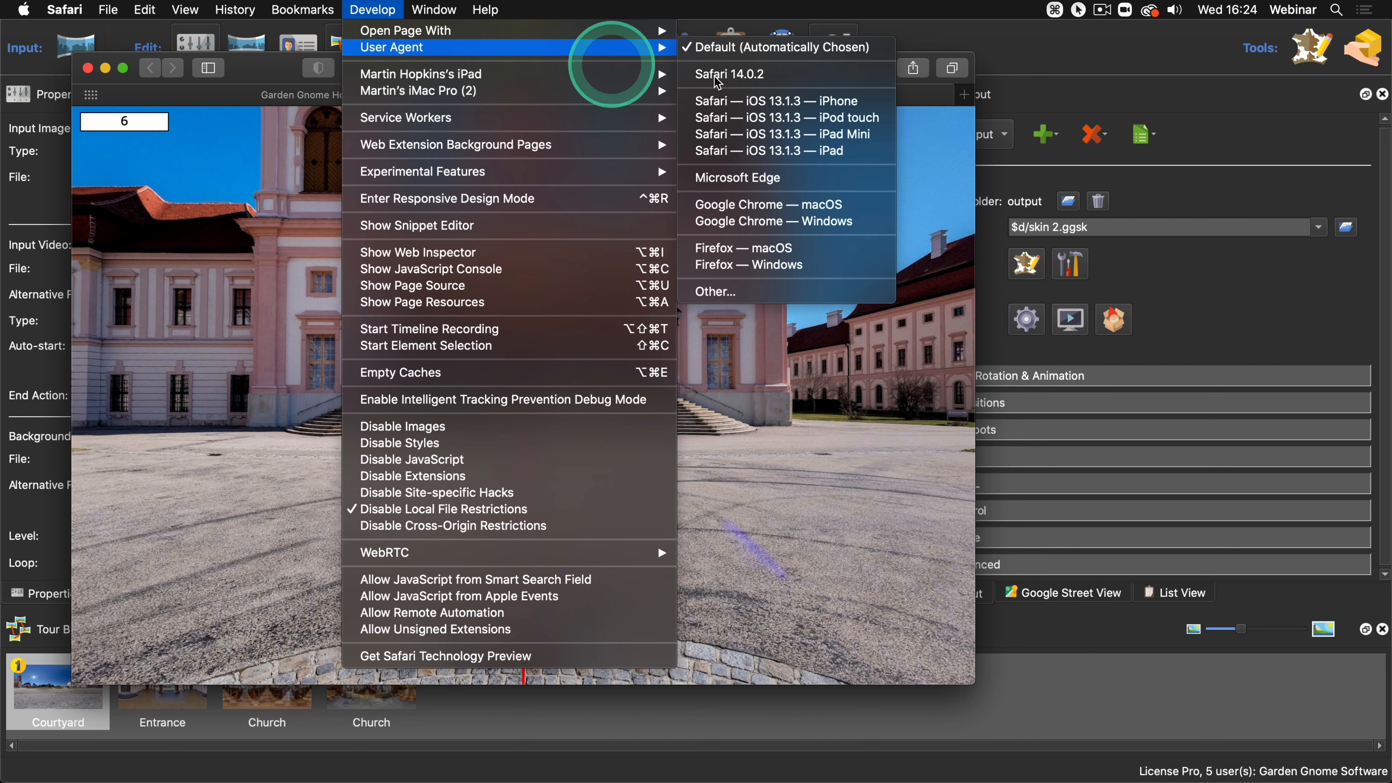
click(768, 98)
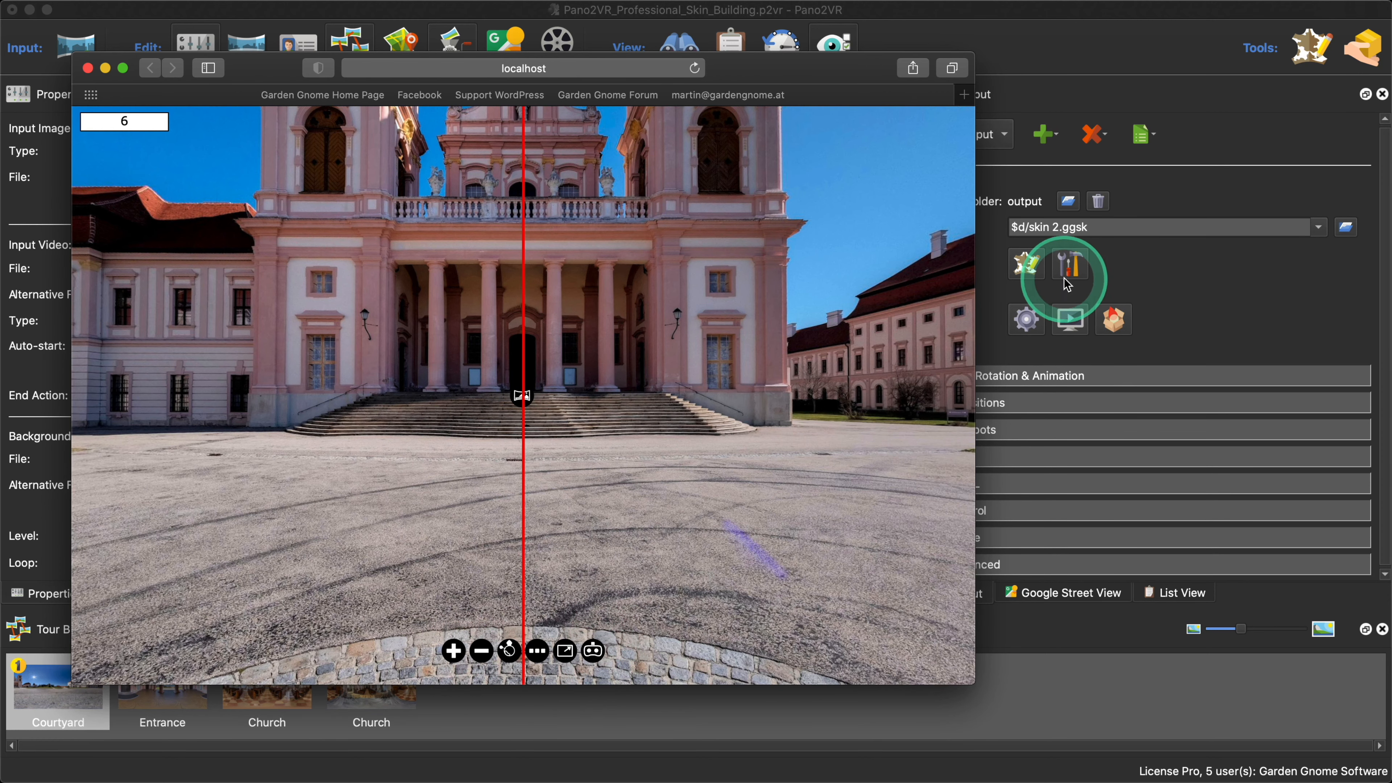
Step: Turn off the VR Button parameter in the skin configuration and regenerate the output, overwriting pano.xml, to preview the controller
click(1069, 263)
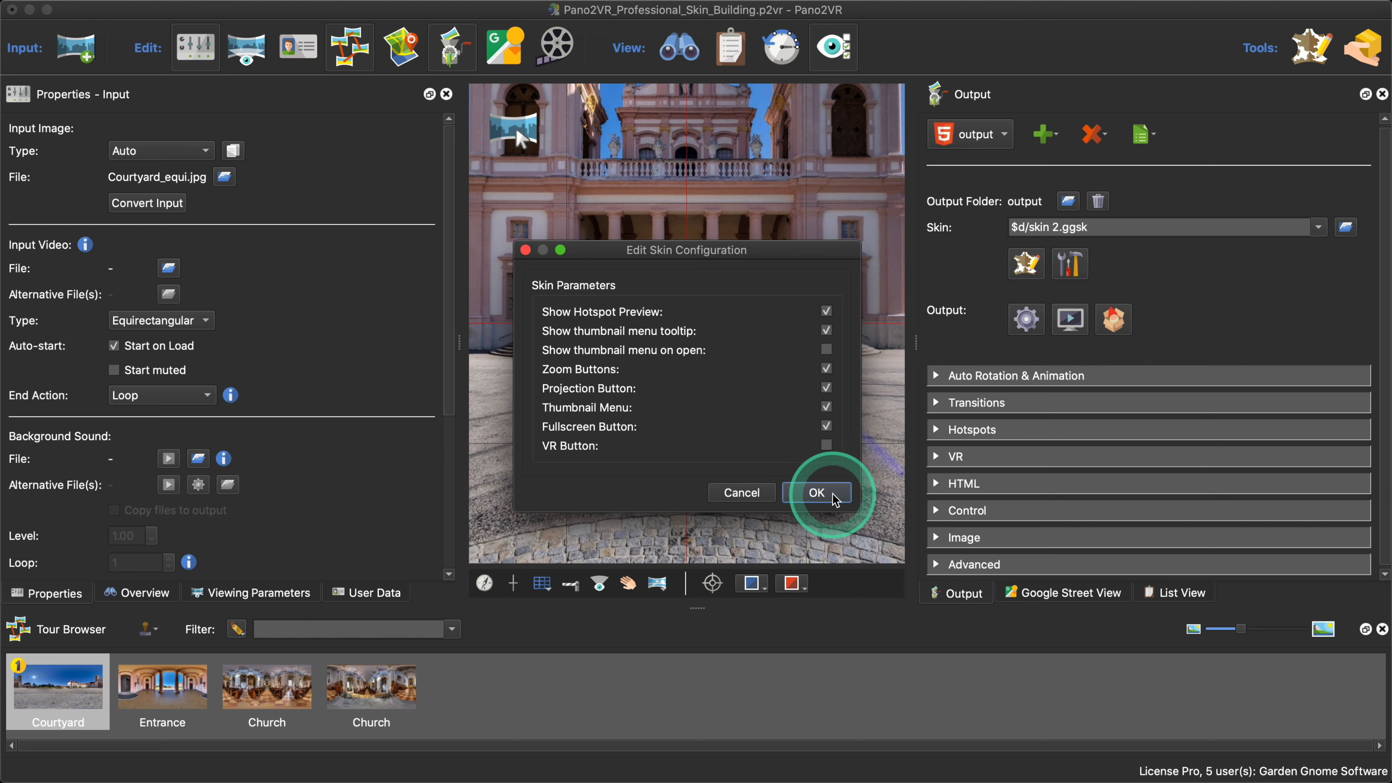
click(822, 491)
click(1023, 321)
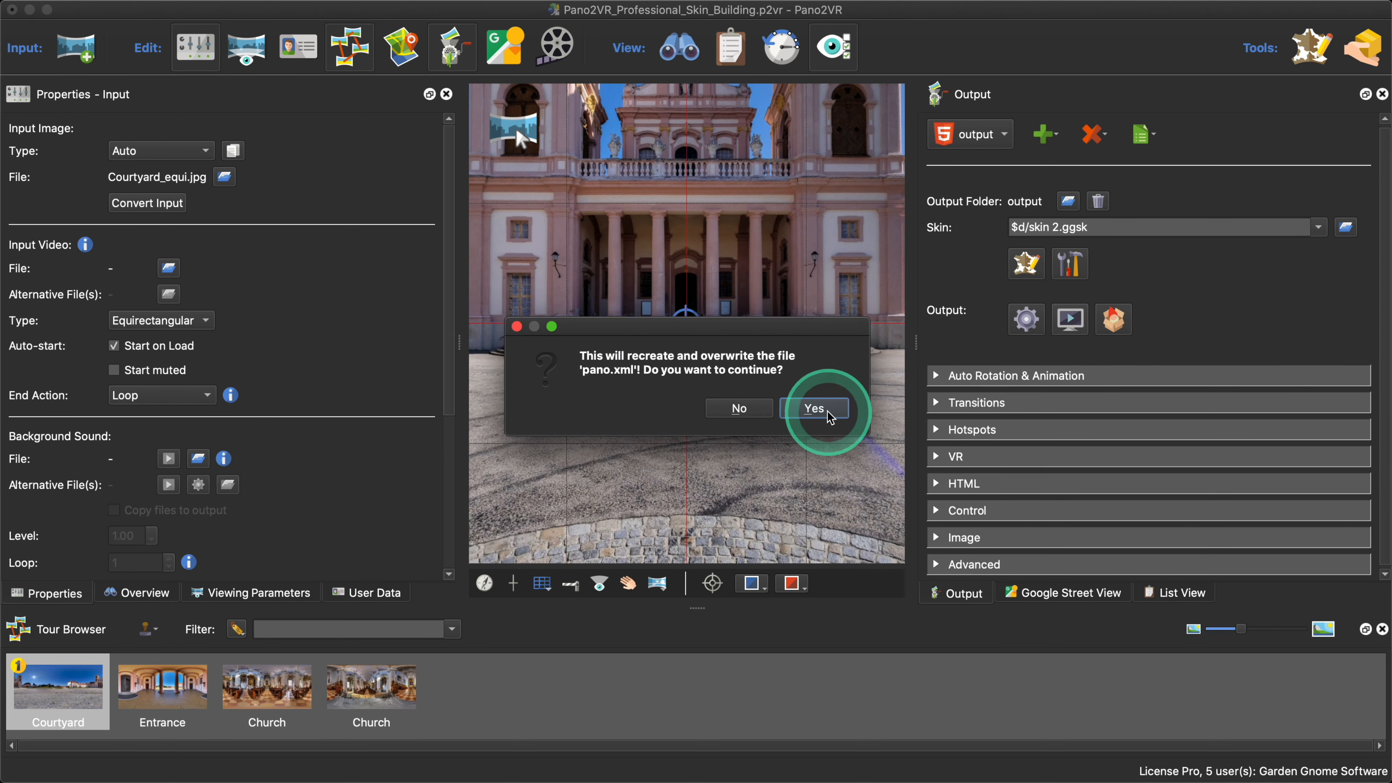
click(814, 407)
click(551, 654)
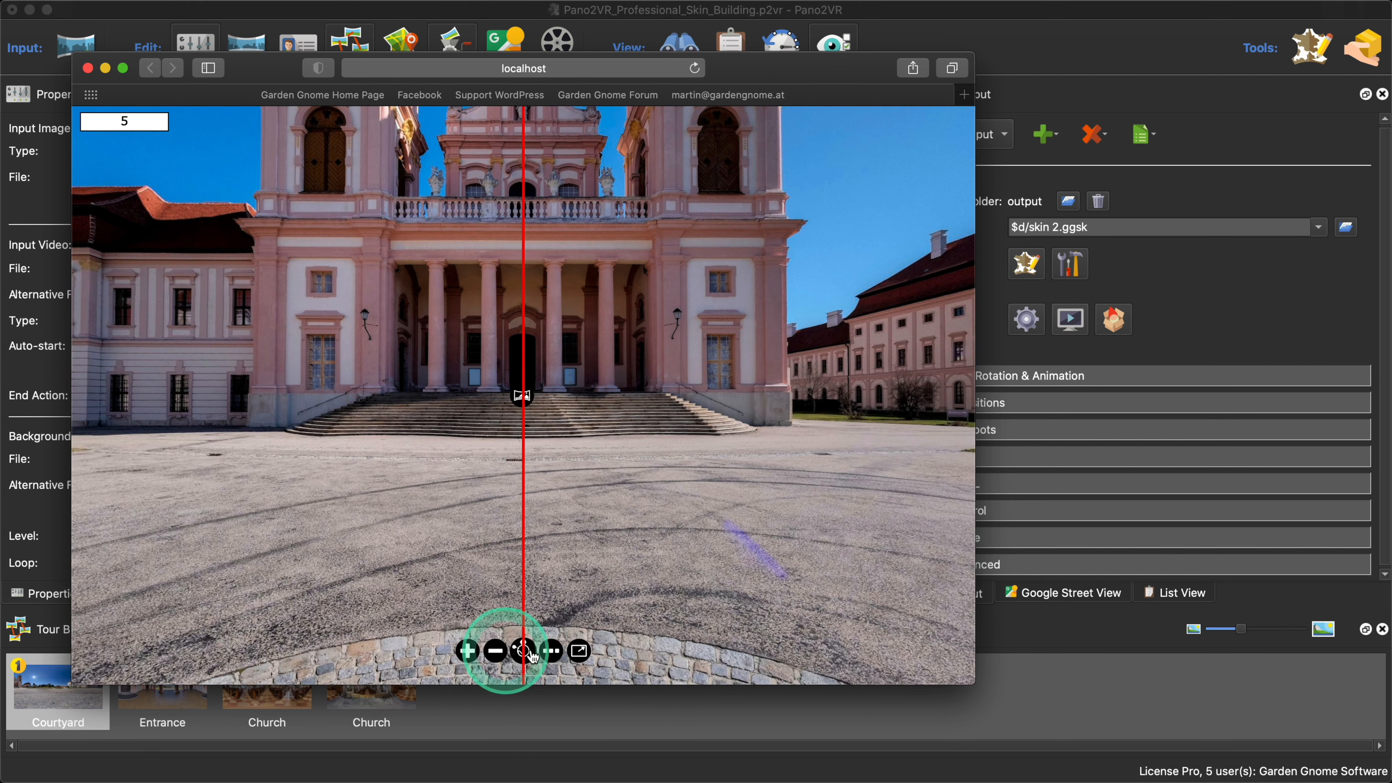
Step: Turn off the Fullscreen Button skin parameter and regenerate the output over pano.xml for another browser preview
click(1078, 269)
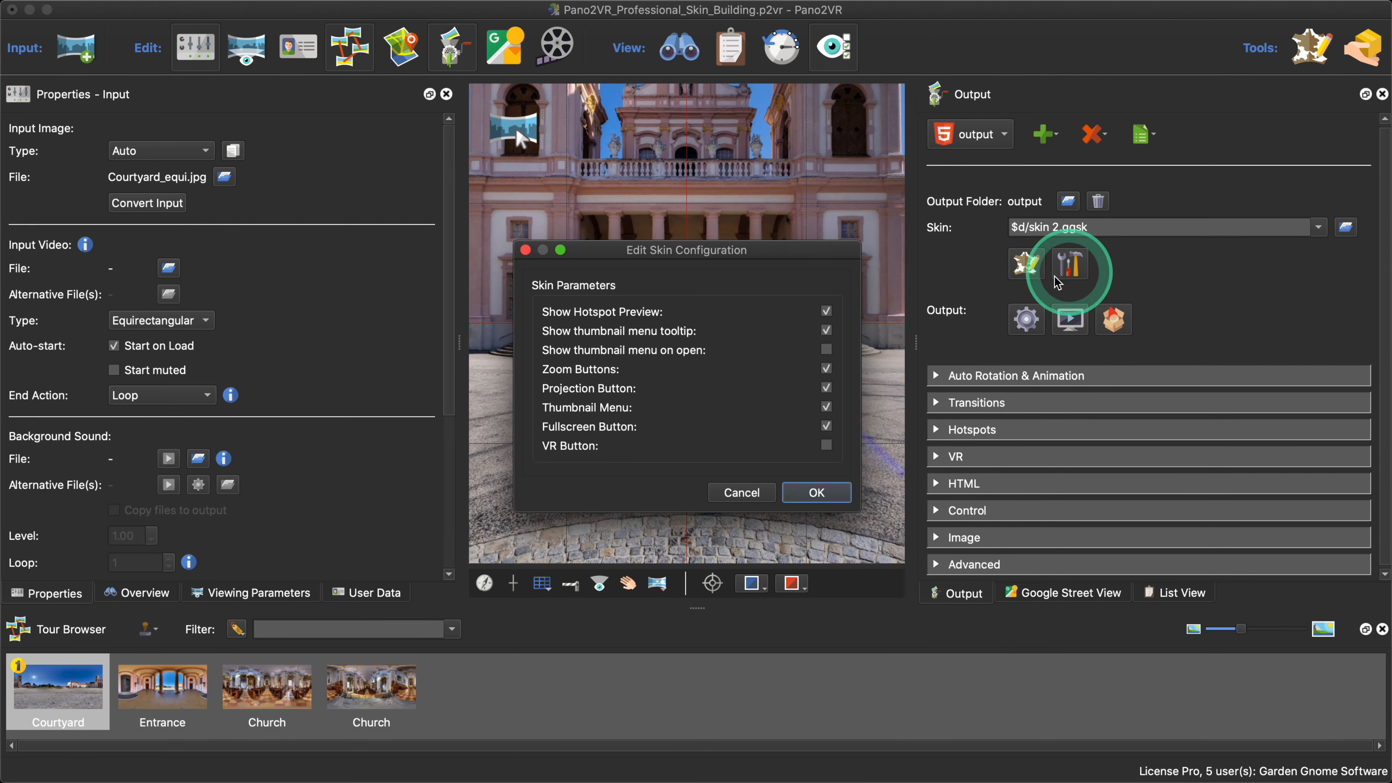
click(817, 492)
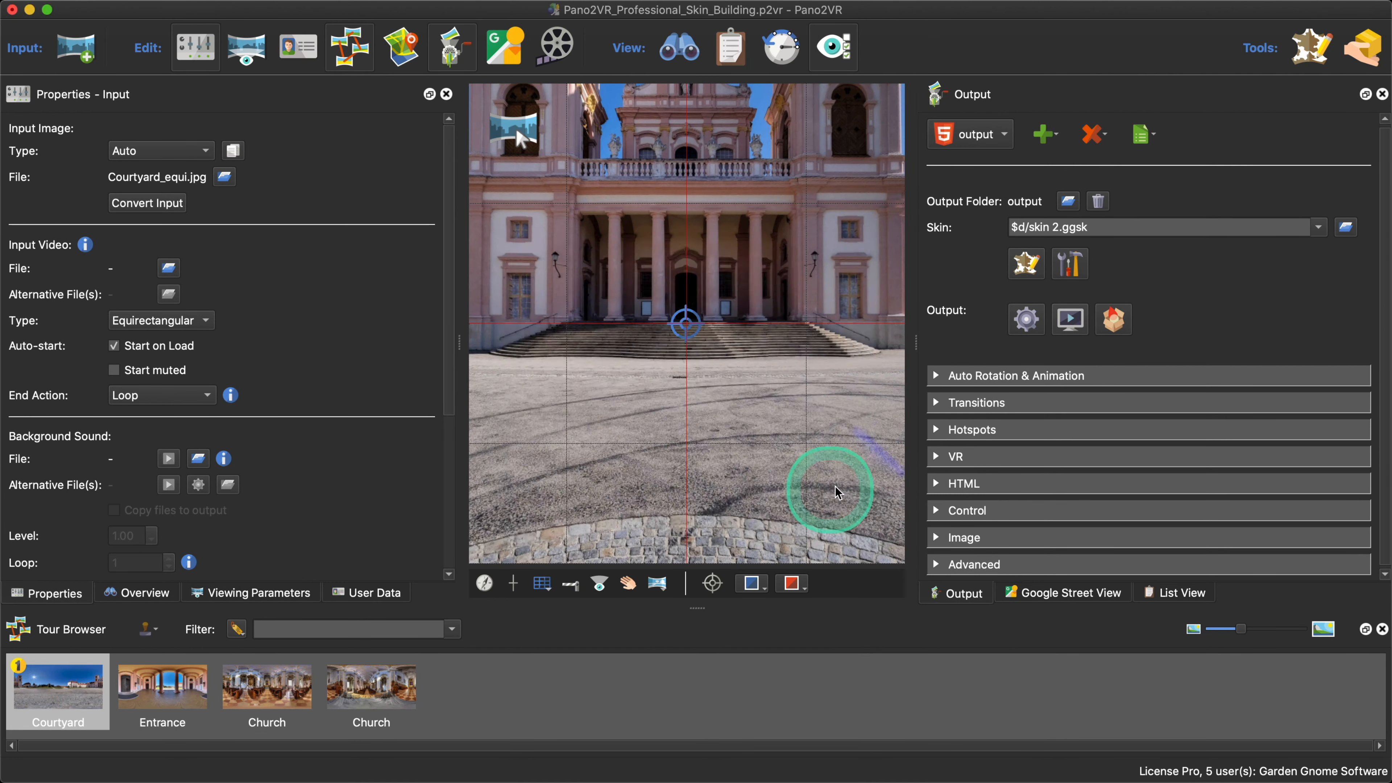
click(1028, 320)
click(834, 407)
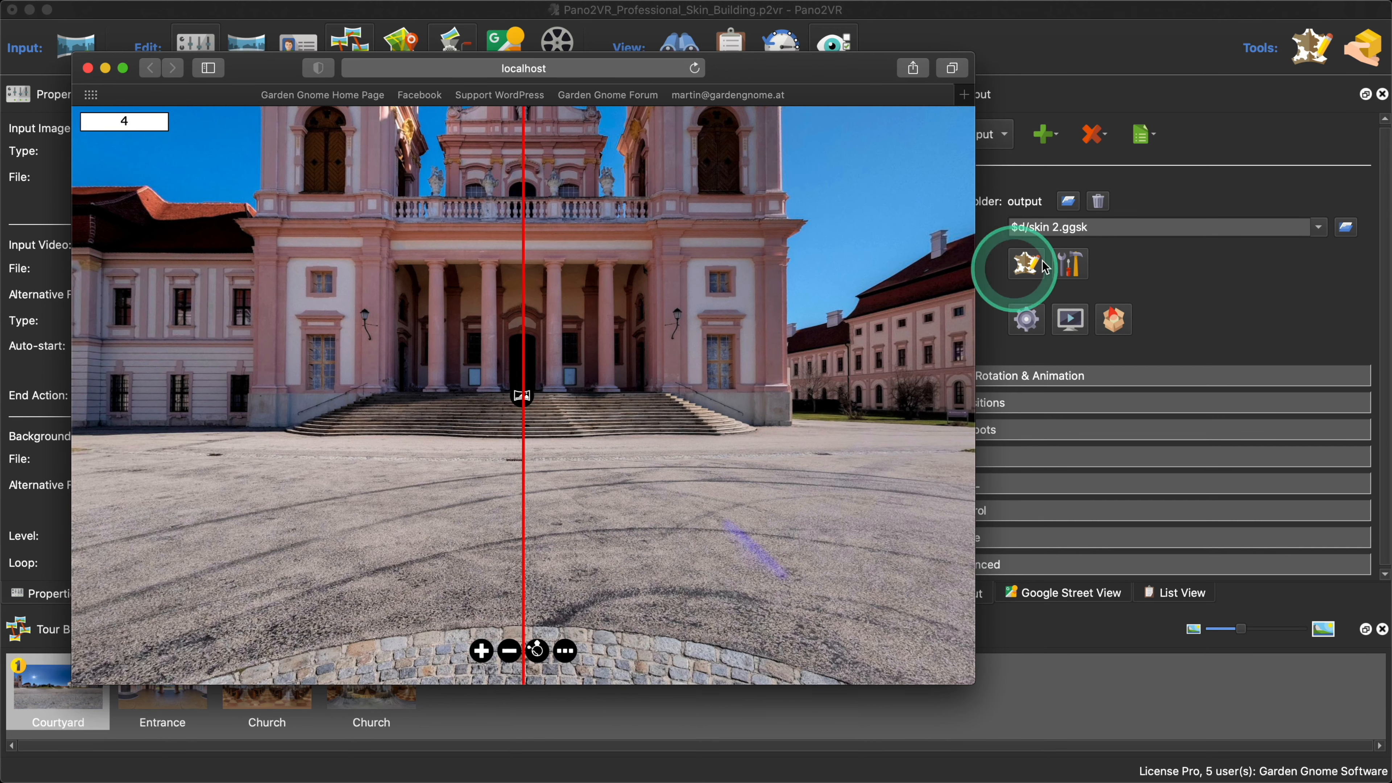
Step: Disable Thumbnail Menu and enable Fullscreen Button in the skin configuration, and regenerate the output, overwriting pano.xml
click(1026, 263)
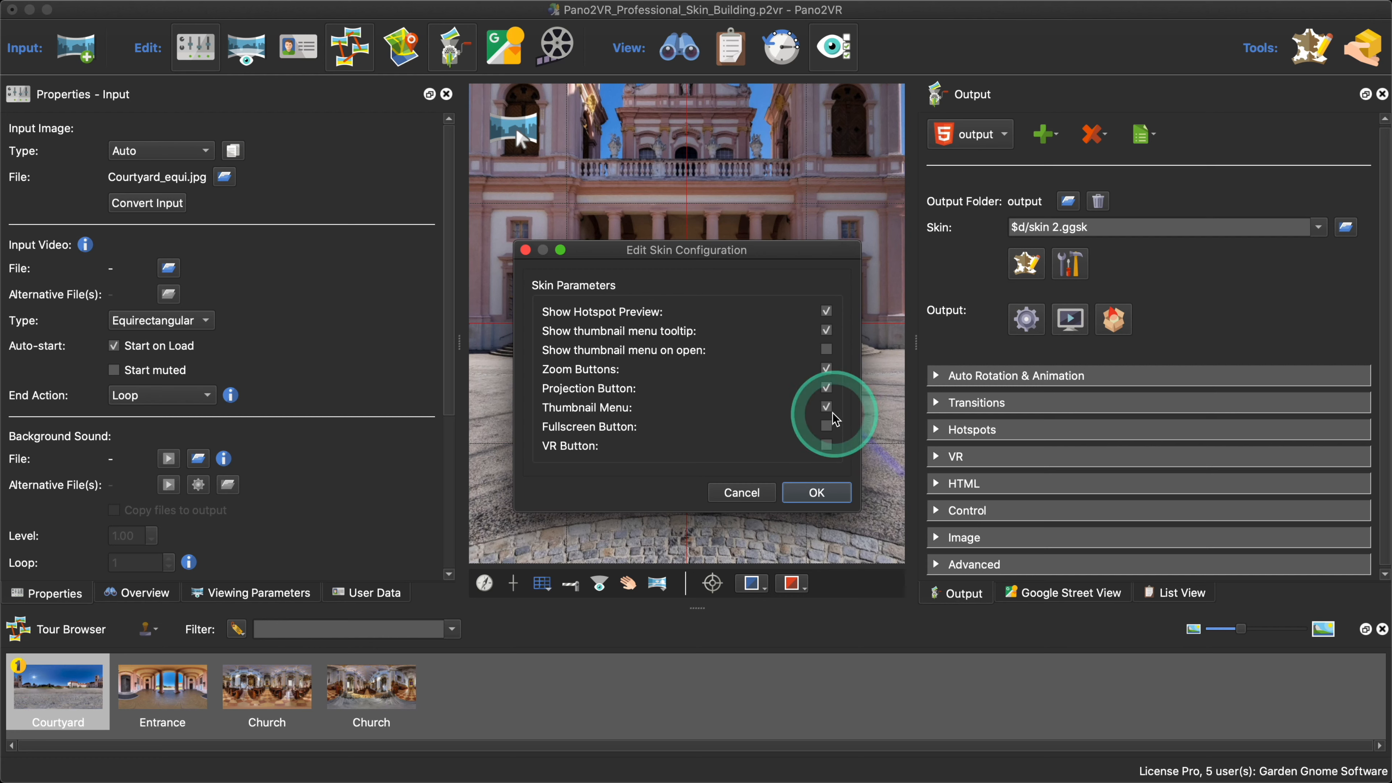
click(826, 408)
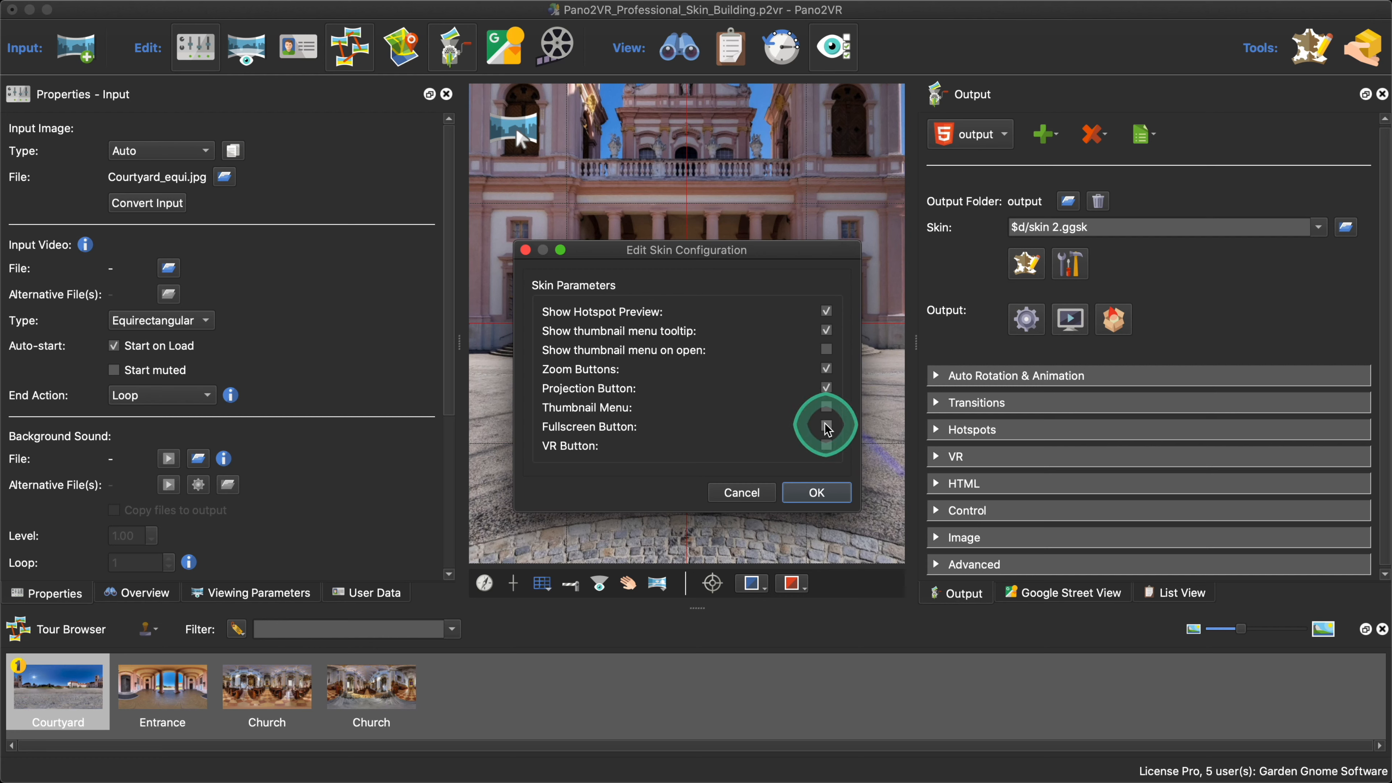
click(817, 492)
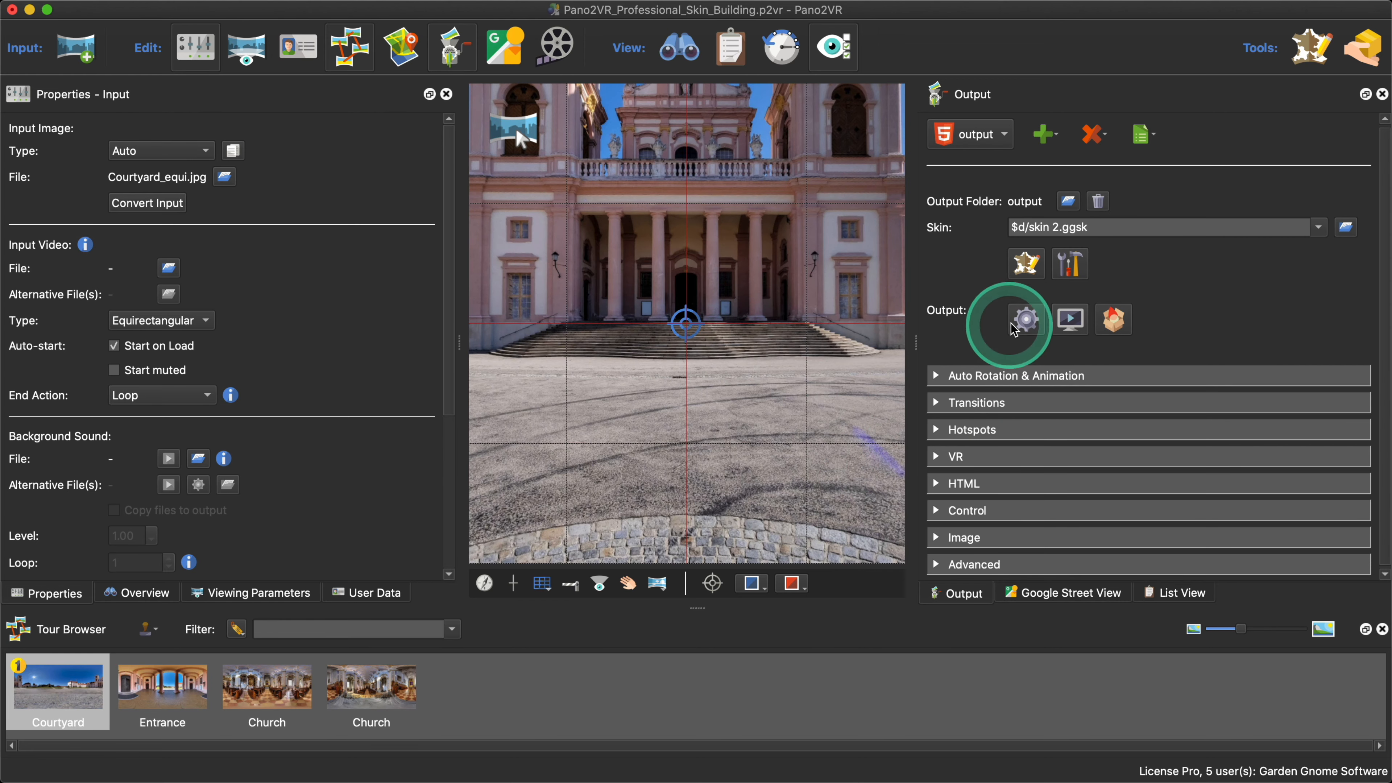
click(1027, 319)
click(814, 409)
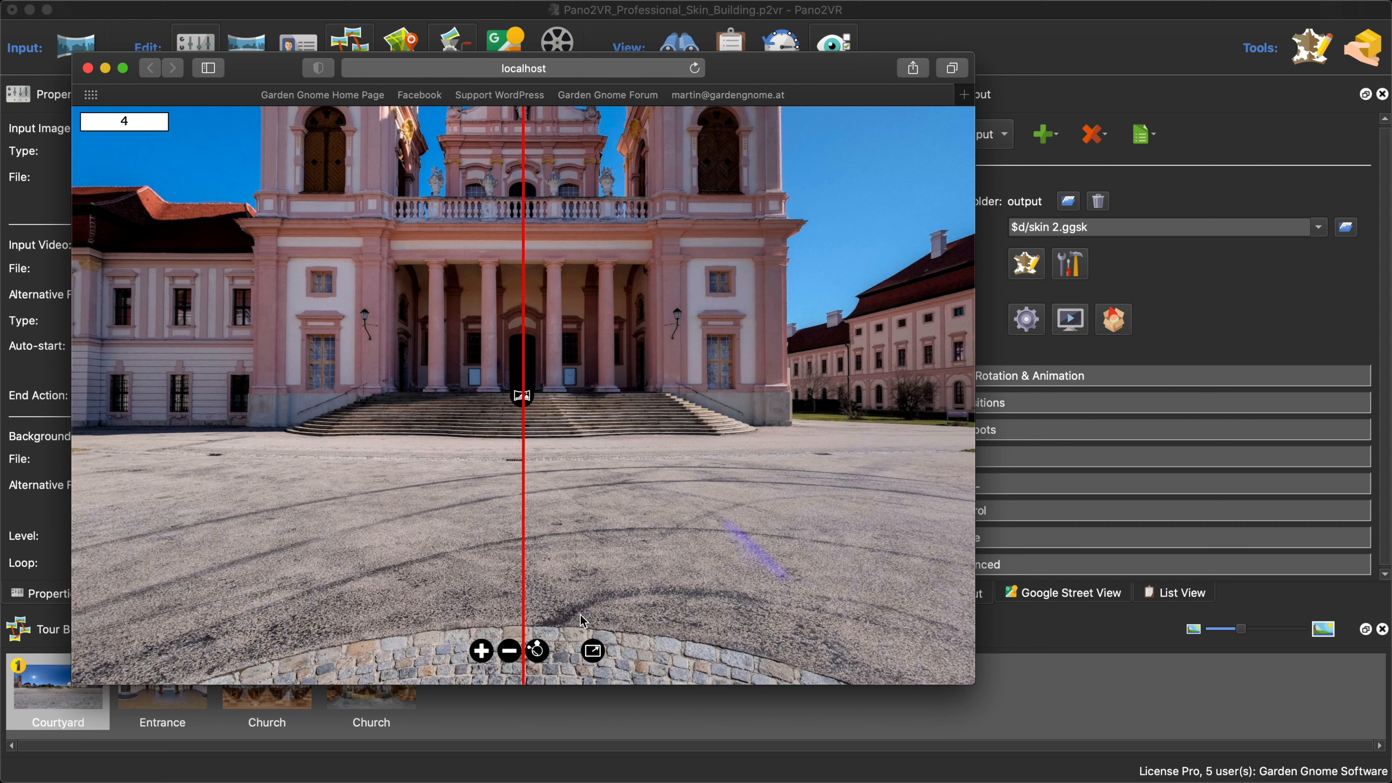
Step: Close the browser preview and reopen the generated output to check the controller again
click(618, 614)
click(88, 68)
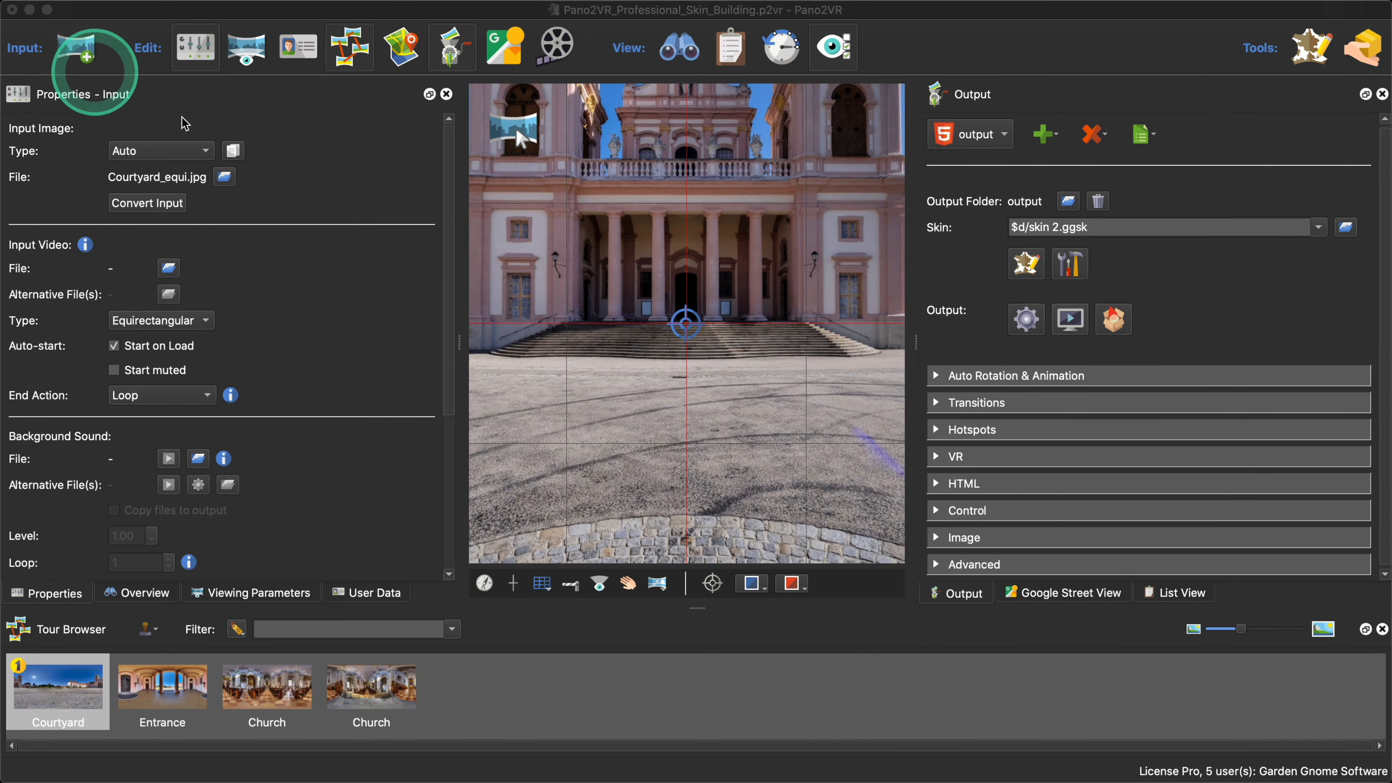
click(1071, 319)
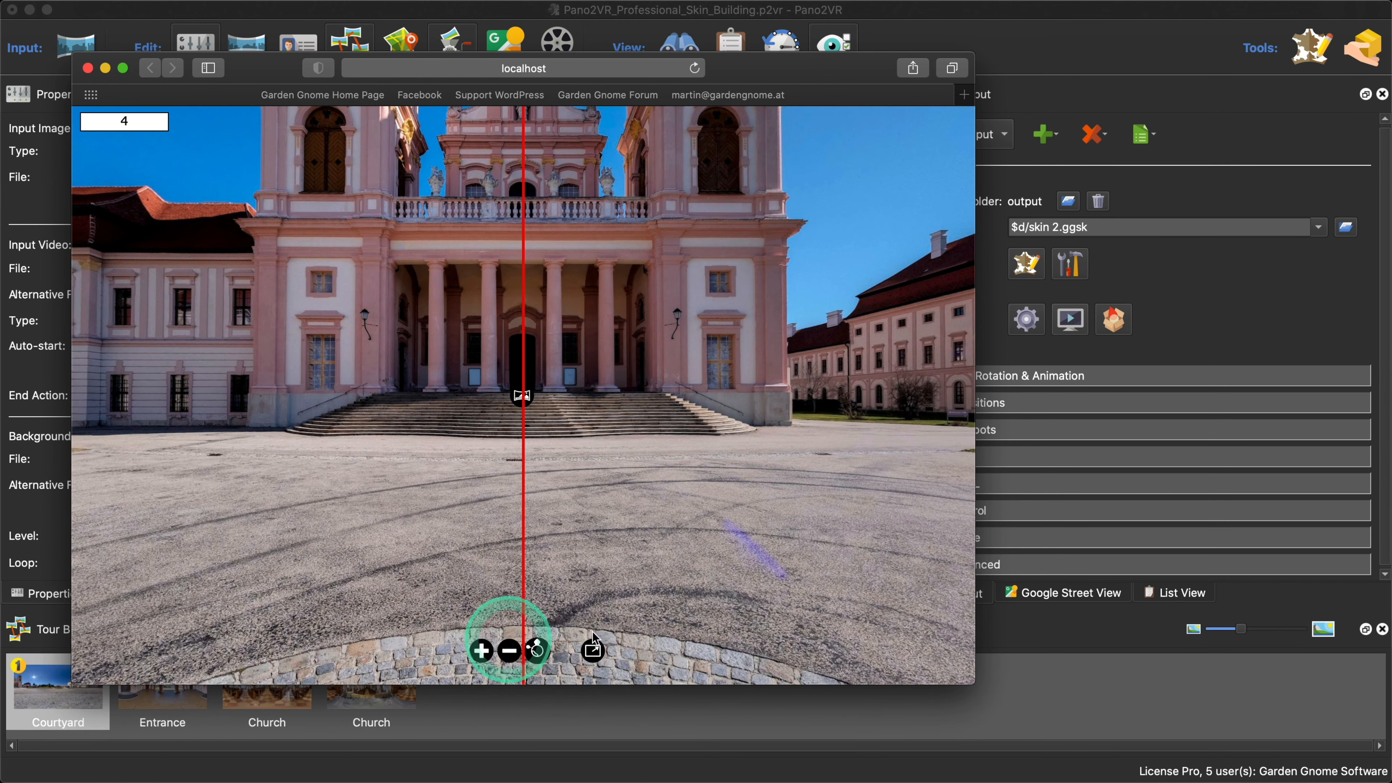
Step: Disable the Fullscreen Button parameter so only the zoom and projection buttons are enabled, and regenerate the output over pano.xml
click(1070, 264)
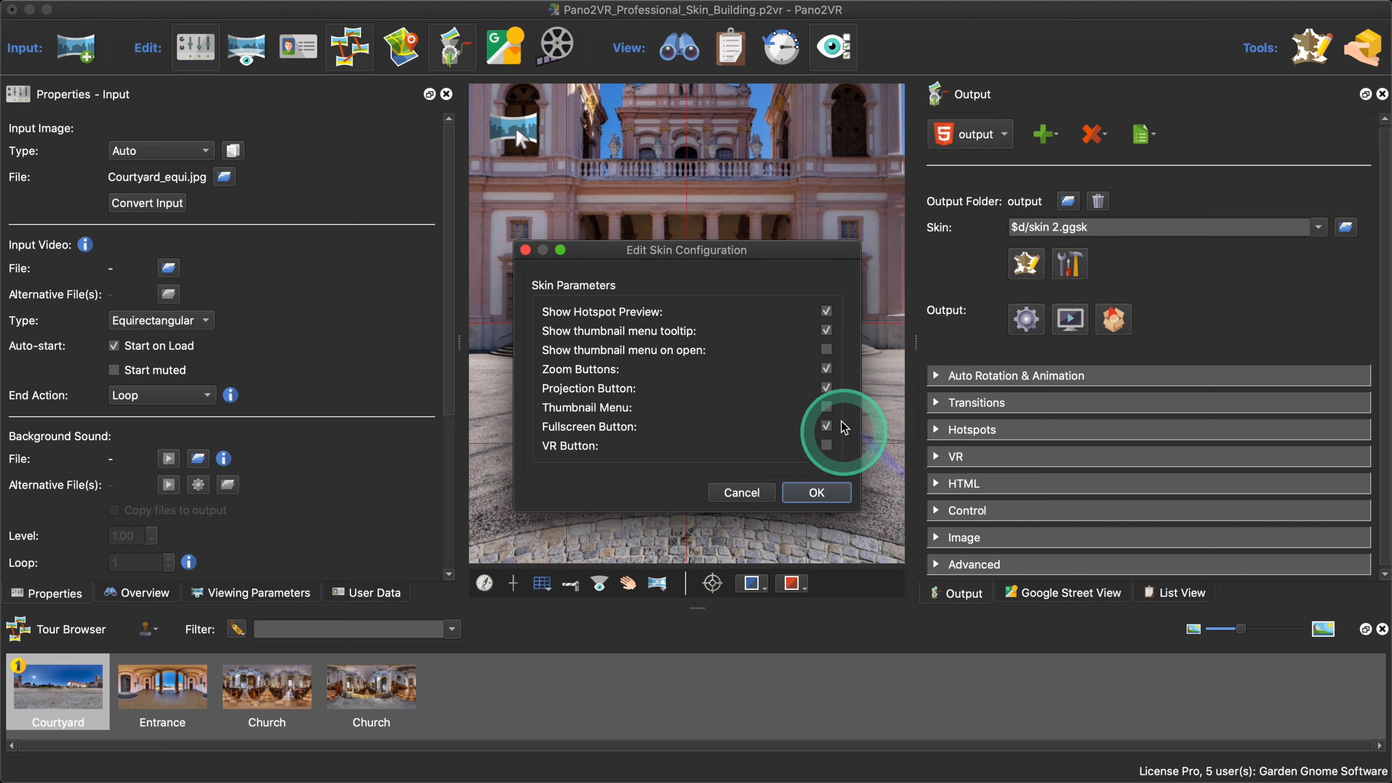
click(826, 407)
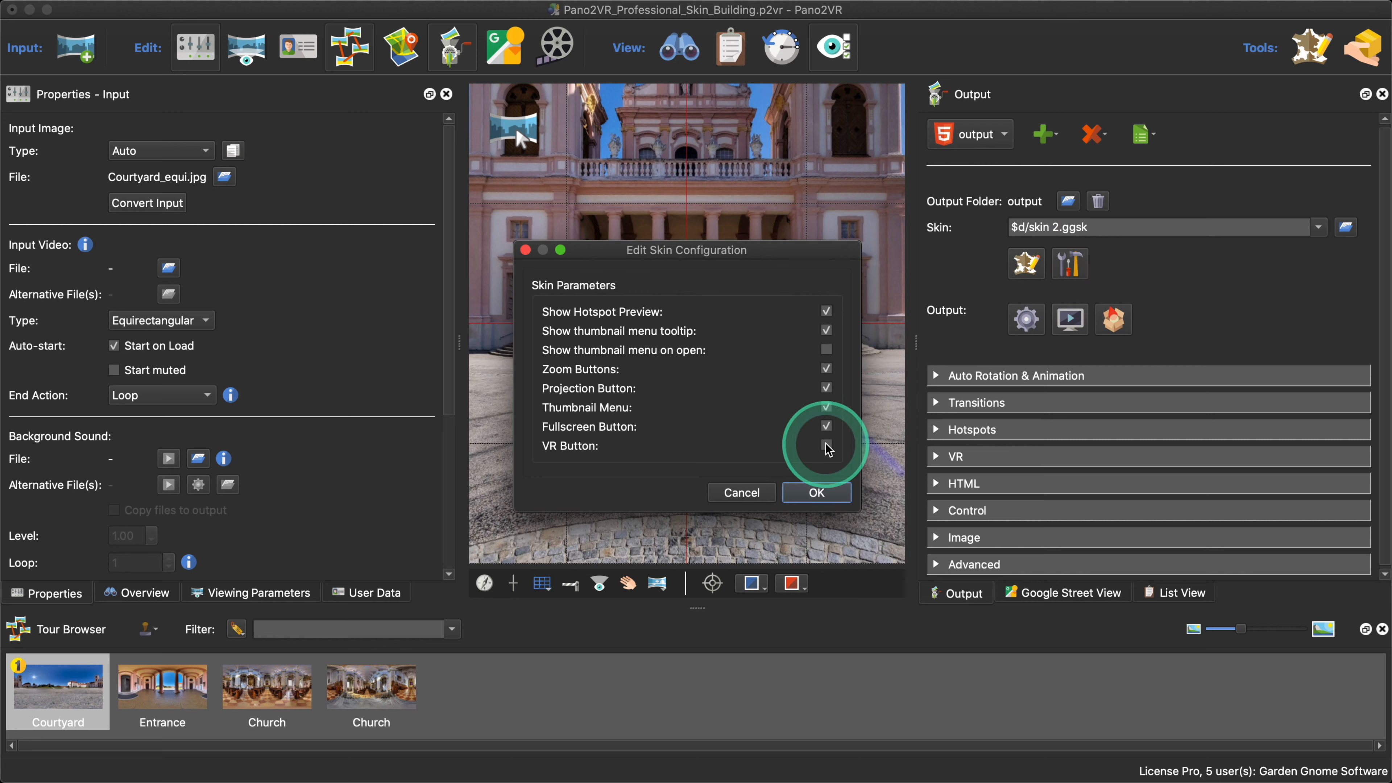
click(826, 427)
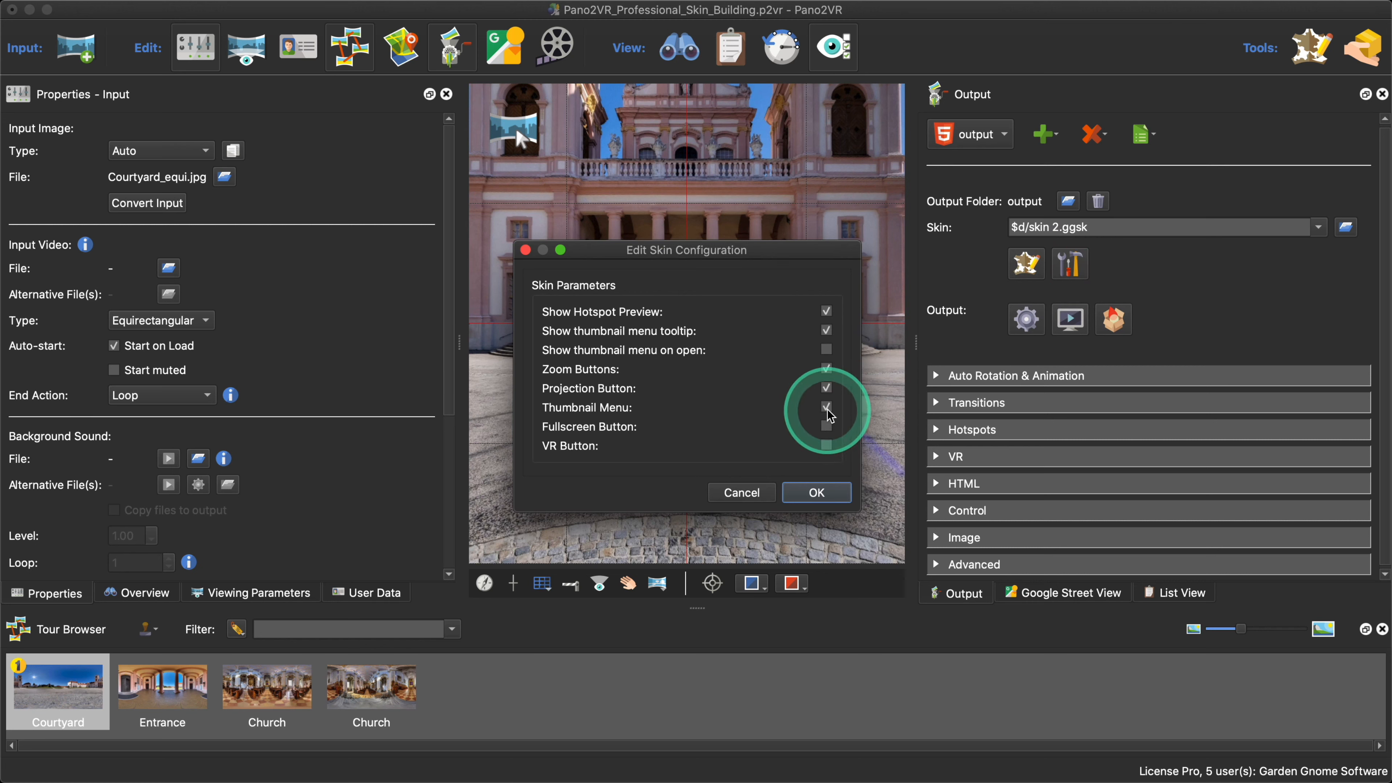
click(818, 491)
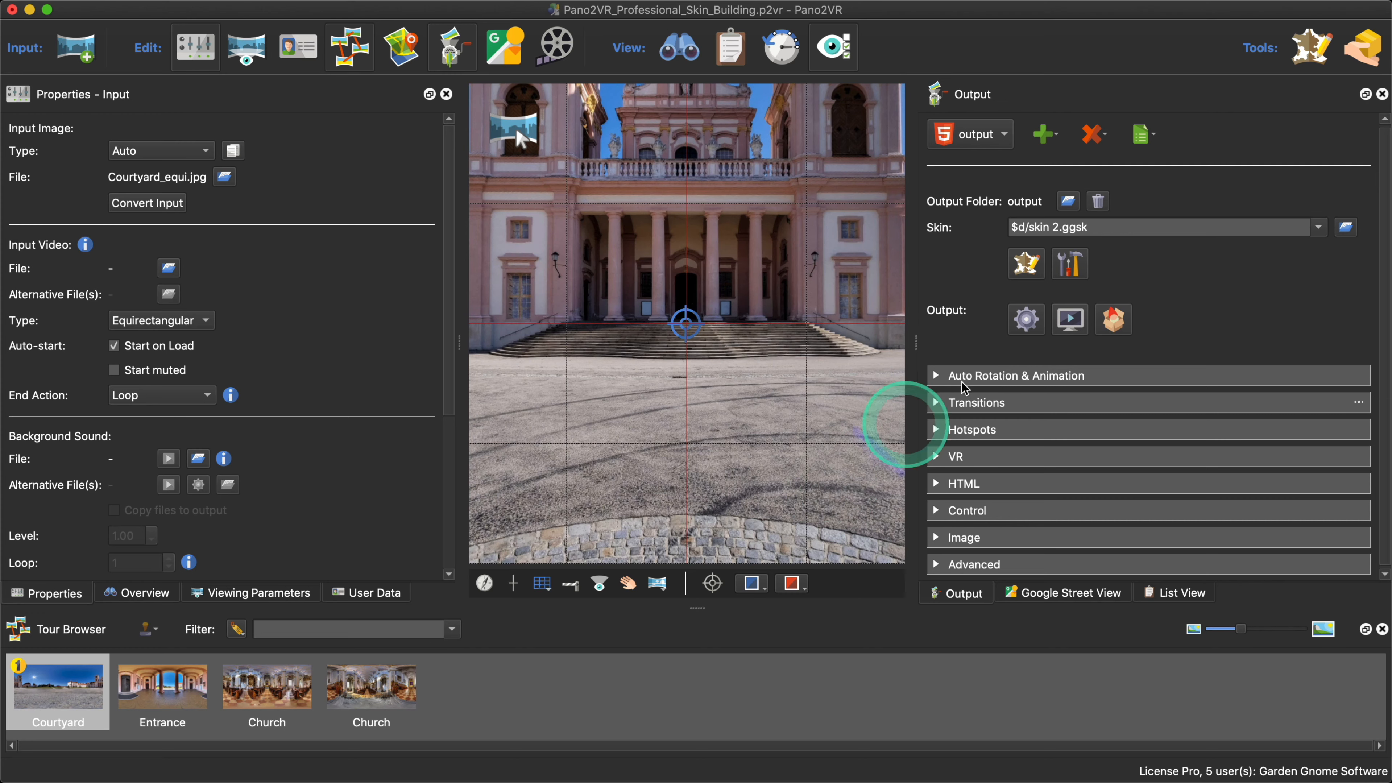
click(1024, 328)
click(819, 410)
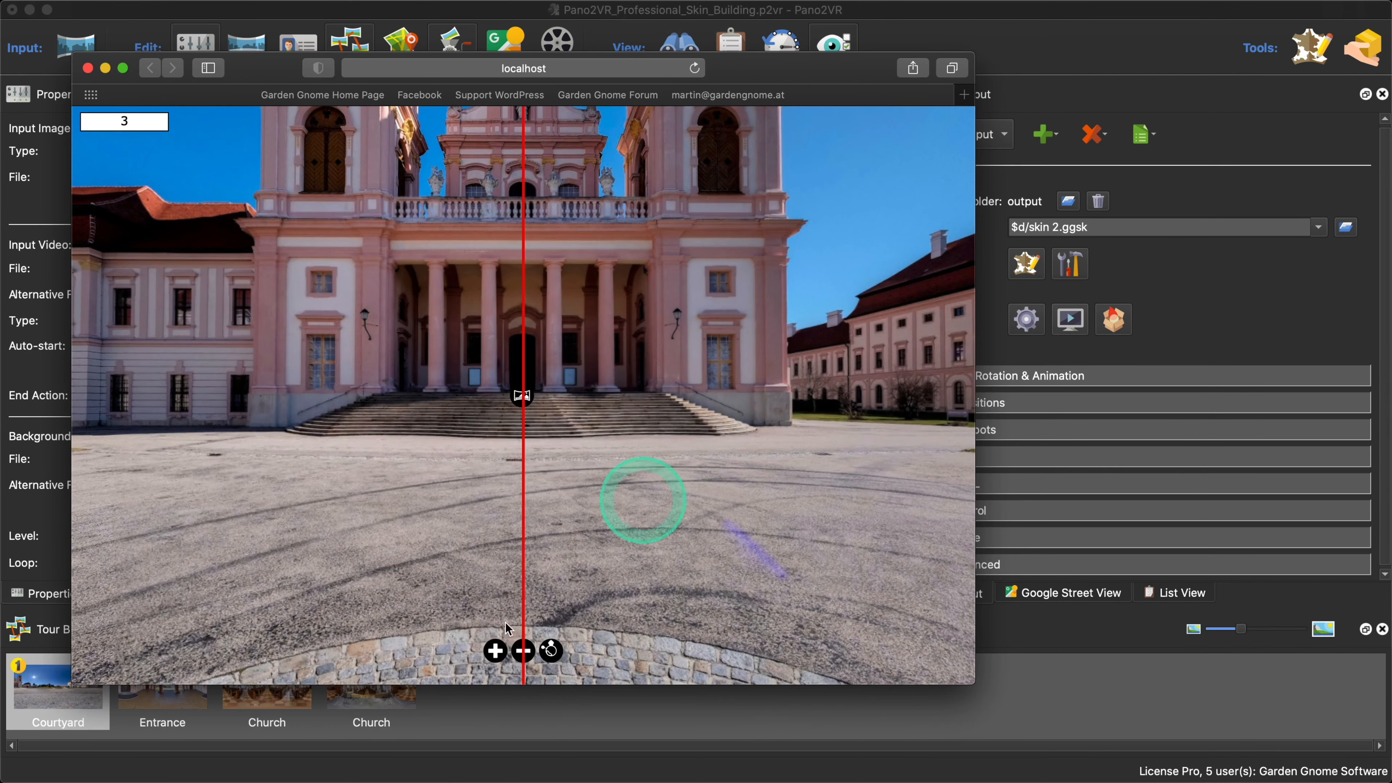
Step: Turn the Fullscreen Button parameter back on, regenerate the output to check the gap beside the fullscreen button, and close the preview
click(1070, 264)
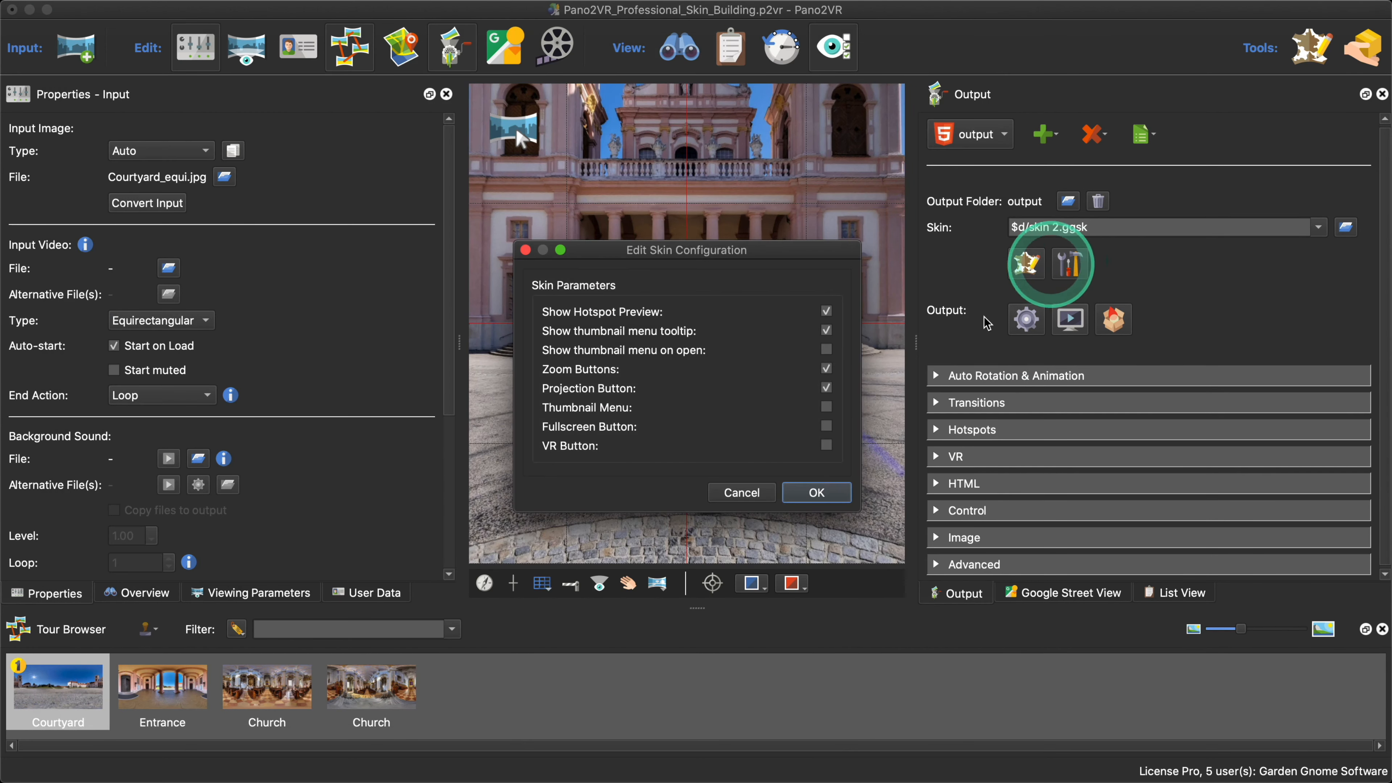
click(817, 492)
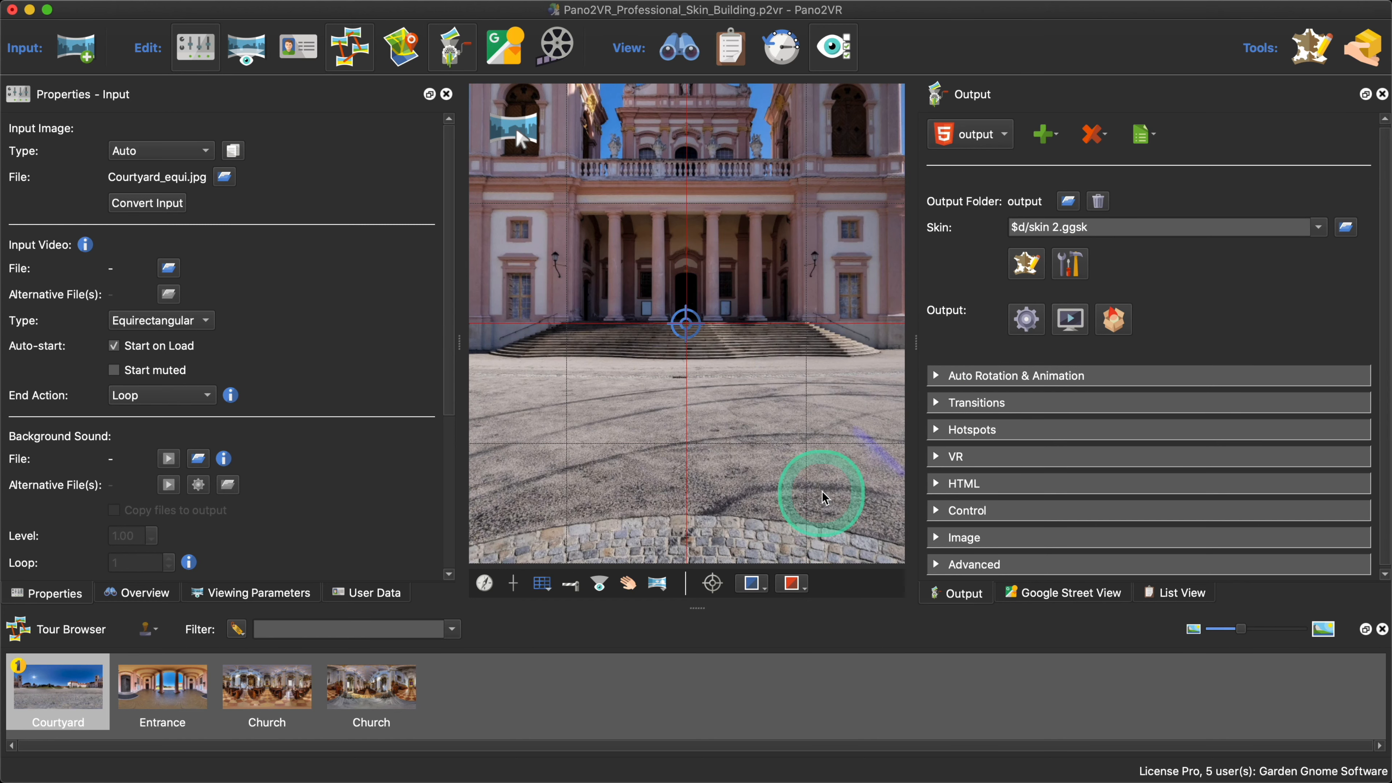
click(1043, 318)
click(811, 409)
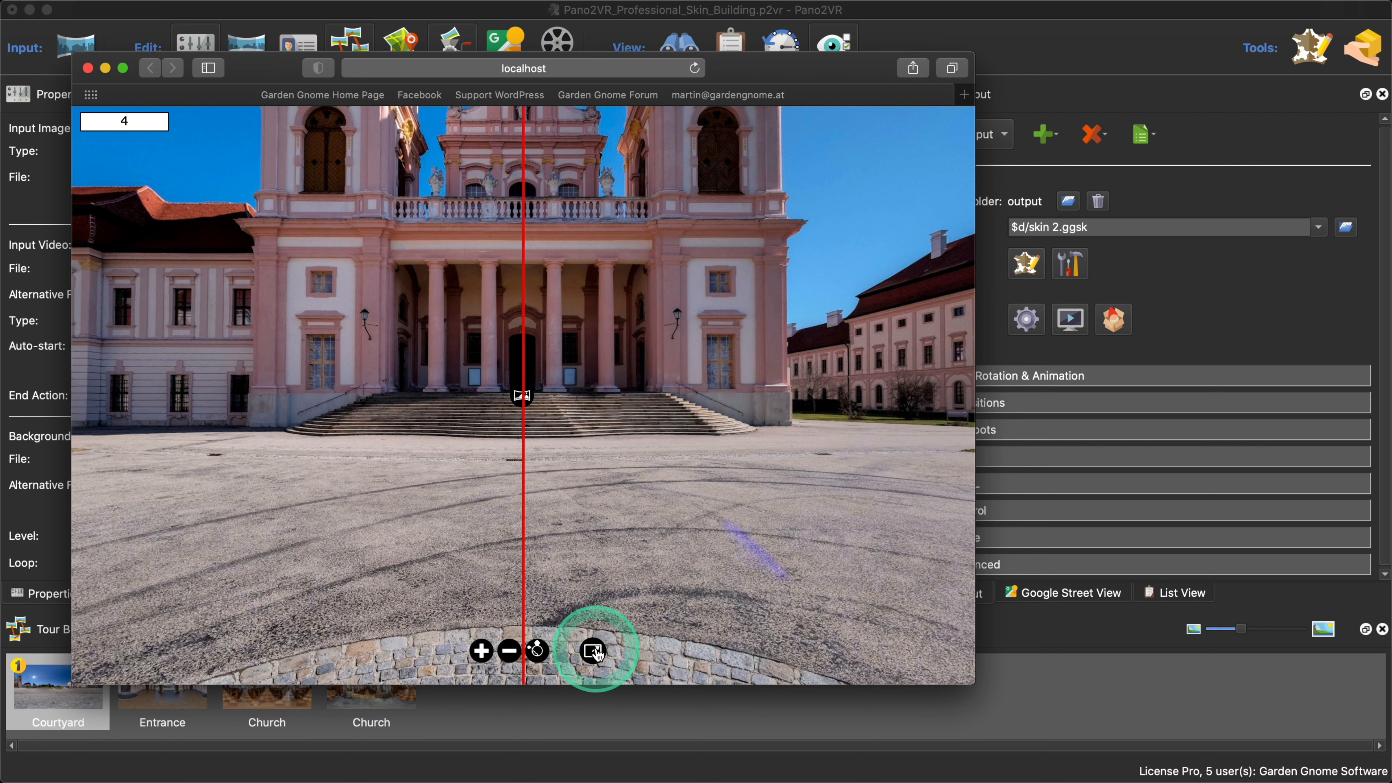
click(593, 654)
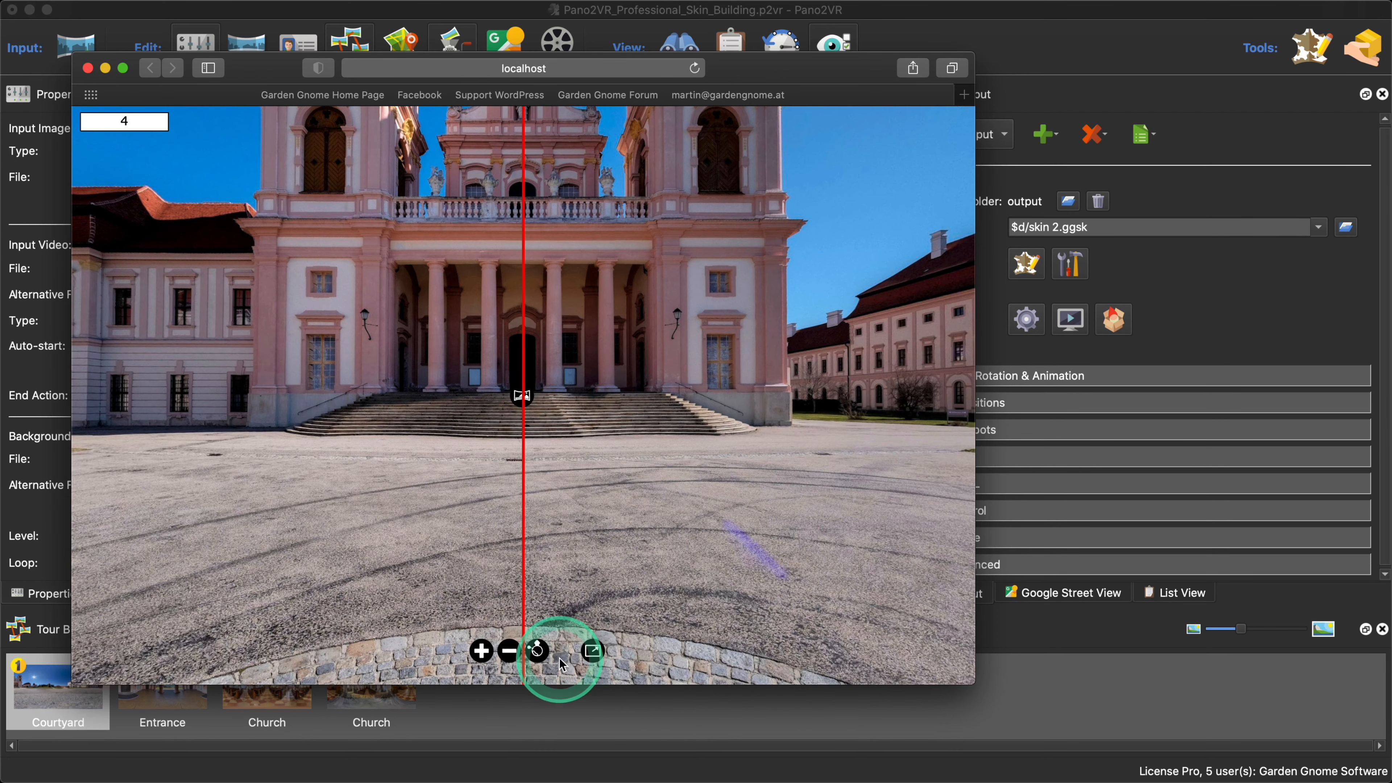
click(88, 69)
click(1148, 282)
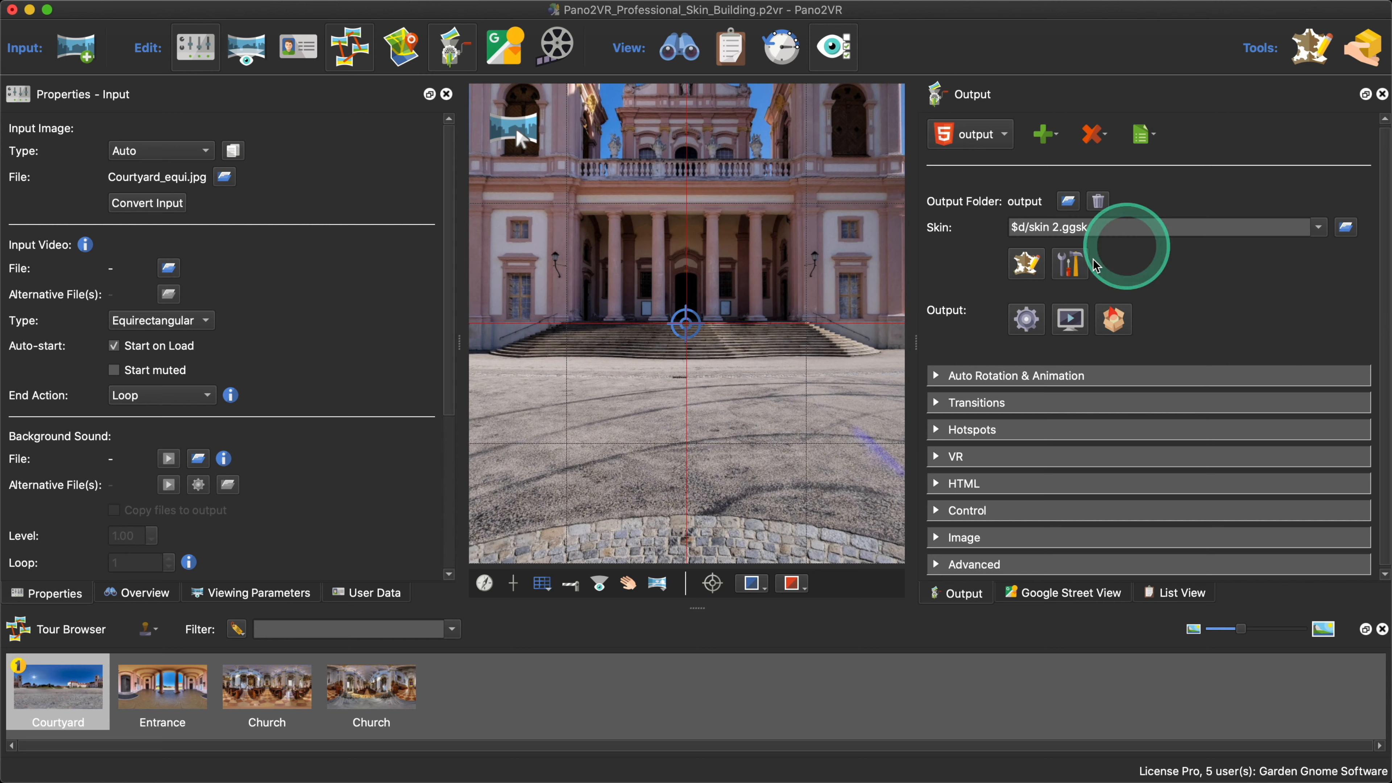
Step: In the Skin Editor, give enter_vr a Player State Changed action that sets the variable pos_vr to 0
click(1027, 266)
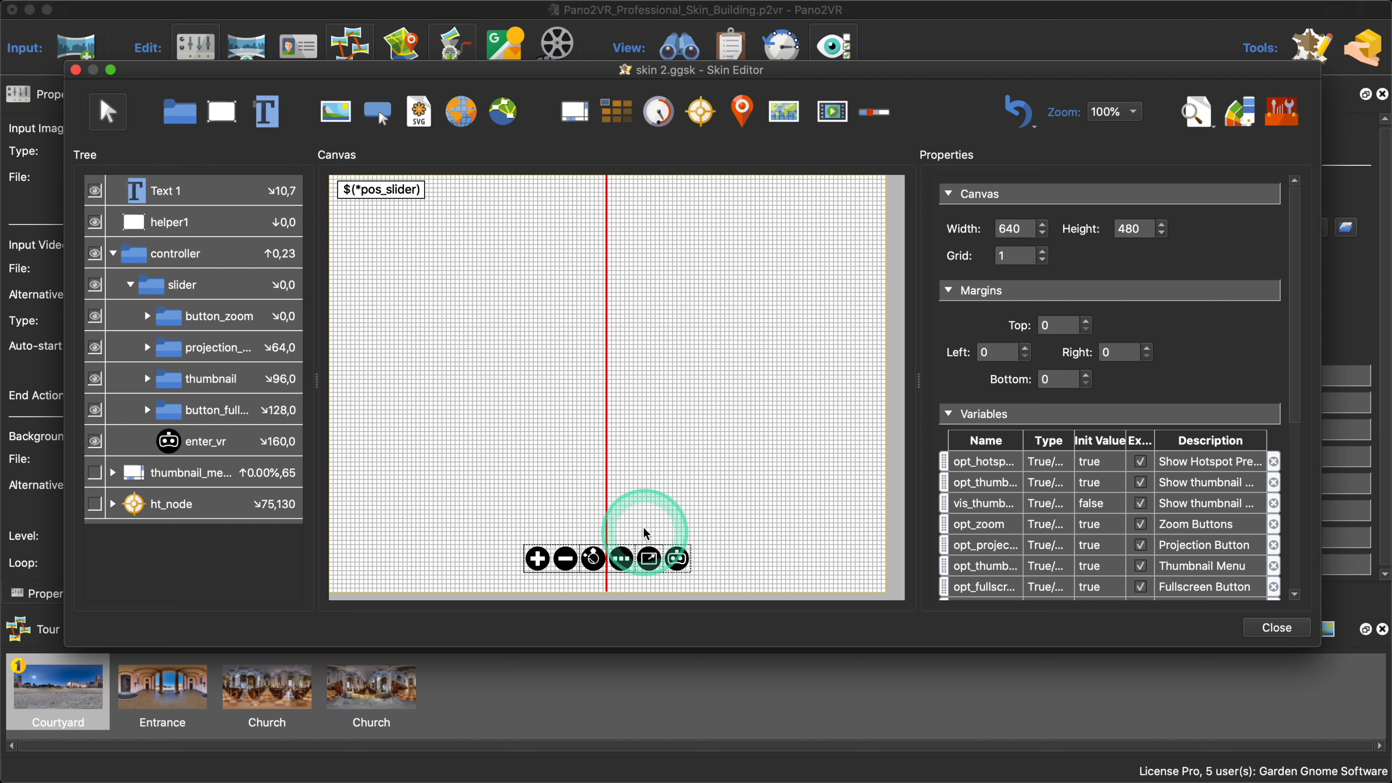
click(208, 442)
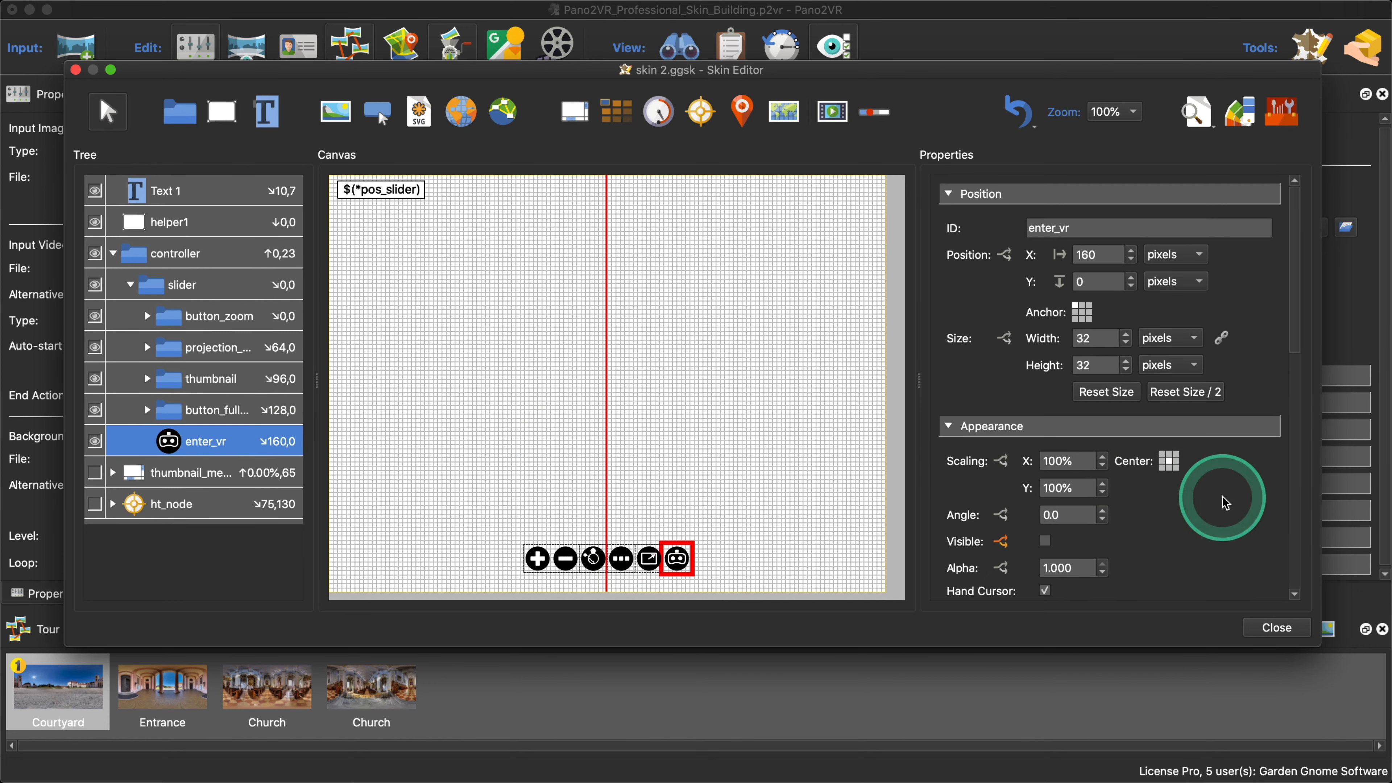
scroll(1225, 503, down, 10)
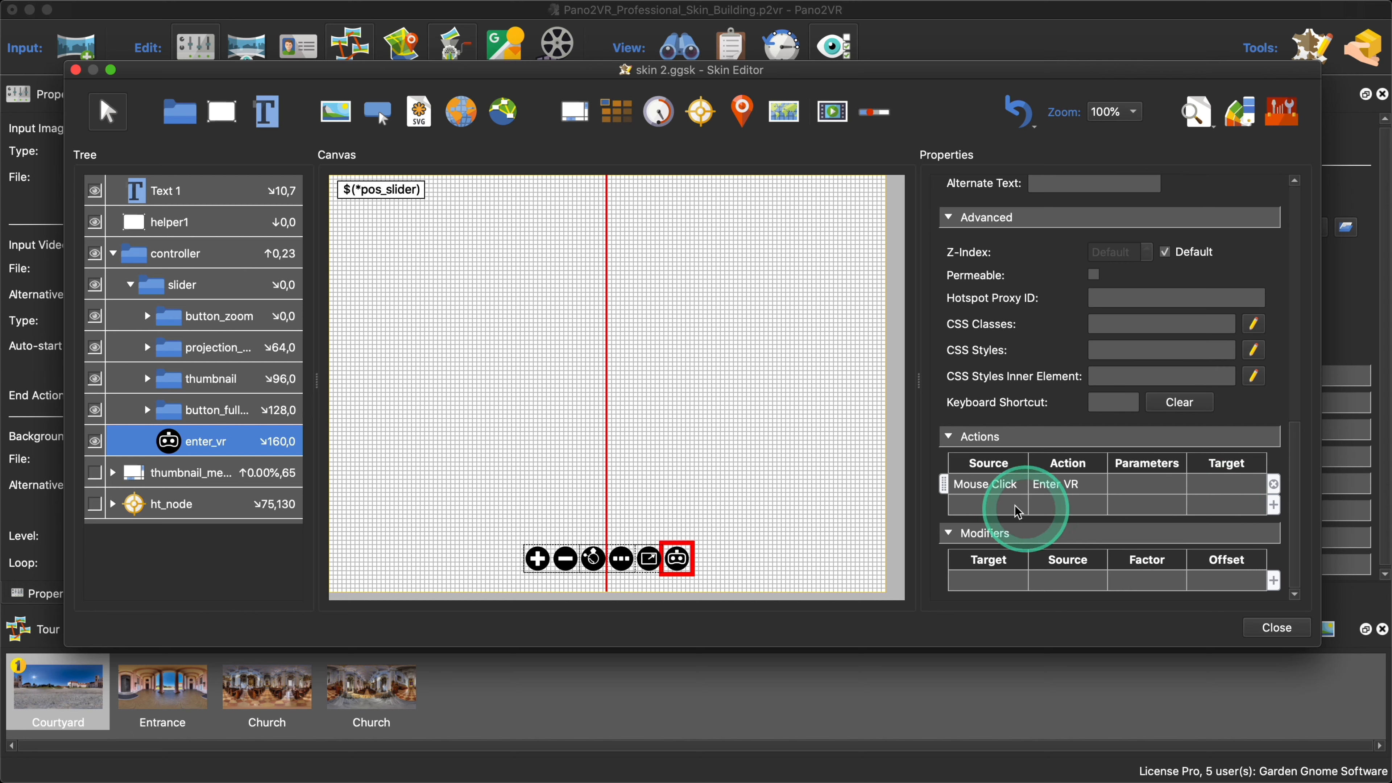
double_click(1001, 506)
click(720, 337)
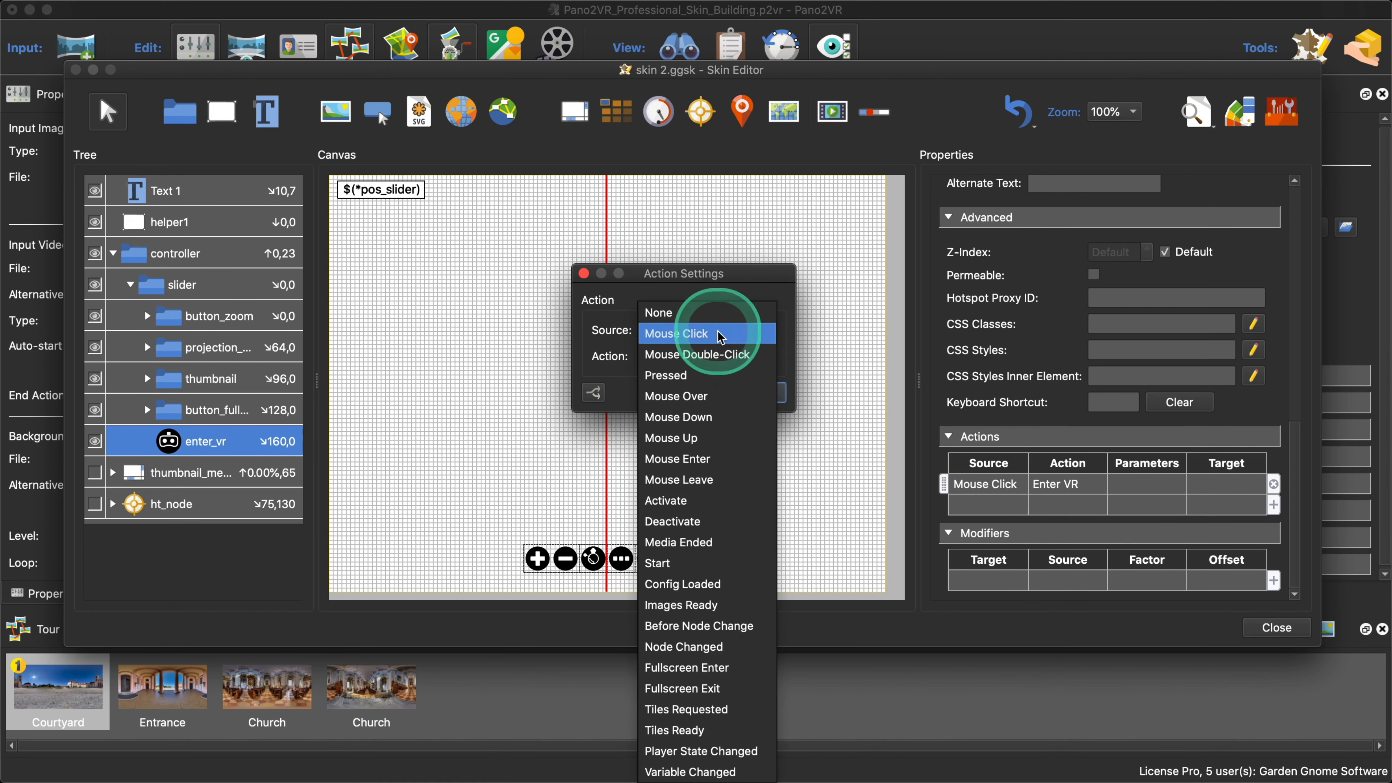
click(750, 751)
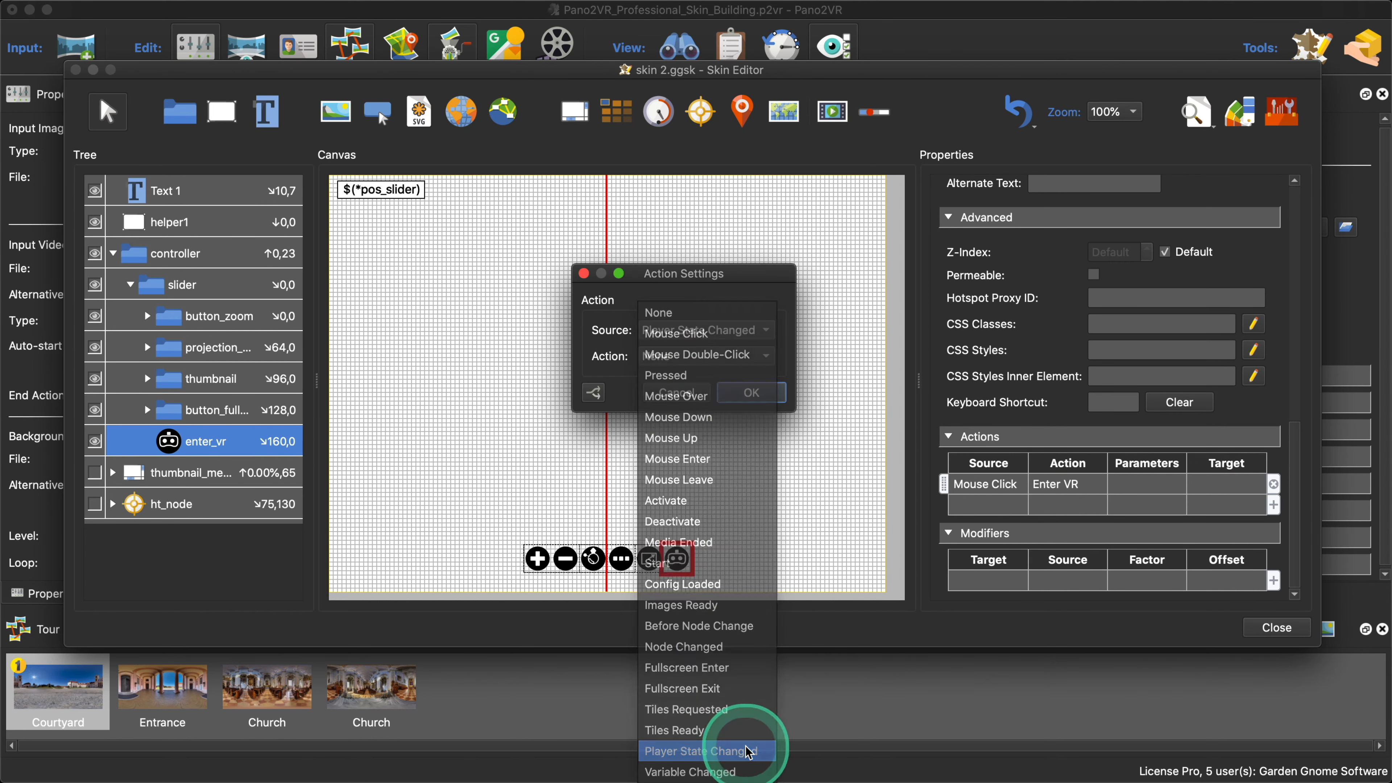
click(733, 358)
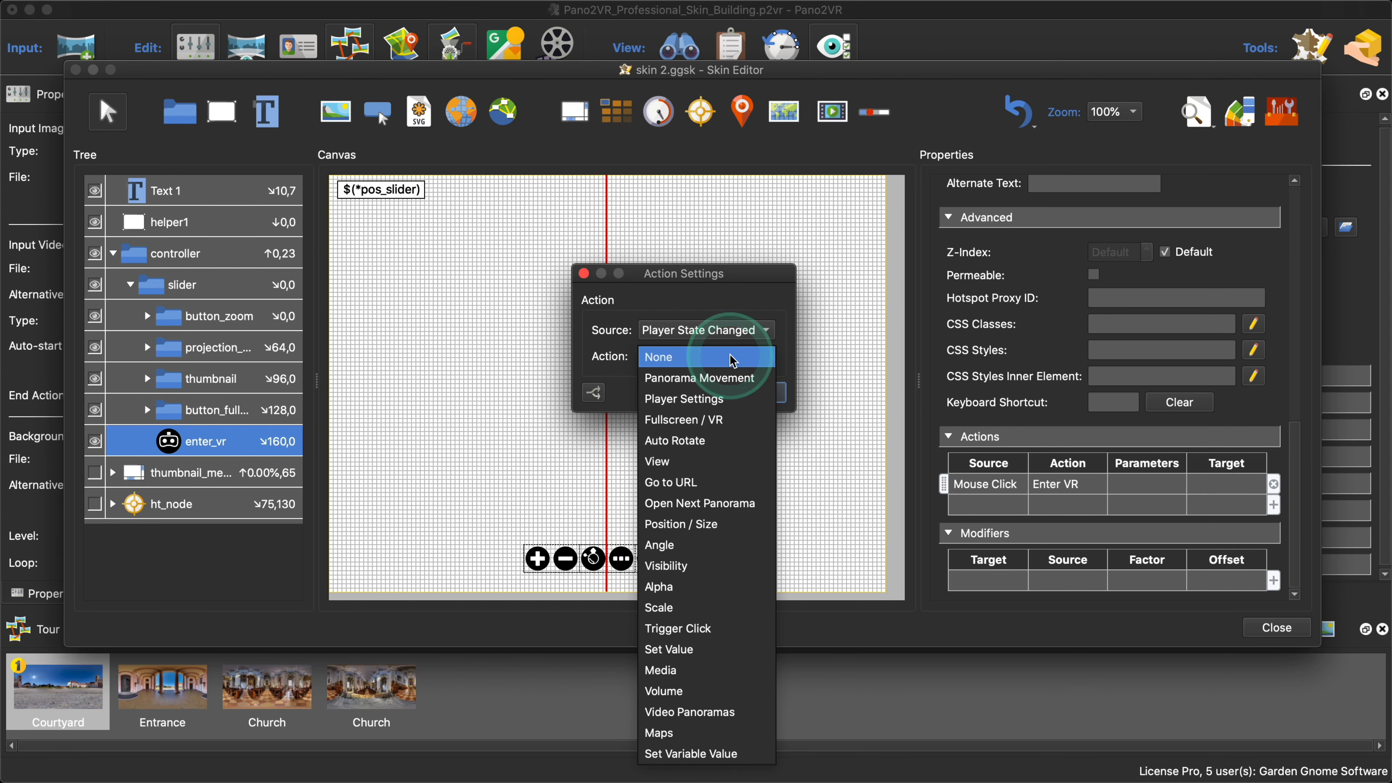
click(724, 753)
click(744, 382)
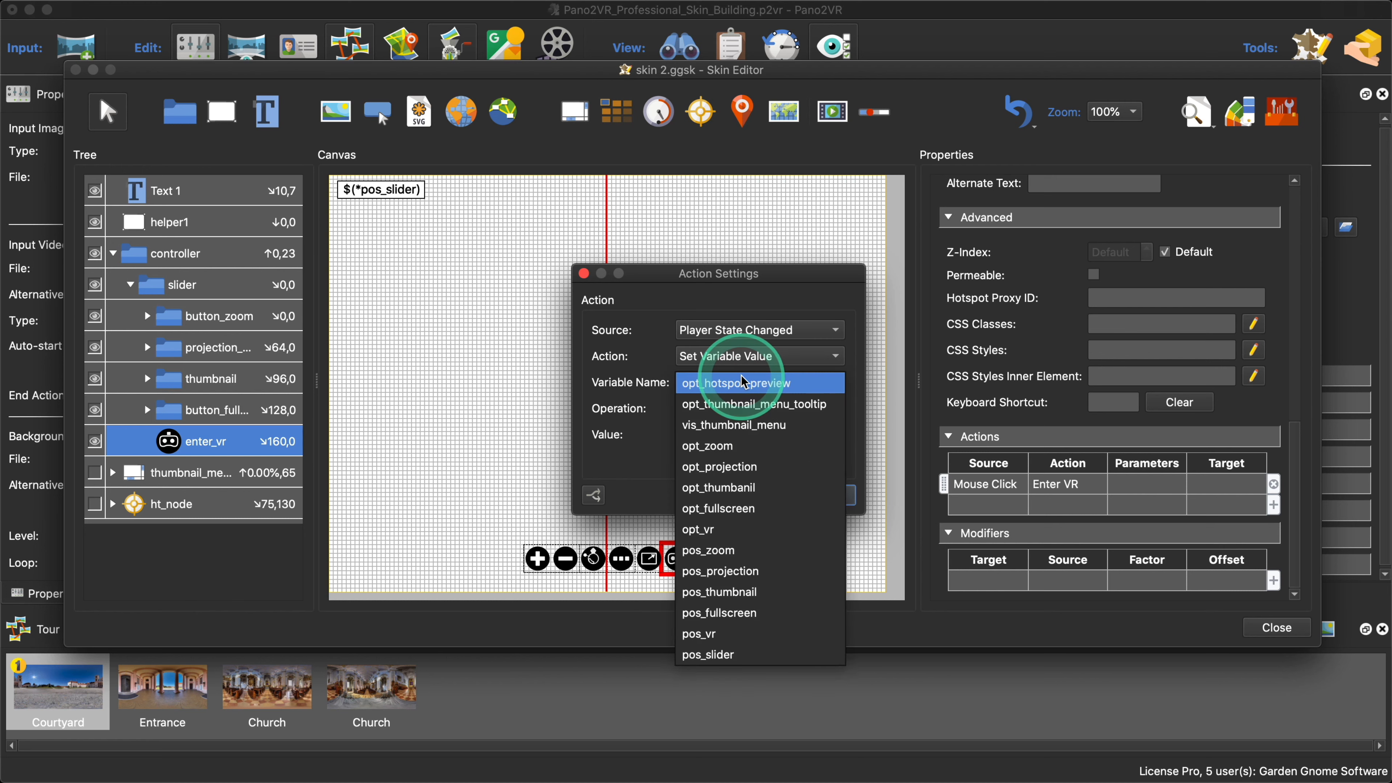
click(743, 634)
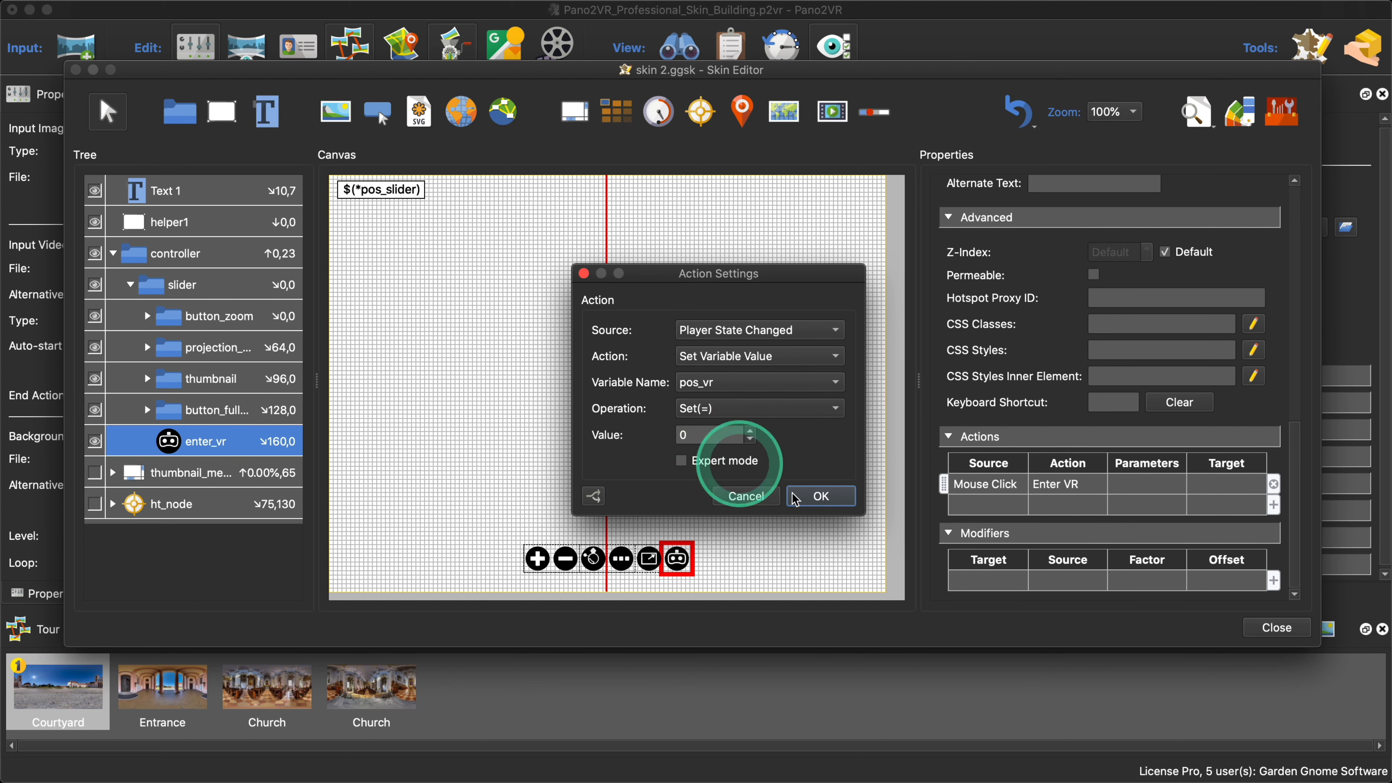
click(822, 496)
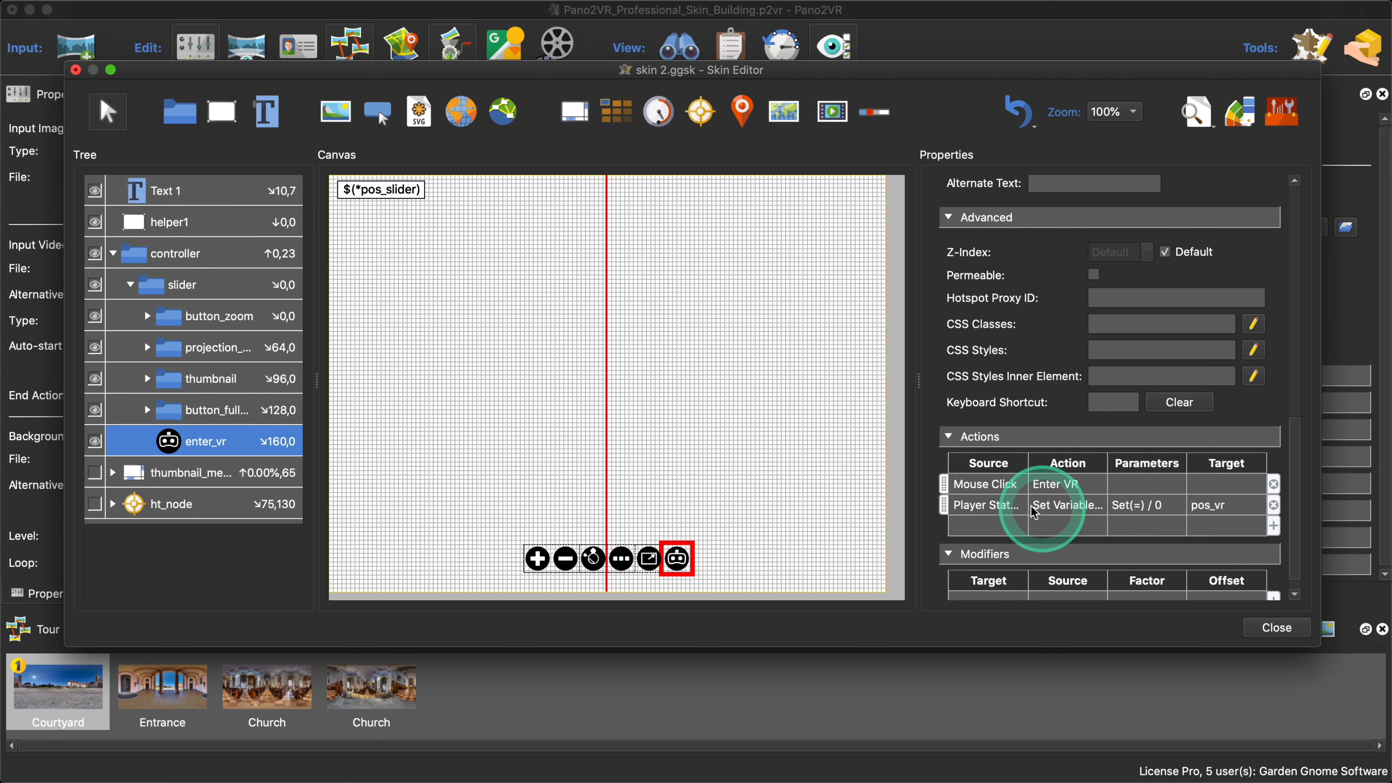
Step: Duplicate enter_vr's Player State Changed action for pos_vr and set the copy to Add(+) with a value of 2
click(987, 505)
key(super+c)
key(super+v)
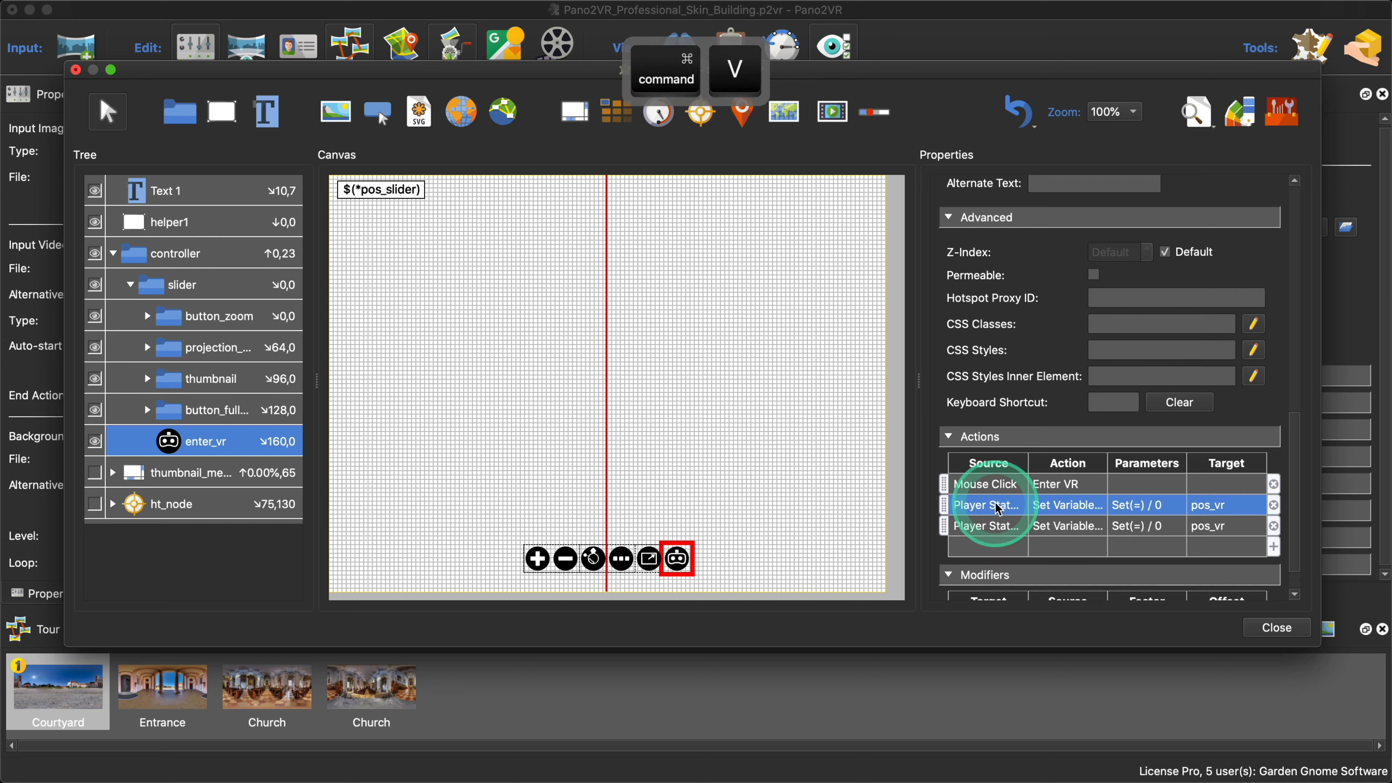
double_click(989, 526)
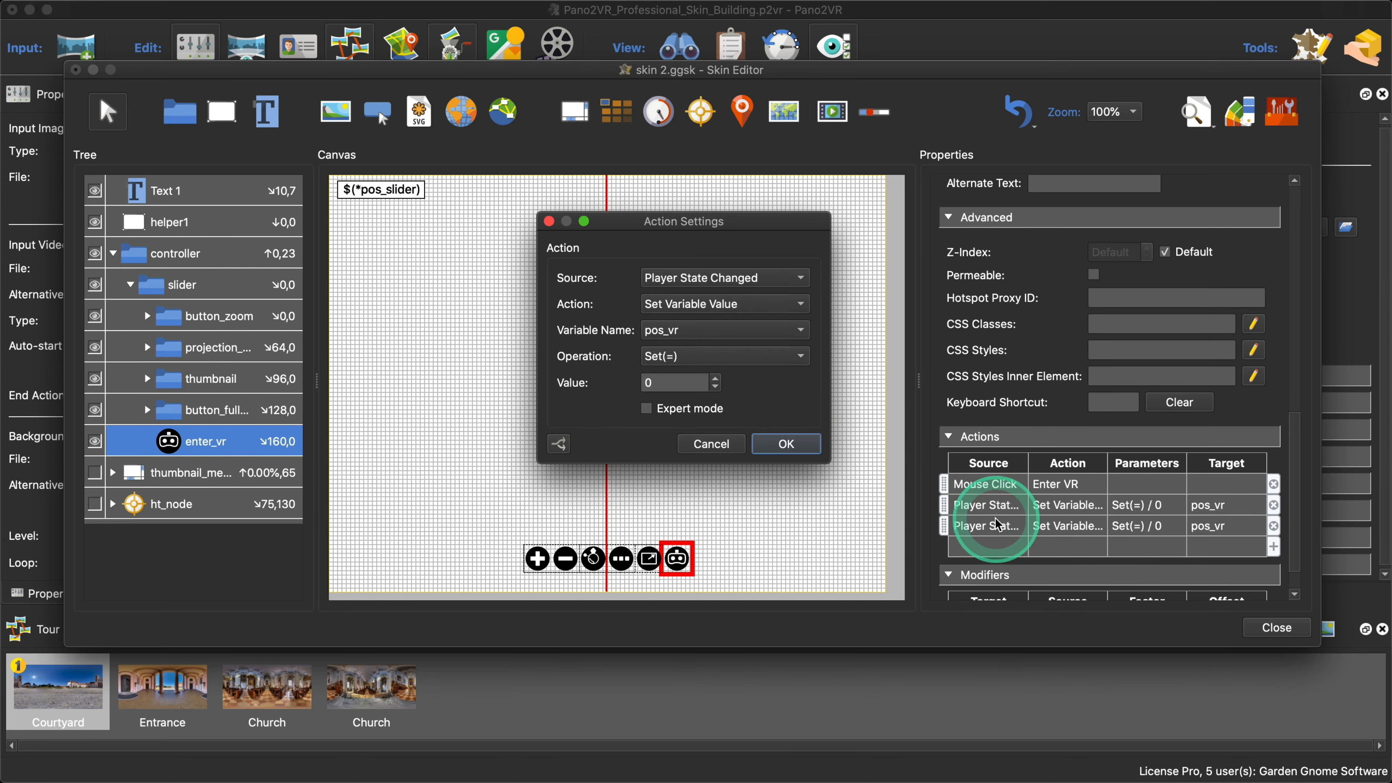
click(682, 362)
click(680, 377)
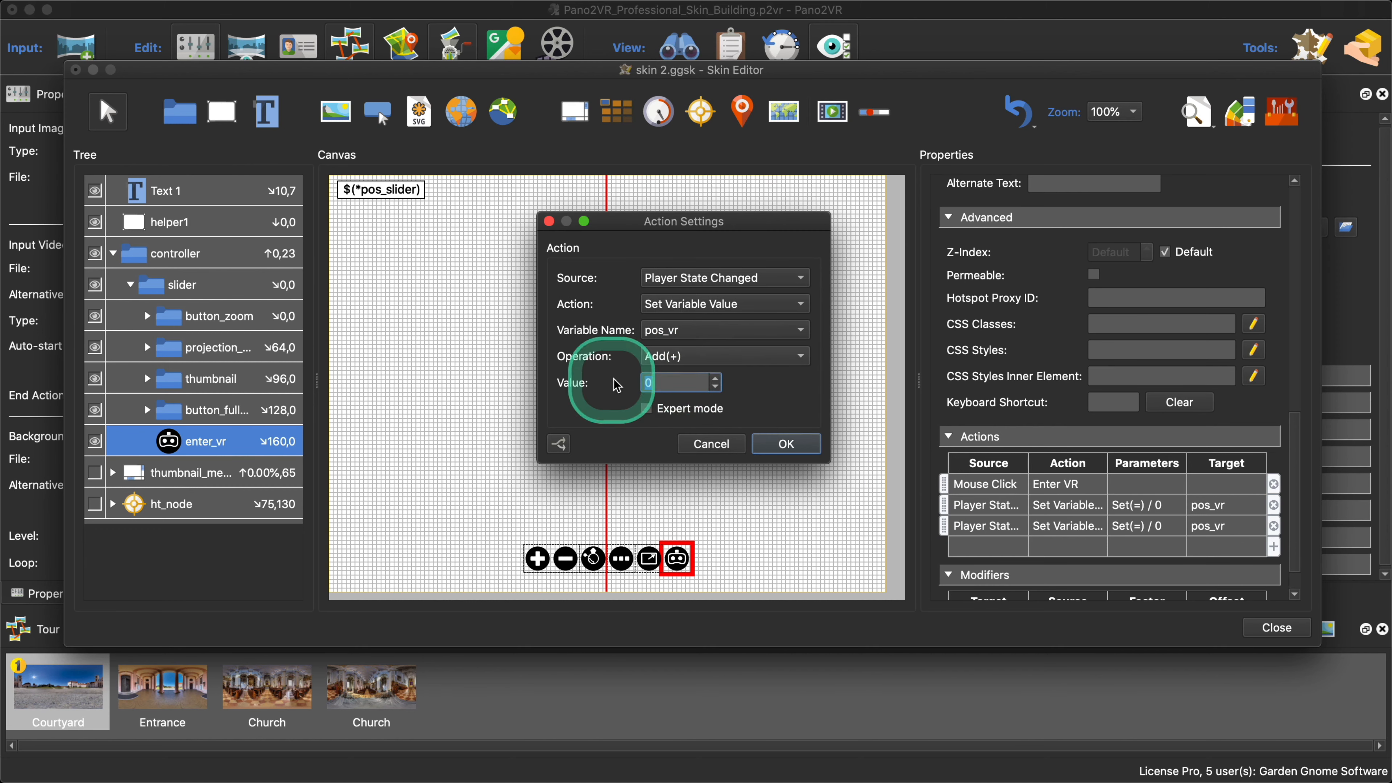
text(2)
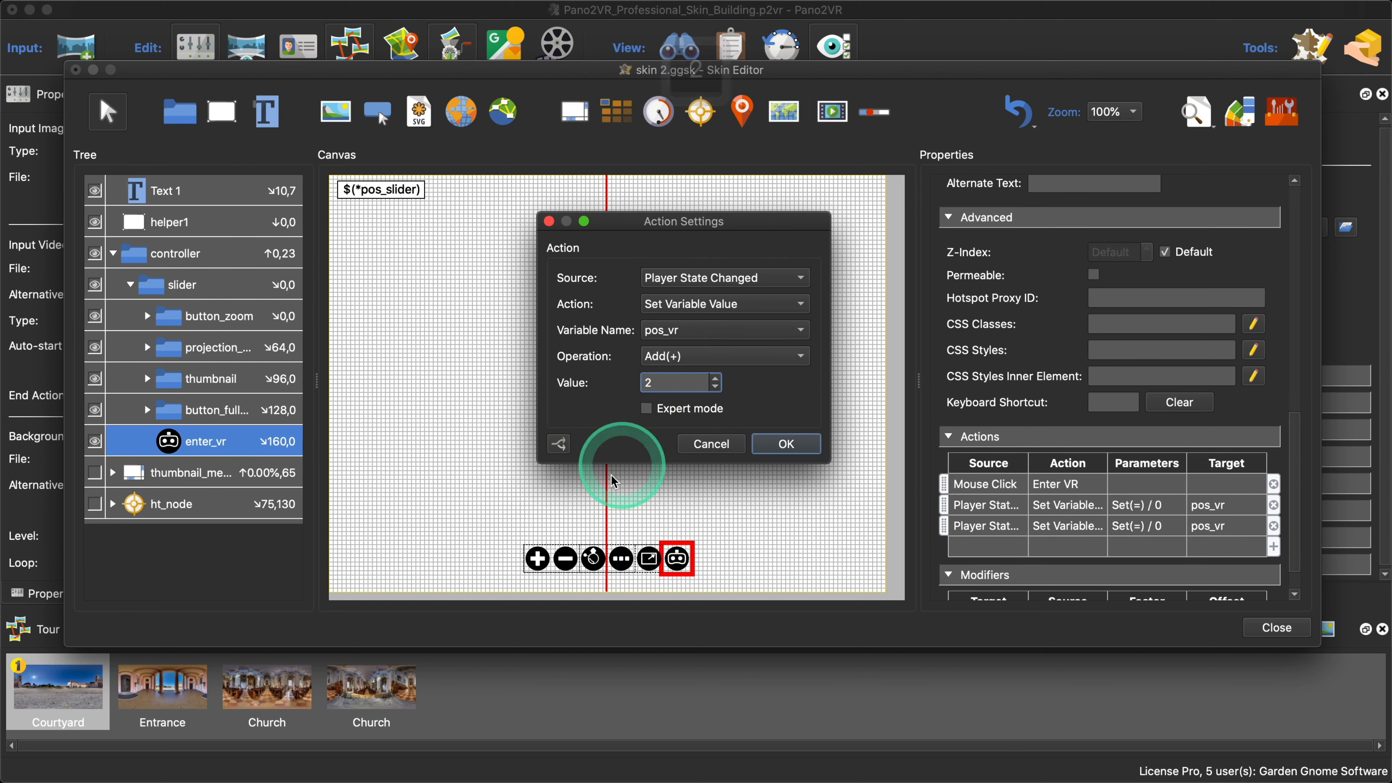
Step: Filter the Add 2 action so it executes only if the variable opt_zoom equals true
click(559, 444)
click(514, 347)
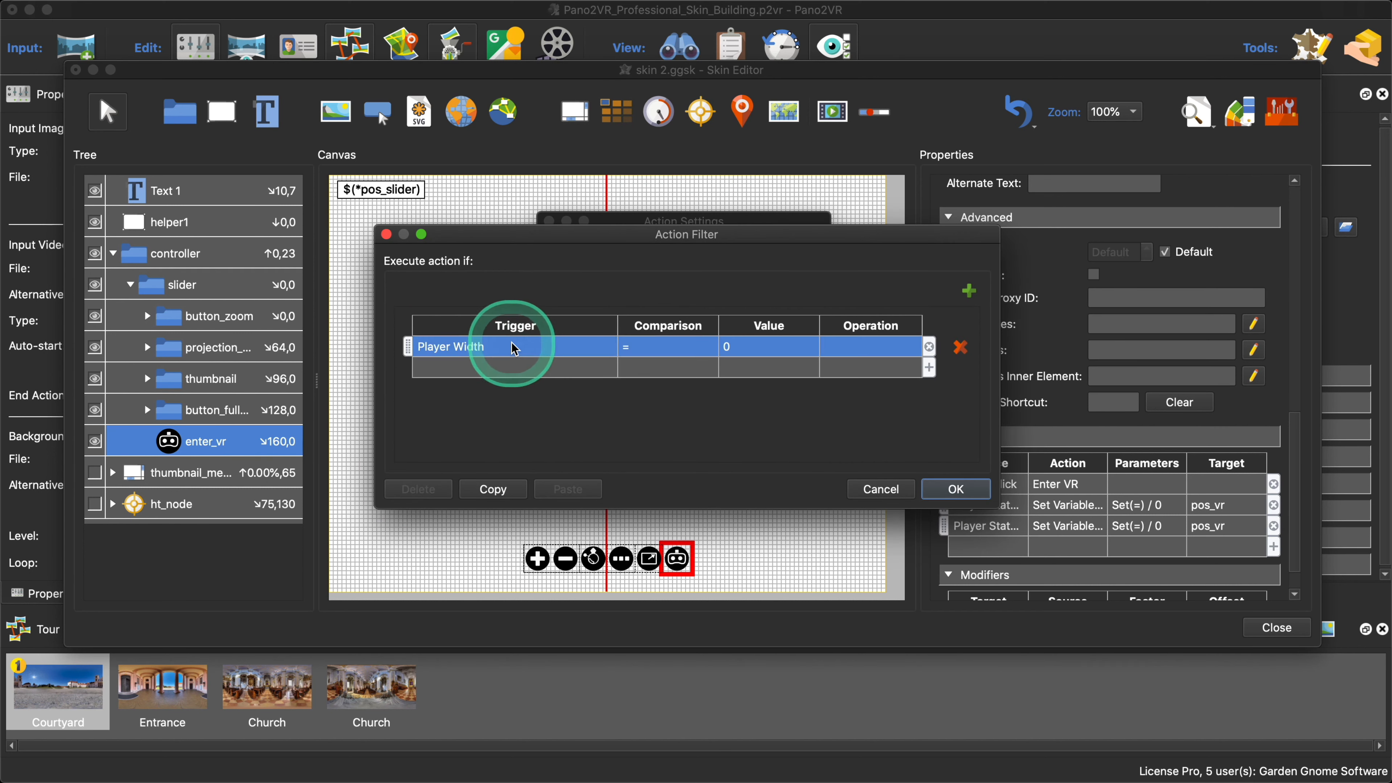
click(510, 500)
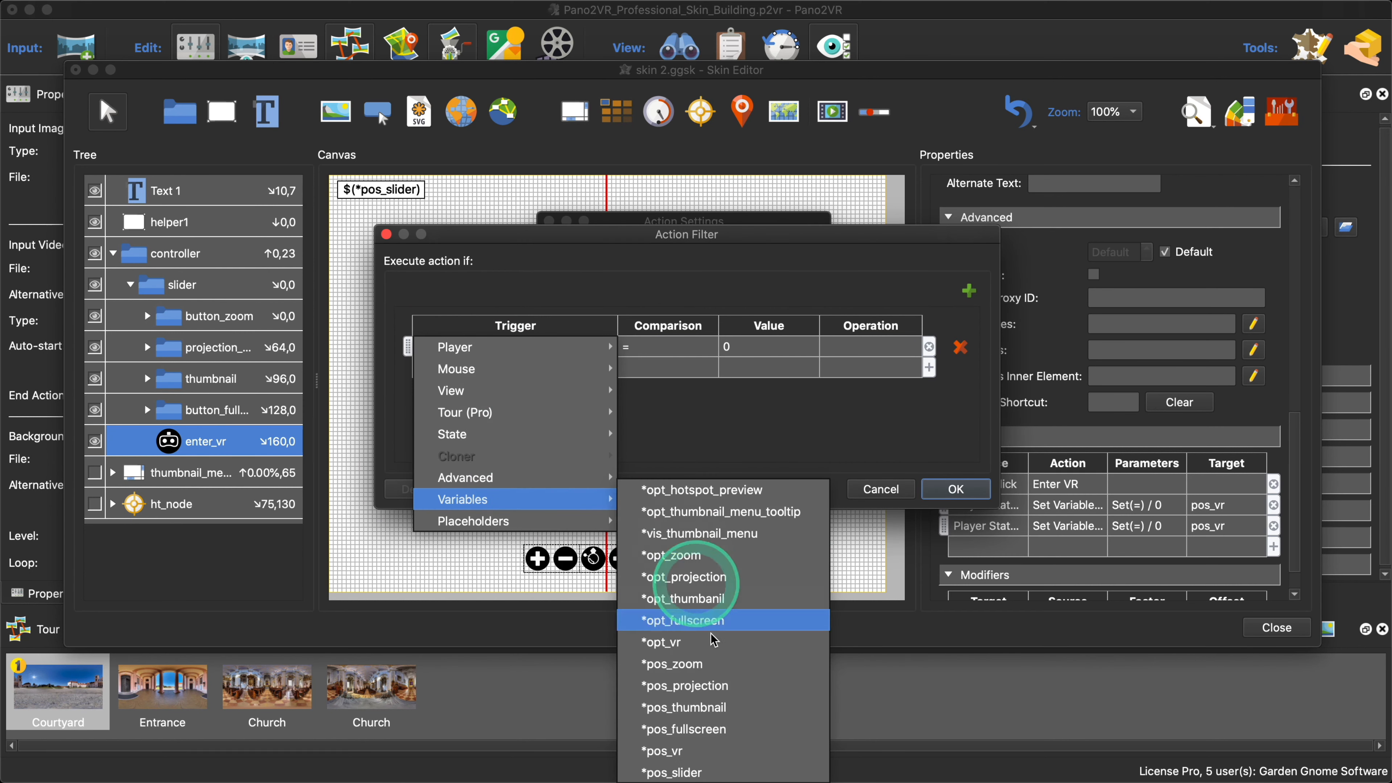
click(739, 556)
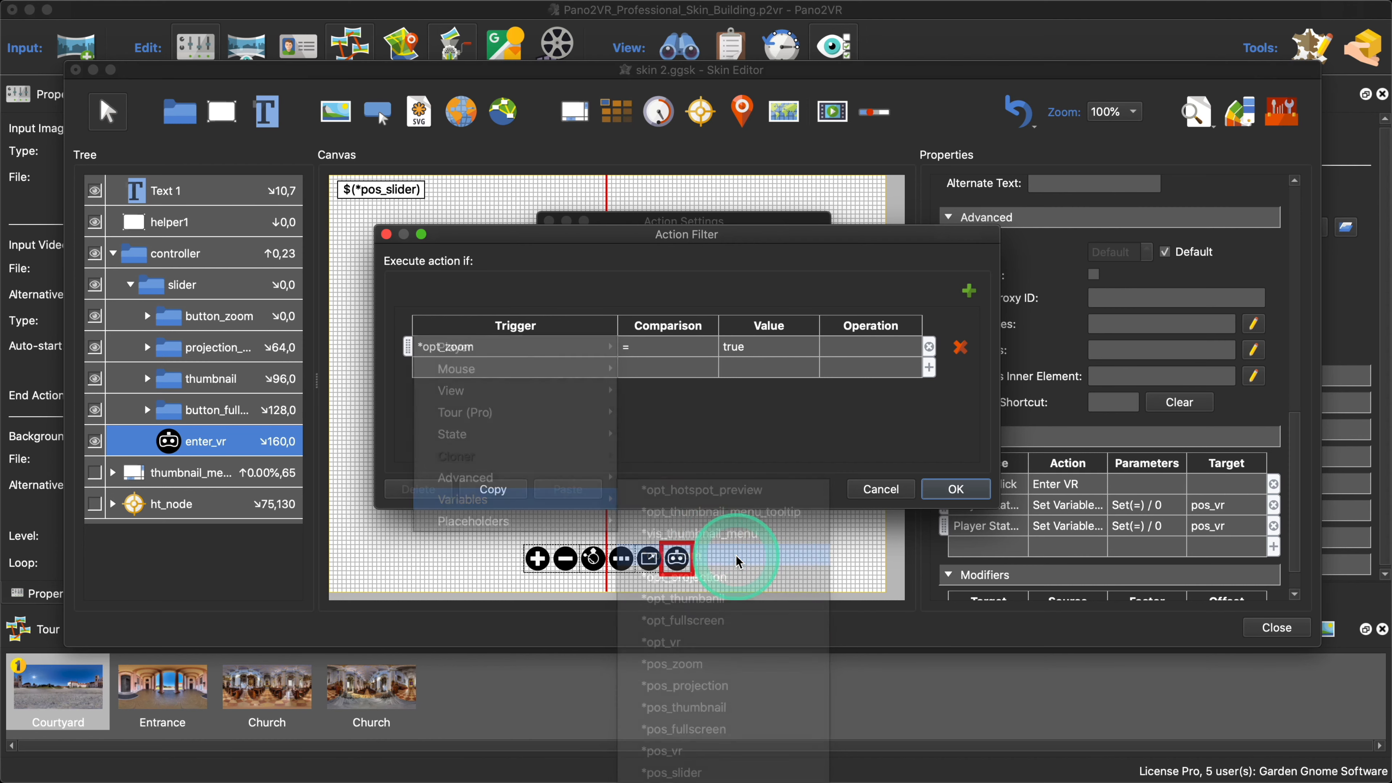
click(947, 491)
click(786, 444)
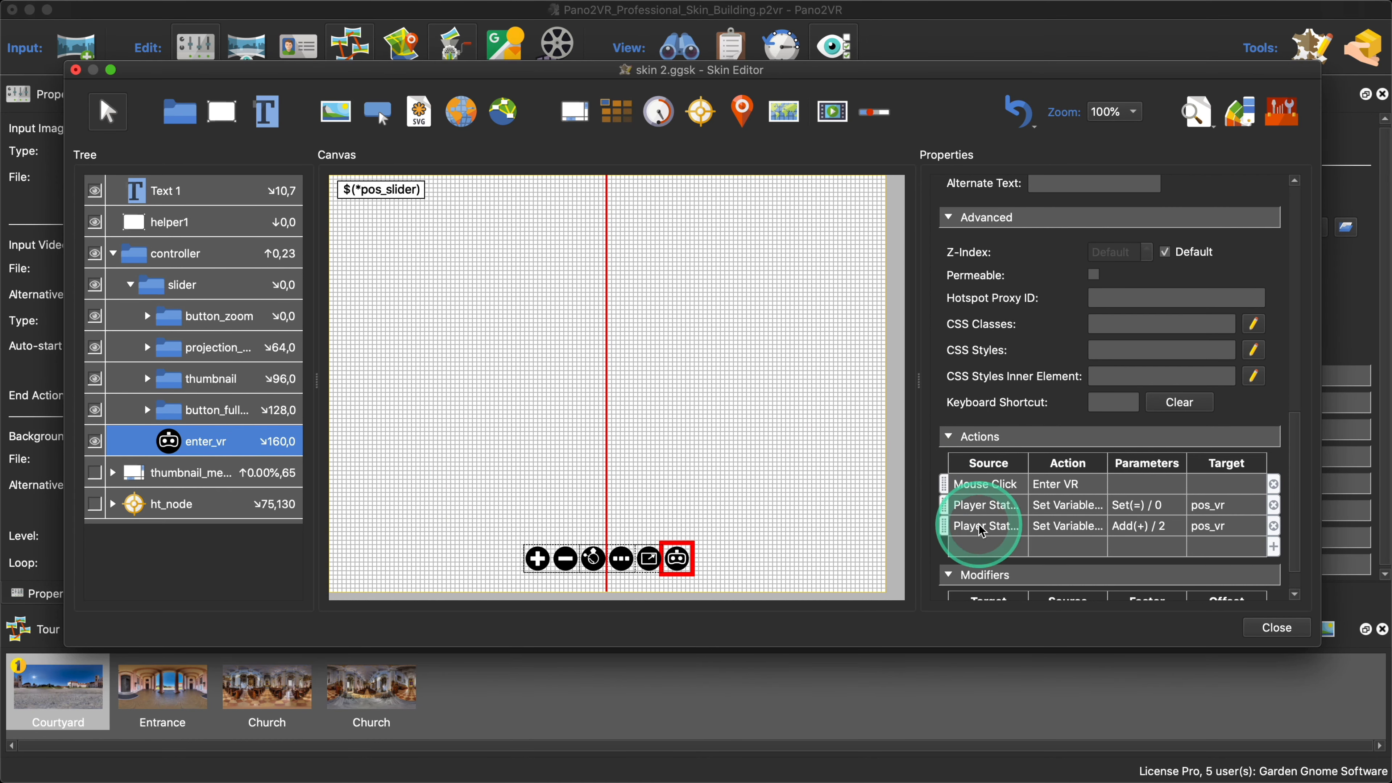
Step: Duplicate the Add 2 action on enter_vr and set the copy's value to 1
click(982, 528)
key(super+c)
key(super+v)
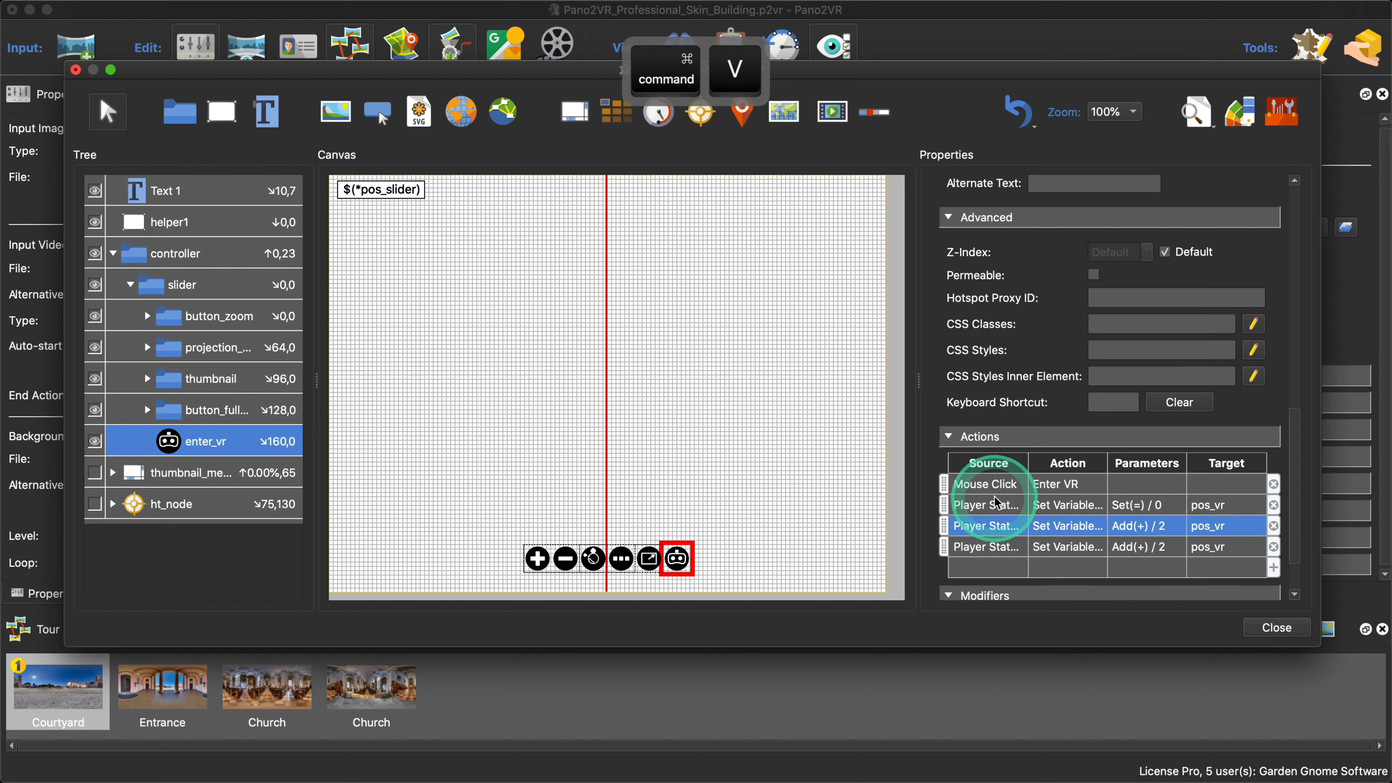
scroll(987, 510, down, 2)
double_click(1011, 492)
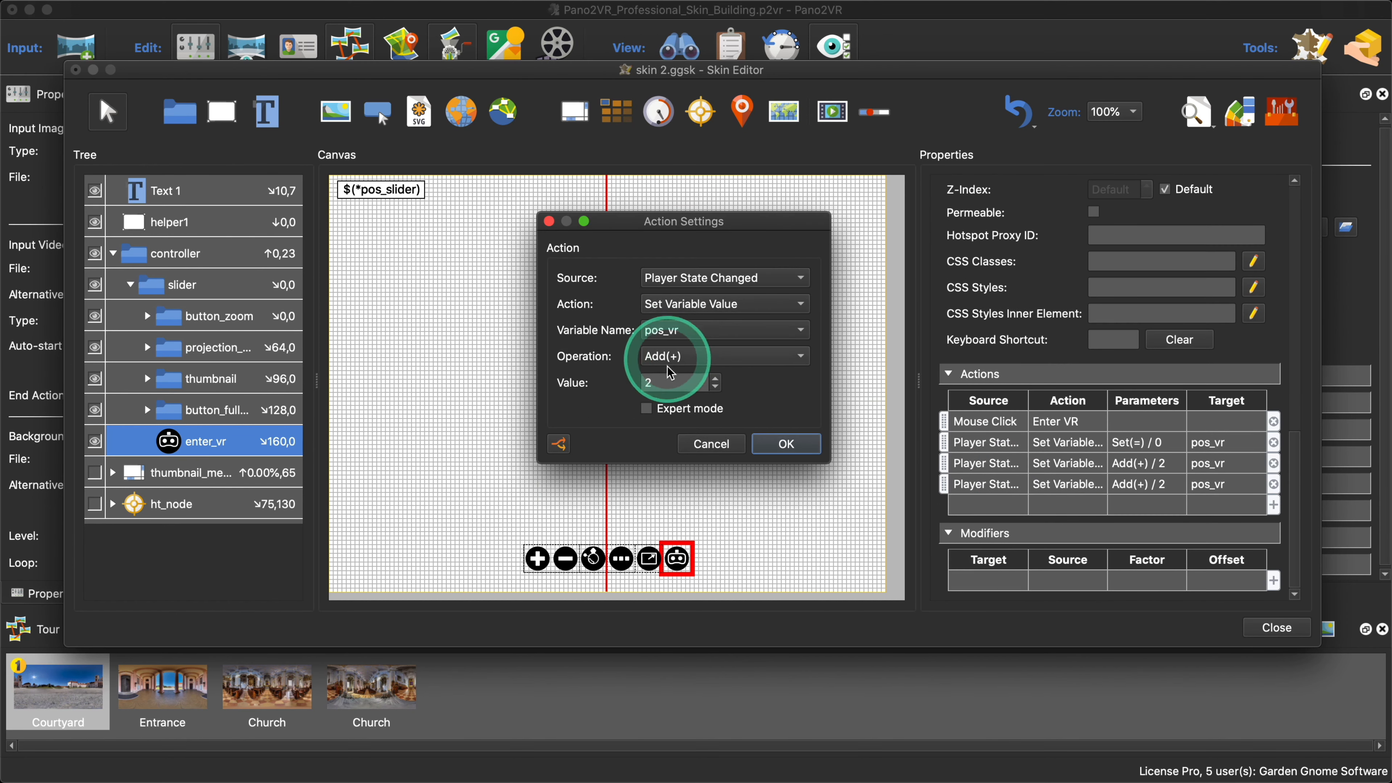
drag(666, 383, 625, 382)
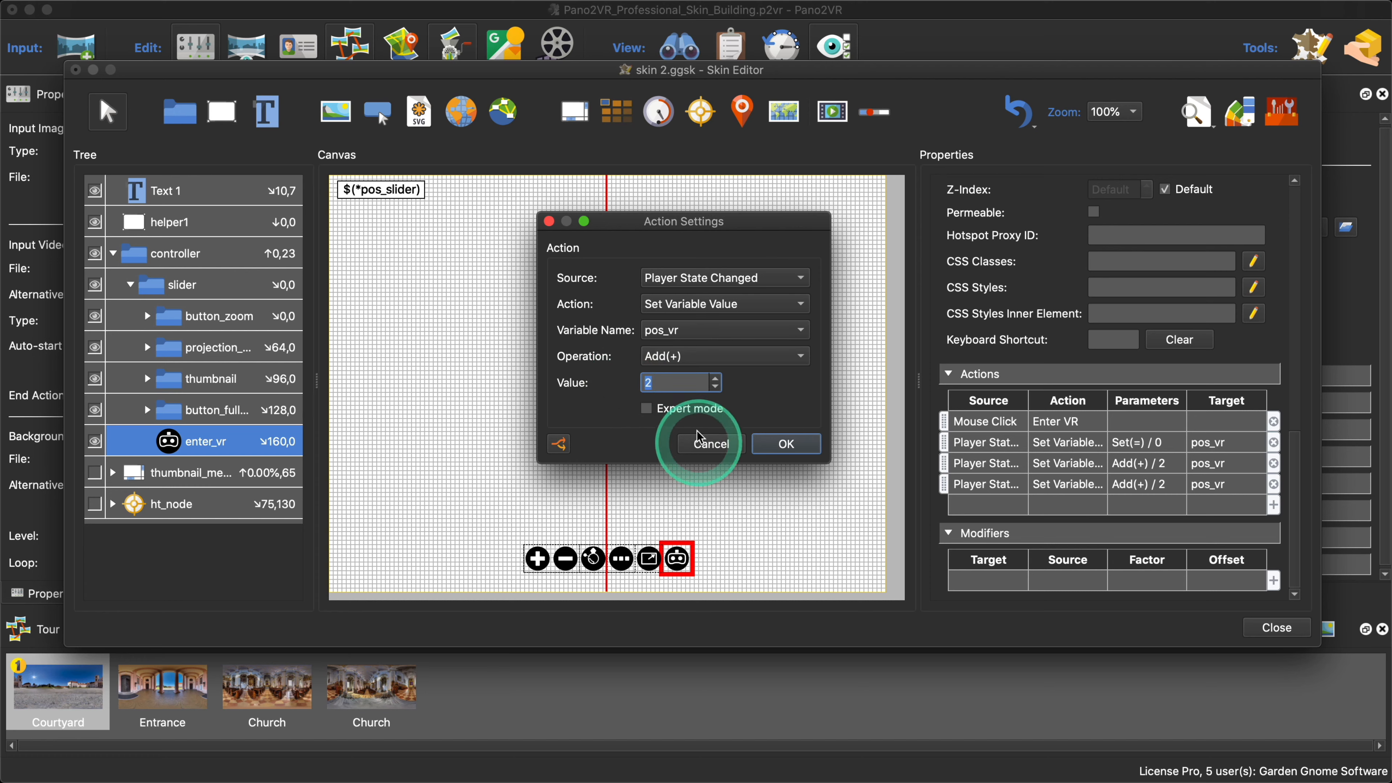
text(1)
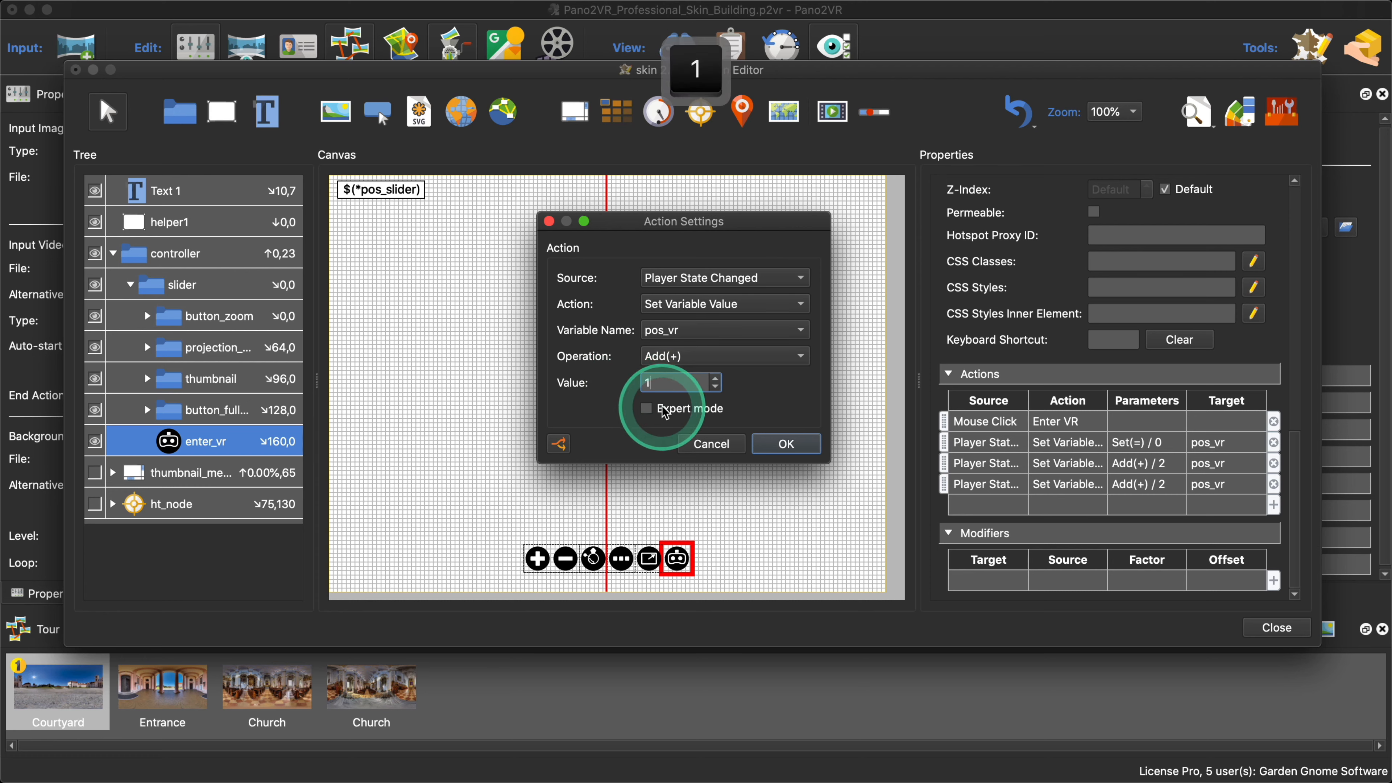
Step: Change the Add 1 action's filter trigger to the variable opt_projection and apply the action settings
click(560, 444)
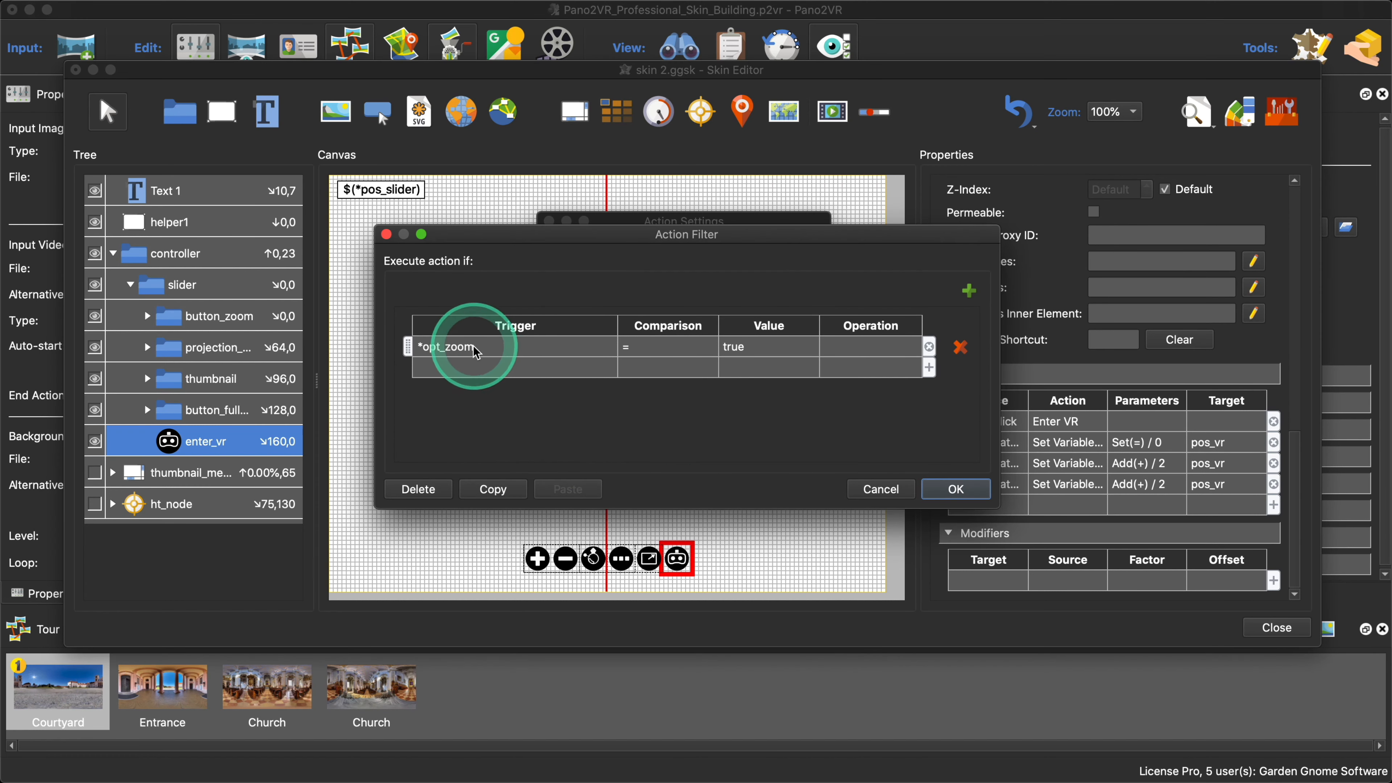
click(476, 351)
mouse_move(498, 501)
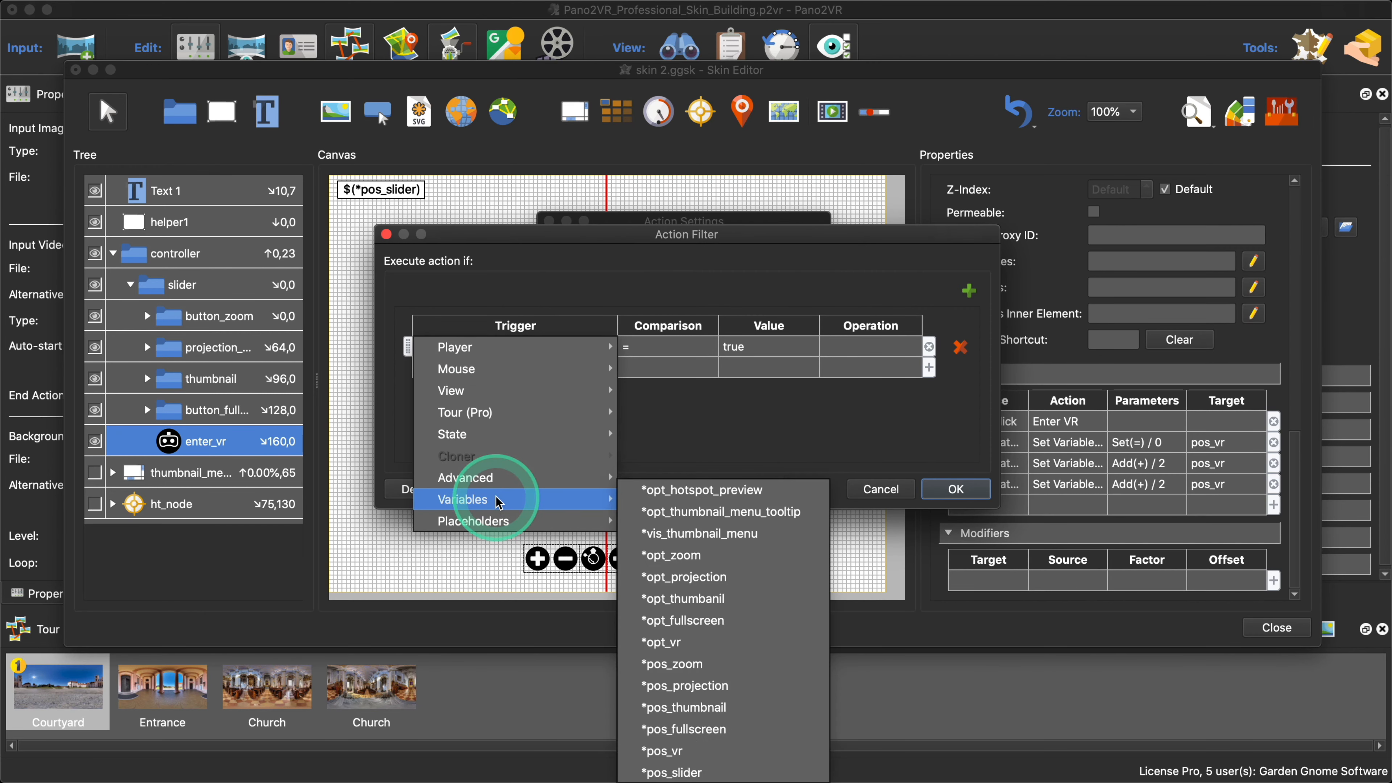
click(713, 577)
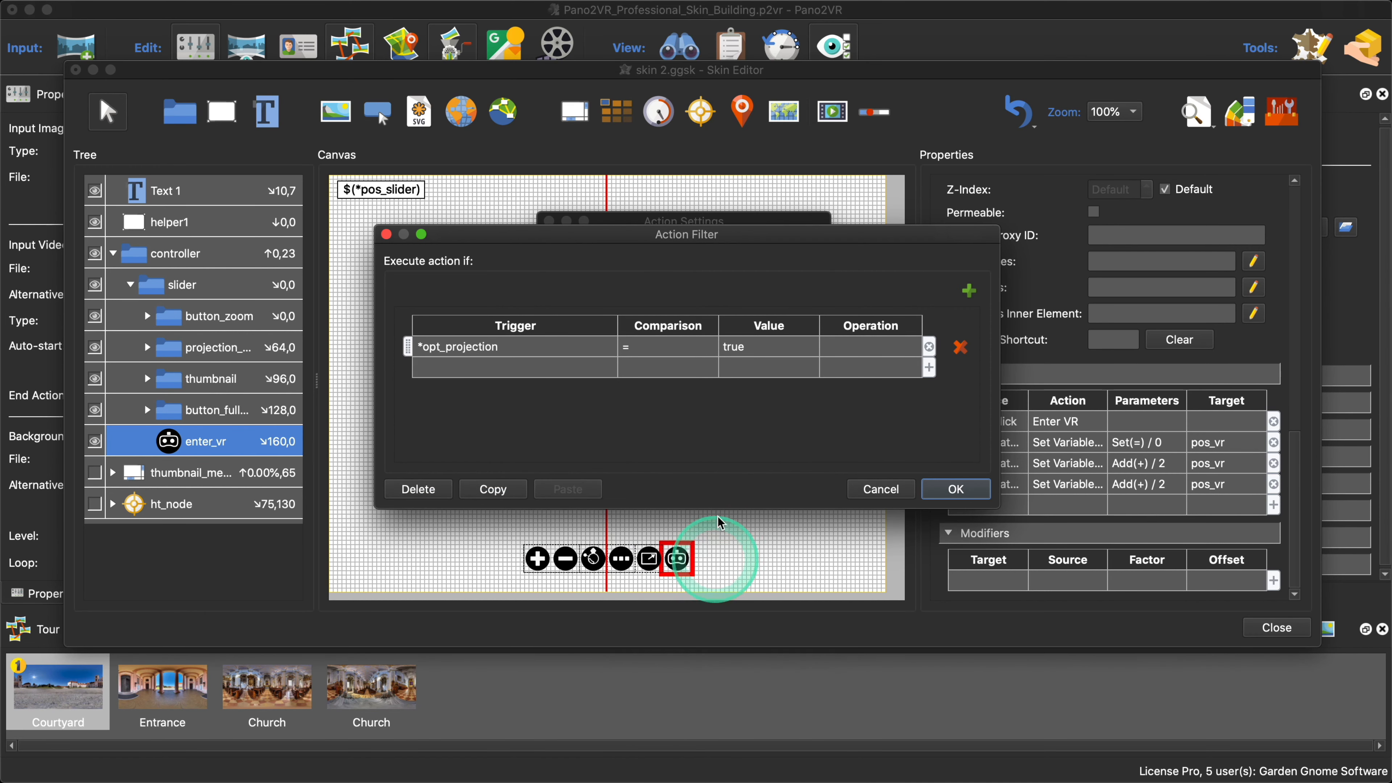
click(927, 483)
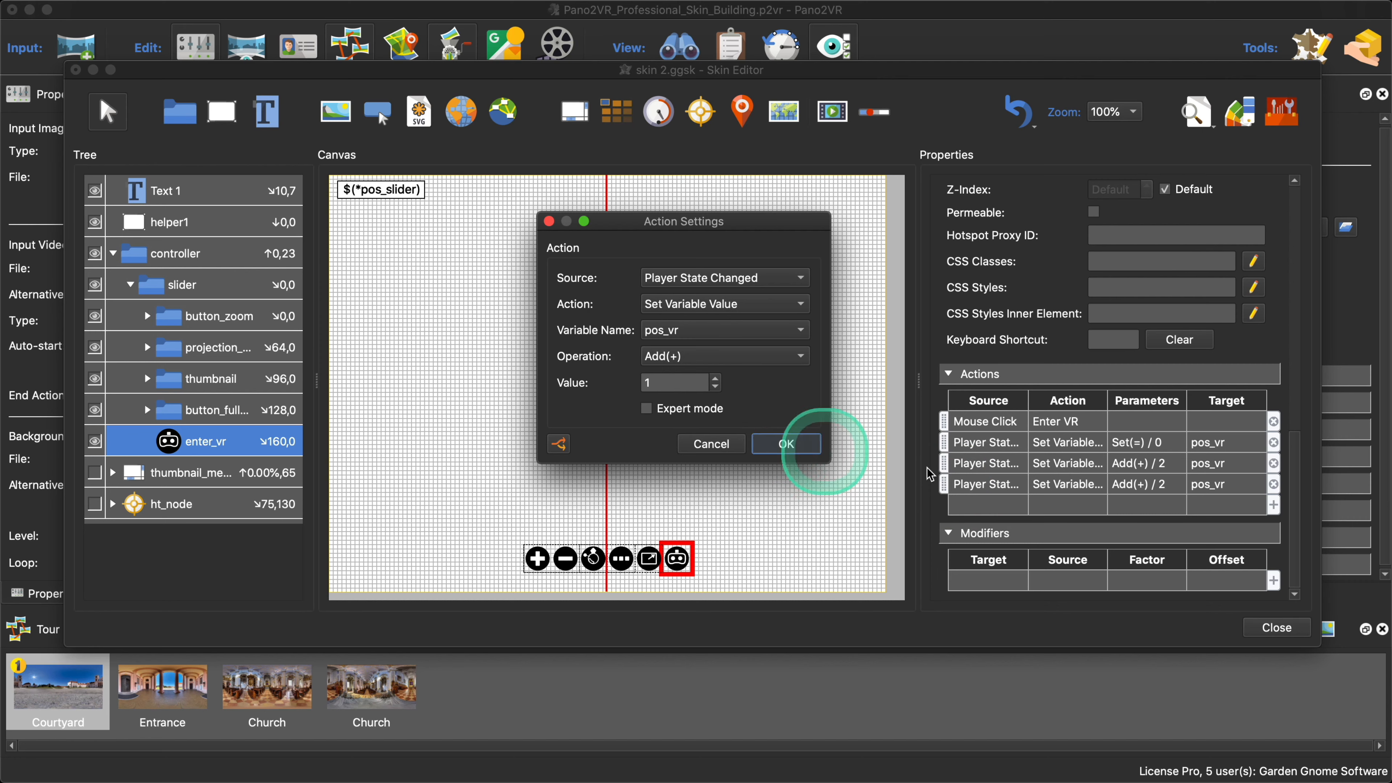
click(810, 445)
Step: Duplicate the Add 1 action on enter_vr and change the copy's filter trigger to the variable opt_thumbanil
click(986, 485)
key(super+c)
key(super+v)
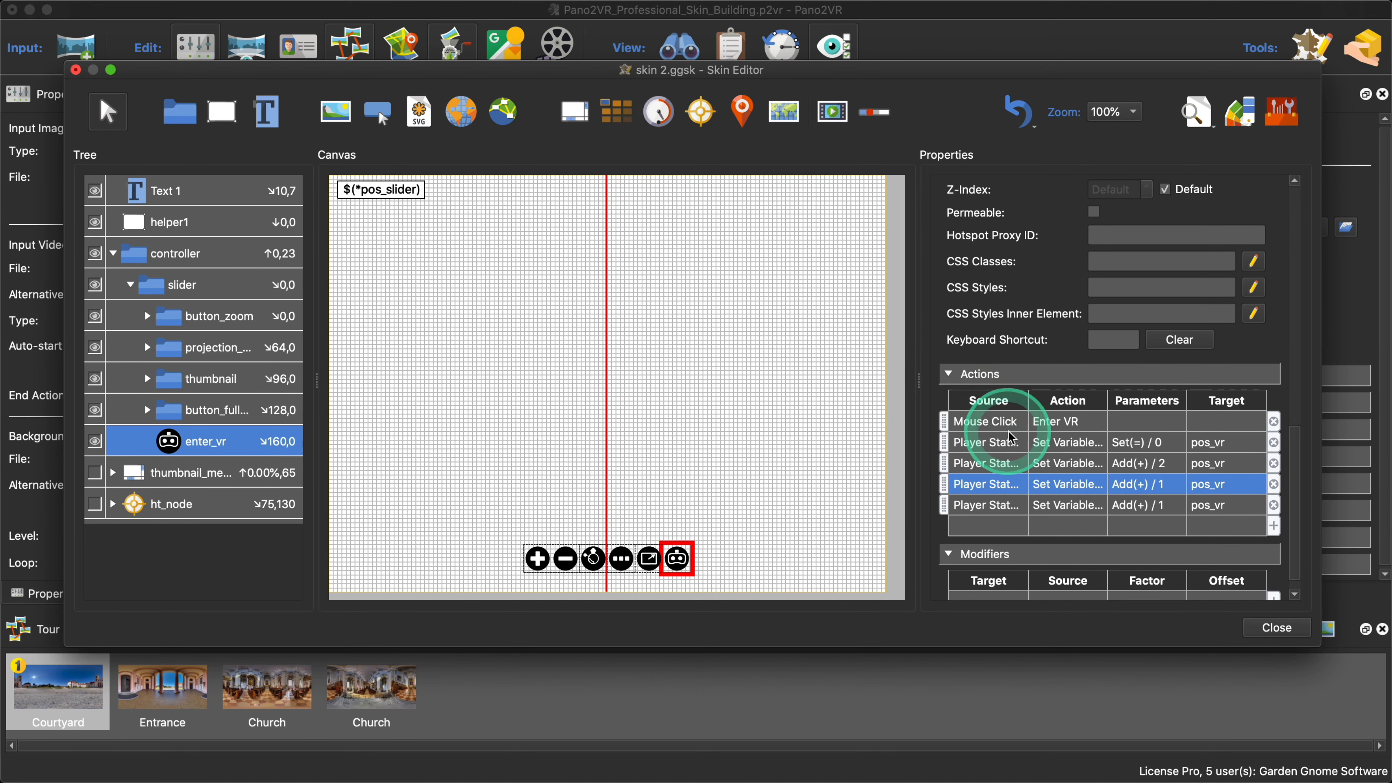
scroll(1003, 447, down, 1)
double_click(986, 484)
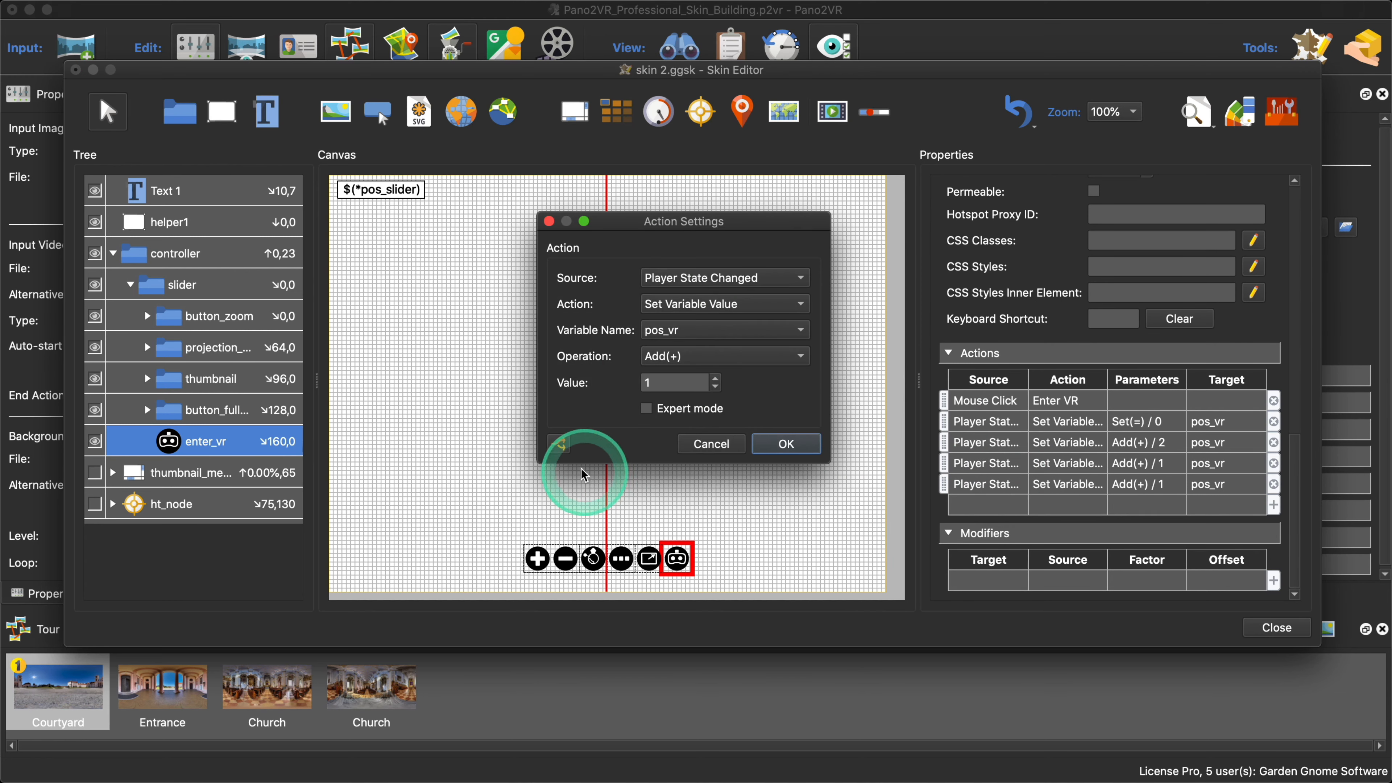
click(559, 446)
click(471, 348)
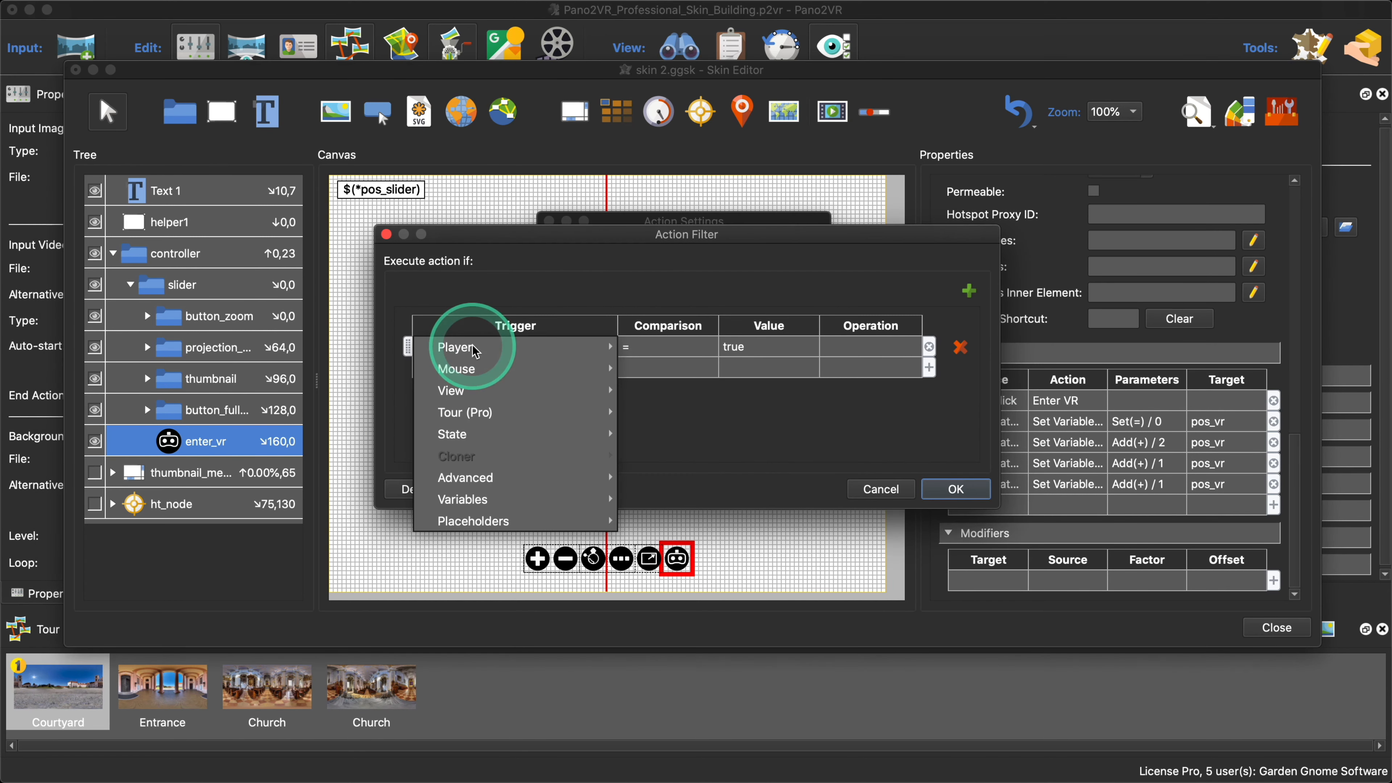
mouse_move(510, 499)
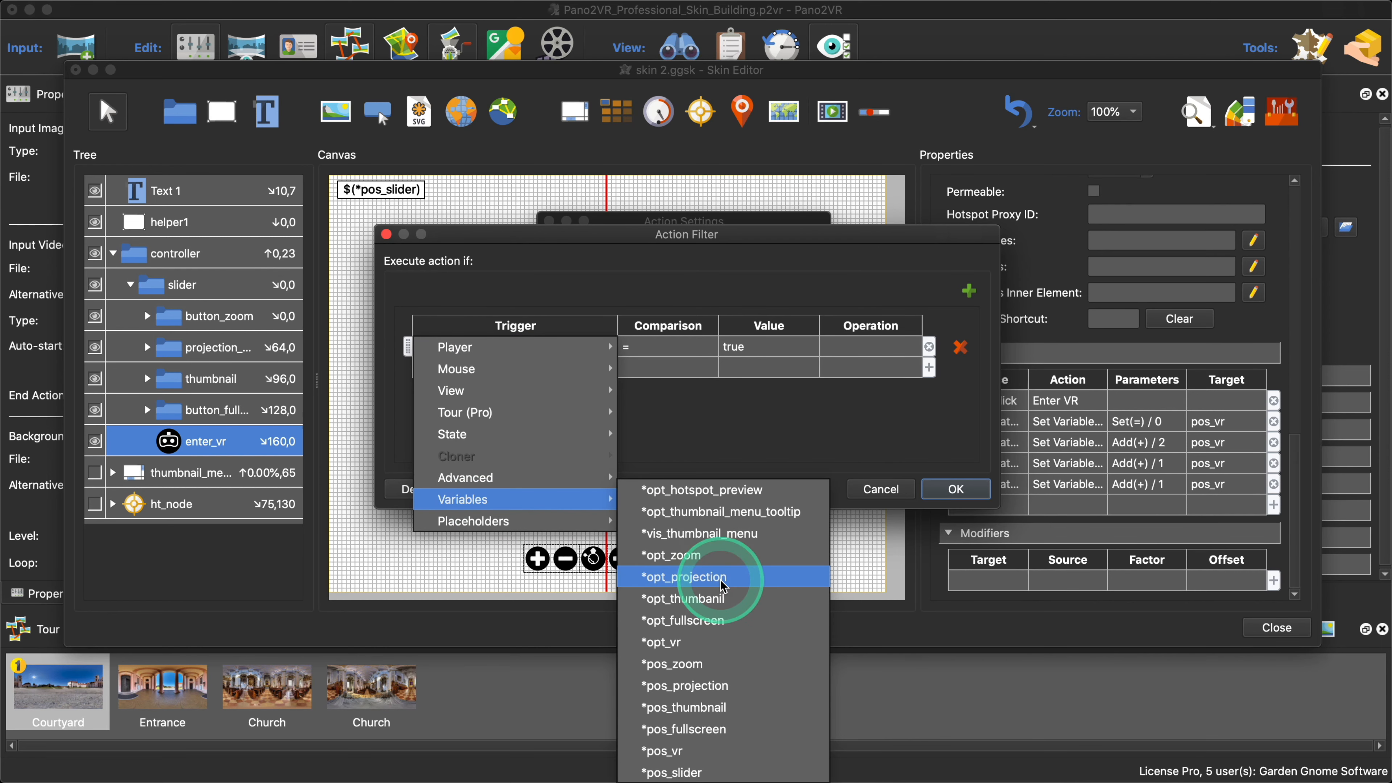
click(726, 597)
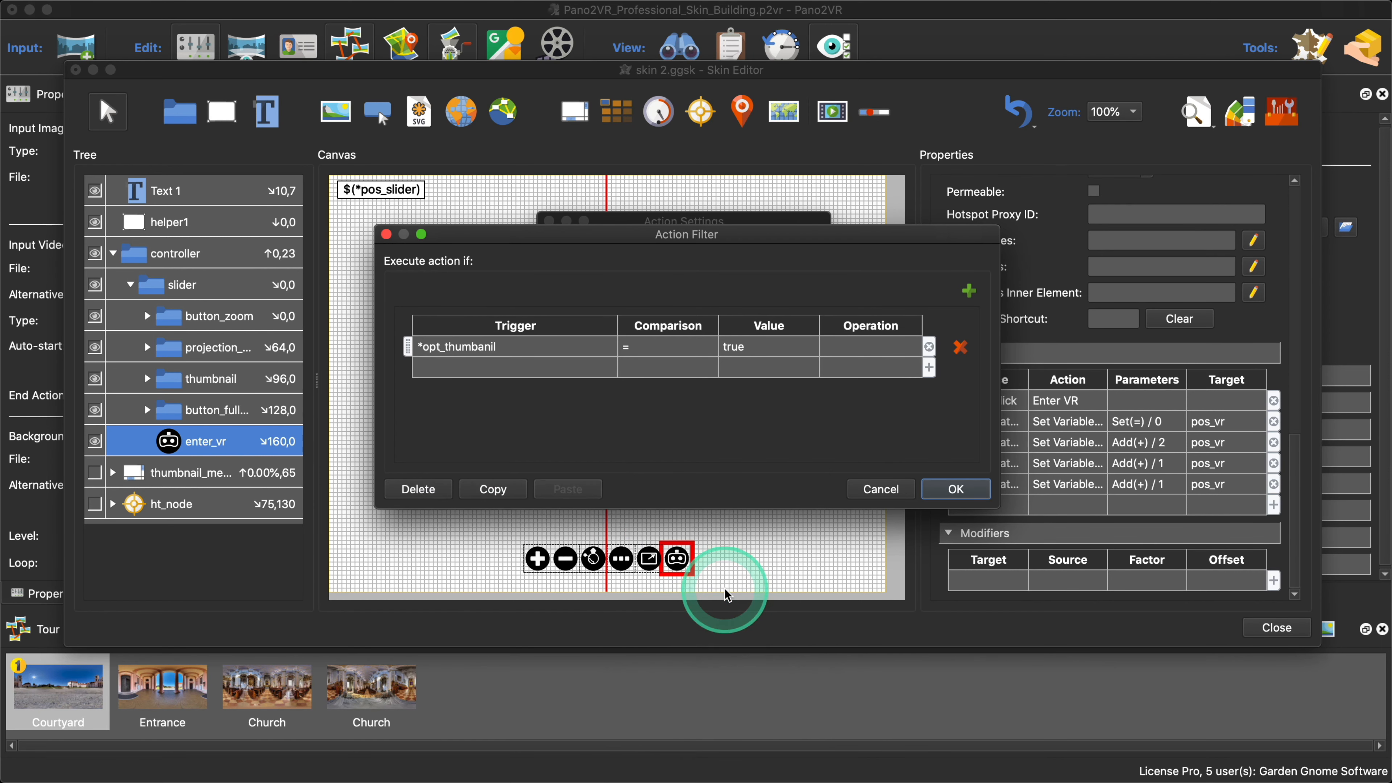
click(956, 489)
click(786, 444)
Step: Duplicate the opt_thumbanil Add 1 action on enter_vr and change the copy's filter trigger to the variable opt_fullscreen
click(979, 485)
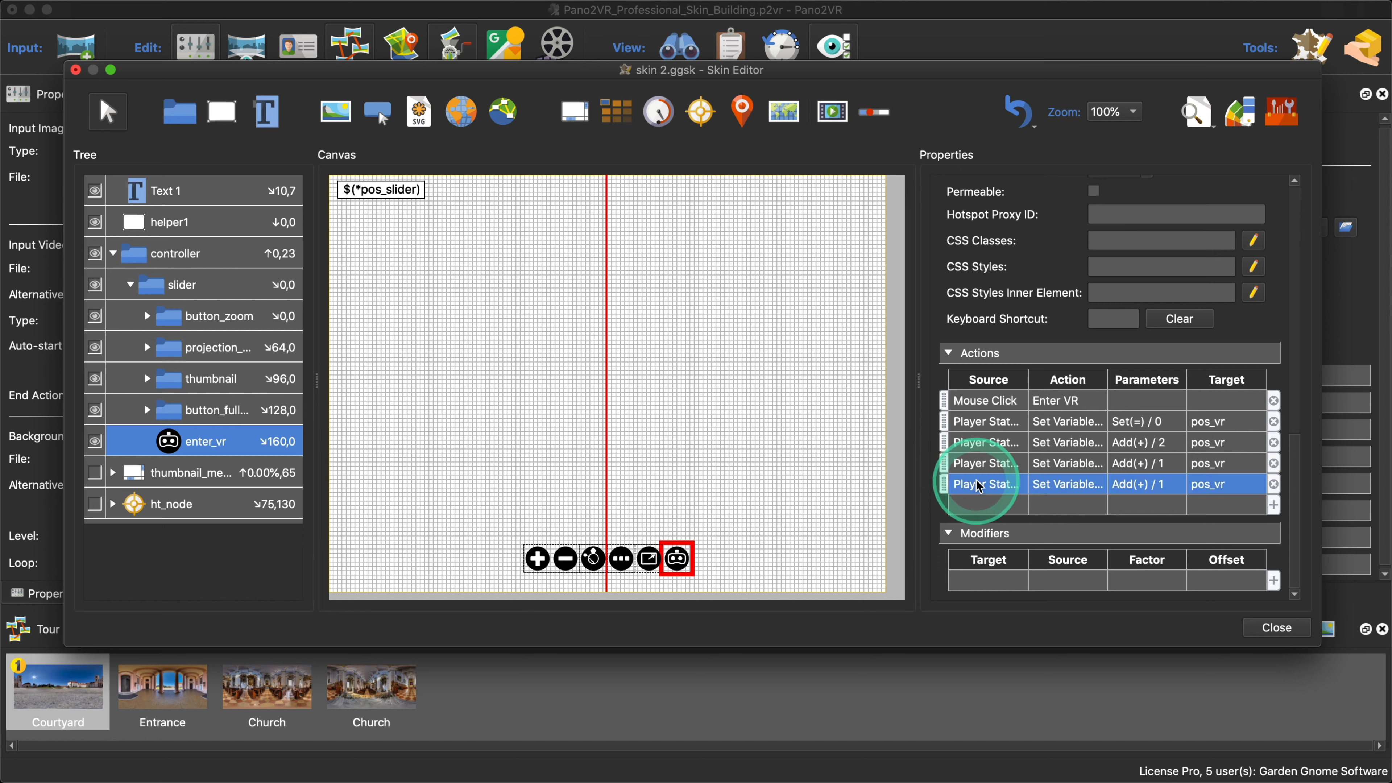
key(super+c)
key(super+v)
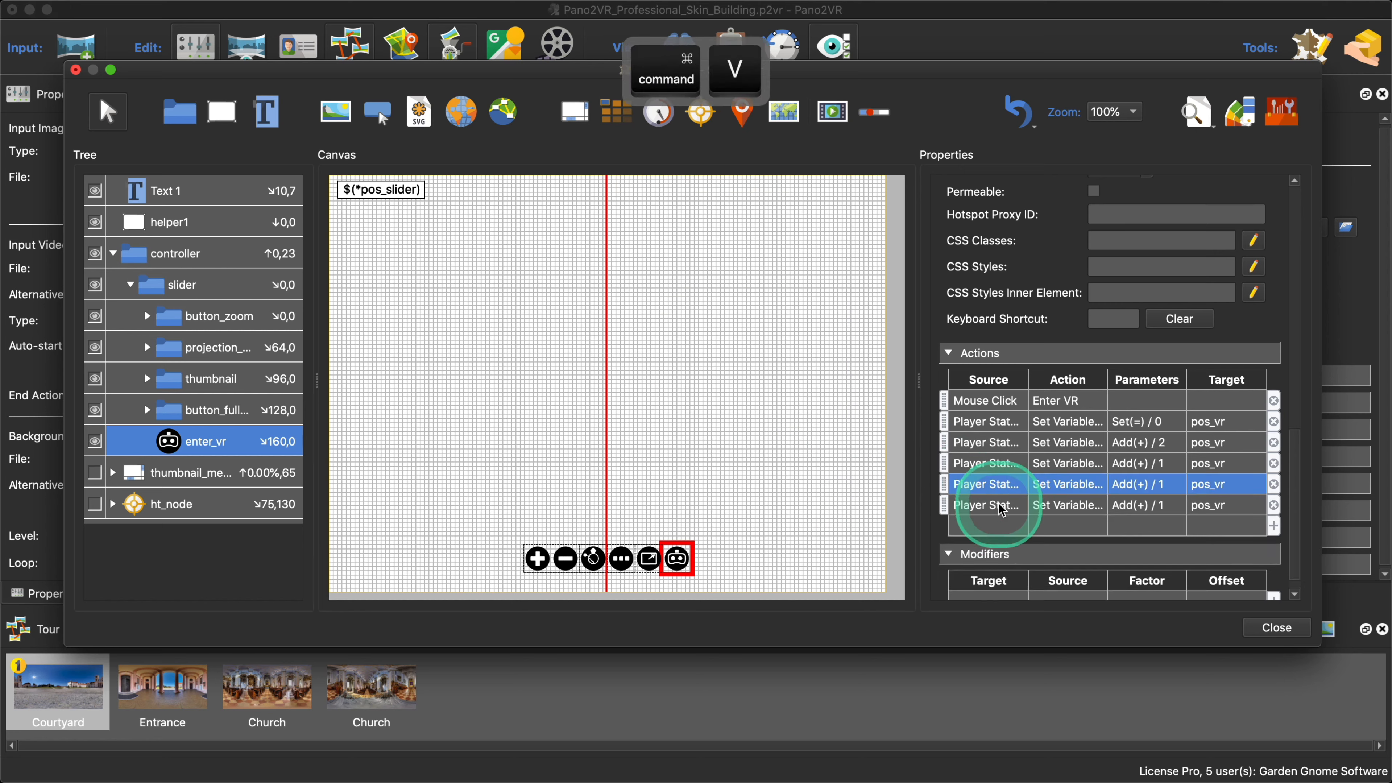
double_click(1001, 508)
click(555, 445)
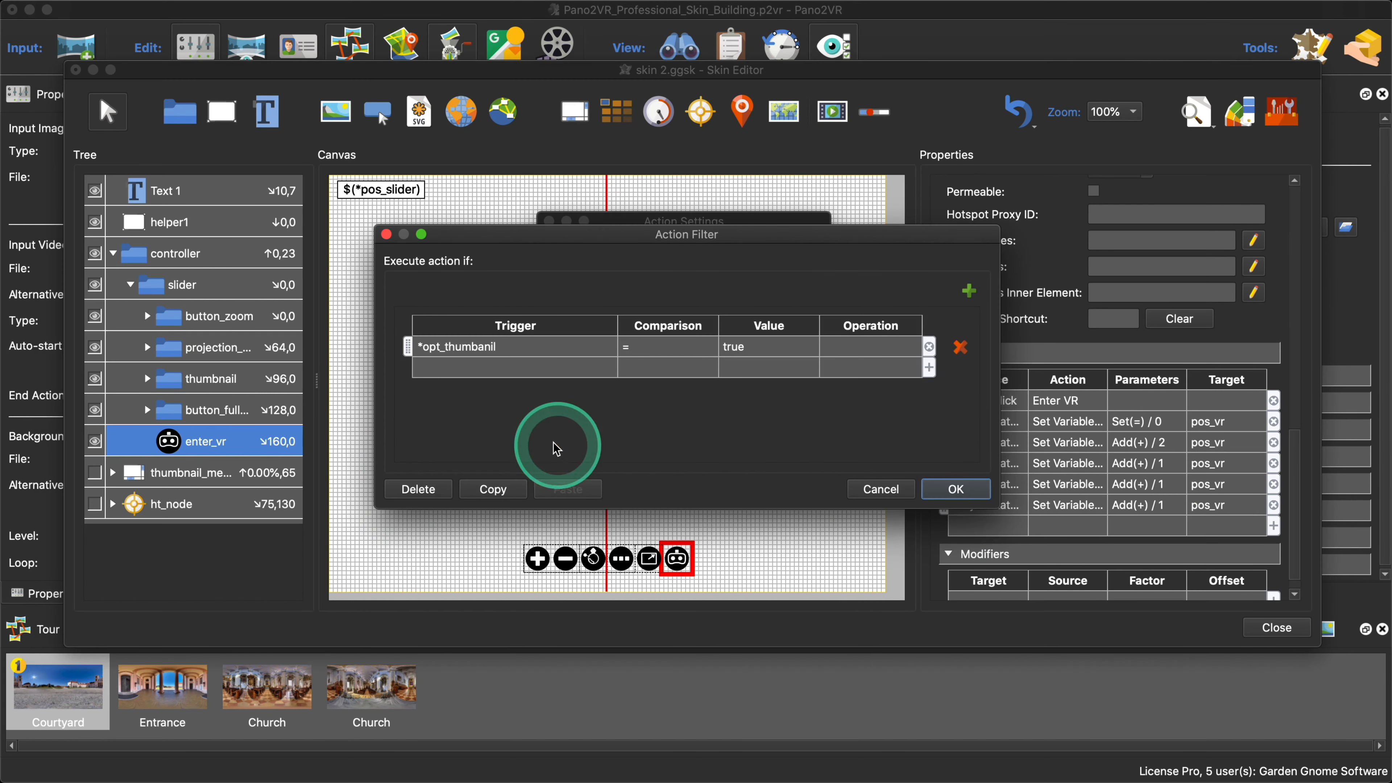
double_click(487, 349)
mouse_move(498, 499)
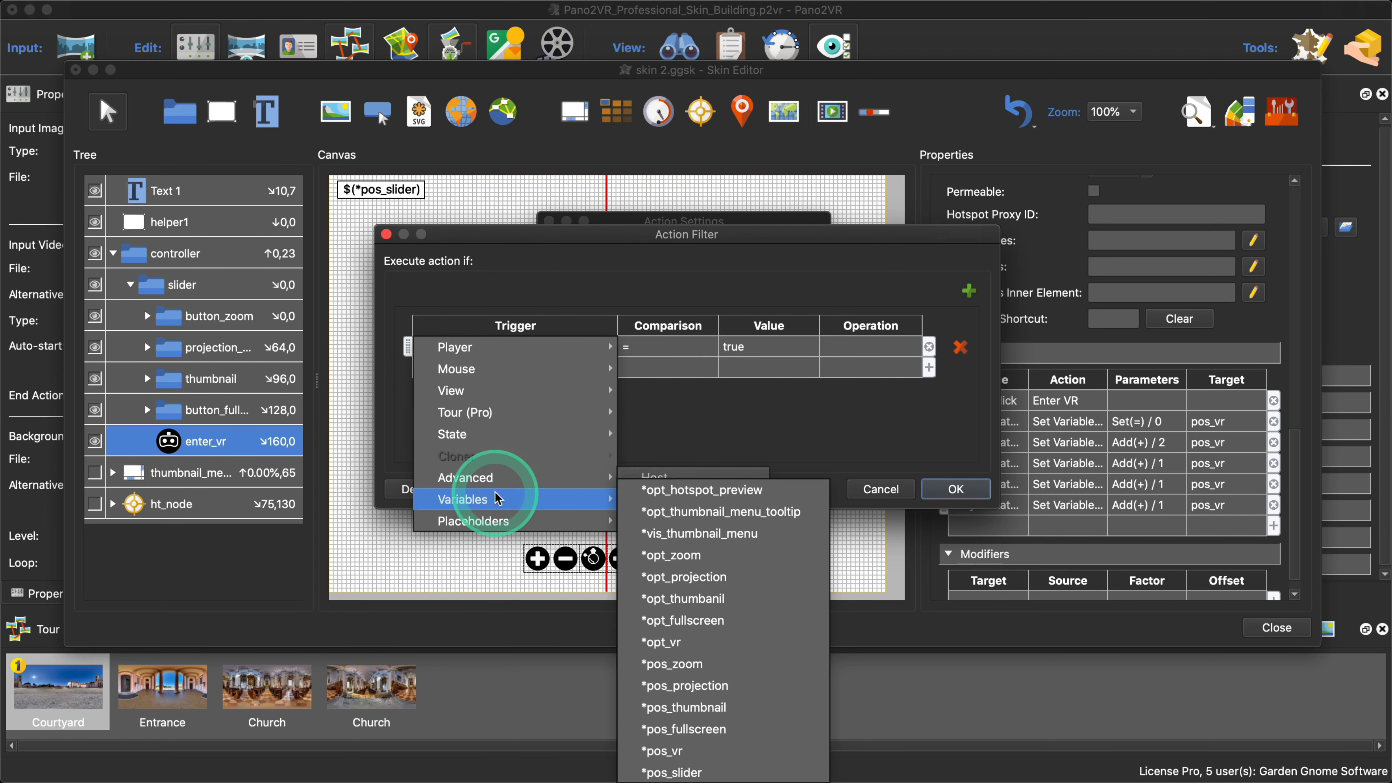
click(760, 618)
click(957, 489)
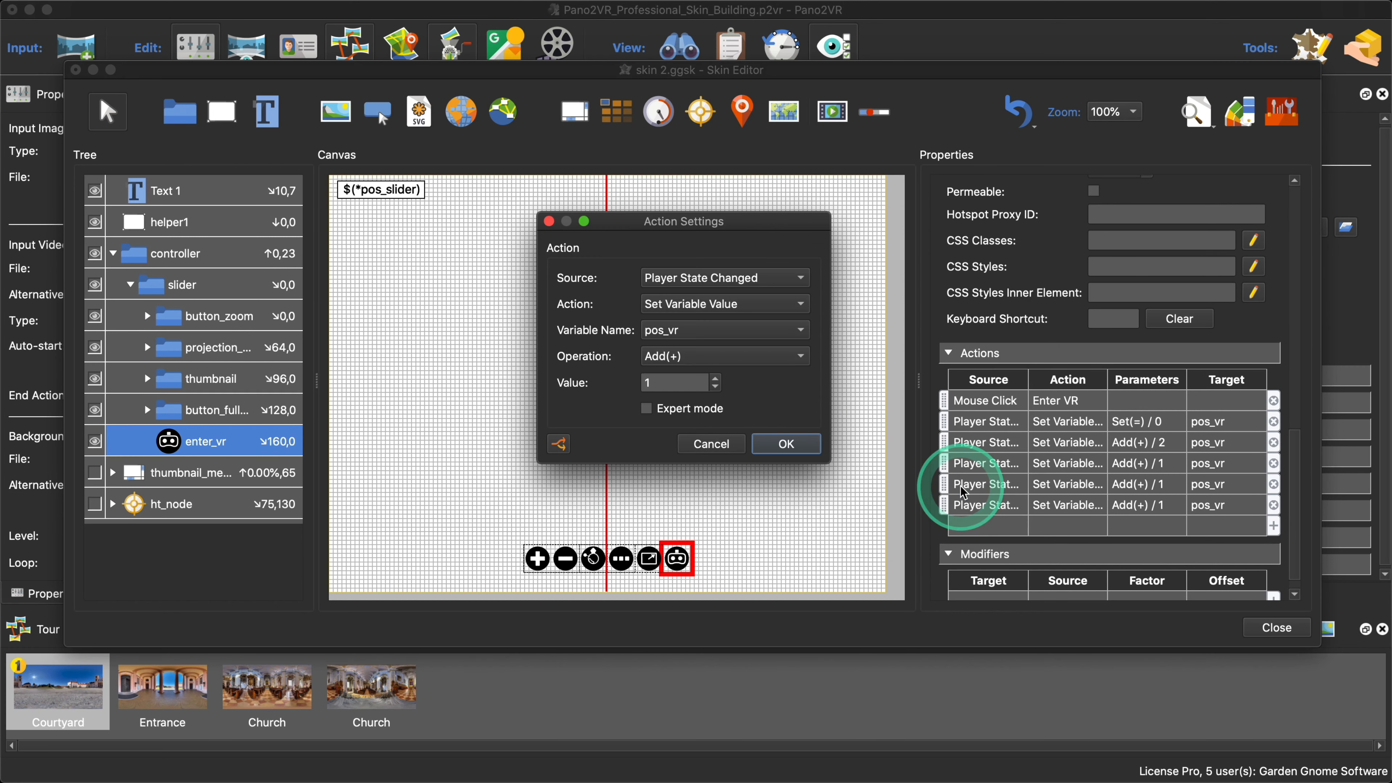
click(787, 447)
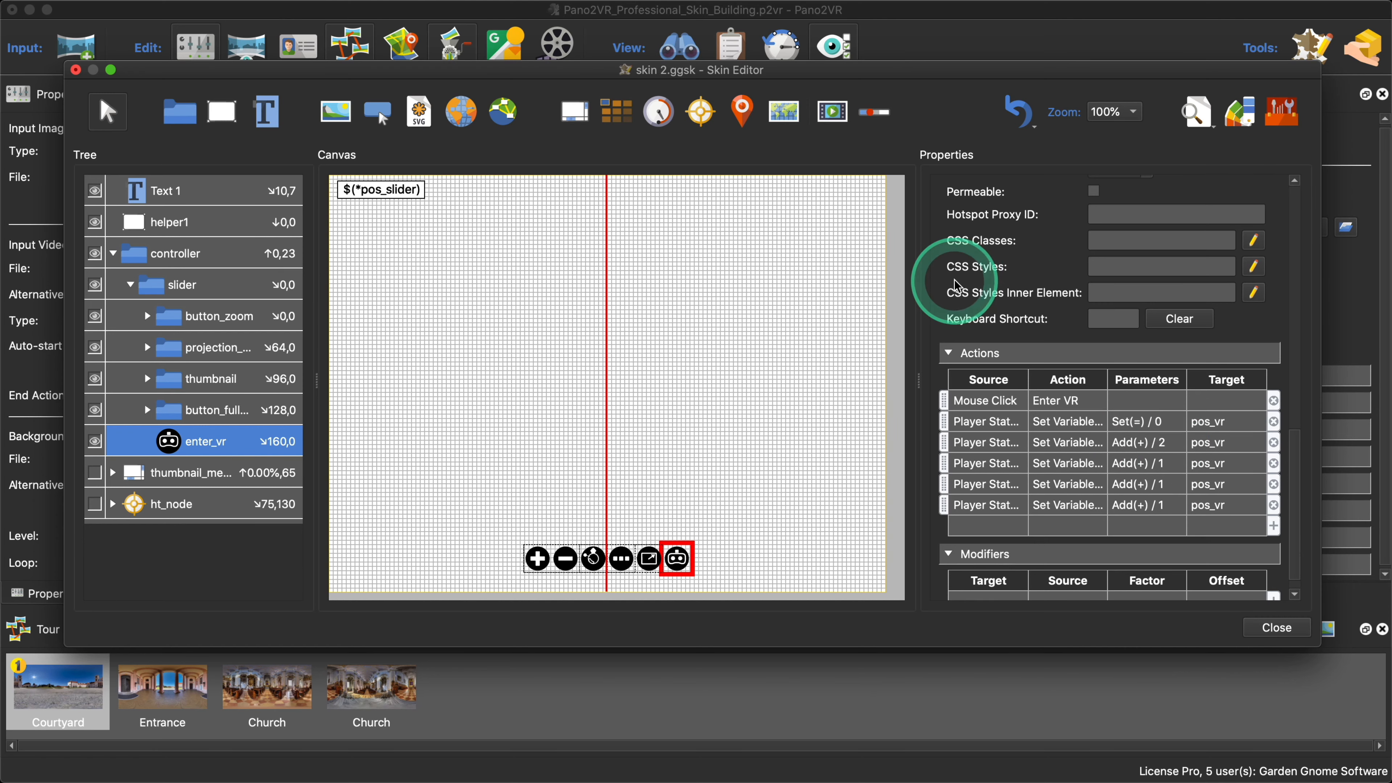
Step: Add a position logic block to enter_vr that sets X to 0 when the variable pos_vr equals 0
scroll(956, 286, up, 5)
scroll(956, 286, up, 8)
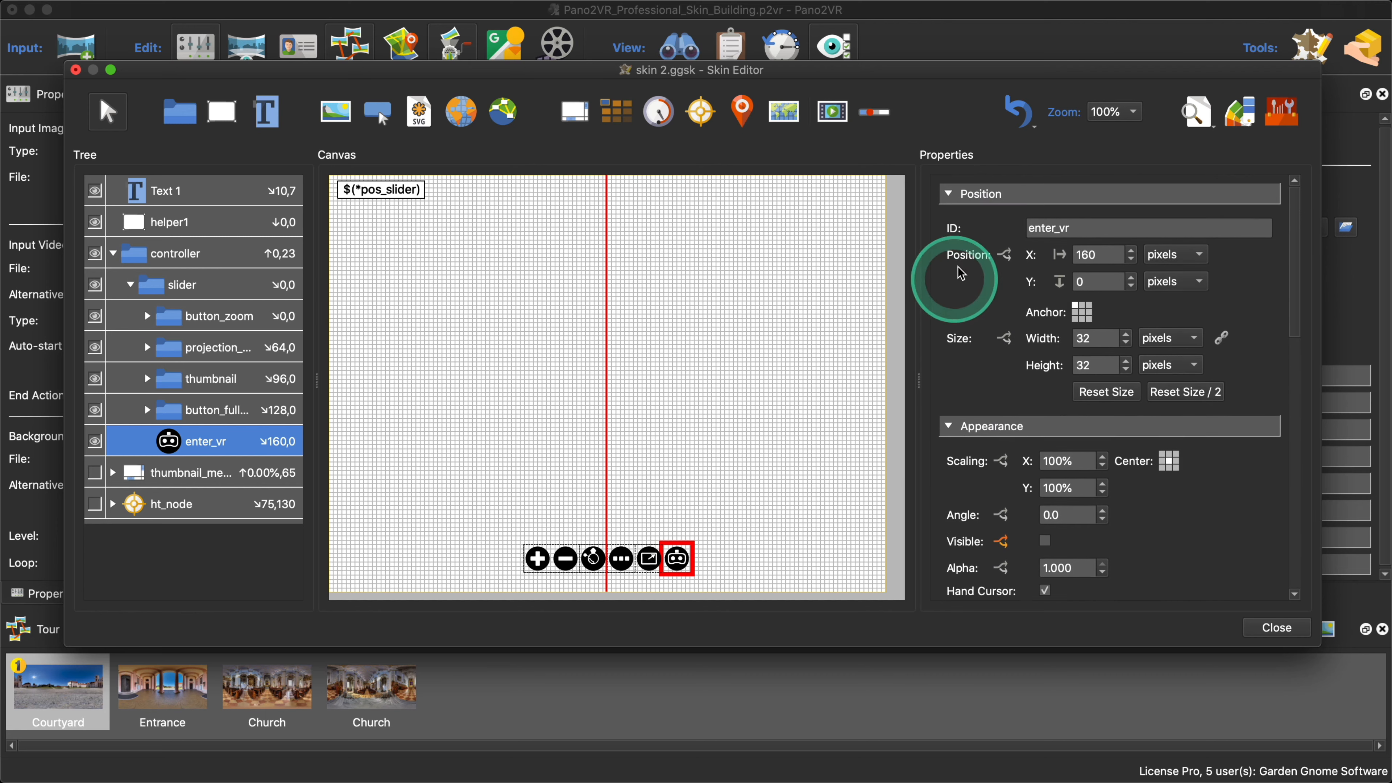
click(1008, 262)
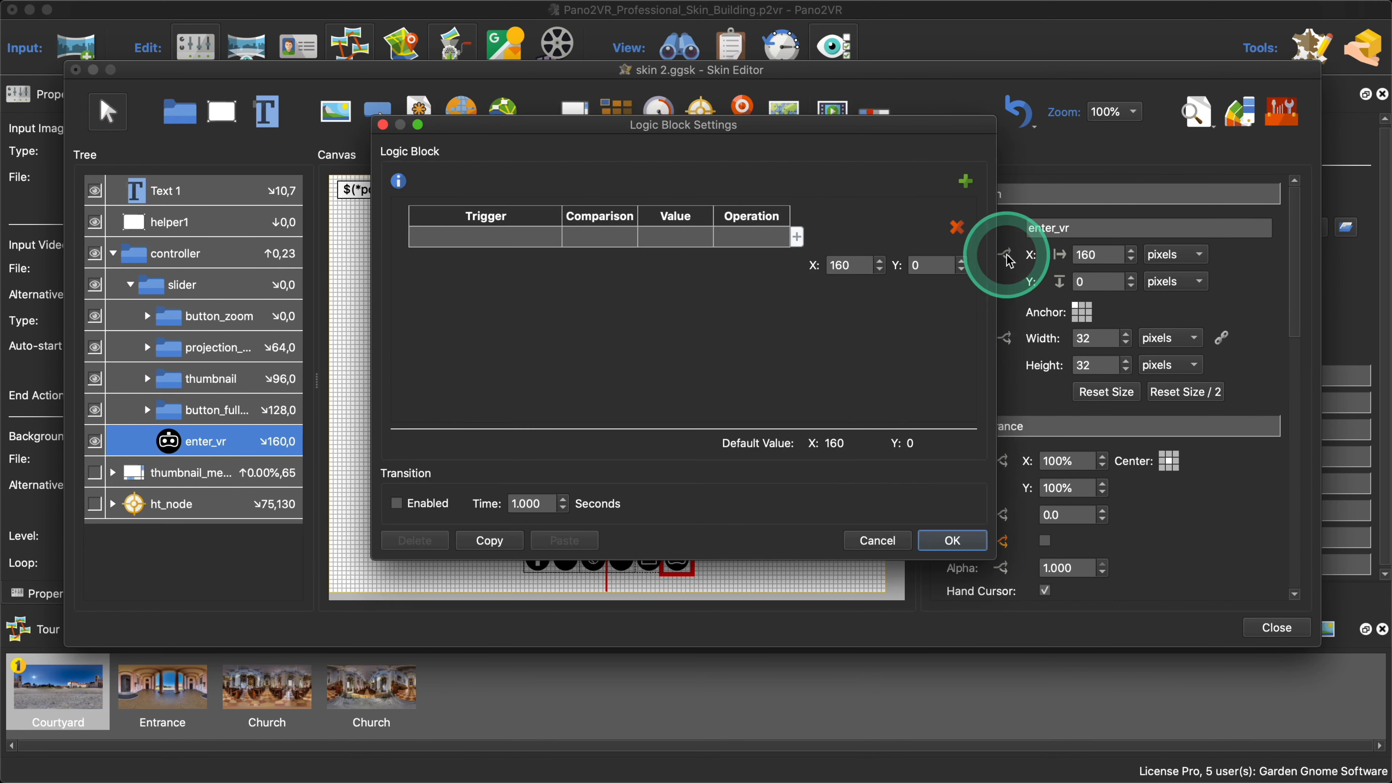
click(477, 237)
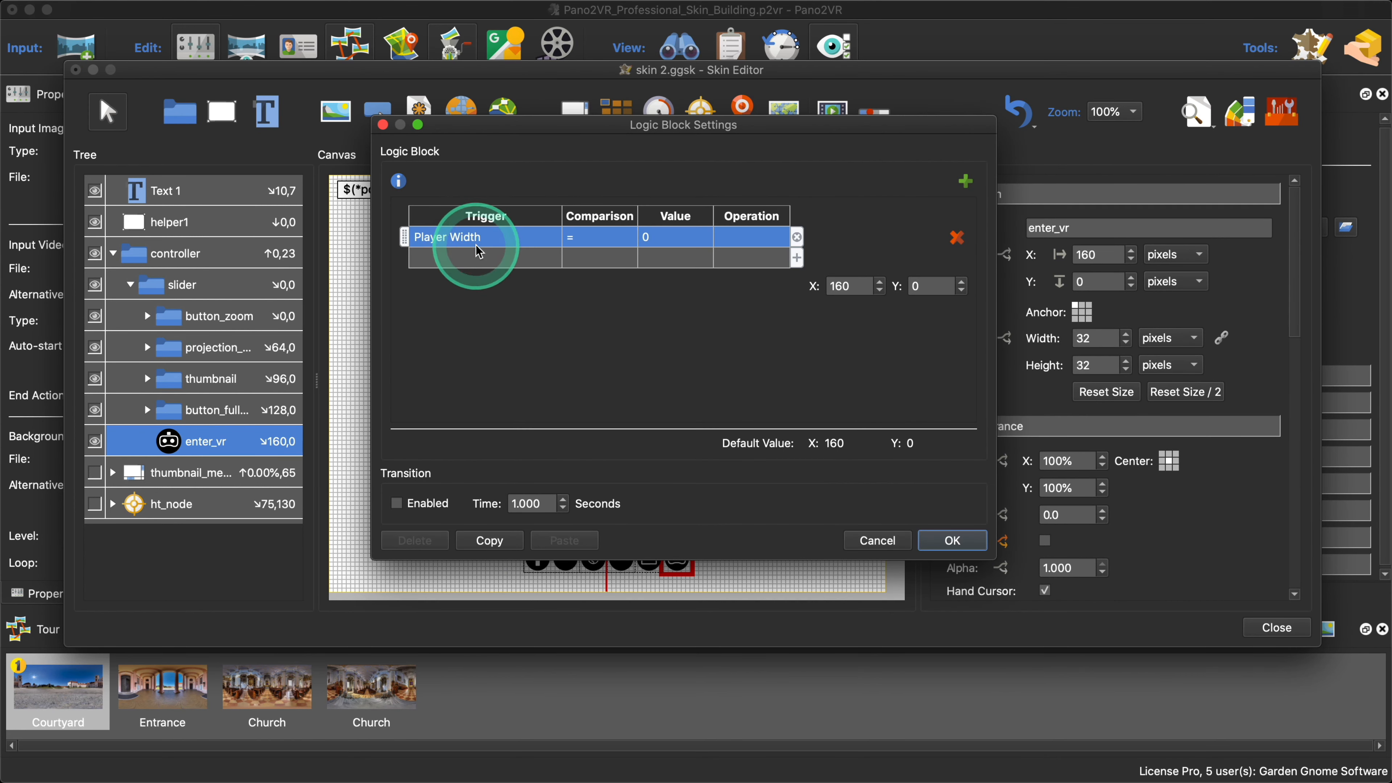
click(477, 237)
mouse_move(482, 388)
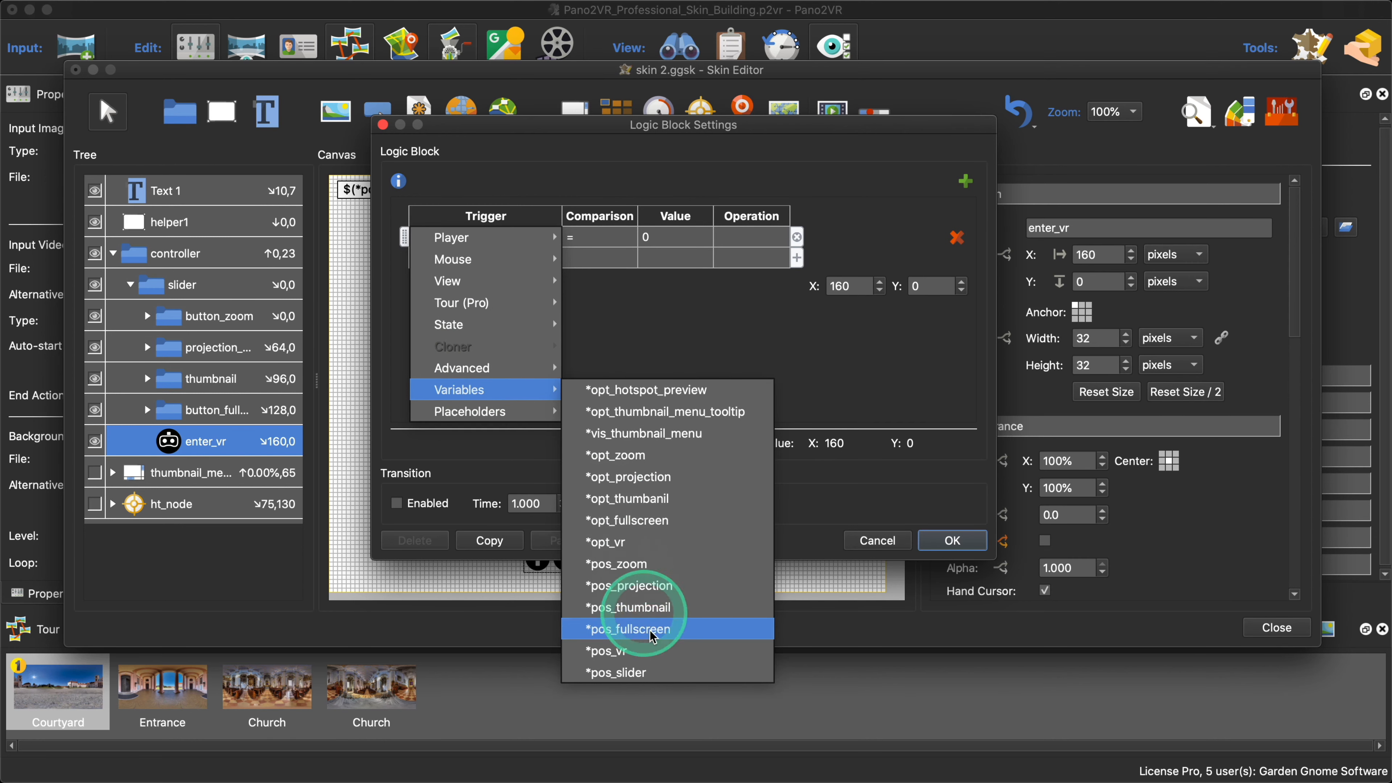
click(653, 651)
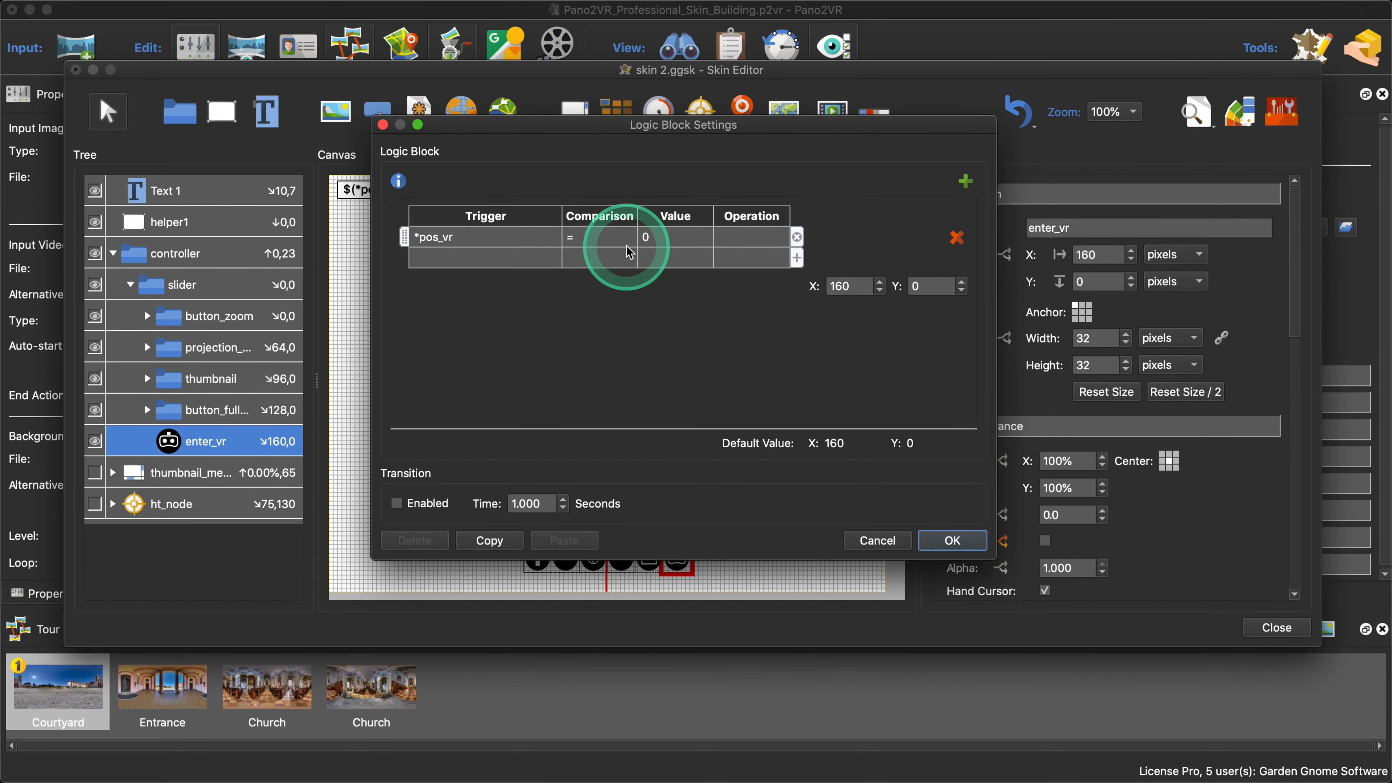
drag(764, 131, 776, 69)
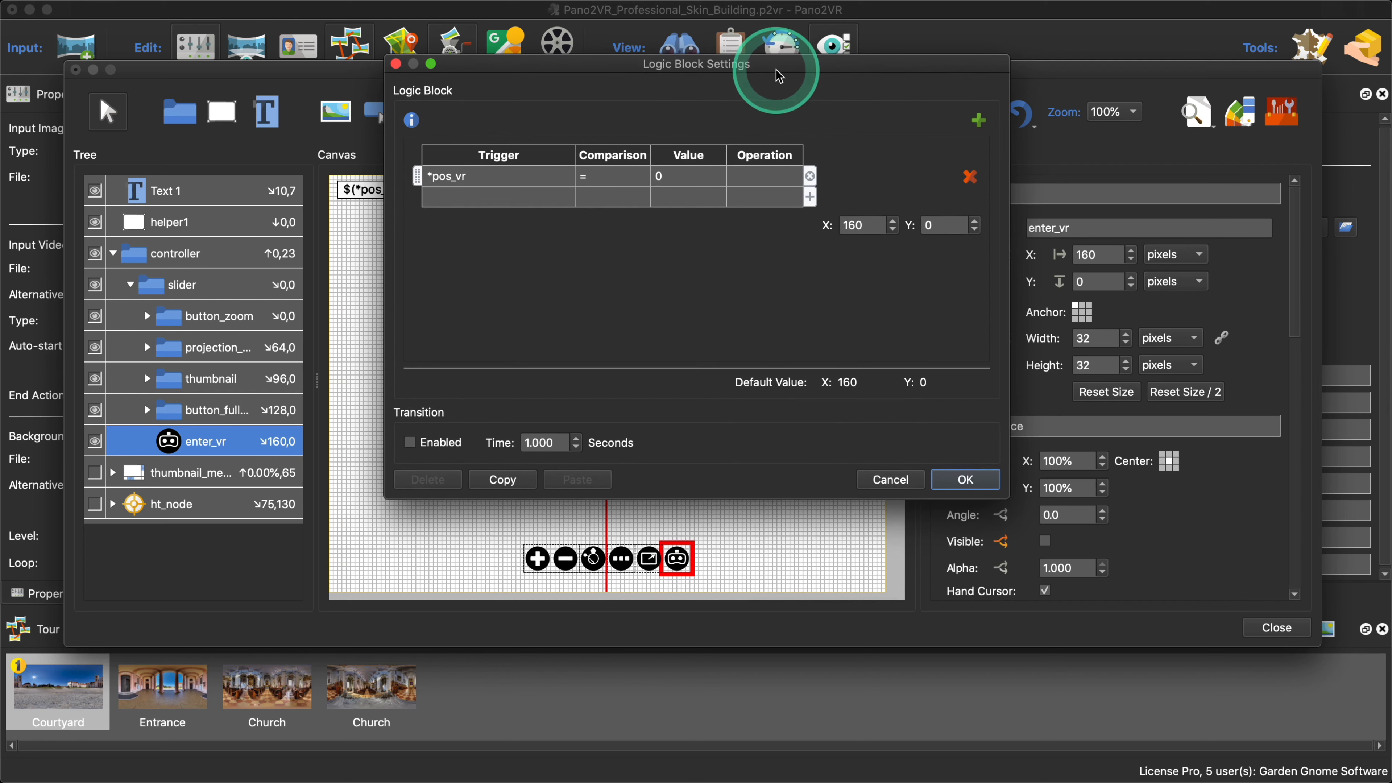
double_click(855, 225)
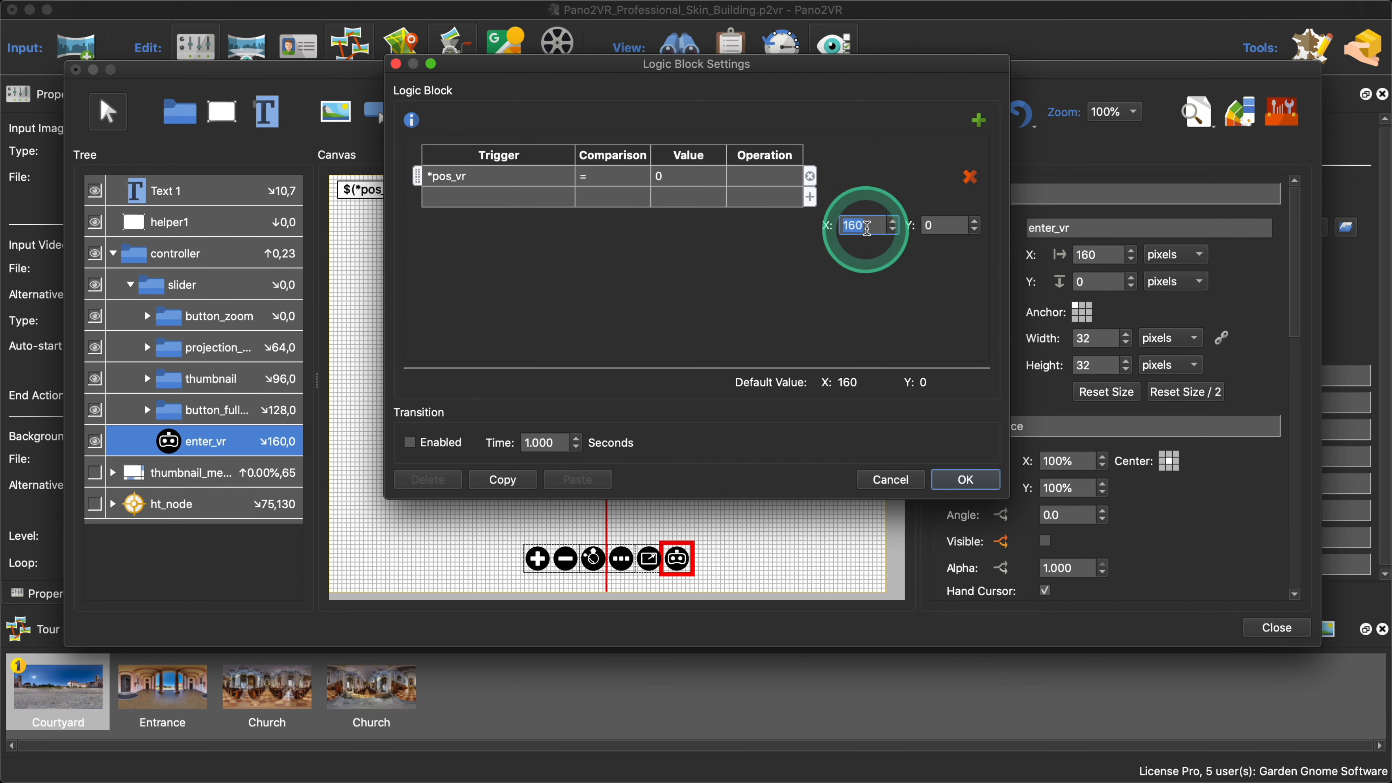
text(0)
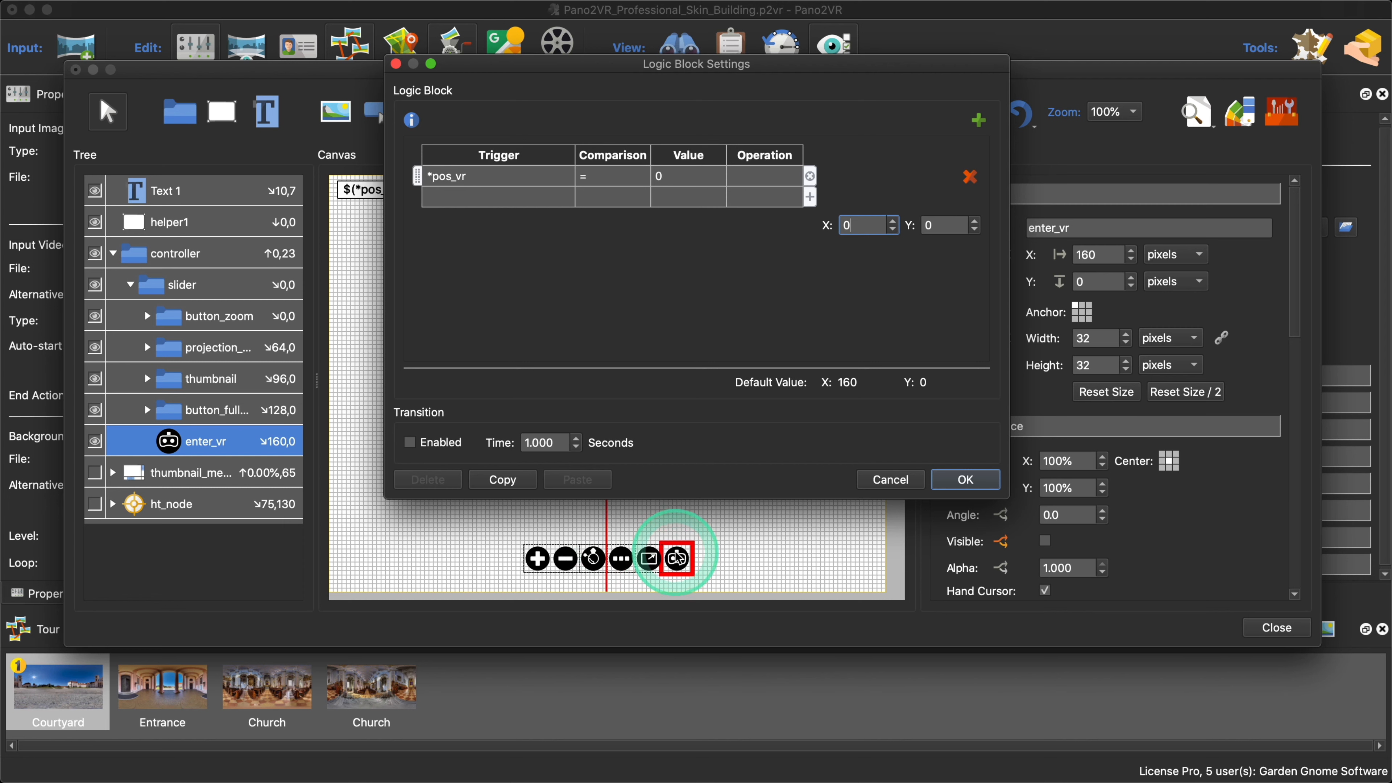
Step: Copy the pos_vr trigger into a second position expression for enter_vr, setting X to 32 when pos_vr equals 1
right_click(493, 184)
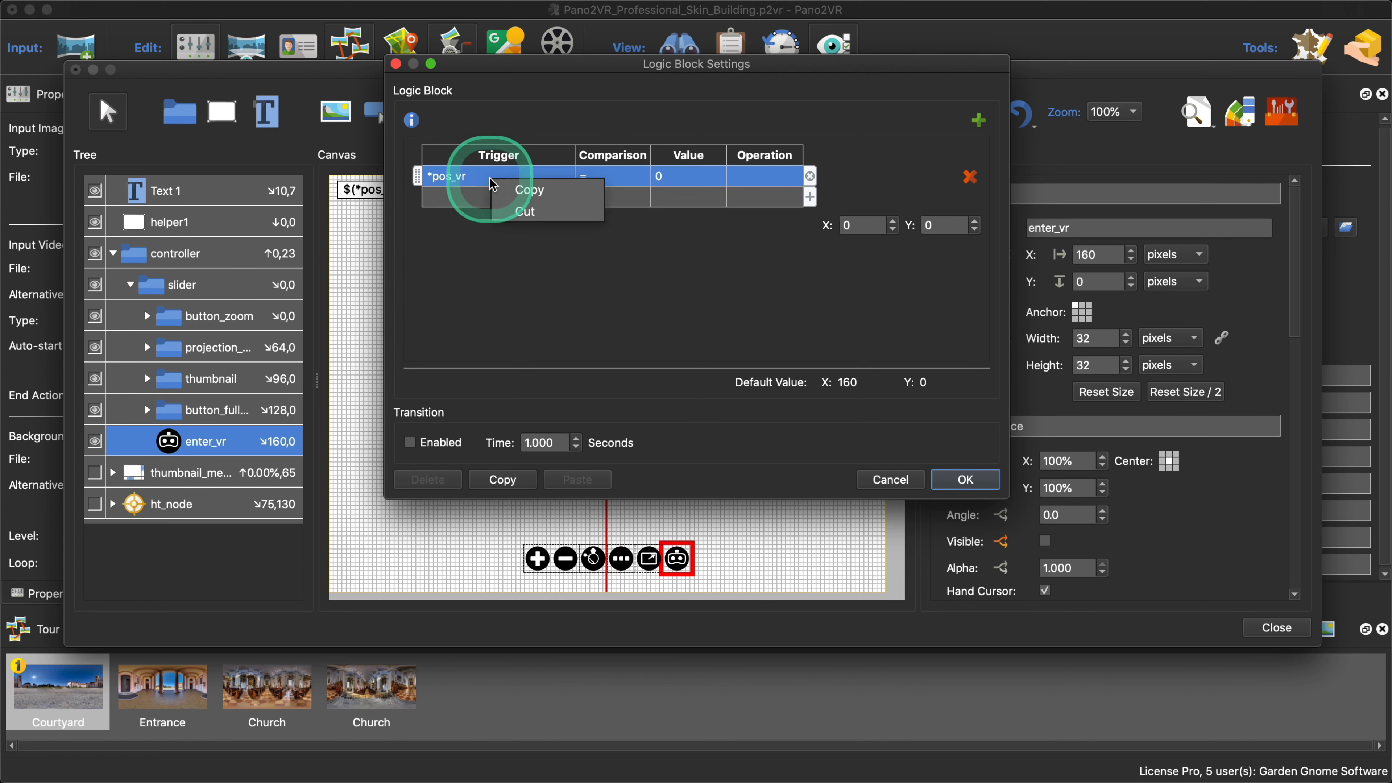
click(520, 190)
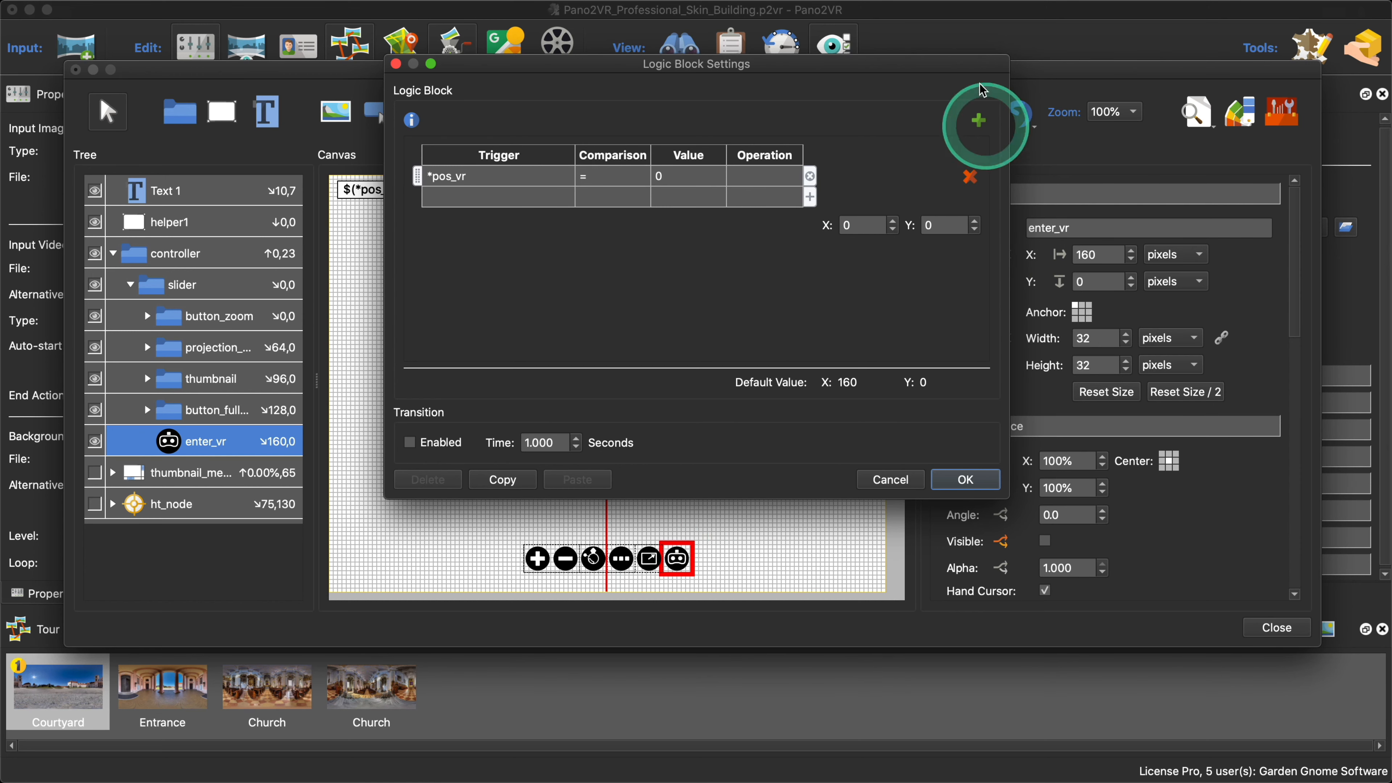
click(978, 119)
right_click(482, 264)
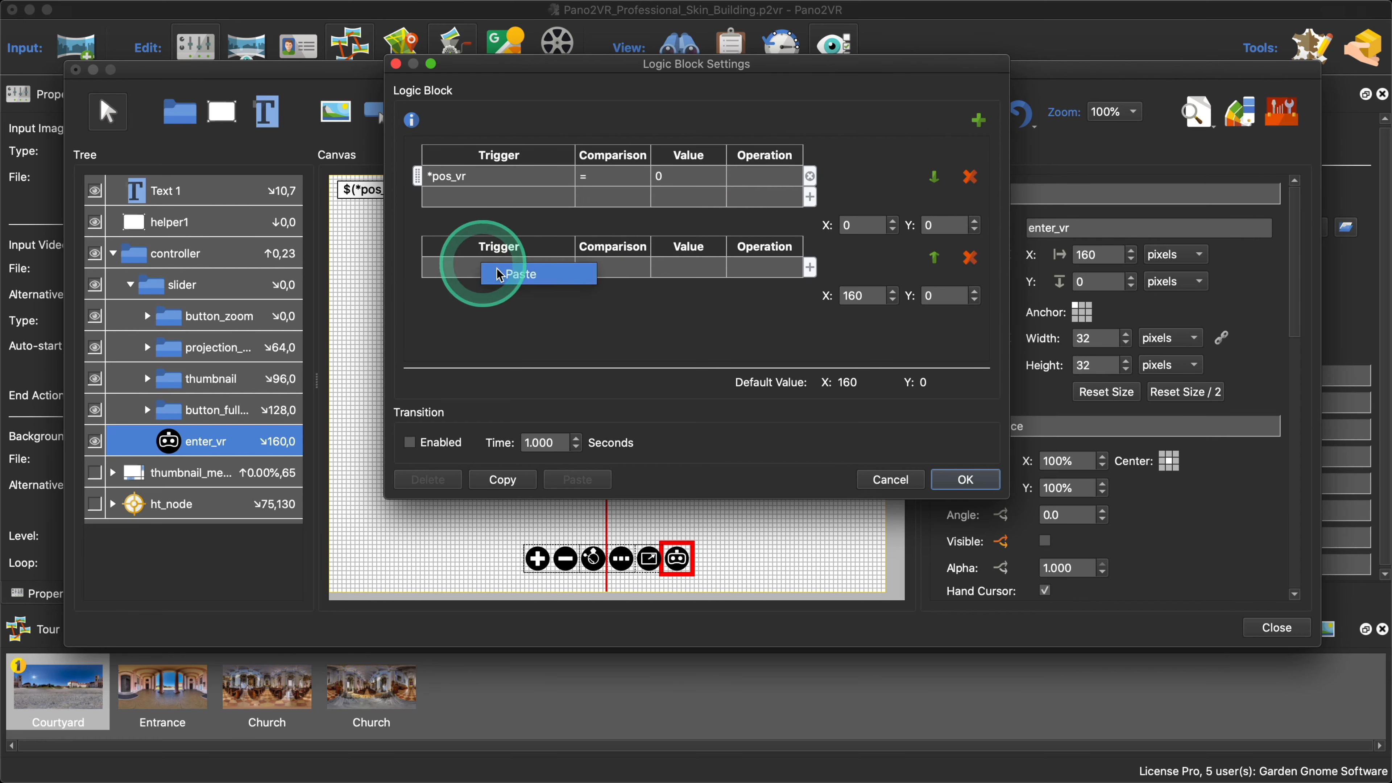
click(506, 273)
double_click(680, 269)
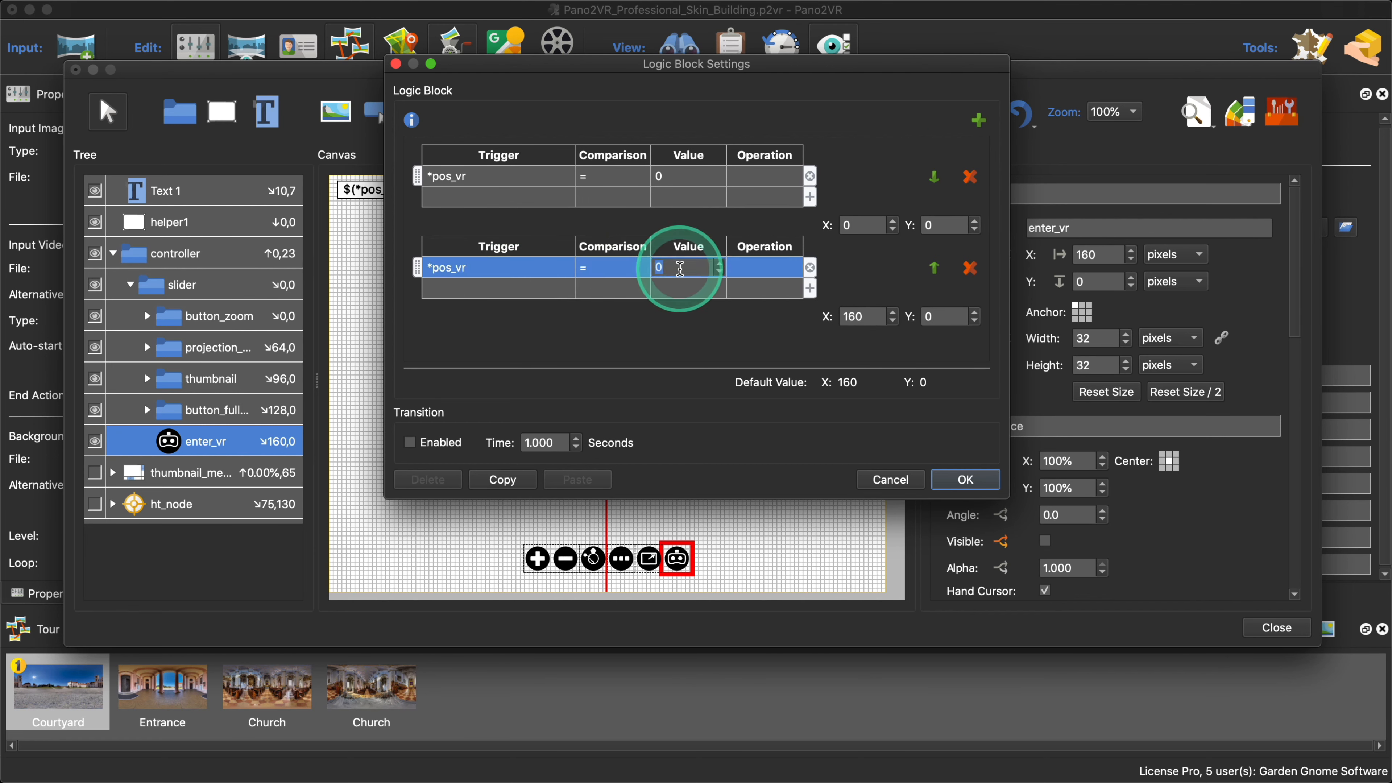
double_click(855, 317)
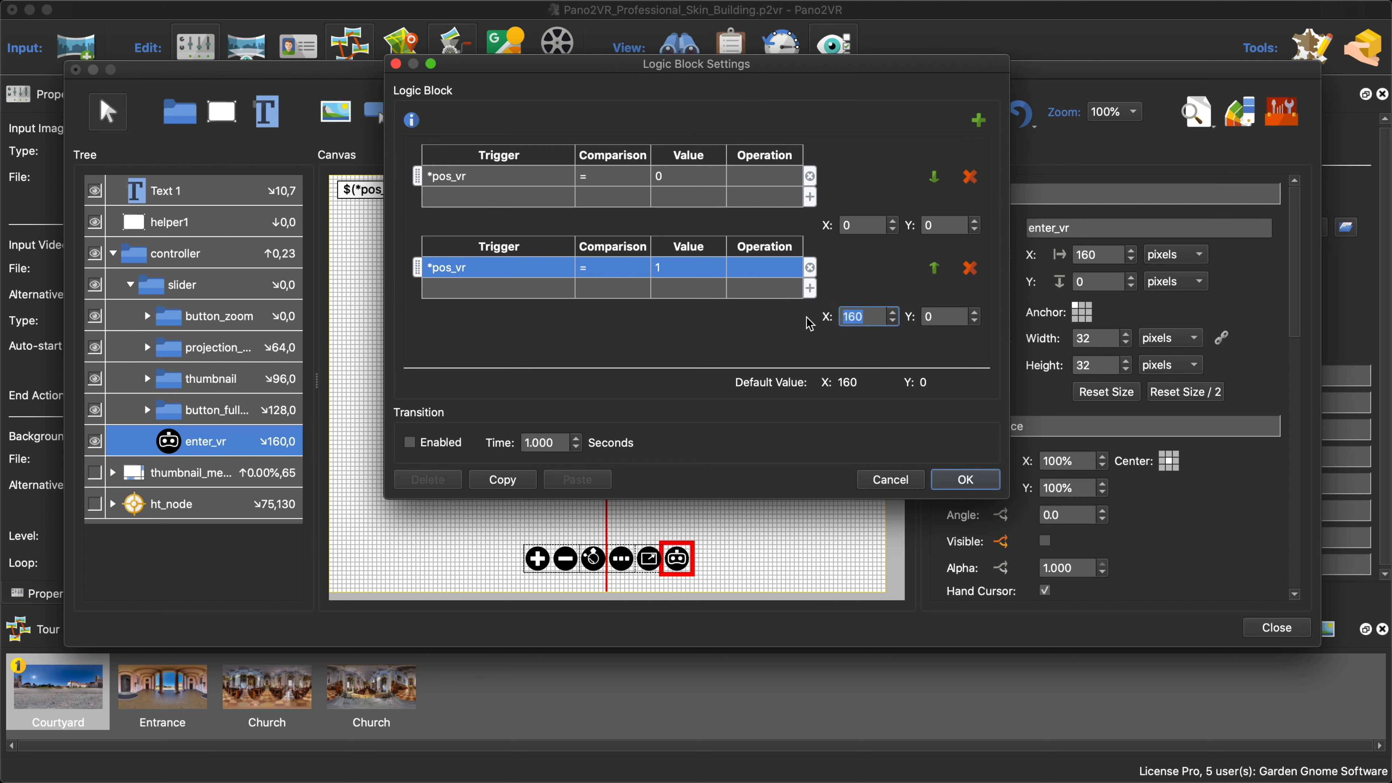
text(32)
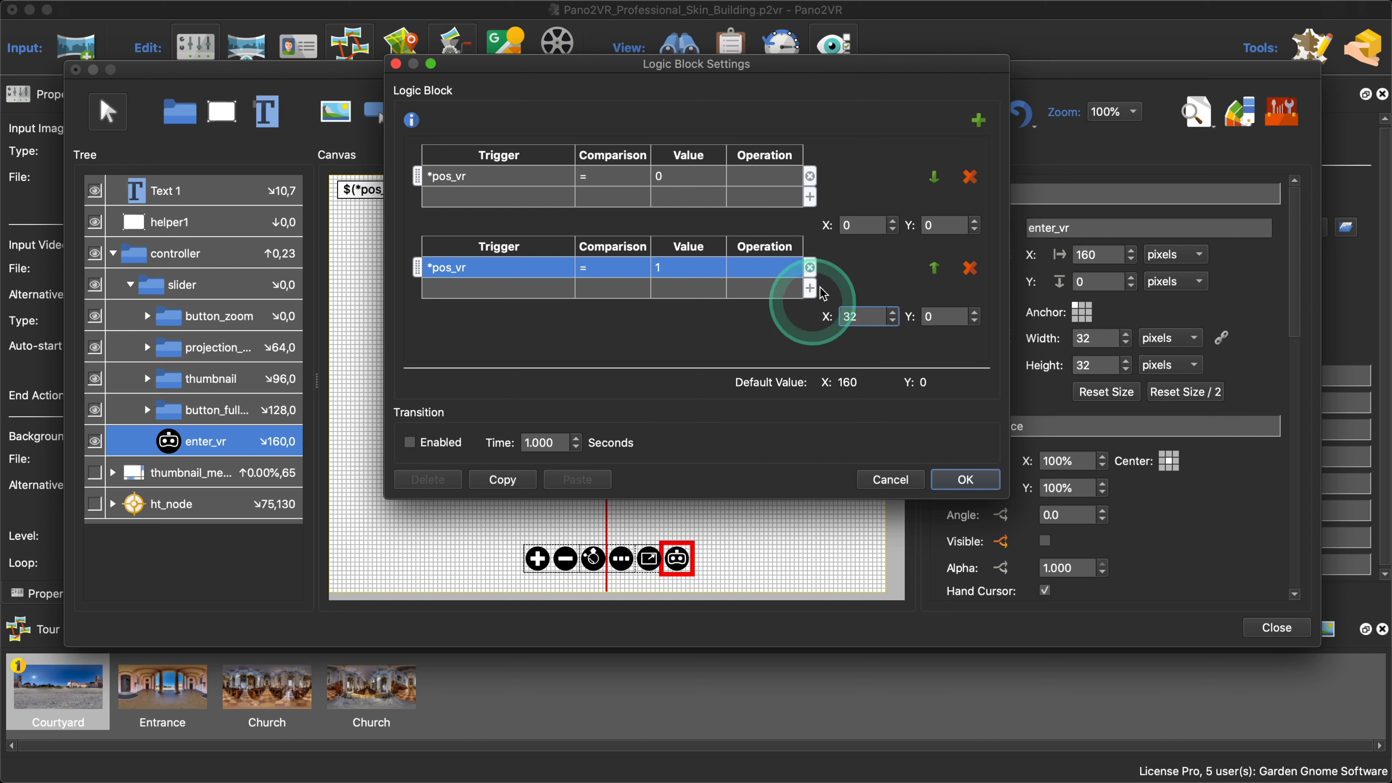
Step: Add a third position expression reusing the copied trigger, setting X to 64 when pos_vr equals 2
click(978, 120)
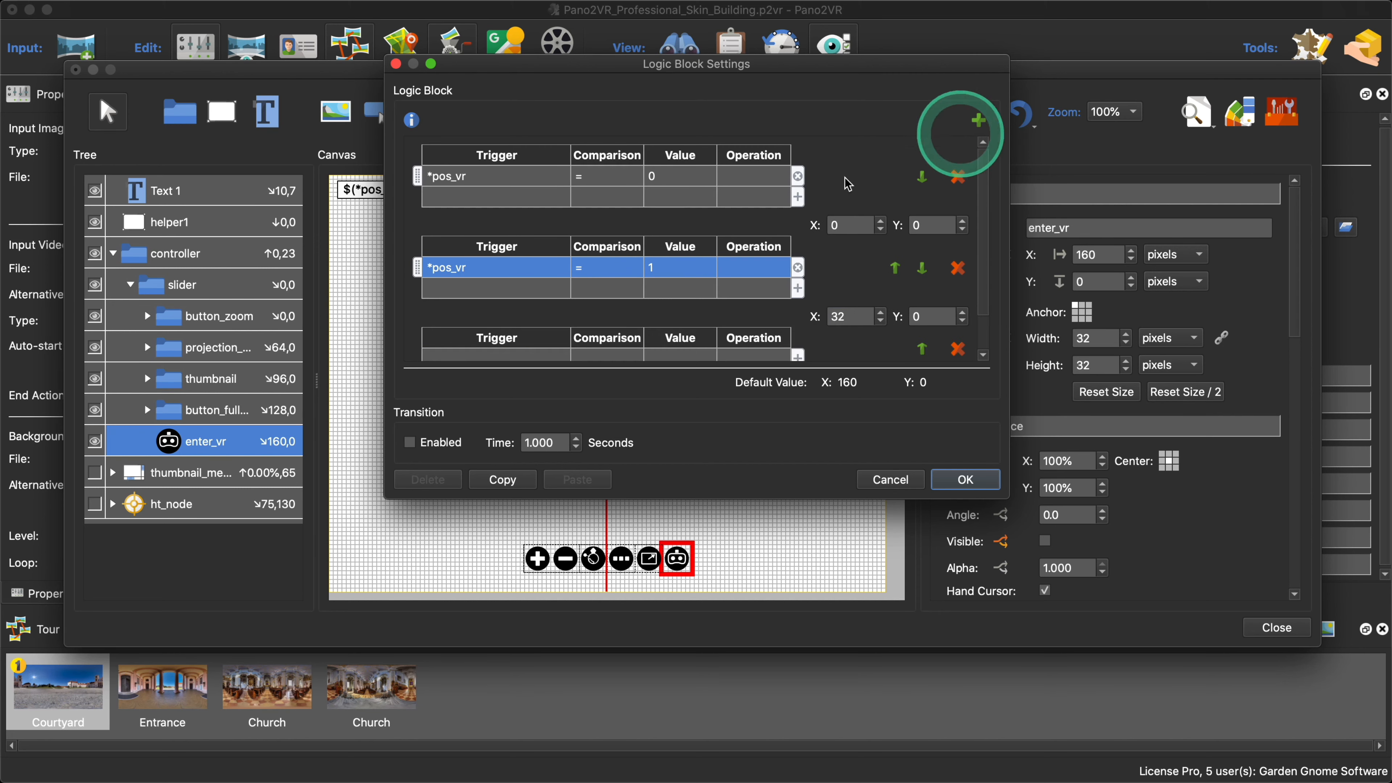
scroll(462, 294, down, 3)
right_click(467, 314)
click(492, 322)
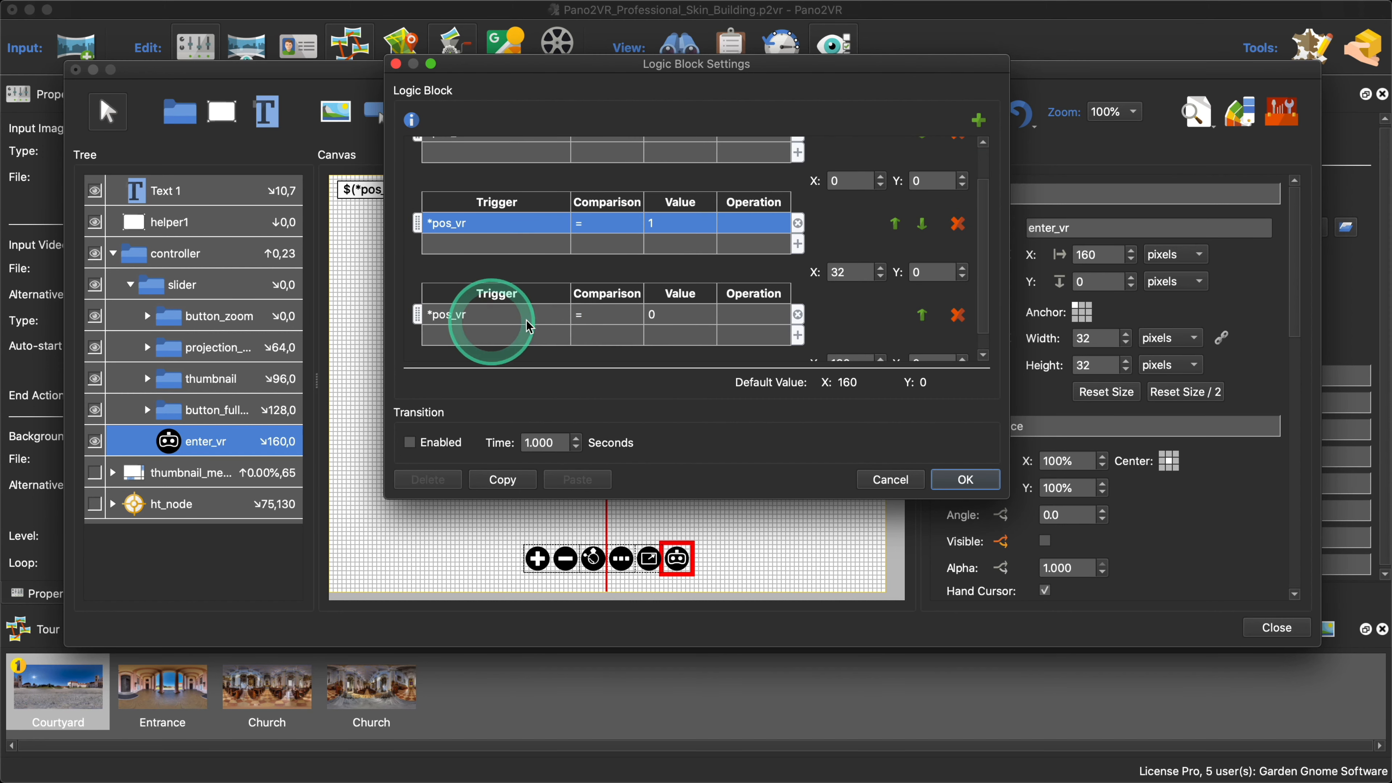
double_click(669, 314)
text(2)
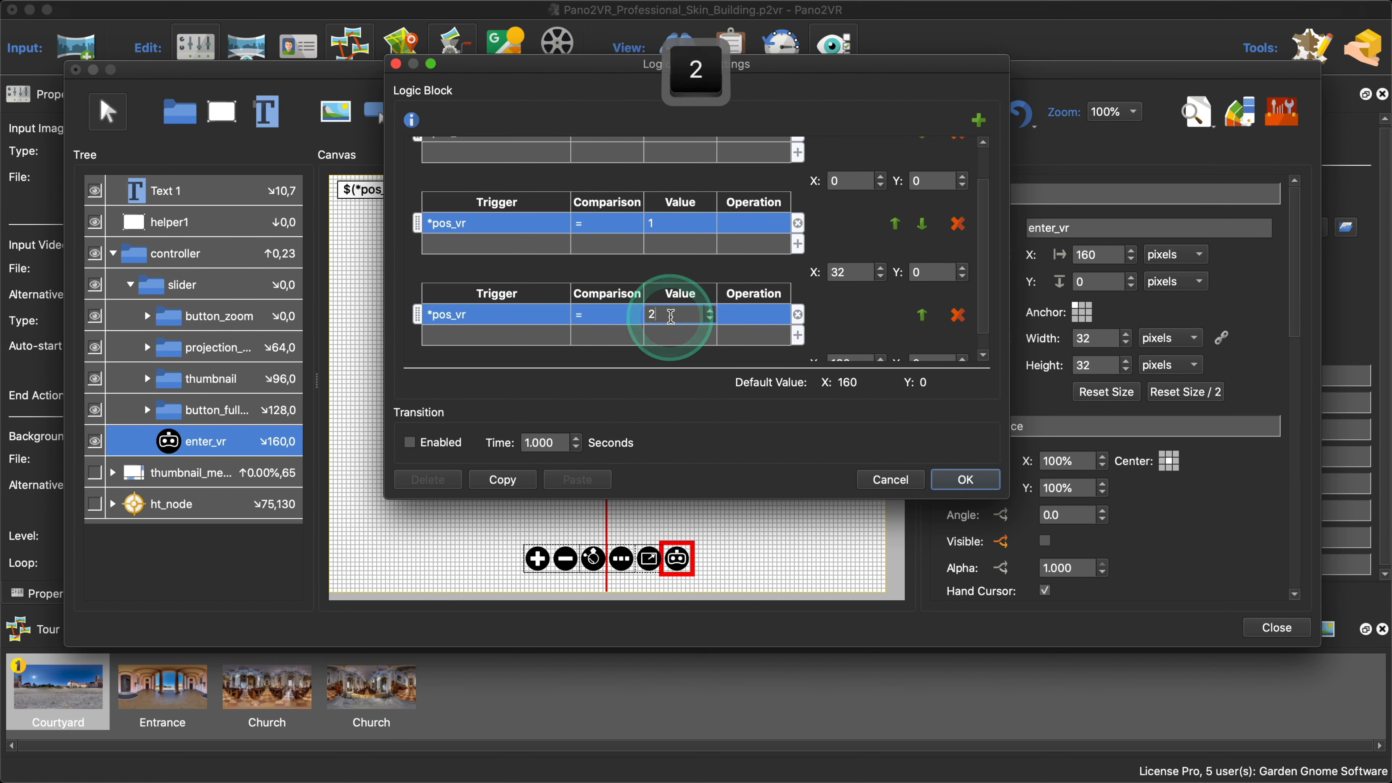
scroll(841, 320, down, 1)
click(837, 343)
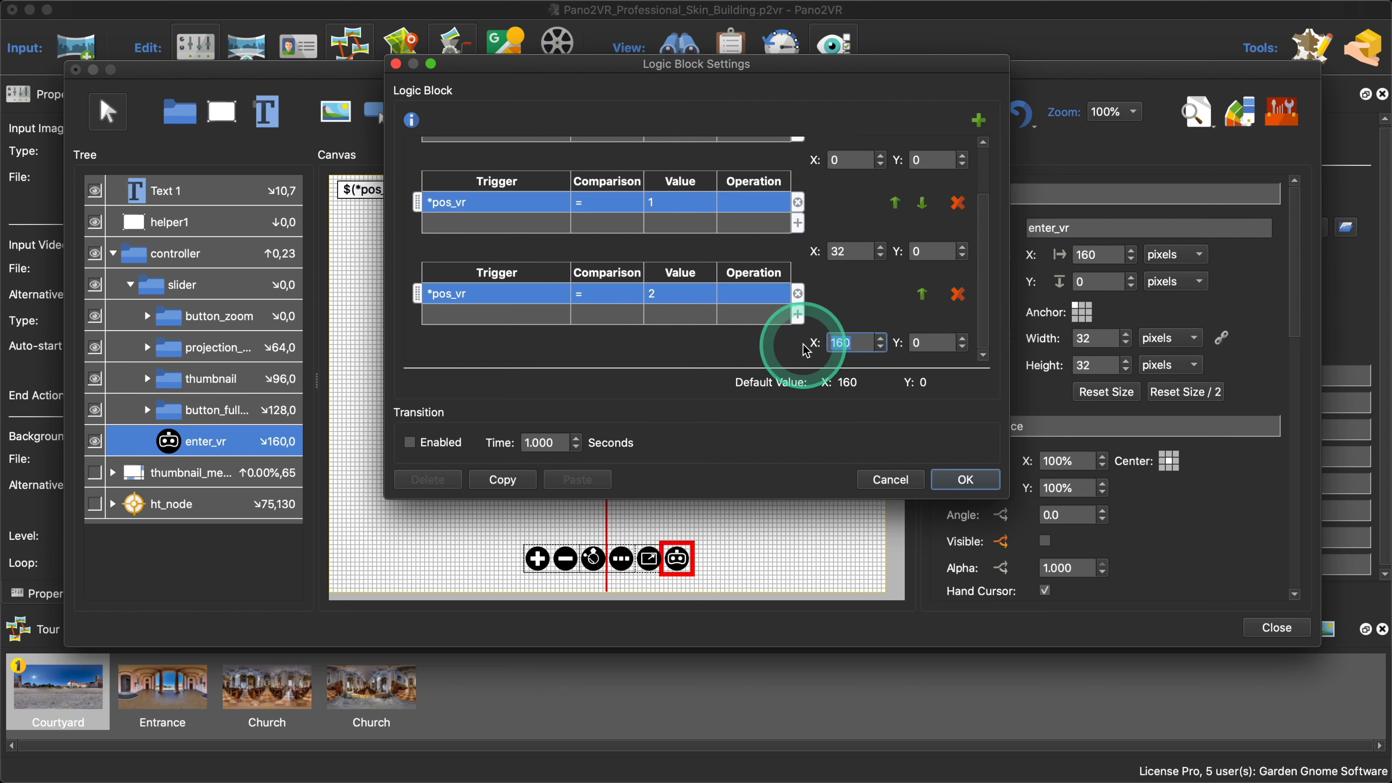
text(64)
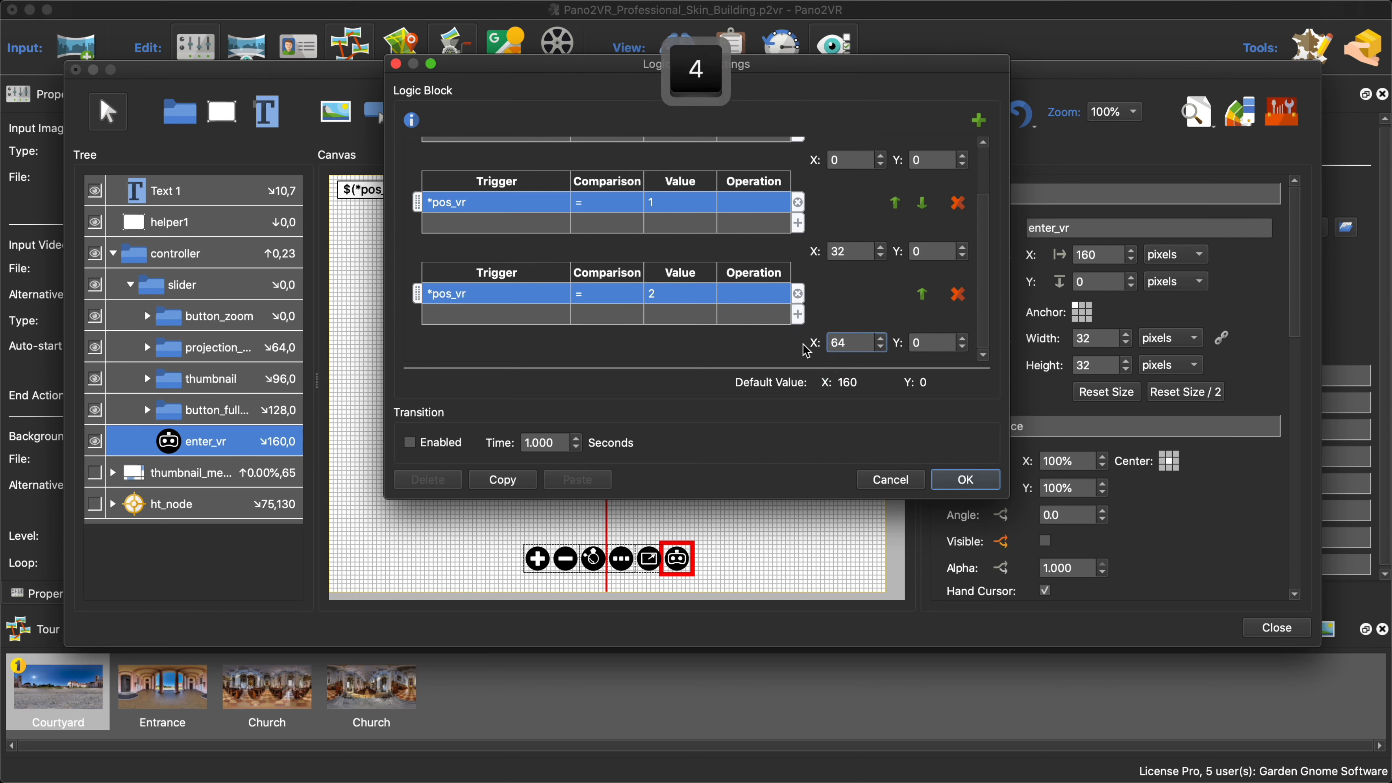
Step: Add a fourth position expression from the copied trigger, setting X to 96 when pos_vr equals 3
click(979, 119)
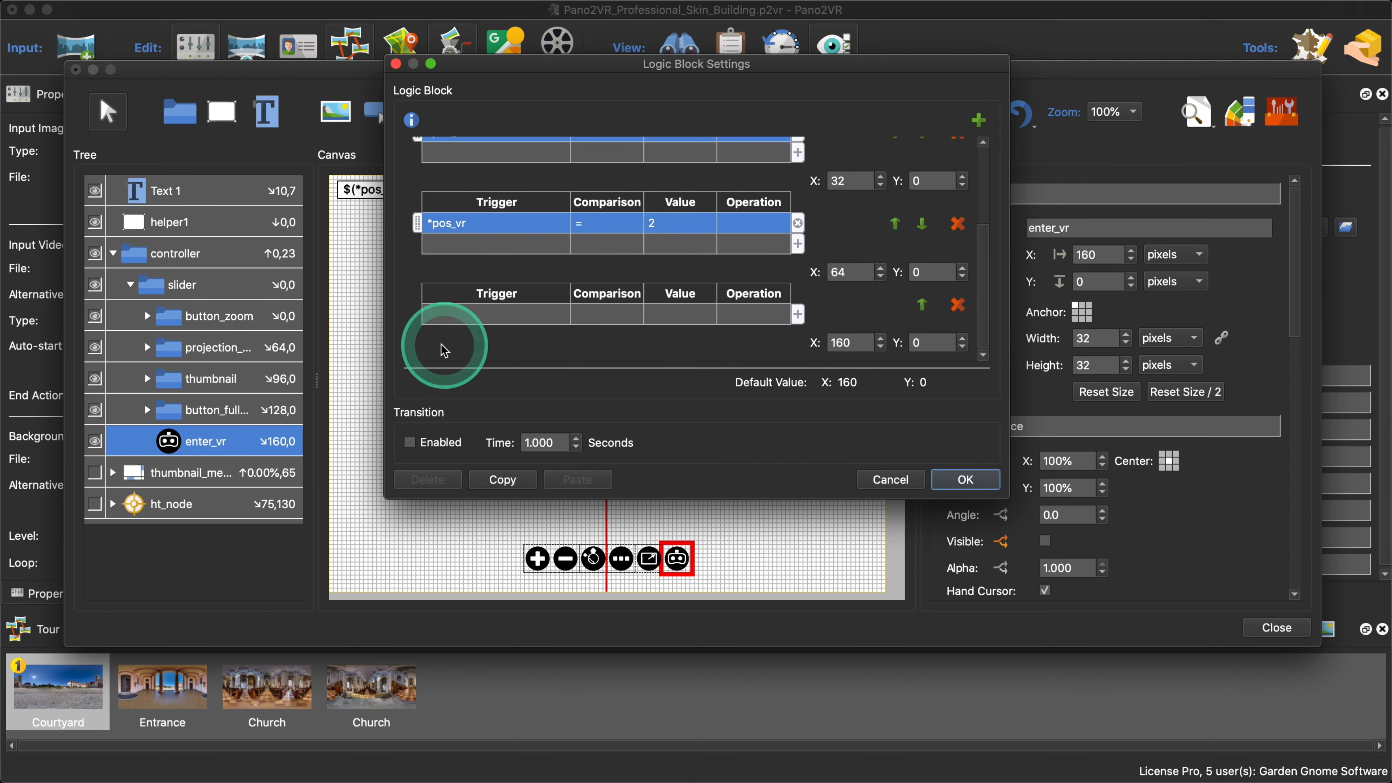
click(456, 315)
click(497, 324)
click(673, 322)
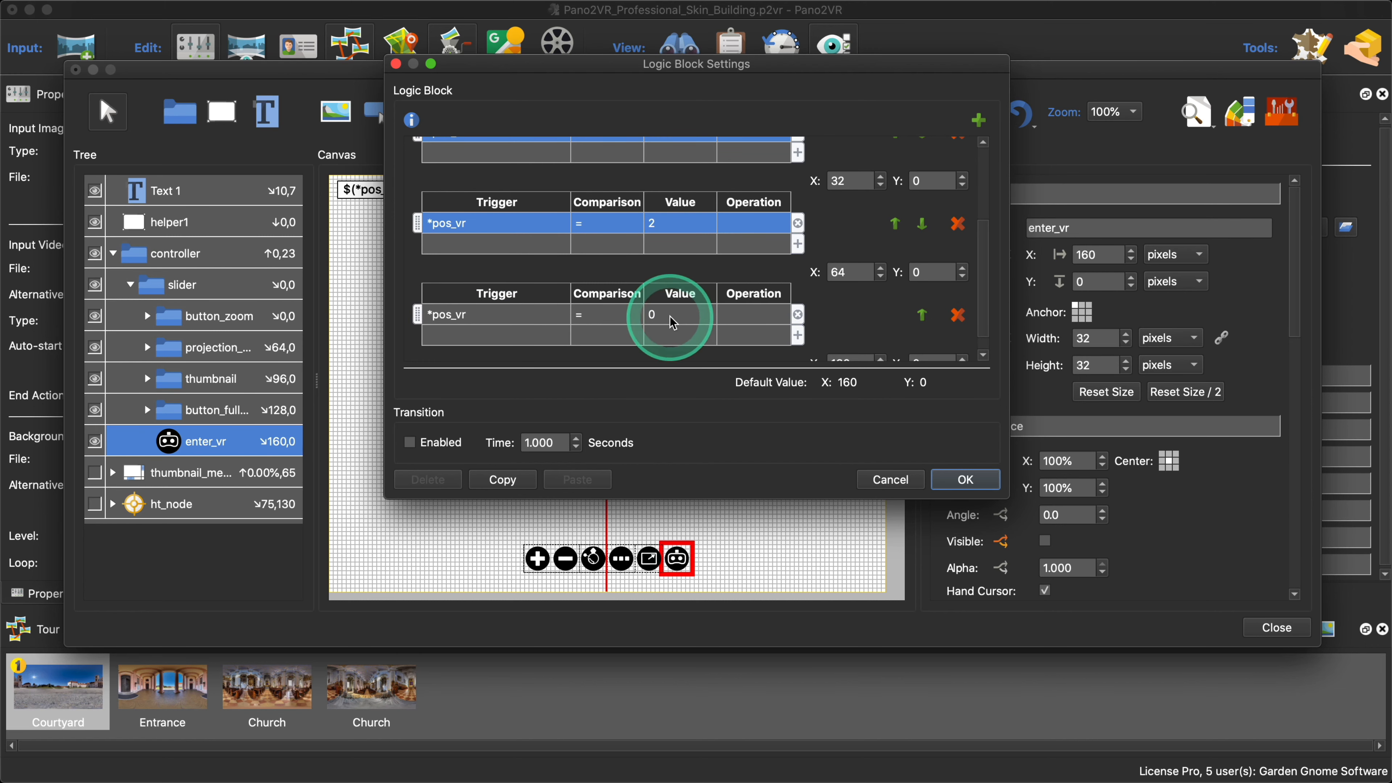
double_click(670, 316)
text(3)
key(Return)
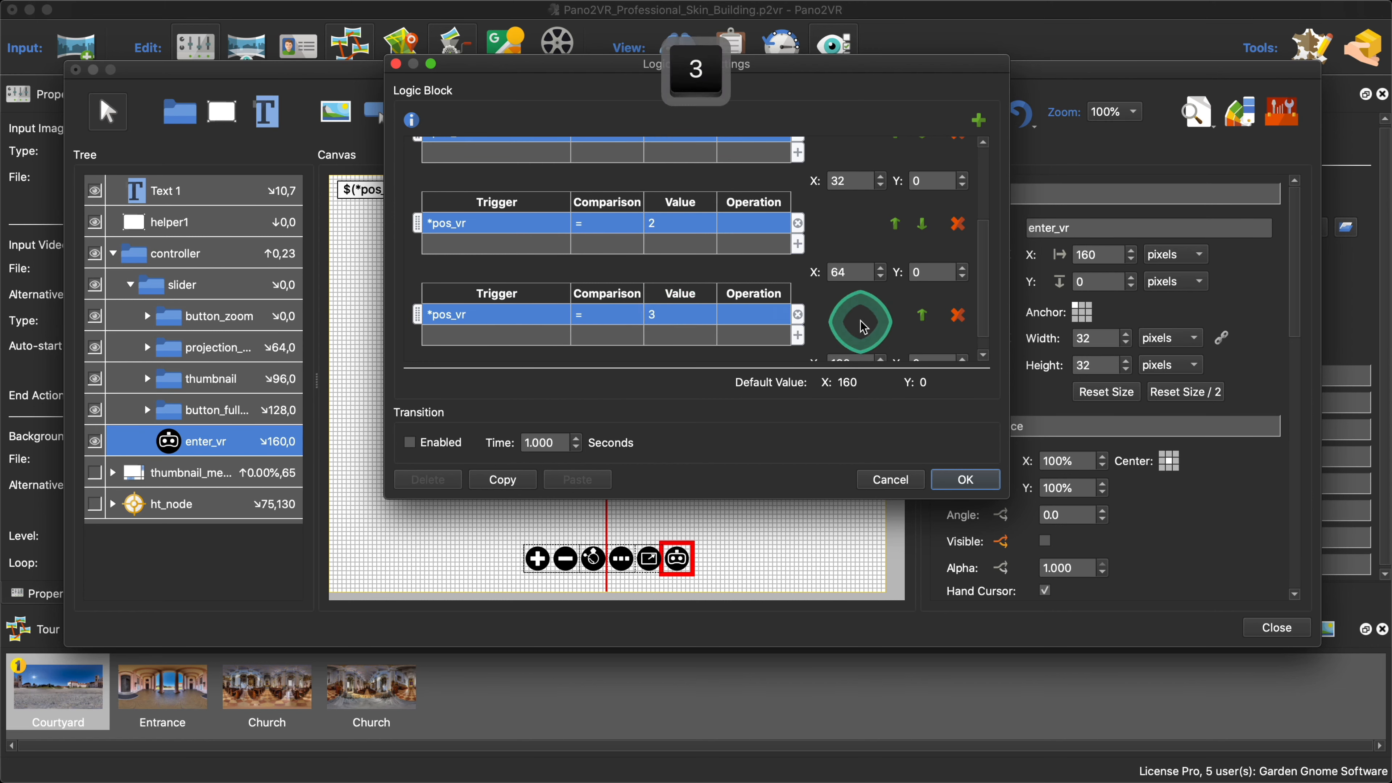
scroll(867, 318, down, 1)
drag(853, 344, 816, 350)
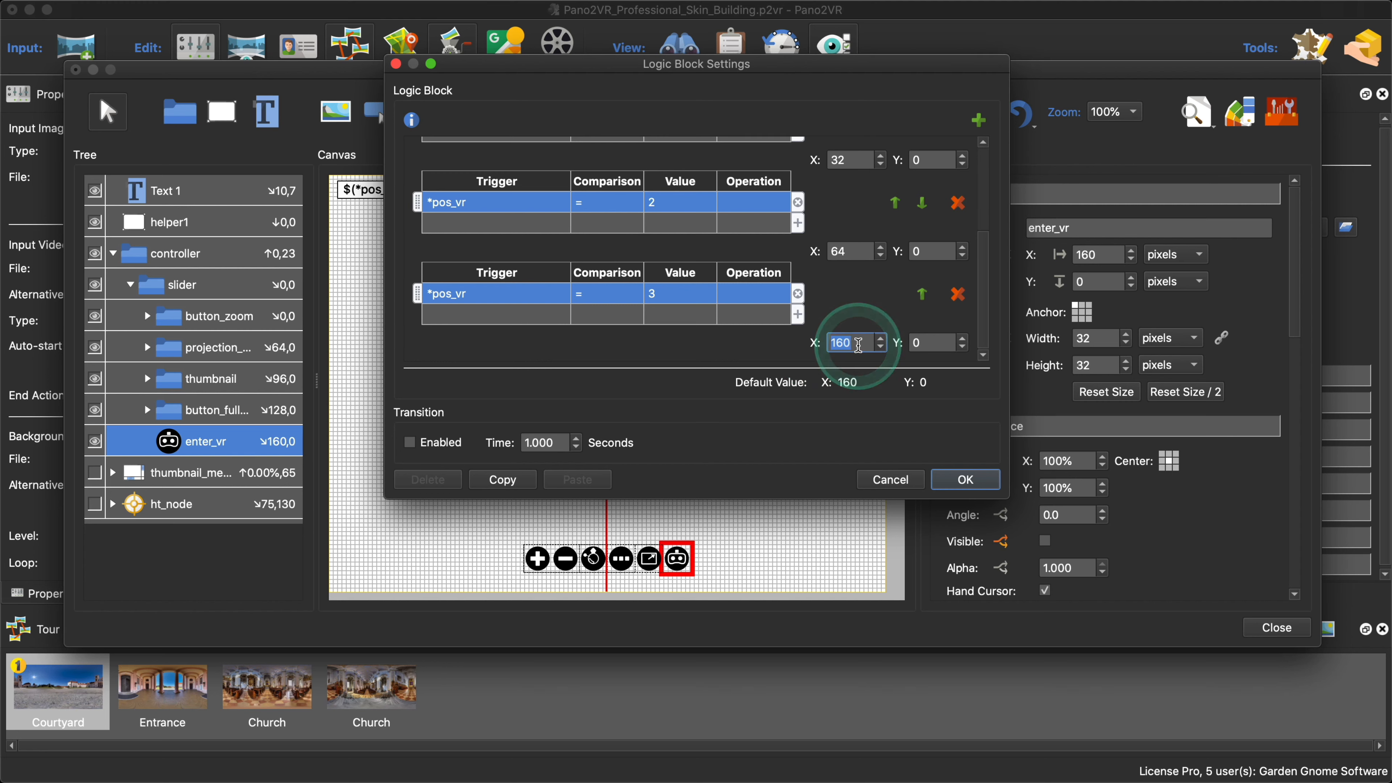
text(96)
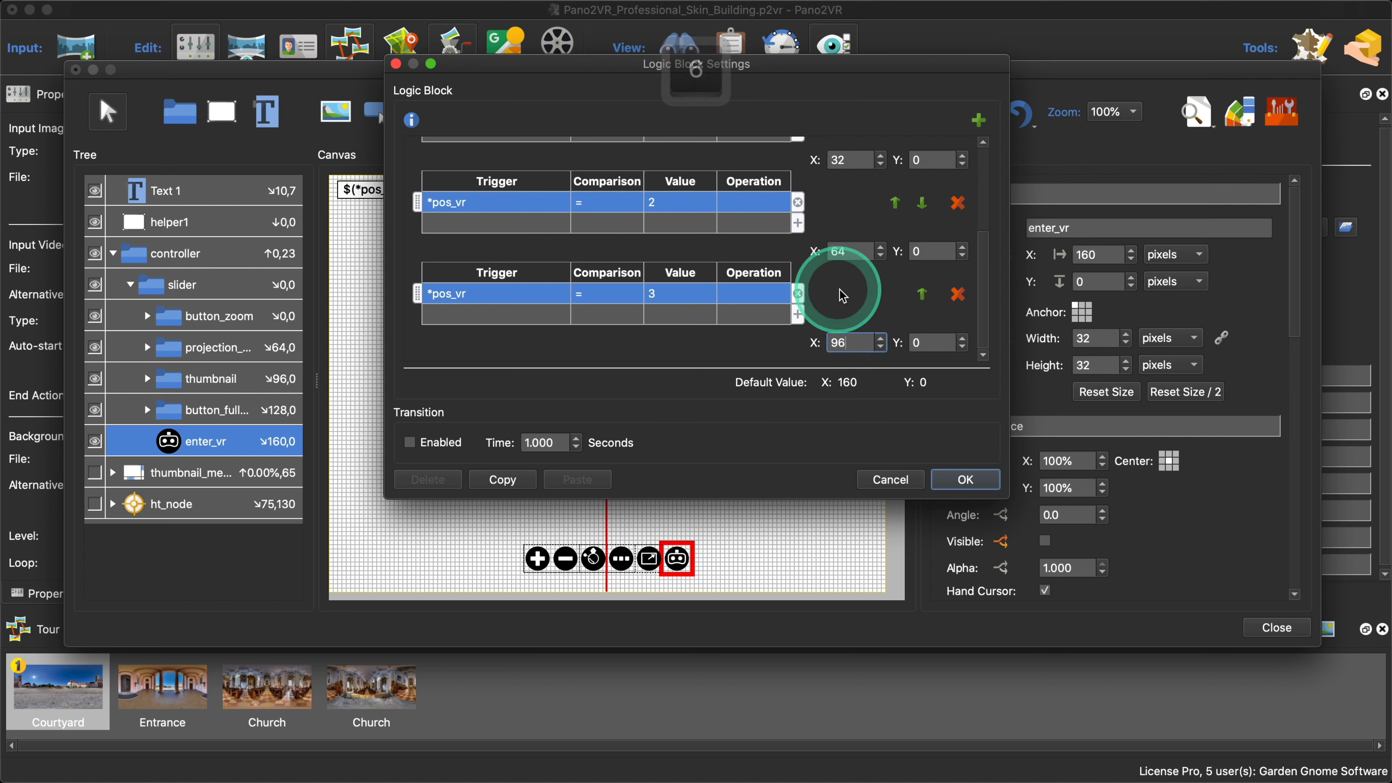
Step: Add a fifth expression with the copied trigger and set its comparison to pos_vr equals 4
click(979, 120)
scroll(655, 245, down, 1)
scroll(655, 245, down, 3)
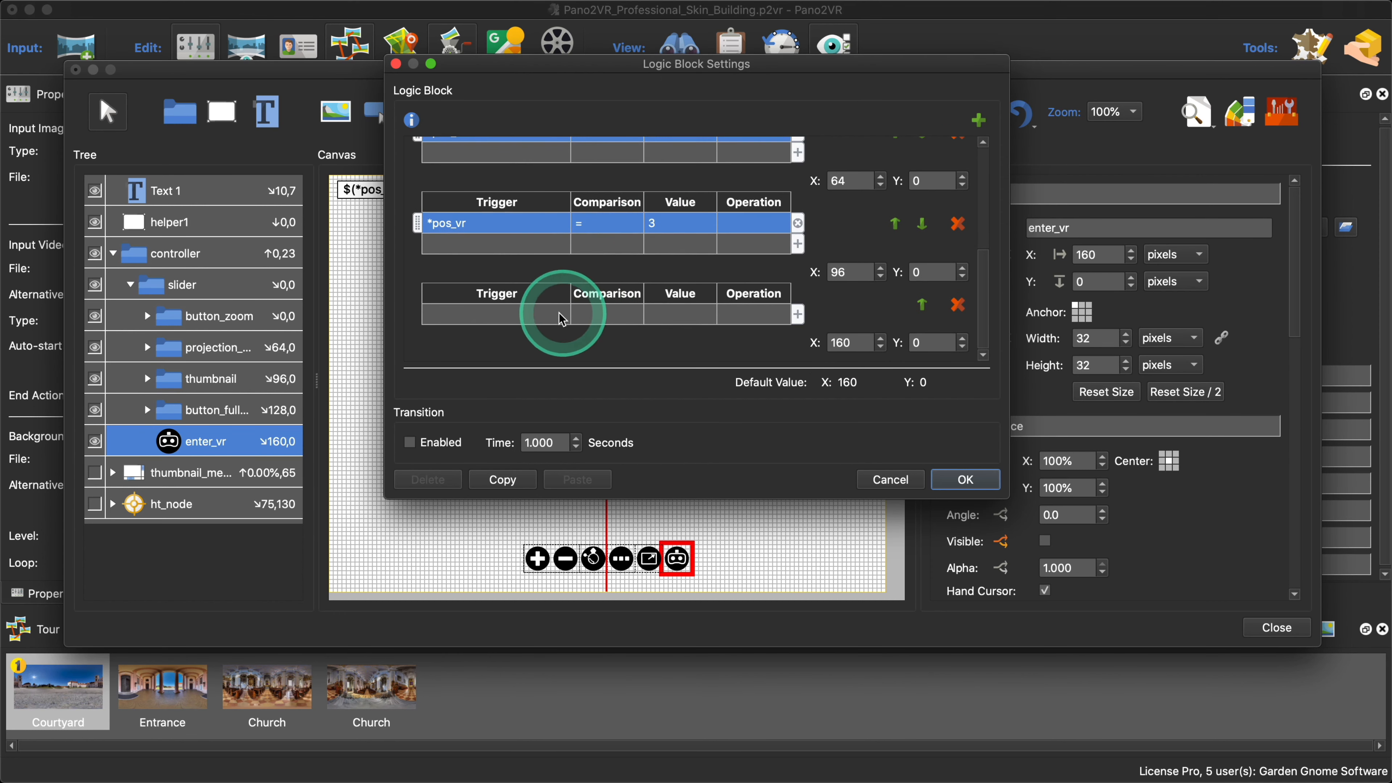
click(529, 315)
click(624, 321)
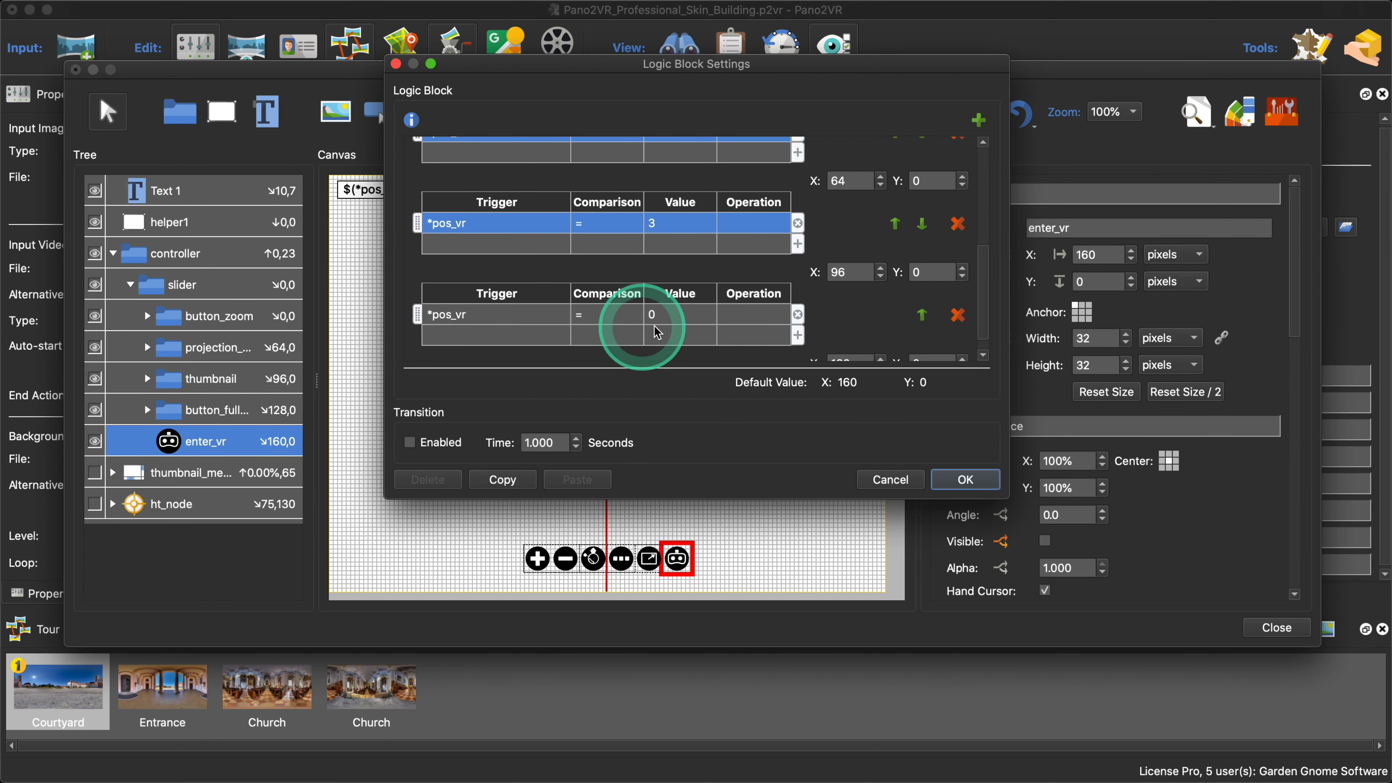
double_click(670, 314)
text(2)
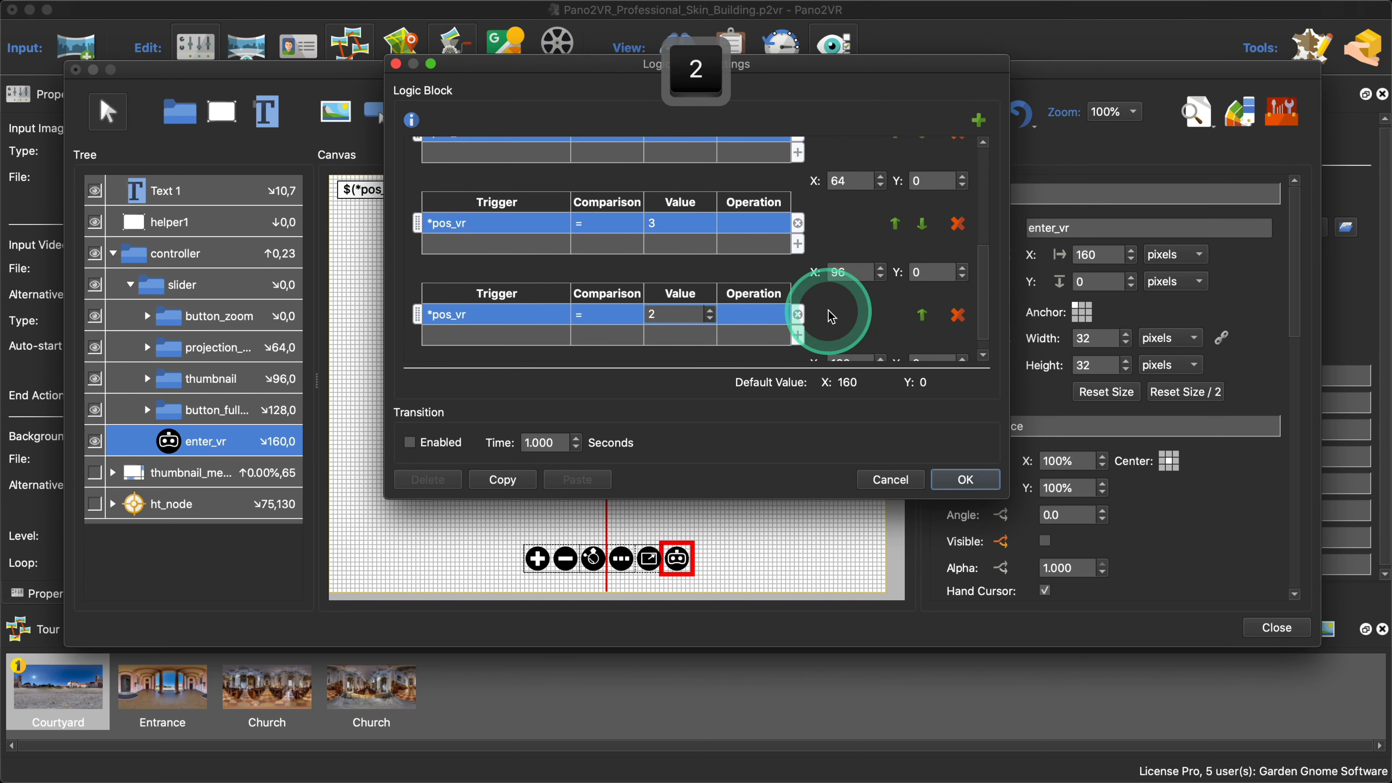
scroll(830, 314, up, 12)
scroll(830, 315, down, 10)
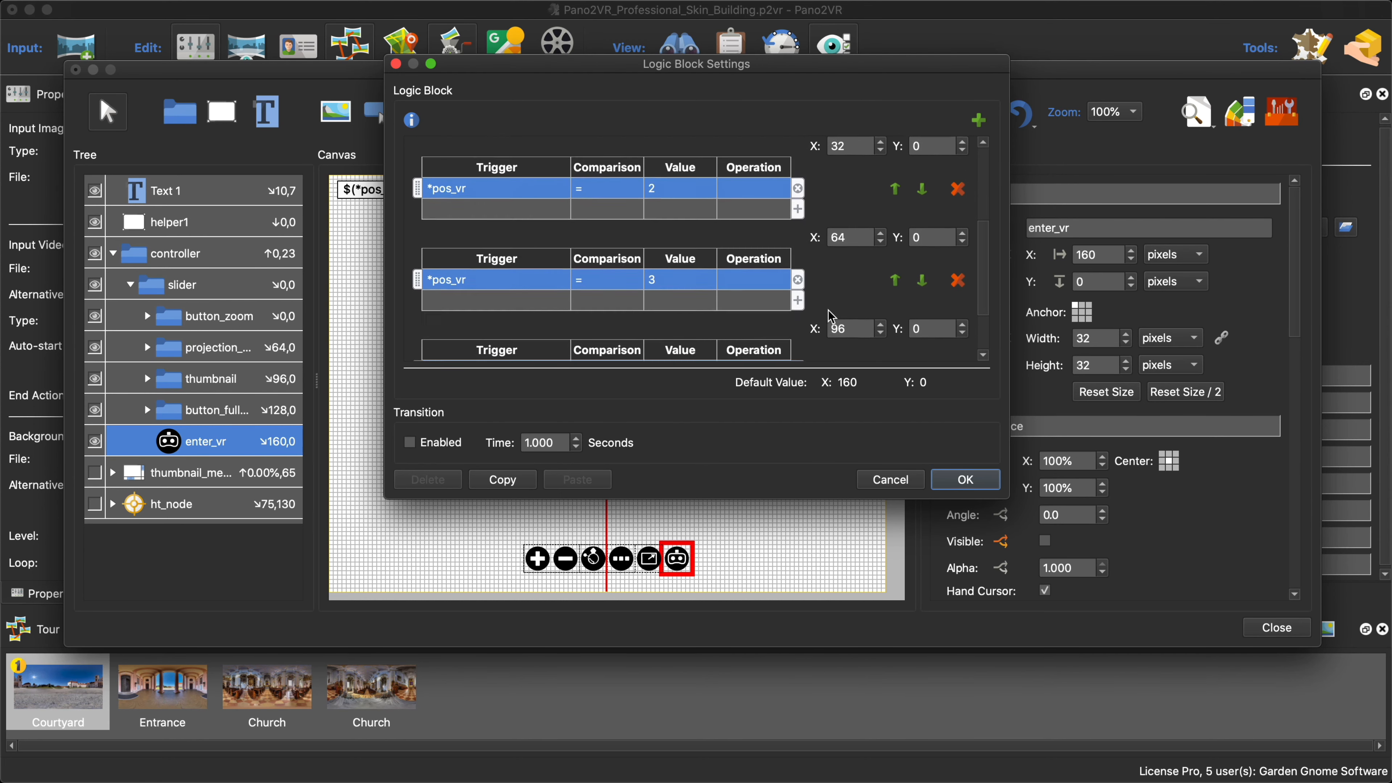
click(667, 334)
double_click(647, 311)
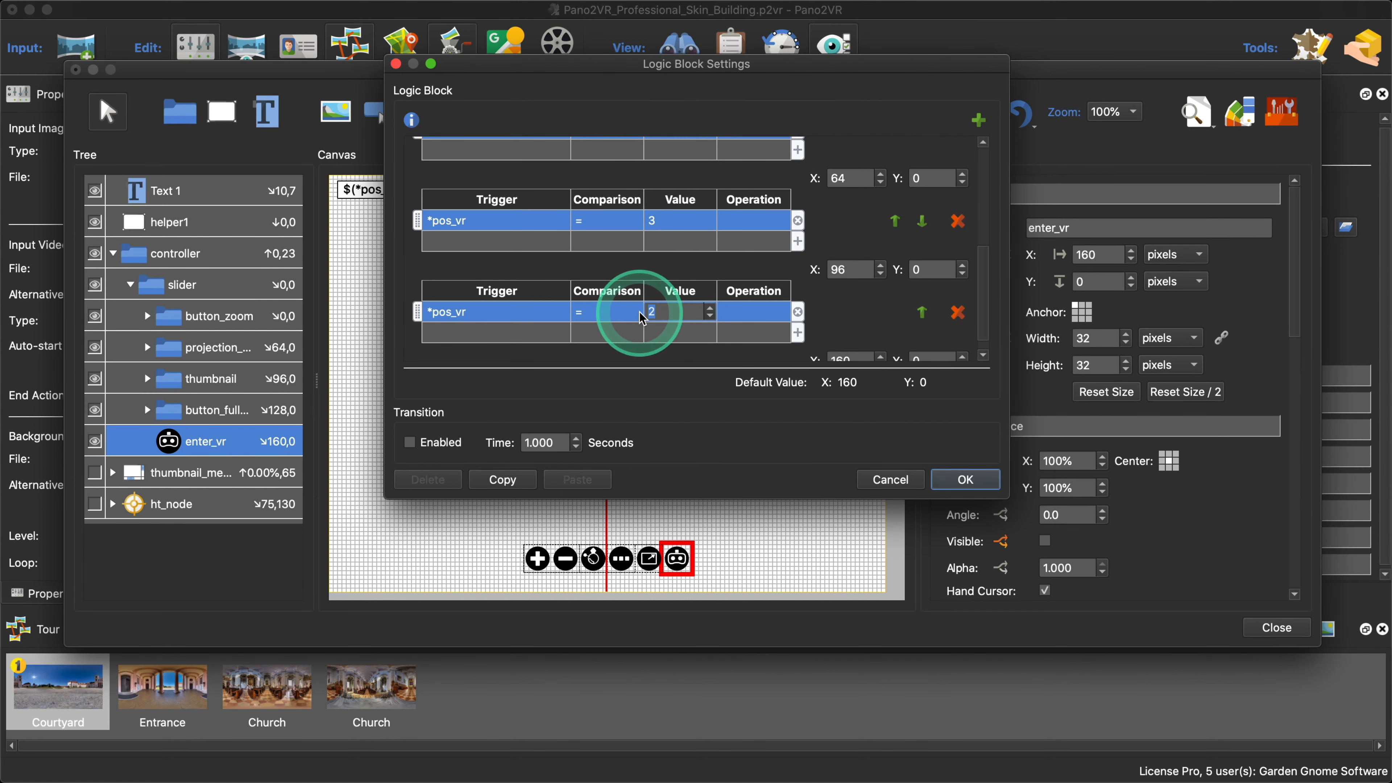
text(4)
Step: Set the X position of the pos_vr equals 4 expression to 128
click(850, 331)
scroll(848, 328, down, 2)
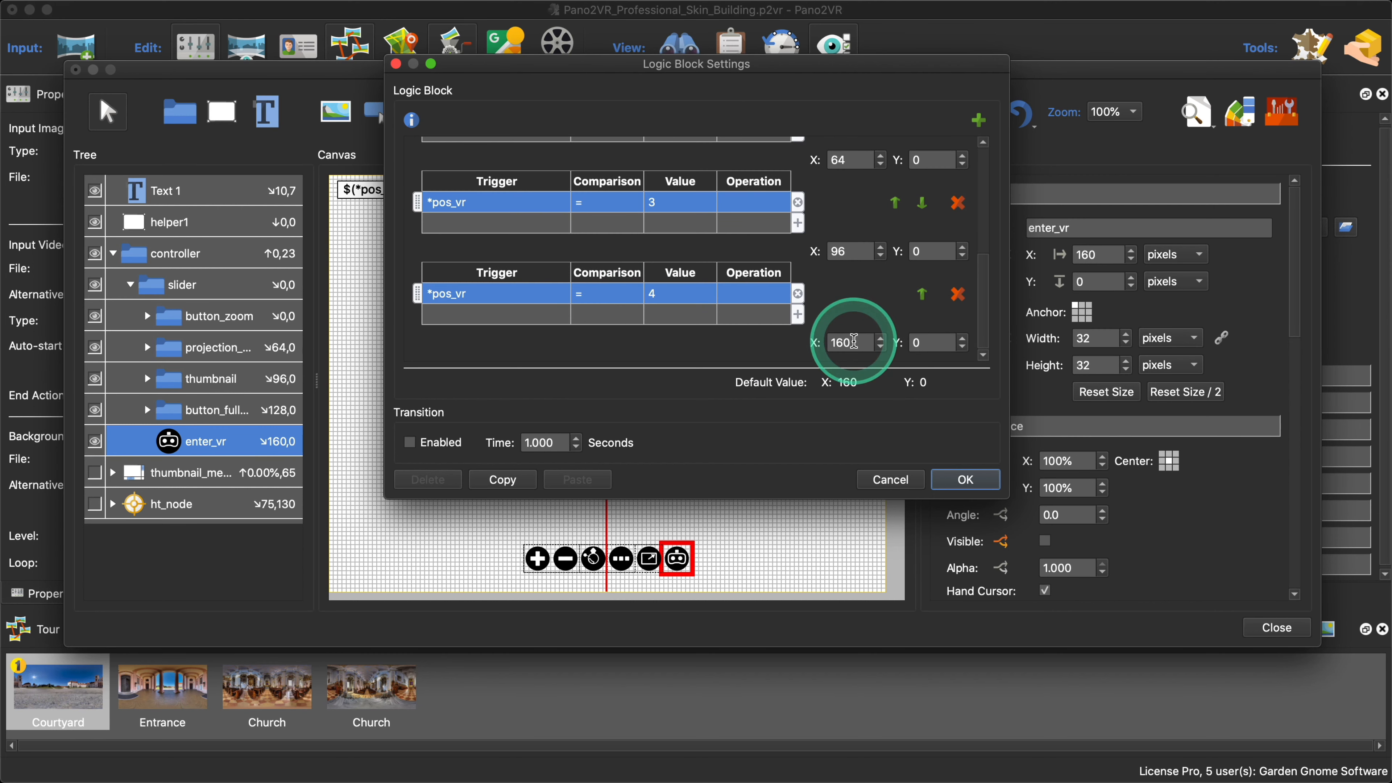
drag(854, 343, 808, 342)
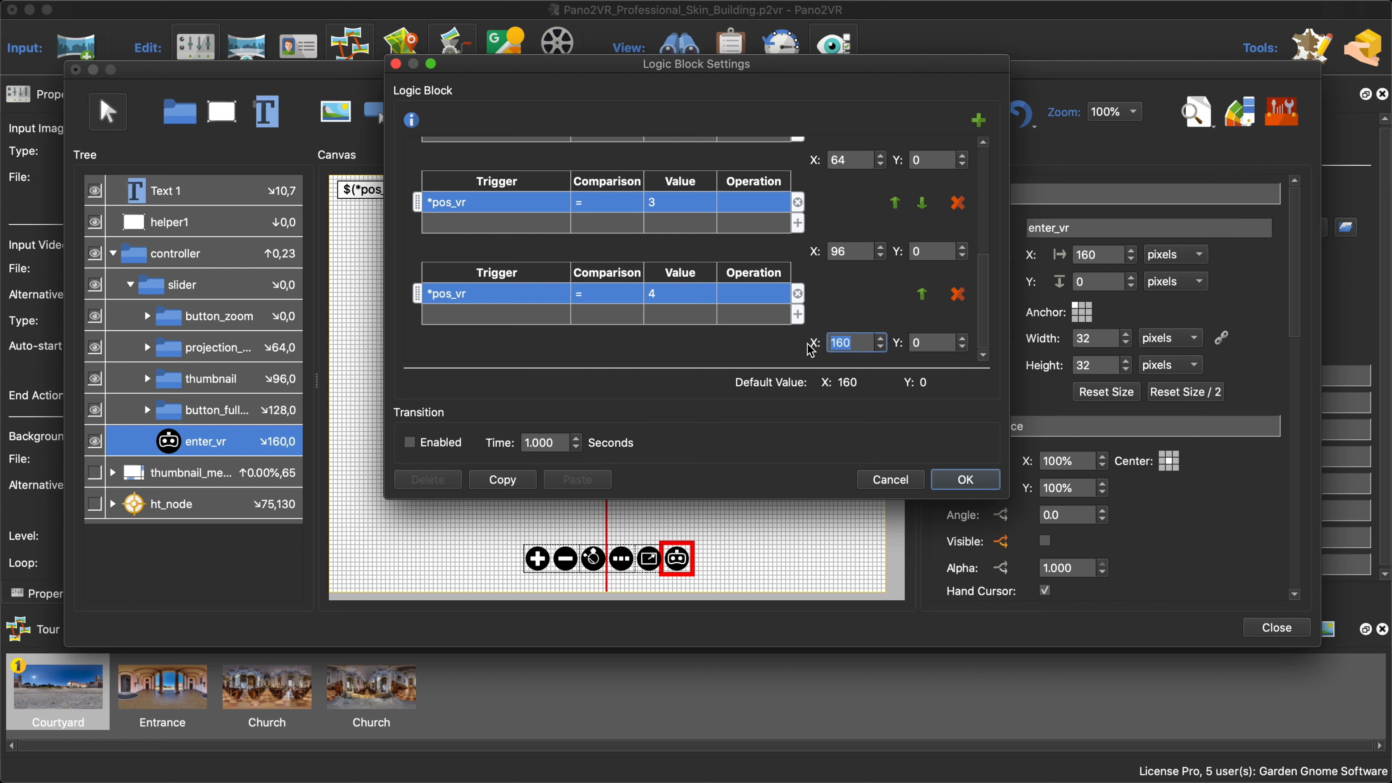
click(839, 355)
text(12)
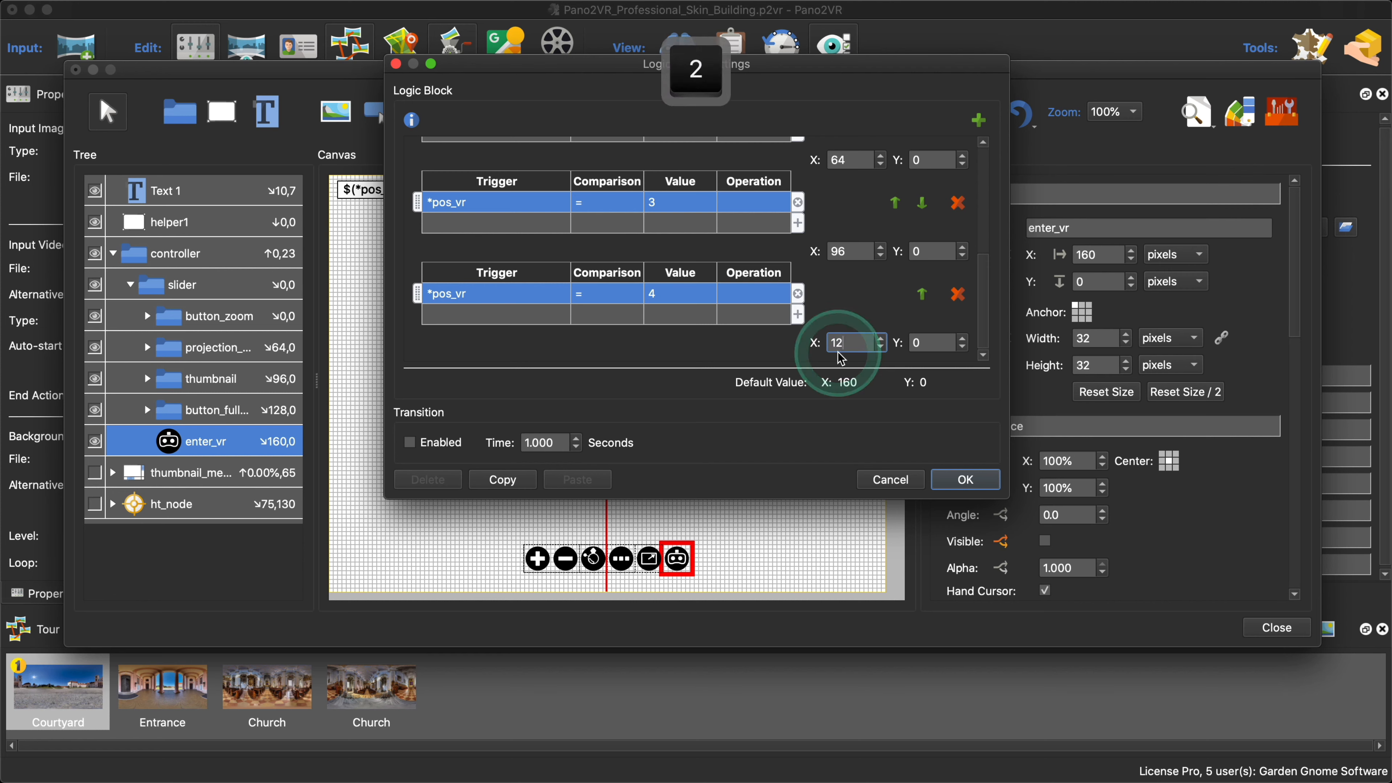
text(8)
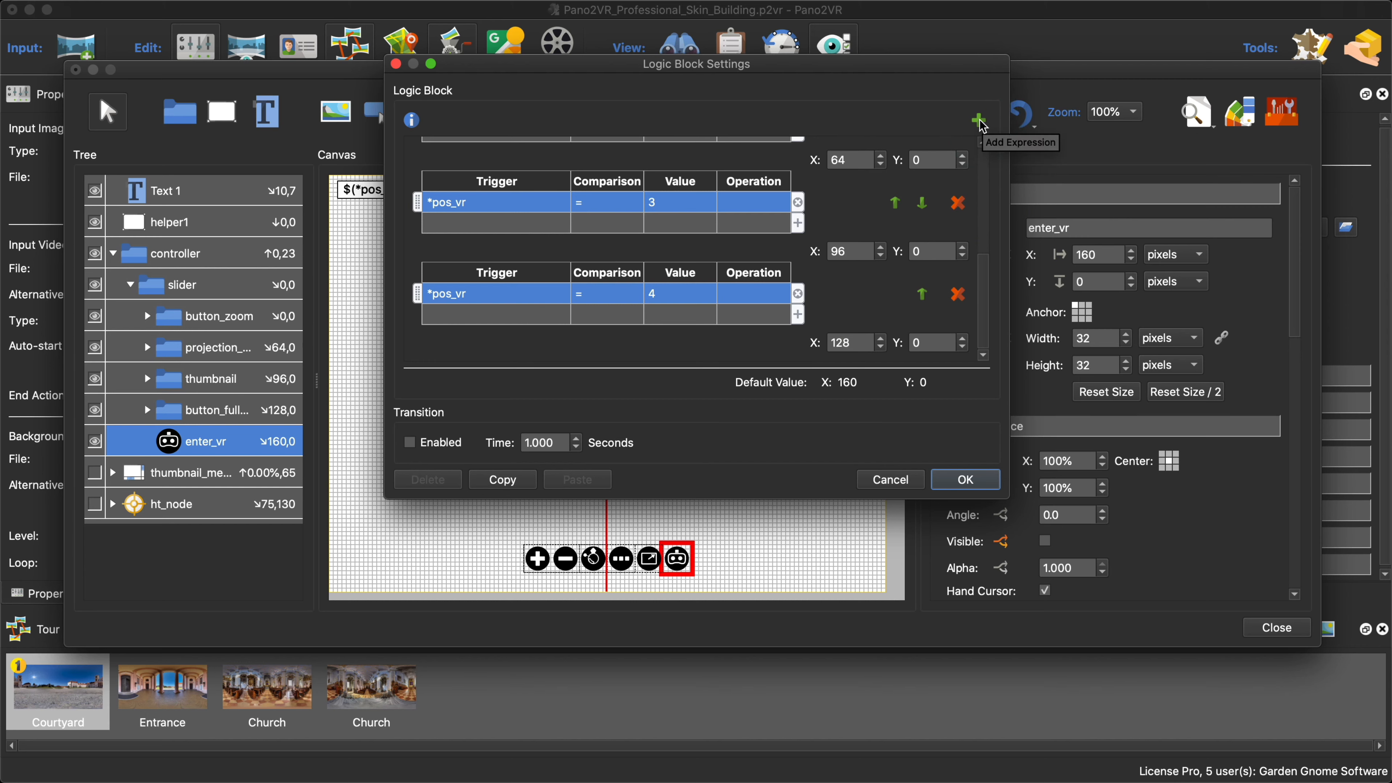
Step: Review the X offsets of all pos_vr expressions and the default value against the controller's button layout
scroll(864, 271, up, 5)
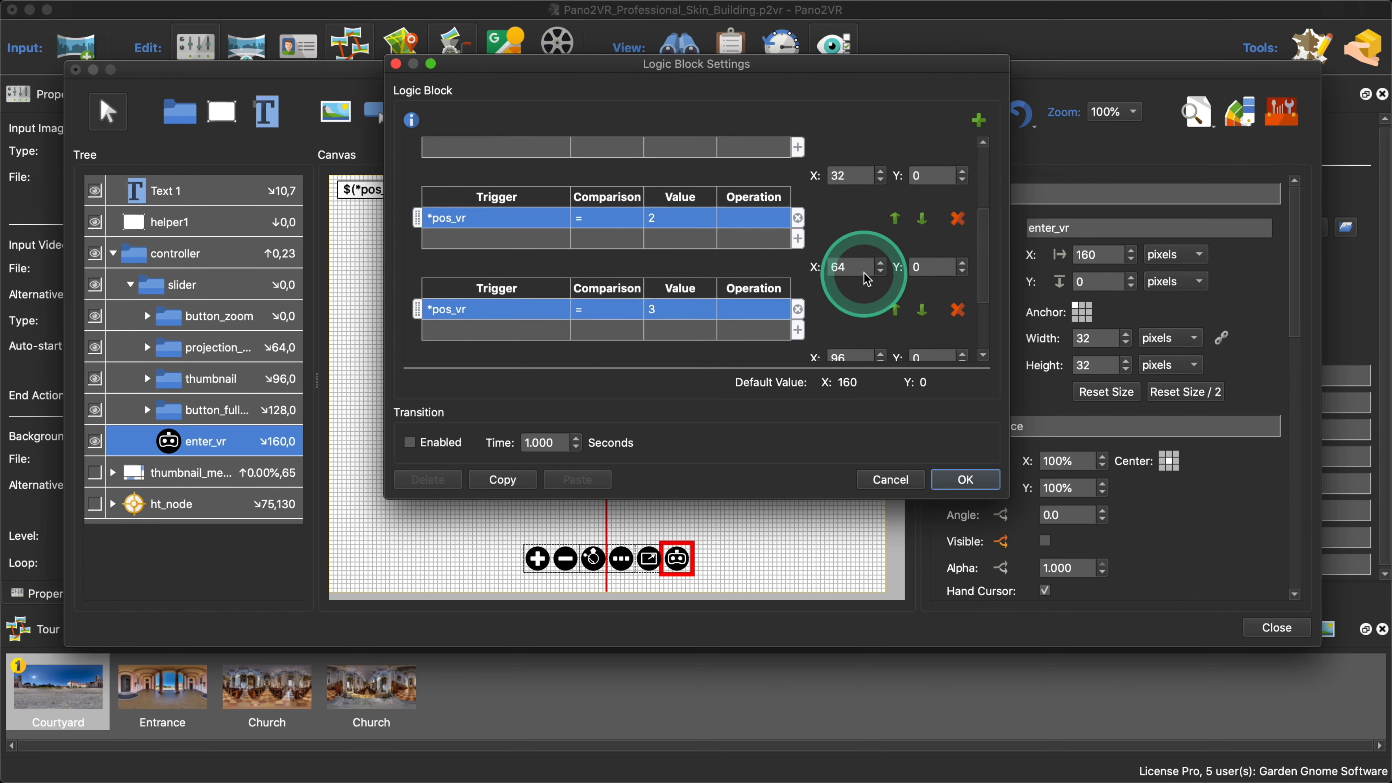
scroll(864, 273, down, 5)
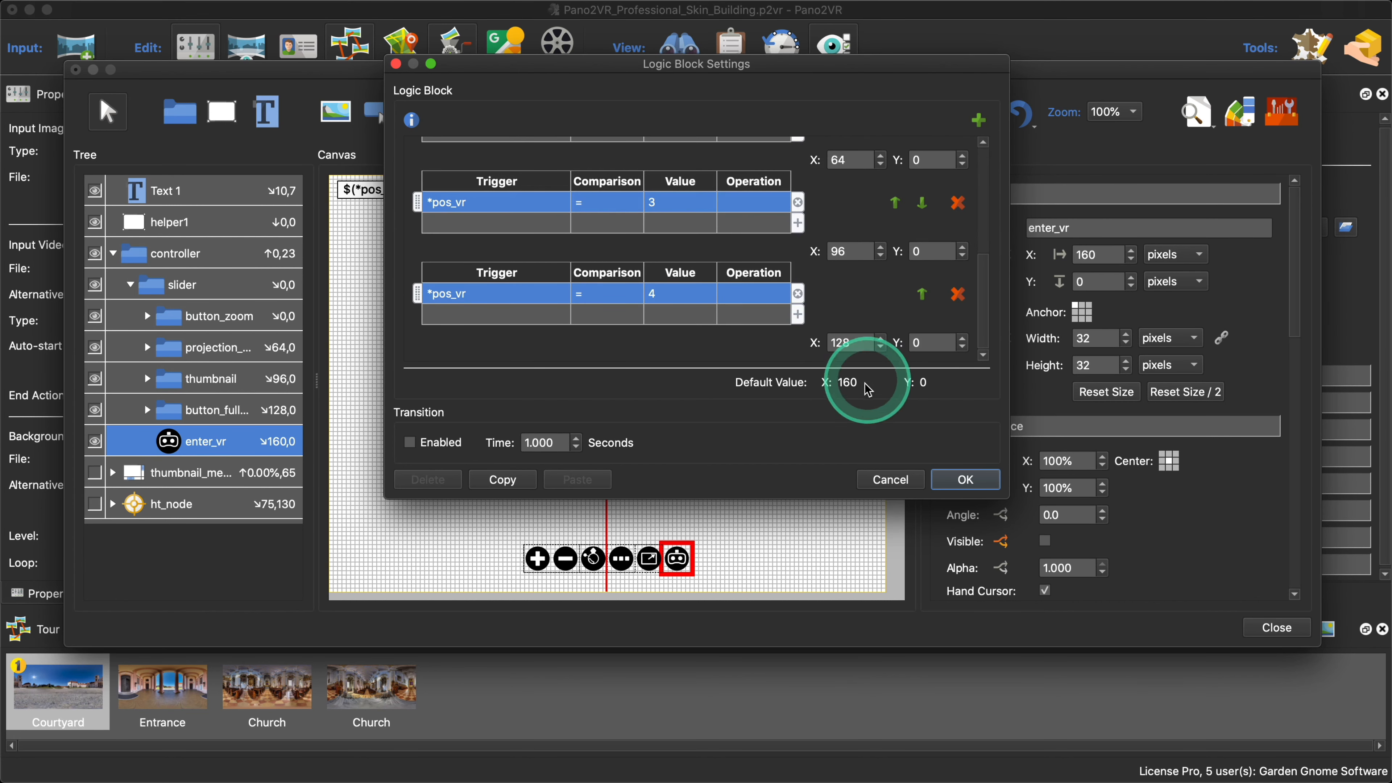
click(680, 568)
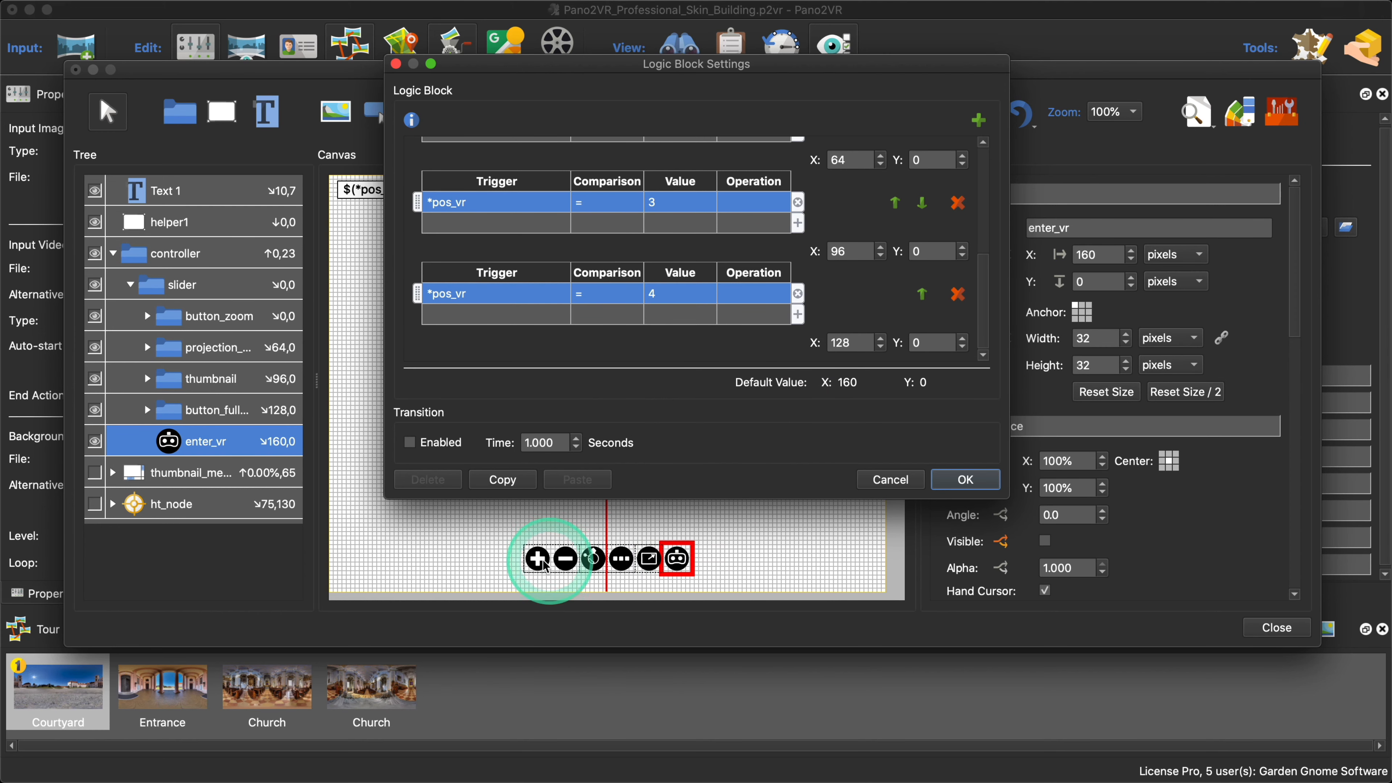
scroll(880, 293, up, 5)
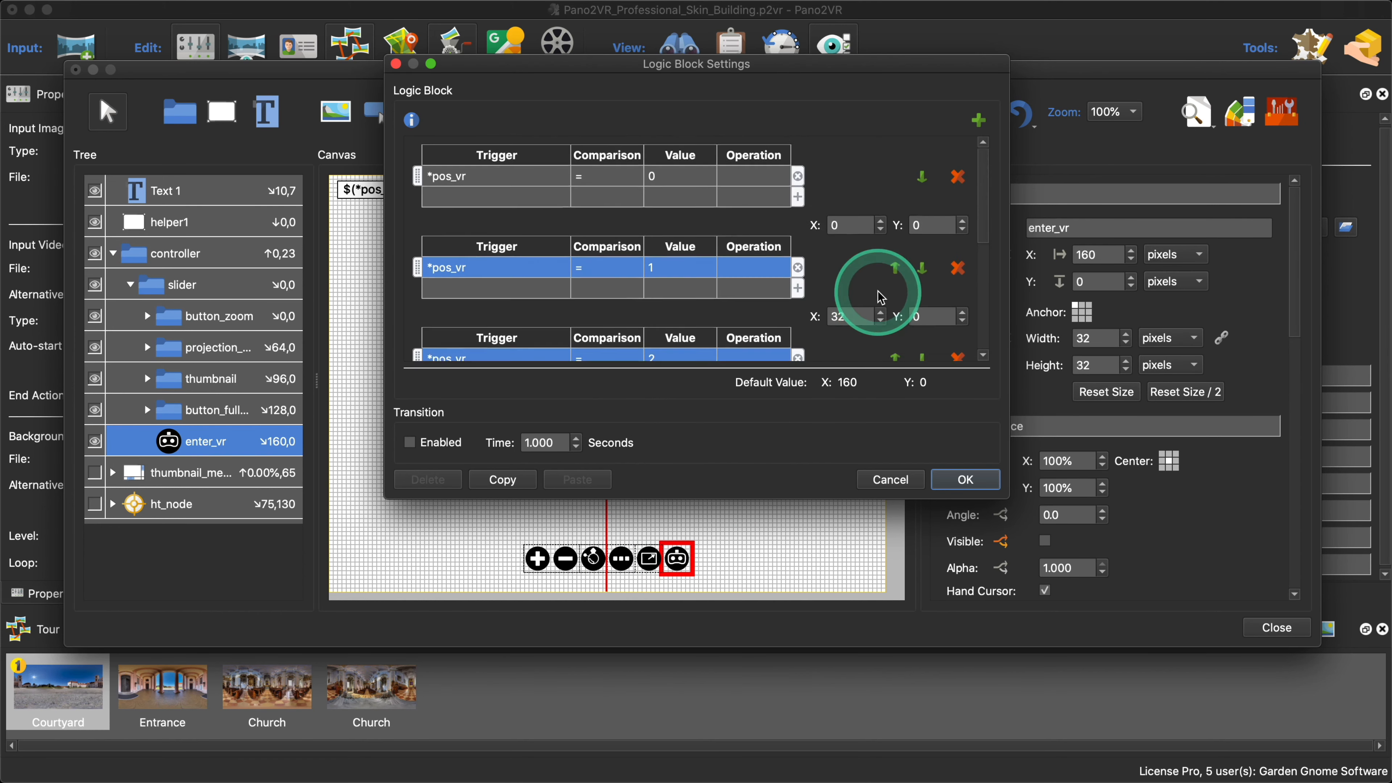
scroll(878, 295, down, 4)
scroll(878, 295, up, 4)
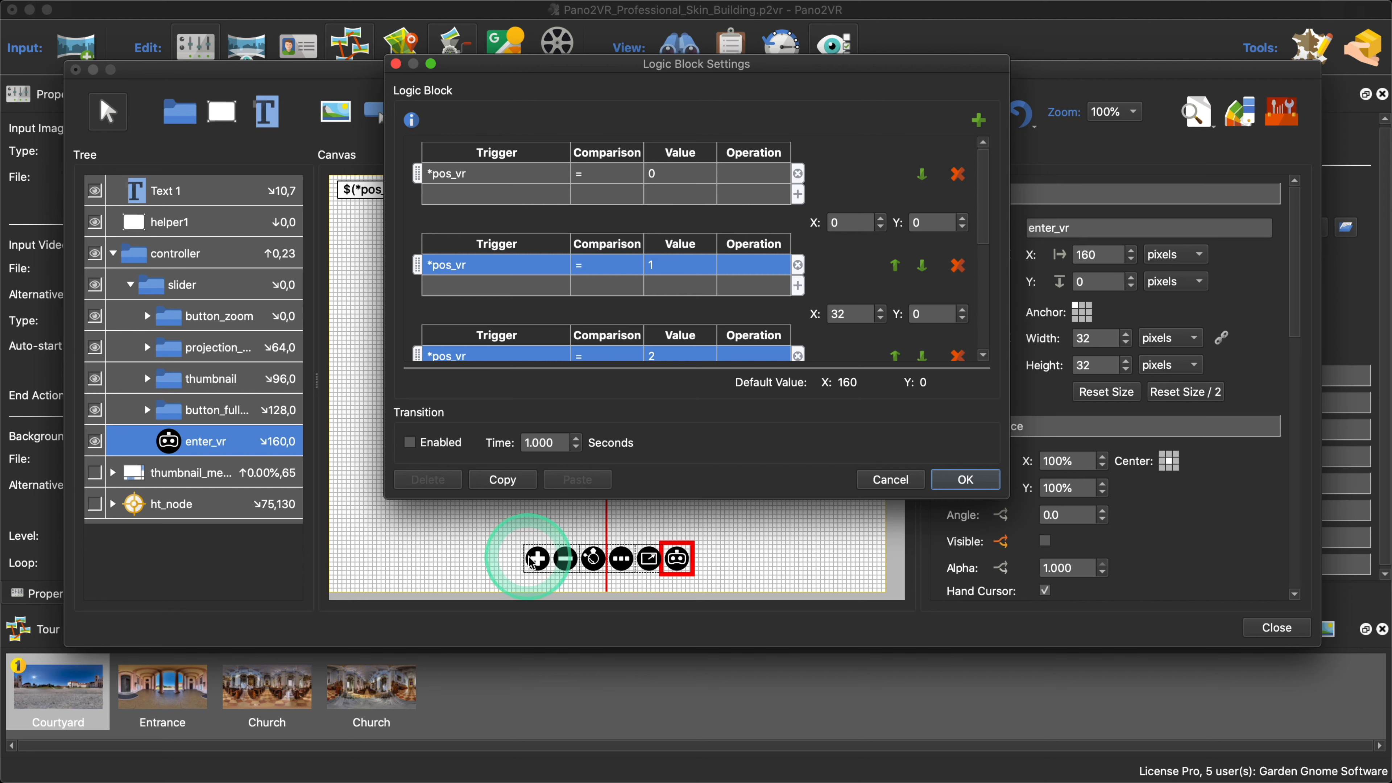
scroll(855, 257, down, 2)
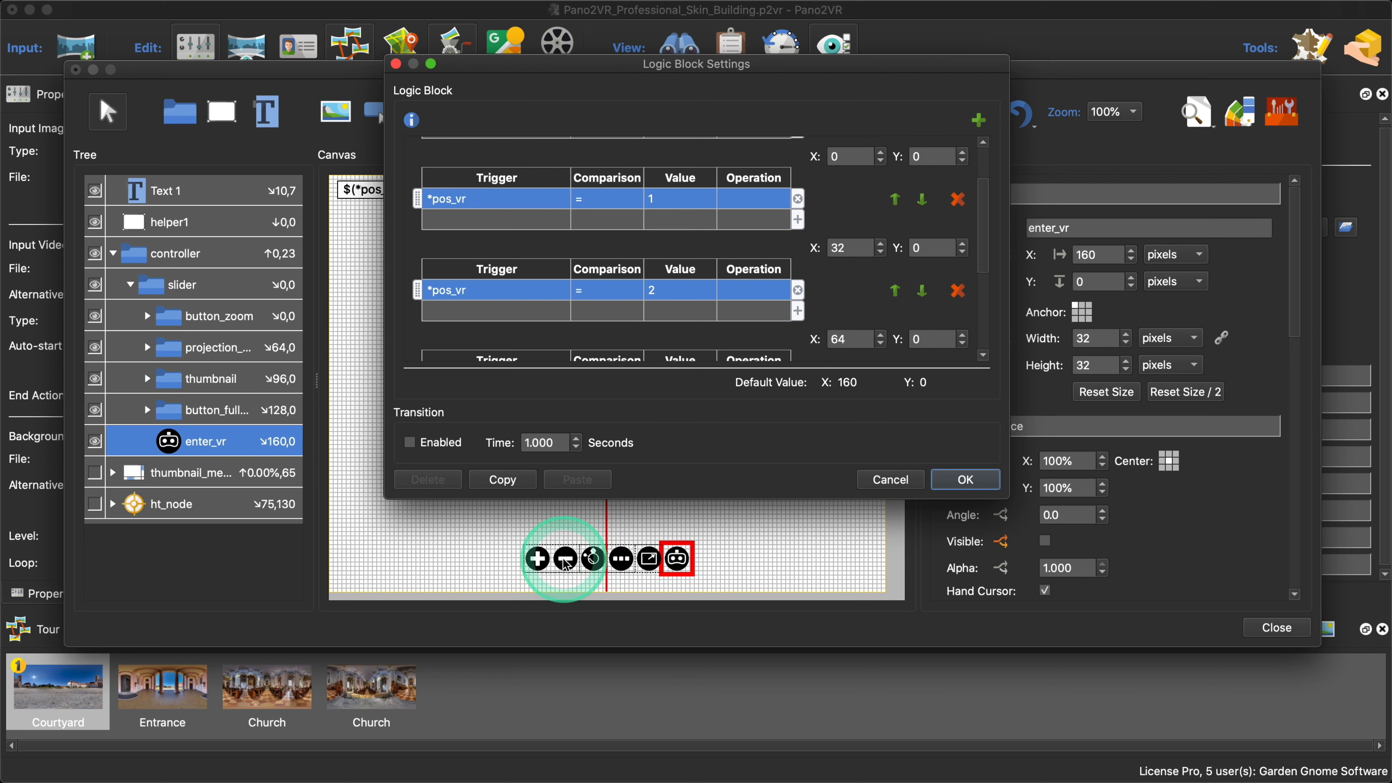
scroll(892, 283, down, 2)
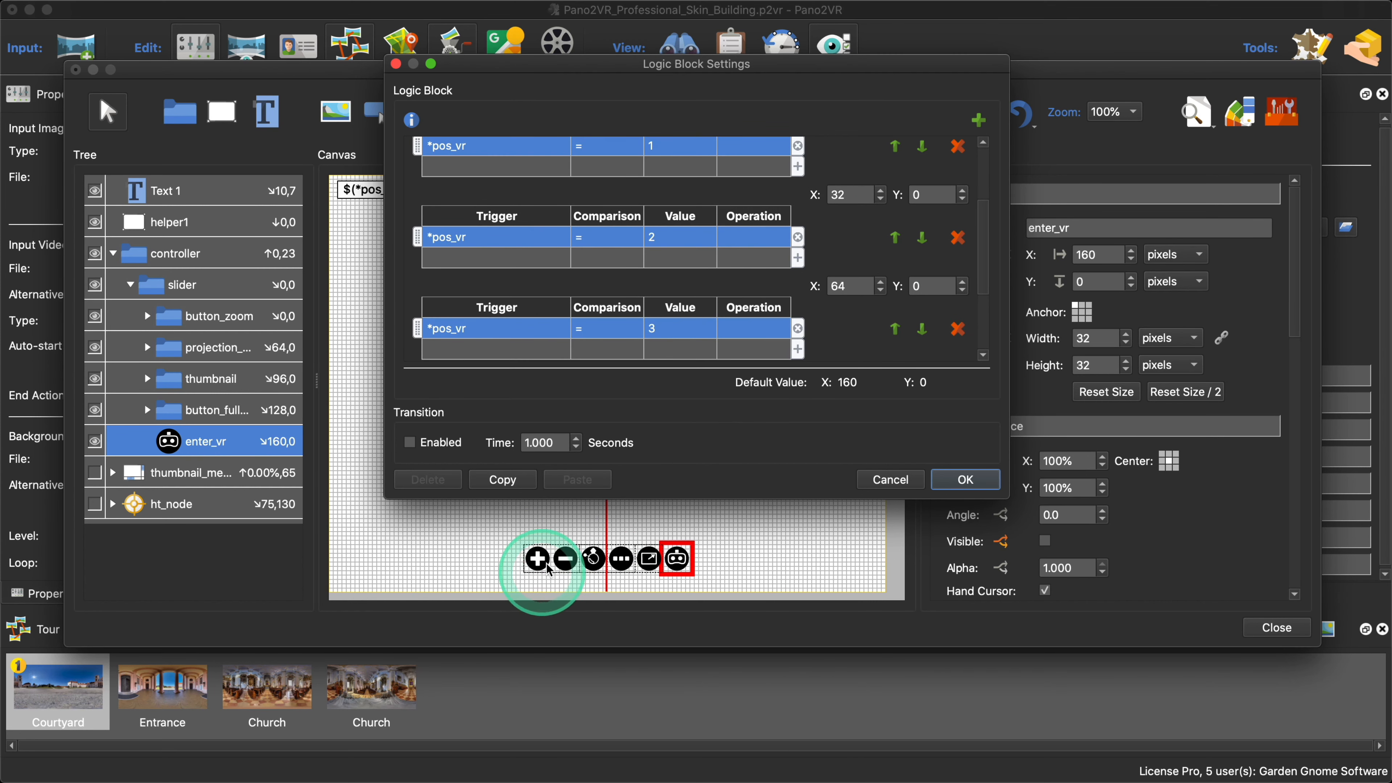
Step: Apply enter_vr's position logic block settings and check its pos_vr actions and position properties
click(966, 480)
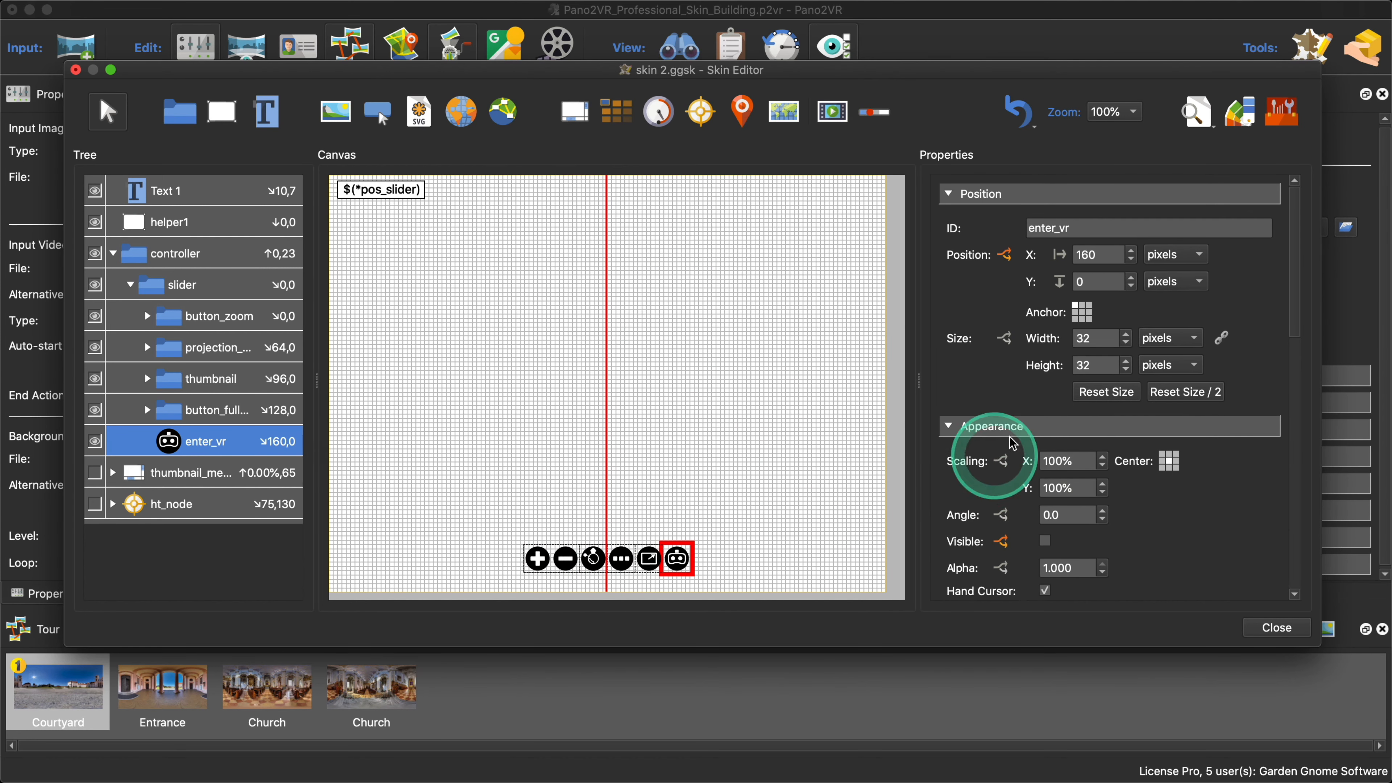
scroll(1184, 559, down, 10)
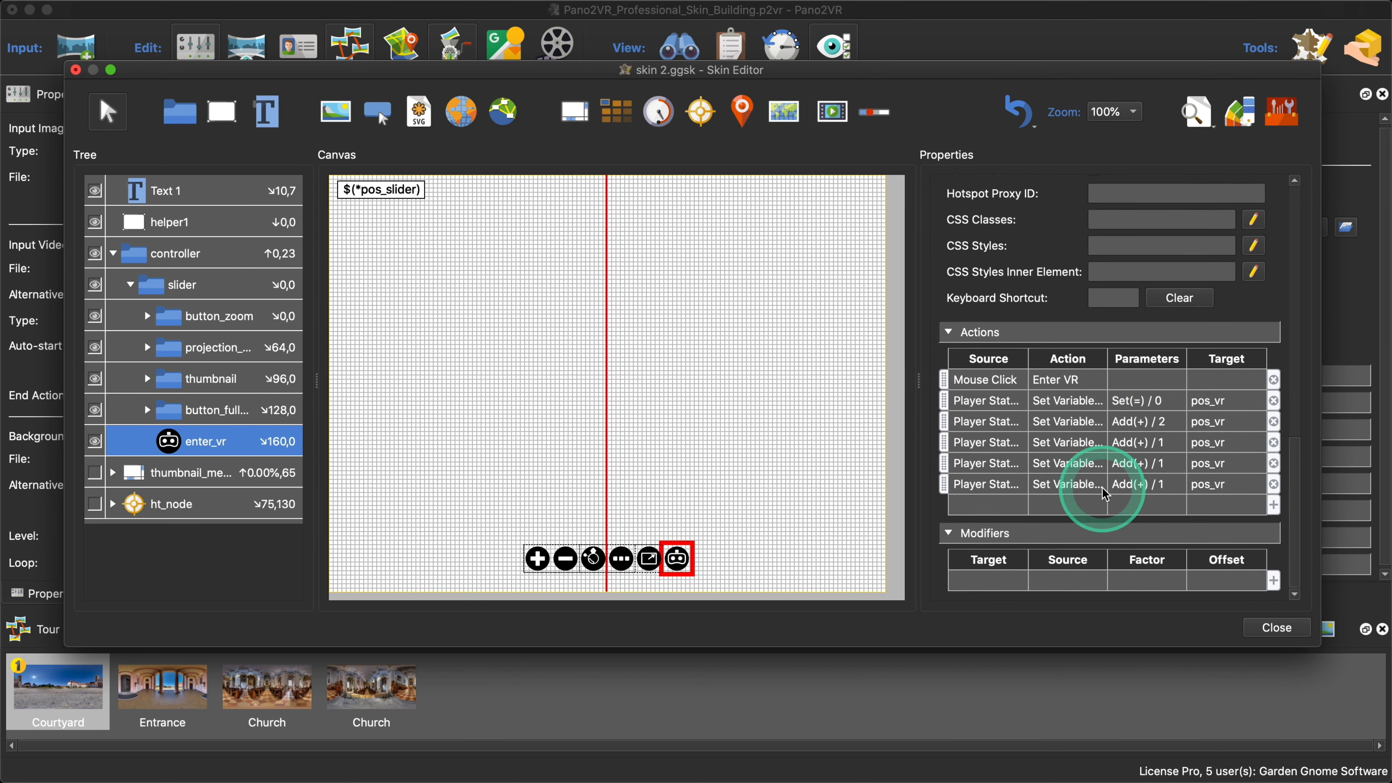
scroll(1063, 317, up, 1)
scroll(1064, 317, up, 10)
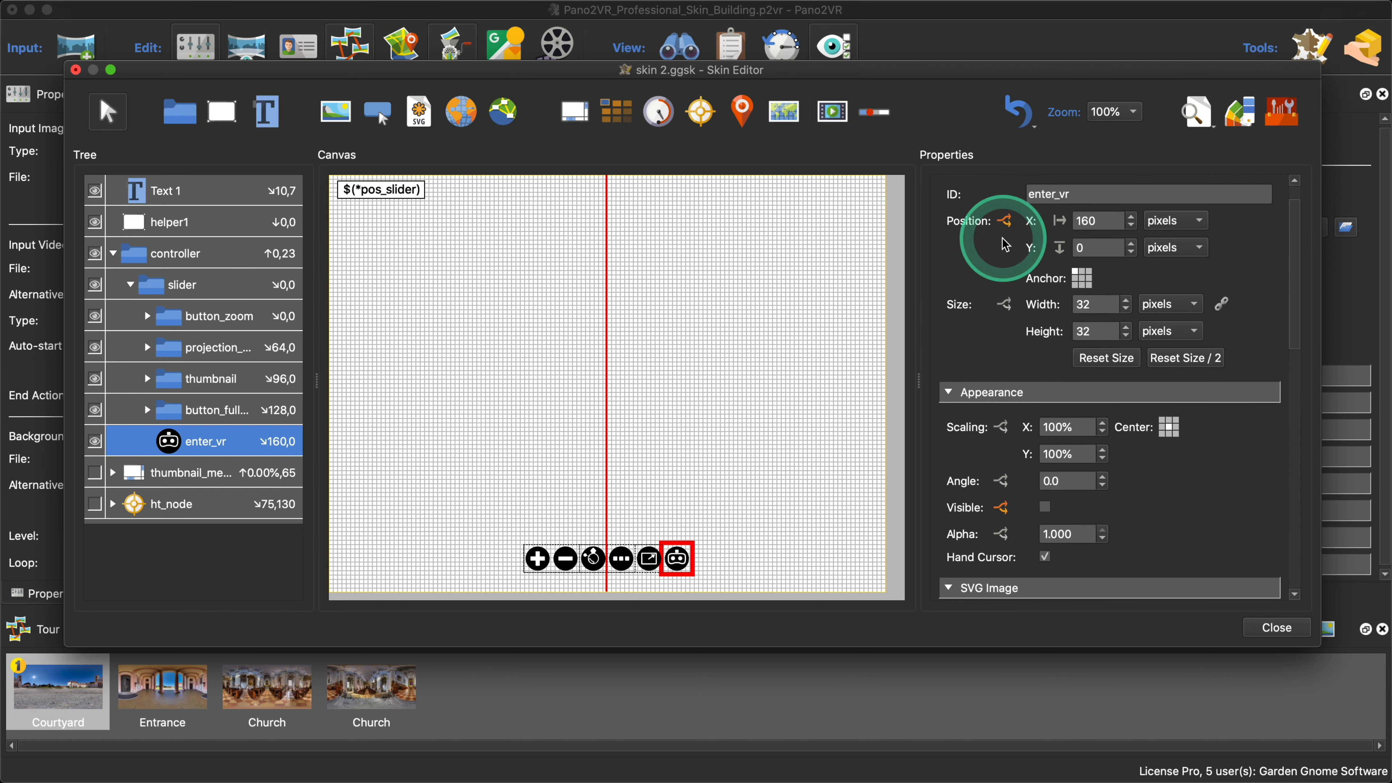
Step: Check enter_vr's position logic block, close the Skin Editor and regenerate the output, overwriting pano.xml
click(1005, 224)
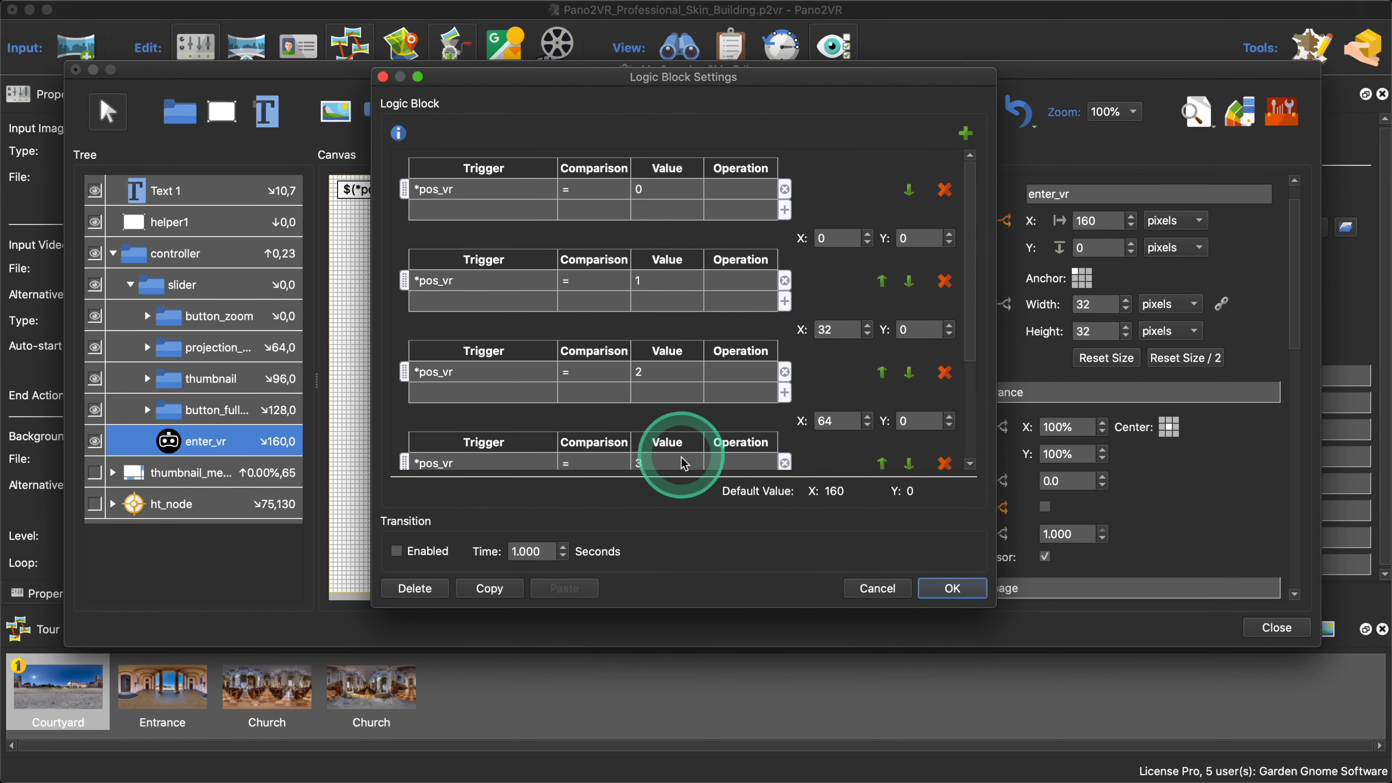
click(944, 588)
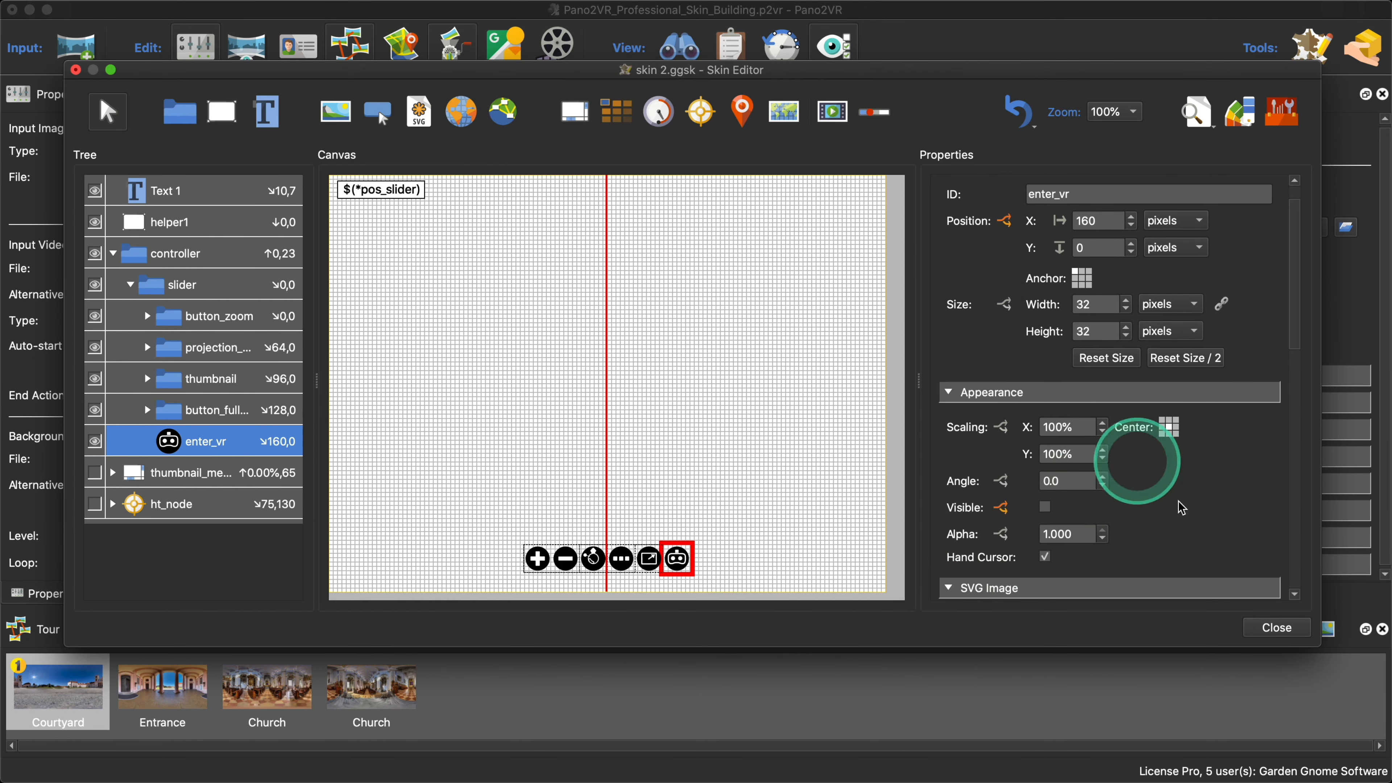
click(1278, 629)
click(797, 366)
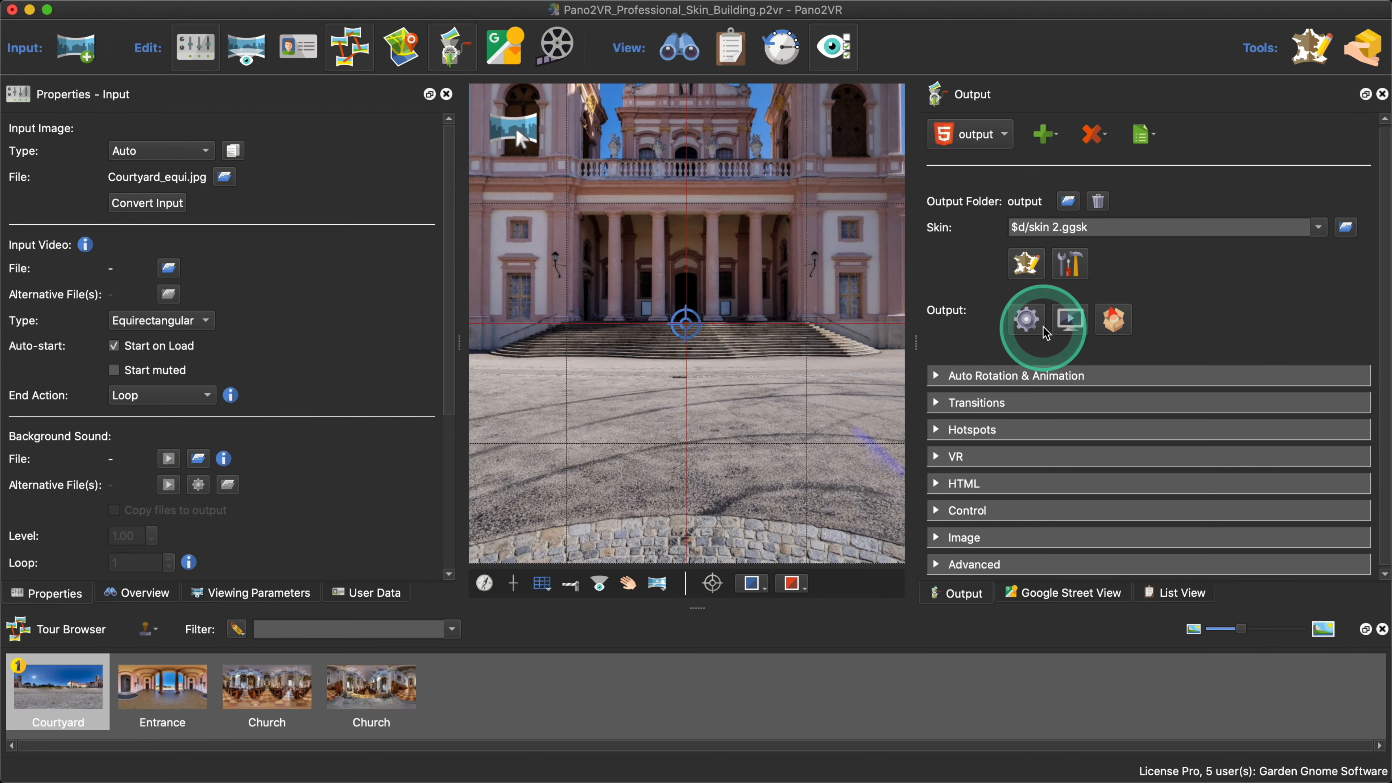
click(1025, 319)
click(813, 410)
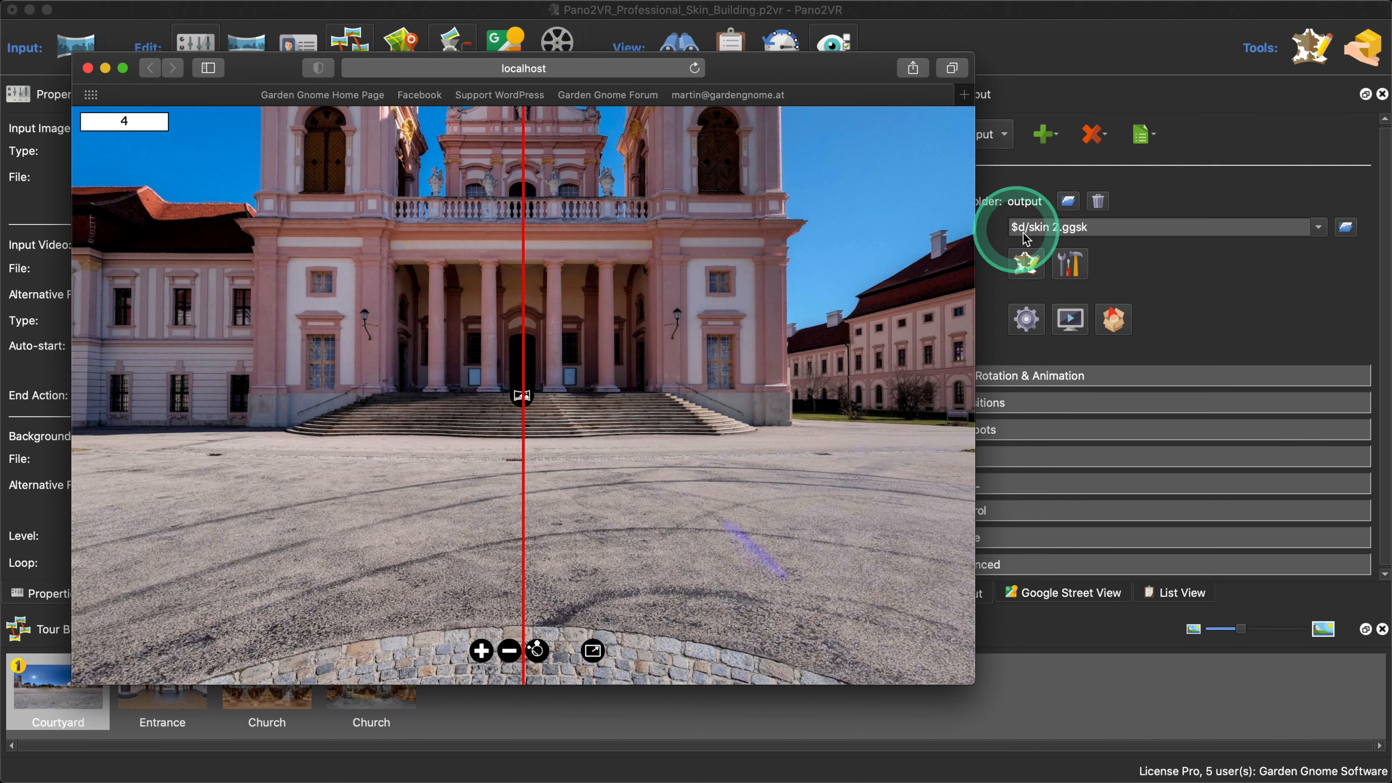
Step: Enable the VR Button and Thumbnail Menu skin parameters and regenerate the output for a new browser preview
key(super+w)
click(827, 445)
click(827, 406)
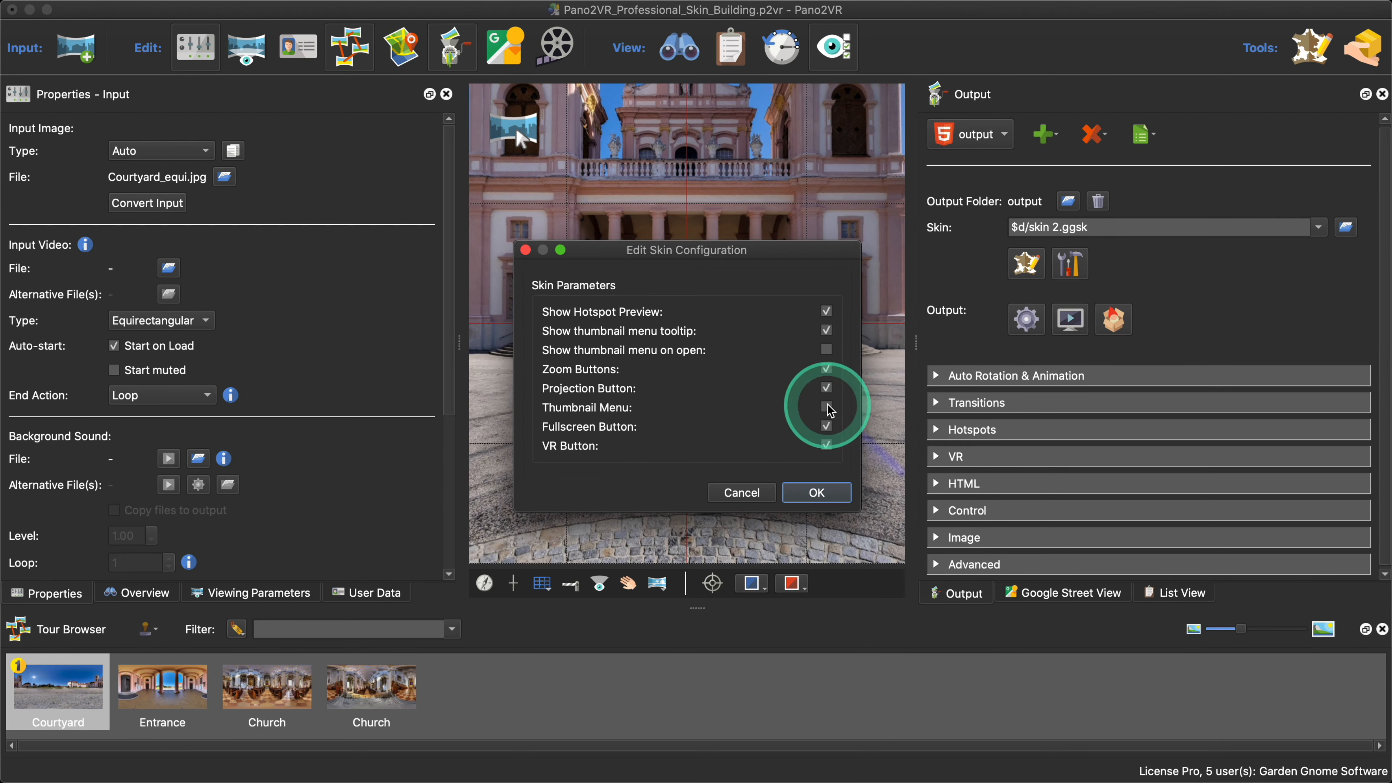
click(817, 492)
click(1026, 319)
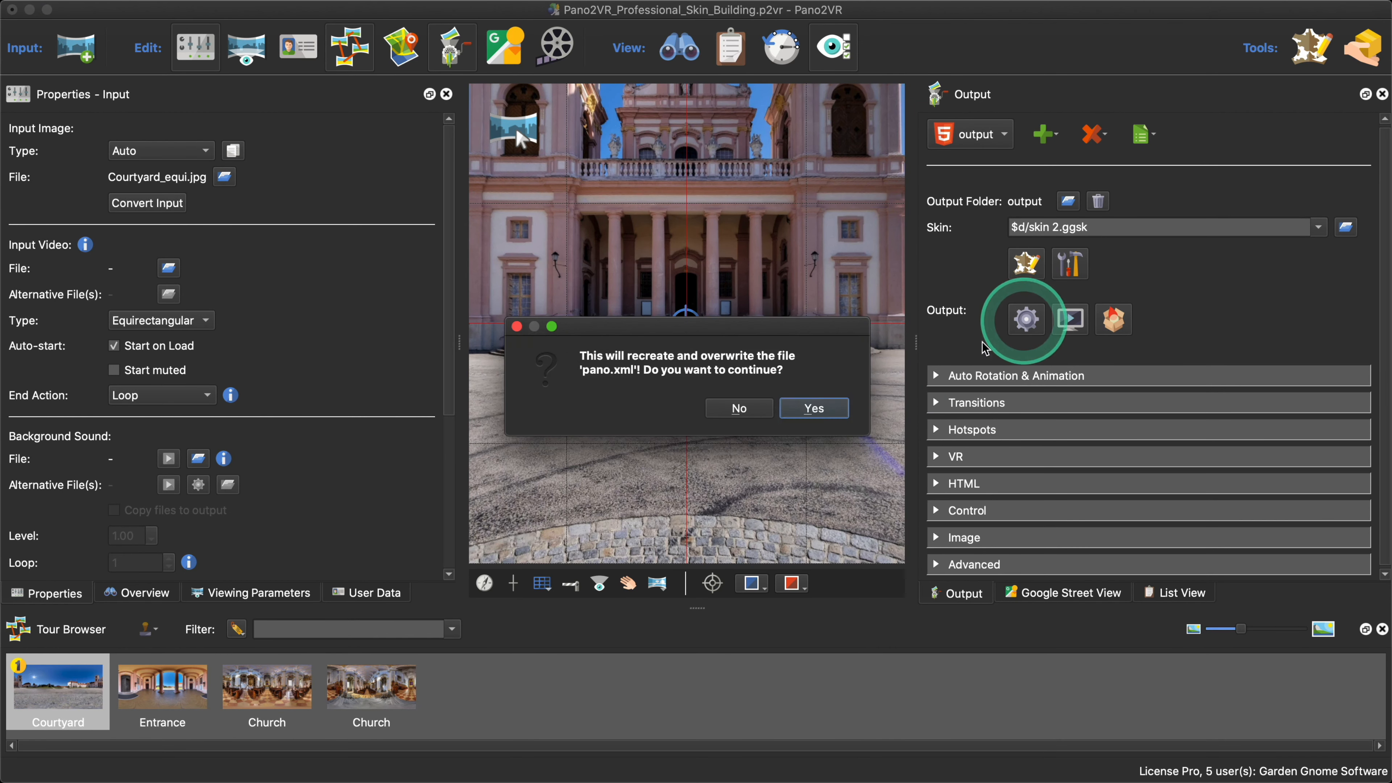
click(817, 407)
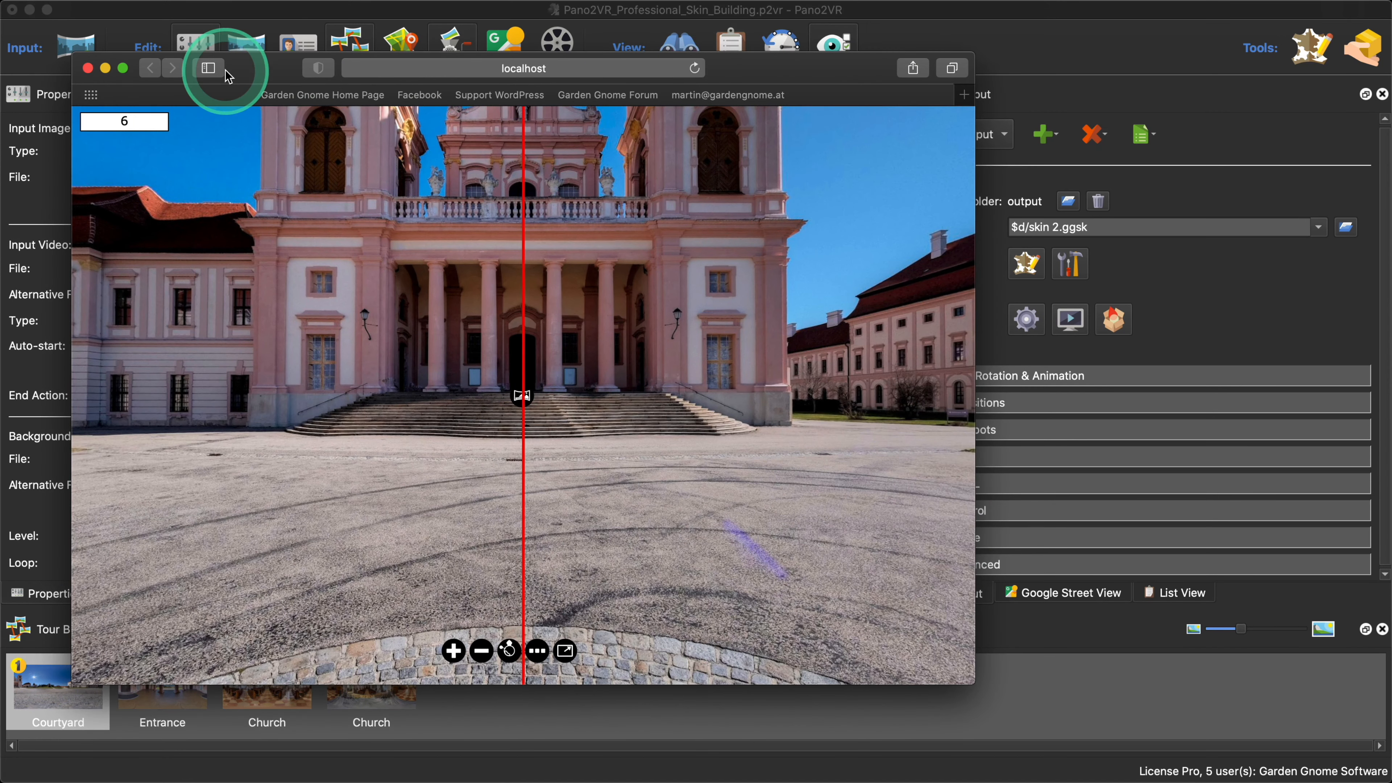
Step: Set the preview browser's user agent to Safari — iOS 13.1.3 — iPhone and reposition the preview window
click(372, 10)
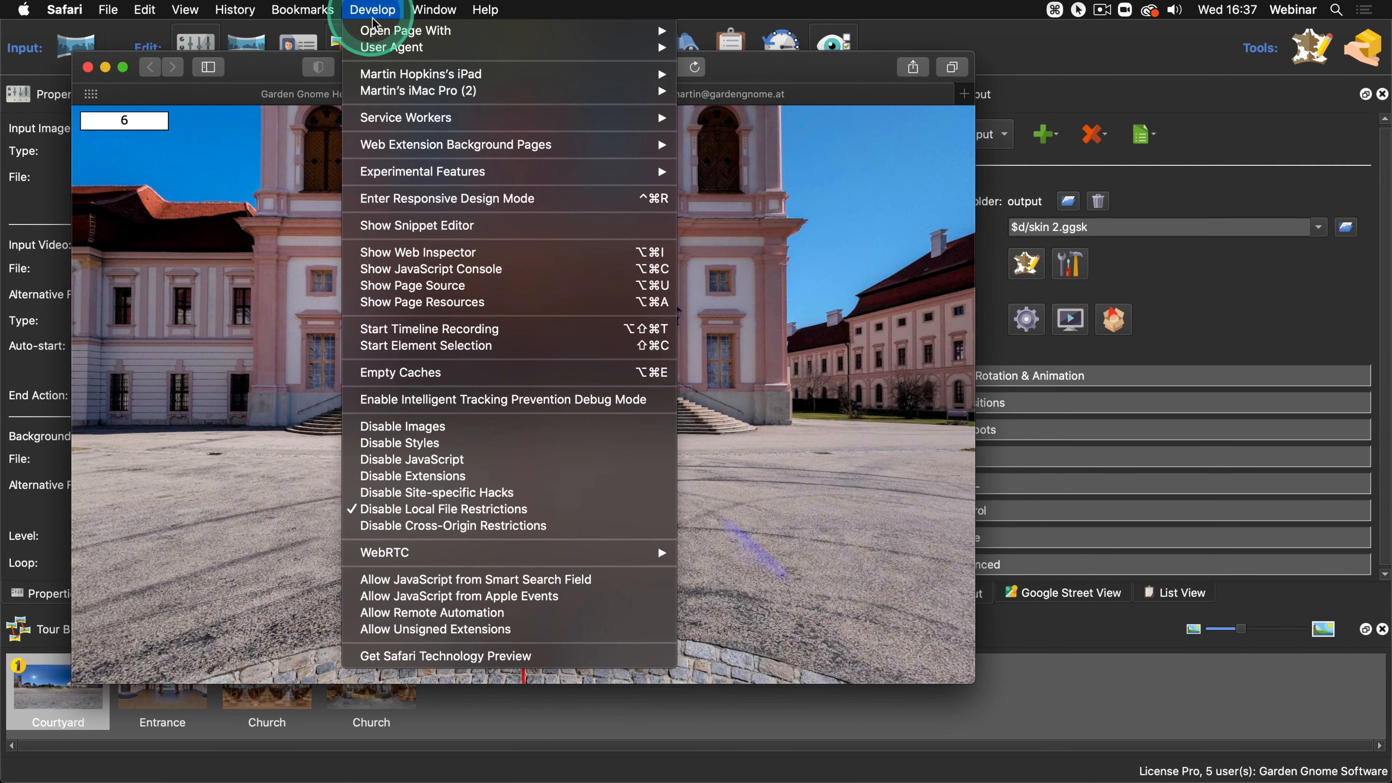
mouse_move(609, 50)
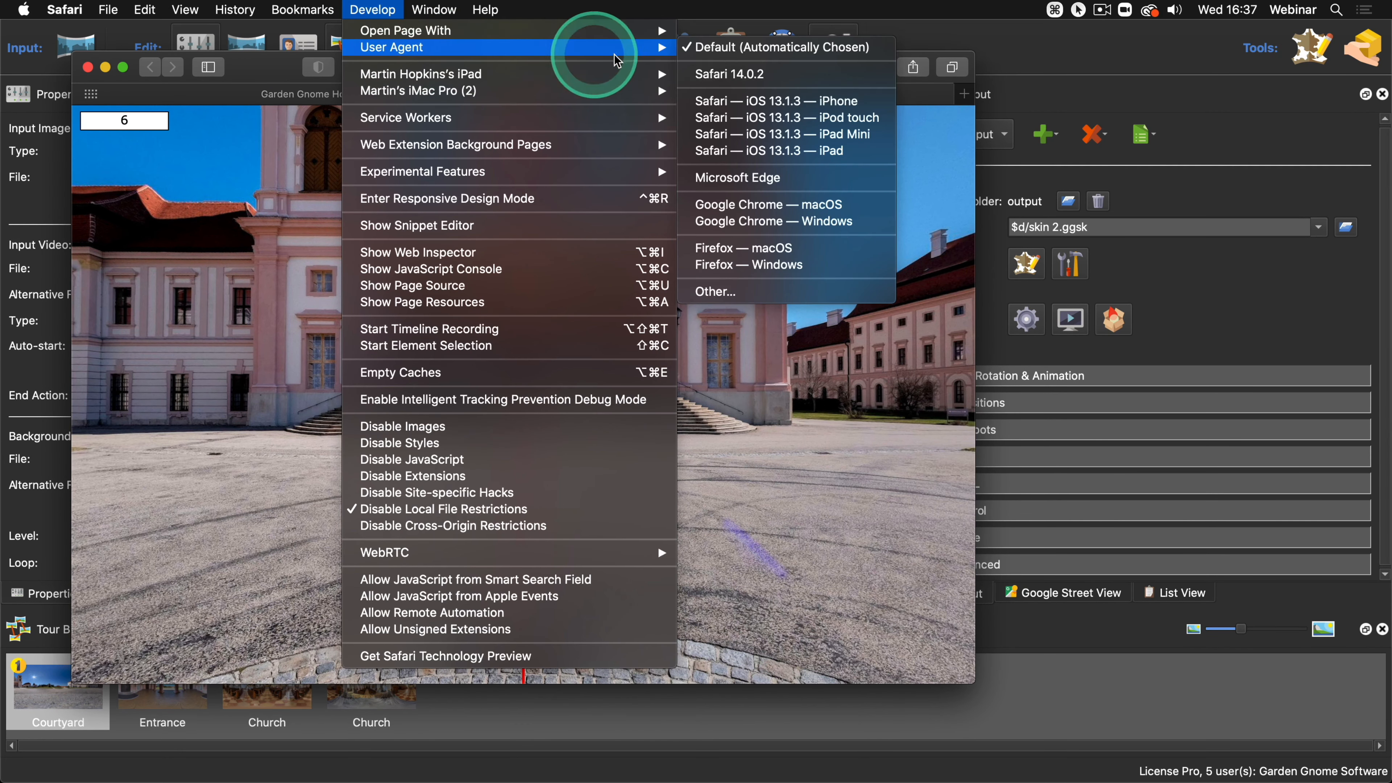
click(747, 100)
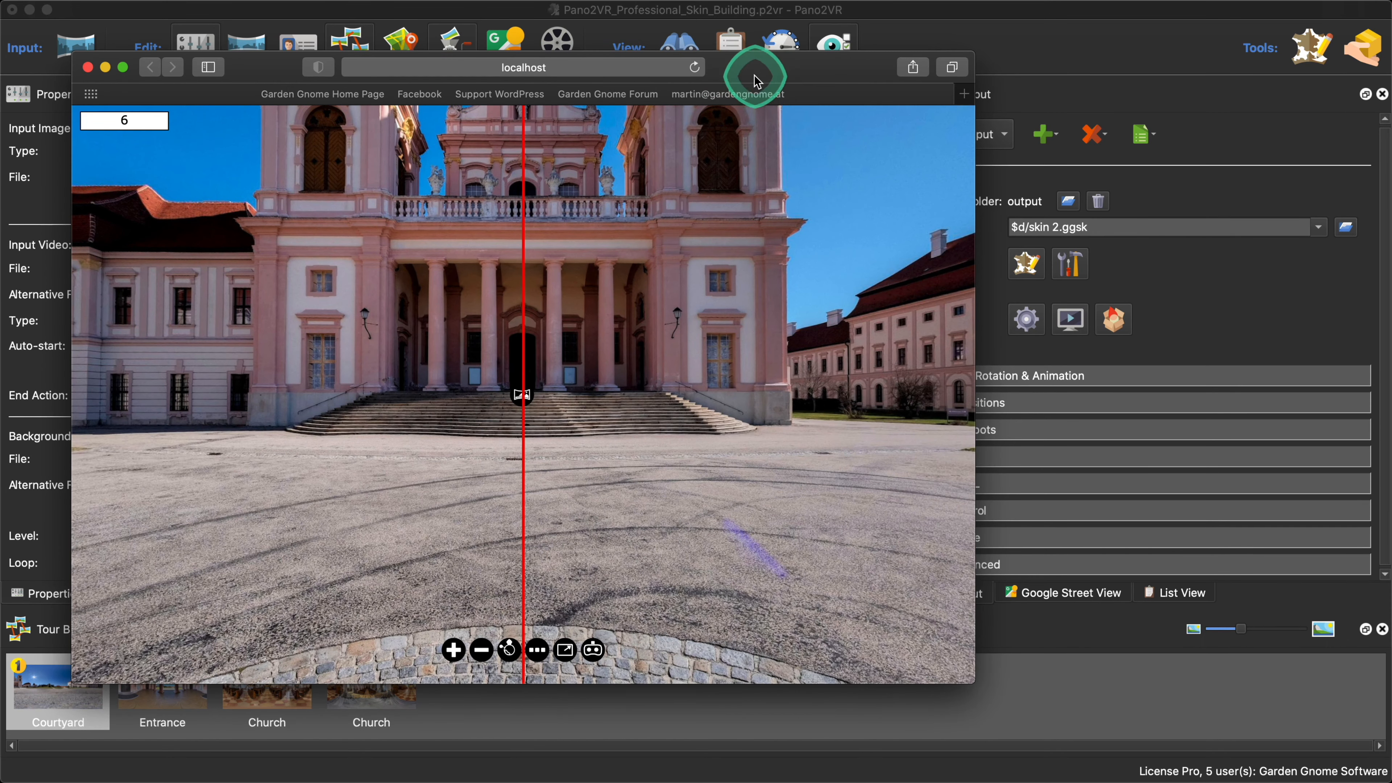
drag(752, 68, 873, 62)
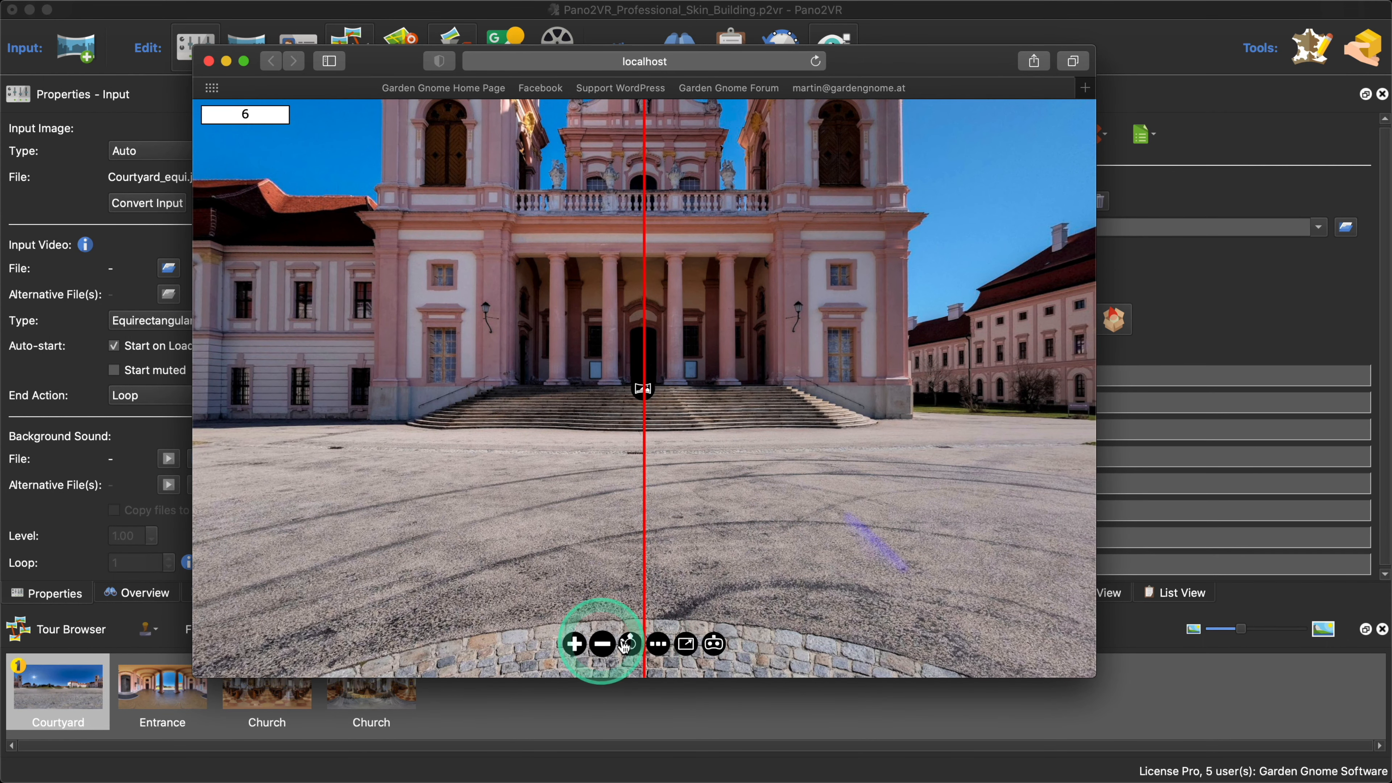
Step: Disable the Fullscreen Button skin parameter and regenerate the output to test the controller's centring
click(1270, 328)
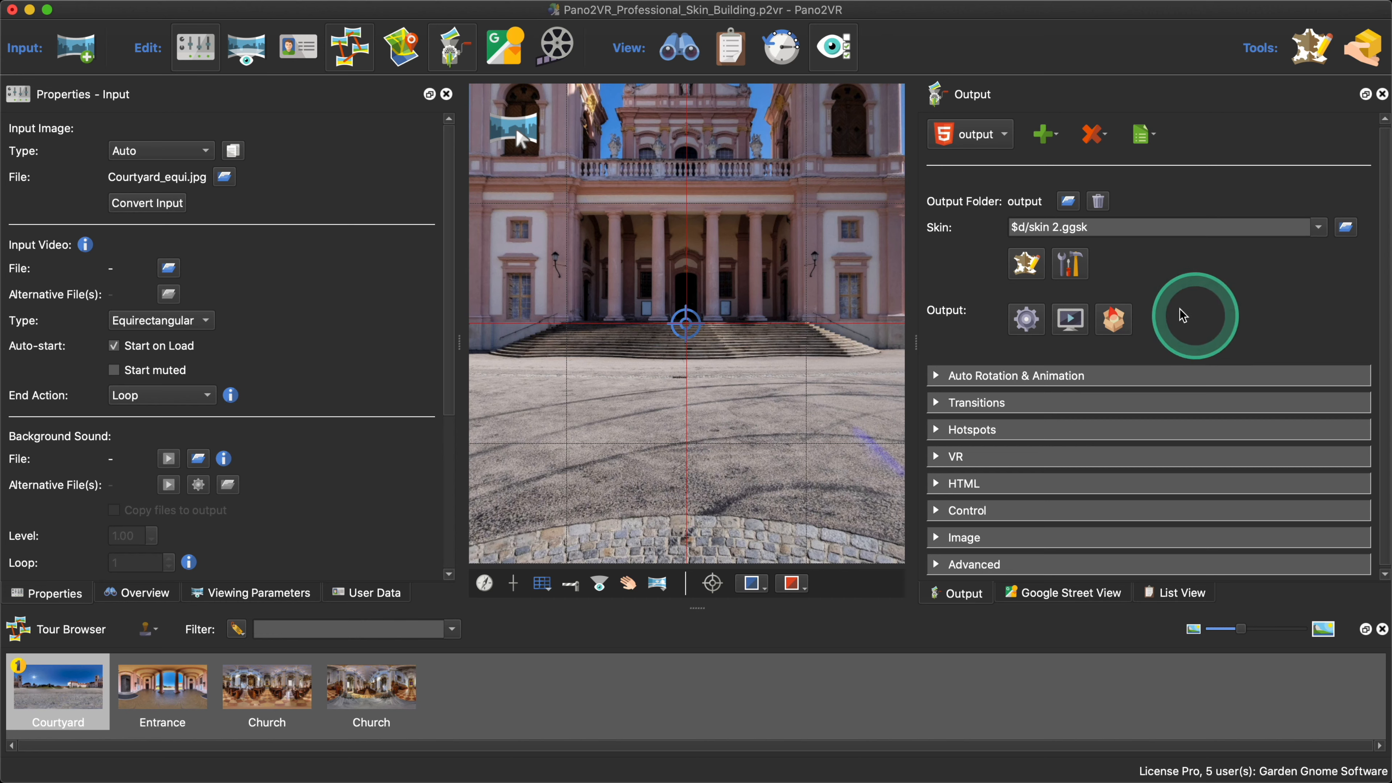
click(1071, 266)
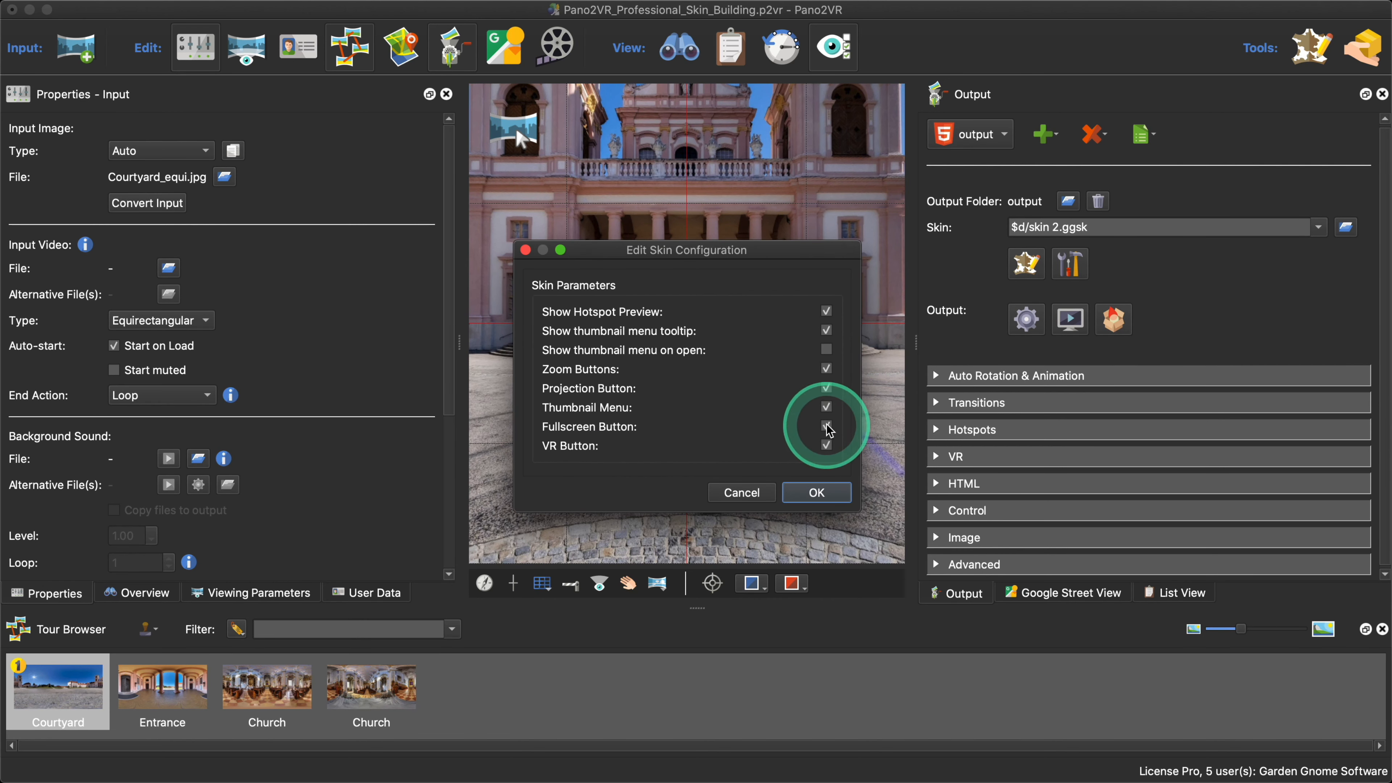
click(841, 494)
click(1027, 319)
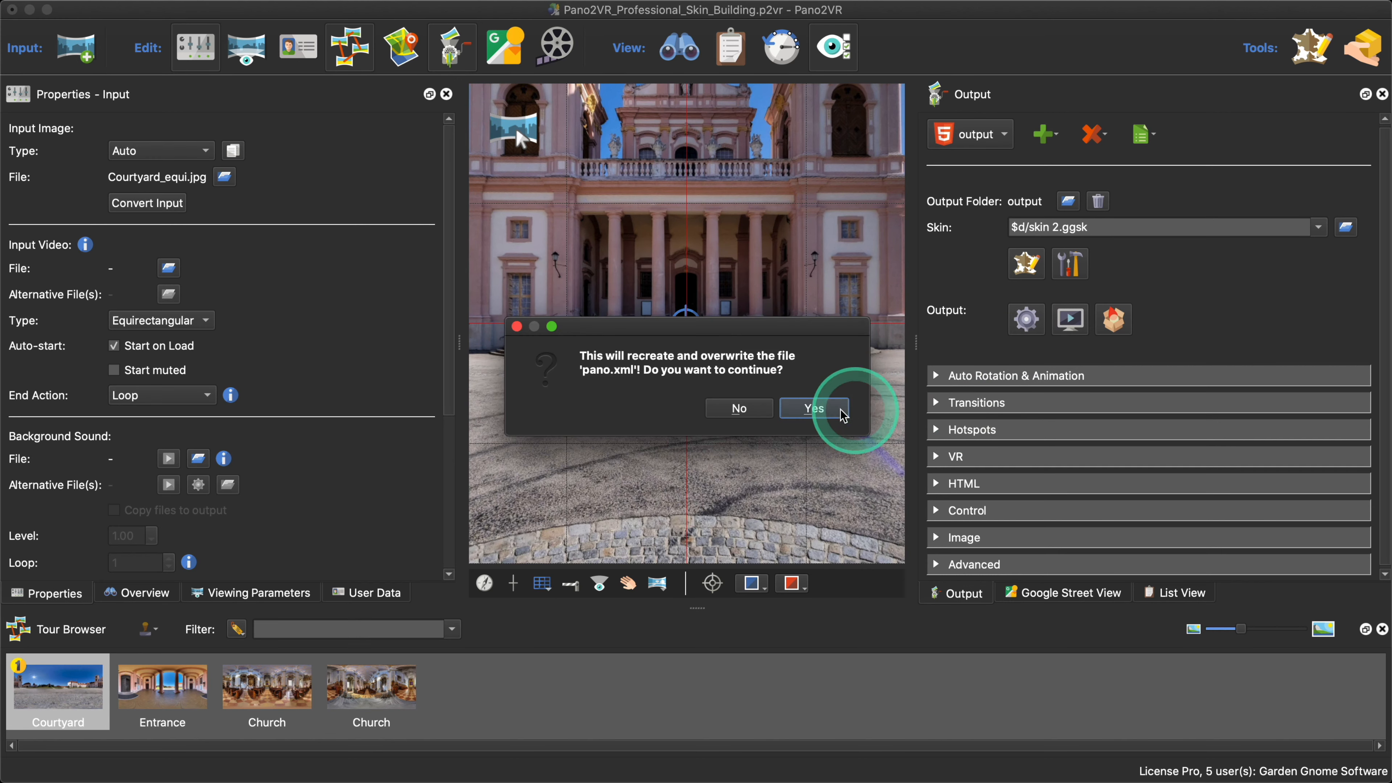
click(841, 413)
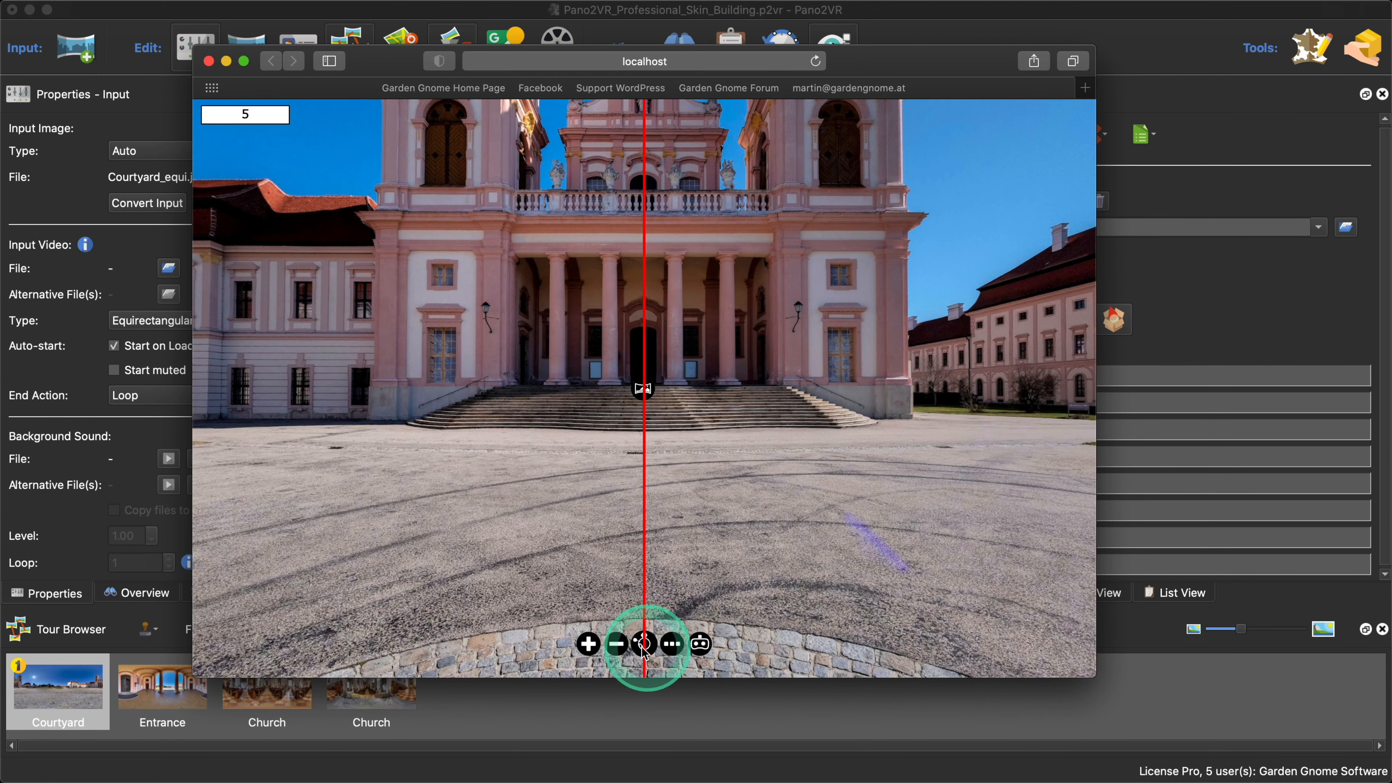
Step: Disable the Thumbnail Menu skin parameter as well and regenerate the output to test the controller layout
click(1138, 297)
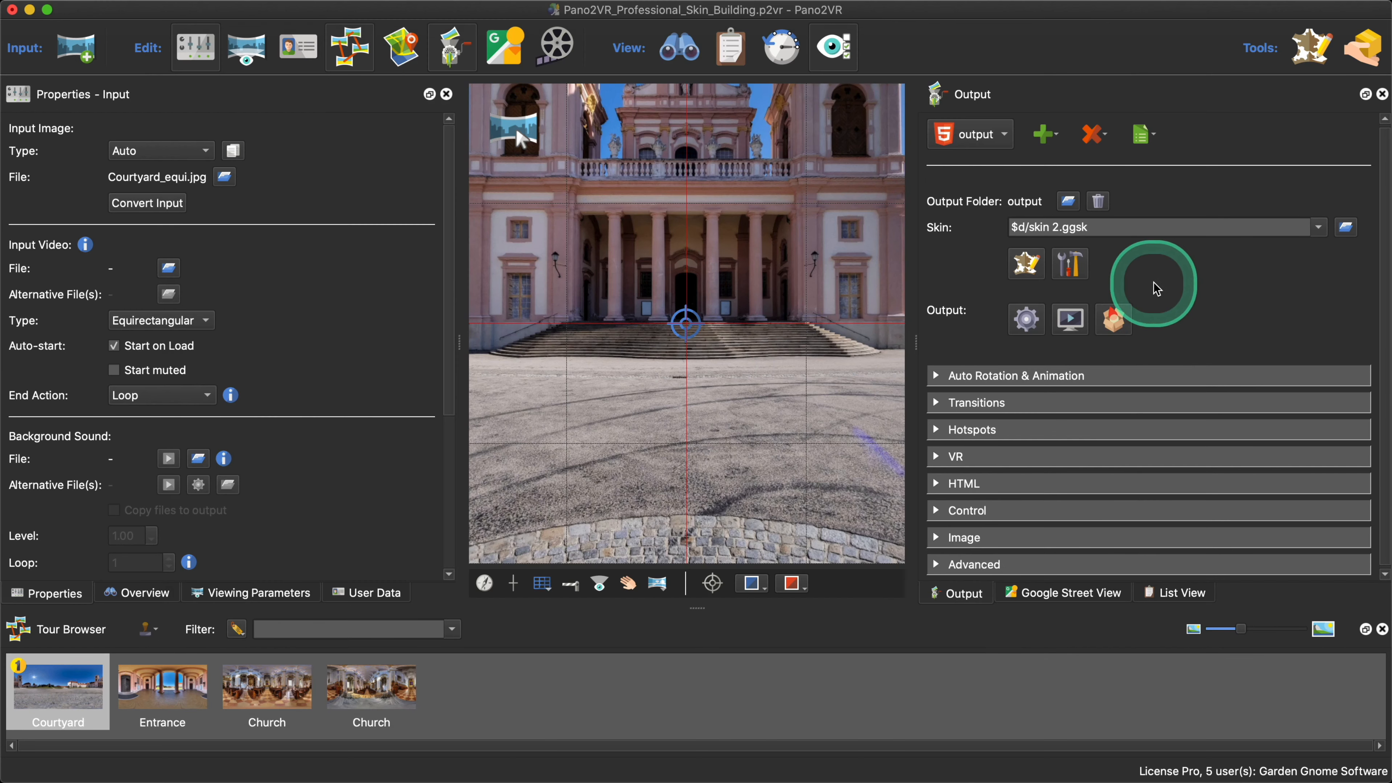
click(1070, 264)
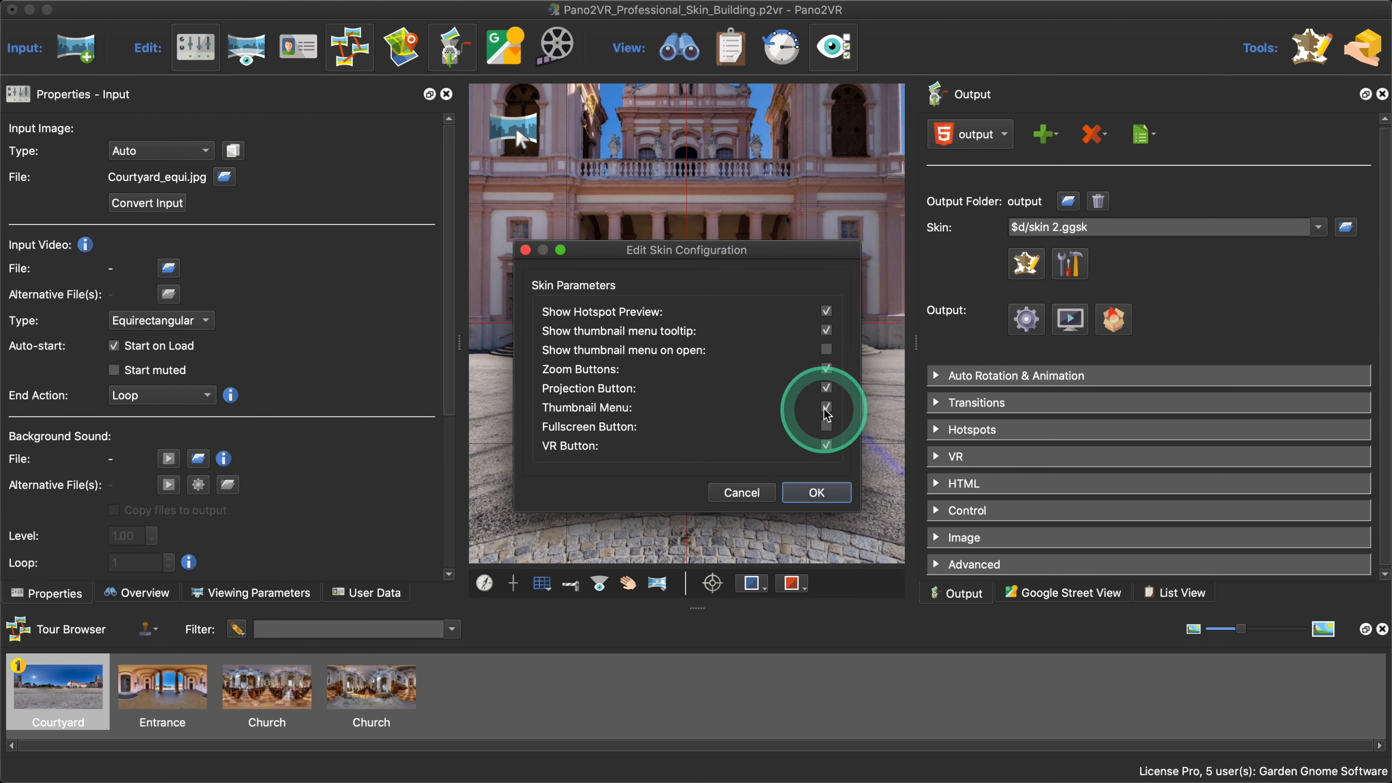
click(817, 493)
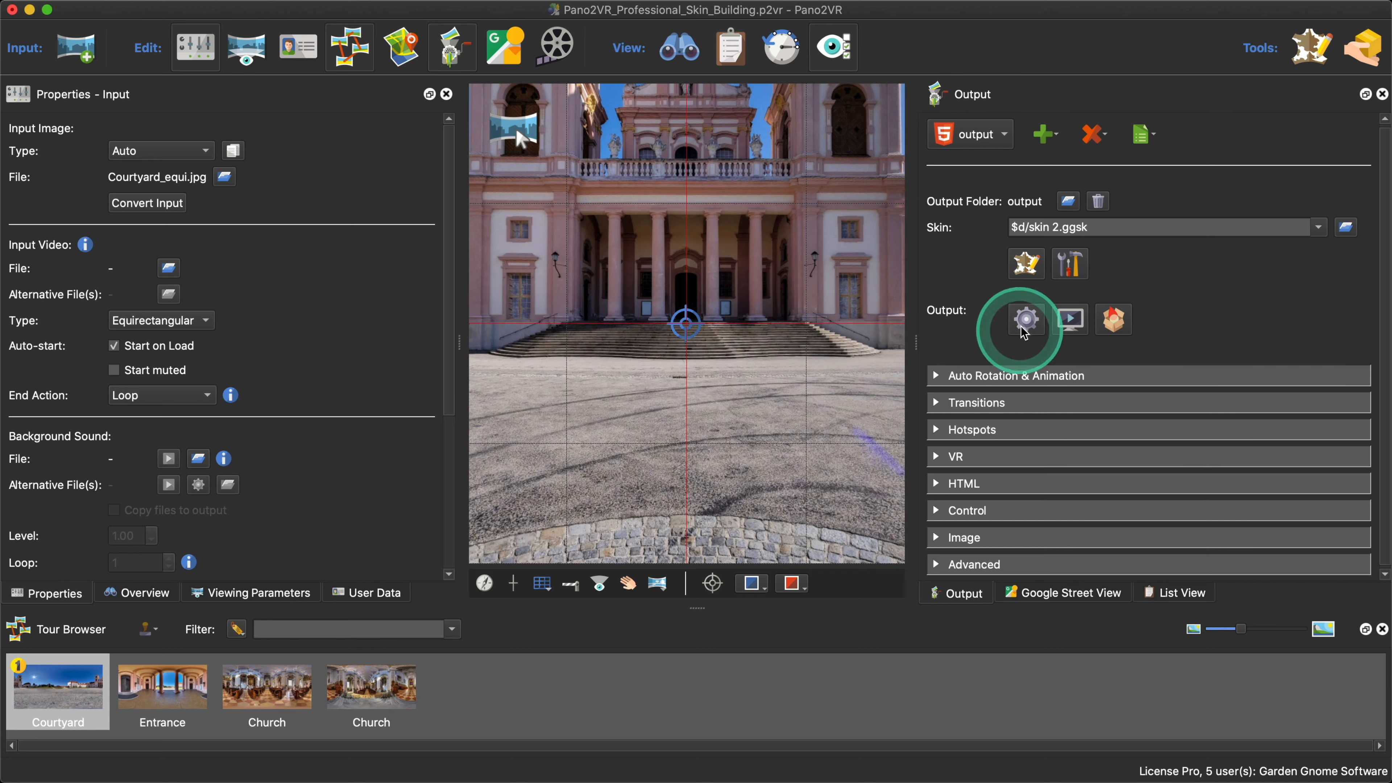
click(1026, 318)
click(814, 407)
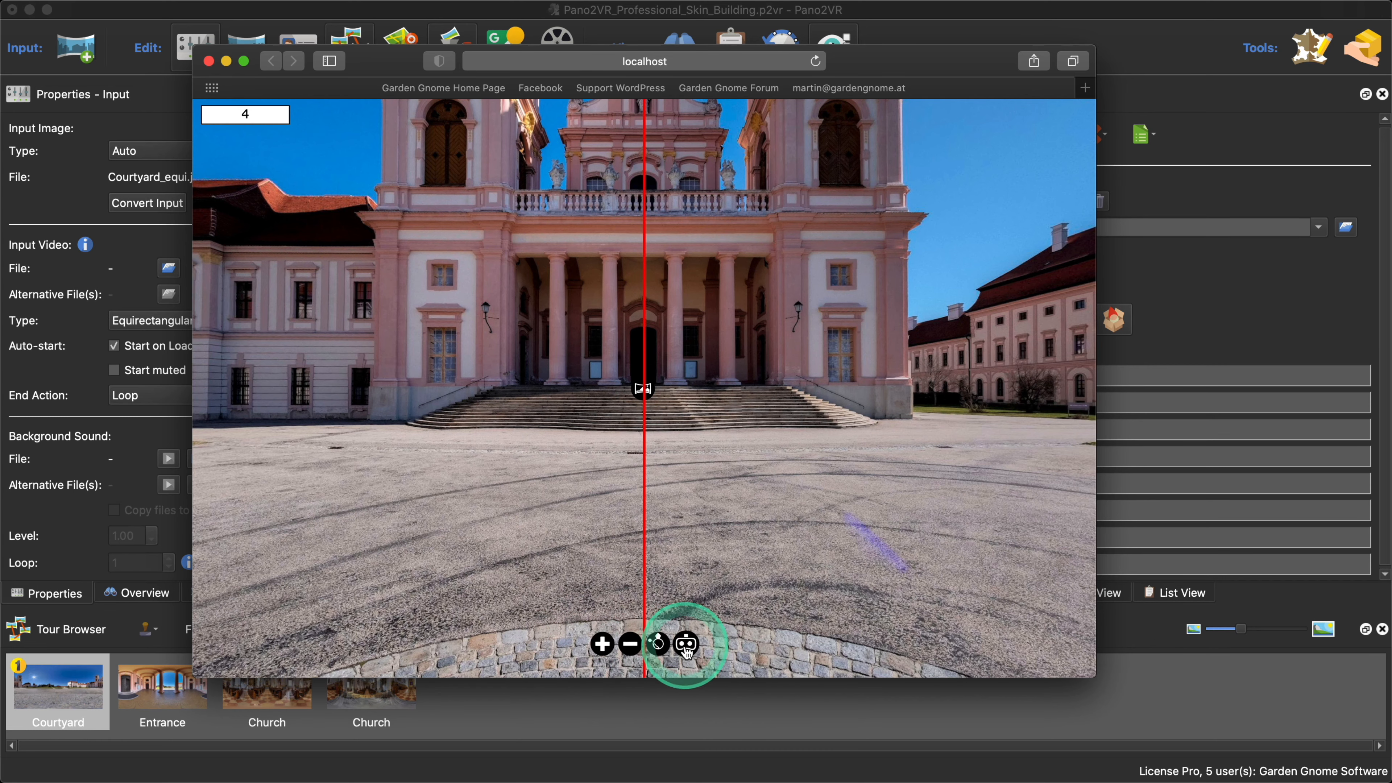
Step: Close the preview and review the skin configuration parameters without changing them
click(209, 61)
click(1068, 264)
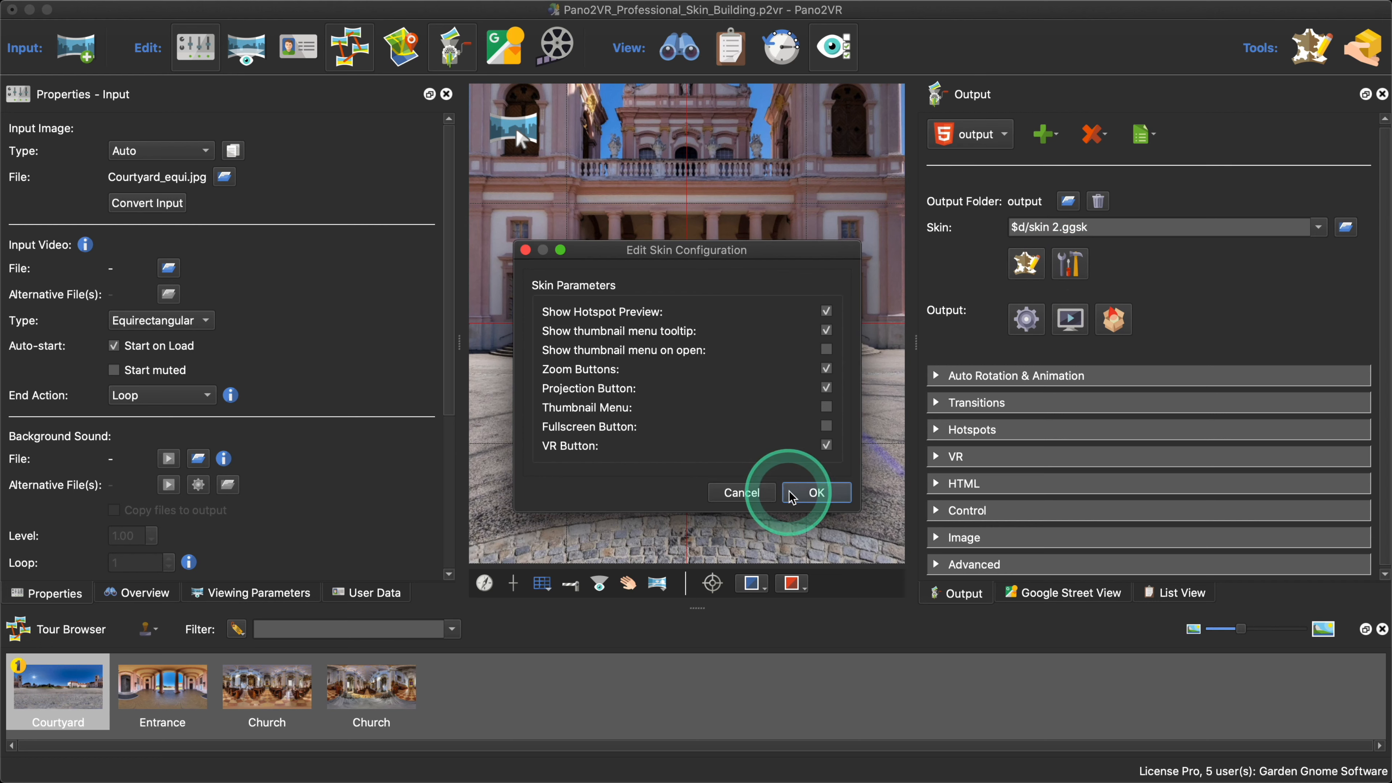
click(769, 496)
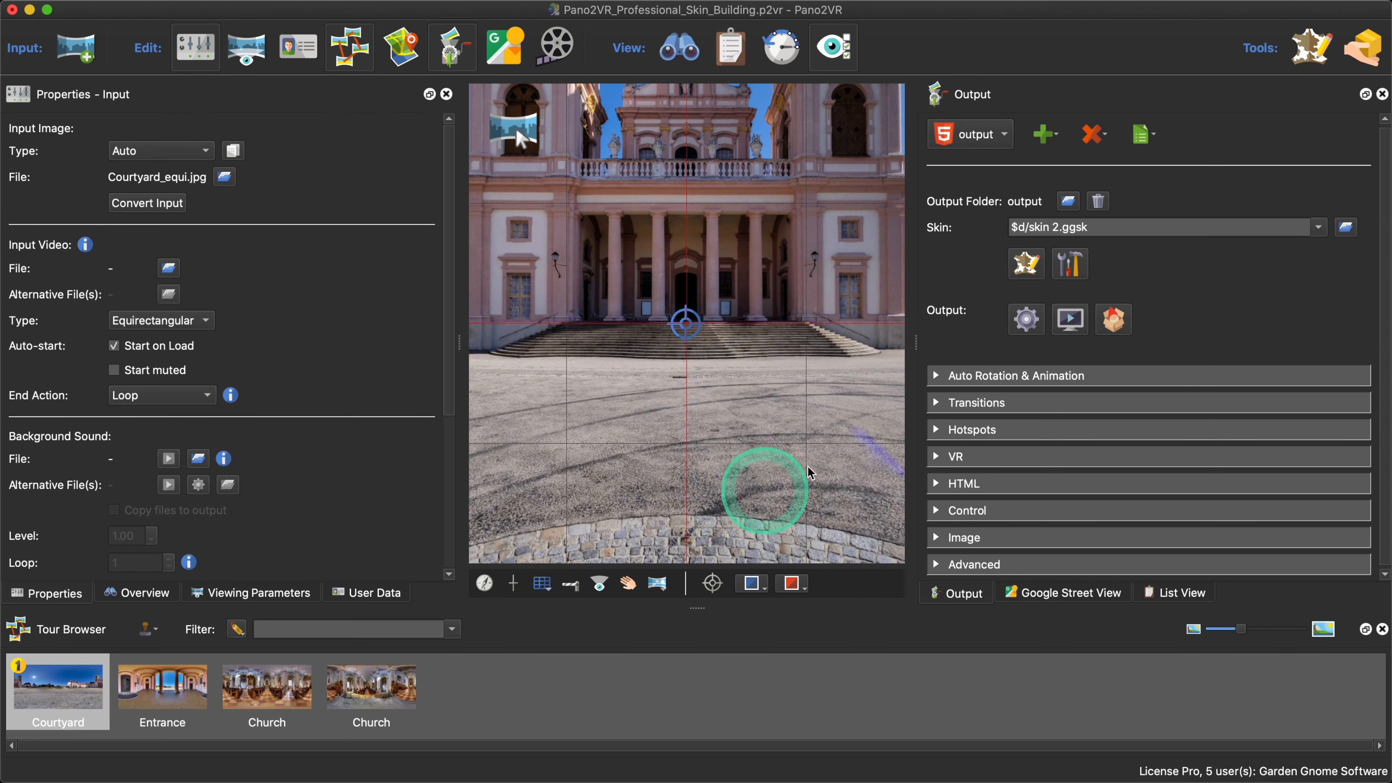
Step: Reopen the skin for editing and copy enter_vr's first four pos_vr actions, from Set(=) 0 through the second Add(+) 1
click(1039, 273)
click(207, 440)
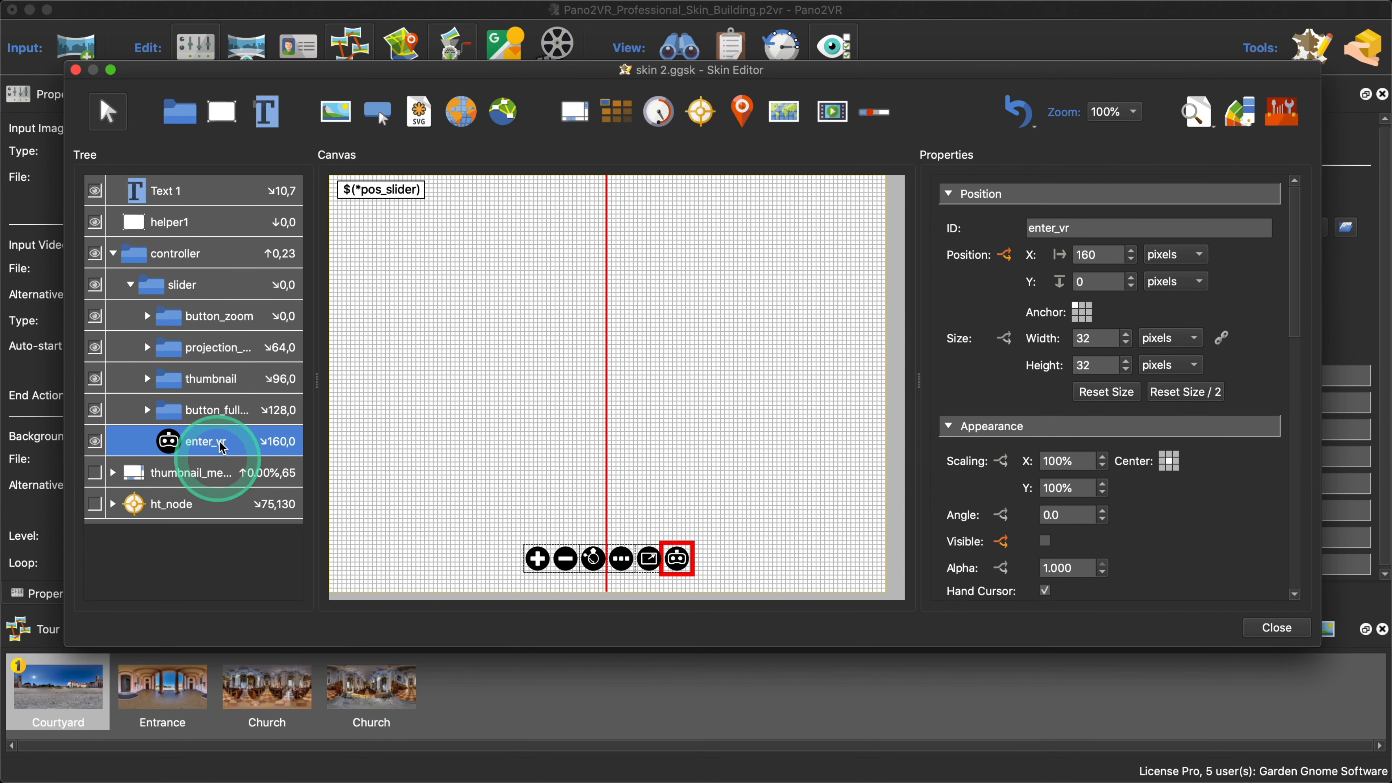
scroll(1267, 507, down, 5)
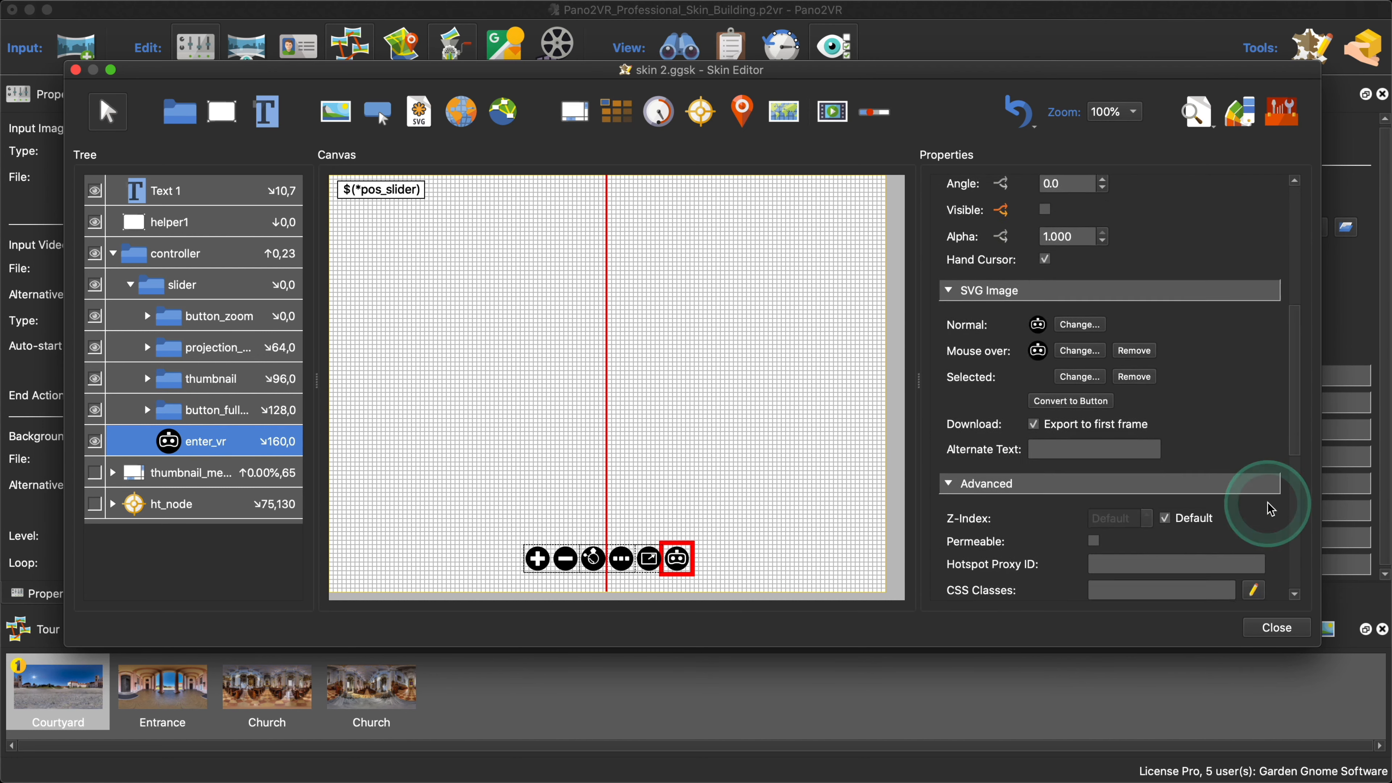
scroll(1271, 509, down, 5)
click(985, 406)
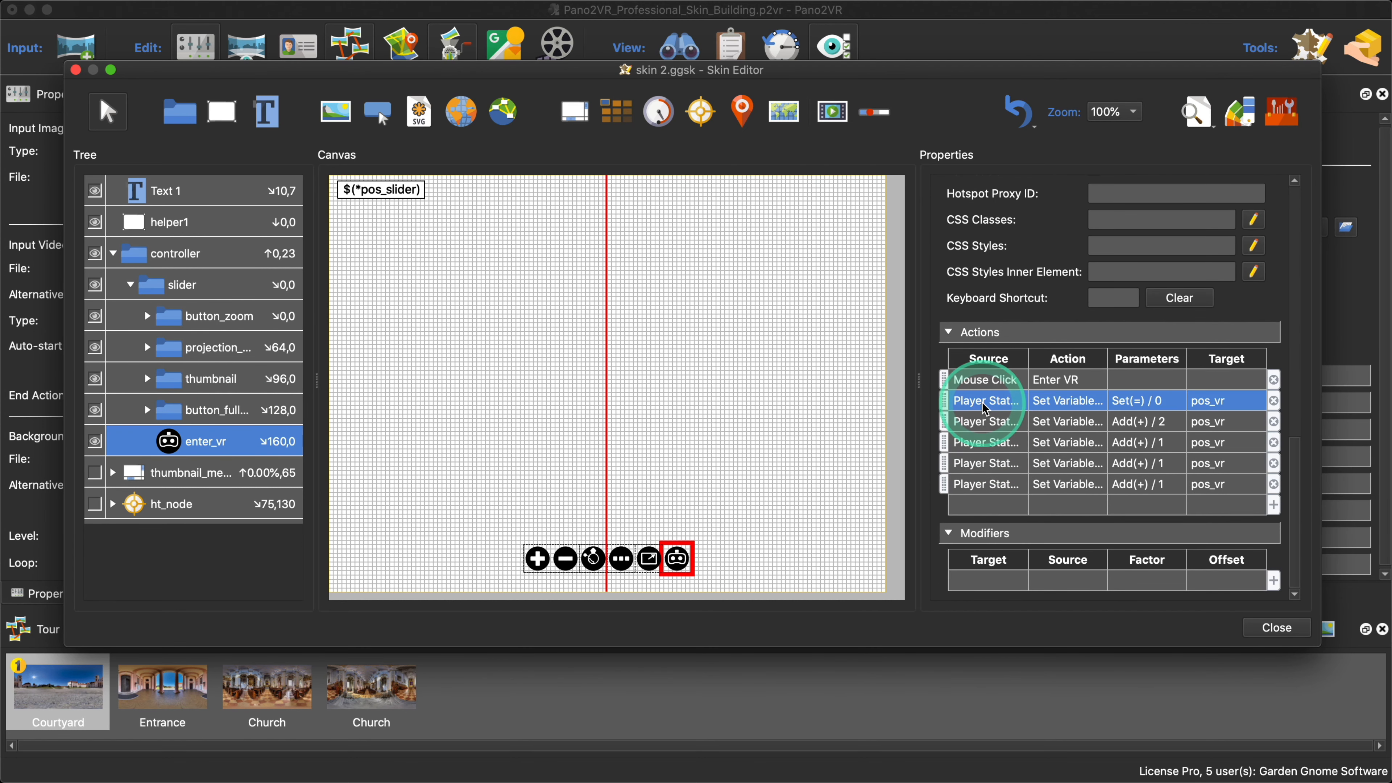
shift+click(987, 464)
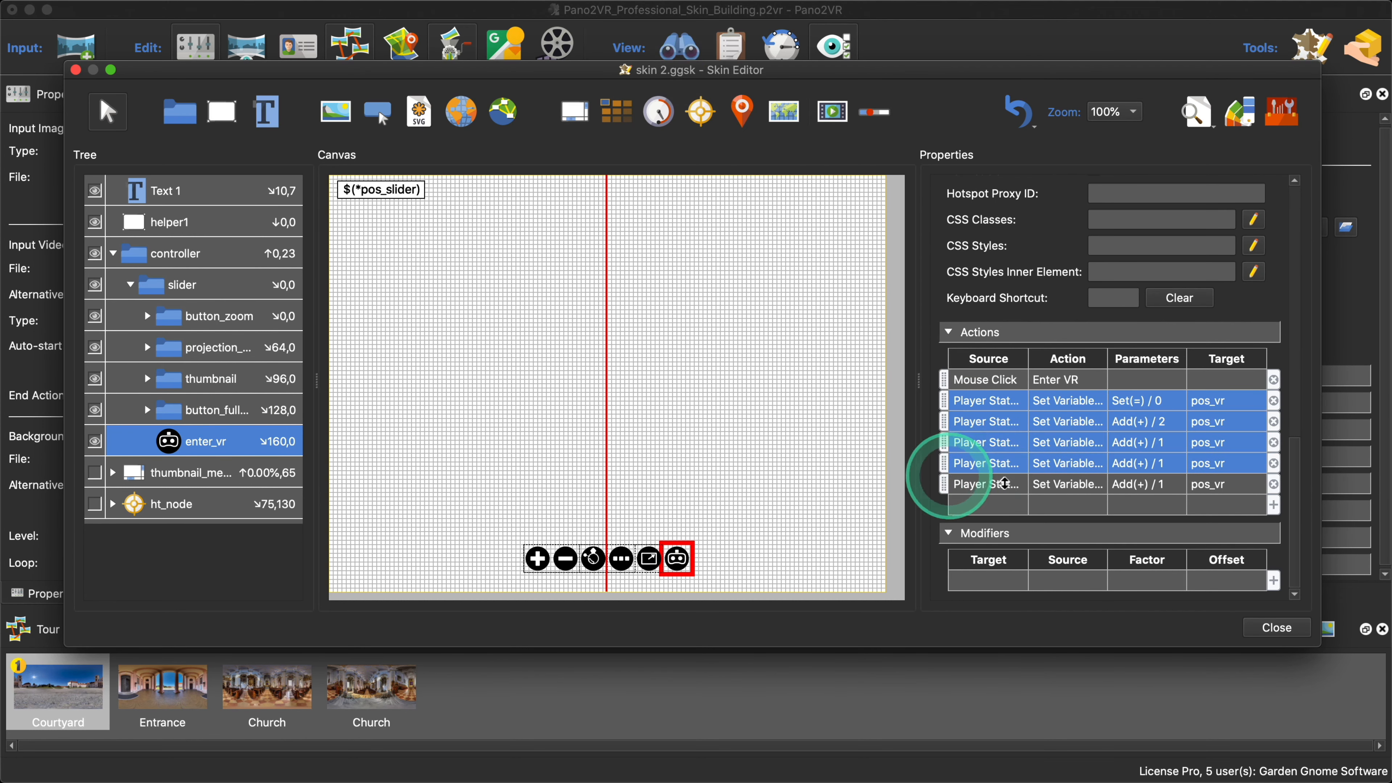
key(super+c)
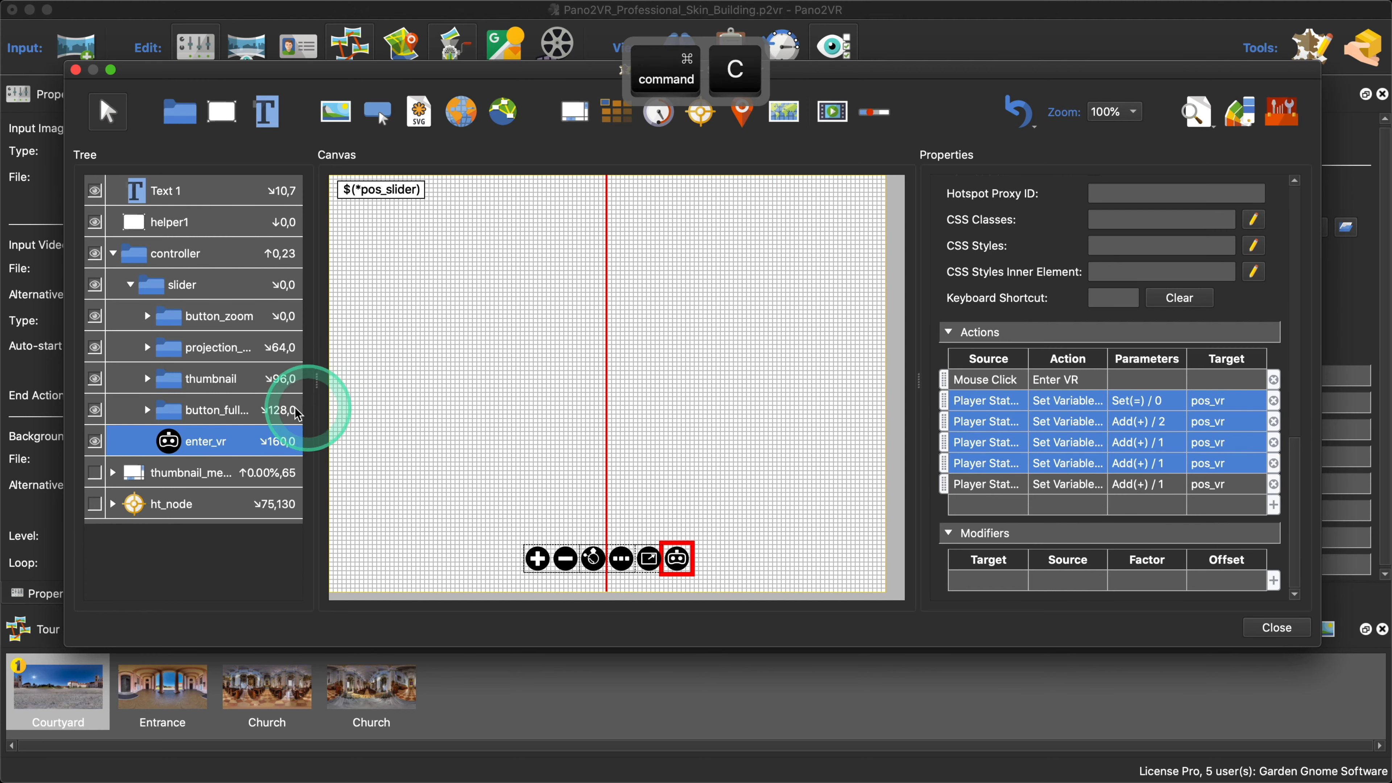
Step: Paste the four copied pos_vr actions into the fullscreen button container's actions
click(268, 410)
scroll(1119, 465, down, 3)
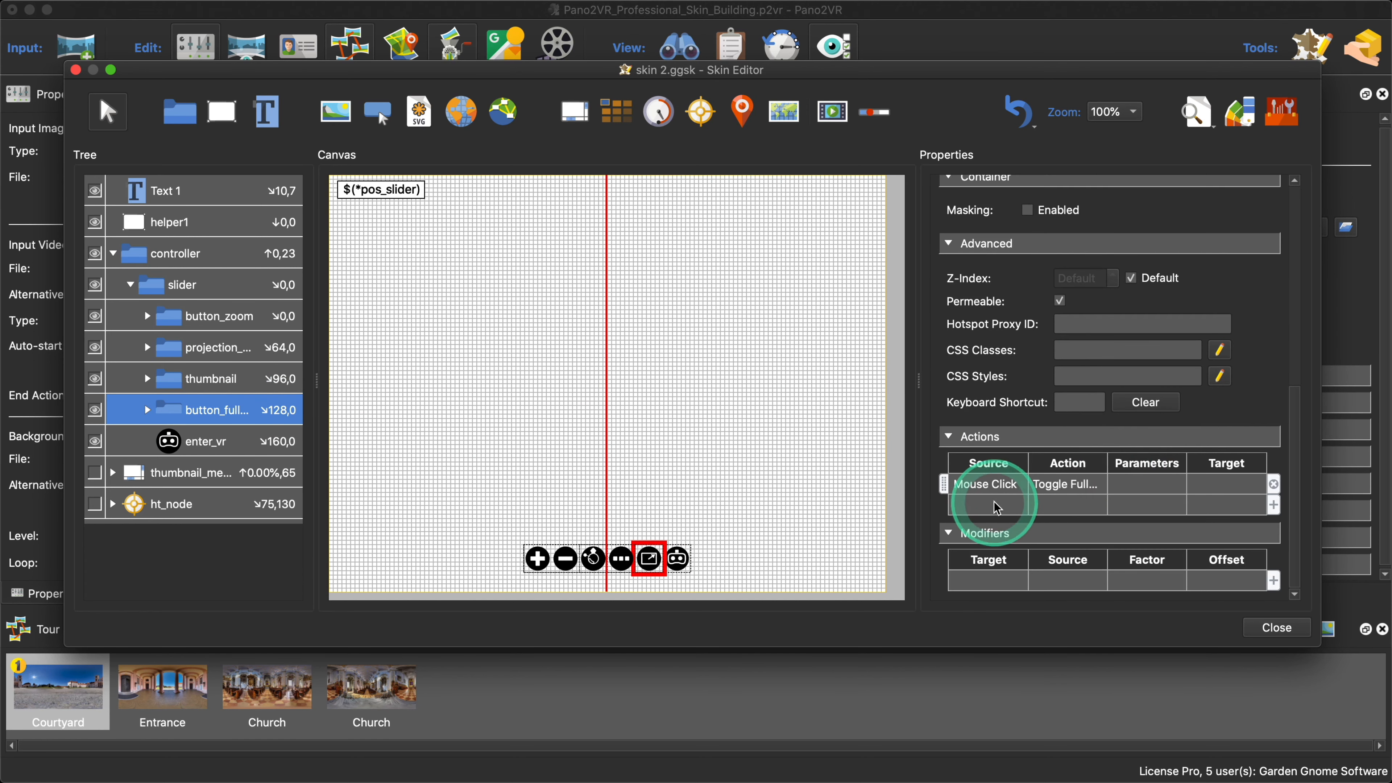
key(super+v)
scroll(1069, 467, down, 2)
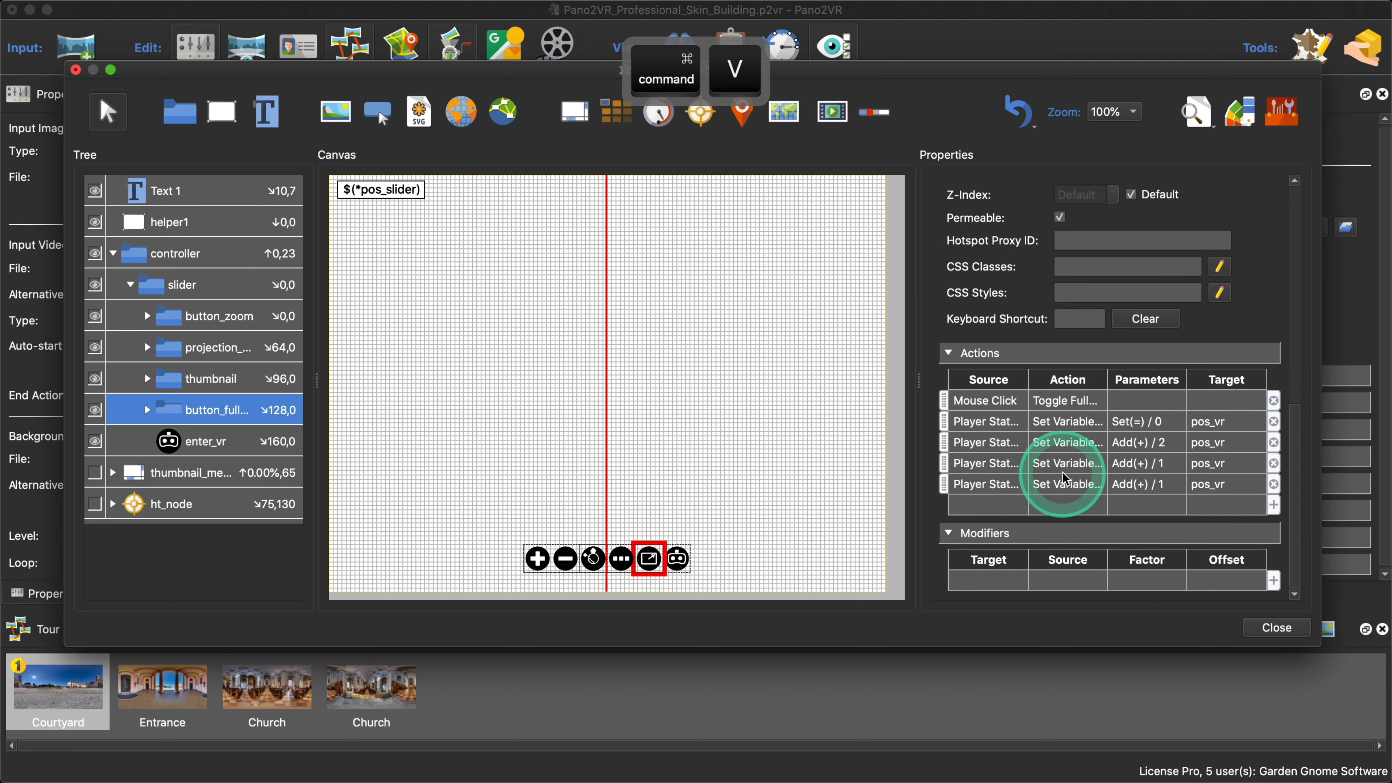
Step: Change the variable of the fullscreen button container's Set(=) 0 action to pos_fullscreen
double_click(999, 424)
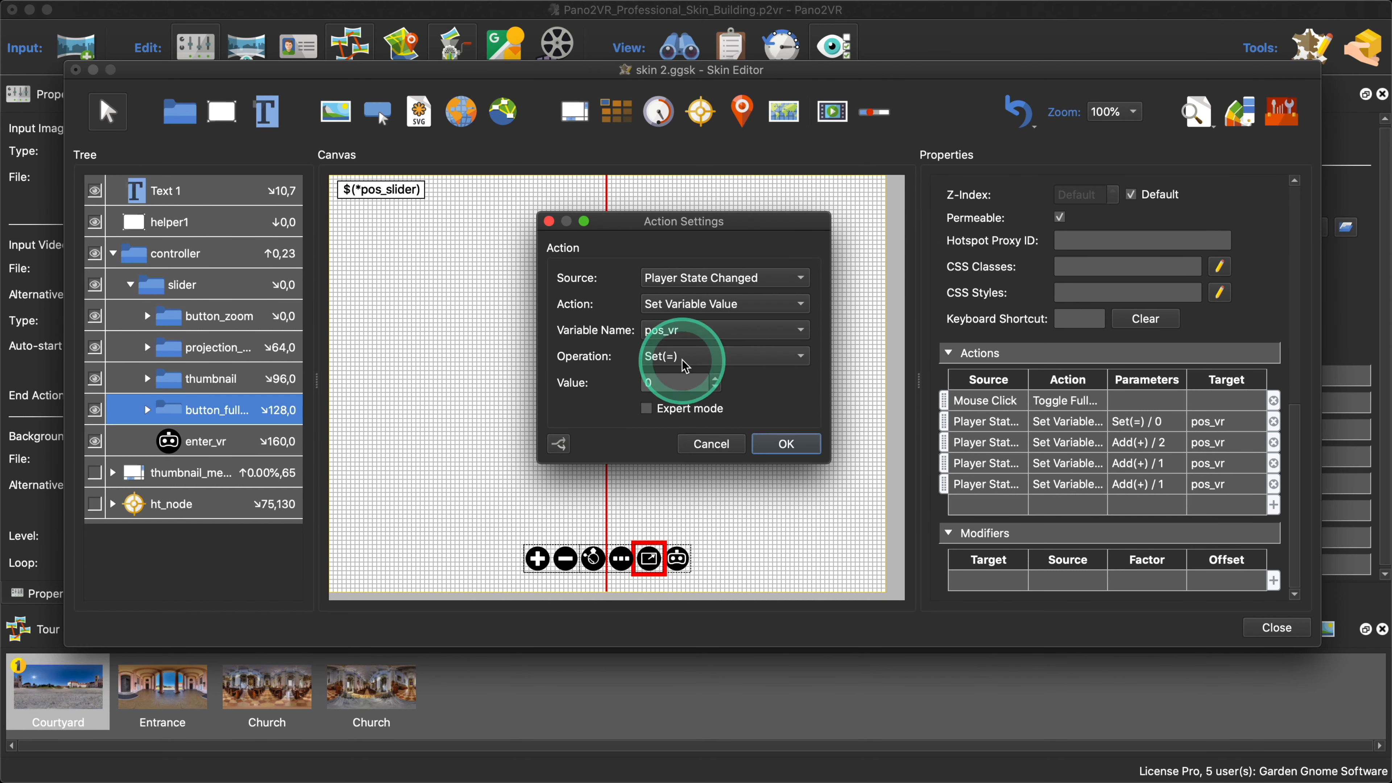
click(682, 332)
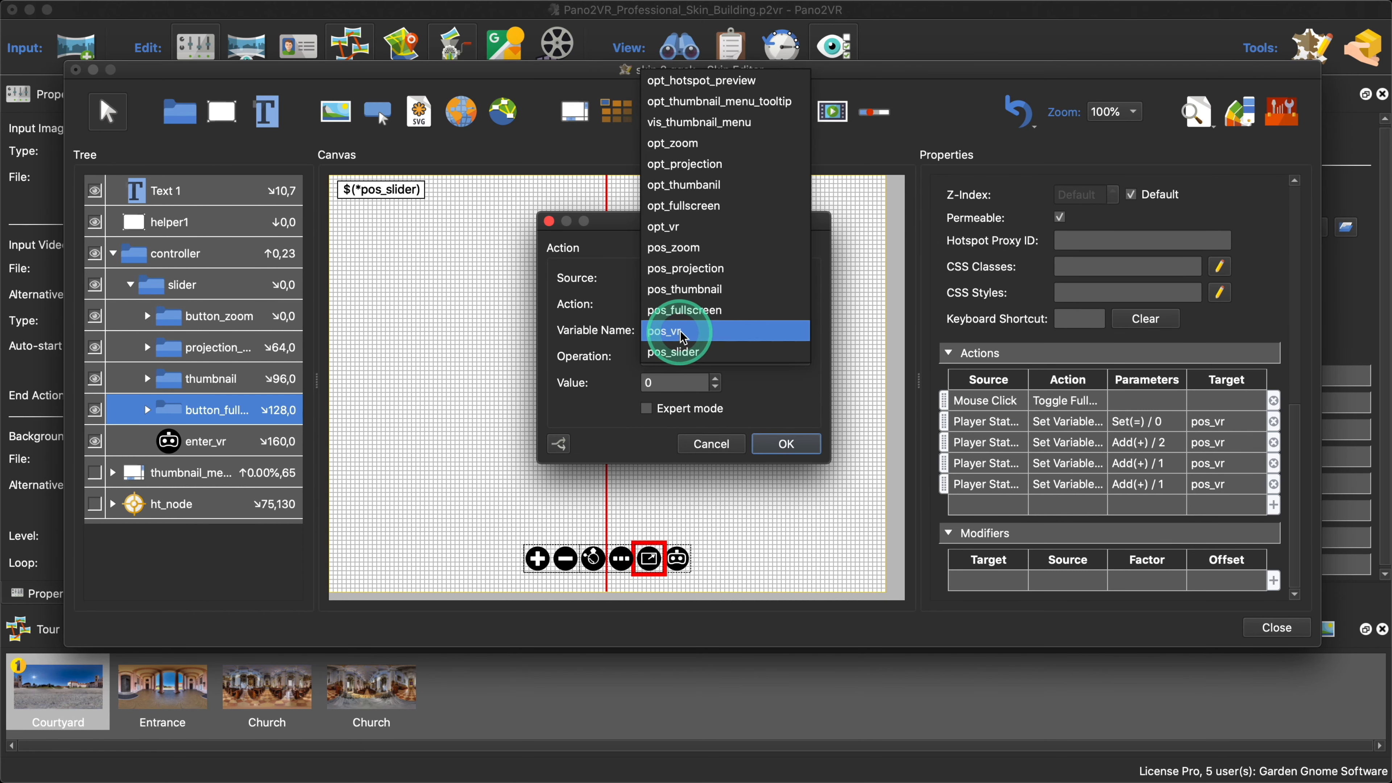
click(697, 312)
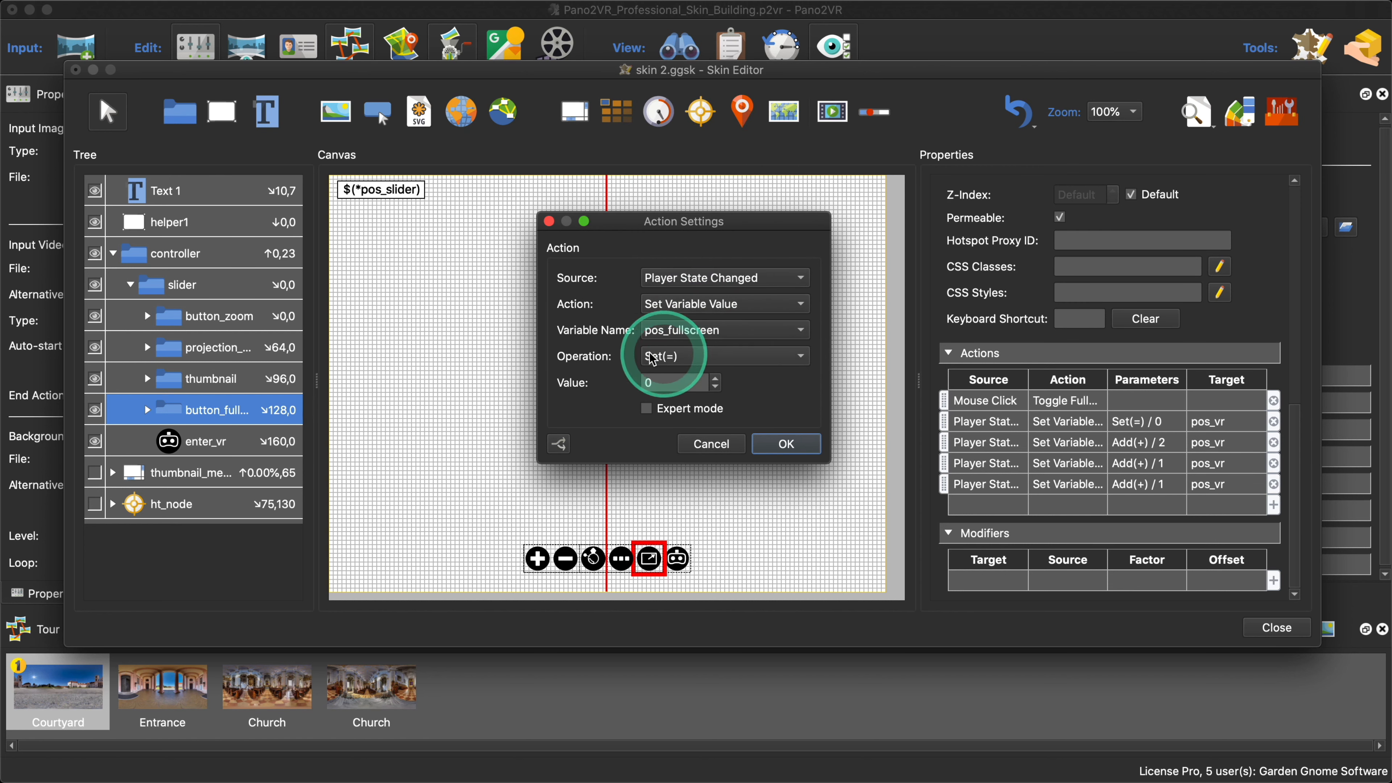
click(787, 444)
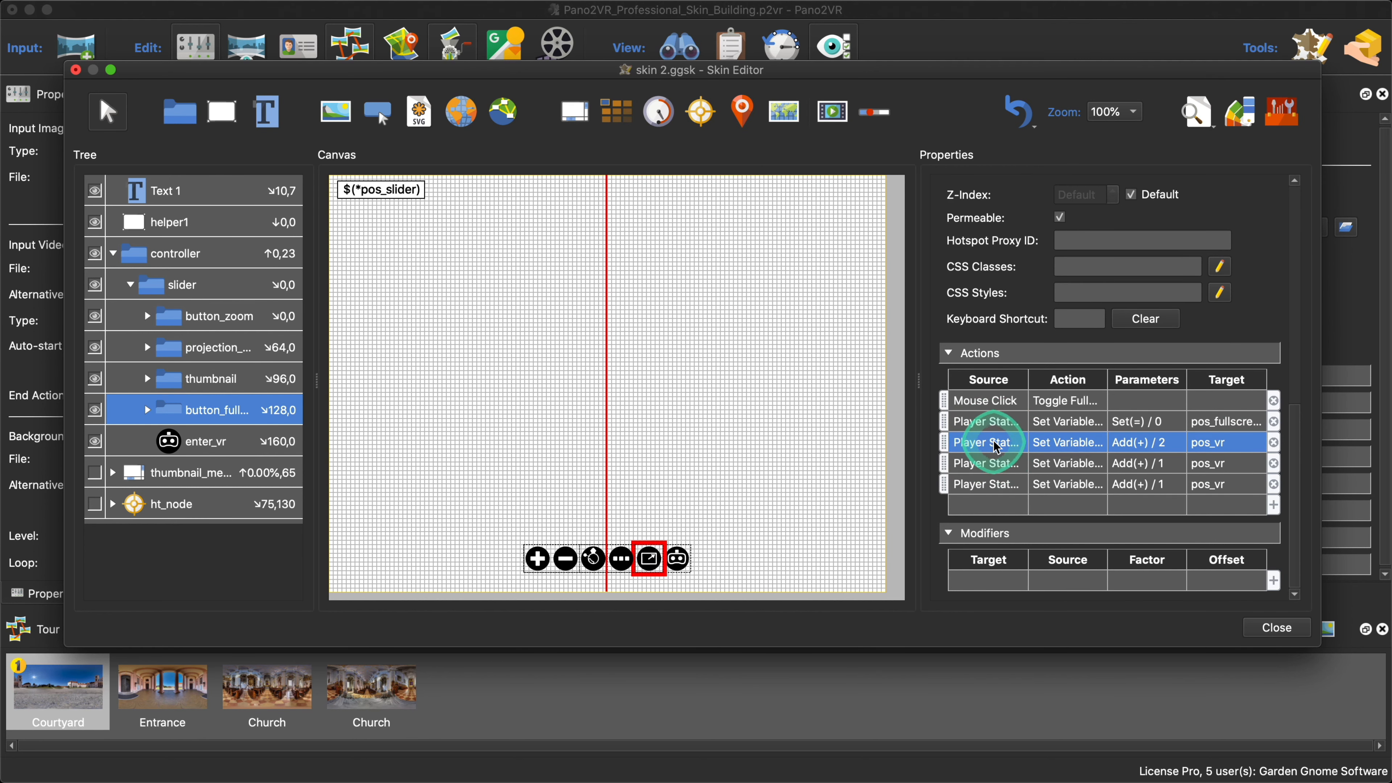
Step: Switch the variable of the fullscreen button container's Add(+) 2 action to pos_fullscreen, restoring operation Add(+) and value 2
double_click(982, 443)
click(684, 335)
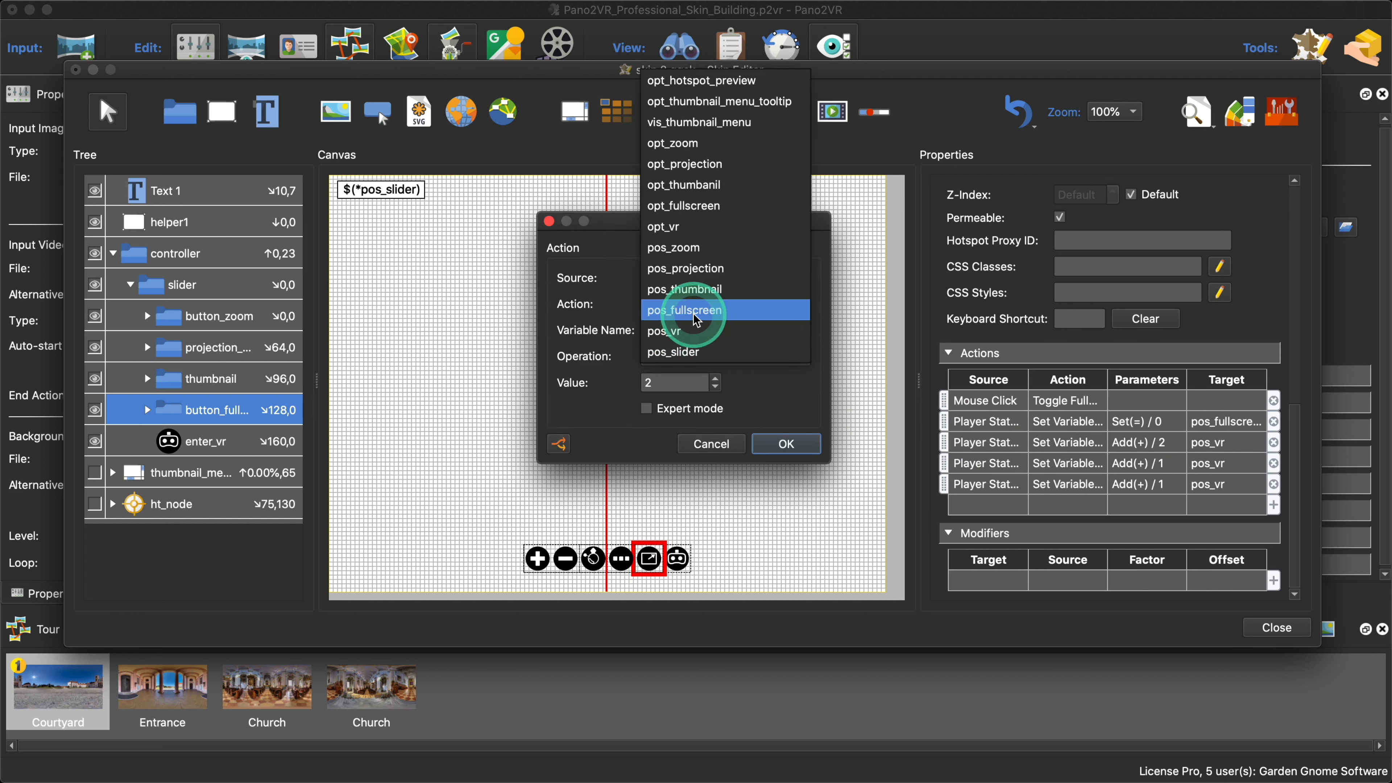
click(685, 305)
click(676, 363)
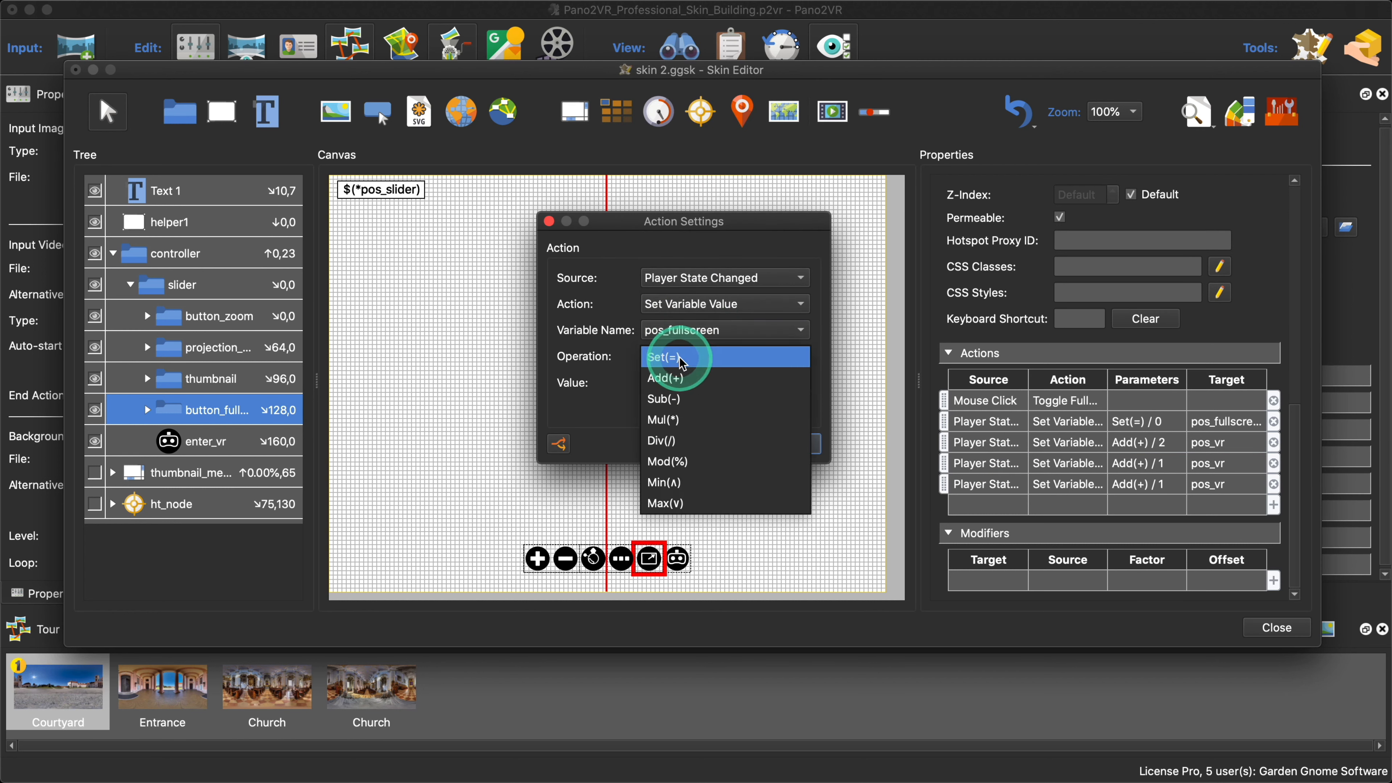
click(680, 376)
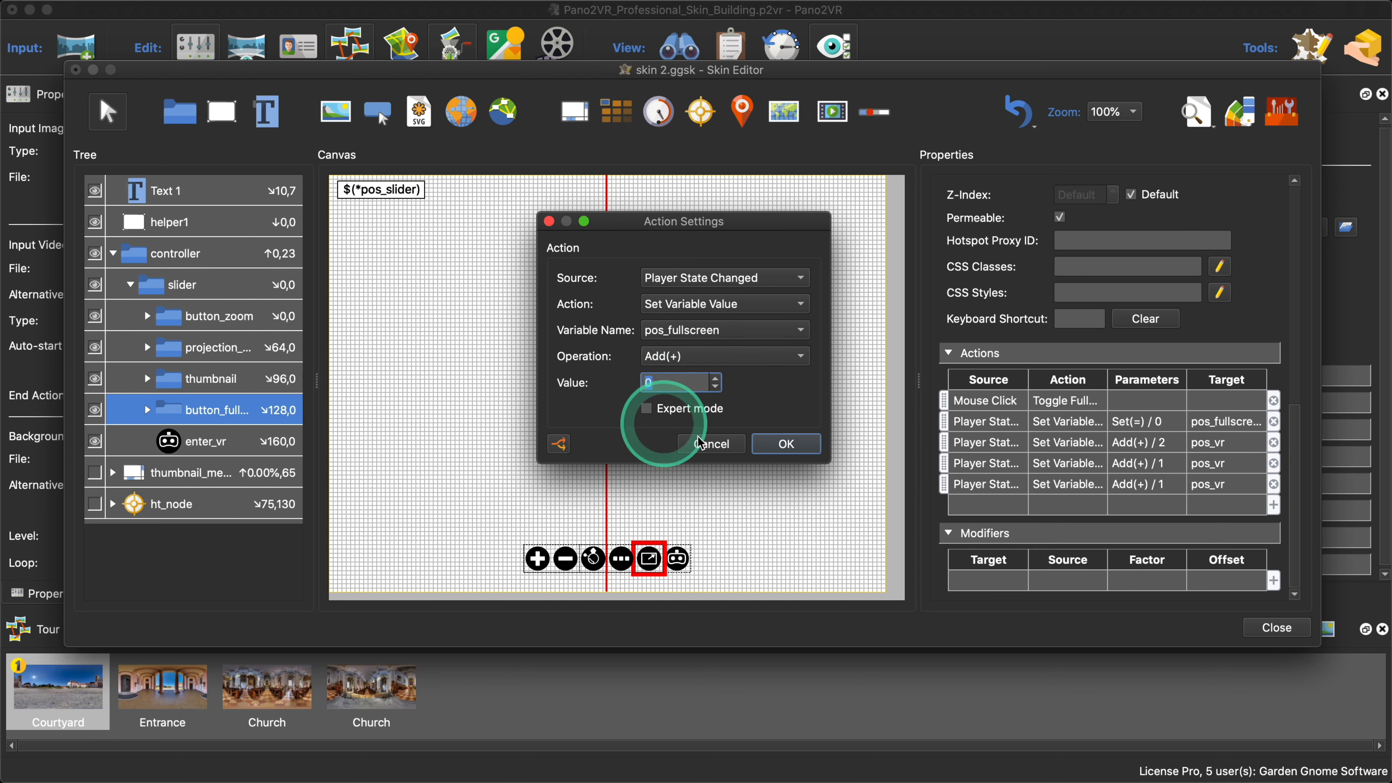
text(2)
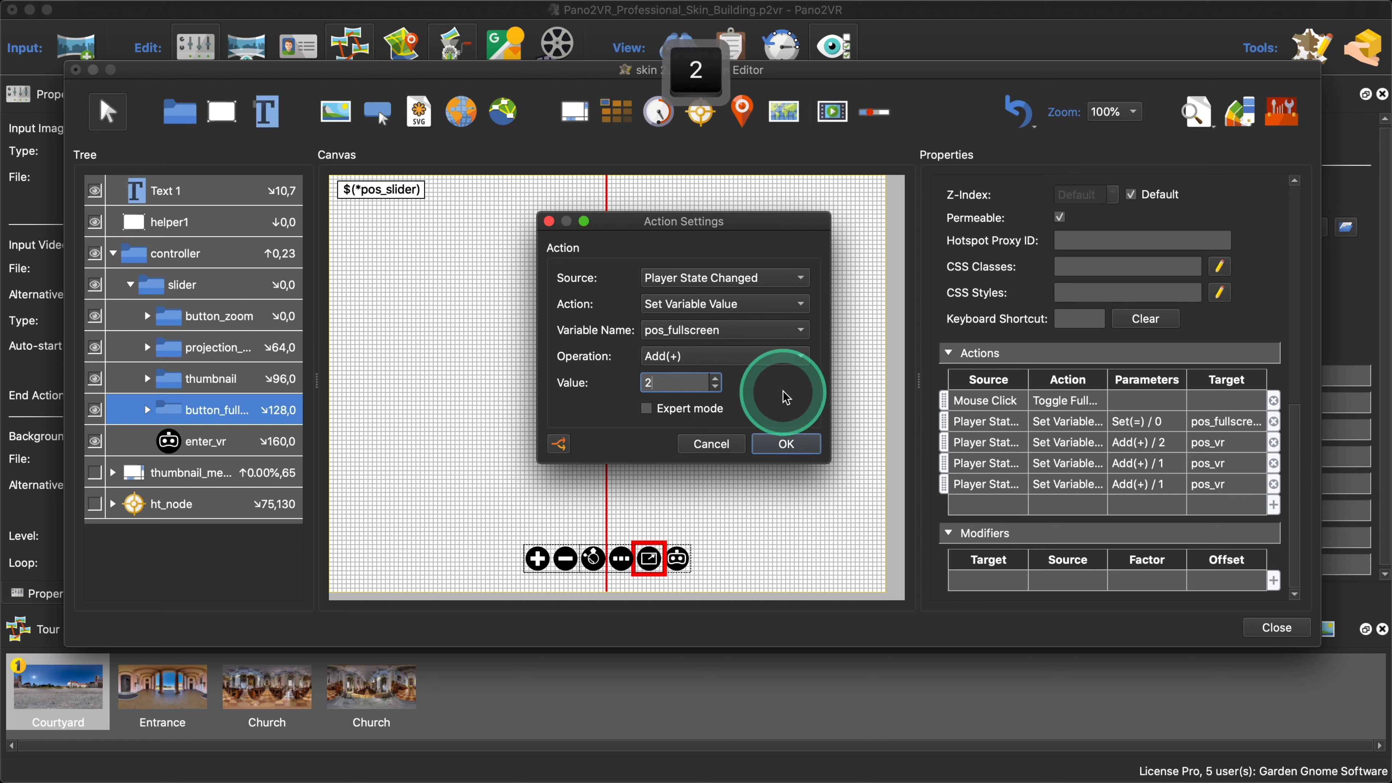
click(560, 444)
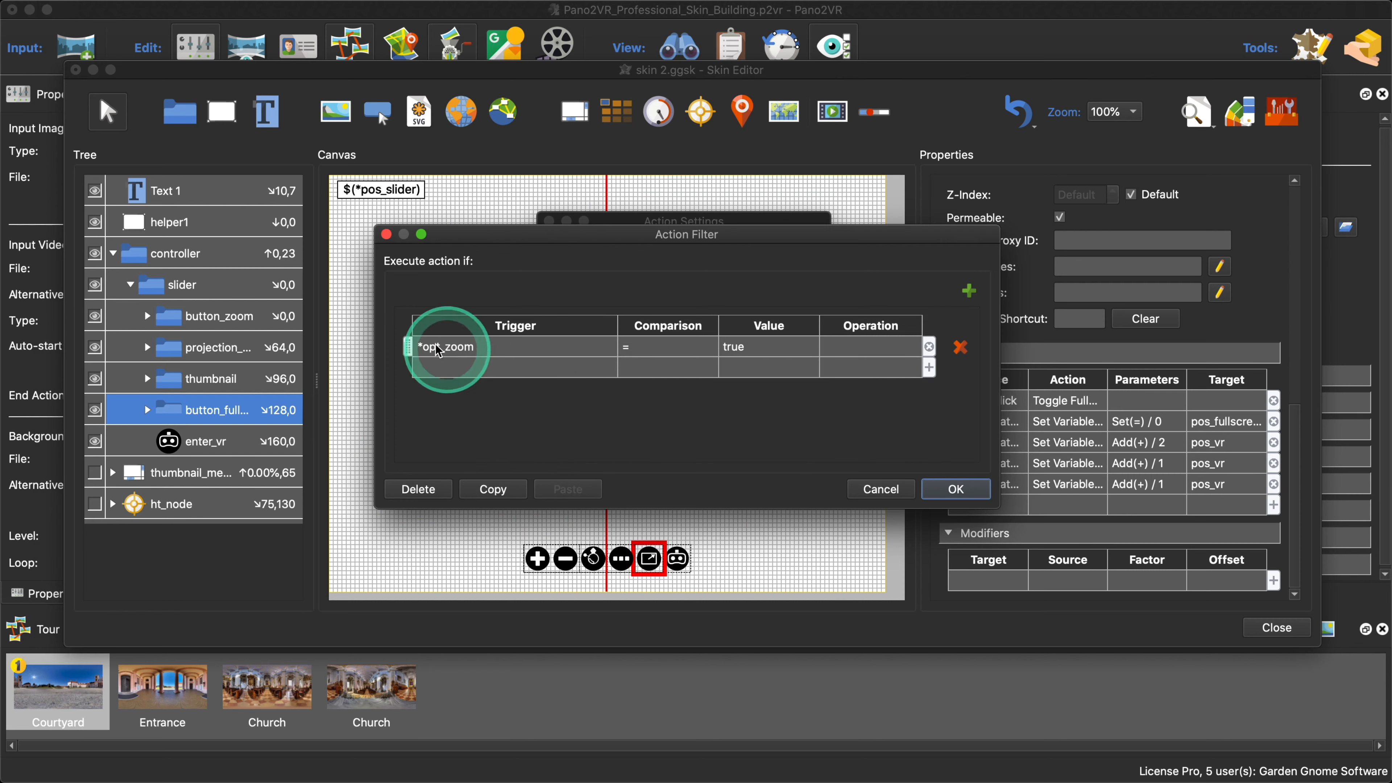
click(956, 489)
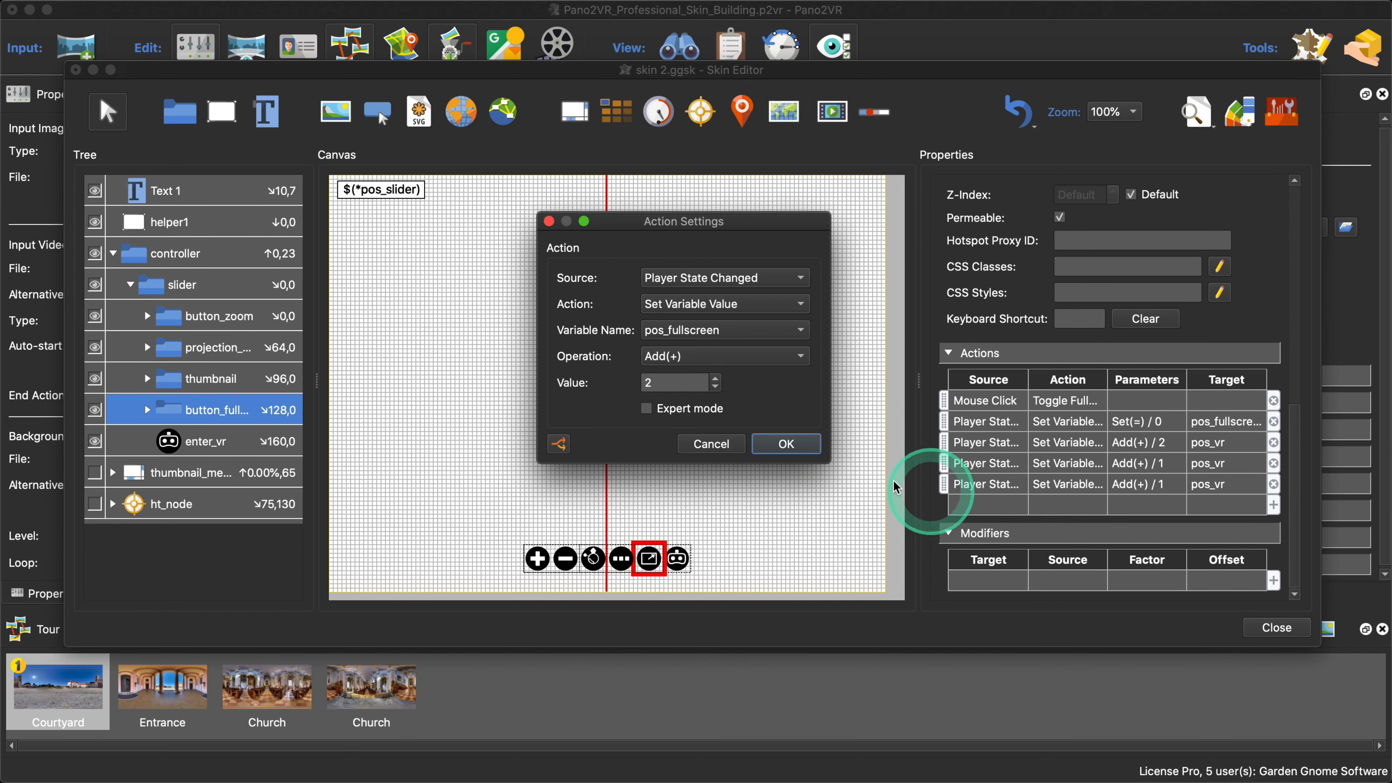
click(786, 444)
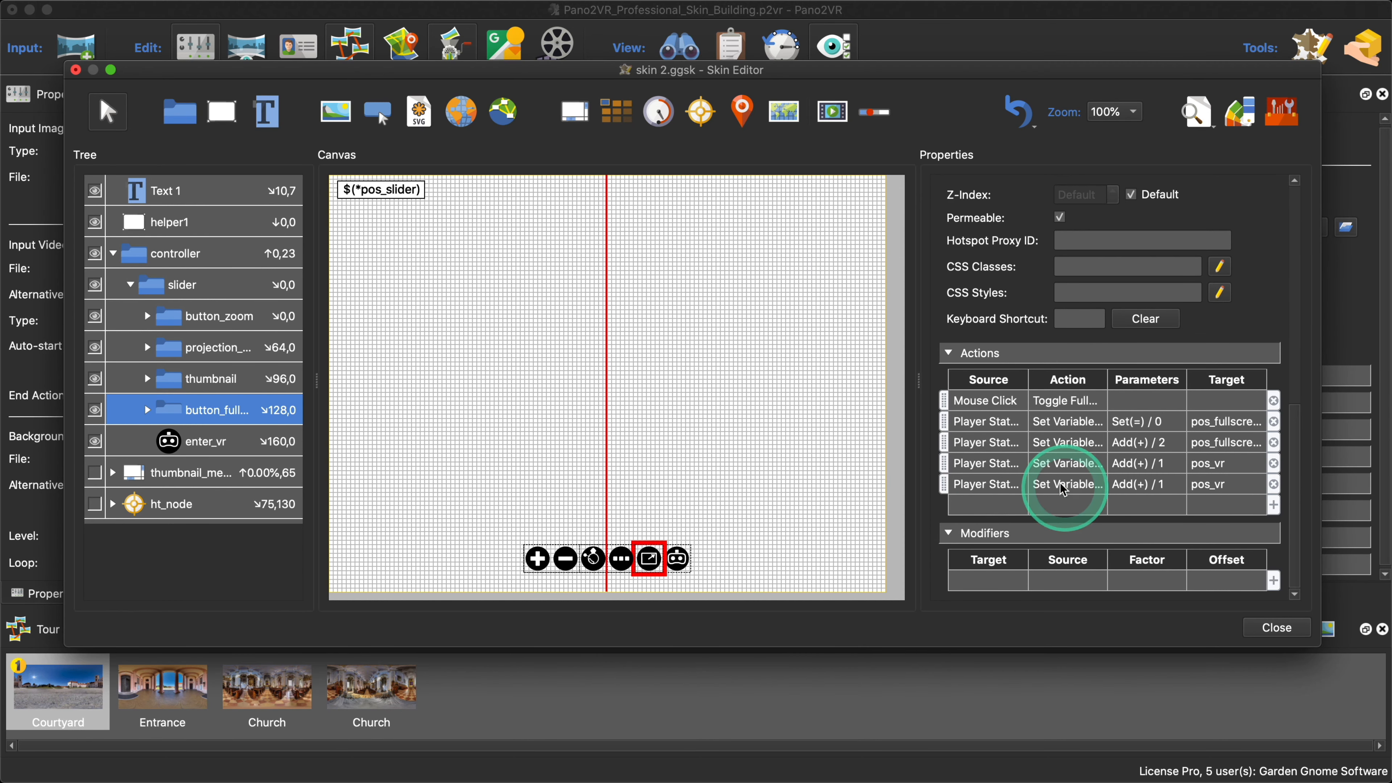
Step: Switch the first Add(+) 1 action of the fullscreen button container to pos_fullscreen, with operation Add(+) and value 1
double_click(1004, 469)
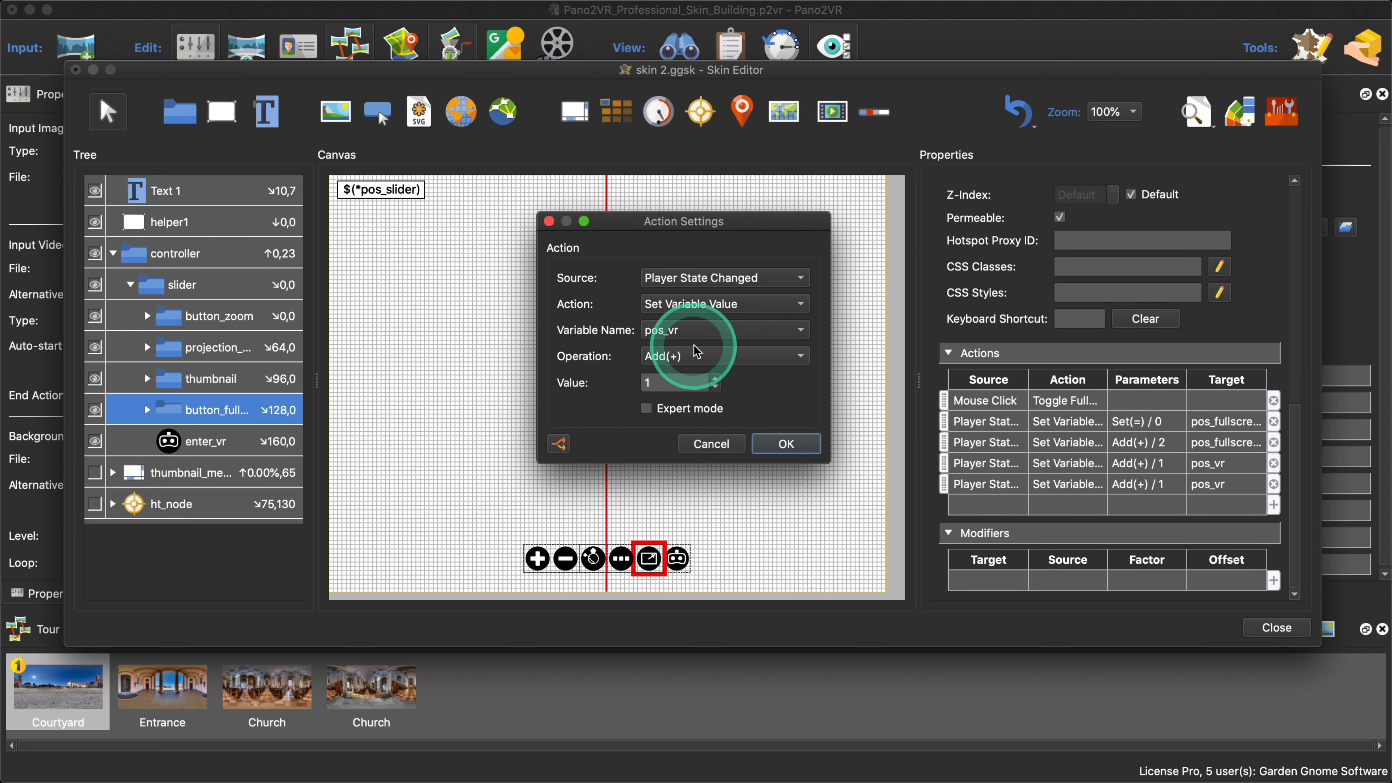
click(683, 331)
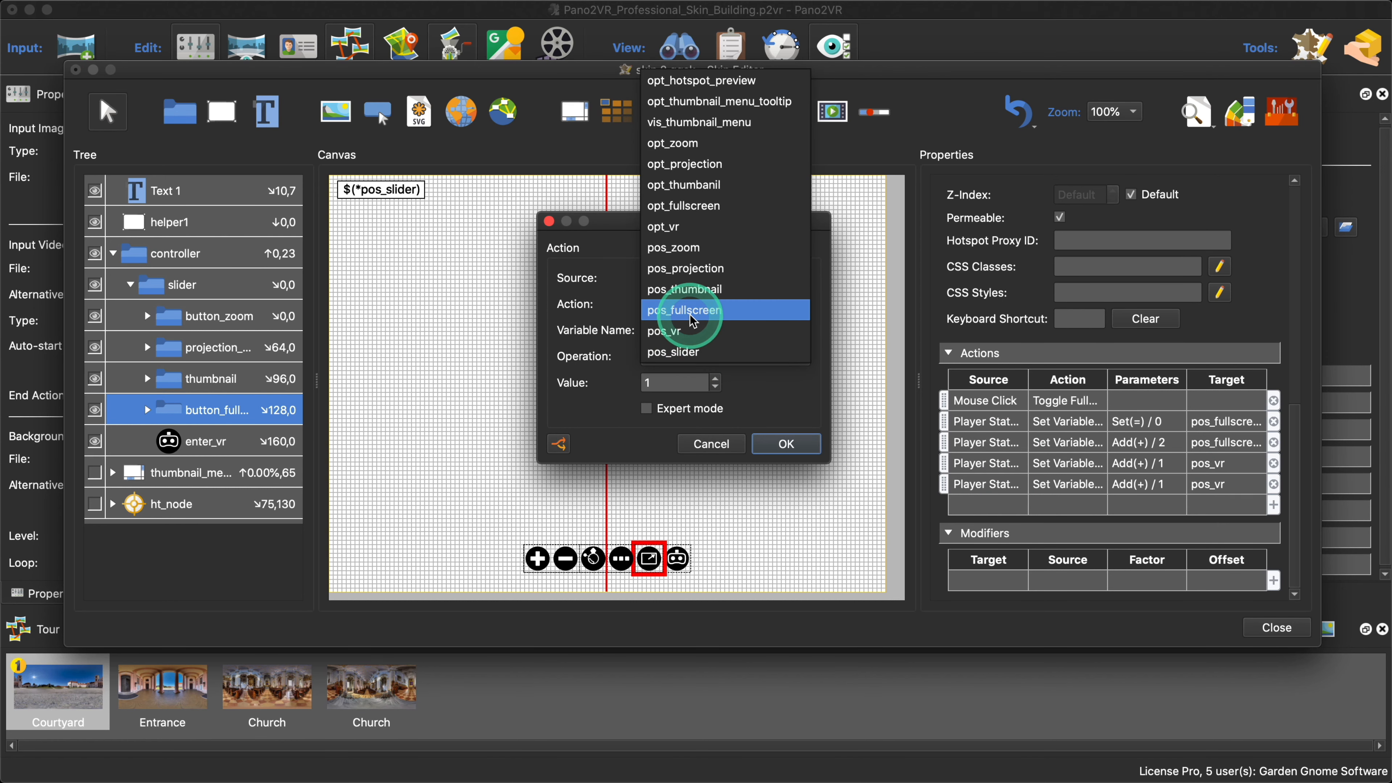
click(693, 321)
click(626, 396)
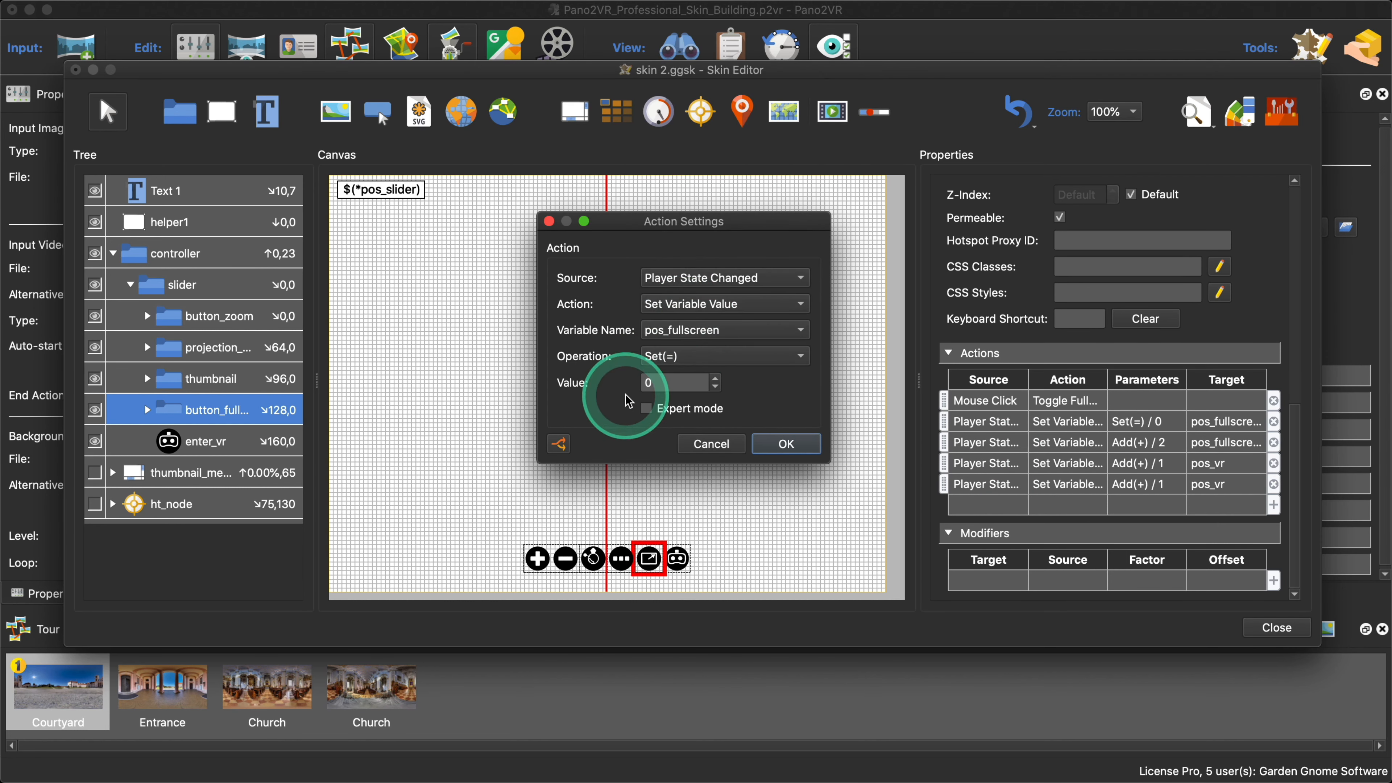
click(666, 357)
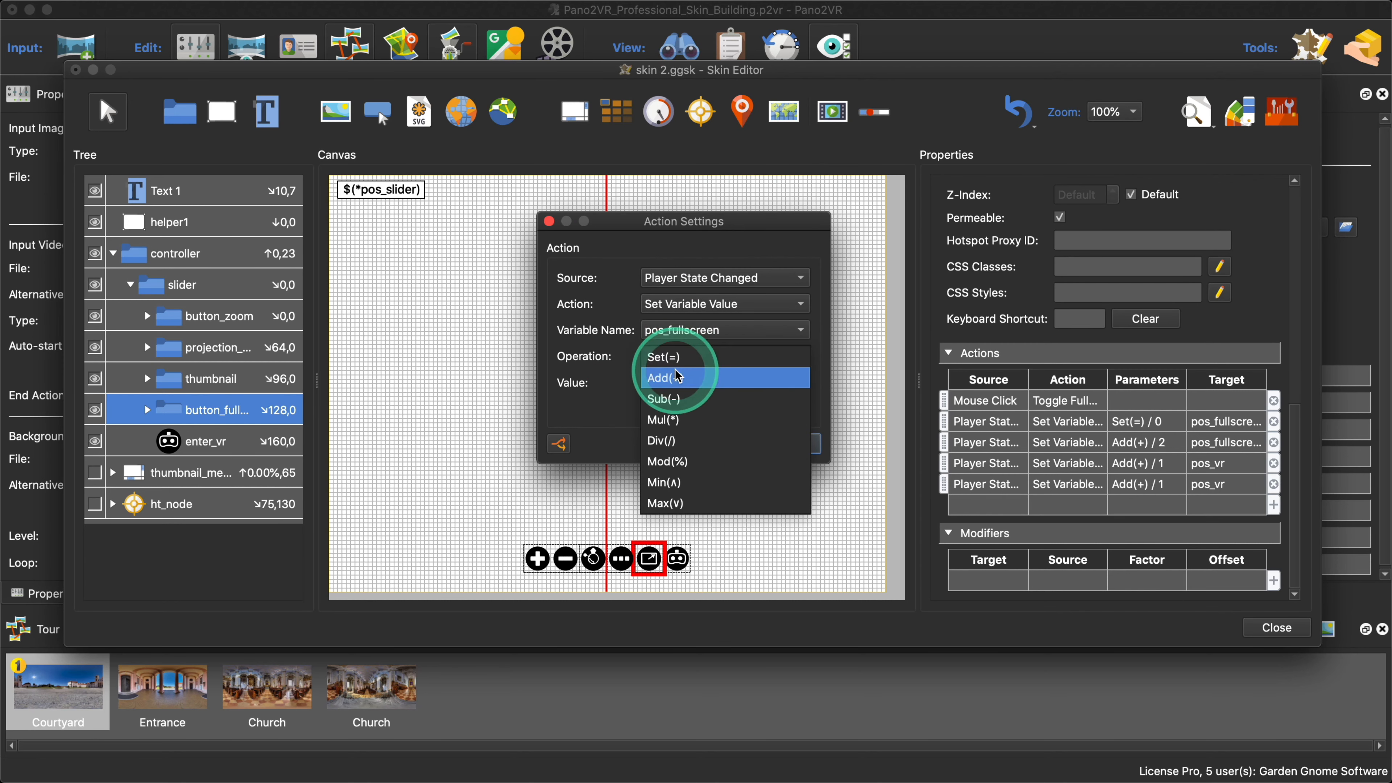
click(671, 380)
text(1)
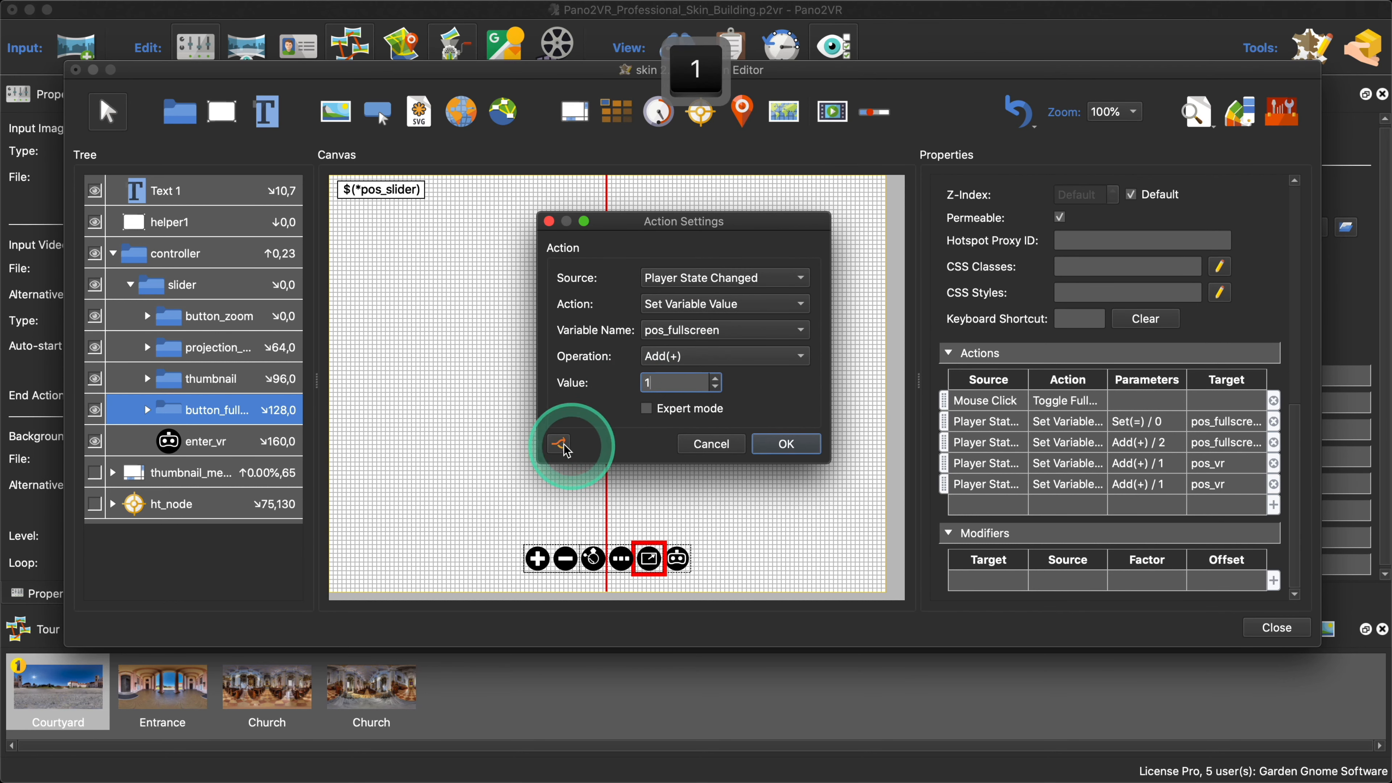
click(790, 443)
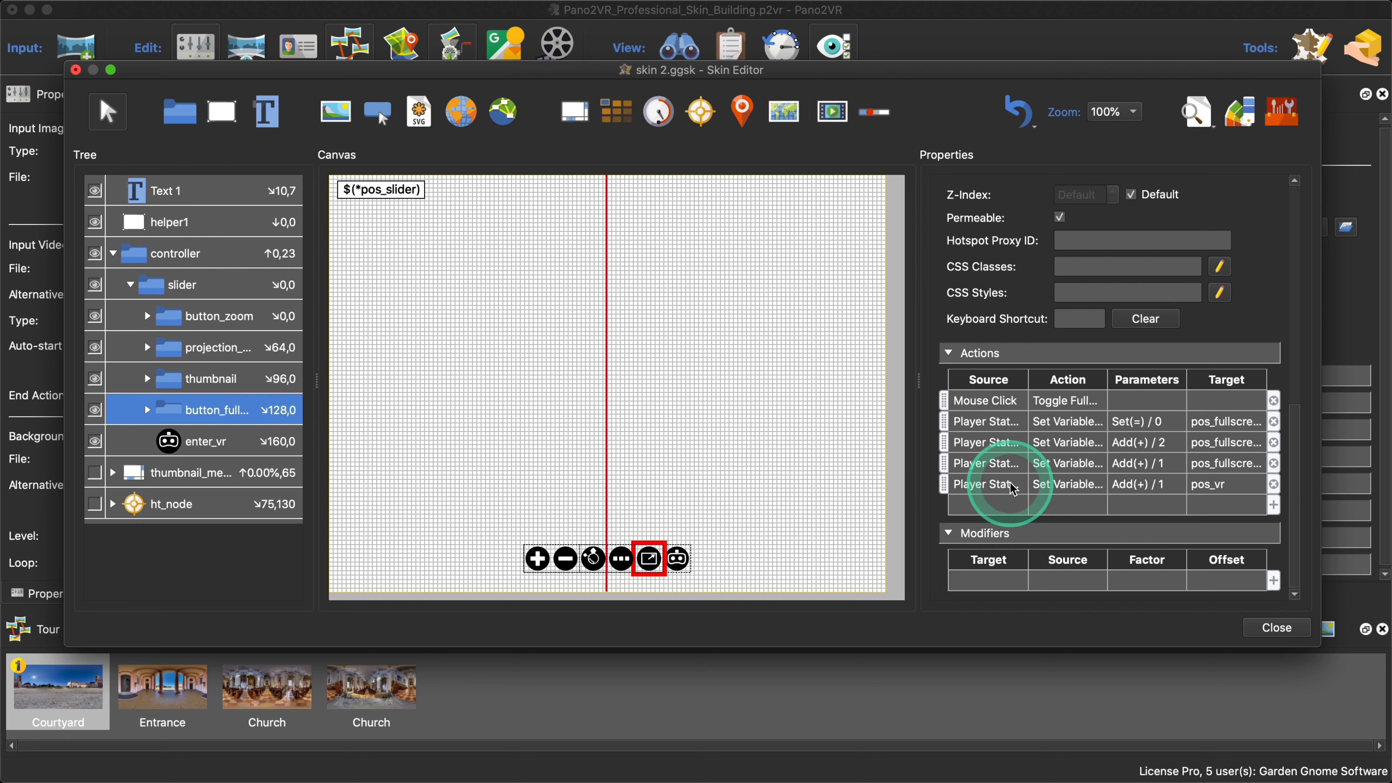
Step: Switch the remaining pos_vr action of the fullscreen button container to pos_fullscreen, with operation Add(+) and value 1
double_click(1061, 492)
click(693, 329)
click(699, 321)
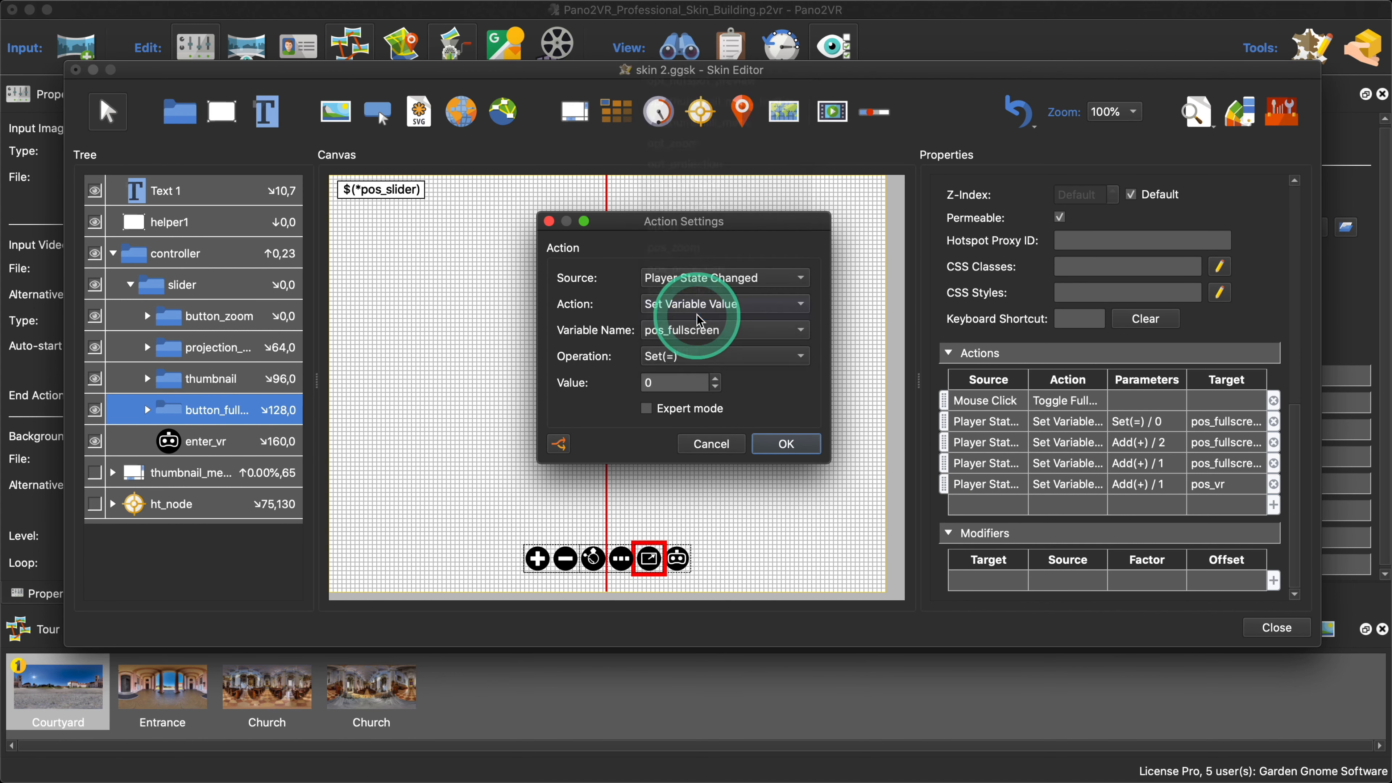
click(685, 357)
click(666, 369)
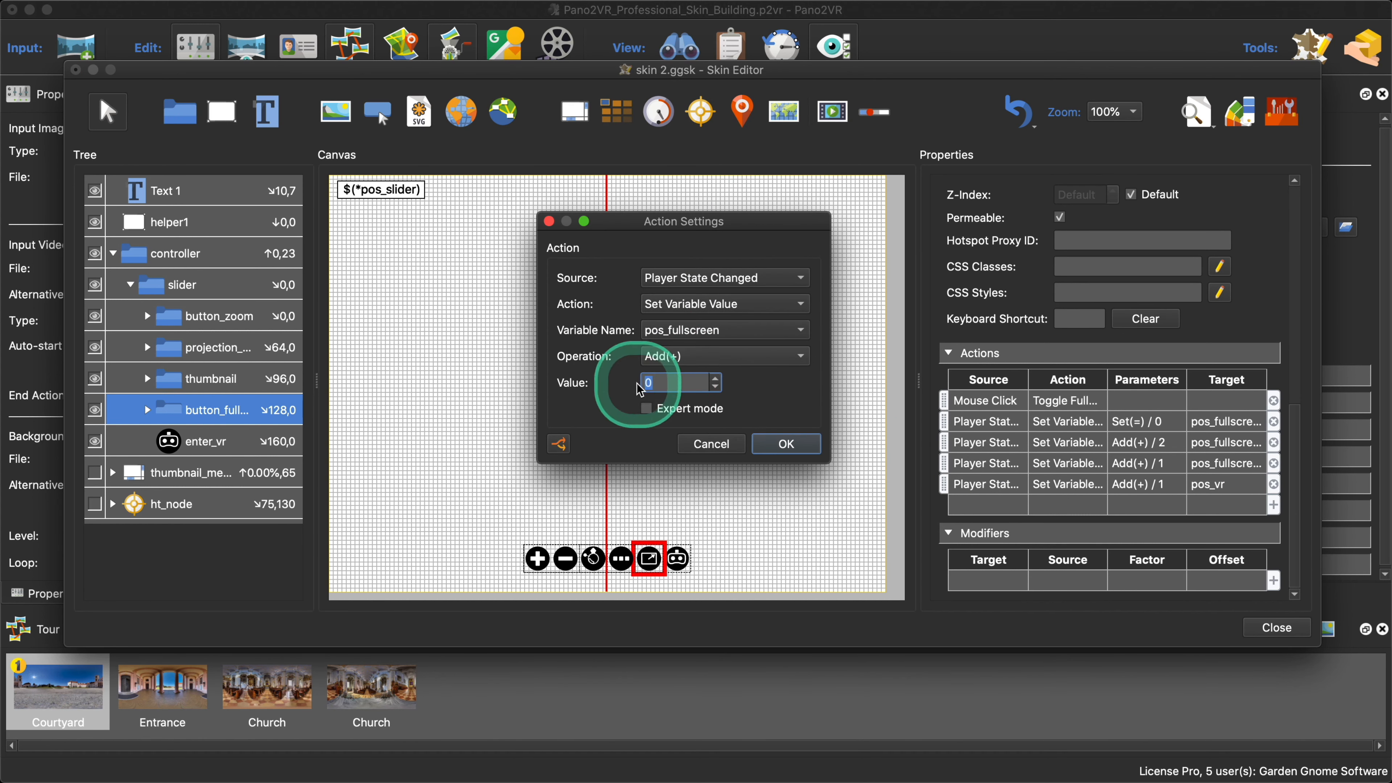
text(1)
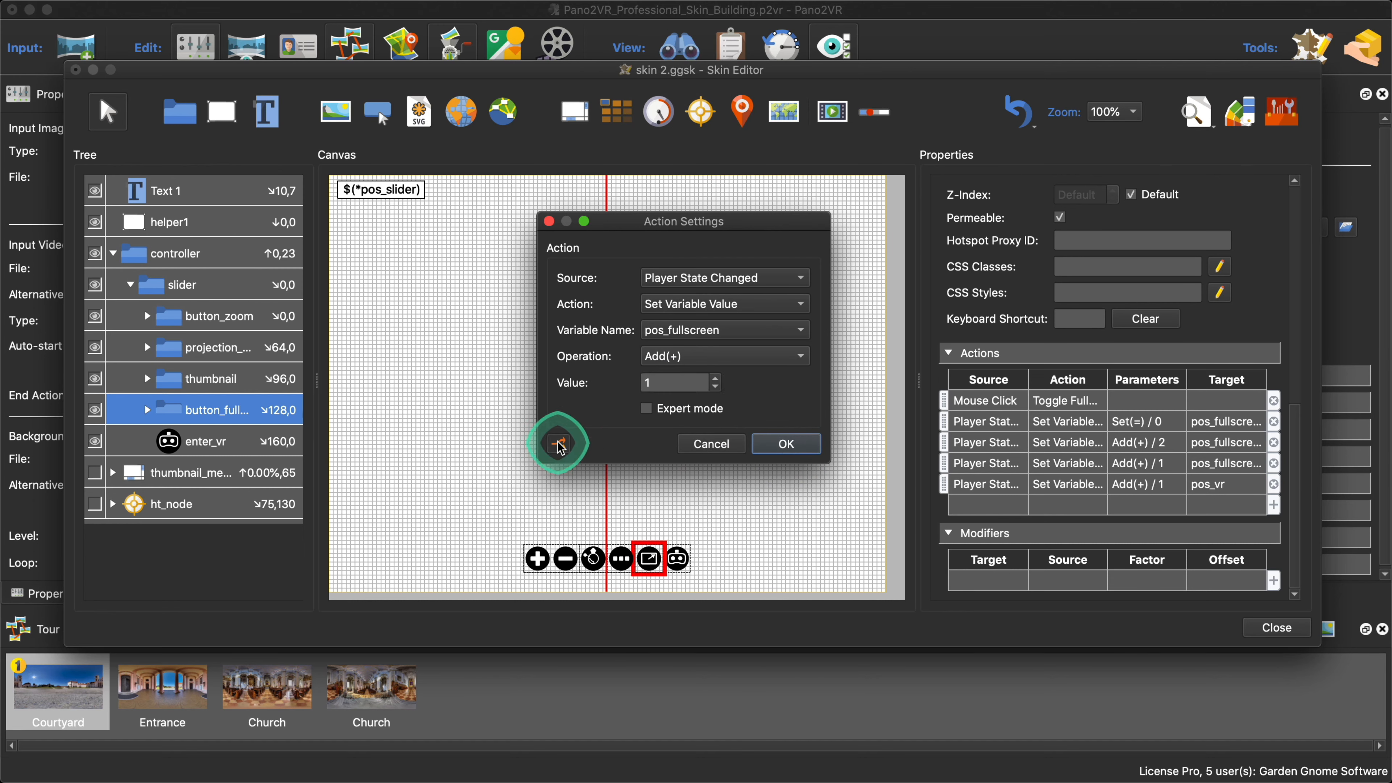
click(559, 445)
click(962, 488)
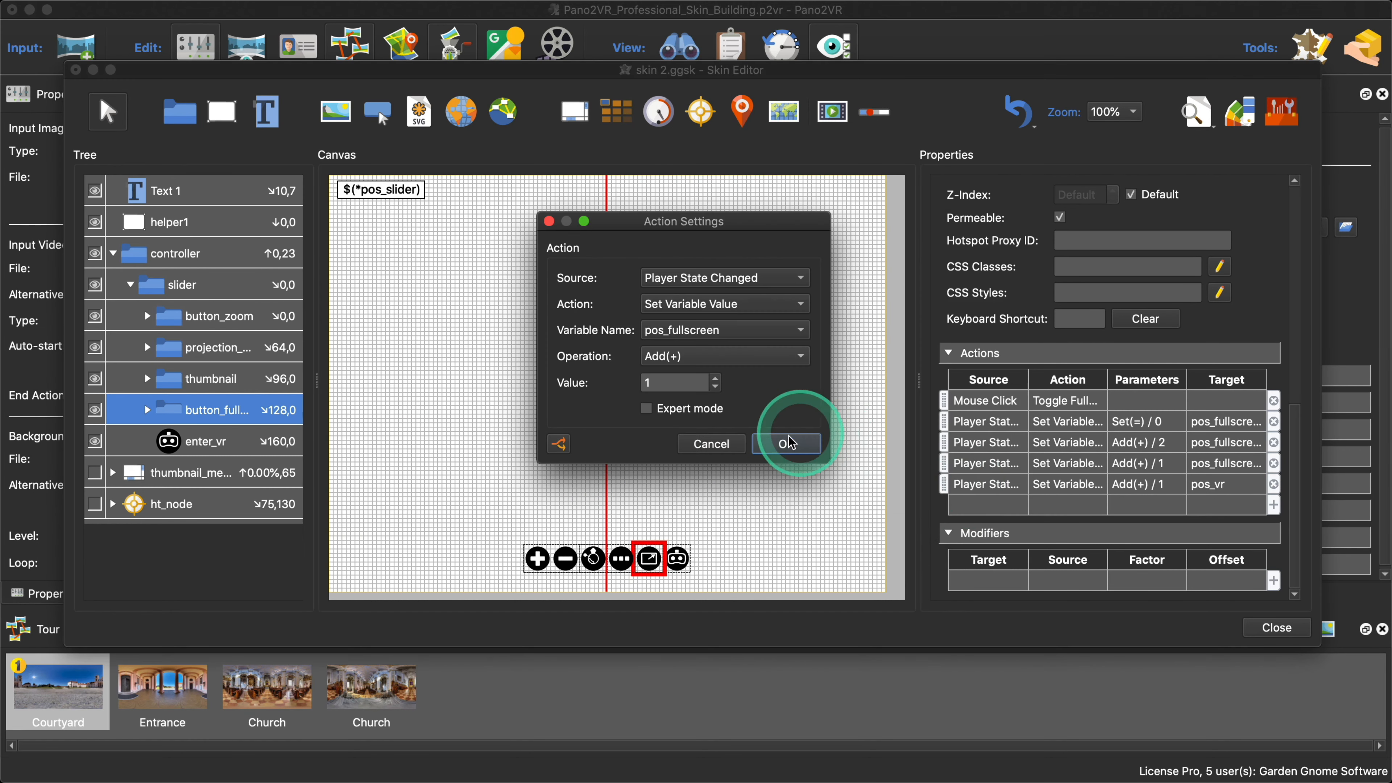
click(789, 443)
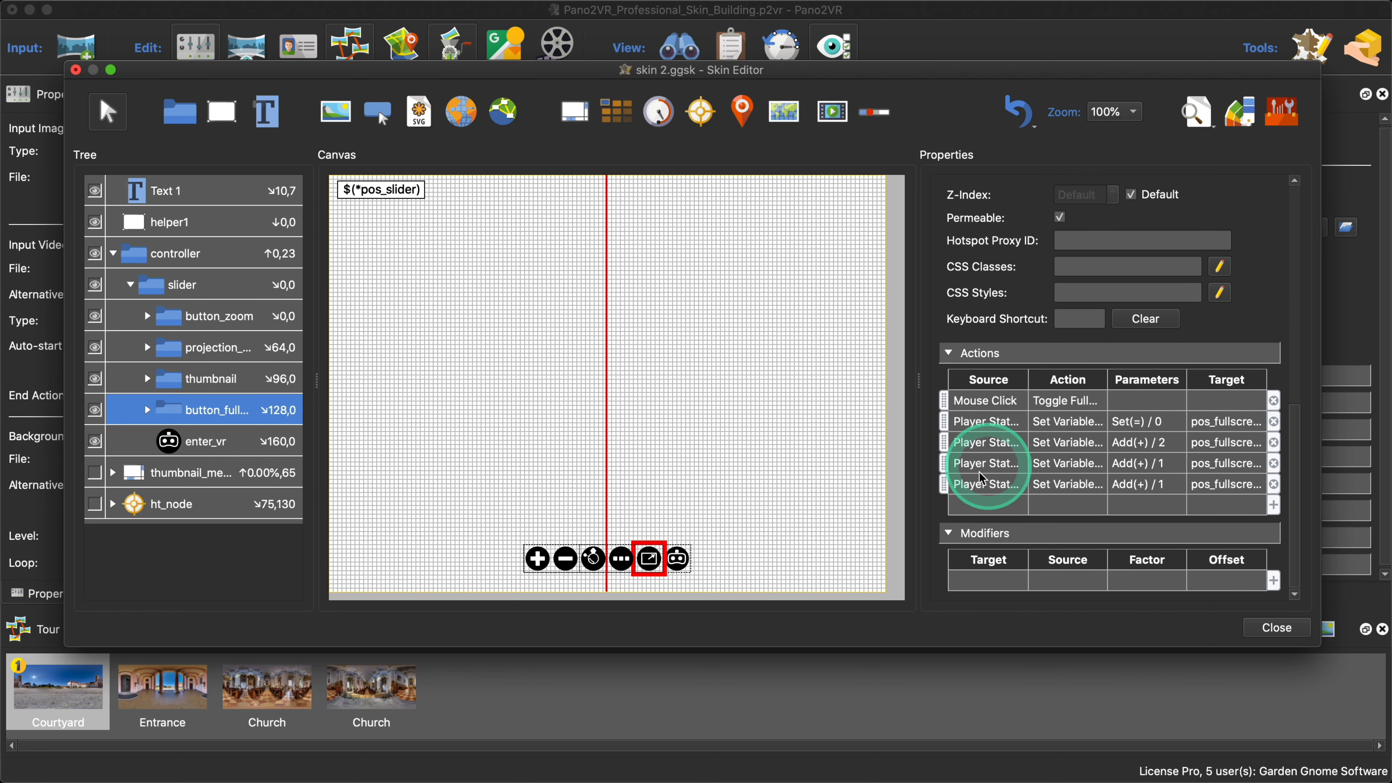
Step: Copy enter_vr's position logic block and paste it into the position logic block of button_fullscreen
click(213, 441)
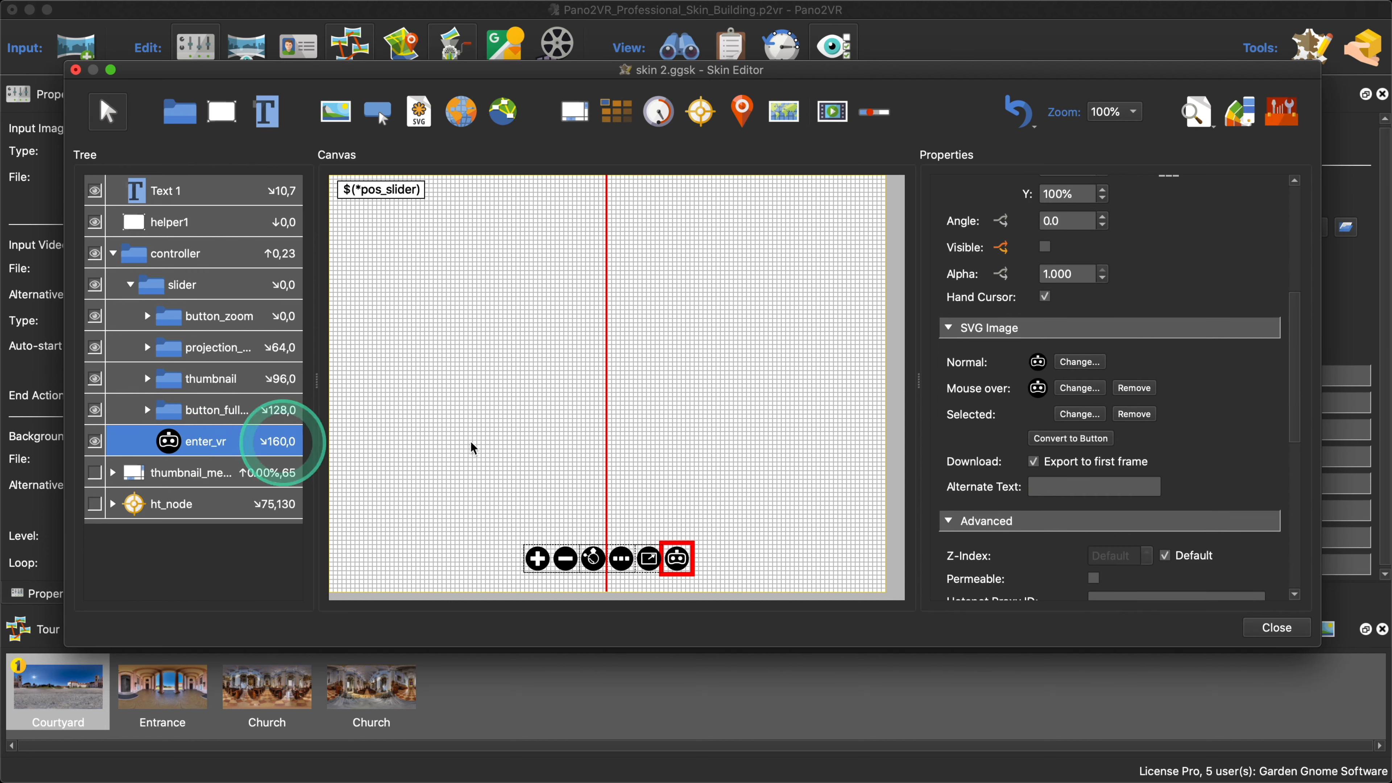
scroll(1228, 457, up, 10)
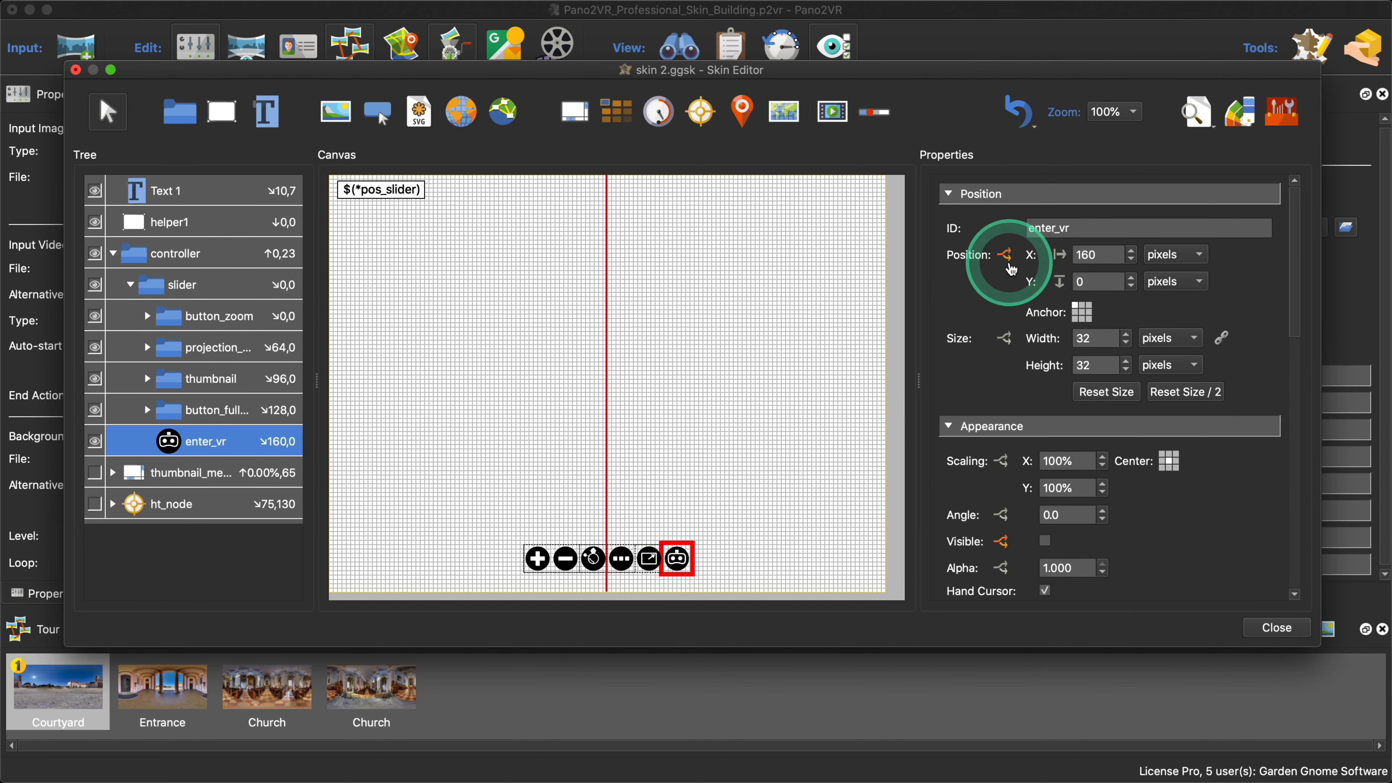
click(1004, 255)
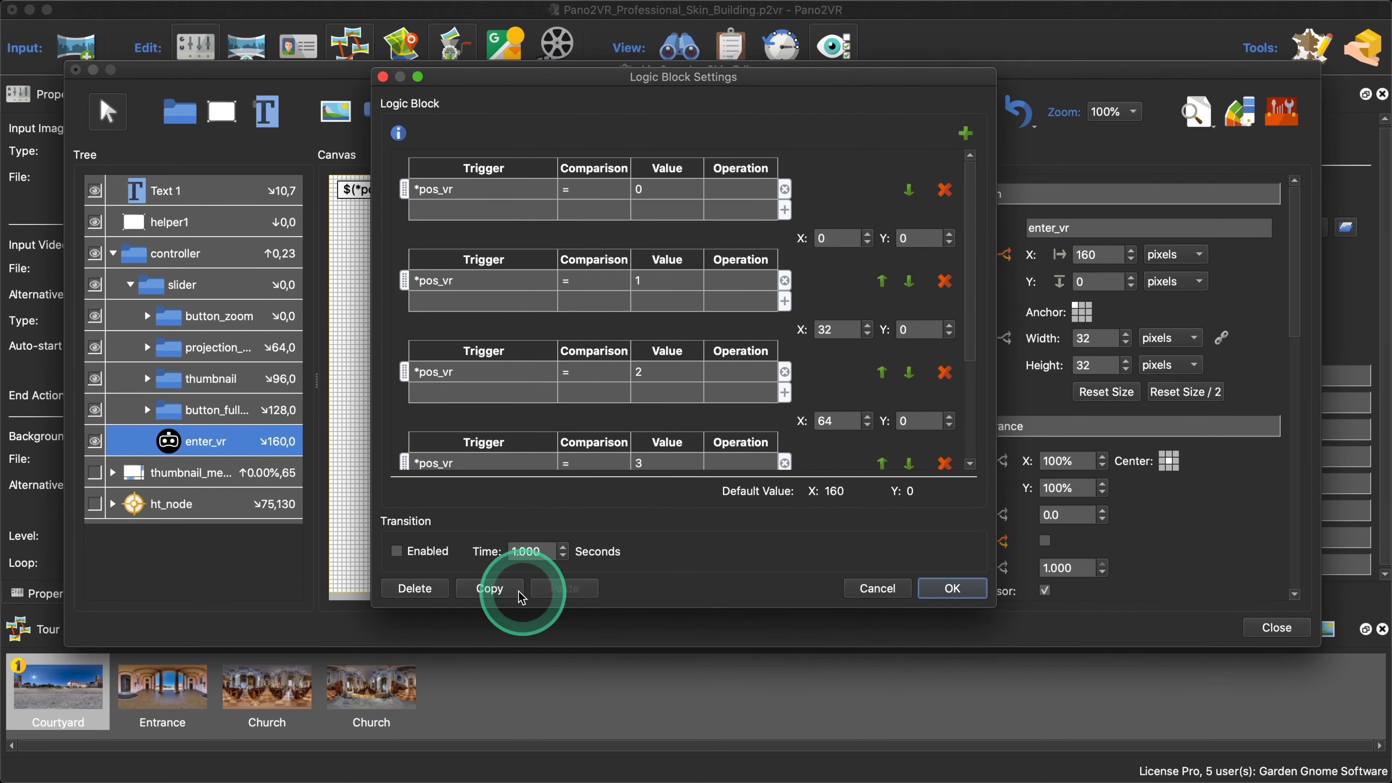
click(878, 590)
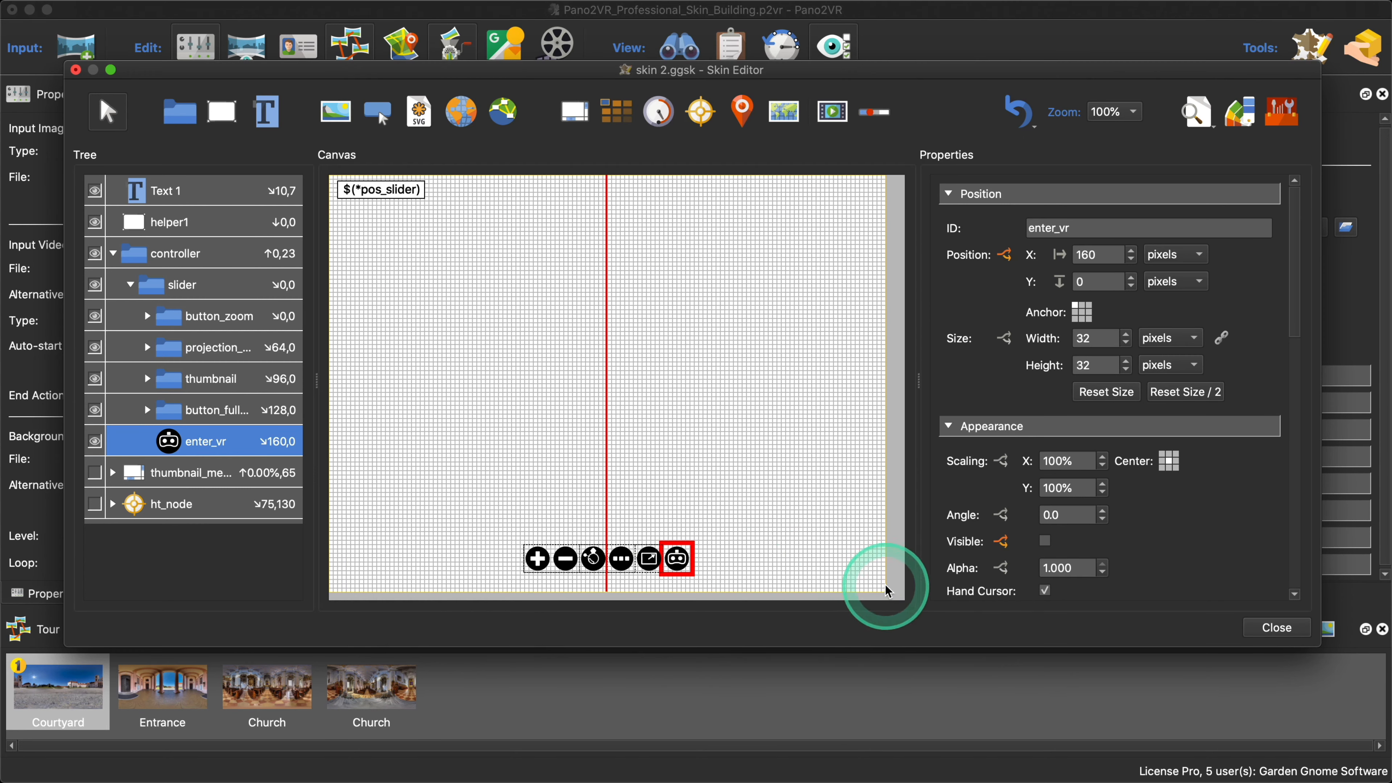
click(214, 411)
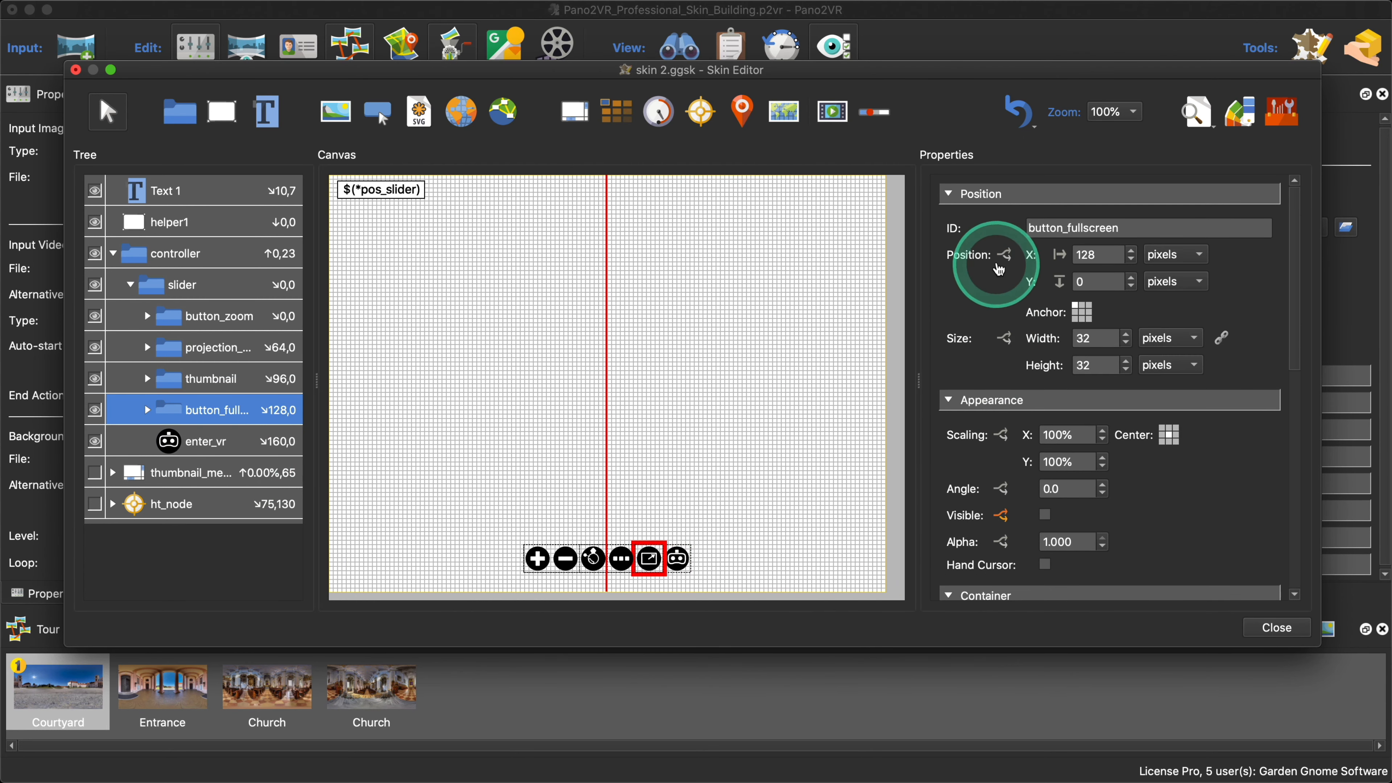
click(1004, 255)
click(565, 541)
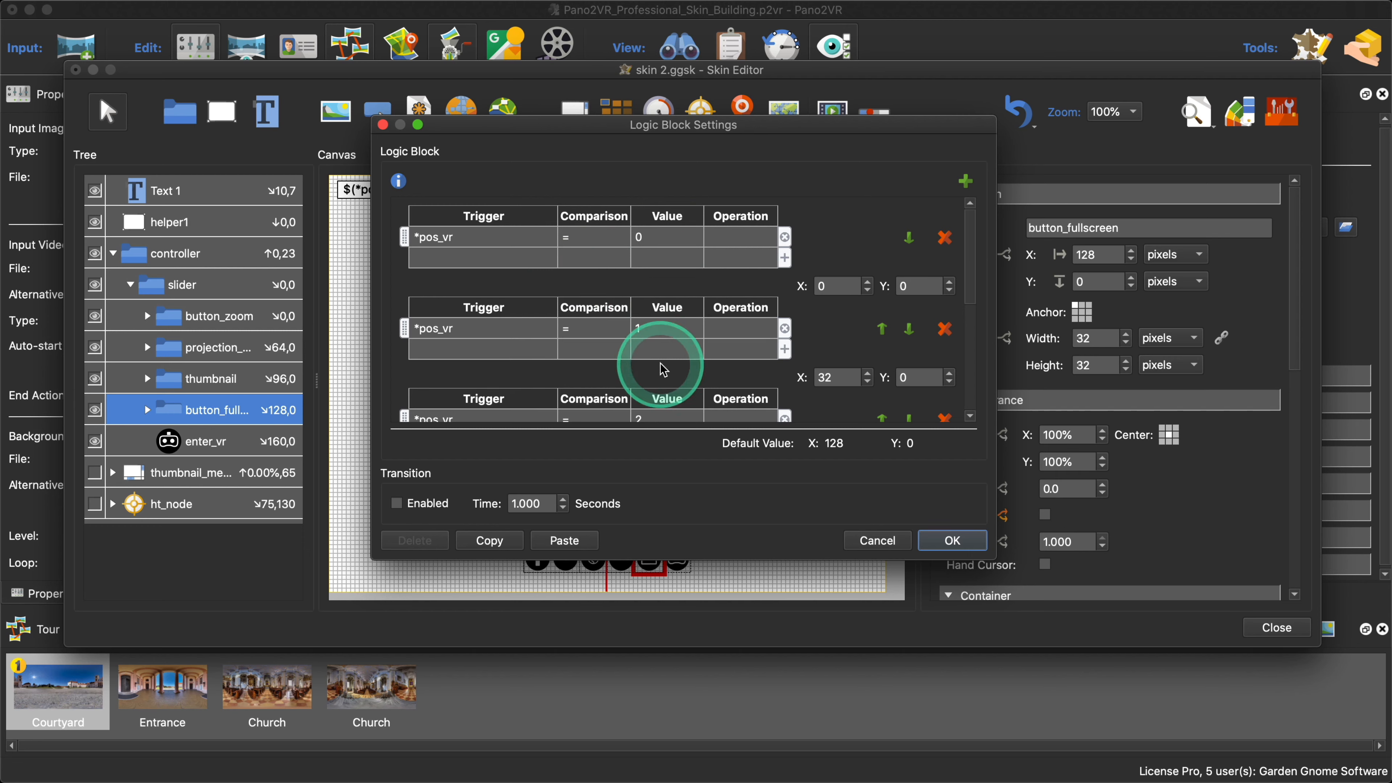
Step: Remove the last condition, pos_vr = 4 with X 128, from button_fullscreen's position logic block
scroll(568, 311, down, 3)
scroll(568, 311, down, 3)
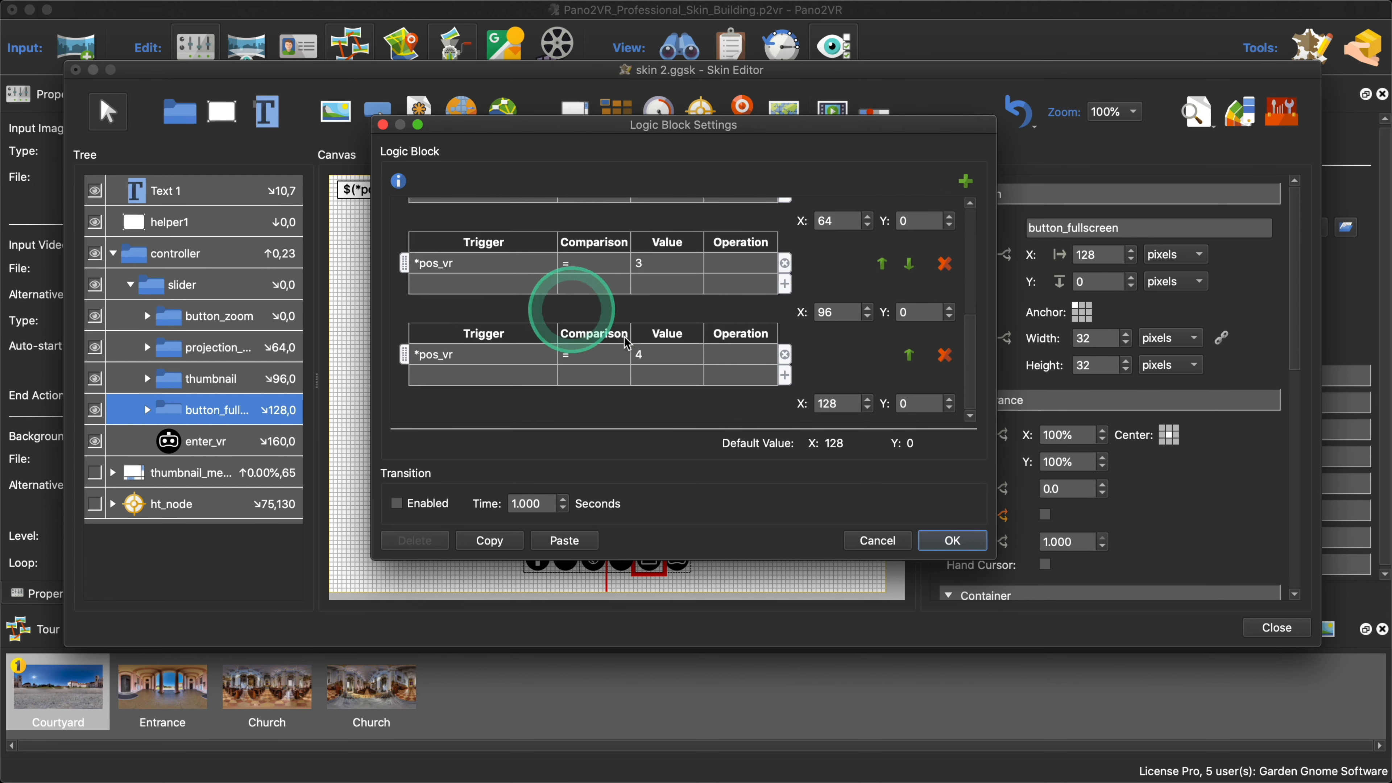
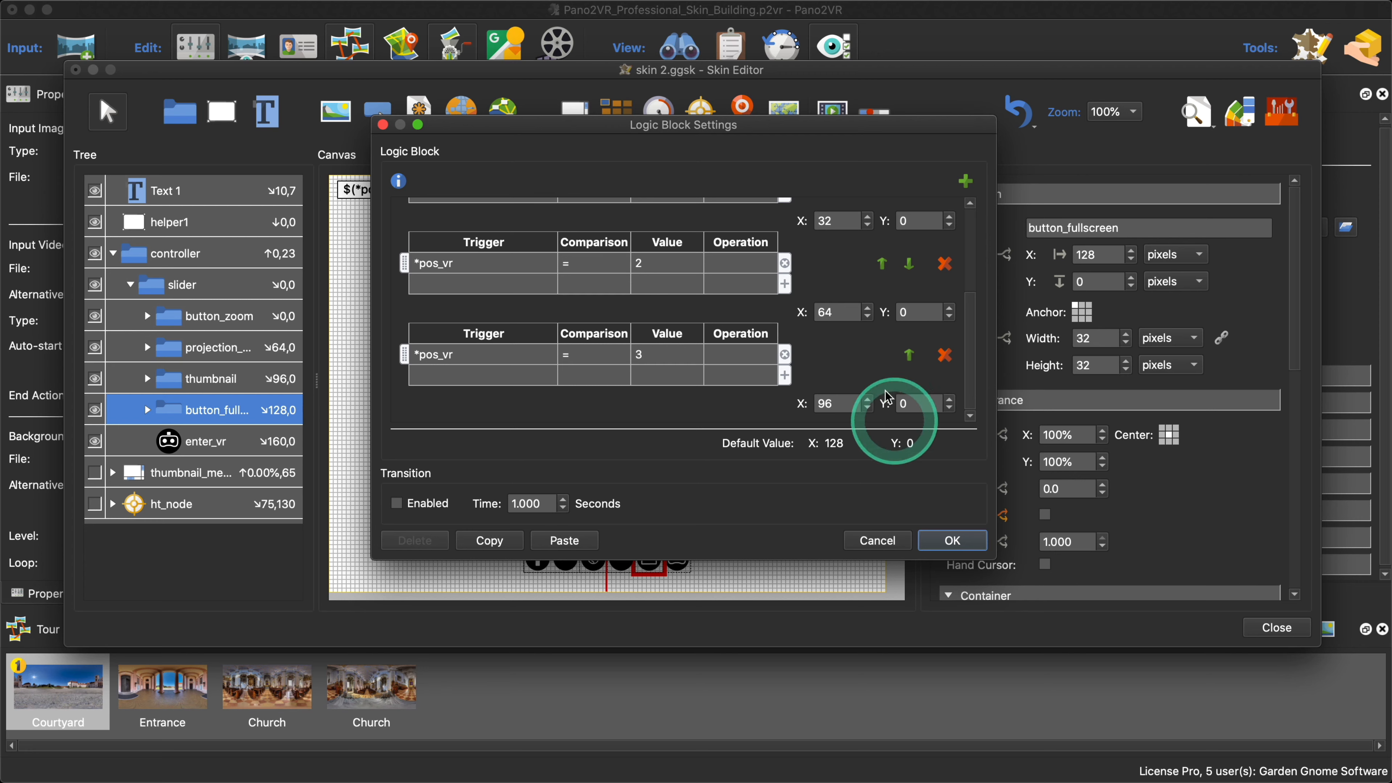
scroll(947, 364, up, 3)
scroll(616, 340, down, 2)
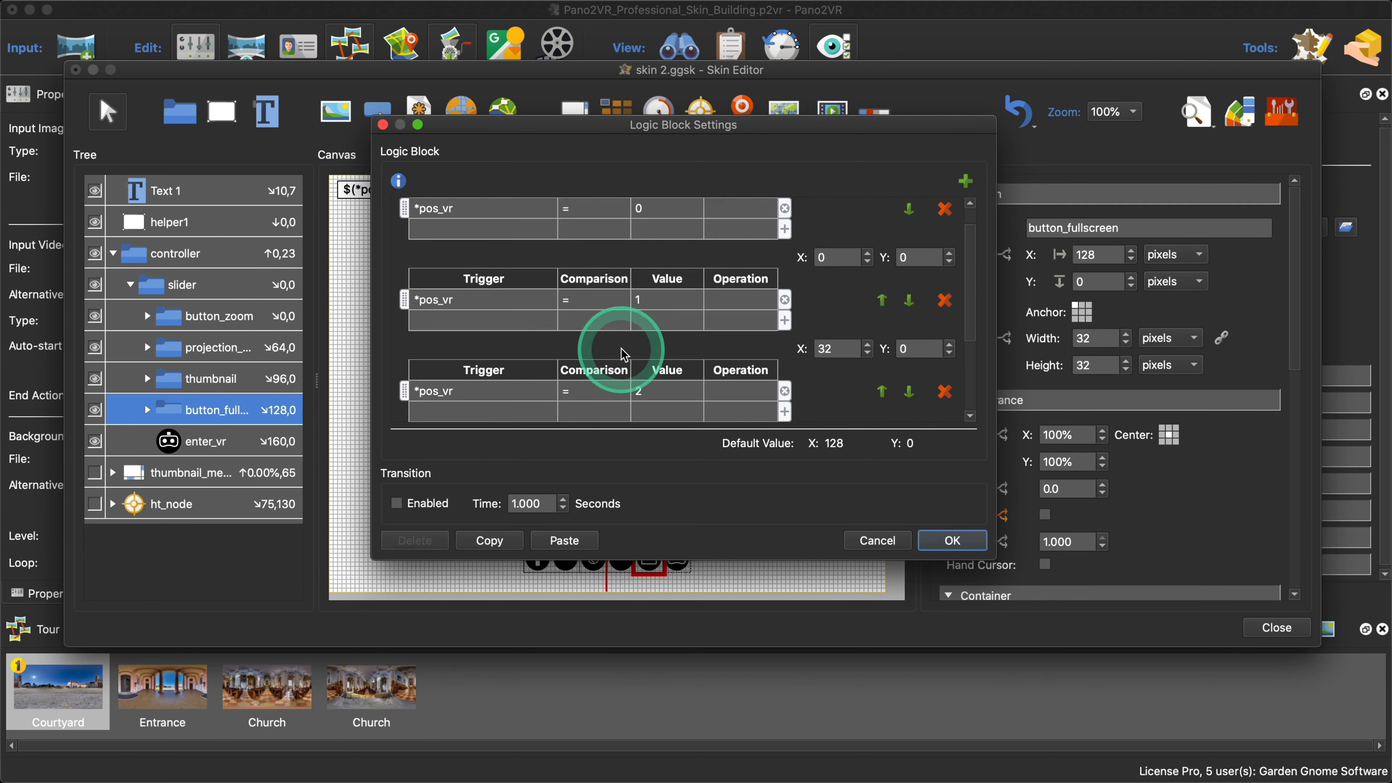
Step: Change the trigger of button_fullscreen's first position condition, the one for value 0, to *pos_fullscreen
scroll(548, 301, up, 2)
click(477, 240)
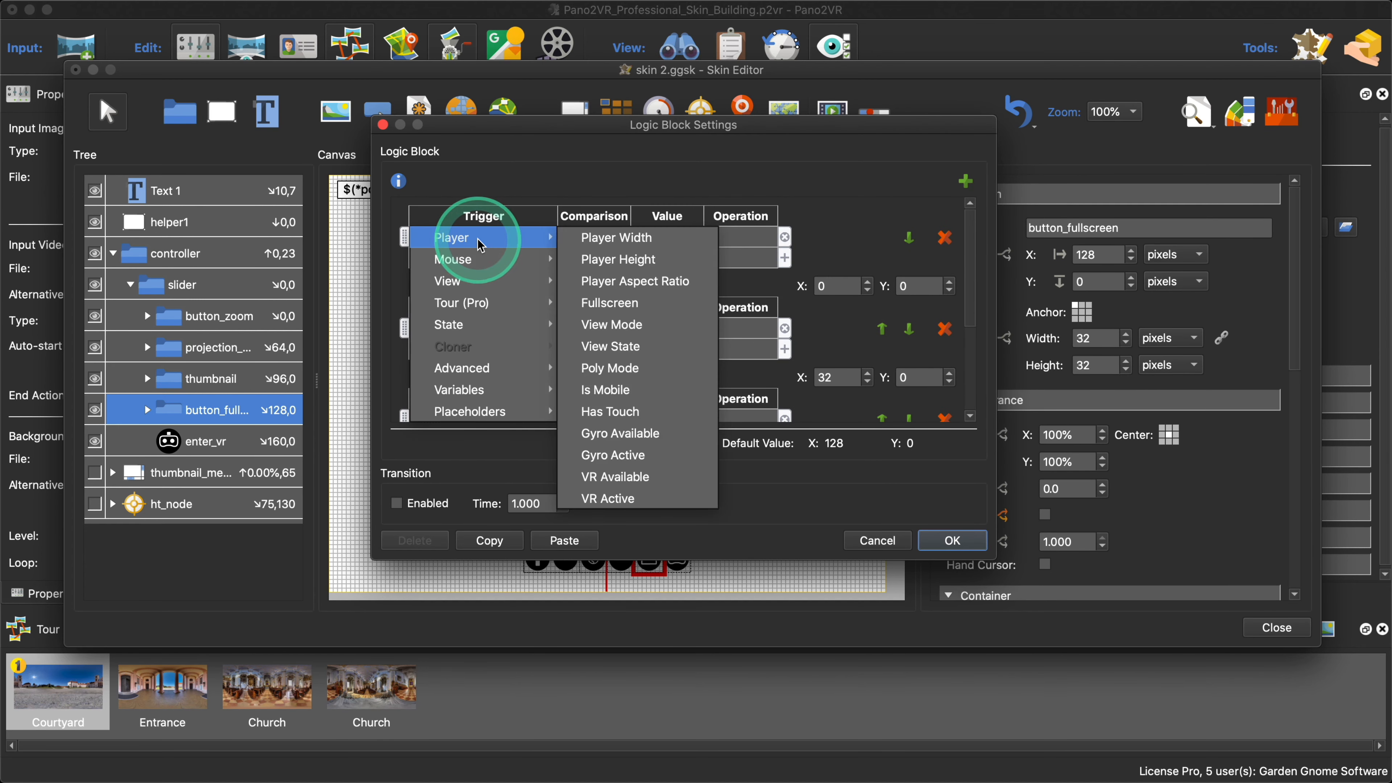
mouse_move(491, 390)
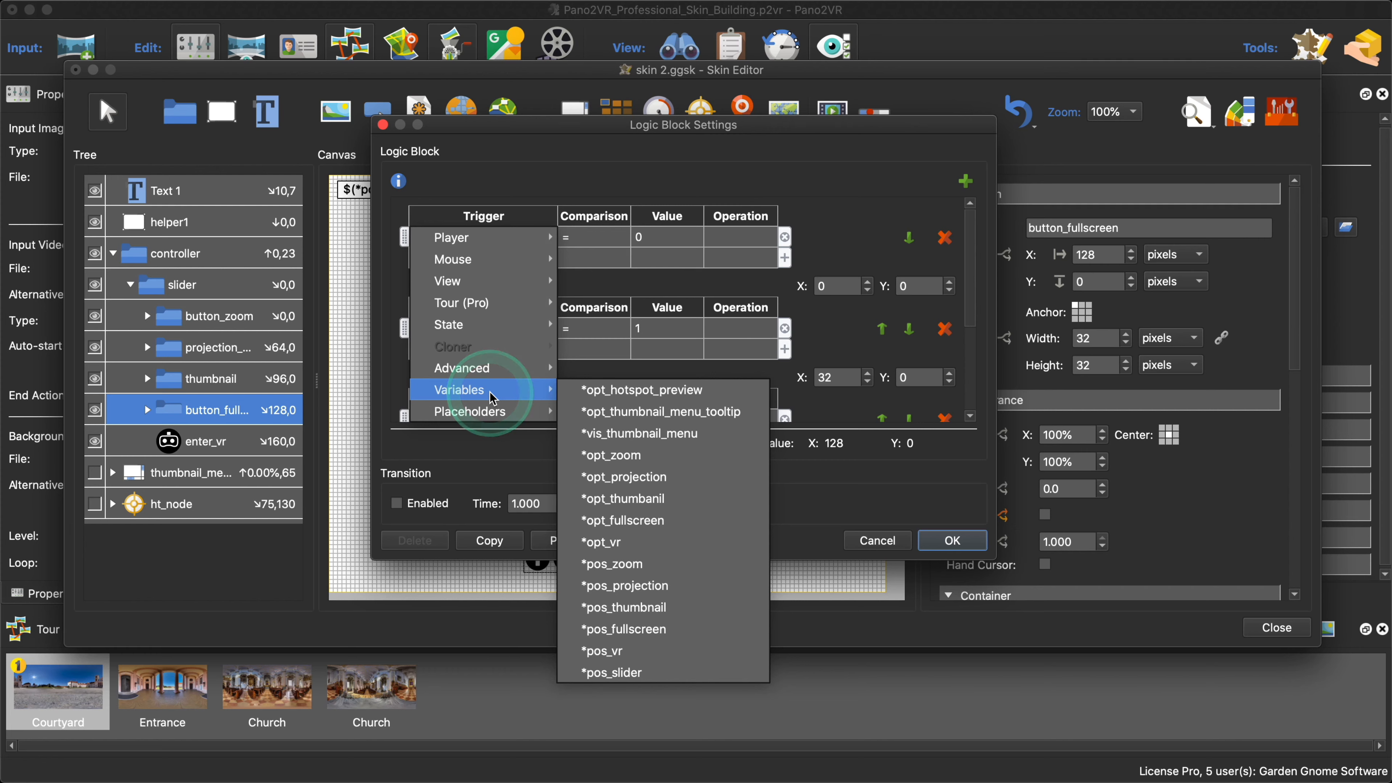
click(643, 631)
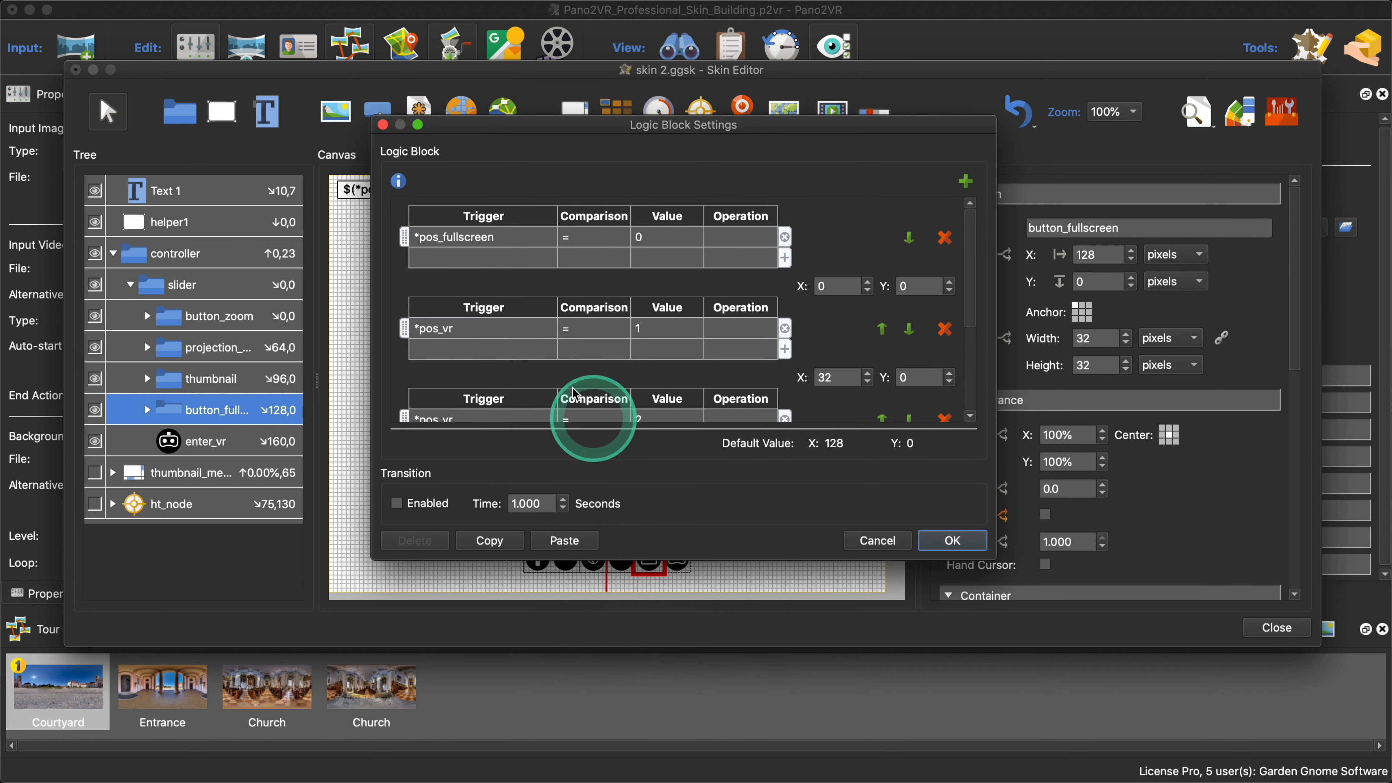
Step: Change the second position condition of button_fullscreen, the one with X 32, to *pos_fullscreen = 1
click(497, 333)
mouse_move(493, 481)
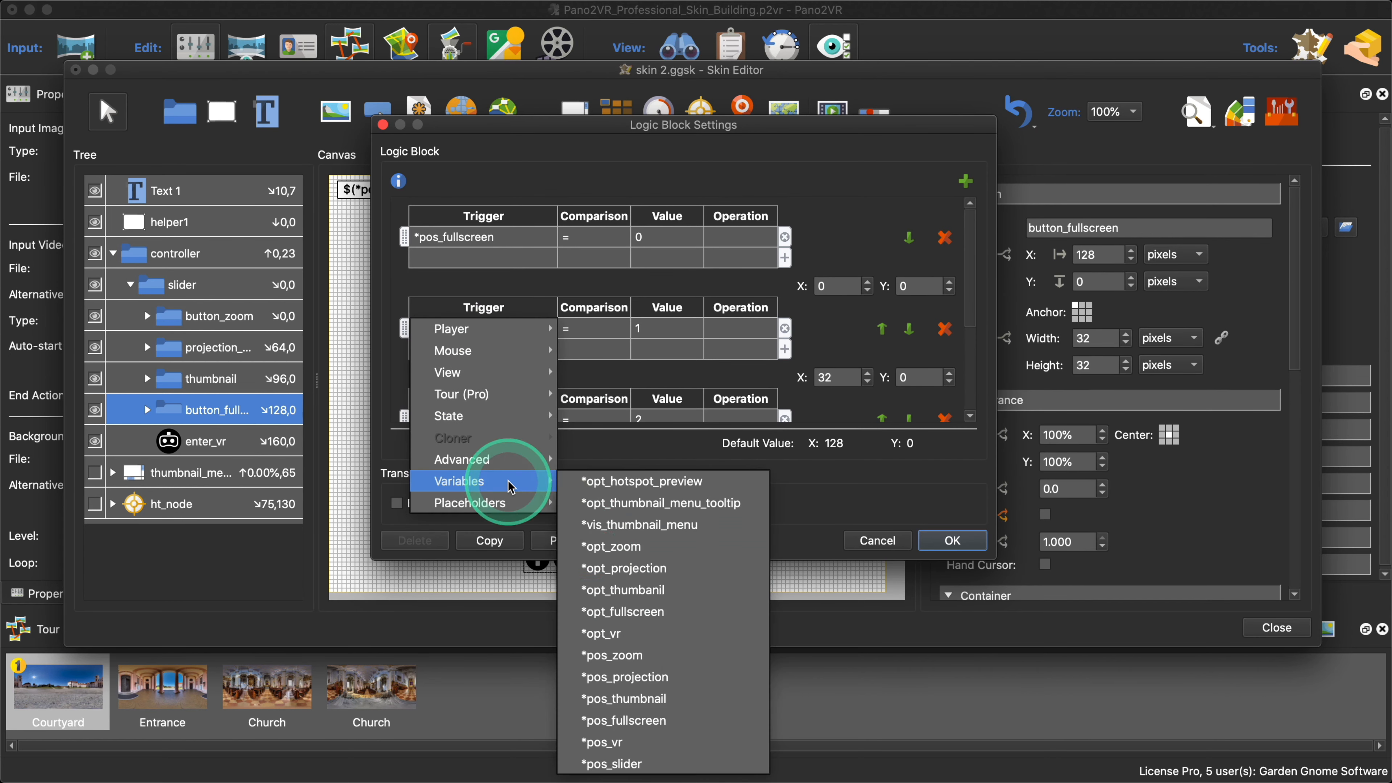
click(648, 720)
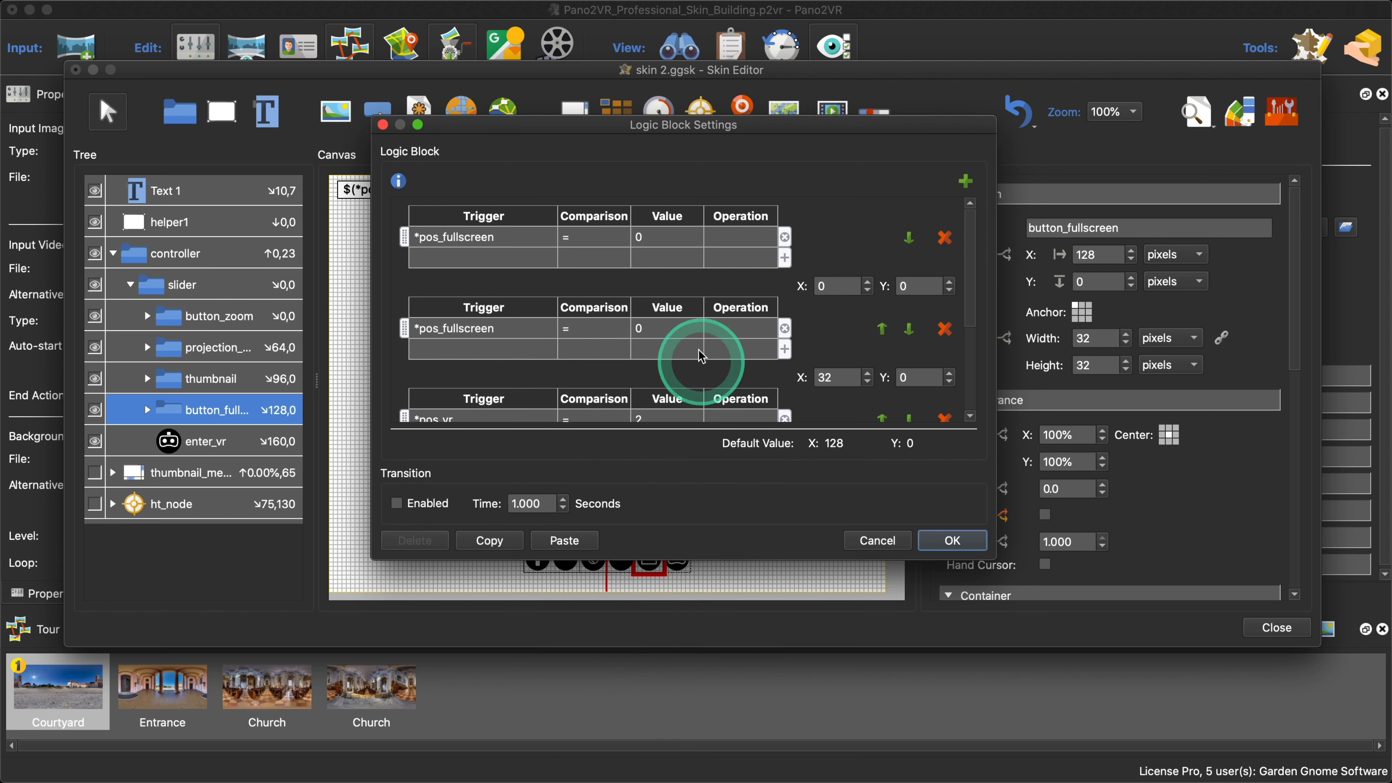
double_click(658, 332)
text(1)
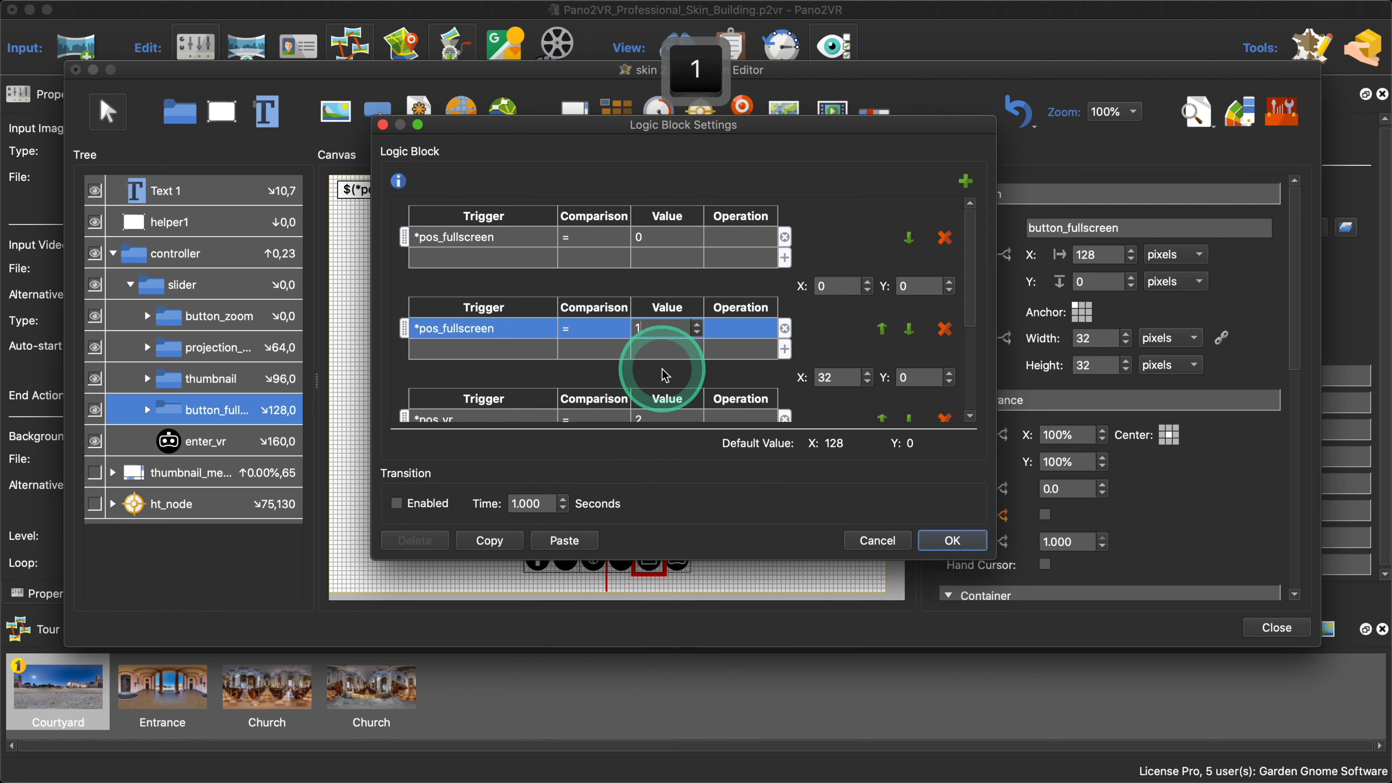
Step: Change the third position condition of button_fullscreen, the one with X 64, to *pos_fullscreen = 2
scroll(675, 373, down, 5)
click(648, 307)
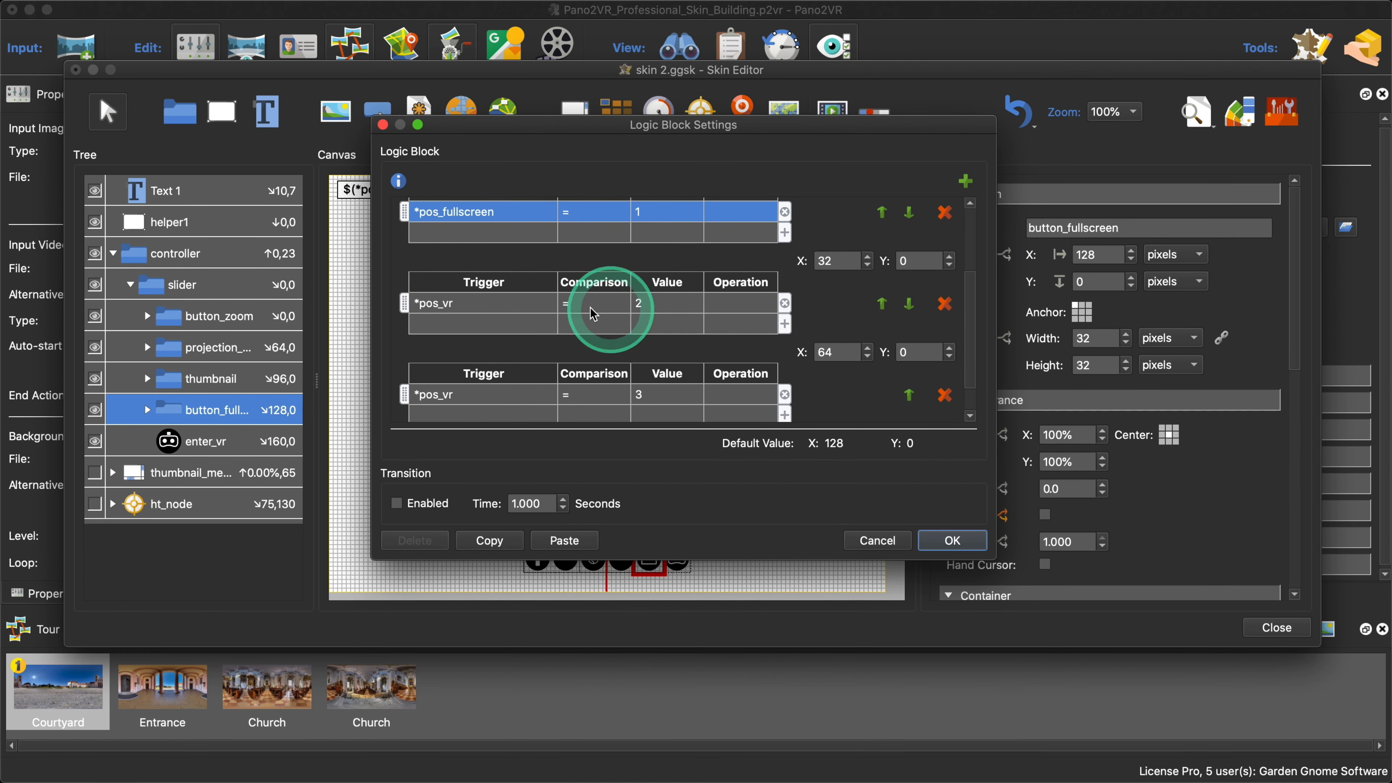
click(488, 308)
click(513, 452)
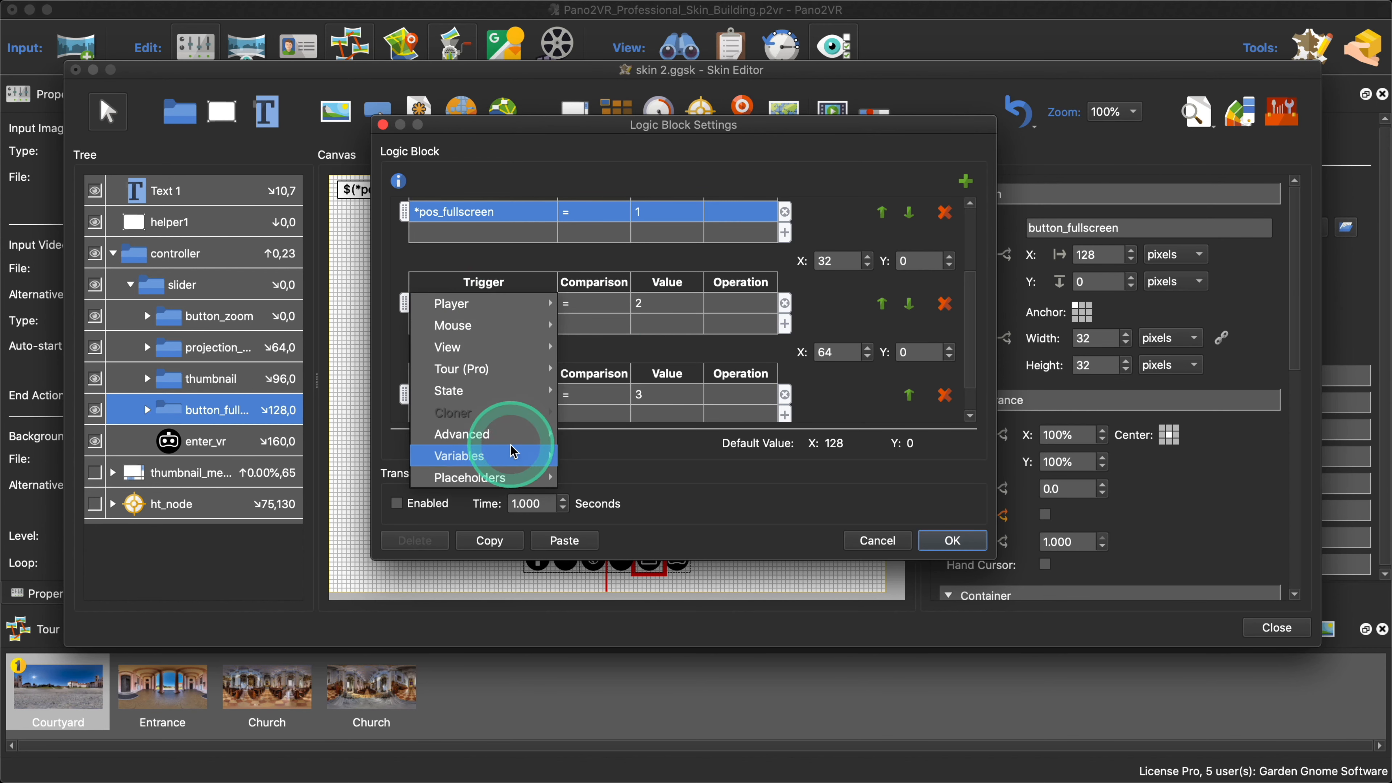
click(639, 690)
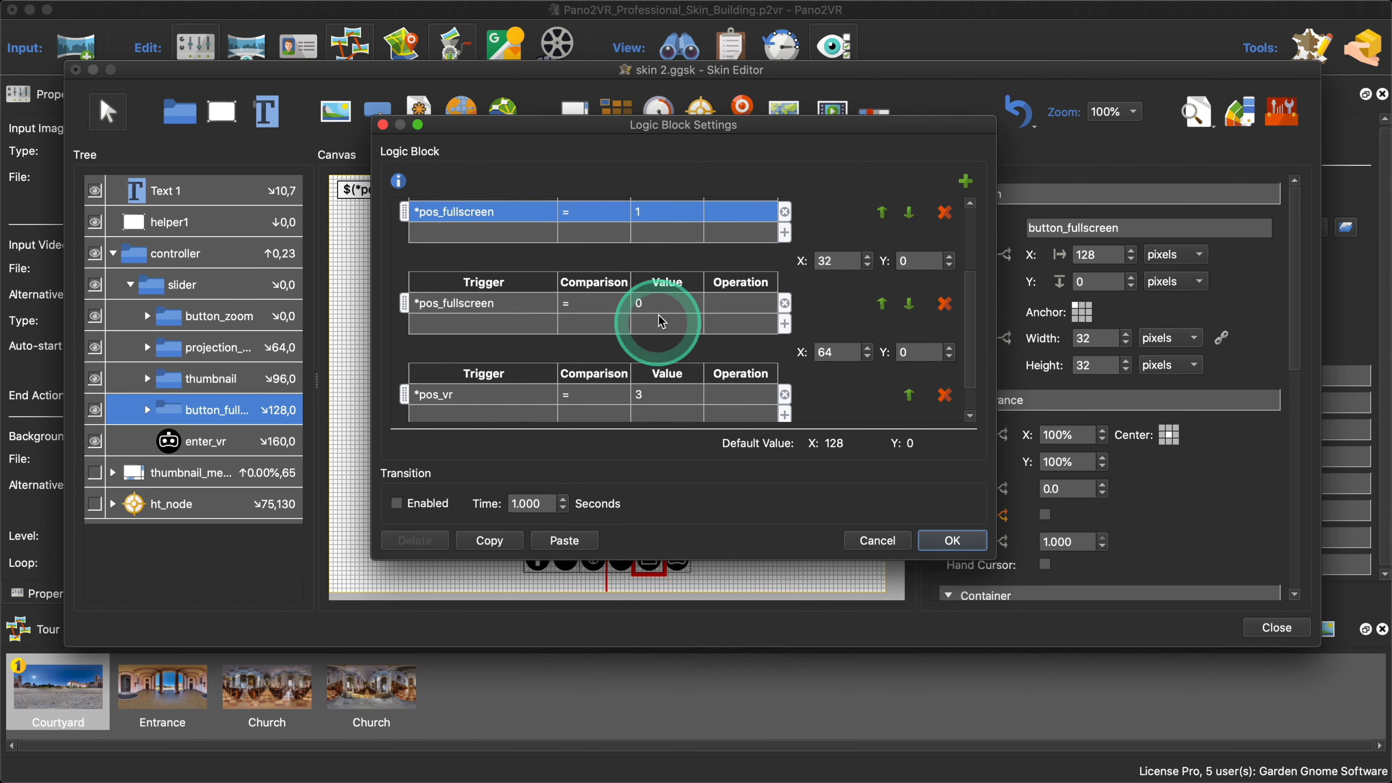
double_click(661, 303)
text(2)
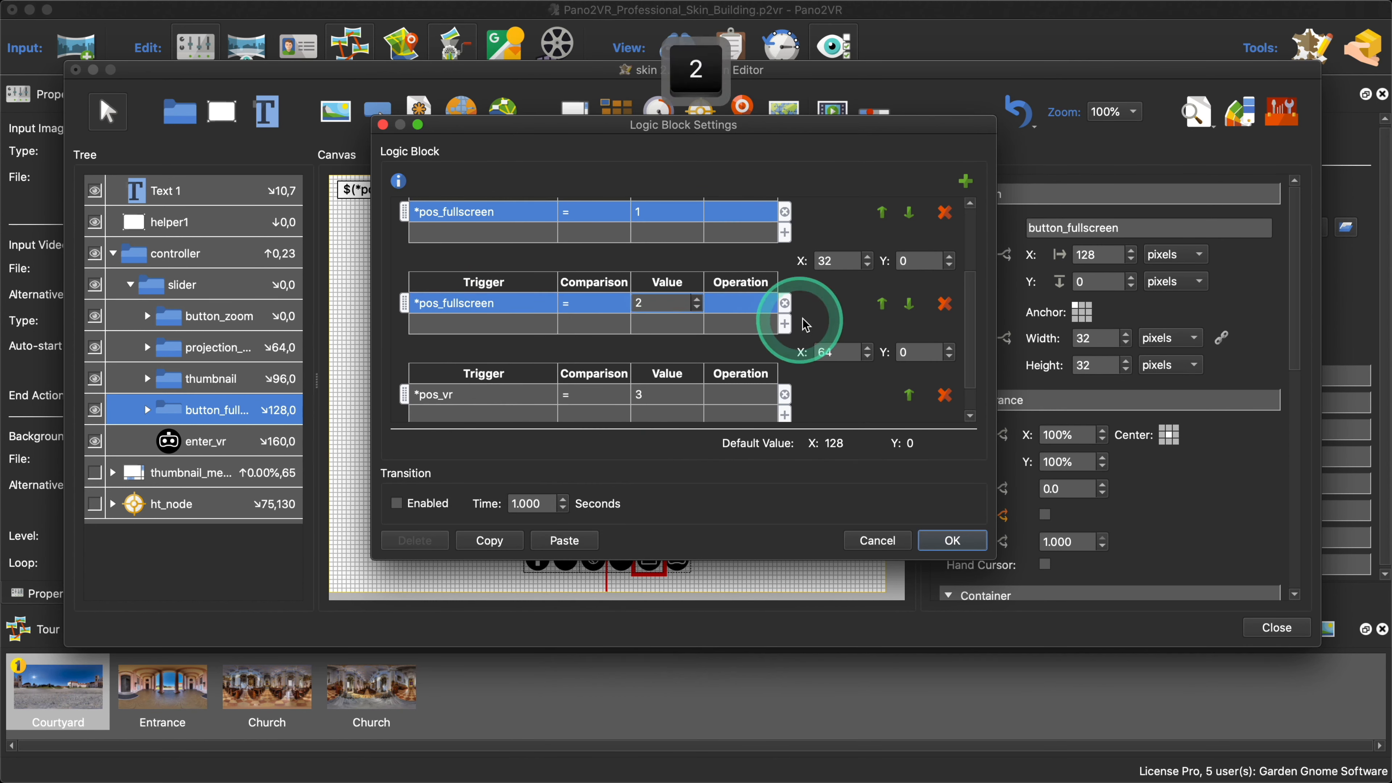
key(Return)
Step: Change the trigger of button_fullscreen's last position condition, value 3 with X 96, to *pos_fullscreen, apply the logic block and close the skin editor
scroll(636, 351, down, 2)
click(482, 353)
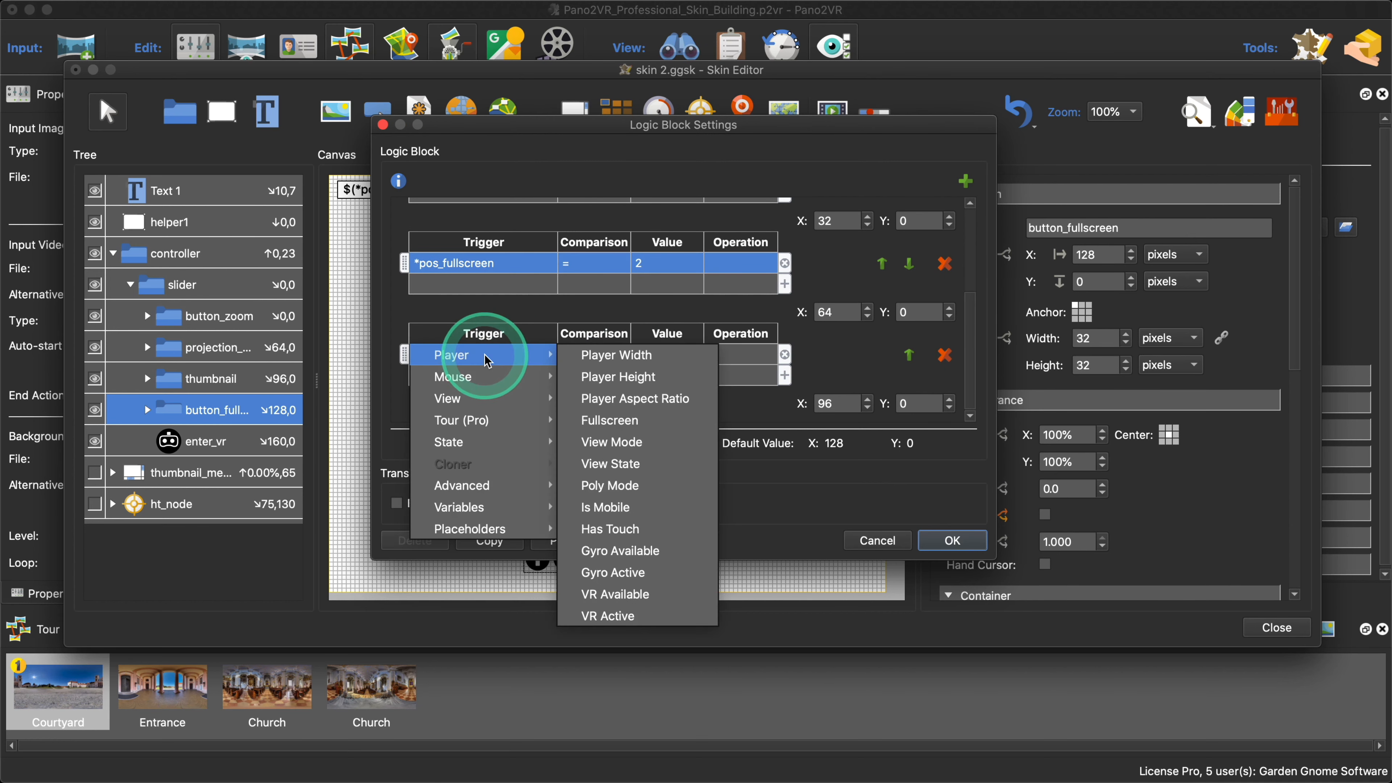
click(496, 506)
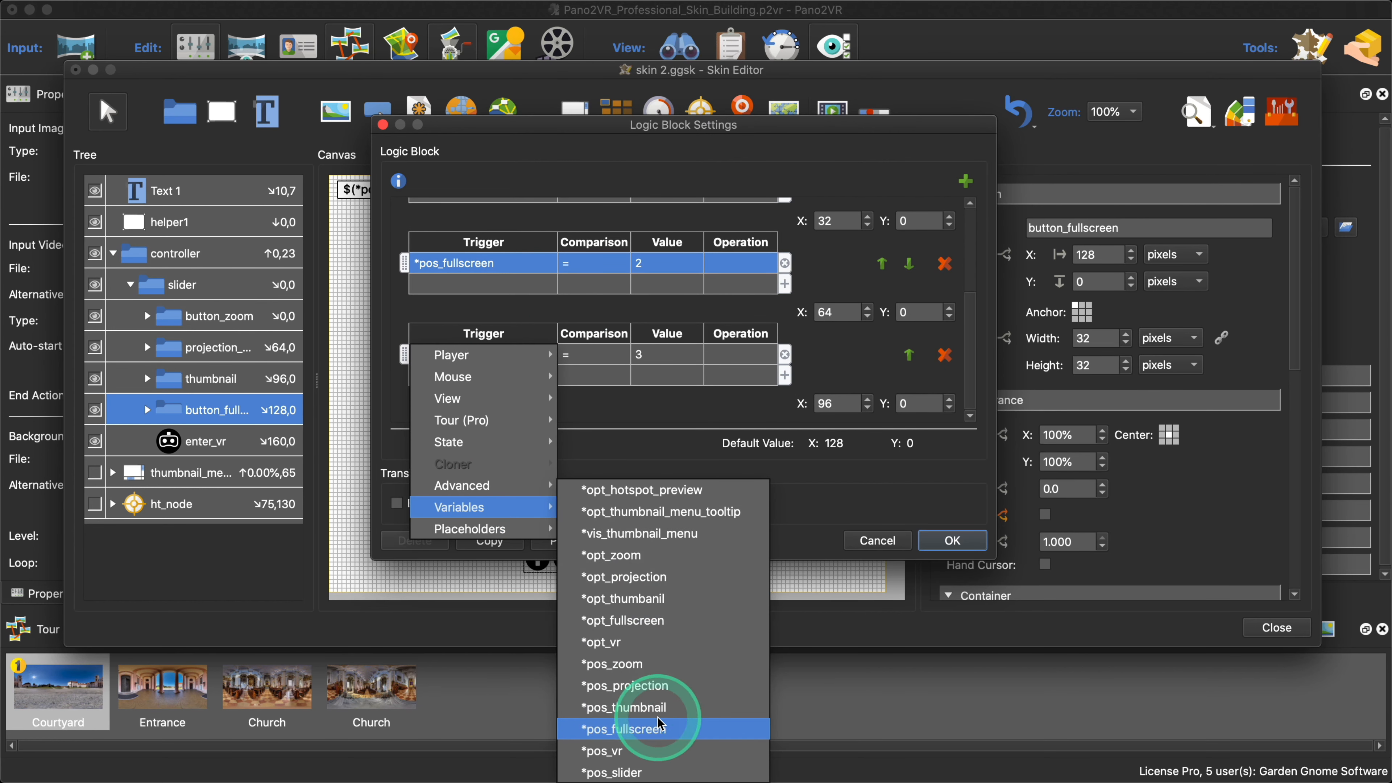
click(625, 729)
click(662, 362)
click(661, 357)
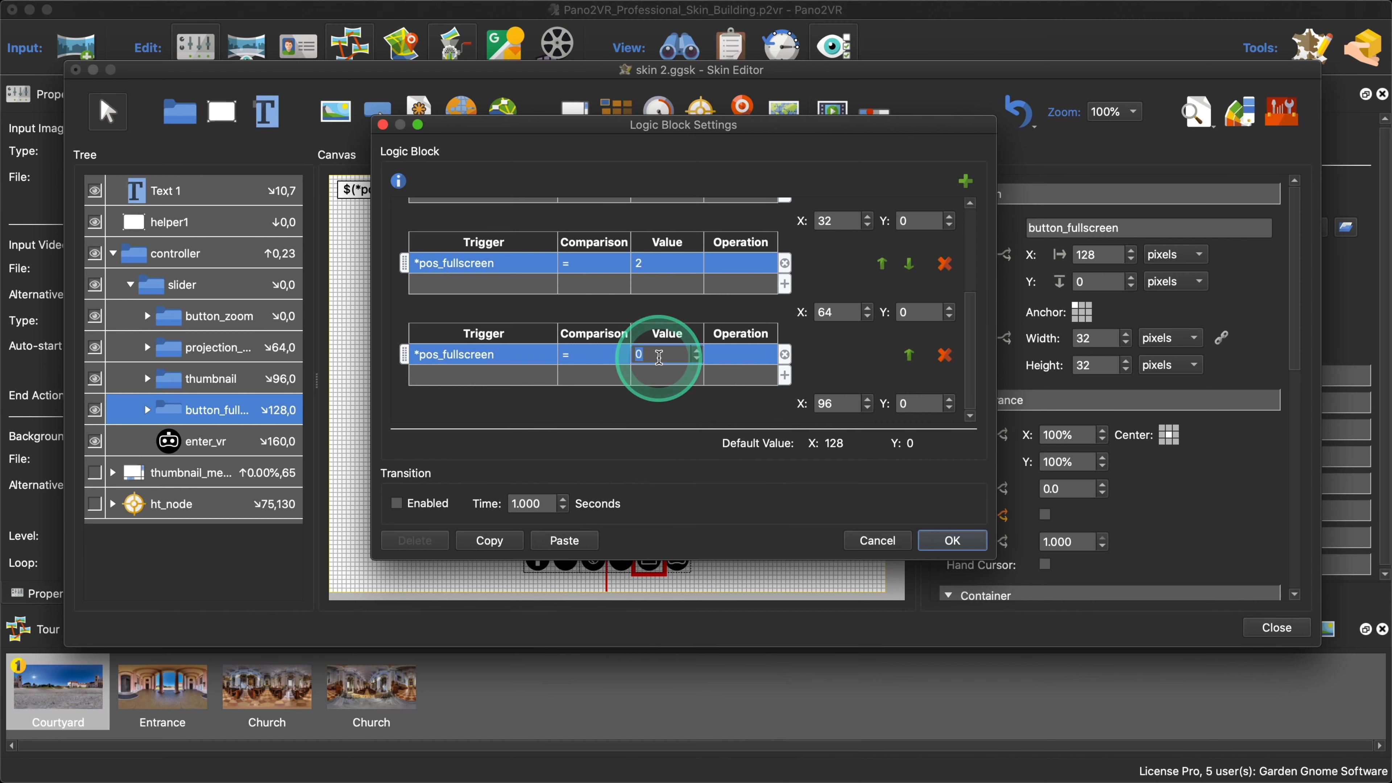
click(935, 540)
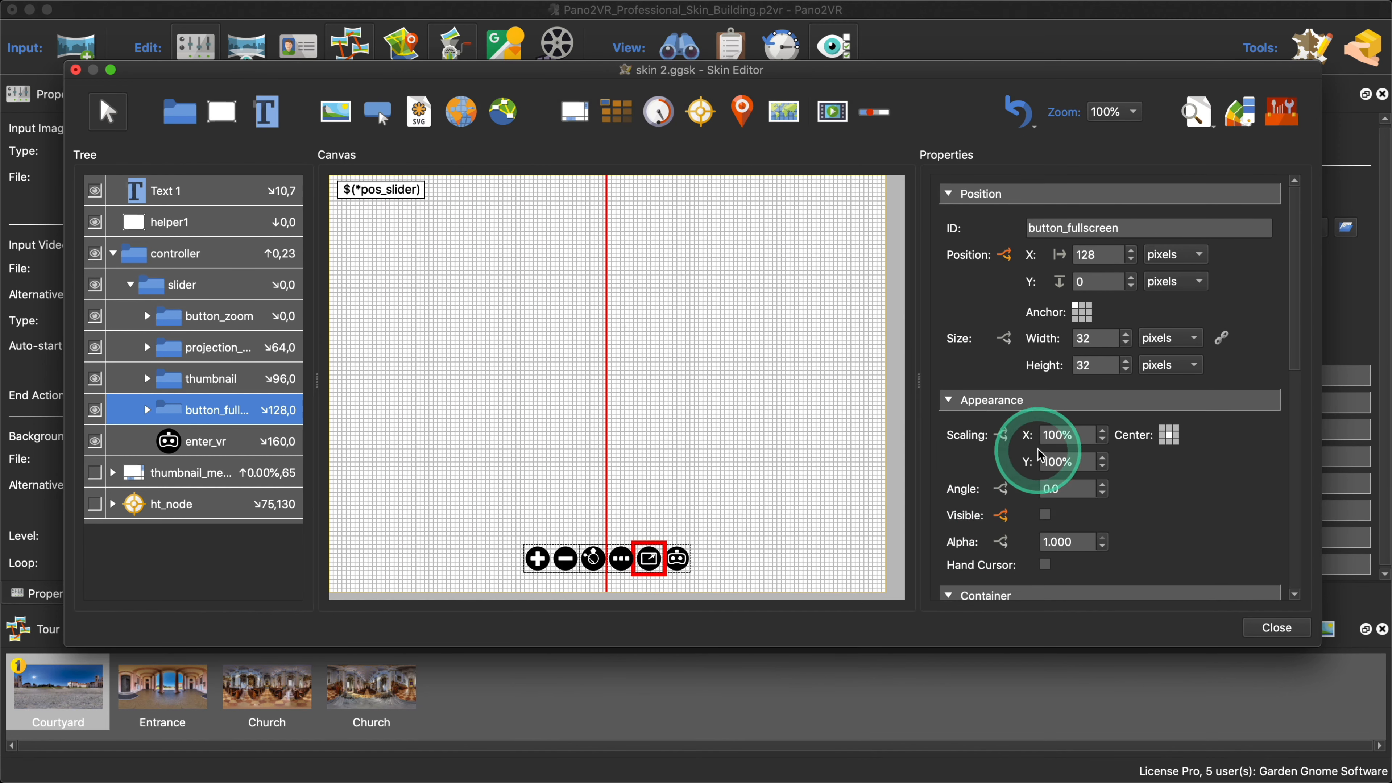
click(1278, 627)
click(799, 367)
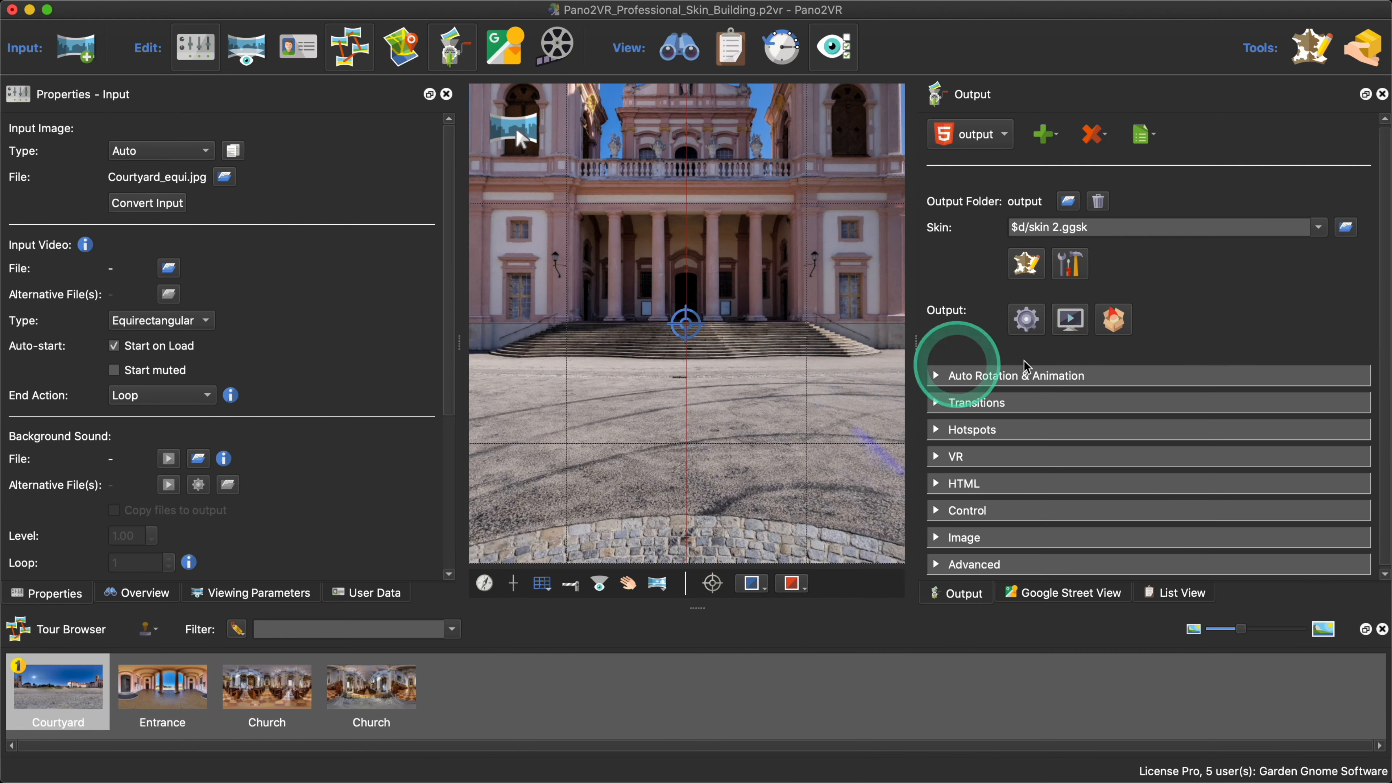
Step: Enable the Fullscreen Button parameter in the output's skin configuration
click(1070, 263)
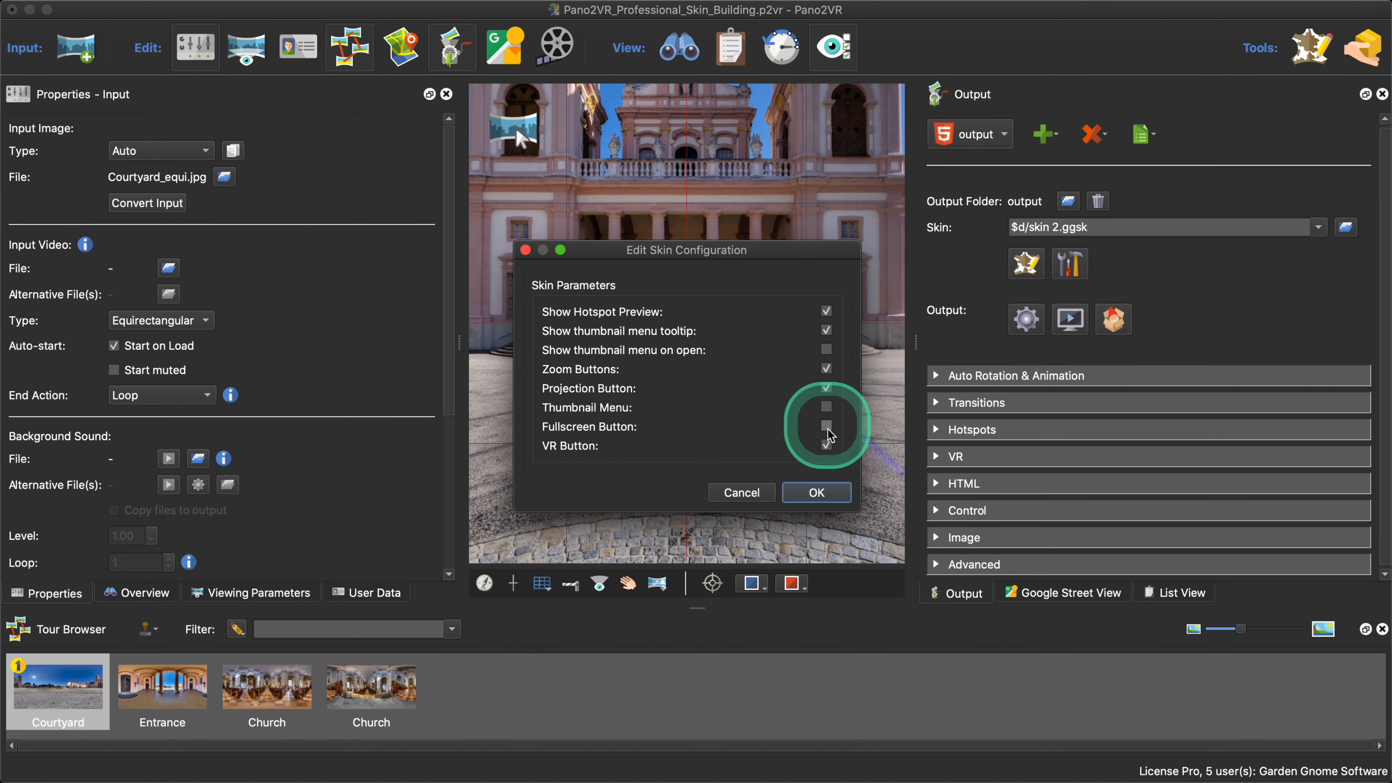
click(826, 429)
click(817, 492)
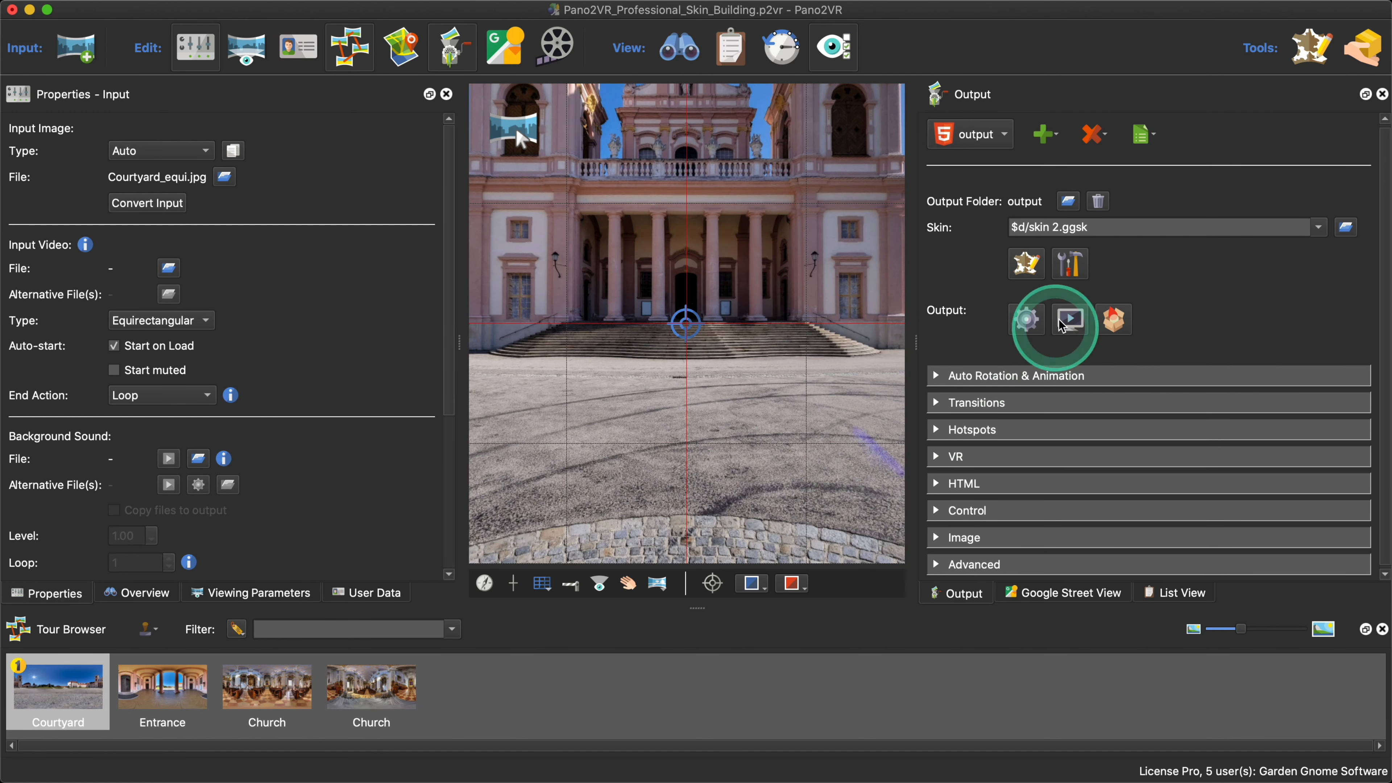
Step: Generate the output and check the controller in Safari with a different user agent, then return to Pano2VR
click(1026, 319)
click(811, 409)
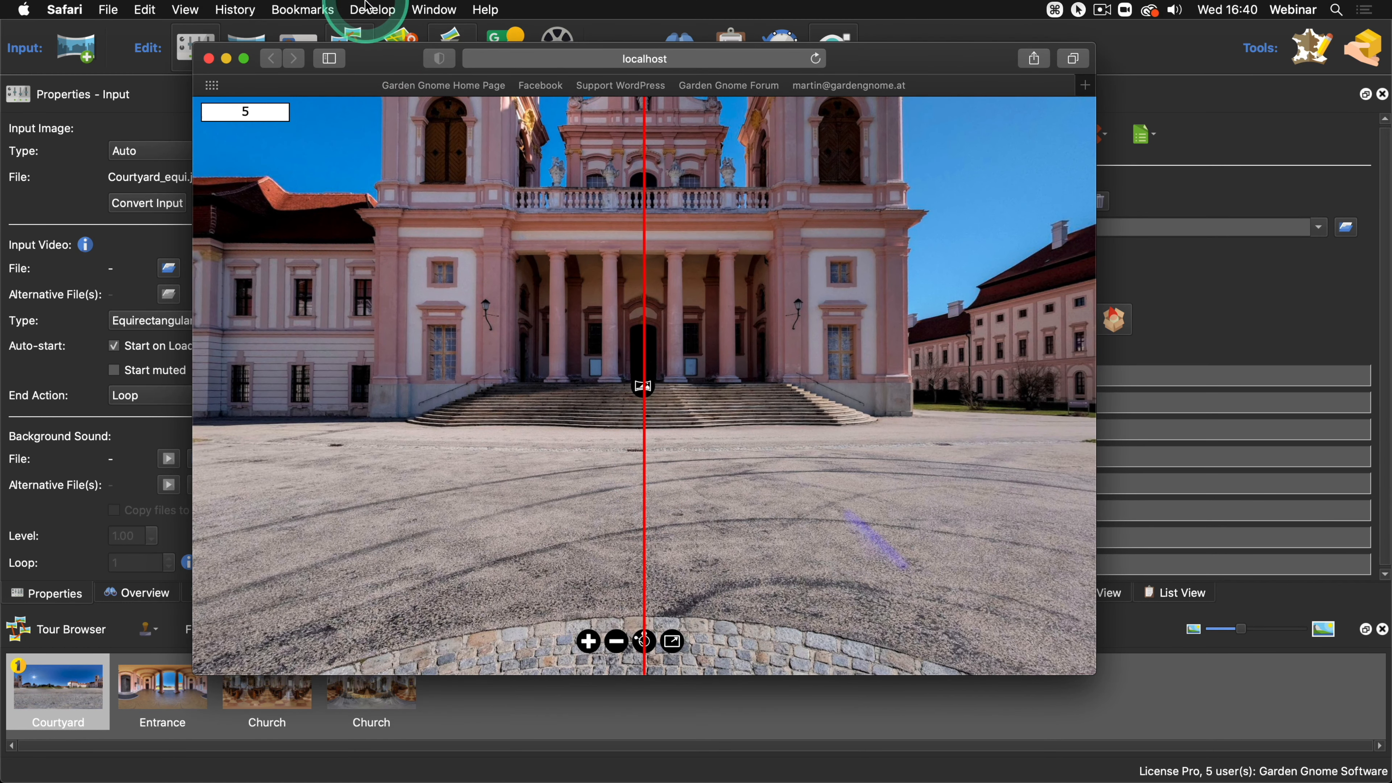
click(372, 11)
click(466, 44)
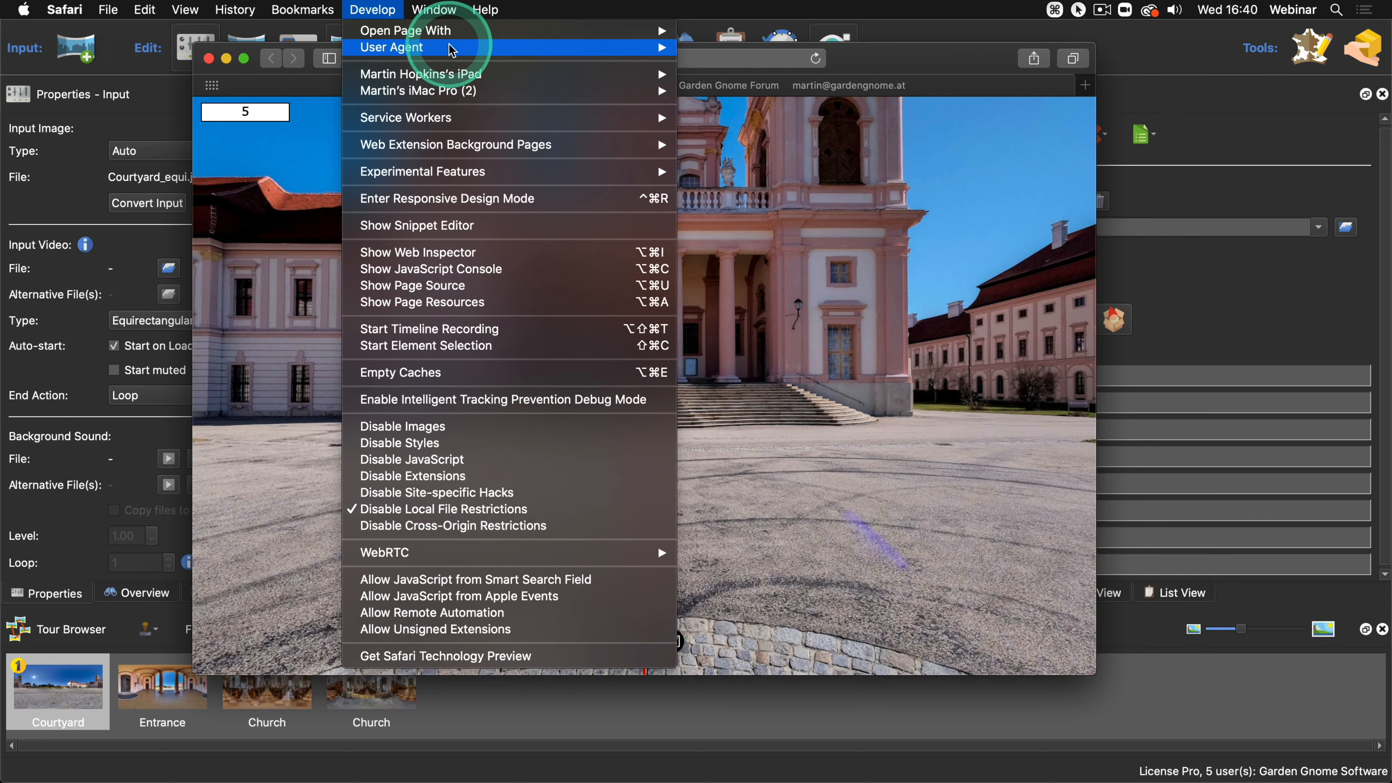
click(726, 101)
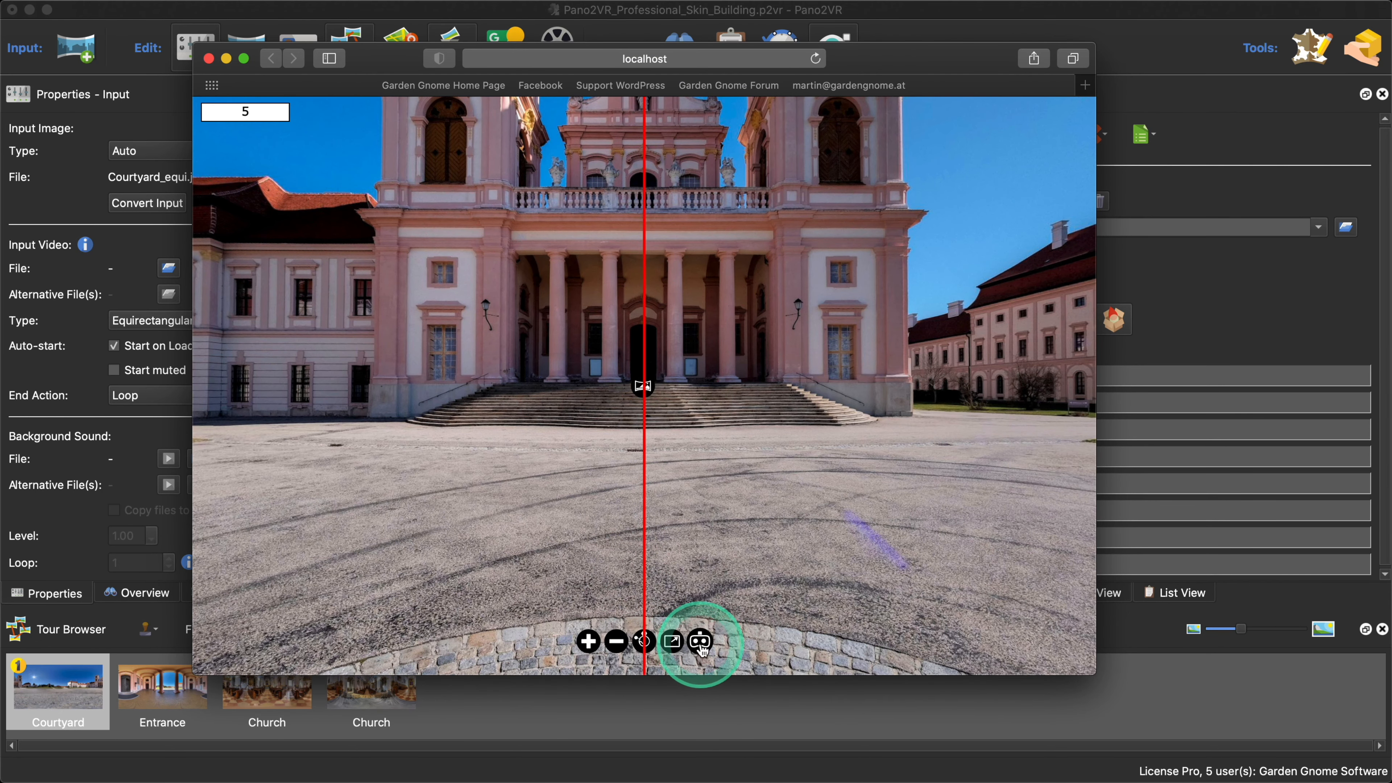
click(1184, 332)
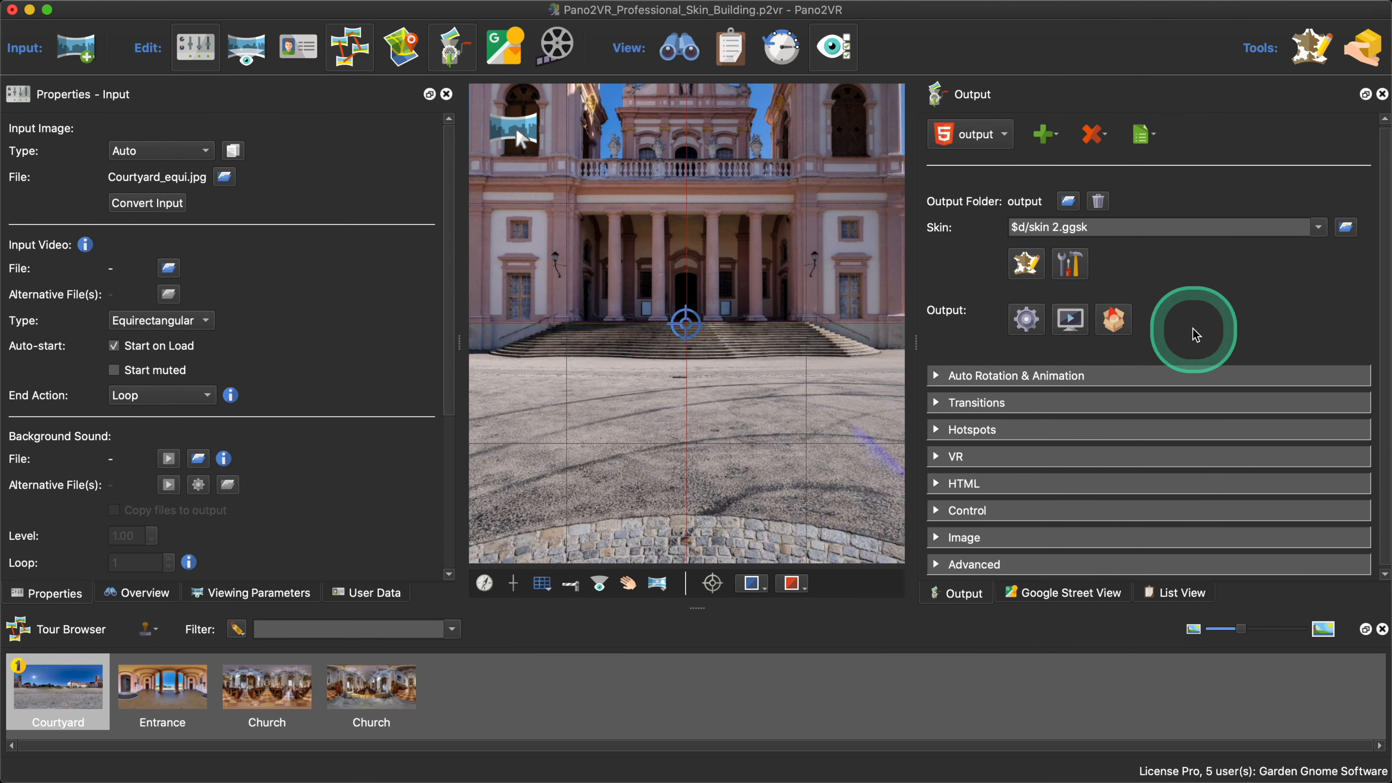
Step: Turn off the Projection Button parameter in the skin configuration and generate the output to check the controller in the browser
click(1083, 269)
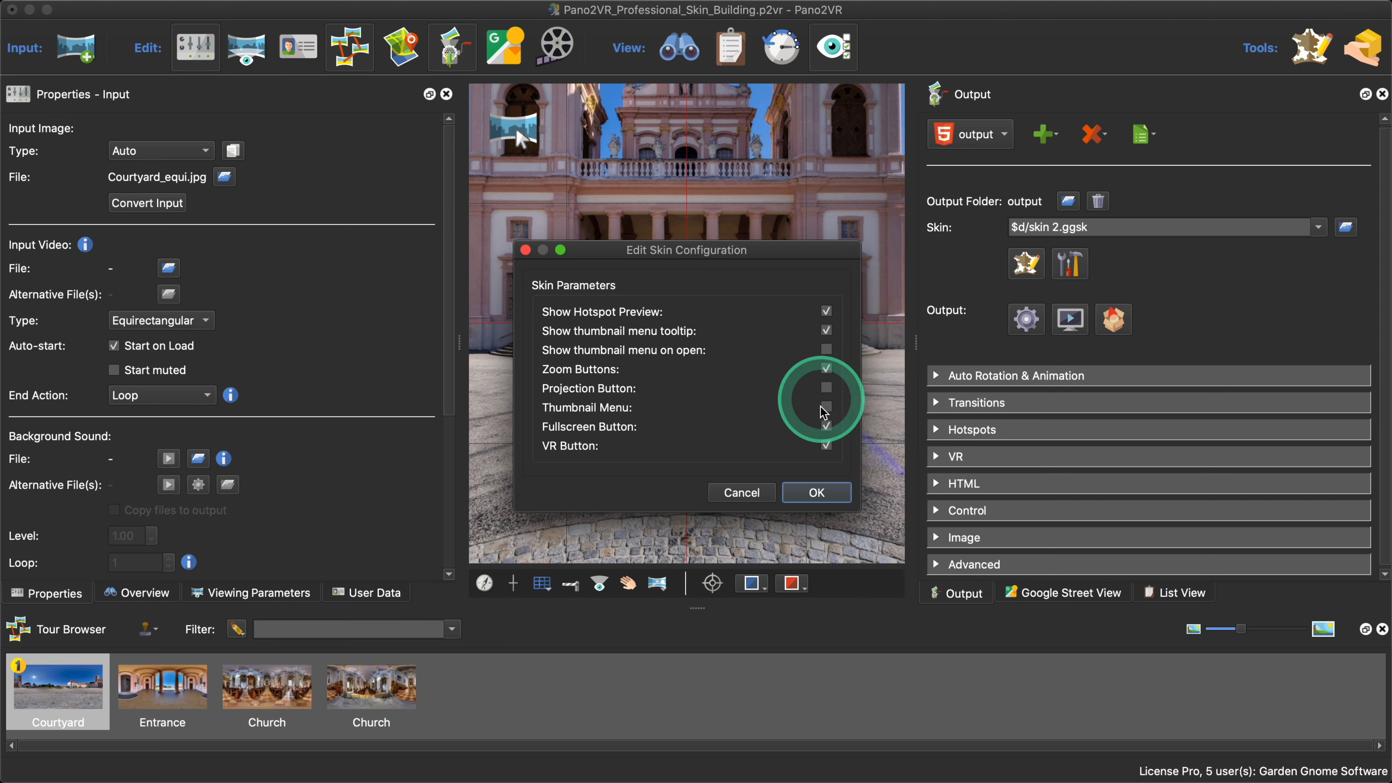
click(817, 492)
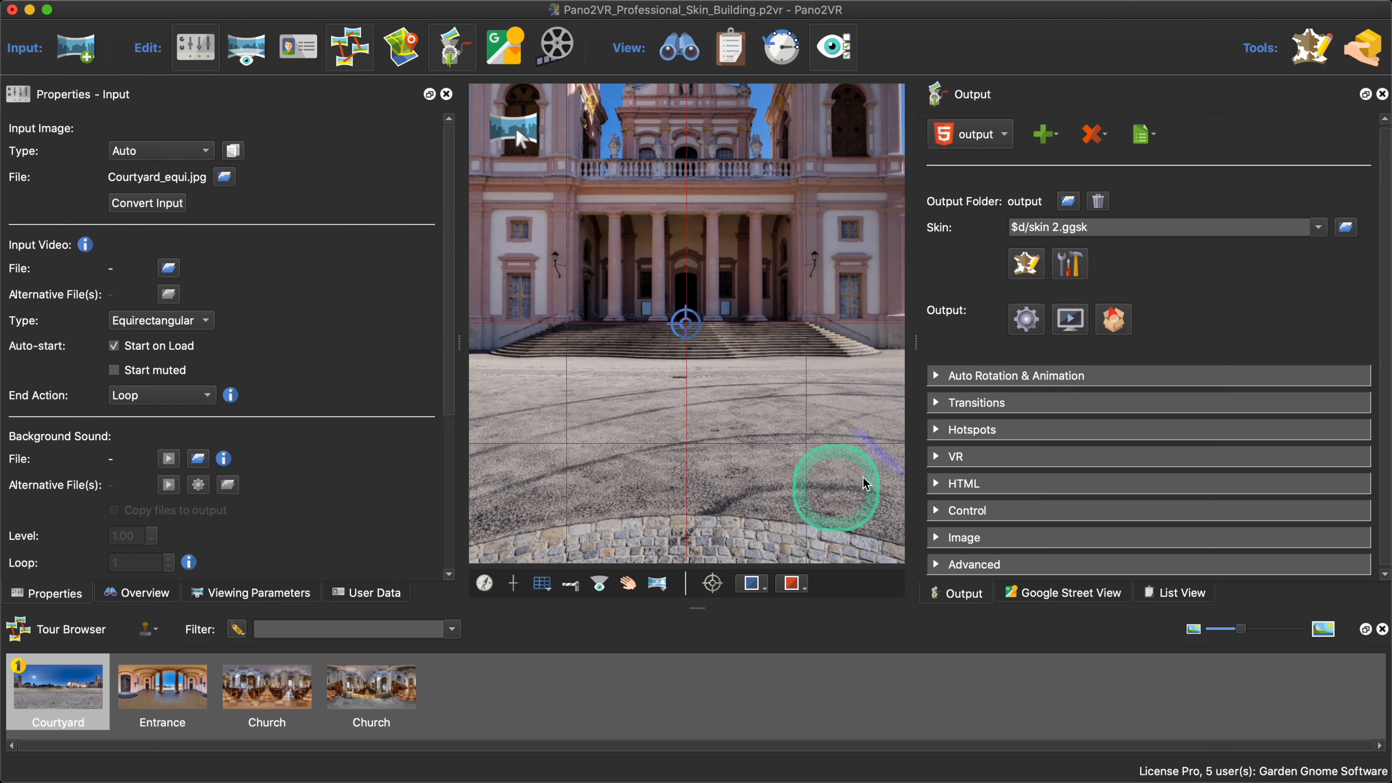
click(1026, 319)
click(815, 409)
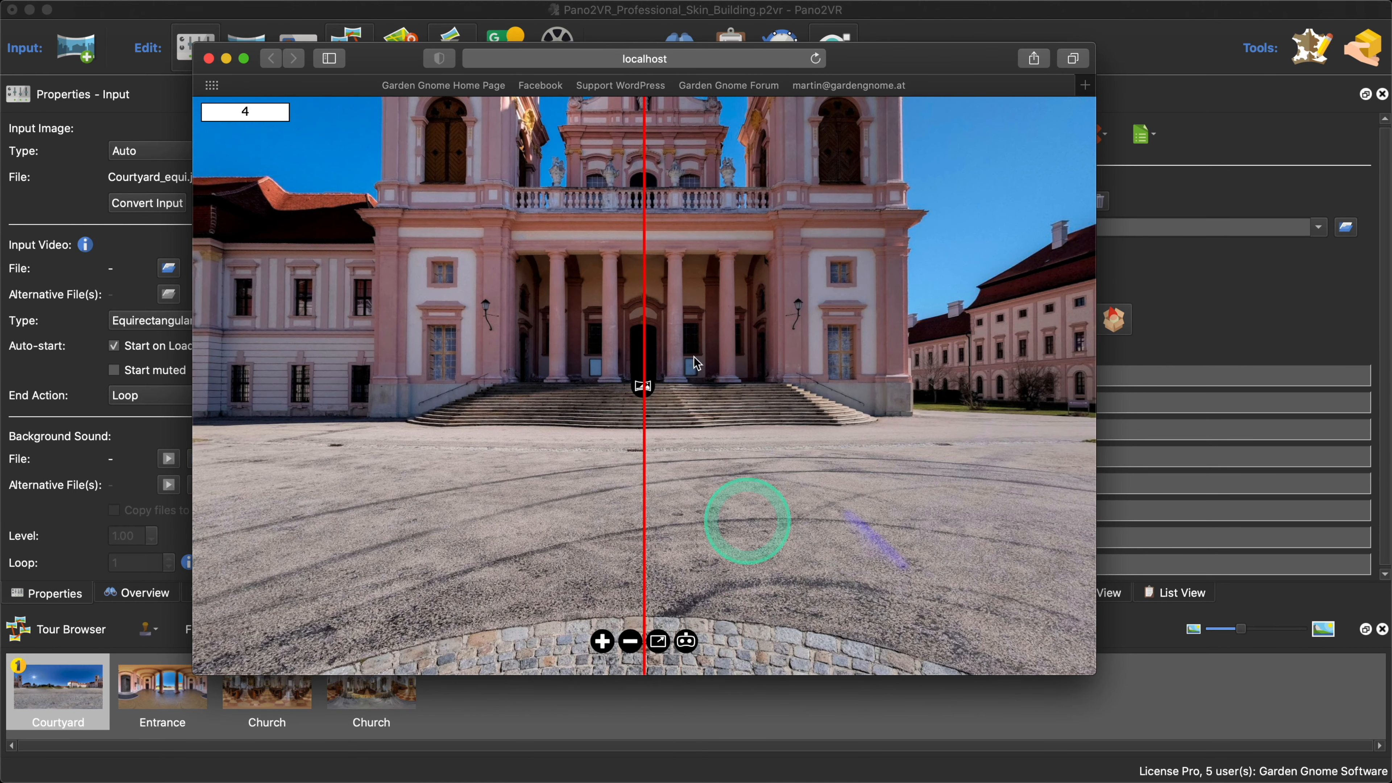
click(208, 58)
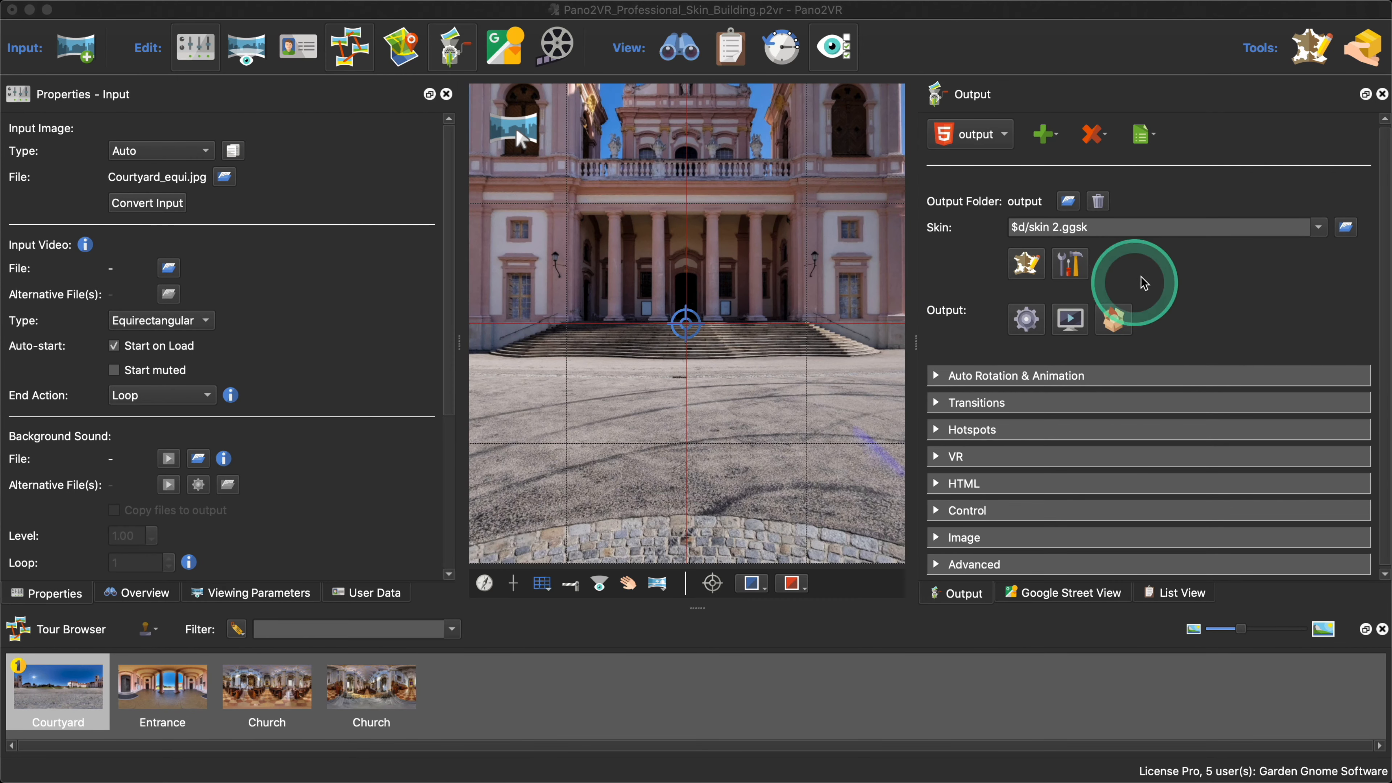
Step: Copy button_fullscreen's first three Player State Changed actions (Set 0, Add 2, Add 1) from the skin and paste them into thumbnail's actions
click(1025, 264)
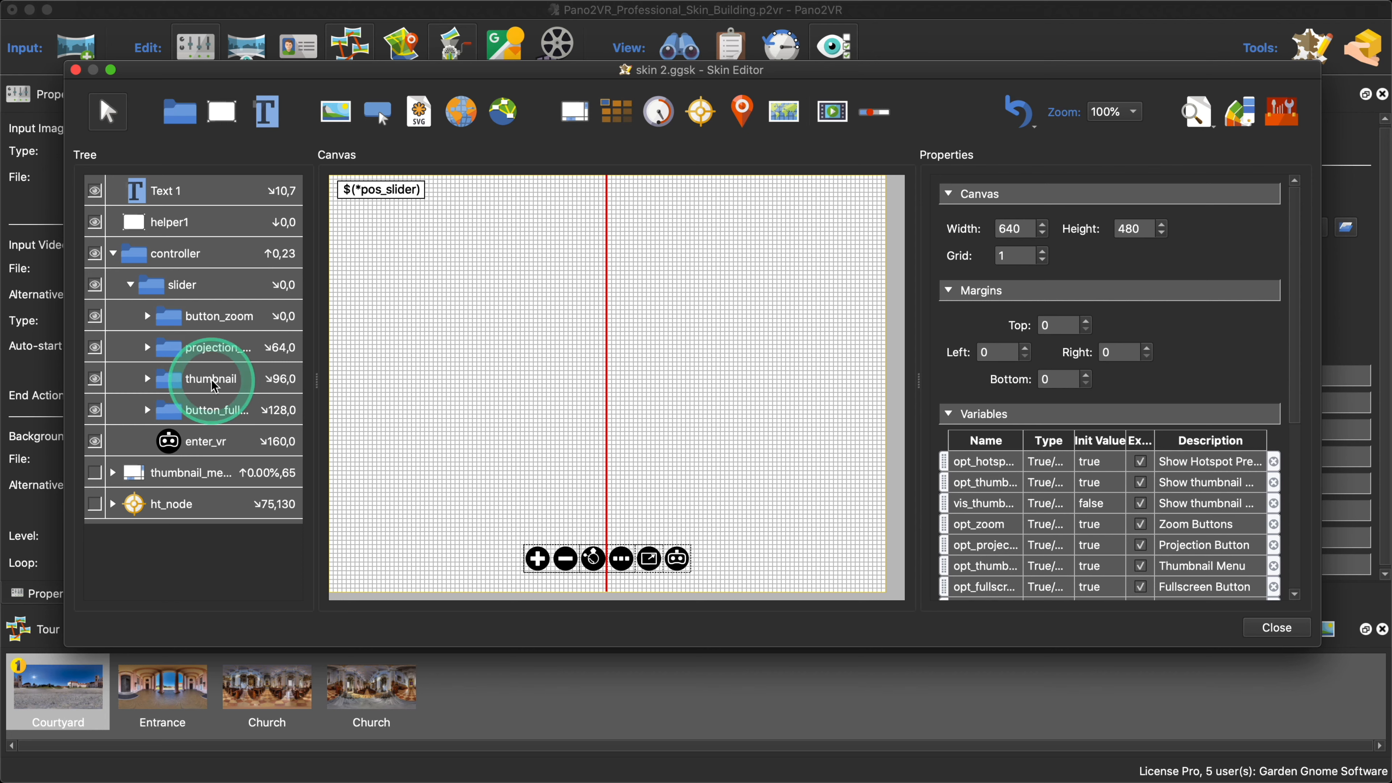
click(225, 412)
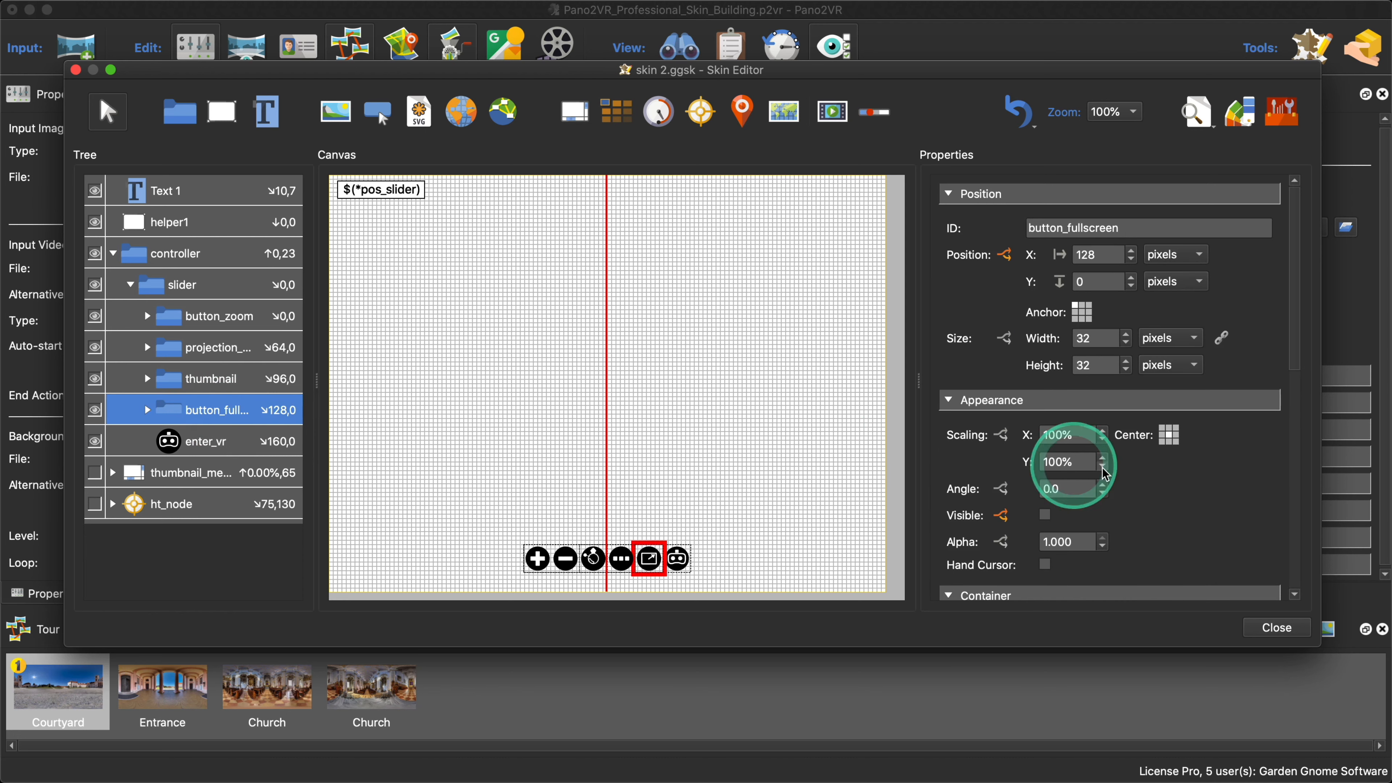
scroll(1166, 496, down, 10)
scroll(1172, 499, down, 3)
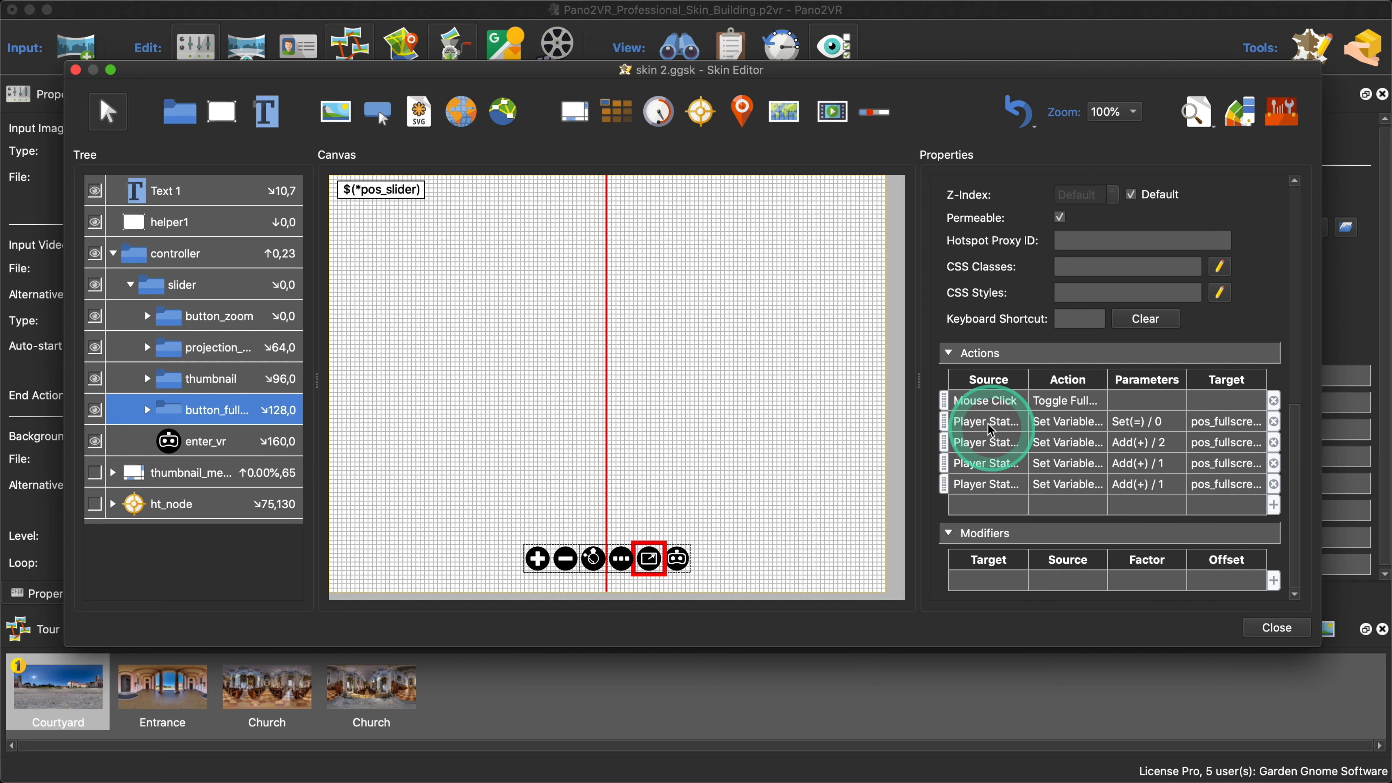
shift+click(995, 458)
key(super+c)
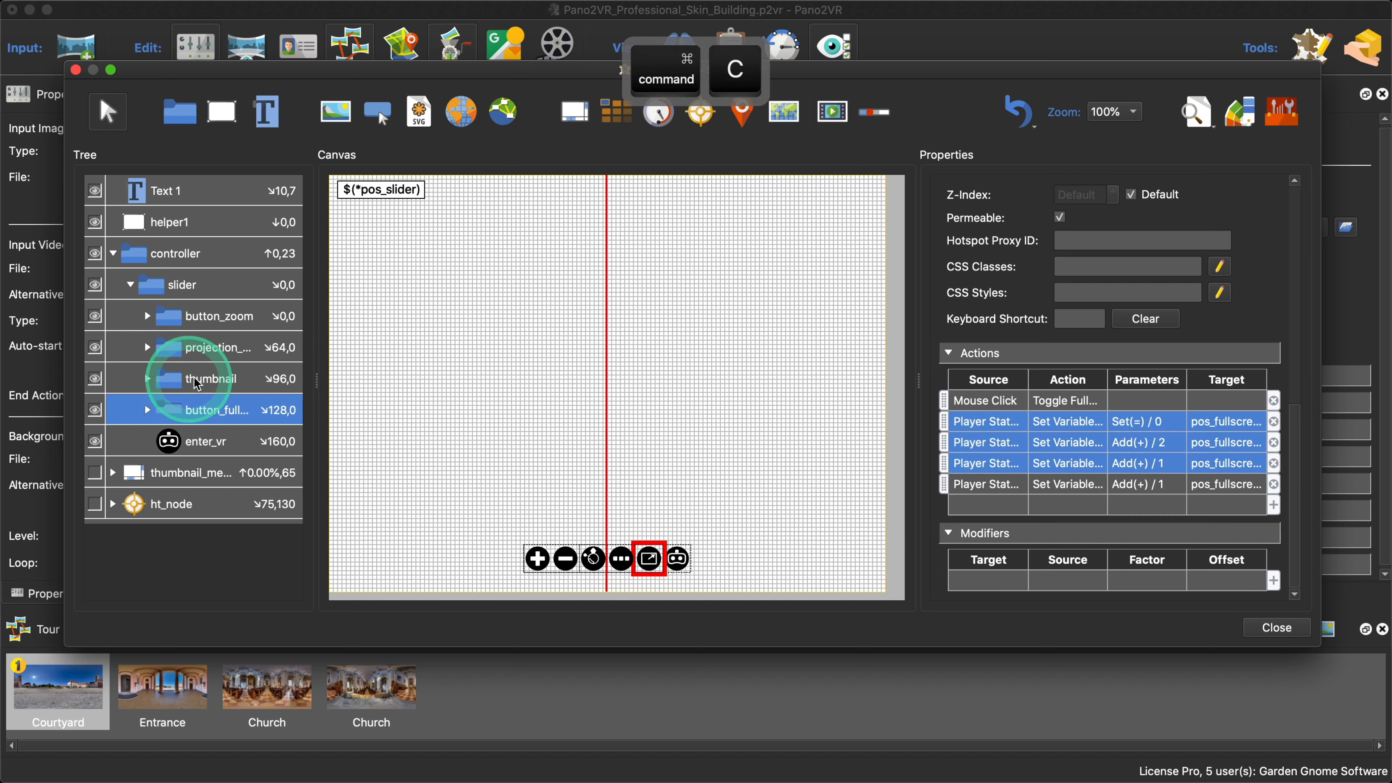
click(201, 379)
scroll(1057, 481, down, 3)
scroll(1057, 481, down, 1)
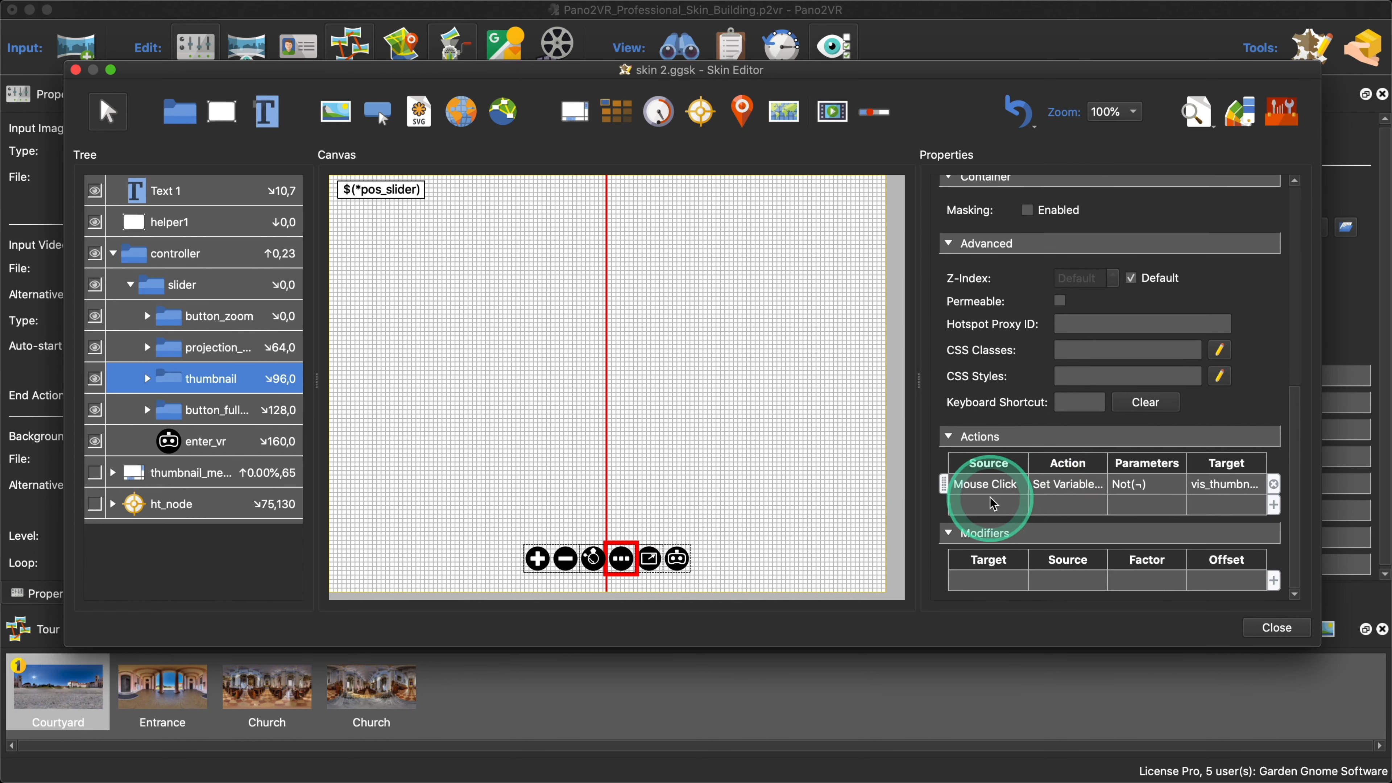
key(super+v)
scroll(1009, 488, down, 2)
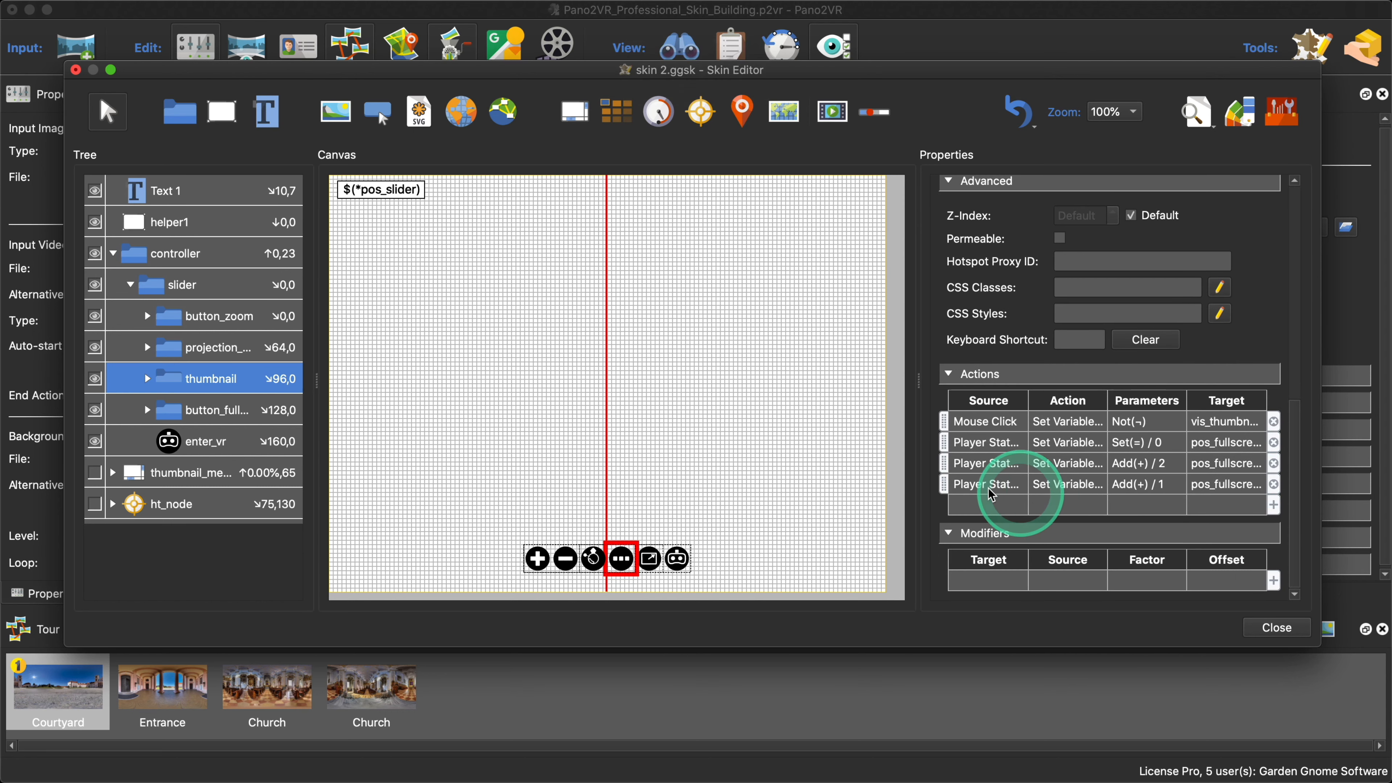
Step: Set the variable of thumbnail's pasted Set(=) 0 action to pos_thumbnail
double_click(987, 442)
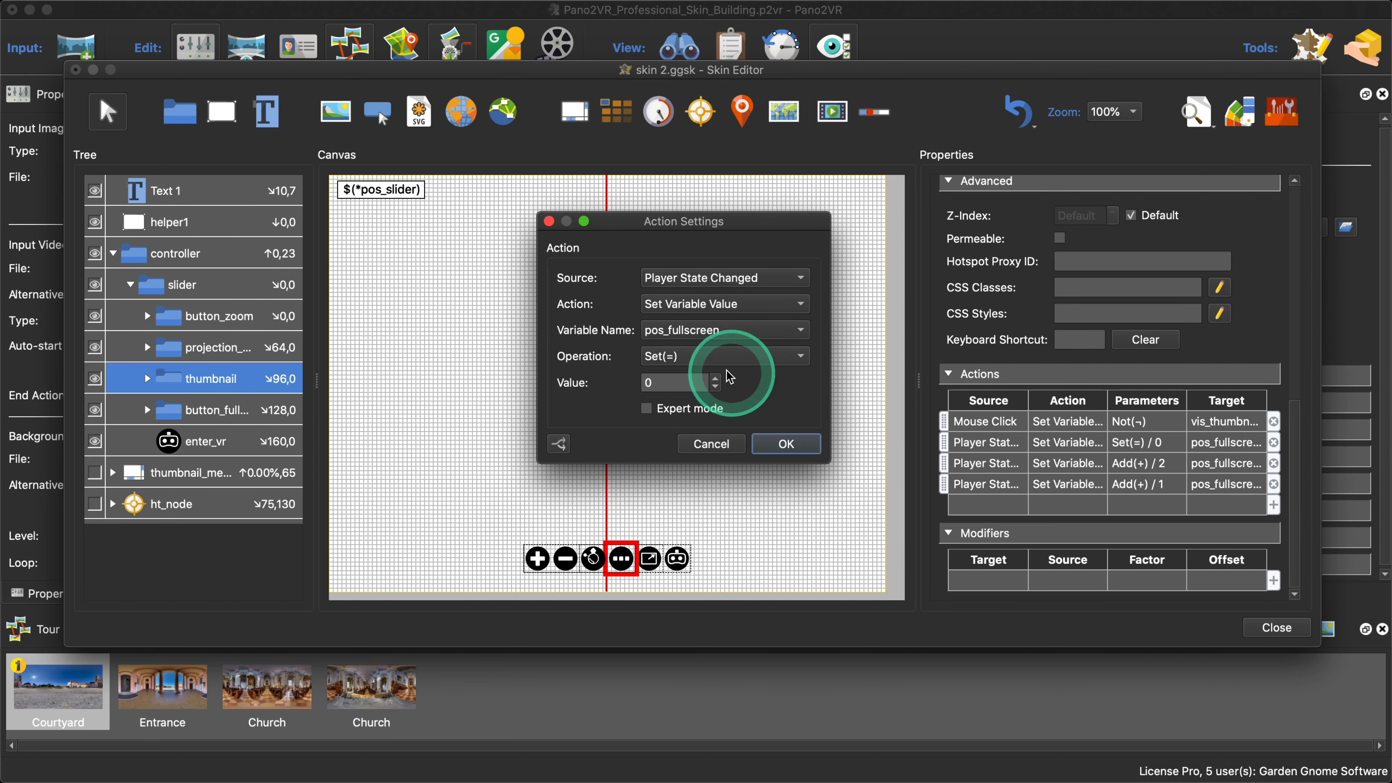
click(692, 331)
click(698, 313)
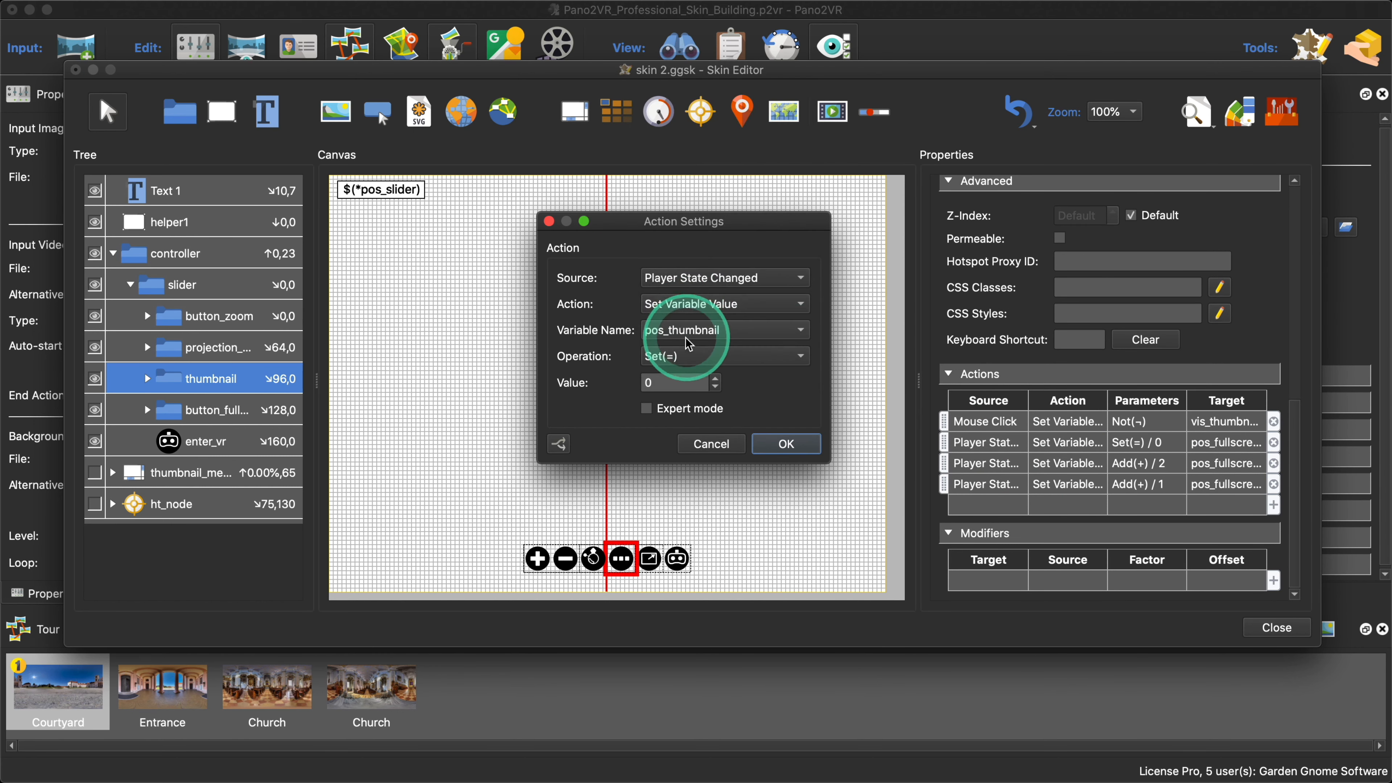
click(786, 442)
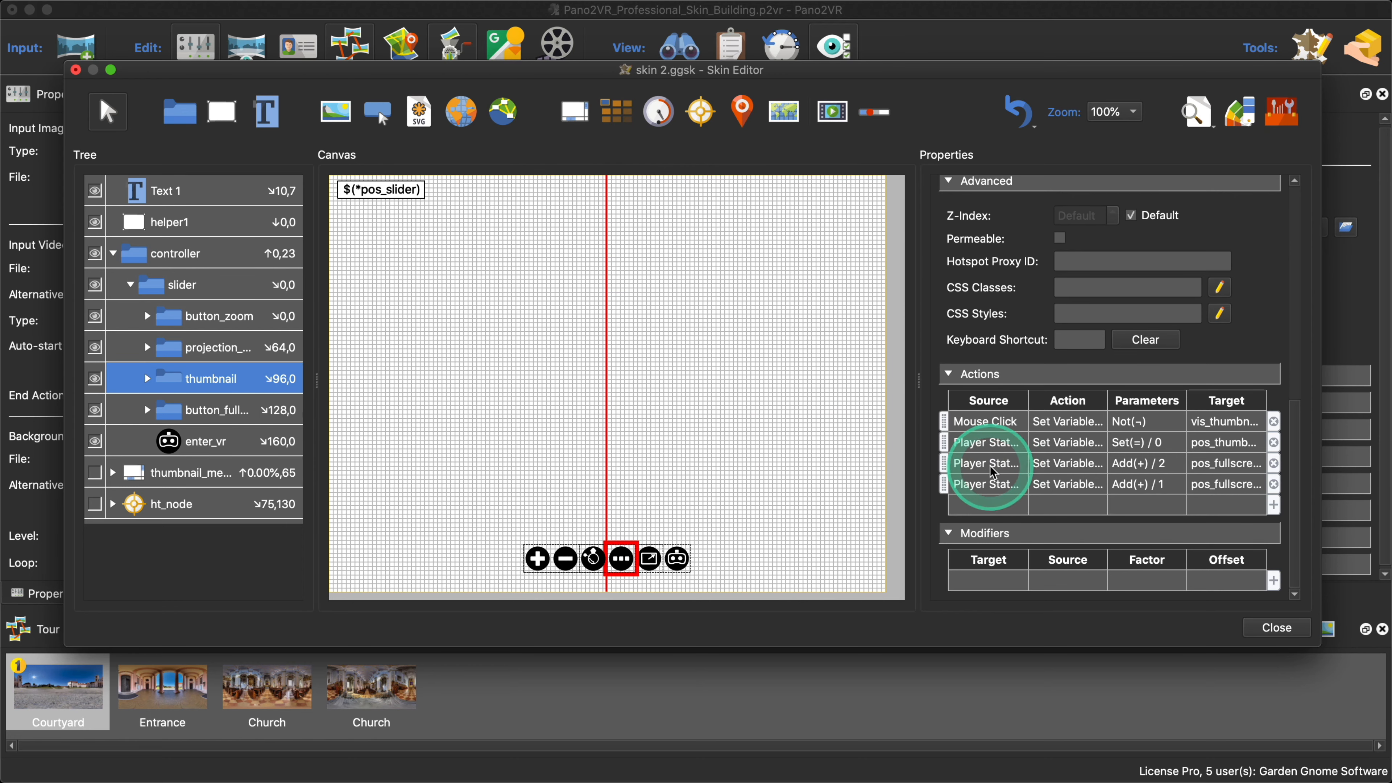
Step: Change thumbnail's pasted Add 2 action to the variable pos_thumbnail with operation Add(+) and value 2, keeping its *opt_zoom = true filter
double_click(987, 463)
click(666, 331)
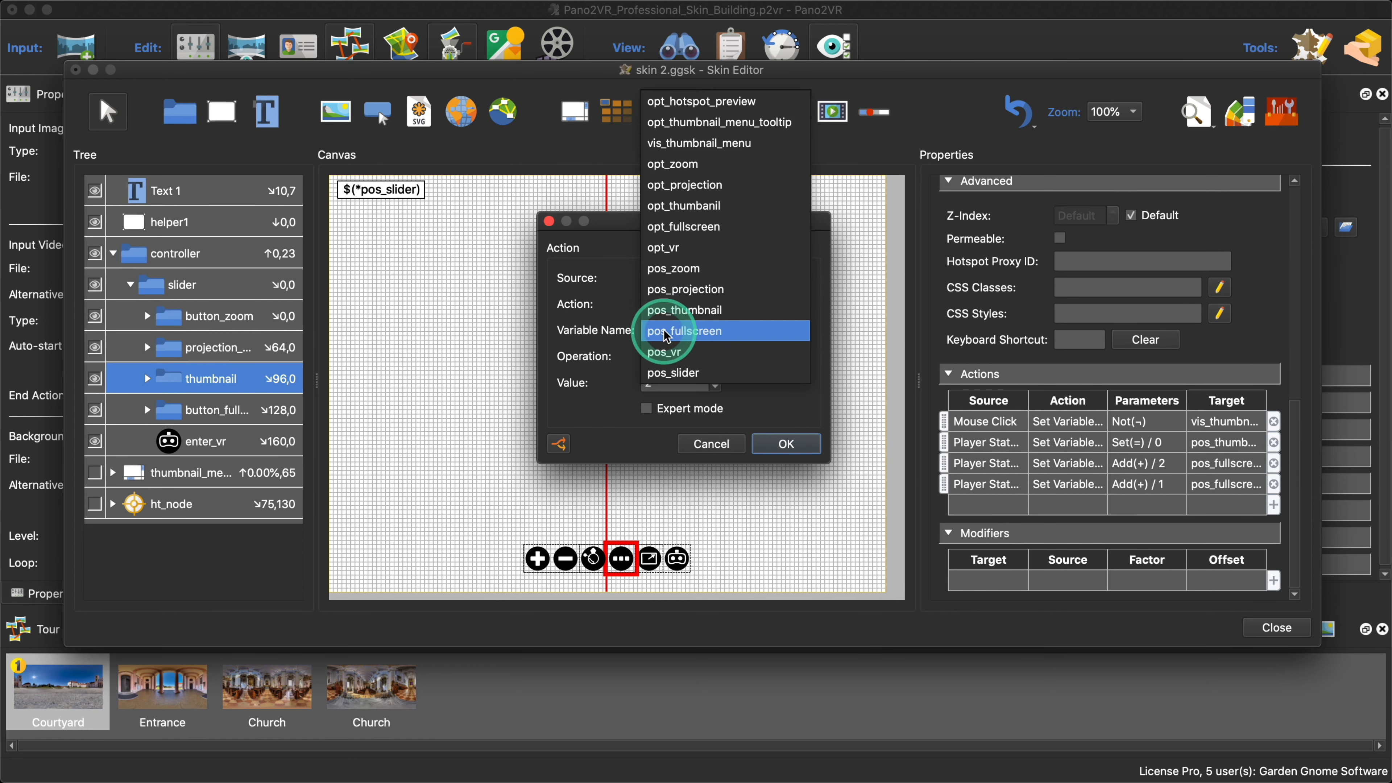
click(677, 313)
click(671, 356)
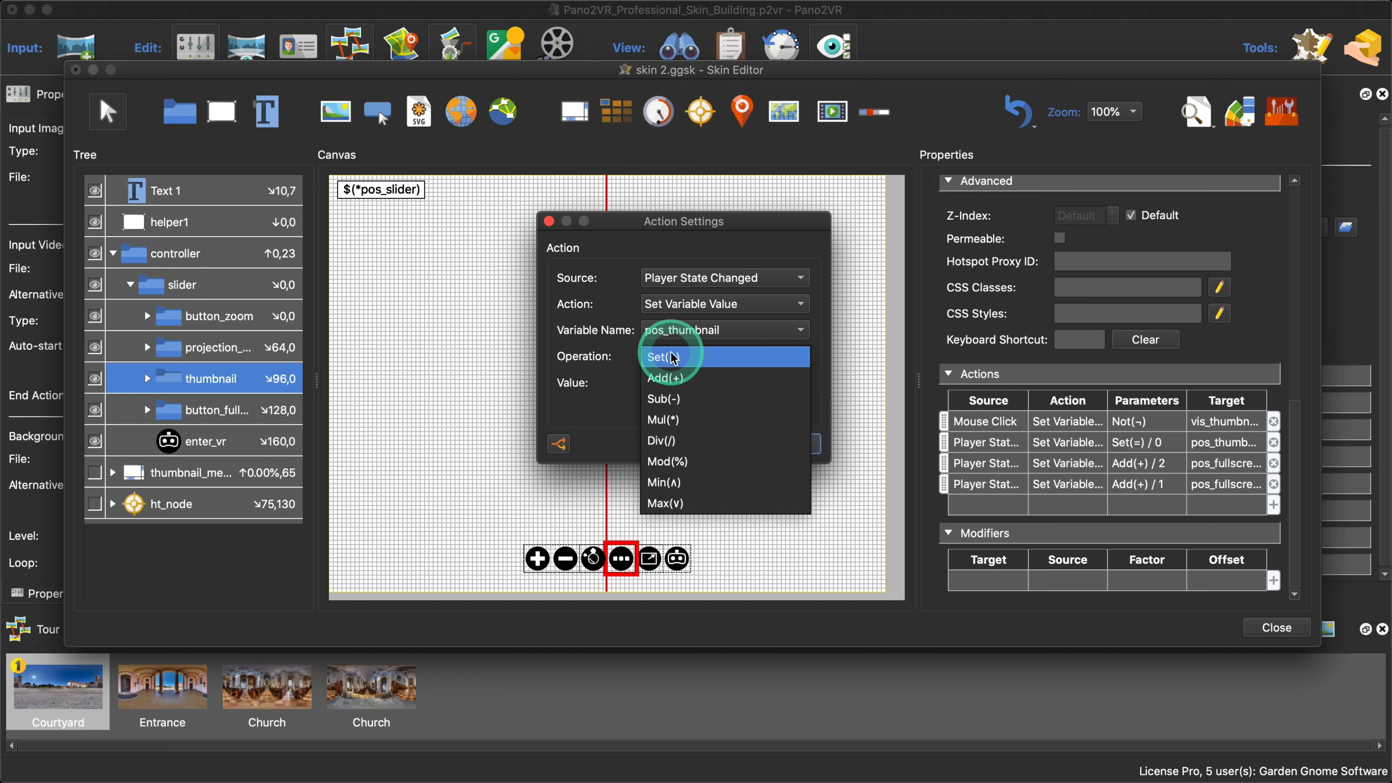
click(671, 379)
double_click(643, 387)
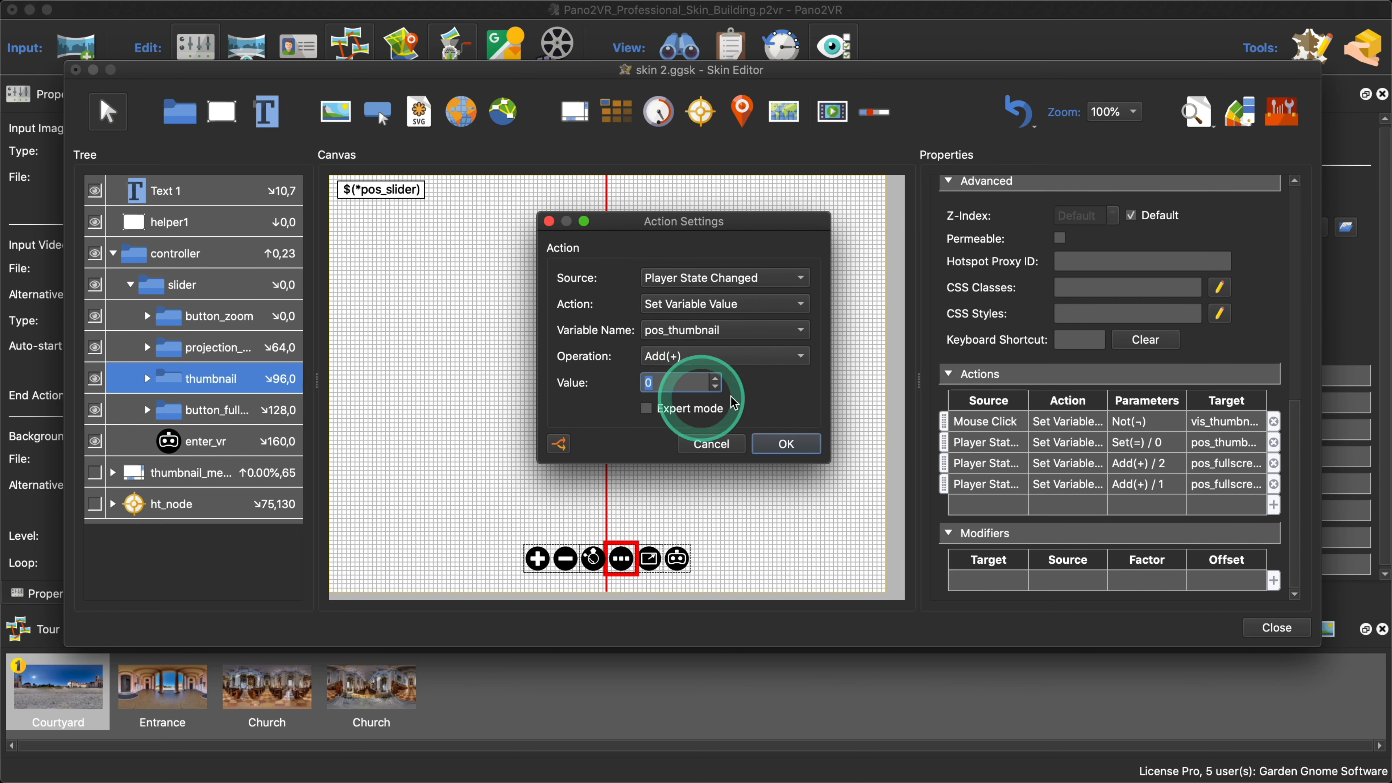
text(2)
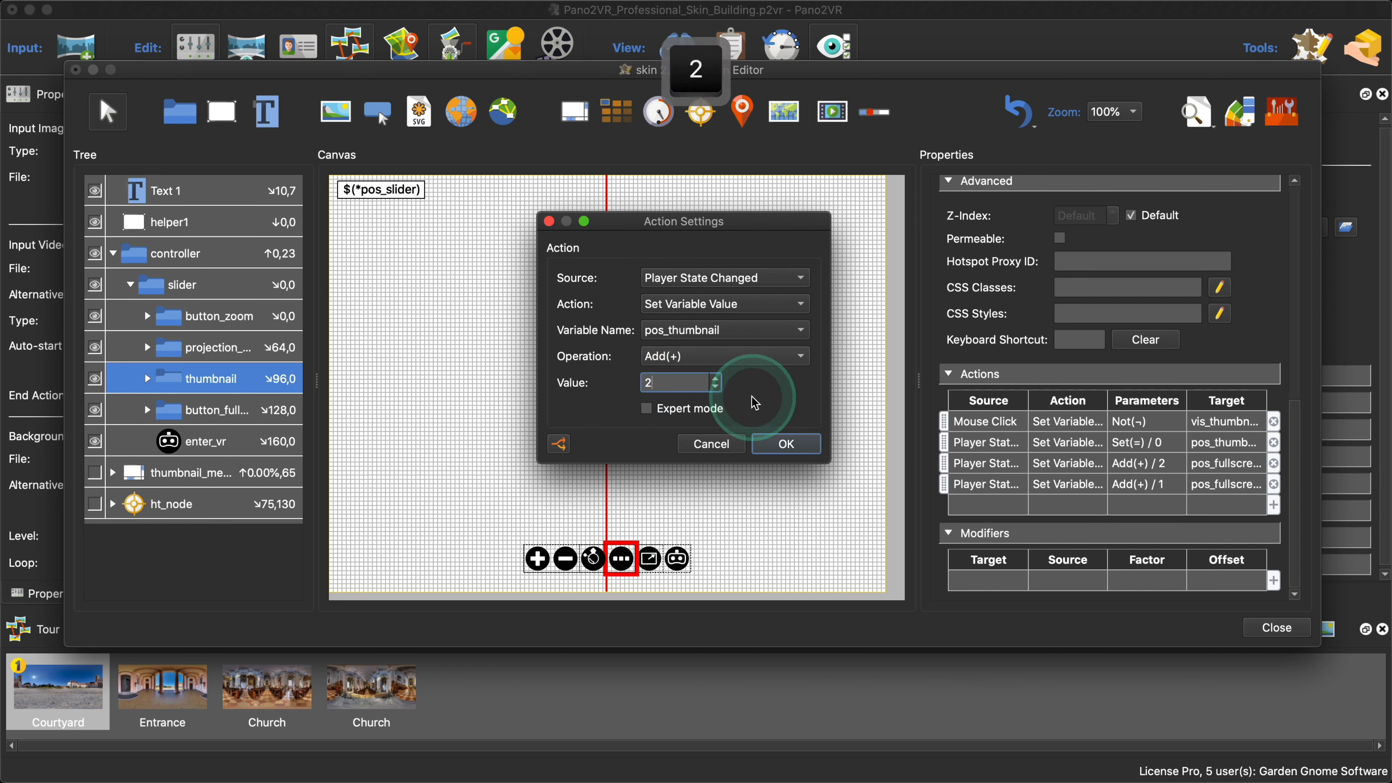
click(561, 446)
click(465, 360)
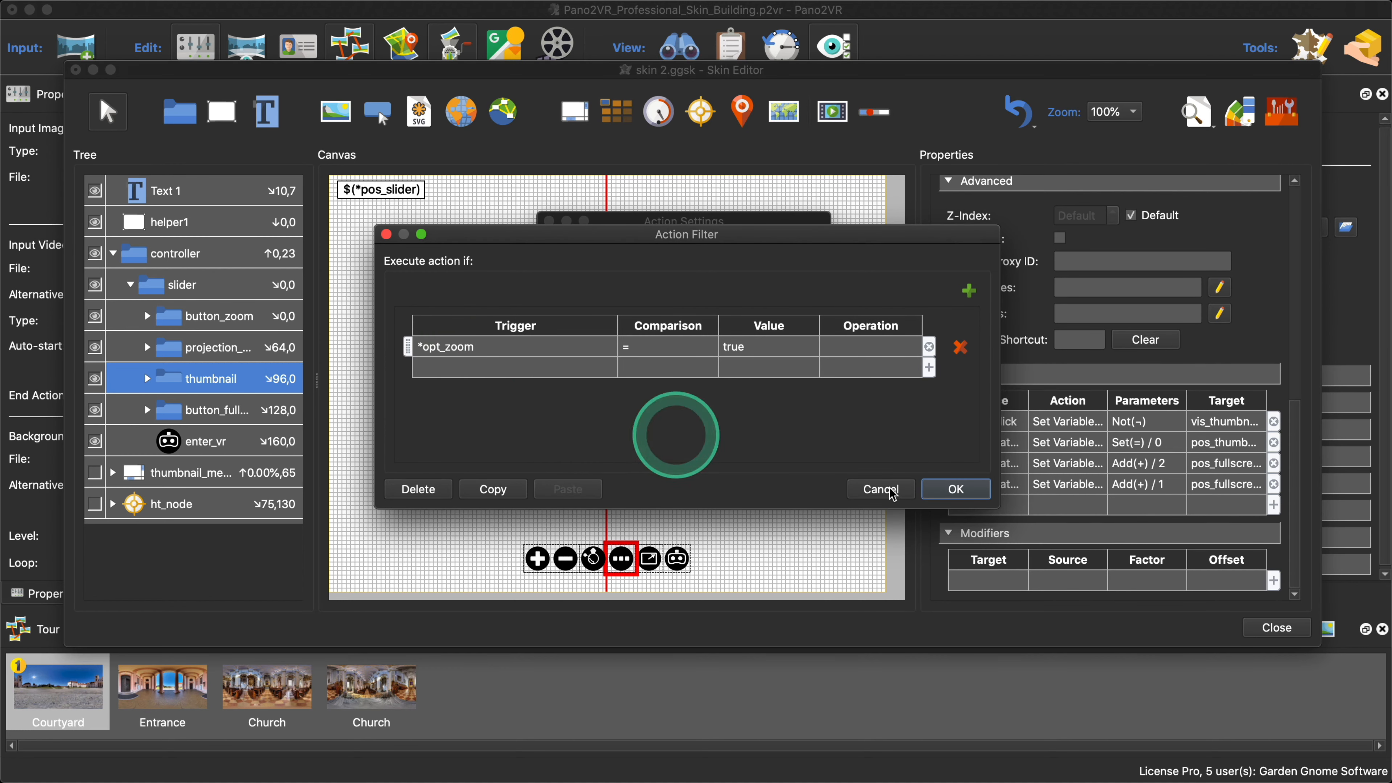
click(957, 489)
click(794, 442)
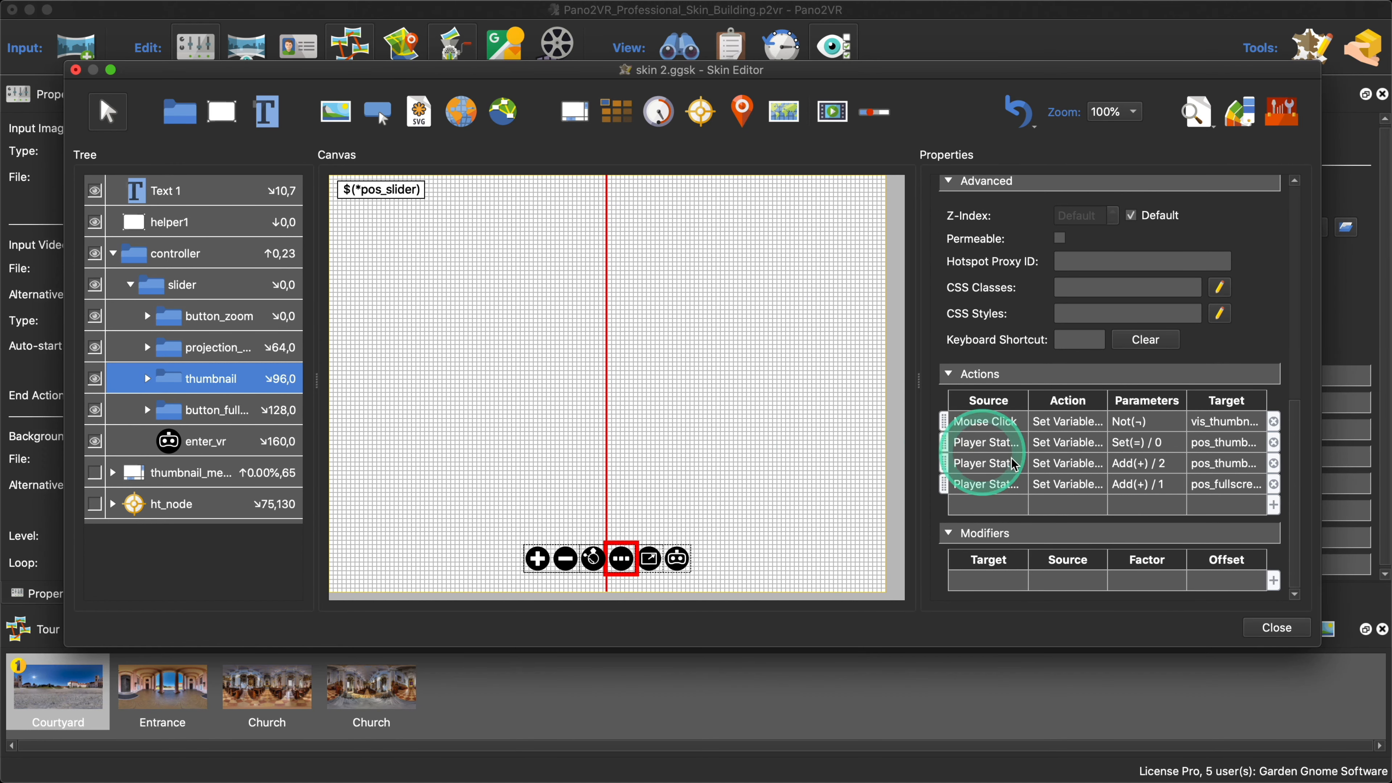
Step: Change thumbnail's pasted Add 1 action to the variable pos_thumbnail with operation Add(+) and value 1
double_click(986, 483)
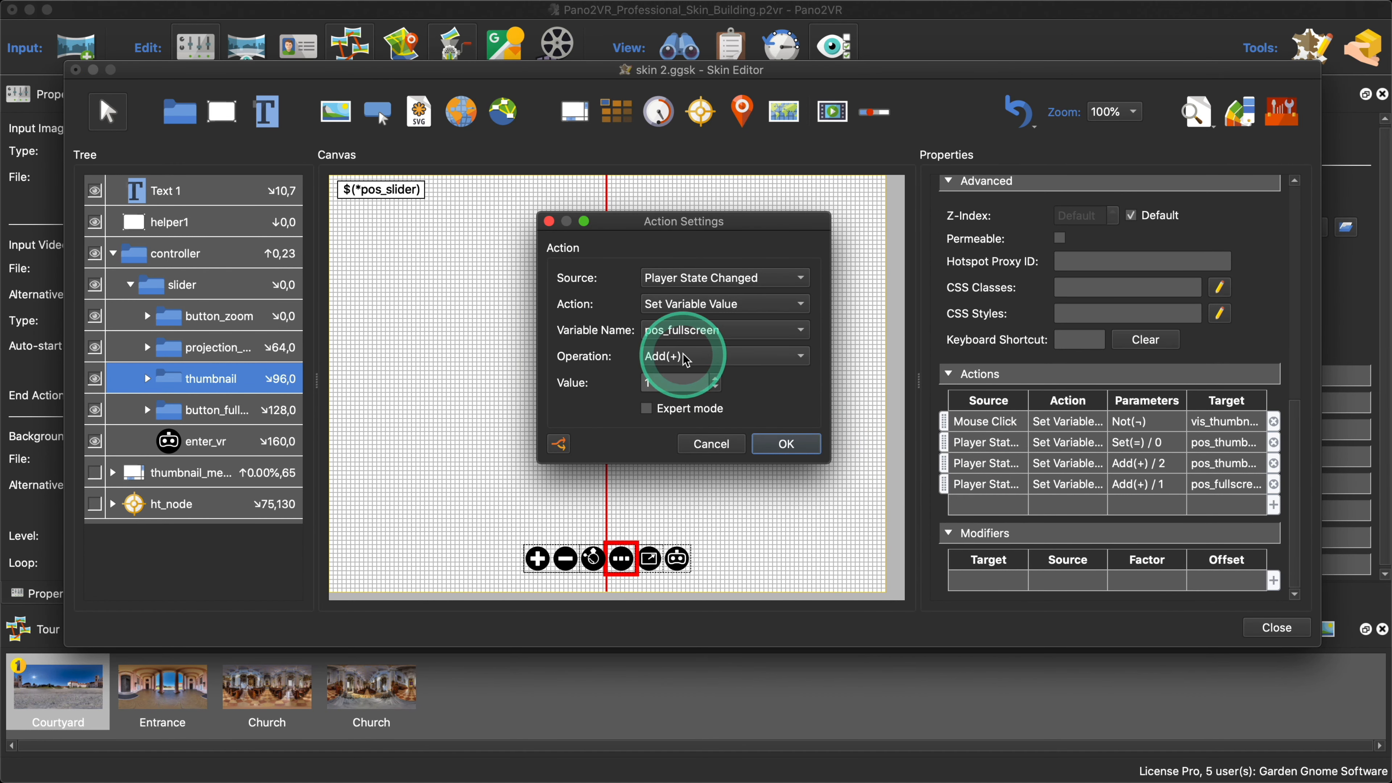
click(694, 332)
click(696, 316)
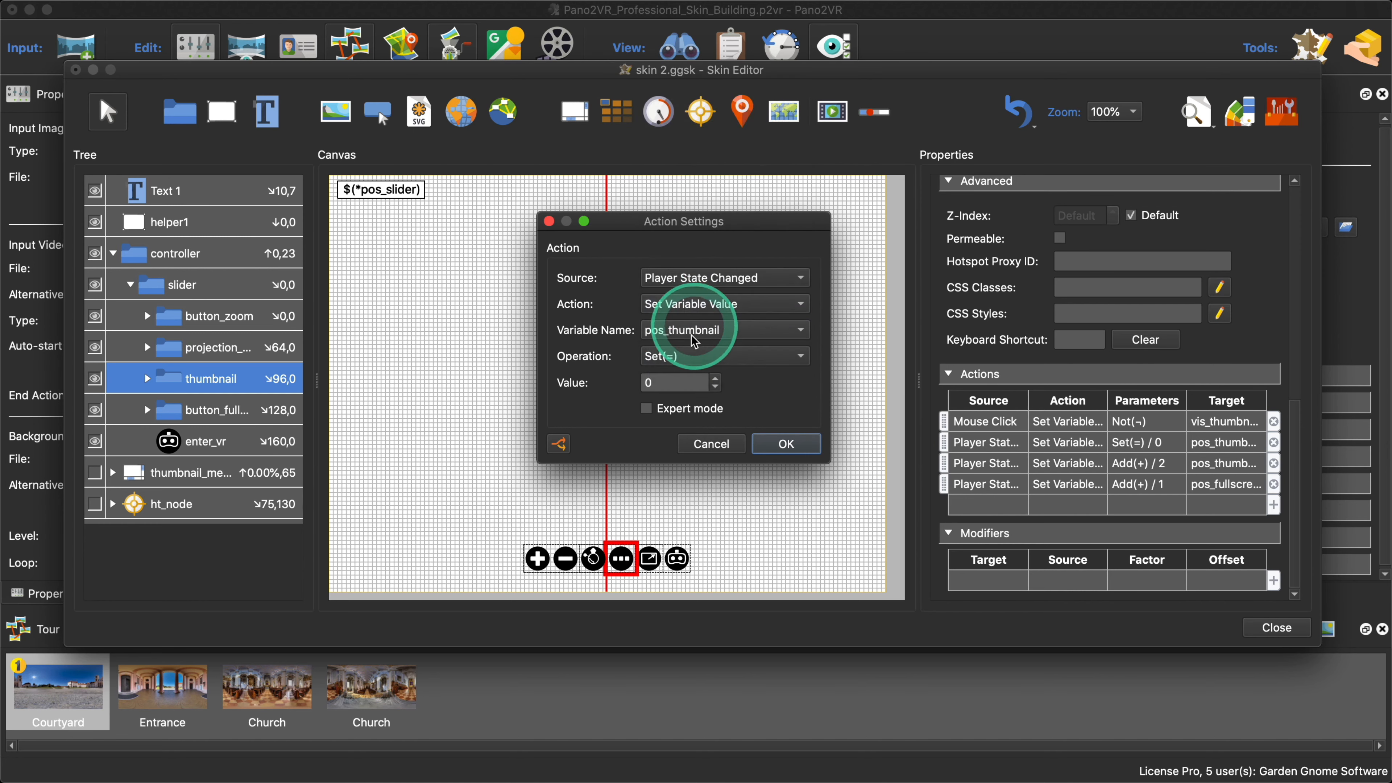
click(684, 356)
click(683, 373)
drag(668, 383, 622, 384)
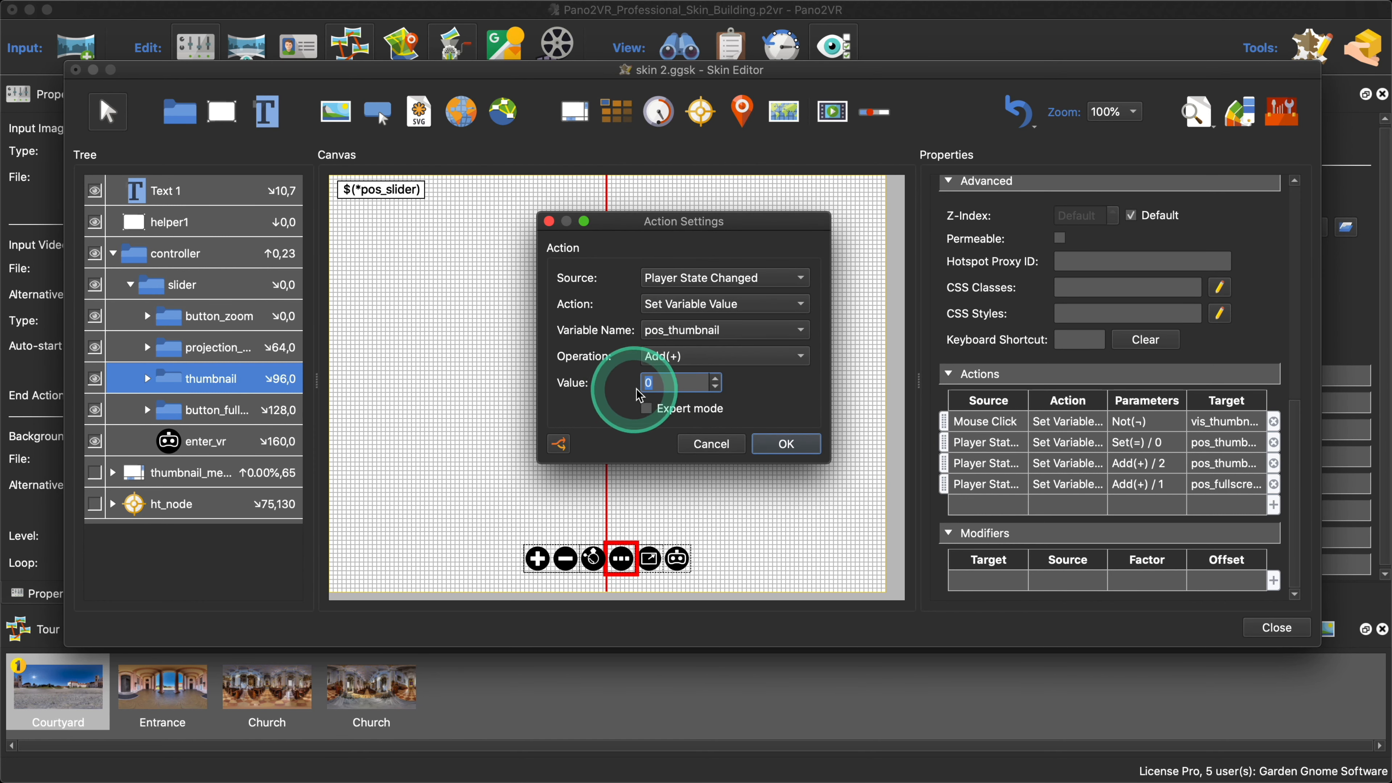
text(1)
click(783, 444)
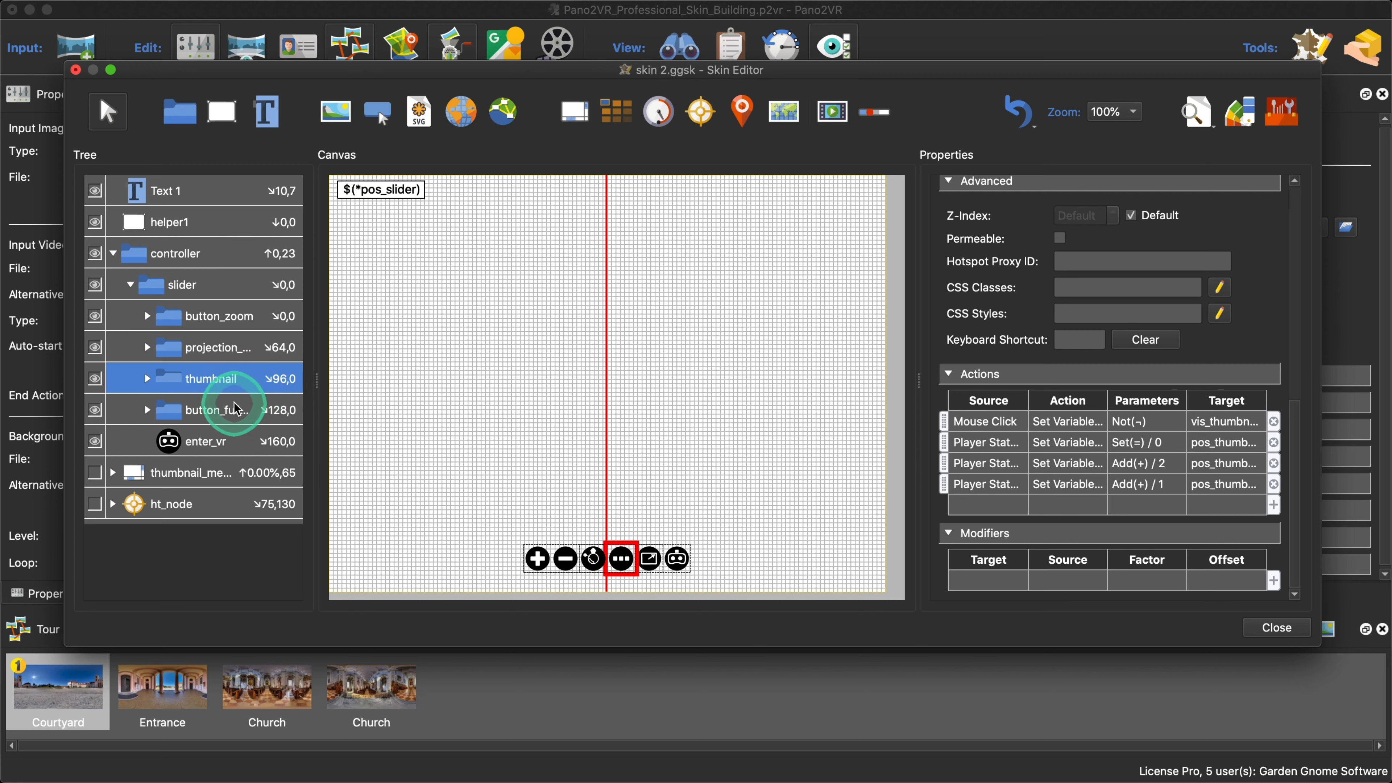
Step: Copy button_fullscreen's position logic block and paste it into thumbnail's position logic block
click(257, 409)
scroll(1198, 306, up, 3)
scroll(1198, 306, up, 3)
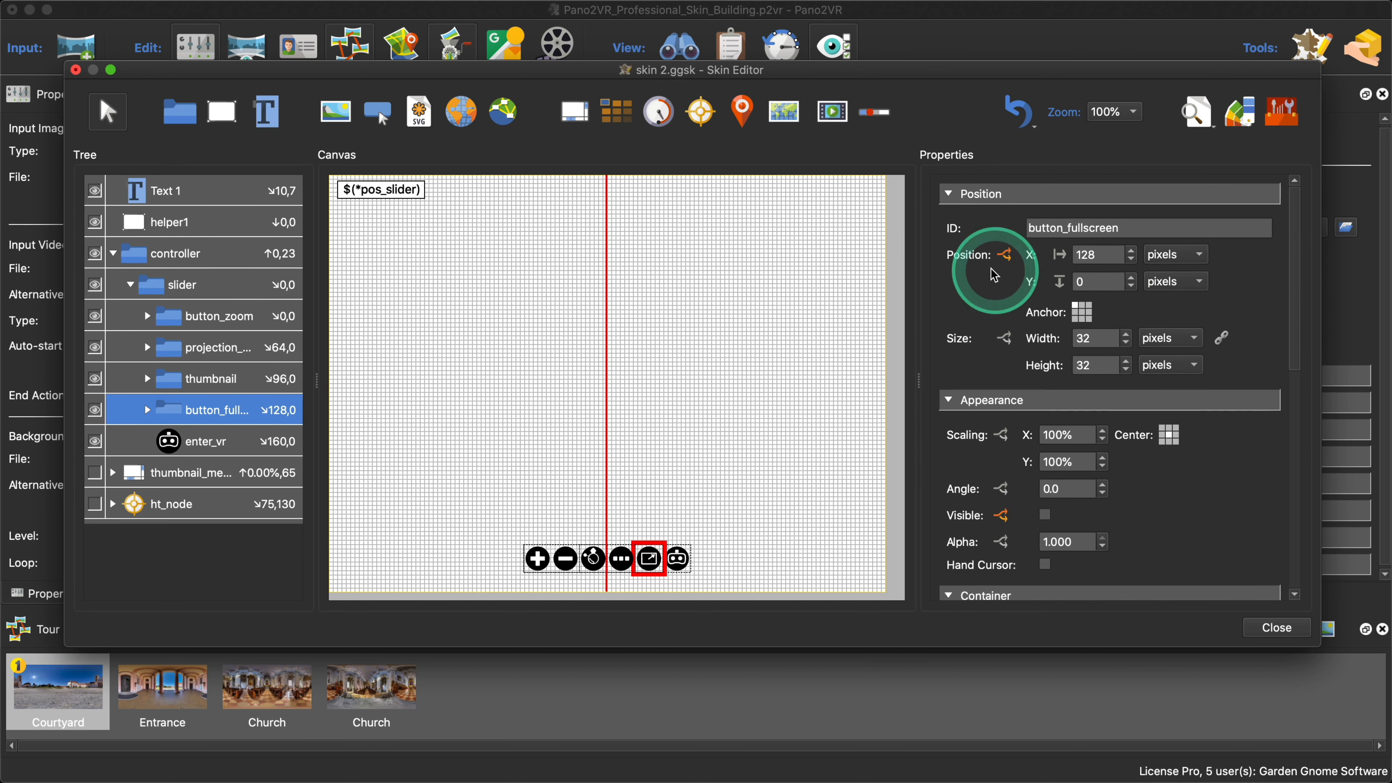
click(1004, 254)
click(488, 589)
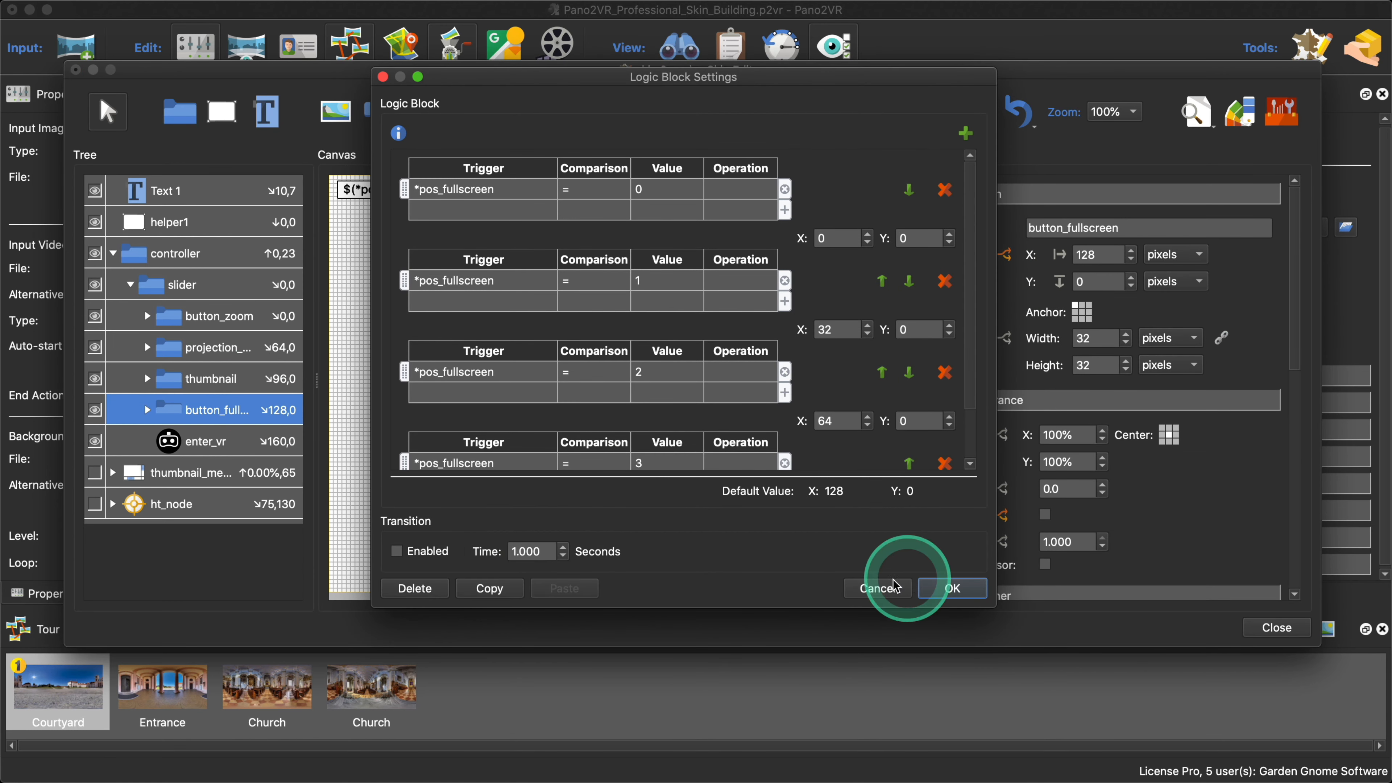
click(952, 588)
click(214, 381)
click(1005, 254)
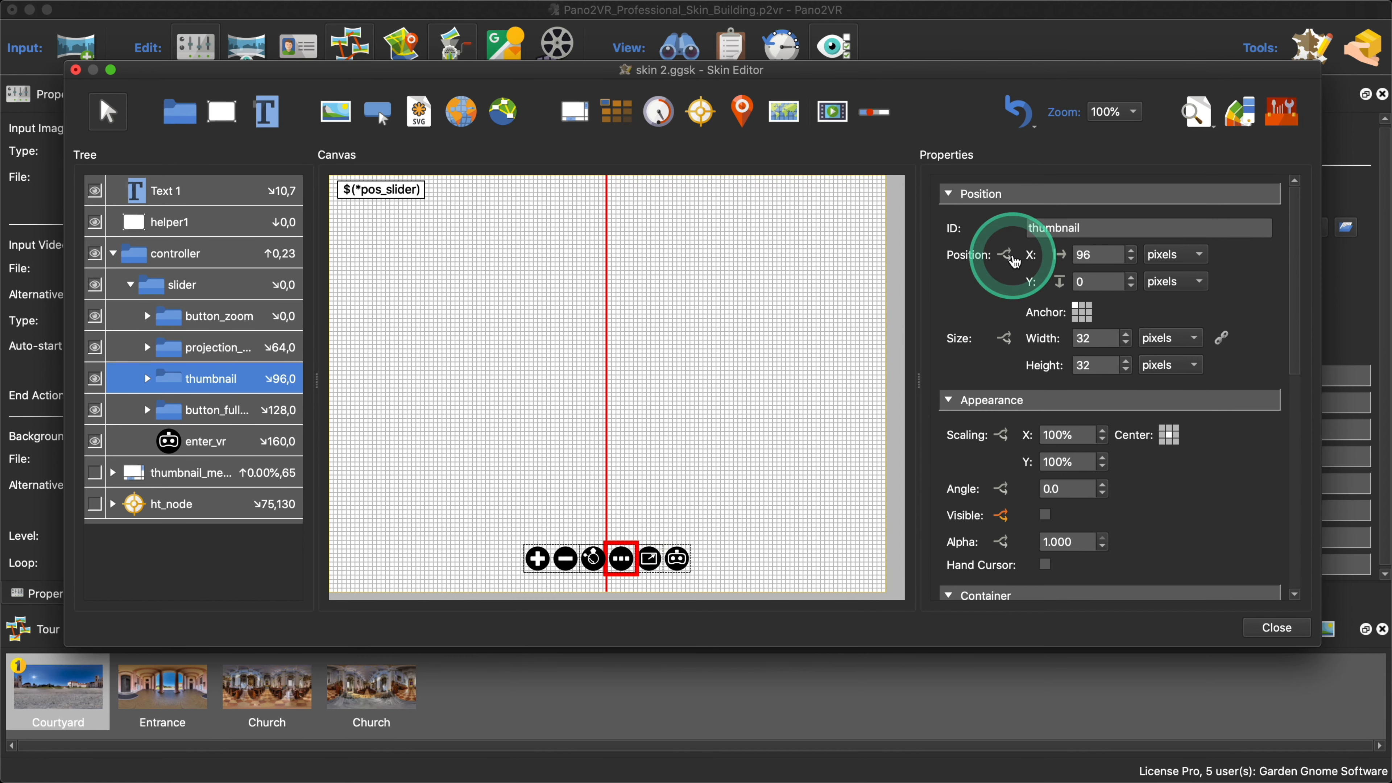
click(498, 540)
click(563, 540)
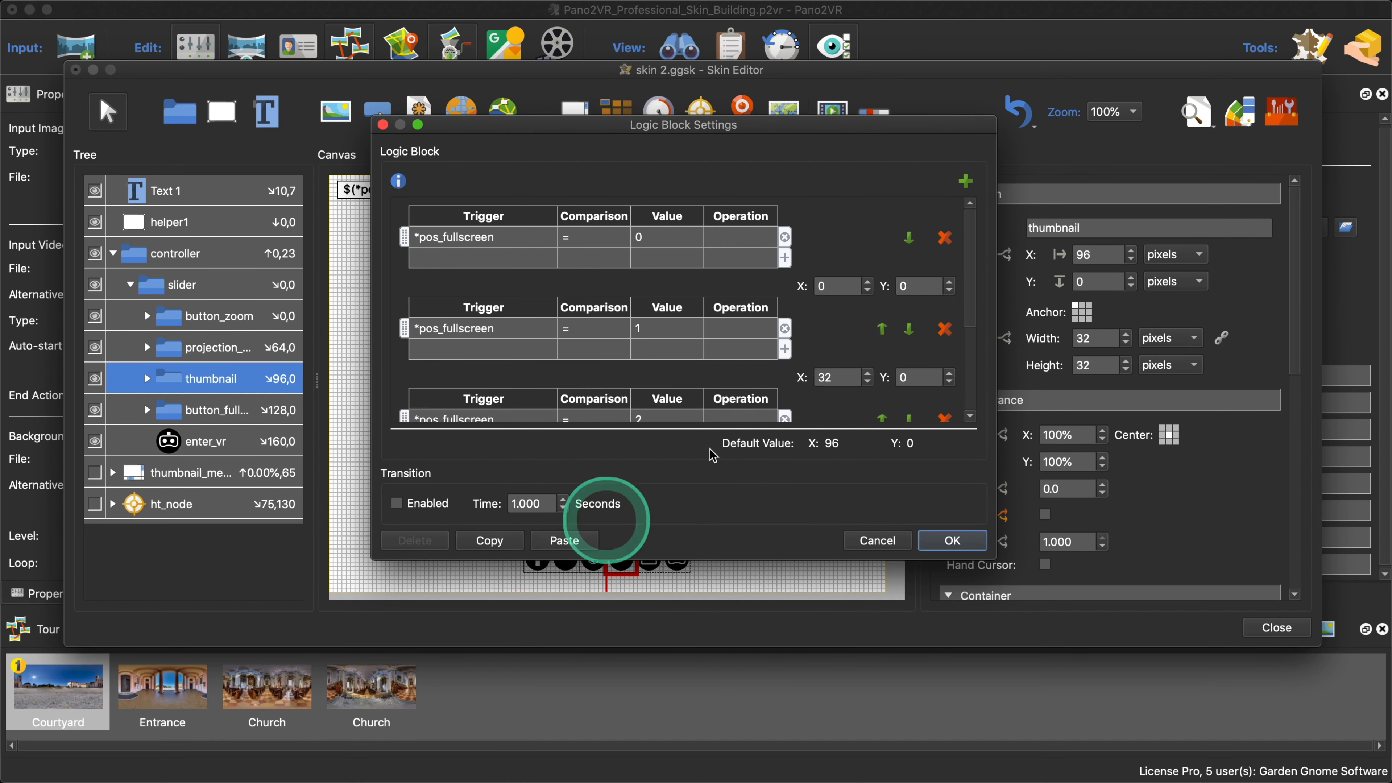
Step: Delete the *pos_fullscreen = 3 condition from thumbnail's position logic block
click(834, 343)
scroll(841, 350, up, 1)
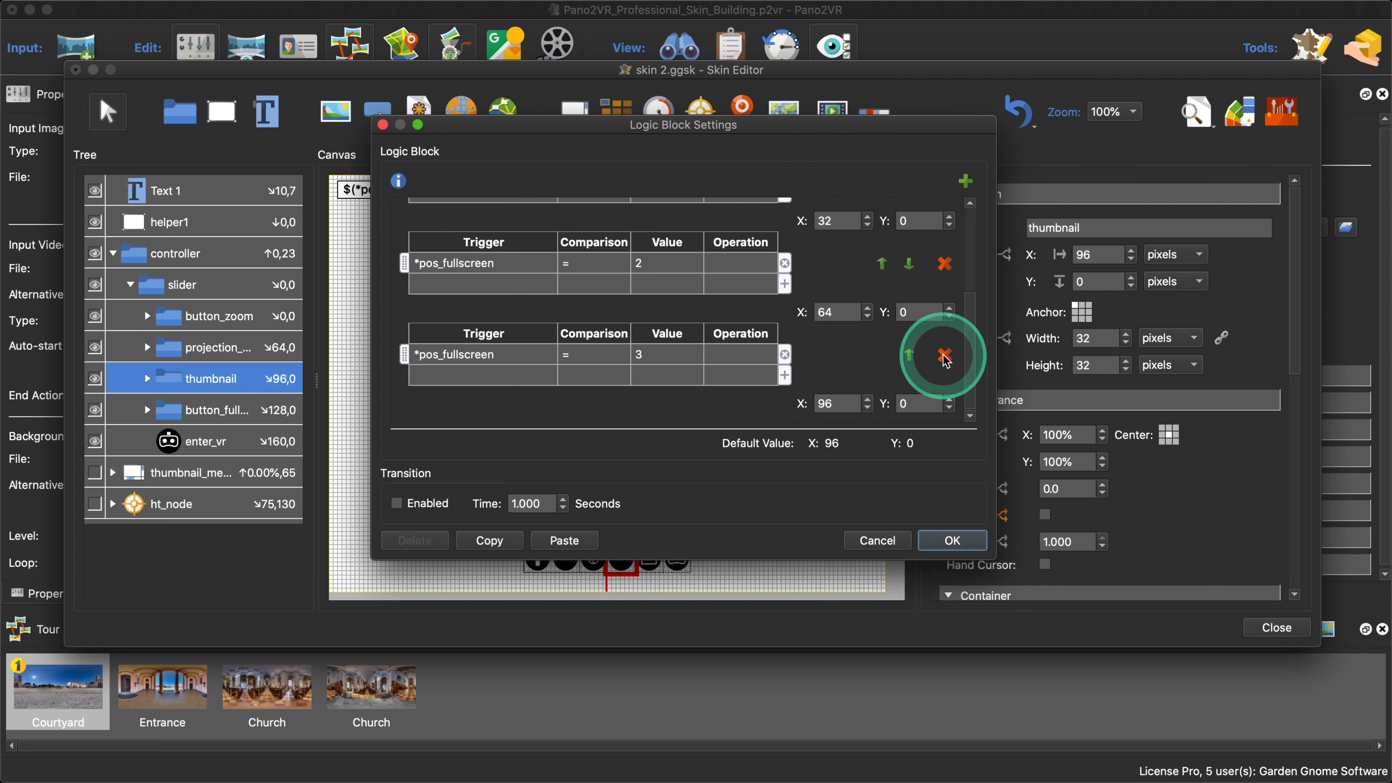
scroll(725, 345, up, 5)
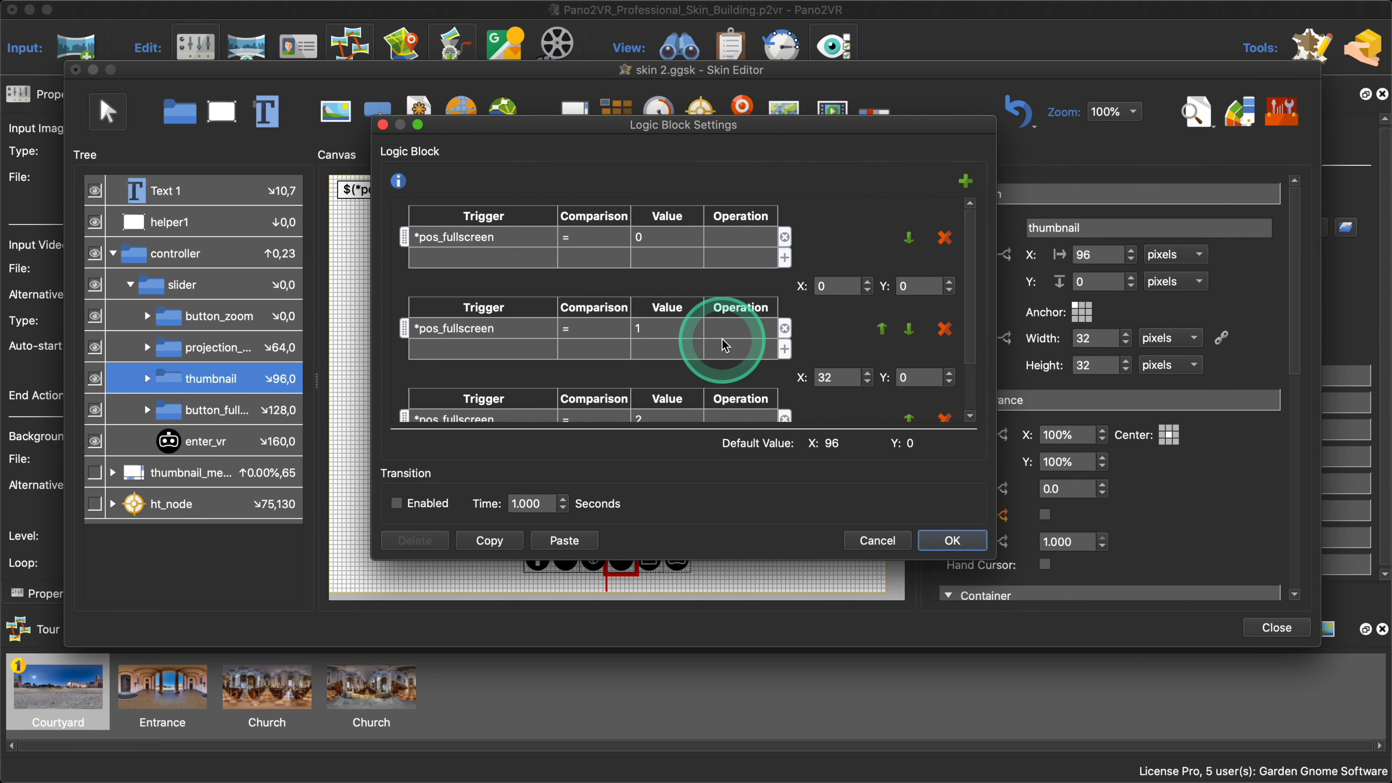
Step: Set the trigger of the first condition in thumbnail's position logic block to the variable *pos_thumbnail
click(476, 237)
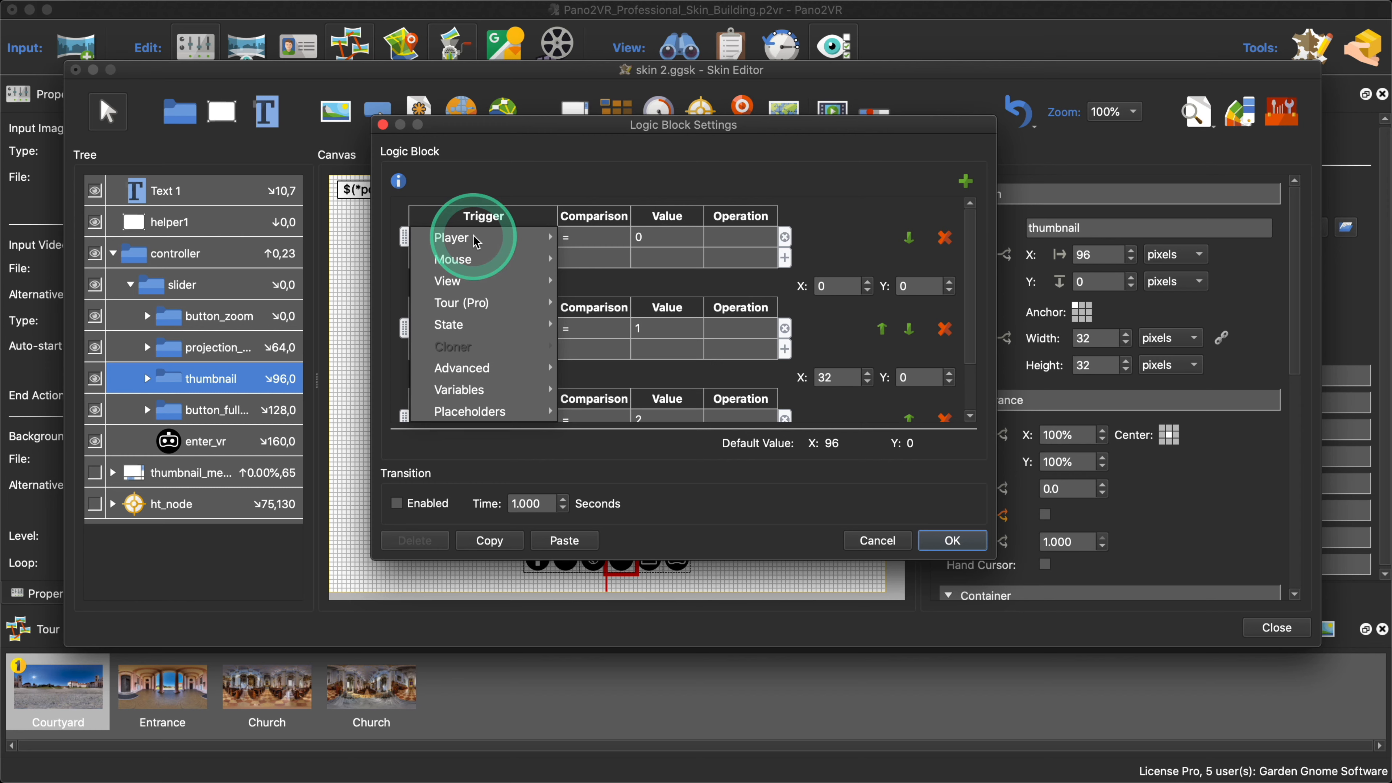
mouse_move(489, 398)
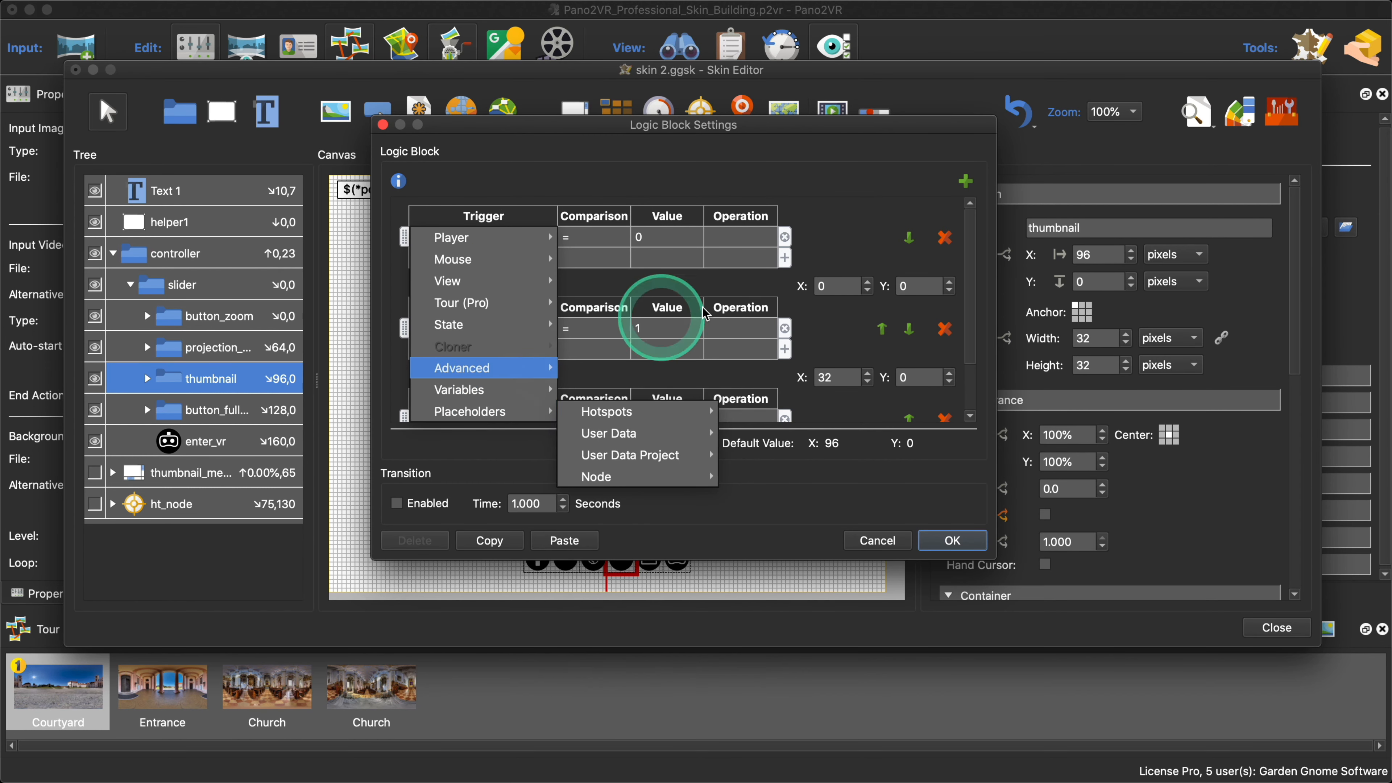
click(477, 240)
click(470, 240)
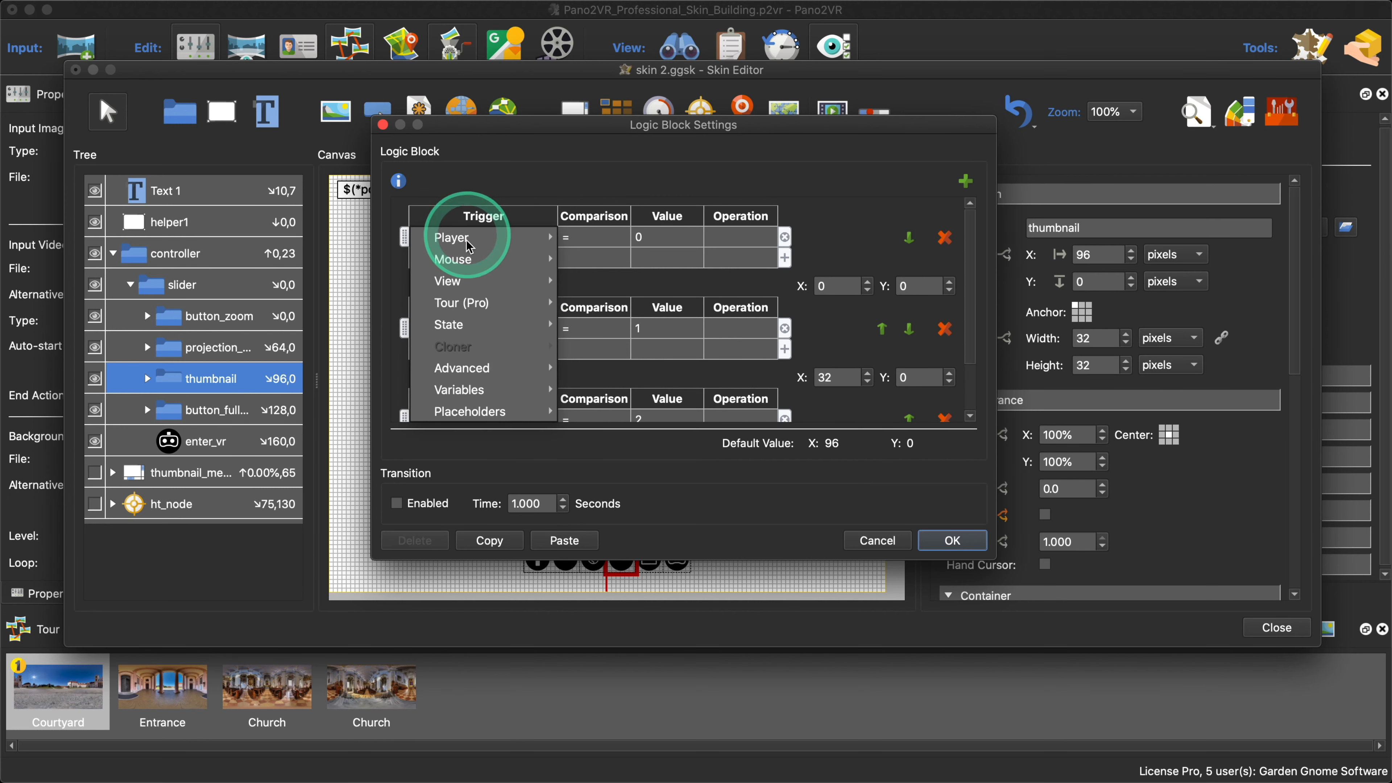
mouse_move(482, 390)
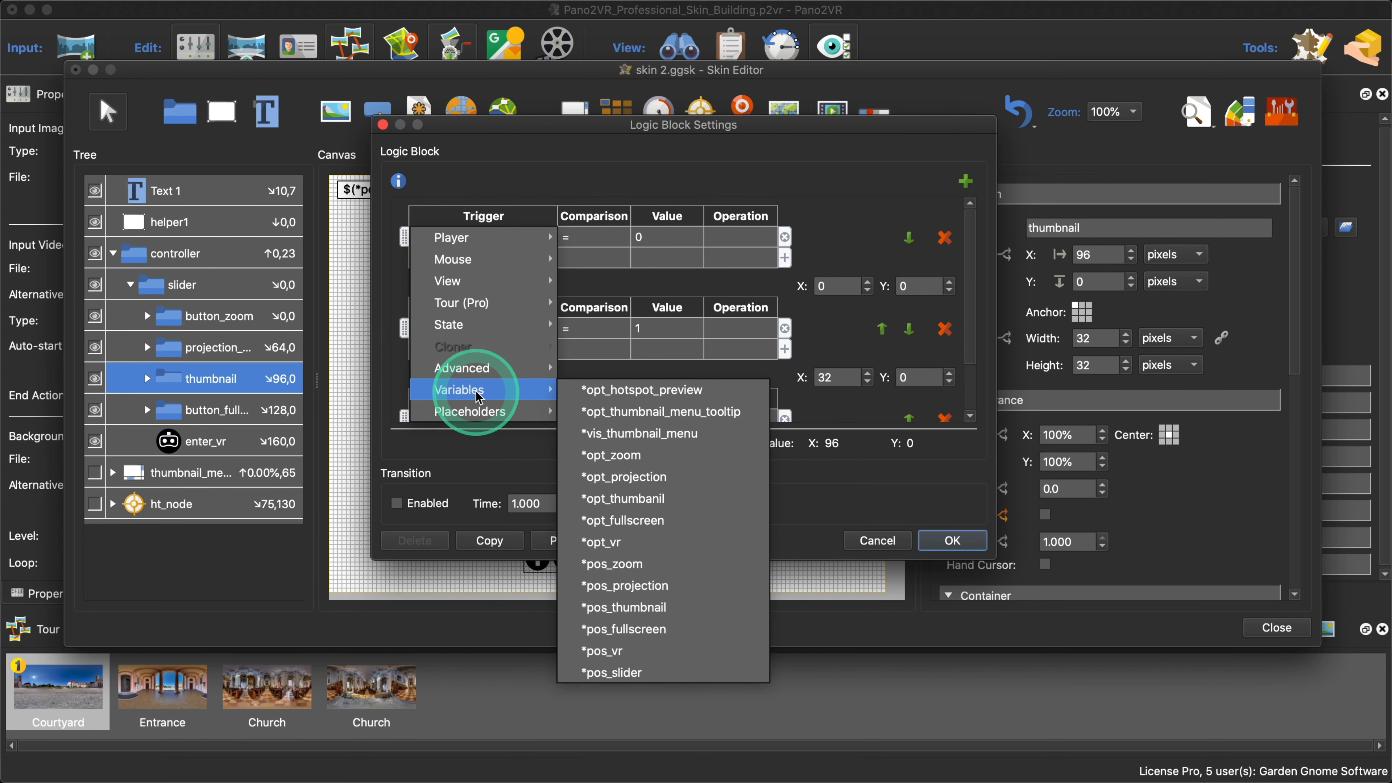
click(642, 605)
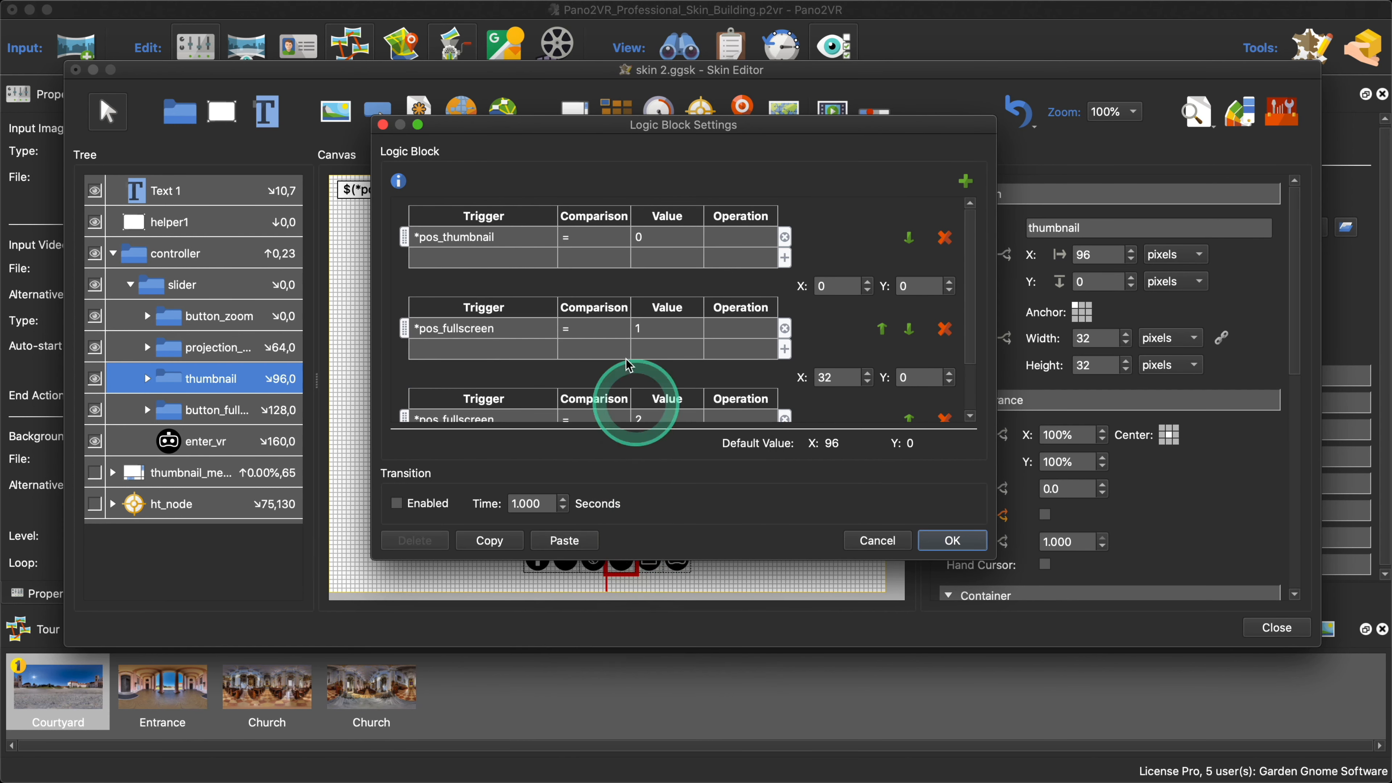
Step: Change the second condition, for X 32, to trigger on *pos_thumbnail with value 1
click(521, 333)
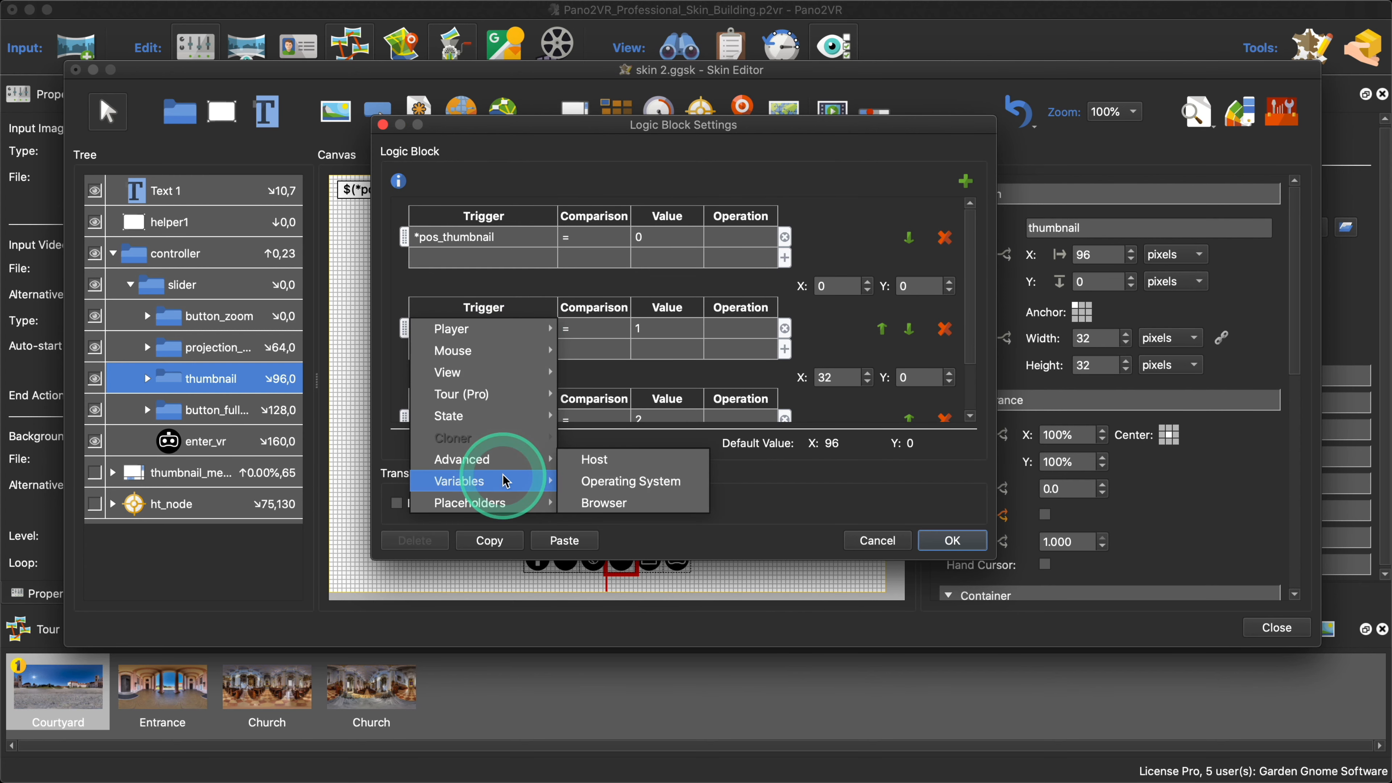
mouse_move(506, 483)
click(686, 698)
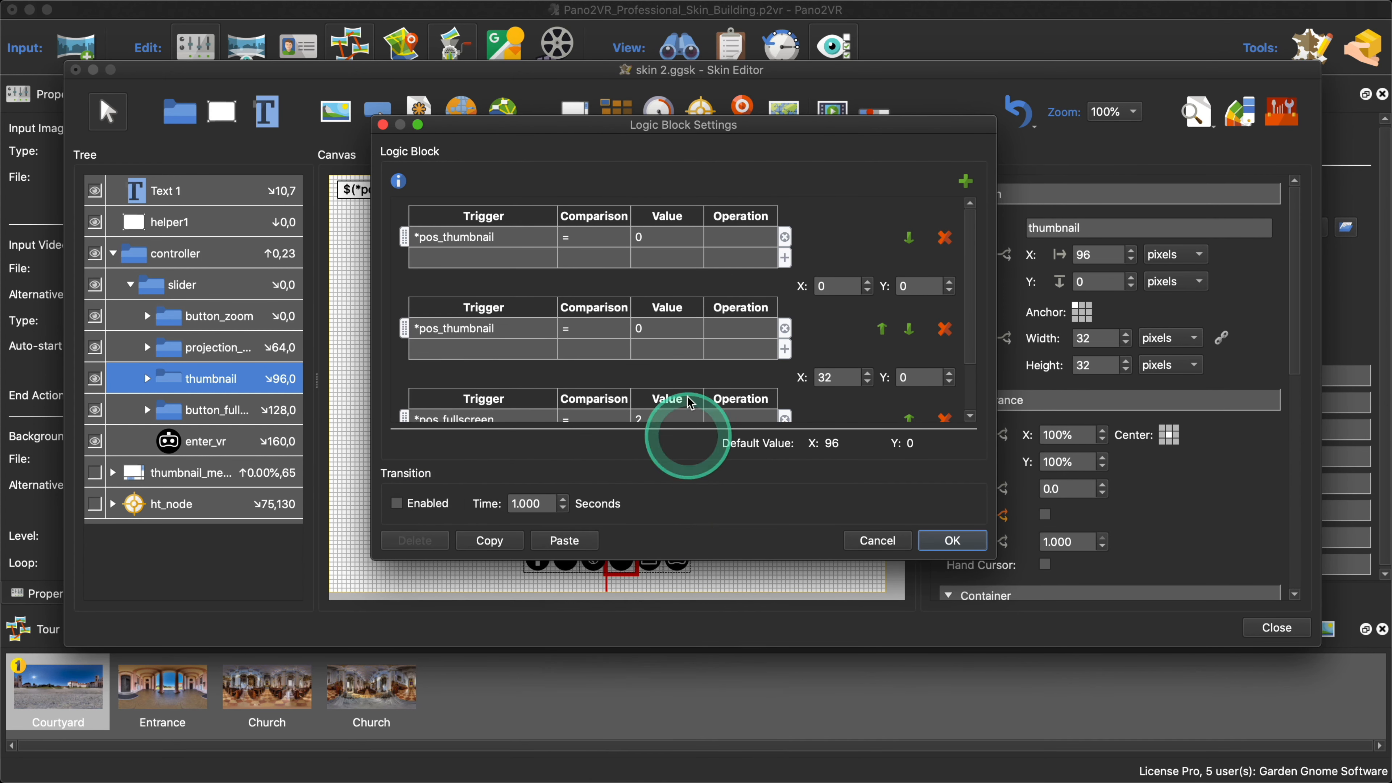
double_click(665, 329)
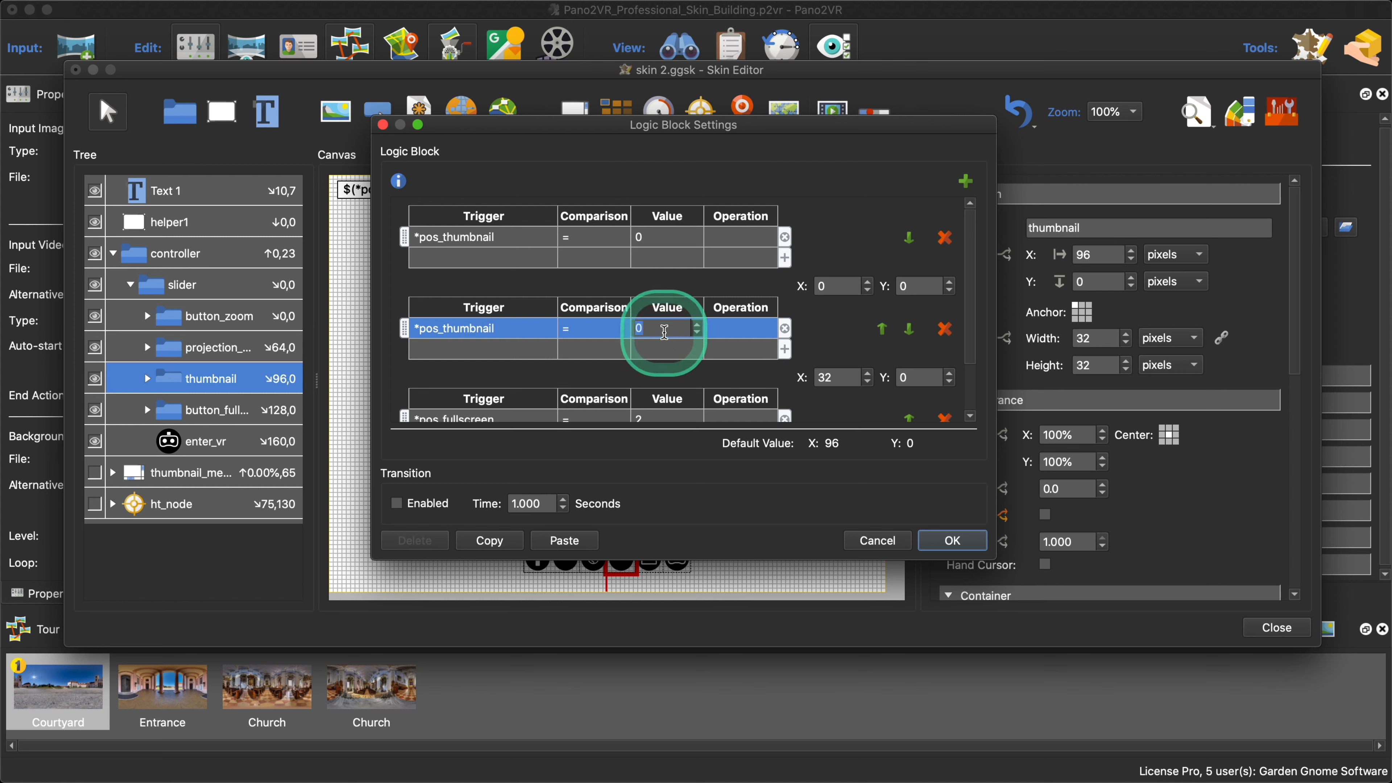
text(1)
Step: Set the trigger of the third condition, for X 64, to *pos_thumbnail and open its comparison value for editing
scroll(814, 337, down, 2)
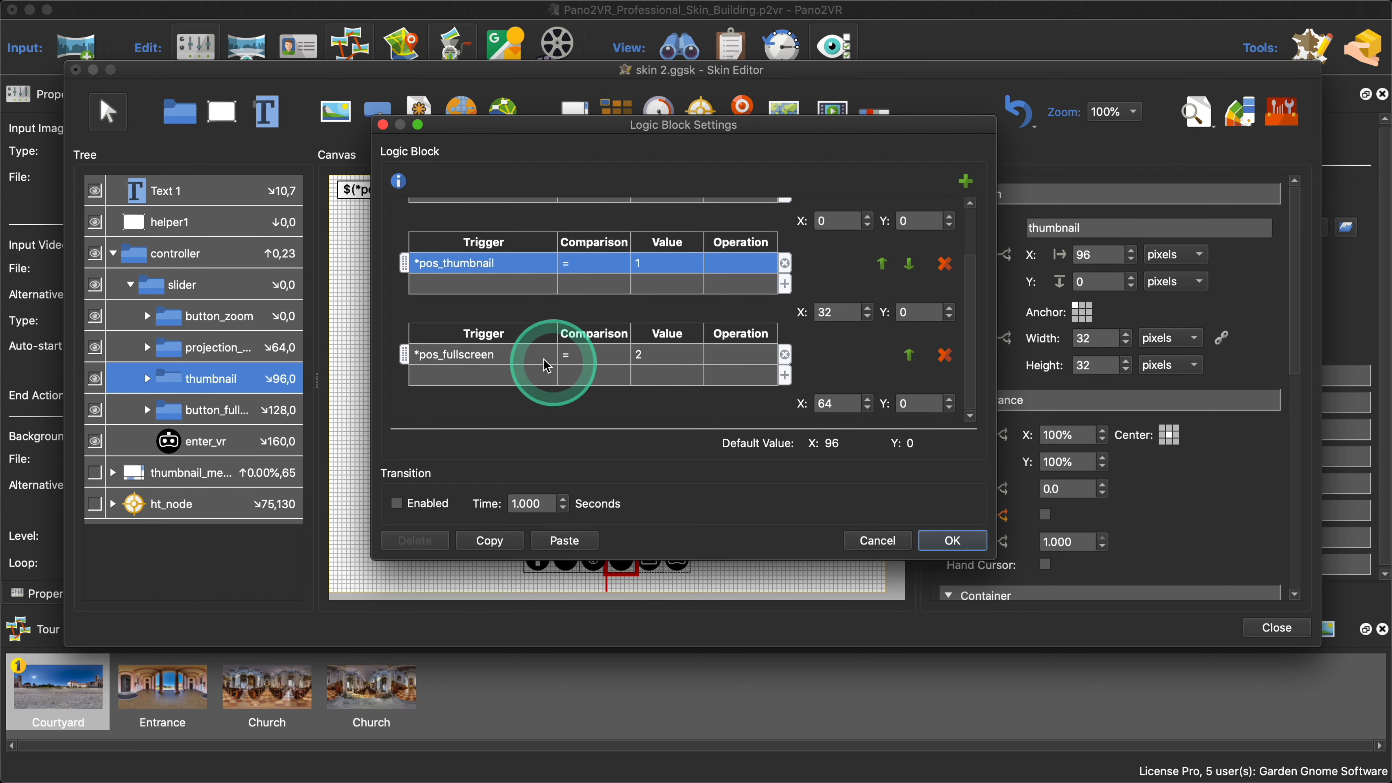
click(527, 355)
mouse_move(542, 520)
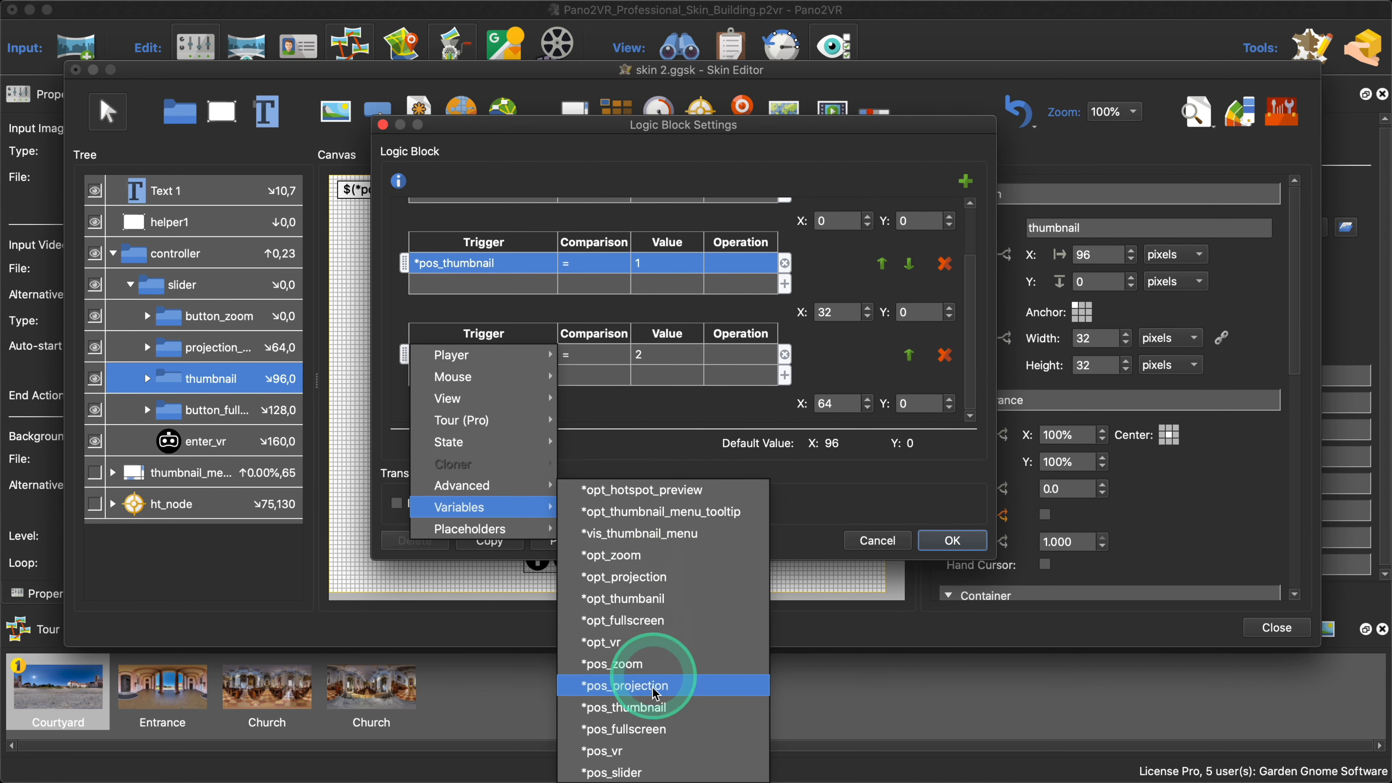
click(657, 709)
double_click(660, 353)
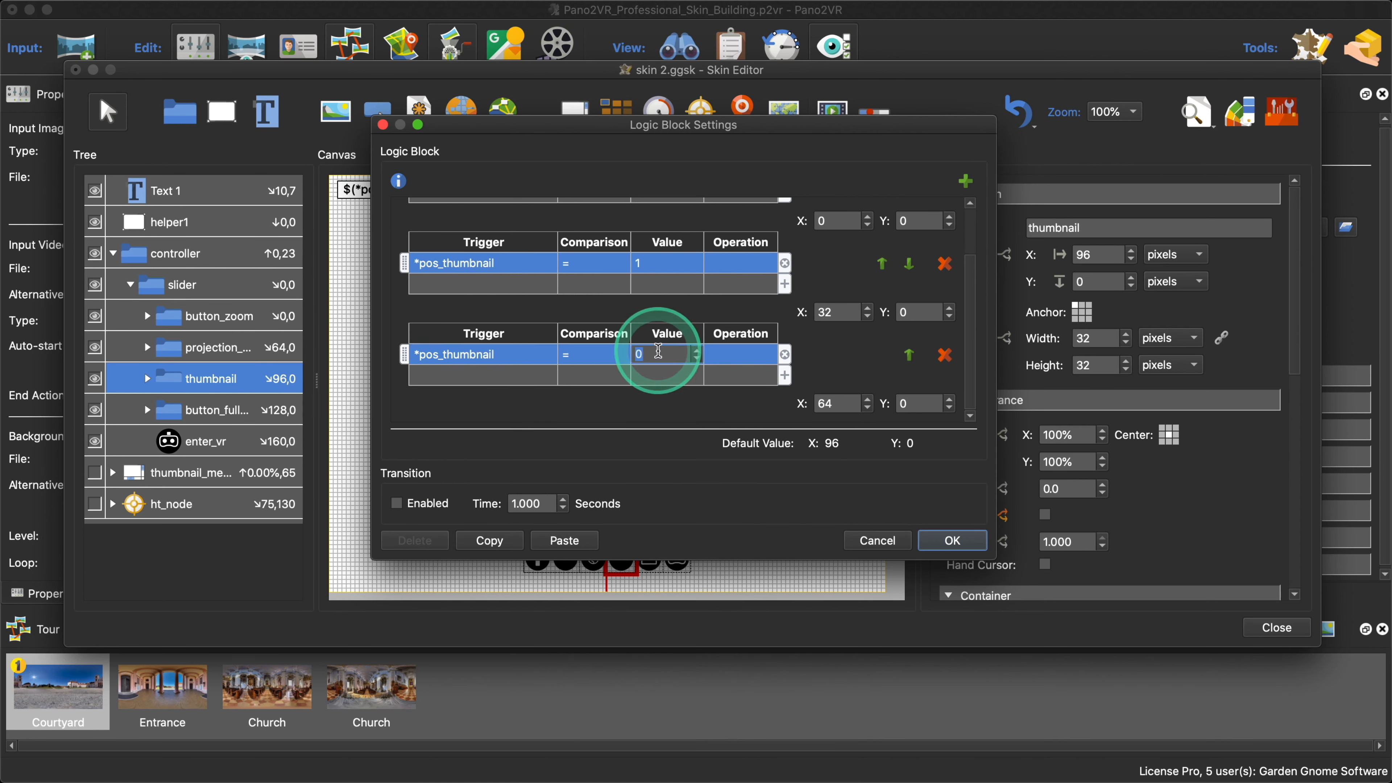
Step: Set the third condition's value to 2 and apply the thumbnail's position logic block
text(2)
click(835, 351)
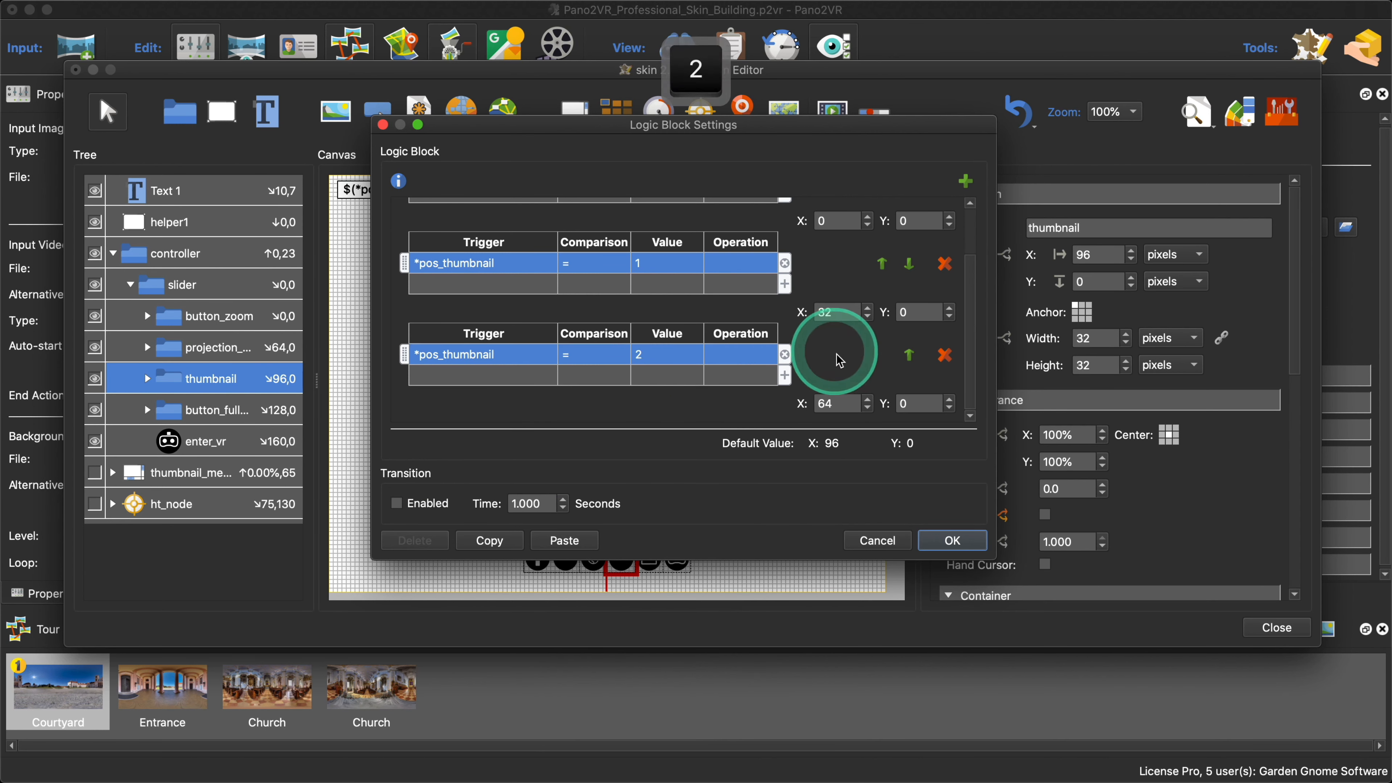
click(953, 541)
Step: Copy the Fisheye and Rectilinear change-projection actions from projection_buttons and paste them twice into the button_zoom actions
click(230, 347)
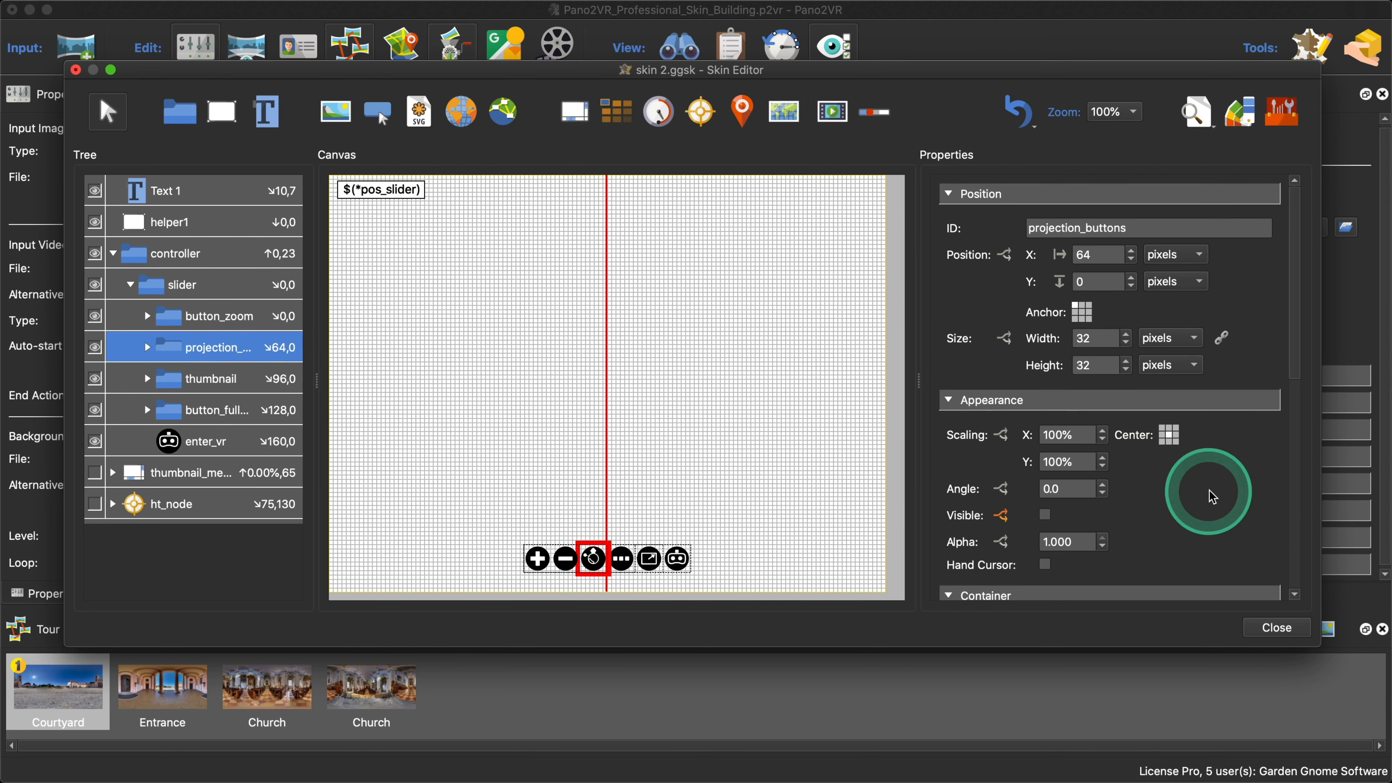
scroll(1212, 496, down, 10)
click(987, 463)
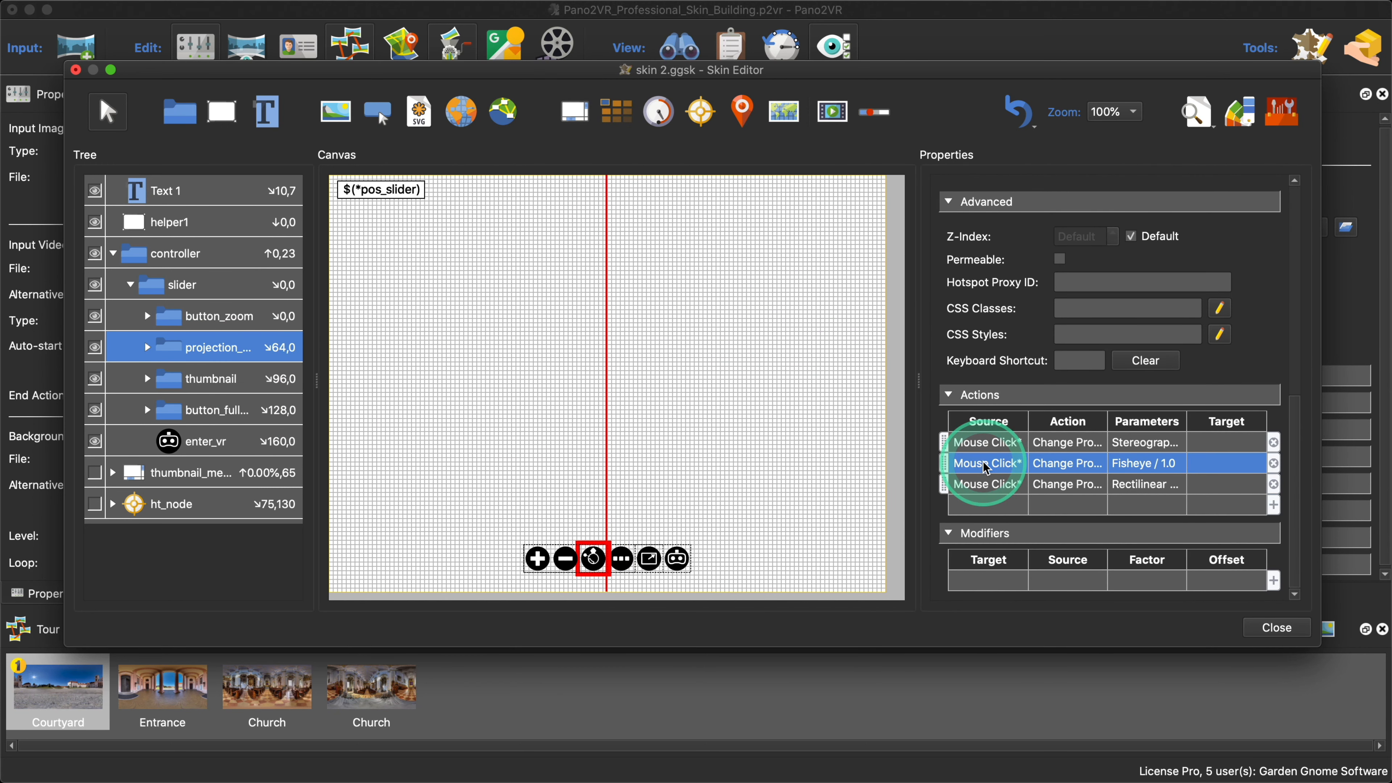
super+click(995, 485)
key(super+c)
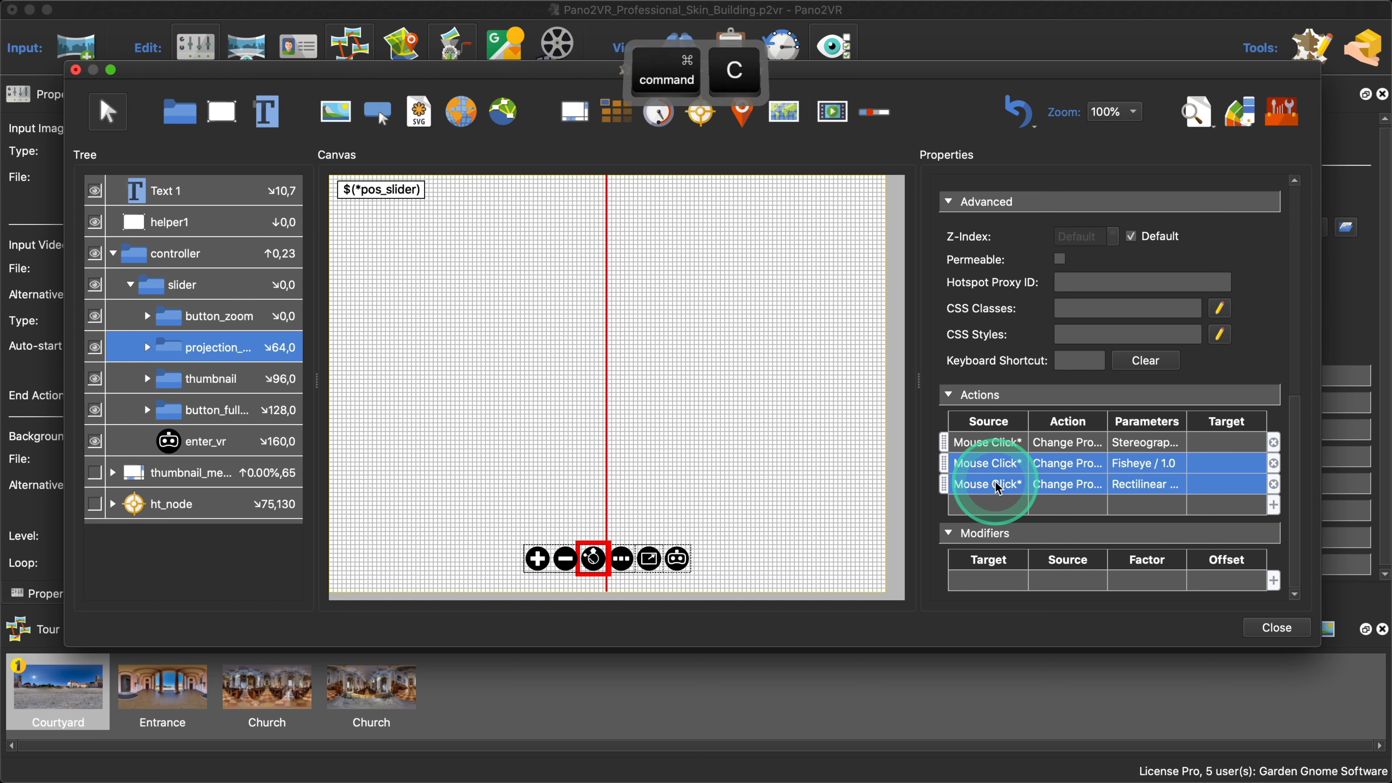
click(230, 326)
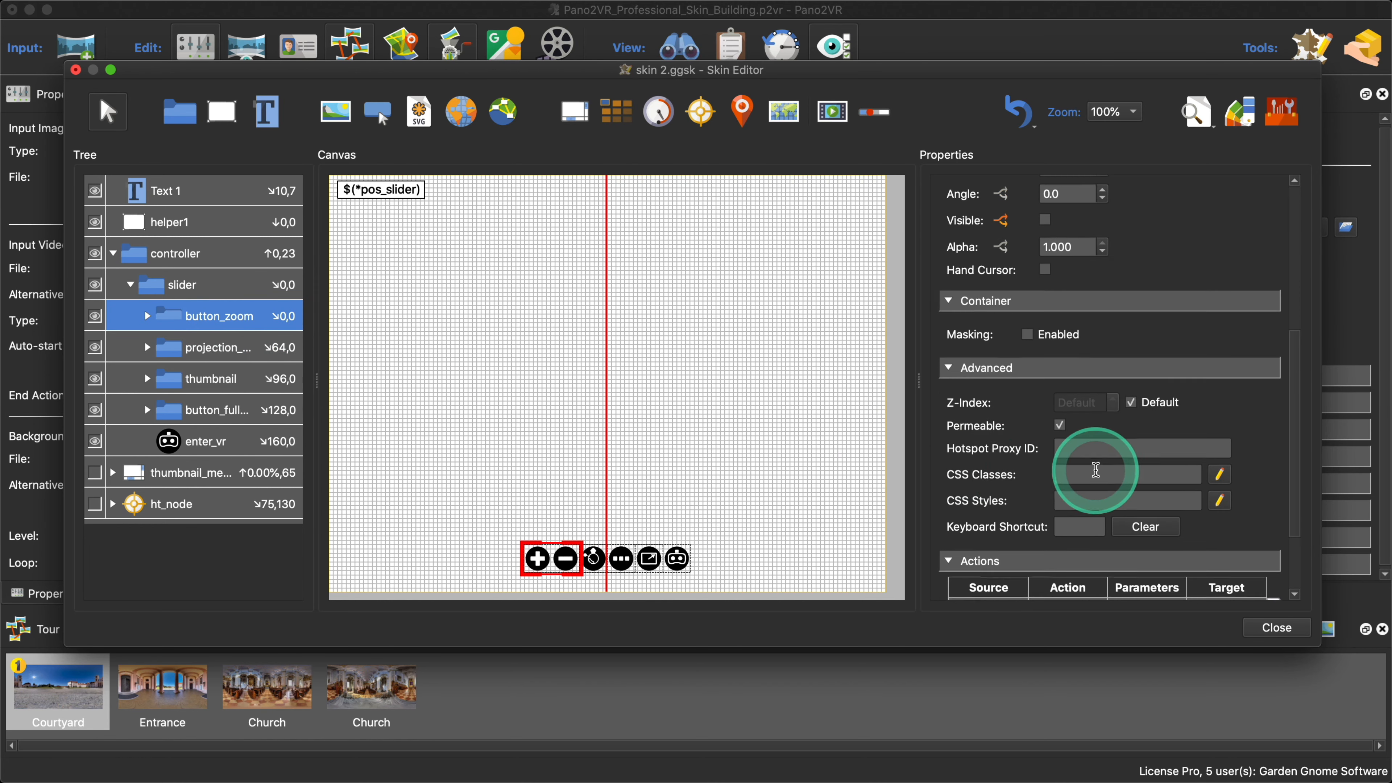
scroll(1026, 467, down, 3)
key(super+v)
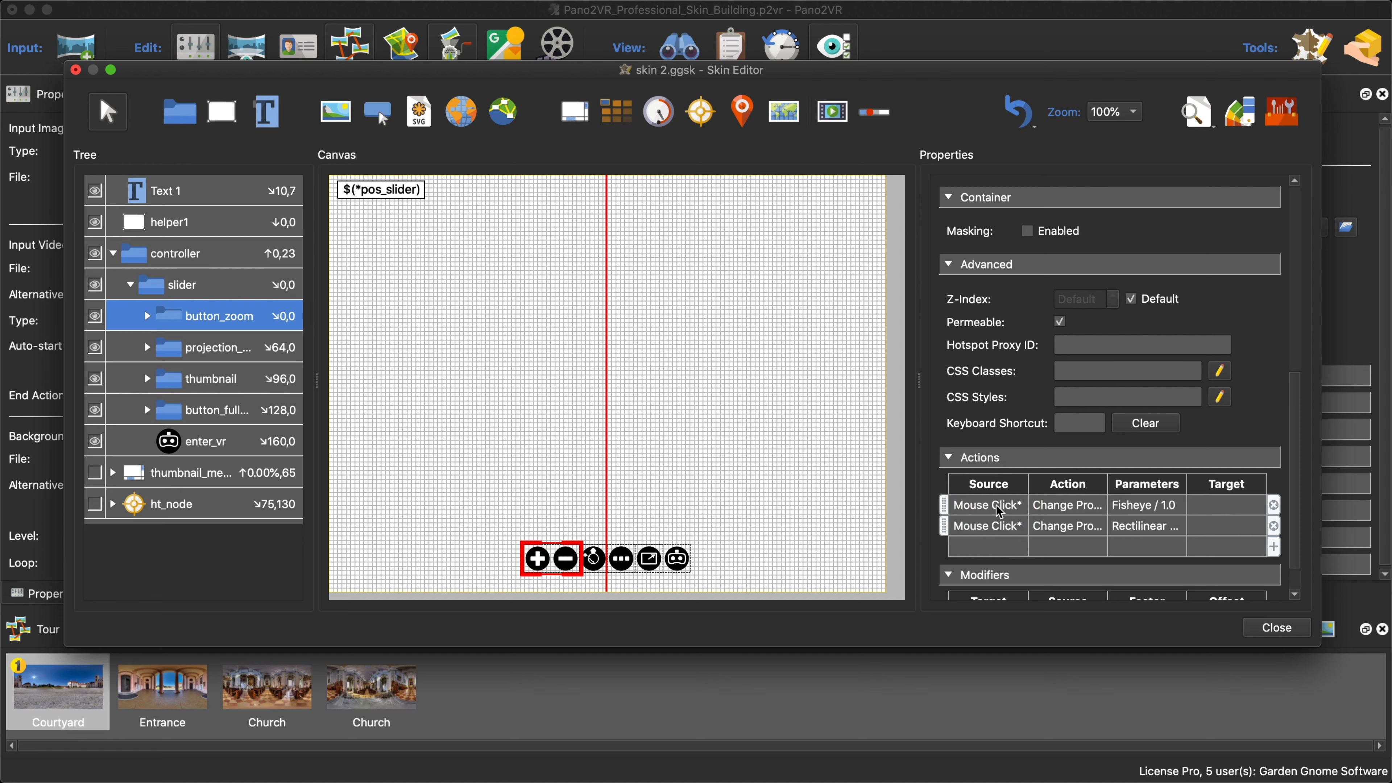
key(super+v)
double_click(1006, 553)
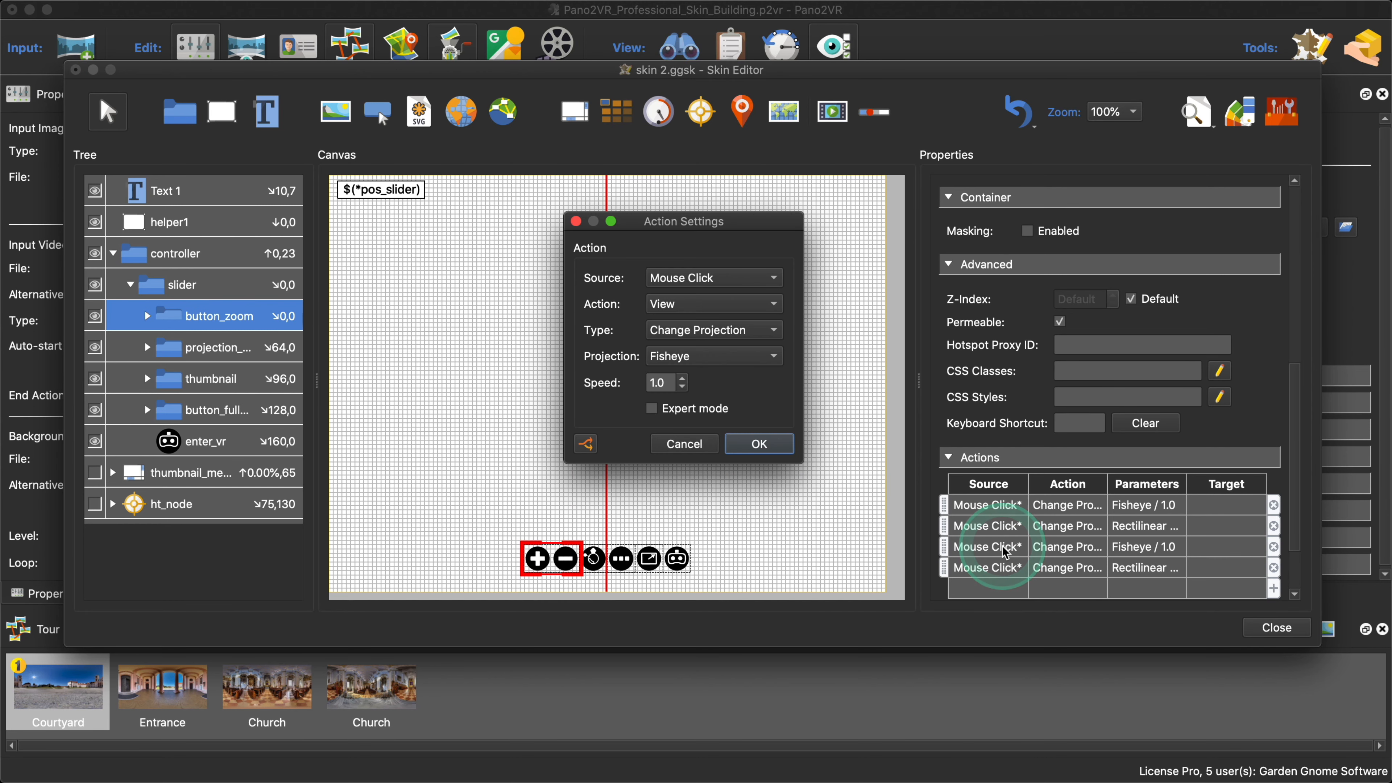
click(684, 444)
Step: Copy the three Player State Changed actions from thumbnail and paste them into the actions of projection_buttons
click(225, 351)
click(1264, 475)
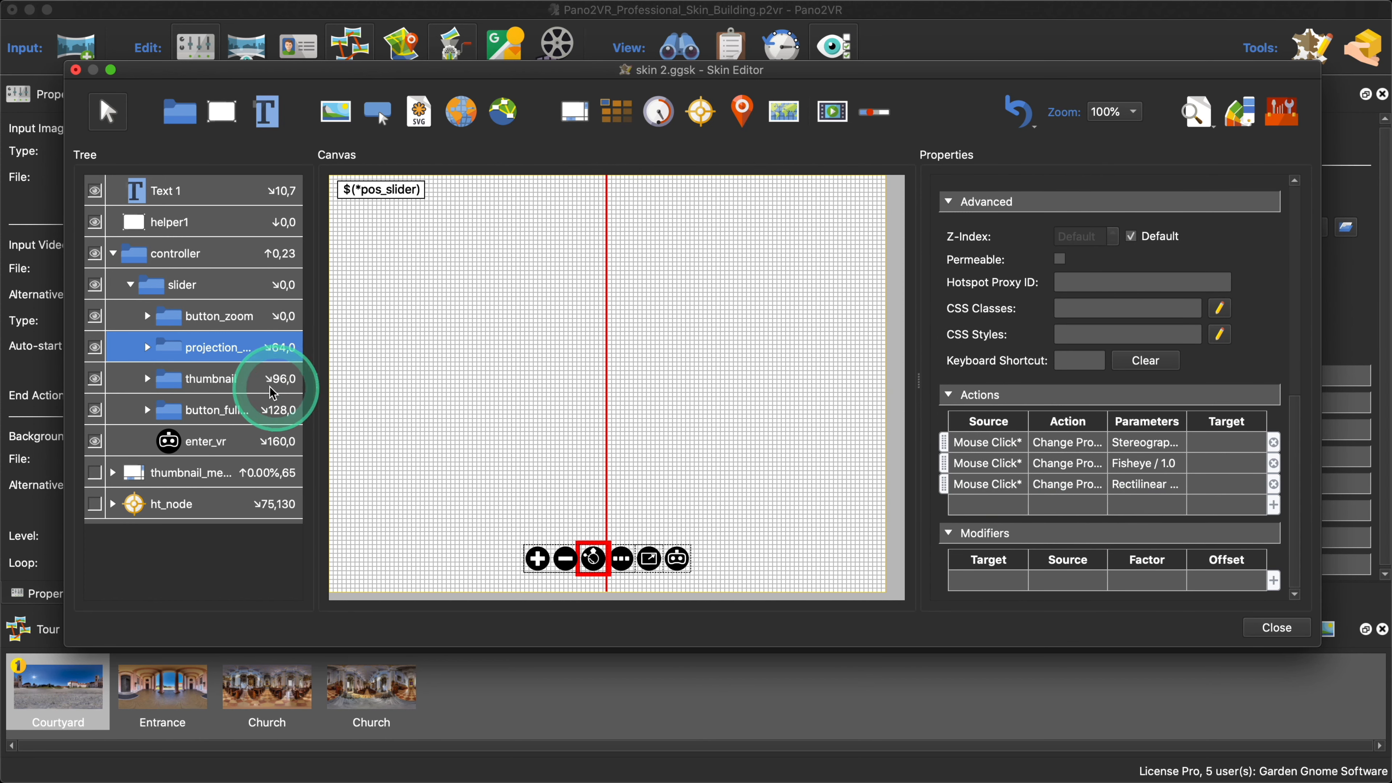
click(225, 381)
scroll(1084, 499, down, 5)
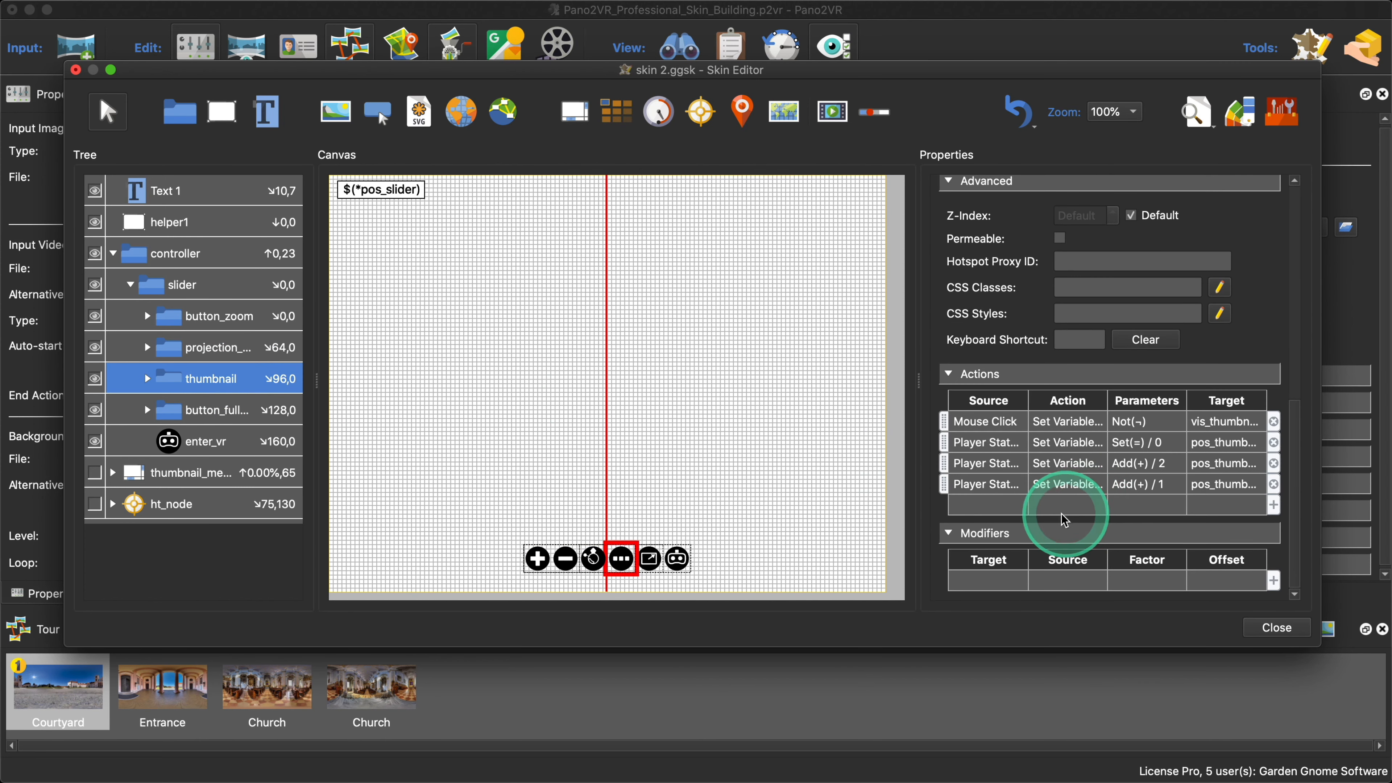
click(982, 443)
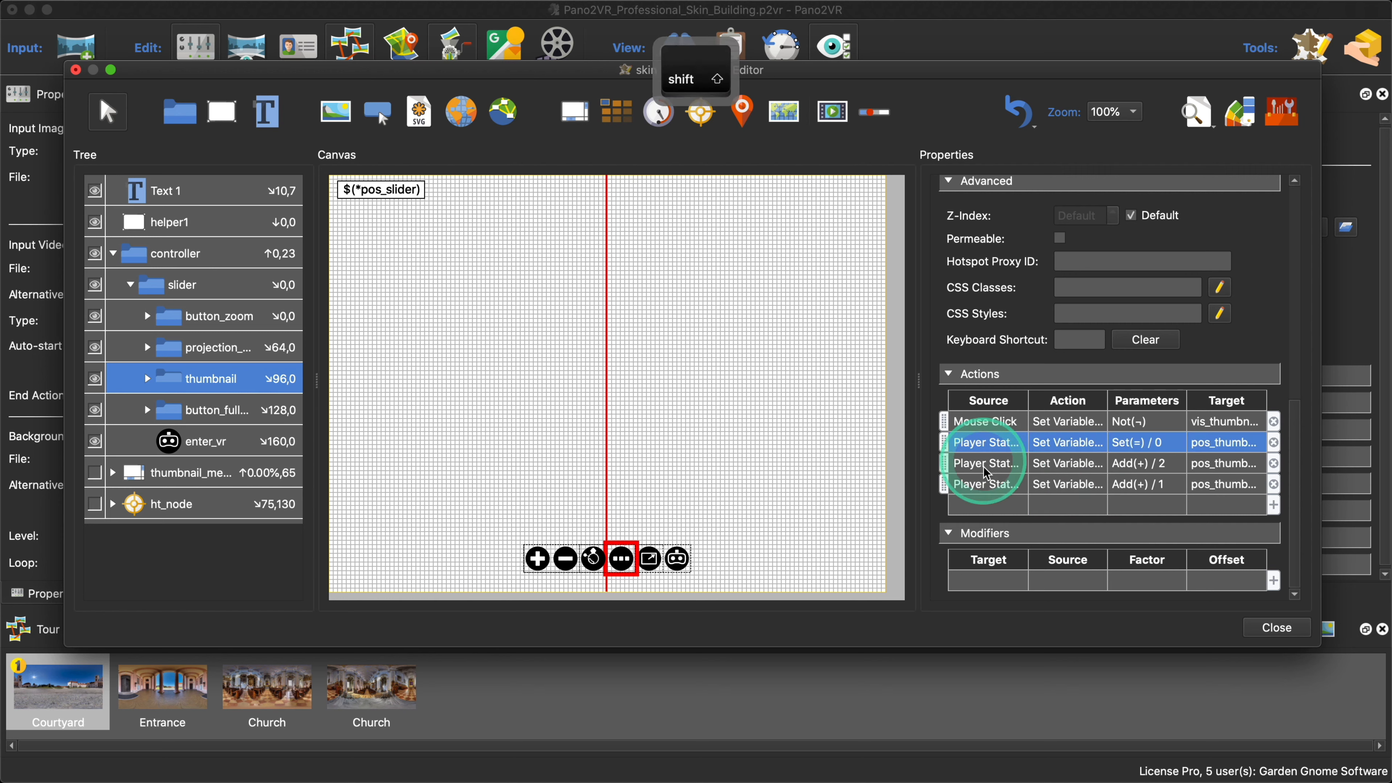
shift+click(985, 483)
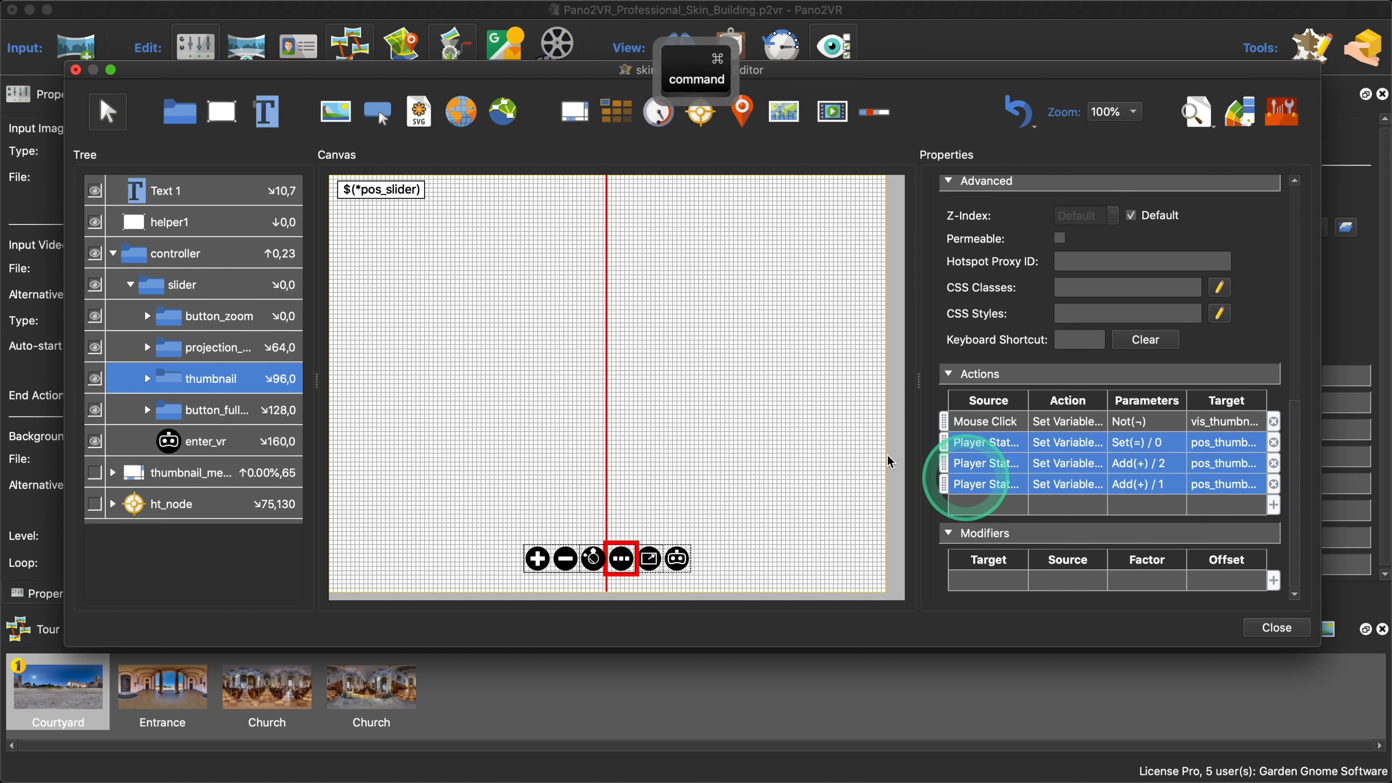
key(super+c)
click(264, 347)
scroll(1011, 505, down, 5)
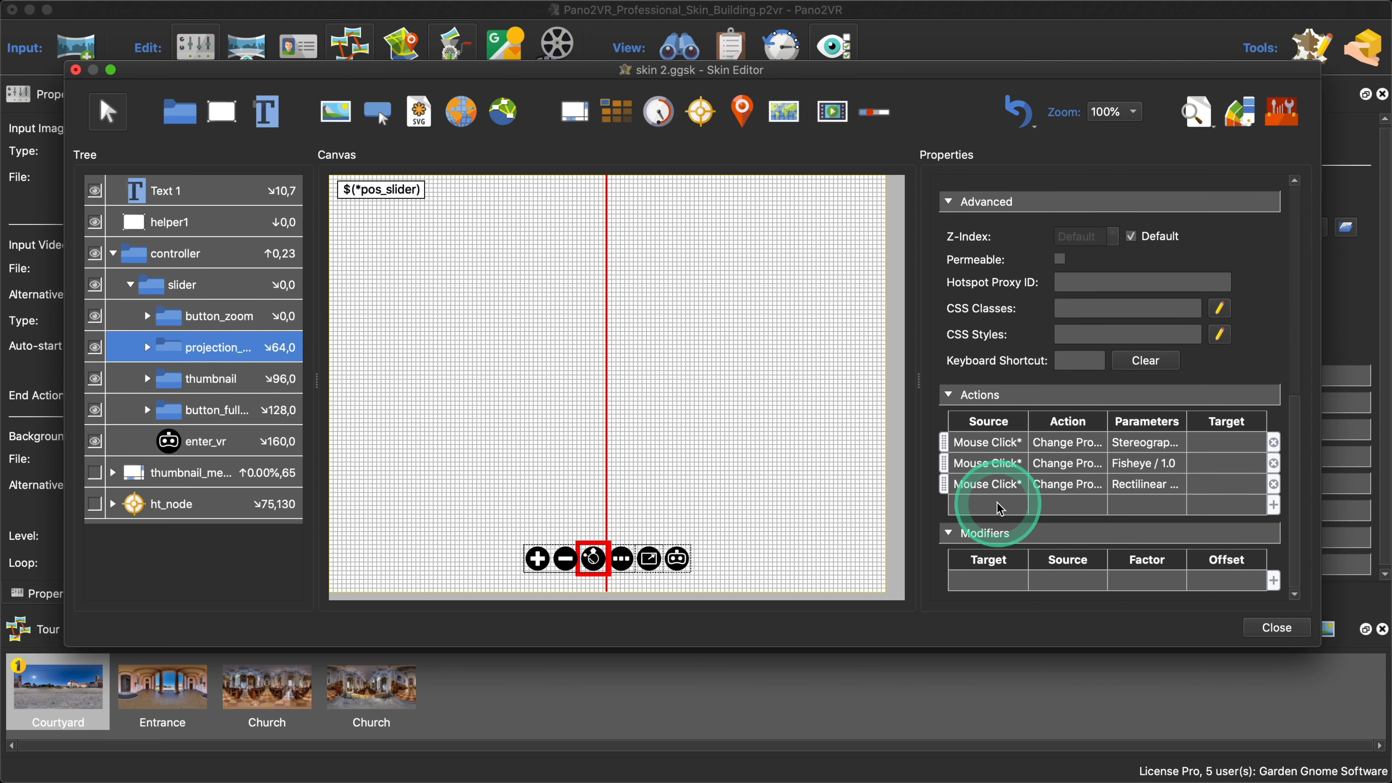
key(super+v)
Step: Change the variable of the pasted Set(=) 0 action in projection_buttons to pos_projection
double_click(999, 505)
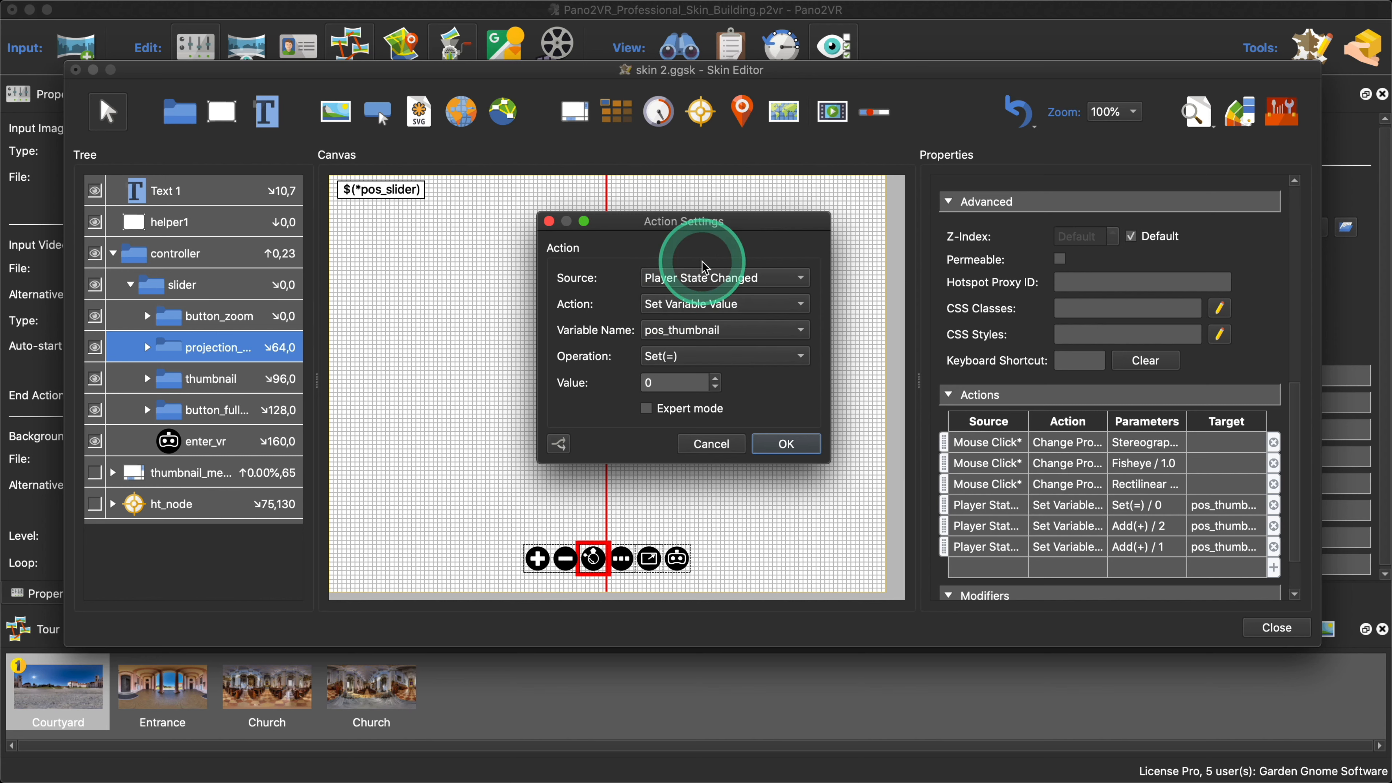
click(699, 331)
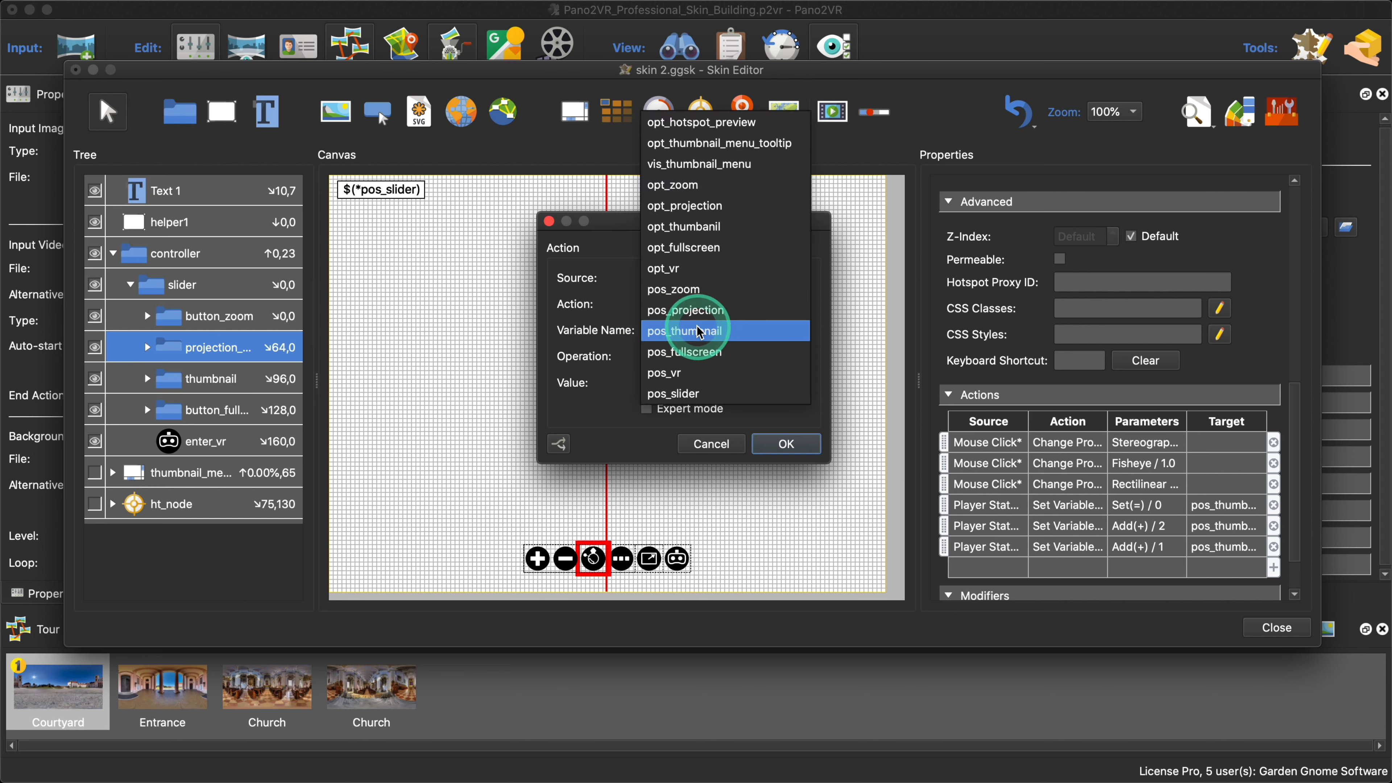
click(708, 311)
click(786, 443)
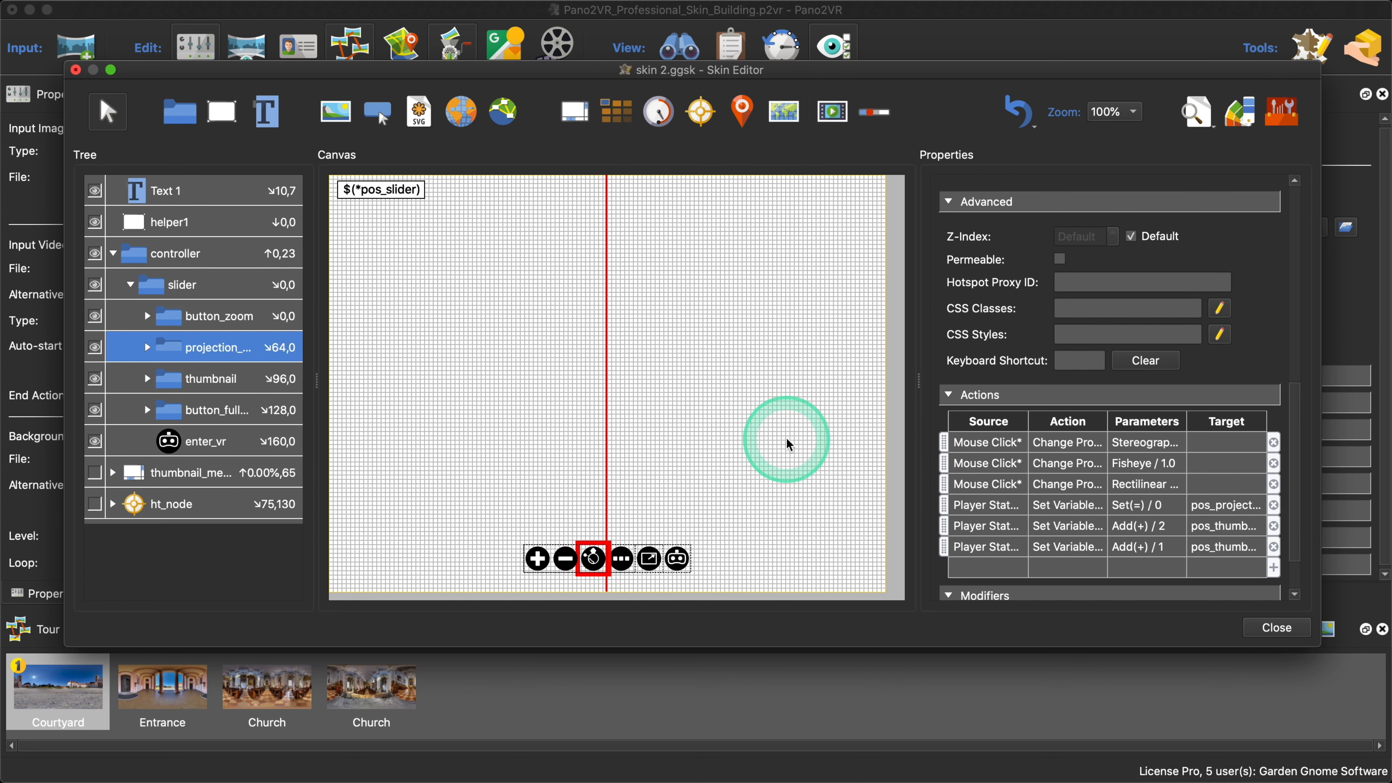
Step: Configure the pasted Add(+) / 2 action with variable pos_projection, operation Add(+) and value 2, keeping its *opt_zoom = true filter
click(996, 527)
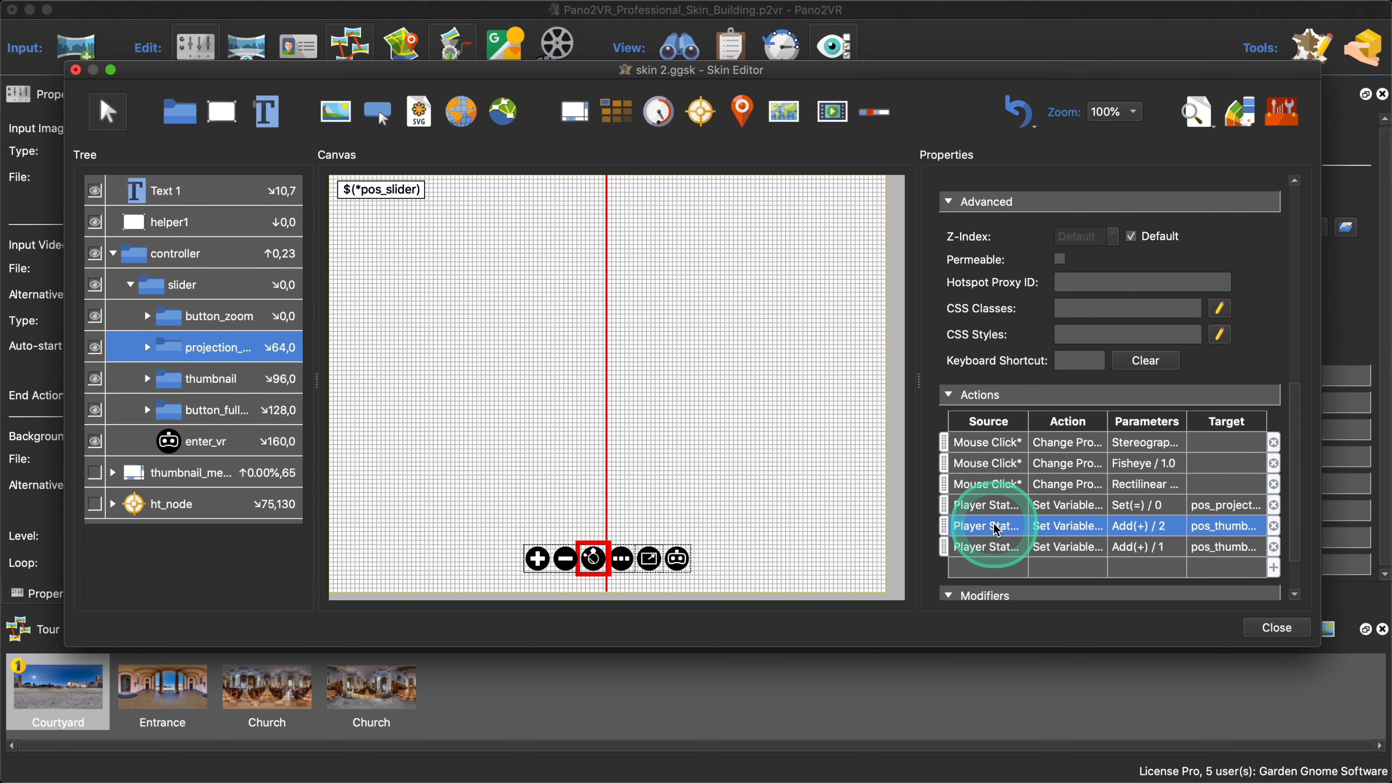
double_click(995, 527)
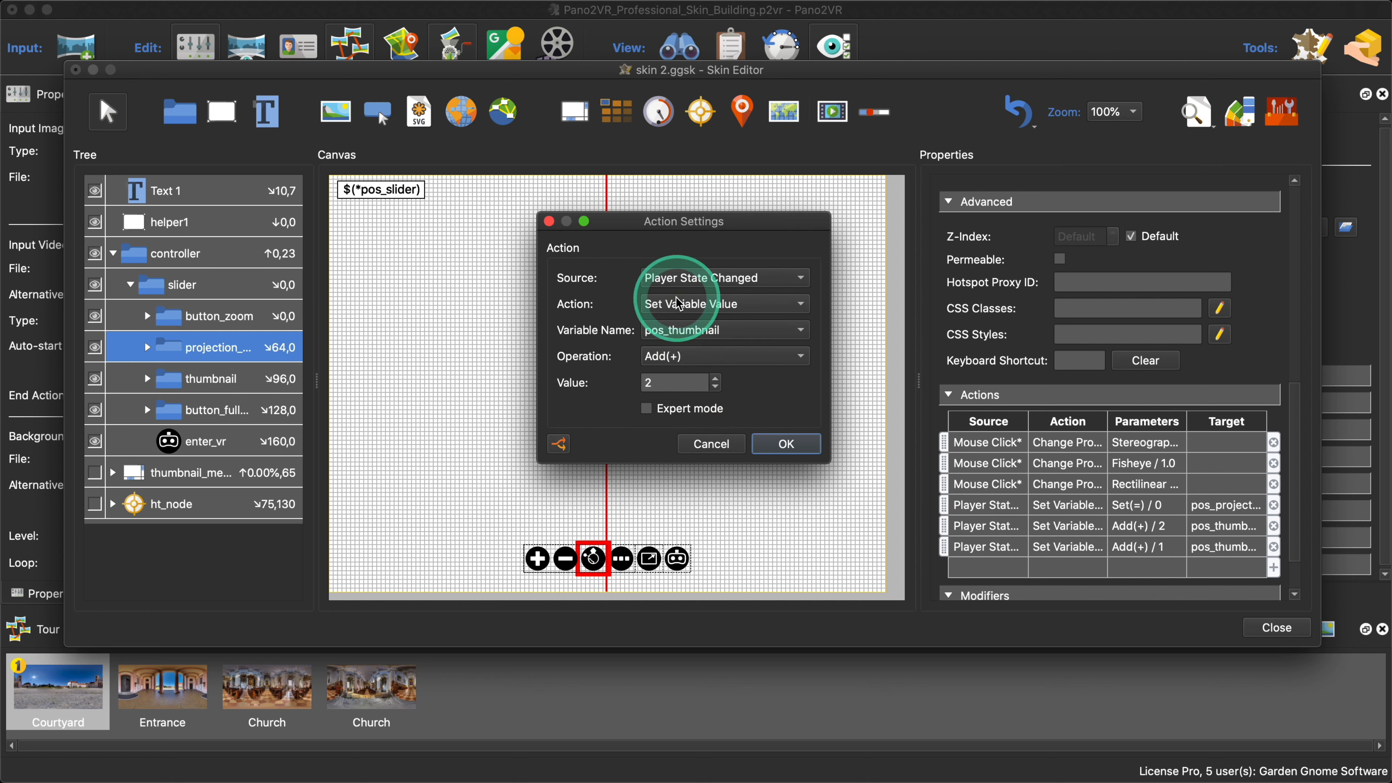
click(680, 331)
click(689, 312)
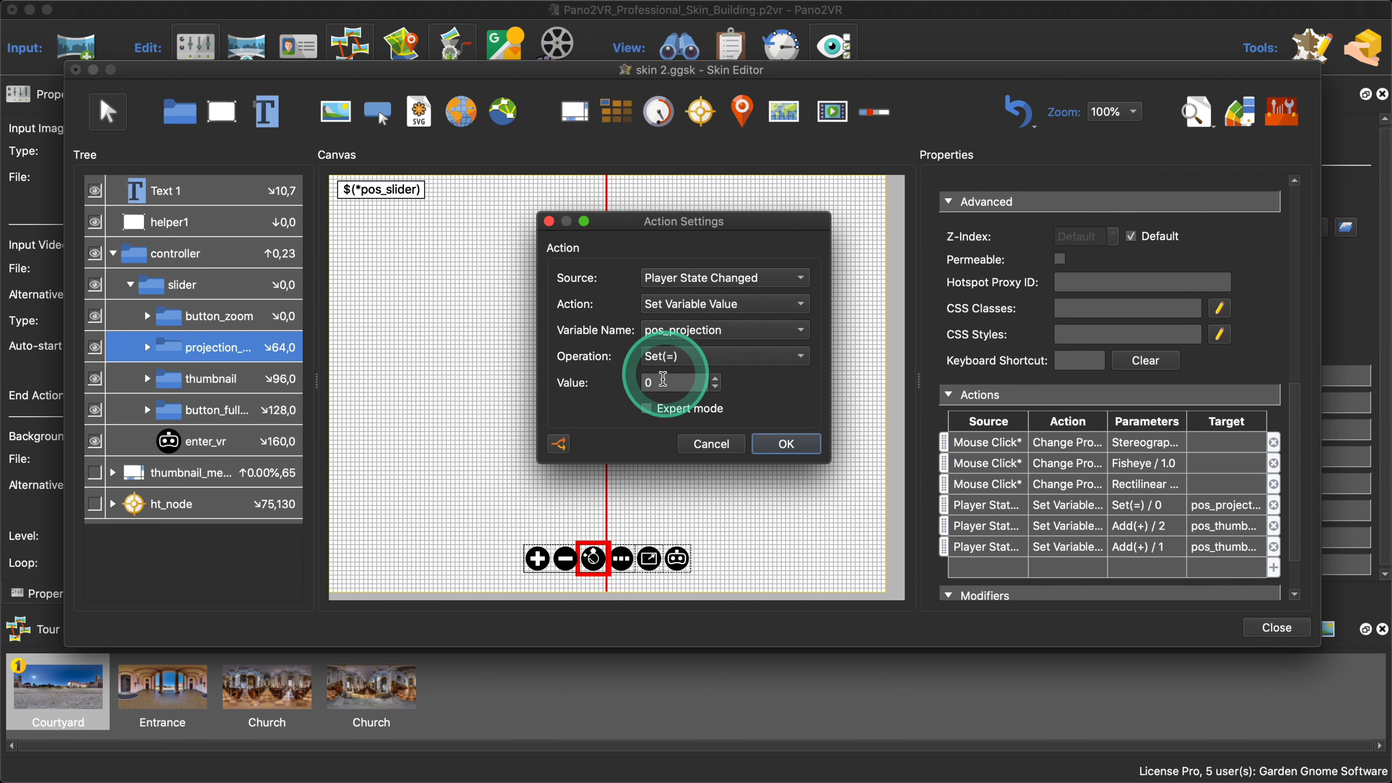
click(676, 358)
click(676, 370)
double_click(644, 383)
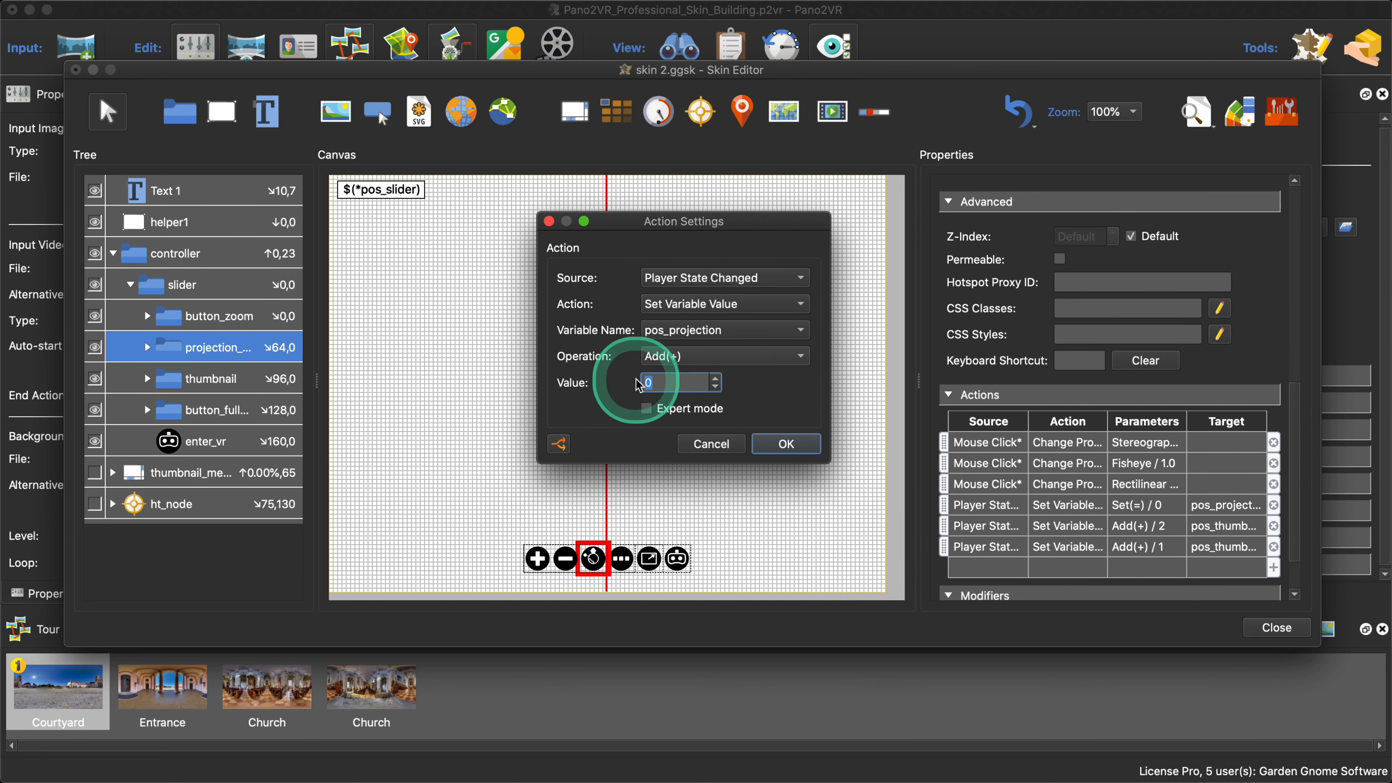
text(2)
click(559, 444)
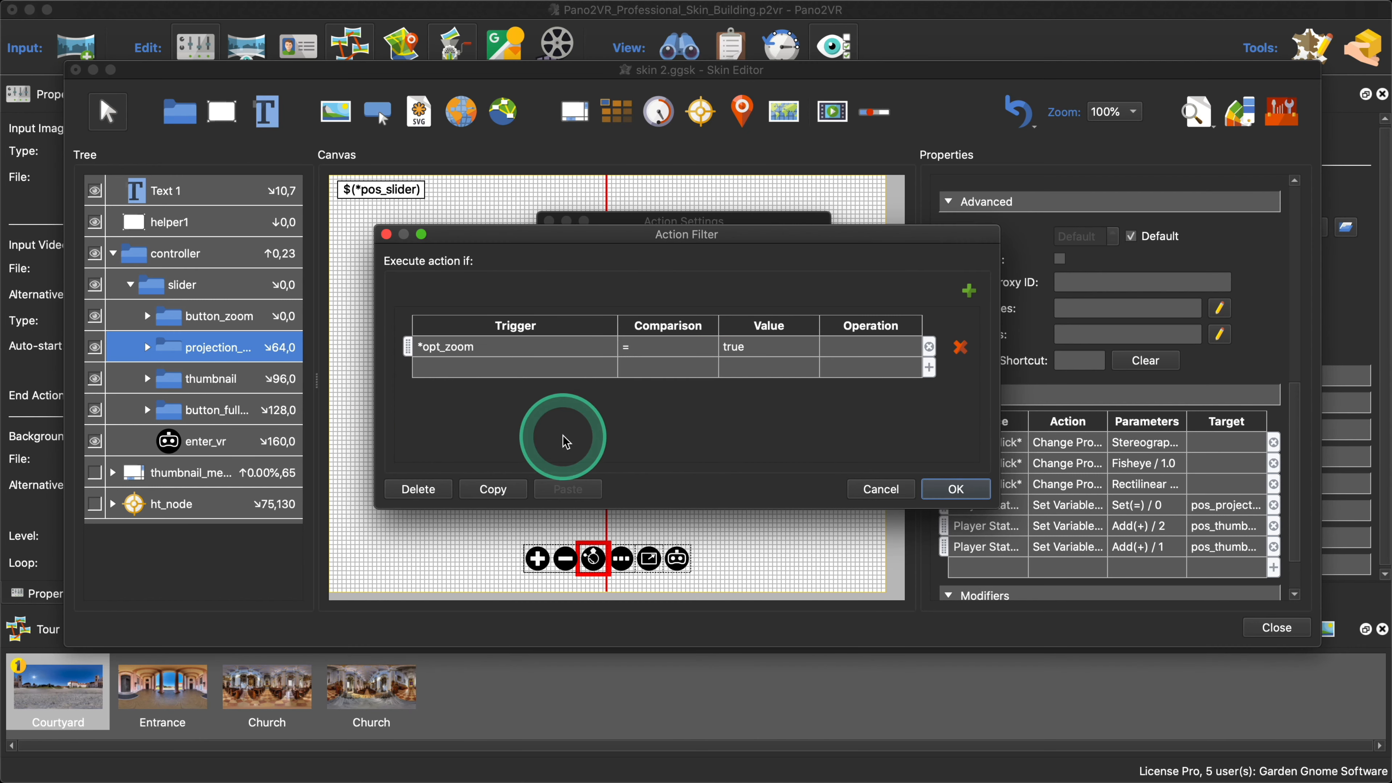
click(956, 490)
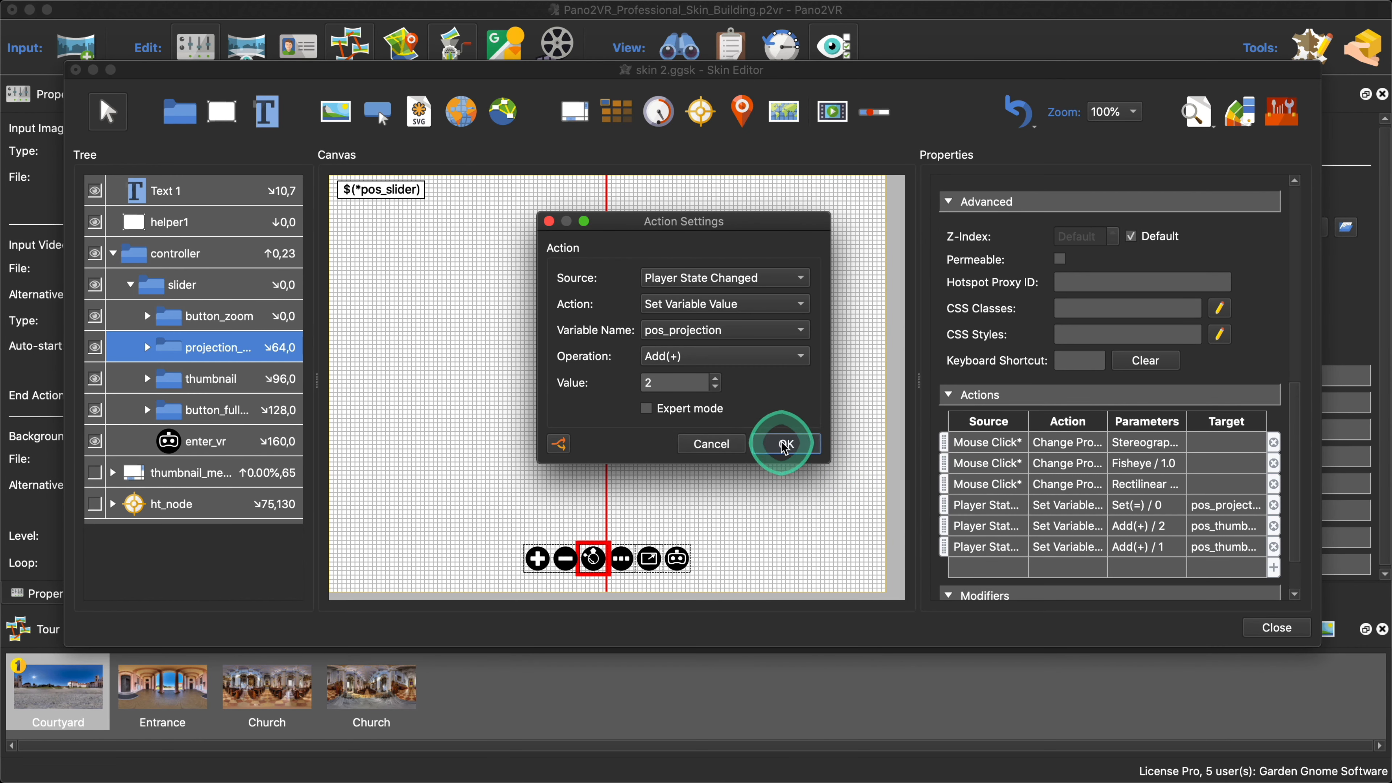
click(785, 444)
Step: Delete the leftover Add(+) / 1 action for pos_thumbnail from the projection_buttons actions
click(984, 527)
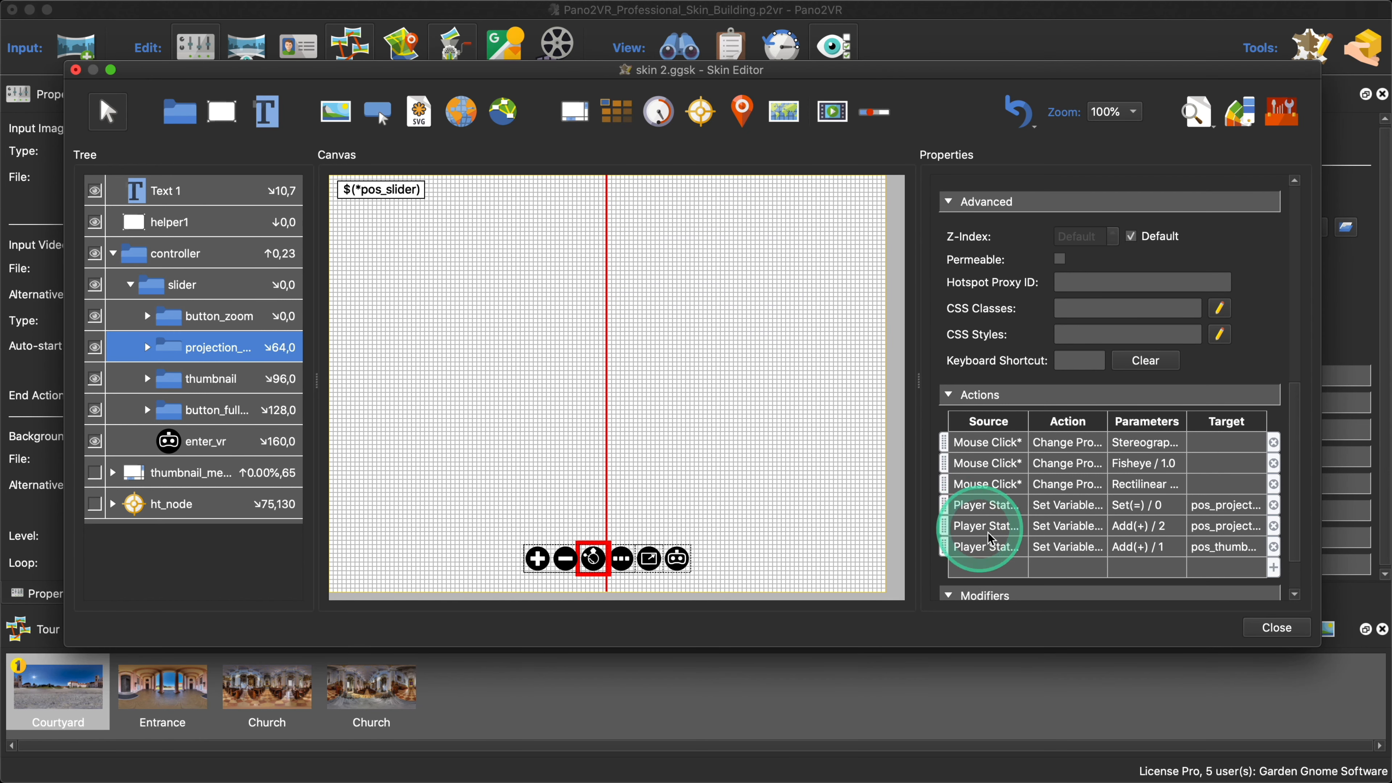
click(1274, 547)
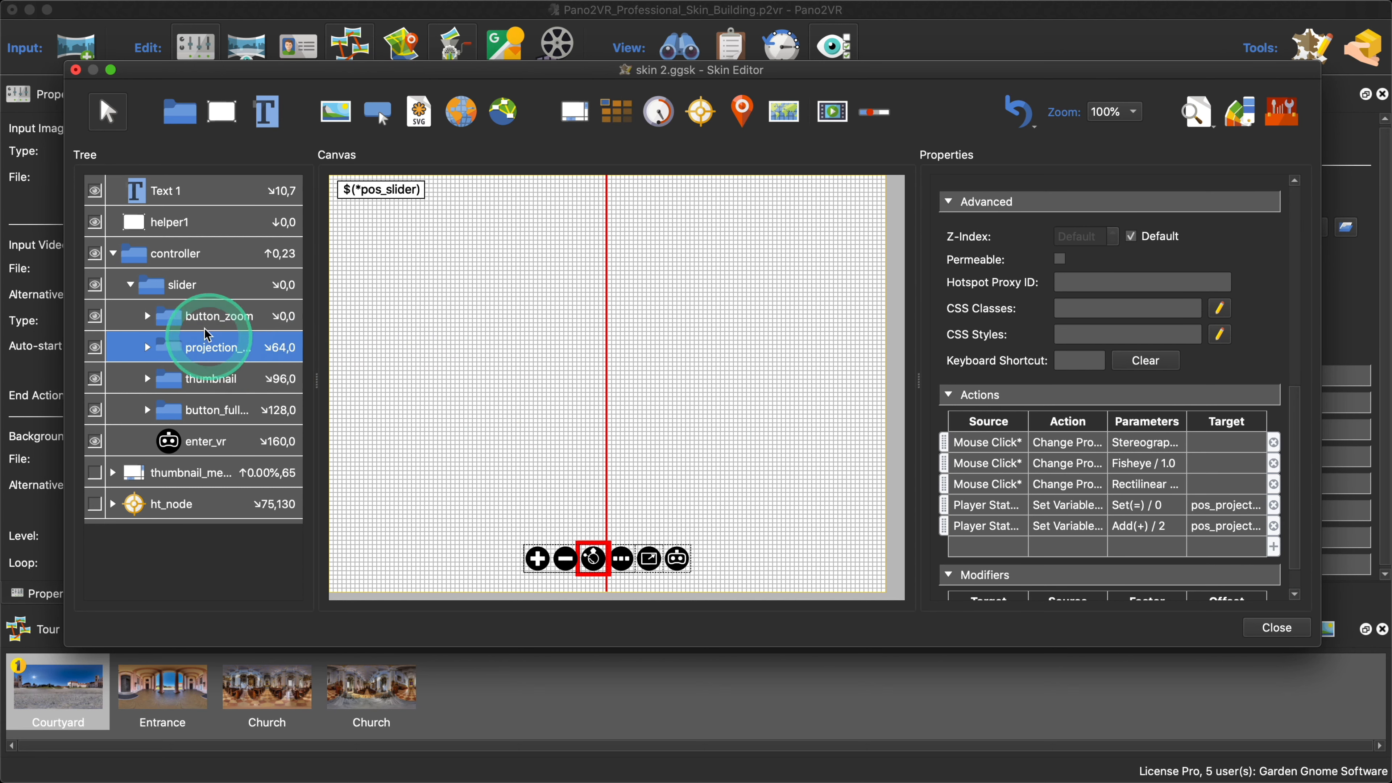
scroll(1091, 494, up, 3)
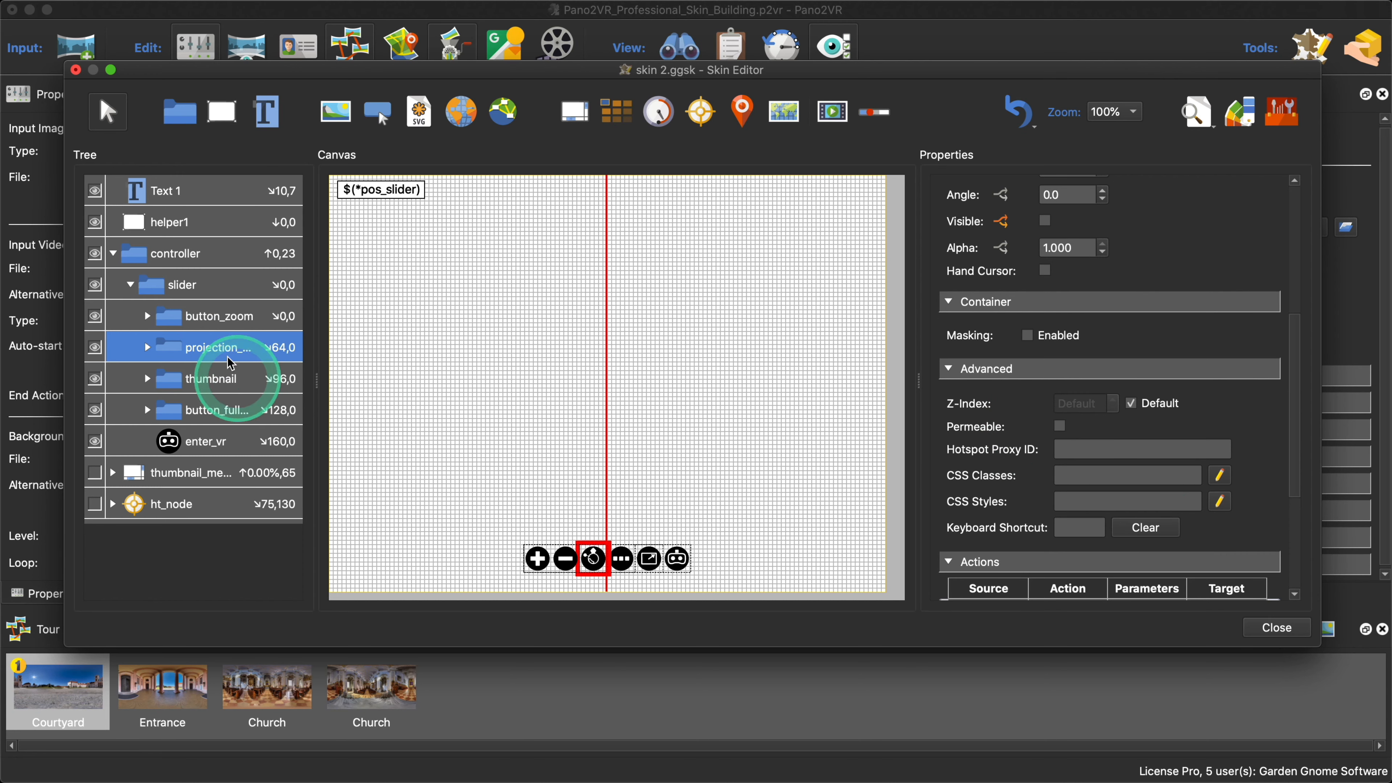
scroll(1124, 443, down, 3)
scroll(1124, 443, down, 5)
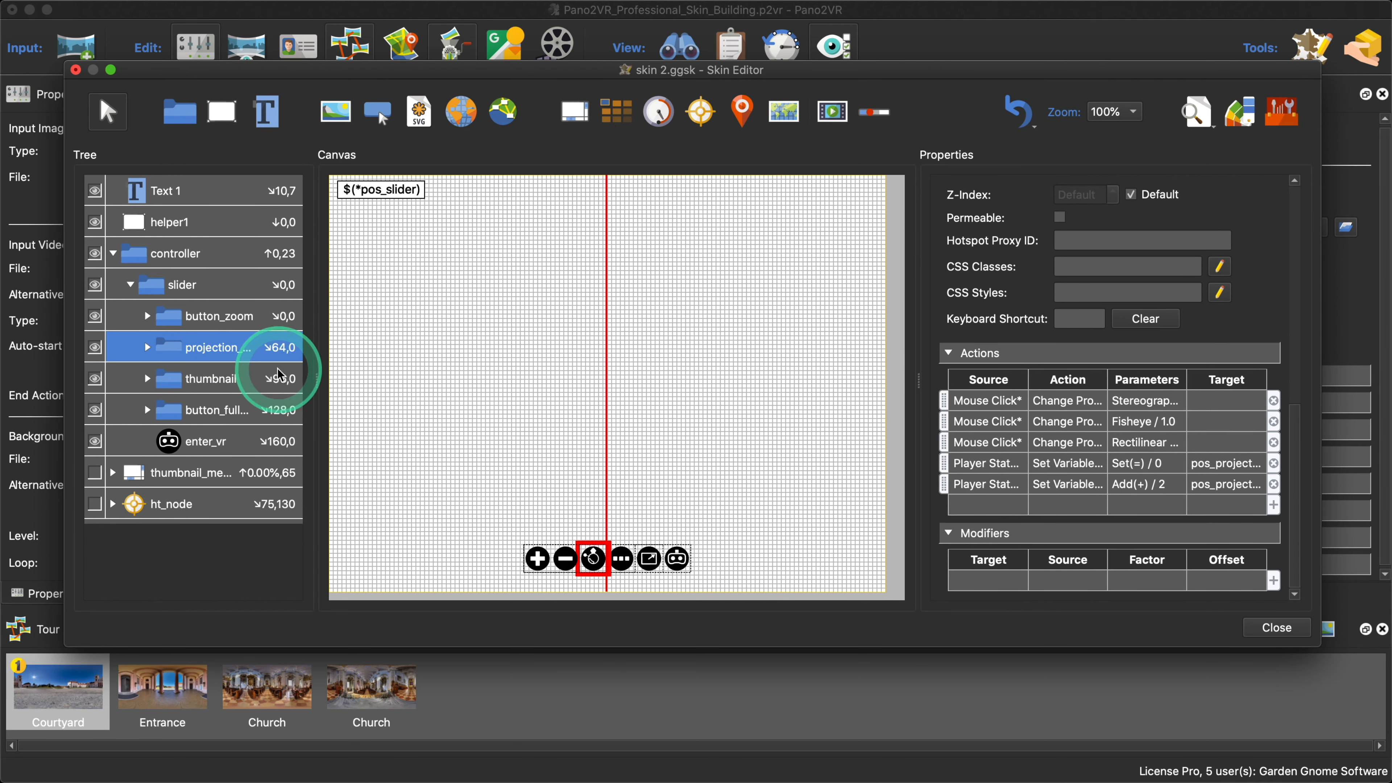
Step: Copy the thumbnail's position logic block and paste it into the position logic block of projection_buttons
click(211, 379)
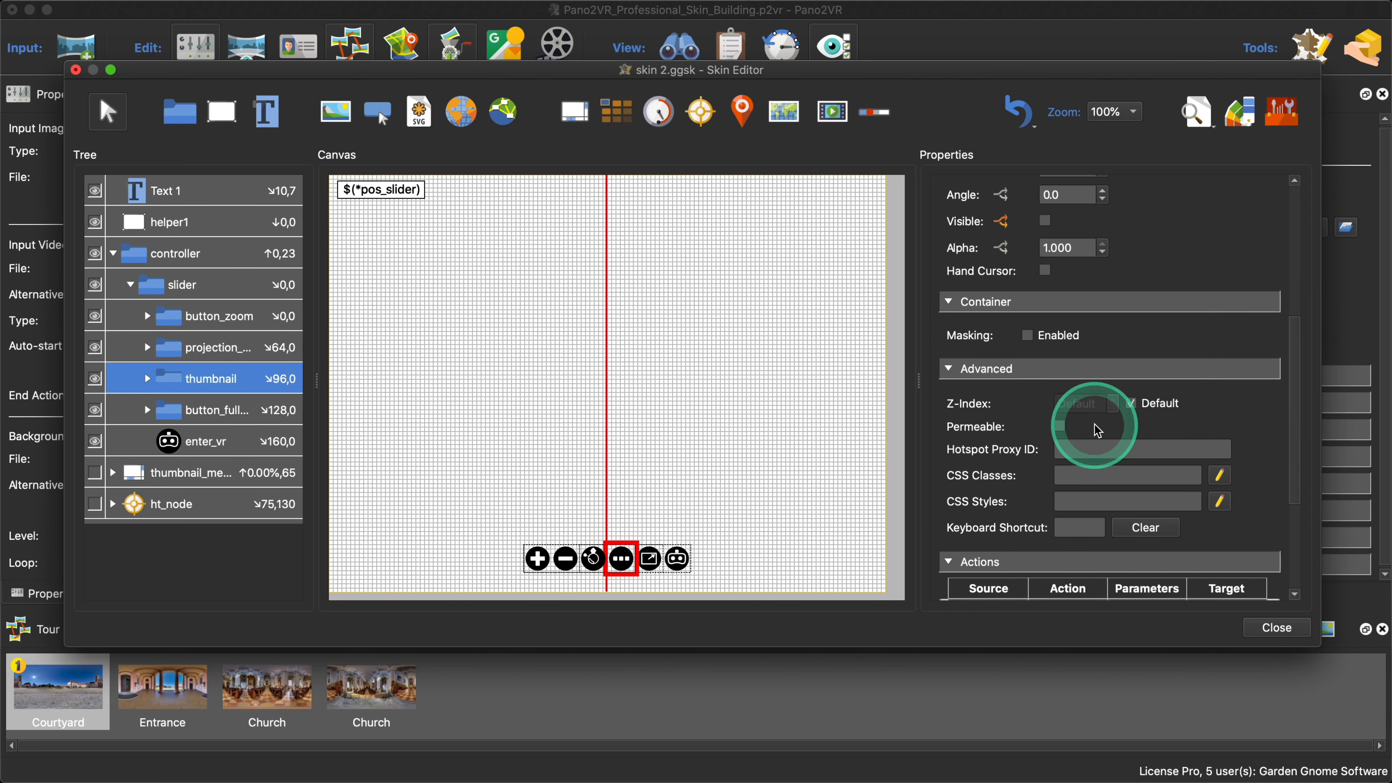
scroll(1091, 430, up, 10)
click(1004, 254)
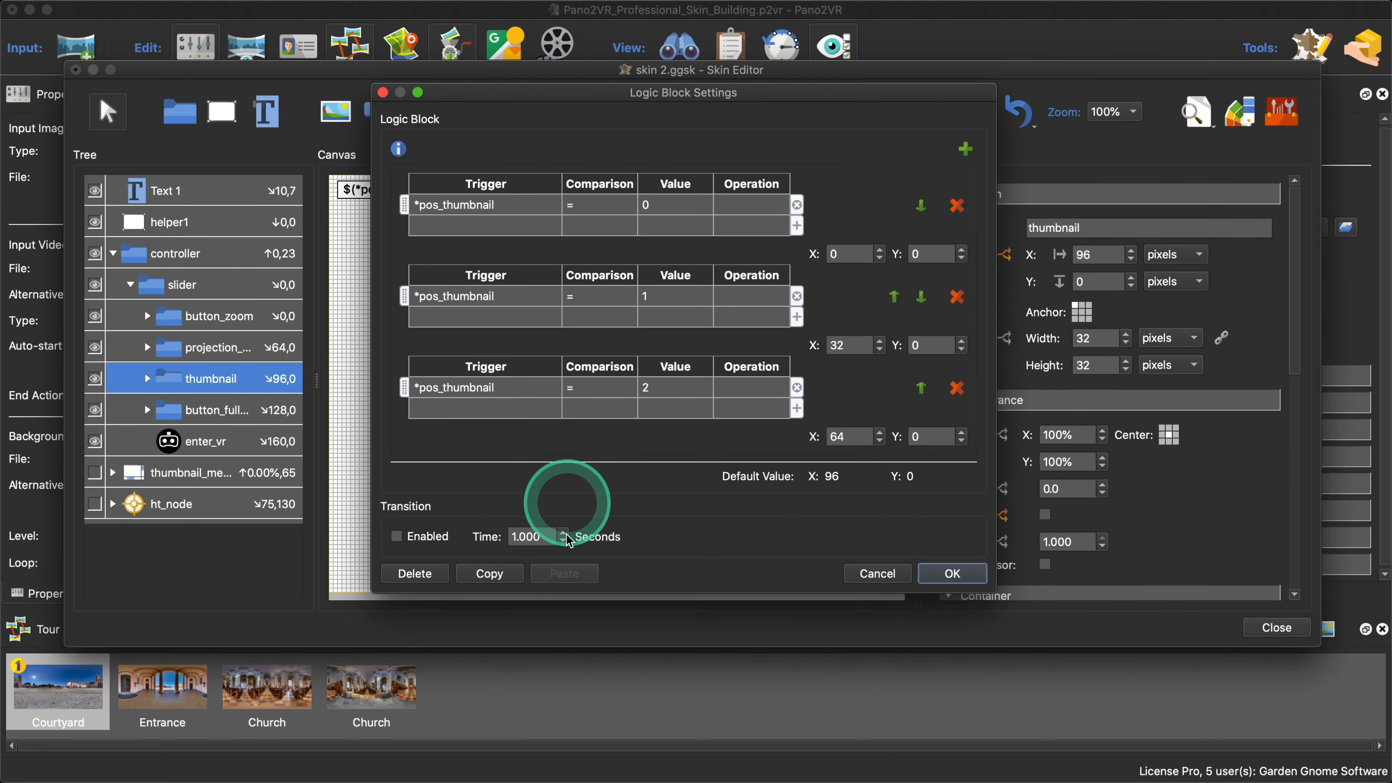
click(951, 573)
click(293, 341)
click(1034, 338)
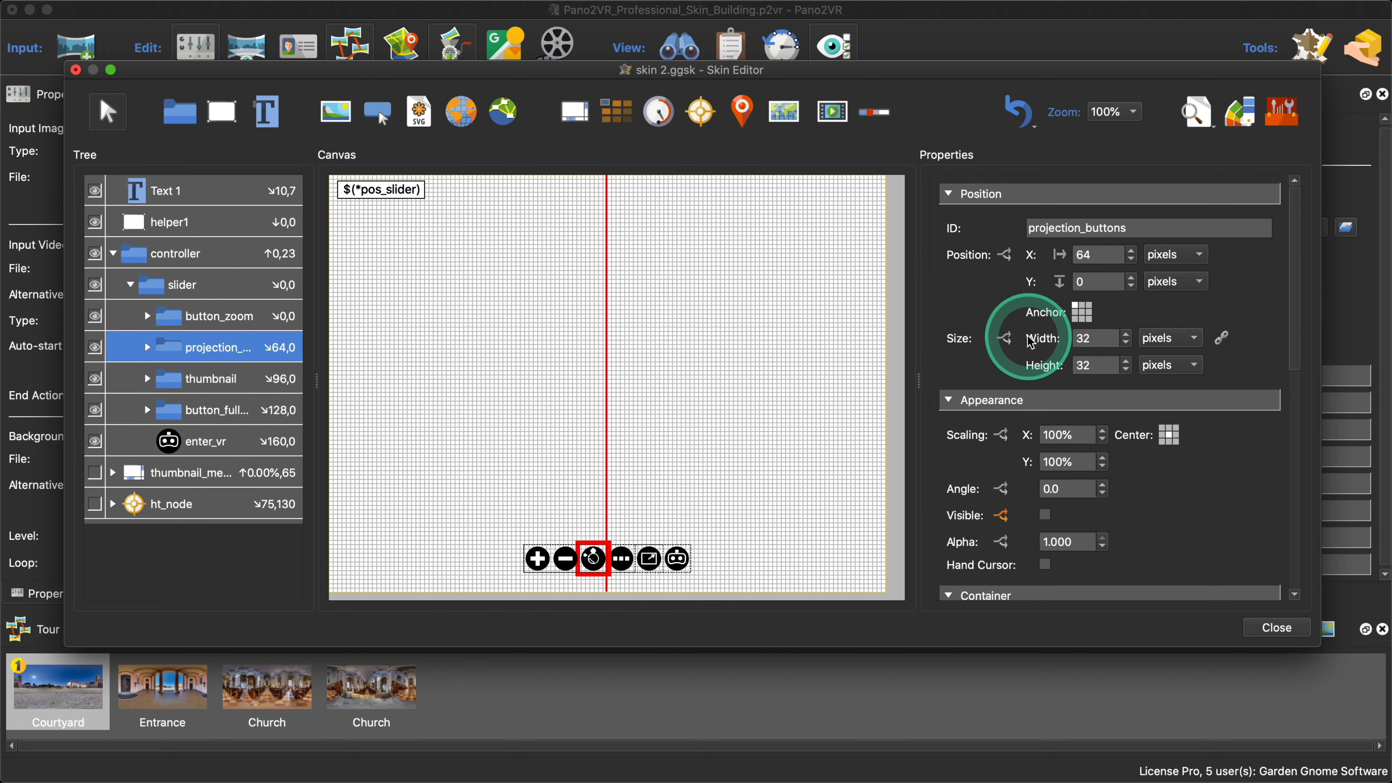
click(1004, 254)
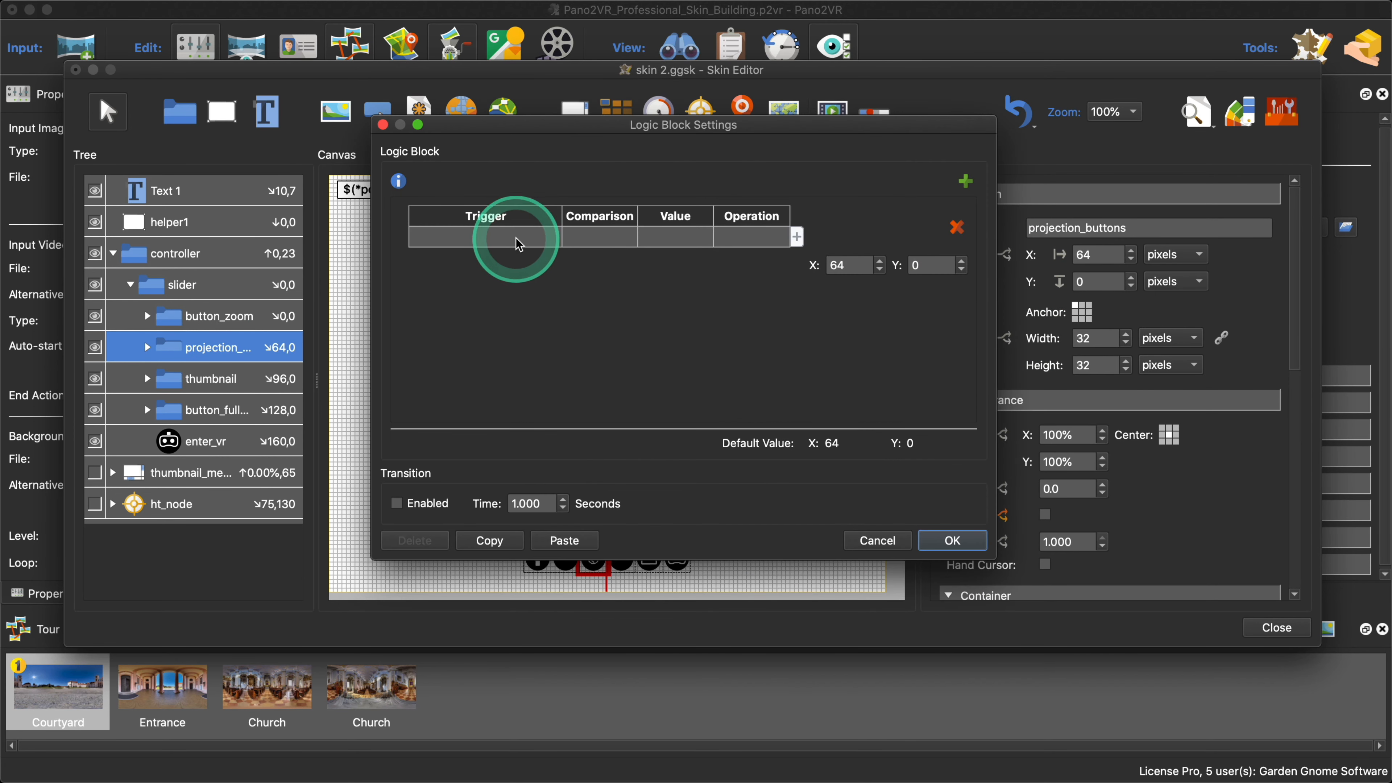
click(583, 571)
click(584, 543)
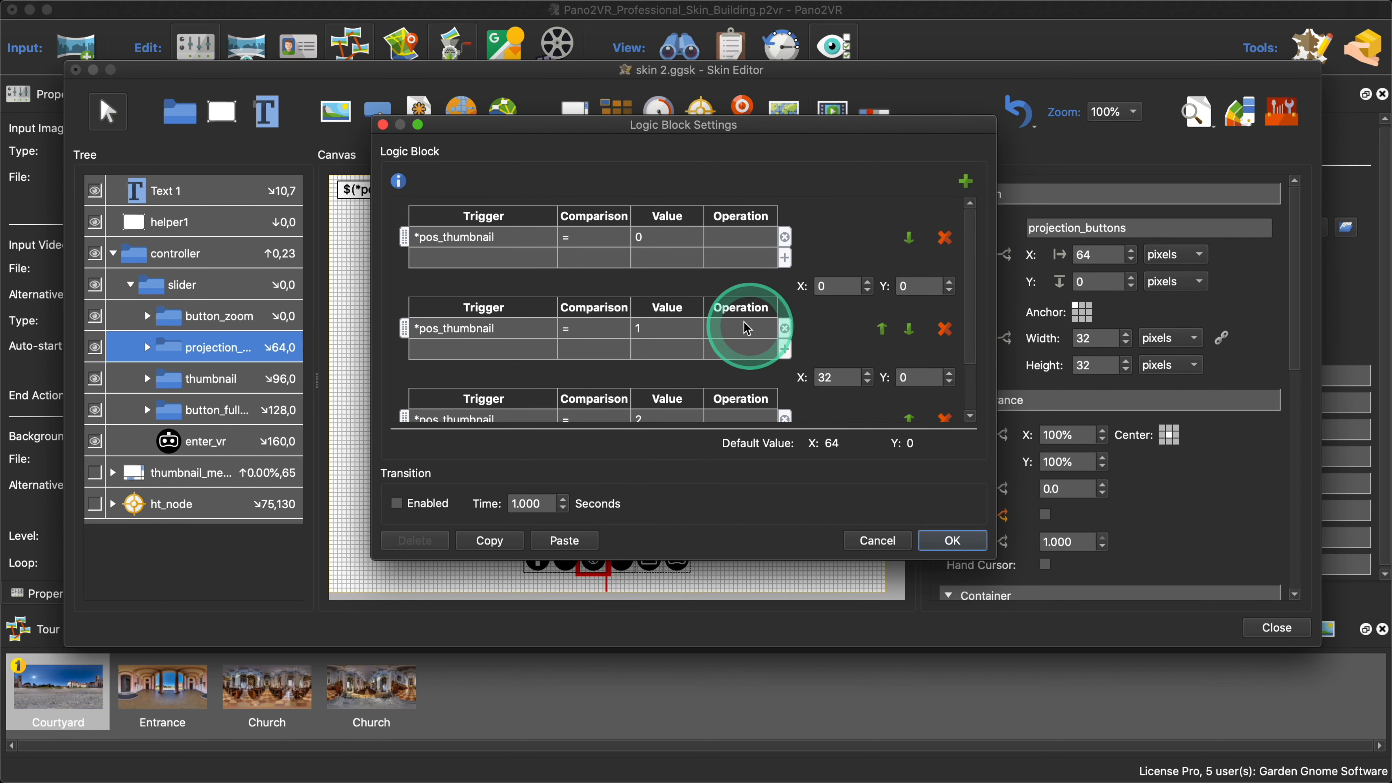
Step: Remove the third condition, *pos_thumbnail = 2, from the projection_buttons position logic block
scroll(790, 324, up, 1)
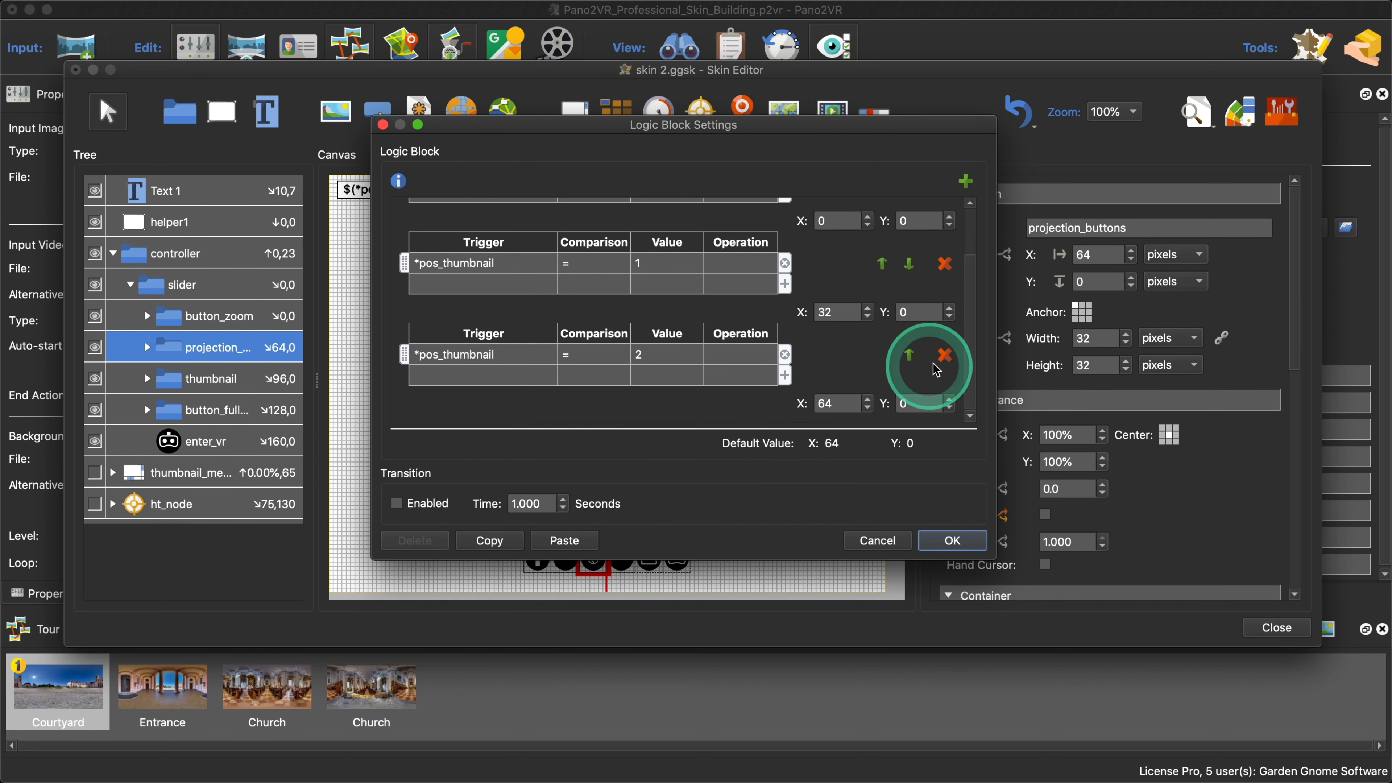
click(945, 355)
Step: Change the trigger of both conditions in the projection_buttons position logic block to *pos_projection and apply the settings
click(465, 248)
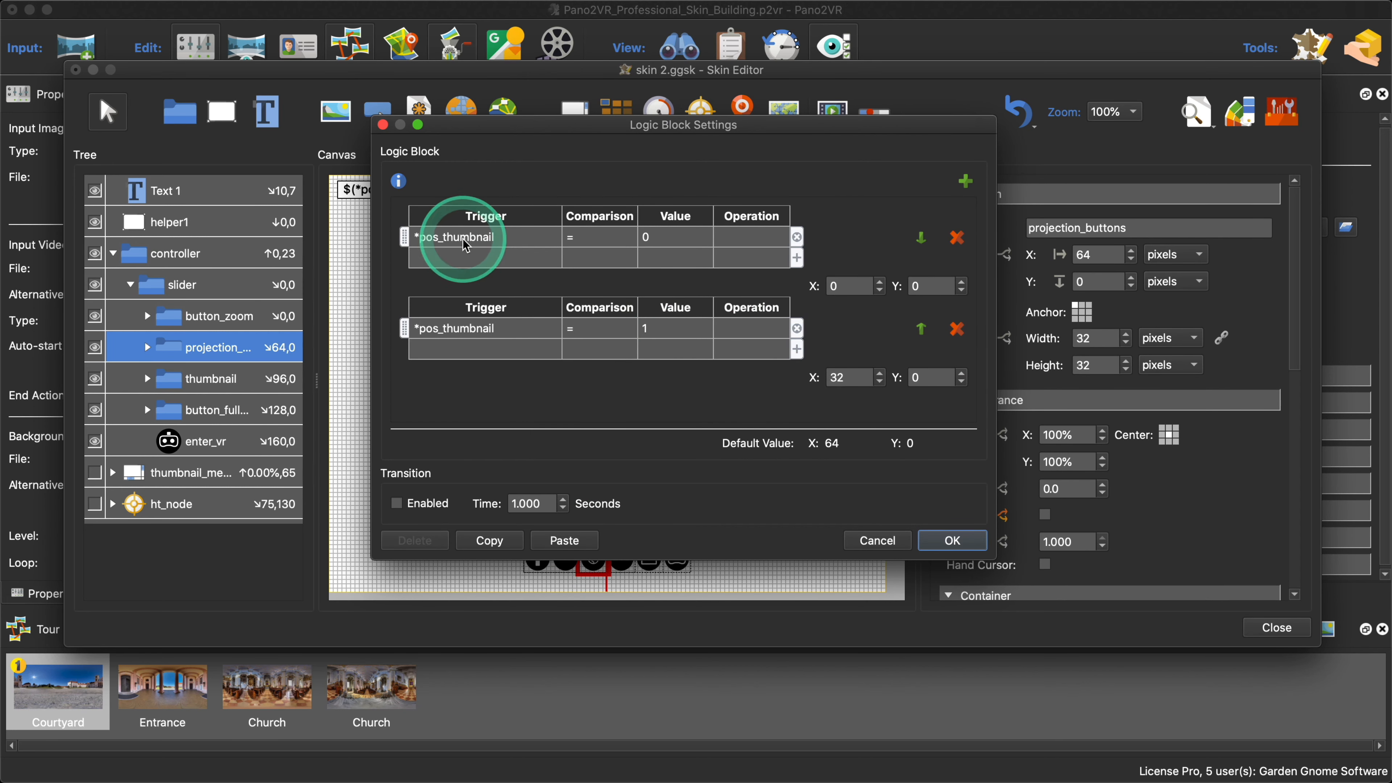
click(466, 247)
mouse_move(493, 391)
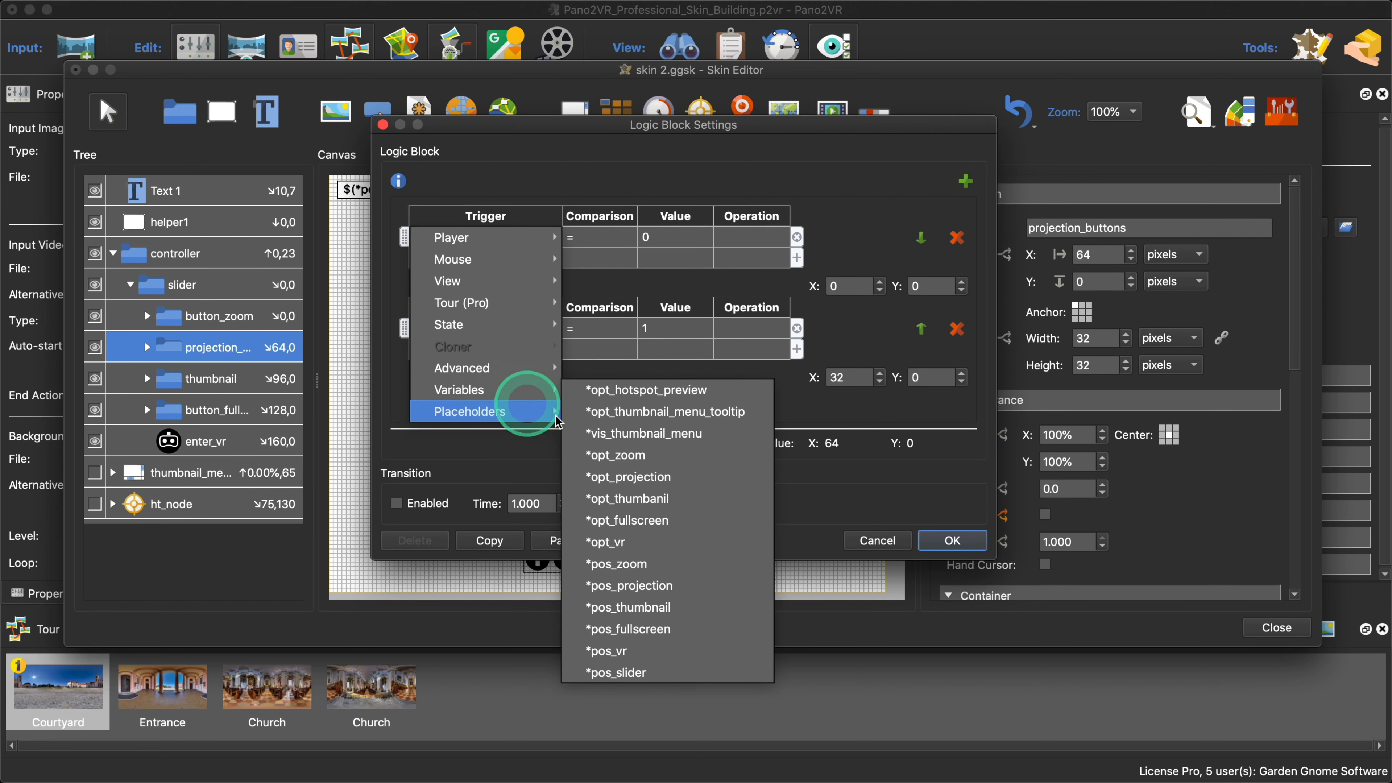
click(664, 590)
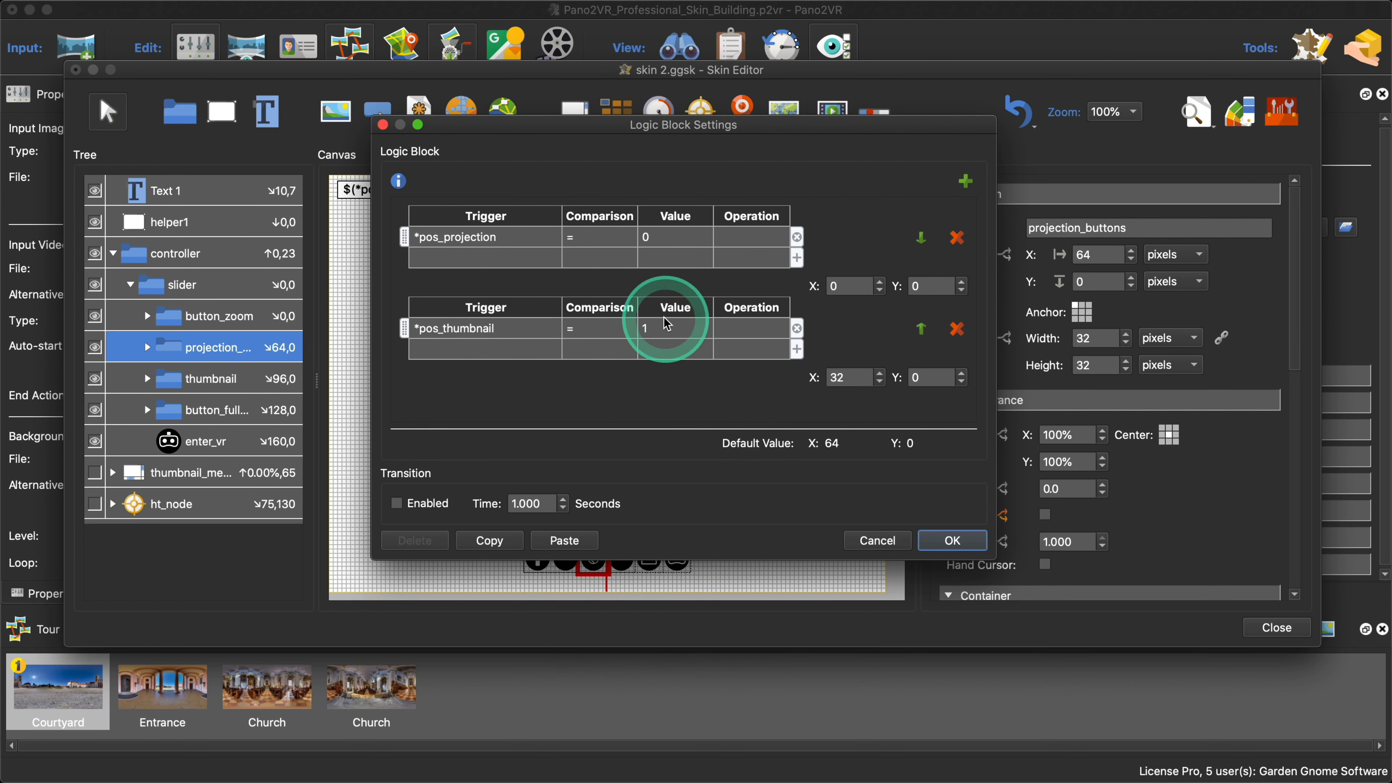
double_click(502, 329)
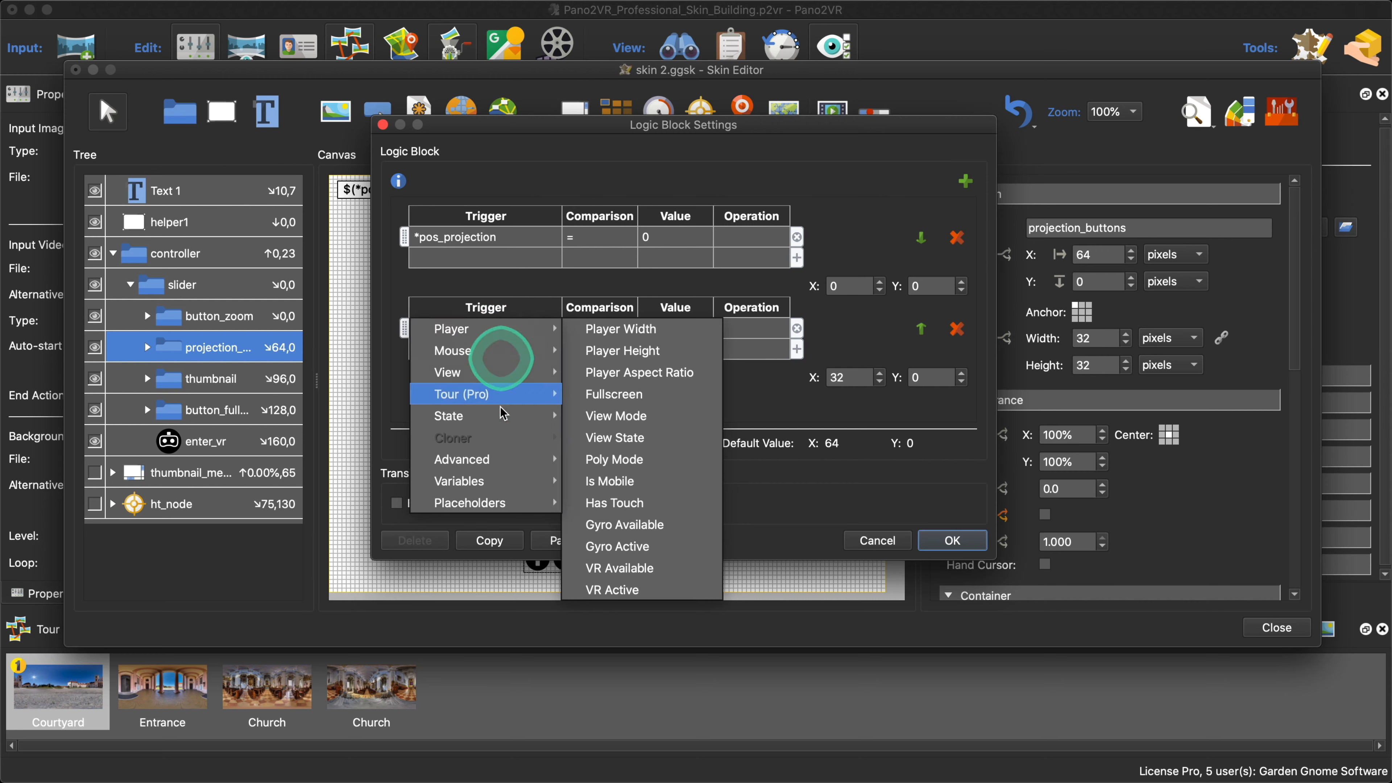
mouse_move(494, 481)
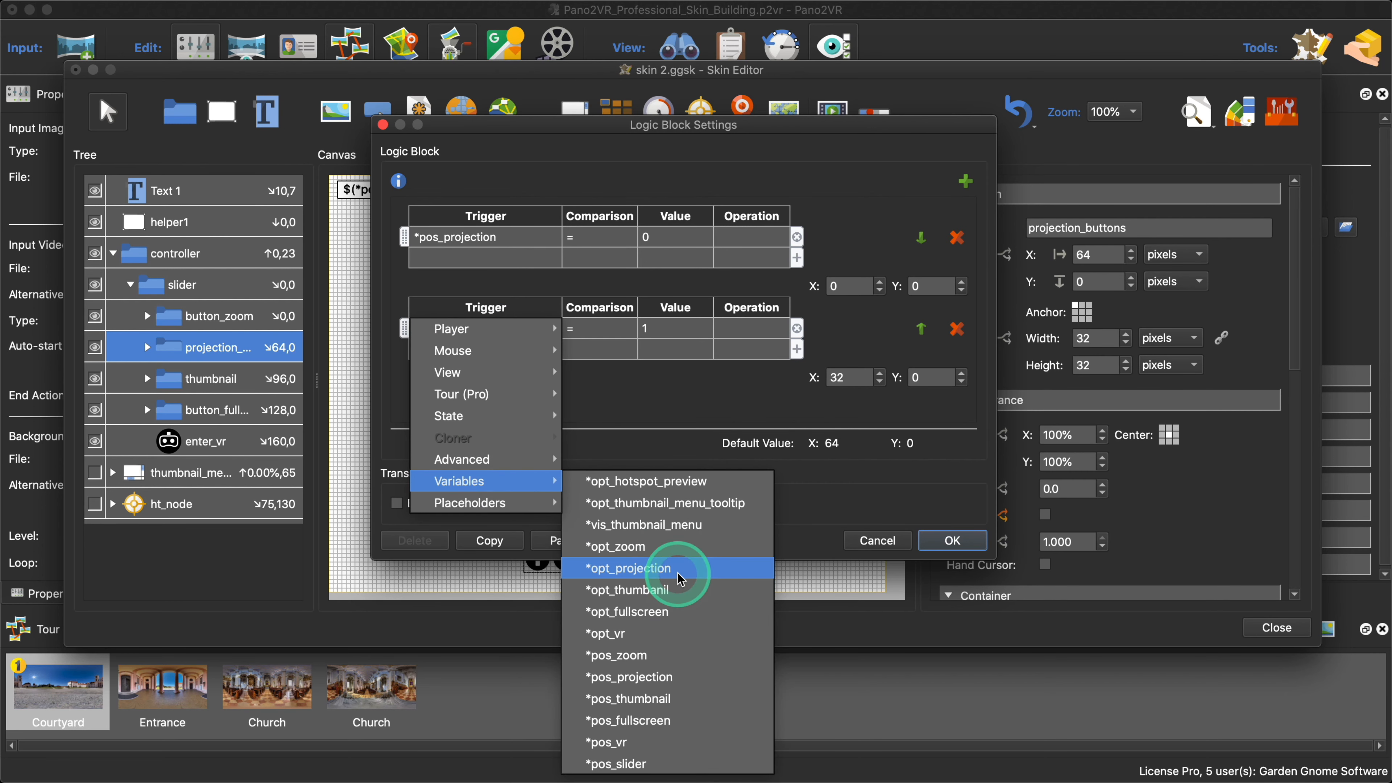
click(685, 677)
double_click(667, 329)
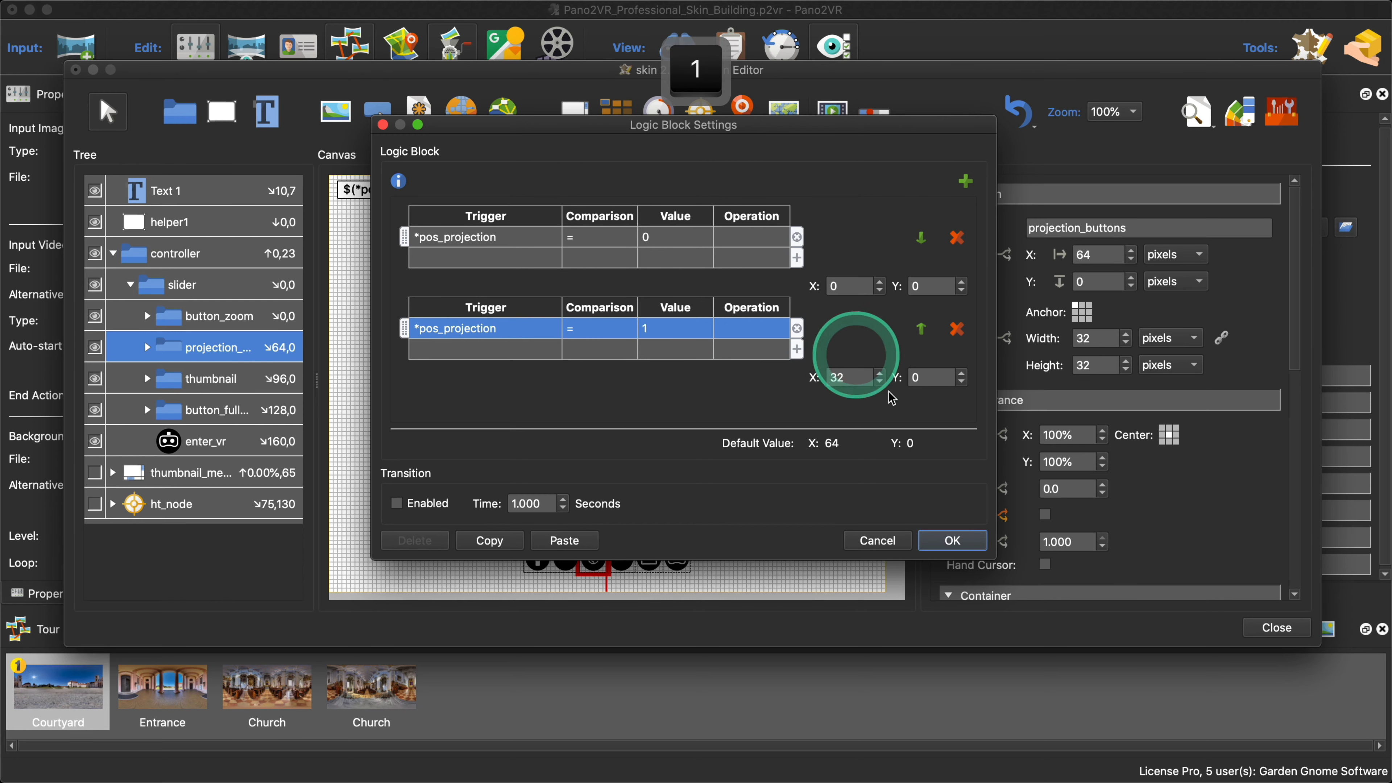
click(938, 541)
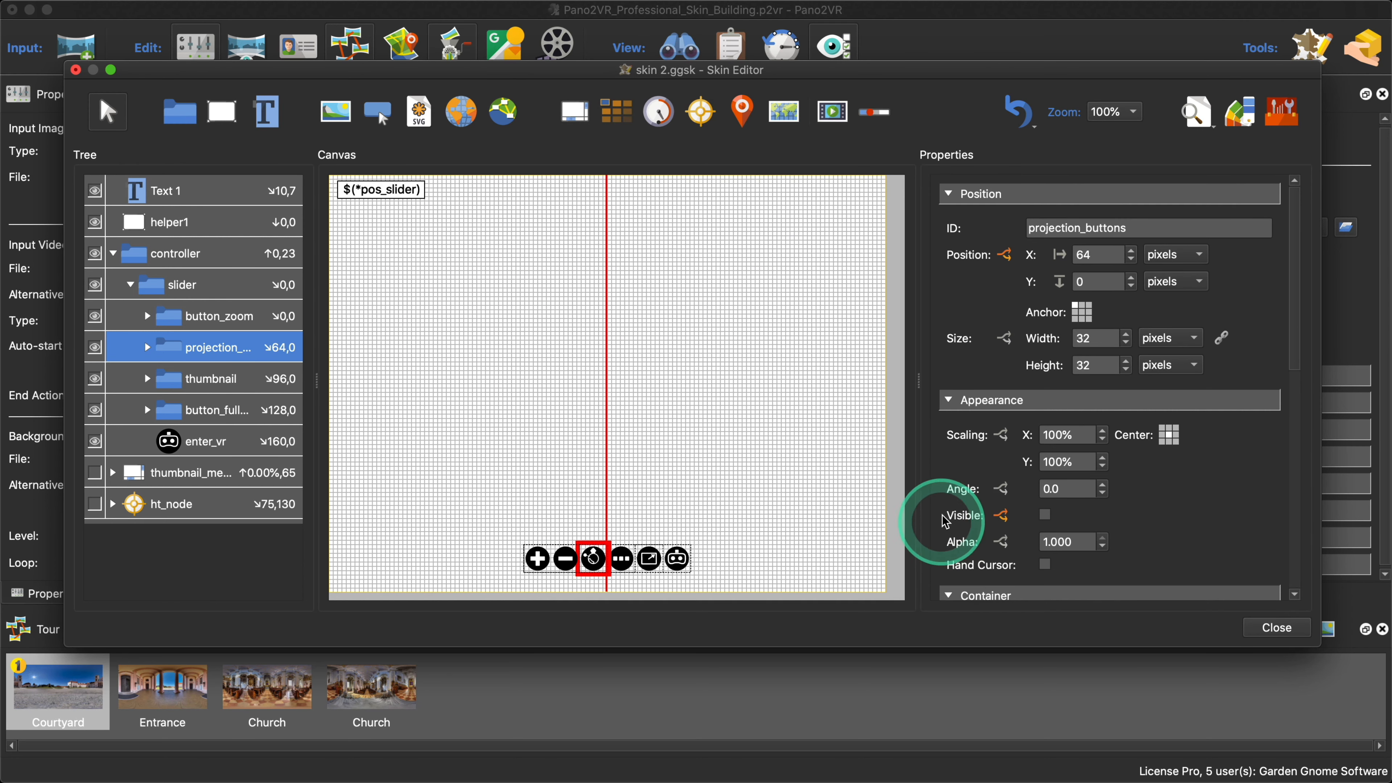
Step: Save the skin changes on closing the Skin Editor, and regenerate the output, overwriting pano.xml
click(1275, 629)
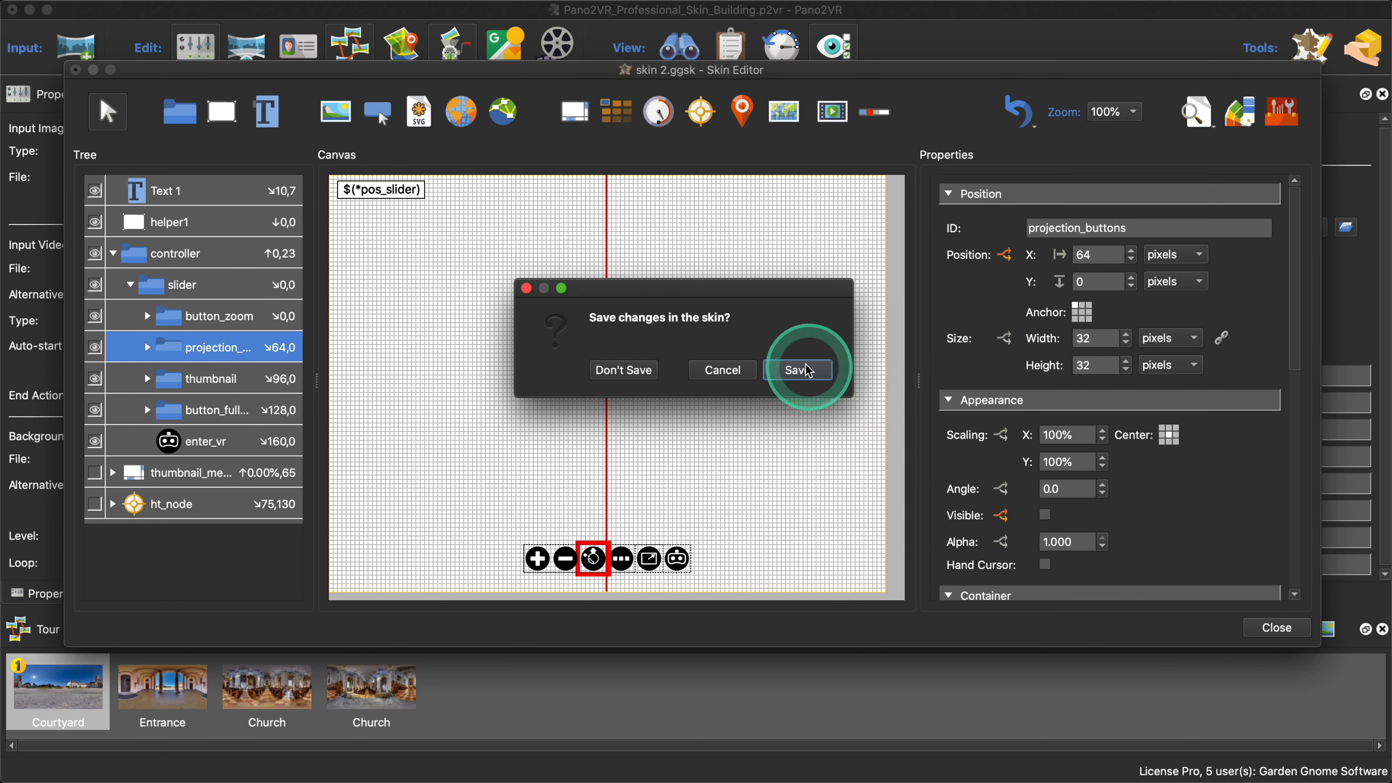
click(797, 367)
click(1025, 318)
click(808, 408)
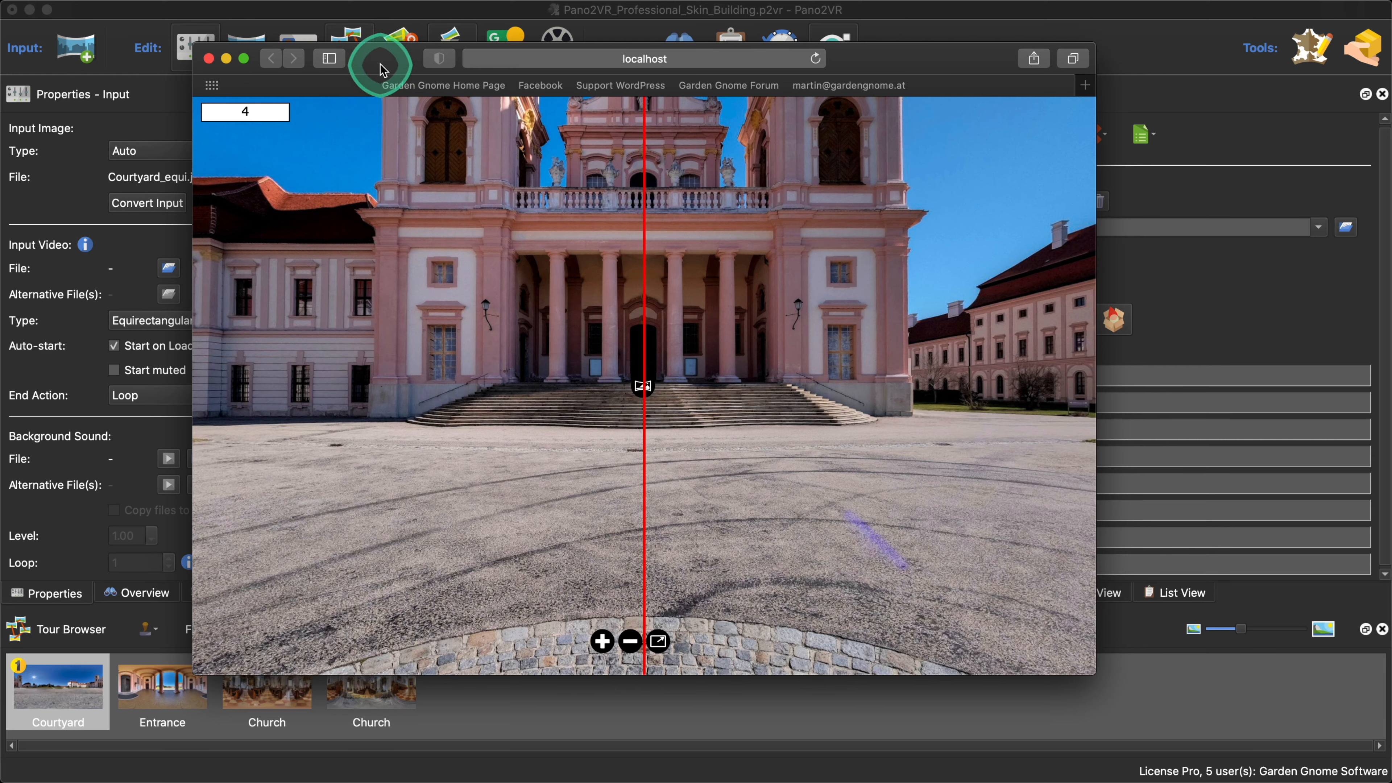
Step: Check the output's controller in Safari with the user agent set to Safari — iOS 13.1.3 — iPhone, and close the preview
mouse_move(314, 19)
click(373, 9)
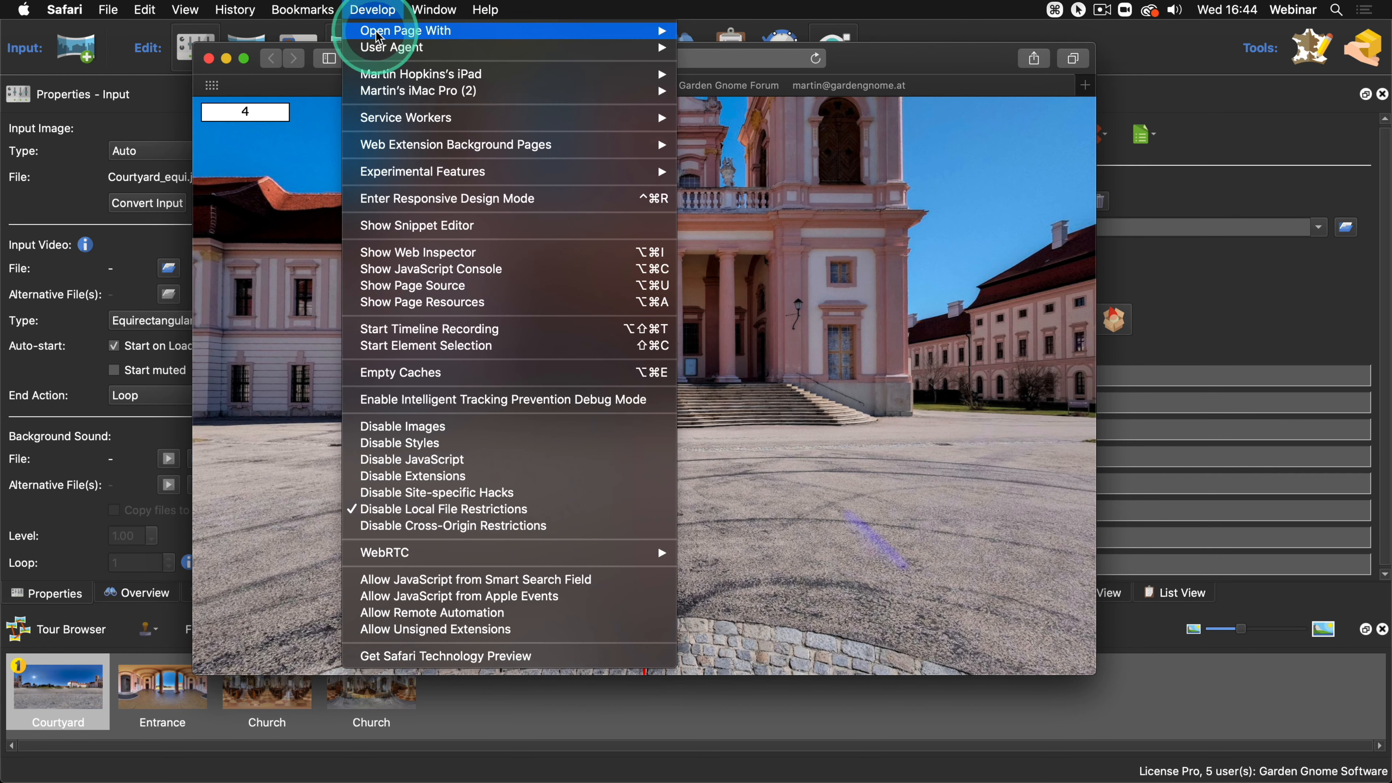
mouse_move(417, 47)
click(718, 100)
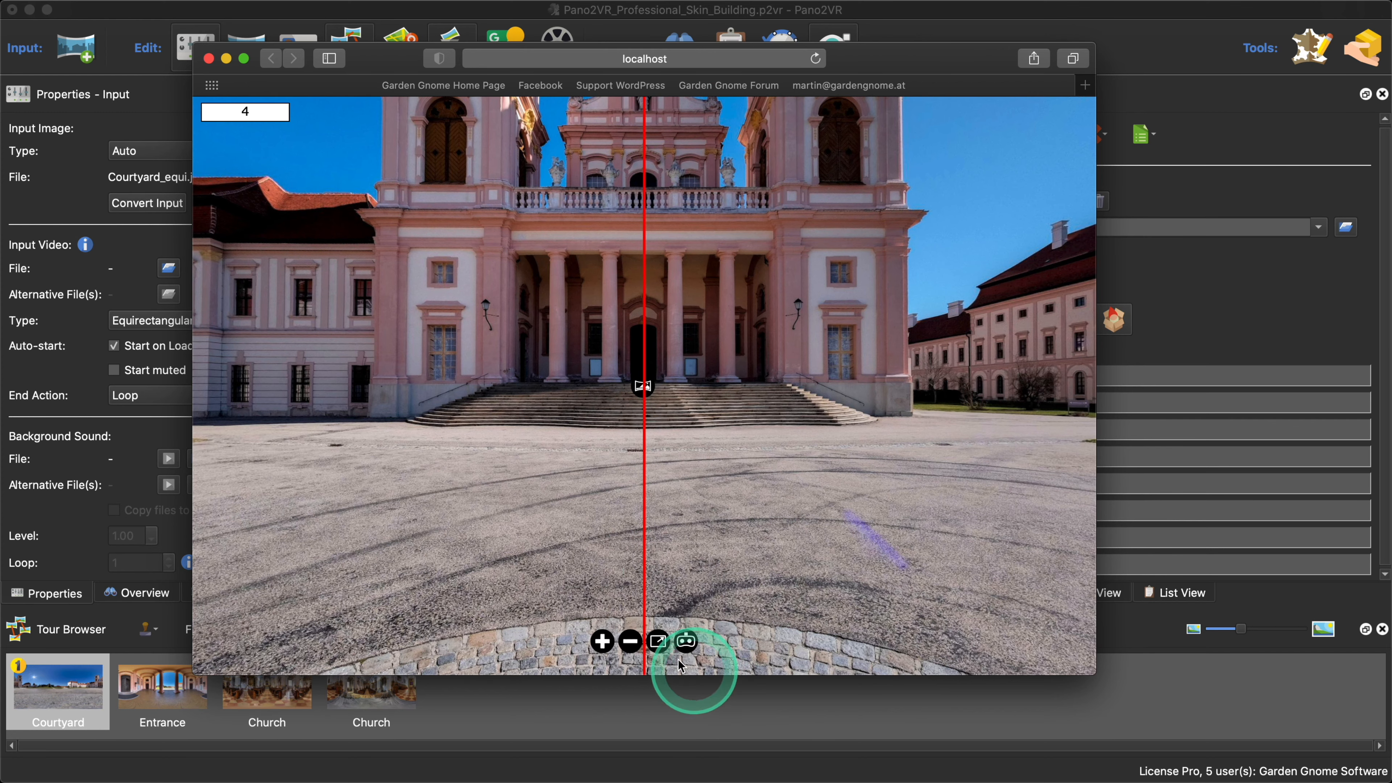
click(210, 58)
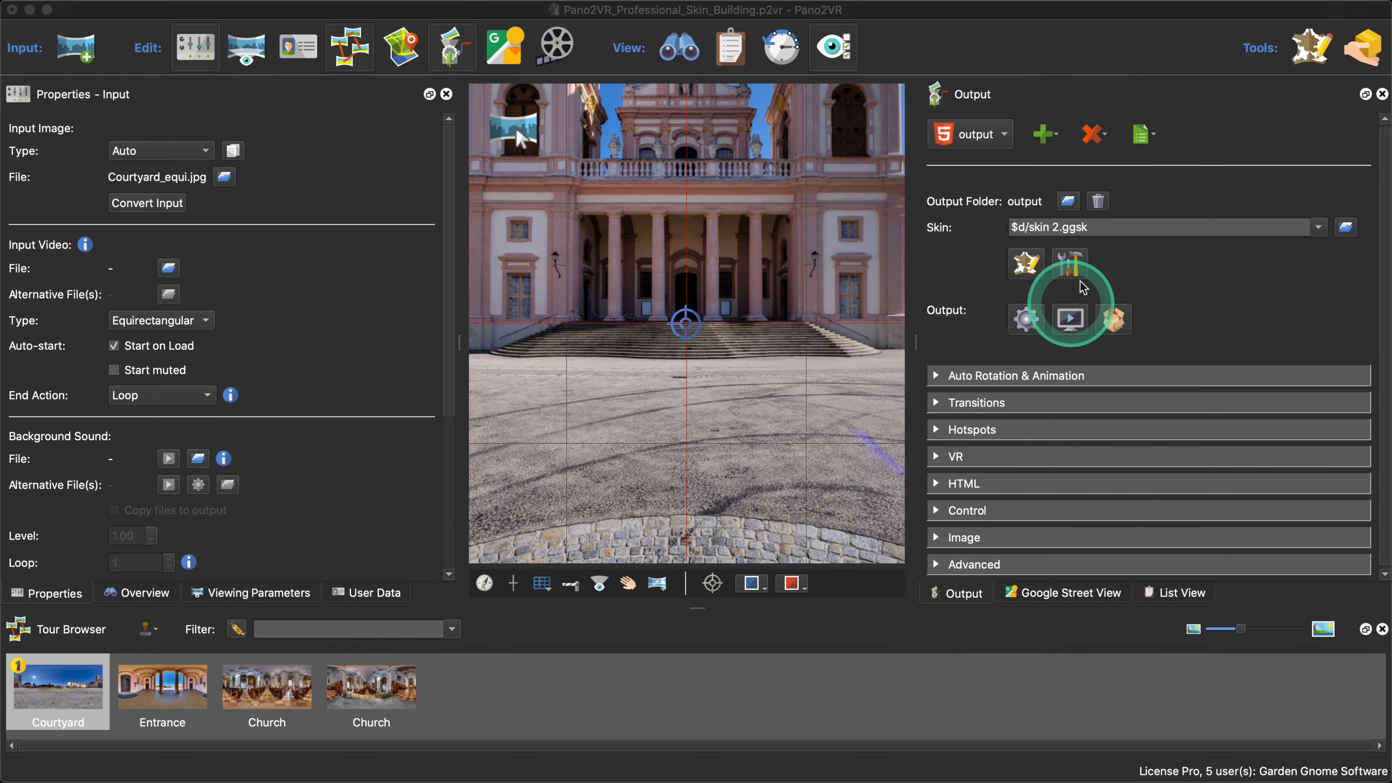
Step: Review the skin's variables and the controller's element tree in the Skin Editor, and close it
click(1027, 266)
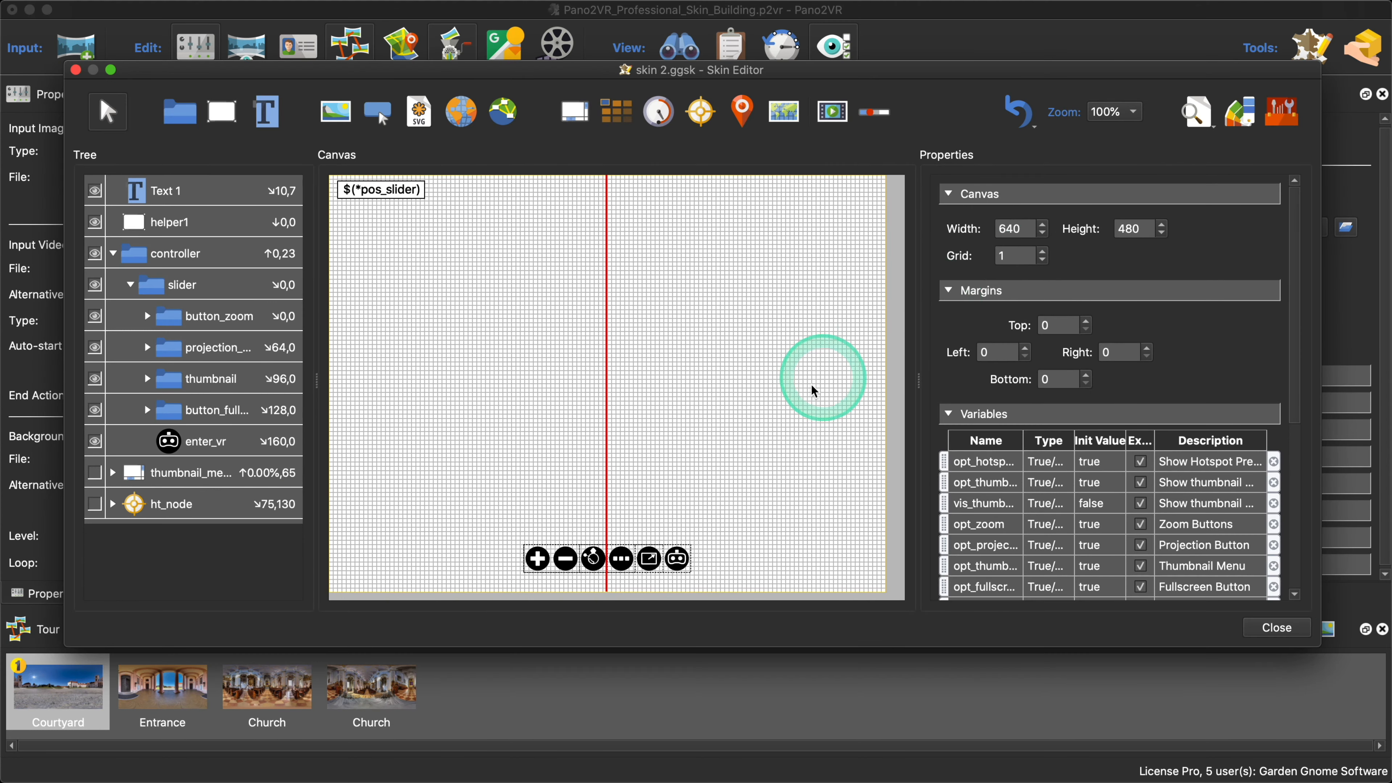
scroll(1088, 495, down, 10)
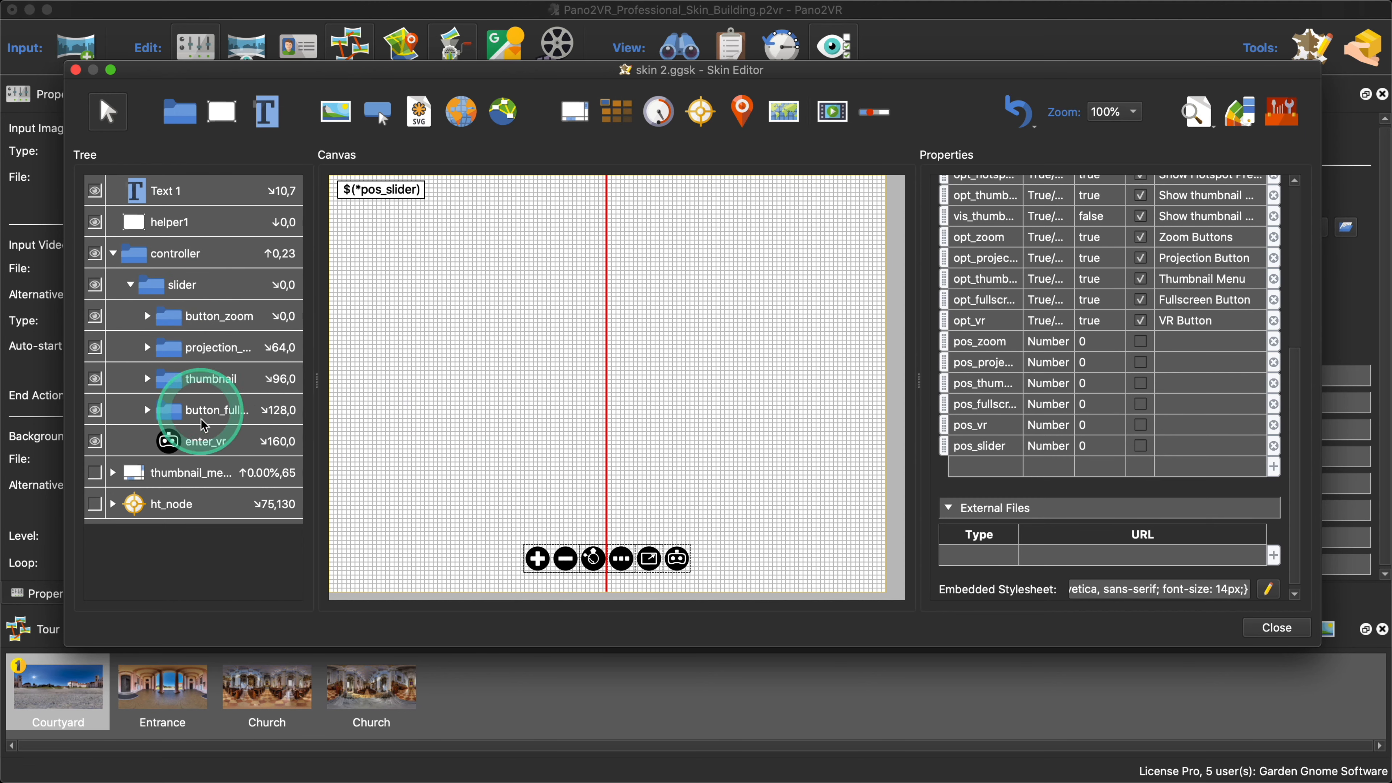
click(1278, 627)
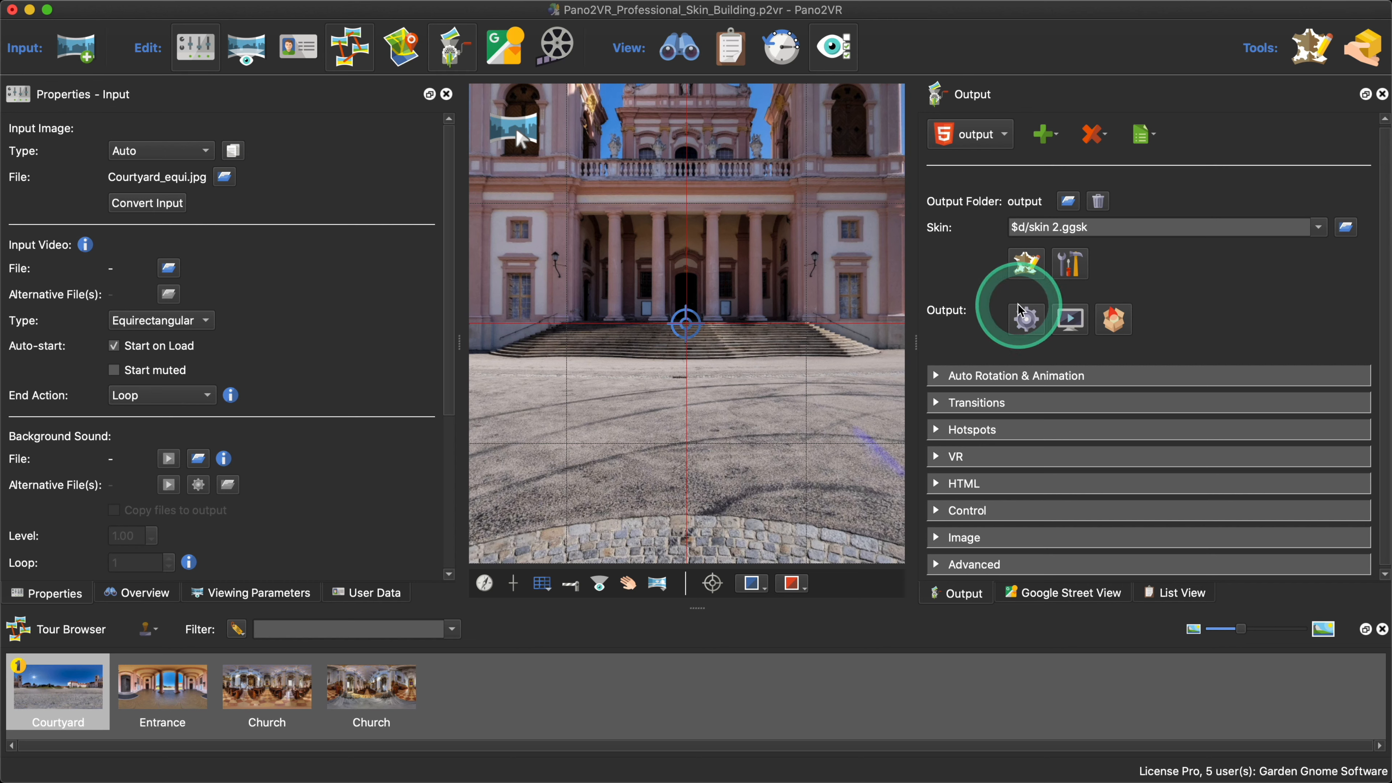
Step: Regenerate the output, overwriting pano.xml, and preview it in Safari with the Safari — iOS 13.1.3 — iPhone user agent
click(1037, 330)
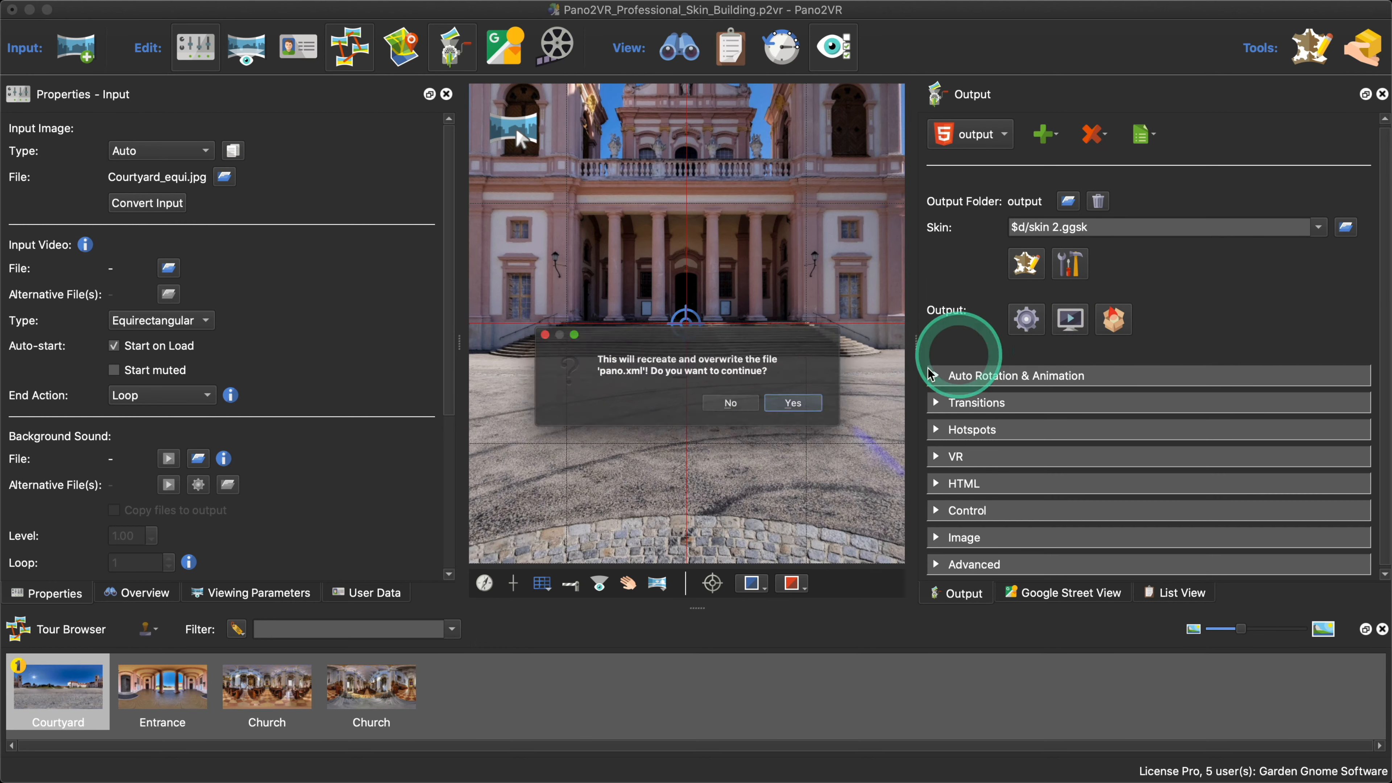
click(819, 404)
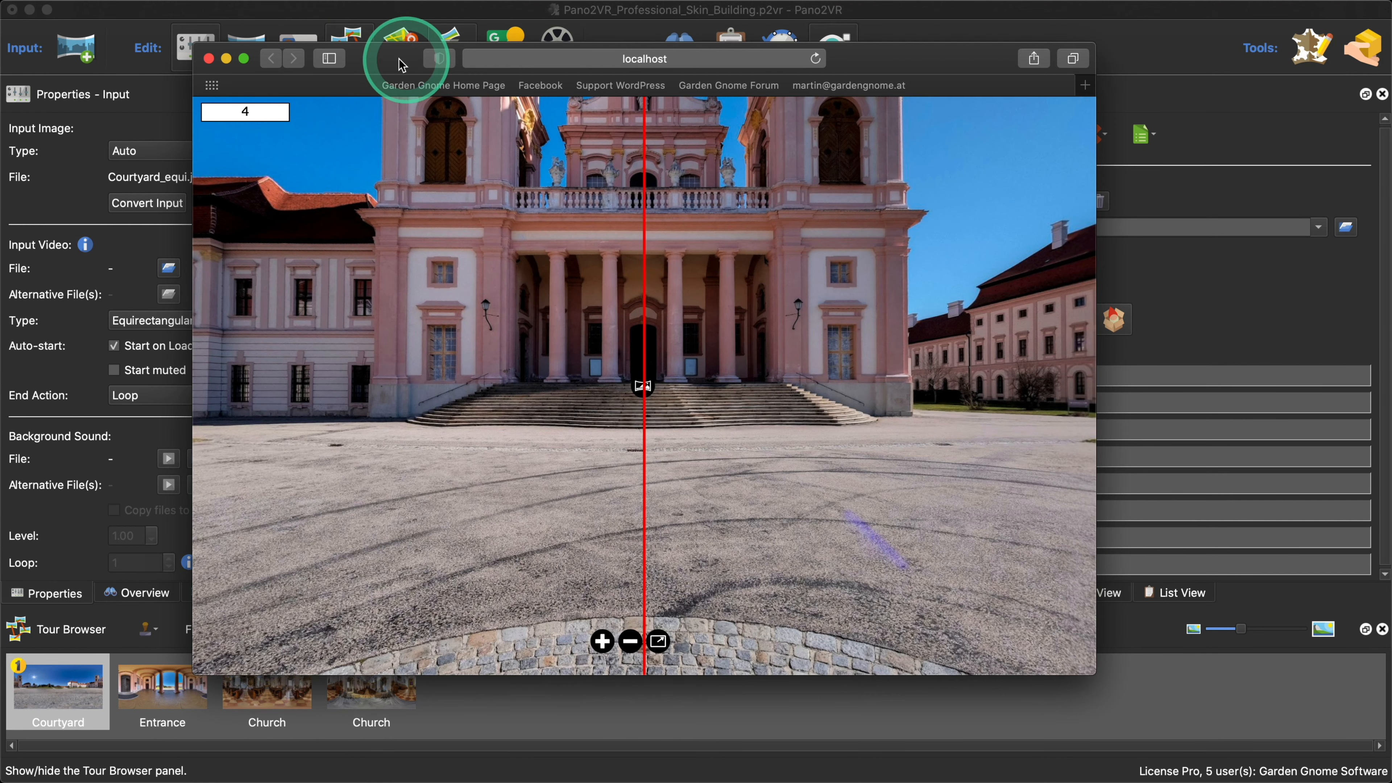
click(379, 11)
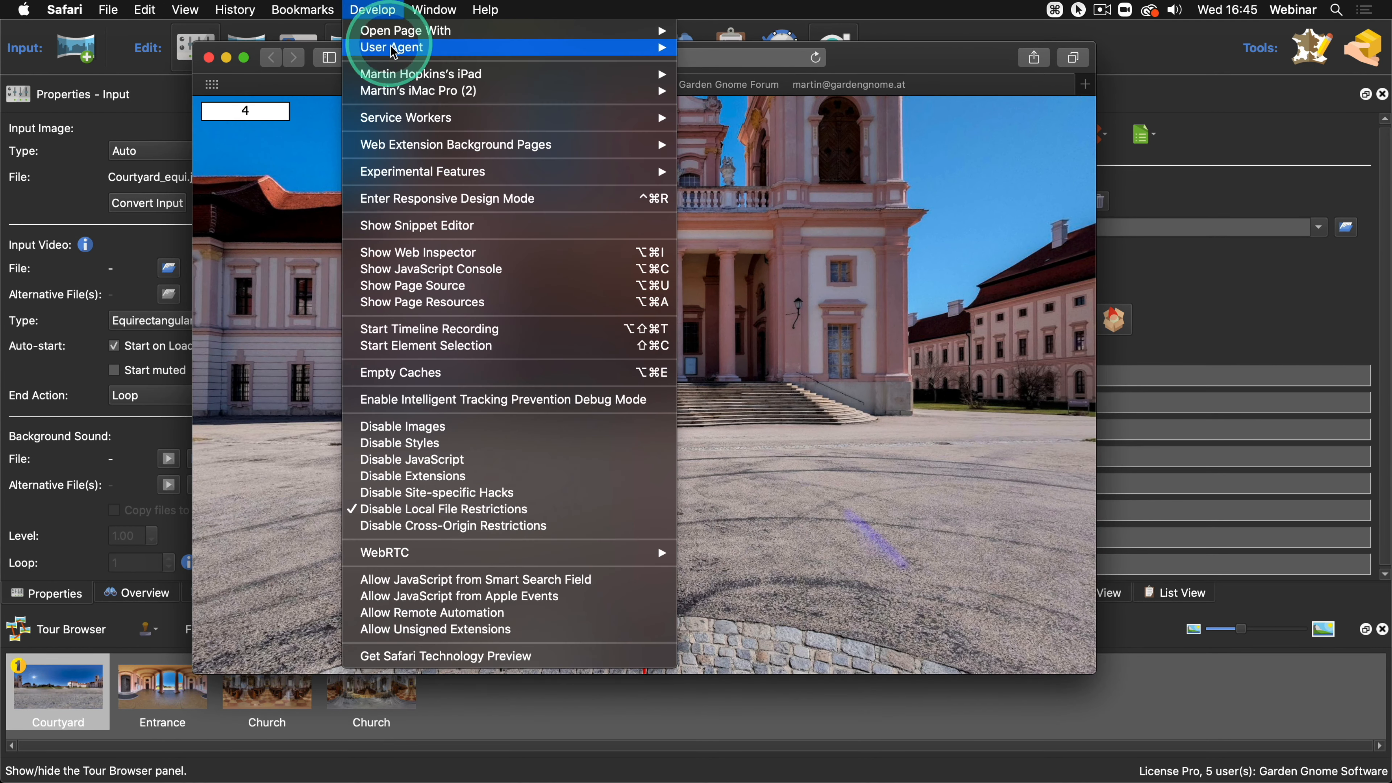
mouse_move(600, 52)
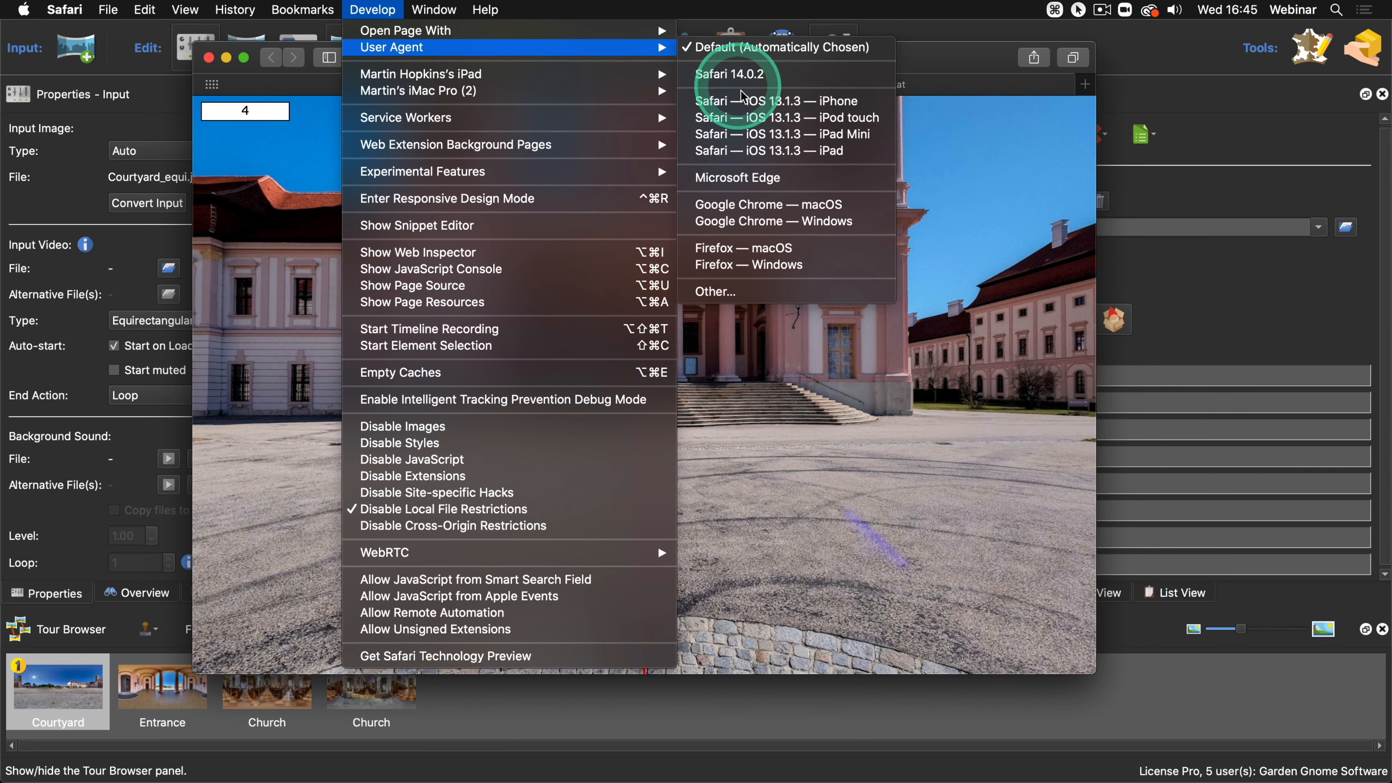
click(745, 106)
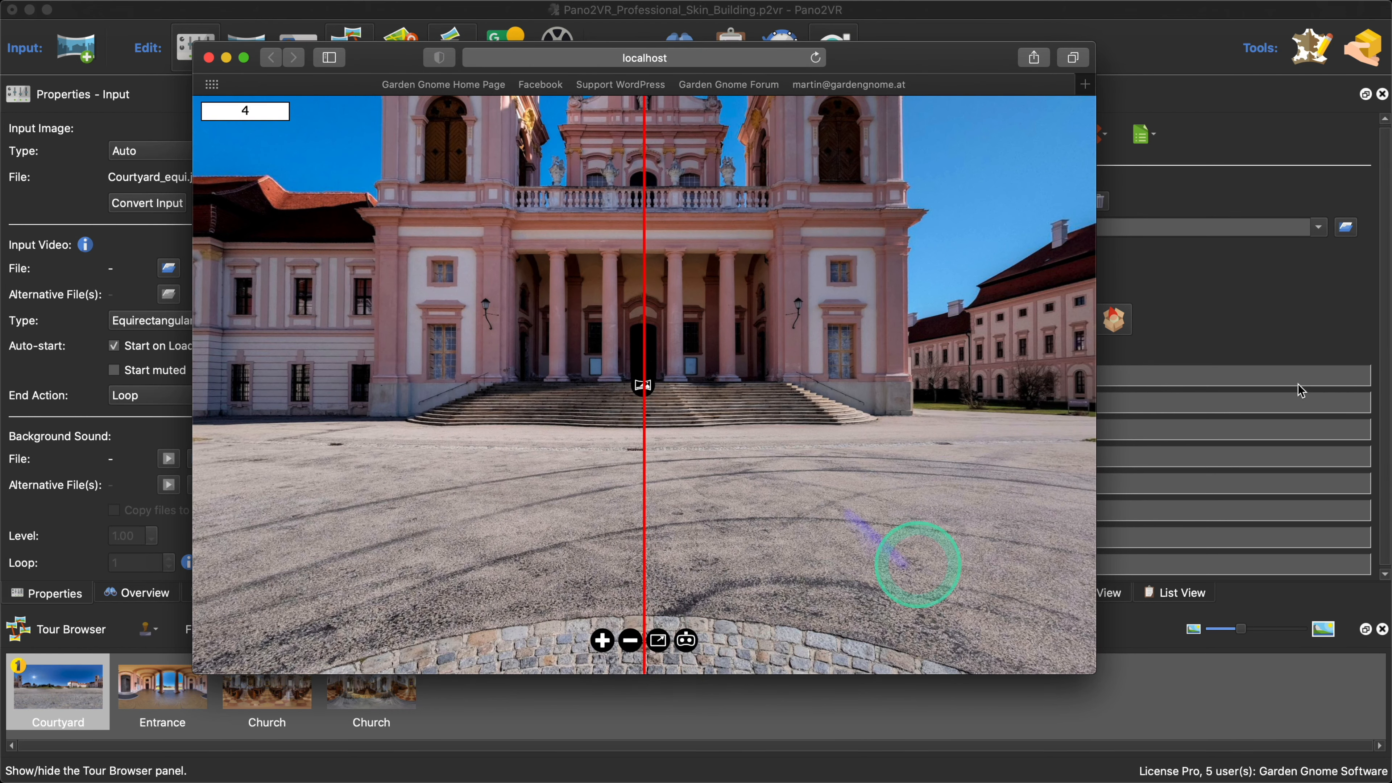
drag(987, 57, 880, 43)
Step: Enable the Projection Button and Thumbnail Menu skin parameters and regenerate the output, overwriting pano.xml
click(1070, 263)
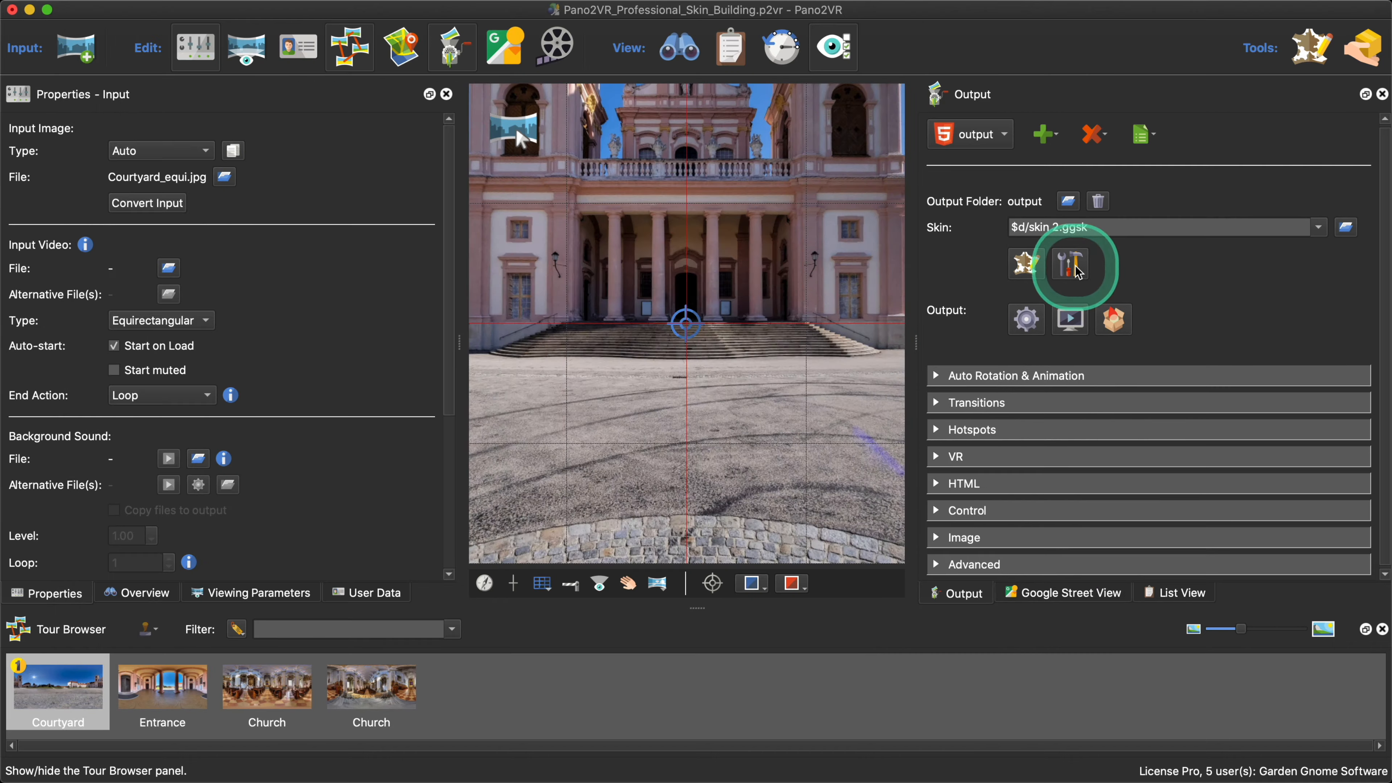
click(827, 388)
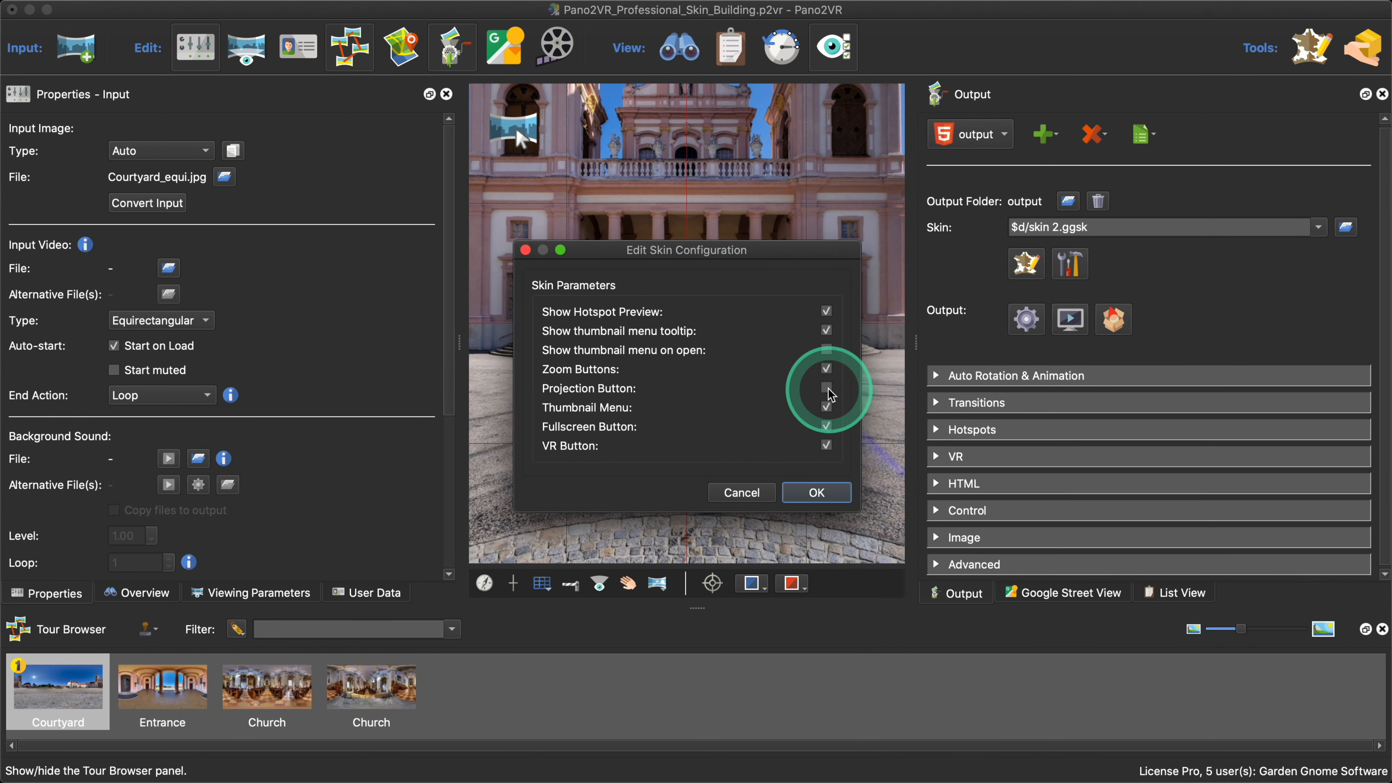
click(817, 492)
click(1026, 323)
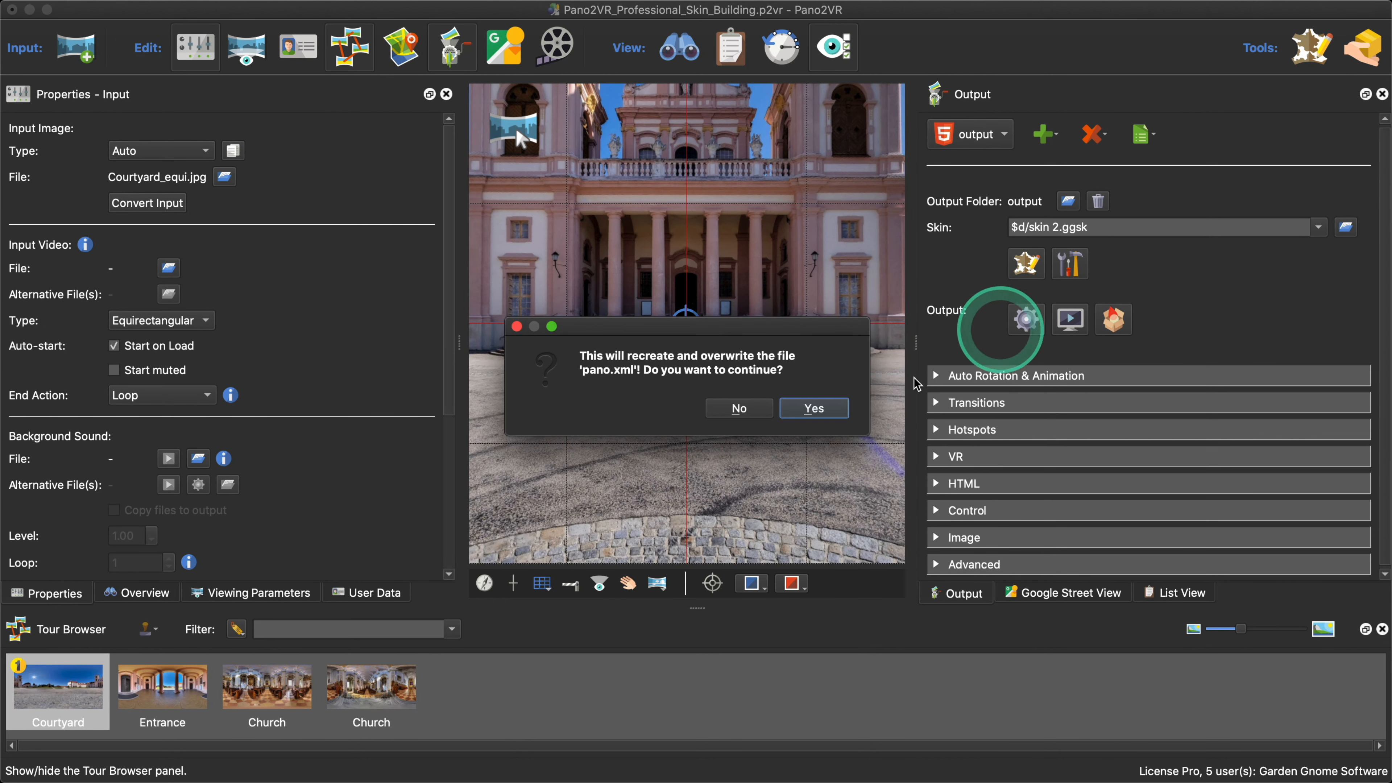
click(815, 407)
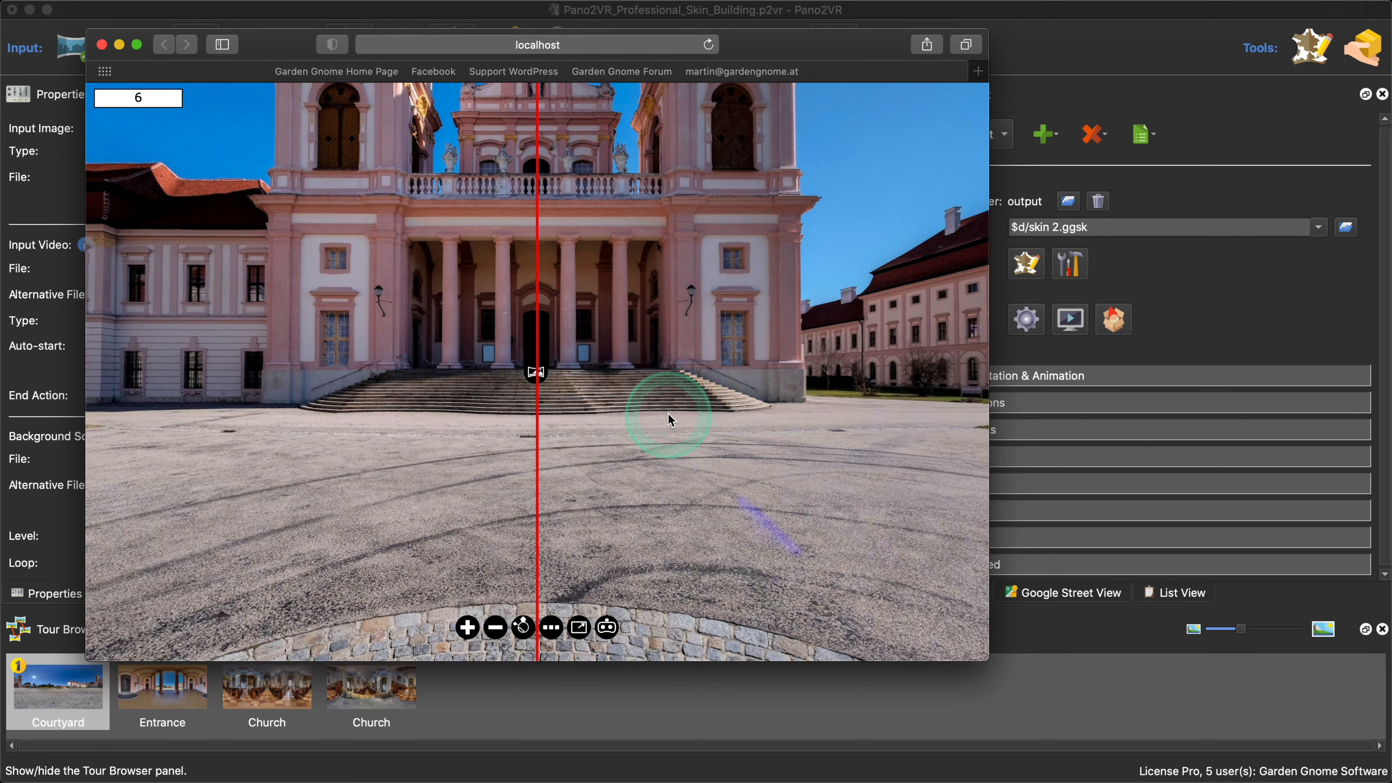
Step: Reopen the generated output in the browser to check the button layout and centring, and return to Pano2VR
click(1140, 279)
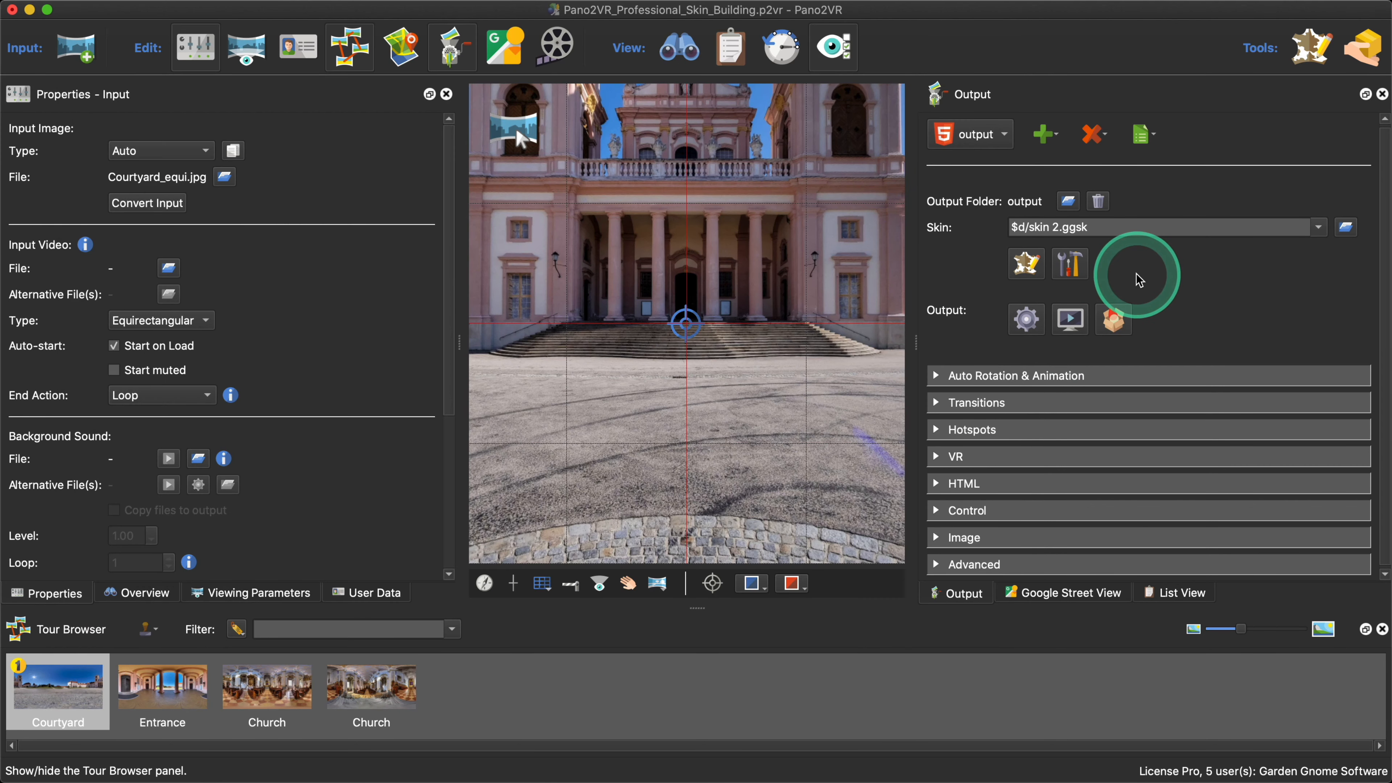
click(1070, 318)
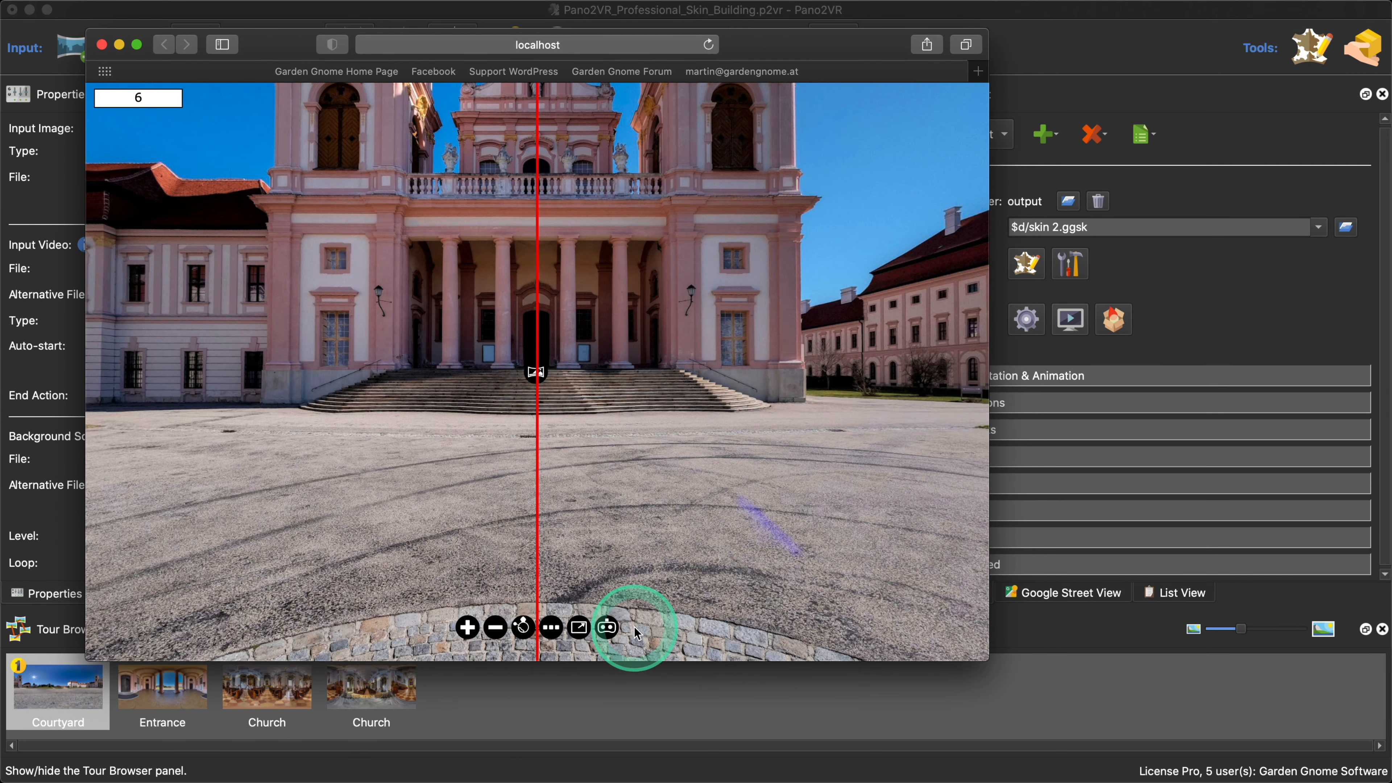
click(1115, 293)
Step: Disable the Thumbnail Menu skin parameter and regenerate the output to test the remaining buttons' positions
click(1070, 264)
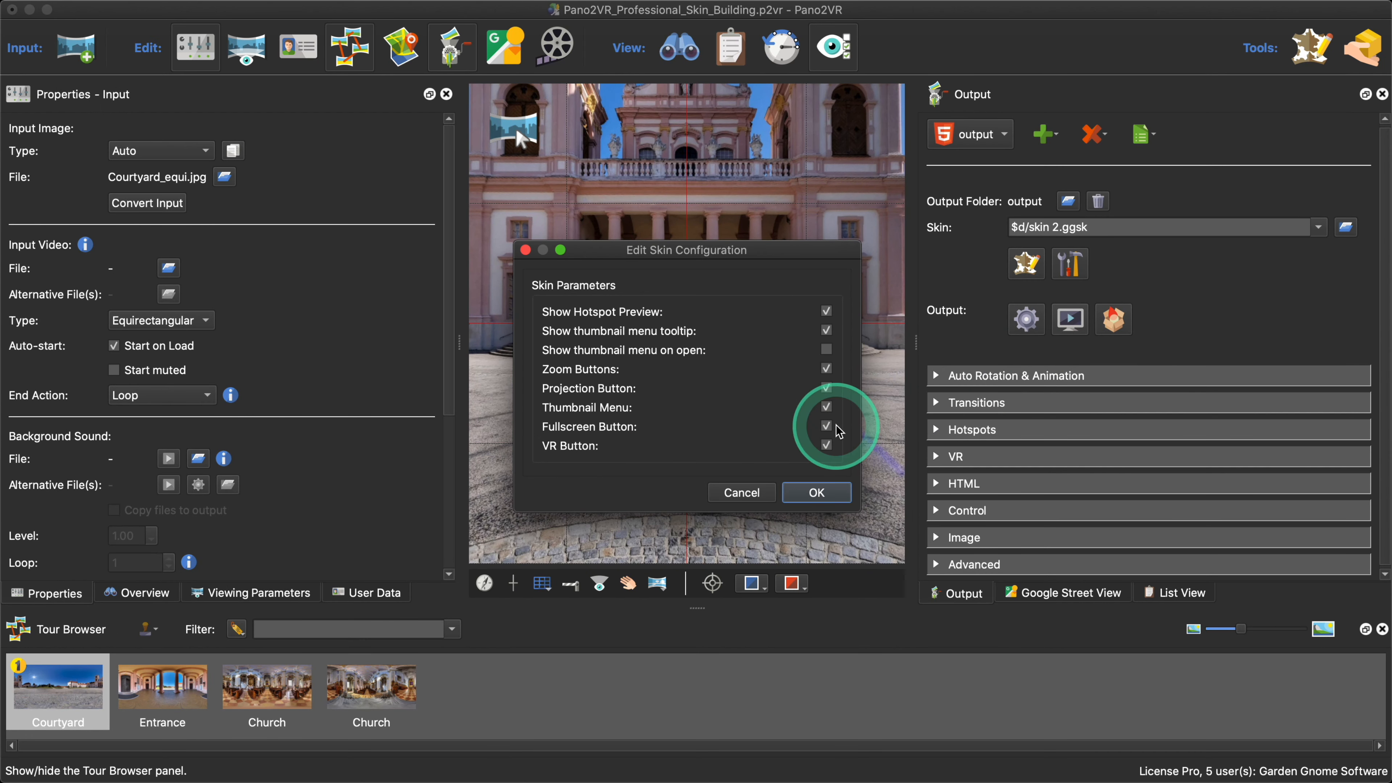
click(826, 407)
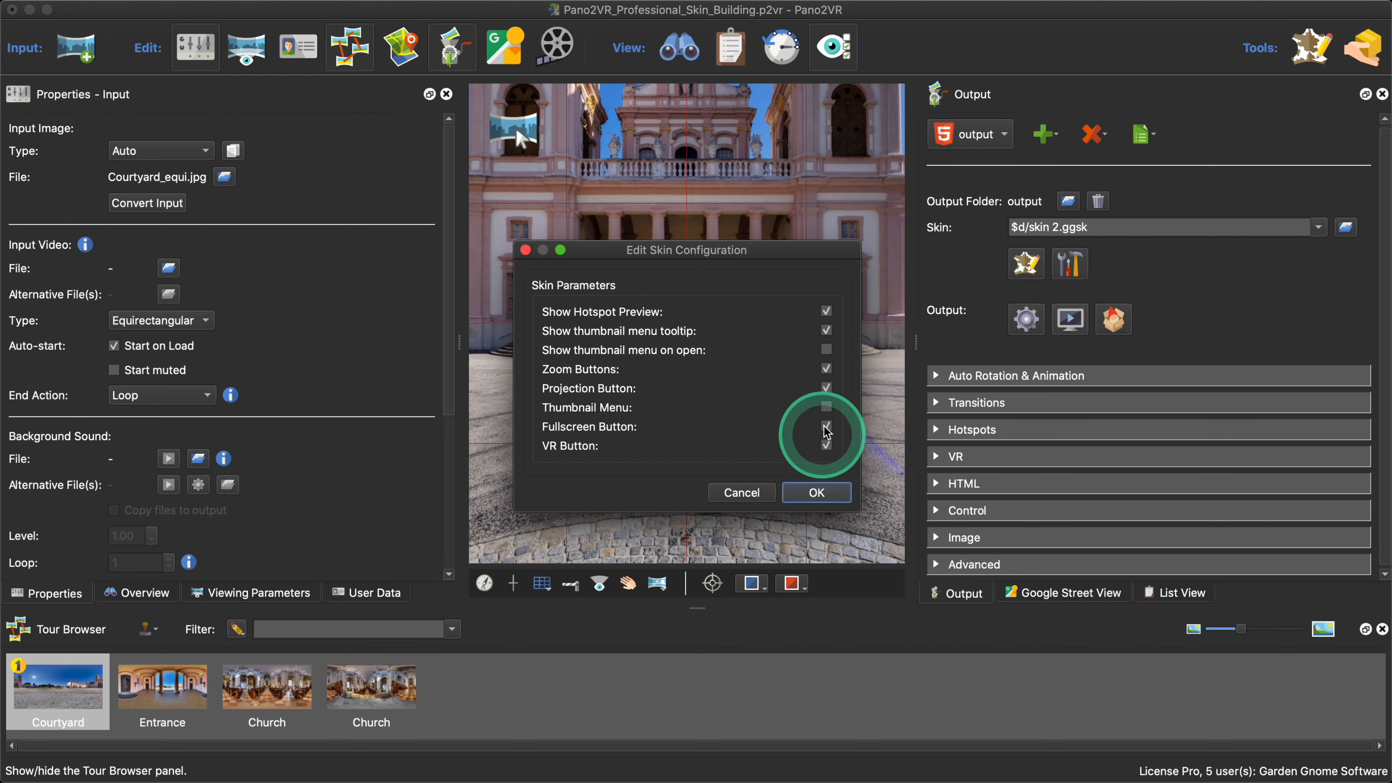
click(830, 494)
click(1026, 319)
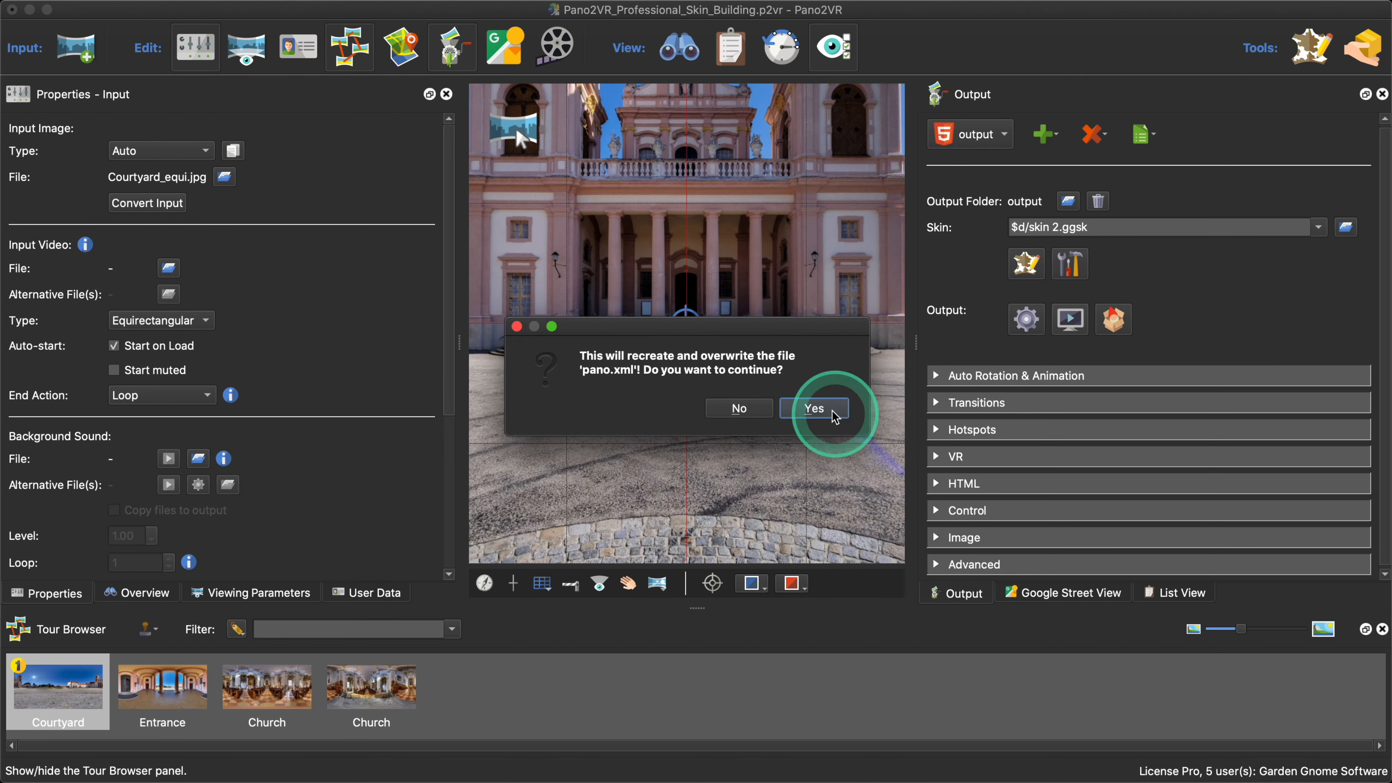
click(830, 408)
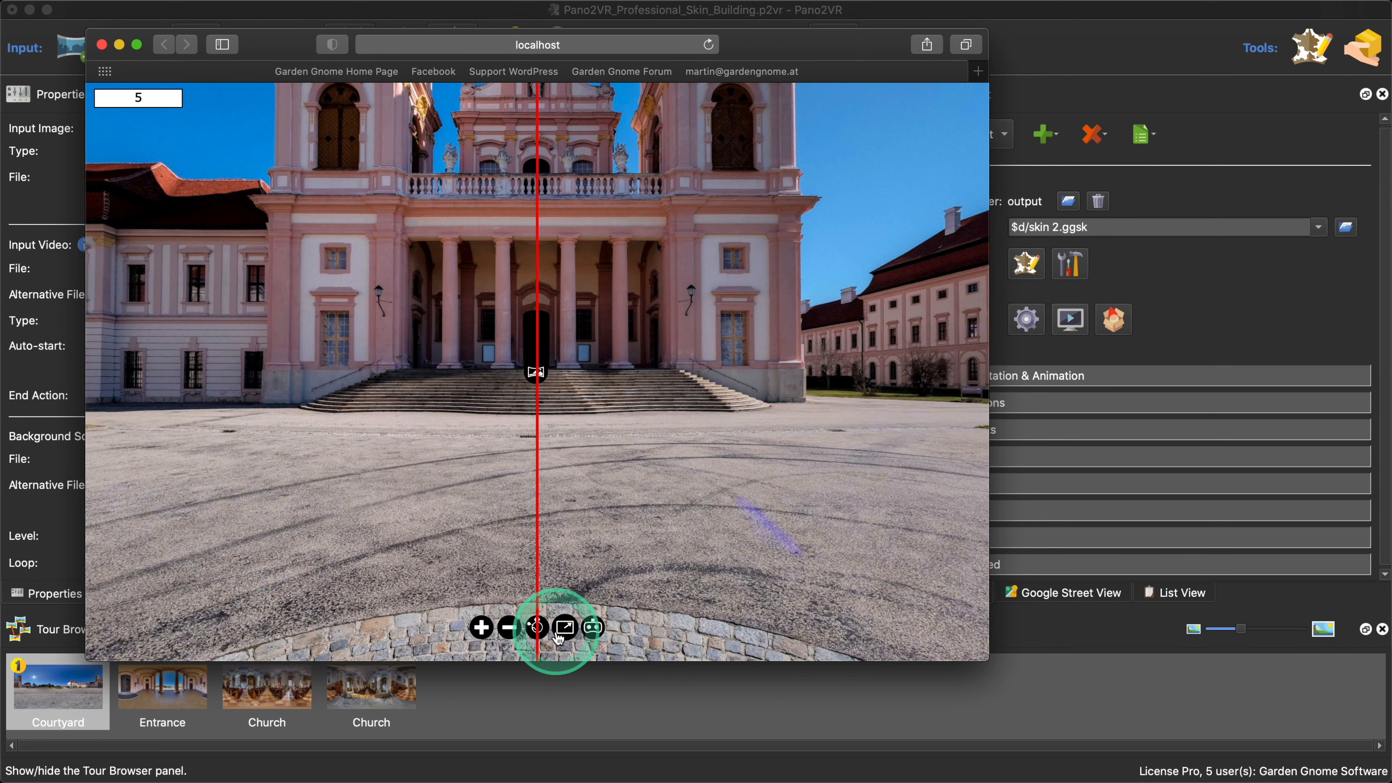
Step: Disable the Projection Button skin parameter, regenerate the output to check the controller in the browser, and close the preview
click(1069, 265)
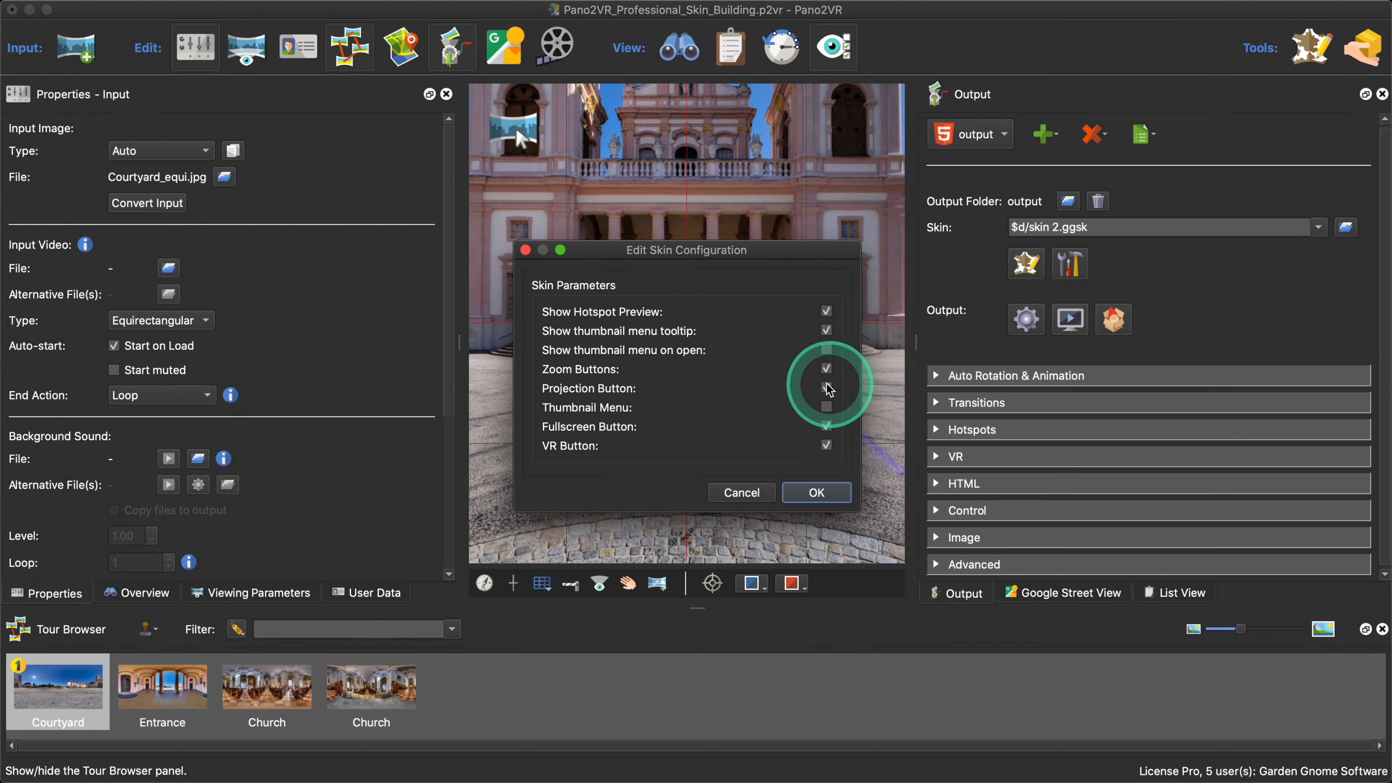
click(816, 492)
click(1026, 319)
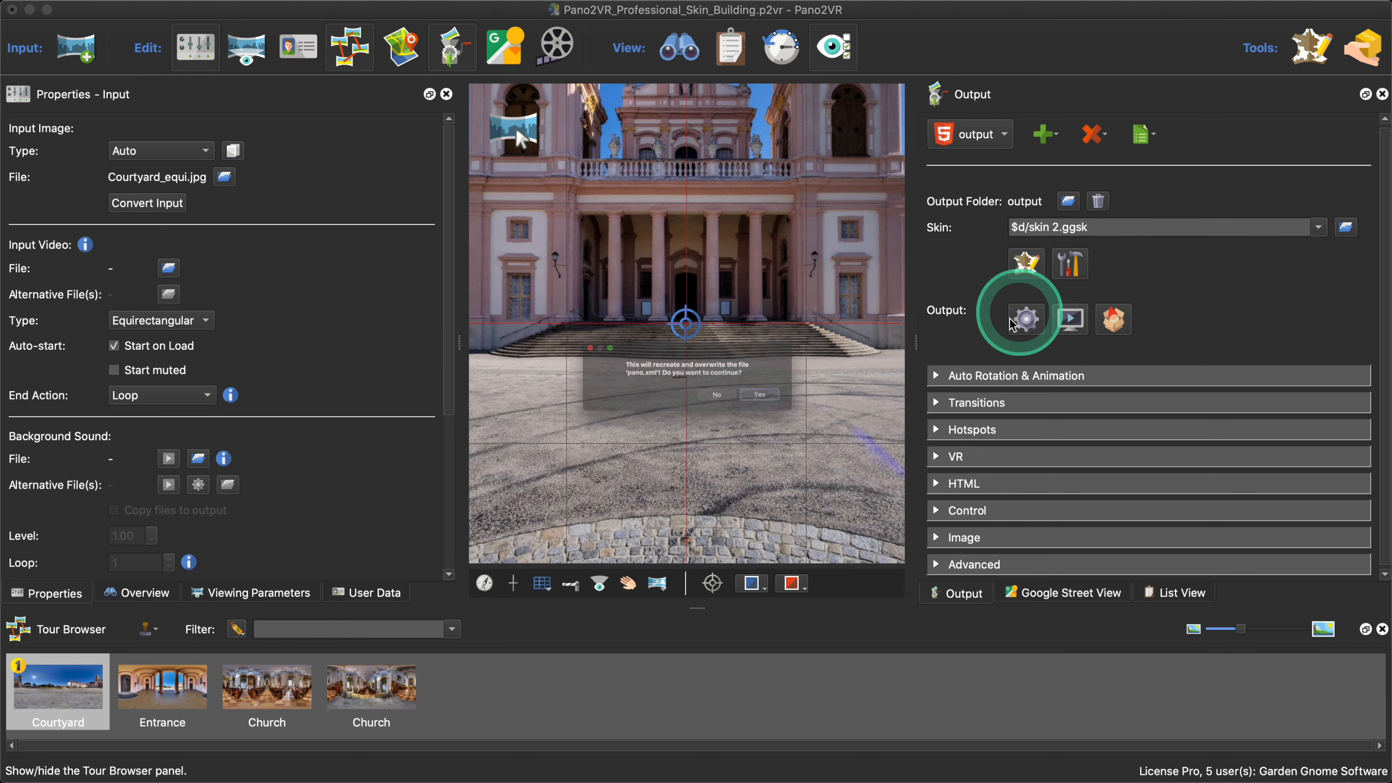
click(803, 410)
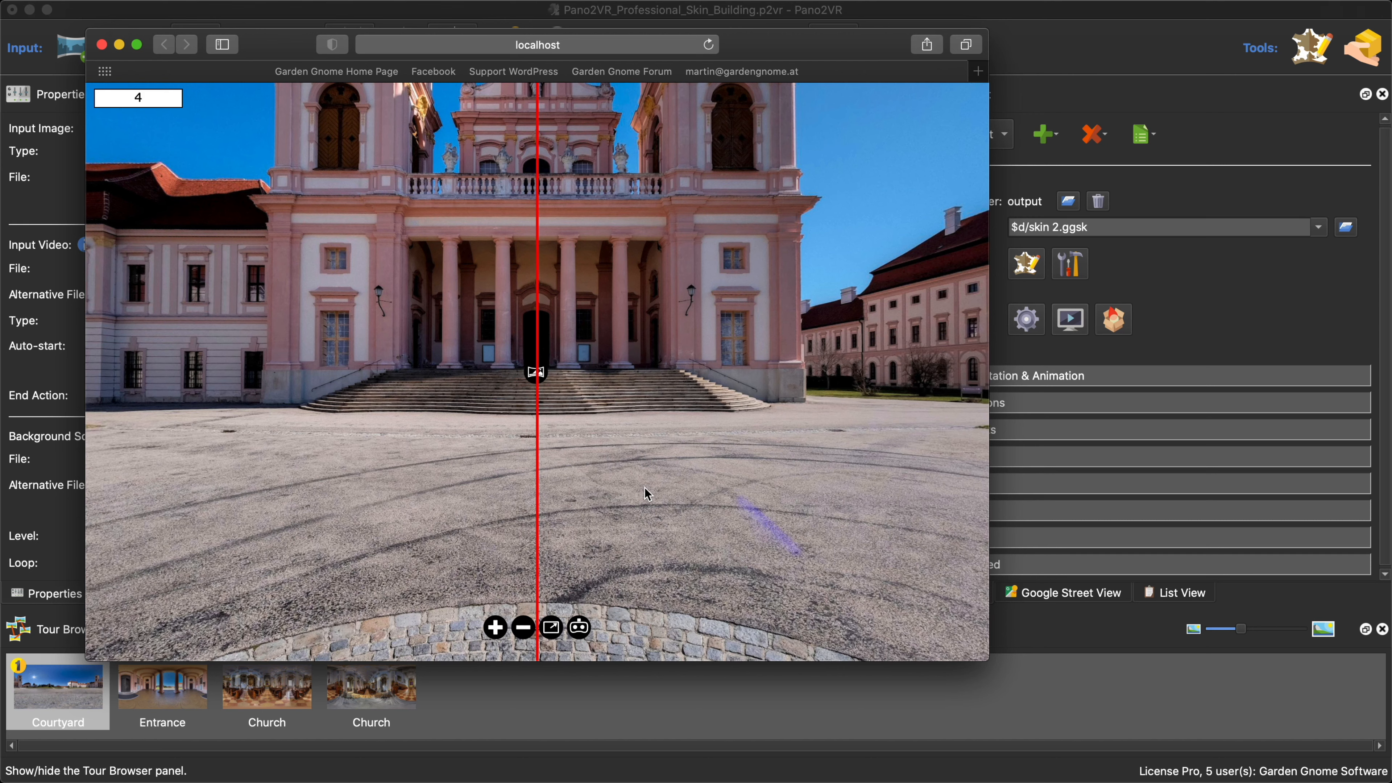
click(616, 496)
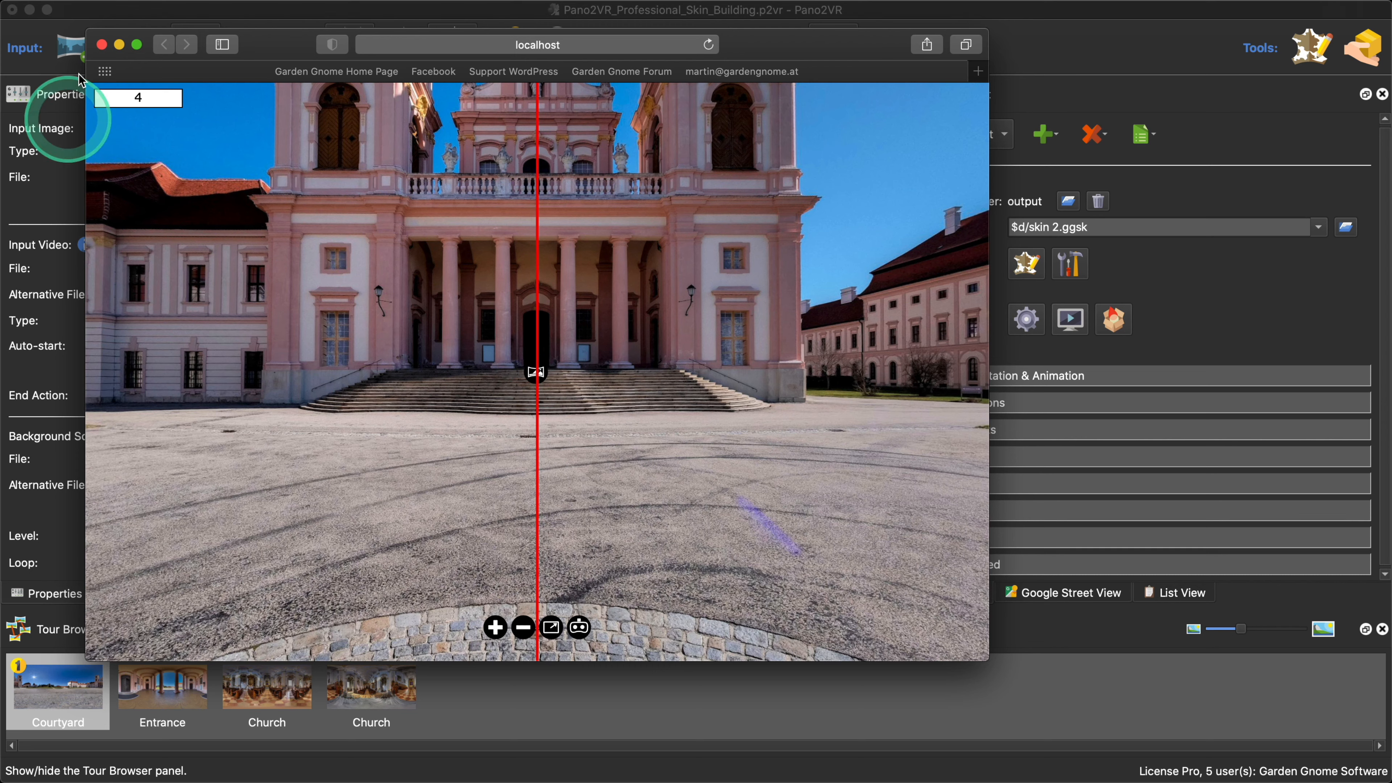
click(101, 46)
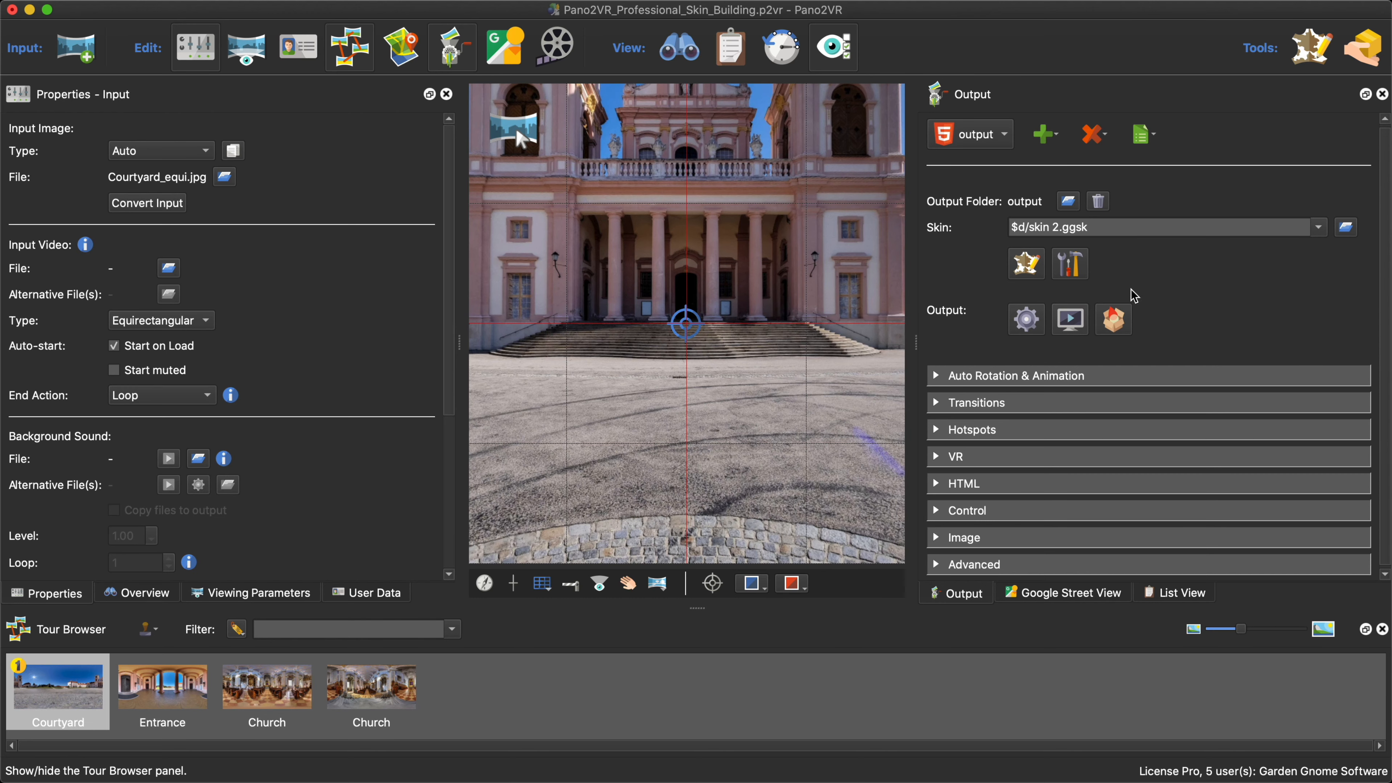
Step: In the skin's slider container, add a VR Available = true condition, joined with And, to the filter of the opt_vr Add(+) 1 action
click(1024, 265)
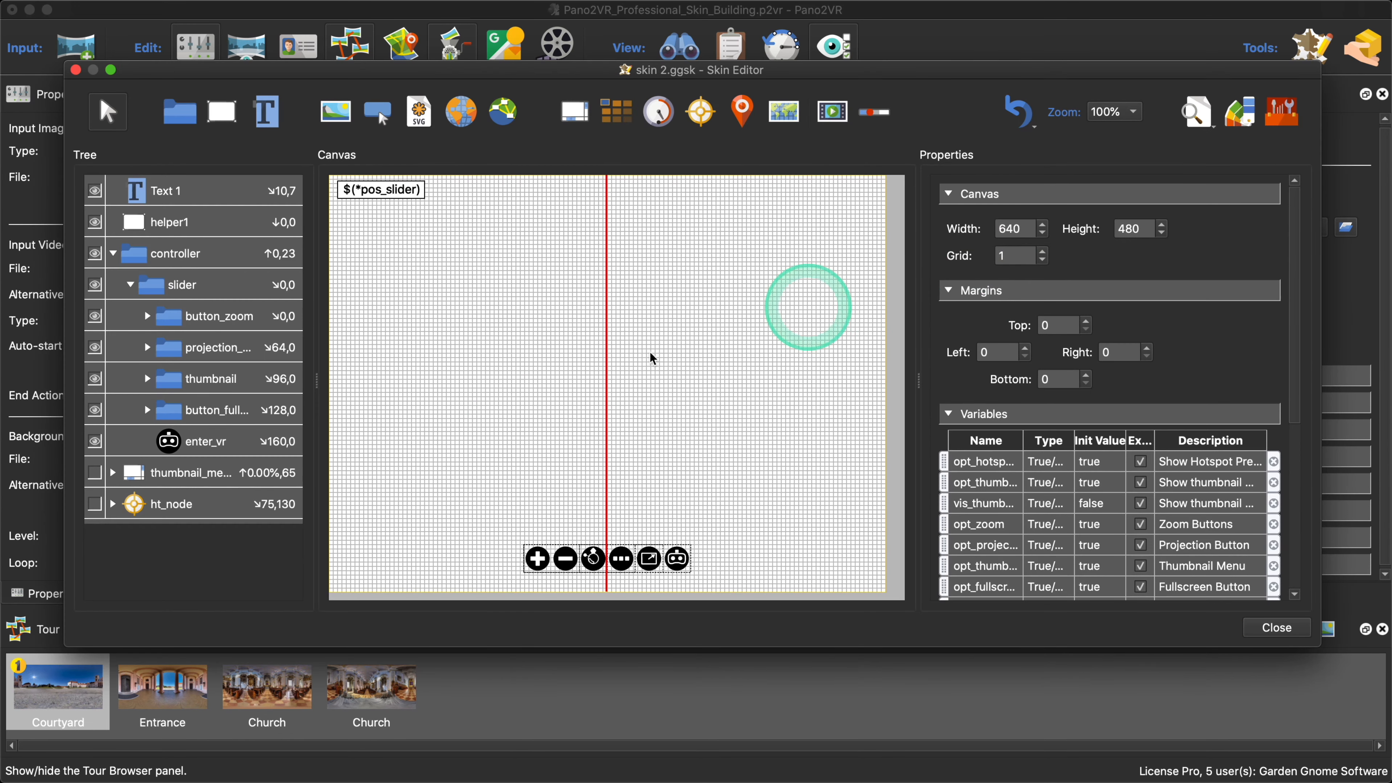
click(196, 290)
scroll(1179, 455, down, 10)
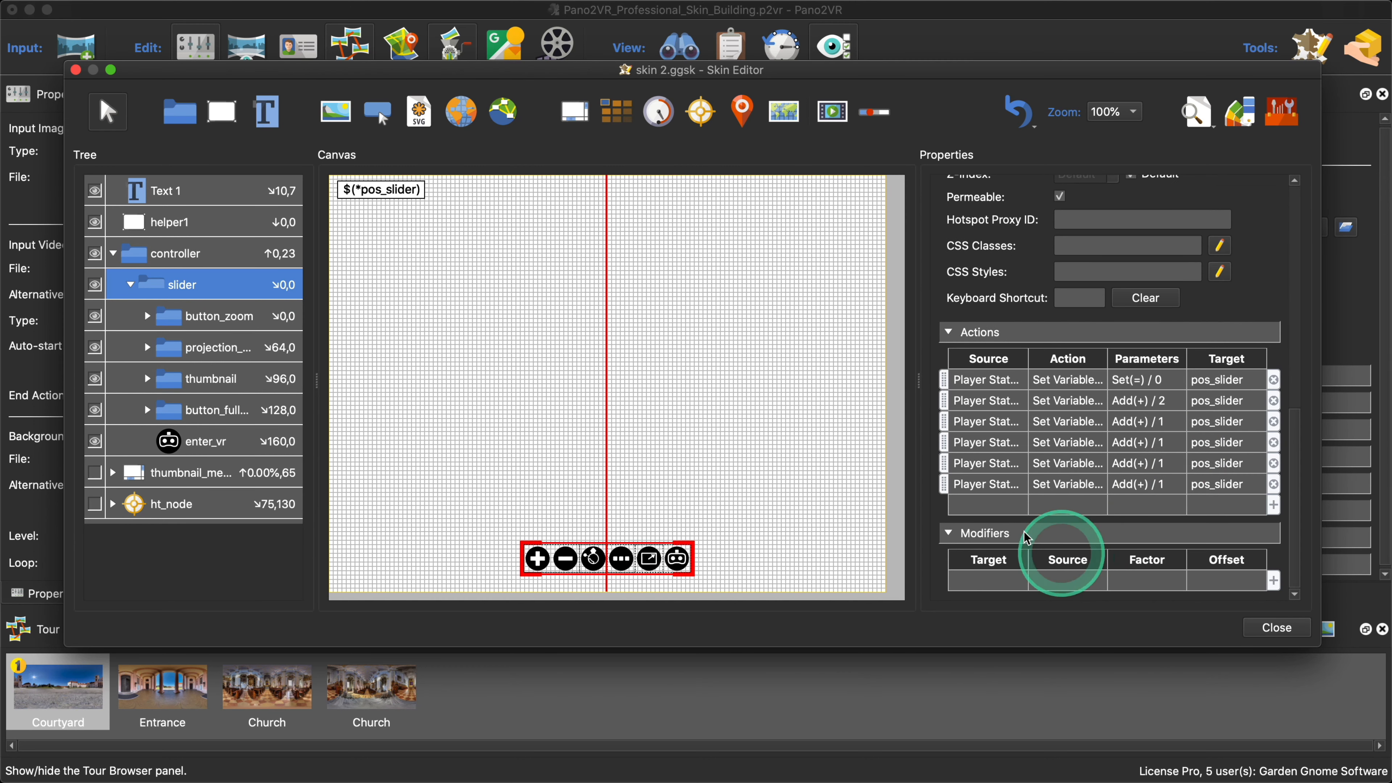
double_click(999, 485)
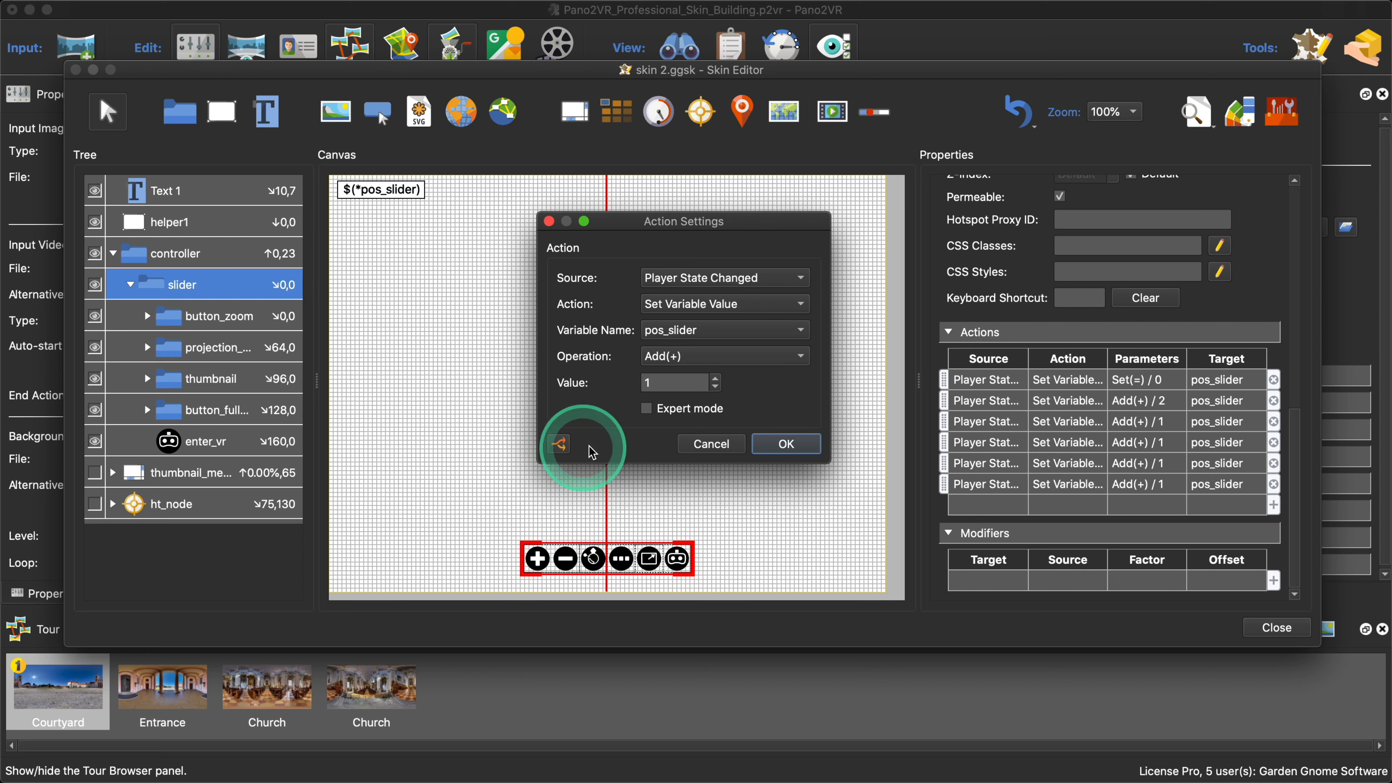
click(560, 444)
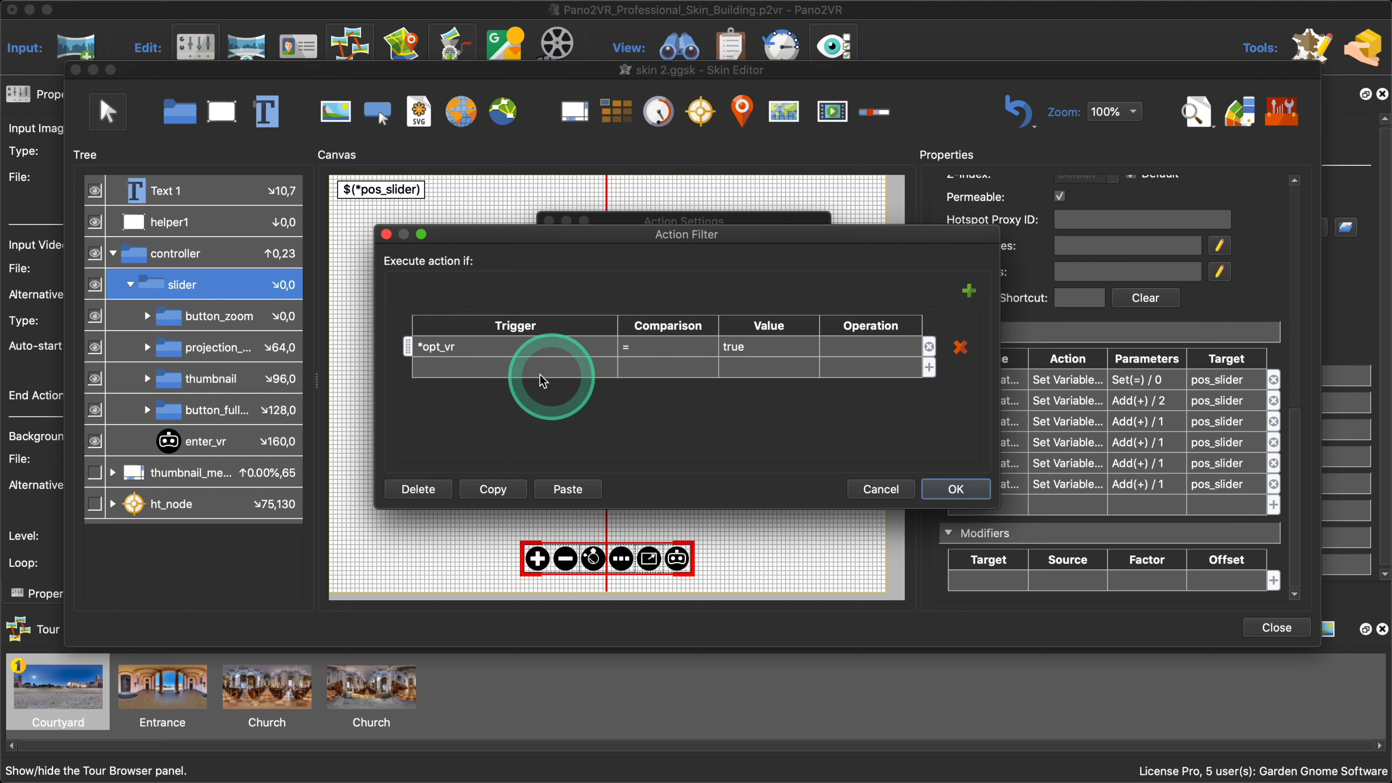
click(486, 371)
click(485, 368)
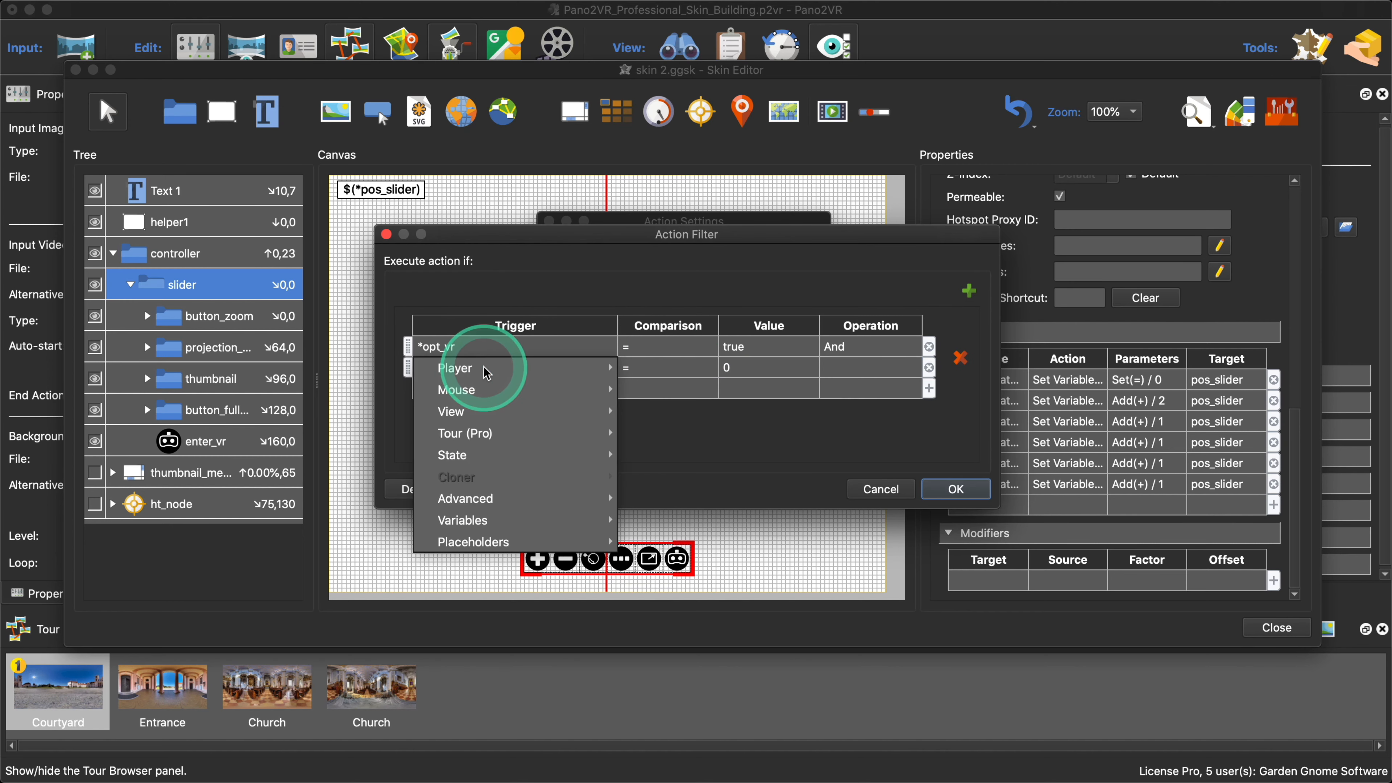
mouse_move(514, 520)
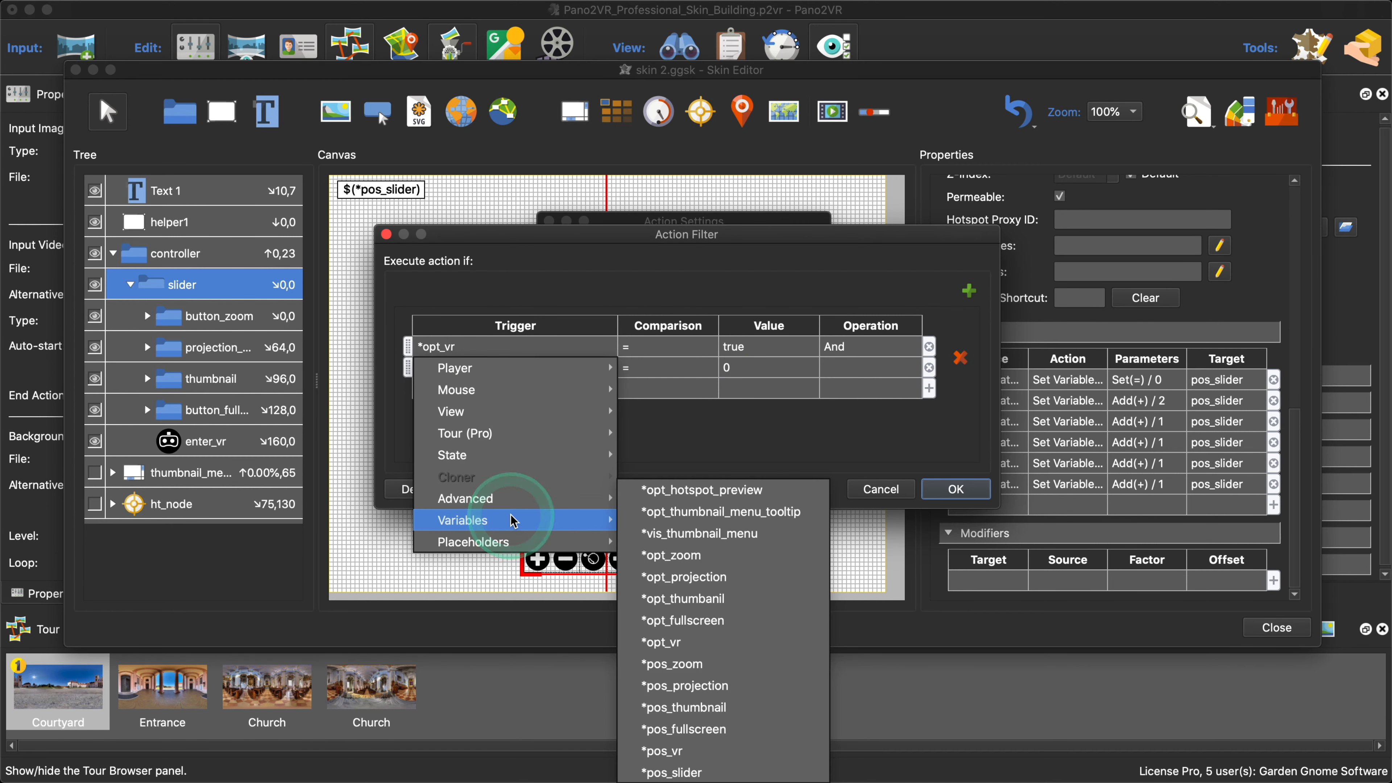
mouse_move(543, 368)
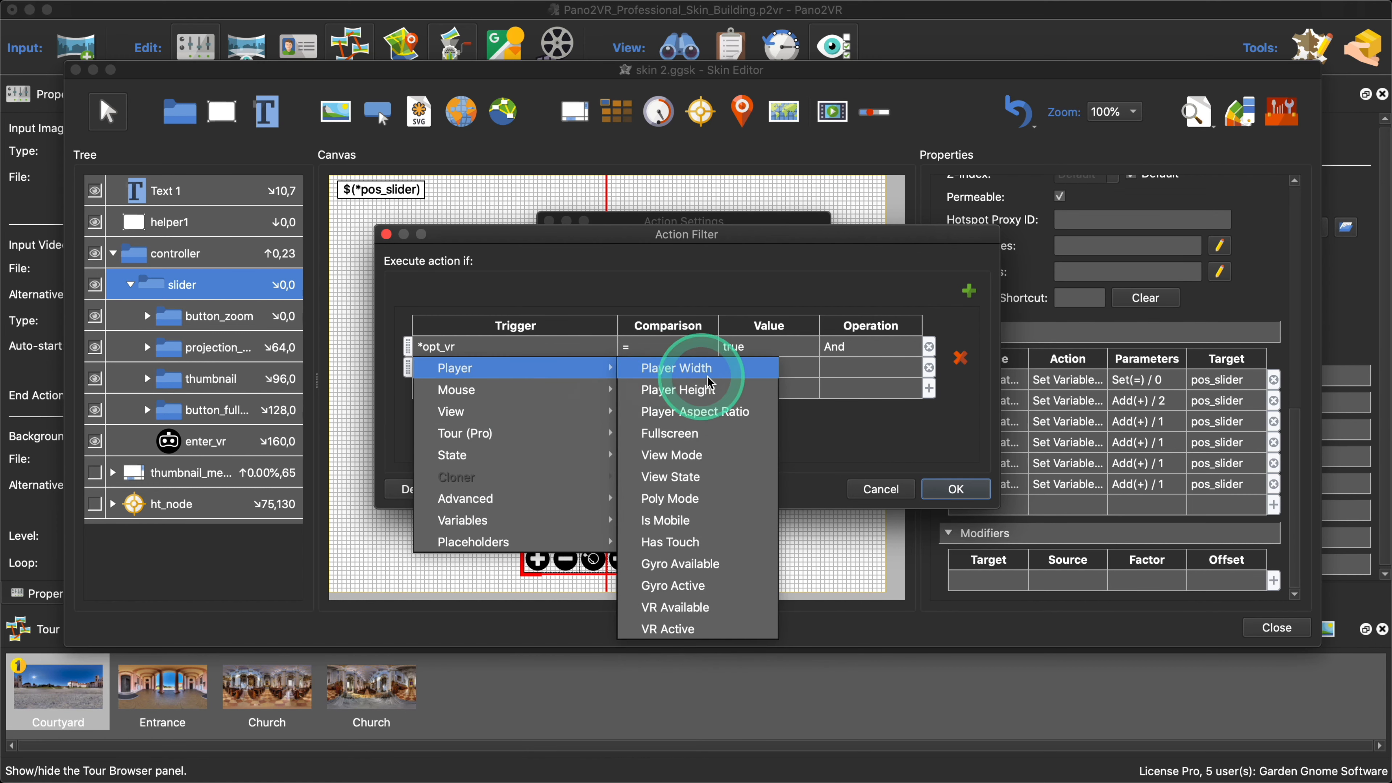
click(683, 607)
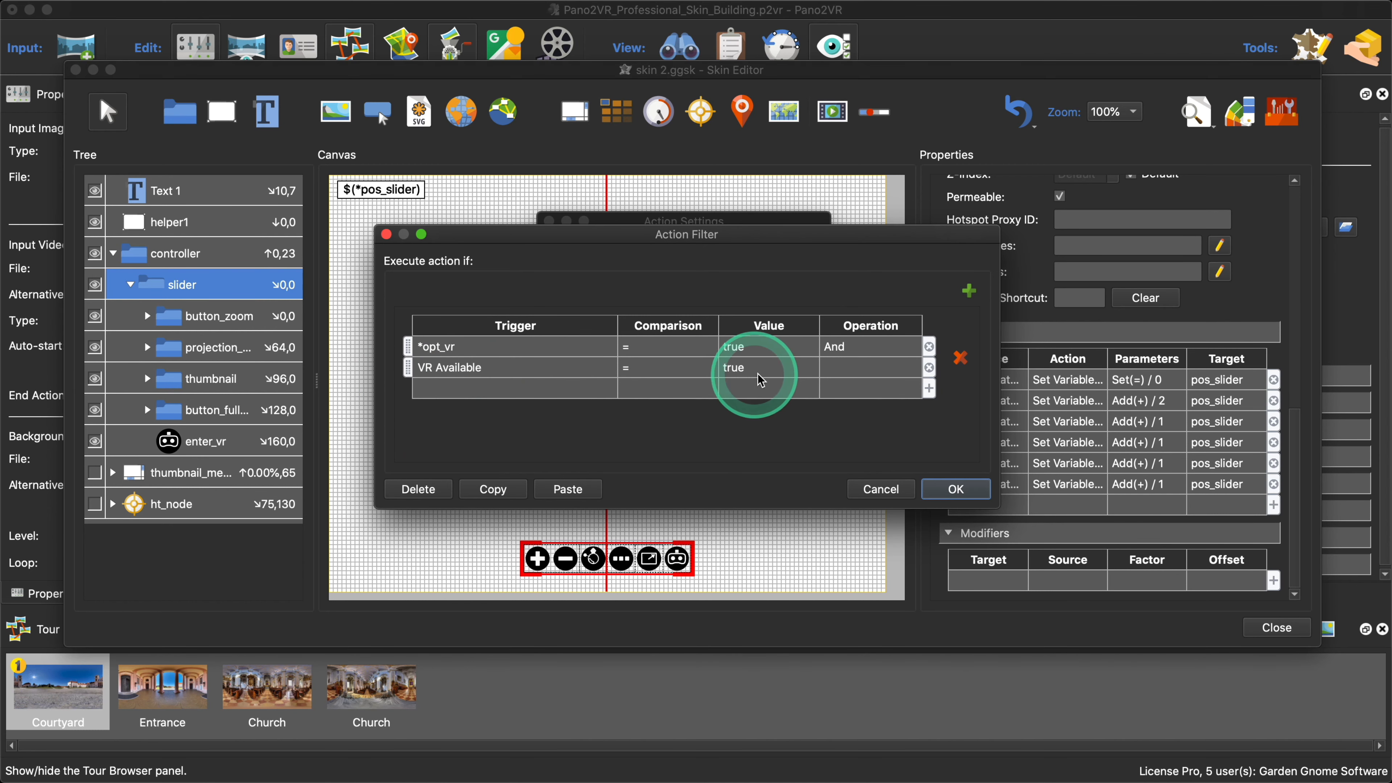
click(955, 489)
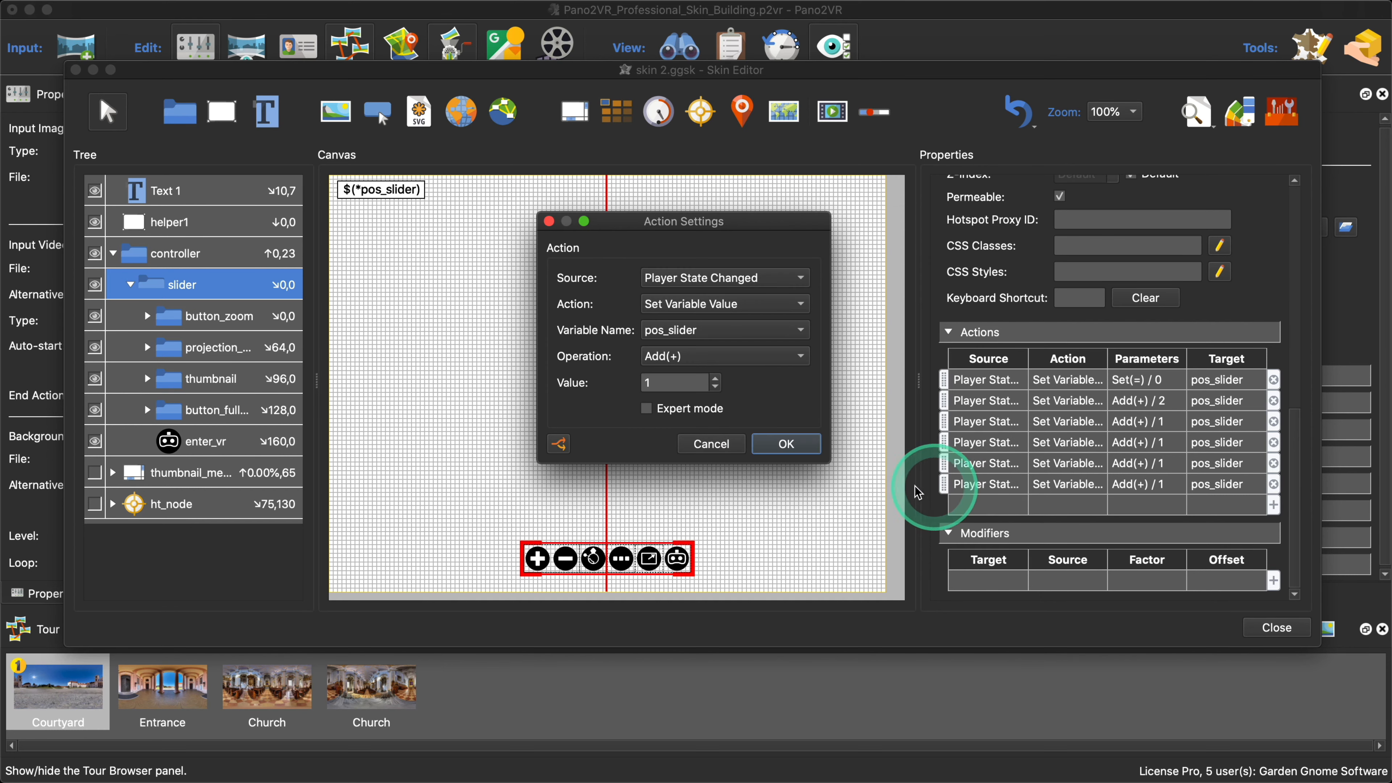
click(799, 443)
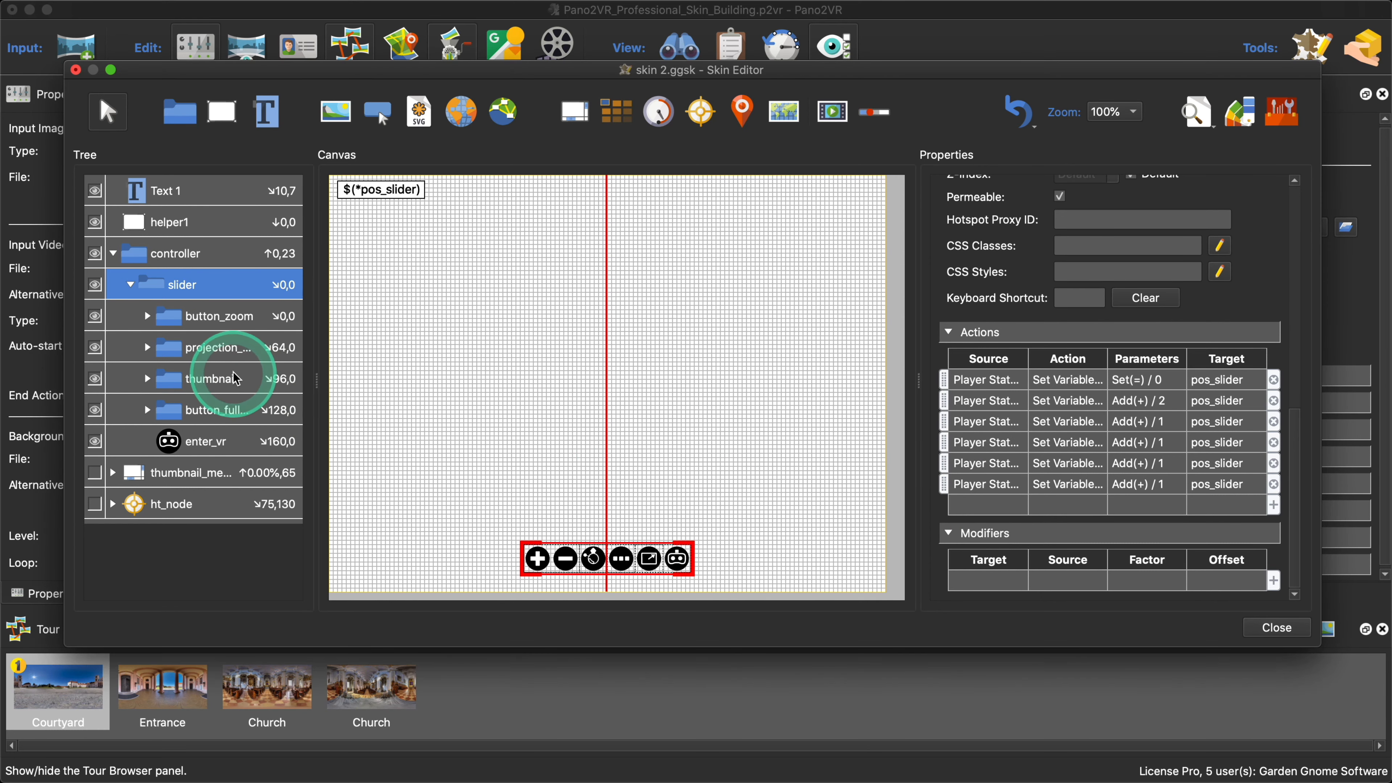
Step: Check the enter_vr button's Visible logic block, and close the Skin Editor, saving the skin changes
click(208, 442)
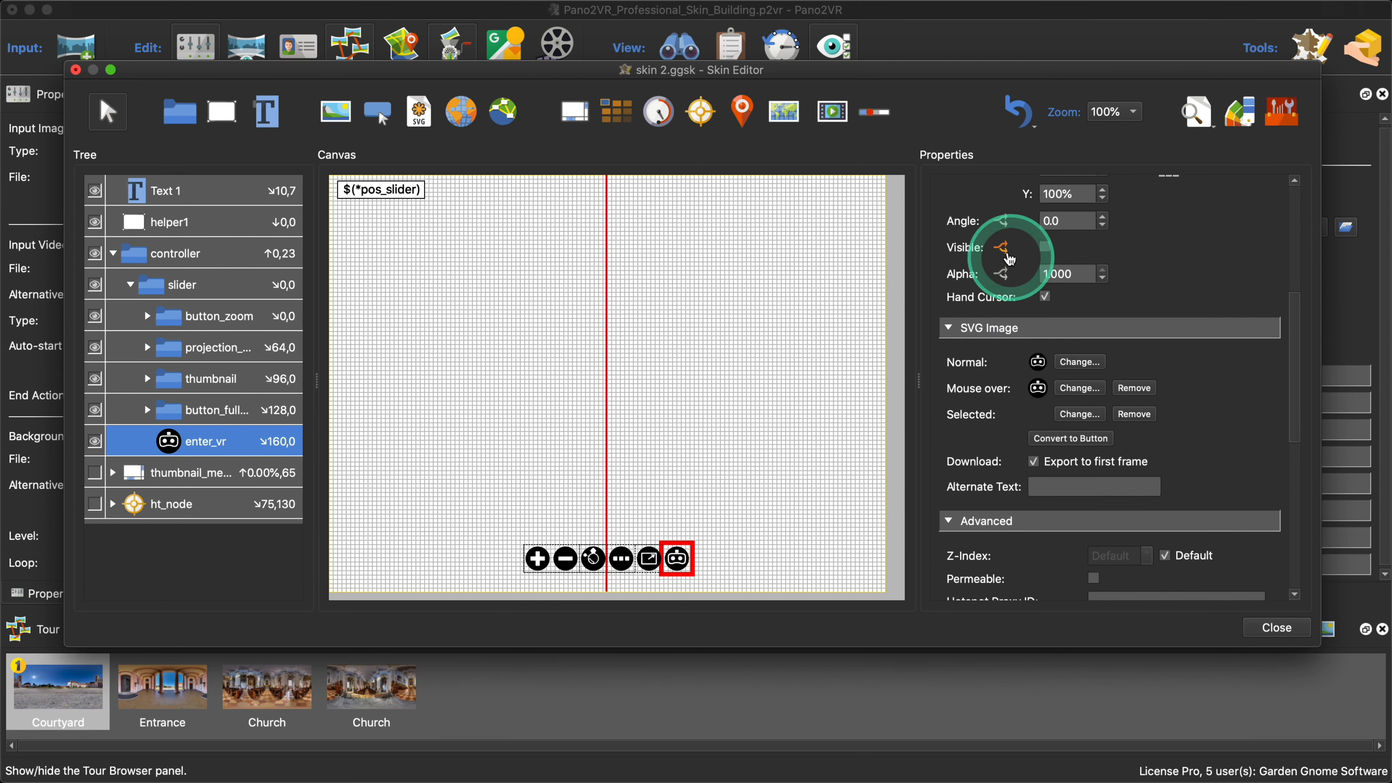
click(1006, 248)
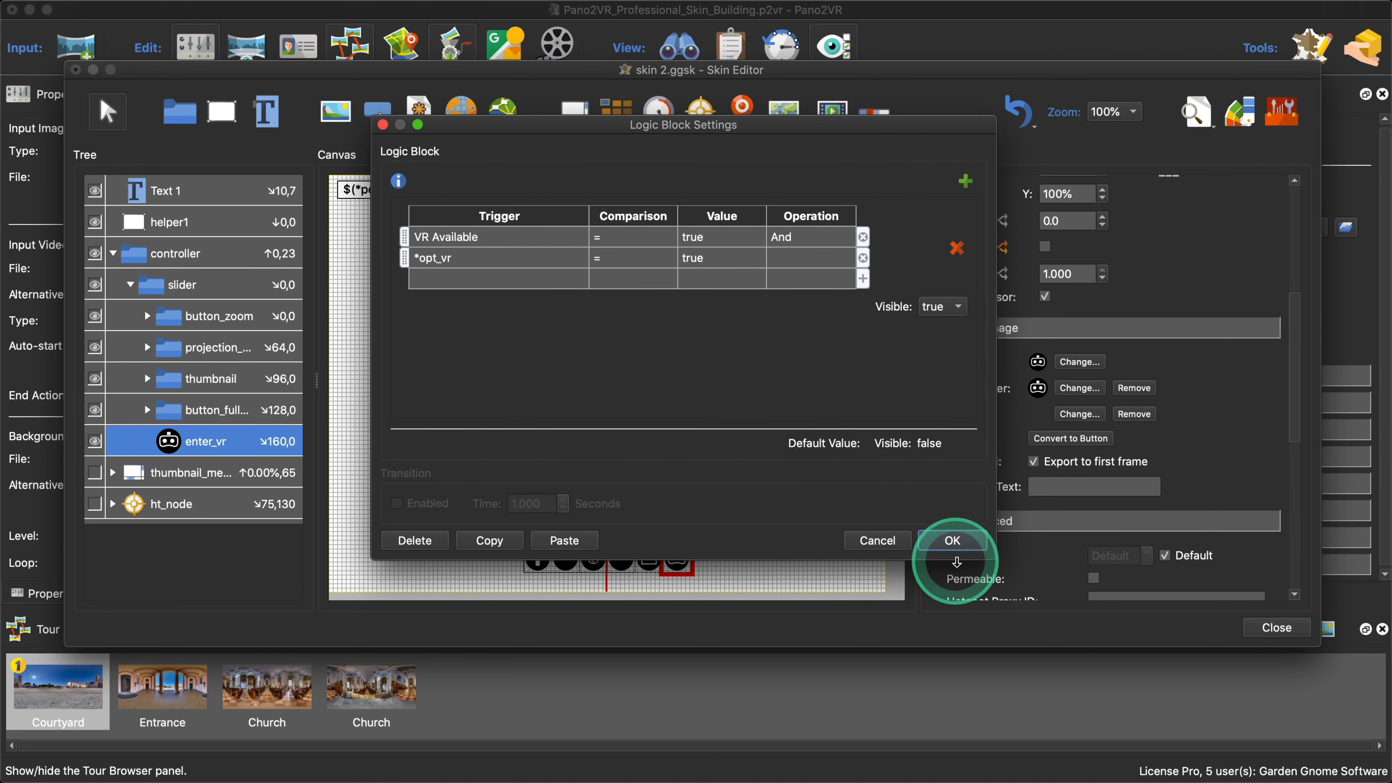
click(961, 545)
click(788, 367)
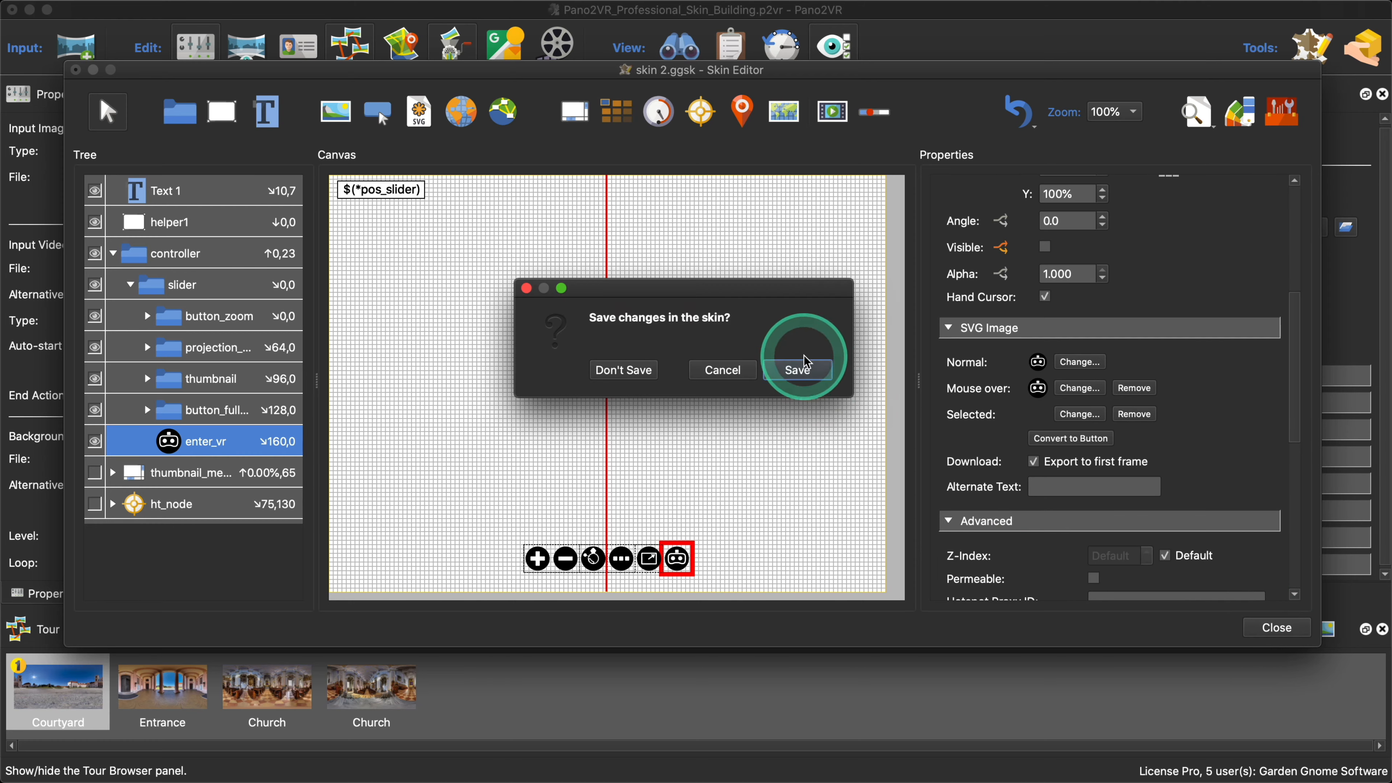
Step: Regenerate the output, overwriting pano.xml, check the controller's centring in the browser, and return to Pano2VR
click(1025, 321)
click(817, 408)
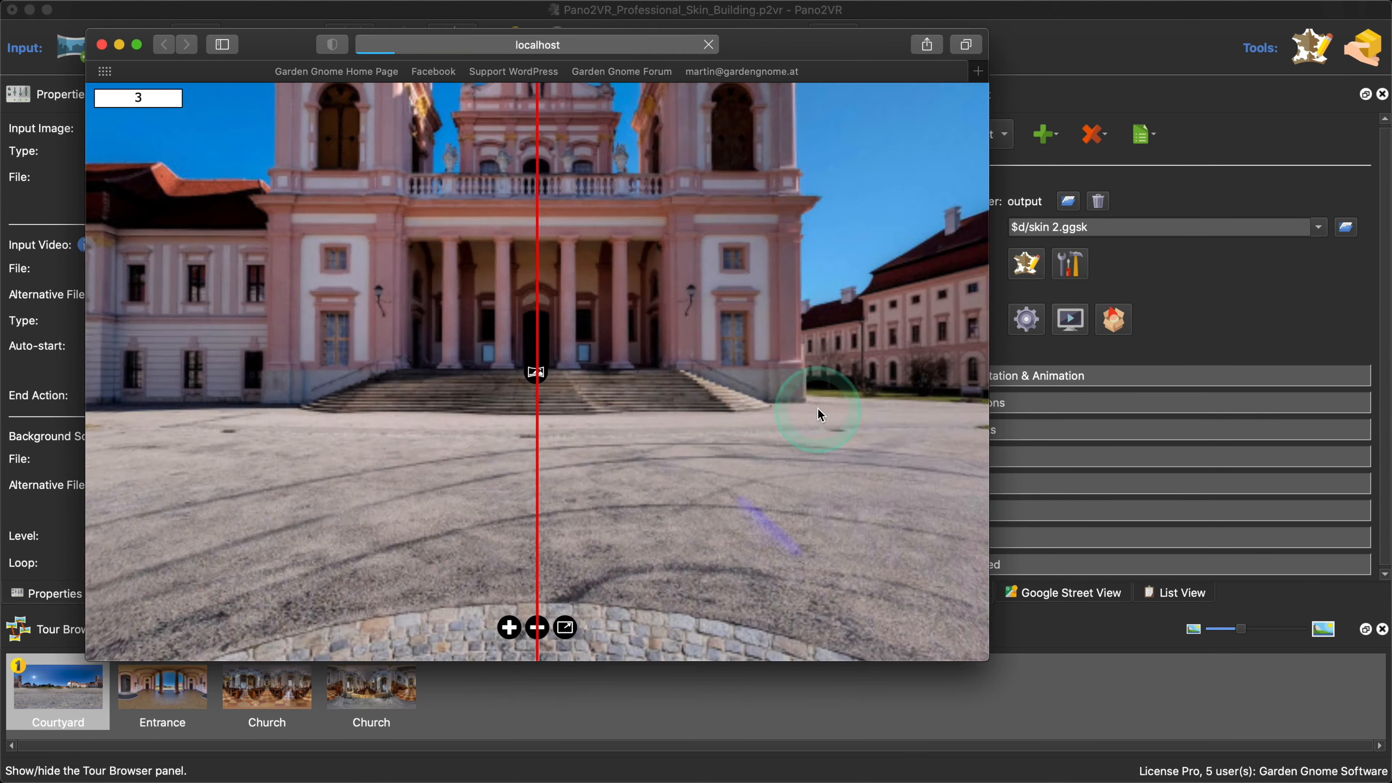
click(510, 582)
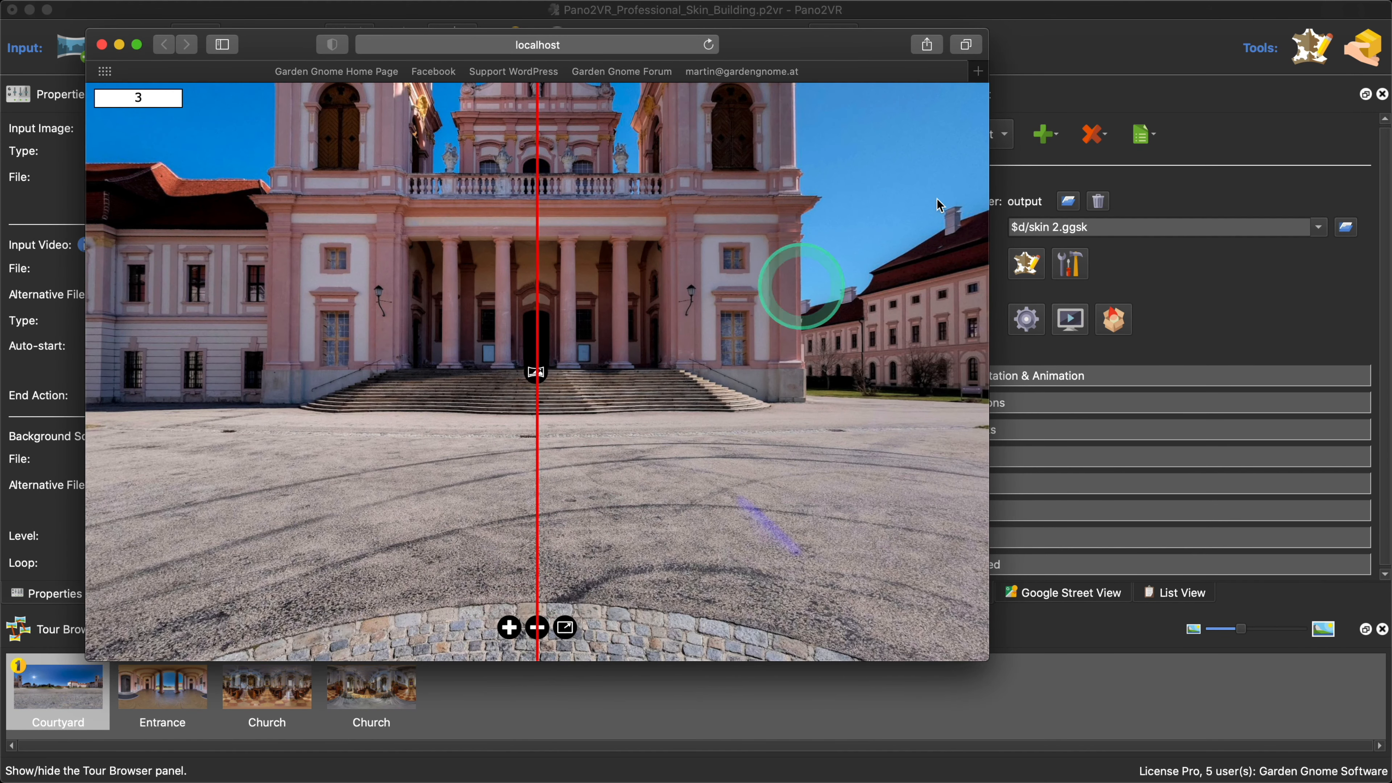
click(1134, 280)
Step: Enable the Thumbnail Menu and Projection Button skin parameters and regenerate the output, overwriting pano.xml
click(1070, 264)
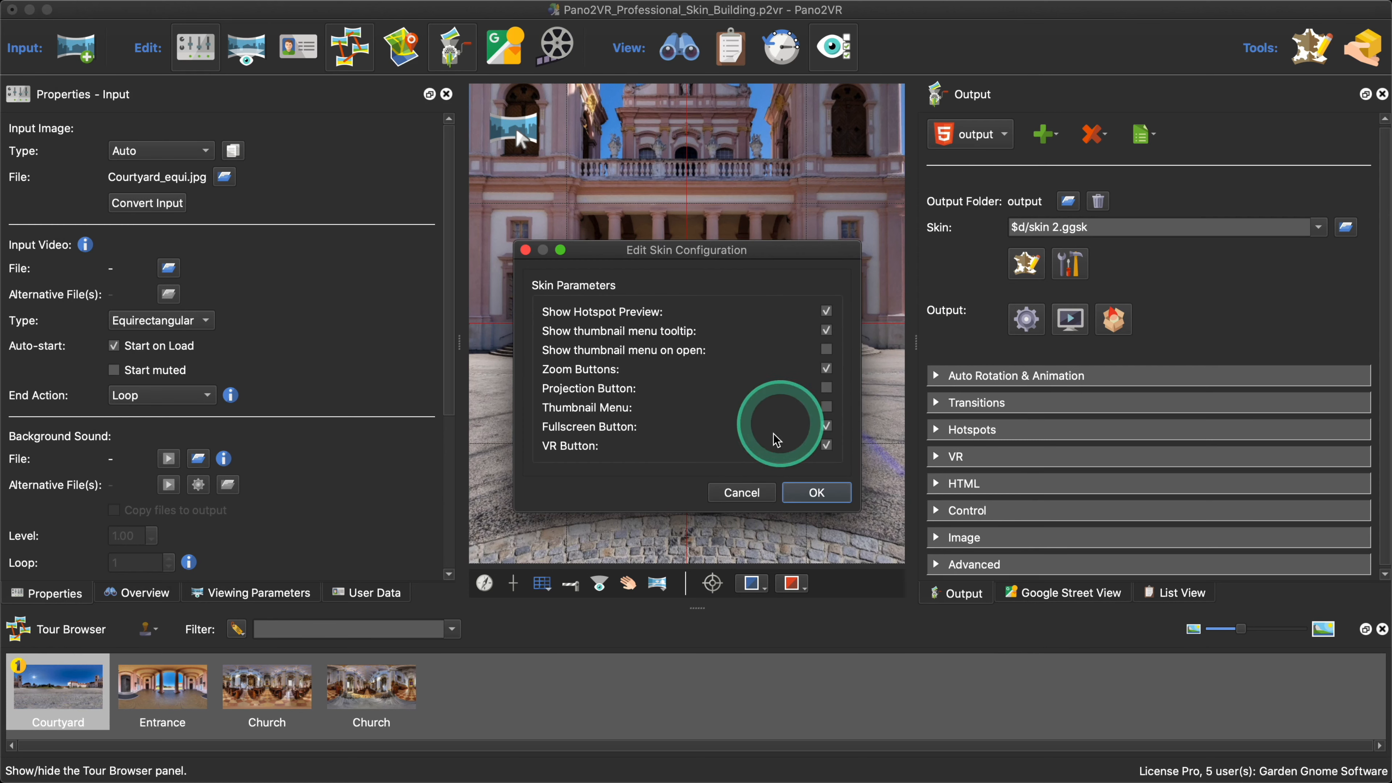
click(826, 407)
click(827, 388)
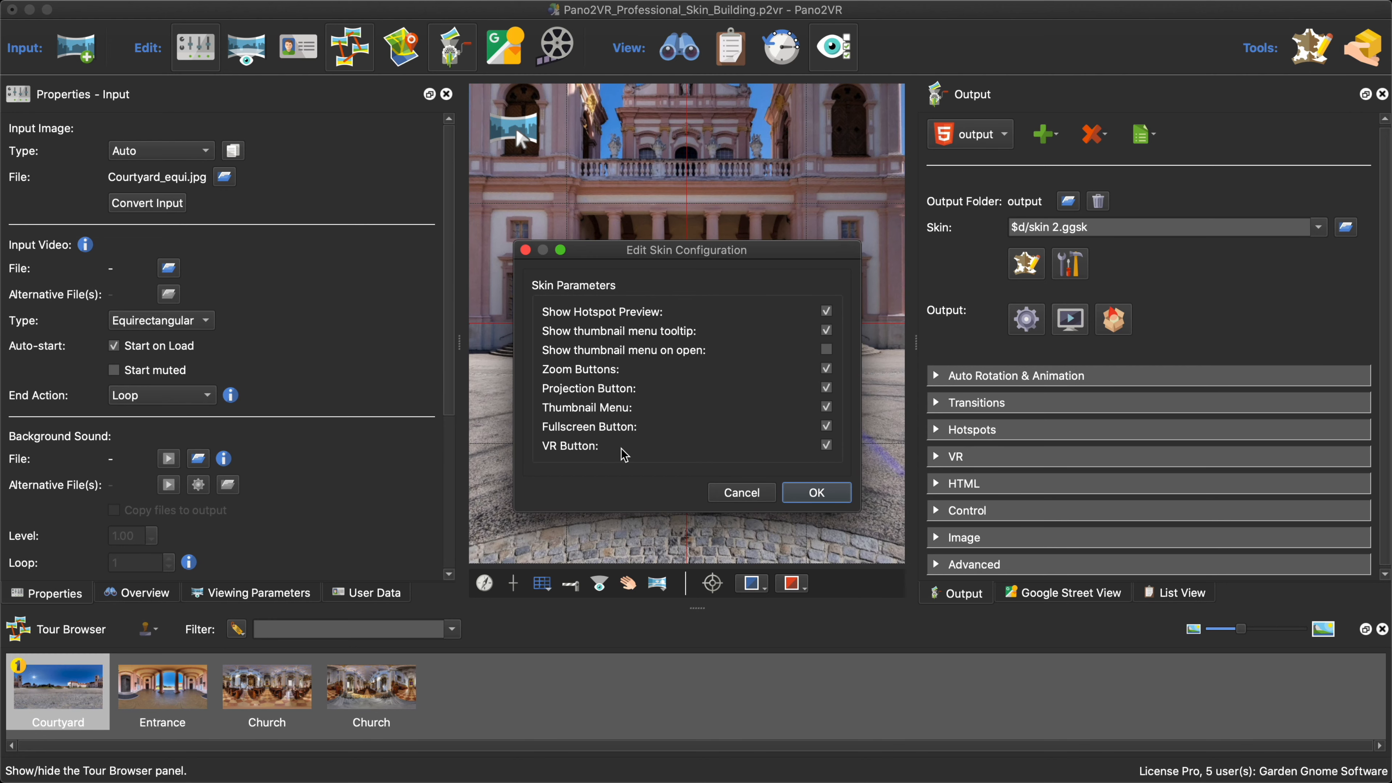
click(817, 493)
click(1026, 319)
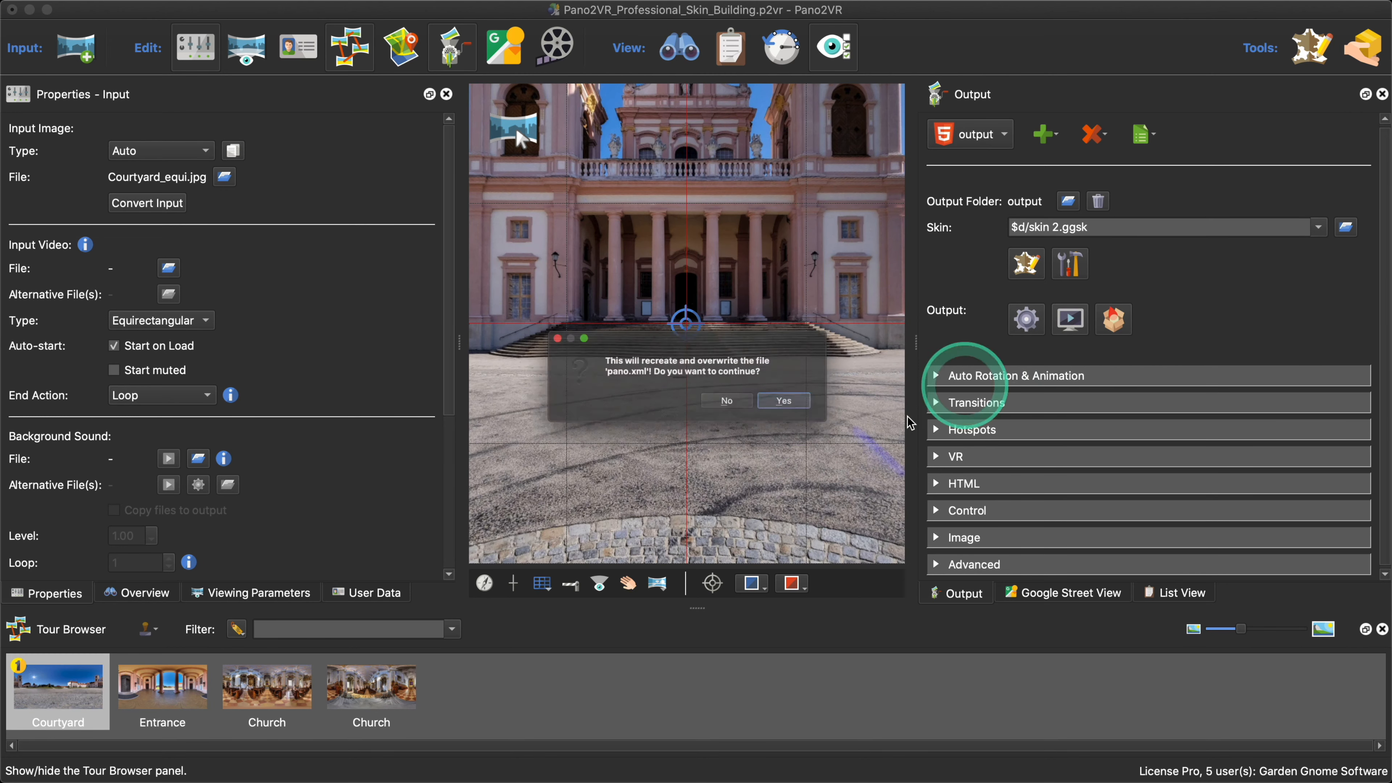
click(789, 401)
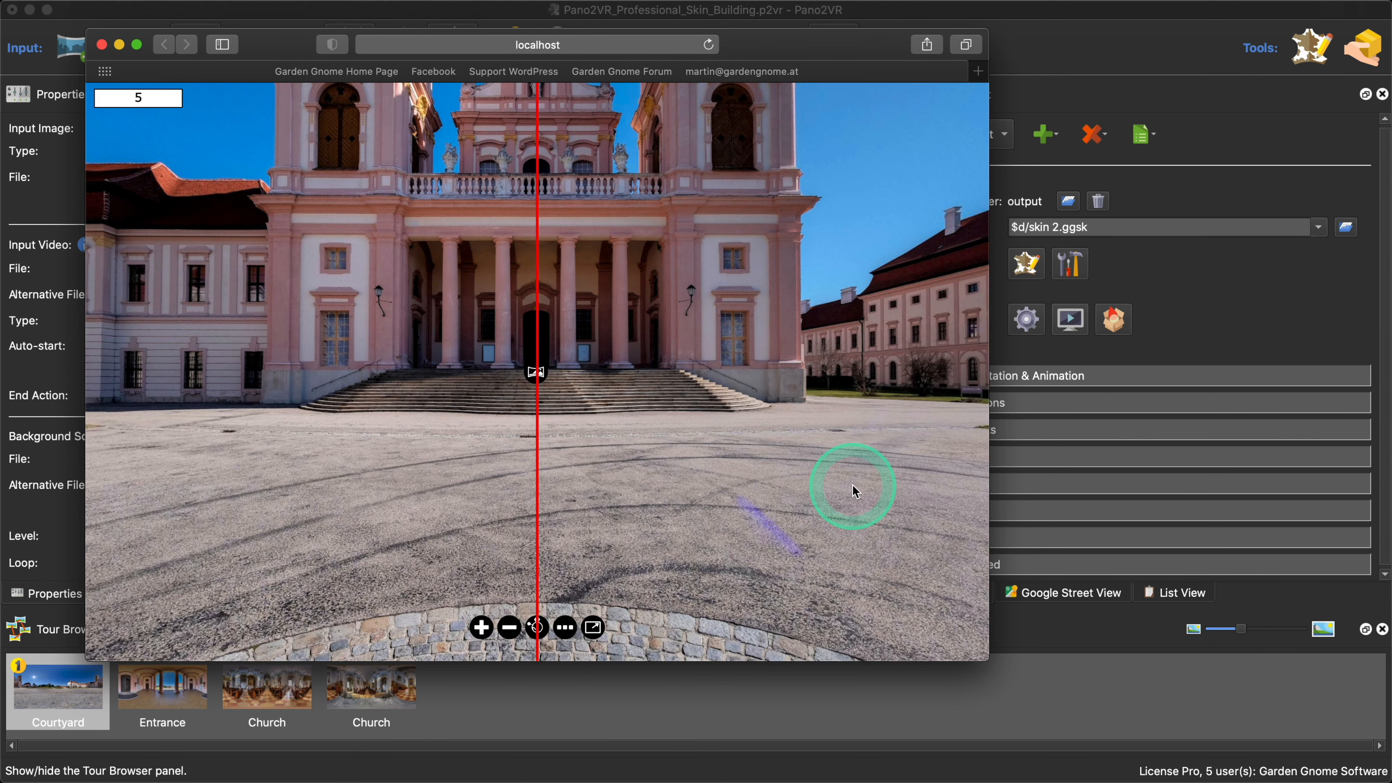
Step: Switch Safari's user agent to Safari — iOS 13.1.3 — iPhone to test the VR button in the controller, and close the preview
drag(802, 50, 826, 74)
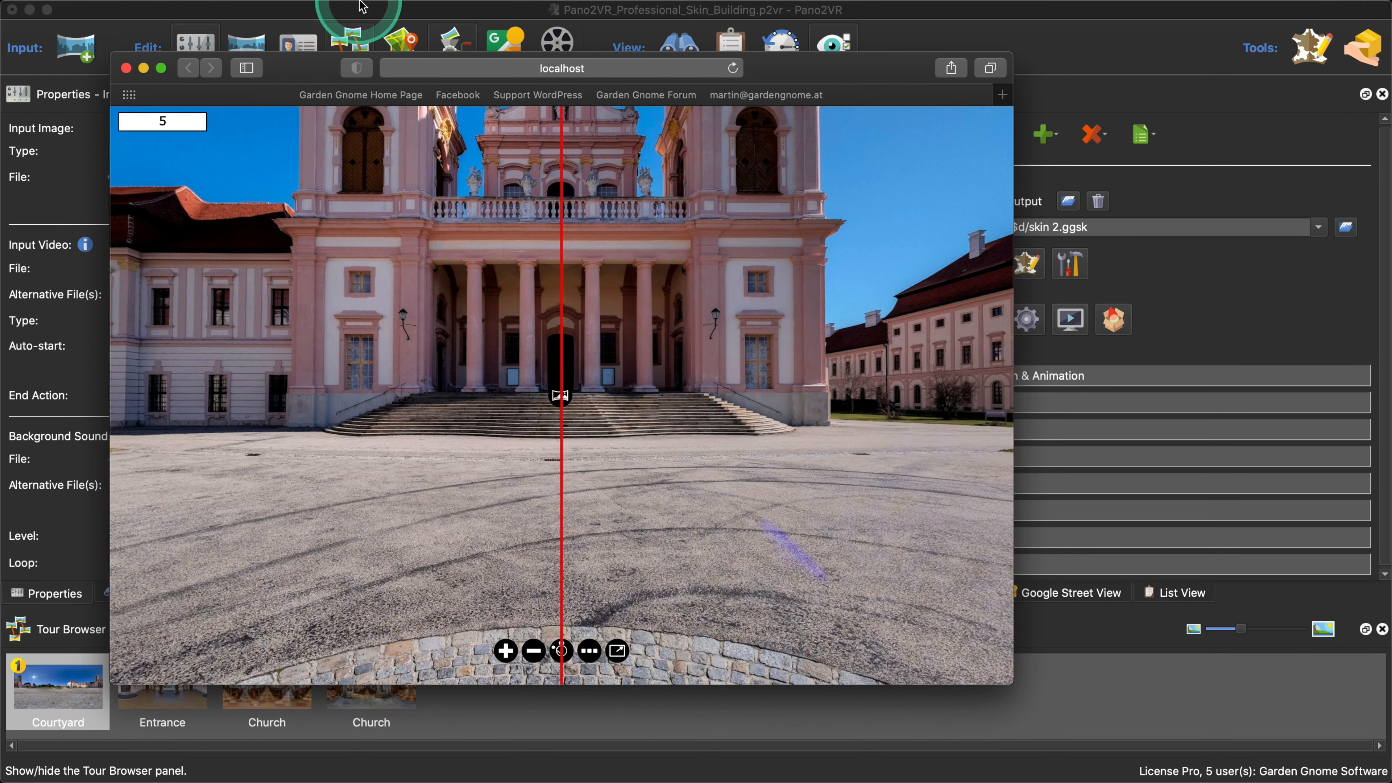
click(373, 9)
mouse_move(404, 54)
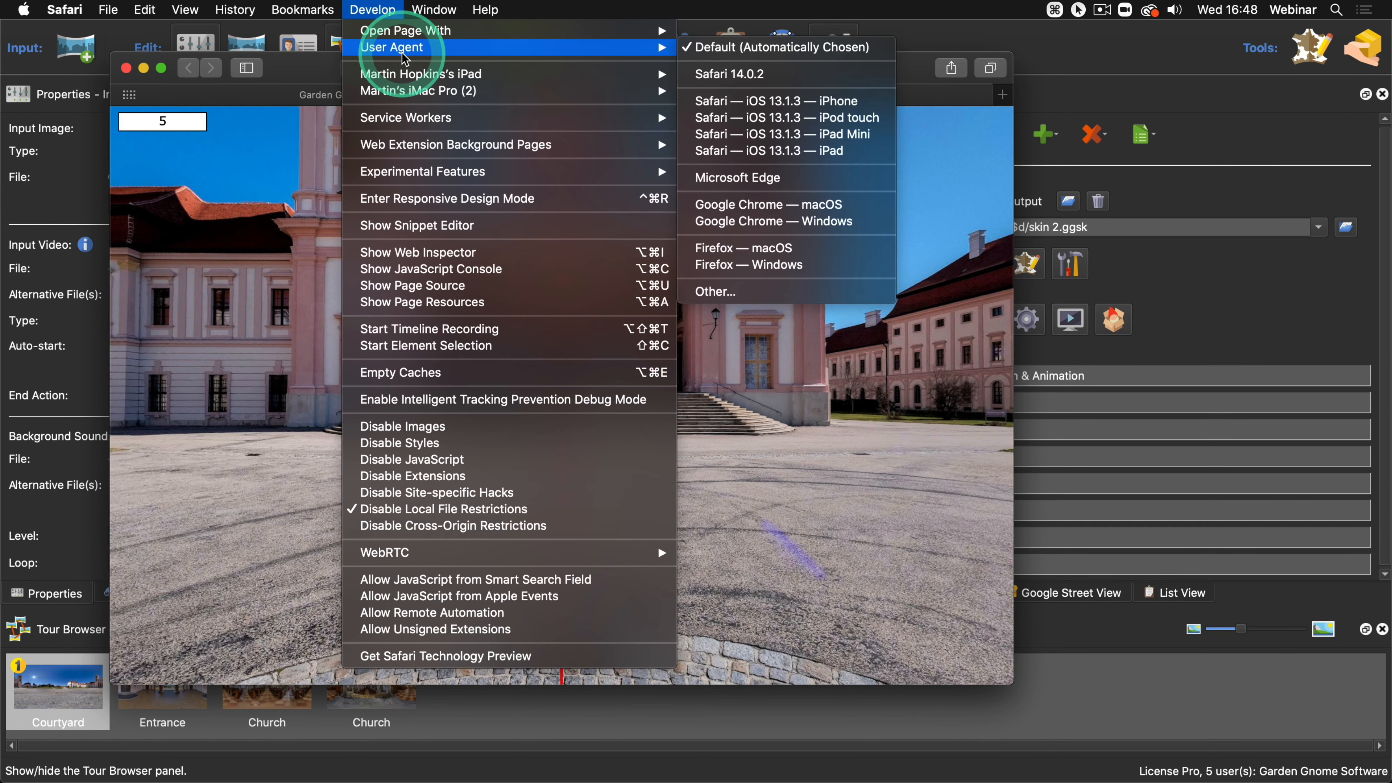
click(769, 101)
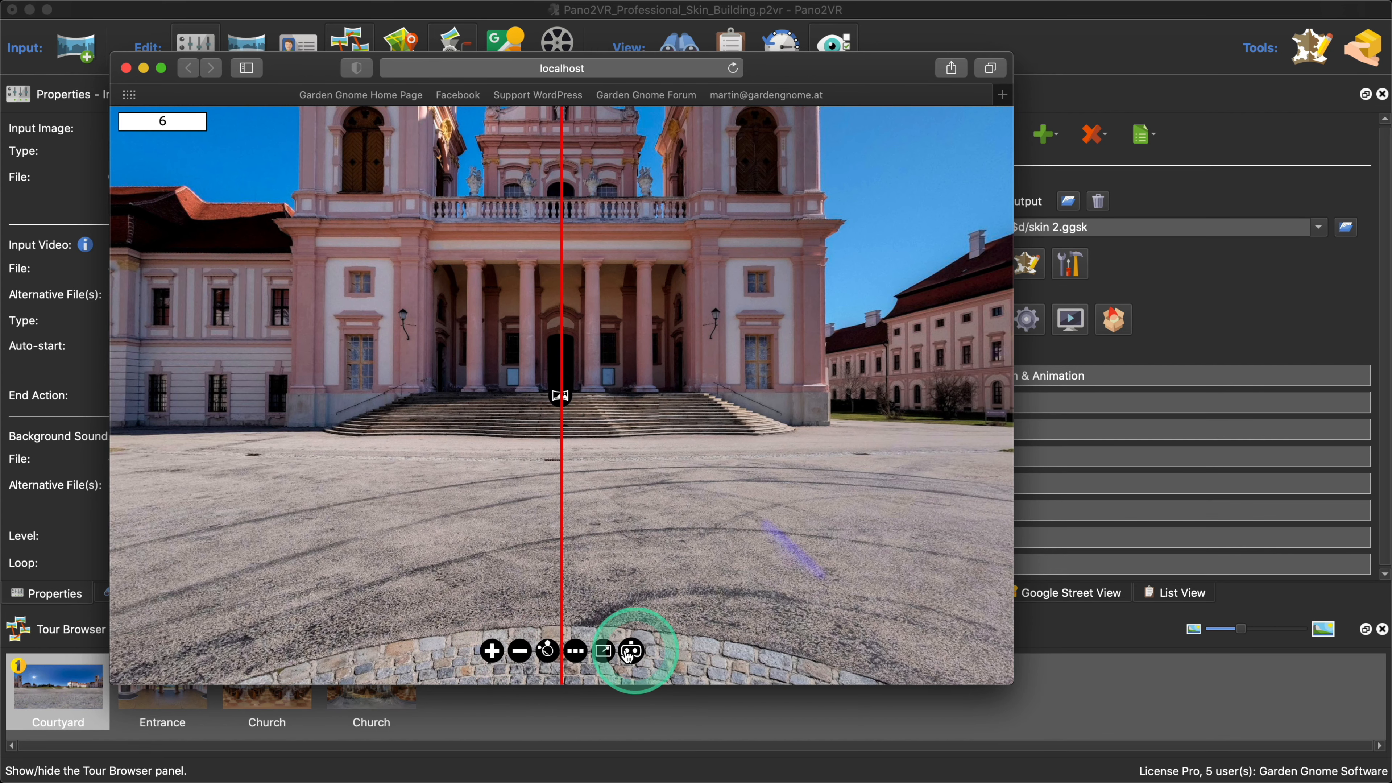
click(125, 67)
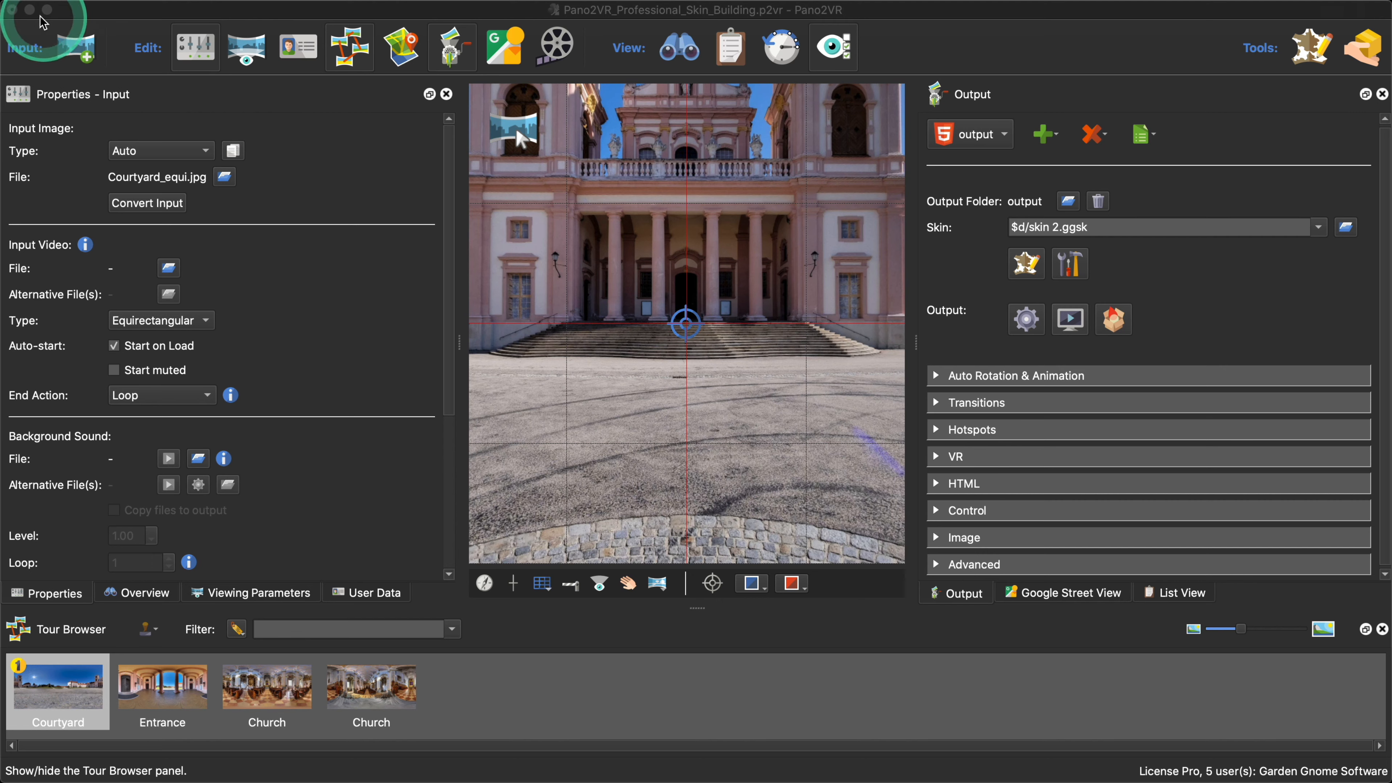
Step: Close the current project and open SingleNode.p2vr from the Pano2VR Professional Skin Building folder
click(13, 14)
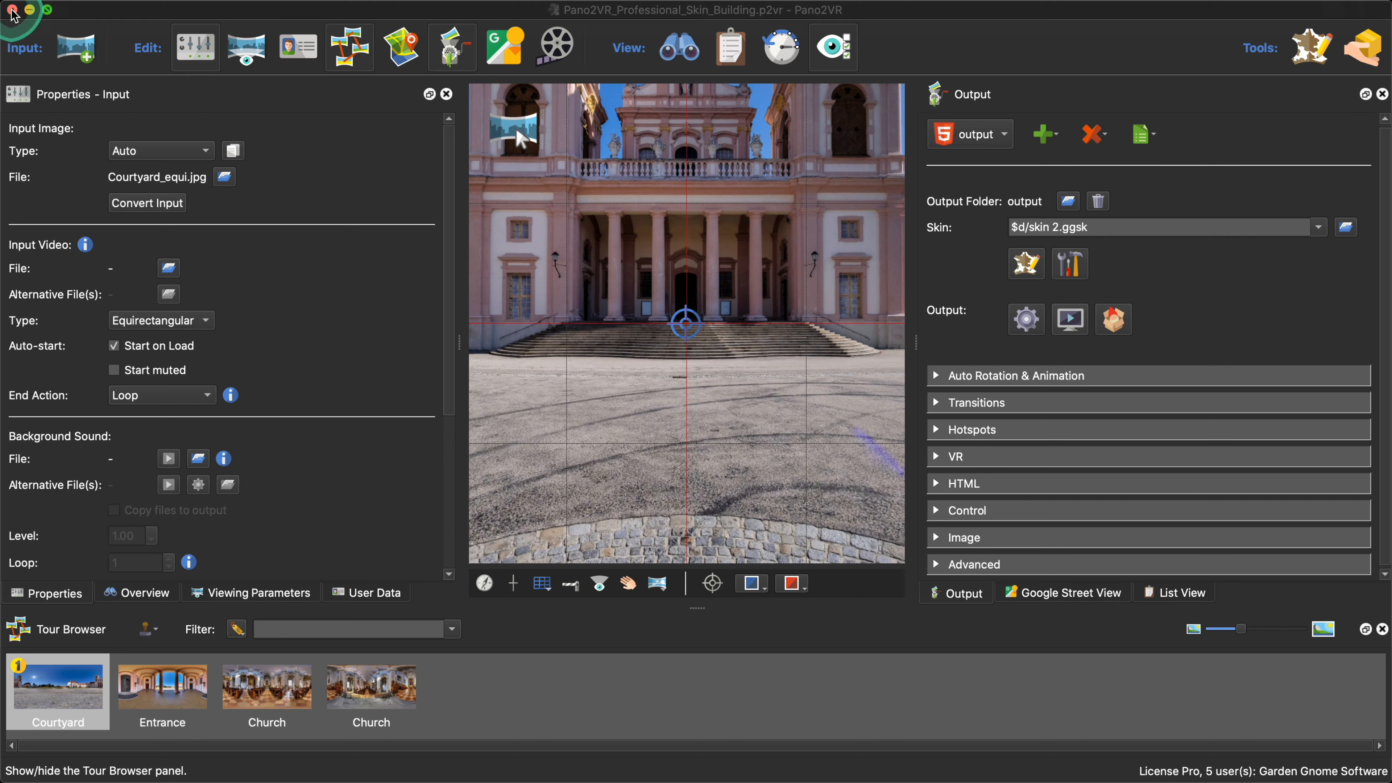
click(799, 408)
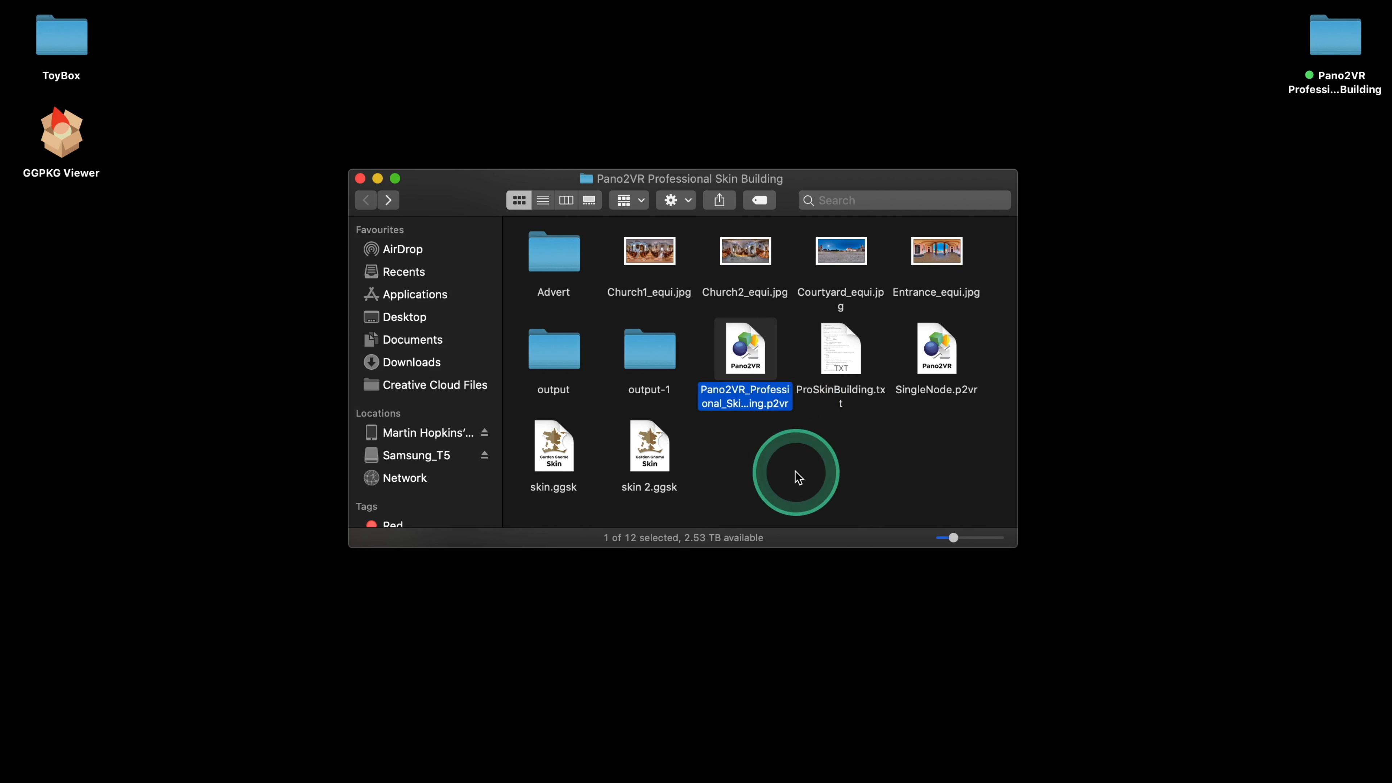
click(802, 472)
click(932, 354)
double_click(932, 354)
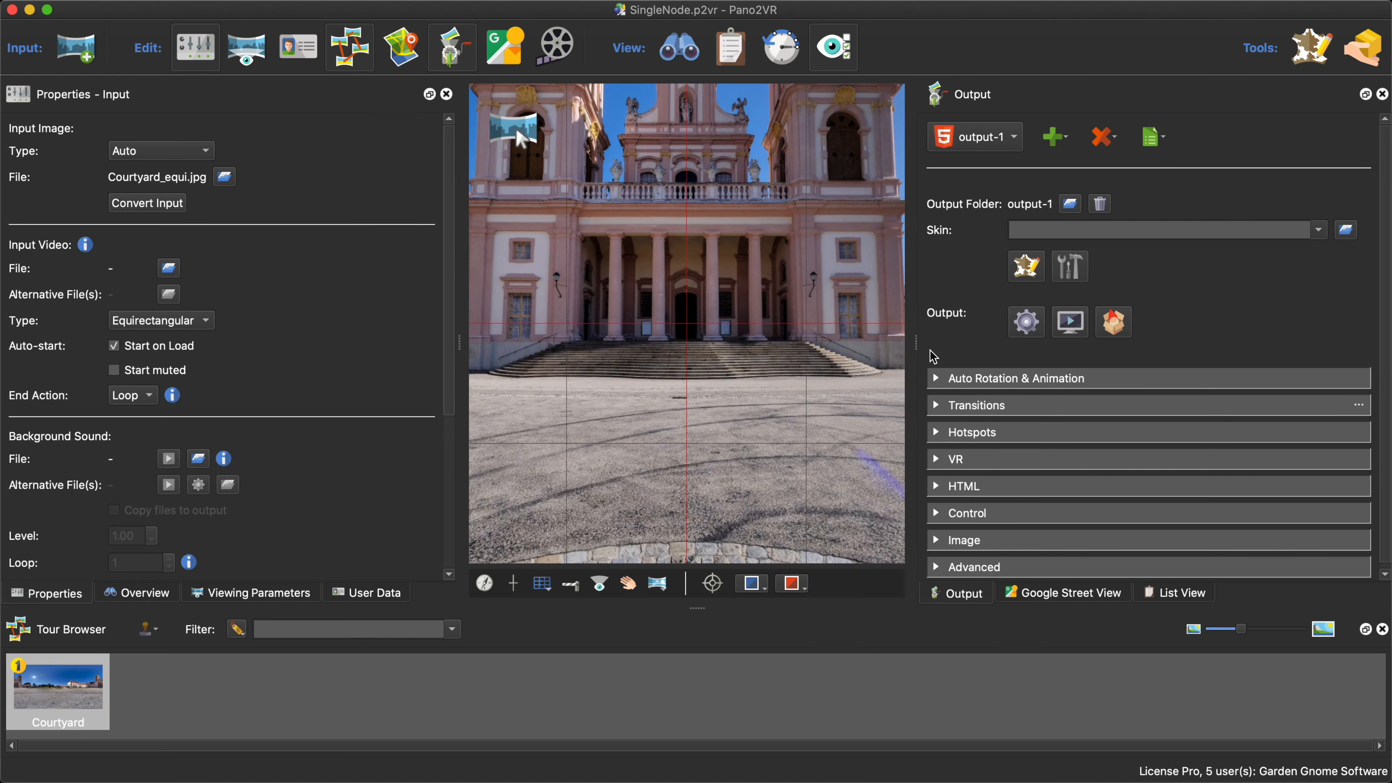
Step: Assign the silhouette_v6.ggsk skin to the output and open it in the Skin Editor
click(1144, 318)
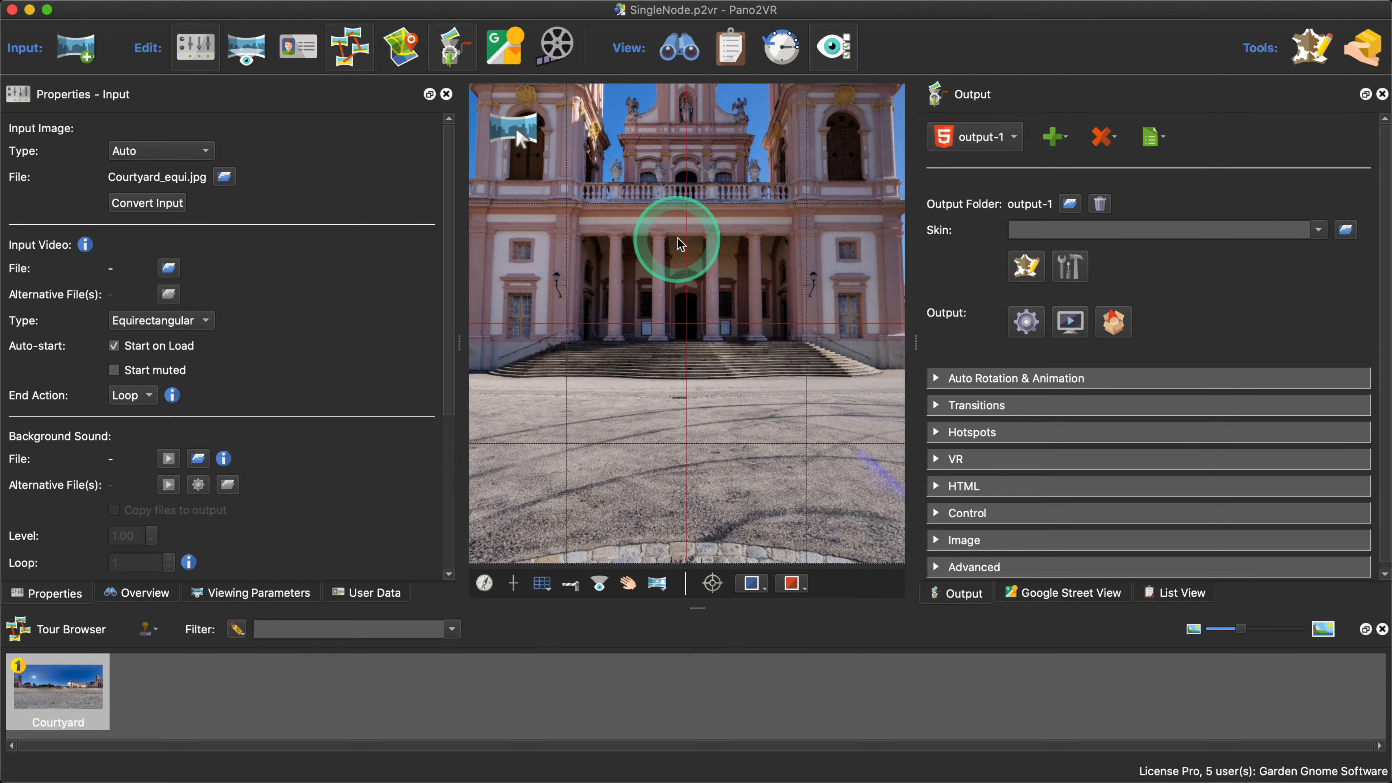
click(1318, 231)
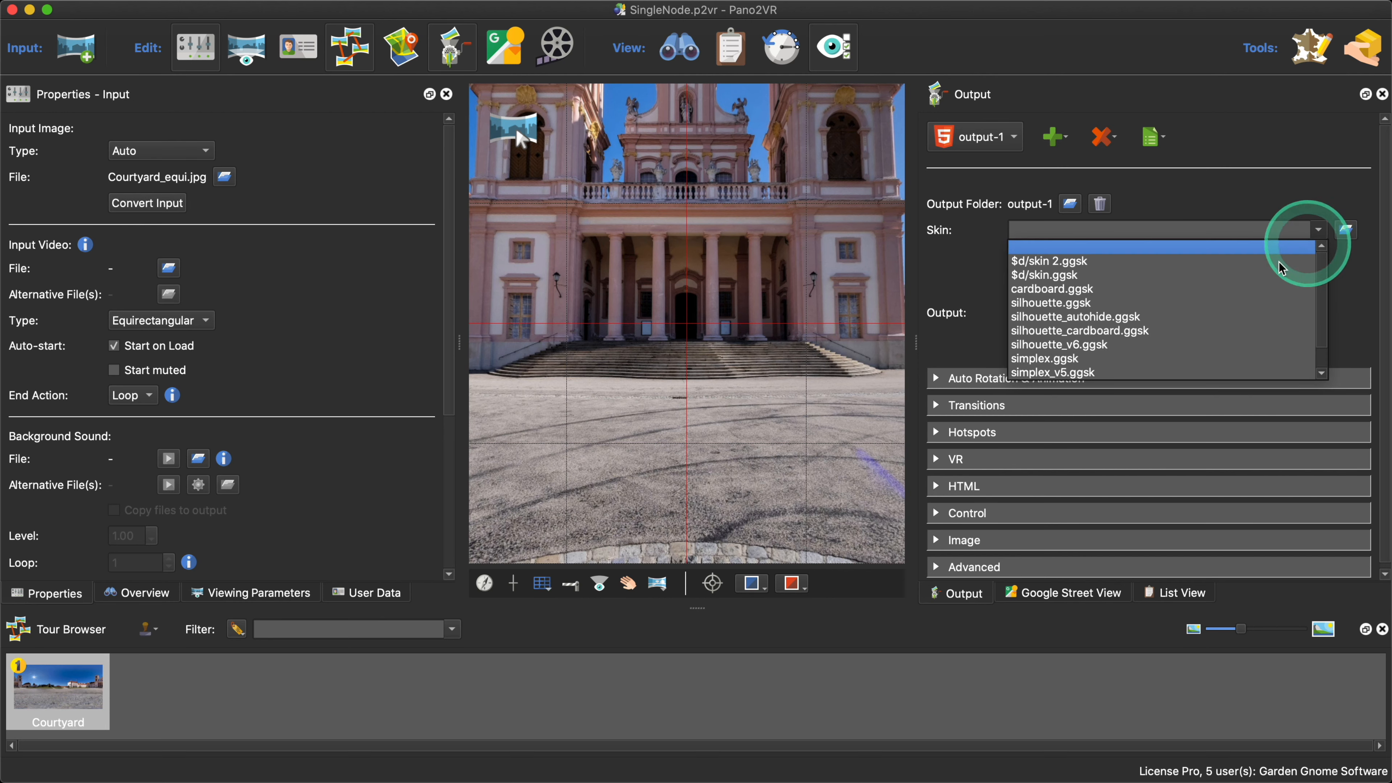
scroll(1260, 280, down, 1)
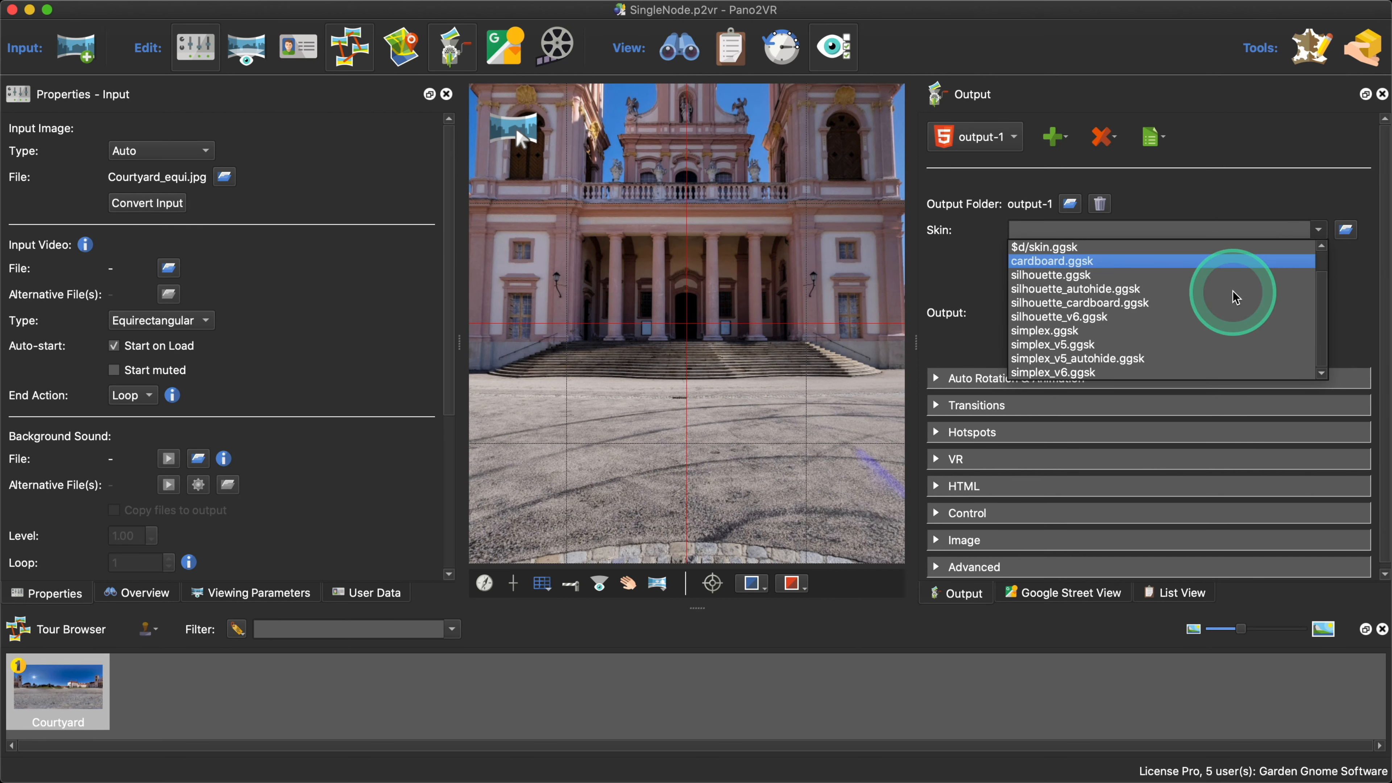
click(1153, 324)
click(1035, 272)
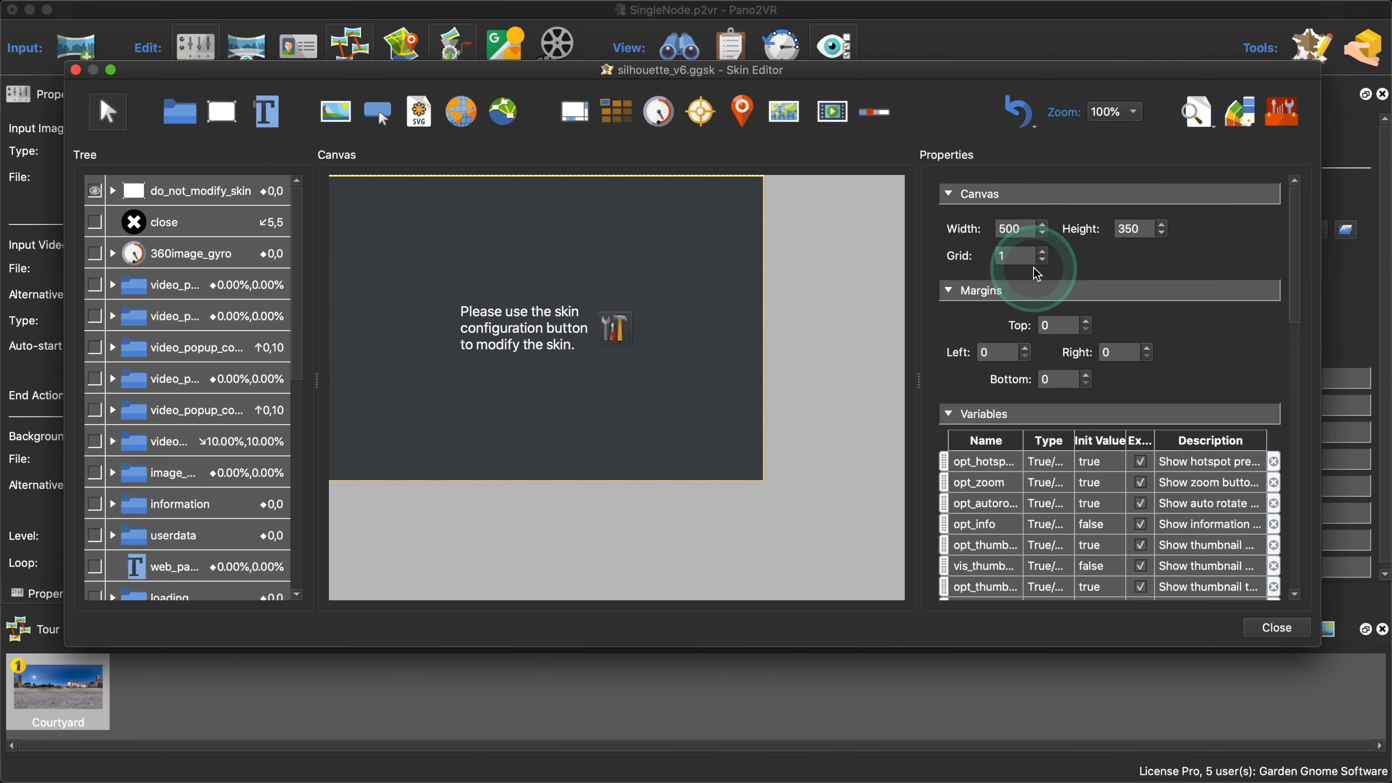
Step: Examine the silhouette_v6 skin's element tree and its list of variables, including the vis_ and pos_ entries
scroll(207, 352, down, 5)
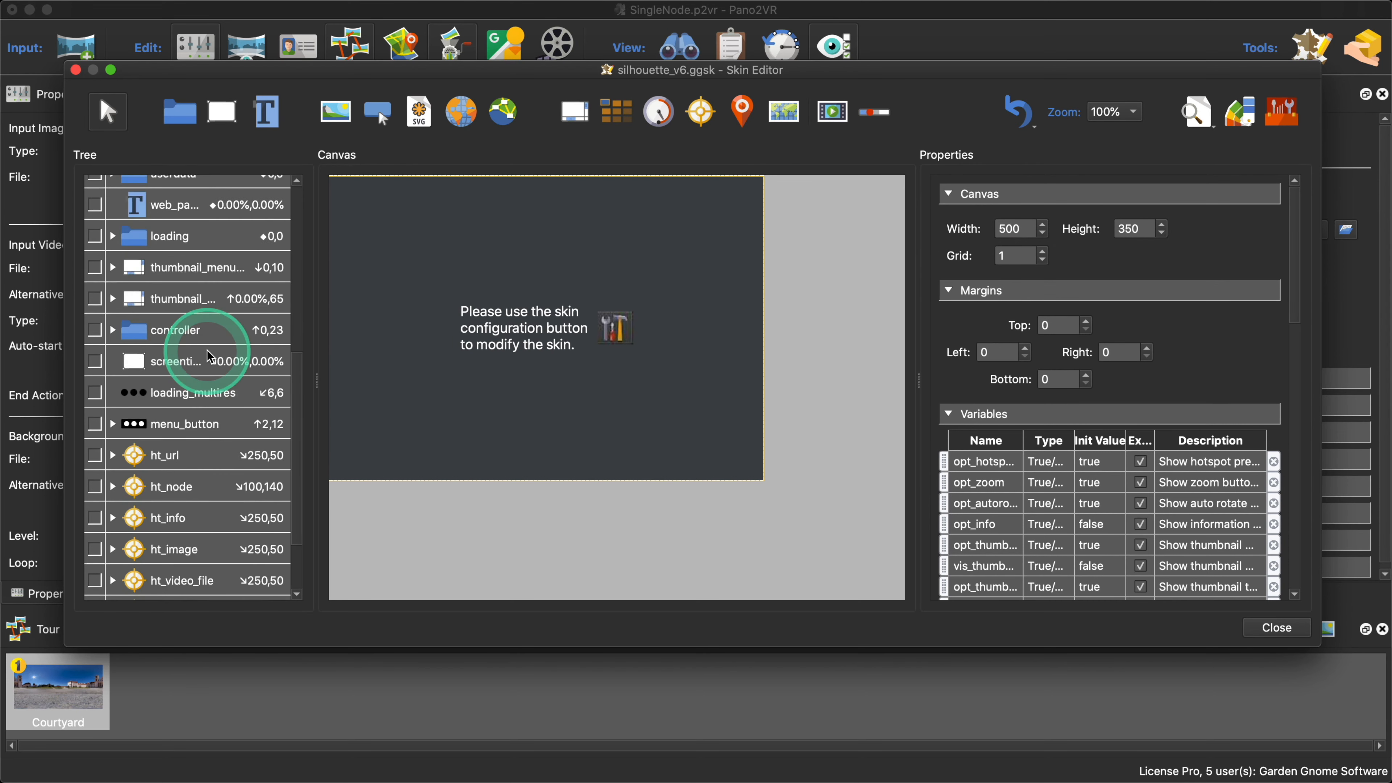
scroll(208, 353, down, 2)
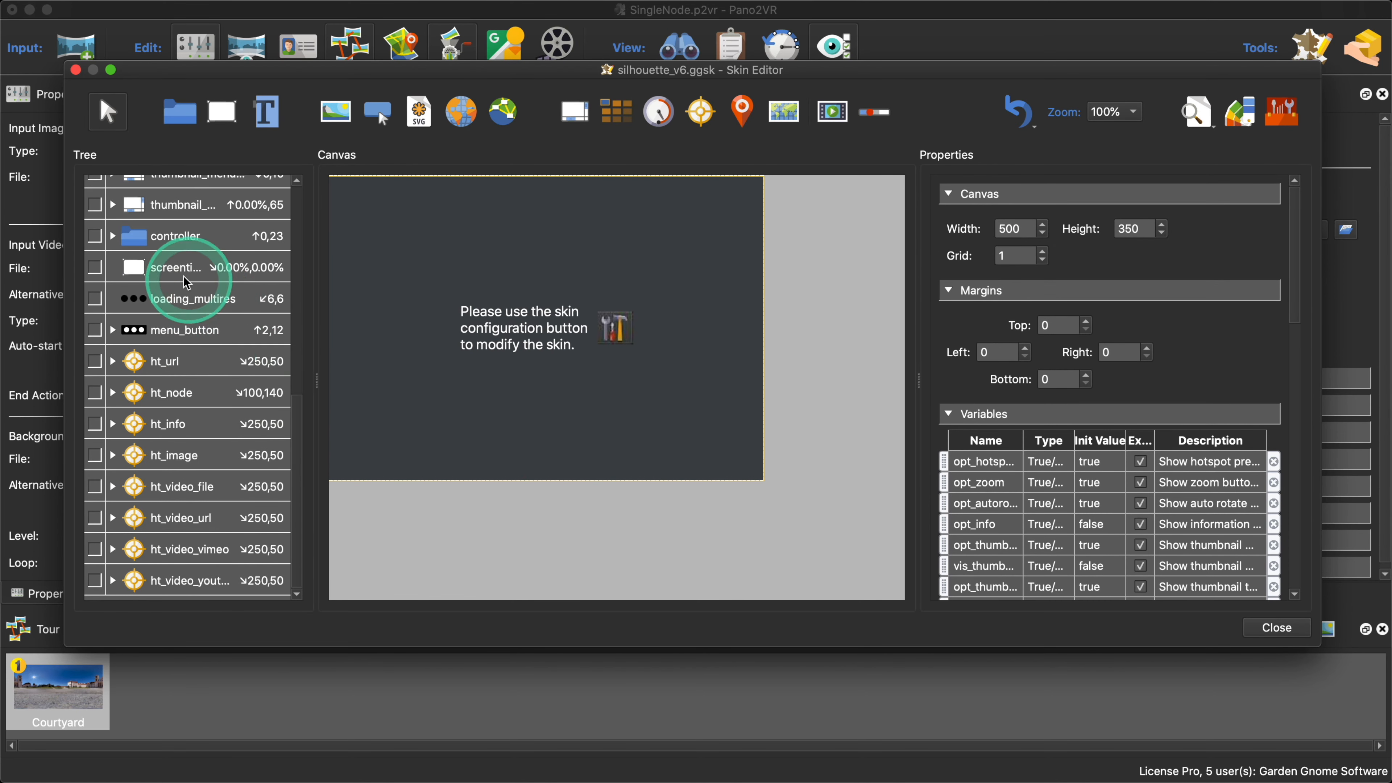
scroll(183, 276, up, 7)
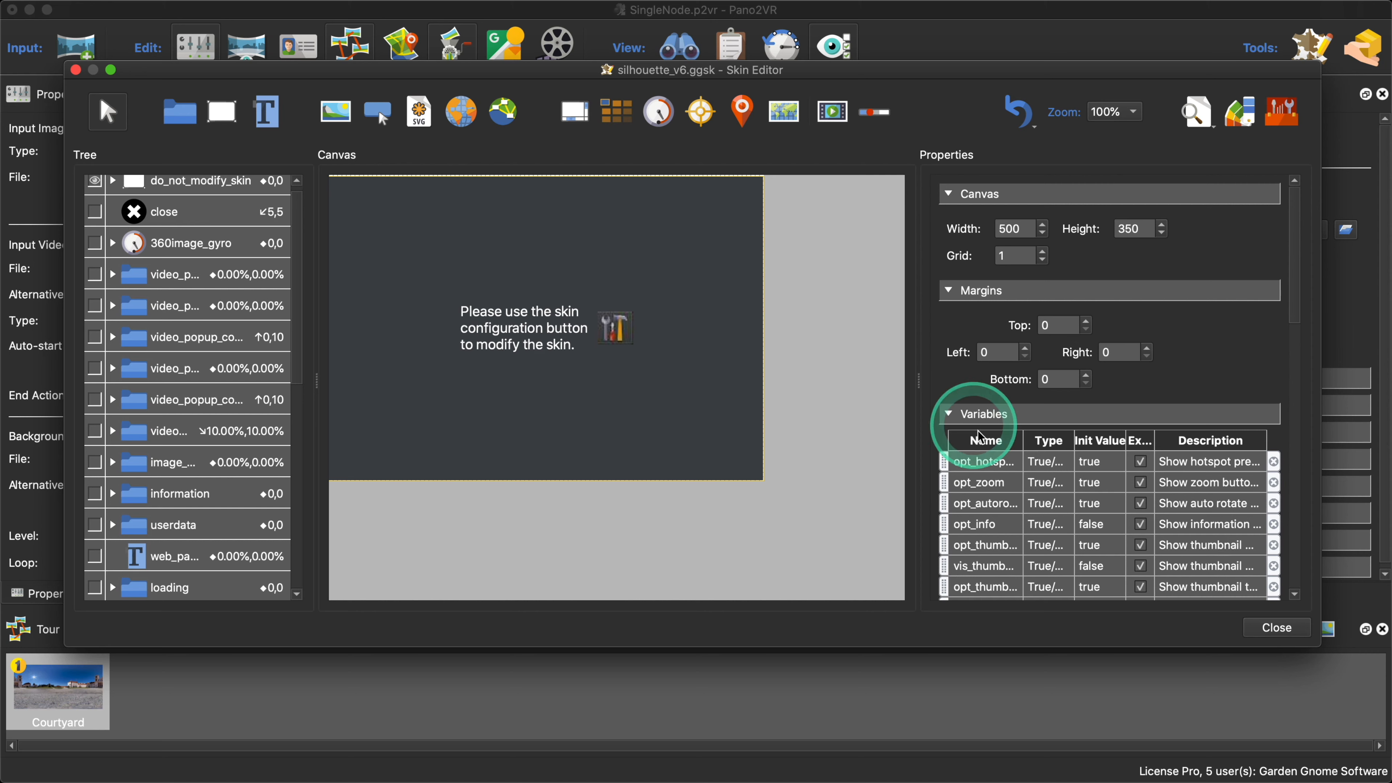
scroll(1015, 511, down, 5)
scroll(1002, 495, down, 6)
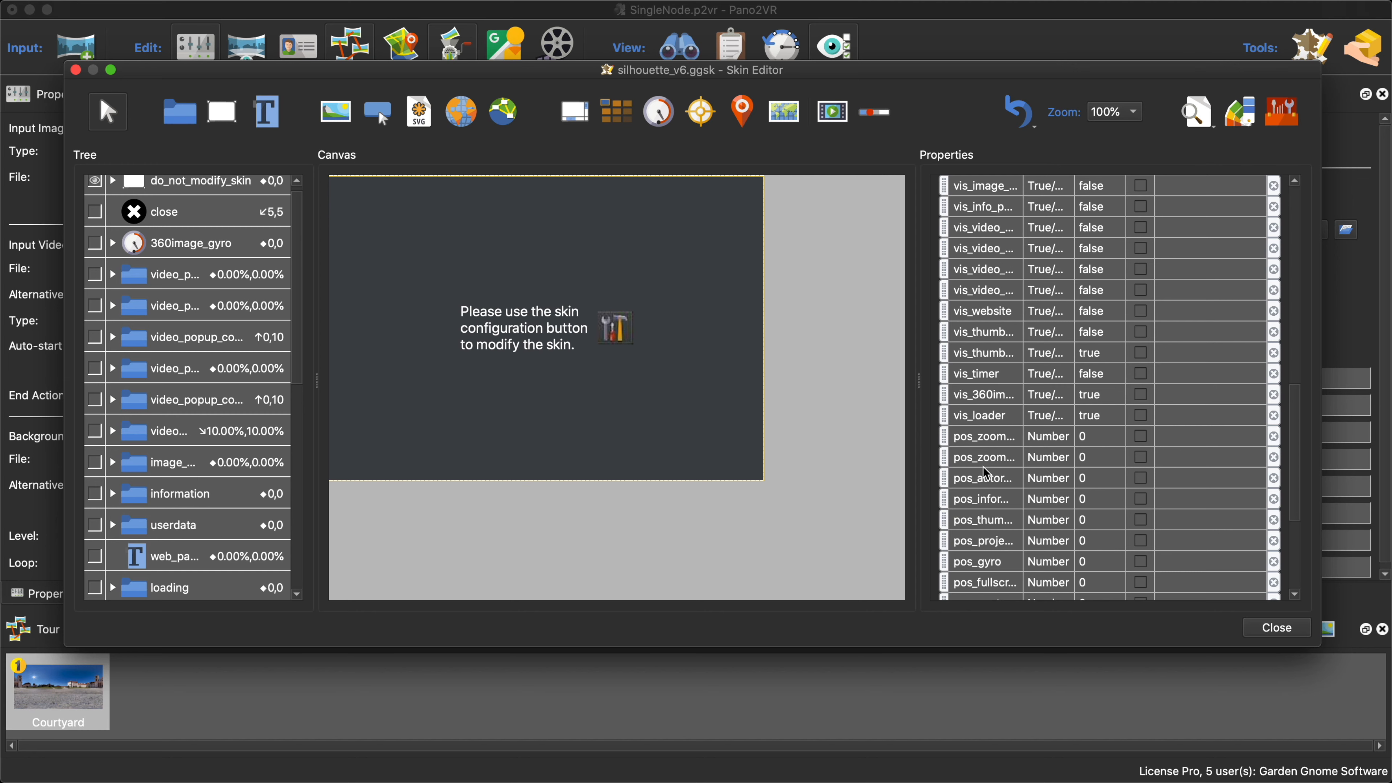
Step: Reposition and enlarge the Skin Editor window and give the canvas area more width beside the properties
drag(449, 75, 416, 45)
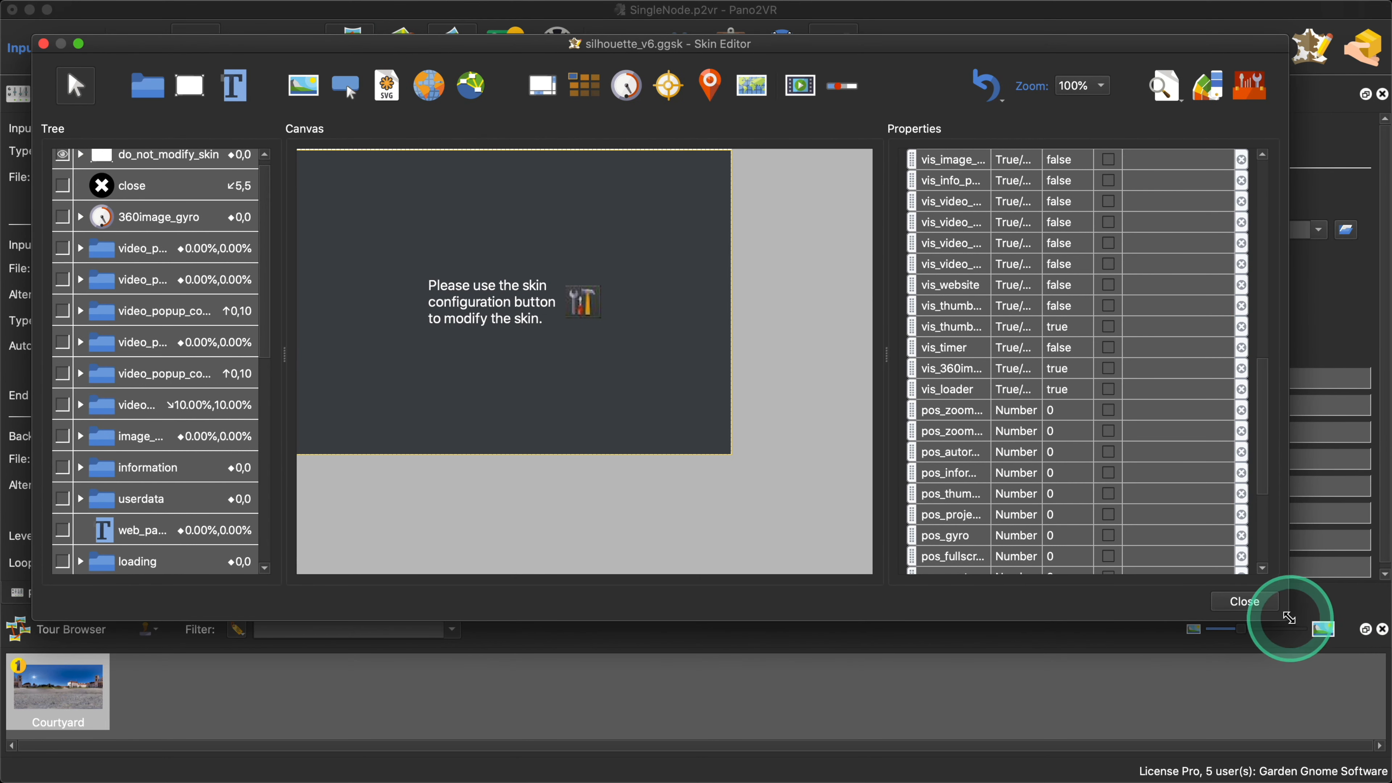
drag(1288, 619, 1358, 702)
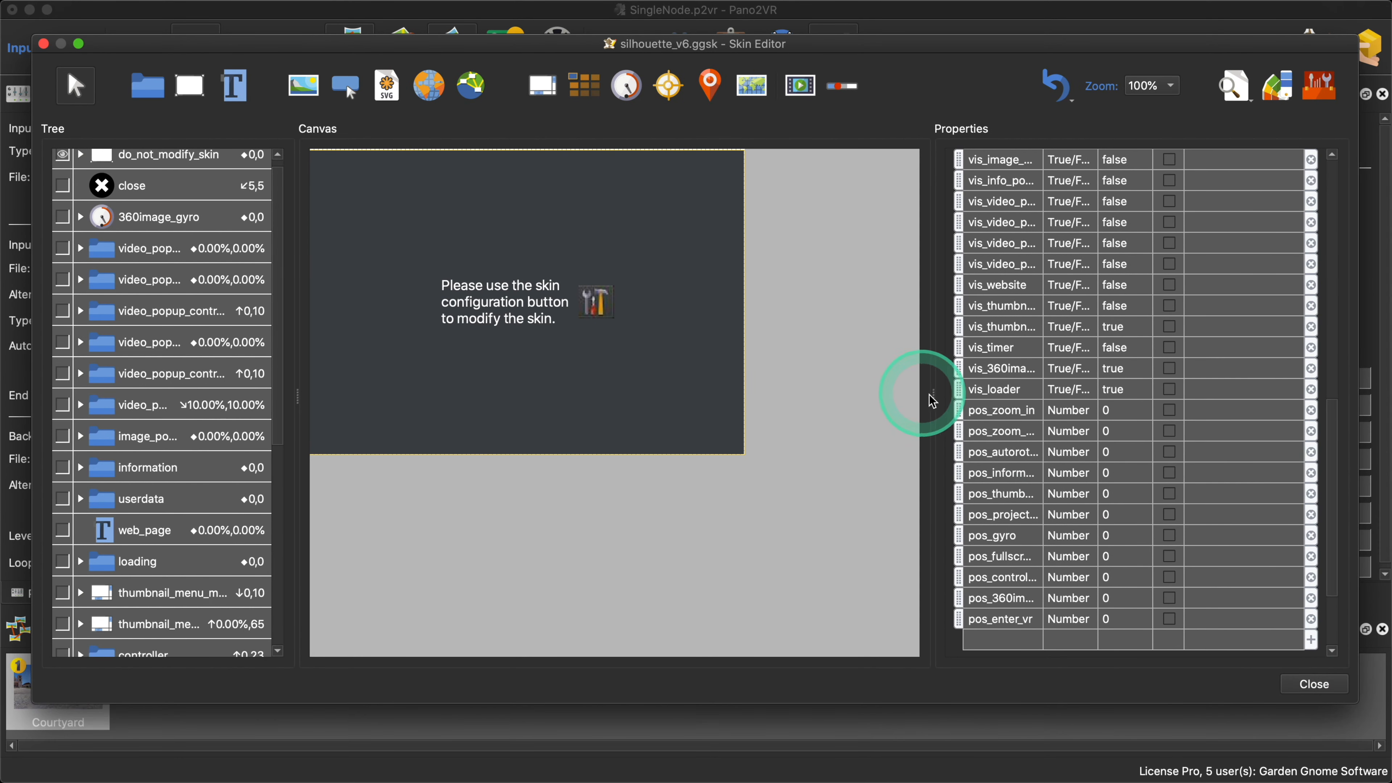
drag(936, 395, 1026, 401)
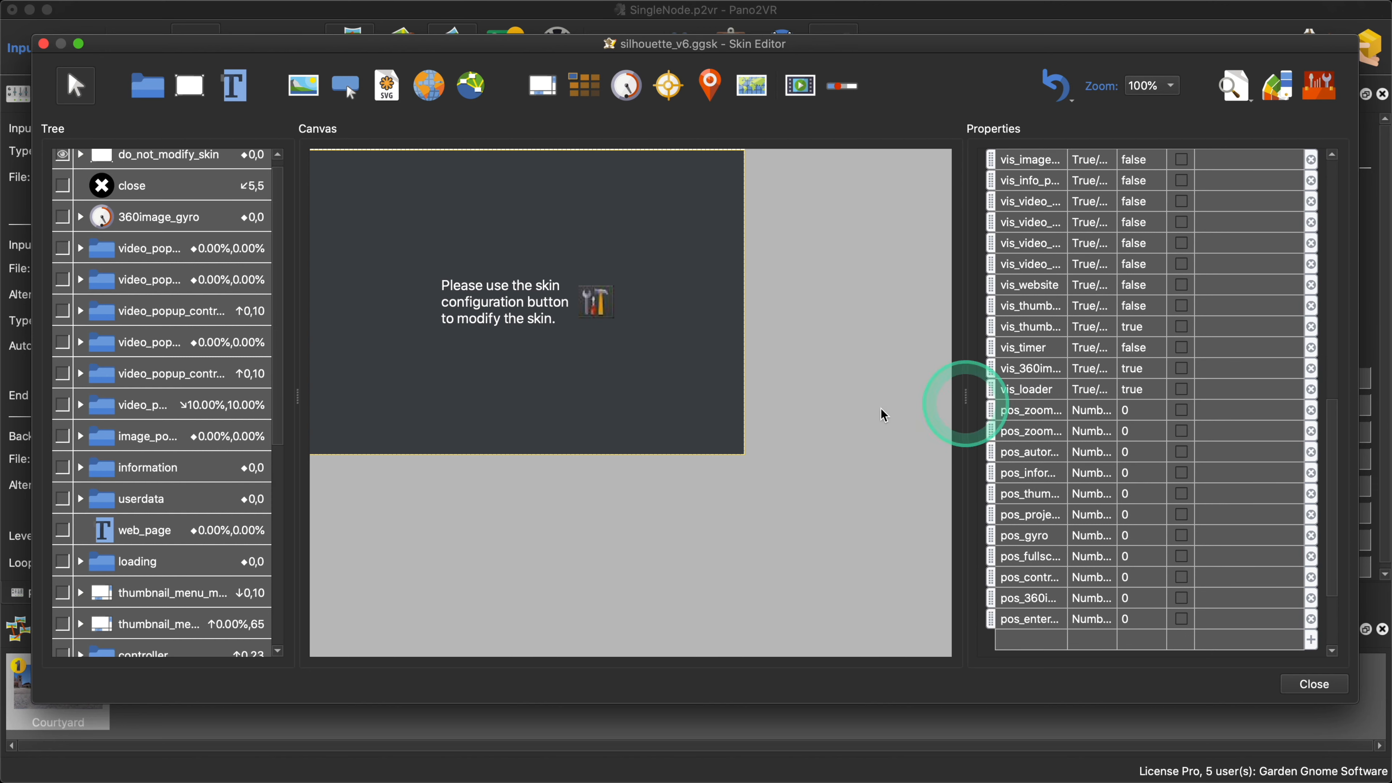
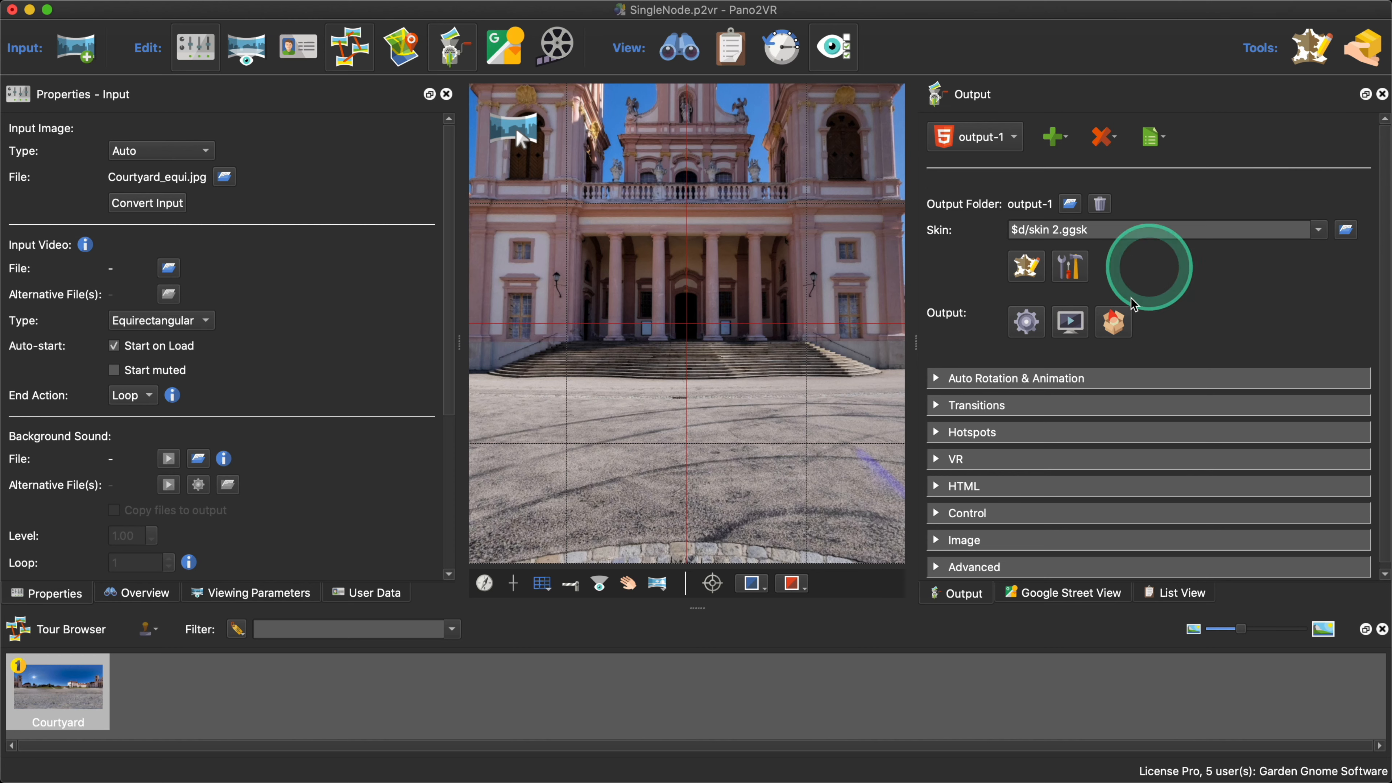
Step: Review the HTML settings of output-1 and its available file templates, keeping normal.ggt selected
click(937, 485)
scroll(1063, 442, down, 3)
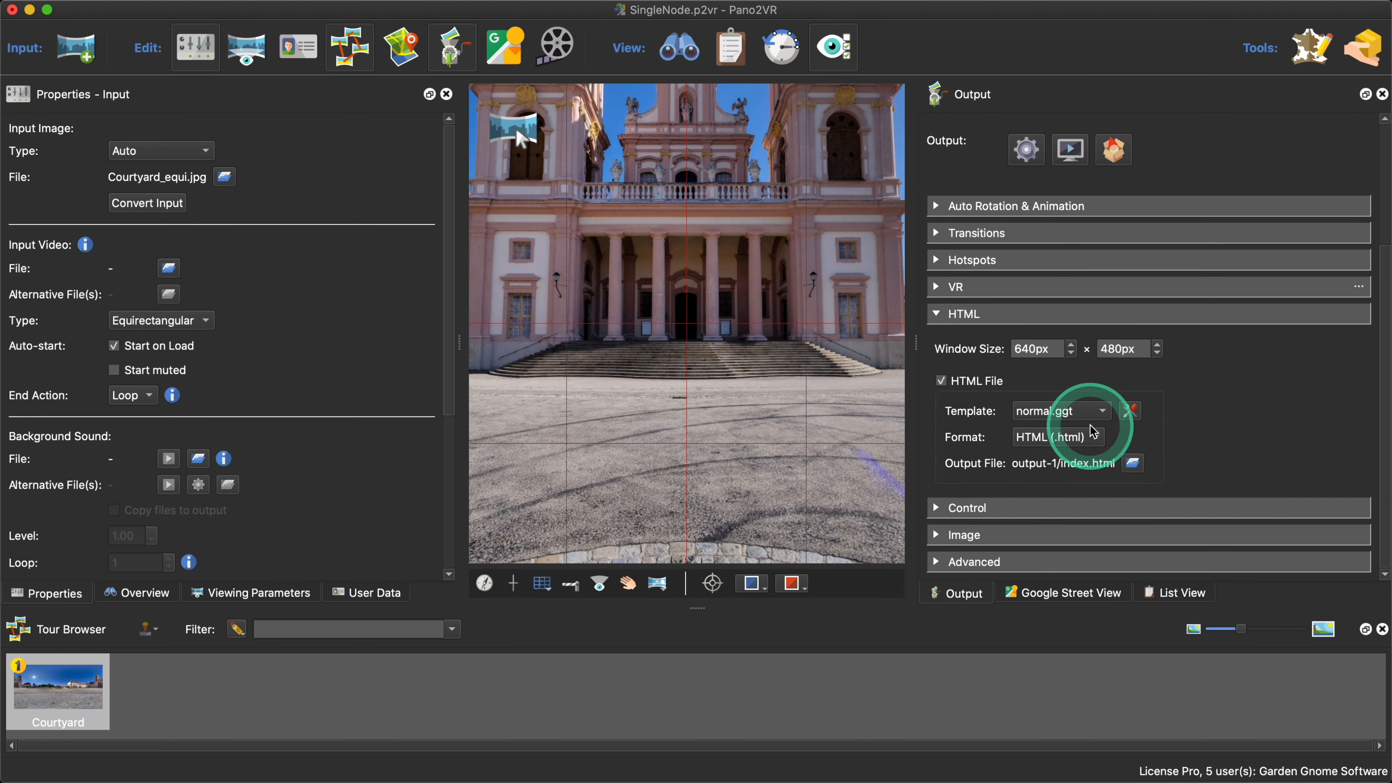
click(1094, 412)
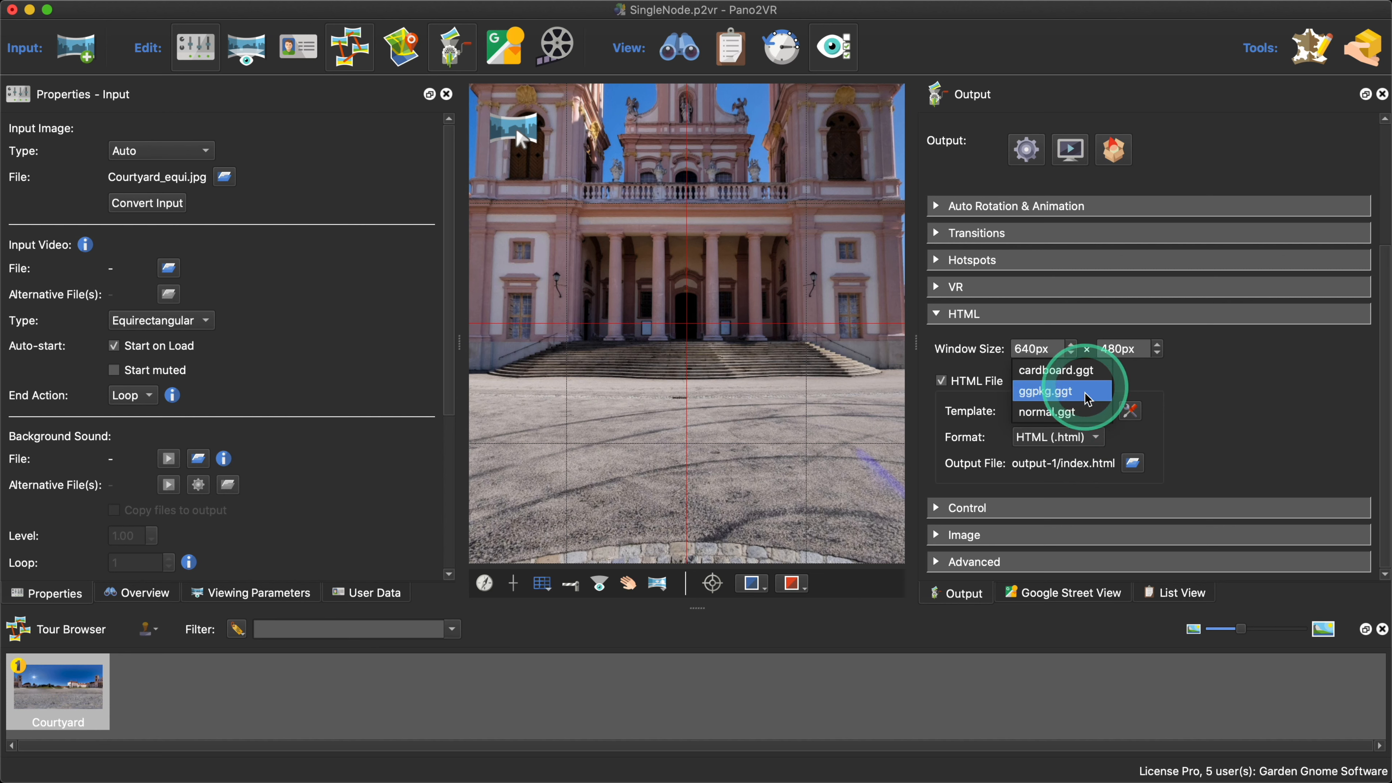
click(1088, 415)
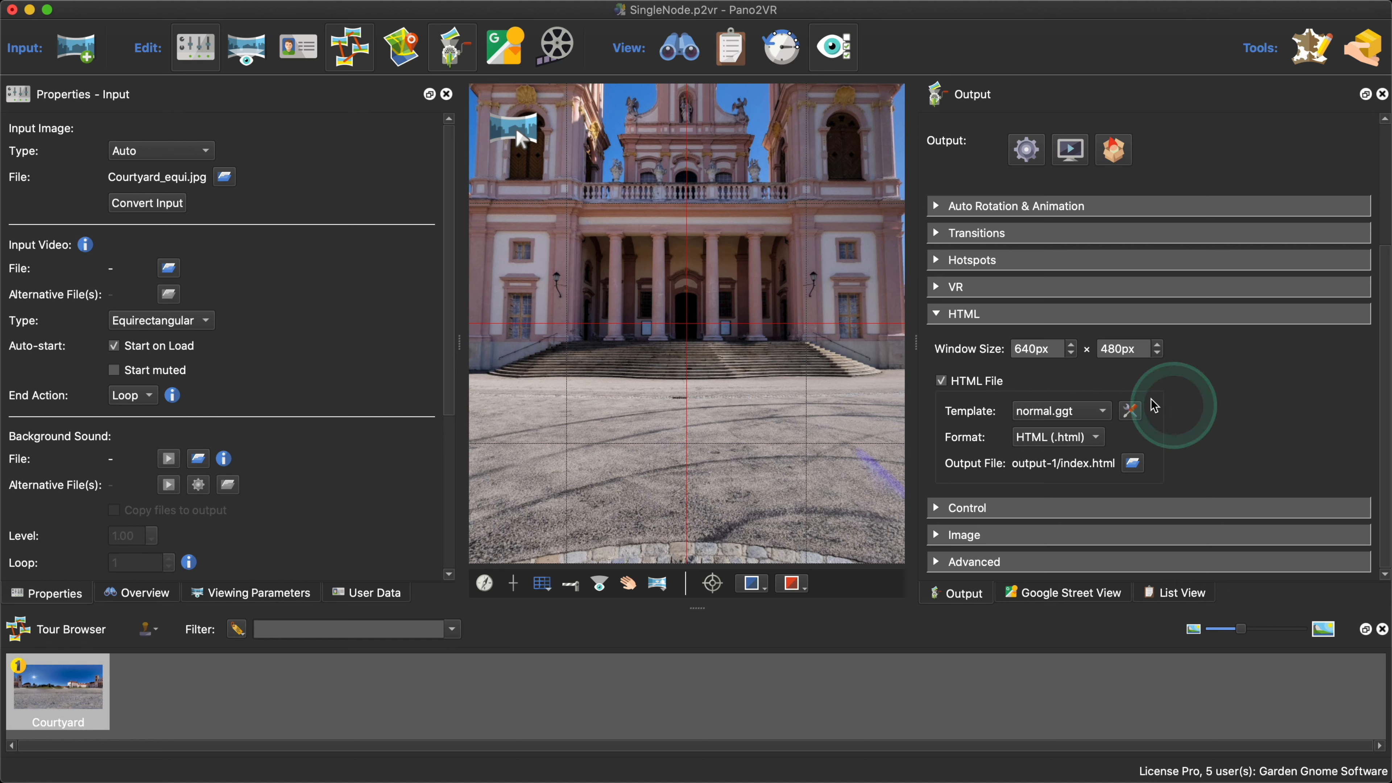
click(937, 314)
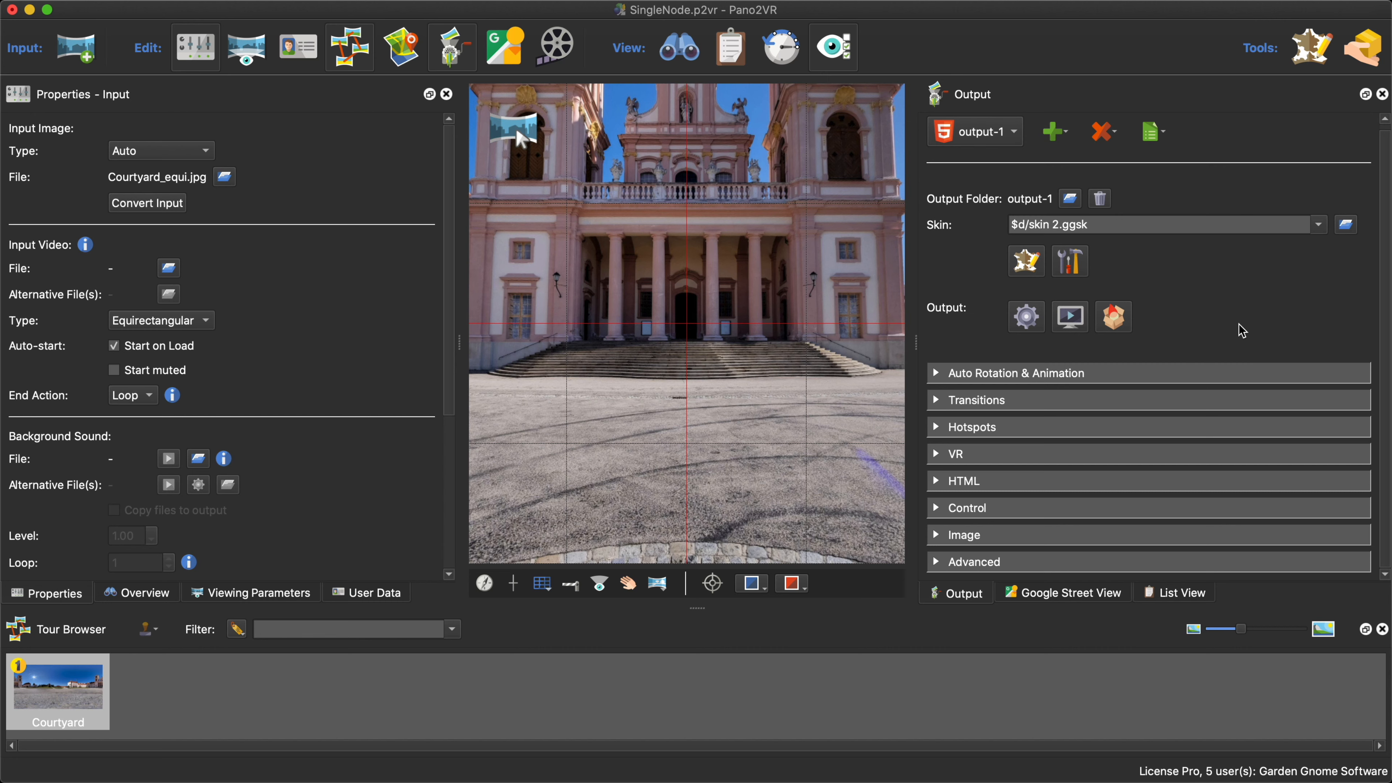
scroll(1239, 324, up, 1)
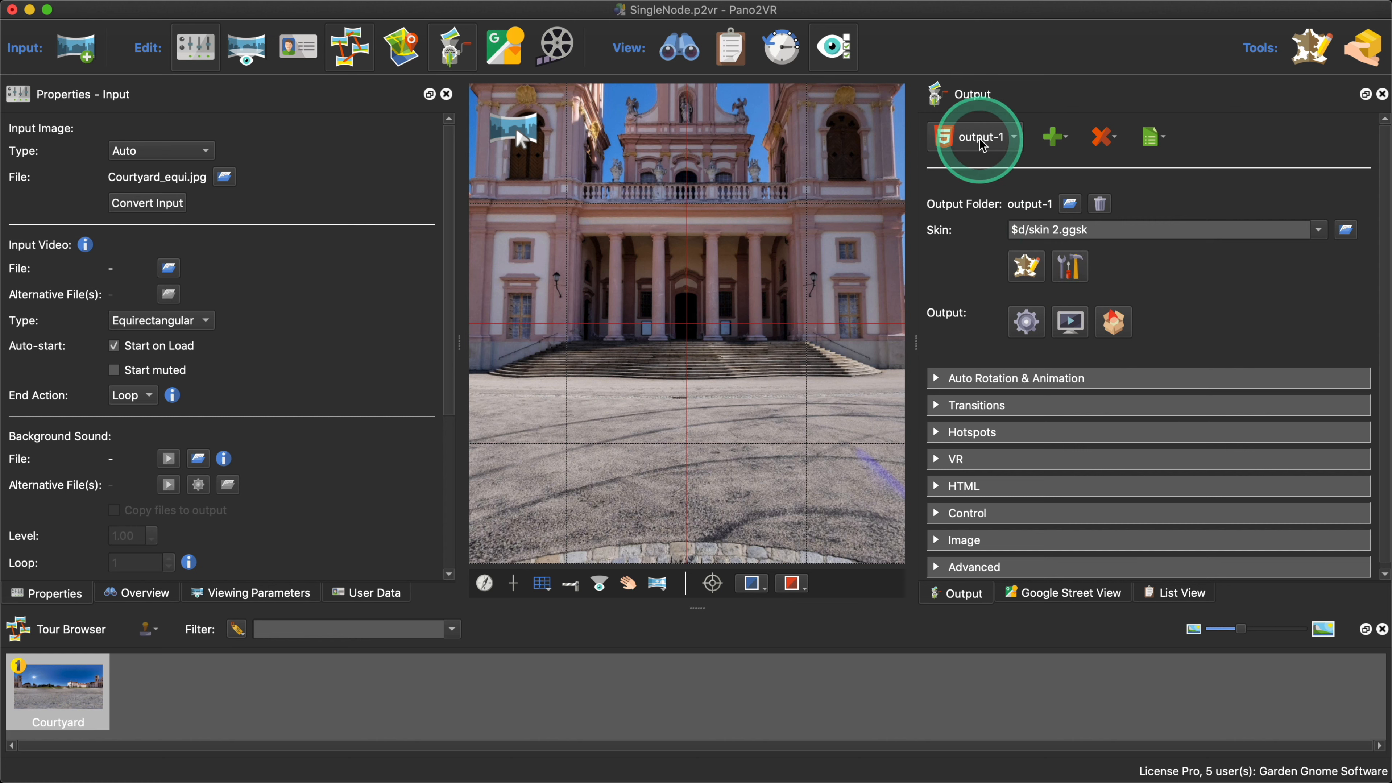
Step: Look through the output types that can be added and the available skins, keeping skin 2.ggsk assigned
click(1050, 140)
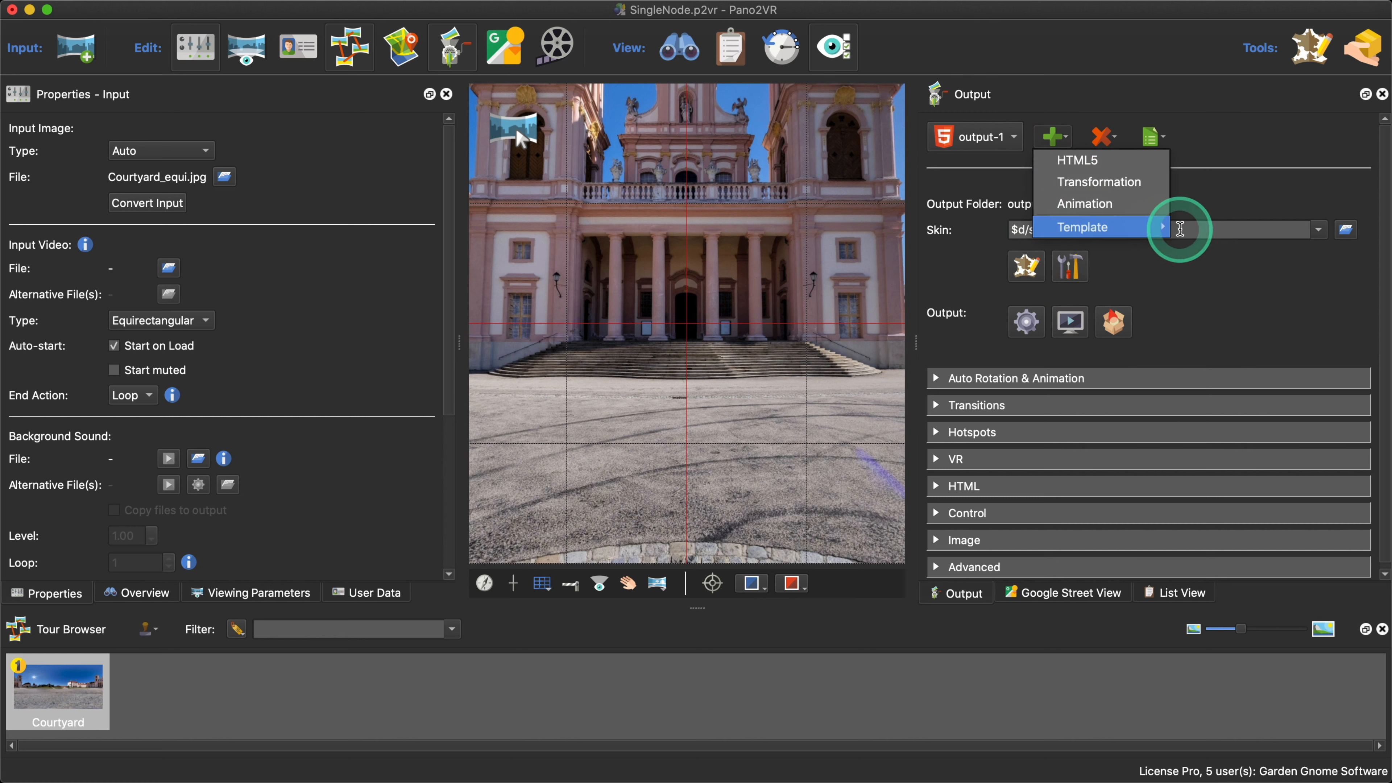
click(1218, 280)
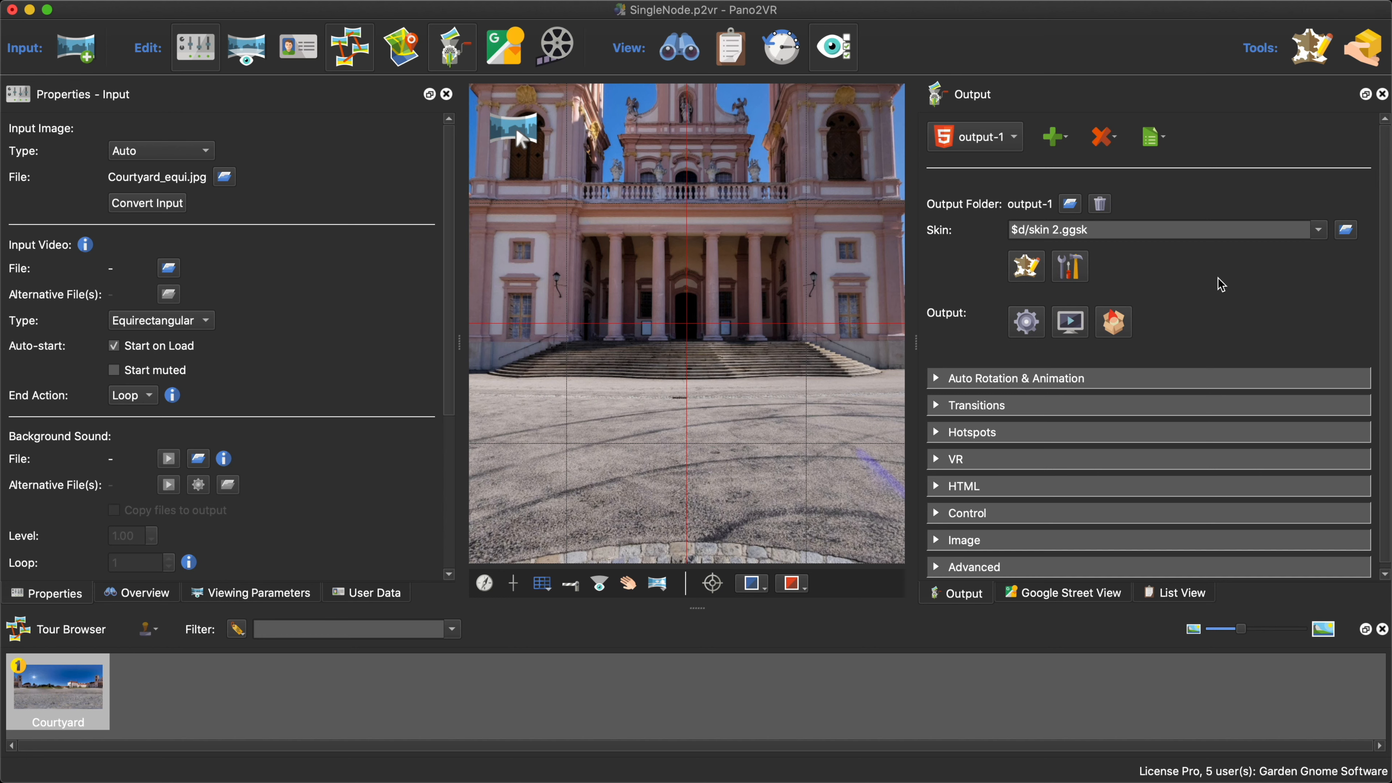
click(1317, 230)
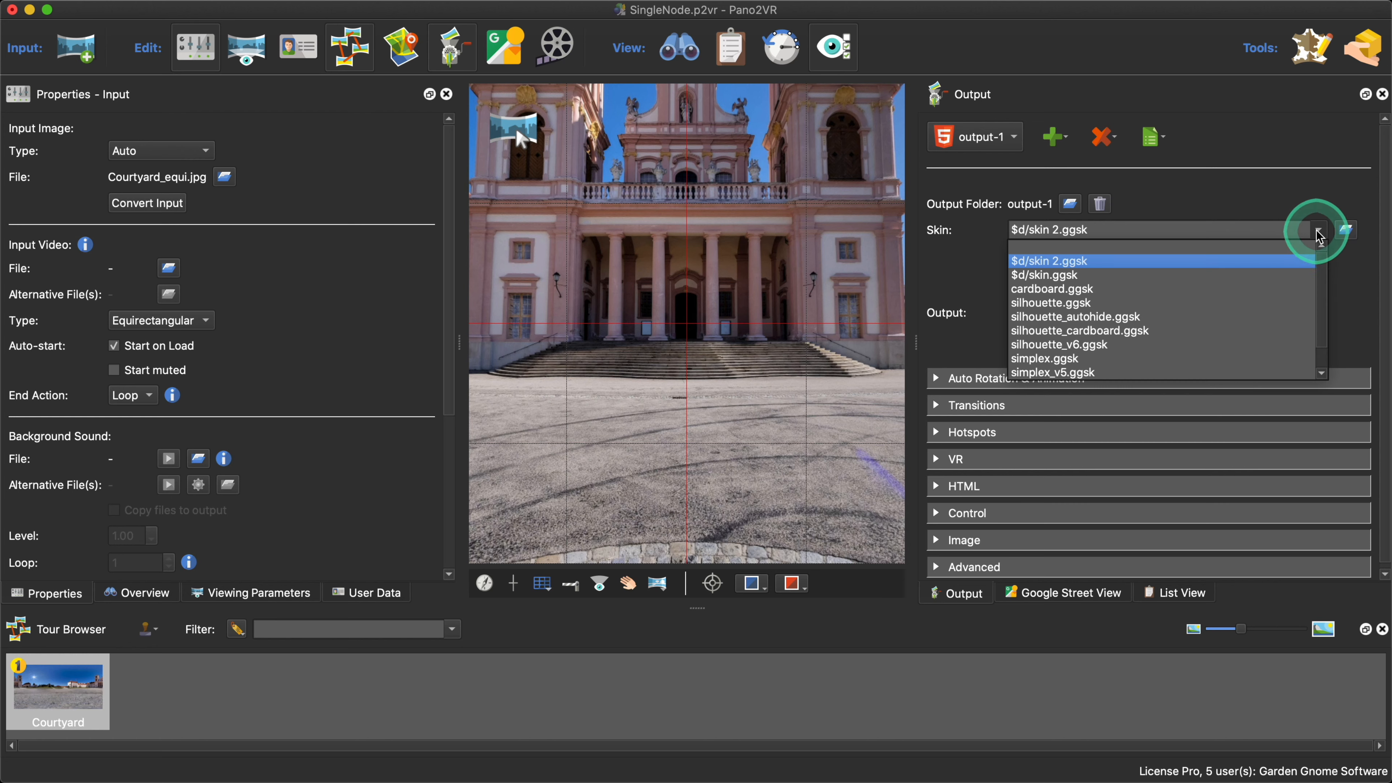
click(1294, 258)
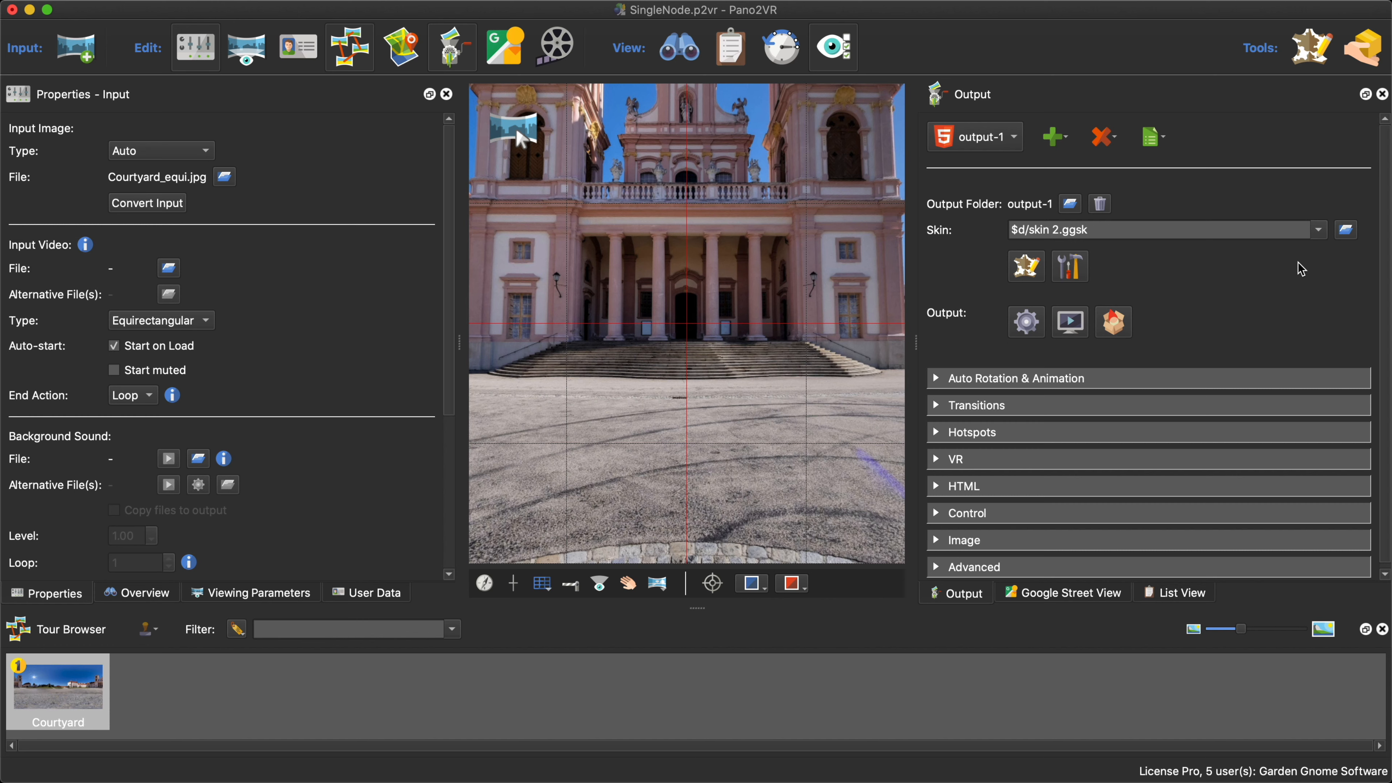
Step: Review the skin parameters in the configuration of skin 2.ggsk without changing any of them
click(1069, 267)
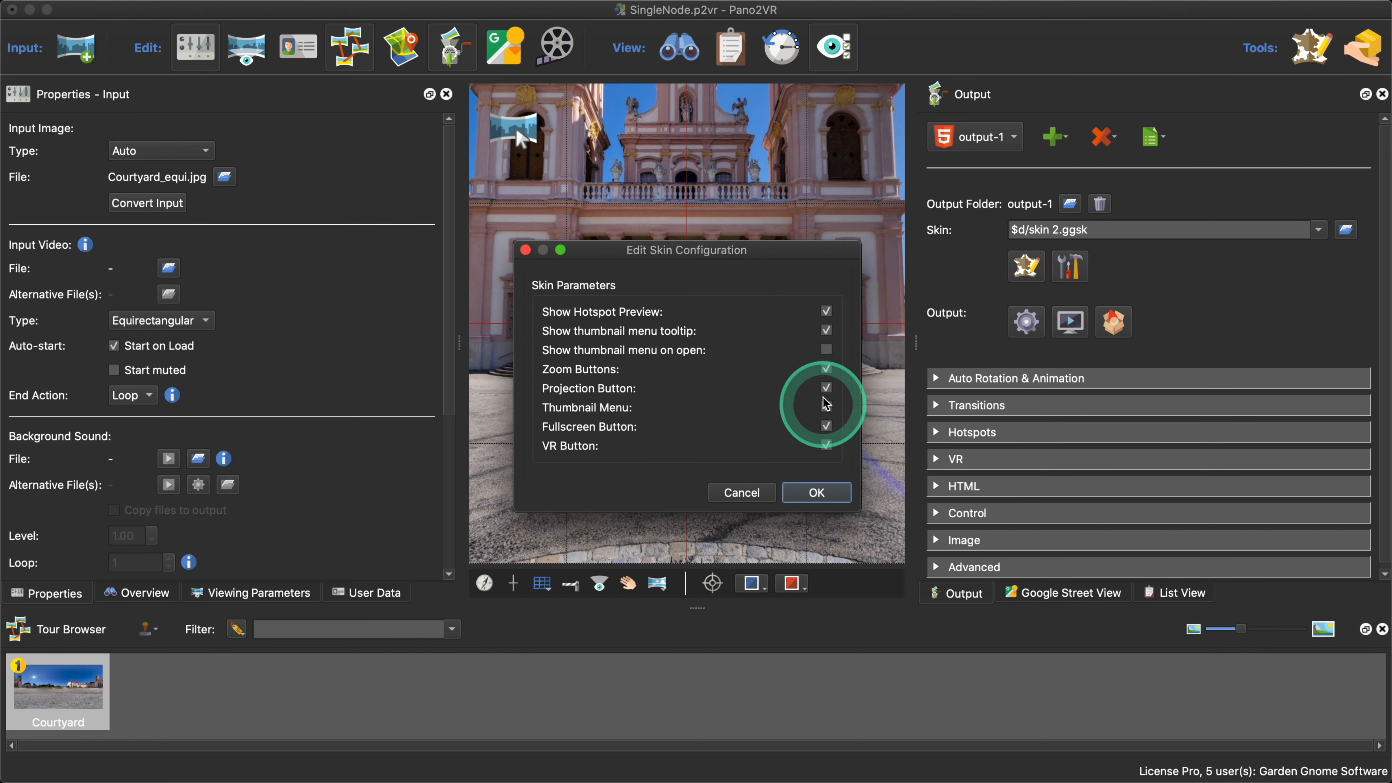
click(740, 495)
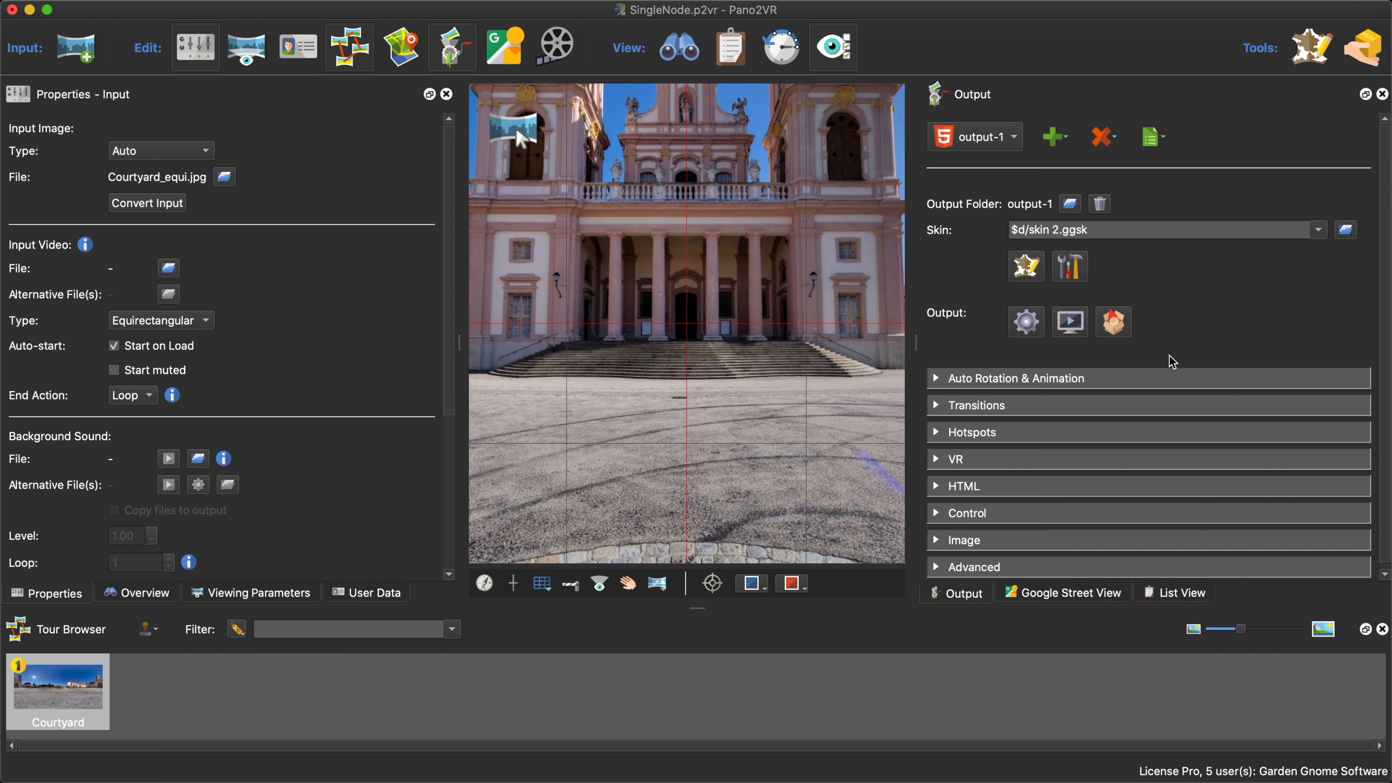
click(1071, 269)
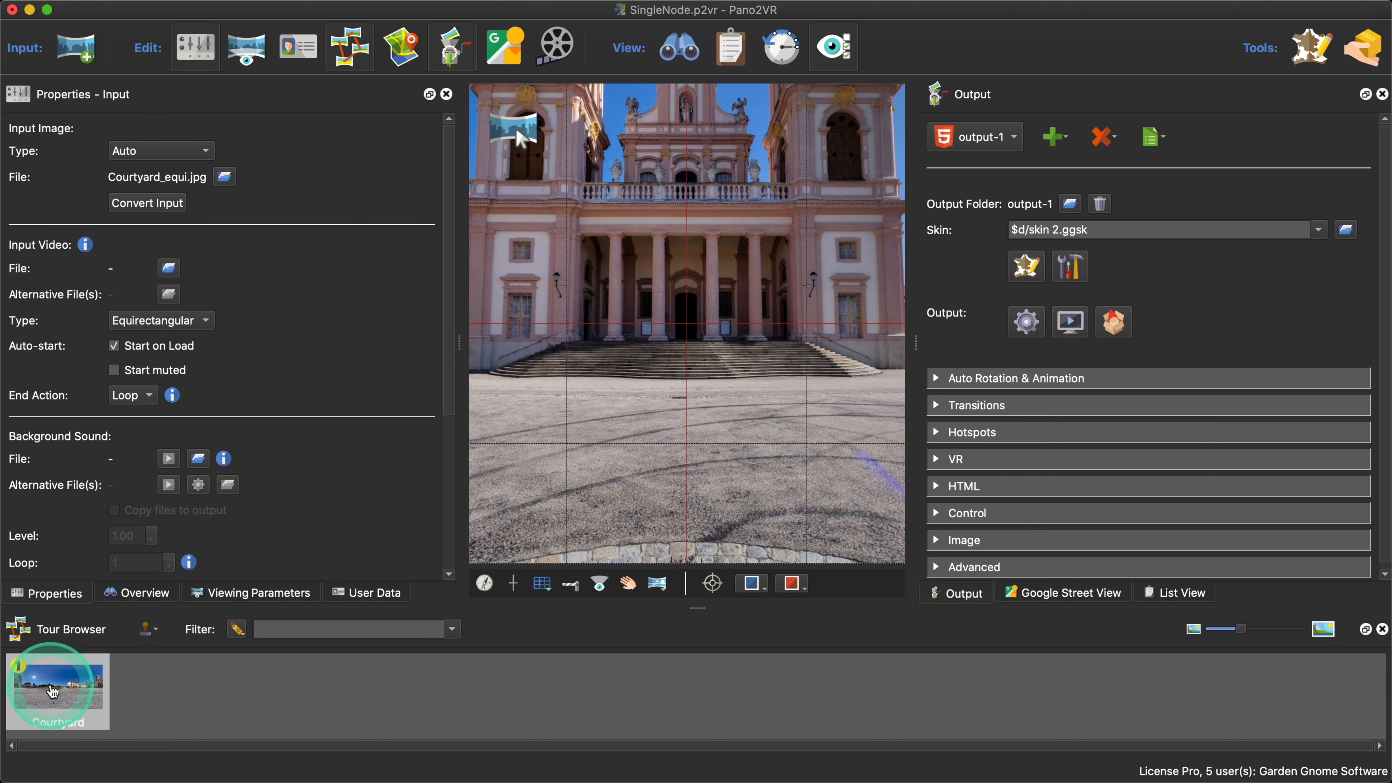
Step: Regenerate the output with skin 2.ggsk, overwriting pano.xml, and reposition the browser preview
click(1027, 323)
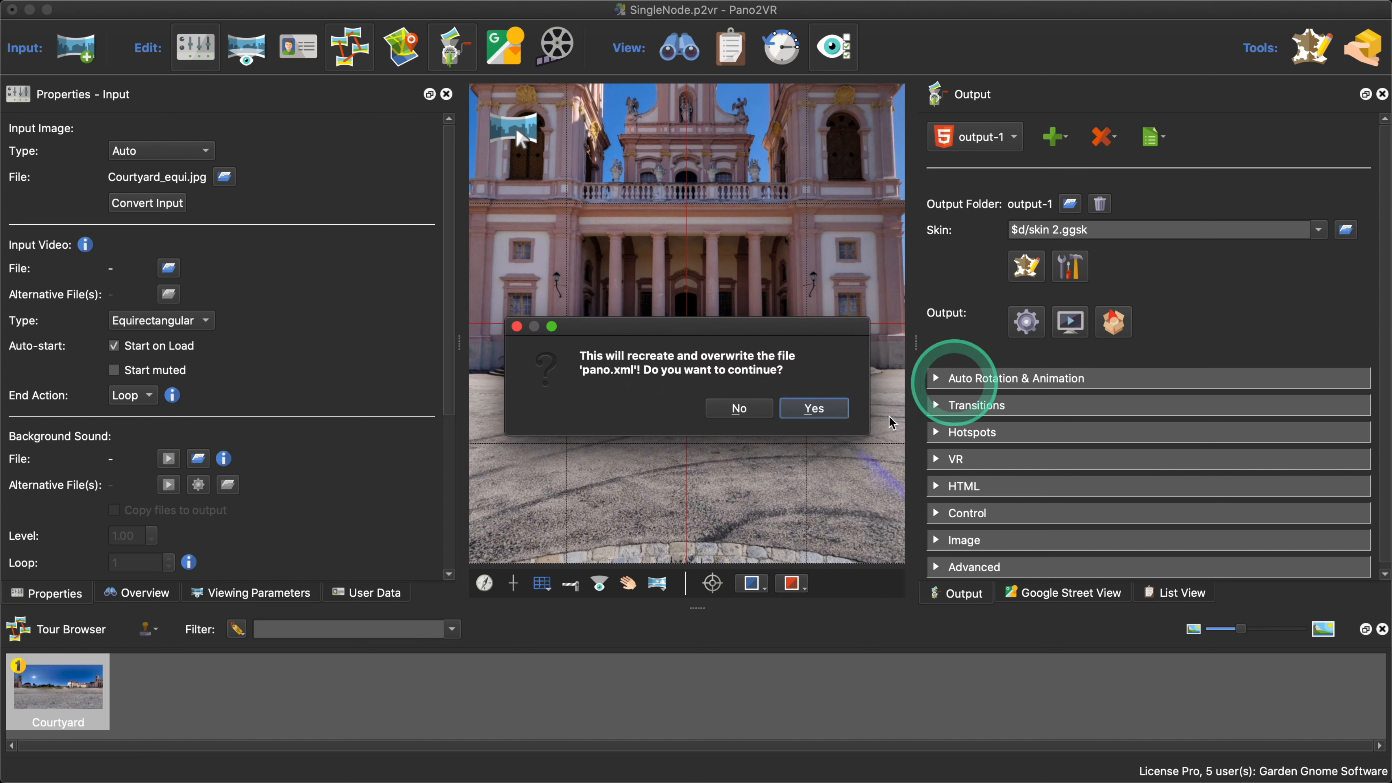
click(822, 408)
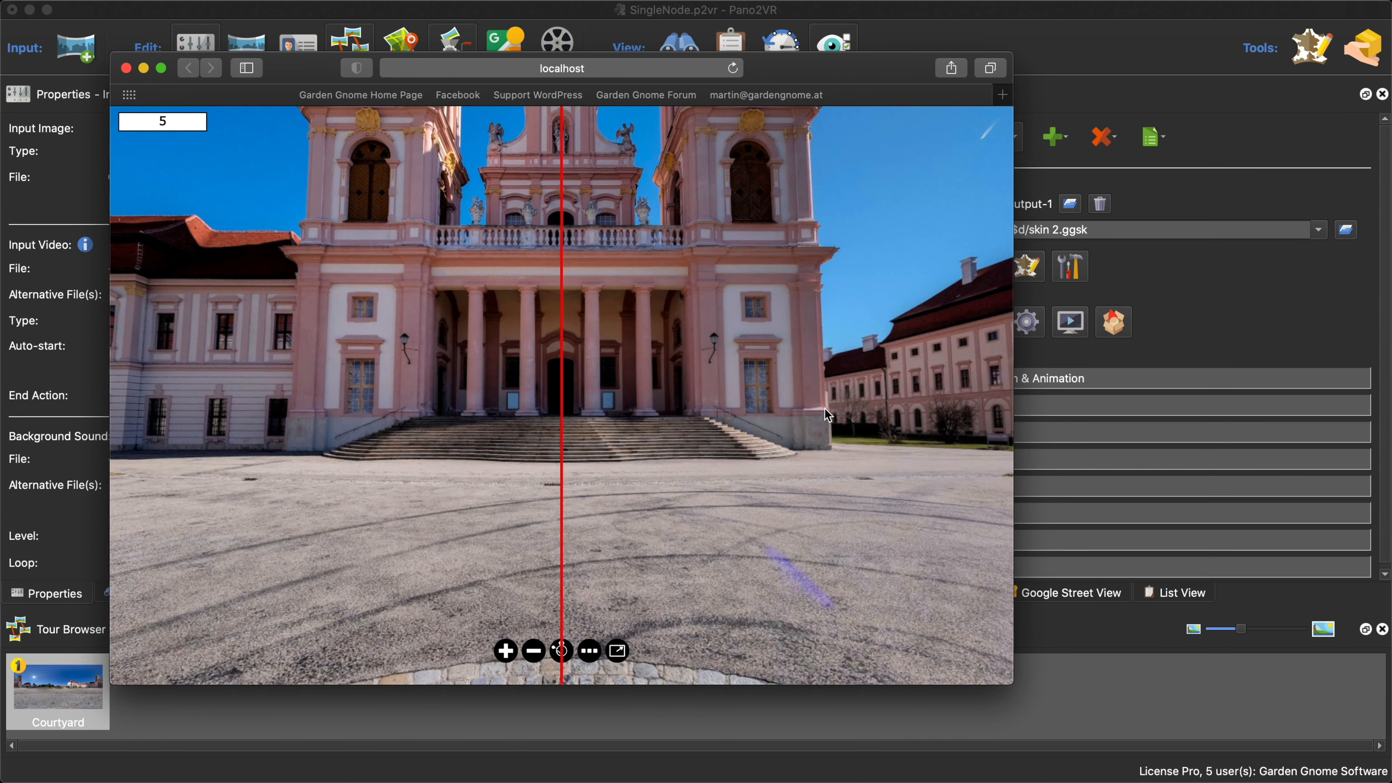
drag(809, 61, 905, 61)
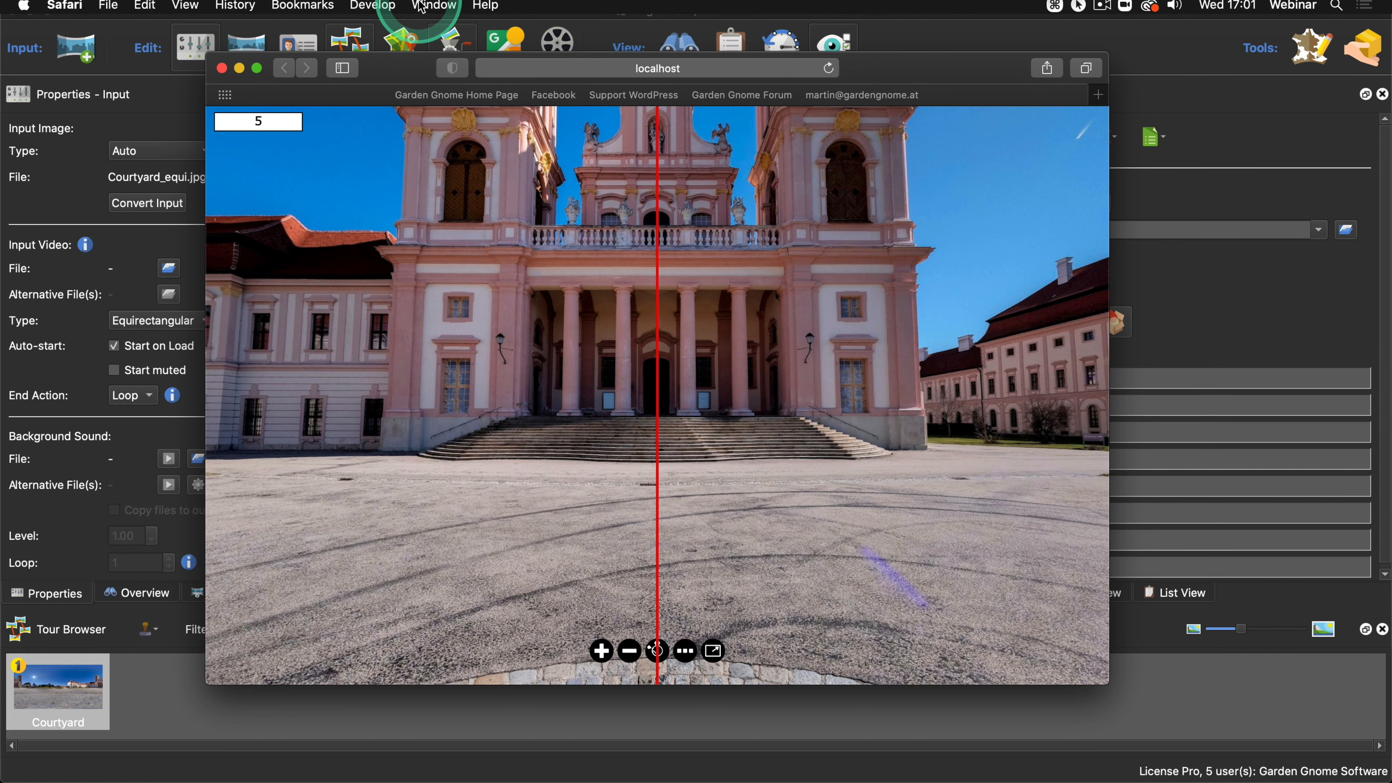
Step: Test the VR button with the user agent Safari — iOS 13.1.3 — iPhone, and restore Default (Automatically Chosen)
click(378, 10)
mouse_move(392, 47)
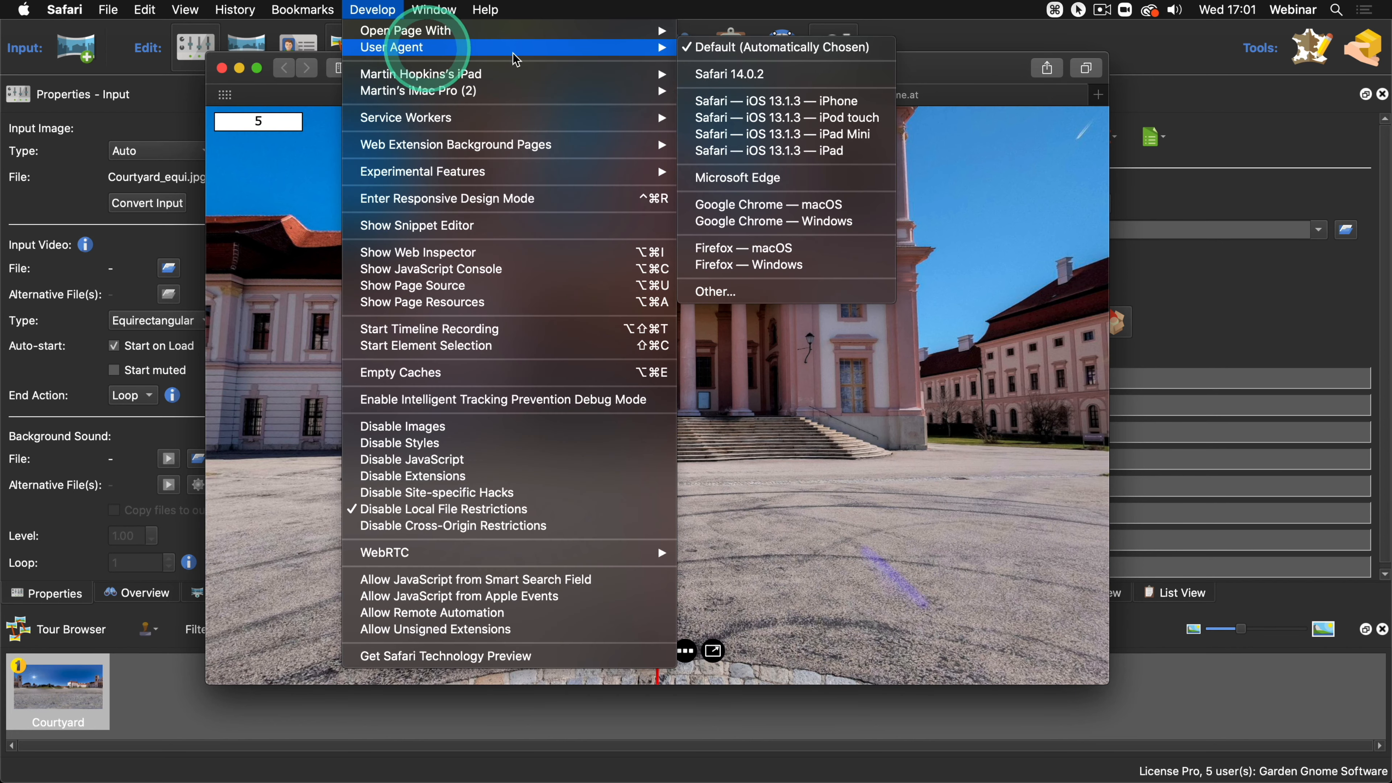
click(734, 97)
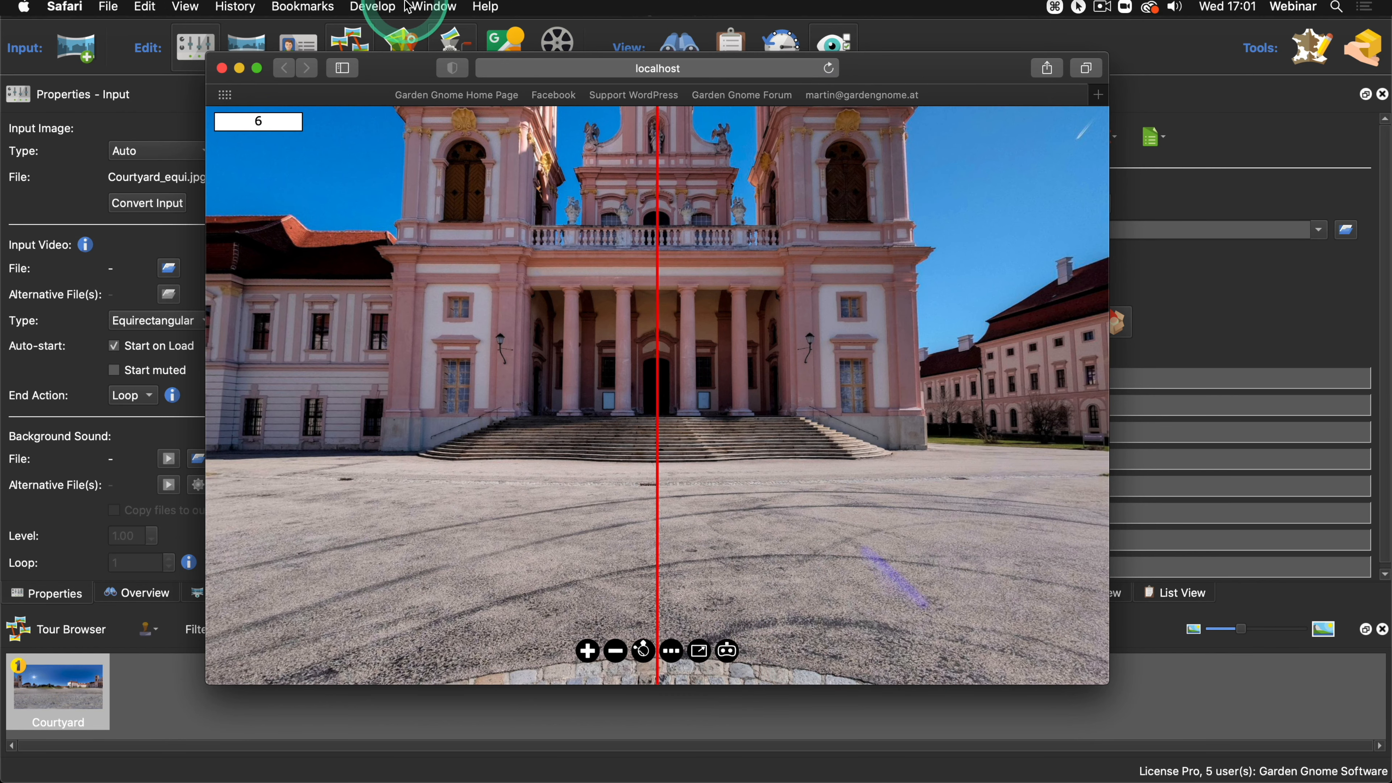
click(373, 9)
mouse_move(503, 49)
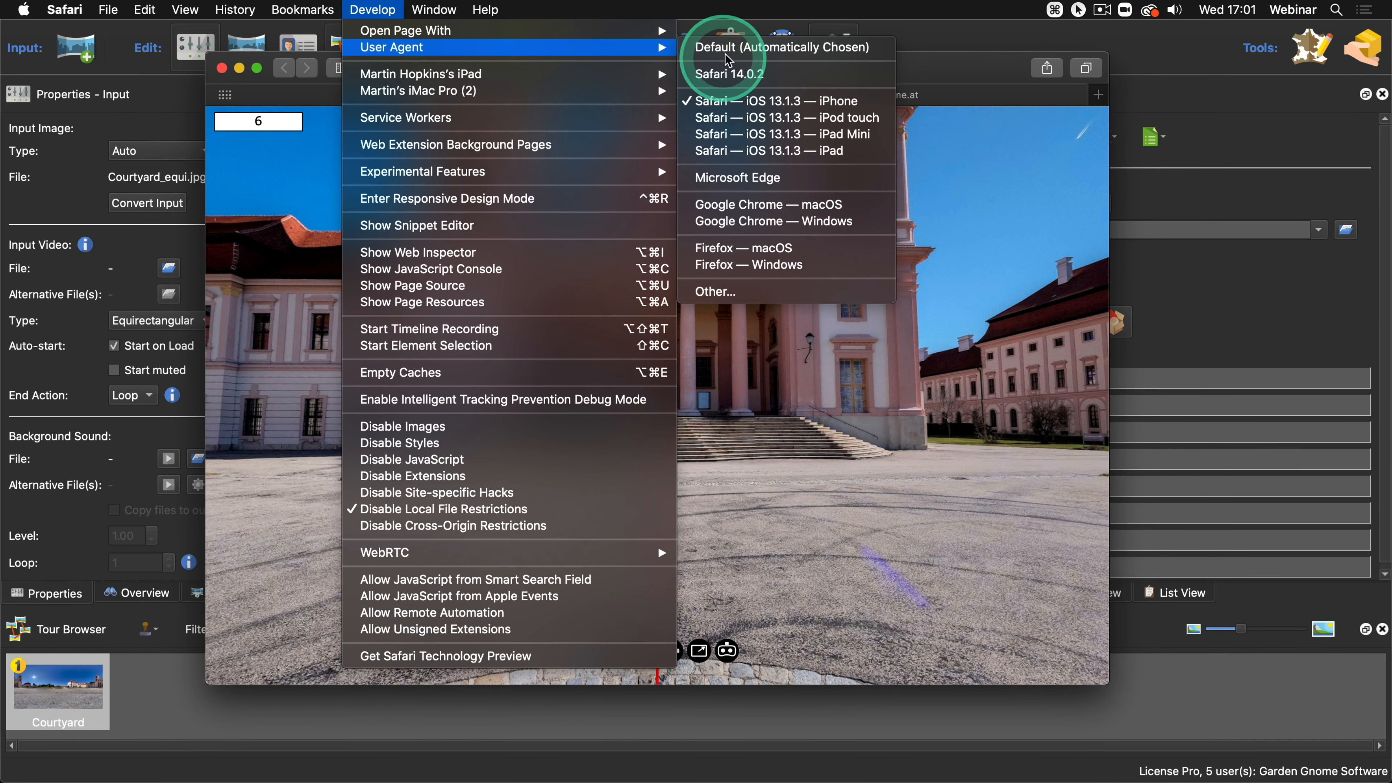
click(756, 47)
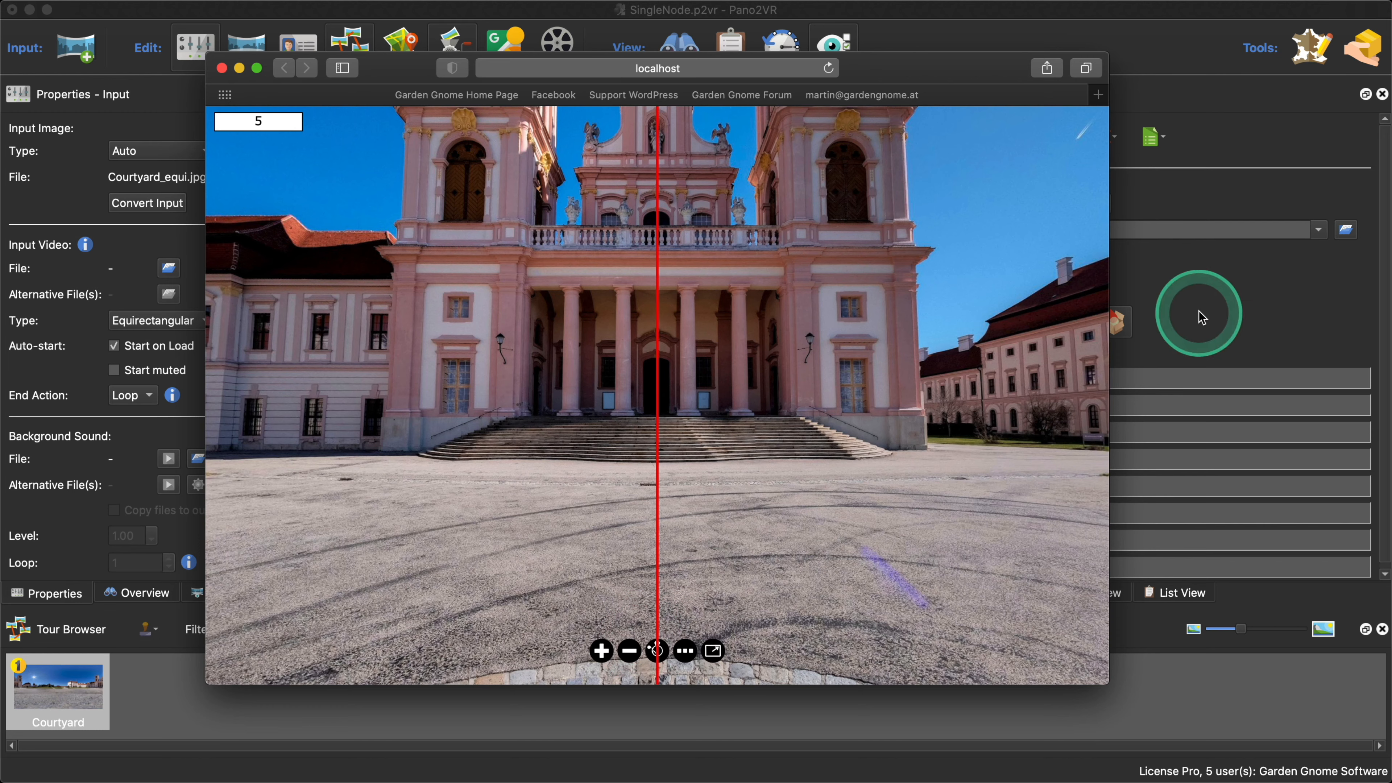
Step: Test showing and hiding the thumbnail menu from the controller in the preview, and close the preview
drag(990, 76, 925, 74)
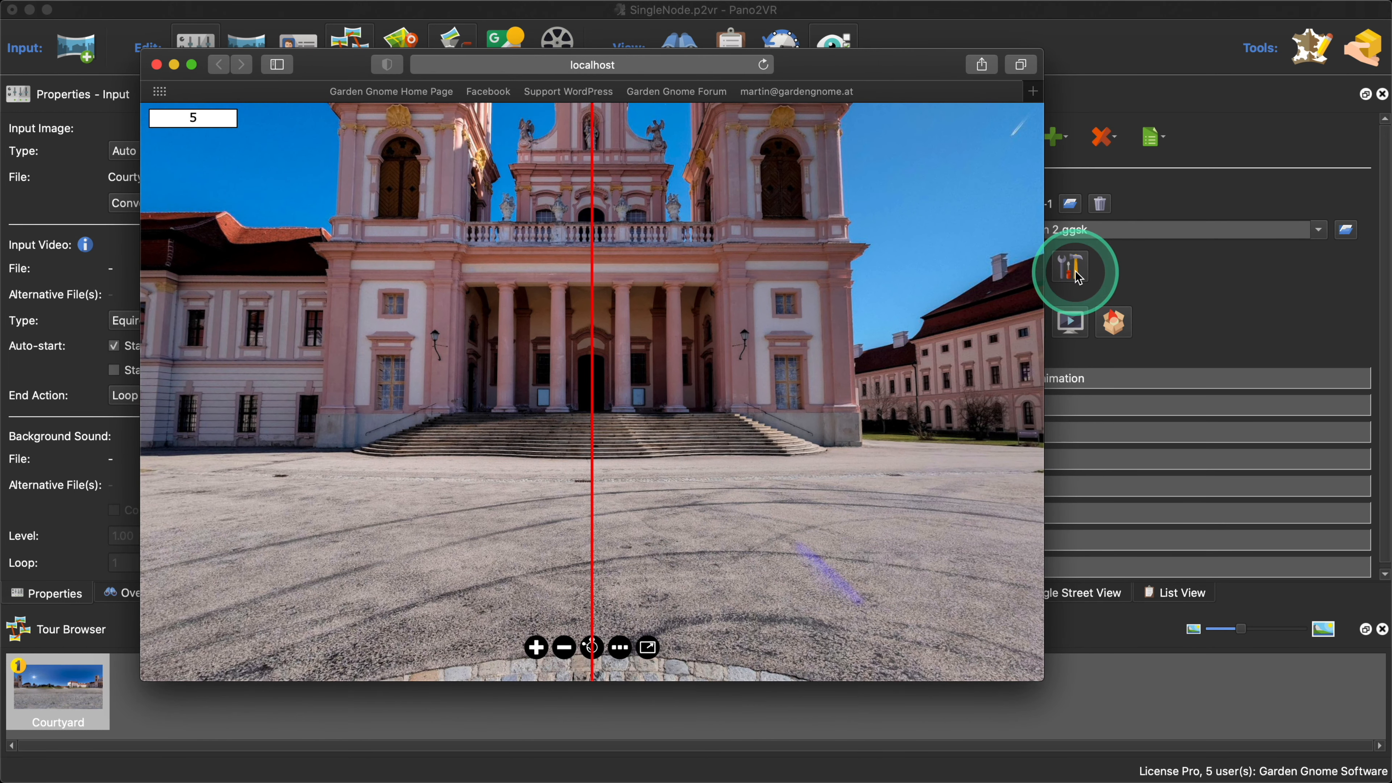
drag(841, 68, 940, 46)
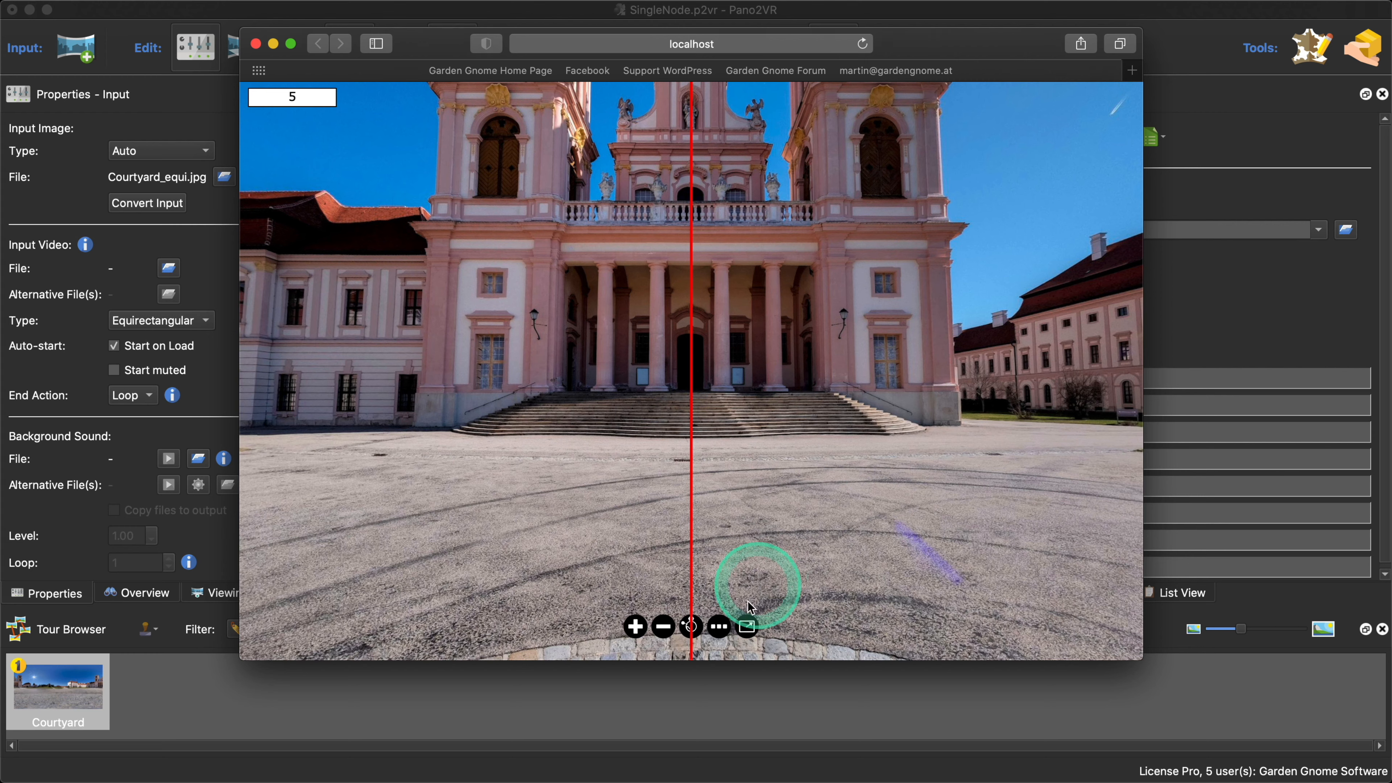
click(719, 627)
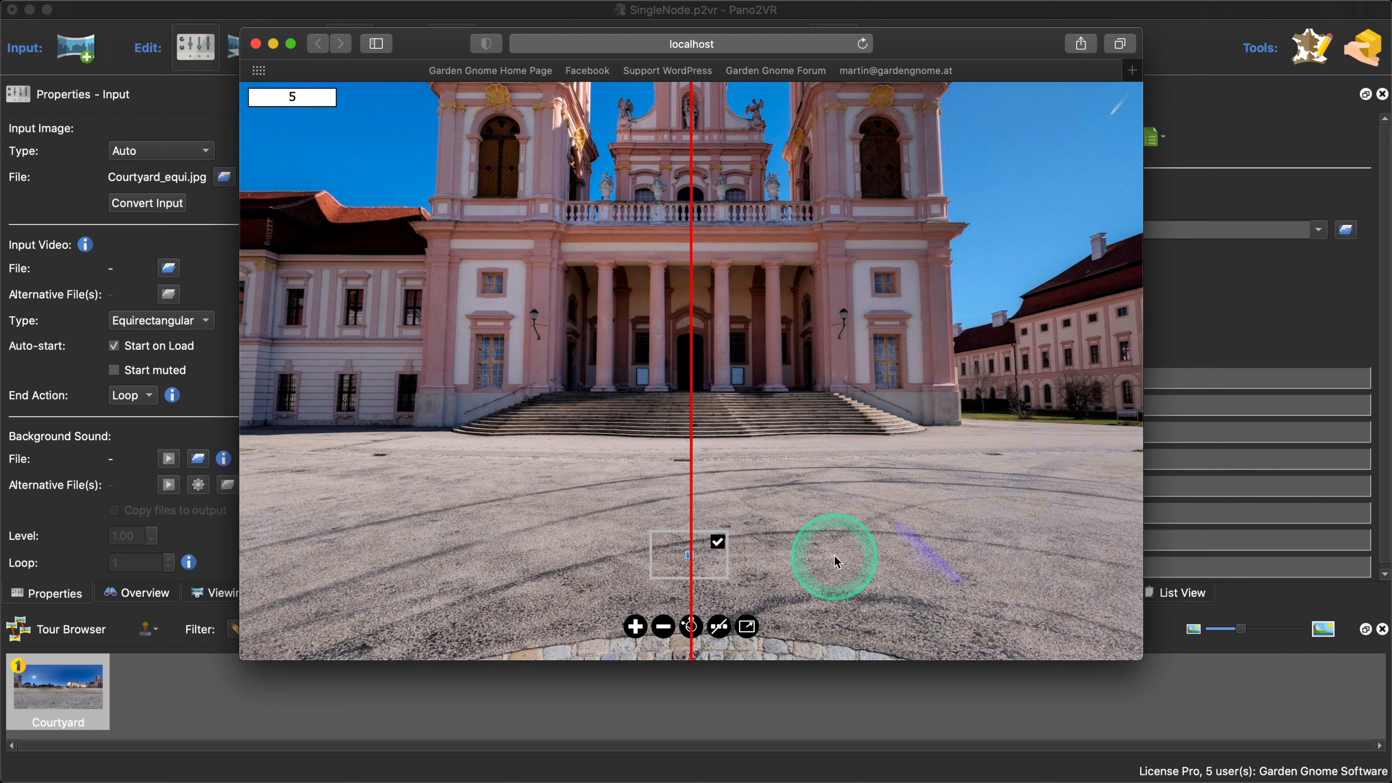
click(719, 627)
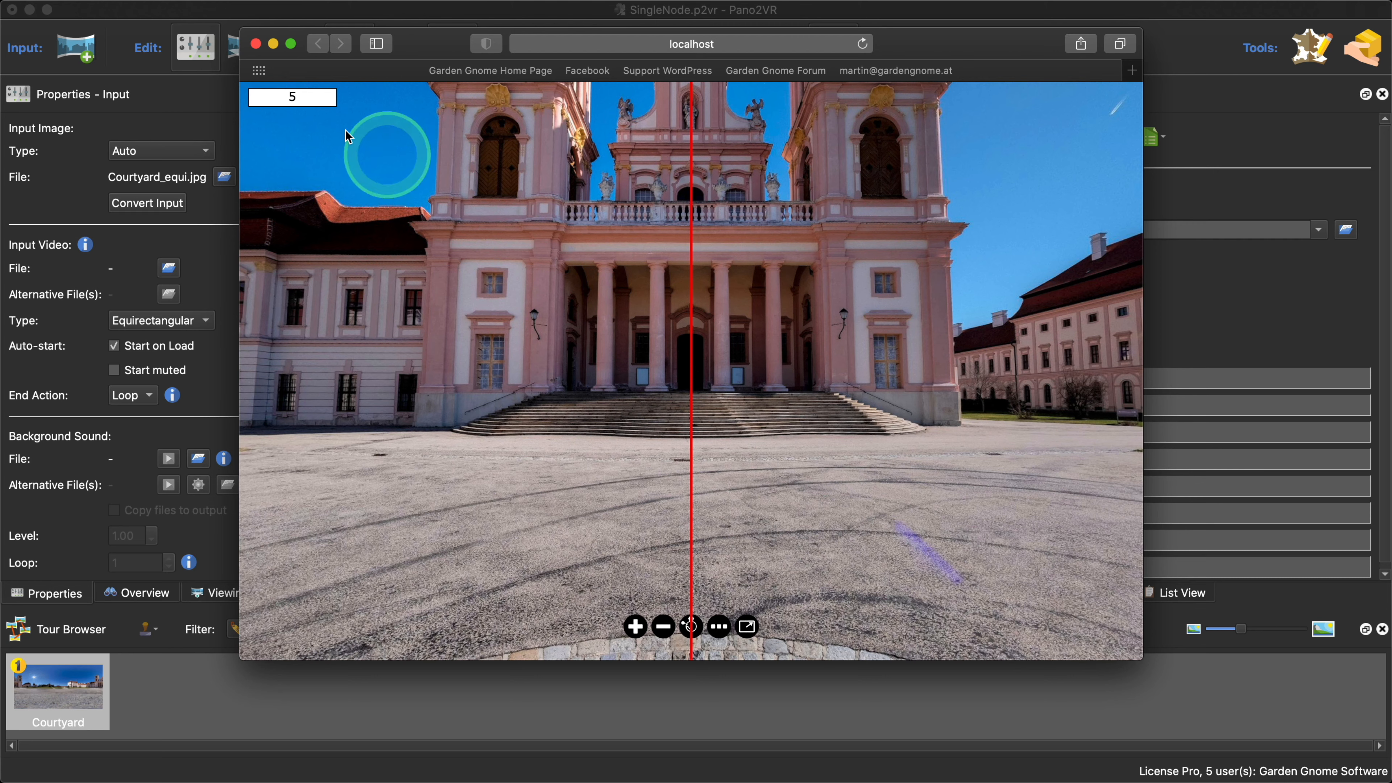
click(256, 45)
click(1165, 279)
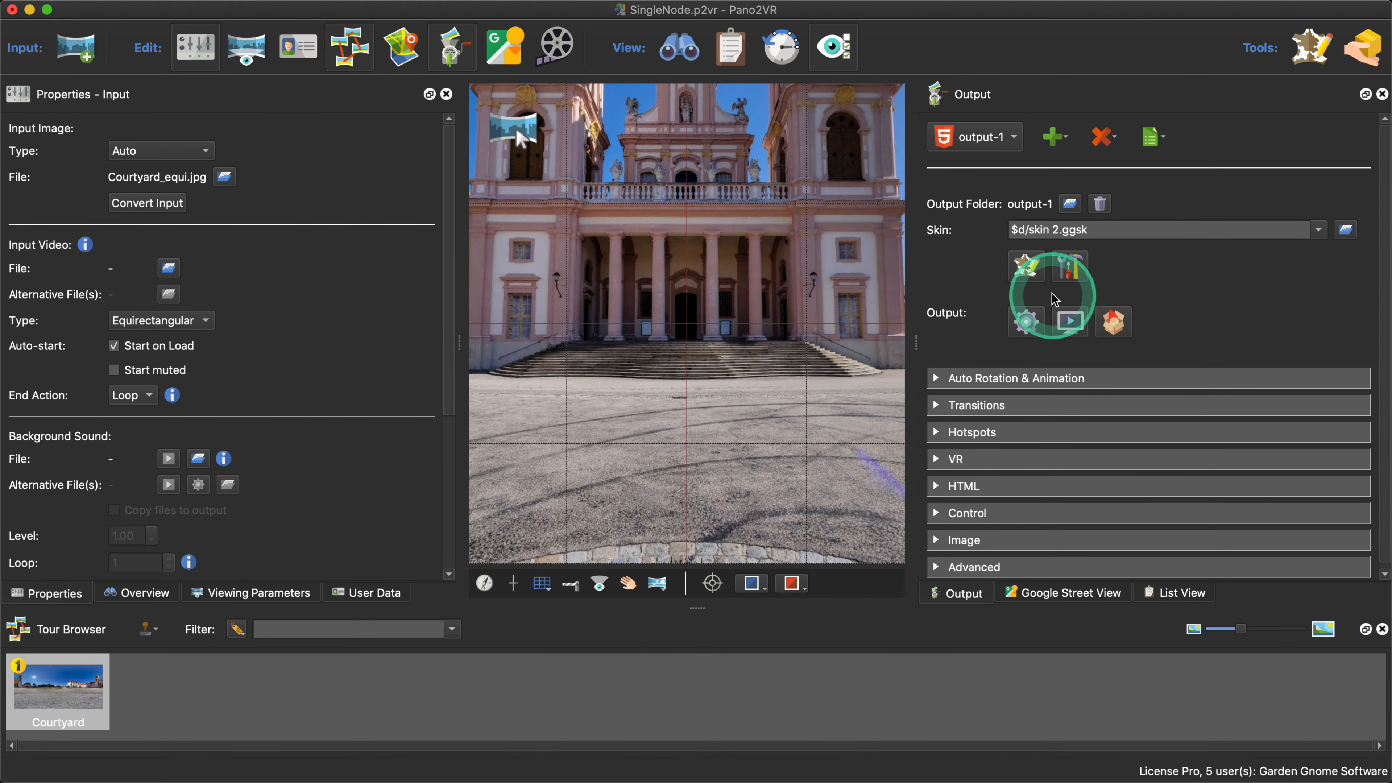
Step: Add the condition Is Tour = true, joined with And, to the Visible logic block of the thumbnail container in skin 2.ggsk
click(1025, 267)
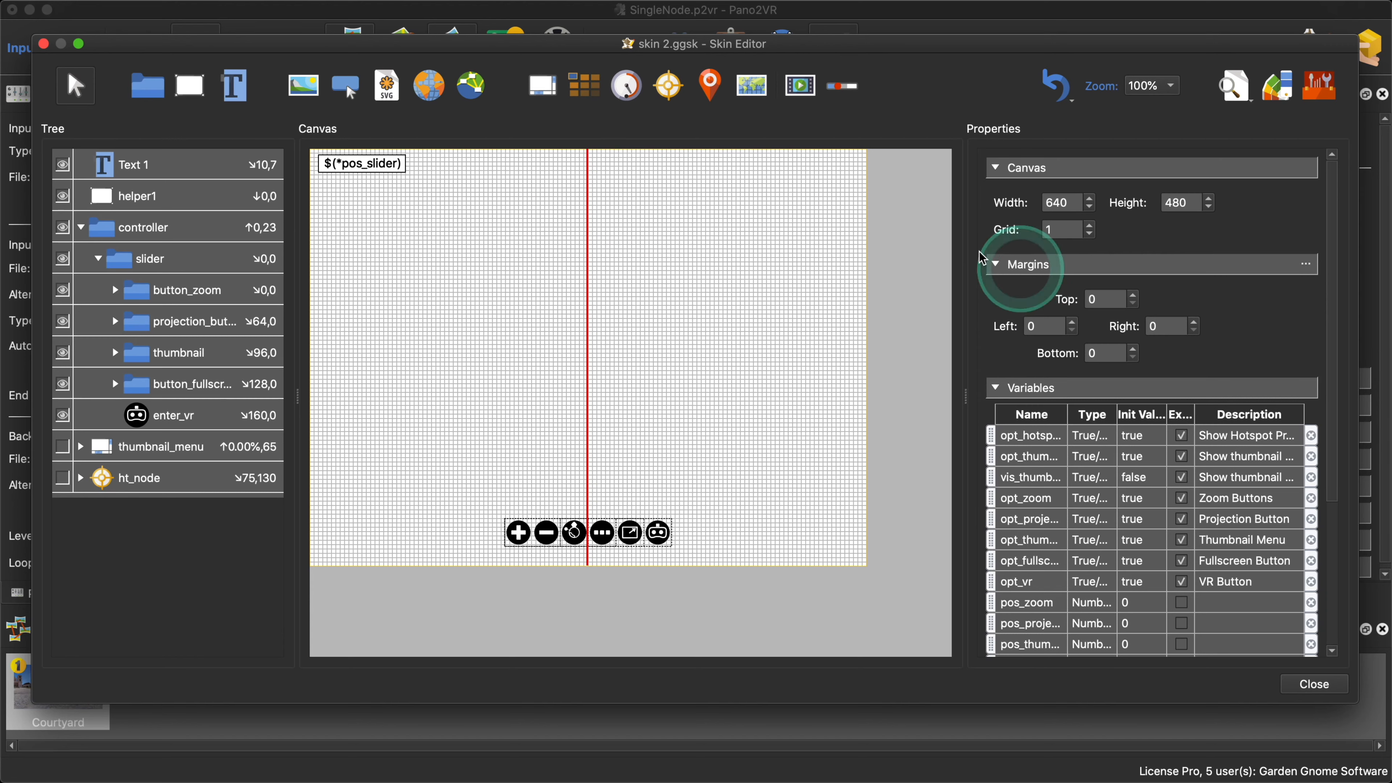
click(186, 357)
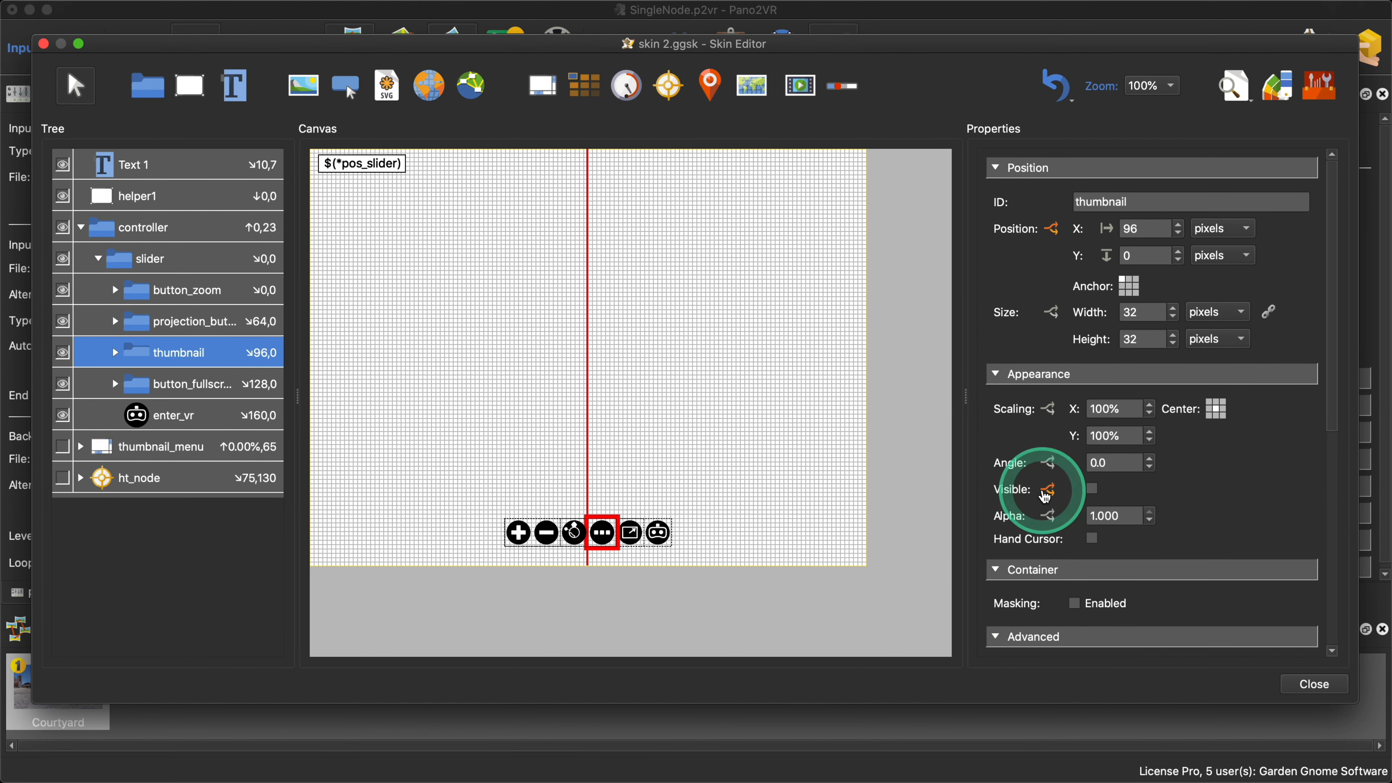
click(1047, 491)
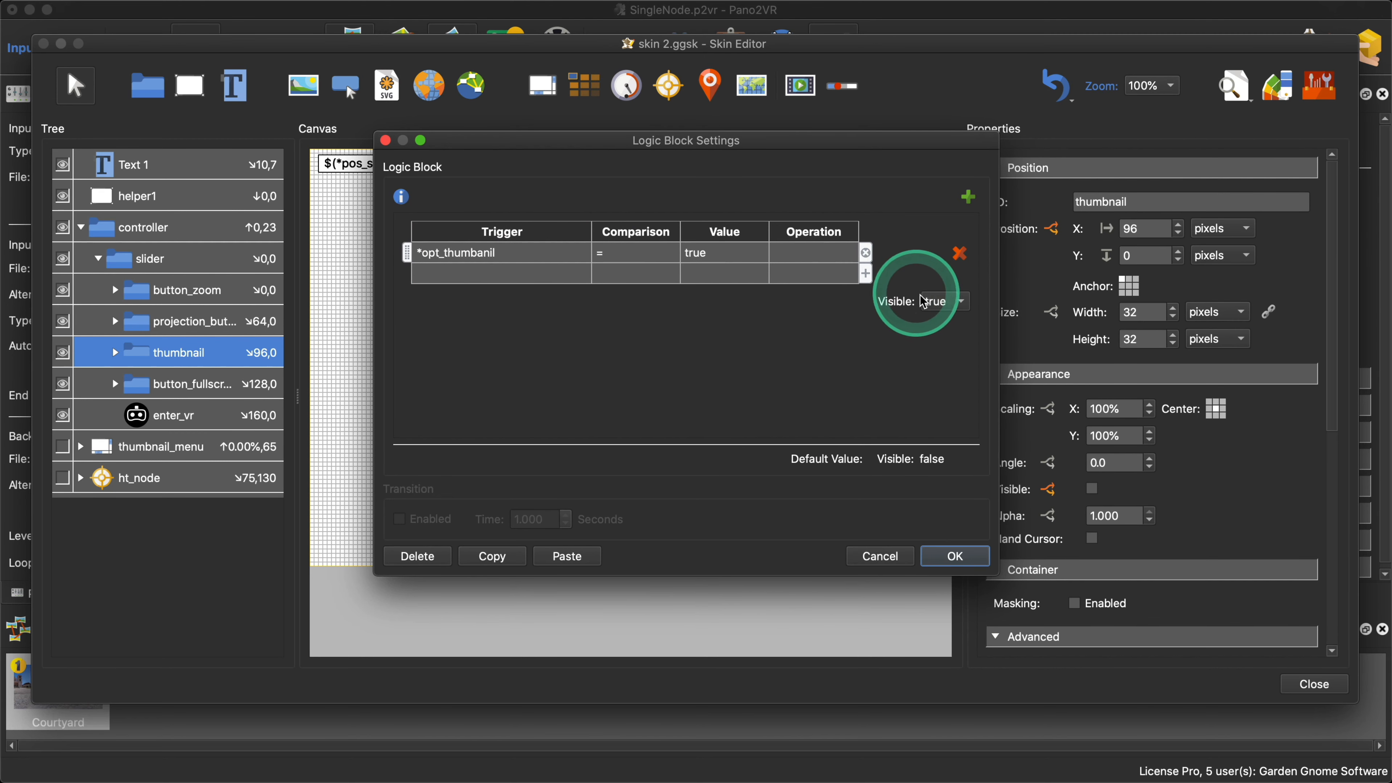
click(513, 274)
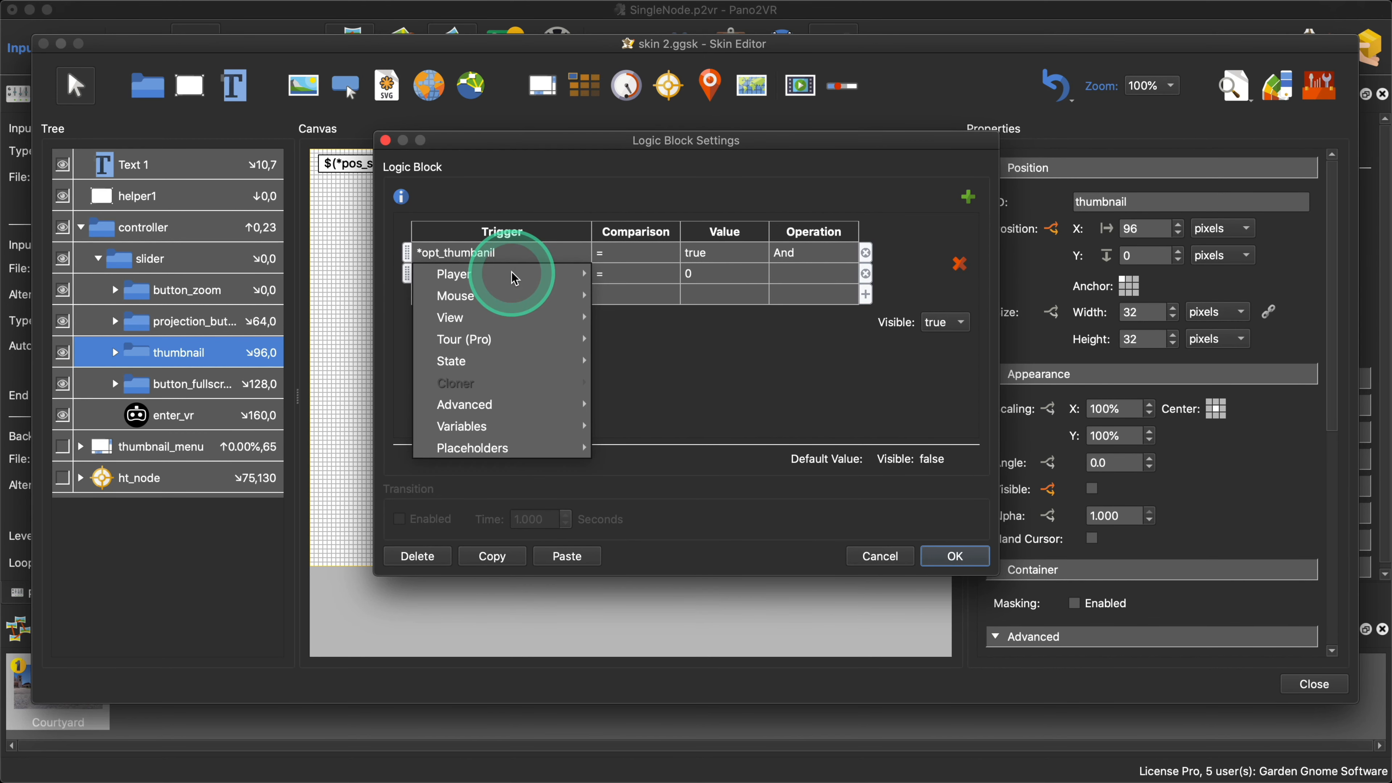
mouse_move(520, 340)
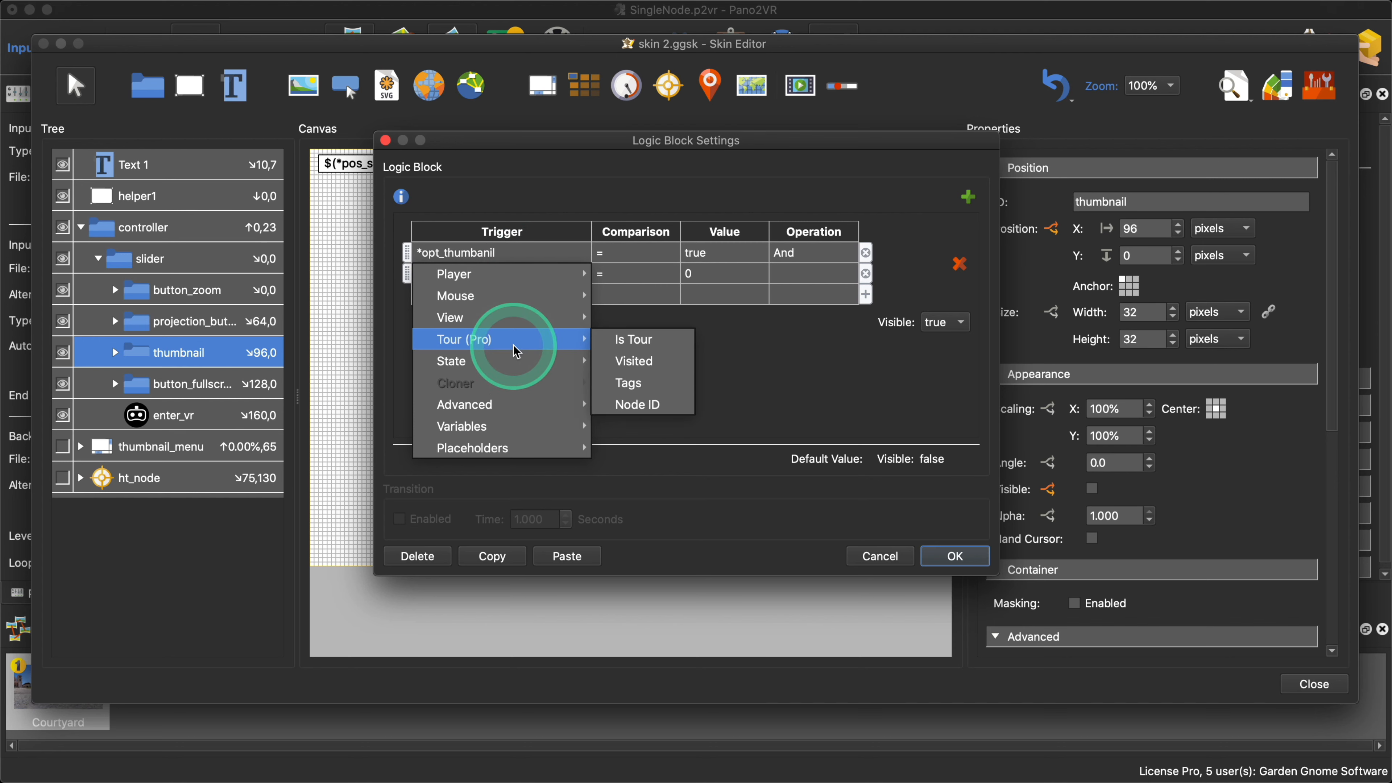
click(629, 341)
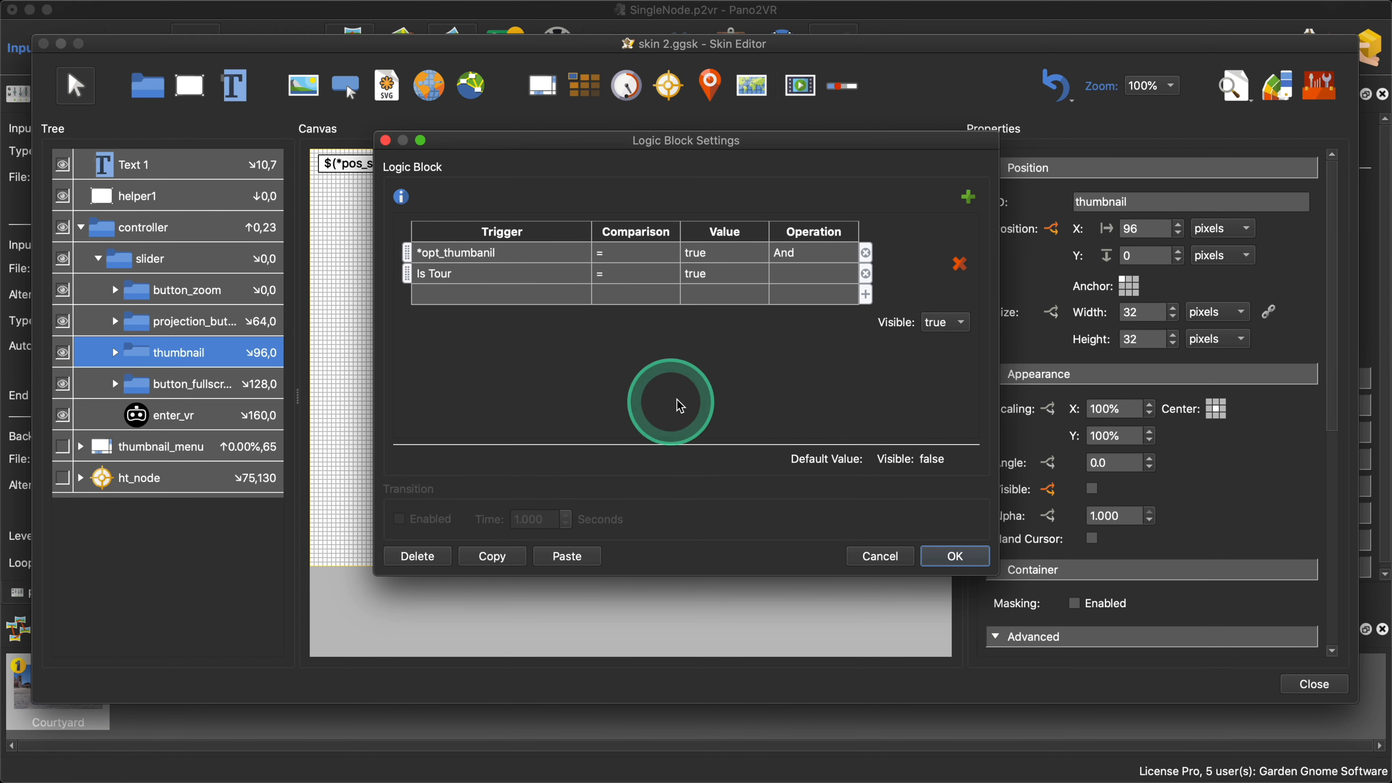
click(955, 557)
Step: Save the skin changes and regenerate the output, overwriting pano.xml, to check the controller in the browser preview
click(1298, 676)
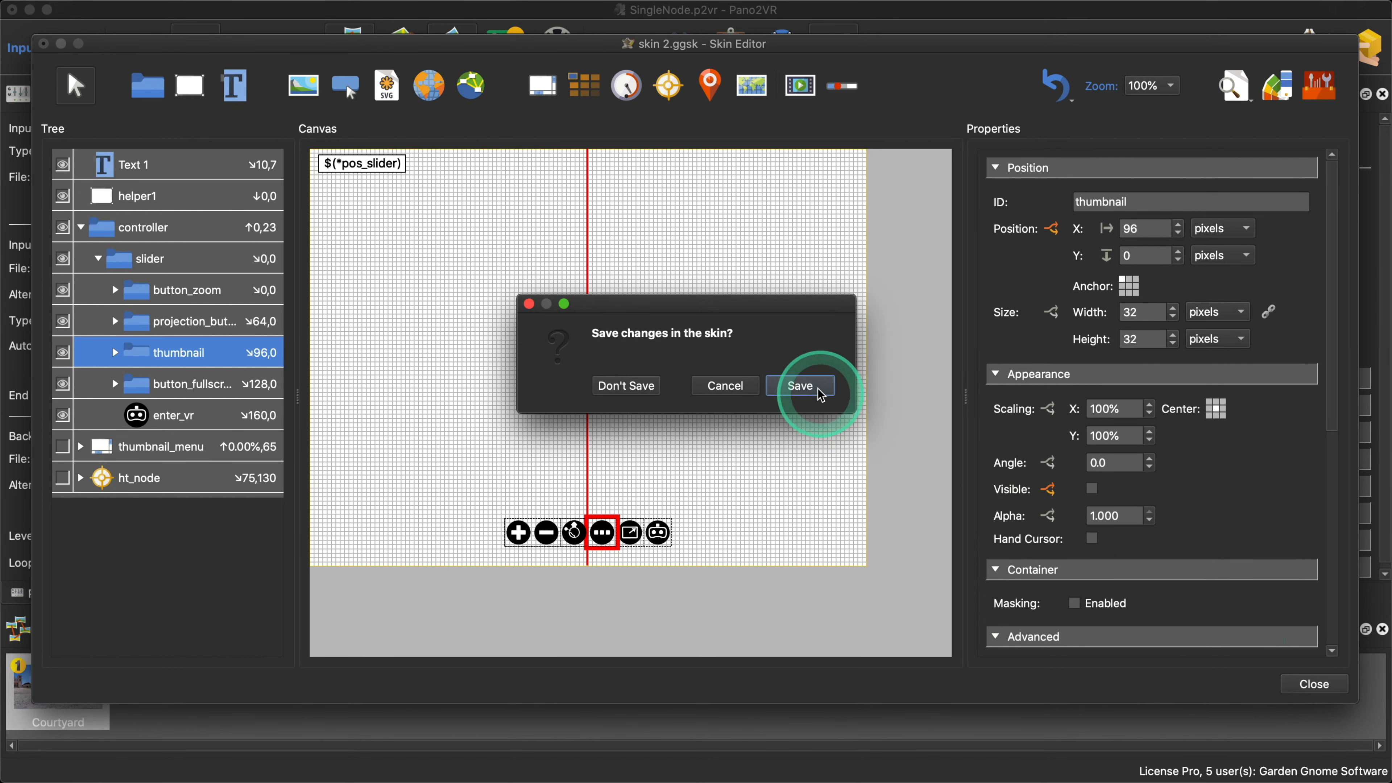
click(811, 388)
click(1029, 338)
click(820, 404)
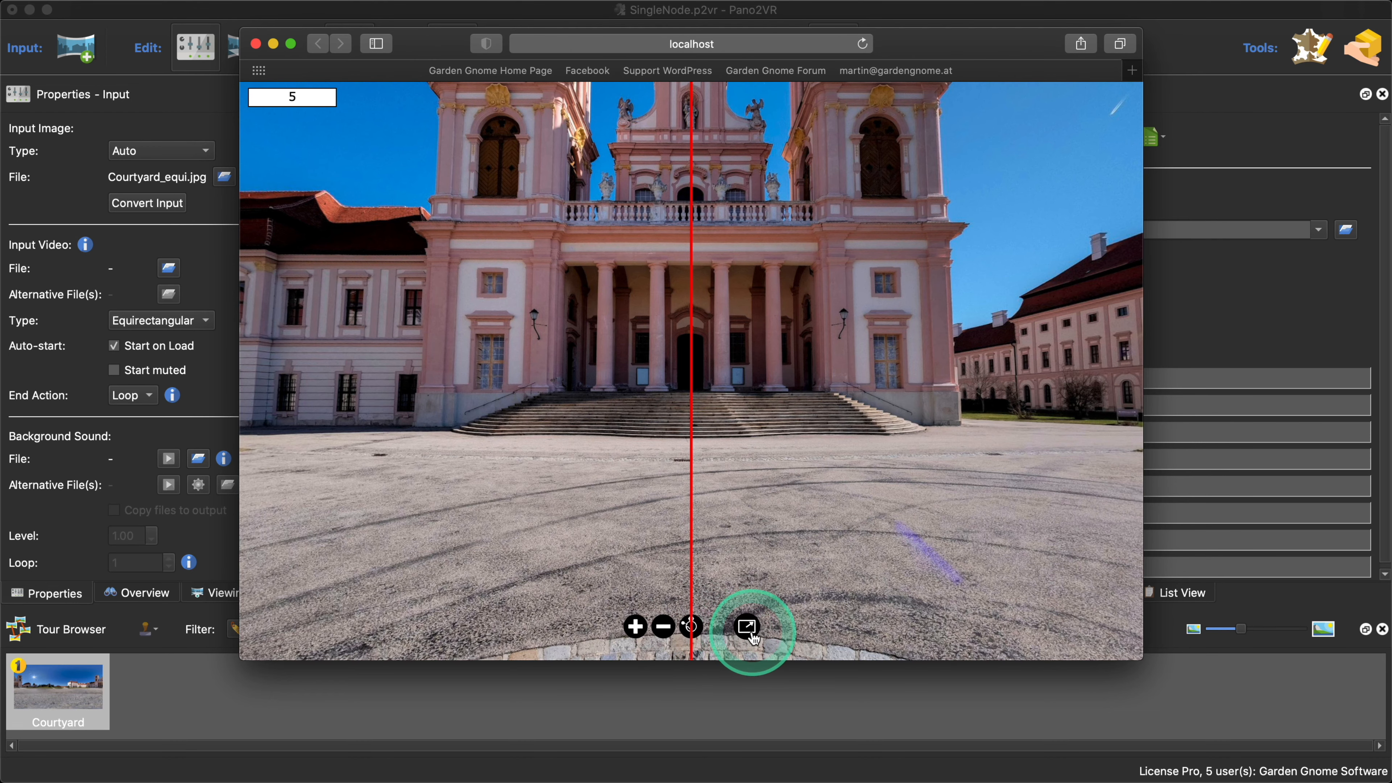
click(256, 44)
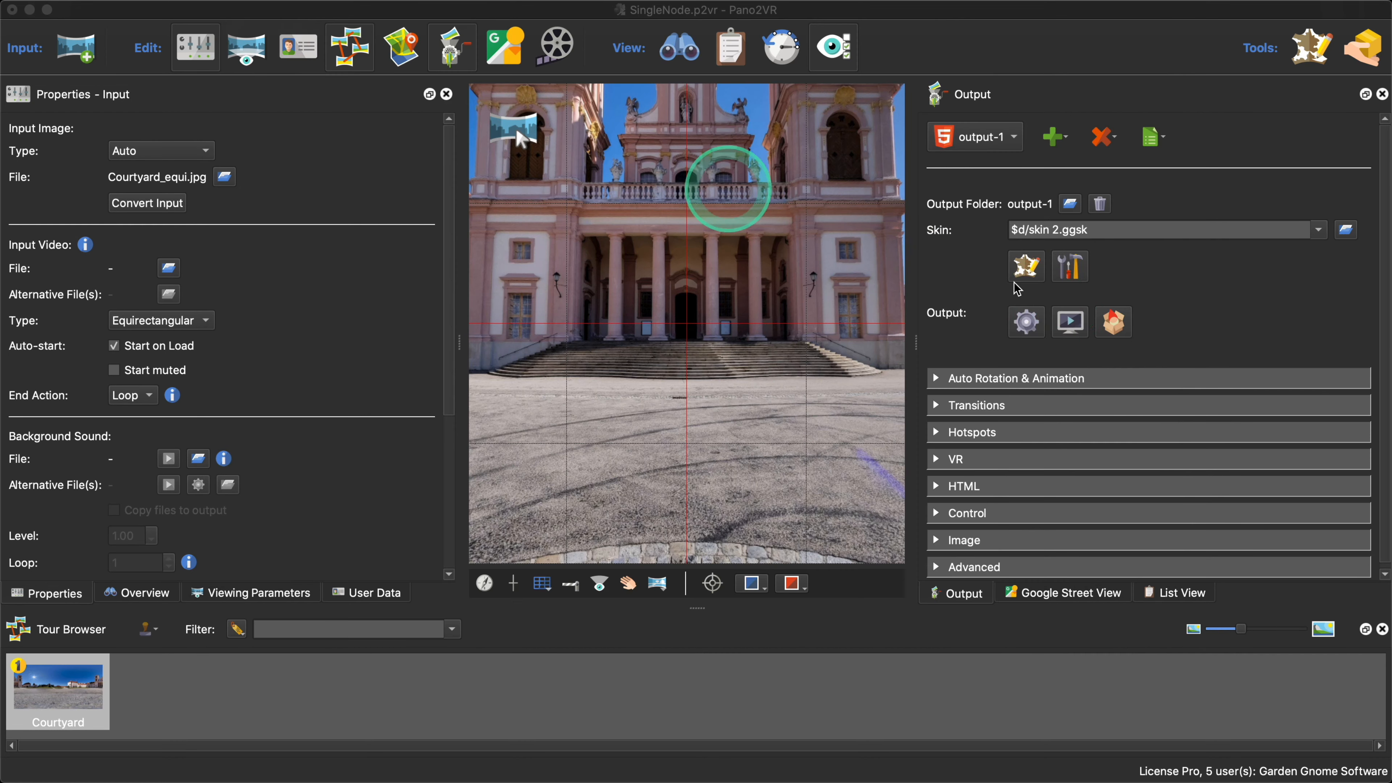
Step: Add And Is Tour = true to the opt_thumbanil filter of the slider's action that adds 1 to pos_slider
click(1024, 268)
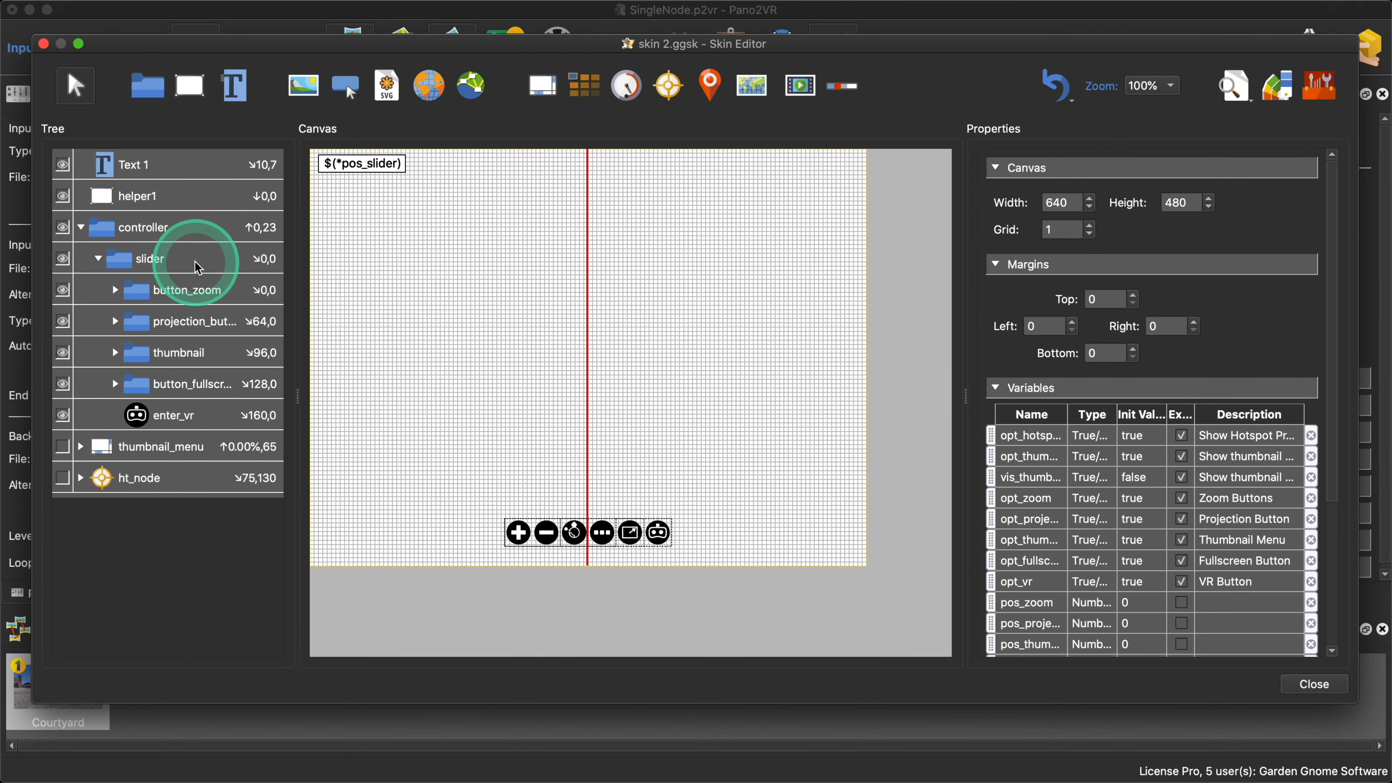
click(176, 268)
scroll(1236, 502, down, 8)
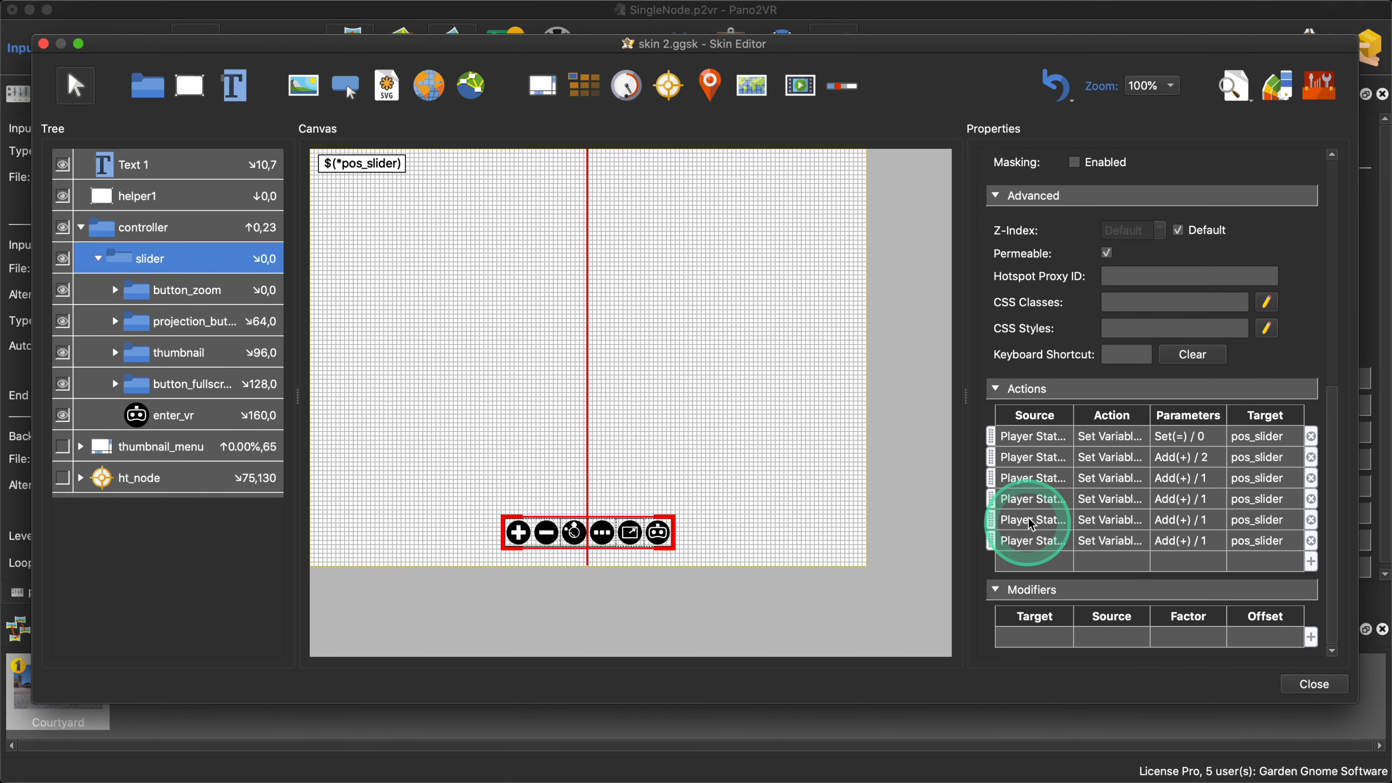
double_click(1035, 502)
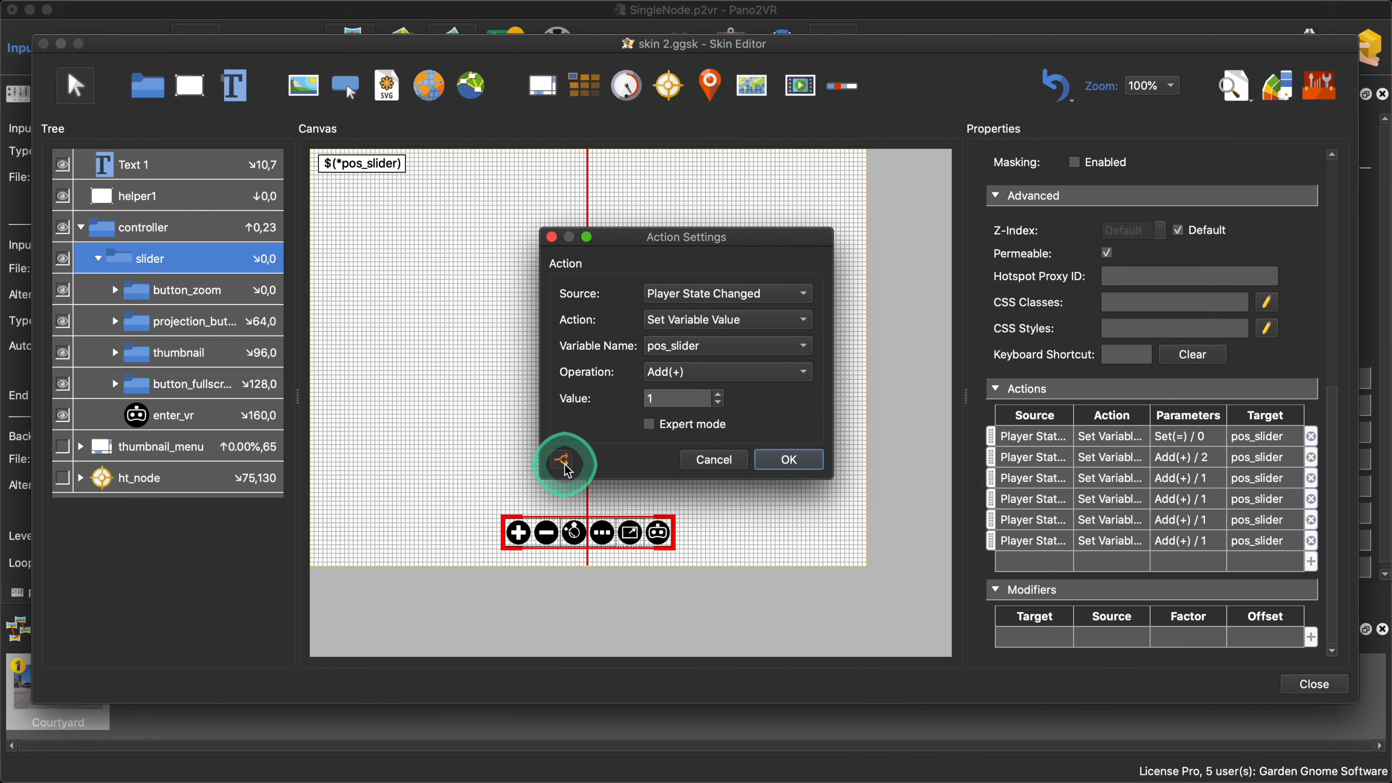
click(562, 466)
click(491, 367)
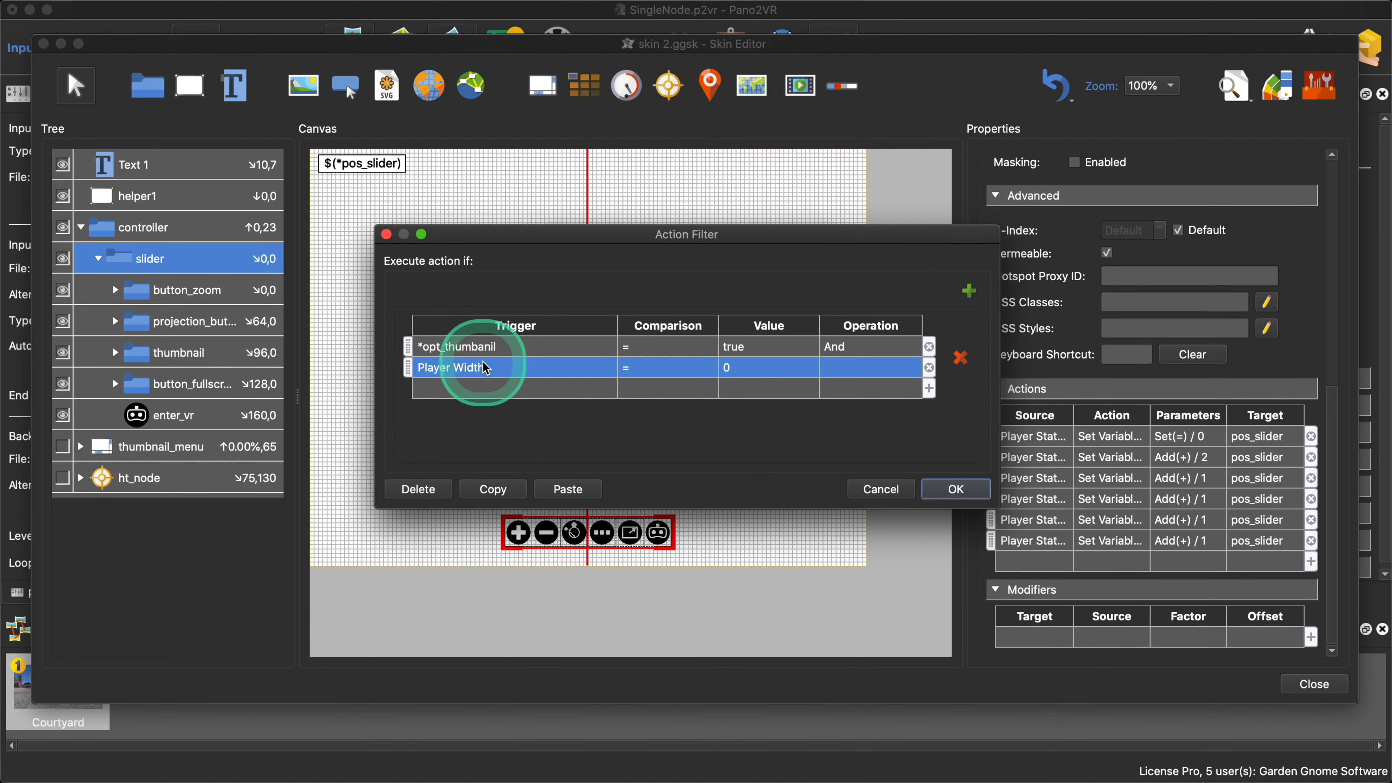
click(486, 368)
mouse_move(467, 433)
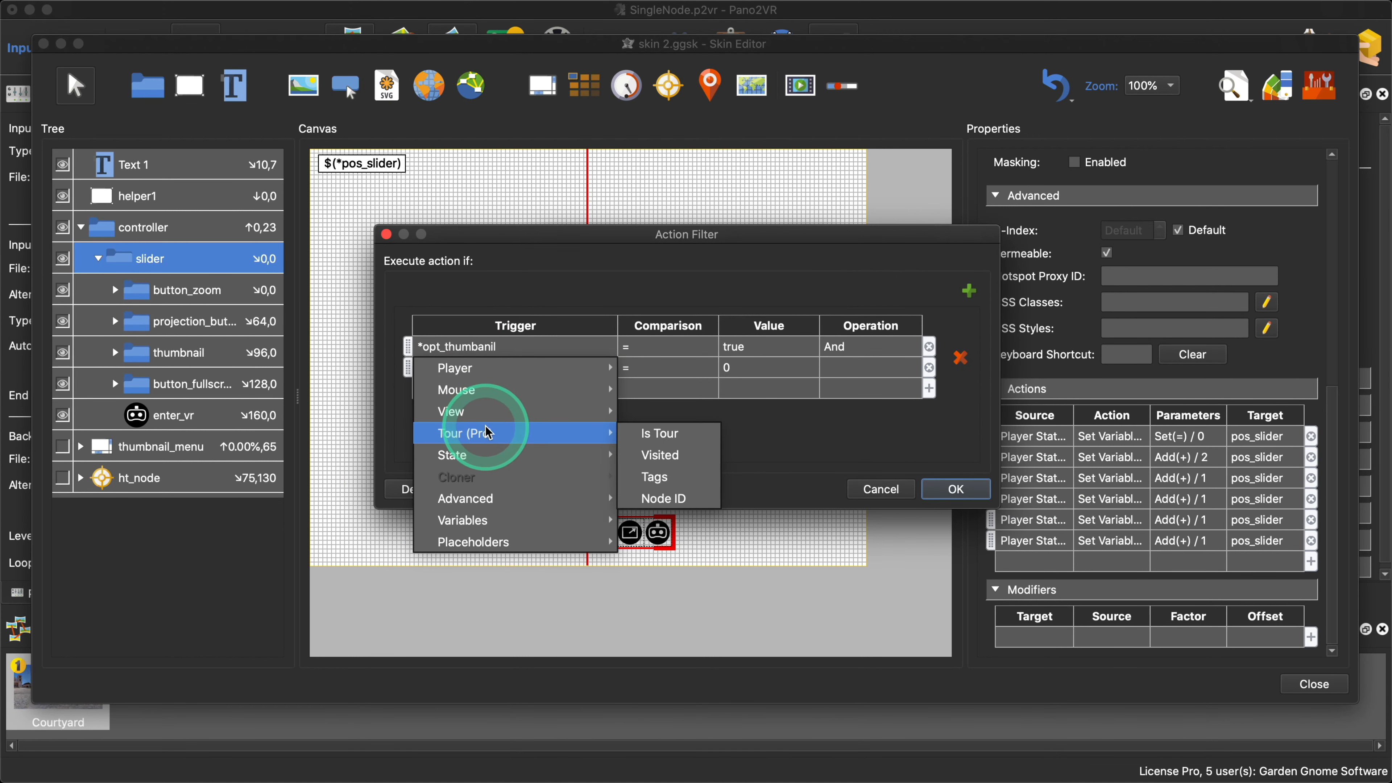
click(660, 434)
click(956, 489)
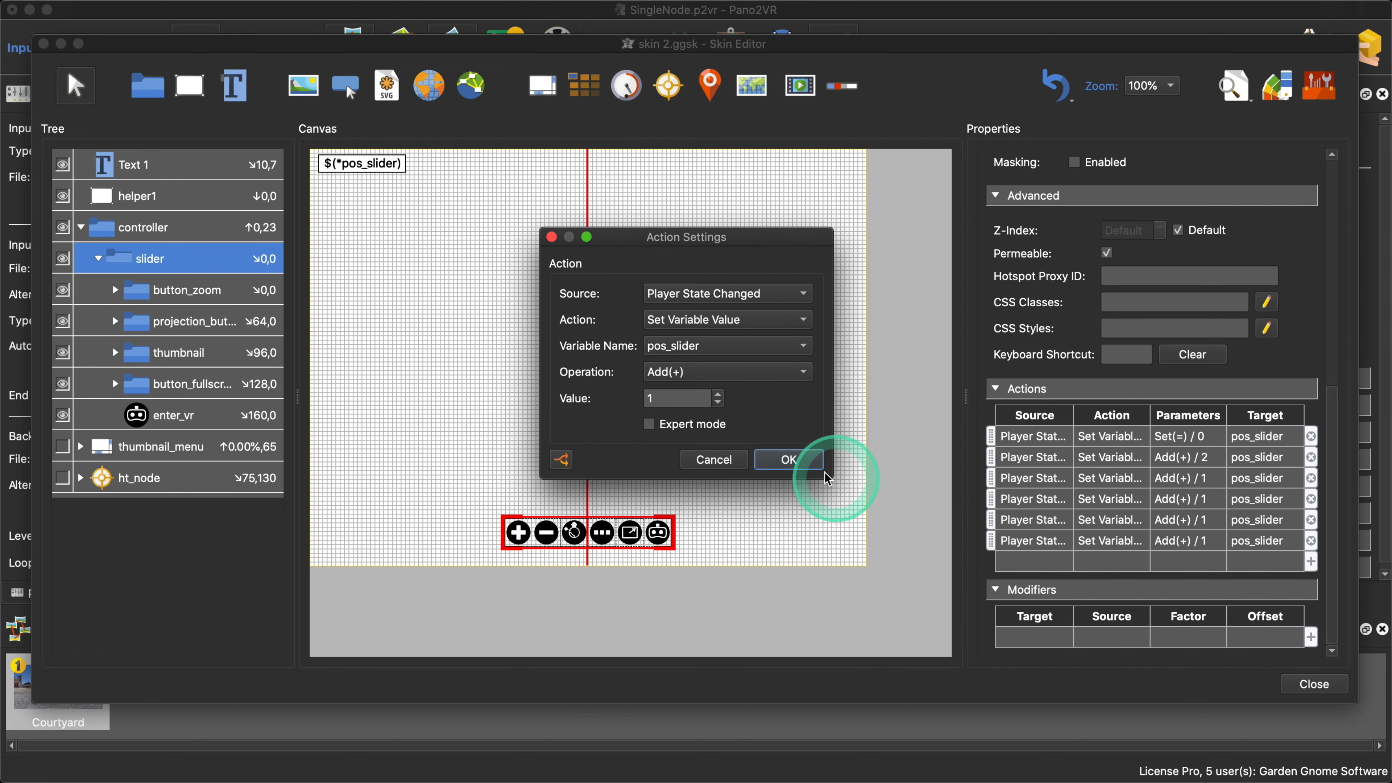
click(800, 466)
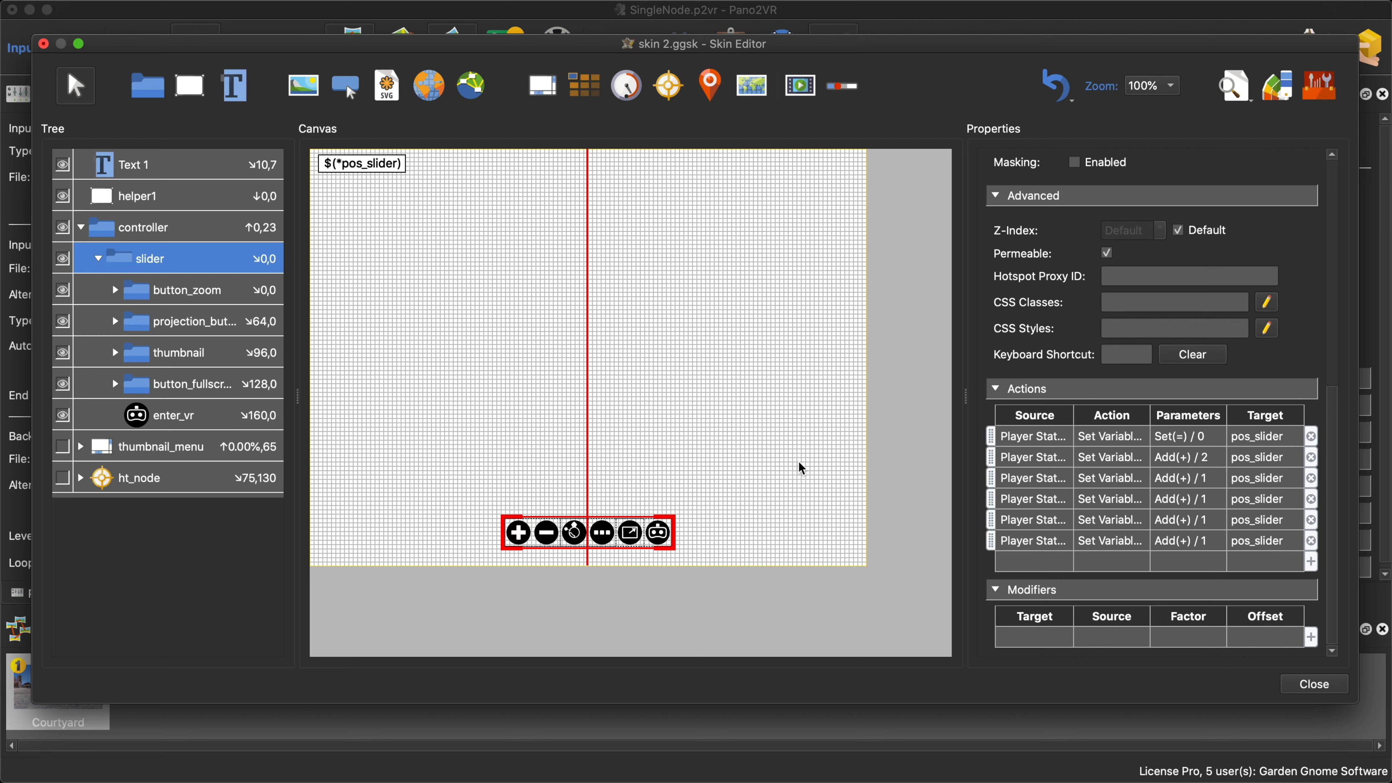
click(466, 384)
Step: Add And Is Tour = true to the opt_thumbanil filter of enter_vr's action that adds 1 to pos_vr
click(190, 417)
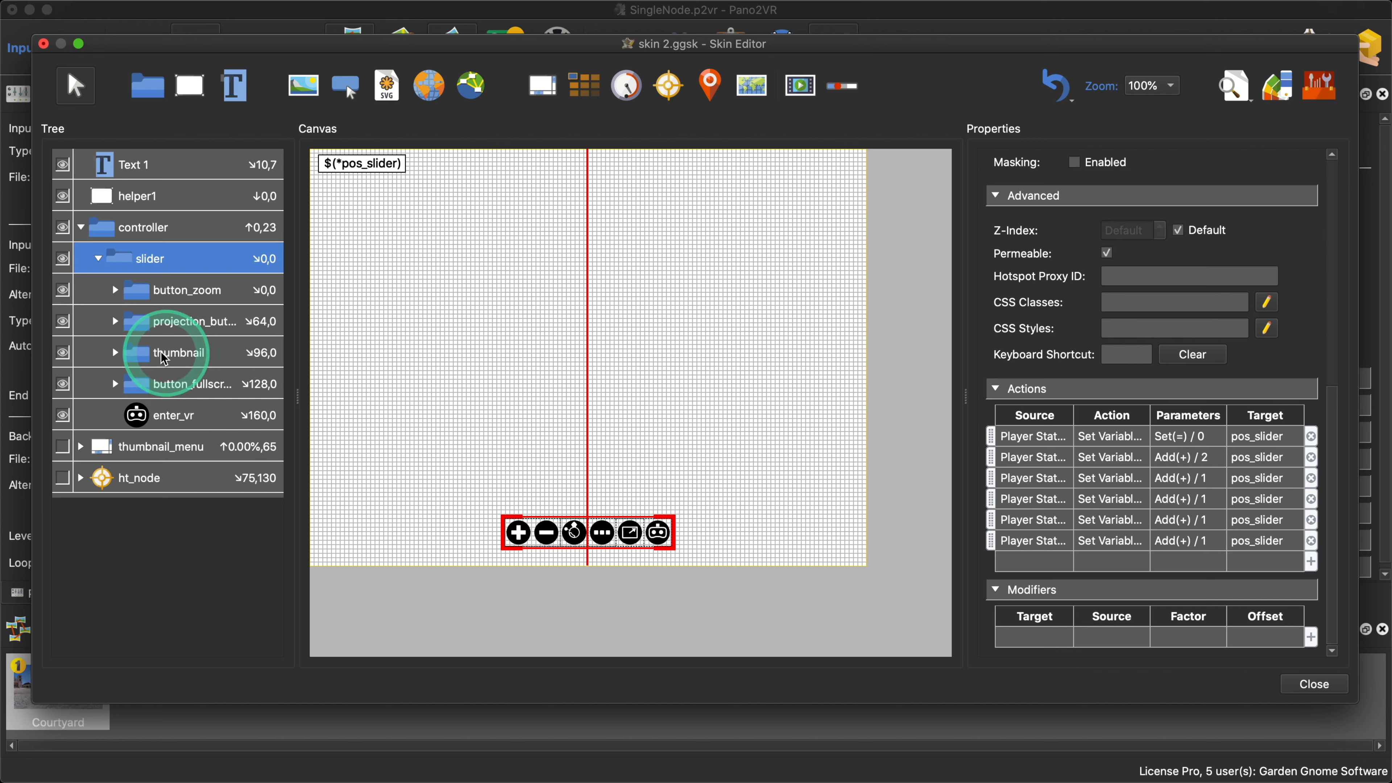
click(174, 412)
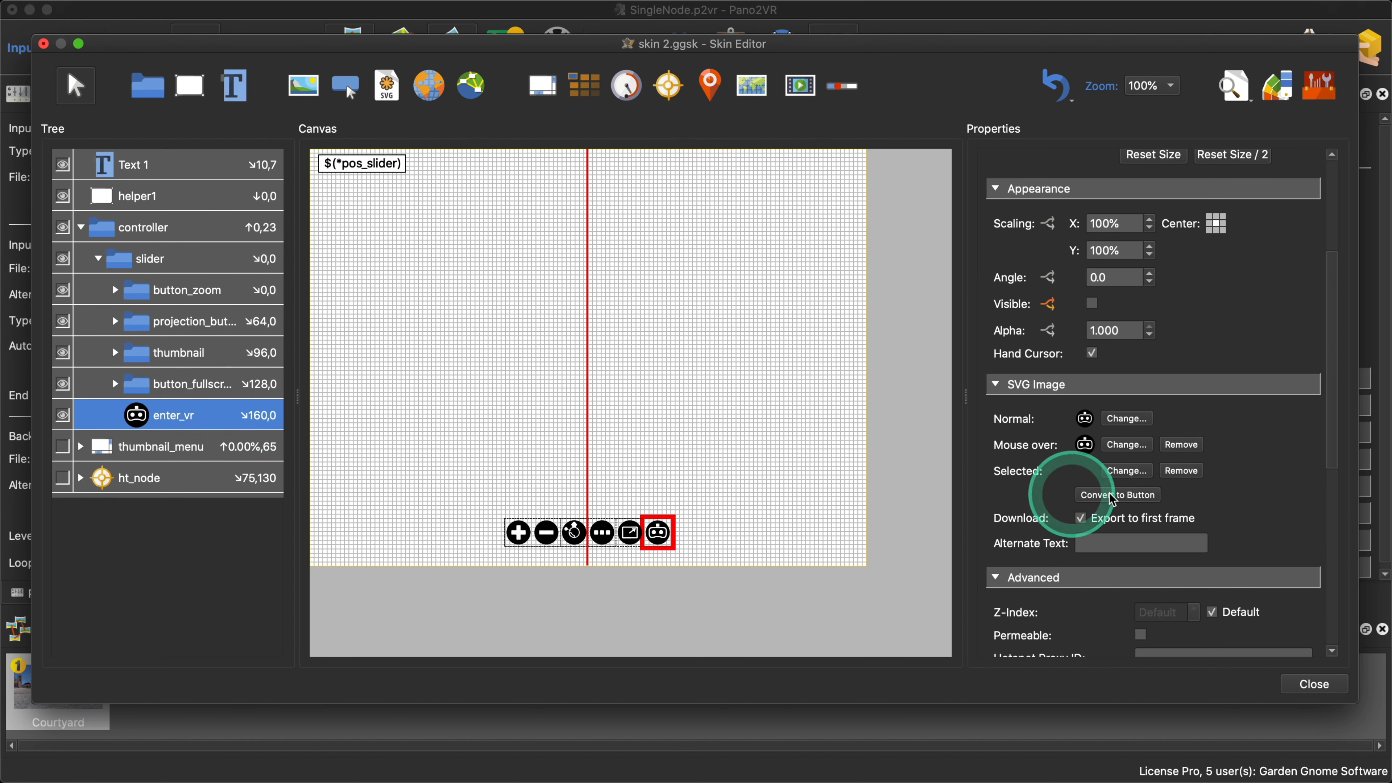
scroll(1256, 467, down, 10)
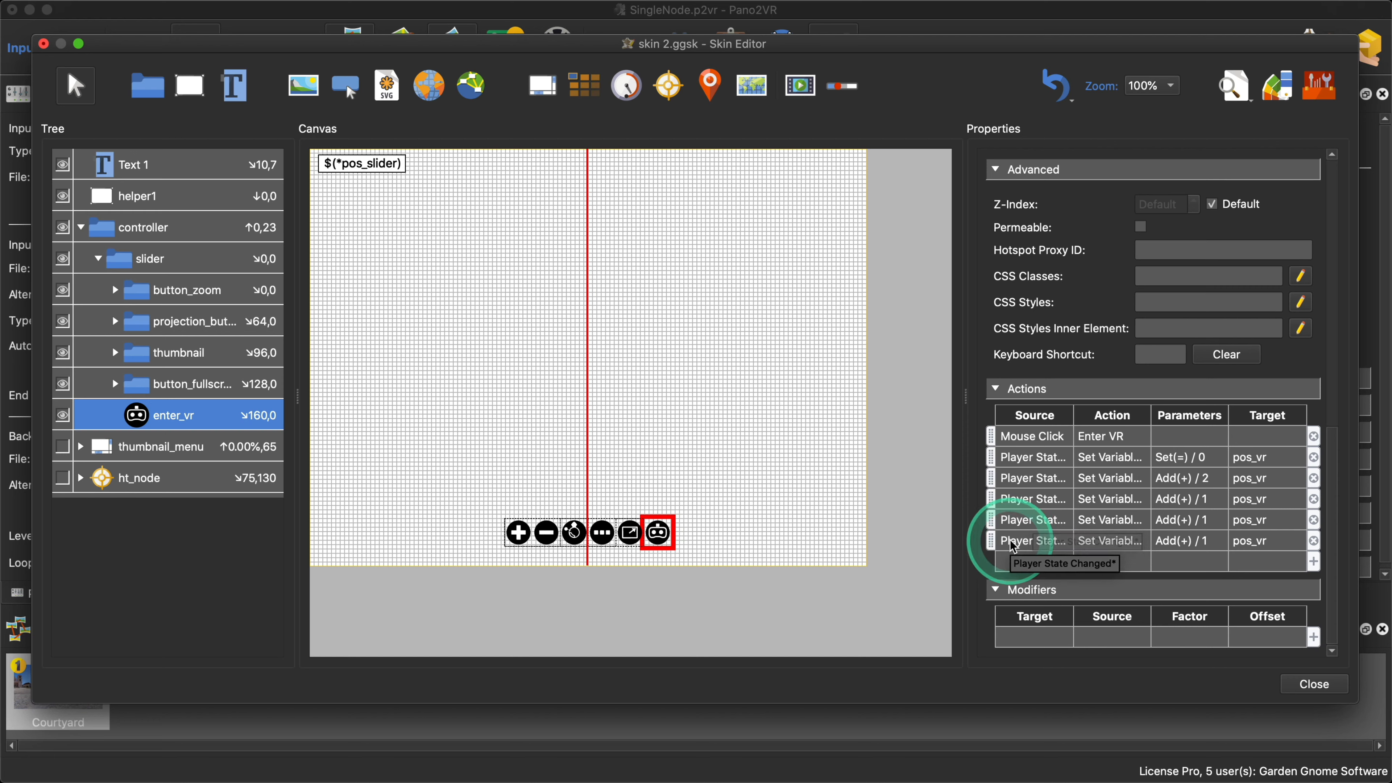
double_click(1027, 524)
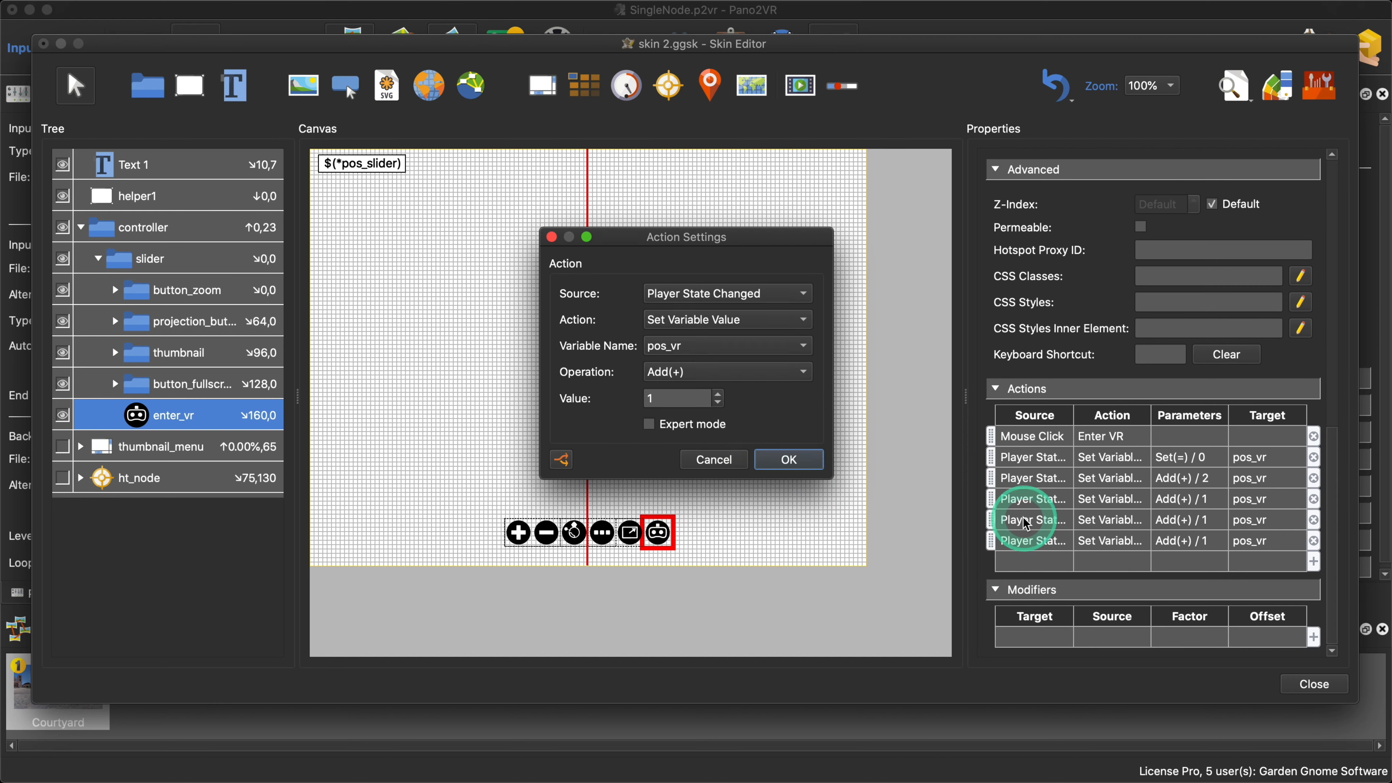
click(562, 462)
click(466, 368)
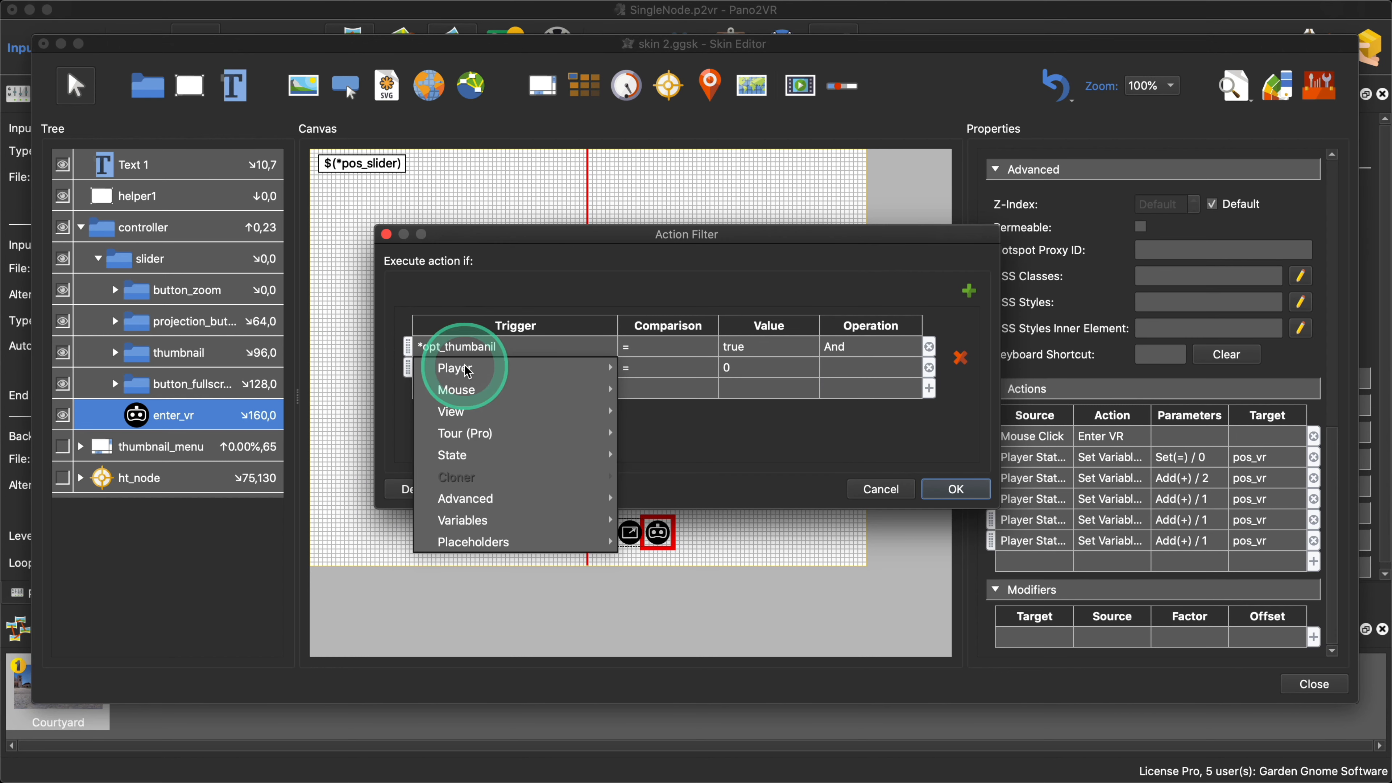
mouse_move(520, 433)
click(679, 430)
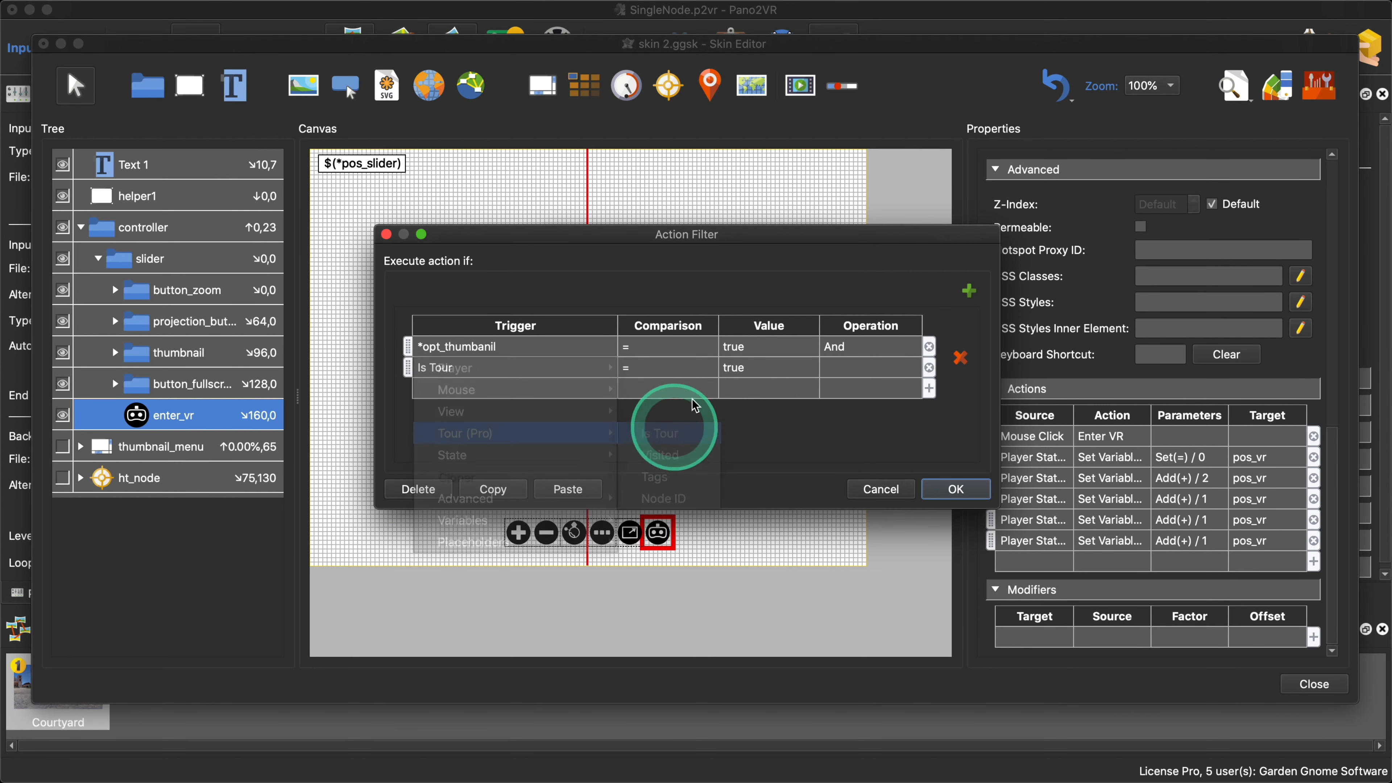
click(935, 488)
click(808, 466)
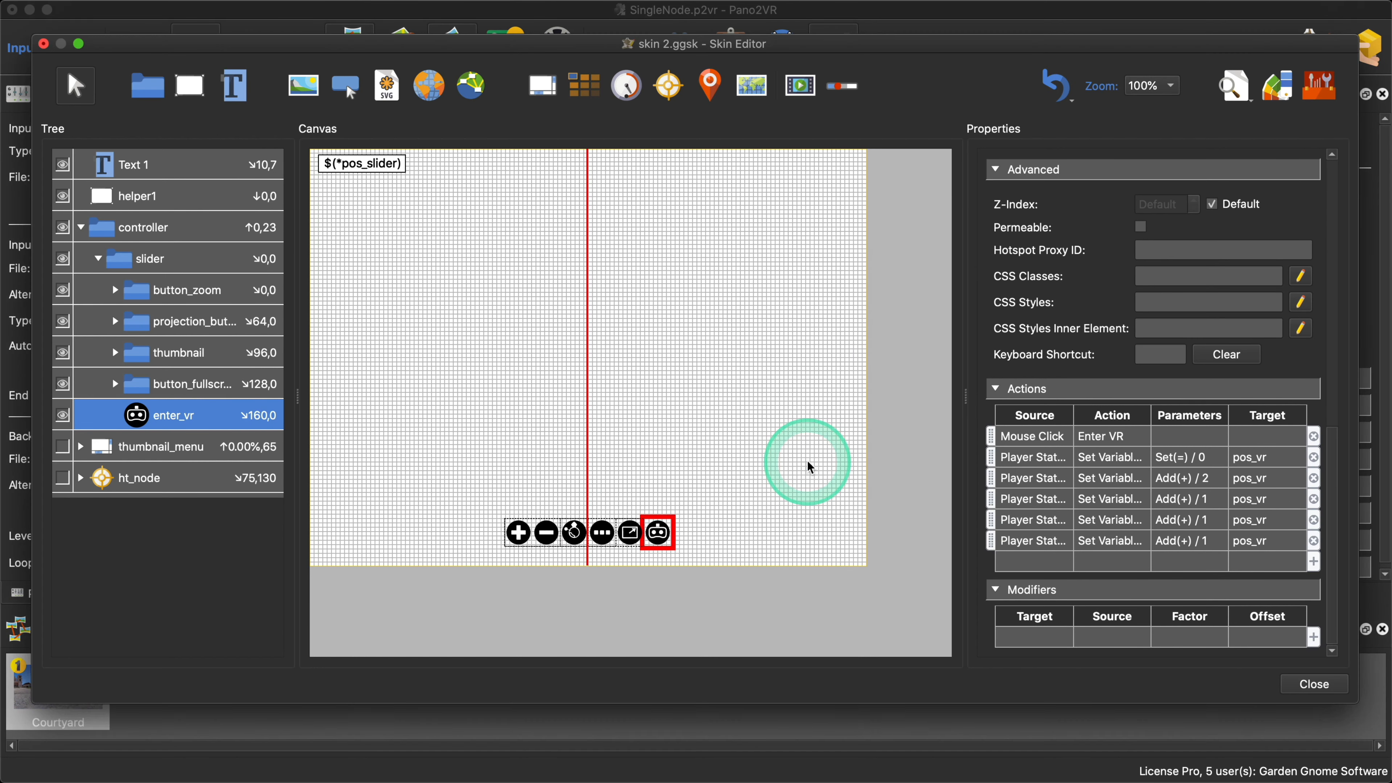
Step: Add a Tour (Pro) condition joined with And to the opt_thumbanil filter of the fullscreen button's action that adds 1 to pos_fullscreen
click(193, 391)
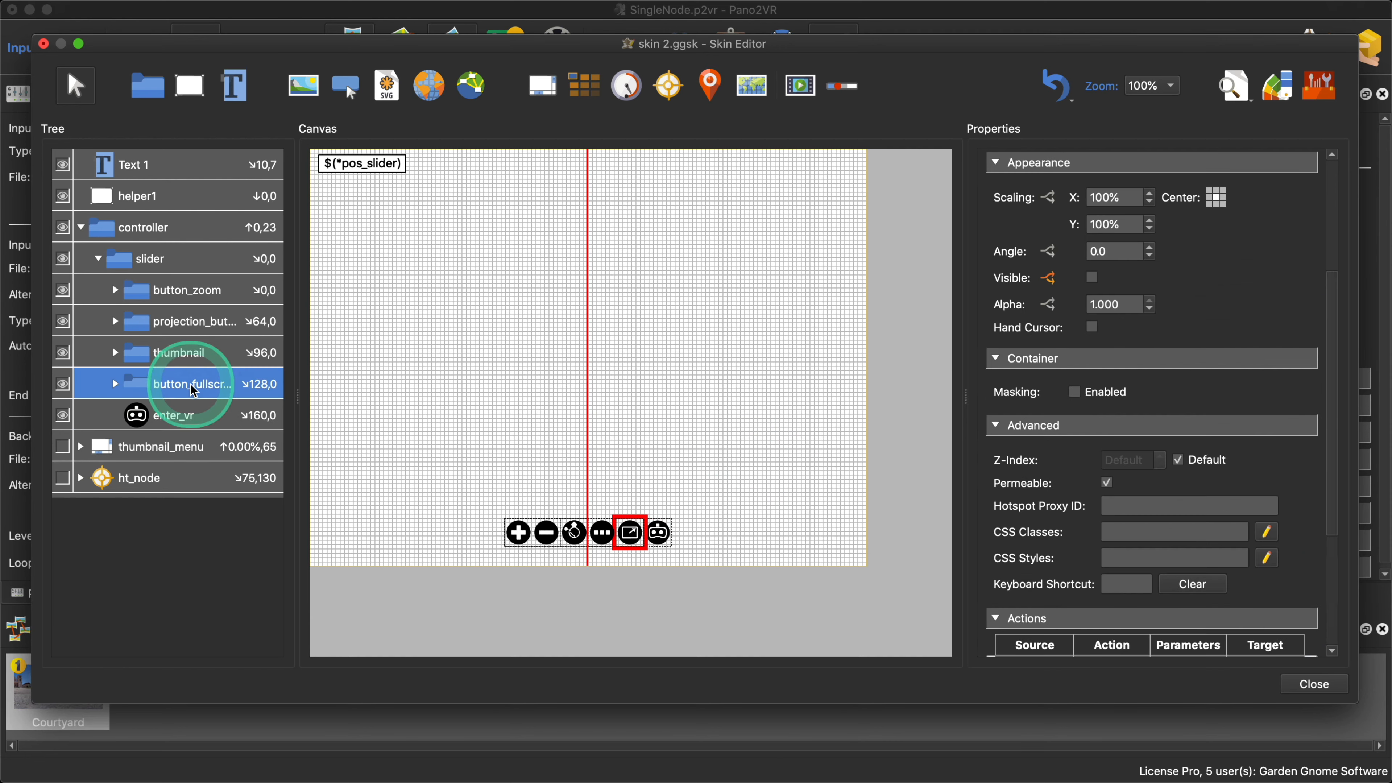
scroll(1161, 553, down, 5)
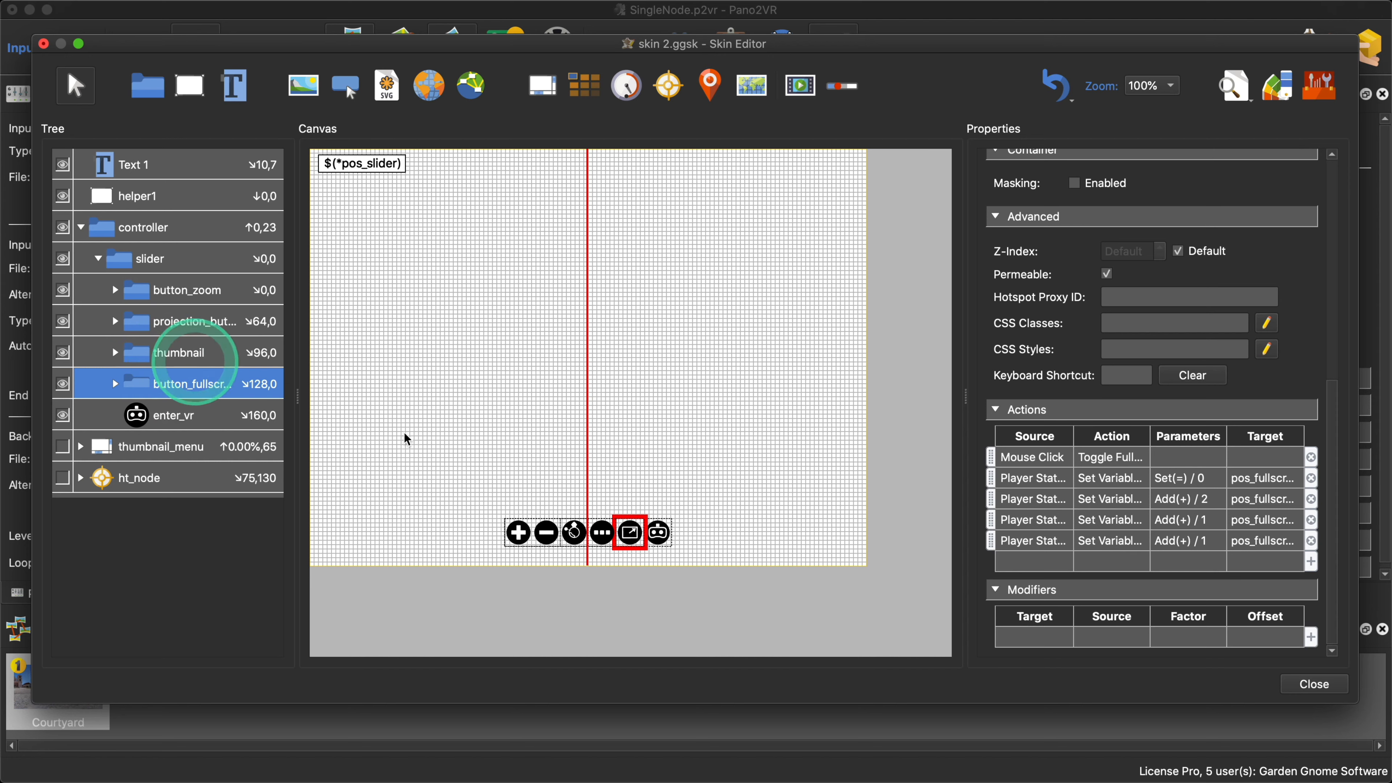
double_click(1030, 543)
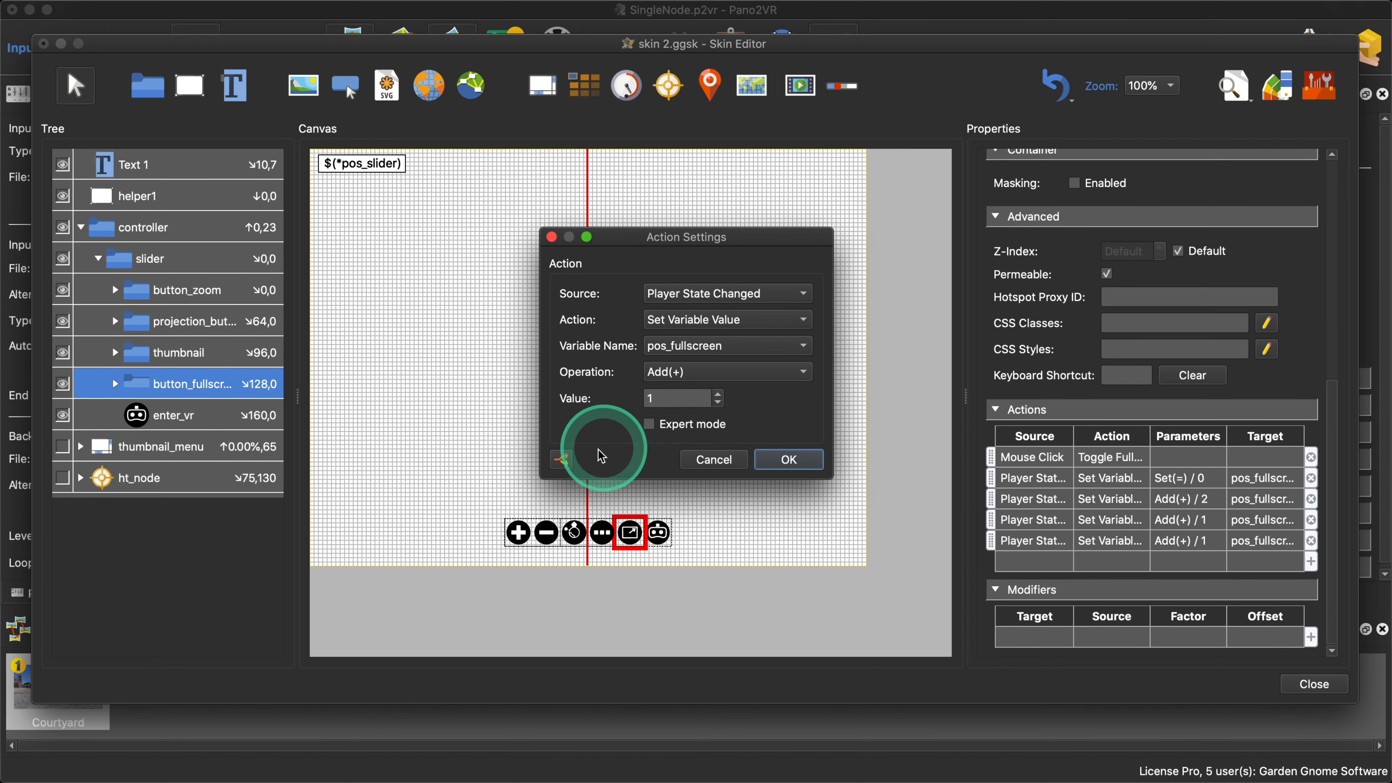
click(561, 460)
click(445, 366)
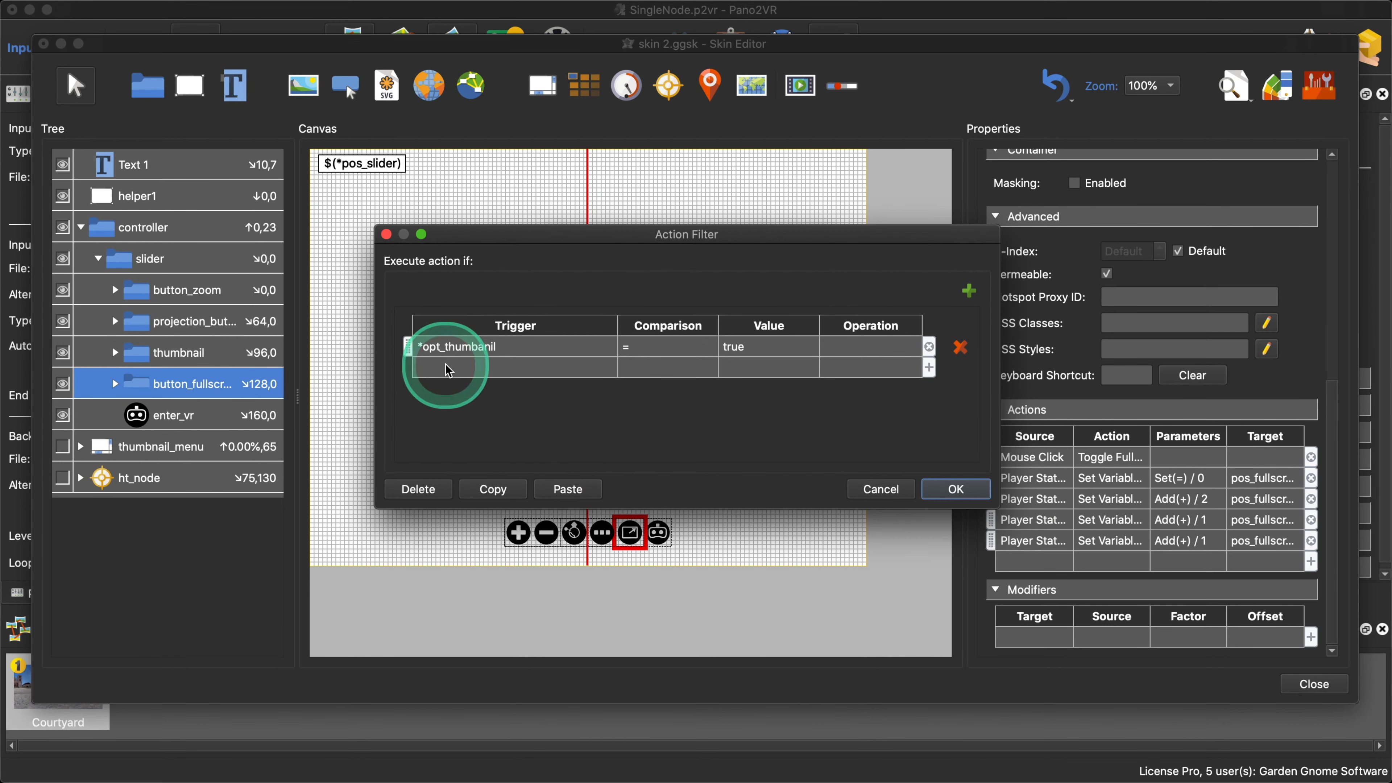
mouse_move(463, 430)
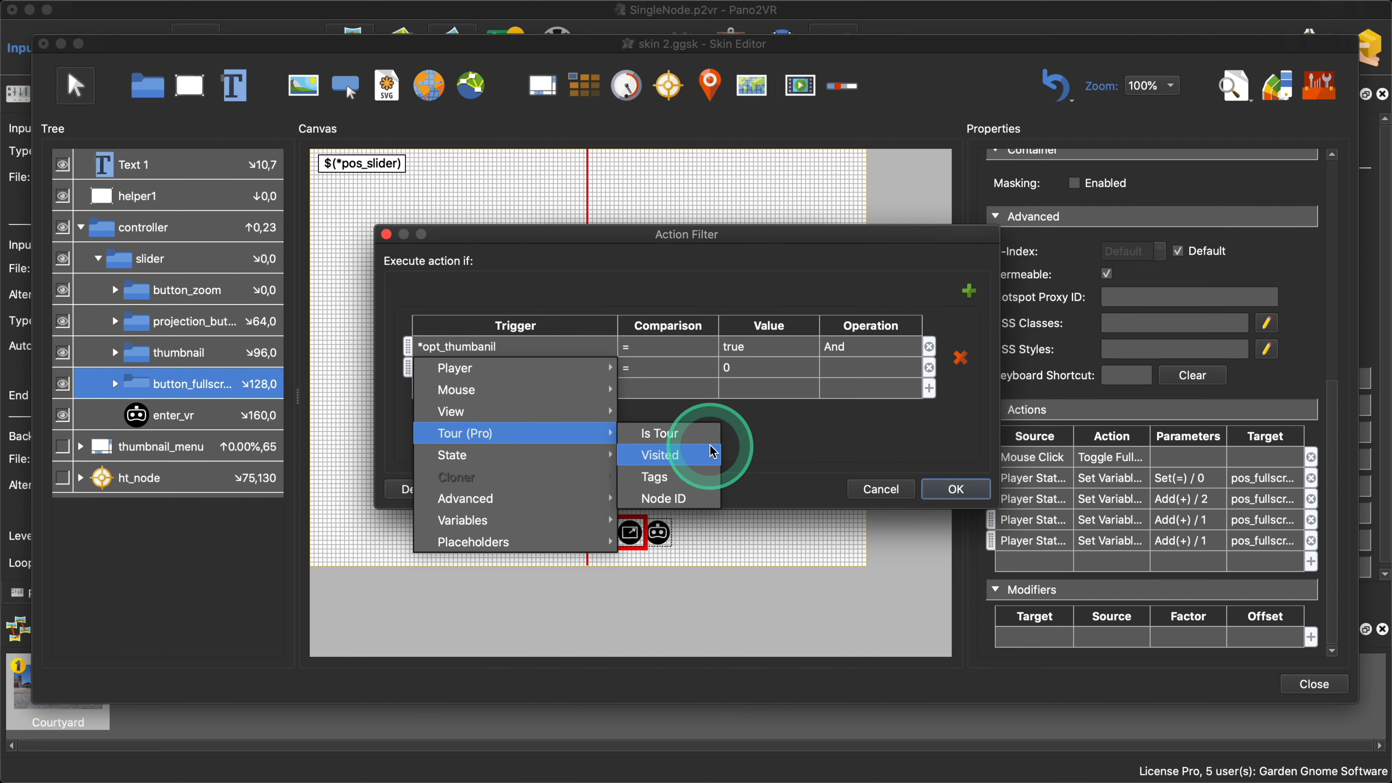
click(707, 453)
click(947, 488)
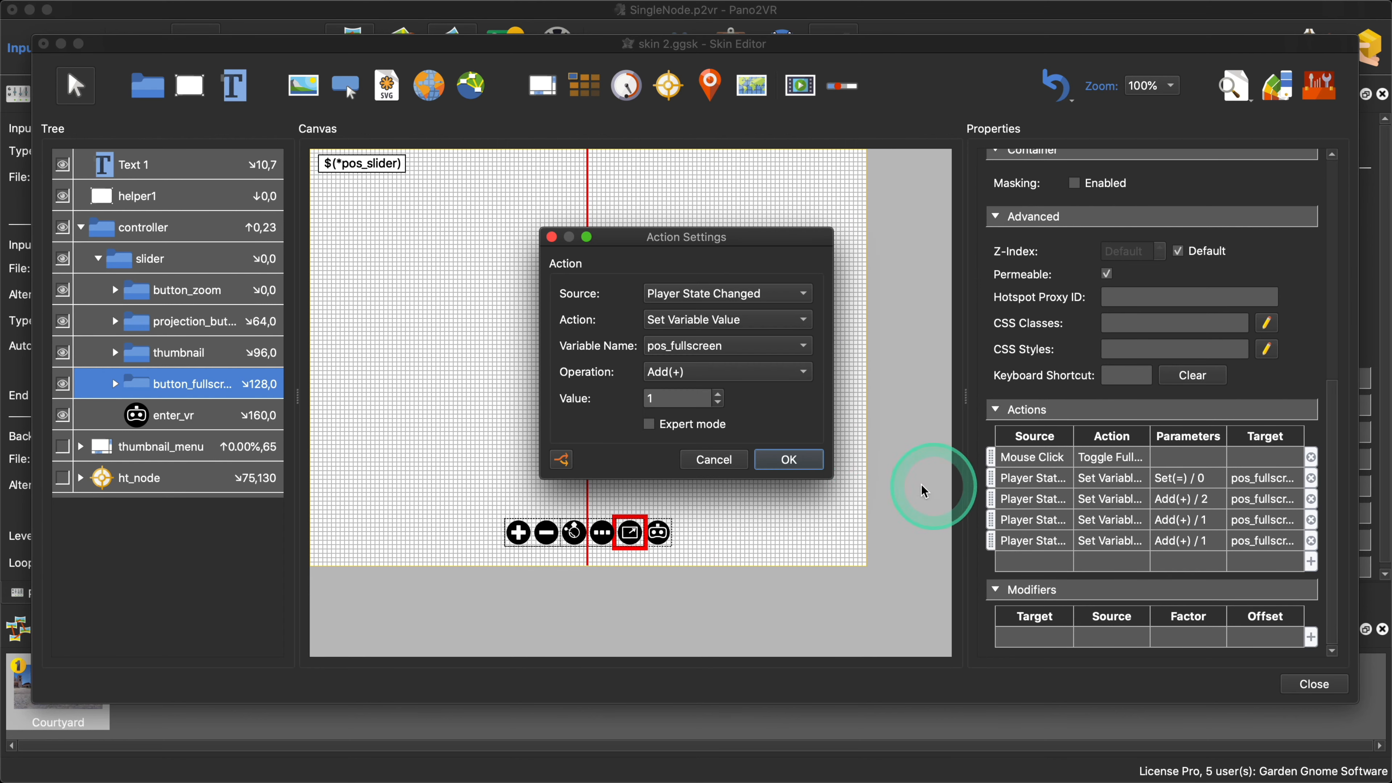
click(801, 460)
Step: Save the skin, regenerate the output over pano.xml, and move the browser preview clear of the output settings
click(1315, 684)
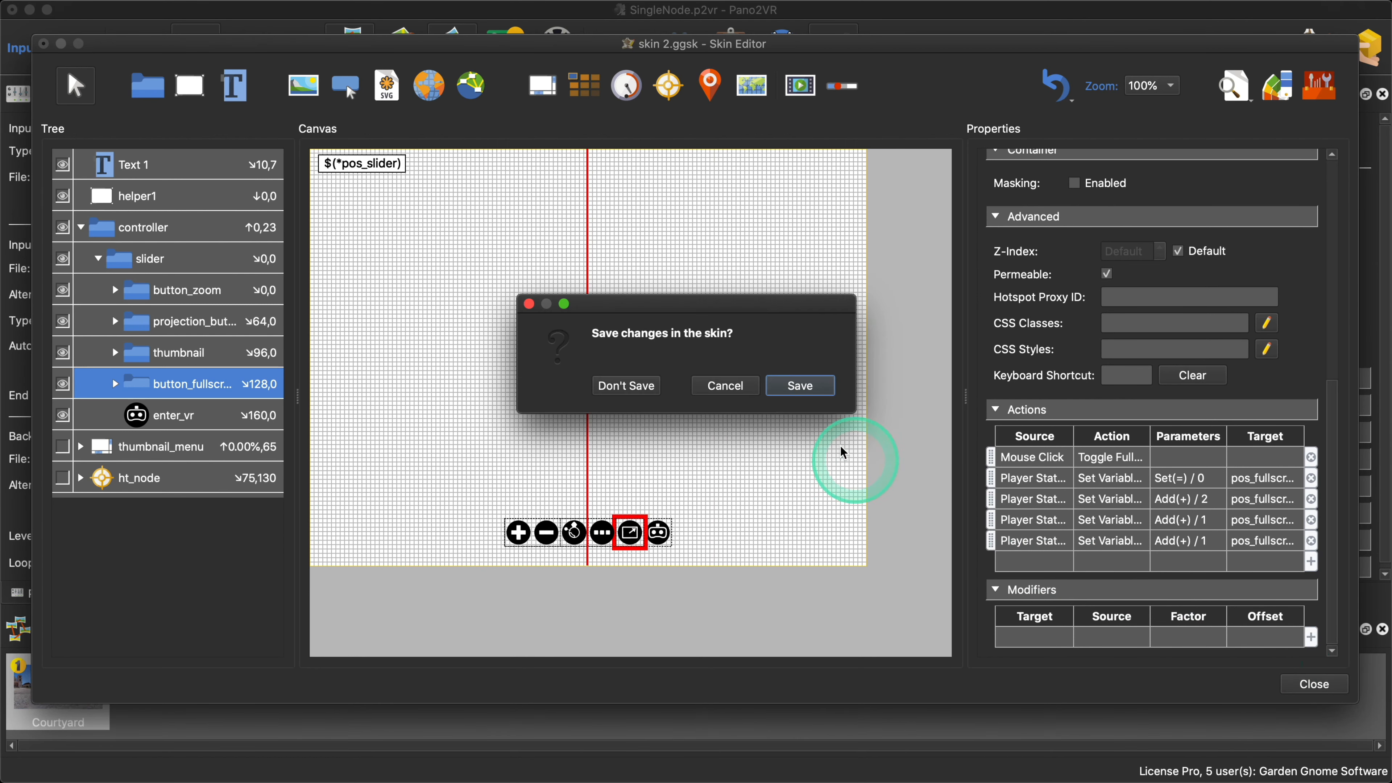
click(800, 386)
click(1027, 322)
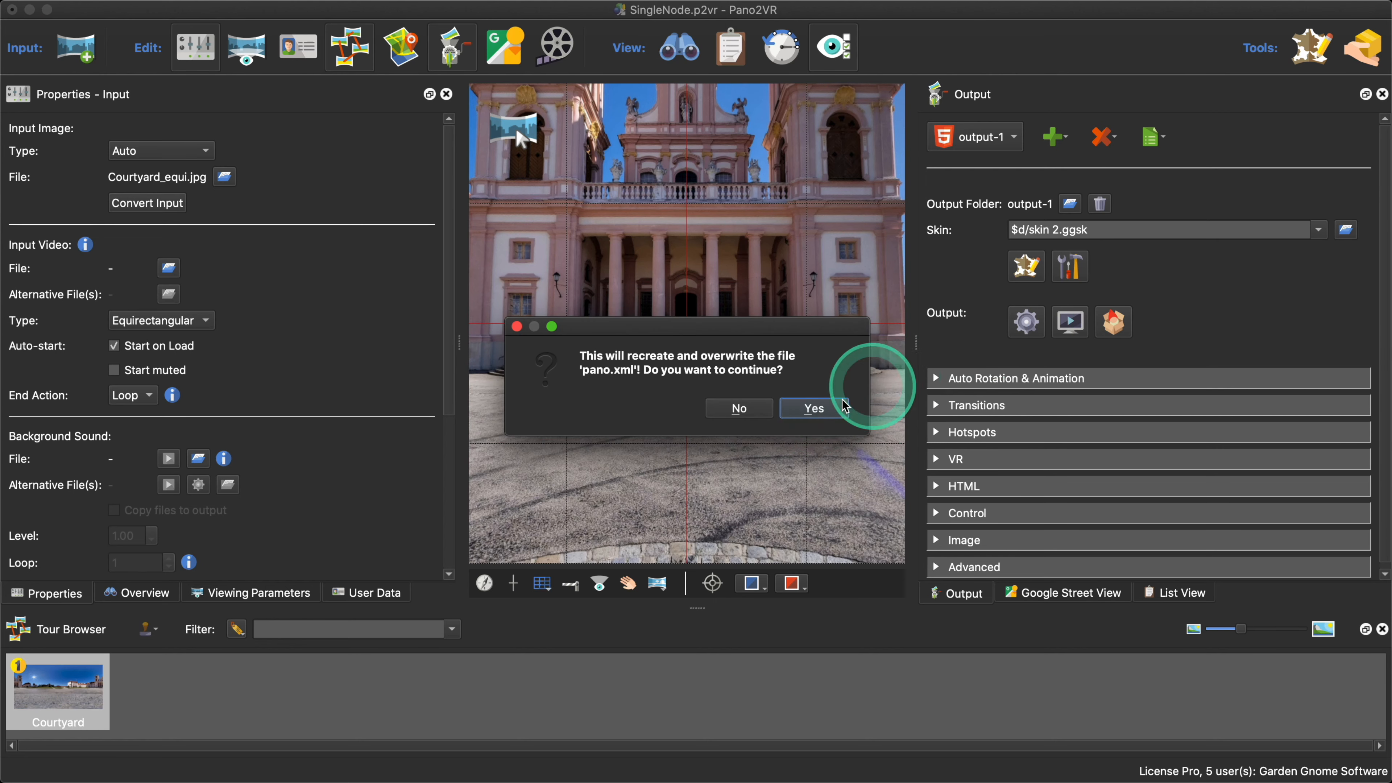
click(814, 408)
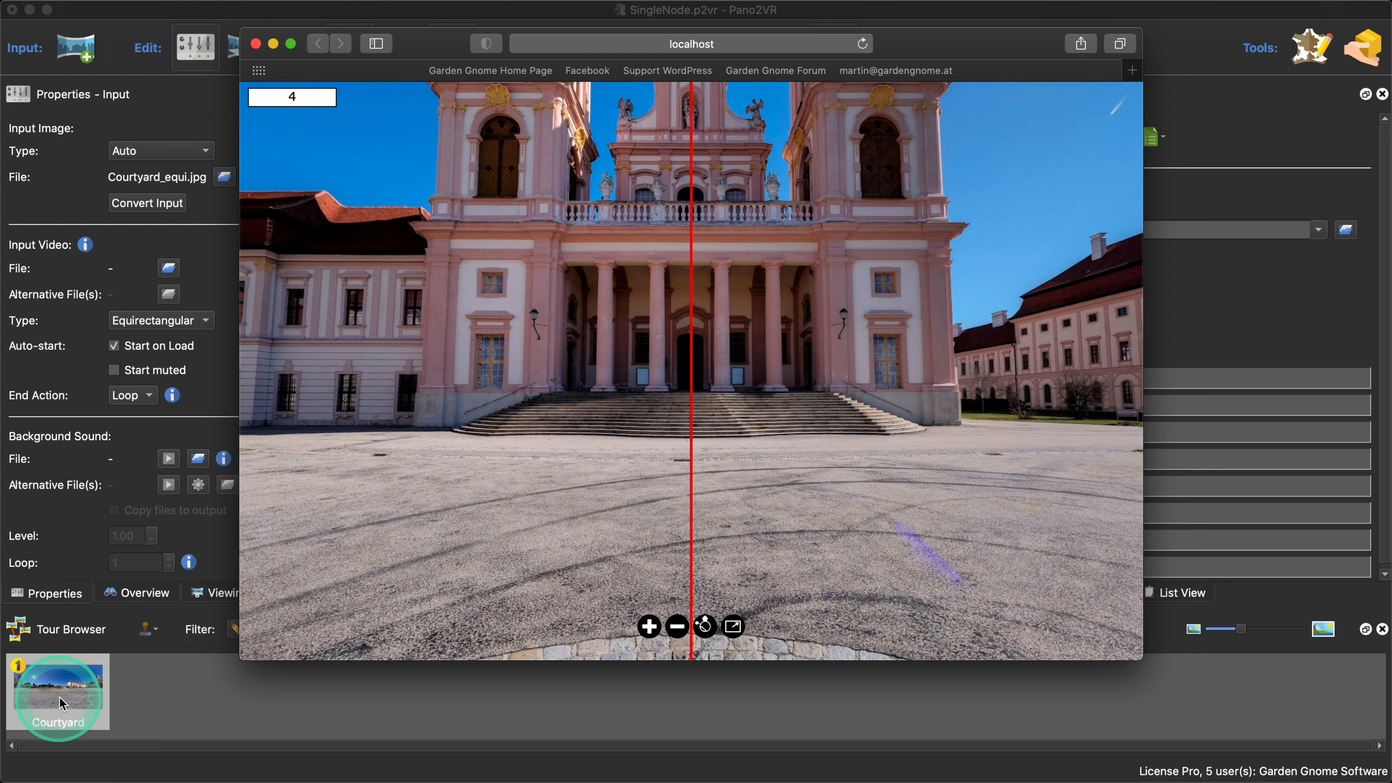
drag(1004, 53, 777, 47)
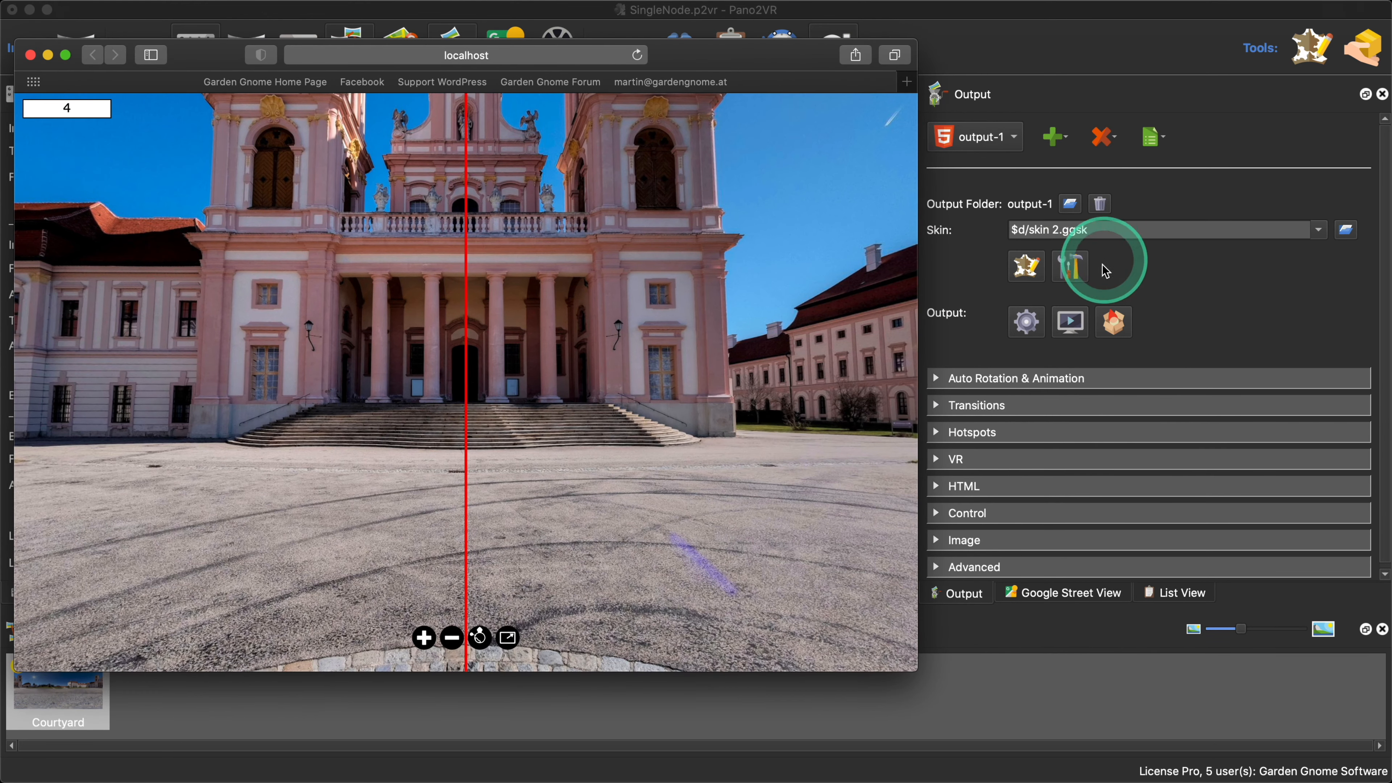
Step: Review and accept the skin configuration parameters of skin 2.ggsk, and regenerate the output, overwriting pano.xml
click(1076, 273)
click(1076, 272)
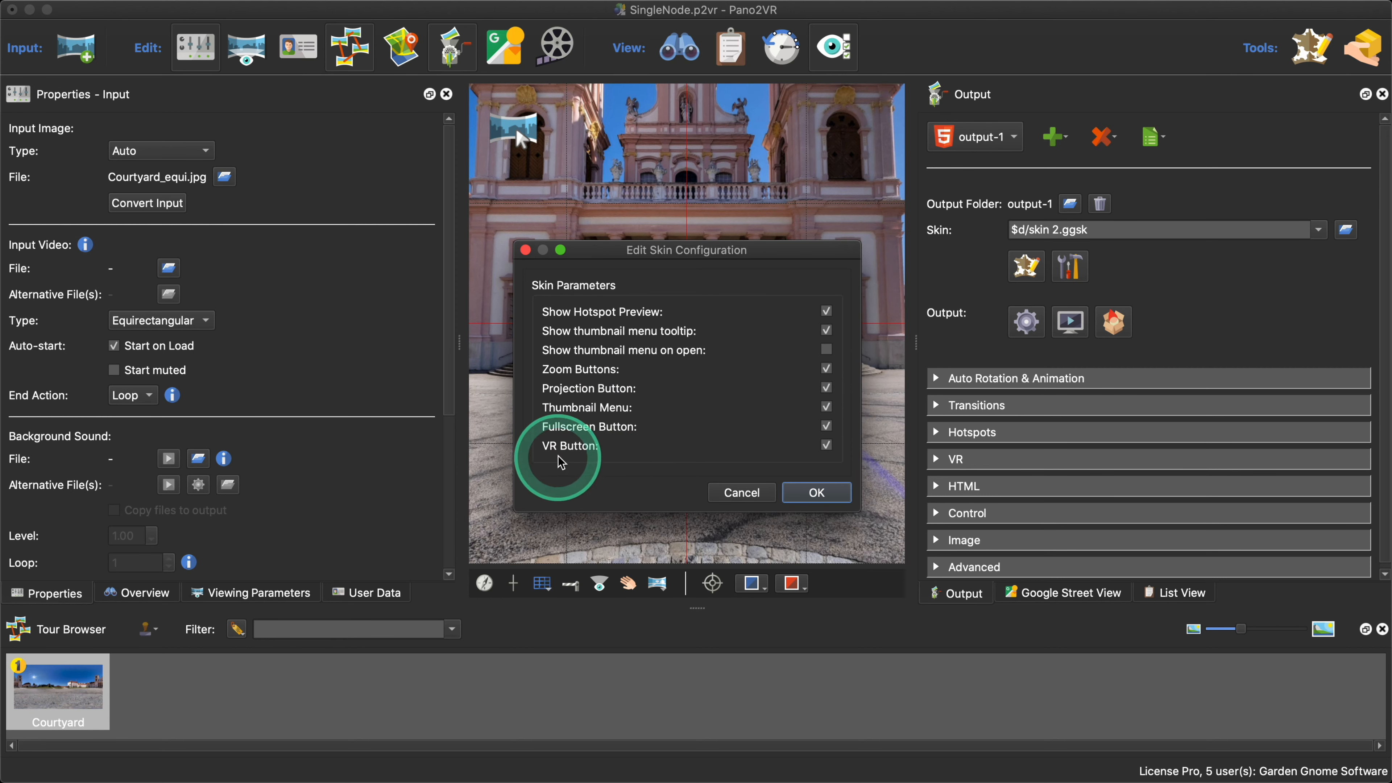
click(813, 504)
click(1027, 325)
click(819, 406)
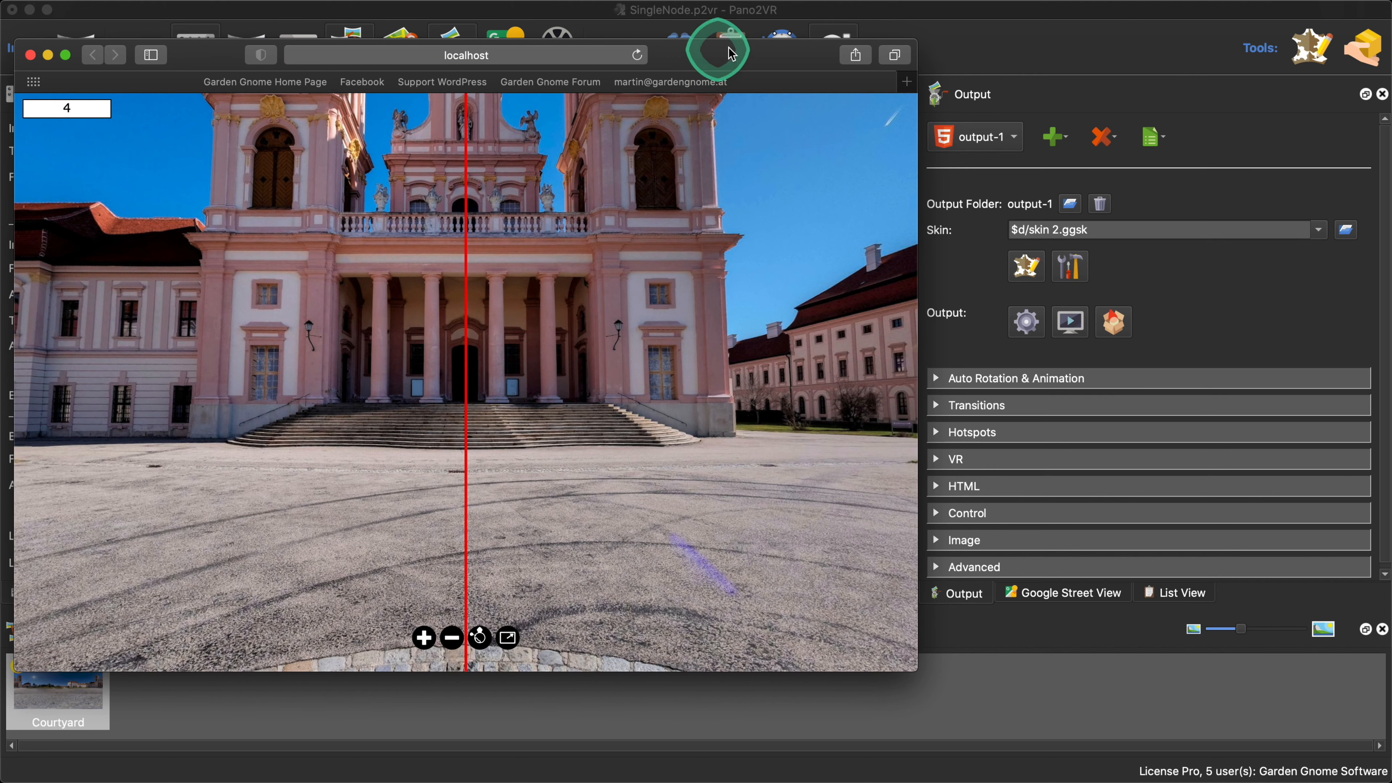
Step: Close the browser preview and the SingleNode.p2vr project, saving its changes, and open the Pano2VR_Professional_Skin_Building.p2vr project
drag(732, 52, 913, 39)
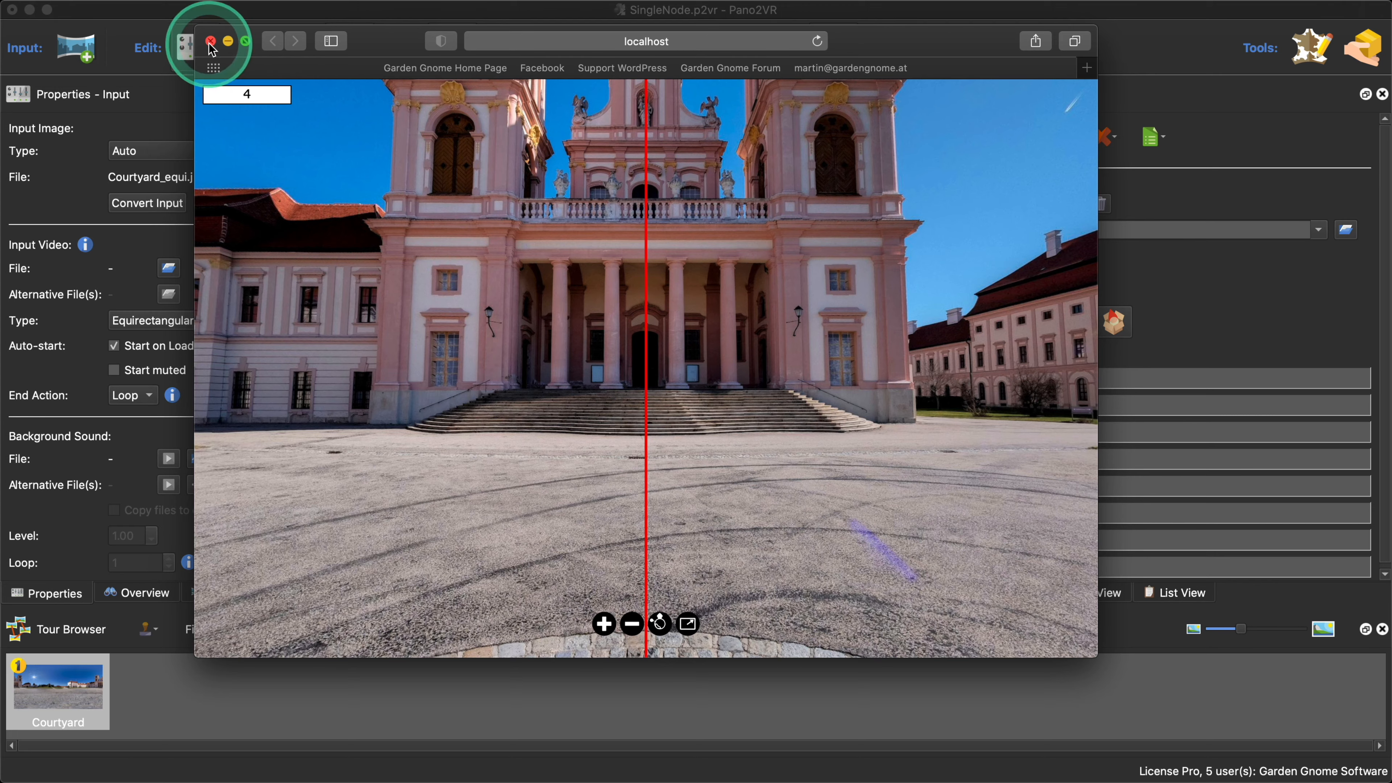
click(189, 53)
click(12, 10)
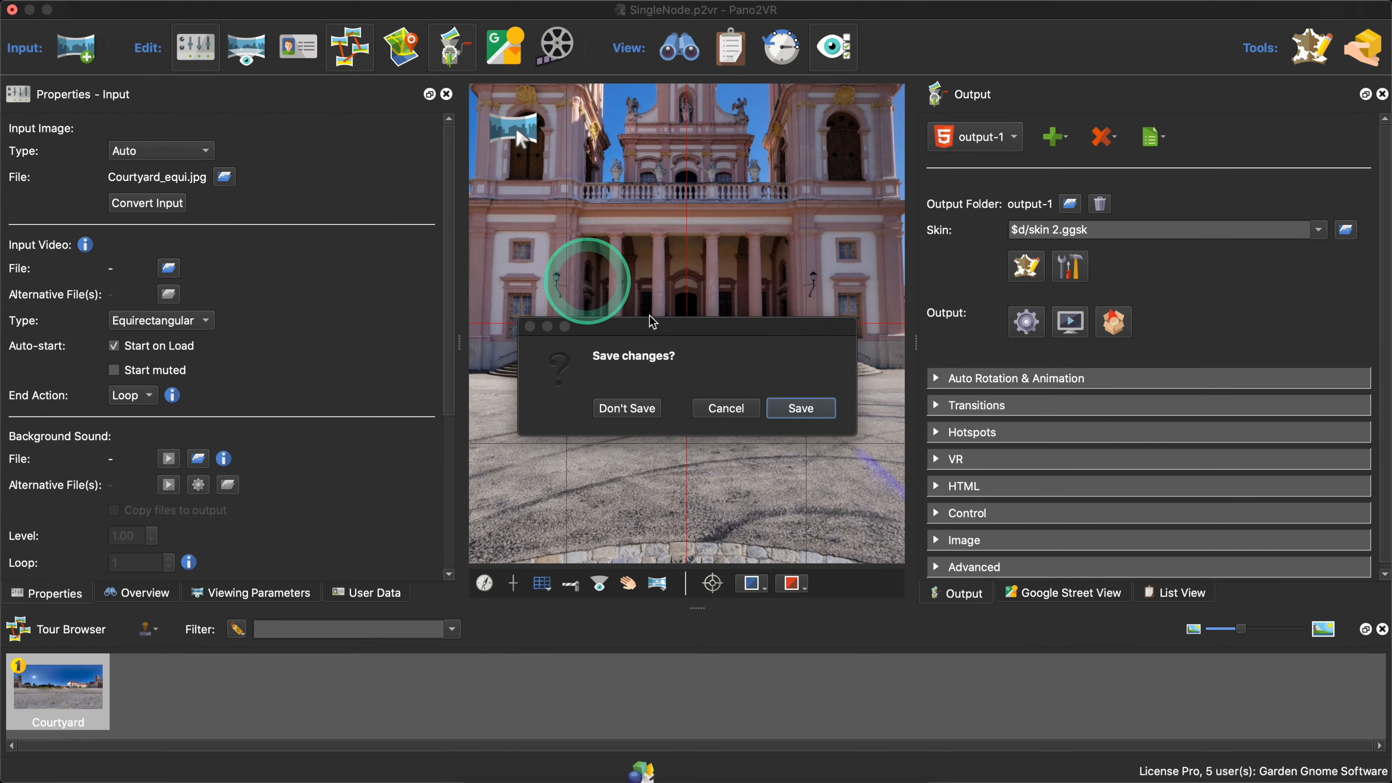
click(800, 407)
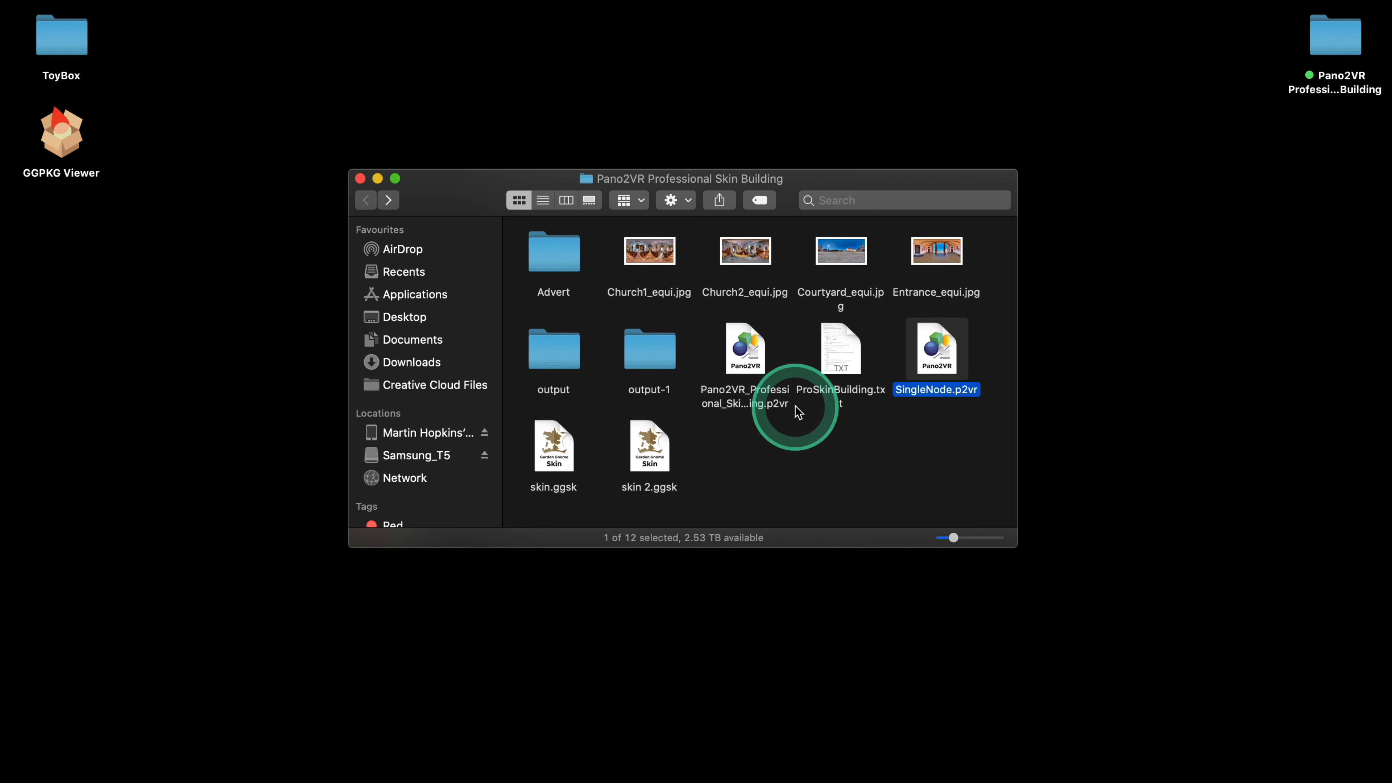
double_click(744, 368)
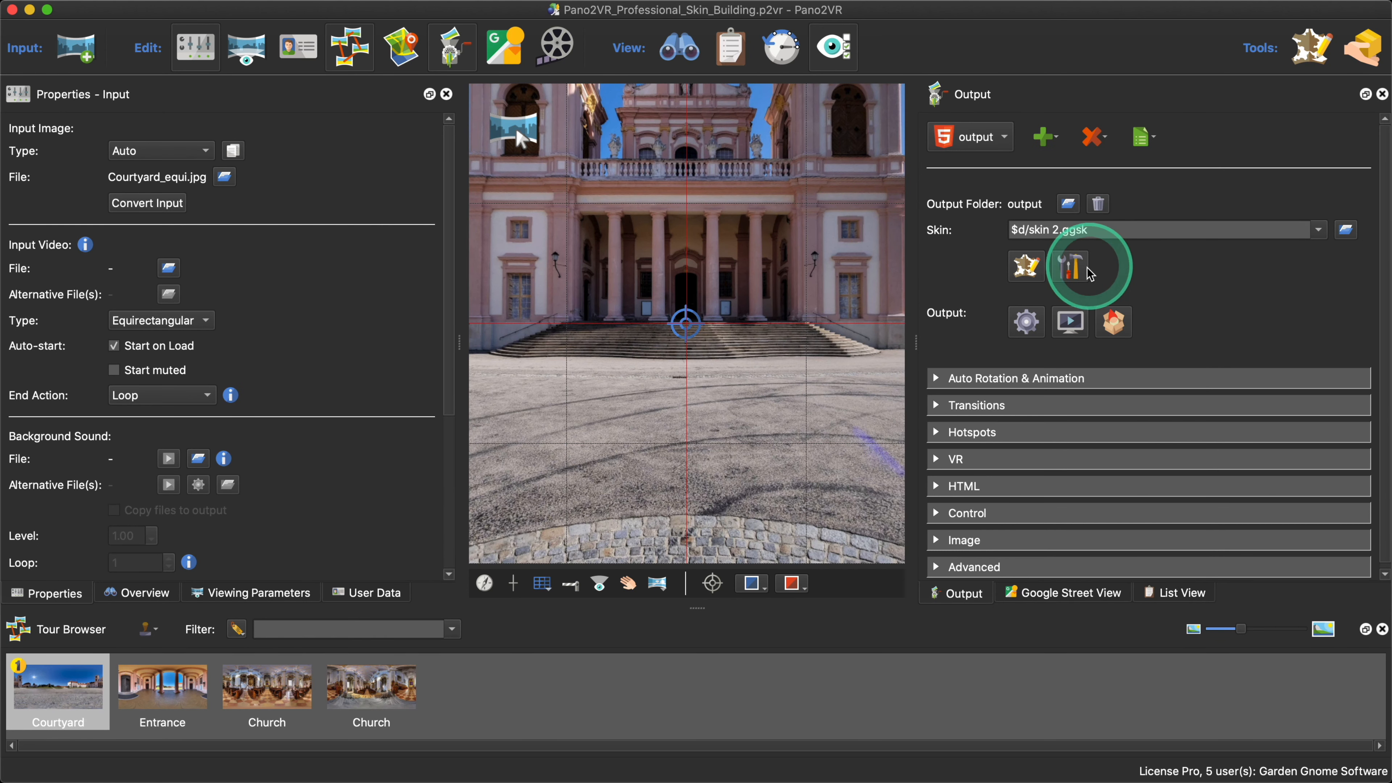
Step: Review and accept the skin configuration parameters in the tour project, and regenerate the output, overwriting the existing files
click(1070, 267)
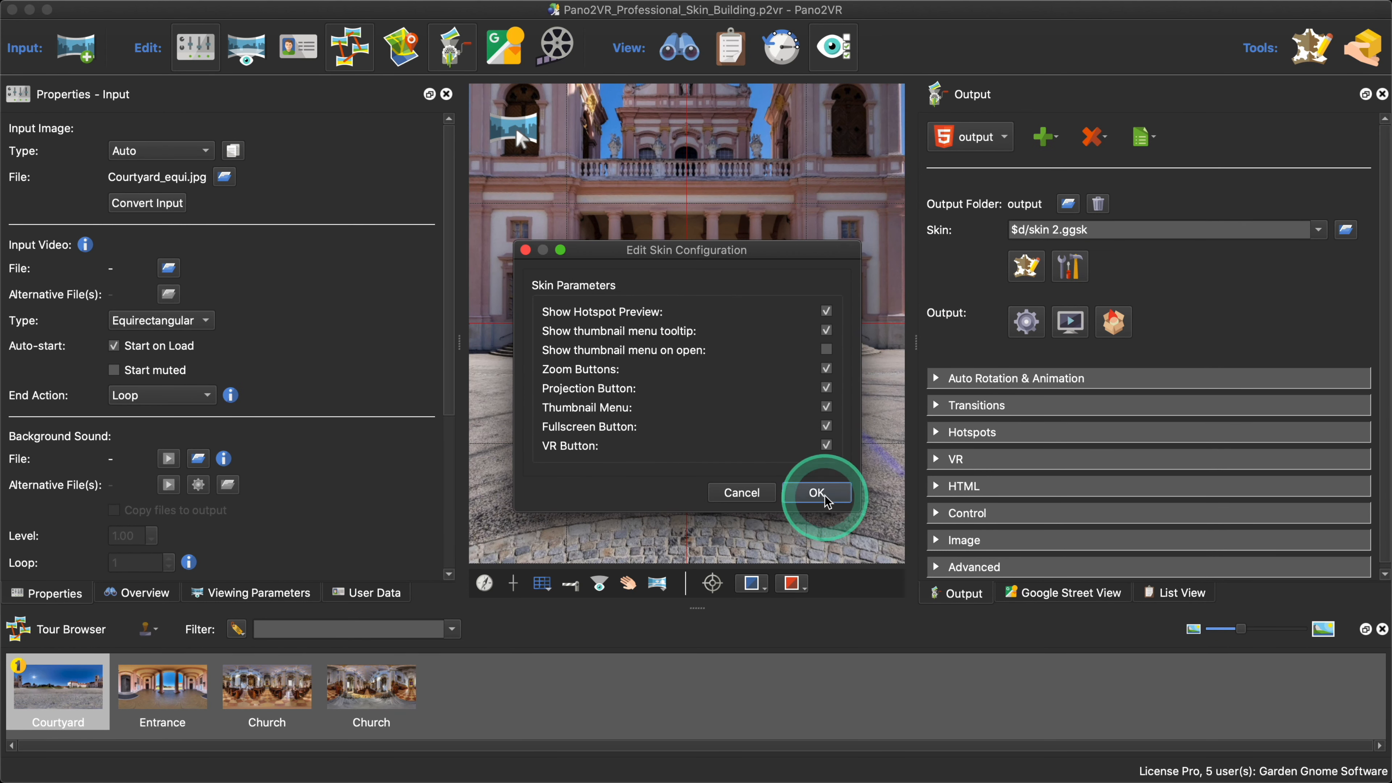
click(817, 492)
click(1026, 322)
click(813, 408)
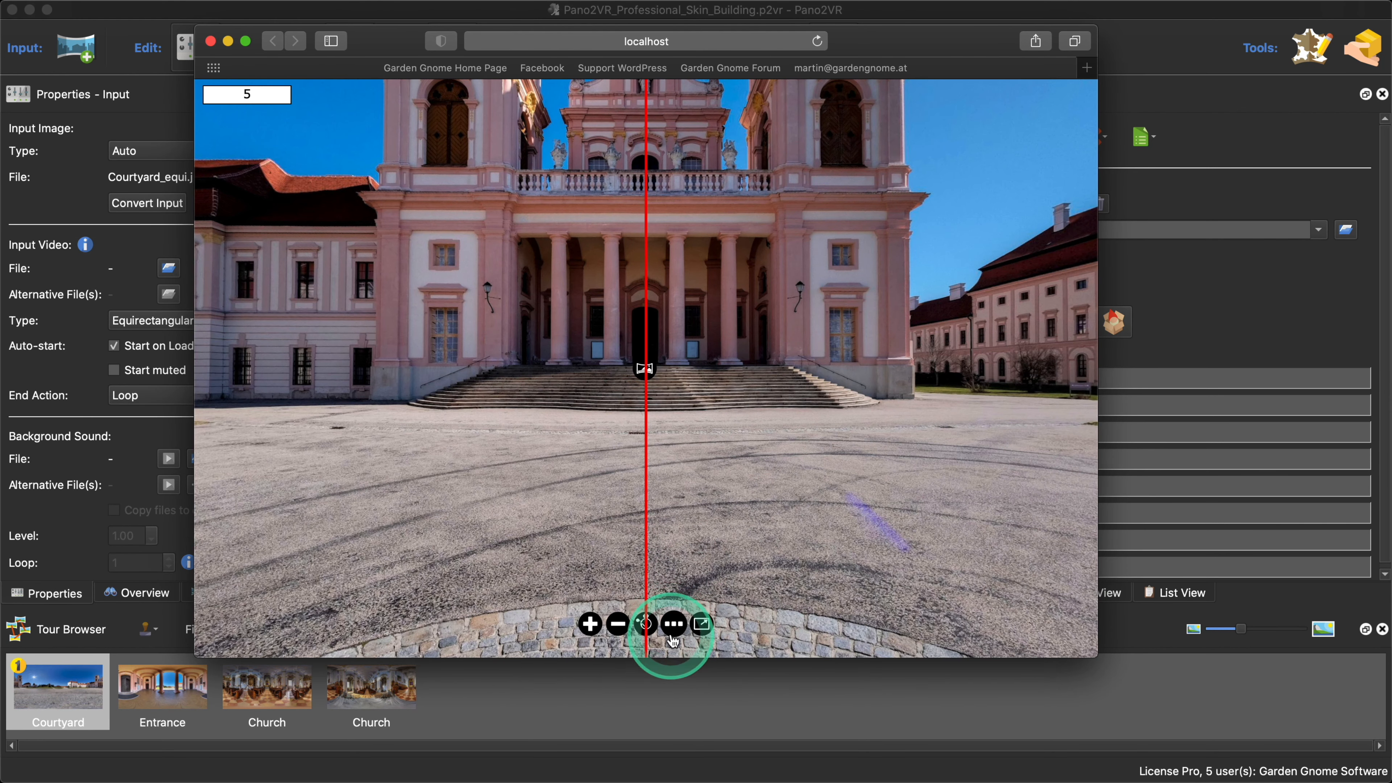
Step: Test the thumbnail button in the browser preview by showing and hiding the thumbnail menu, and try the fullscreen button
click(674, 625)
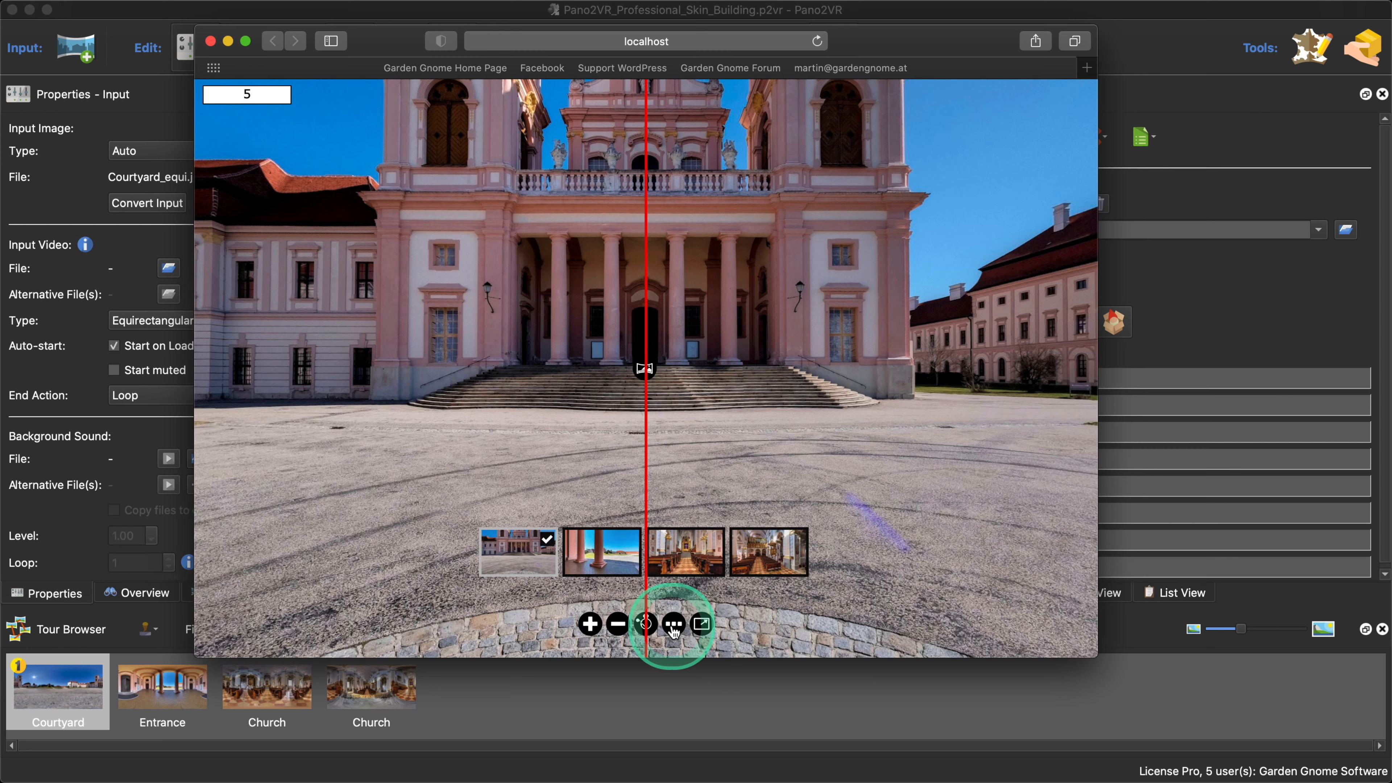
click(674, 625)
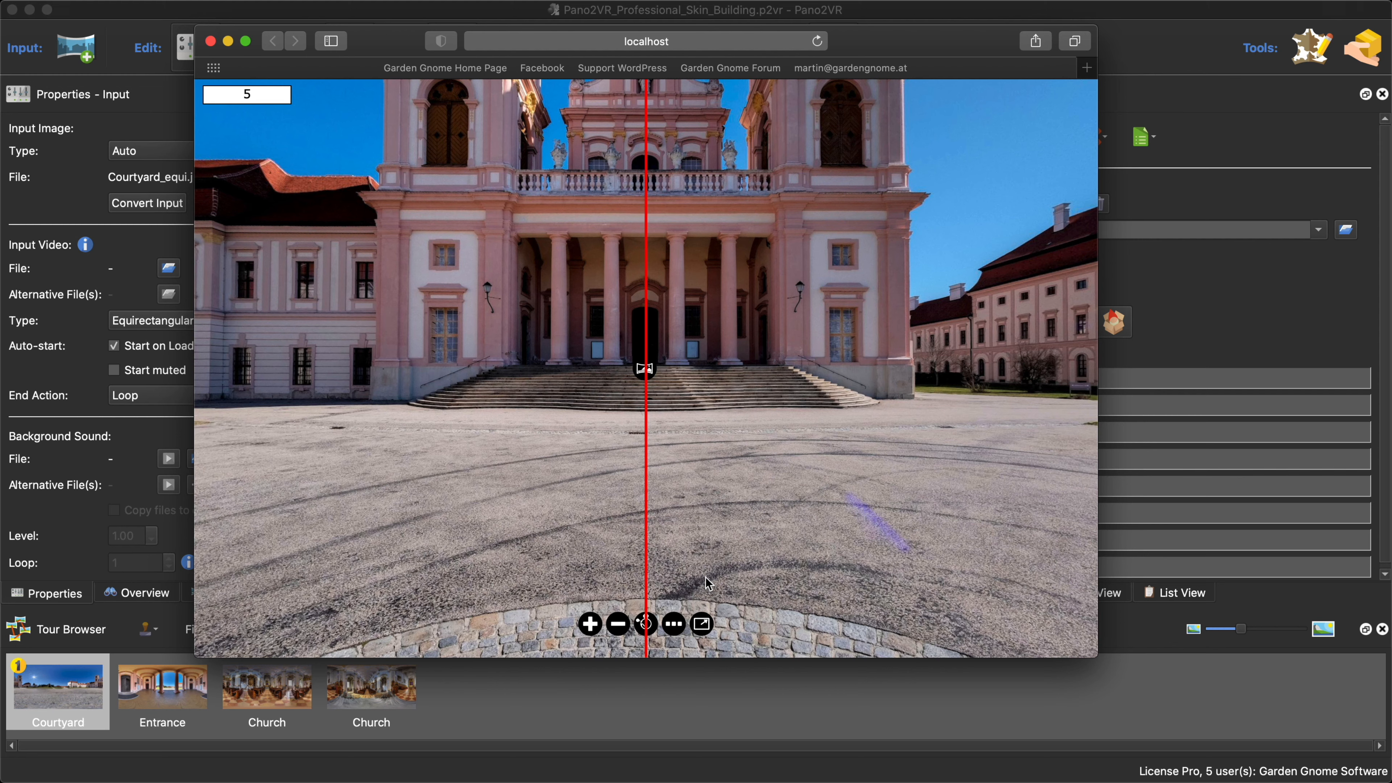
click(704, 623)
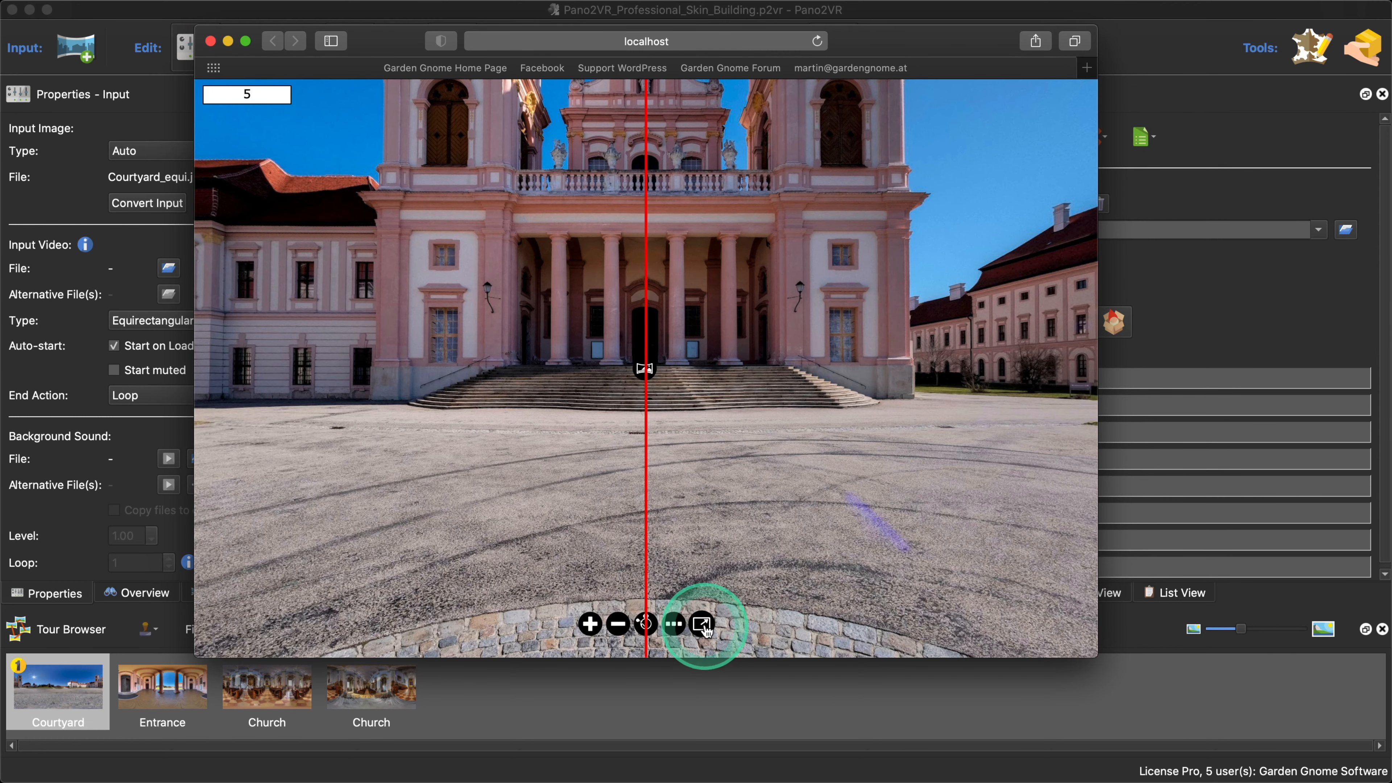
Step: Open skin 2.ggsk in the Skin Editor and review the opt_thumbanil filter on enter_vr's Add 1 action, leaving it without edits
click(1303, 221)
click(1031, 255)
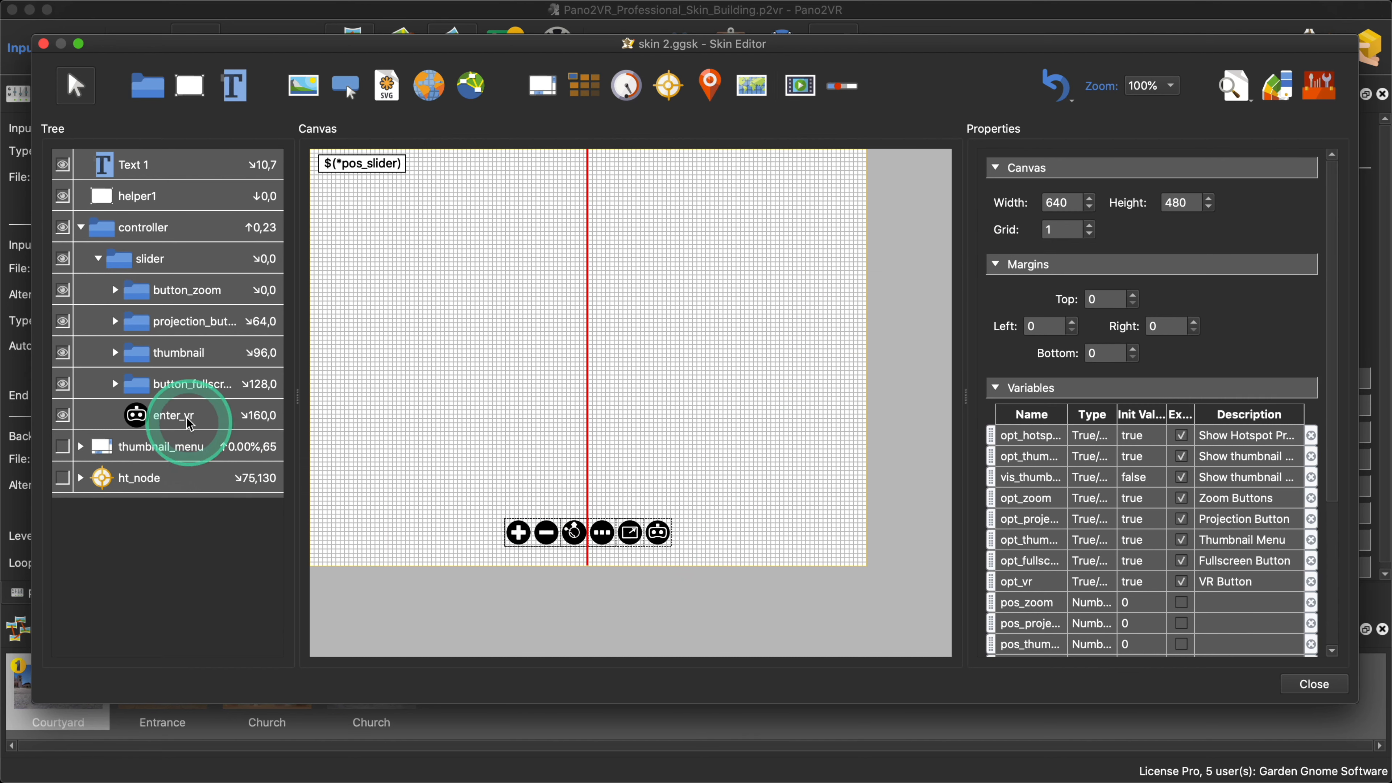
click(191, 427)
scroll(1206, 543, down, 10)
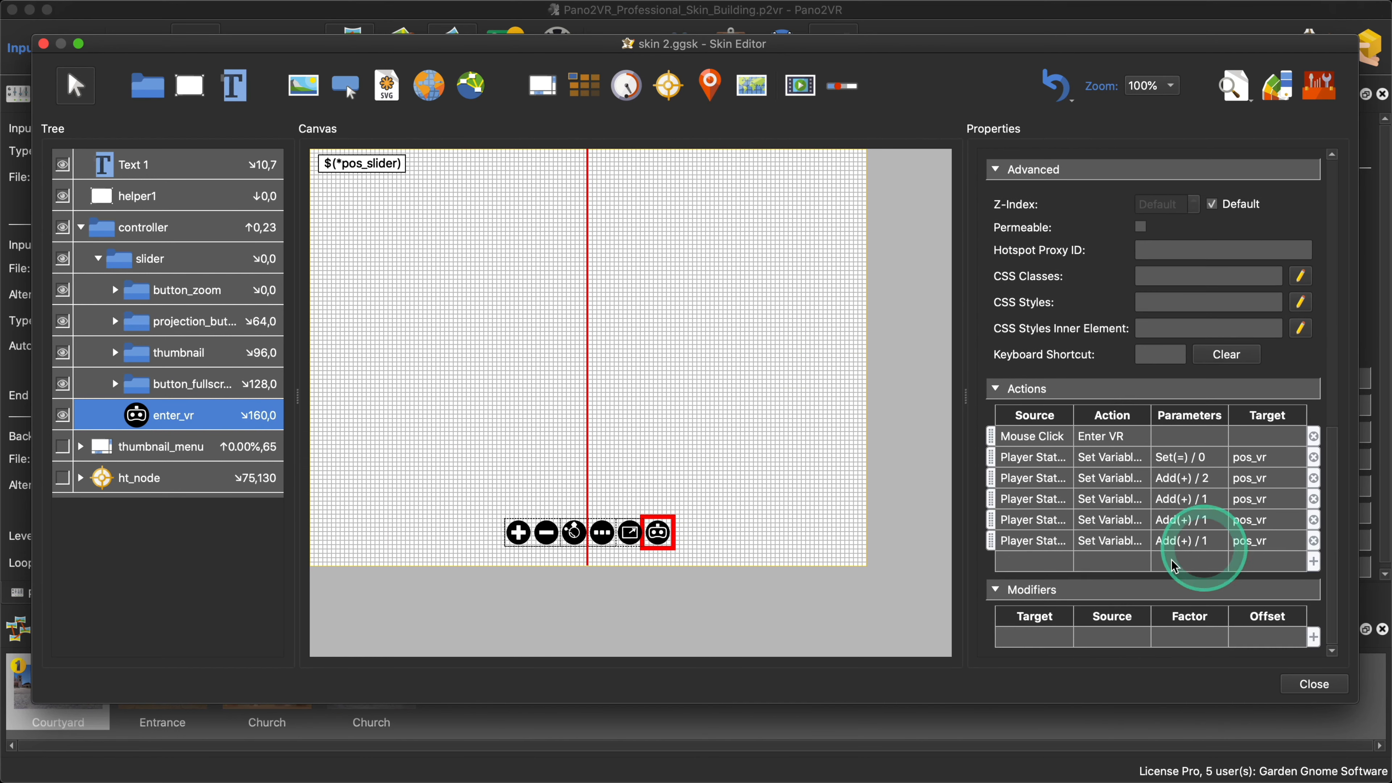
double_click(1034, 519)
click(561, 459)
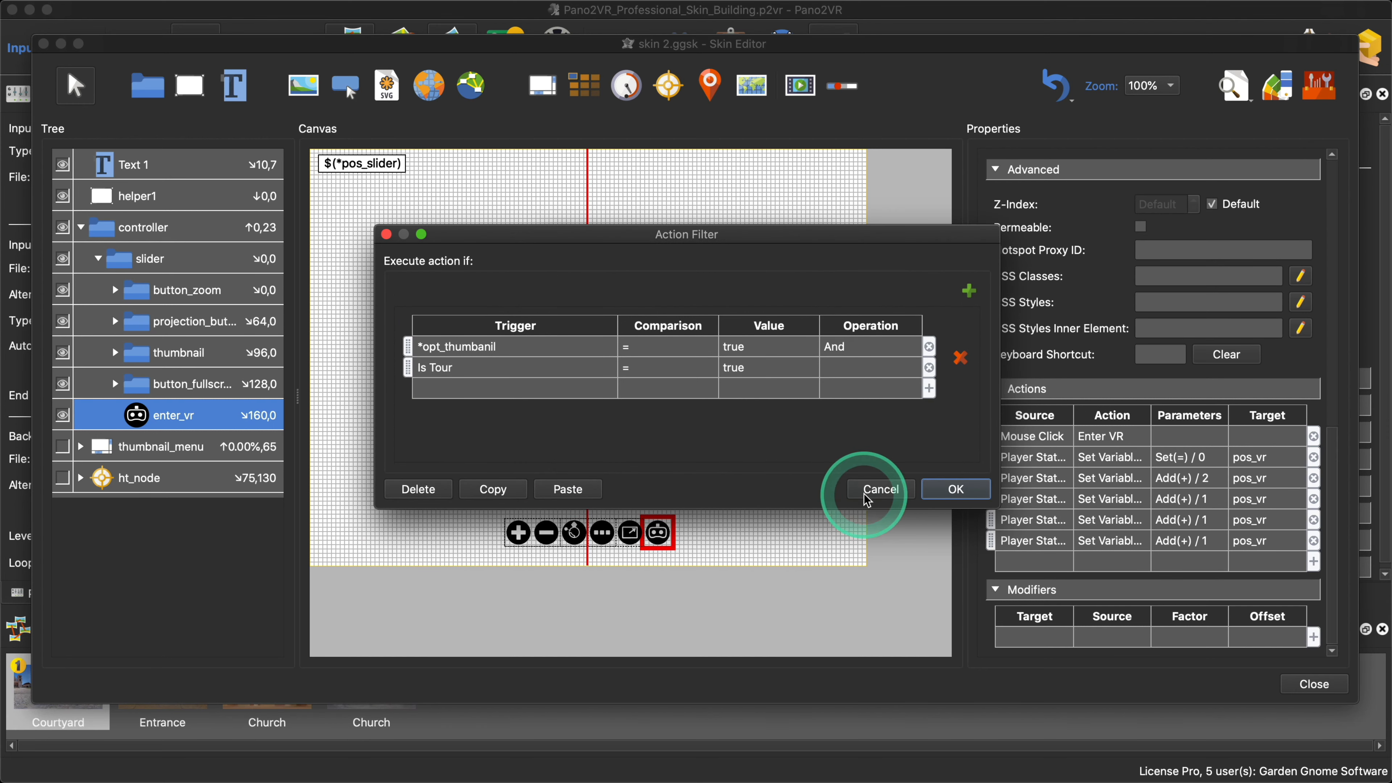
click(880, 489)
click(713, 466)
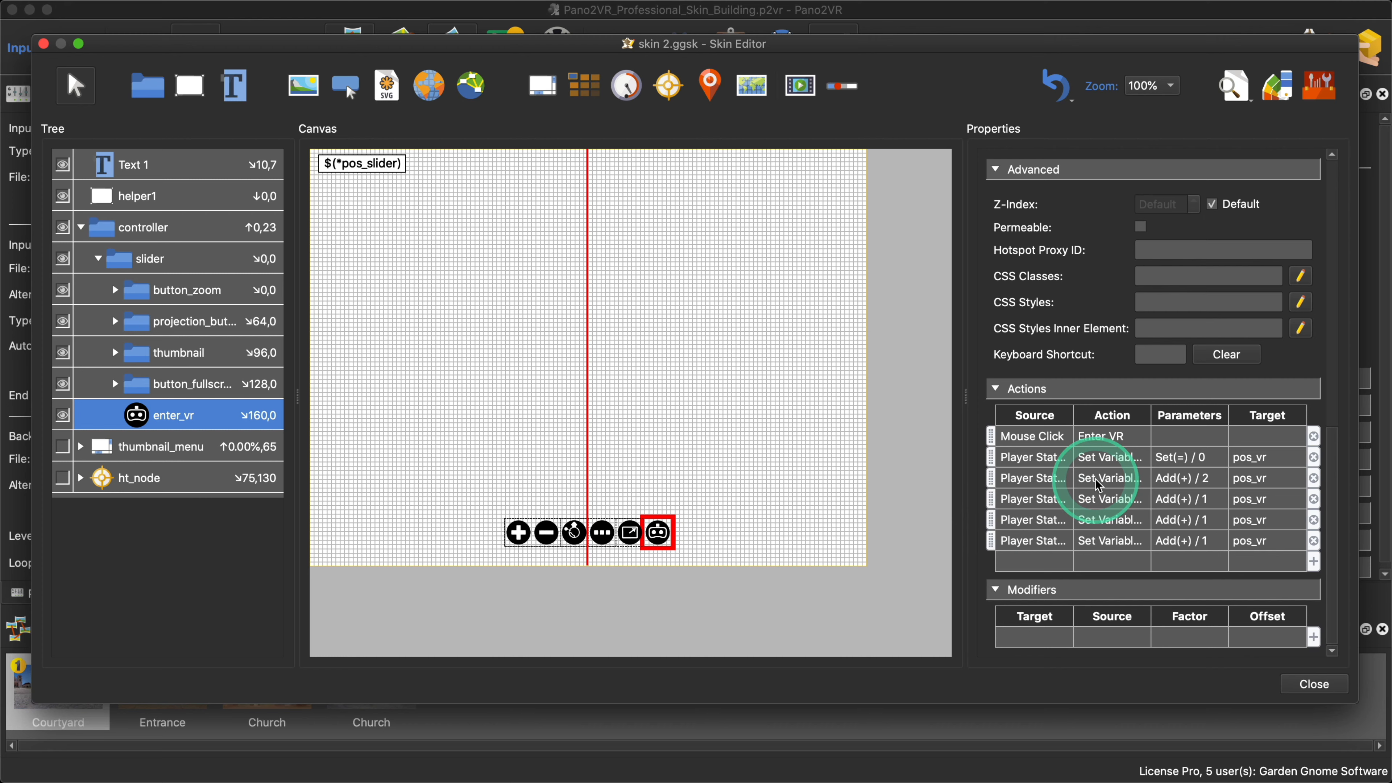
Step: Try adding And Is Mobile = true to the opt_fullscreen filter of enter_vr's last Add 1 action, and discard the change
double_click(1026, 542)
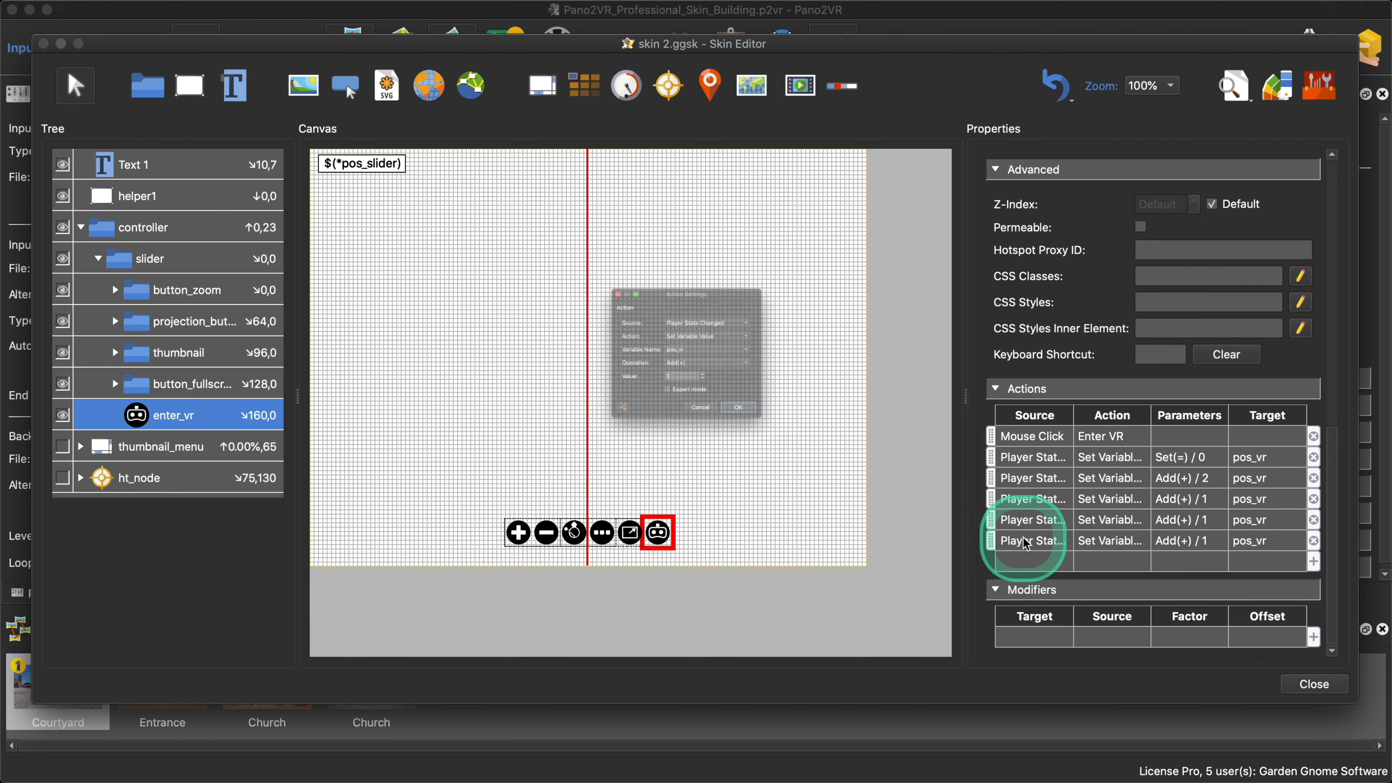
click(560, 460)
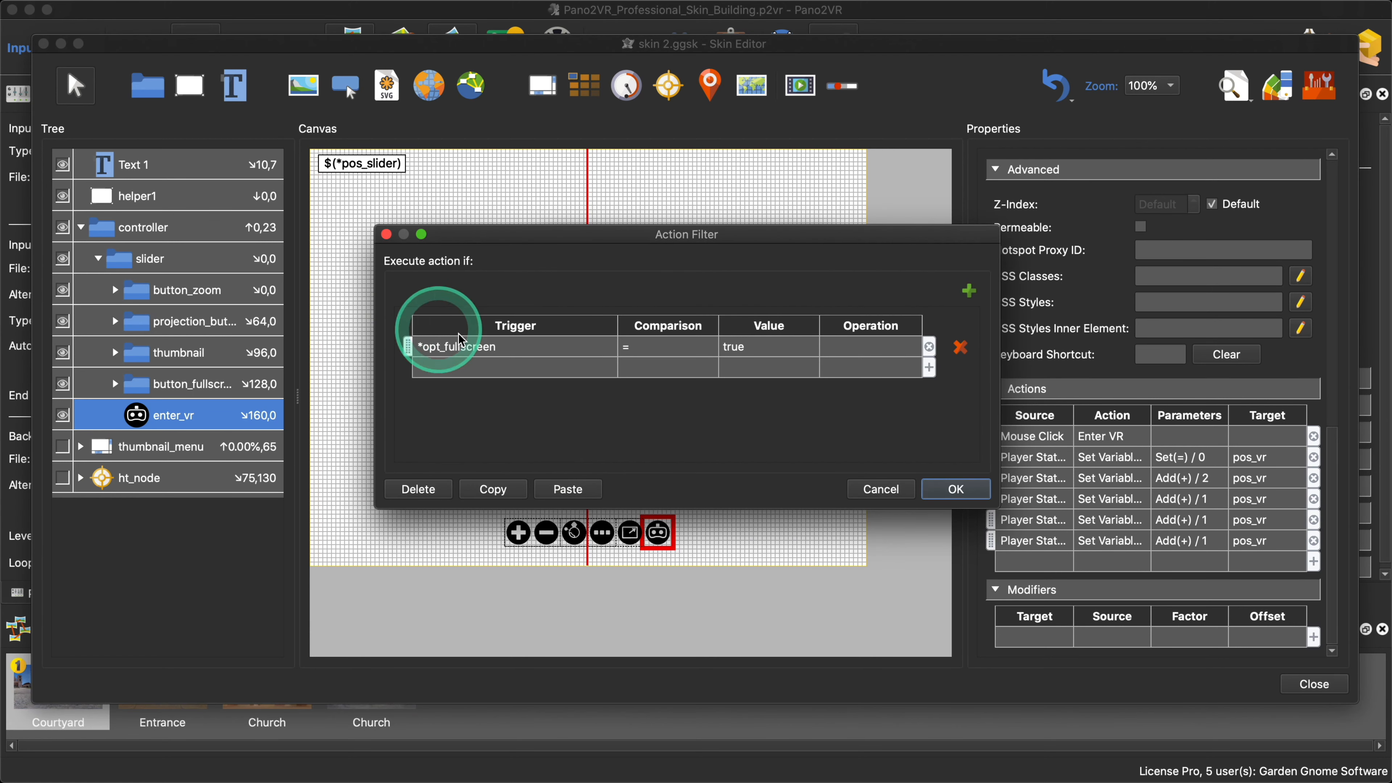
click(450, 367)
click(450, 369)
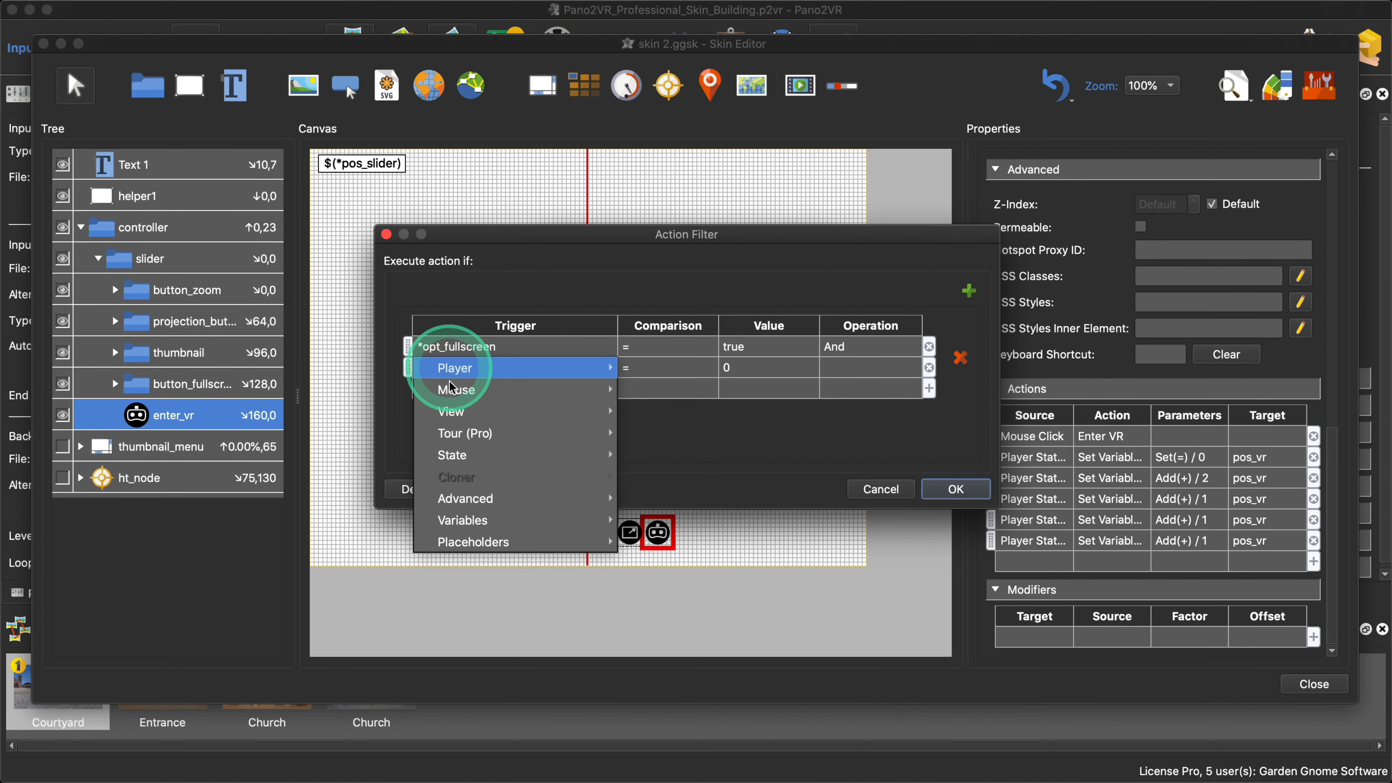
click(497, 521)
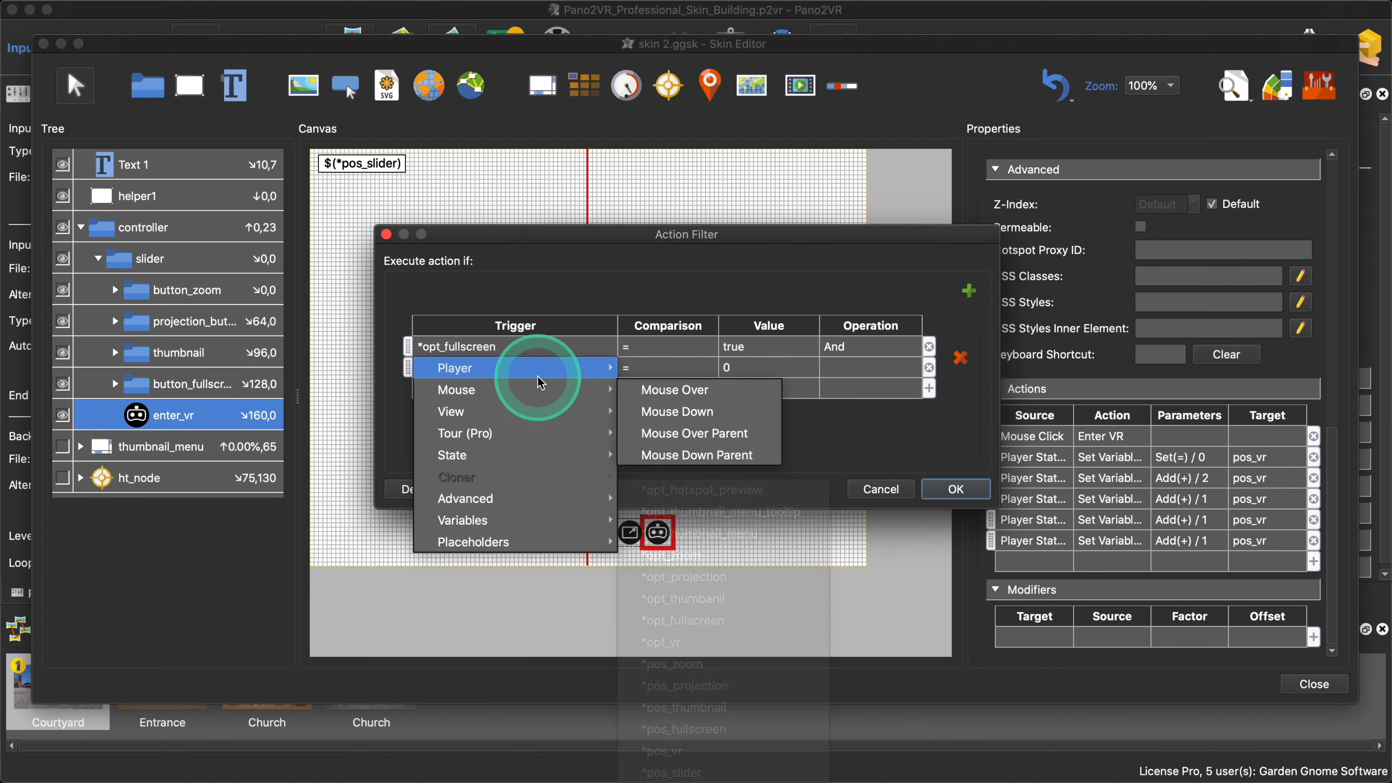
mouse_move(535, 368)
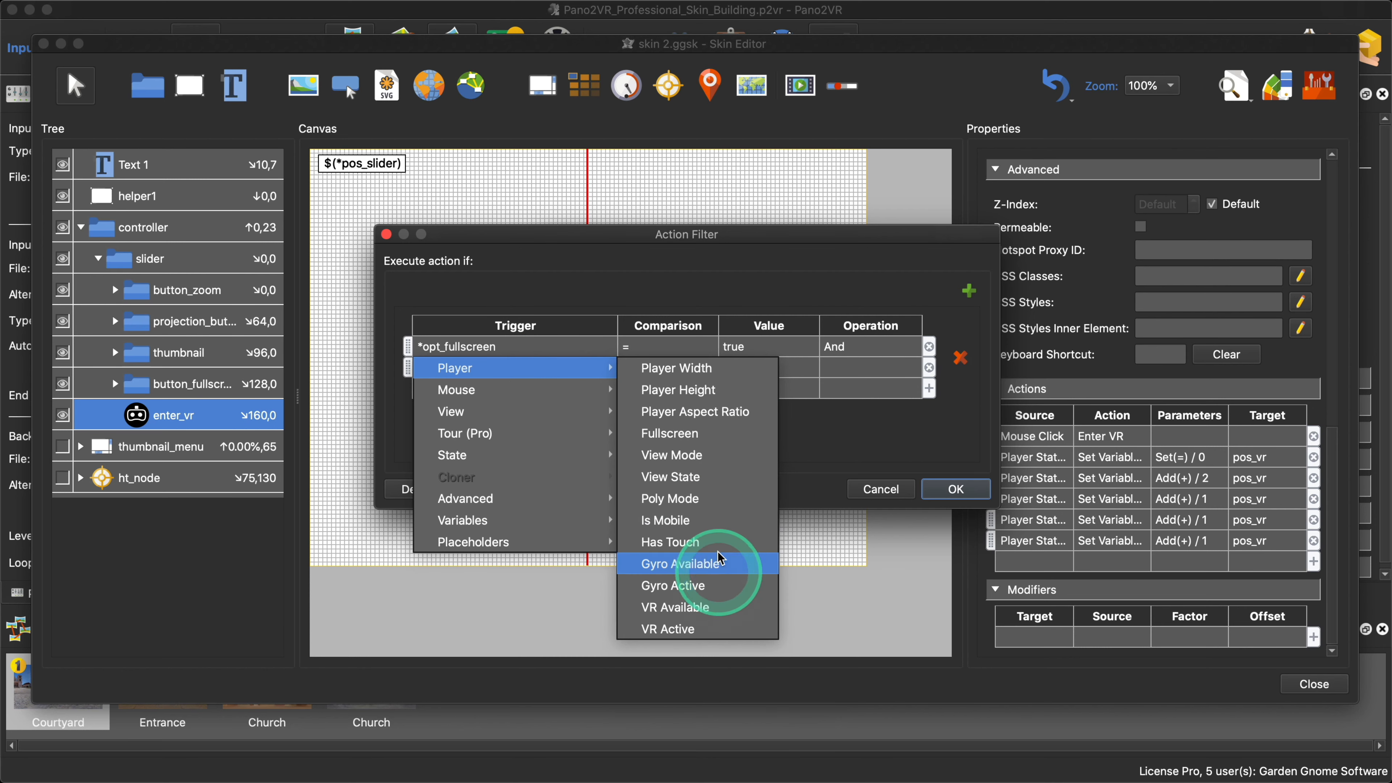
click(707, 520)
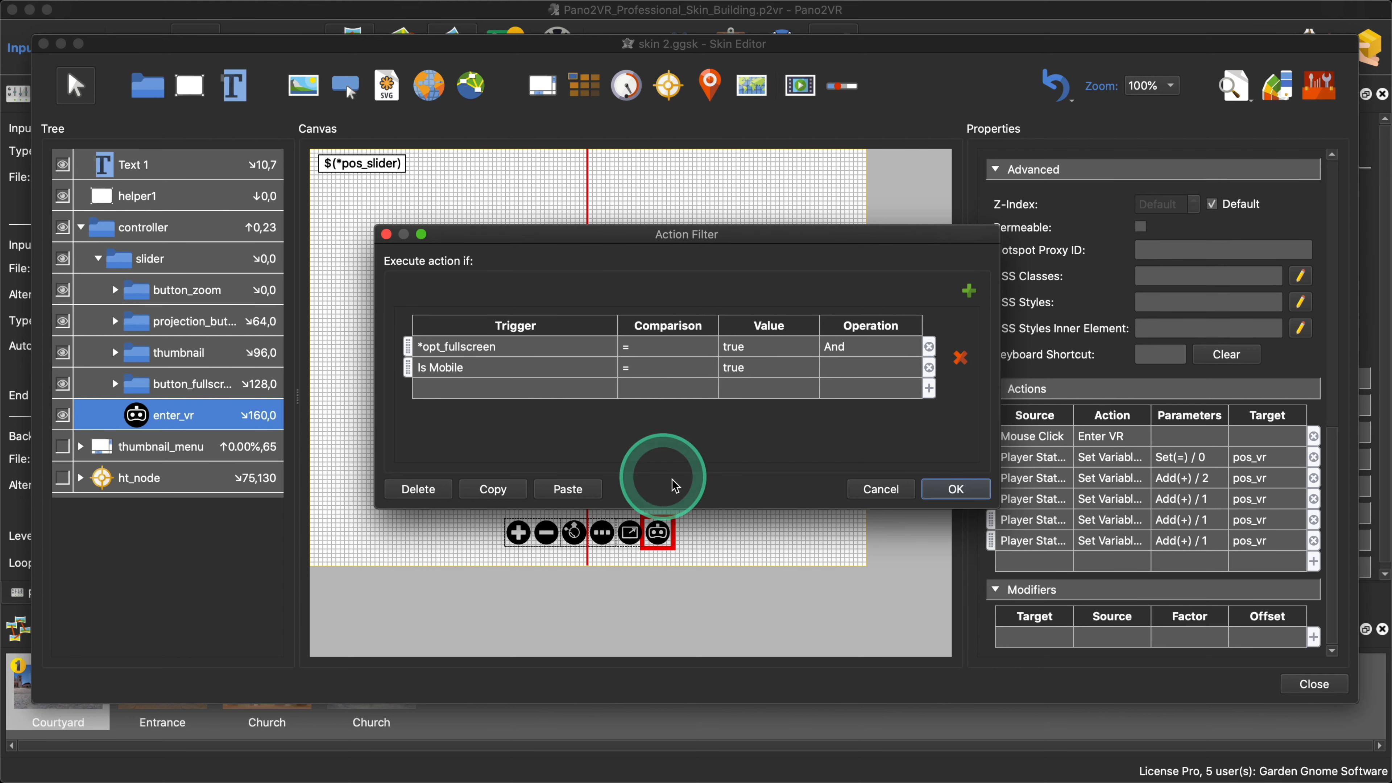
click(928, 367)
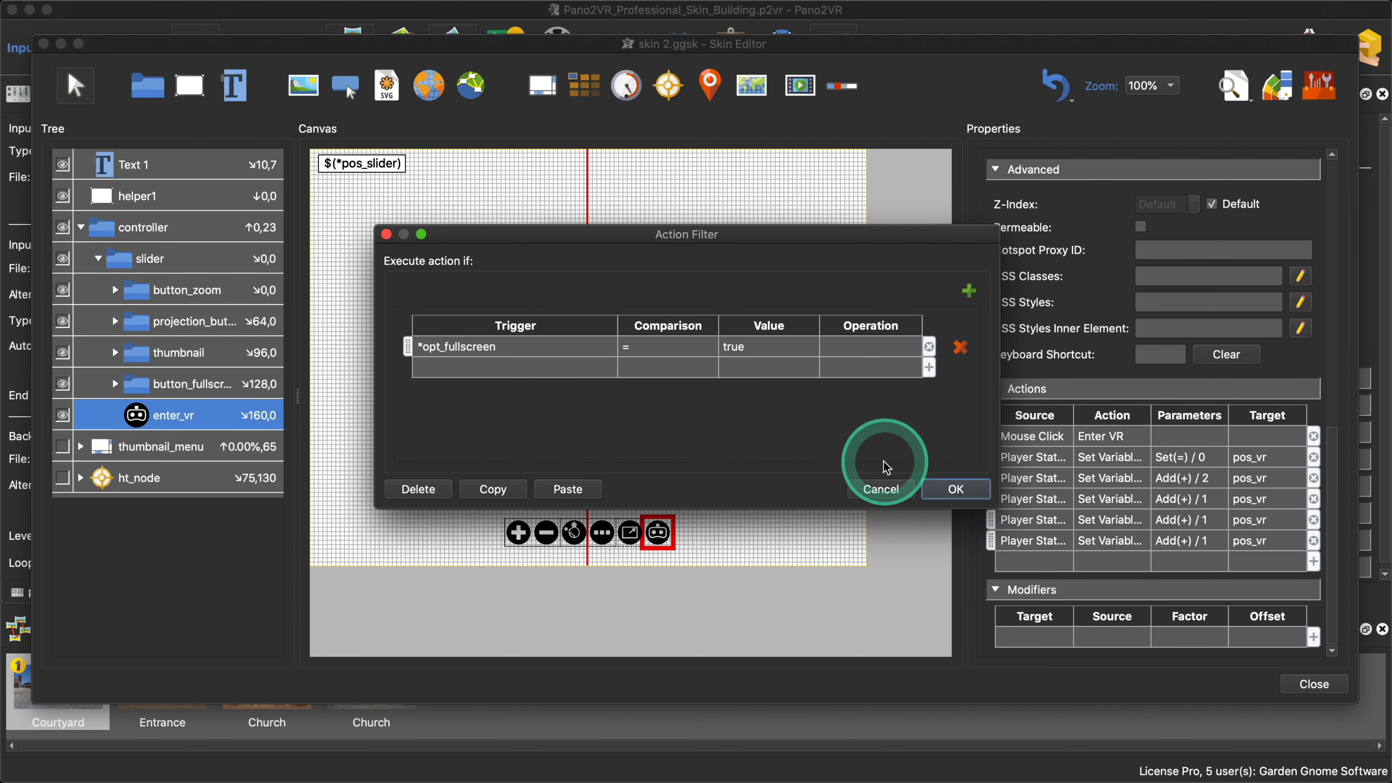
click(884, 489)
click(717, 459)
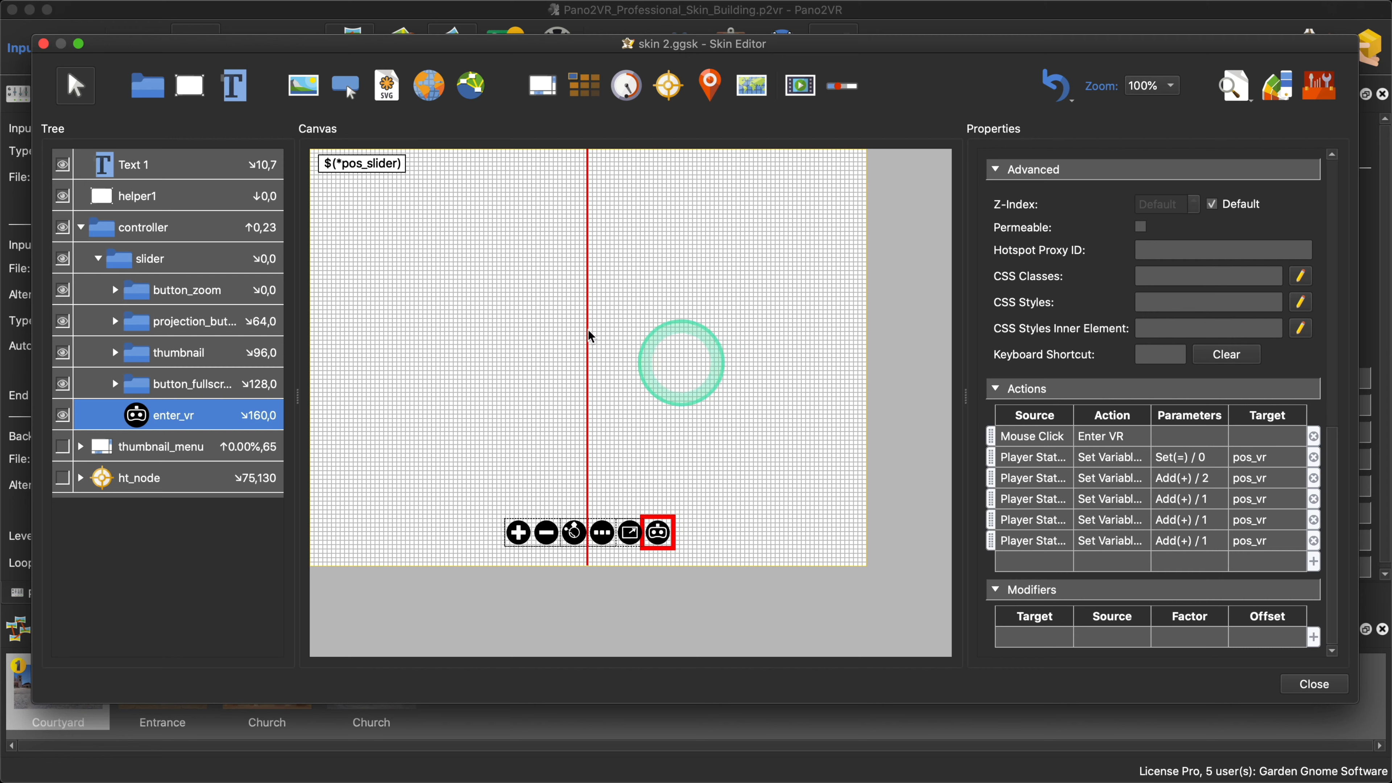
Step: Delete the Text 1 and helper1 elements from the skin
click(173, 168)
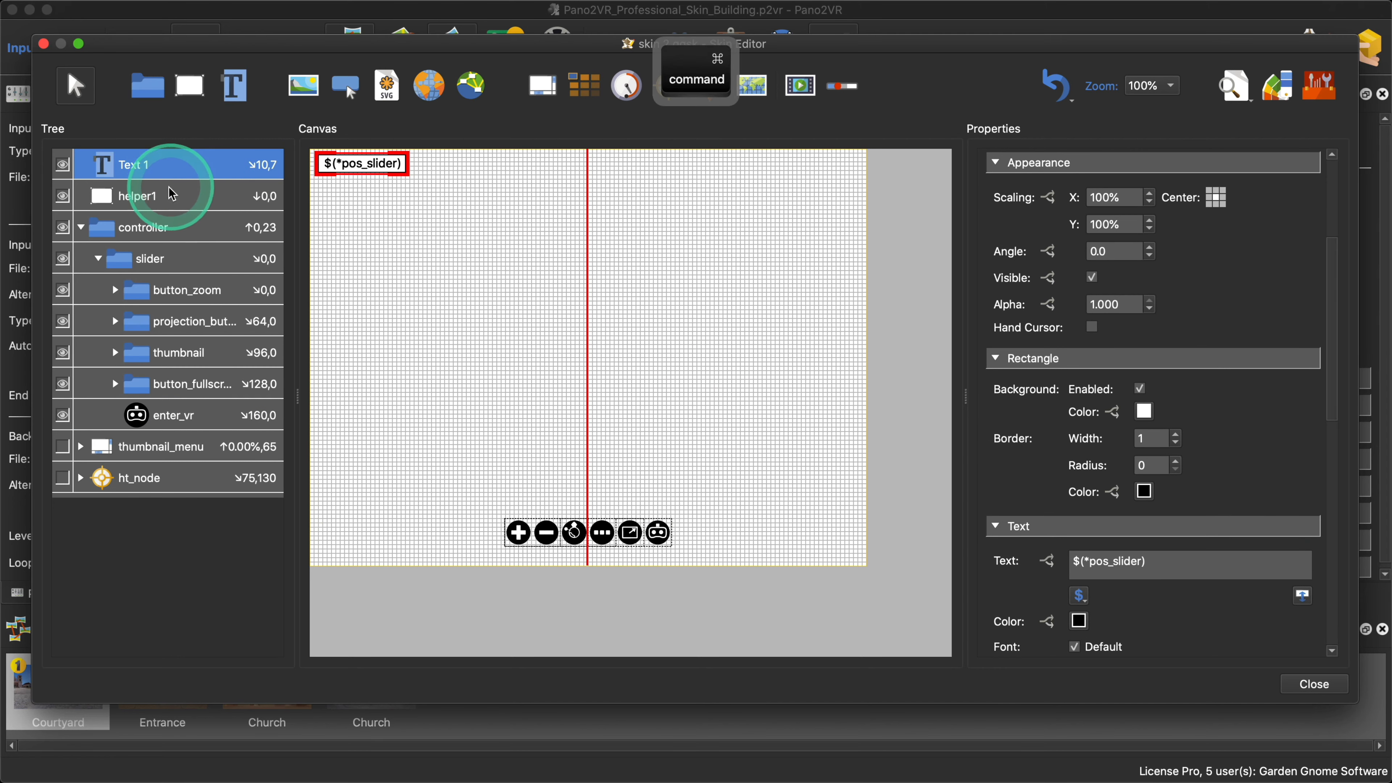
super+click(171, 196)
key(BackSpace)
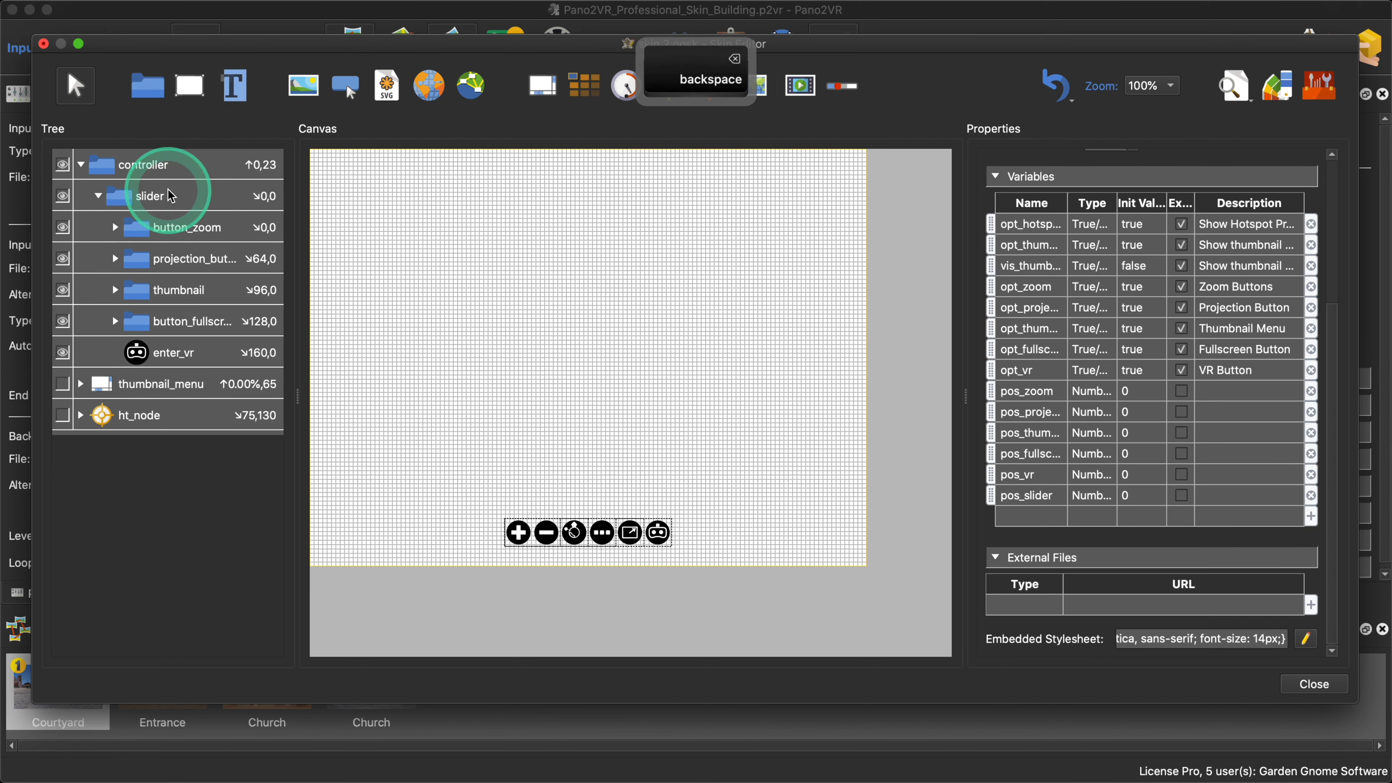
Step: Expand the zoom, projection, thumbnail and fullscreen button groups, the thumbnail menu with its cloner, and the ht_node hotspot template
click(115, 227)
click(115, 322)
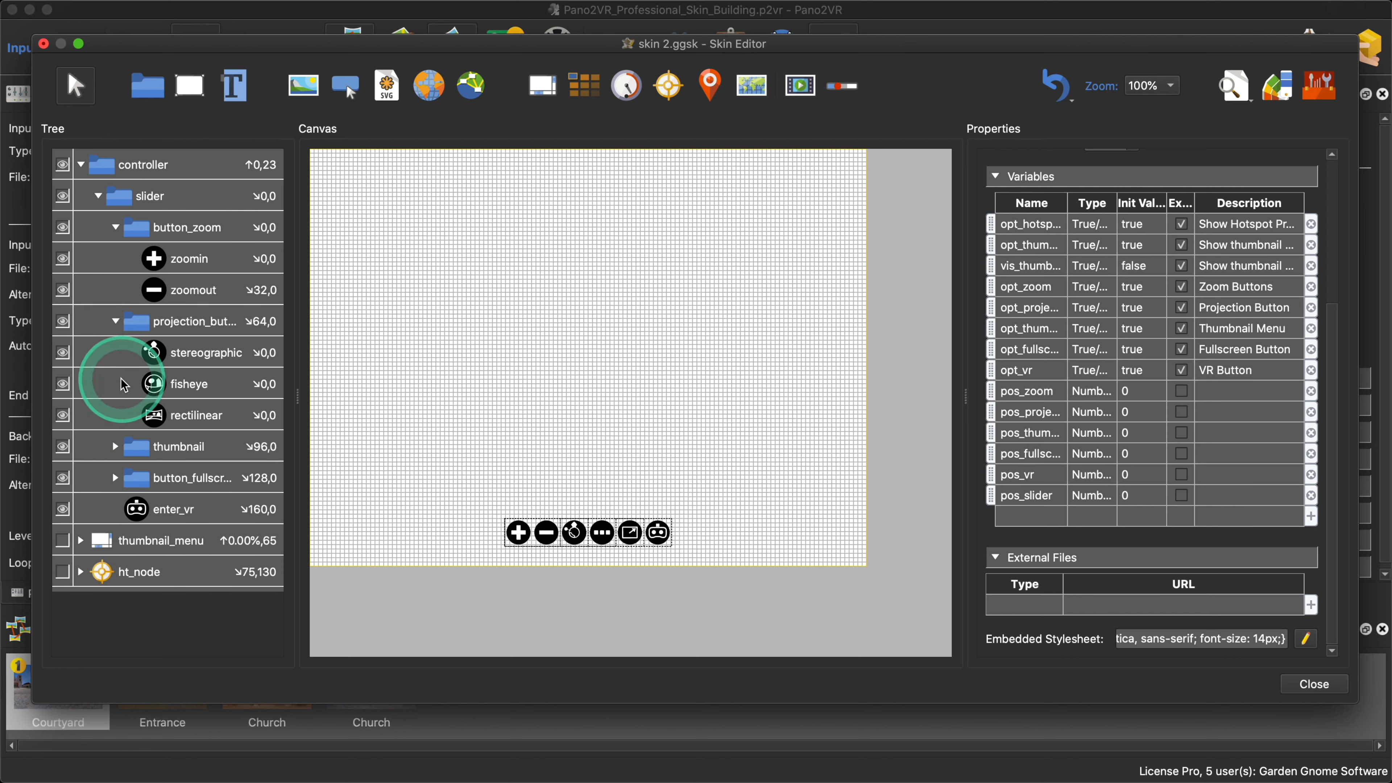
click(117, 446)
click(115, 541)
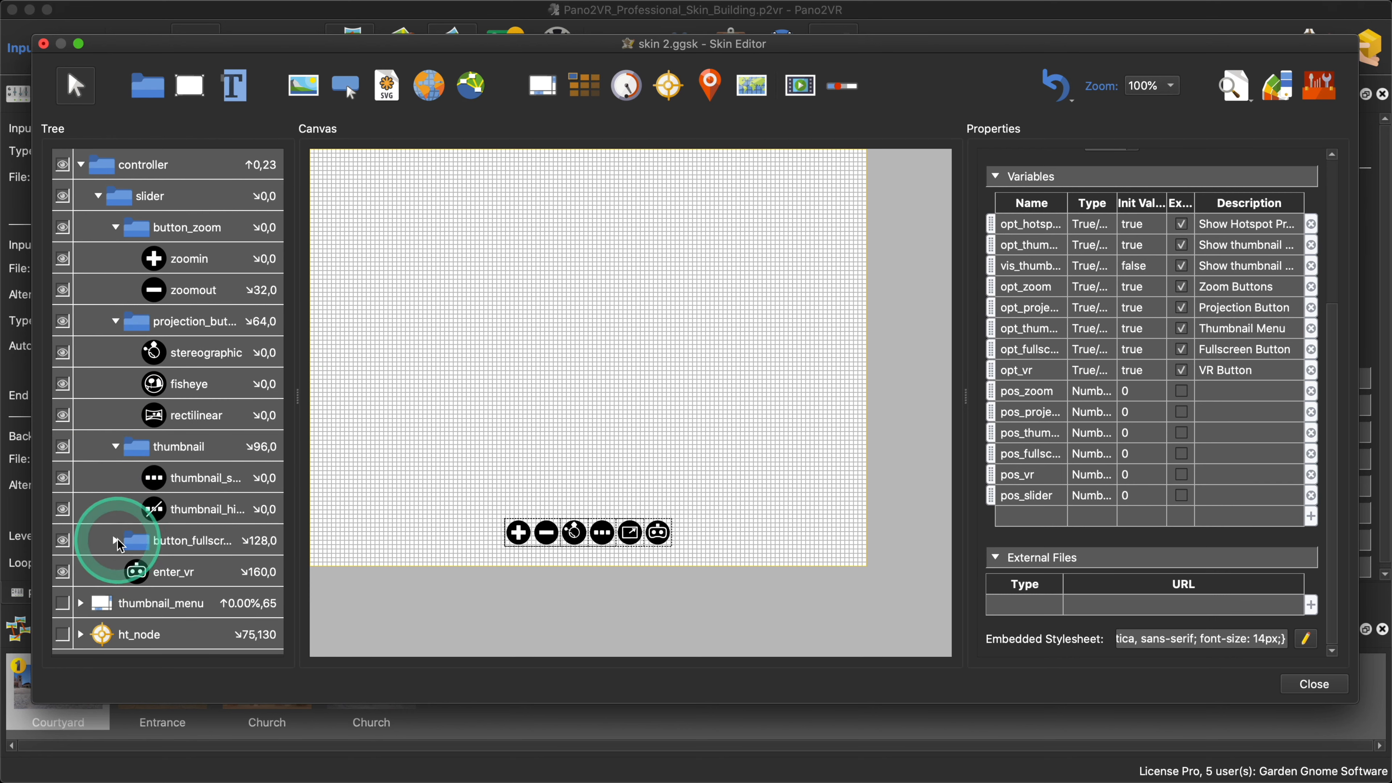
scroll(219, 442, down, 2)
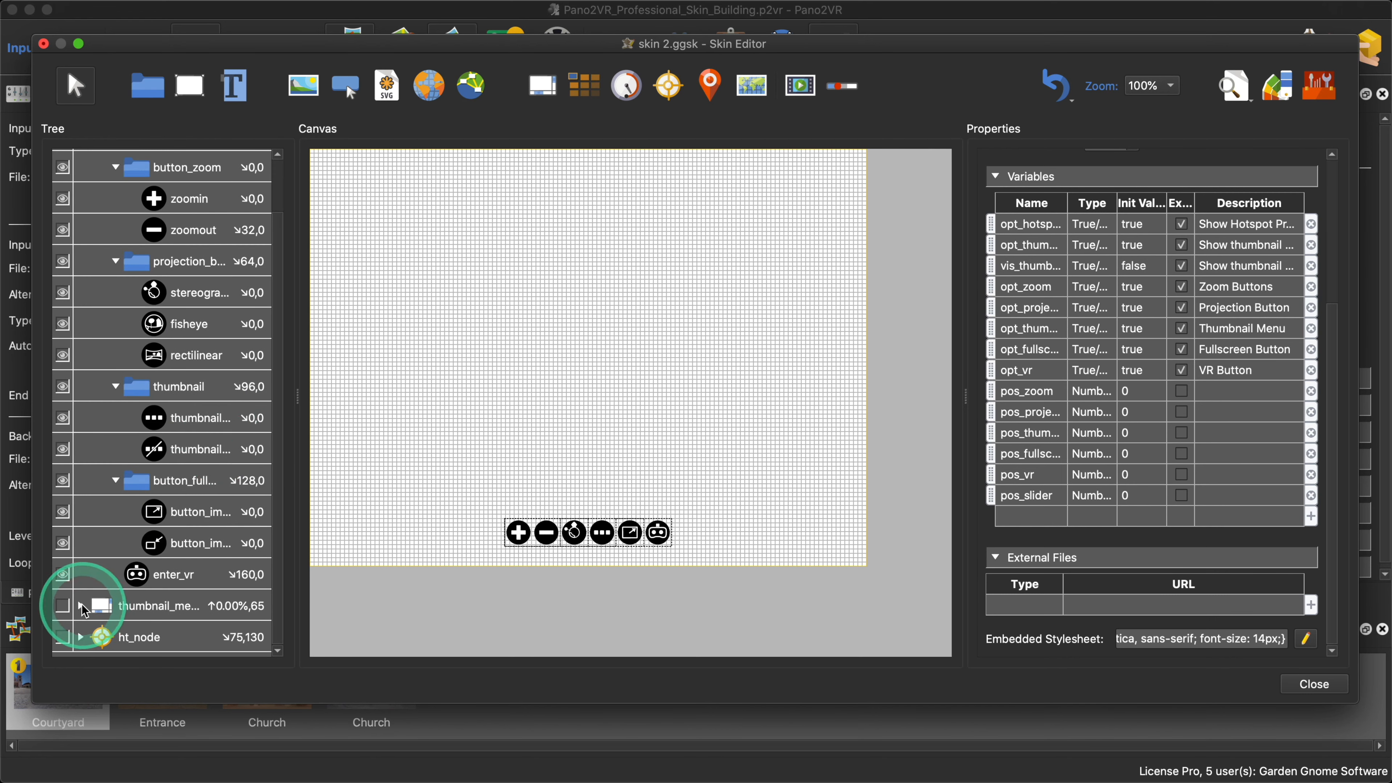
scroll(217, 487, down, 1)
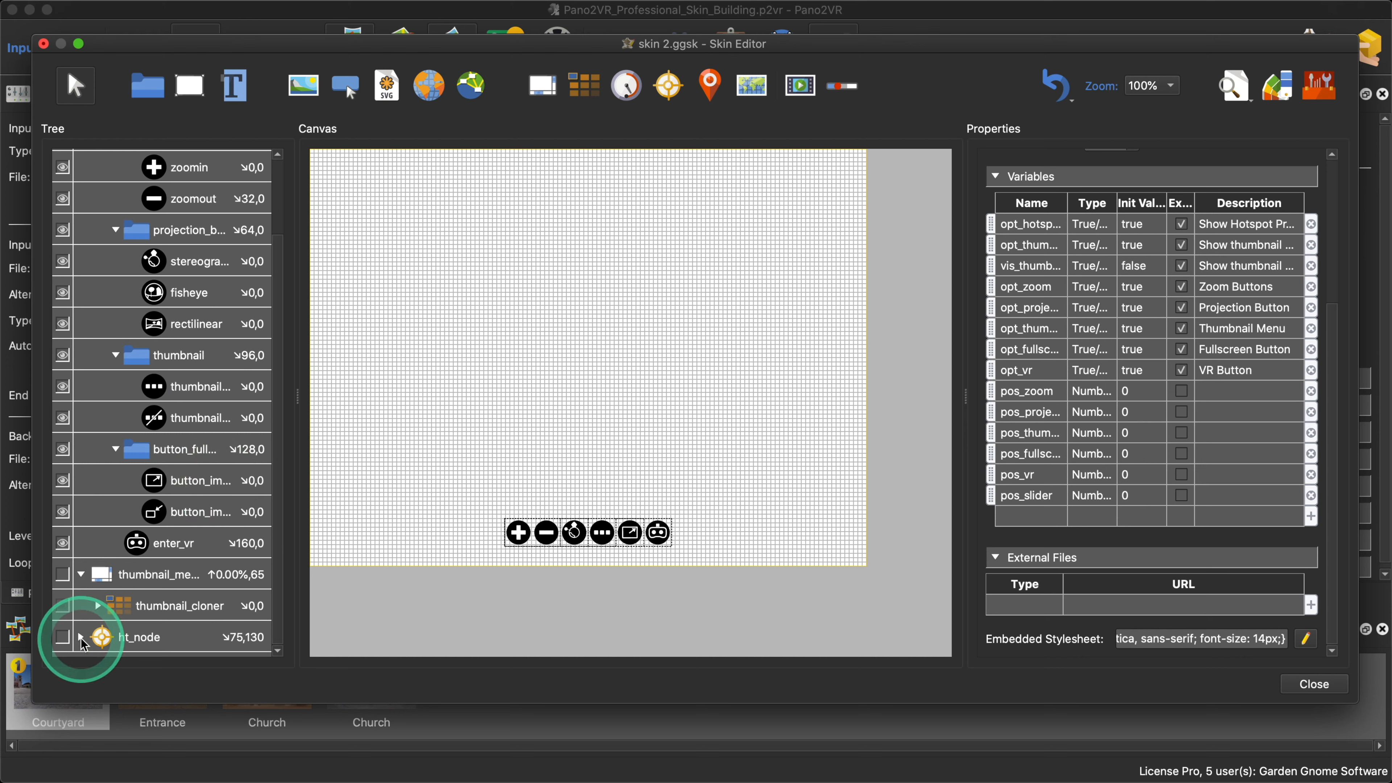
scroll(159, 542, down, 5)
click(97, 573)
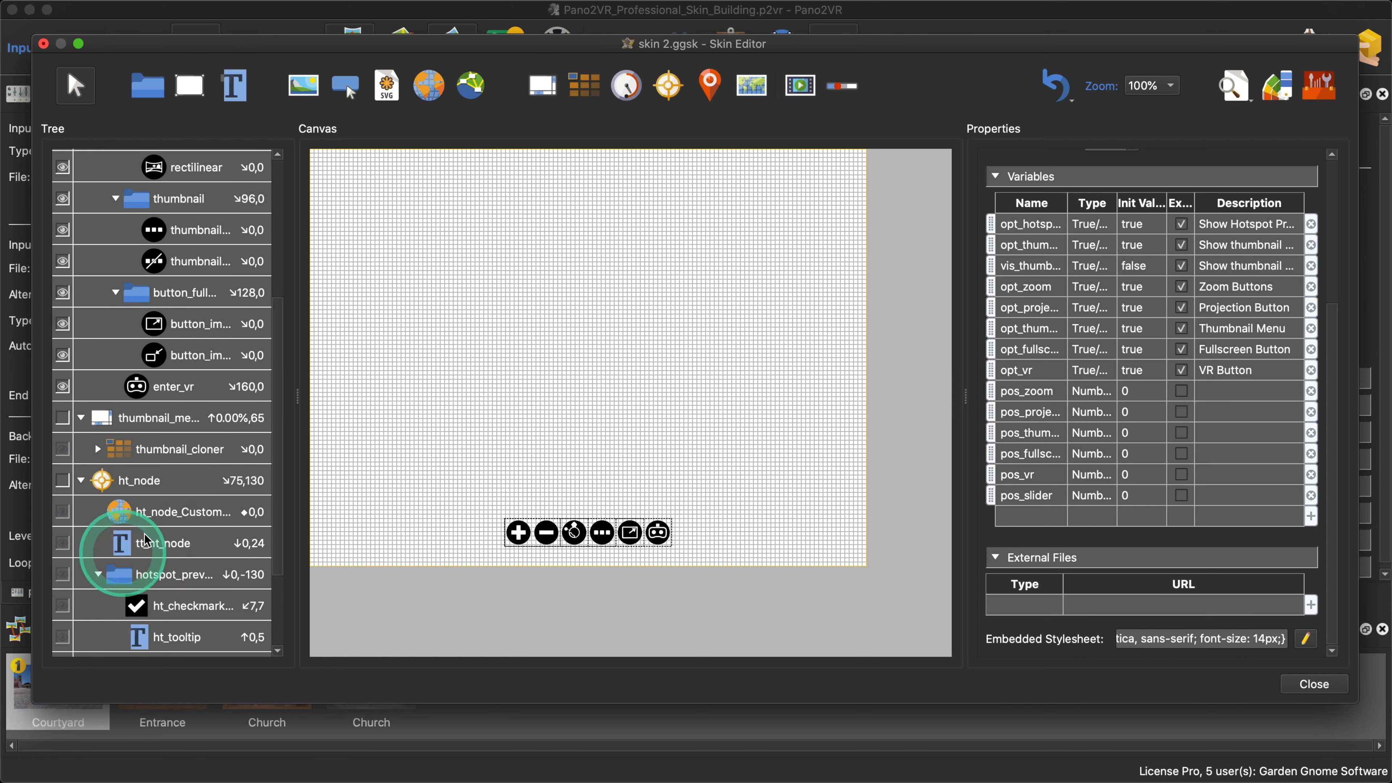
scroll(165, 526, down, 4)
click(97, 323)
scroll(230, 359, down, 1)
click(115, 322)
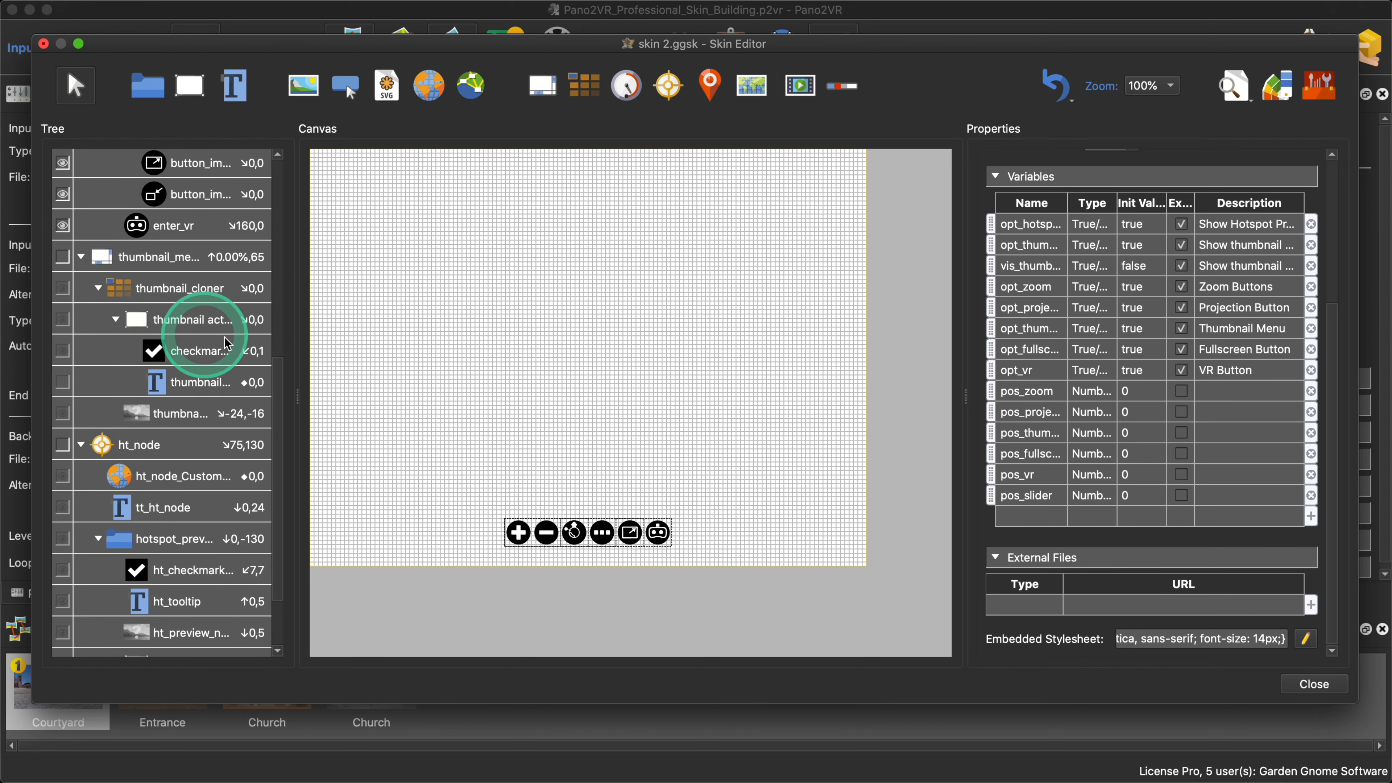
Step: Select ht_node_visited, ht_node_image, the hotspot preview's checkmark and the thumbnail menu's checkmark together
scroll(216, 346, down, 3)
scroll(219, 471, up, 10)
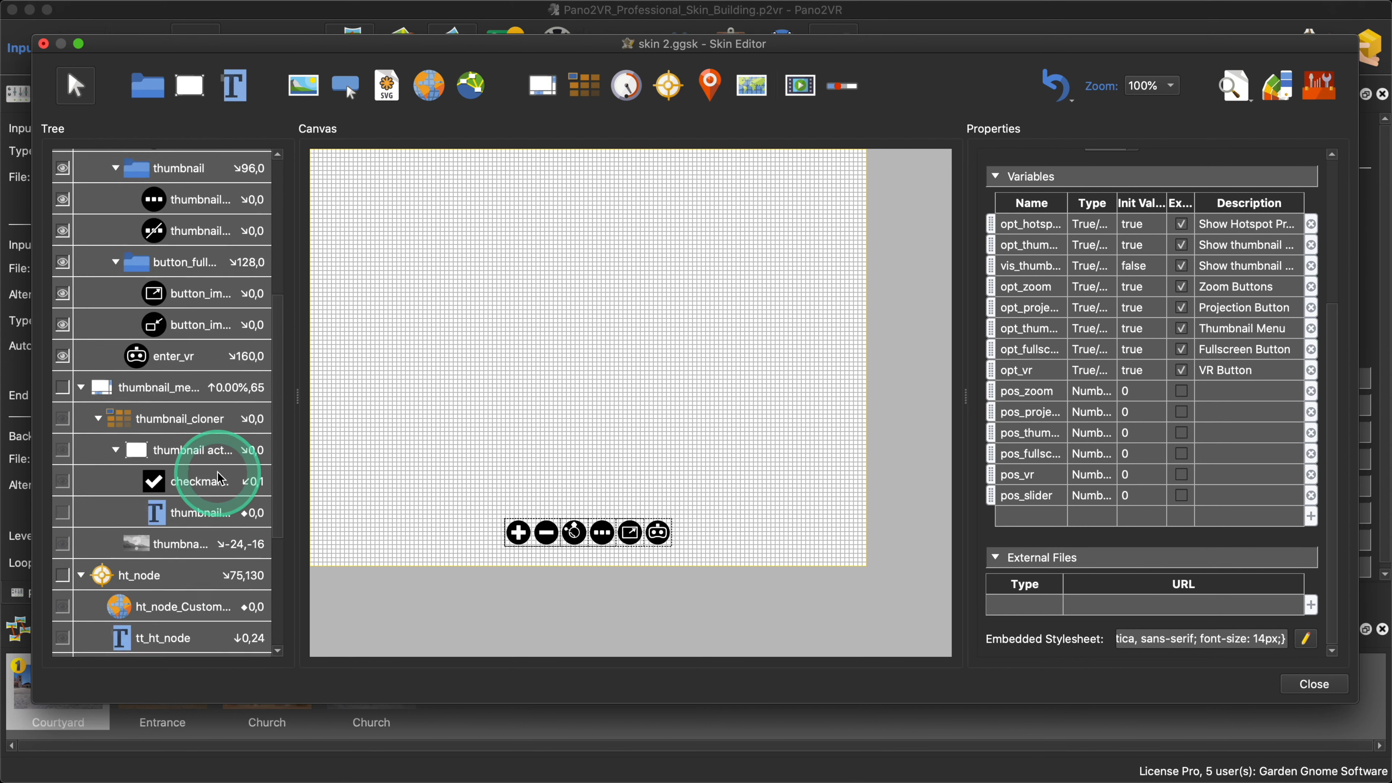
scroll(200, 494, down, 10)
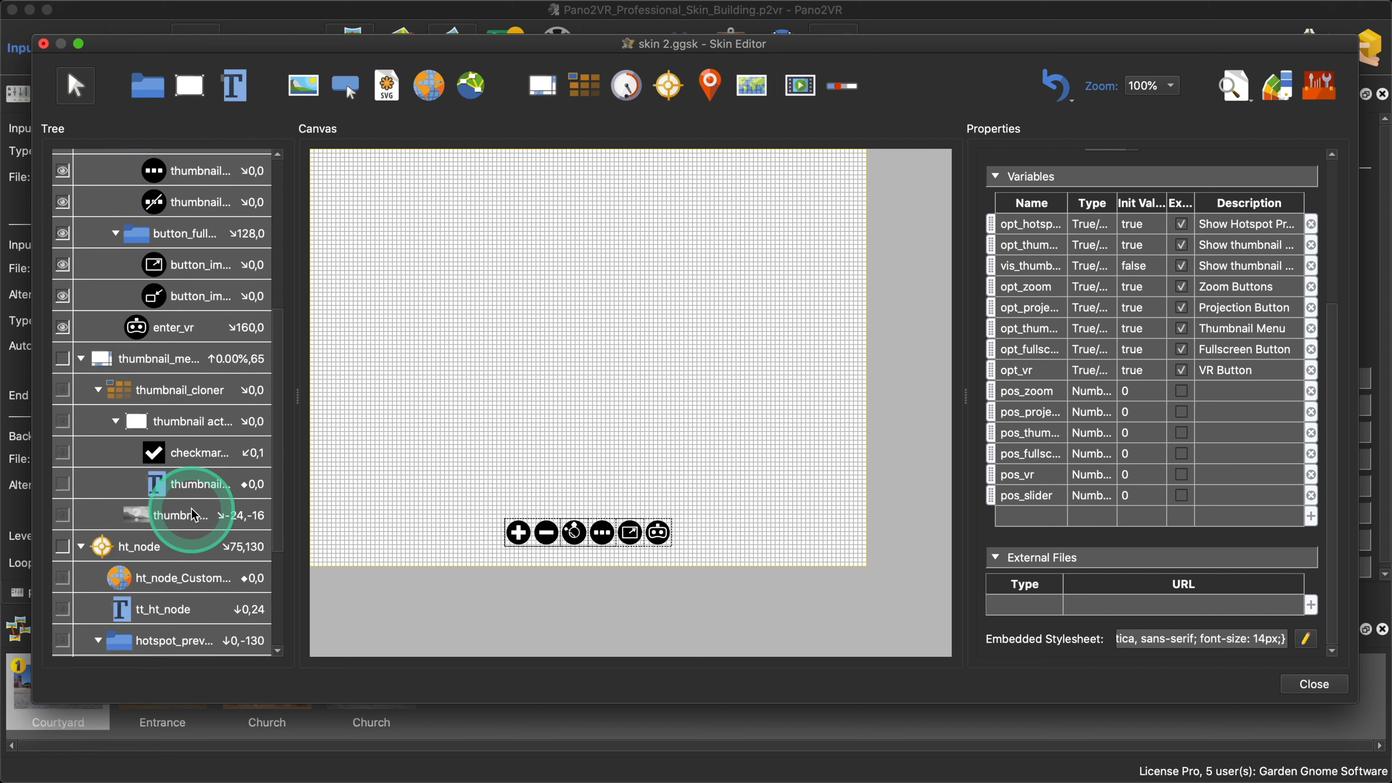
click(181, 638)
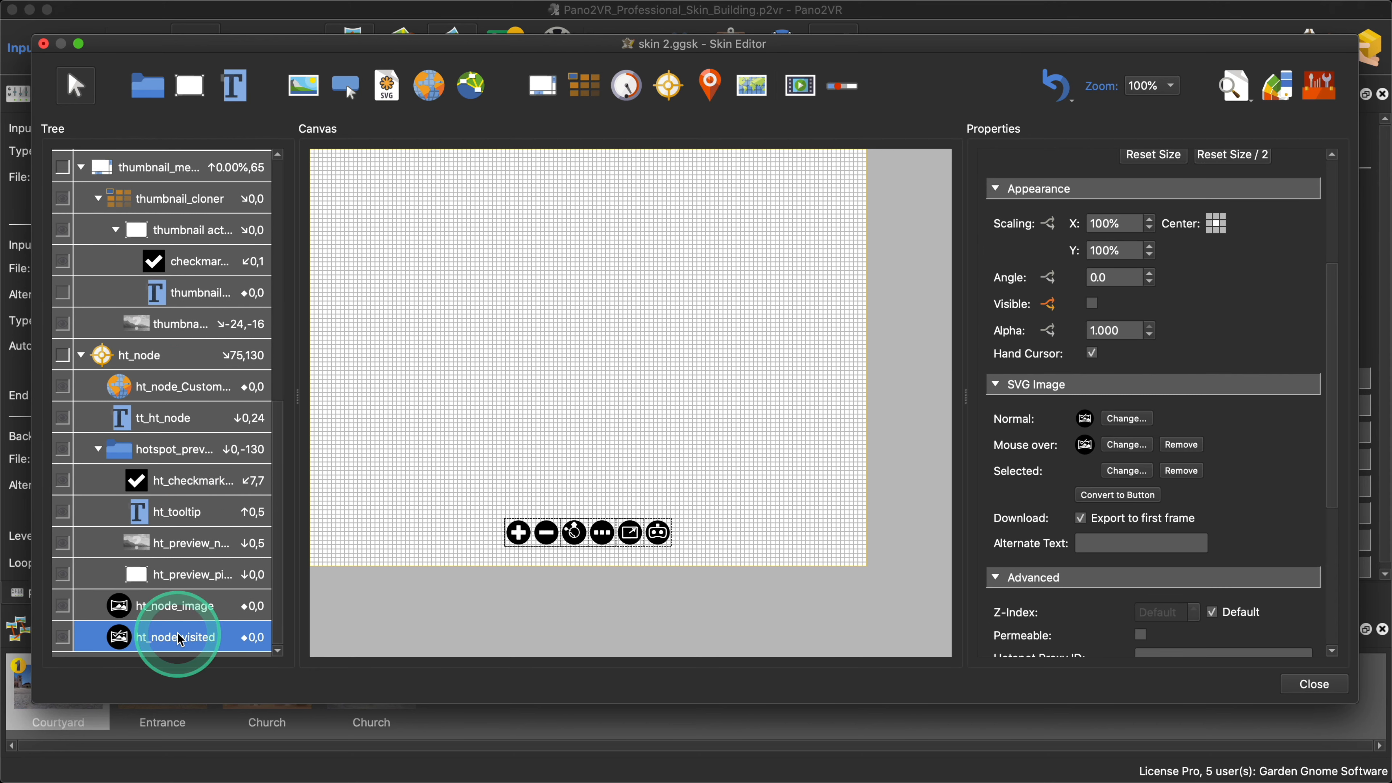
super+click(177, 603)
super+click(201, 490)
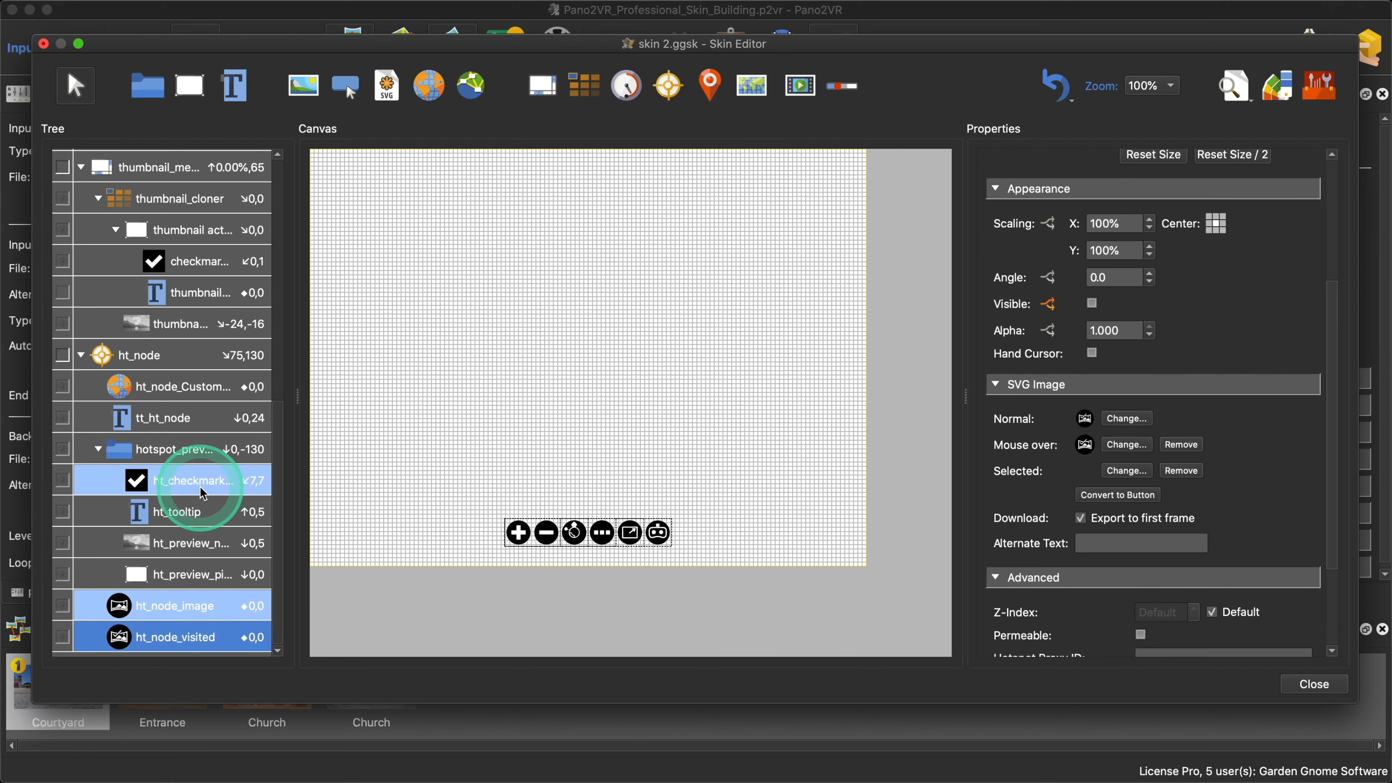
super+click(226, 270)
Step: Add enter_vr and all fullscreen, thumbnail, projection and zoom button icons to the selection, and check that every SVG icon is included
scroll(226, 275, up, 10)
scroll(230, 279, up, 3)
super+click(129, 636)
super+click(149, 606)
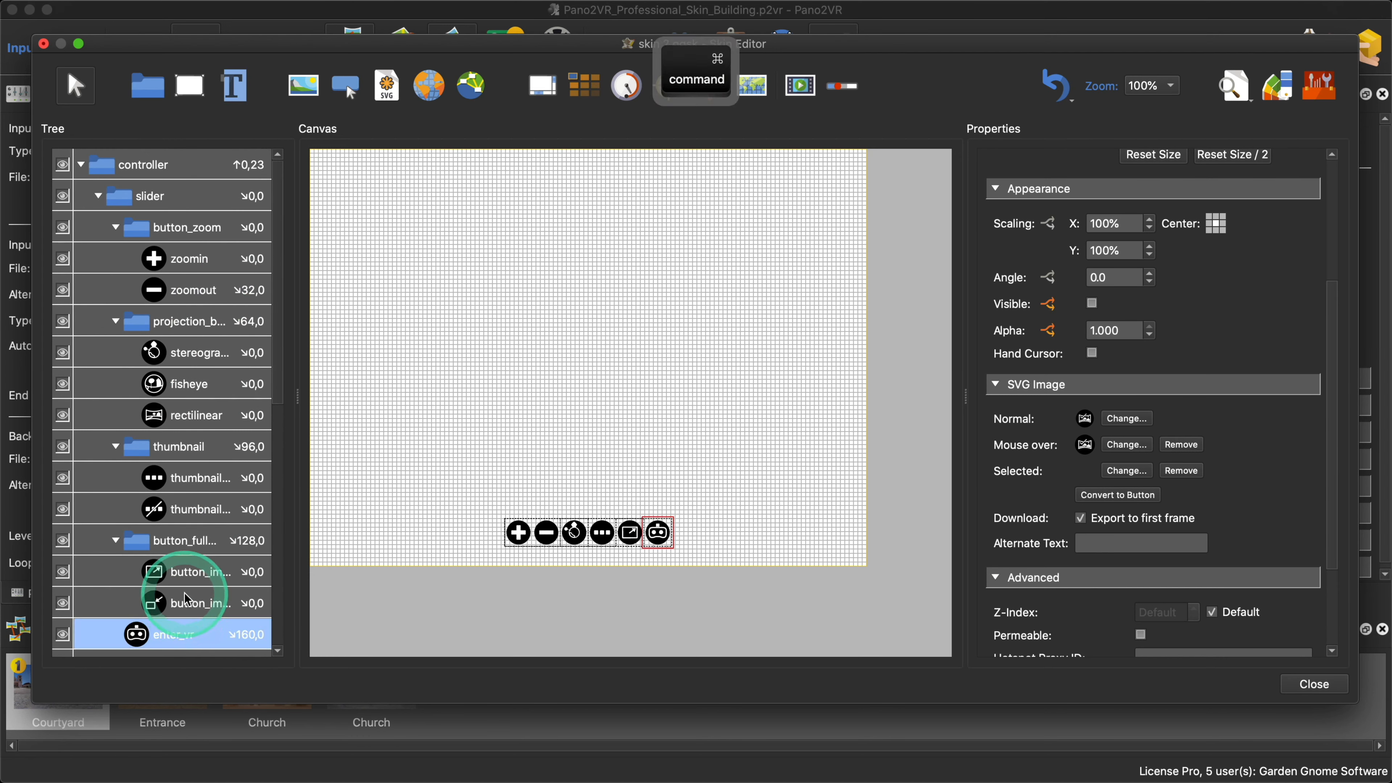
super+click(192, 573)
super+click(186, 510)
super+click(197, 478)
super+click(216, 414)
super+click(208, 384)
super+click(206, 353)
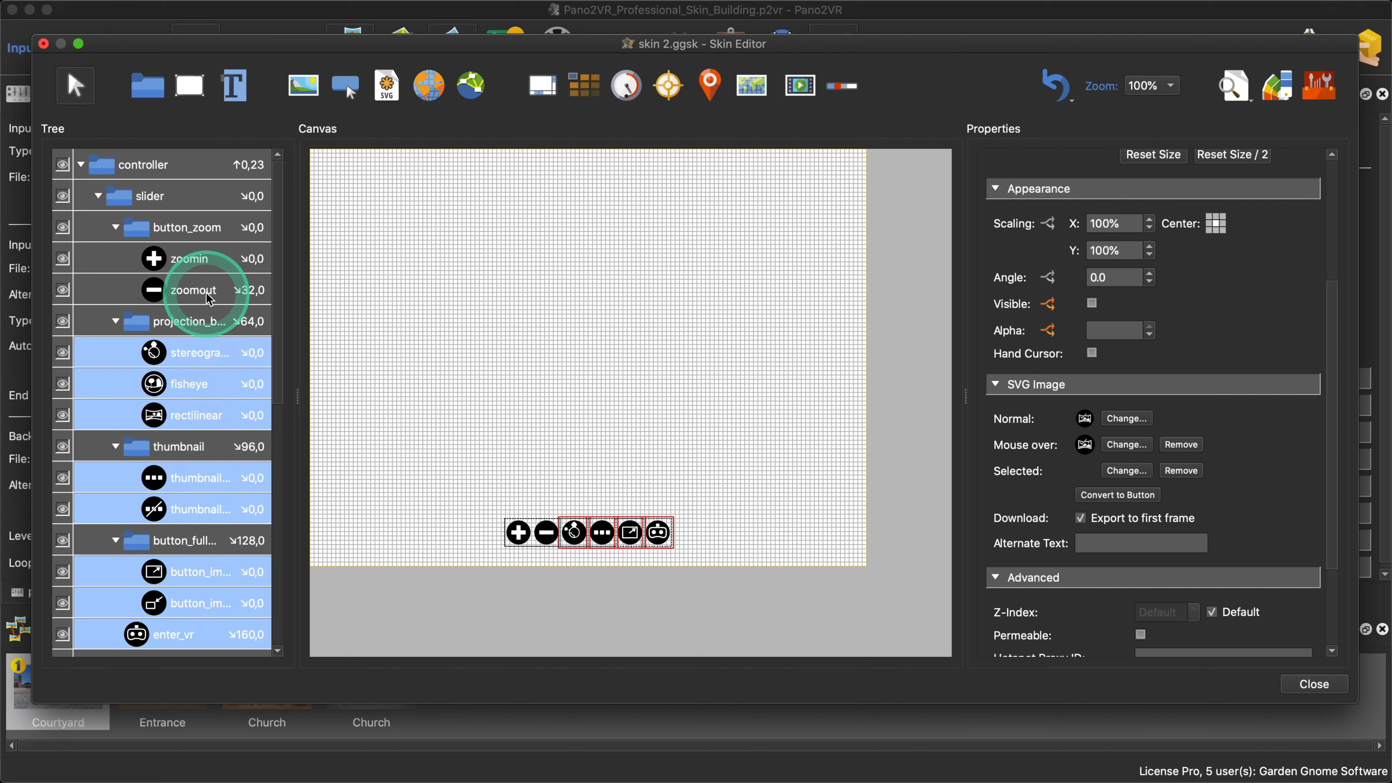
super+click(209, 281)
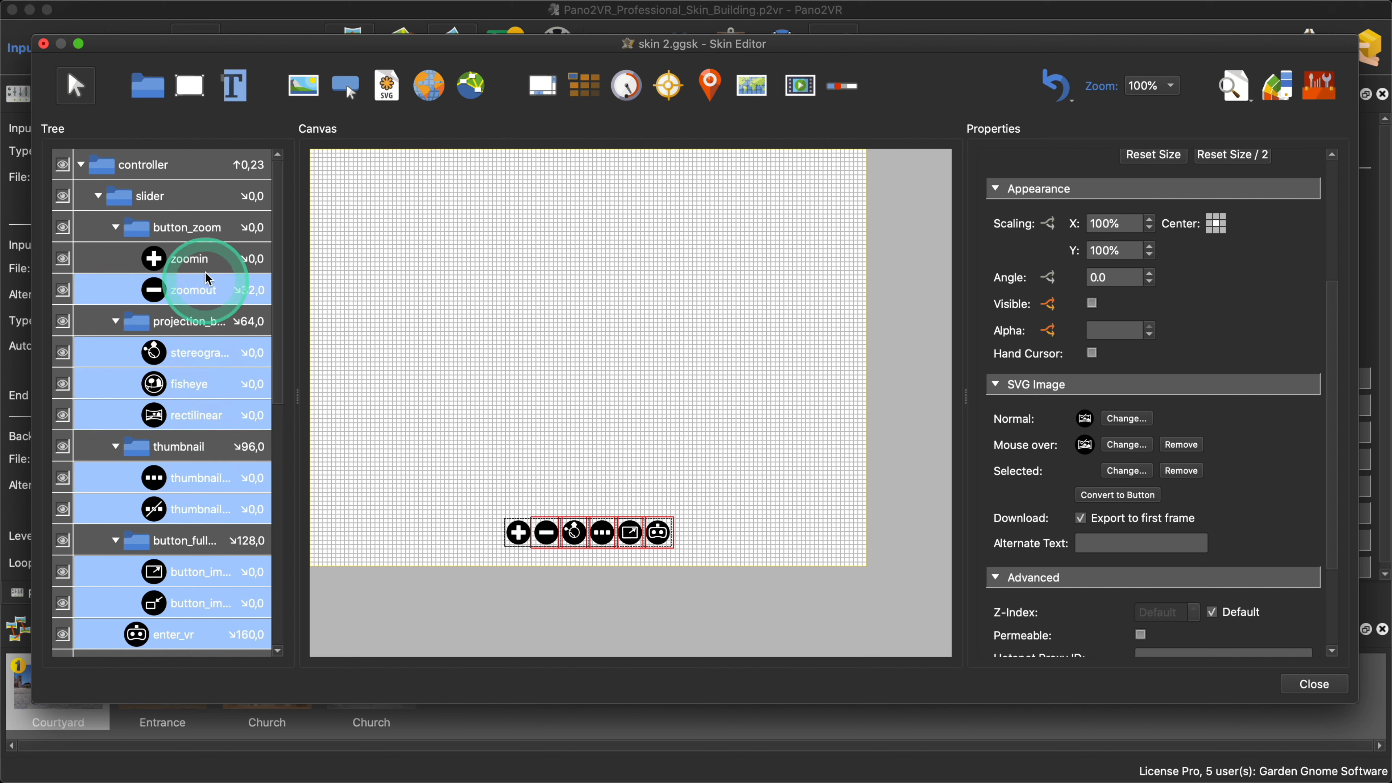
click(227, 289)
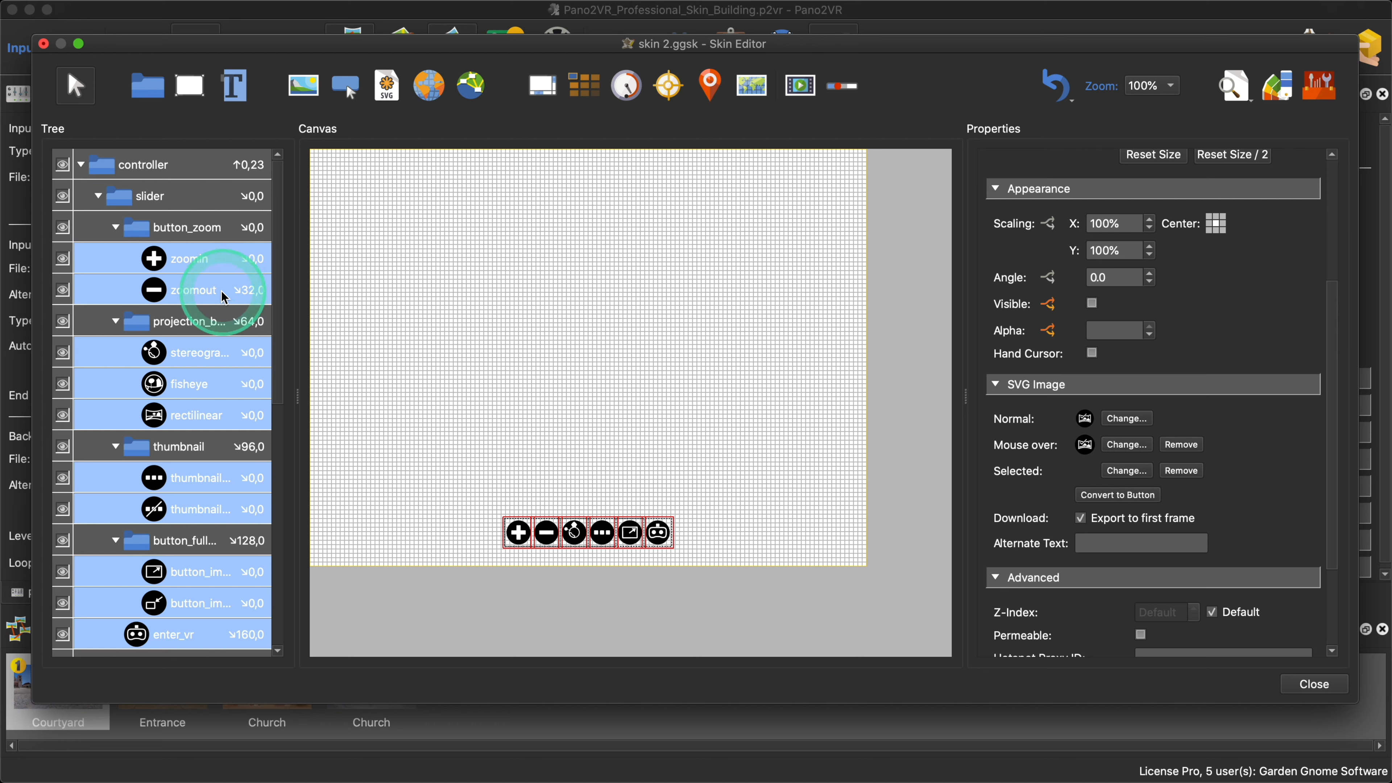
scroll(210, 339, down, 4)
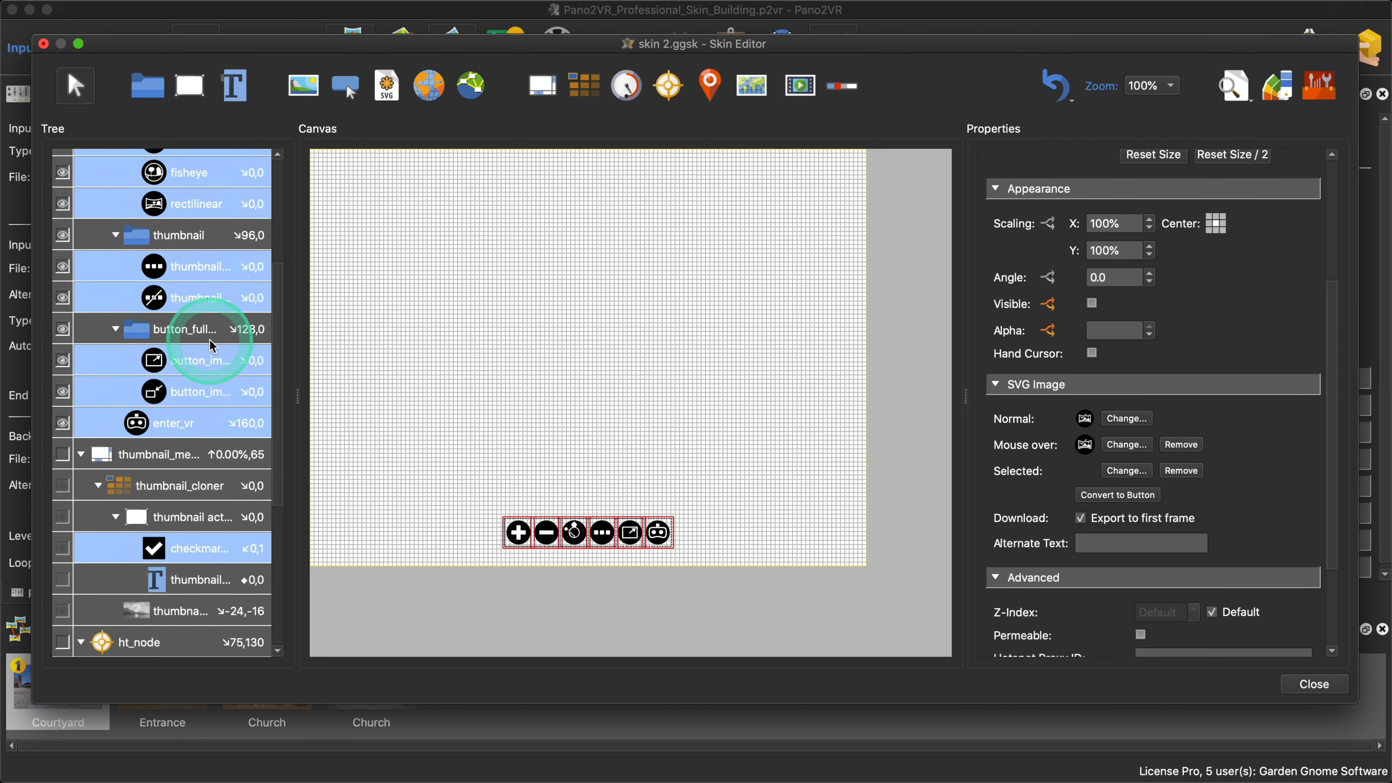
scroll(210, 341, down, 5)
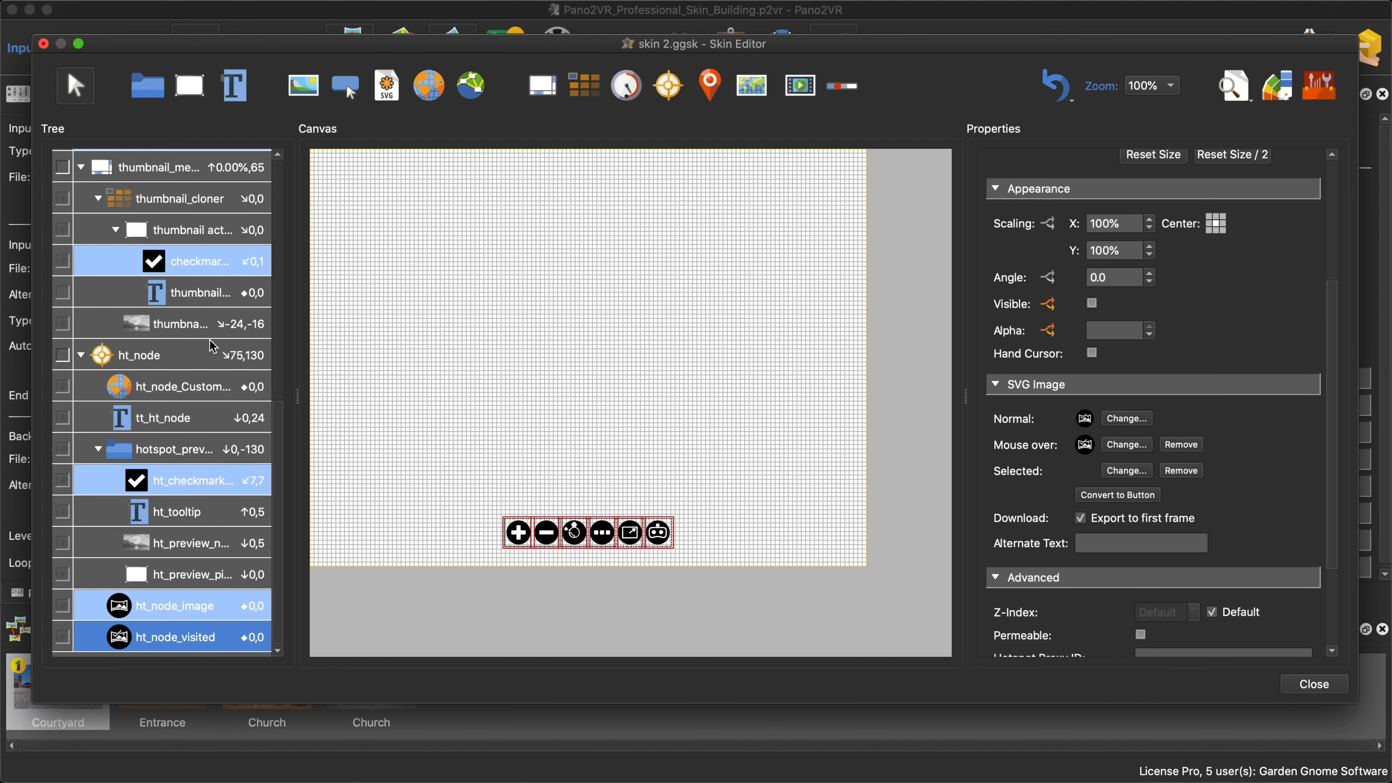
scroll(213, 346, up, 7)
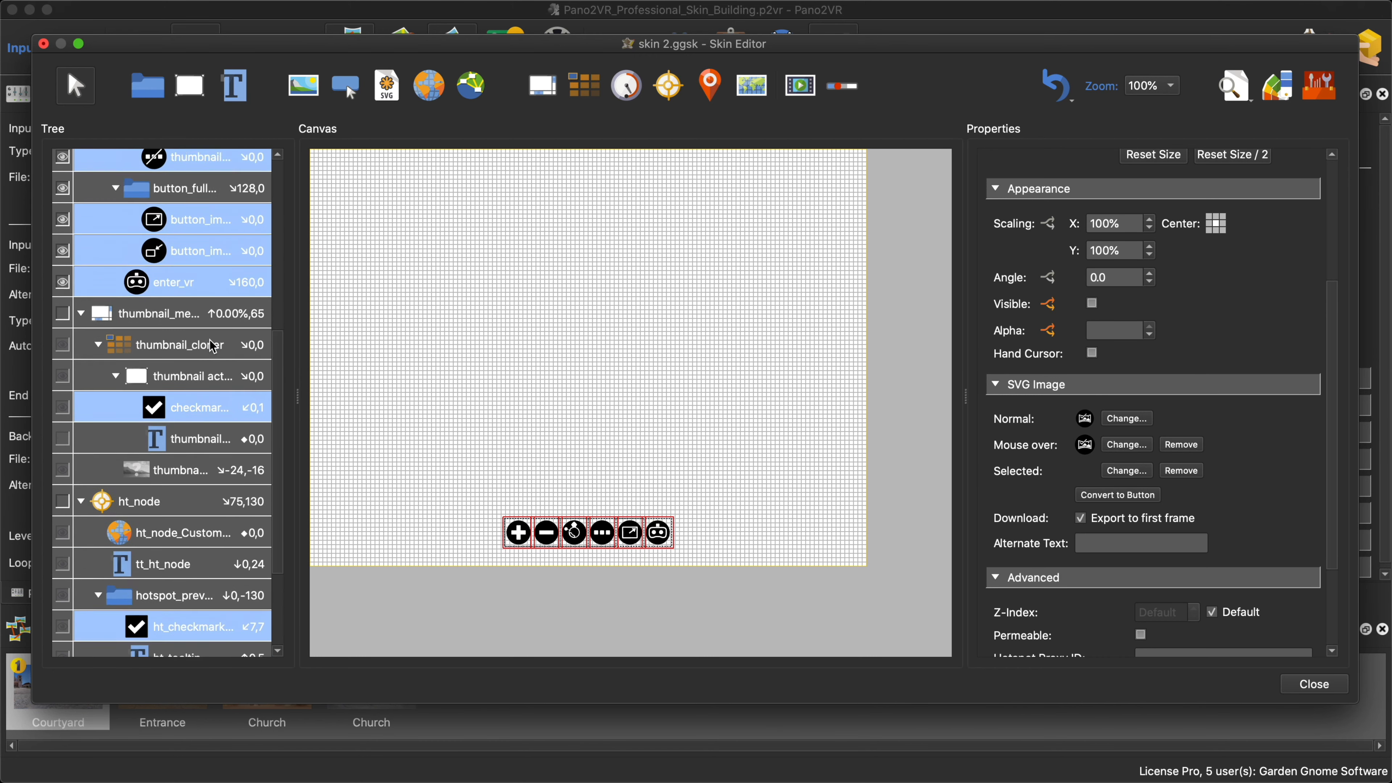
Step: In Change Colors, expose the black SVG element fill as a new color titled Button Background, with alpha
click(1279, 99)
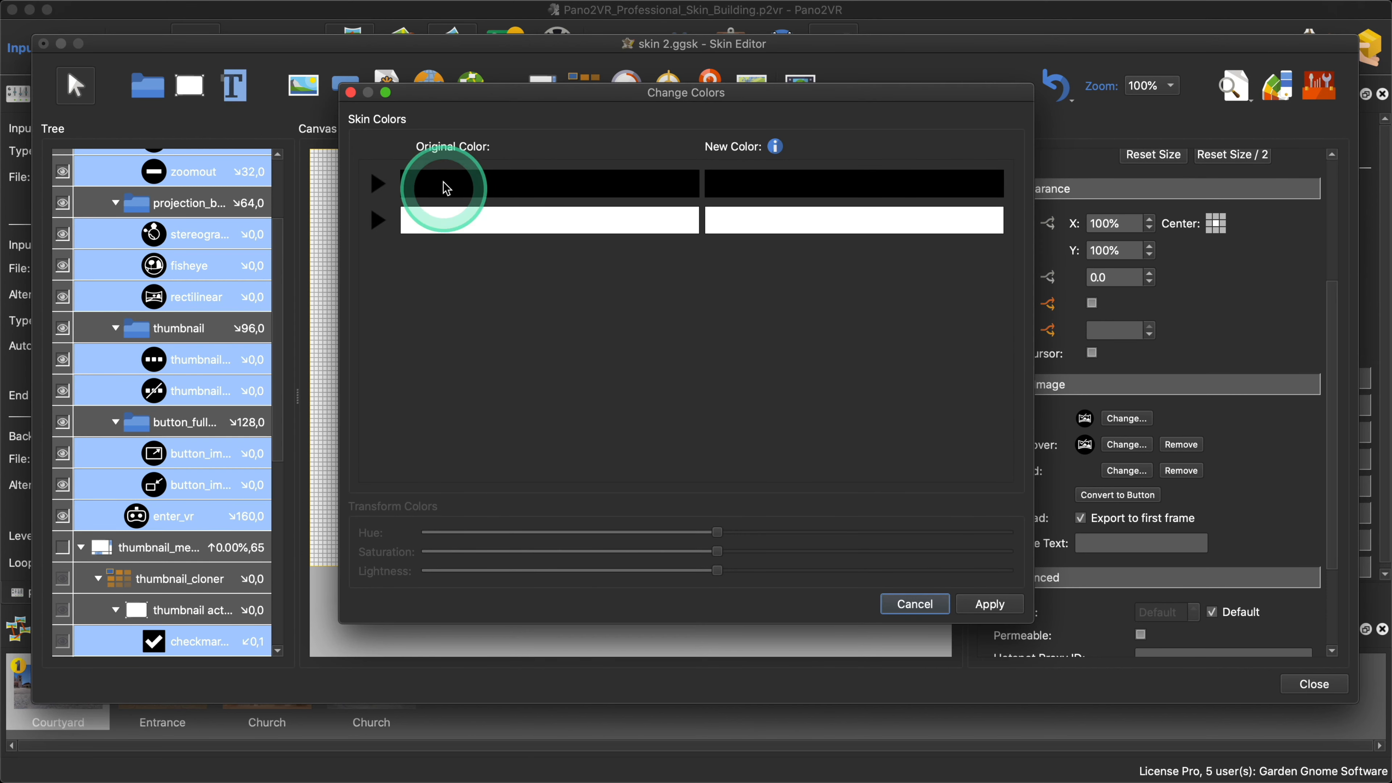
click(383, 184)
click(377, 259)
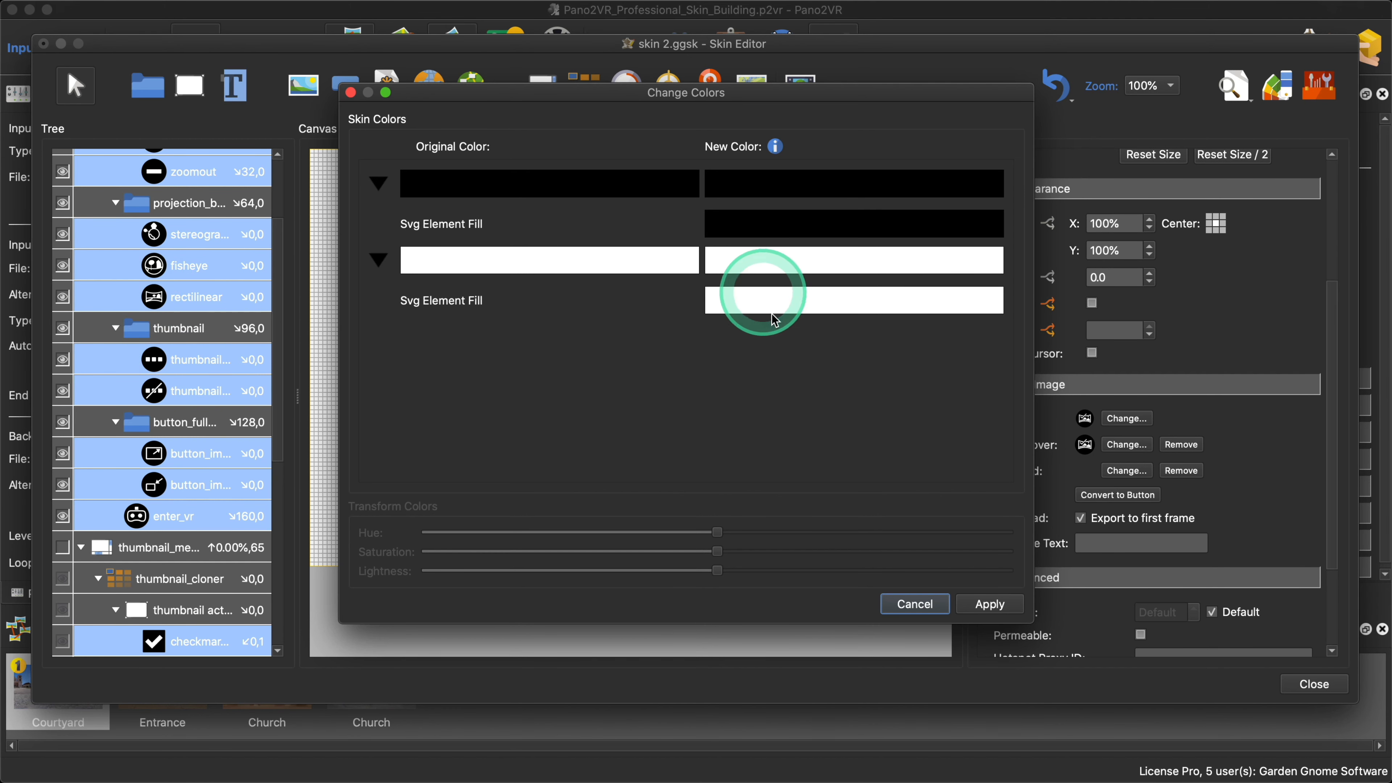
right_click(808, 227)
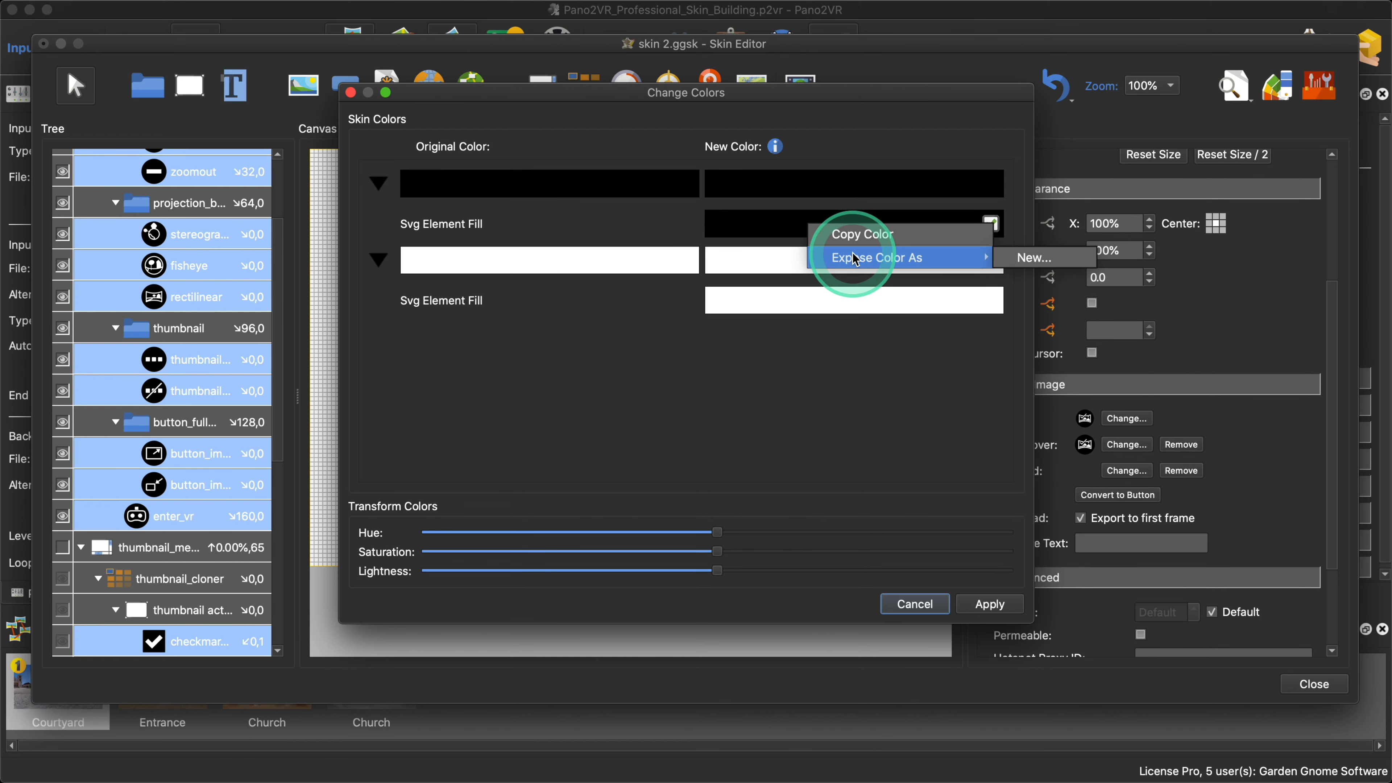
click(1048, 260)
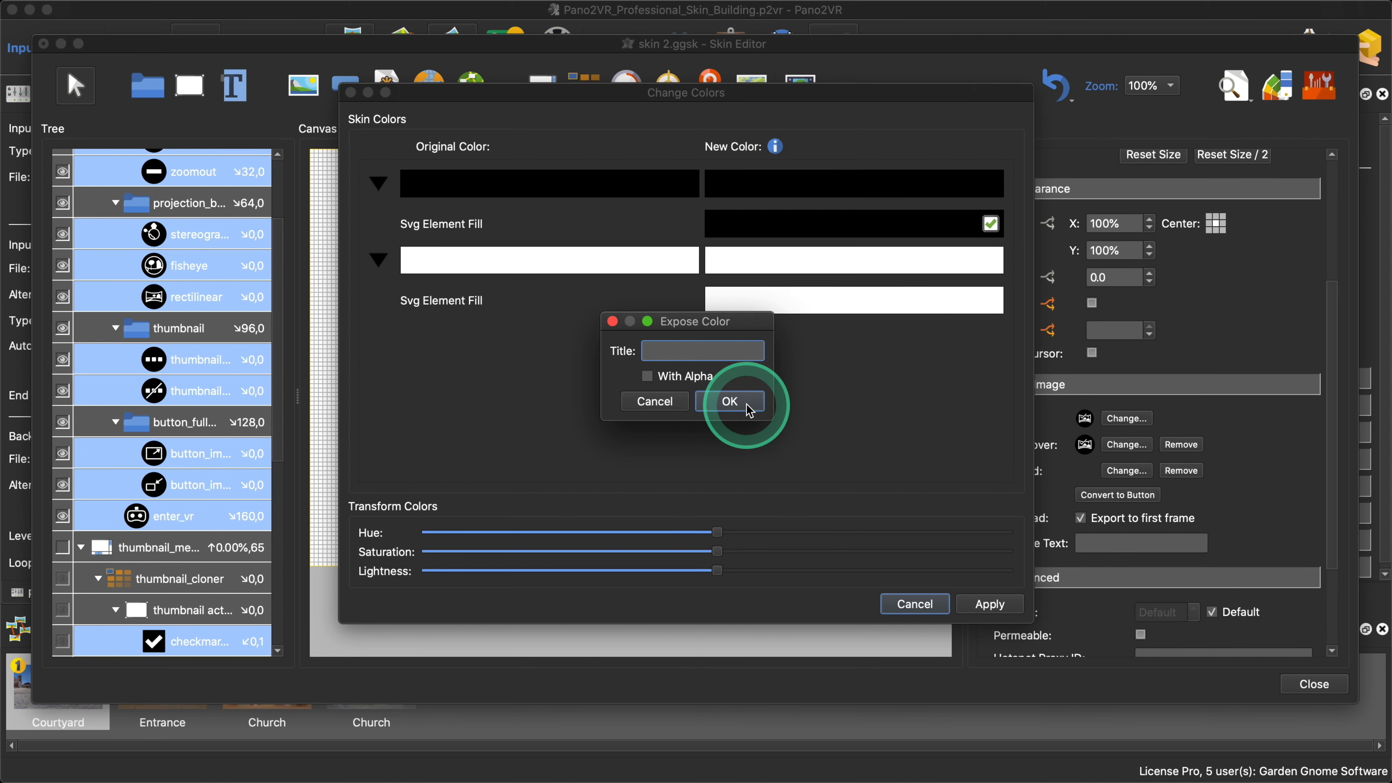
text(Button Ba)
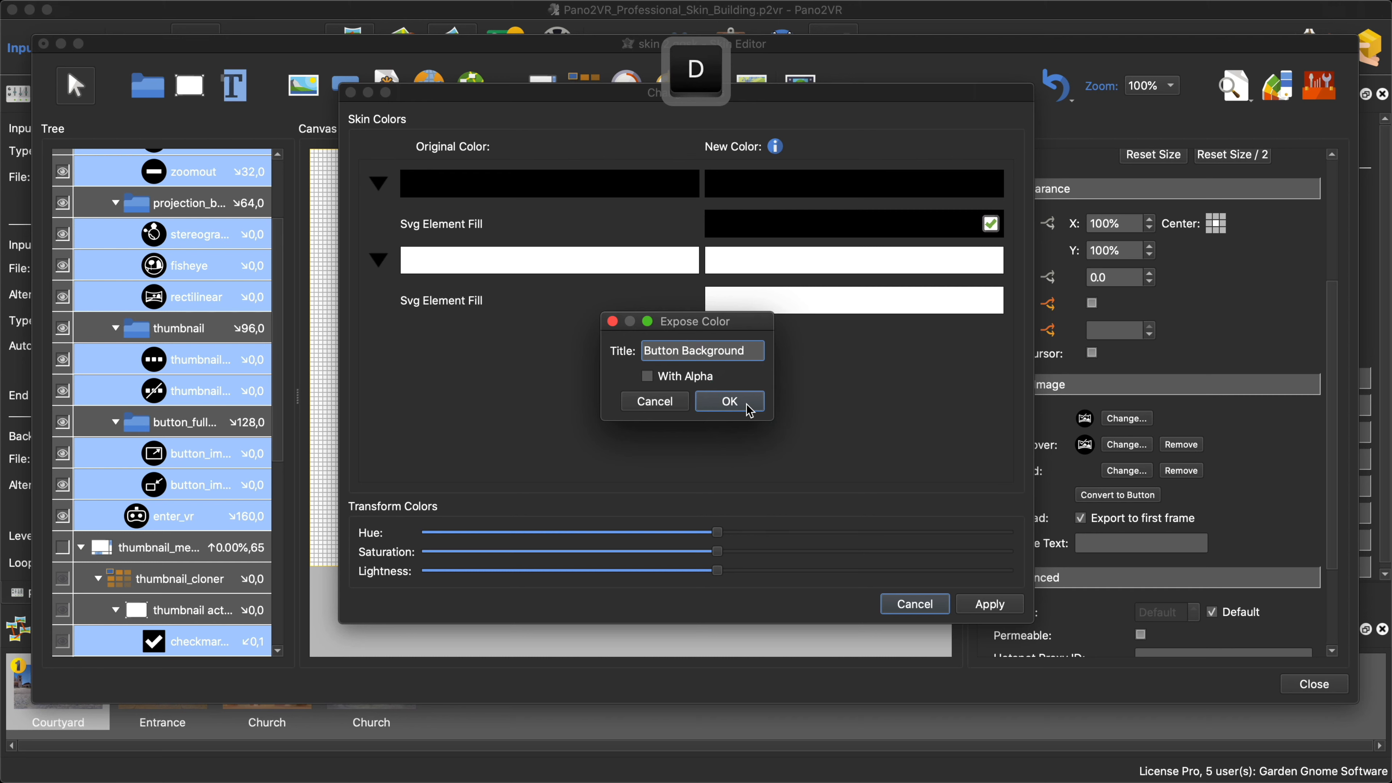
text(ckground)
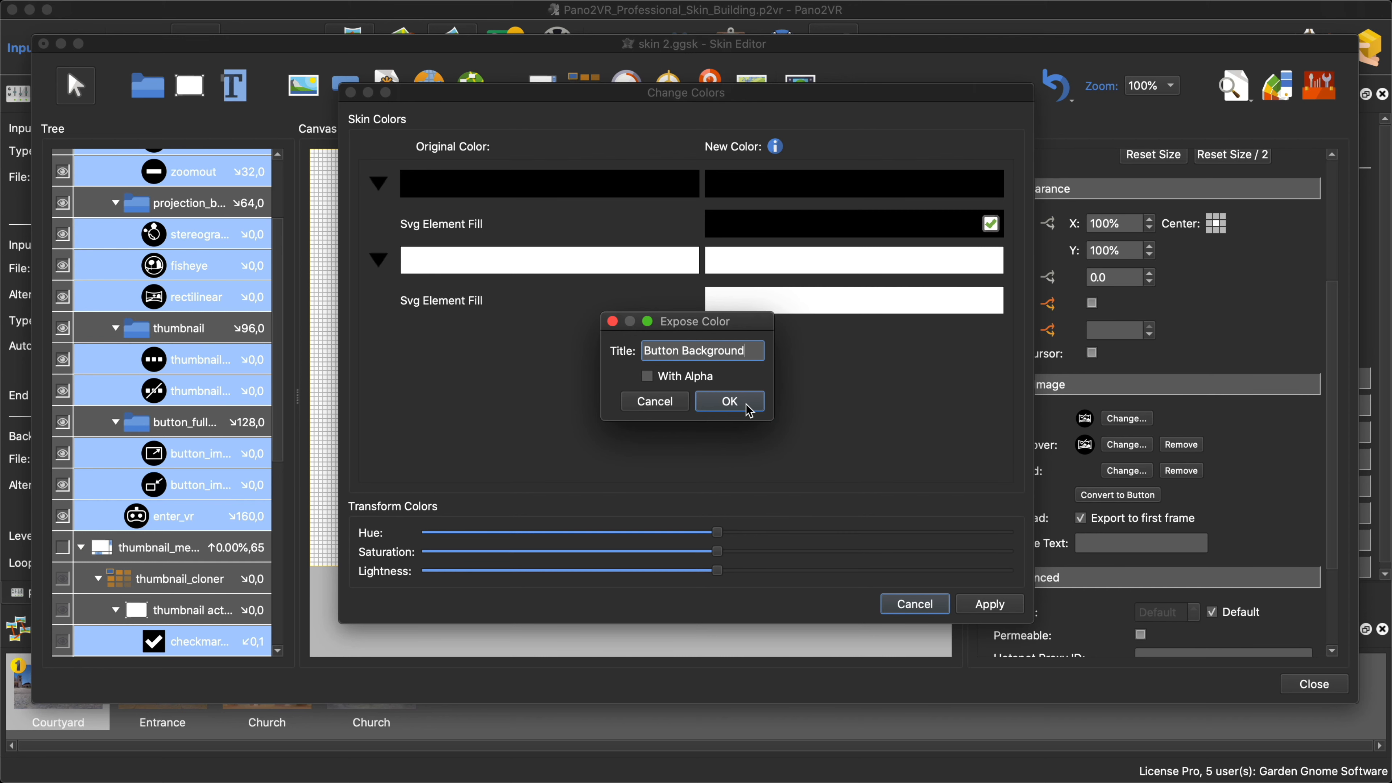
click(648, 377)
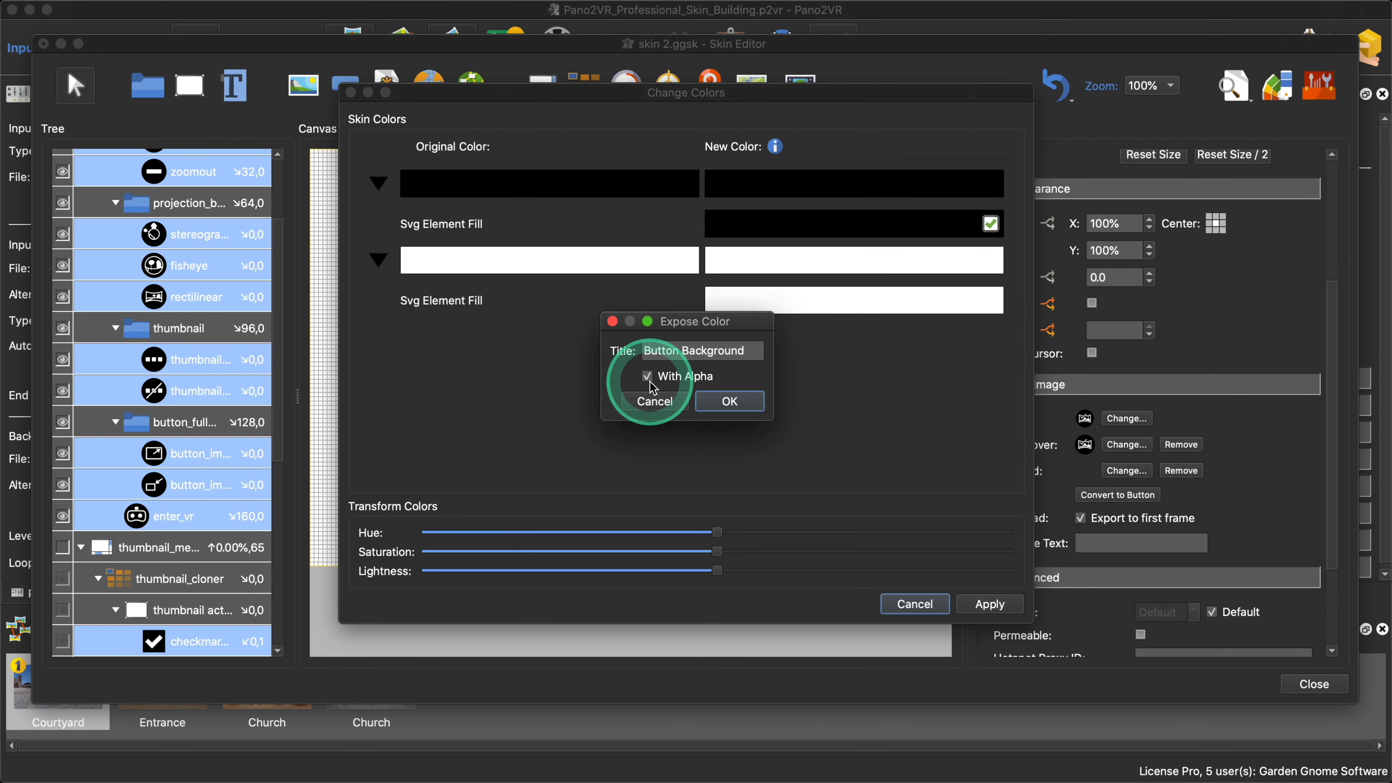
click(725, 403)
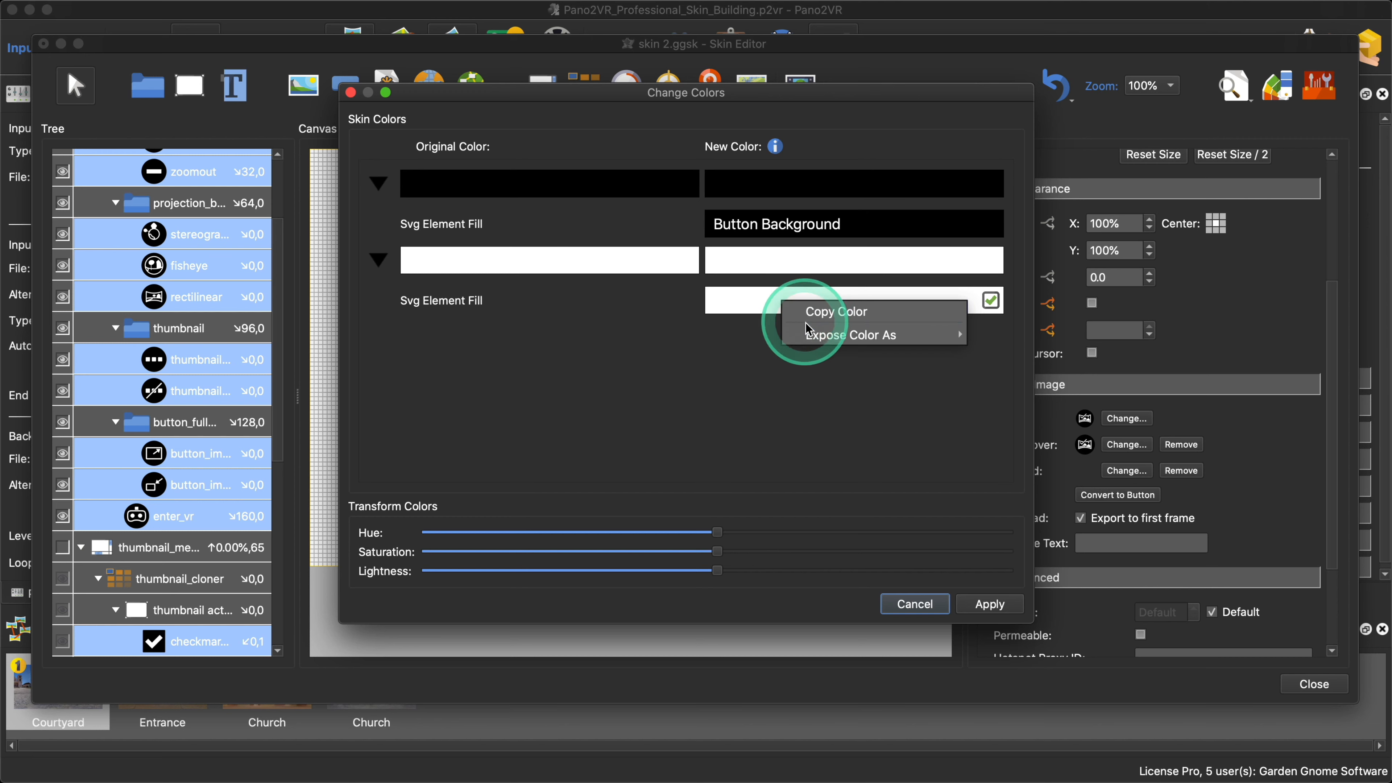
Step: Expose the white SVG element fill as a new color titled Button Foreground, with alpha
mouse_move(802, 333)
click(1003, 359)
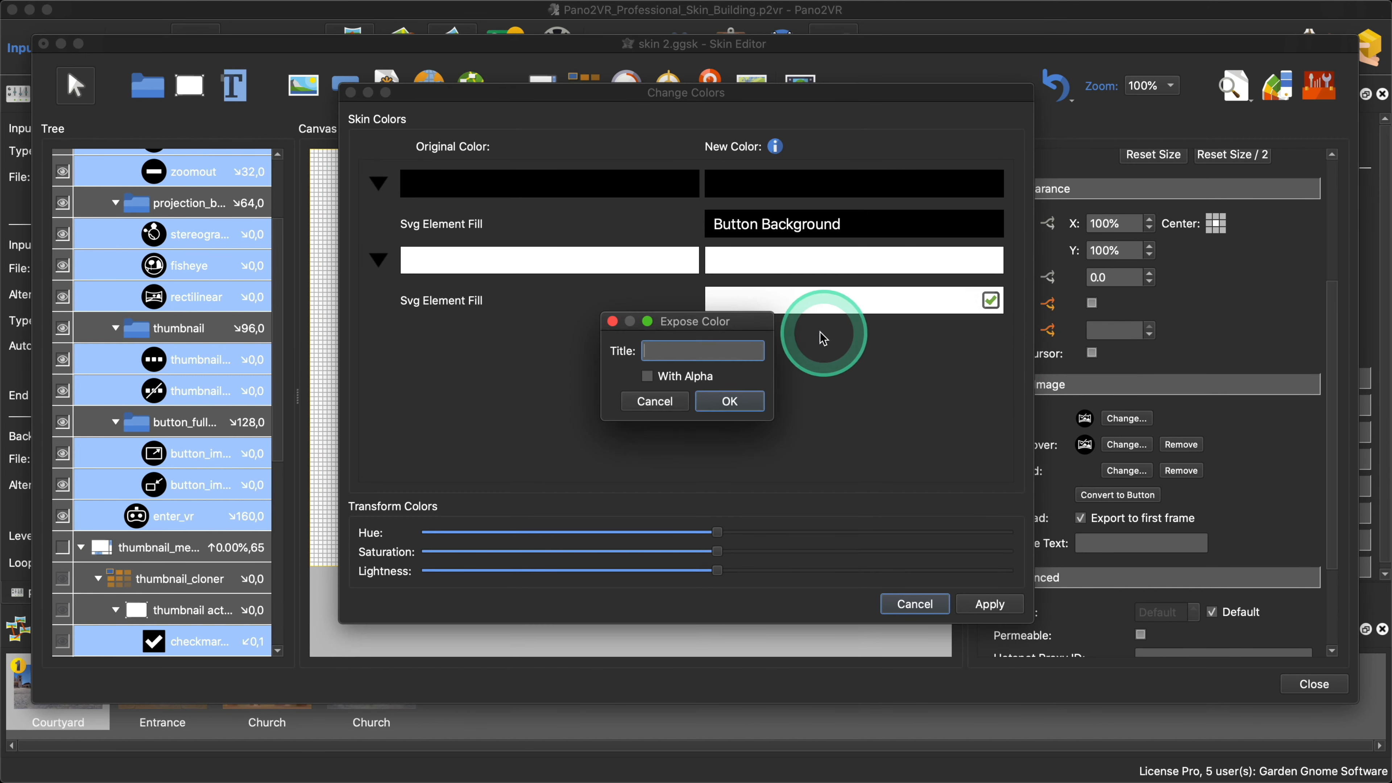
text(Butt)
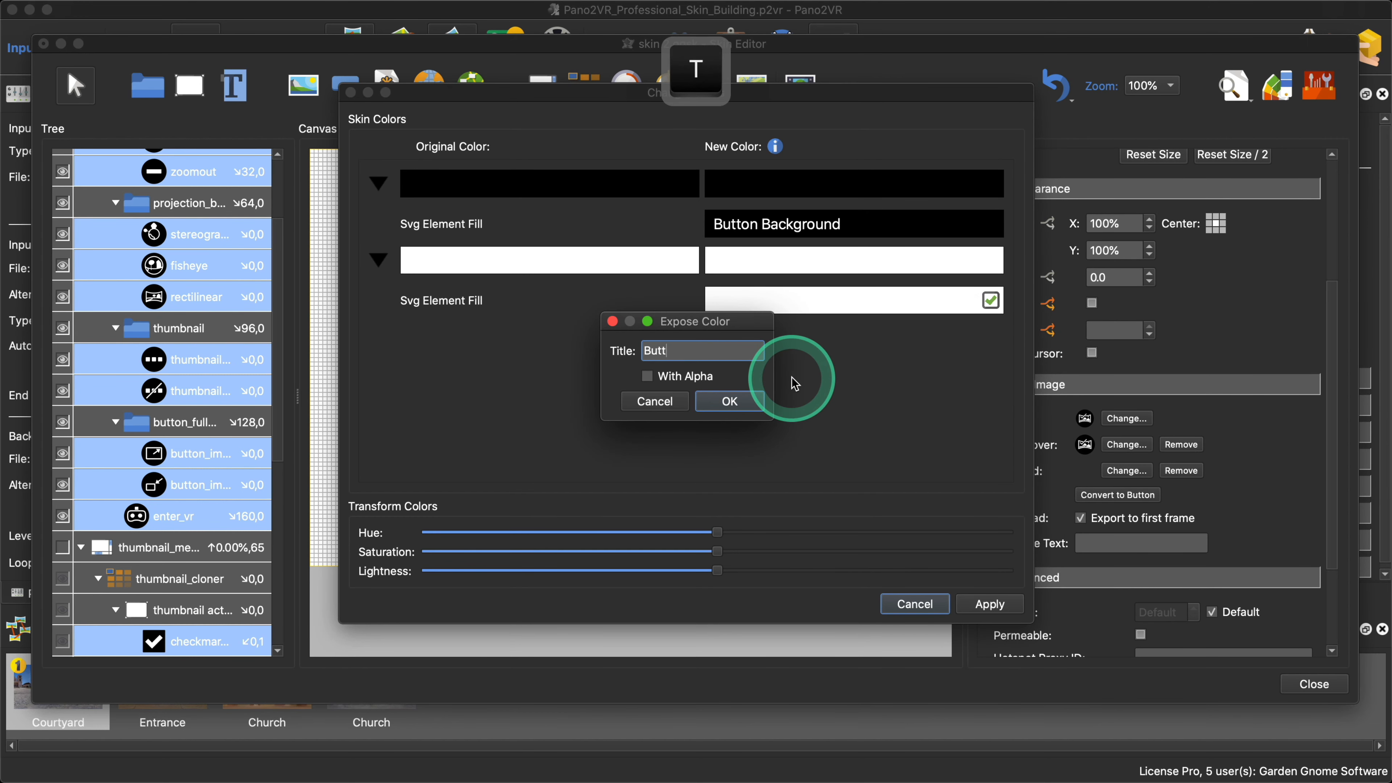
text(on Foreground)
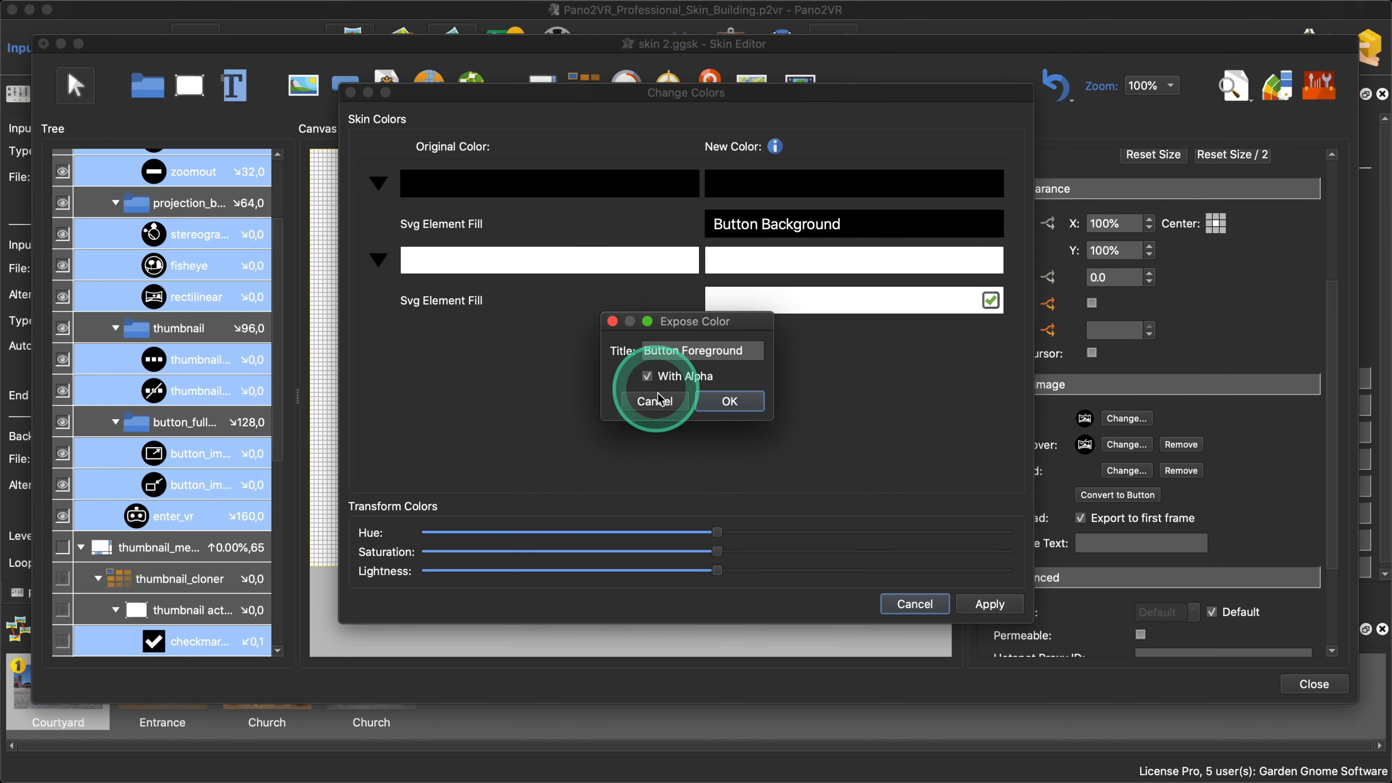
click(729, 400)
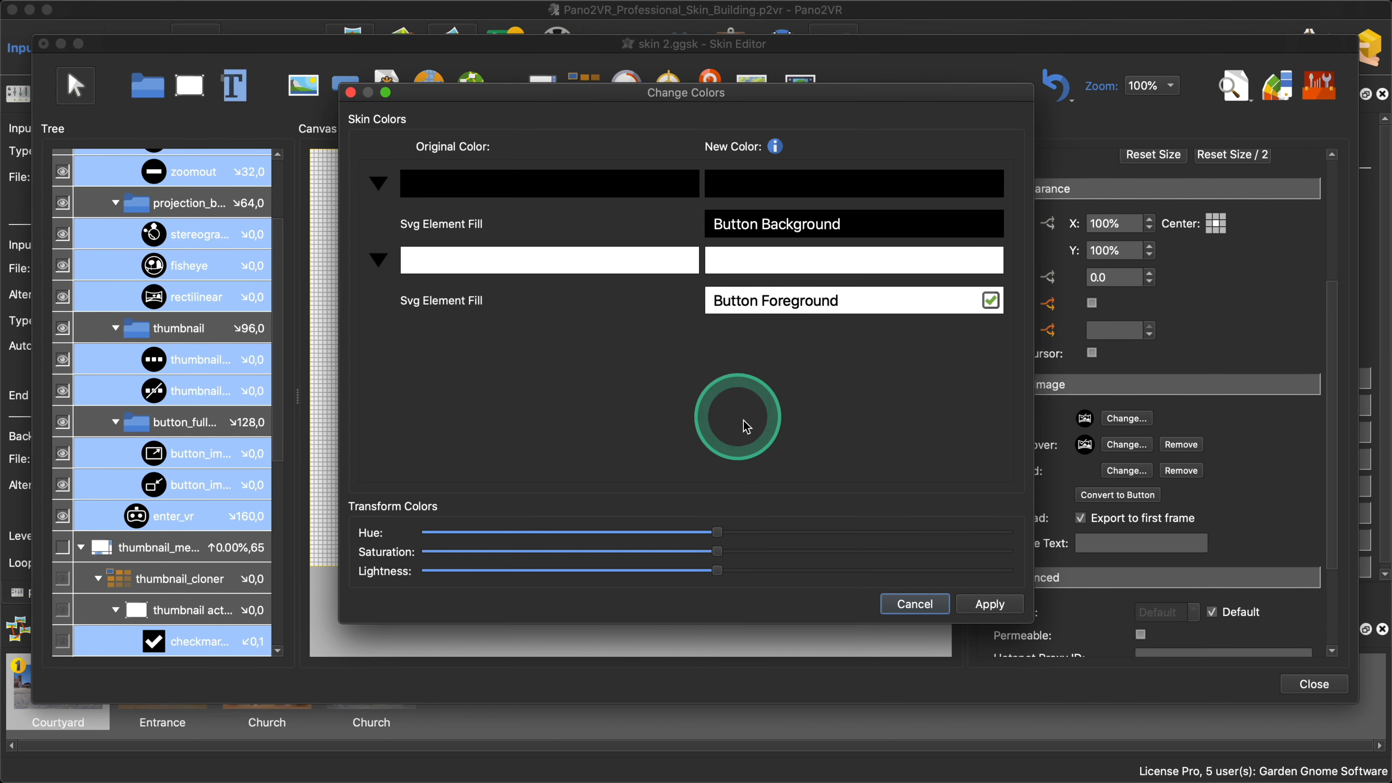
Step: Apply the exposed colors to the selected elements, and close the Skin Editor with the skin saved
click(997, 603)
click(1314, 684)
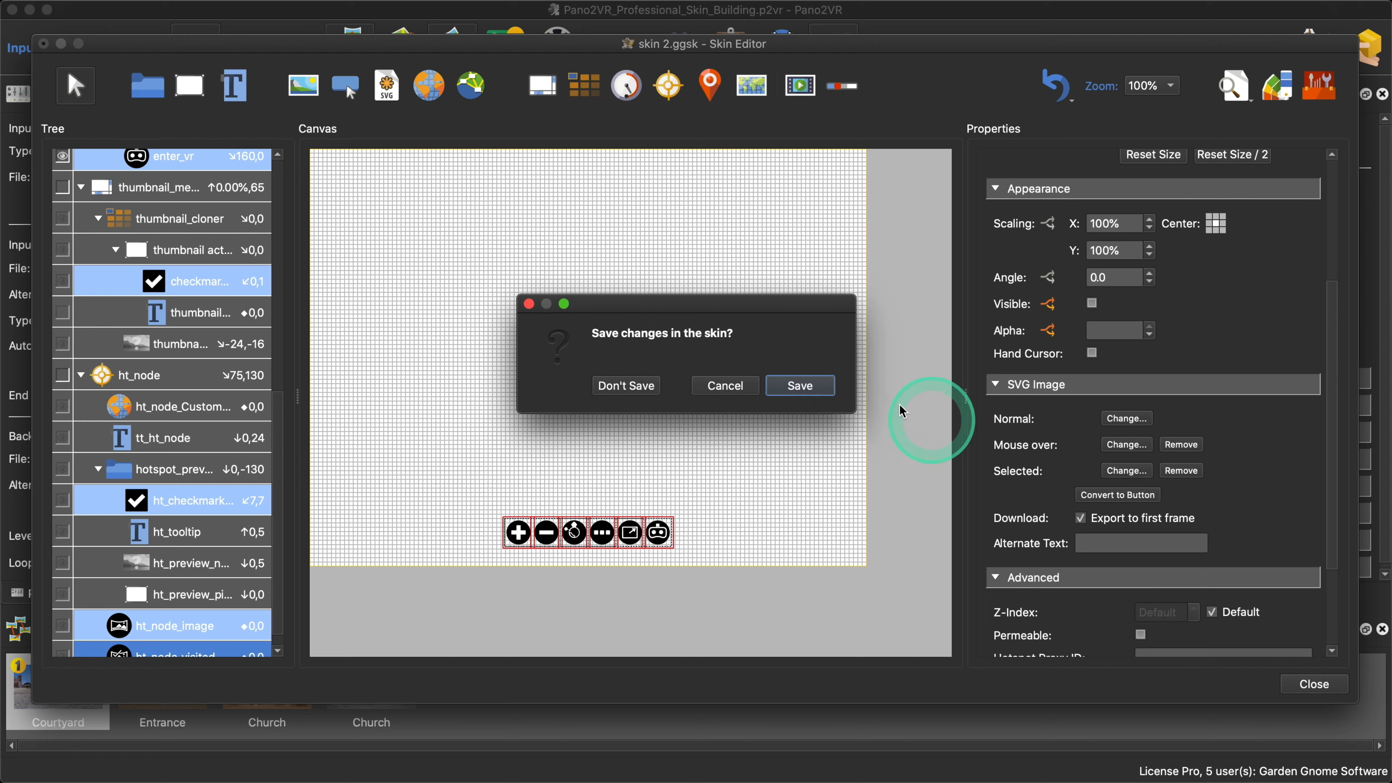
click(825, 385)
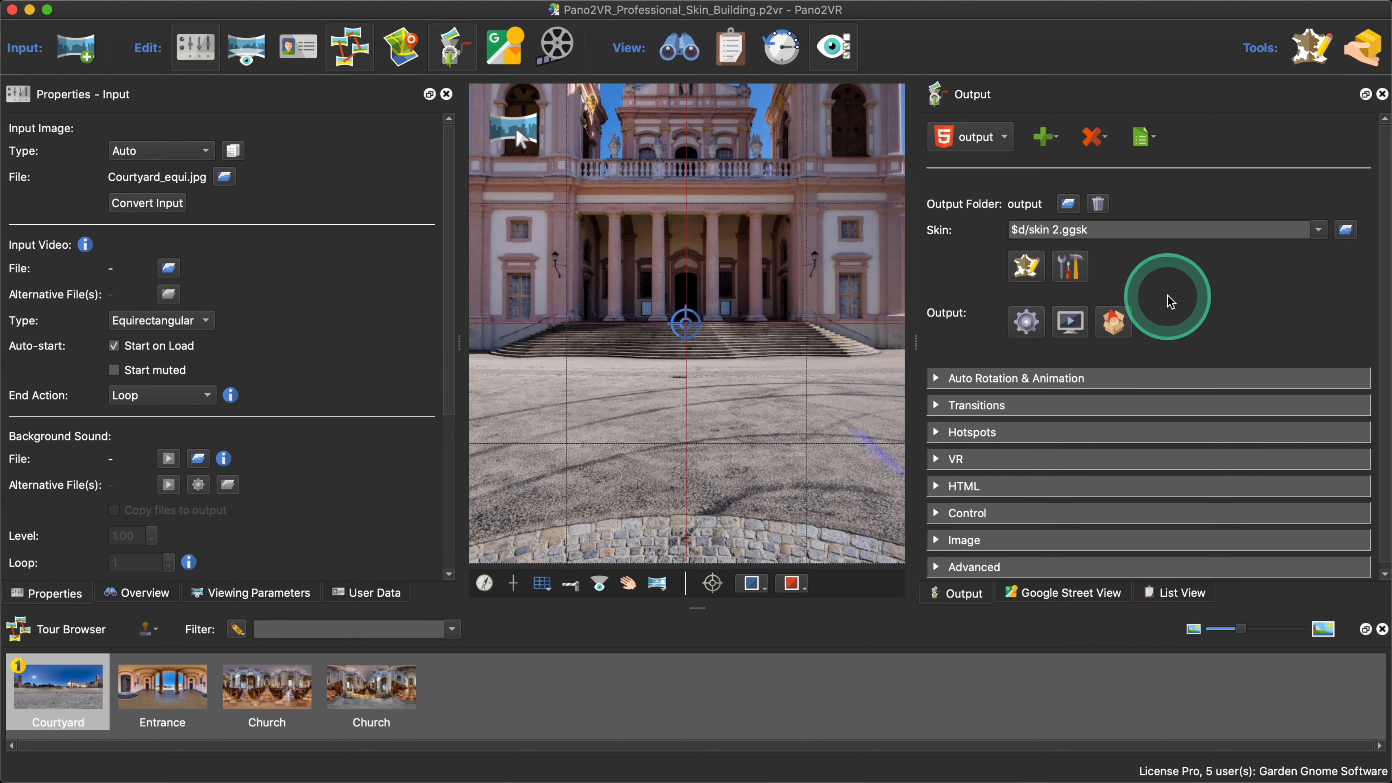
Step: In the skin configuration, set the modified Button Background color to #0055ff and Button Foreground to #ffff00
click(1070, 266)
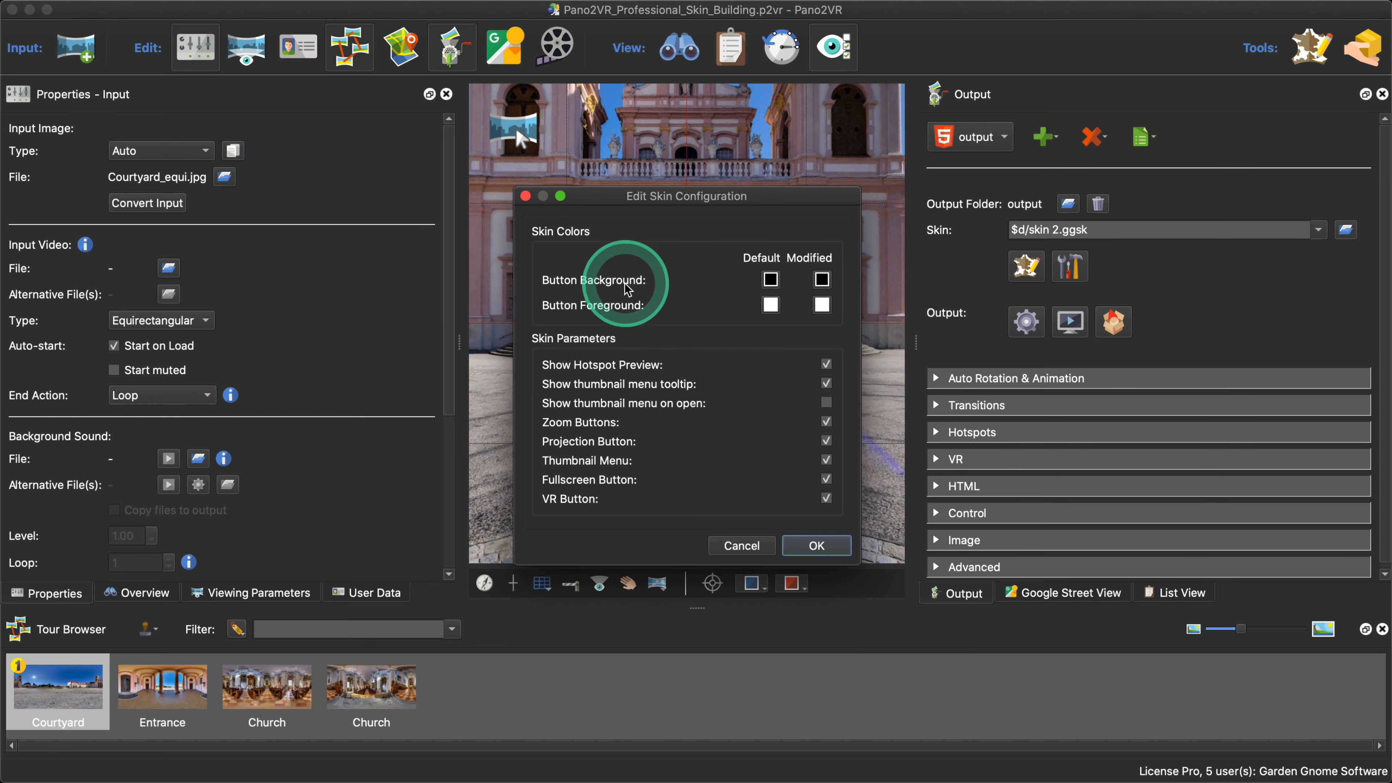
click(823, 281)
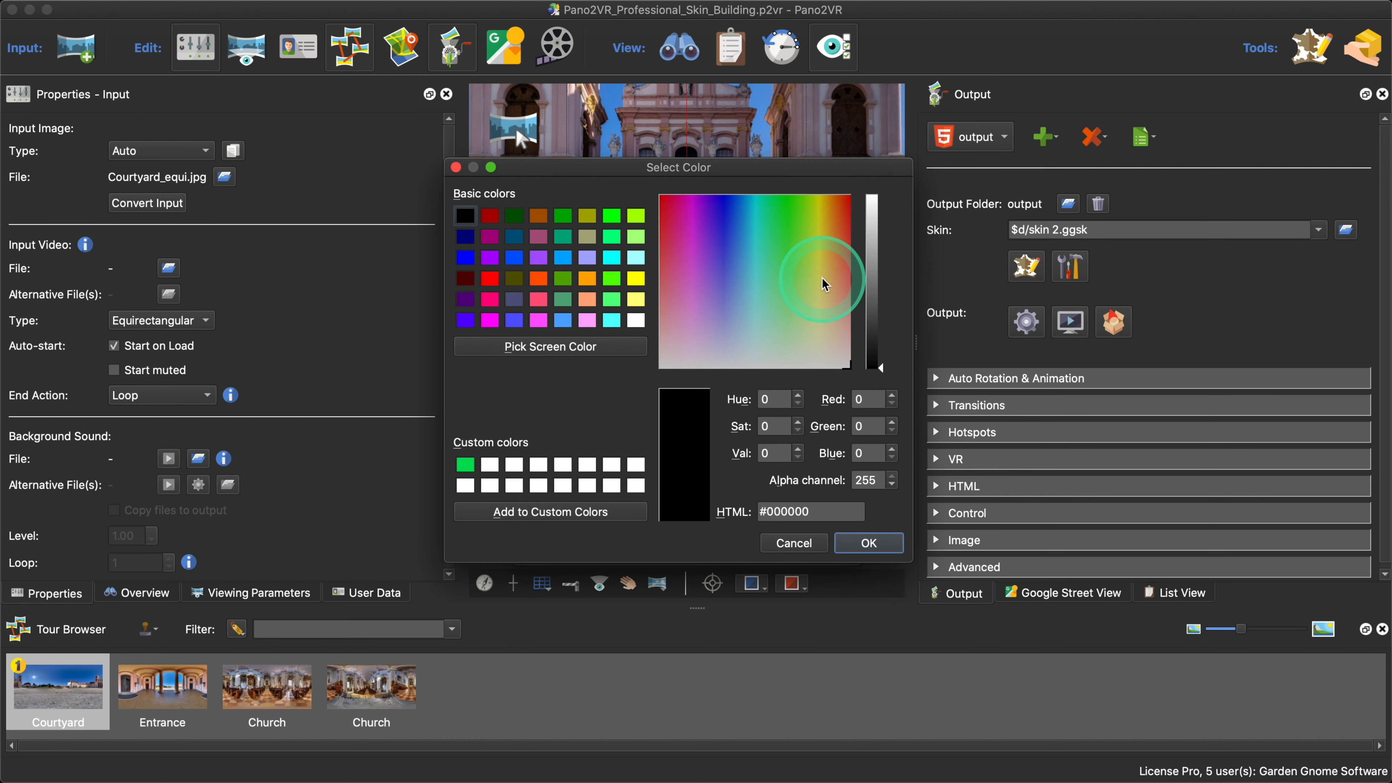
click(514, 257)
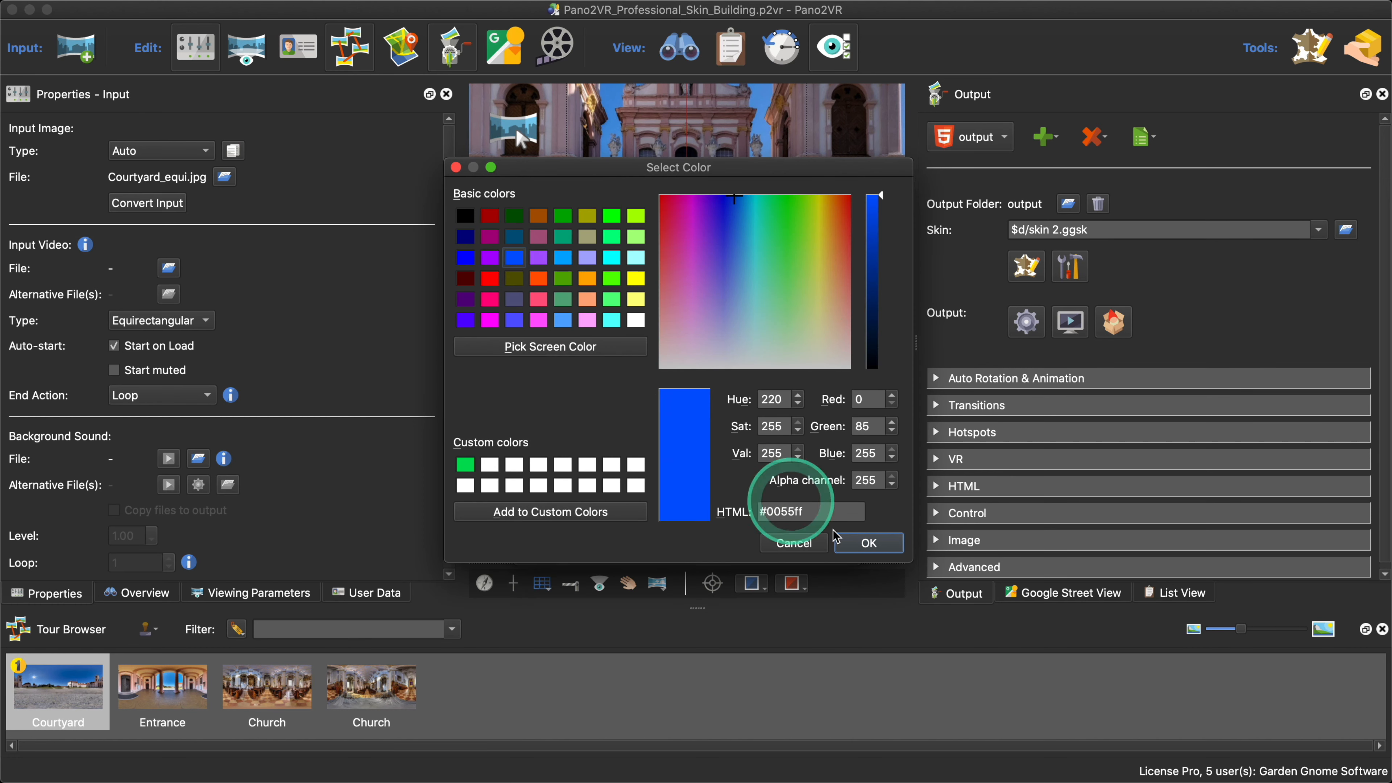
click(858, 548)
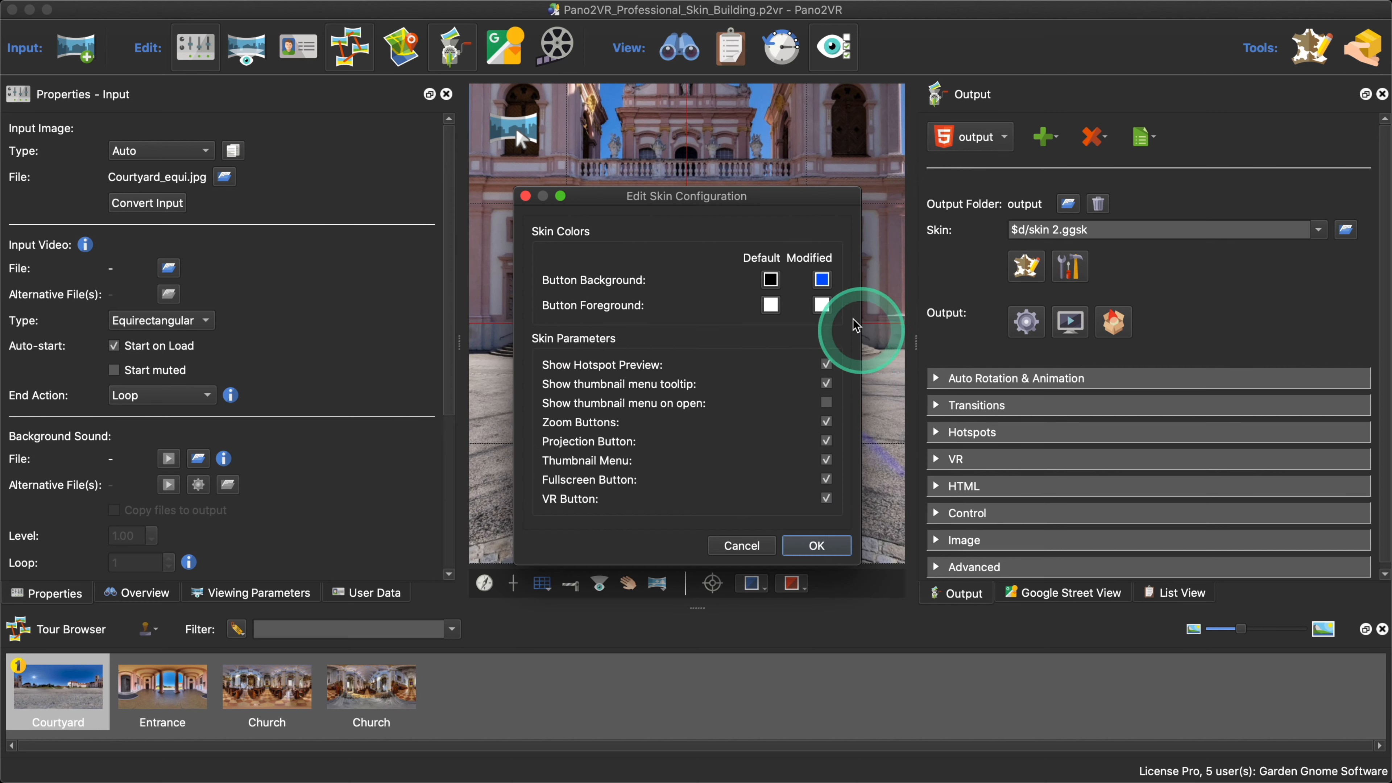
click(822, 305)
click(643, 283)
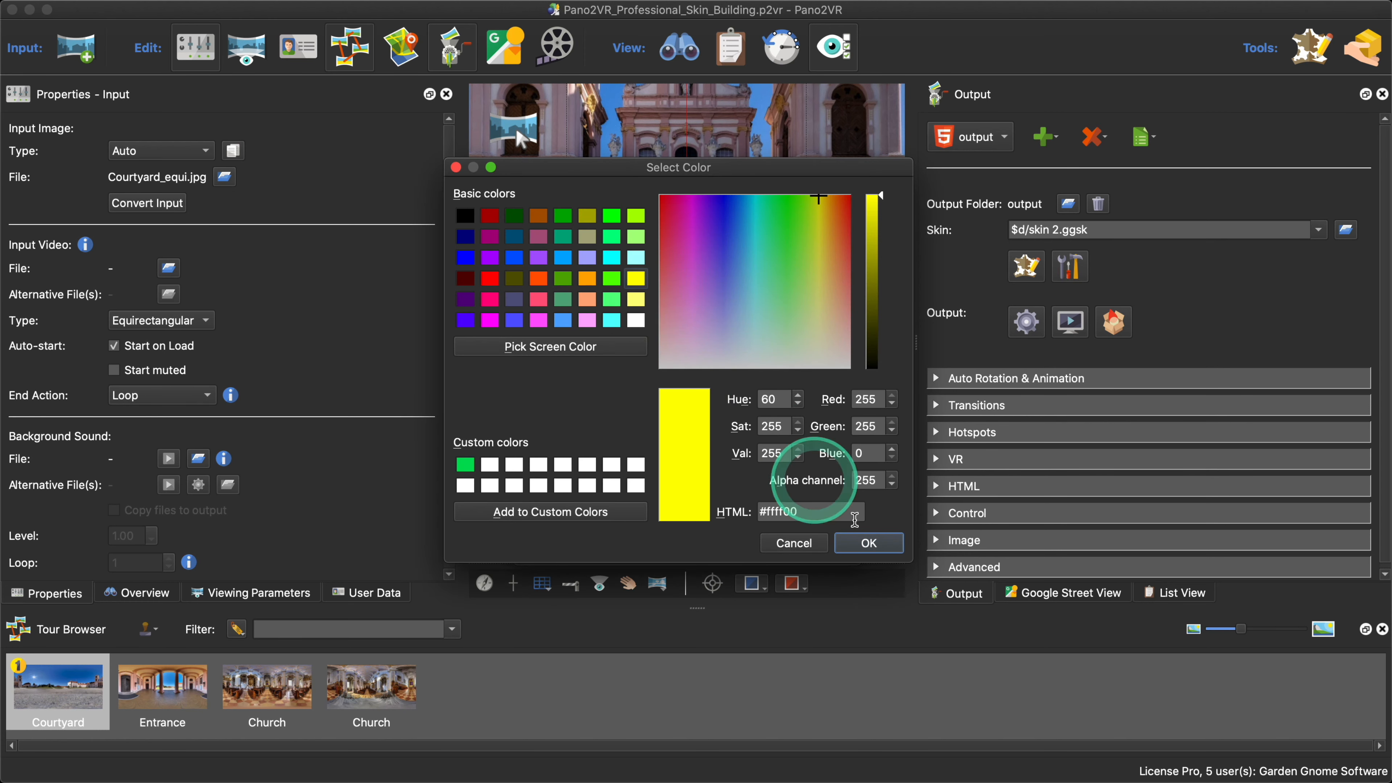
click(875, 543)
click(820, 545)
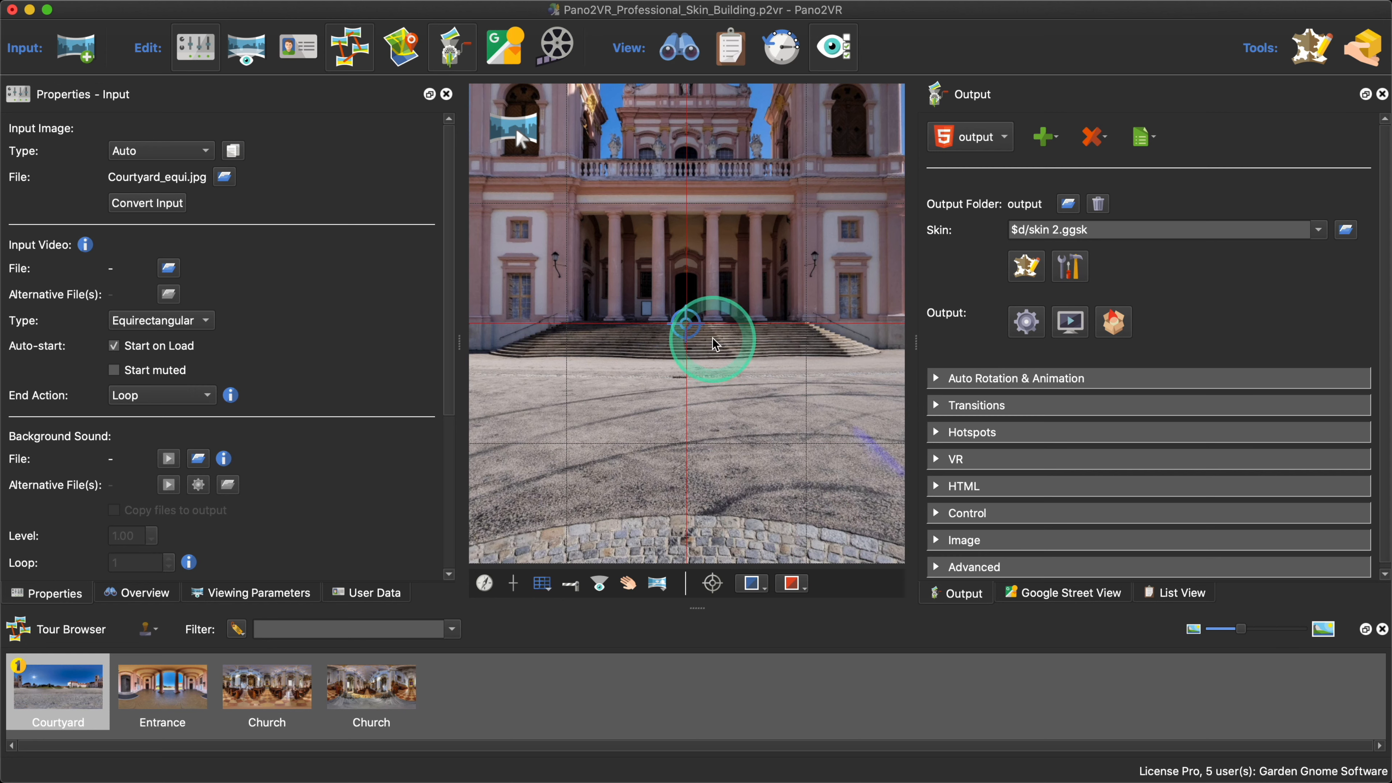
Step: Generate the output and test the recolored icons in the browser by opening the thumbnail menu and following hotspots between Courtyard and Entrance
click(1026, 322)
click(816, 404)
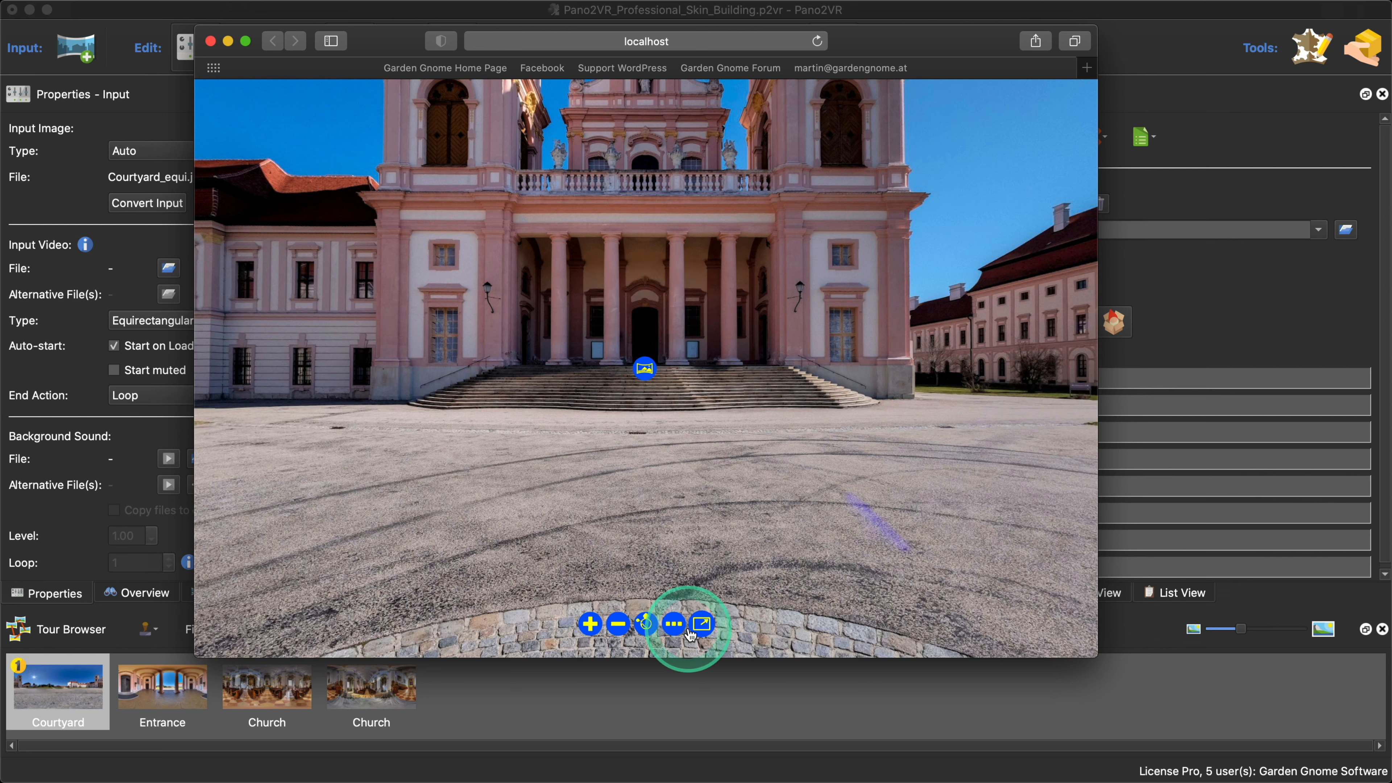
click(674, 627)
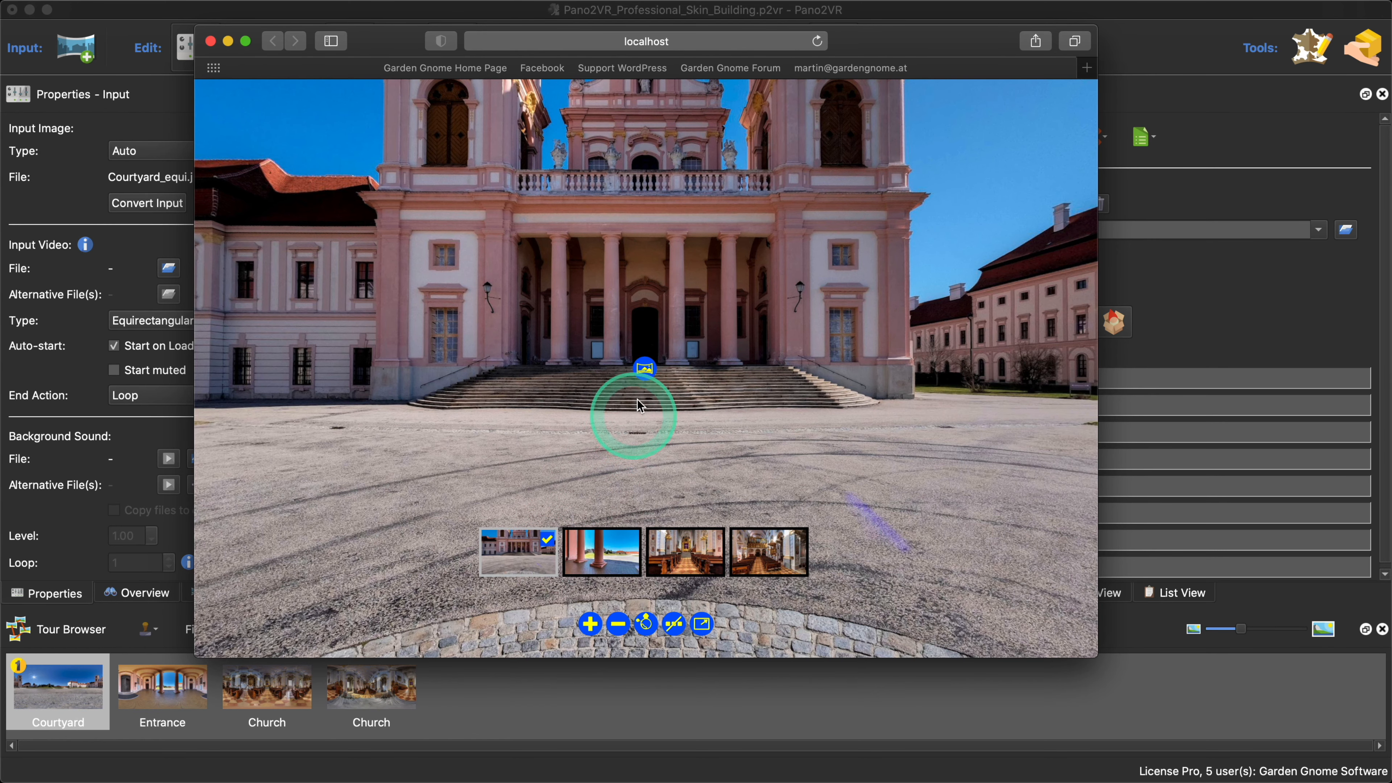
click(645, 368)
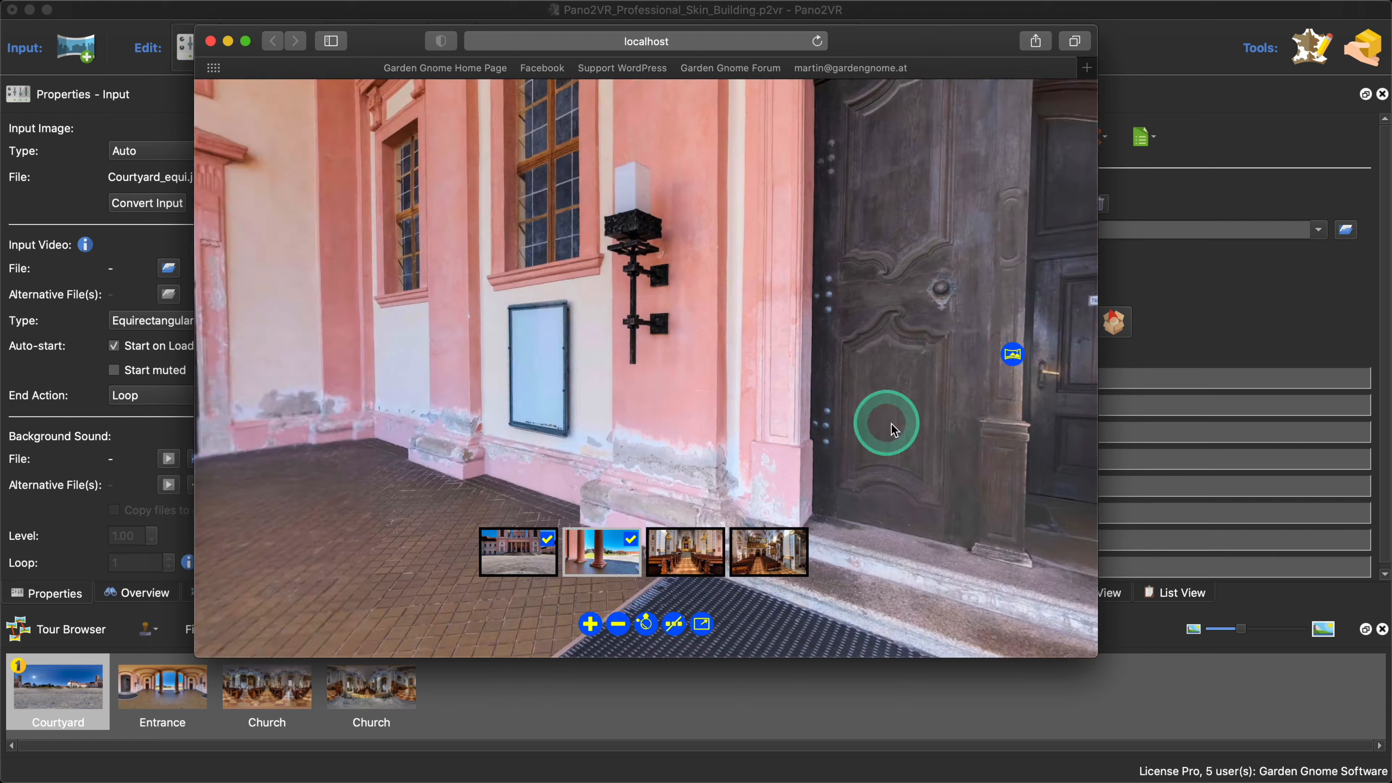
drag(892, 424, 921, 423)
click(586, 345)
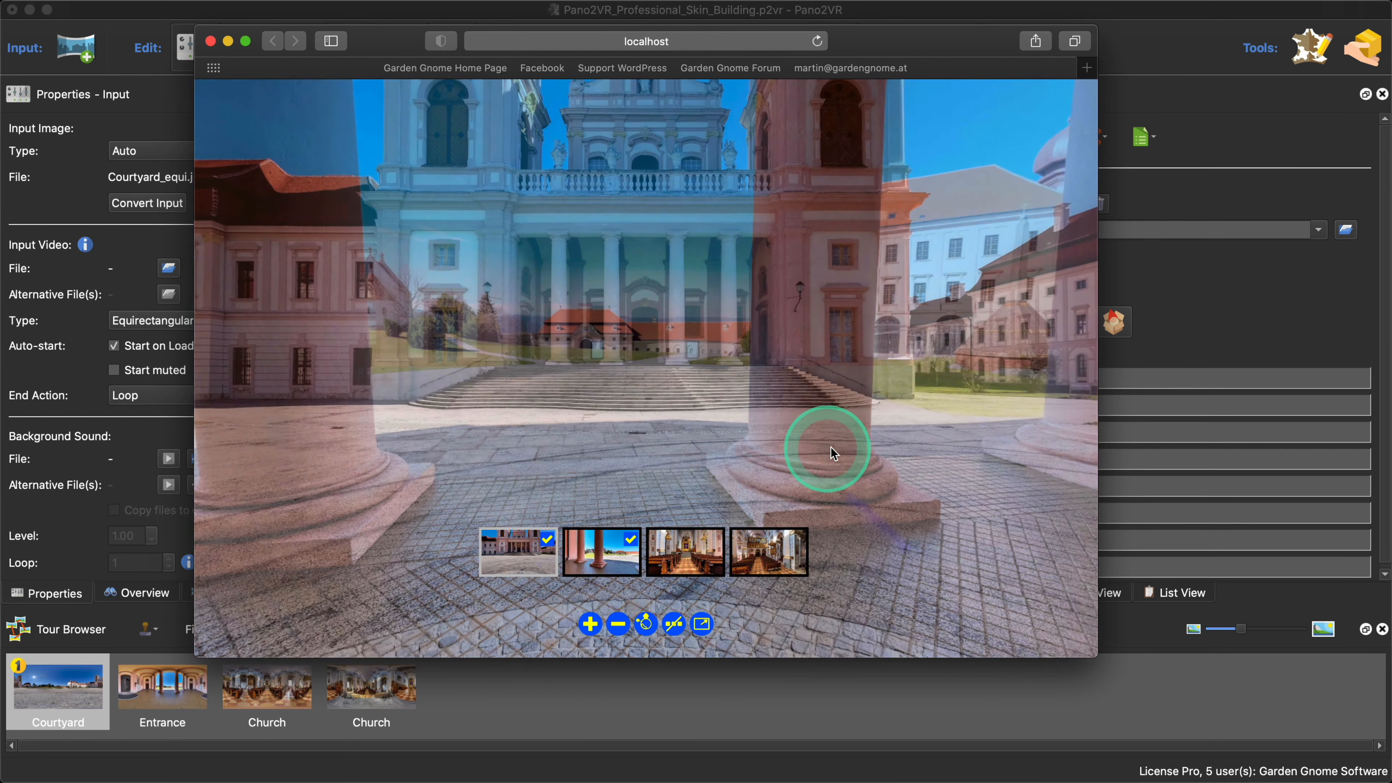
Step: Check the recolored hotspot in the Courtyard panorama and close the browser preview
mouse_move(645, 367)
key(ctrl)
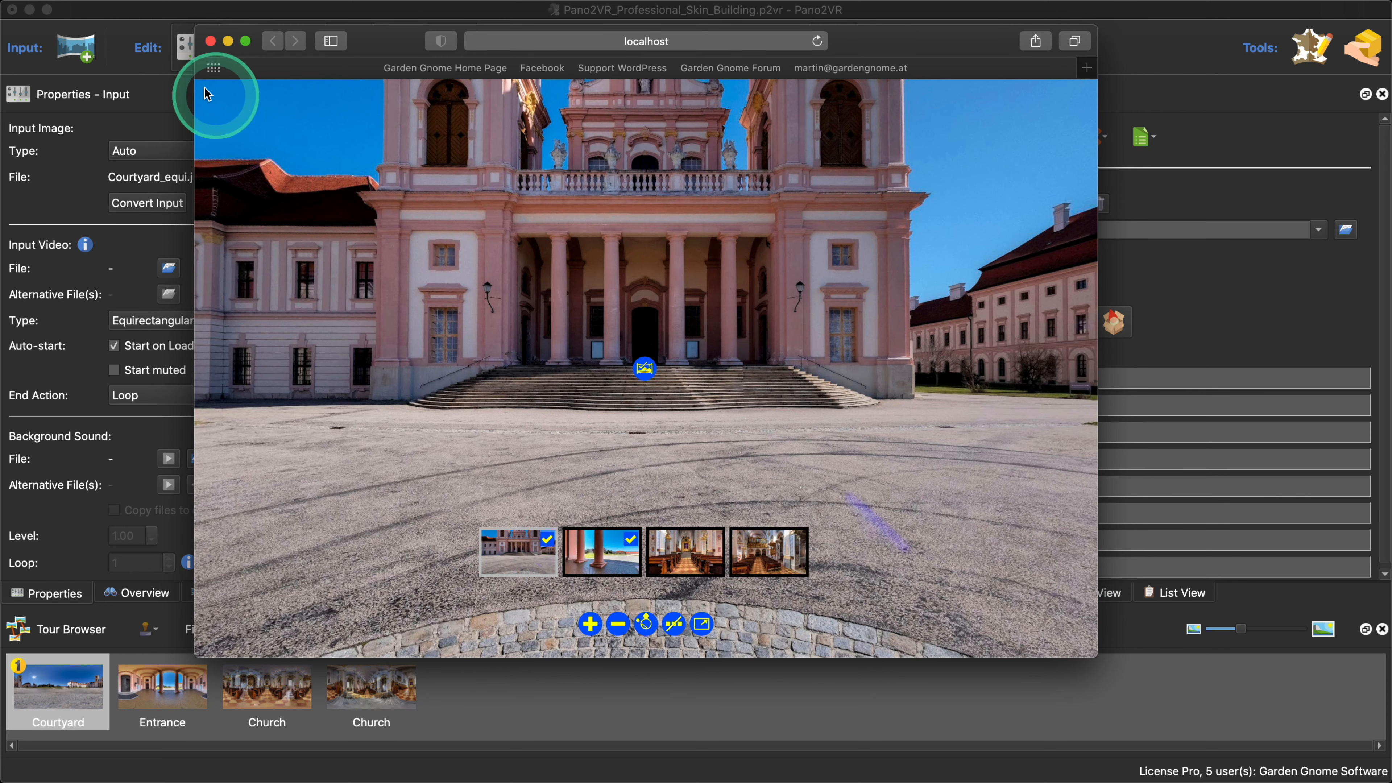
click(210, 41)
Step: In the Skin Editor, select the text elements ht_tooltip, tt_ht_node and thumbnail_title together
click(1028, 266)
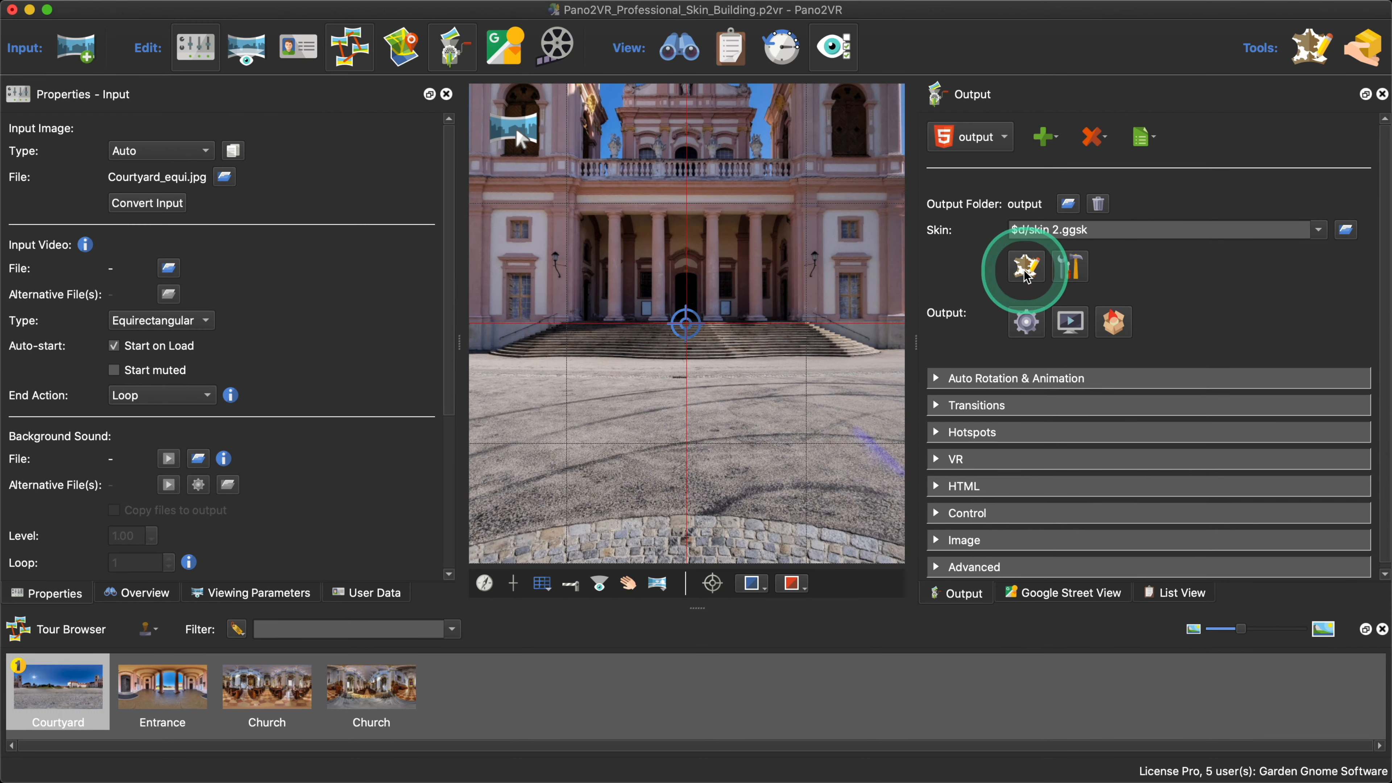
scroll(226, 369, down, 10)
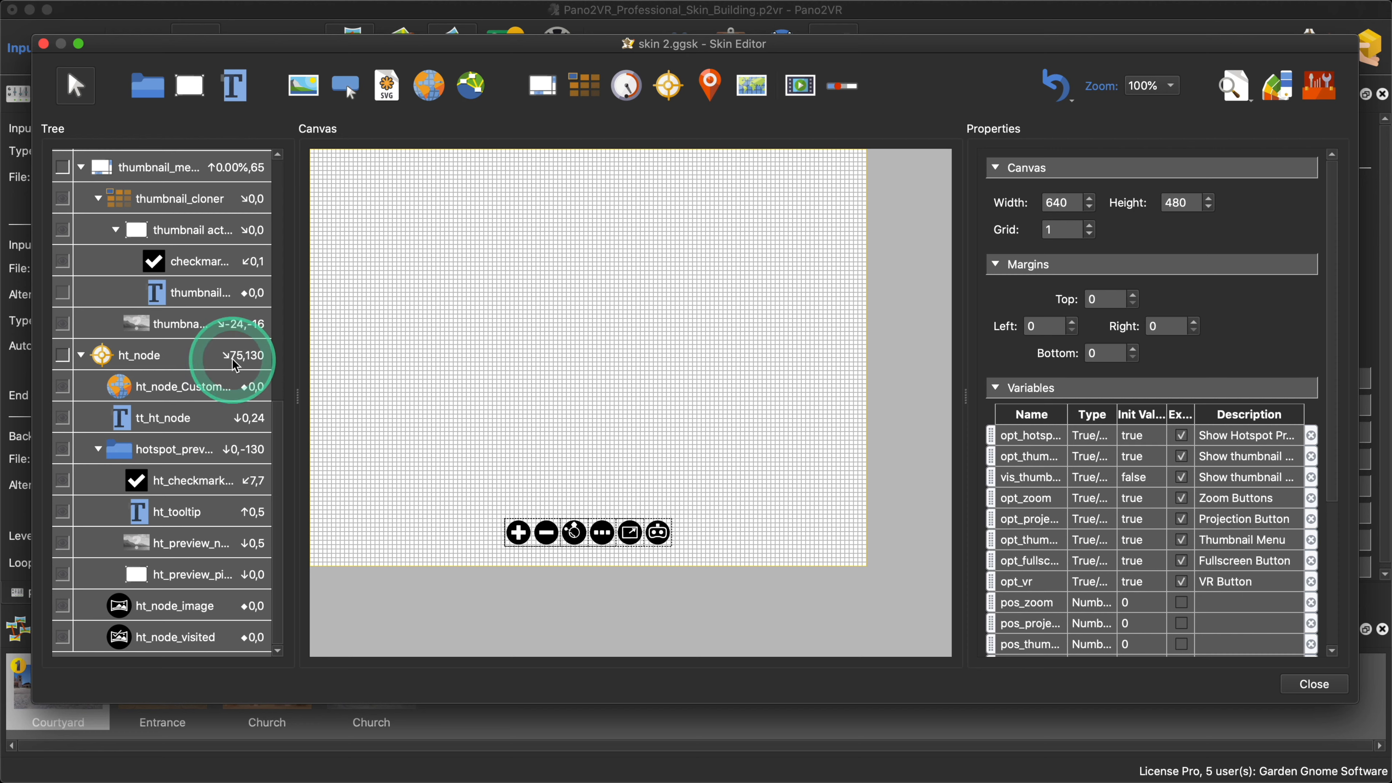
click(184, 512)
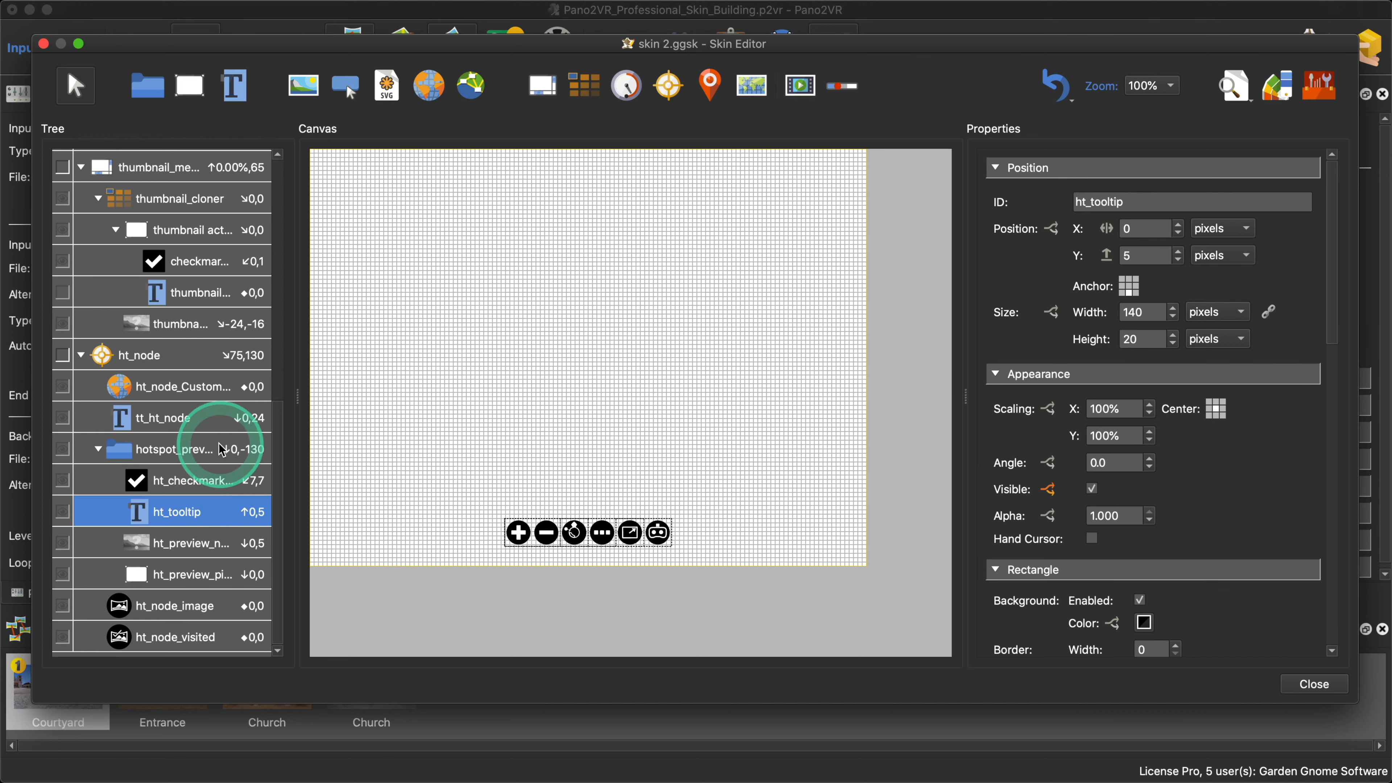
super+click(200, 417)
super+click(214, 295)
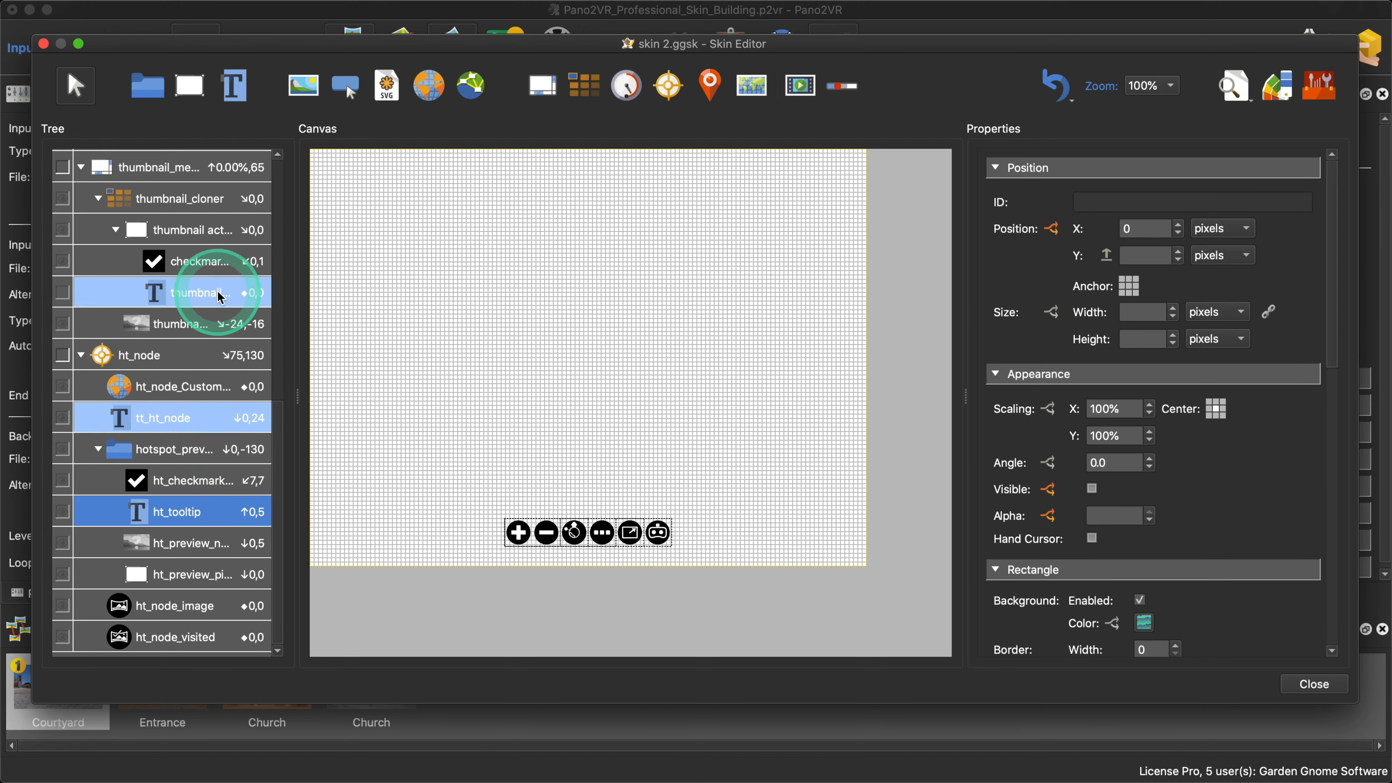
scroll(220, 296, up, 8)
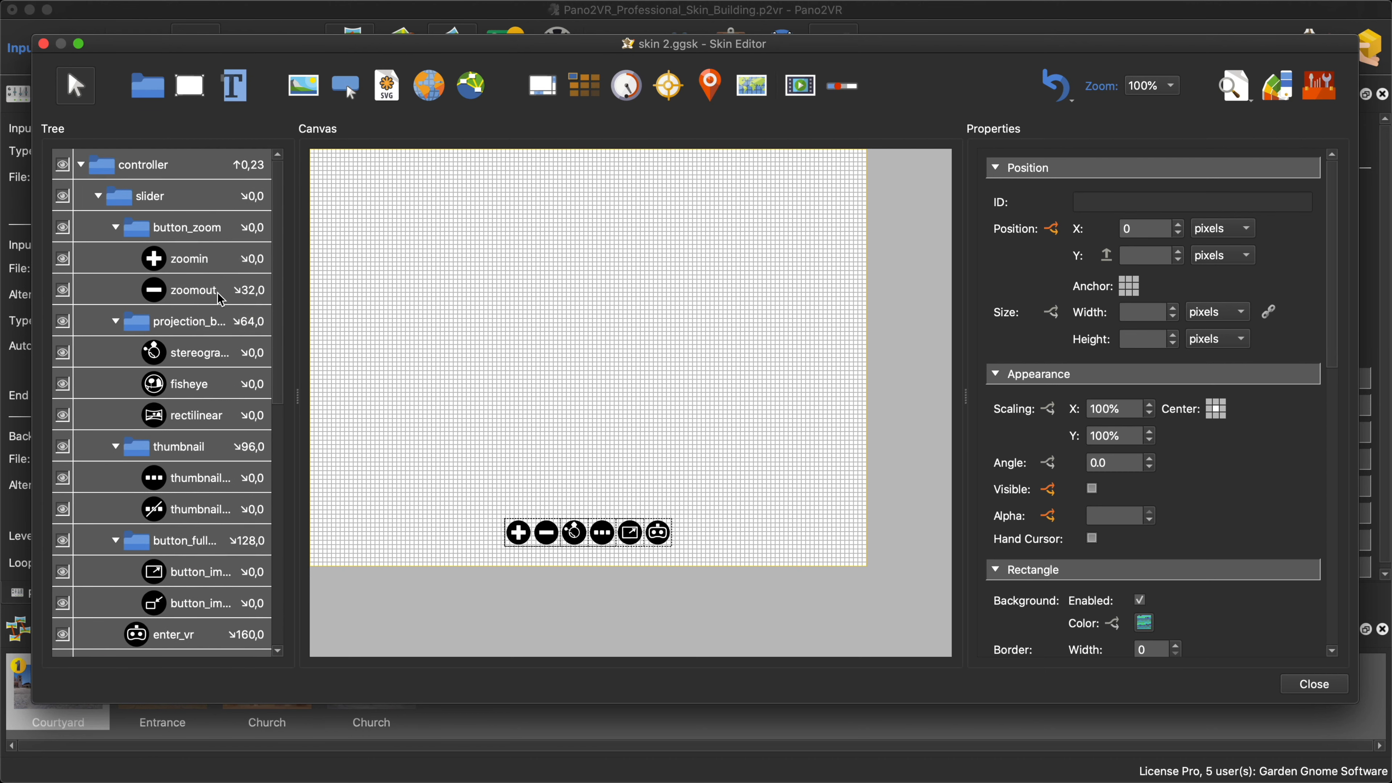
scroll(219, 299, down, 10)
Step: Open the Change Colors dialog for the selected text elements and expand every original color group
click(1277, 98)
click(373, 323)
click(374, 293)
click(375, 255)
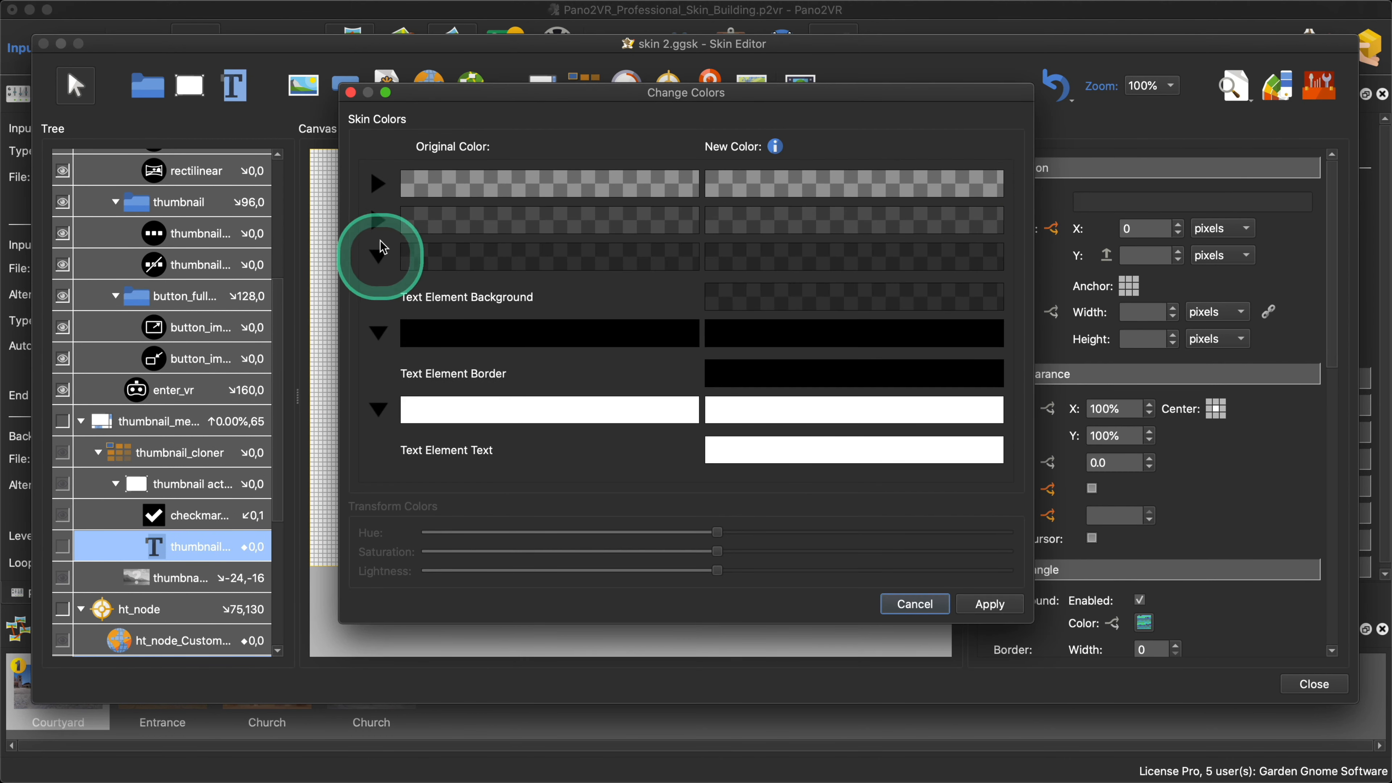
click(378, 220)
click(376, 177)
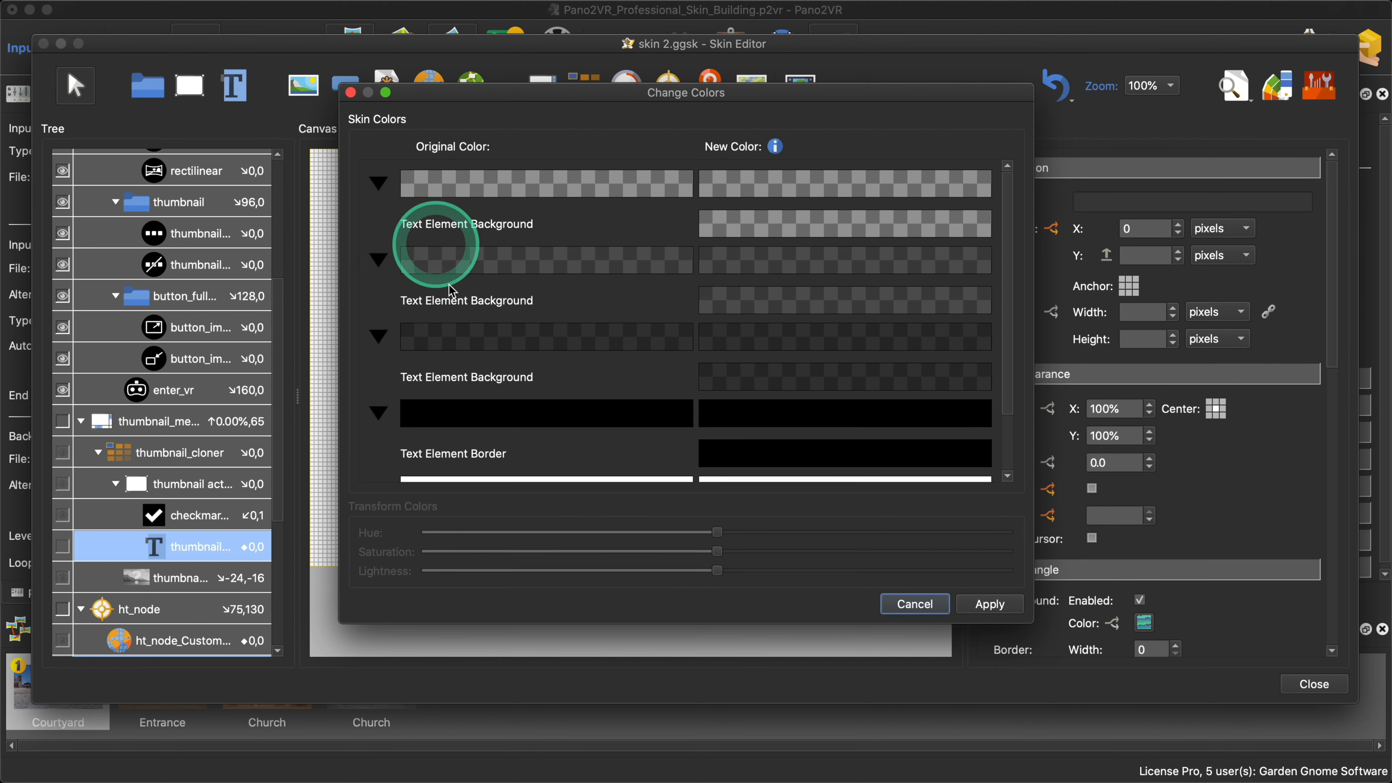
Step: Expose the white Text Element Text color as a new color titled Text Colour
scroll(428, 257, down, 2)
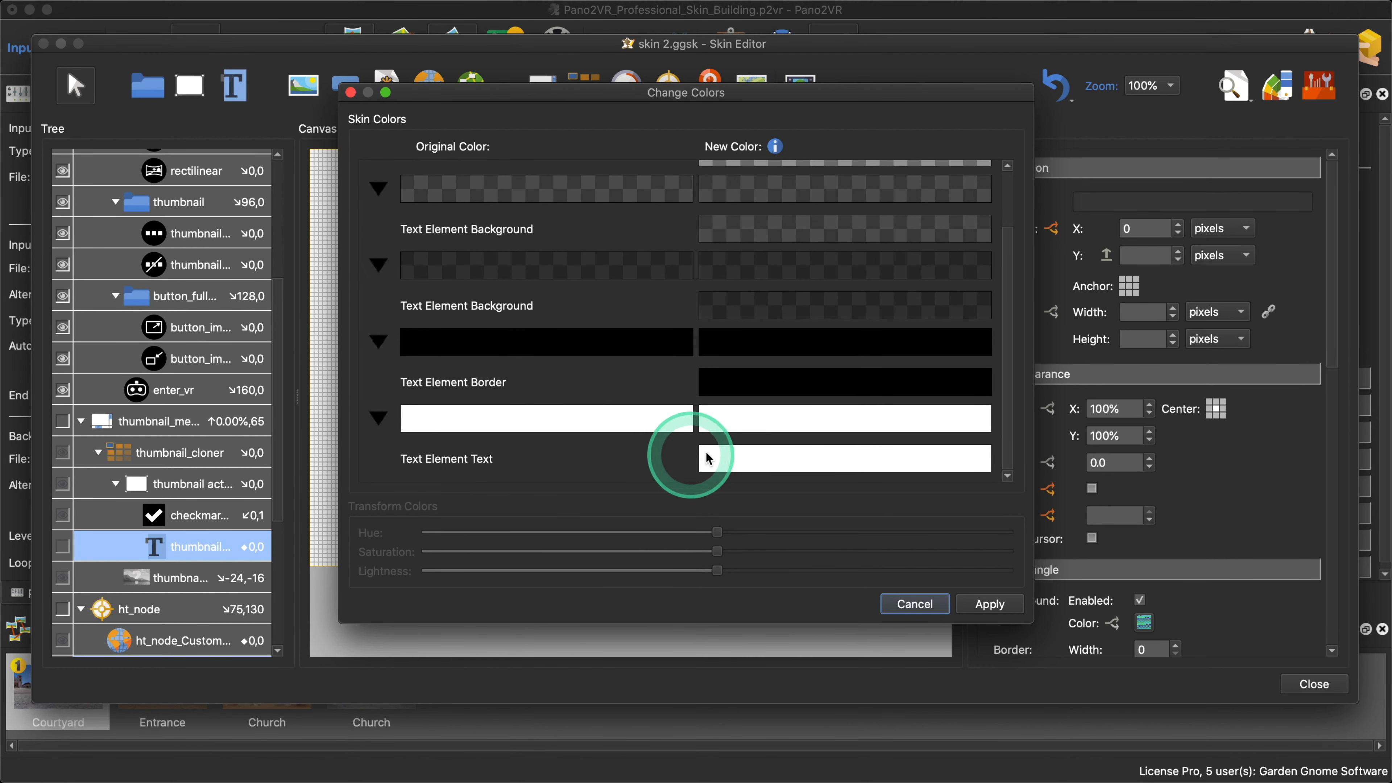
right_click(797, 461)
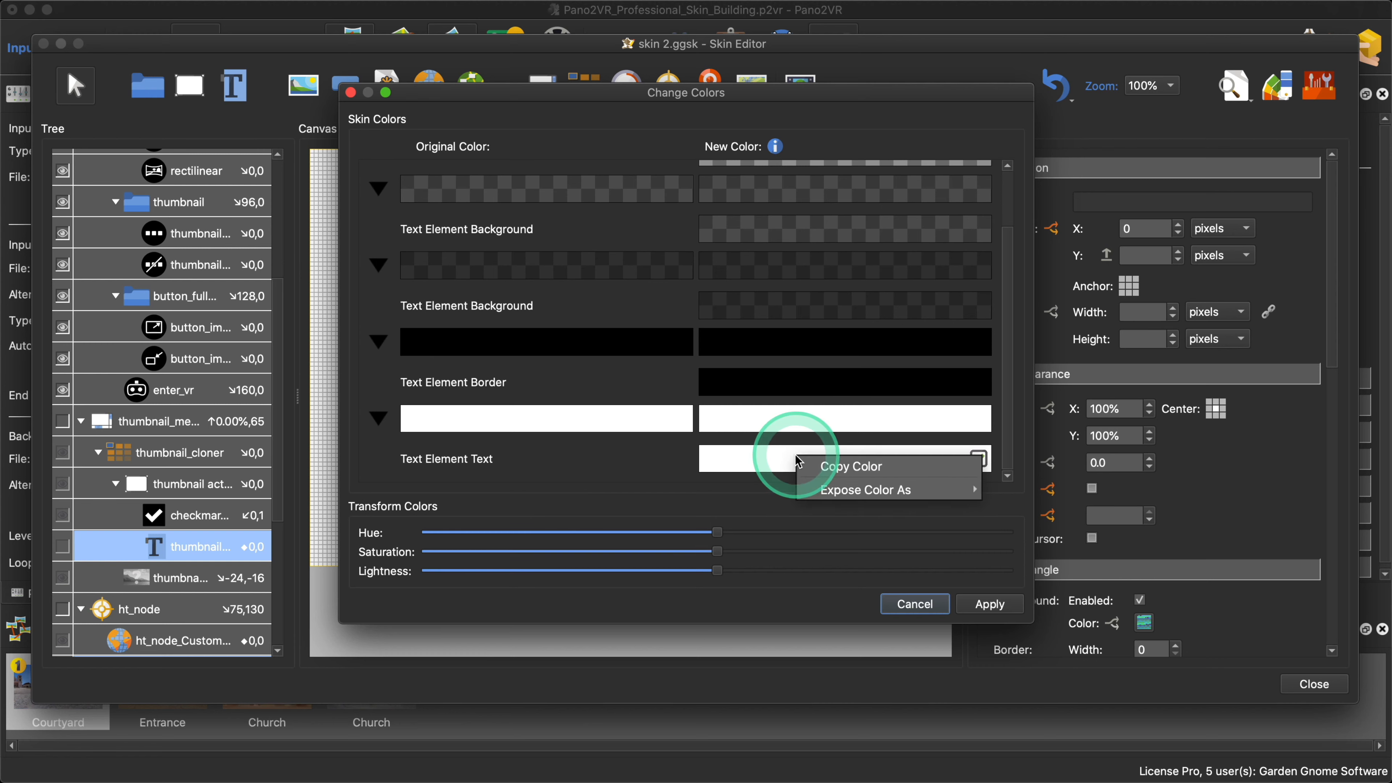
mouse_move(855, 490)
click(1025, 537)
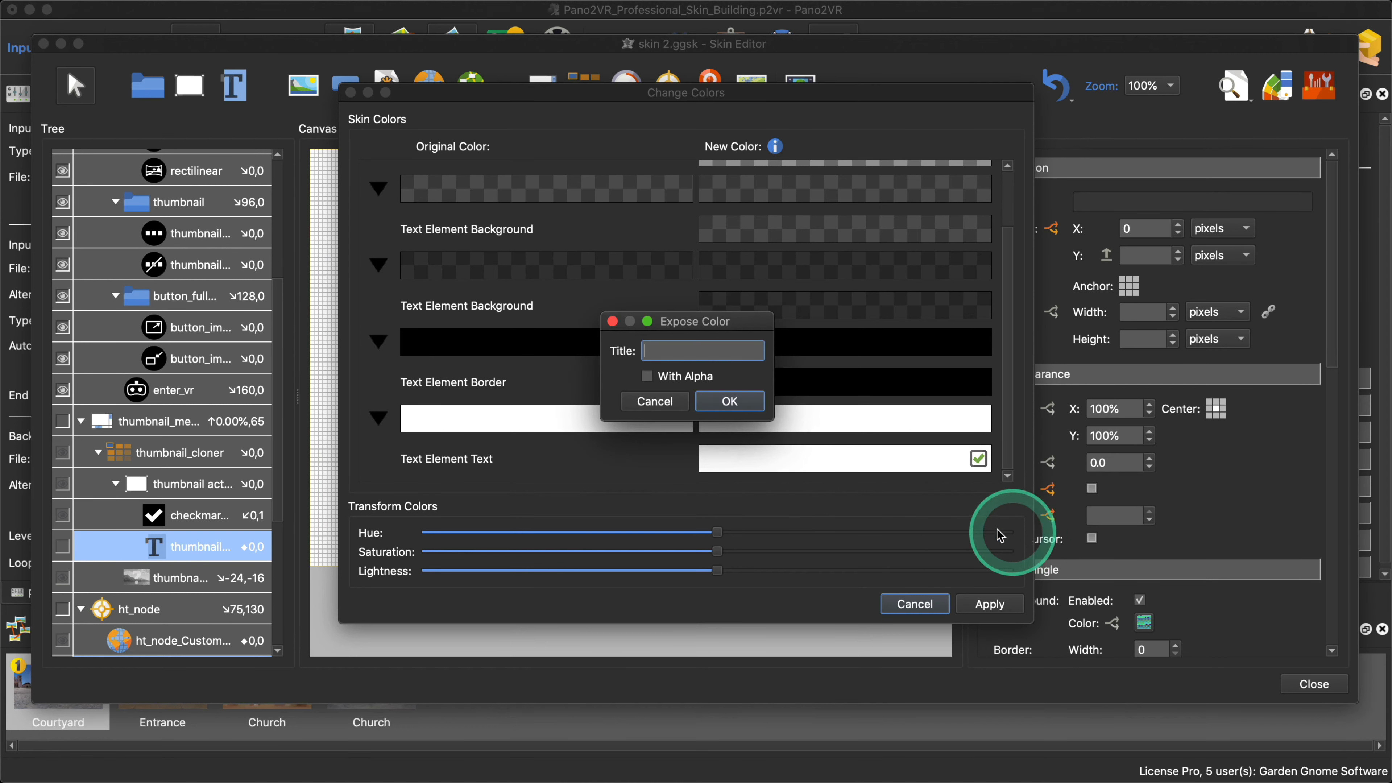
text(Text Colou)
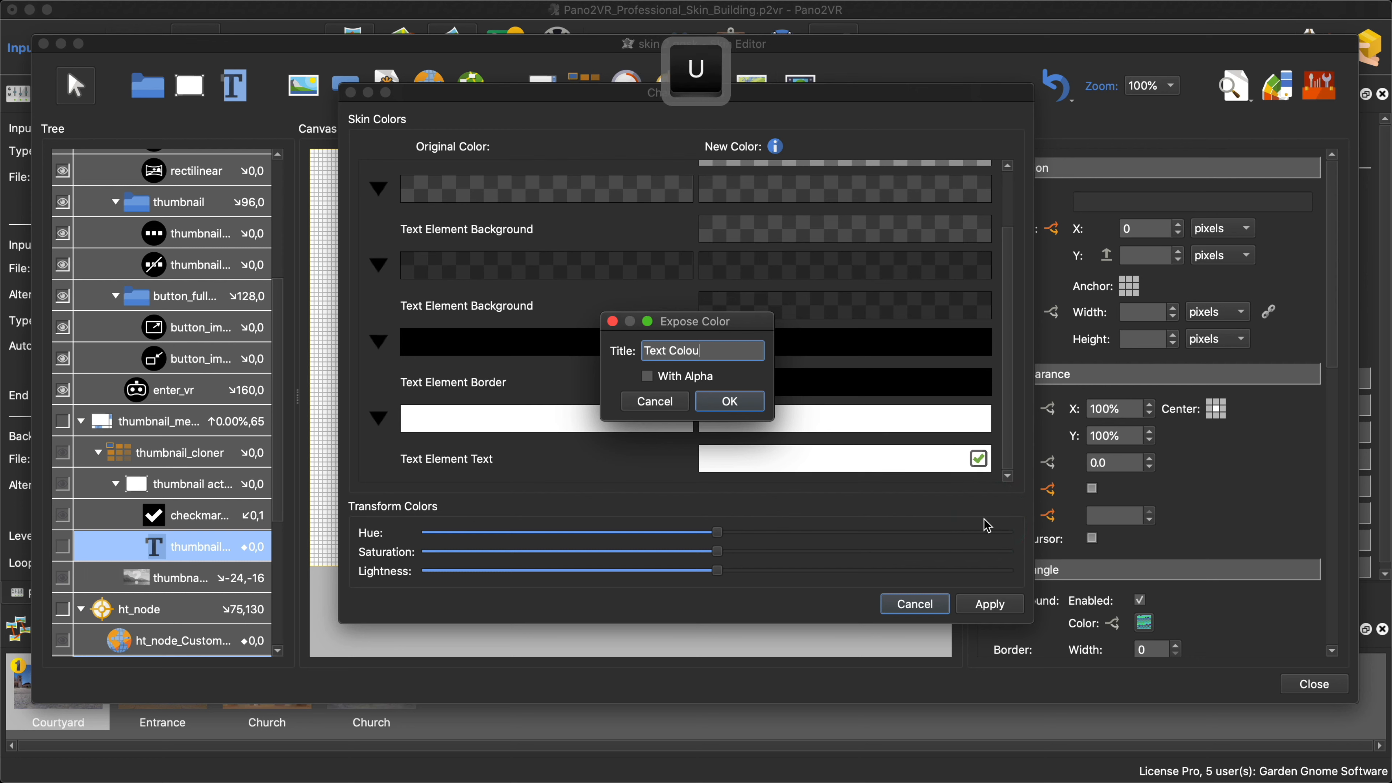
text(r)
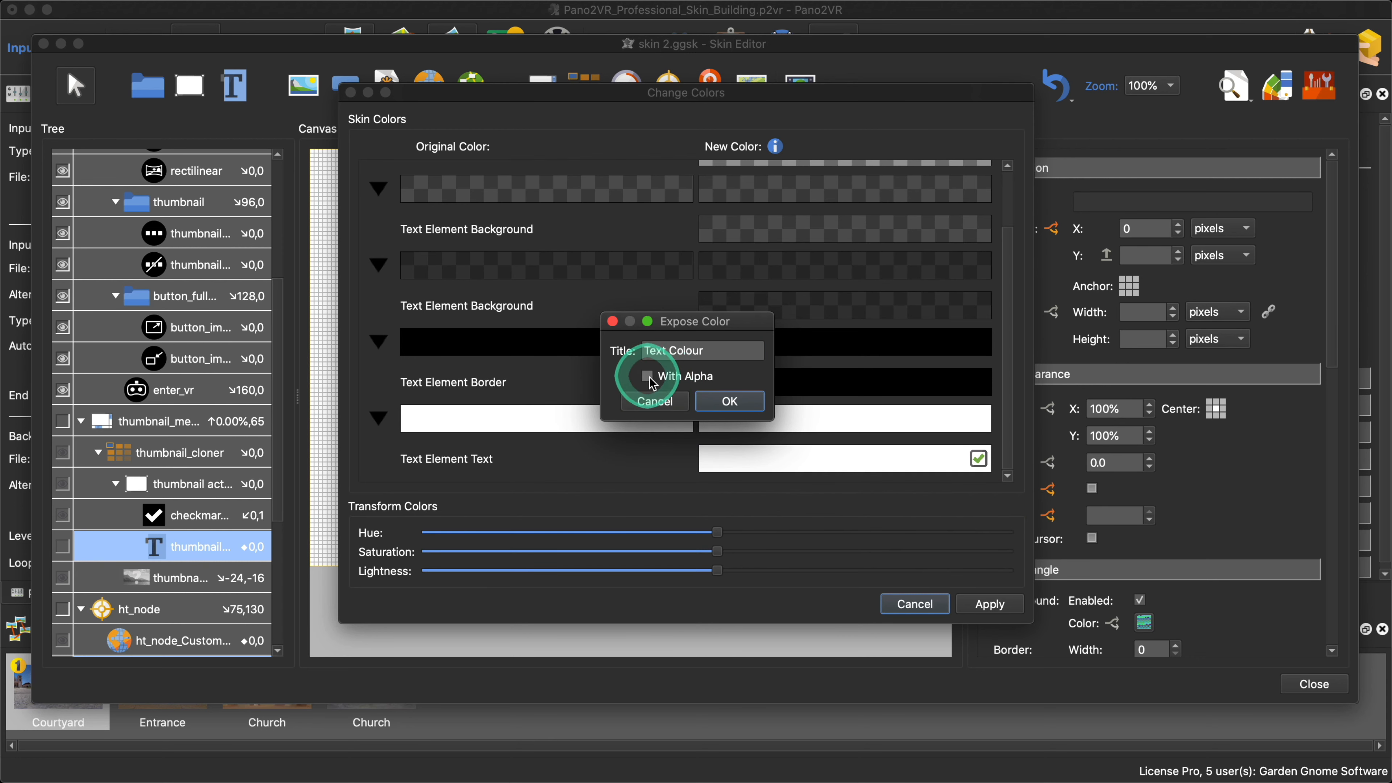
click(724, 401)
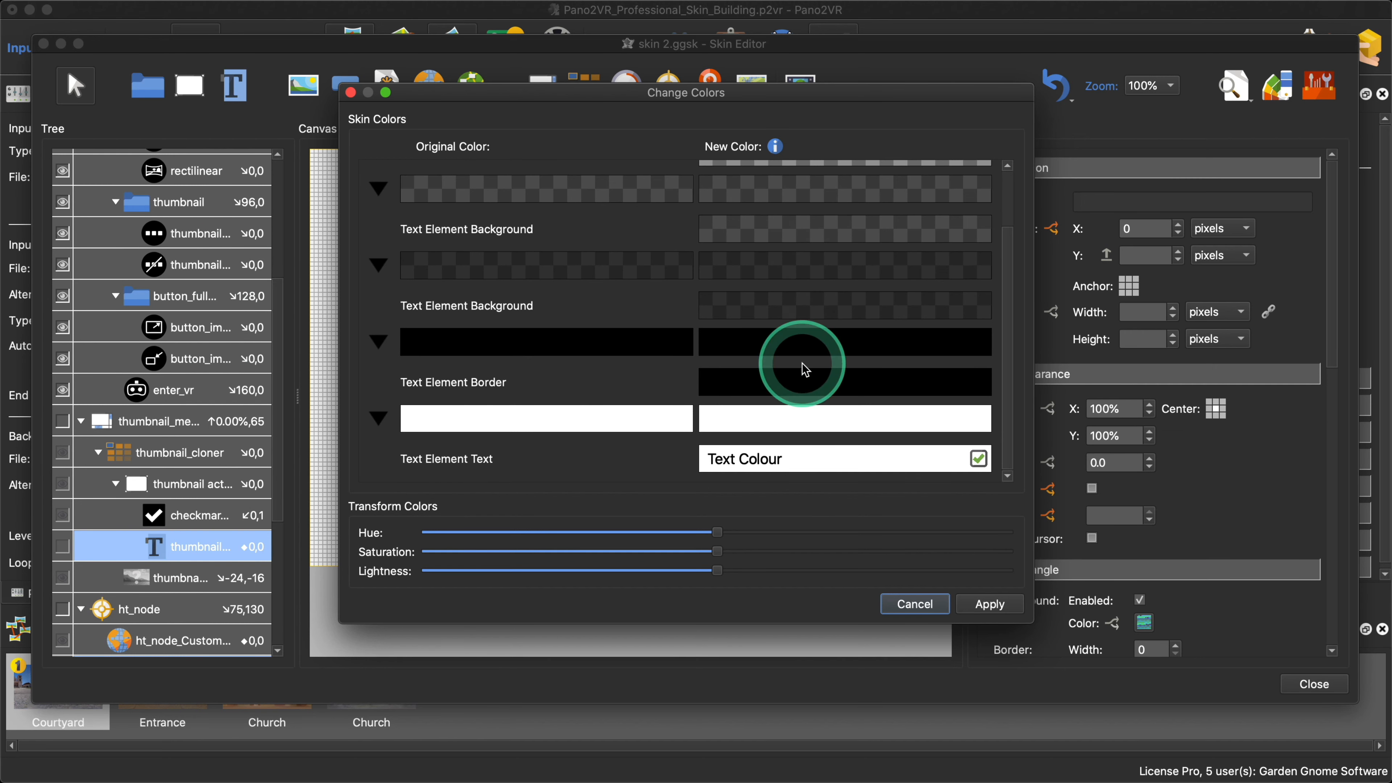
Step: Expose the second, medium-dark Text Element Background as a new color titled Text Background, with alpha
right_click(835, 226)
mouse_move(876, 260)
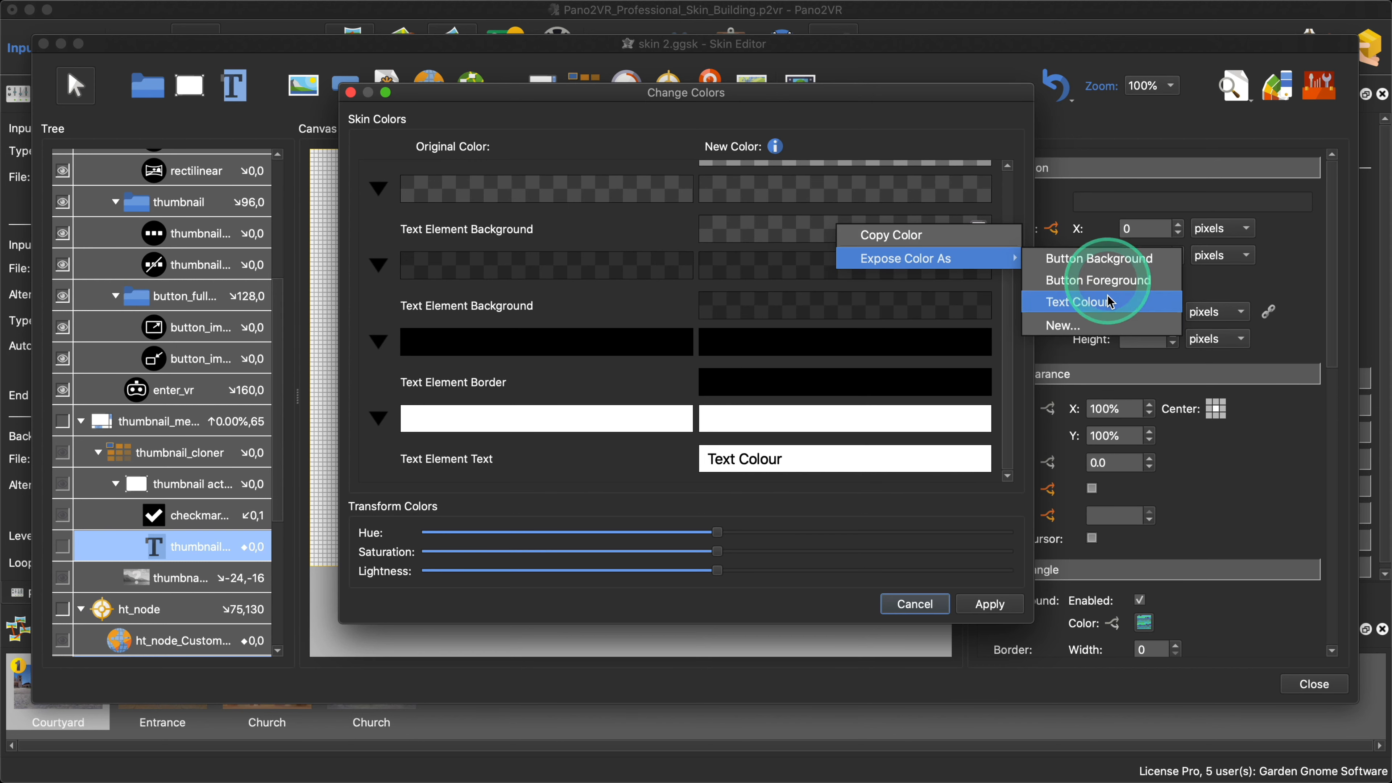
click(1107, 325)
text(Tex)
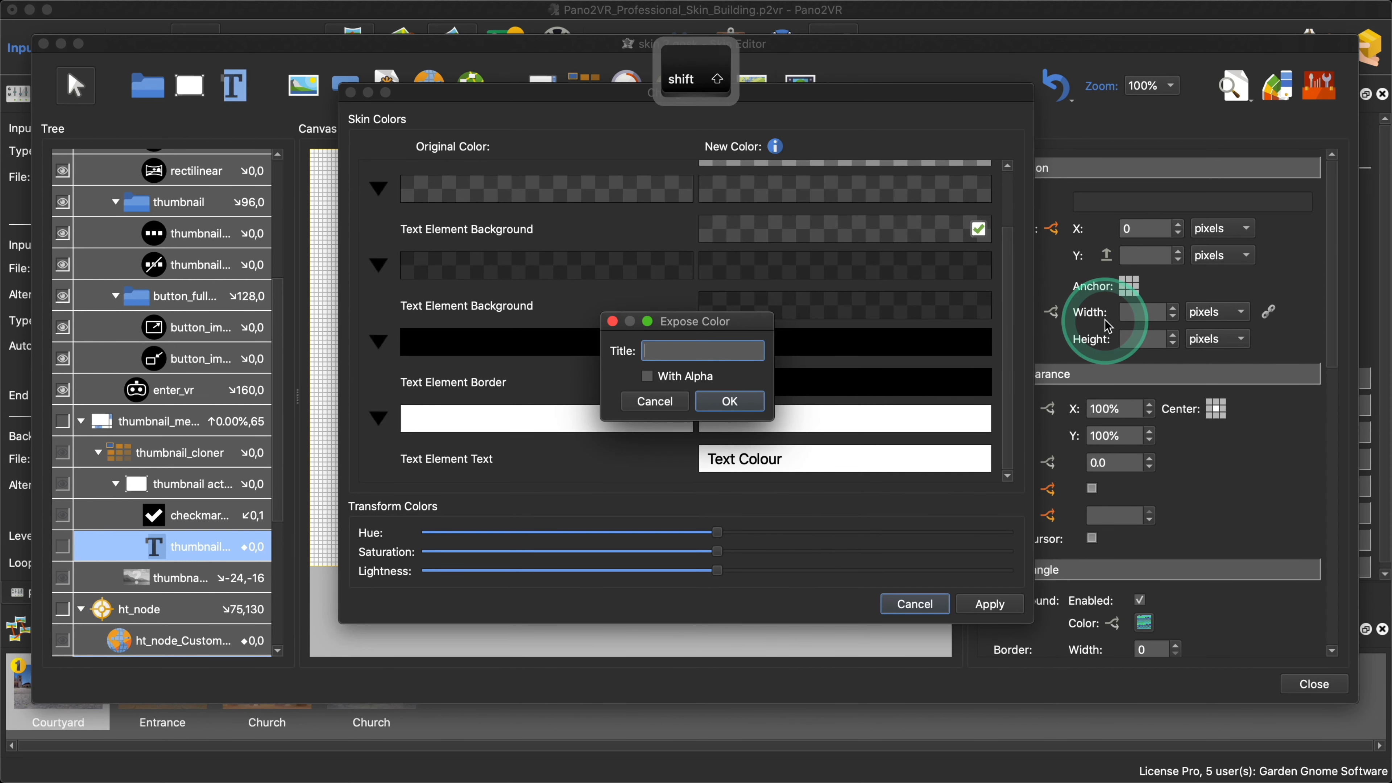
text(t Backgrou)
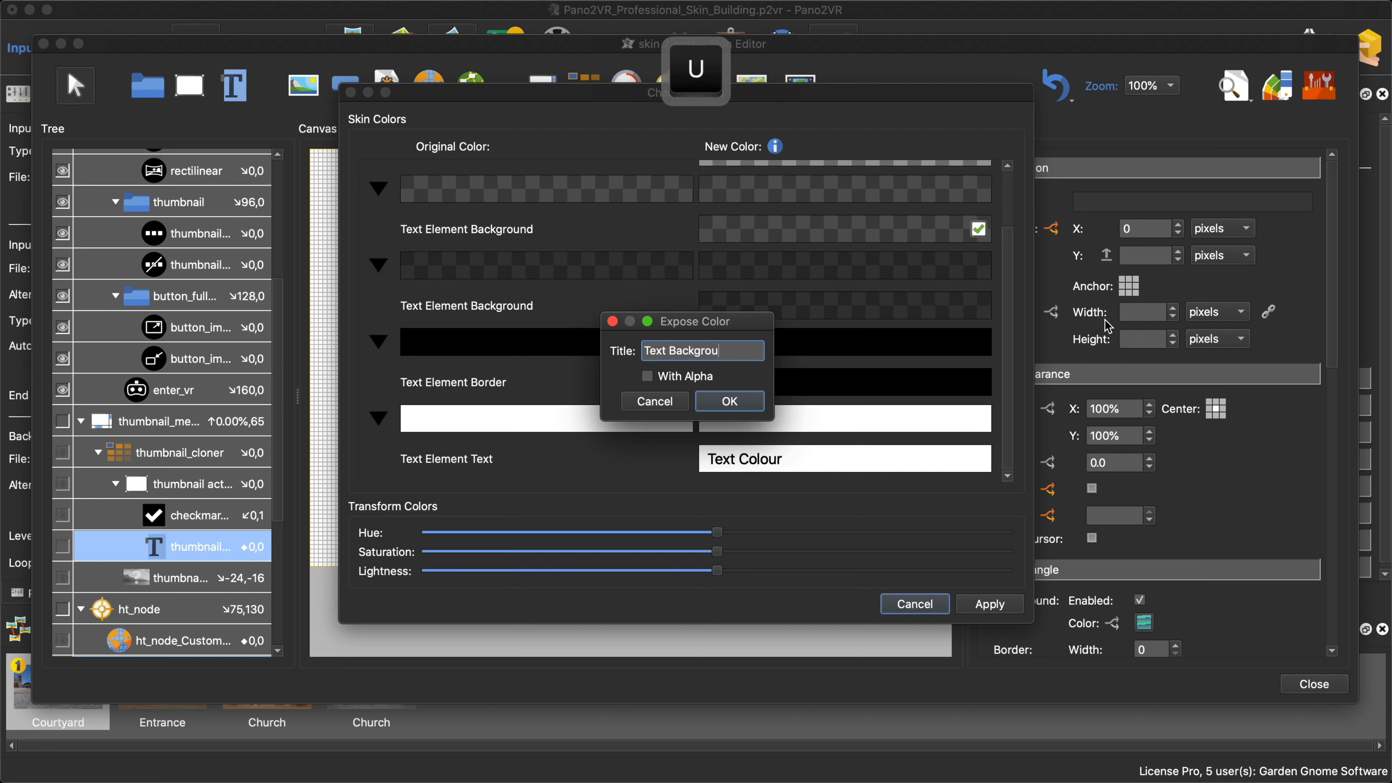
text(ng)
key(BackSpace)
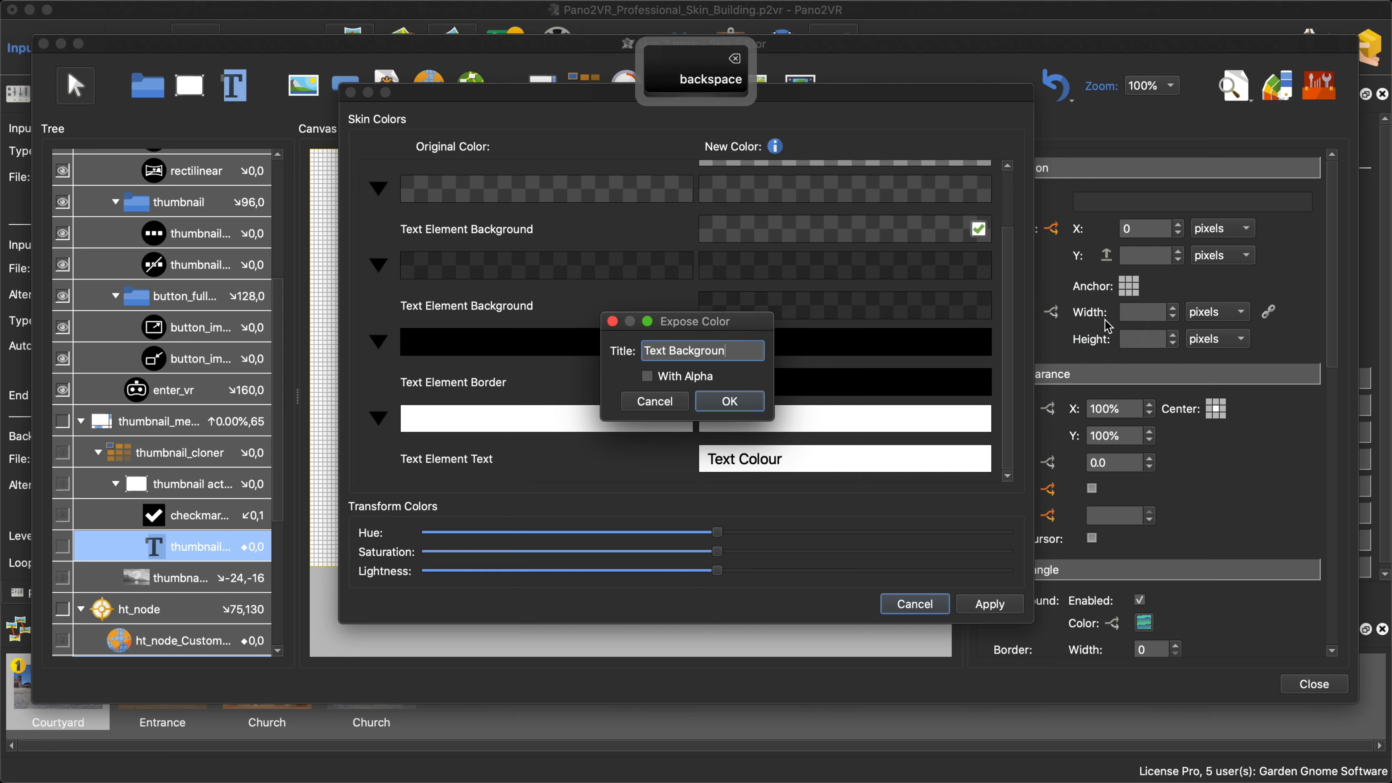
text(d)
click(647, 376)
click(720, 405)
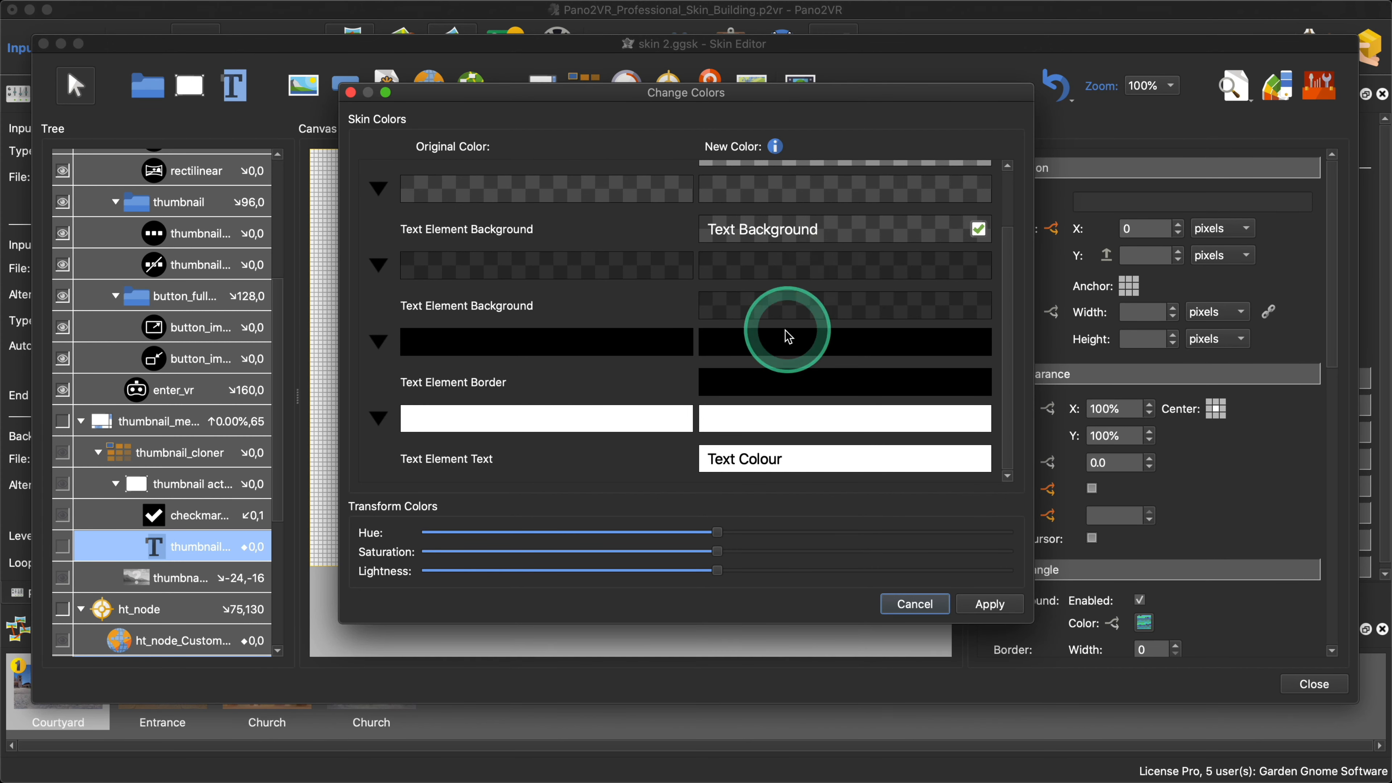
Step: Expose the darkest Text Element Background under the existing Text Background color
right_click(756, 309)
mouse_move(822, 341)
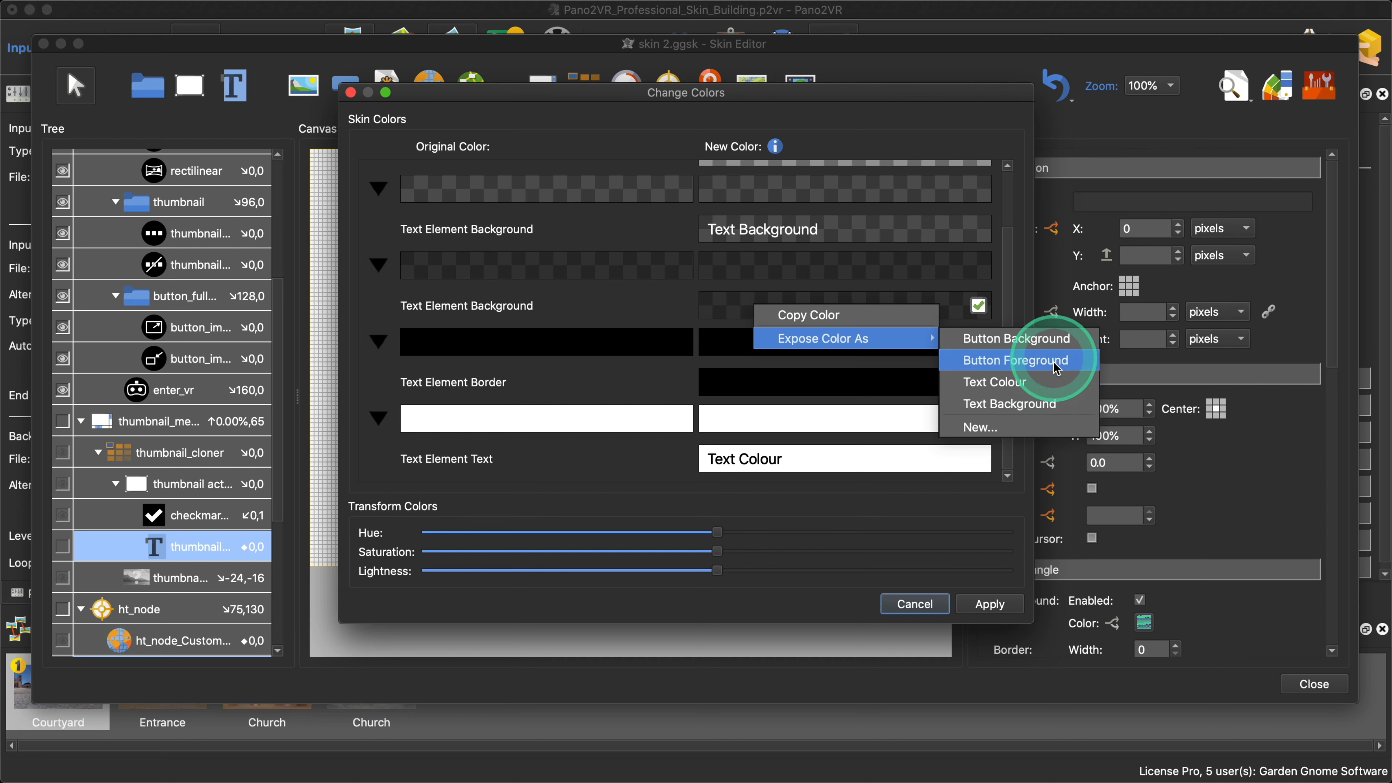
click(1055, 402)
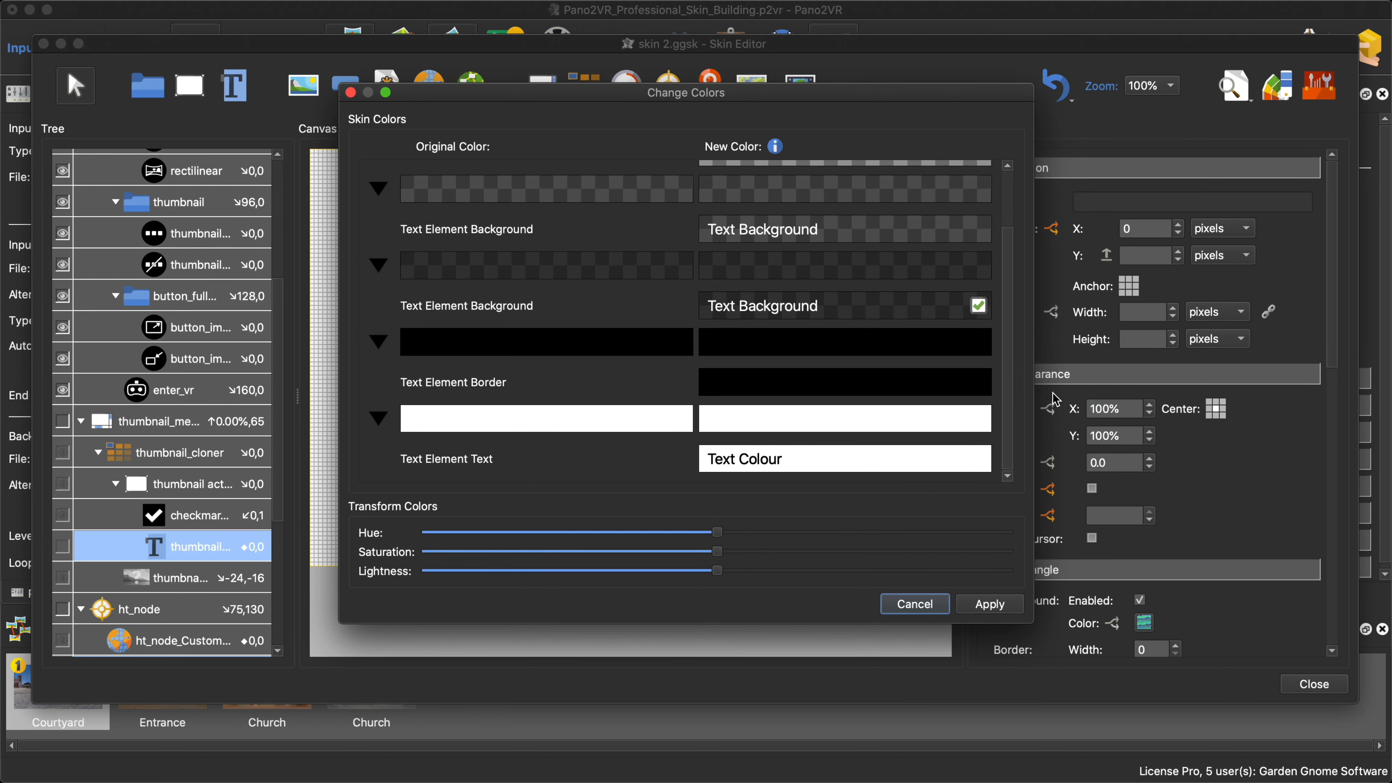
Step: Apply the exposed text colors, and close the Skin Editor with the skin saved
click(989, 604)
click(1341, 692)
click(818, 388)
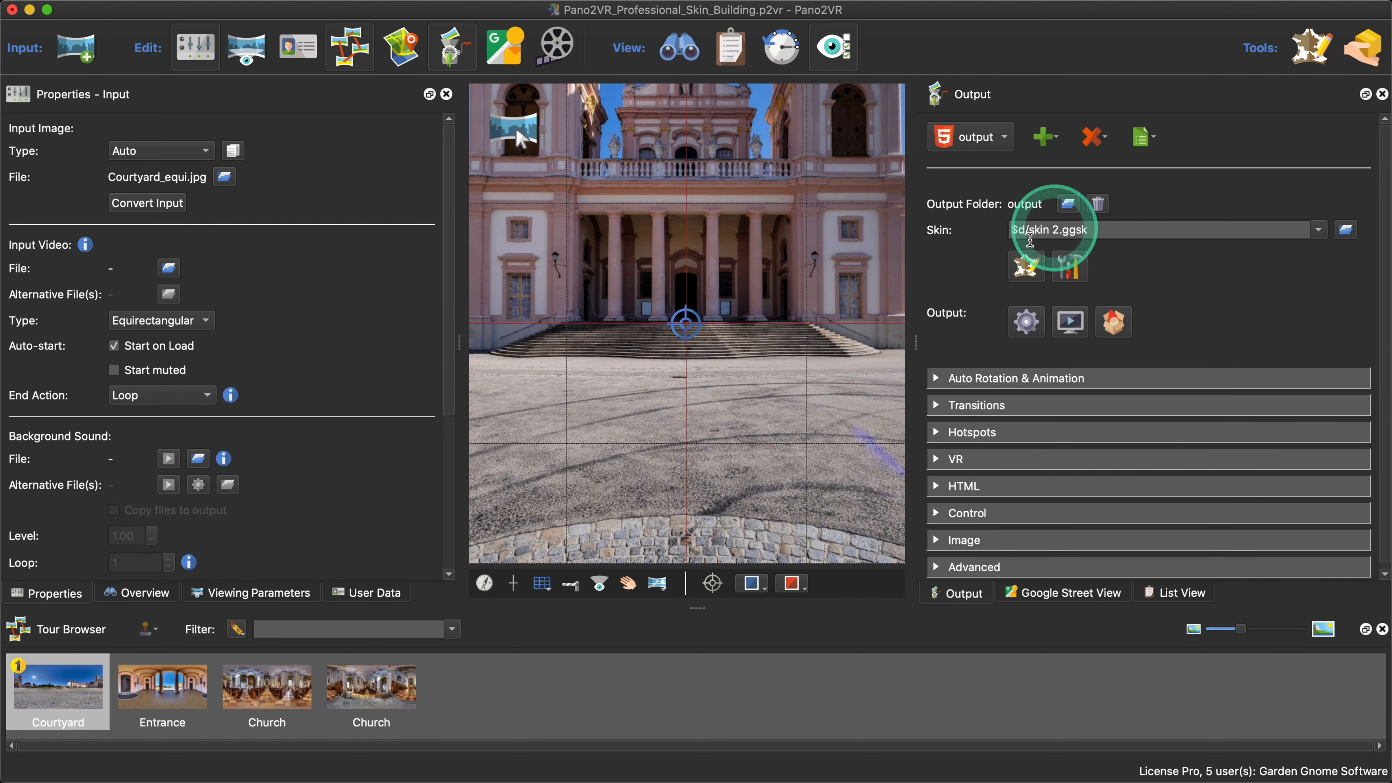
Step: In the skin configuration, set the modified Text Colour to the same blue as Button Background and Text Background to #ffff00
click(1070, 267)
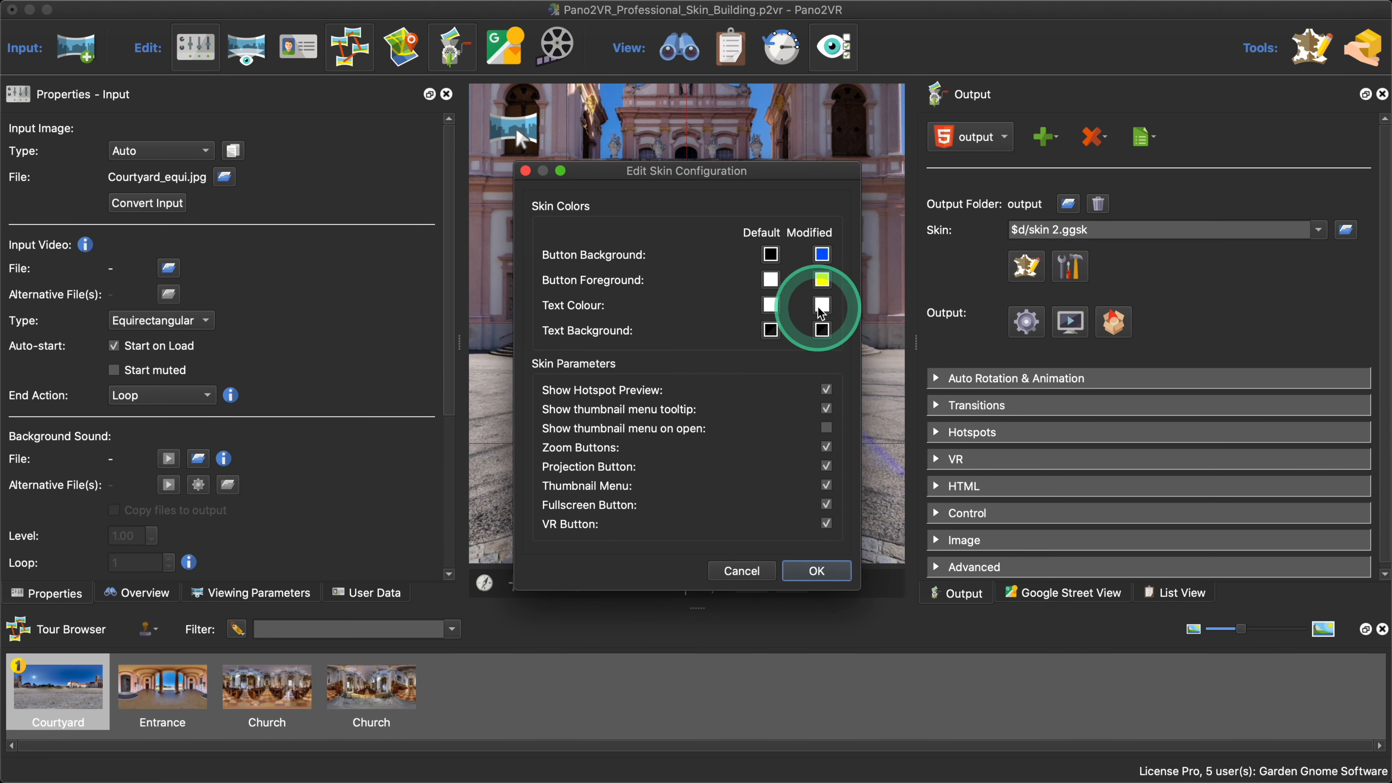
click(822, 306)
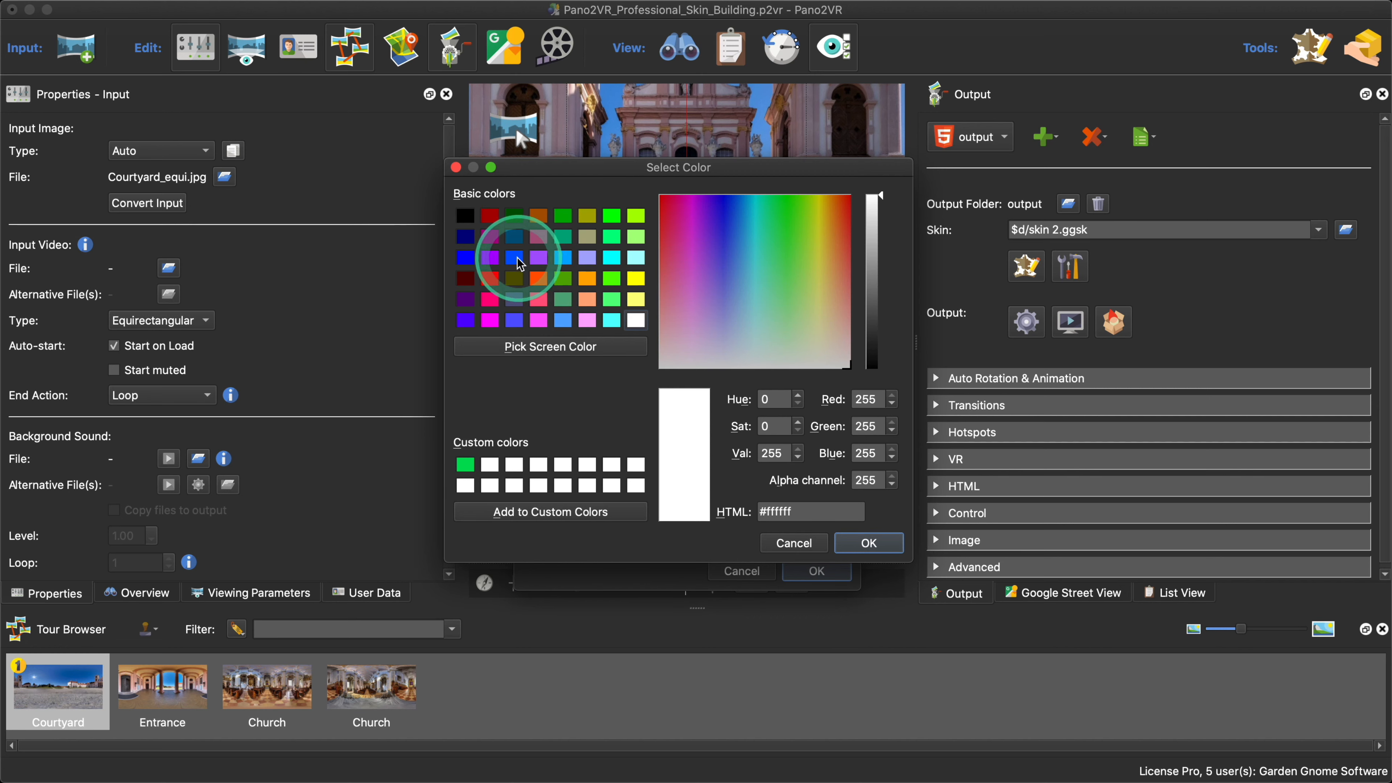
click(515, 257)
click(867, 542)
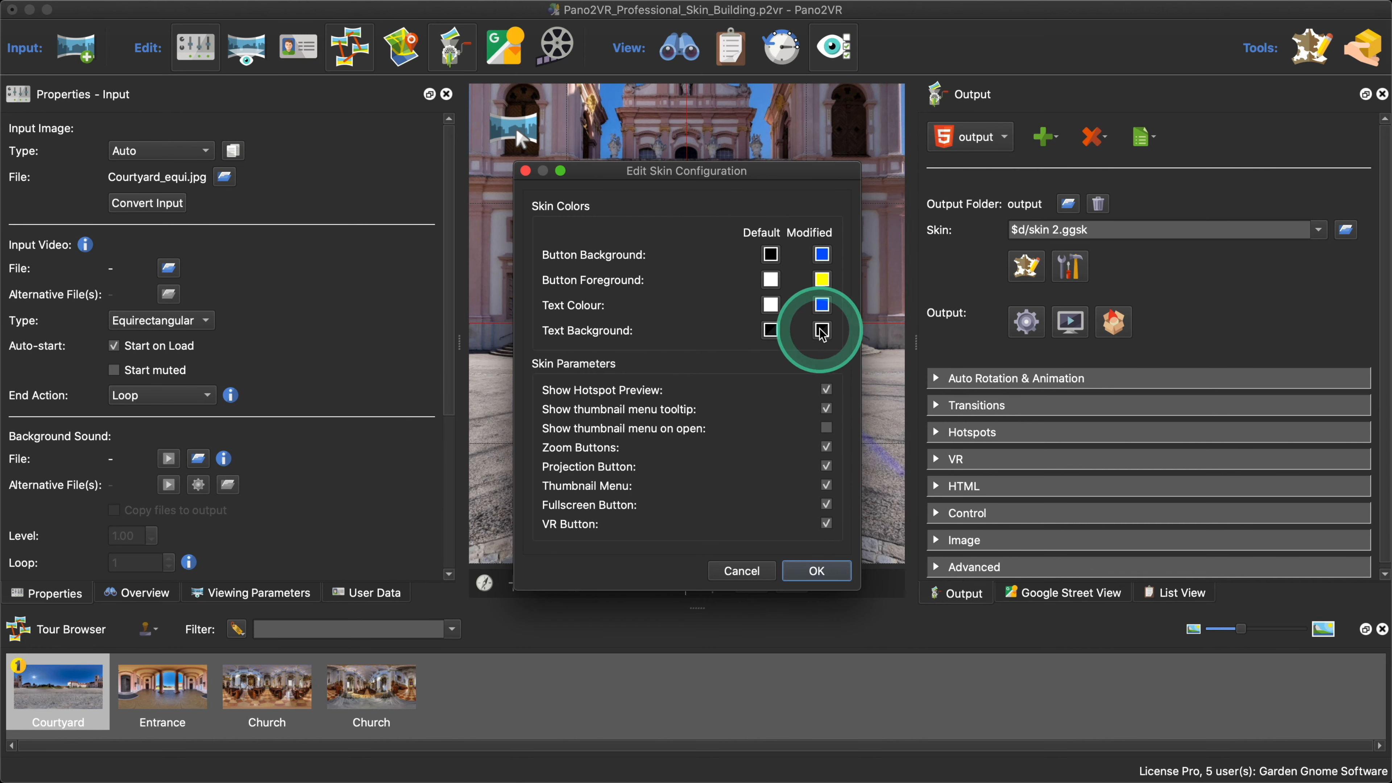
click(822, 331)
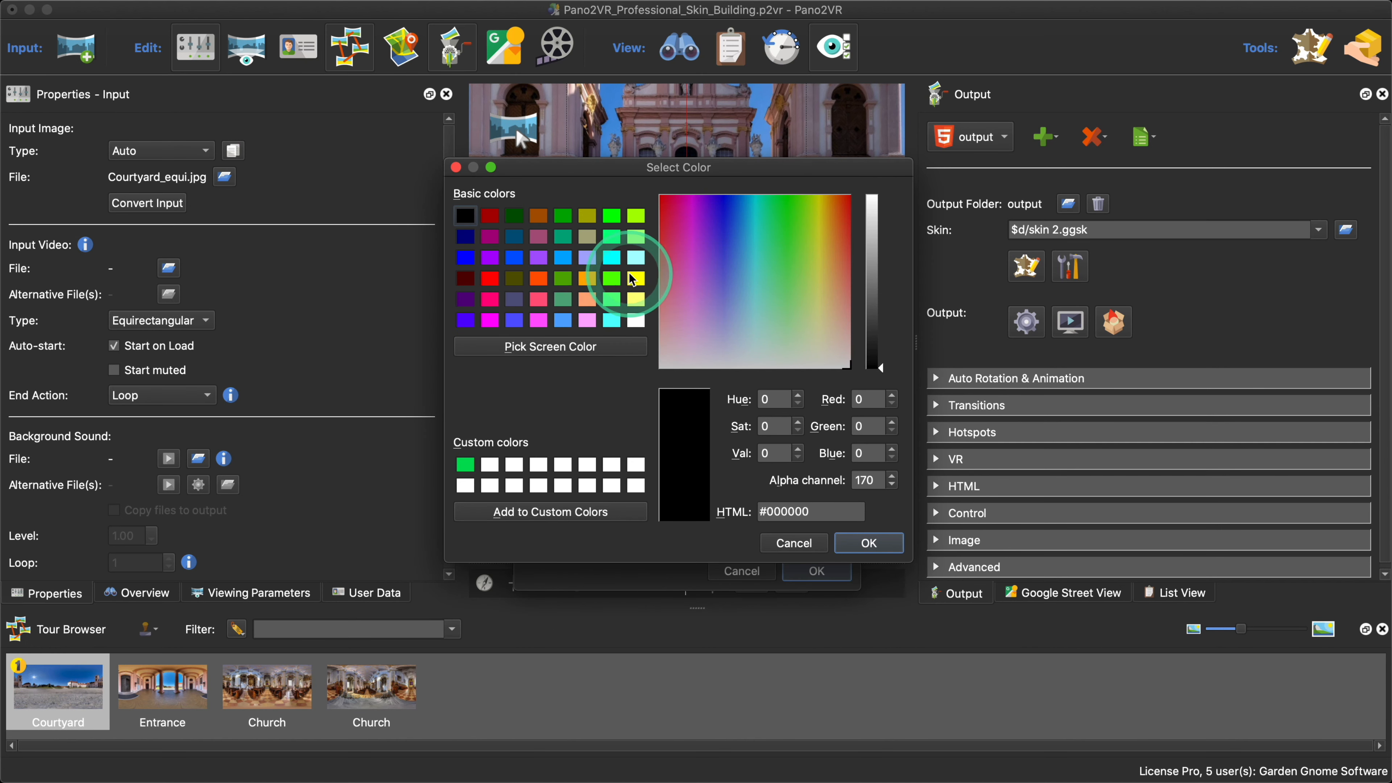
click(635, 279)
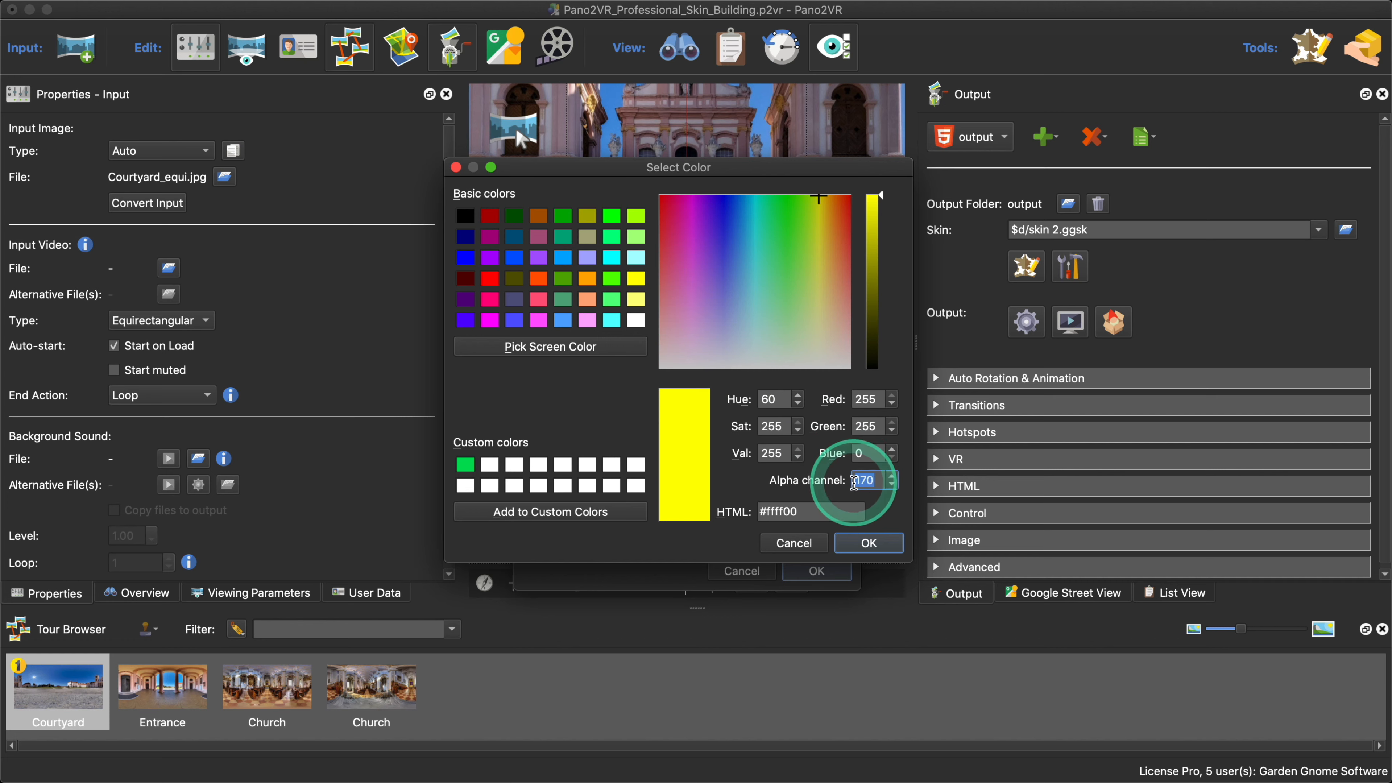
click(869, 543)
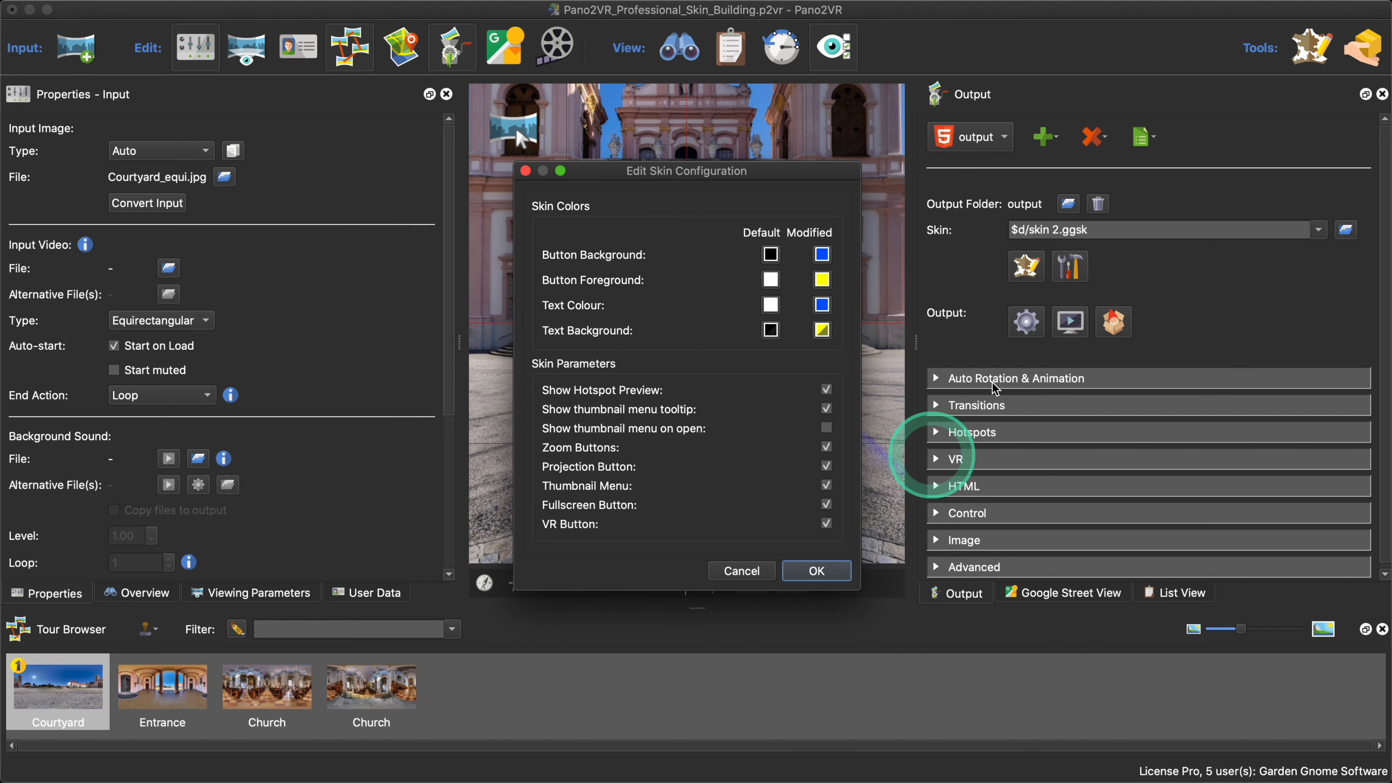
click(818, 571)
Step: Generate the output, check the recolored thumbnail titles and hotspot tooltip in the browser, and close the preview
click(1027, 324)
click(814, 409)
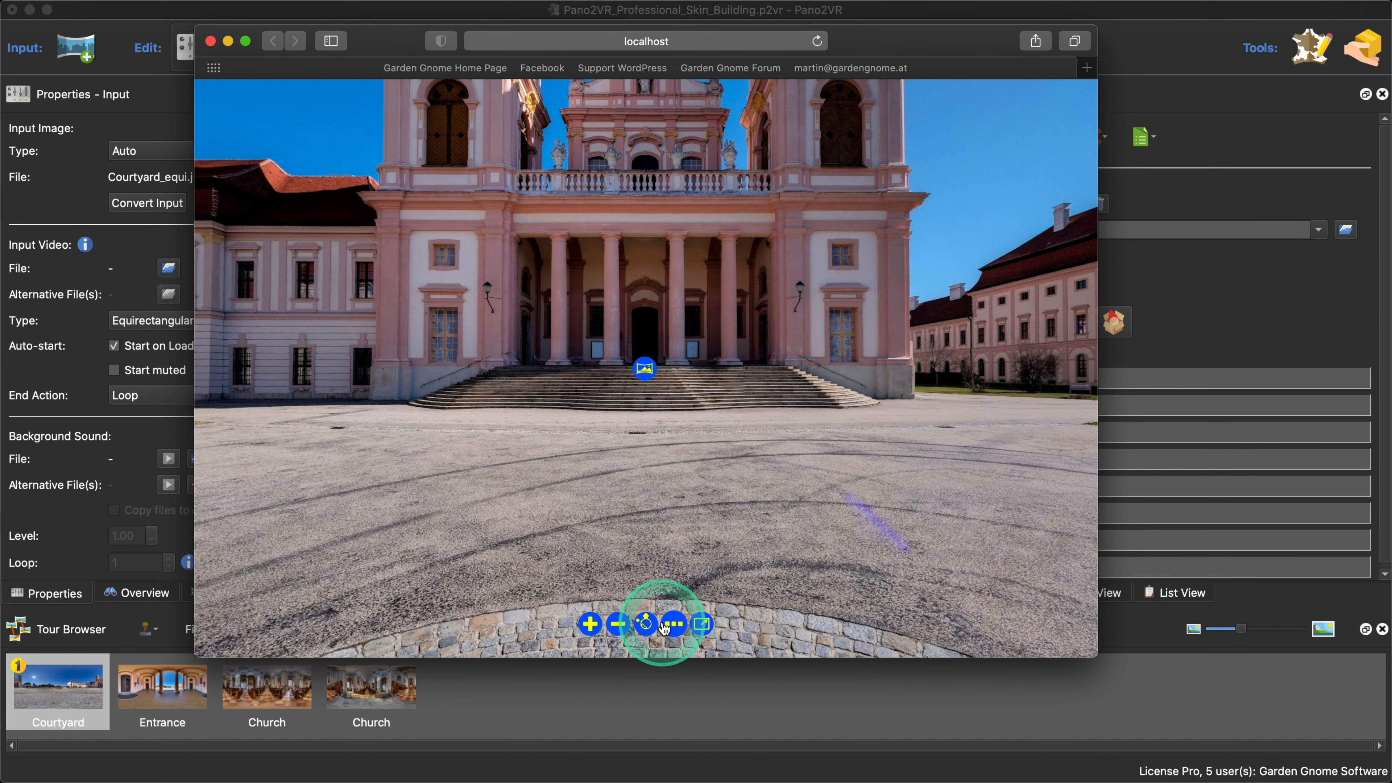
click(665, 627)
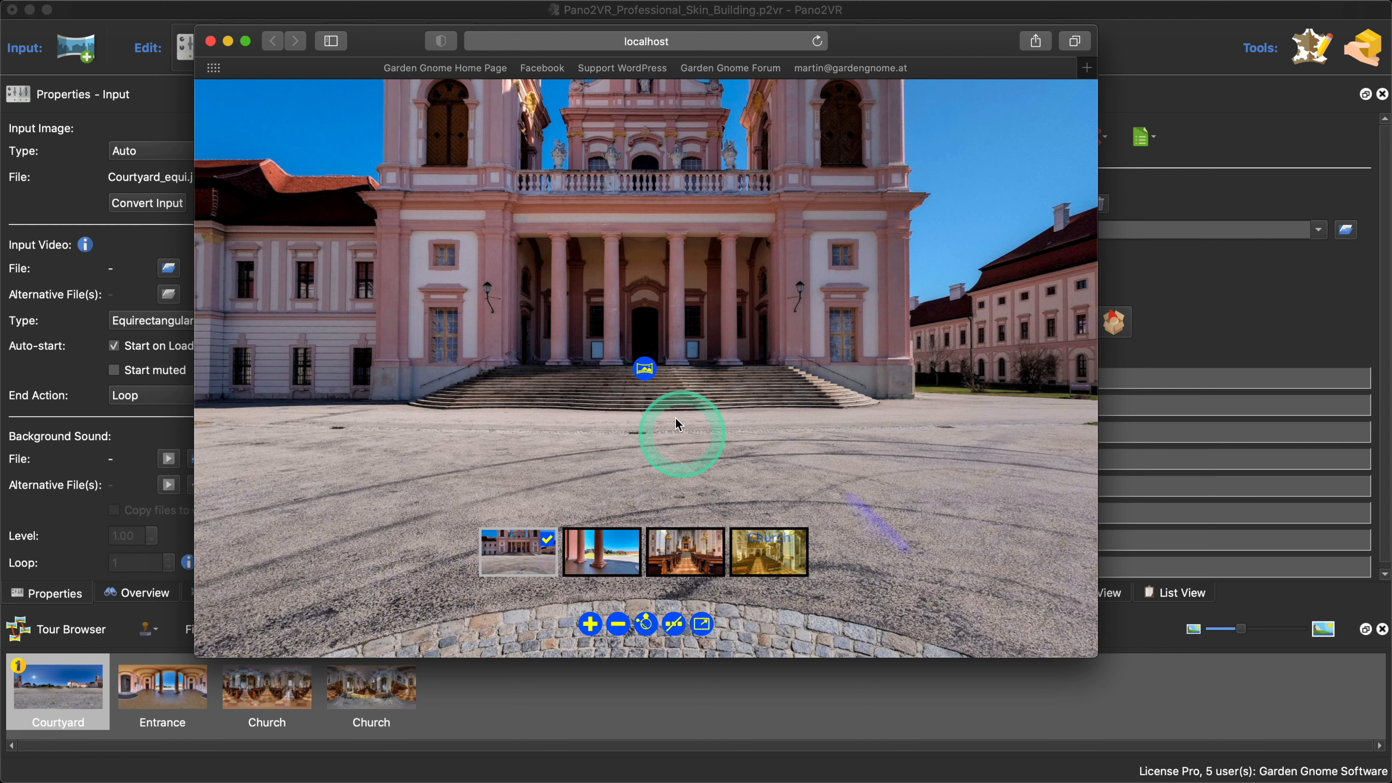
mouse_move(655, 372)
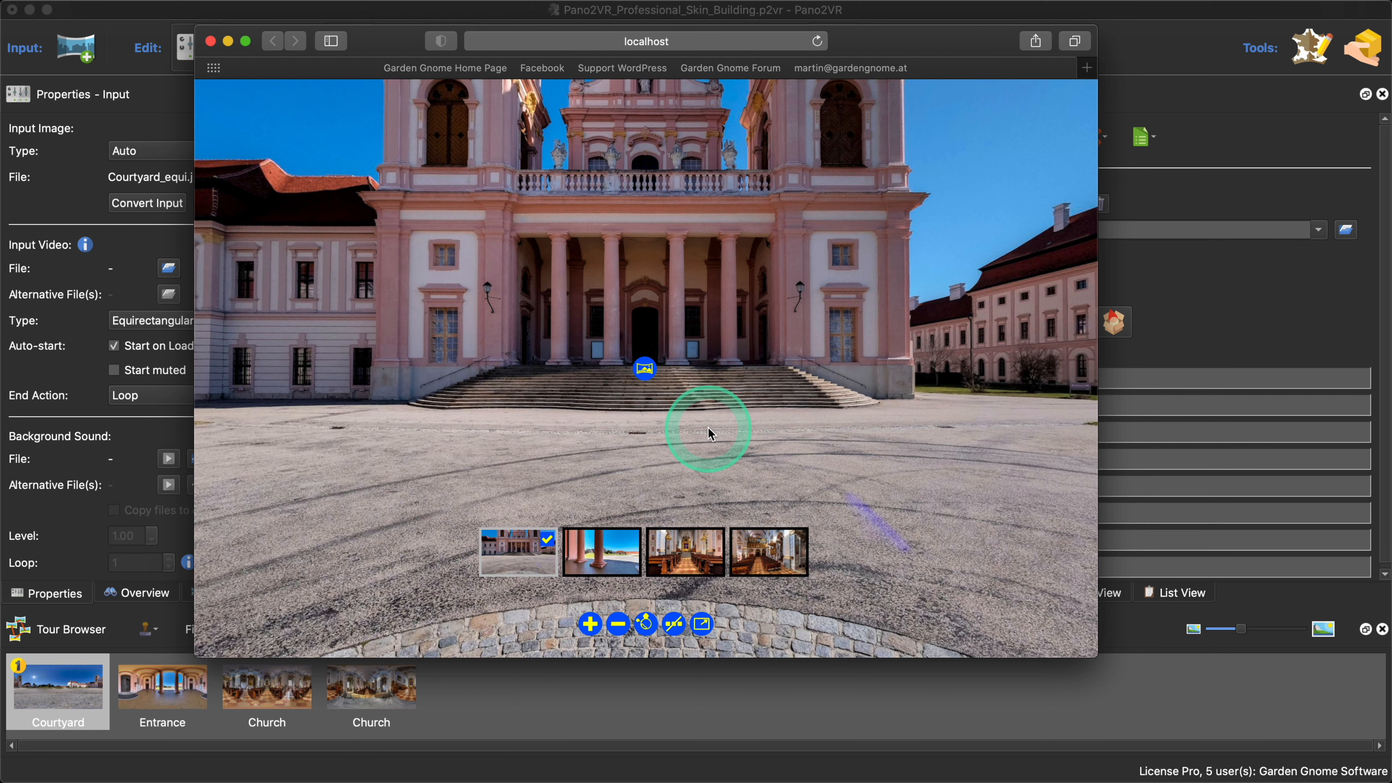
drag(708, 428, 213, 47)
click(213, 47)
Step: Open the skin for editing, select the thumbnail_title text, and bring up its Change Colors settings with all three color groups expanded
click(1022, 272)
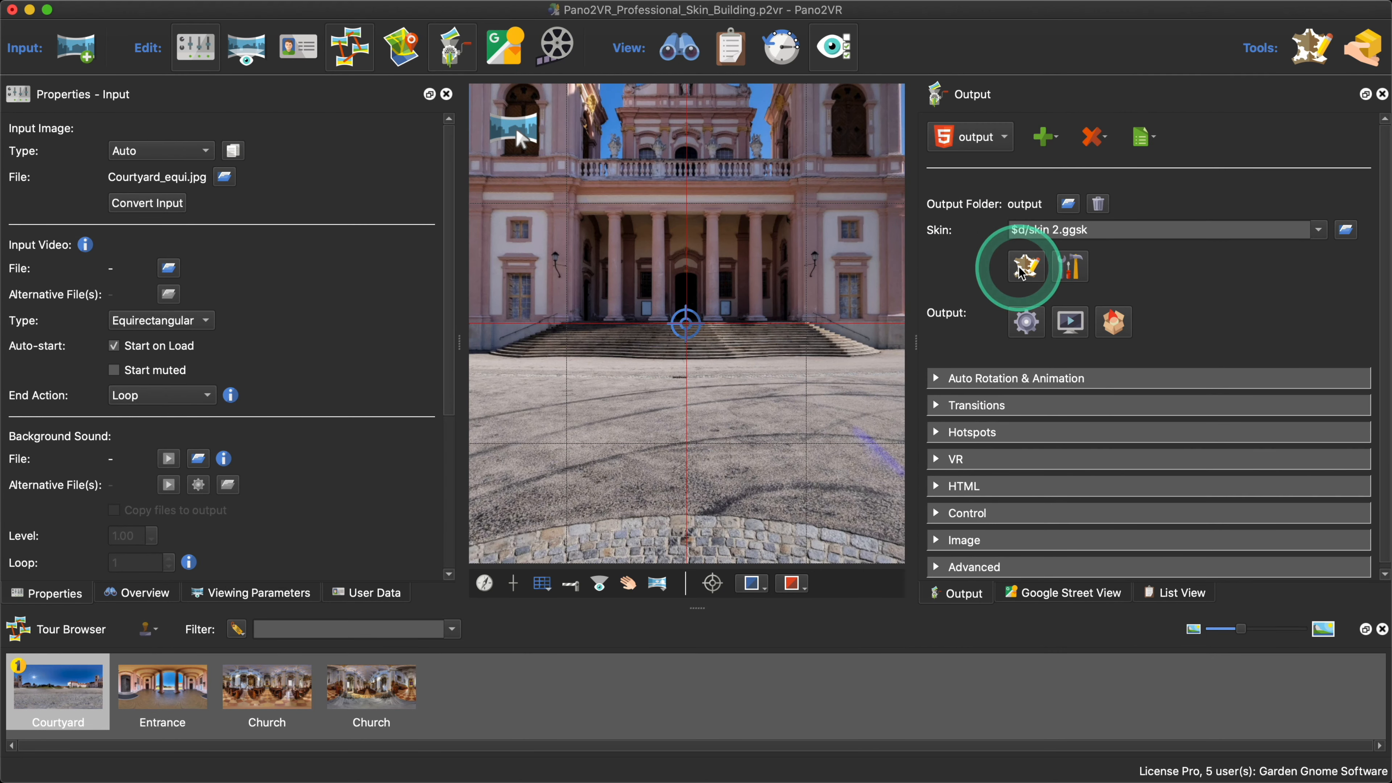
scroll(240, 365, down, 10)
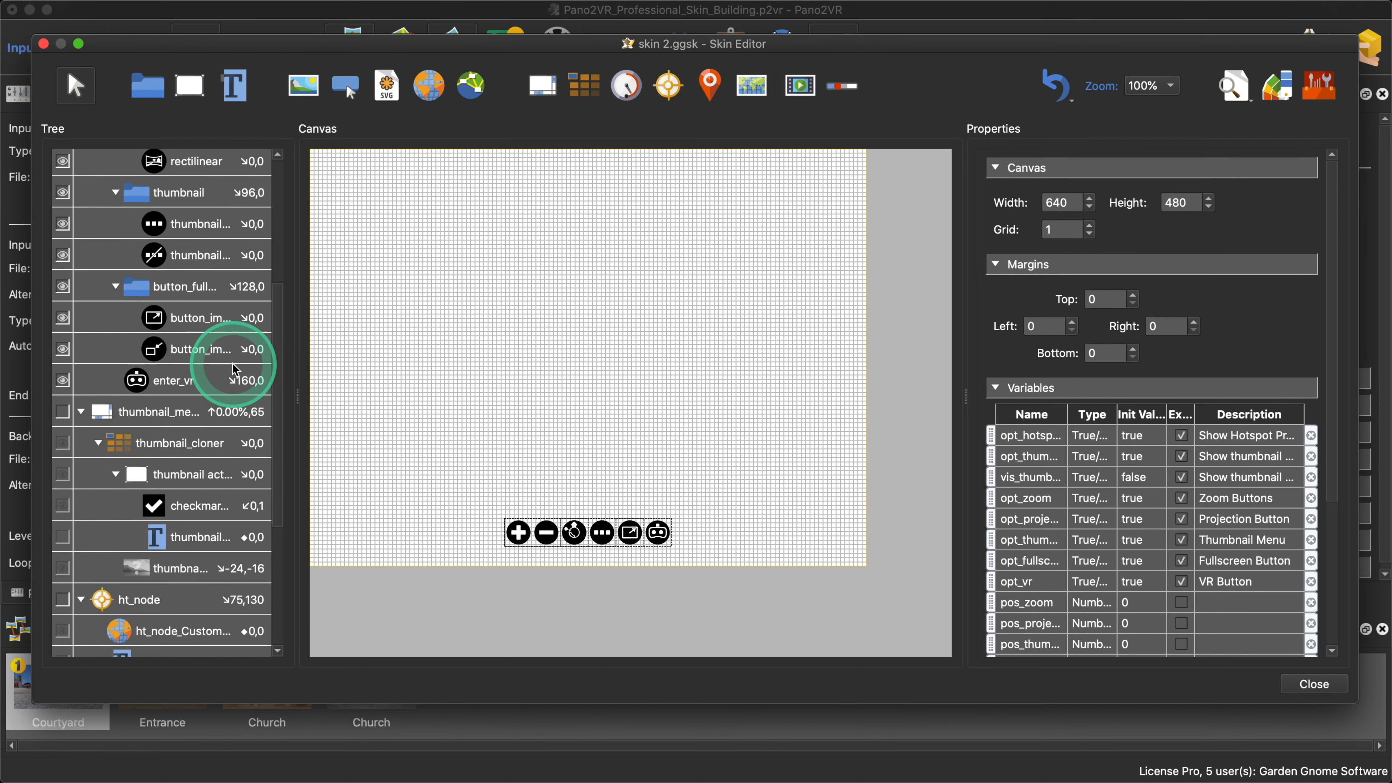
click(222, 395)
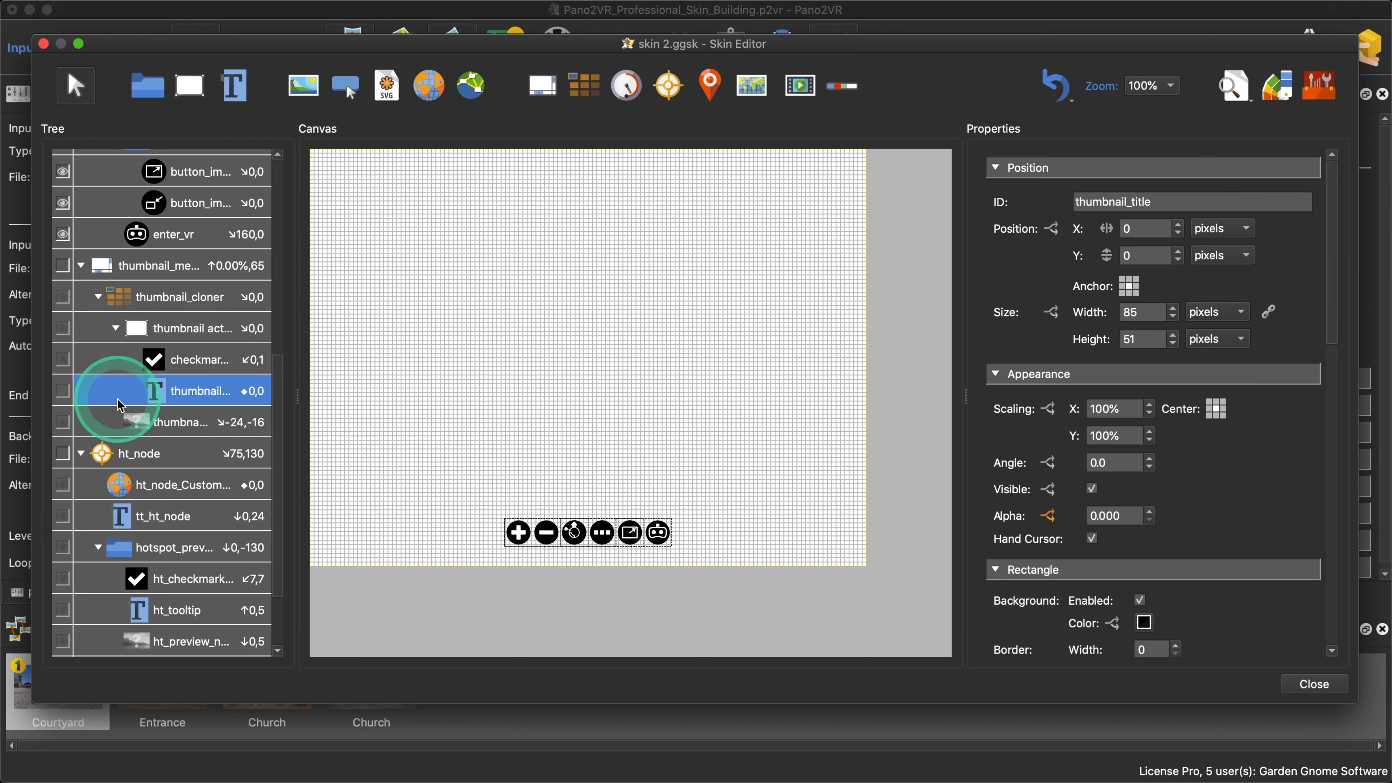
click(1280, 97)
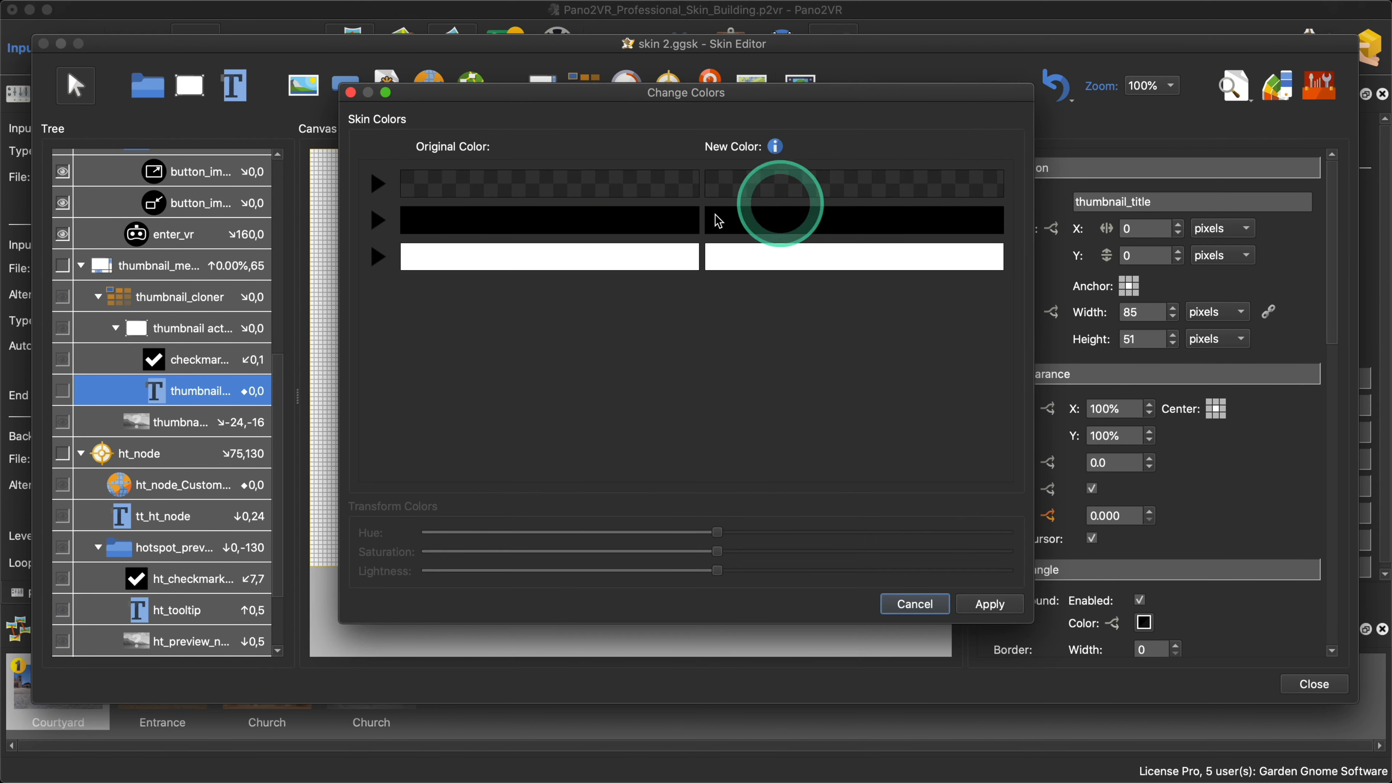
click(372, 257)
click(379, 222)
click(375, 181)
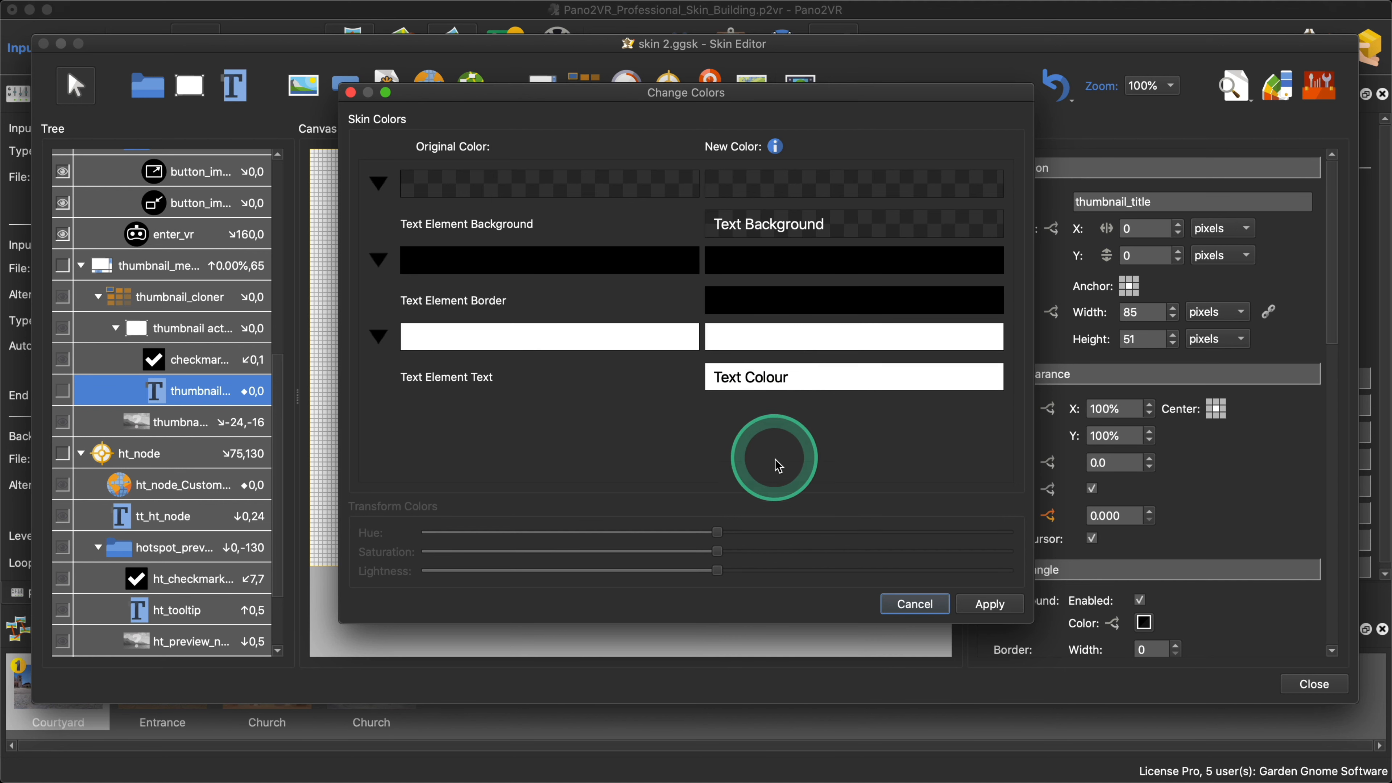
Step: Stop exposing the Text Element Text color of thumbnail_title, and expose it again as the existing Text Colour
right_click(782, 378)
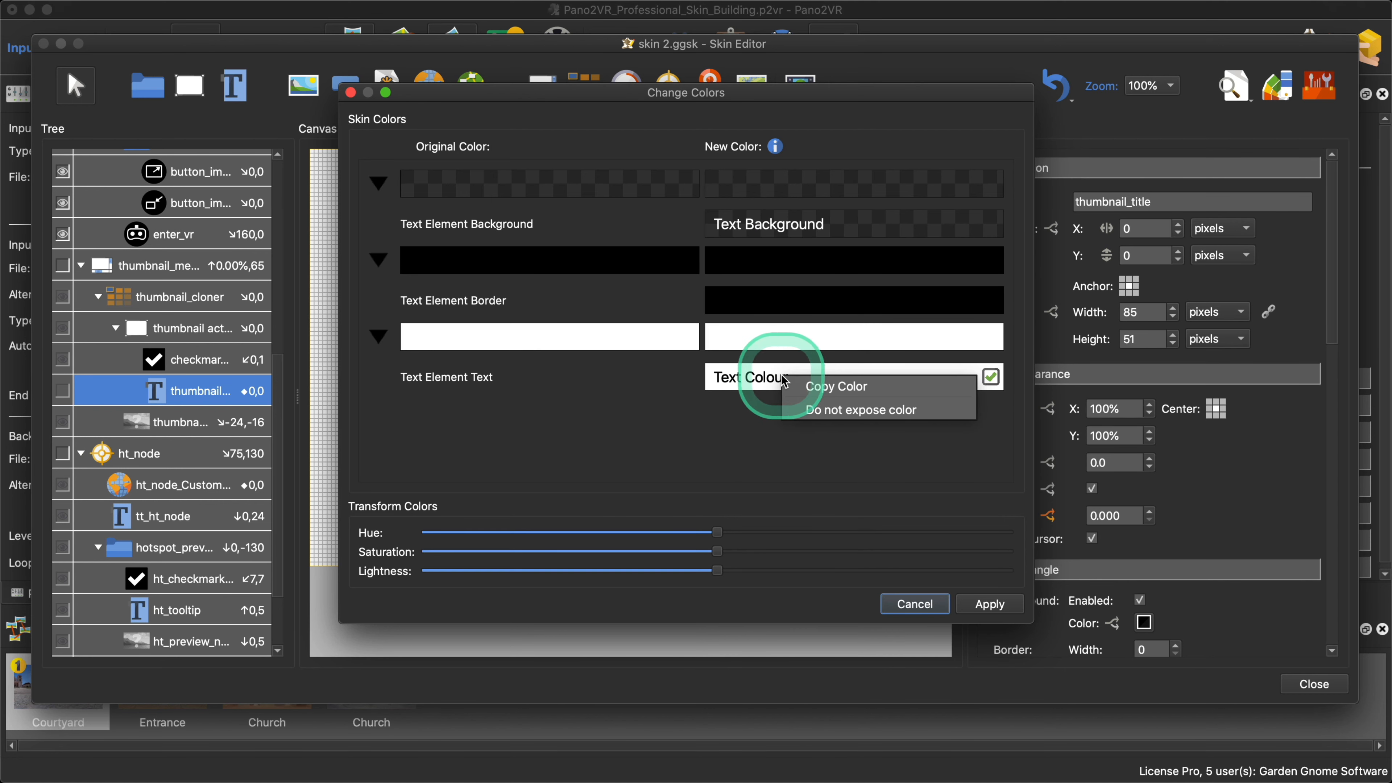
click(849, 418)
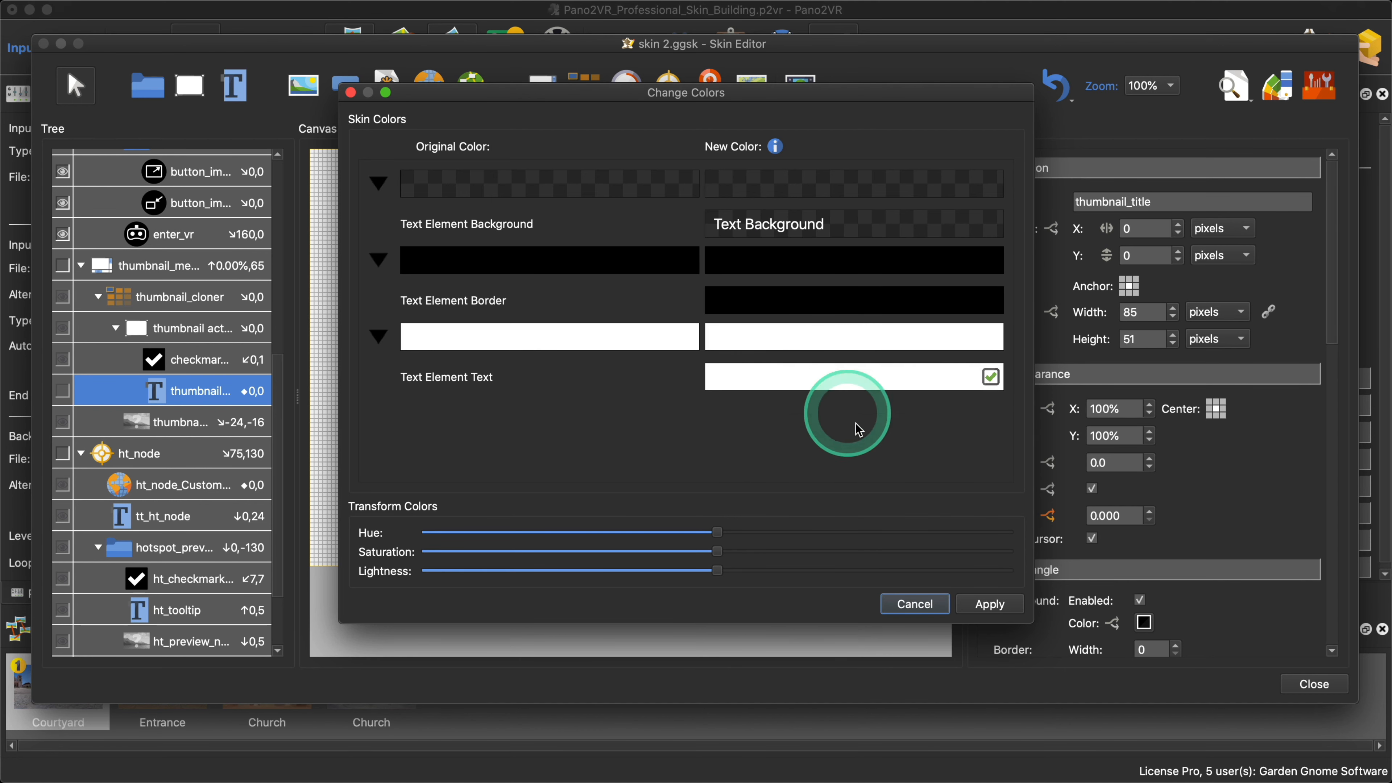
right_click(804, 382)
mouse_move(942, 419)
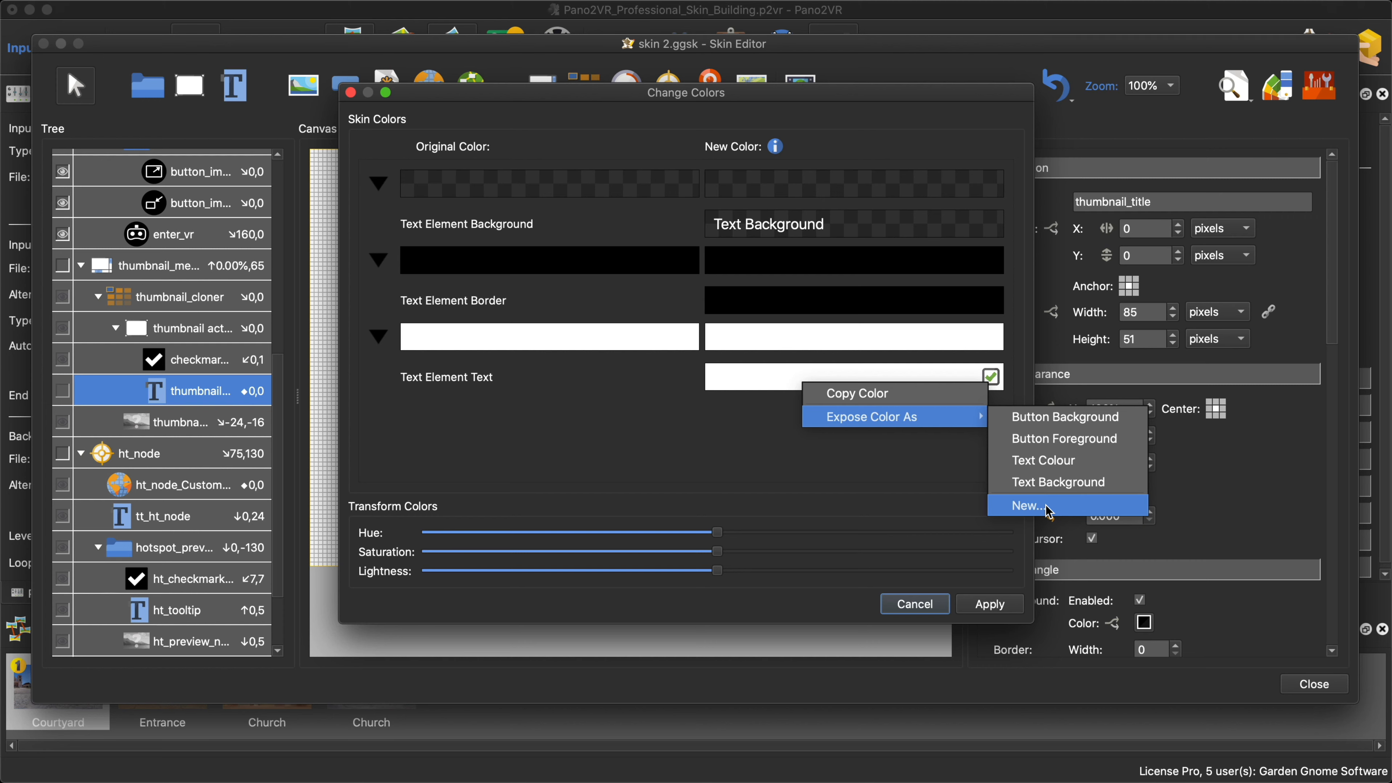
click(1058, 472)
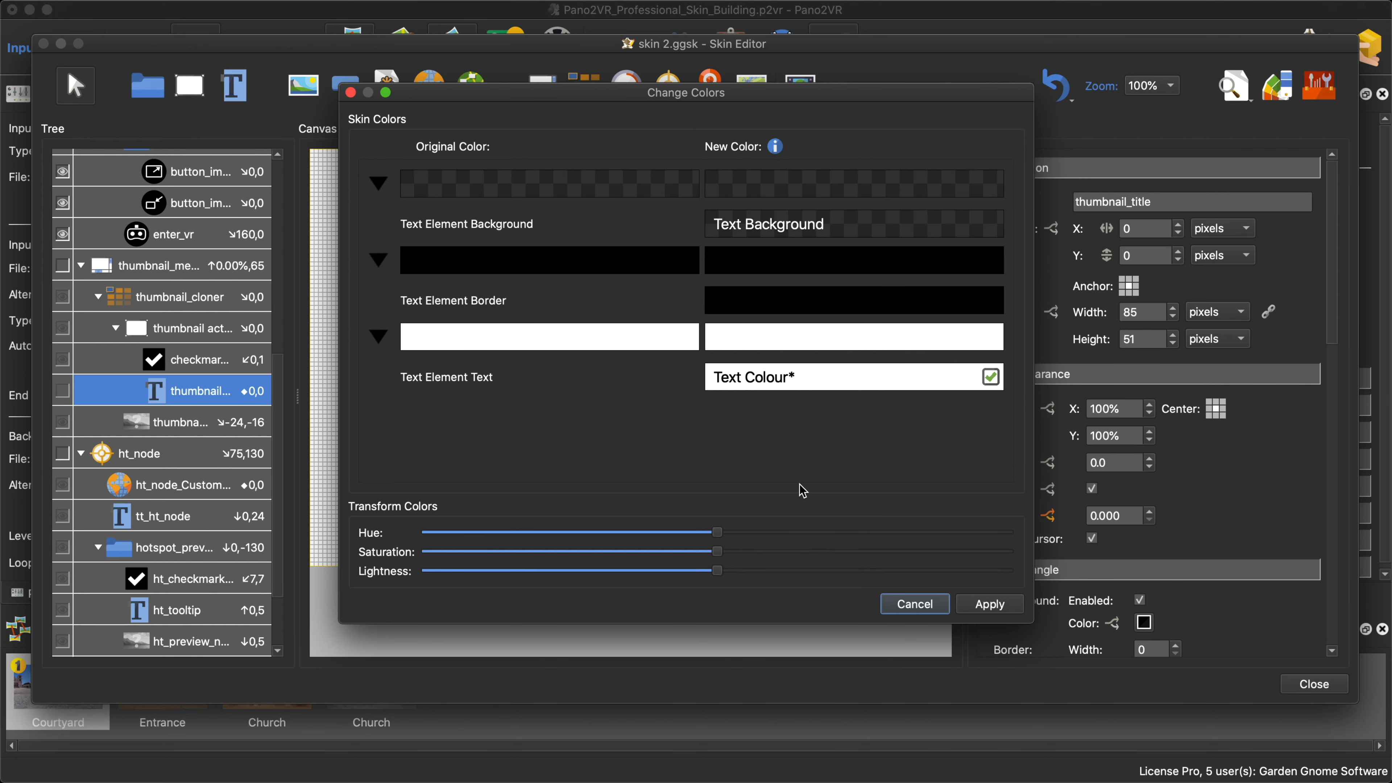
Step: Apply the re-exposed text color and close the Skin Editor with the skin saved
click(990, 604)
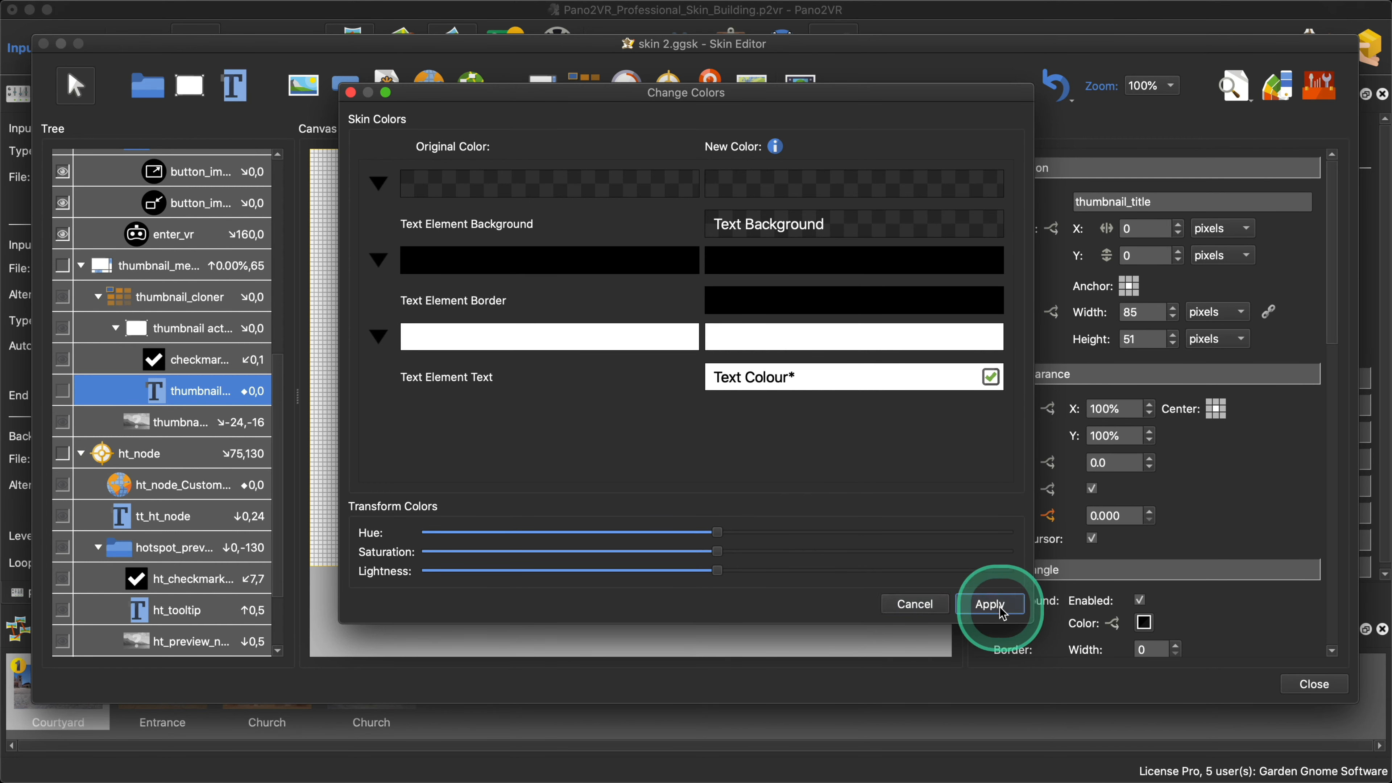
click(860, 461)
click(1315, 684)
click(822, 384)
Step: Review the exposed colors in the skin configuration, check the hotspot preview tooltip in the browser output, and close the preview
click(1070, 266)
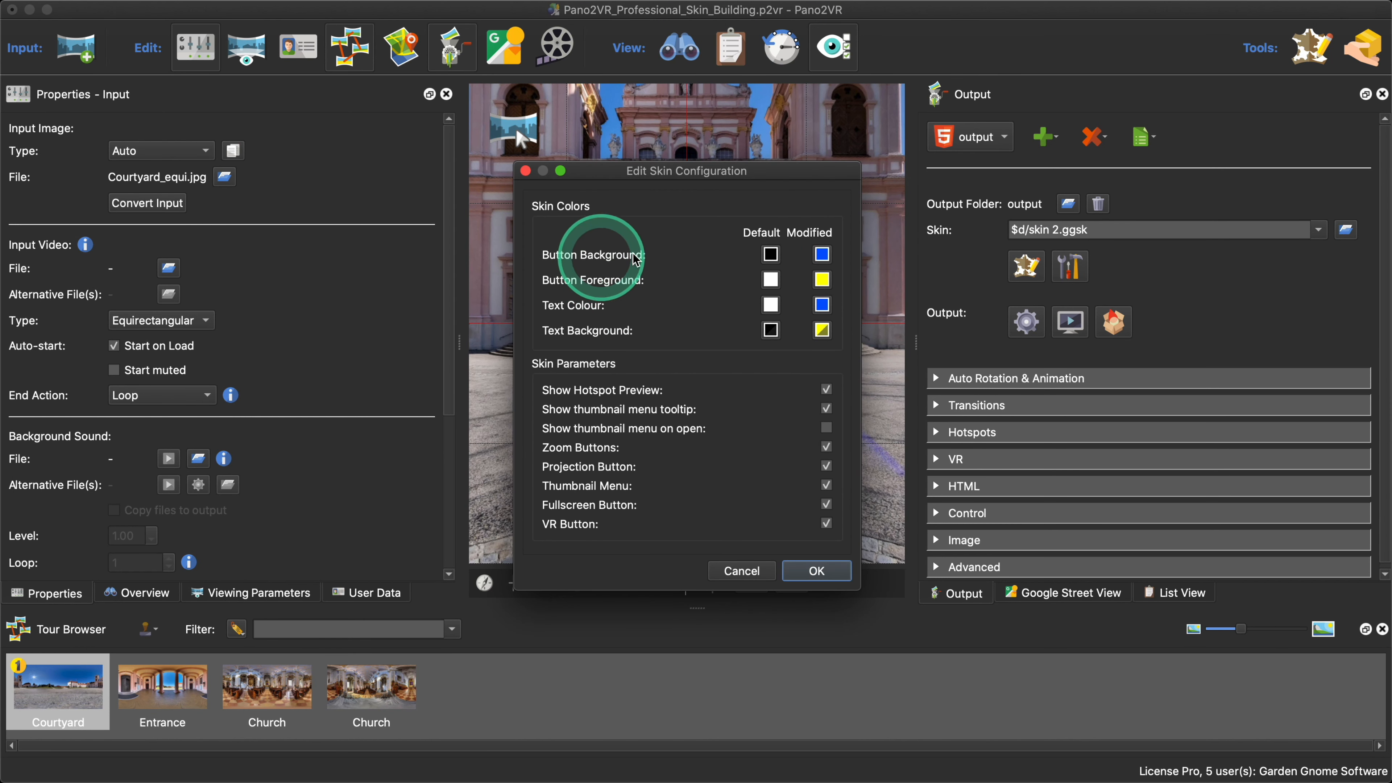
click(816, 570)
click(1071, 321)
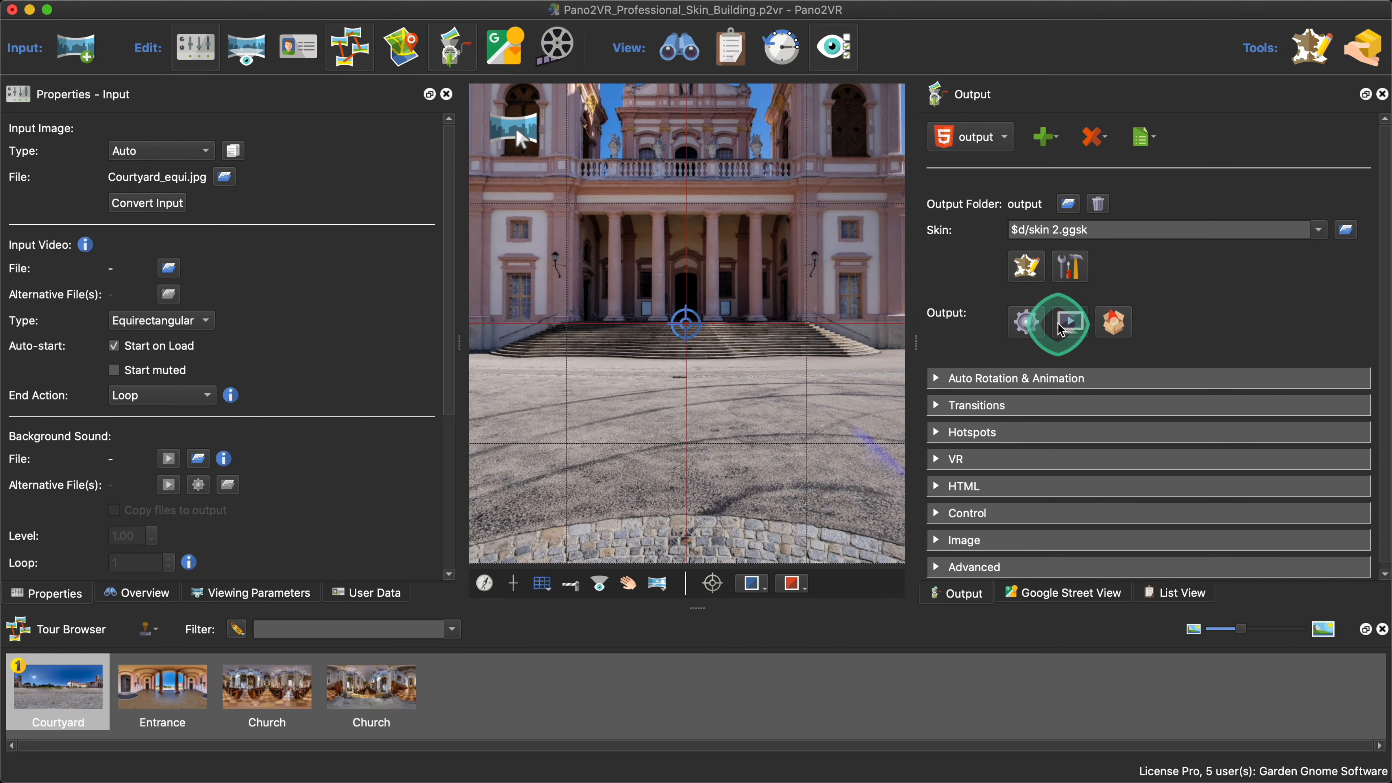
mouse_move(647, 377)
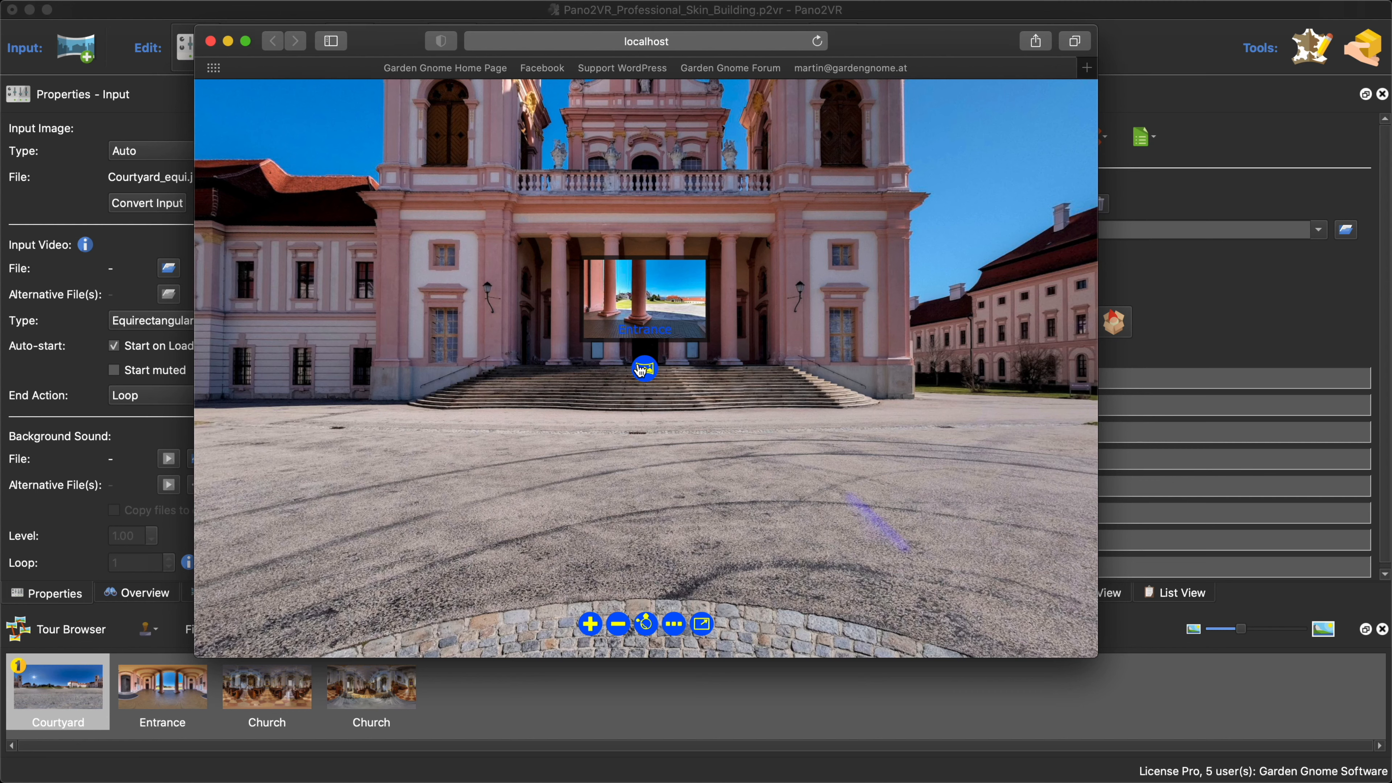
click(210, 41)
Step: Reopen the skin, select the ht_preview_picture_frame rectangle under ht_node, and bring up its Change Colors settings
click(1026, 266)
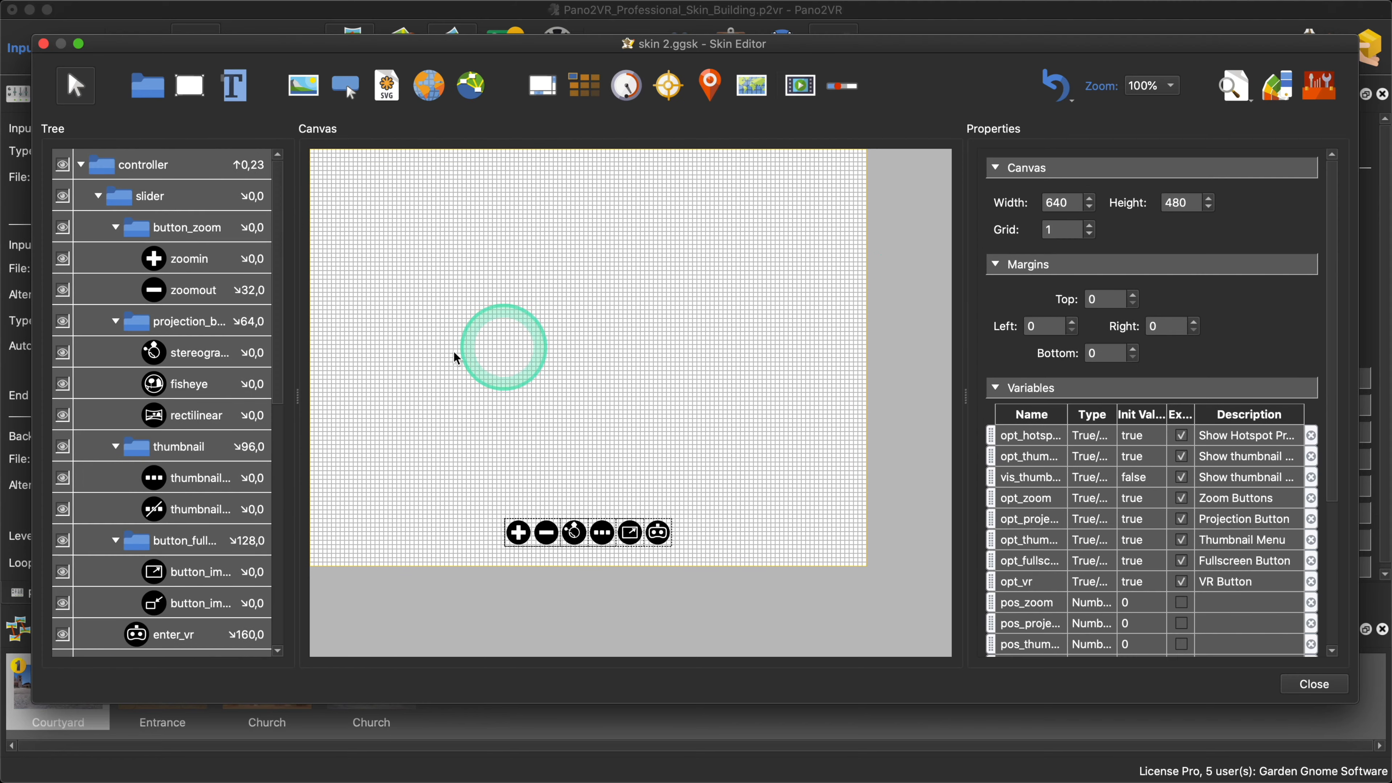
scroll(164, 400, down, 10)
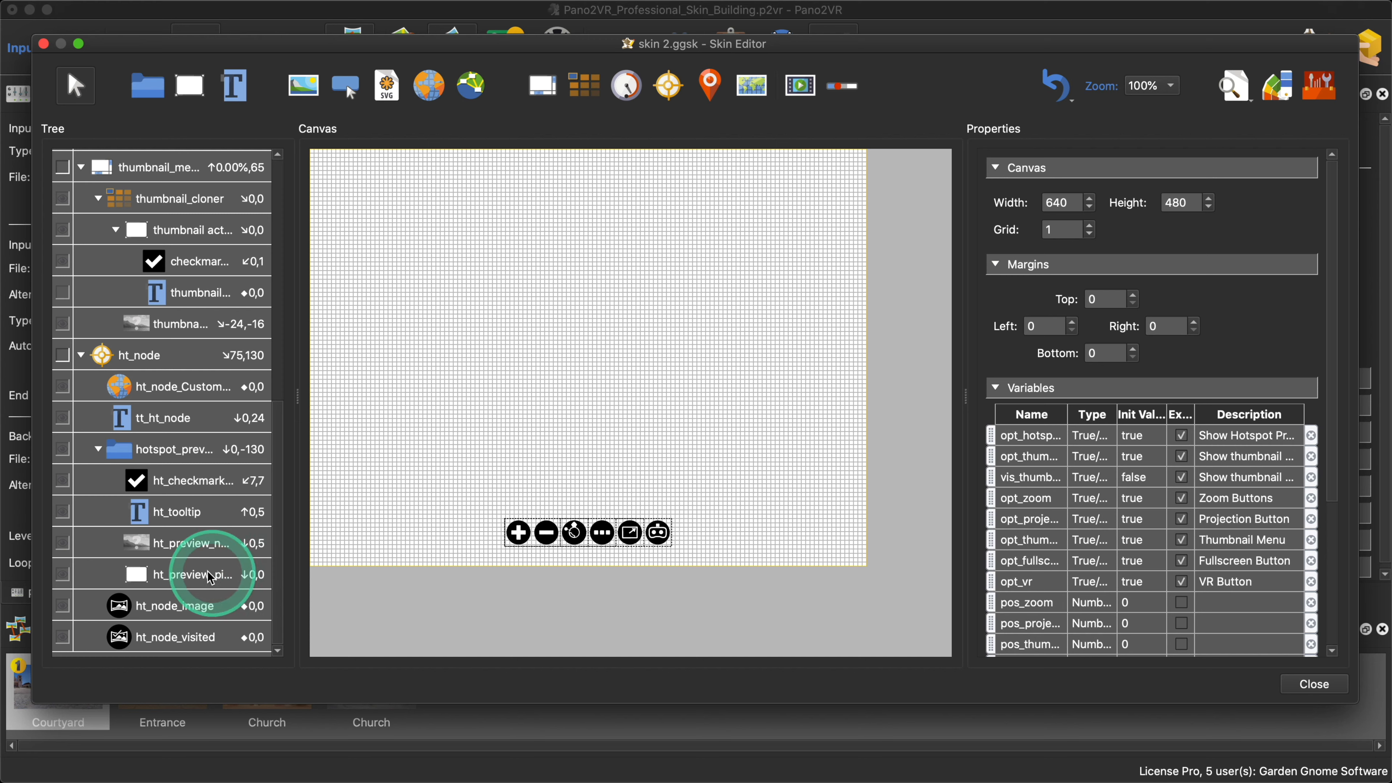
click(219, 576)
scroll(1228, 472, down, 10)
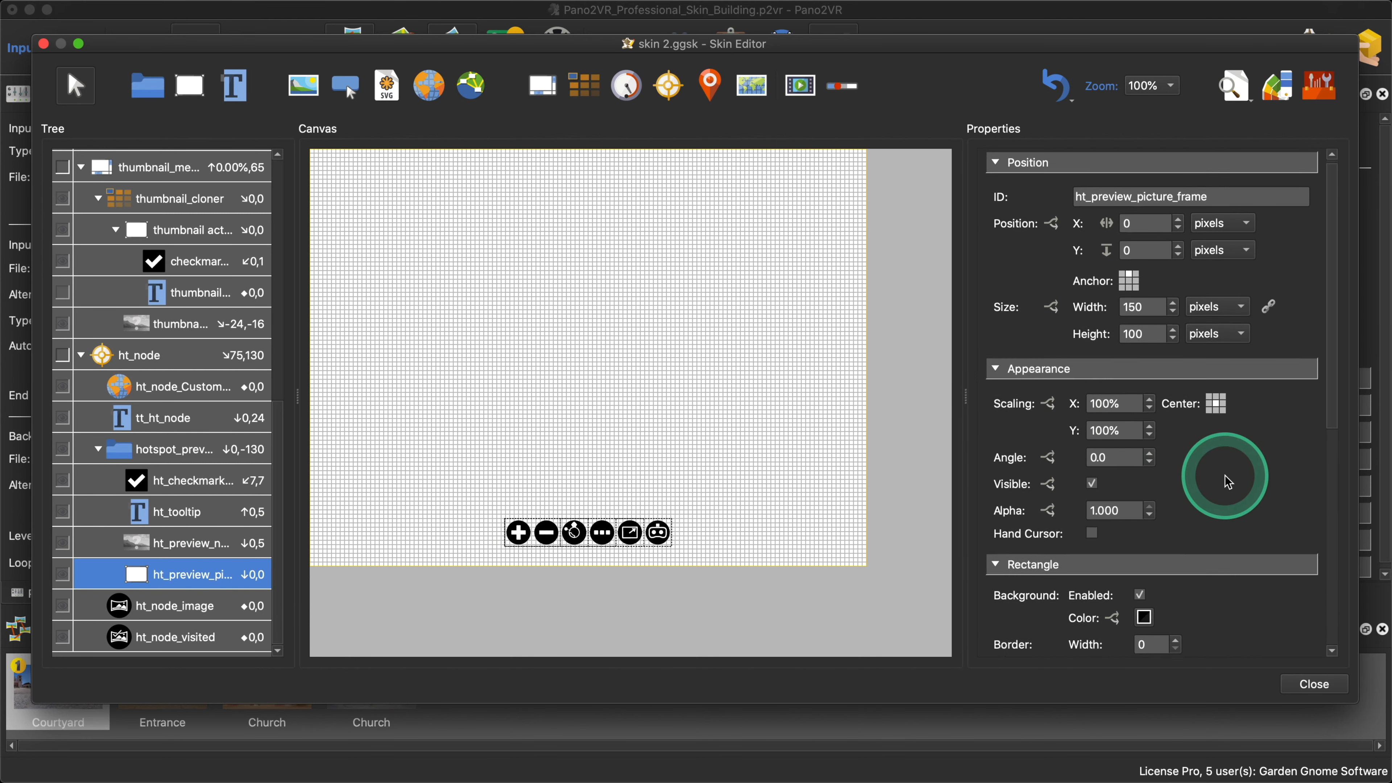
scroll(1228, 477, up, 2)
scroll(1228, 481, up, 1)
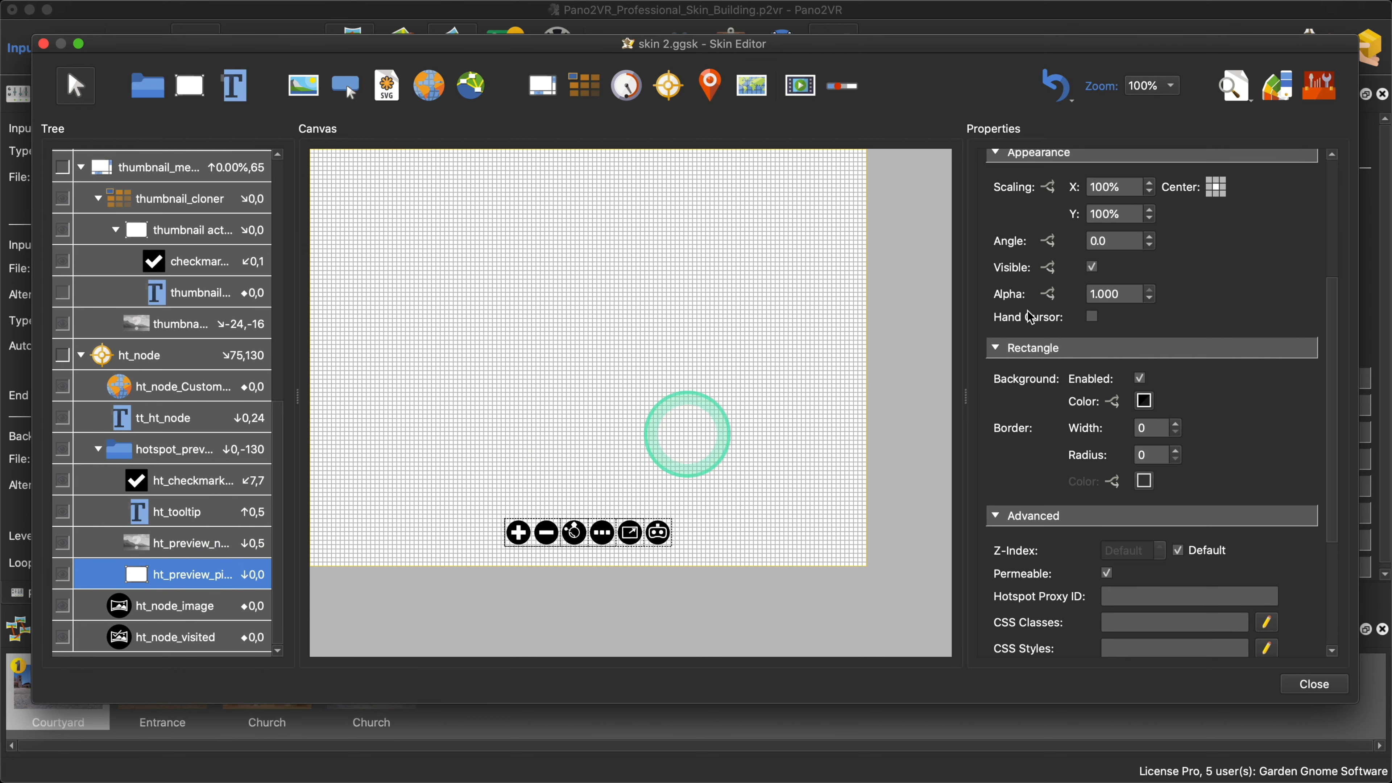
click(1271, 91)
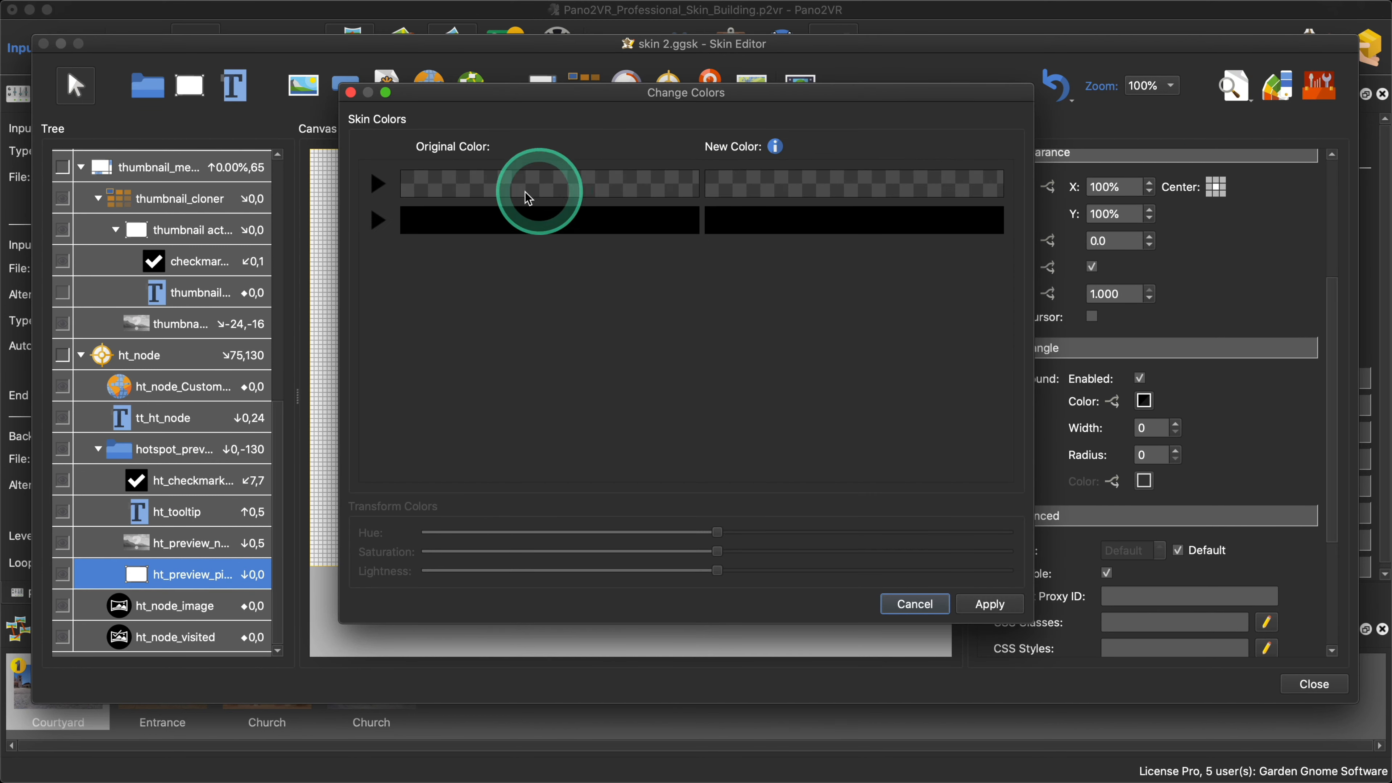
Step: Expose the picture frame's semi-transparent Rectangle Element Background under the existing Button Background color
click(377, 220)
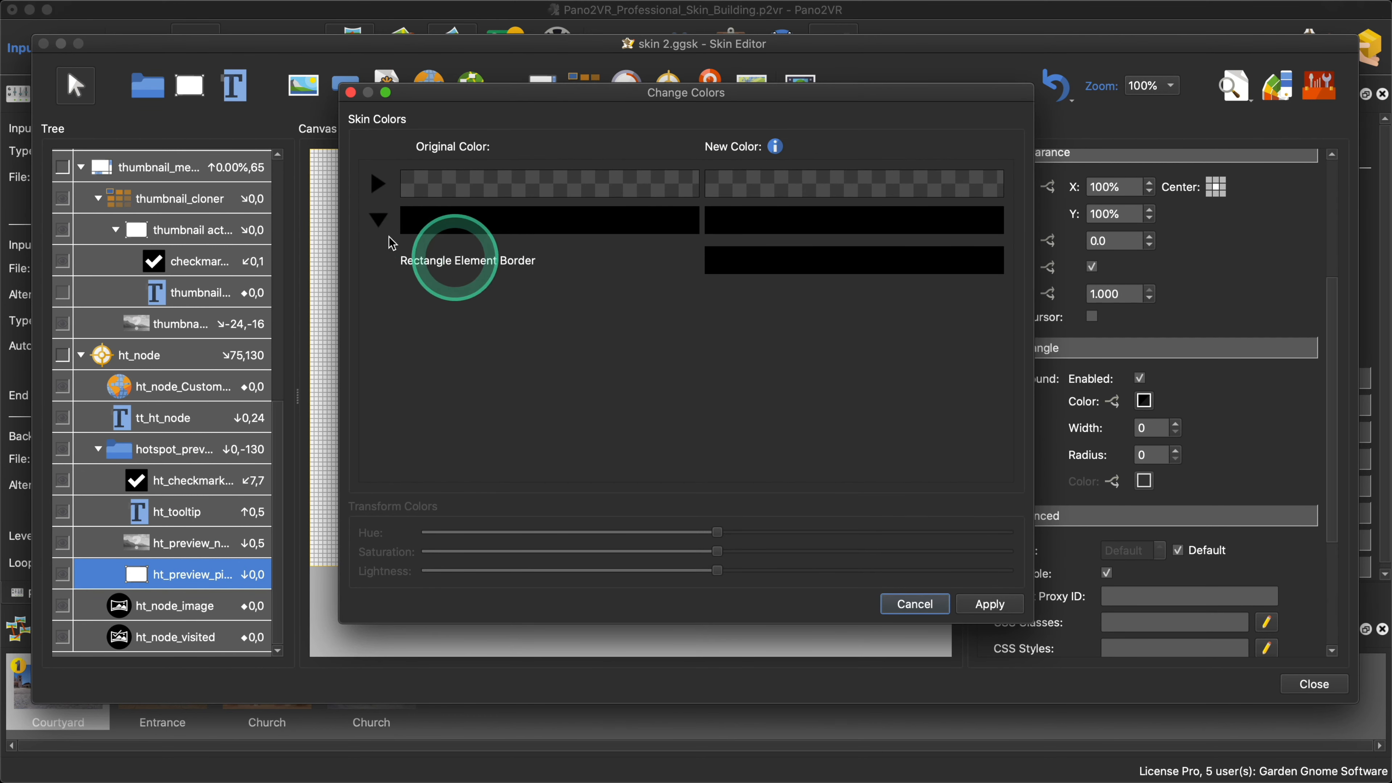
click(378, 220)
click(378, 183)
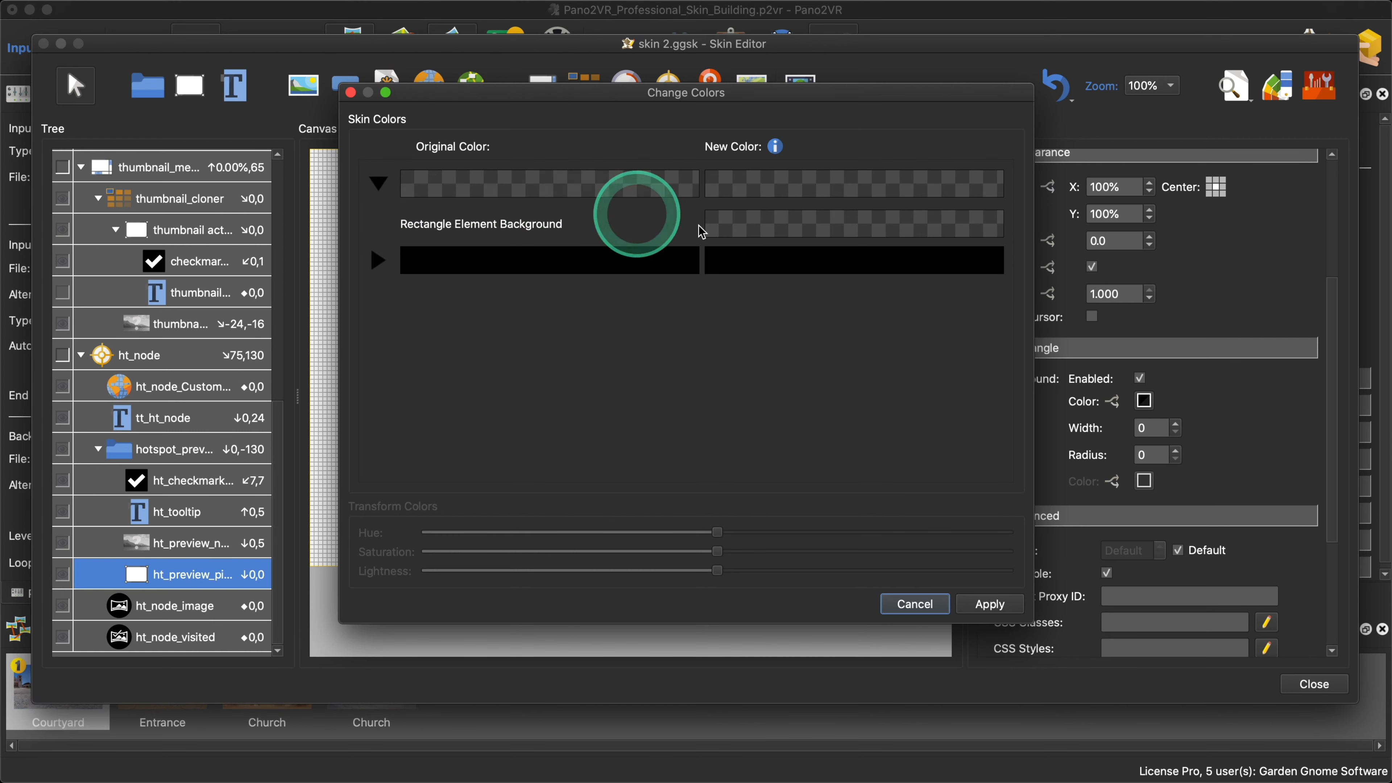
right_click(760, 225)
mouse_move(802, 255)
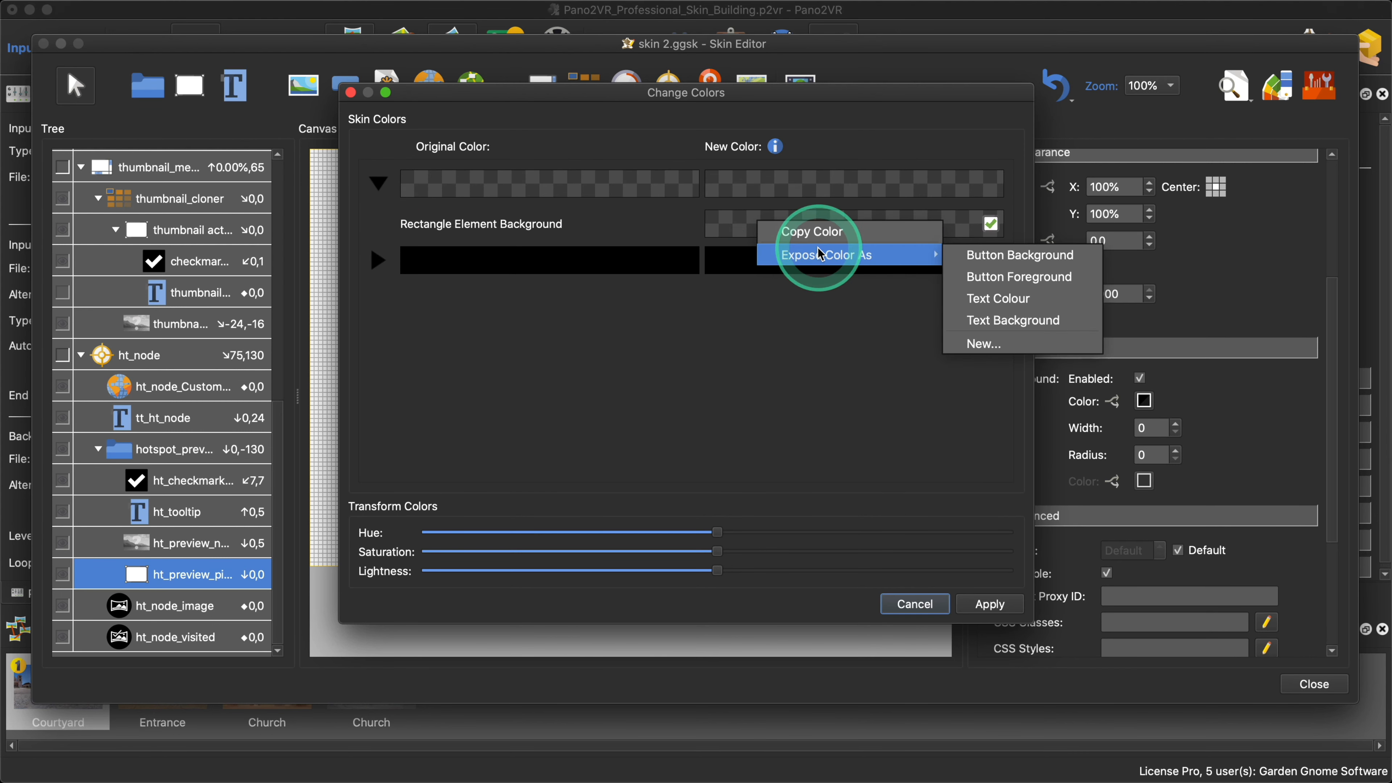
click(1045, 261)
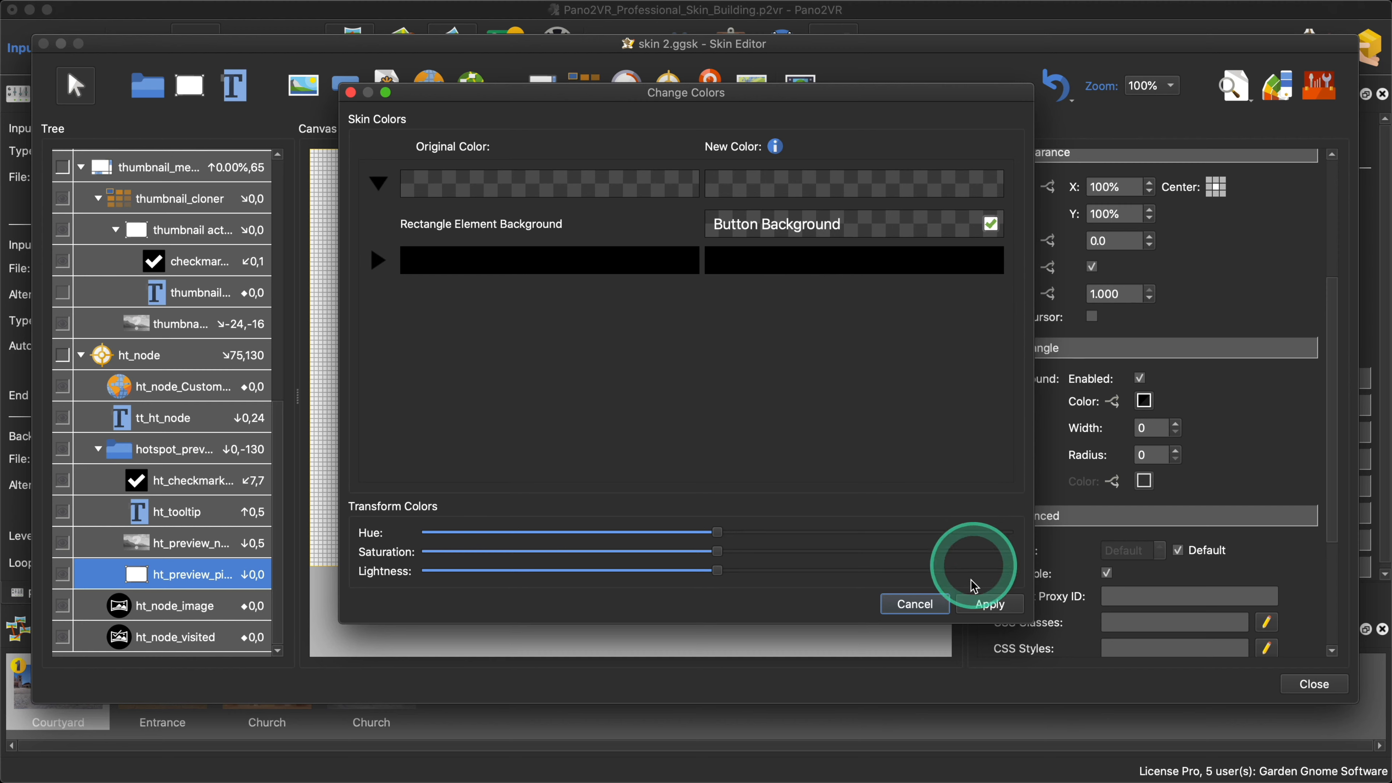
Step: Apply the picture frame's exposed color, and save the skin while closing the Skin Editor
click(987, 604)
click(1313, 684)
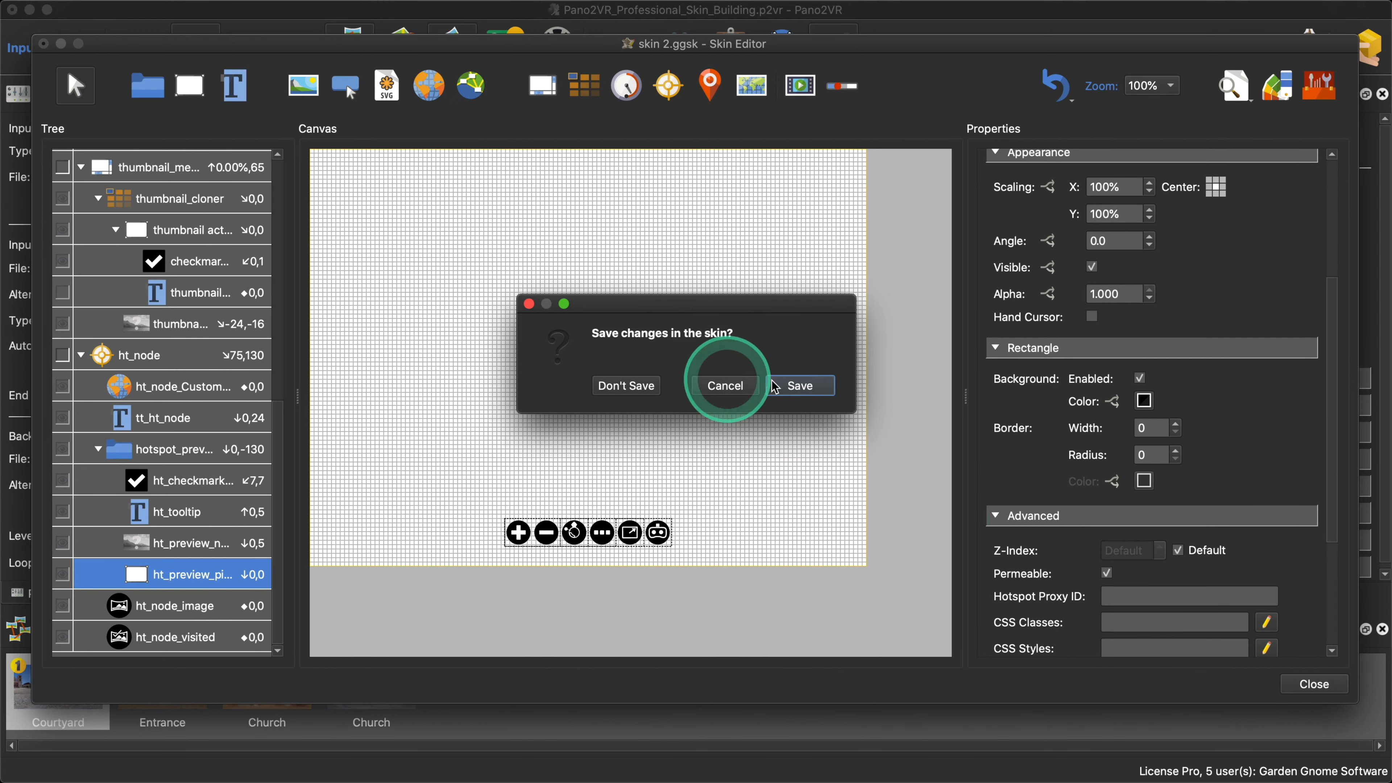
click(774, 387)
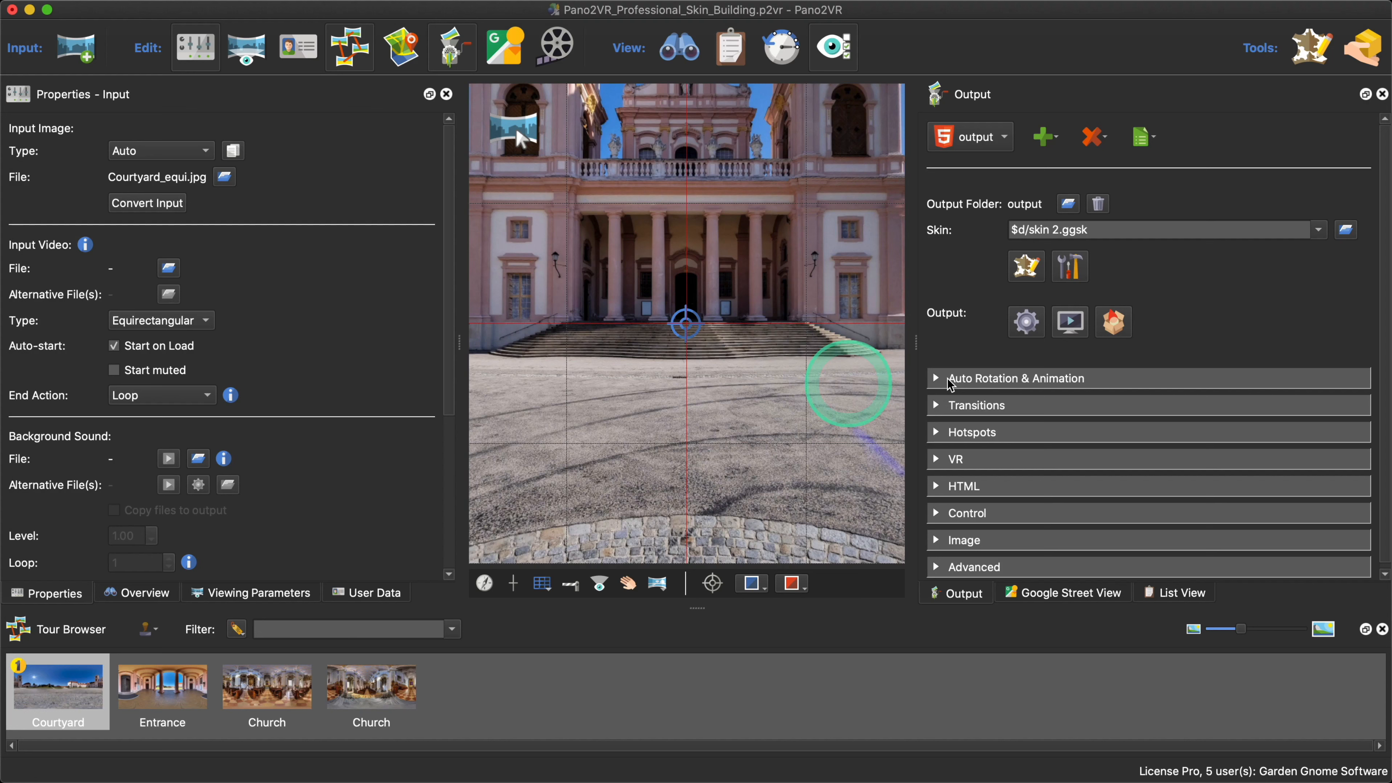
Step: Generate the output, show the thumbnail menu in the browser to check the thumbnail title colors, and close the preview
click(1032, 322)
click(818, 408)
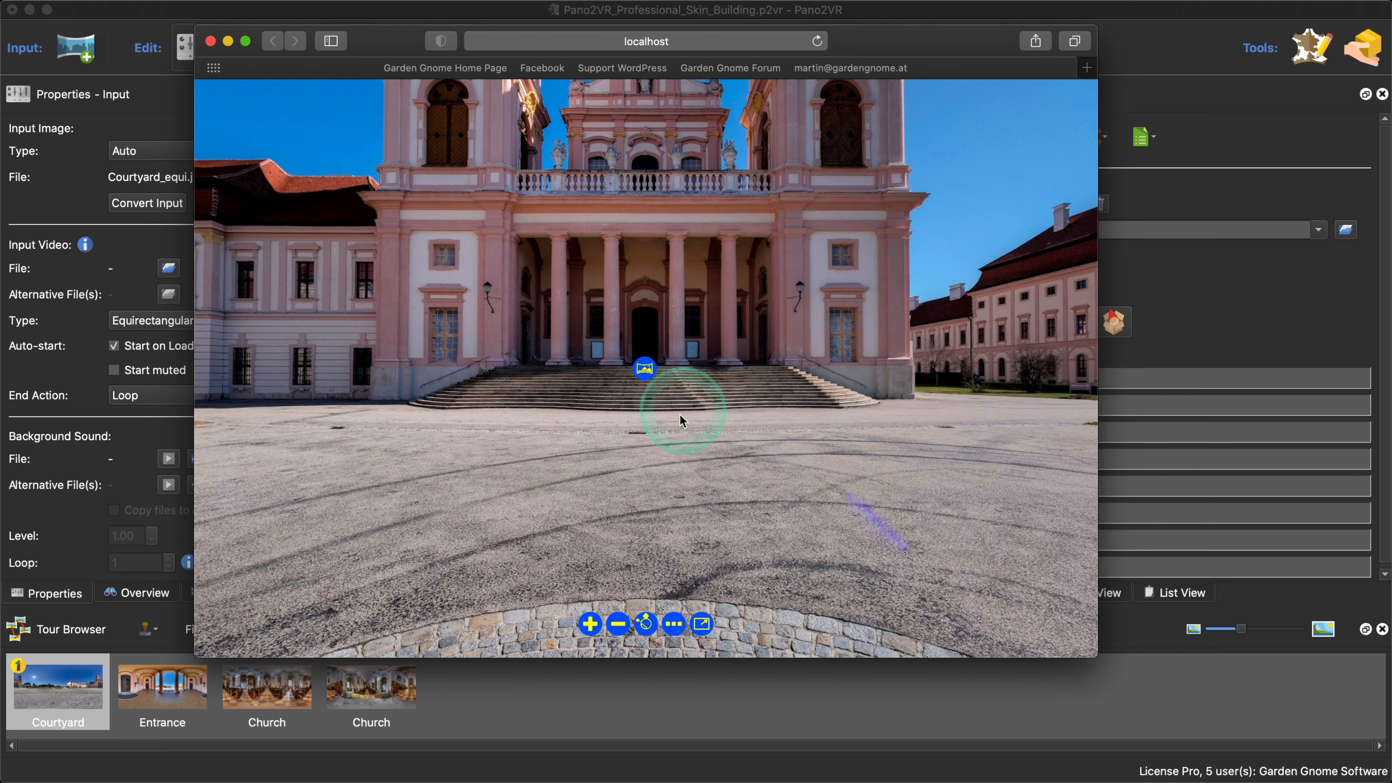
click(675, 627)
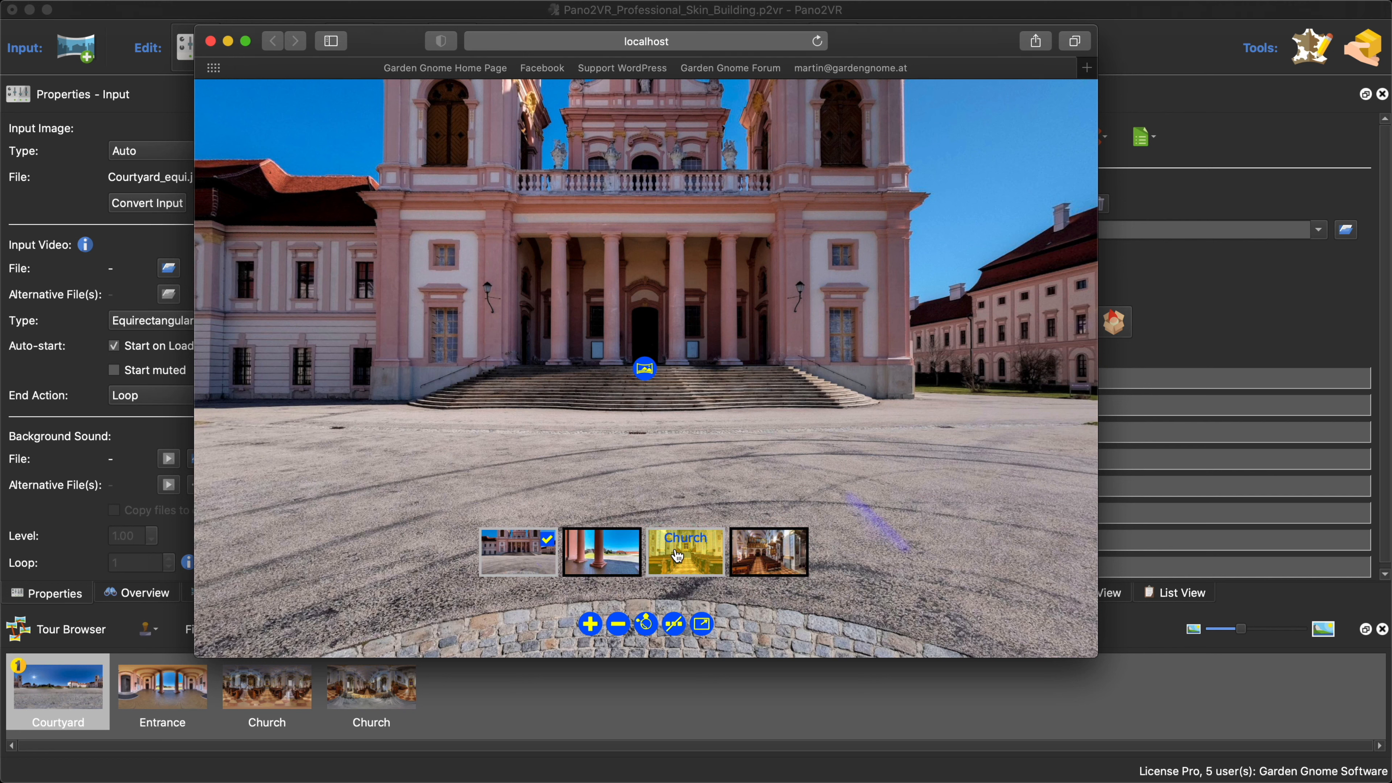
click(210, 41)
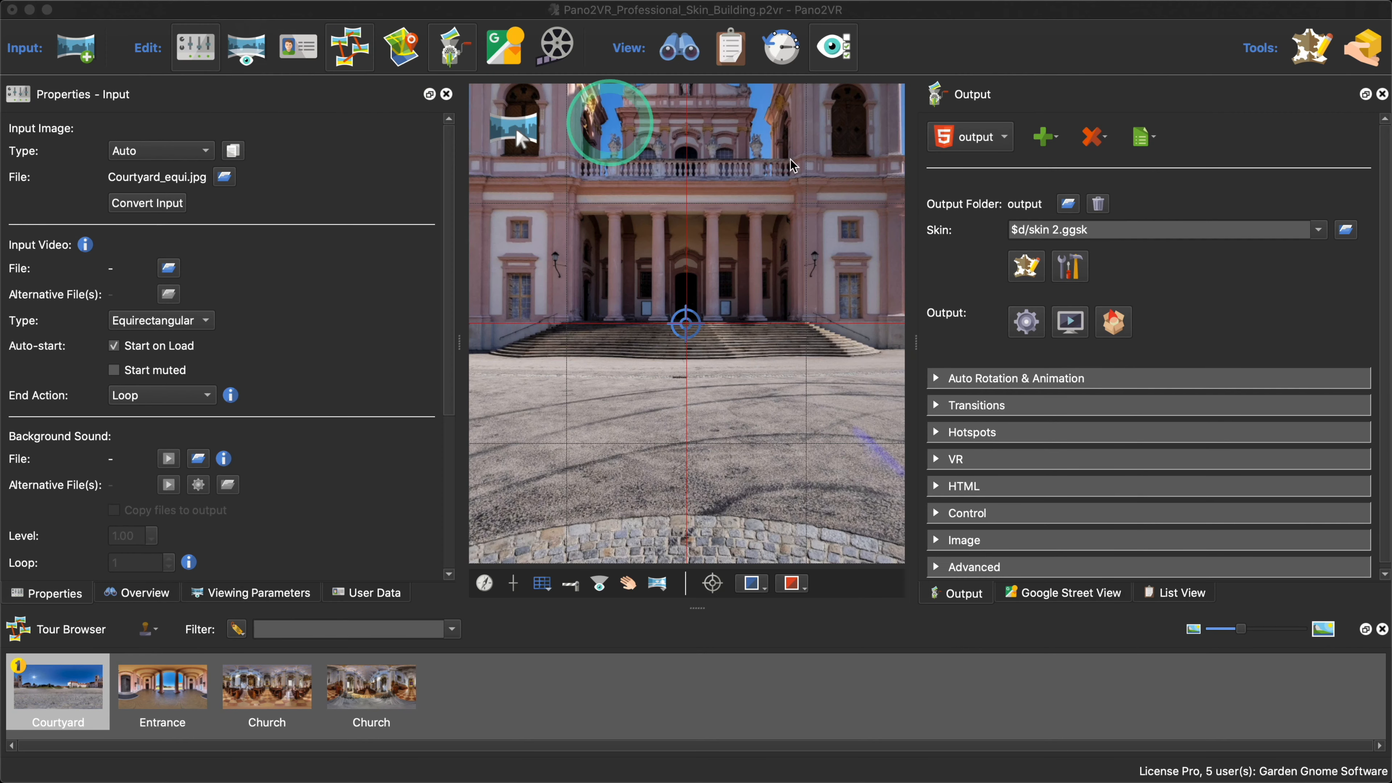
Step: Open the skin configuration with the exposed skin colors
click(1069, 268)
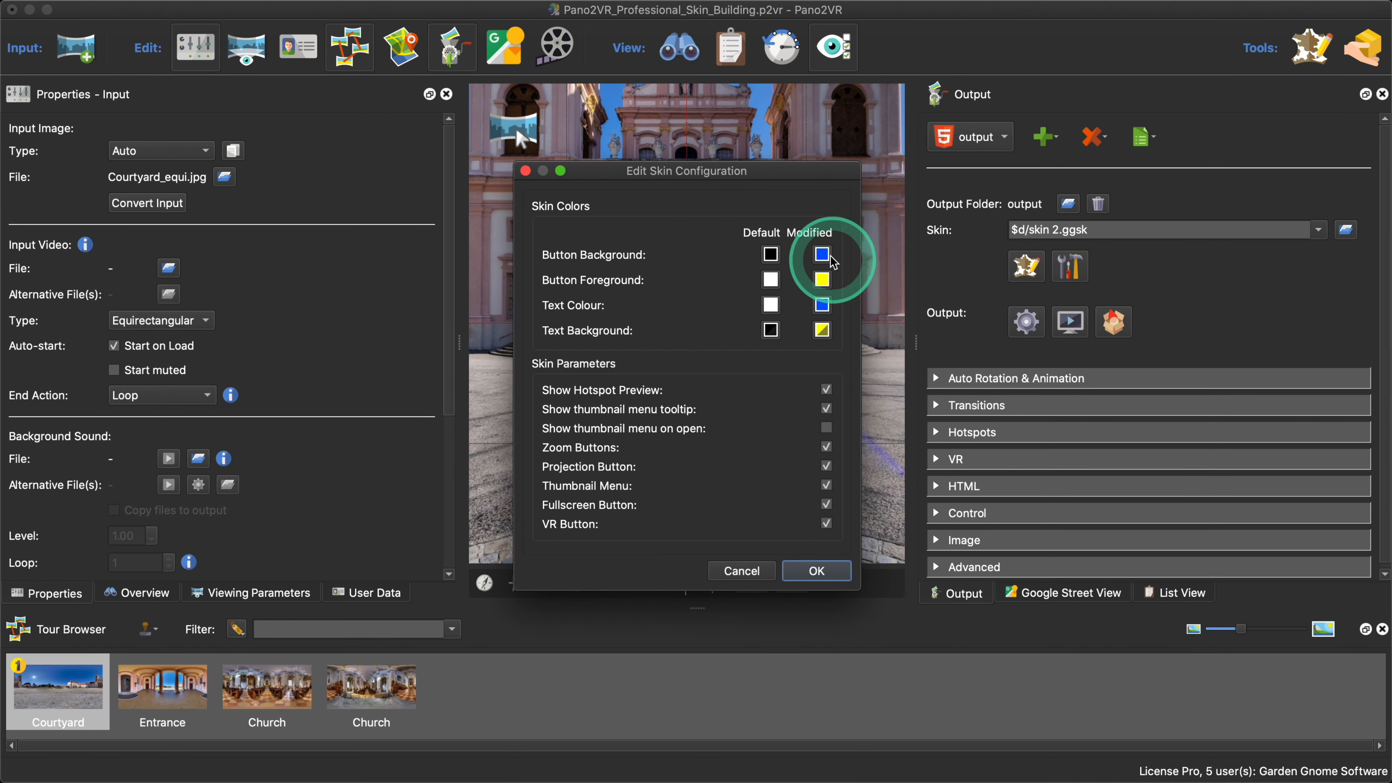